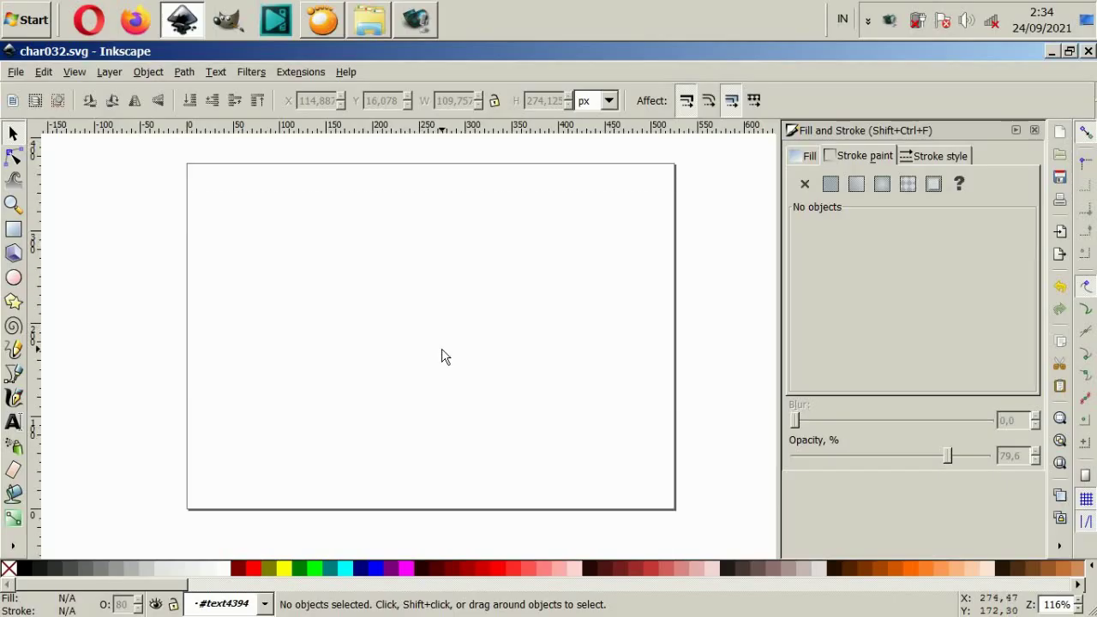
# Draw a closed four-node dome-shaped head outline with the Bezier pen near mid-page.
pyautogui.click(13, 376)
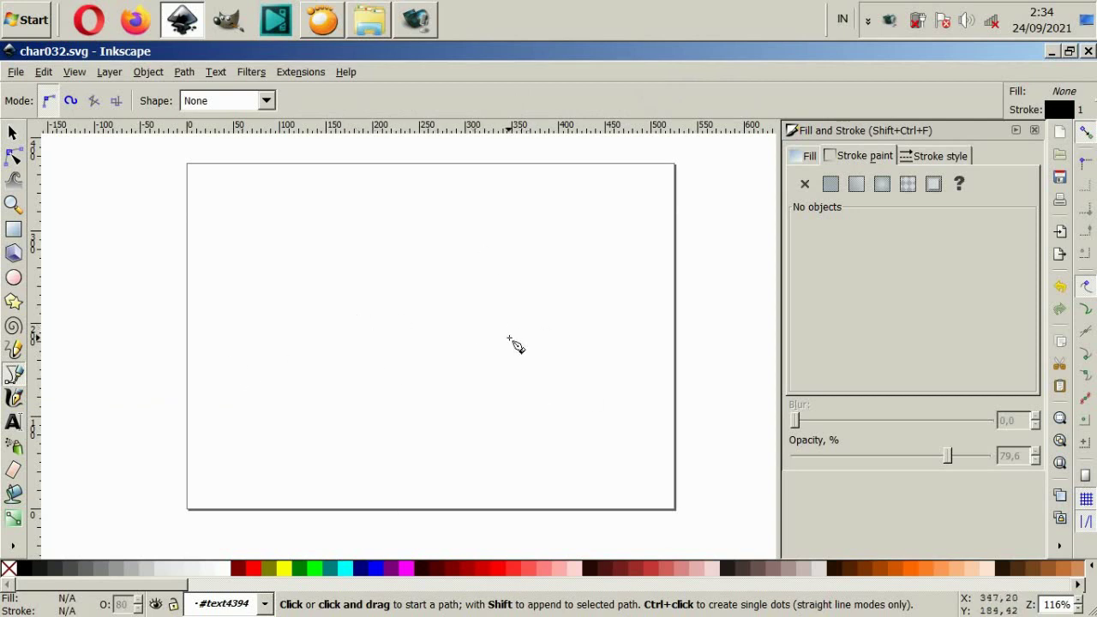
pyautogui.click(298, 443)
pyautogui.moveTo(379, 274); pyautogui.dragTo(489, 274)
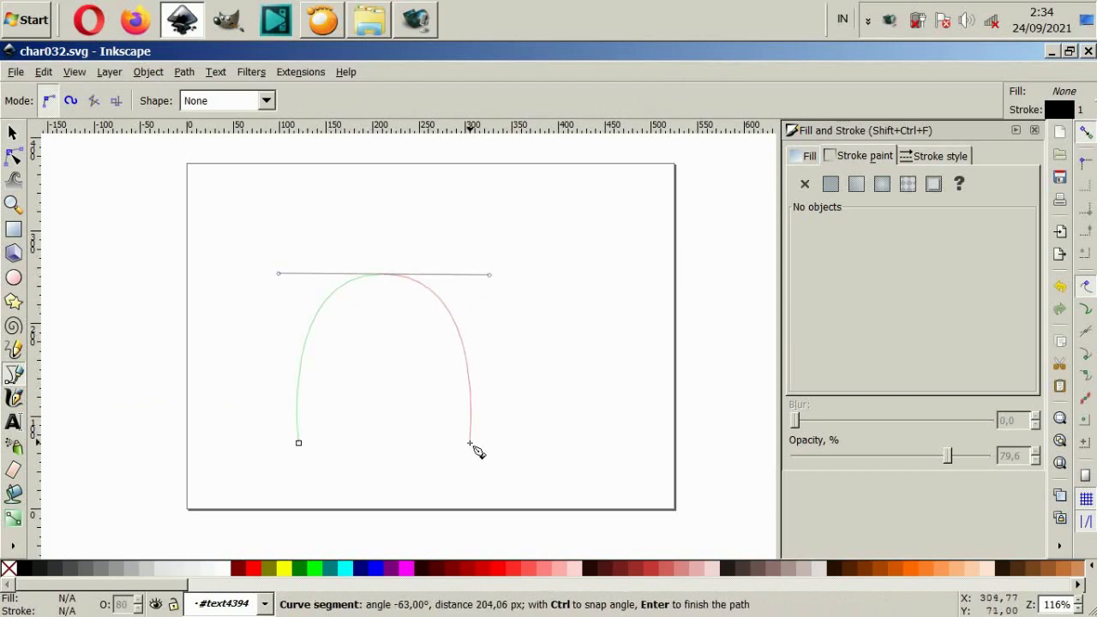
pyautogui.moveTo(470, 444); pyautogui.dragTo(472, 454)
pyautogui.moveTo(387, 487); pyautogui.dragTo(329, 487)
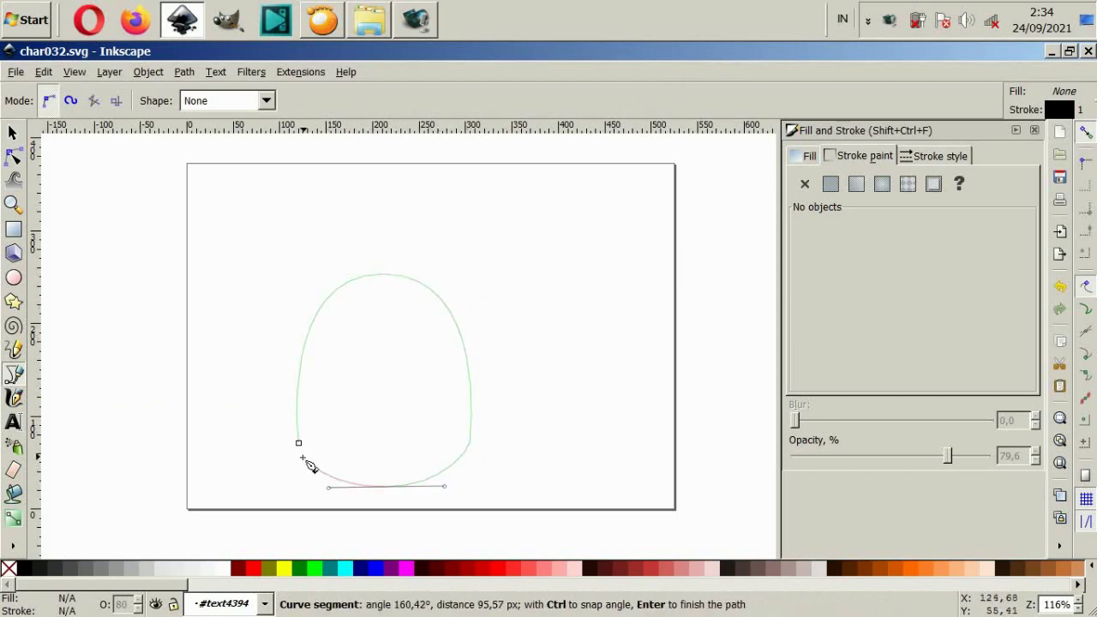
pyautogui.moveTo(298, 443); pyautogui.dragTo(273, 410)
# Reshape the head's top, side and lower-left curves via node handles, then move it up-right.
pyautogui.click(13, 157)
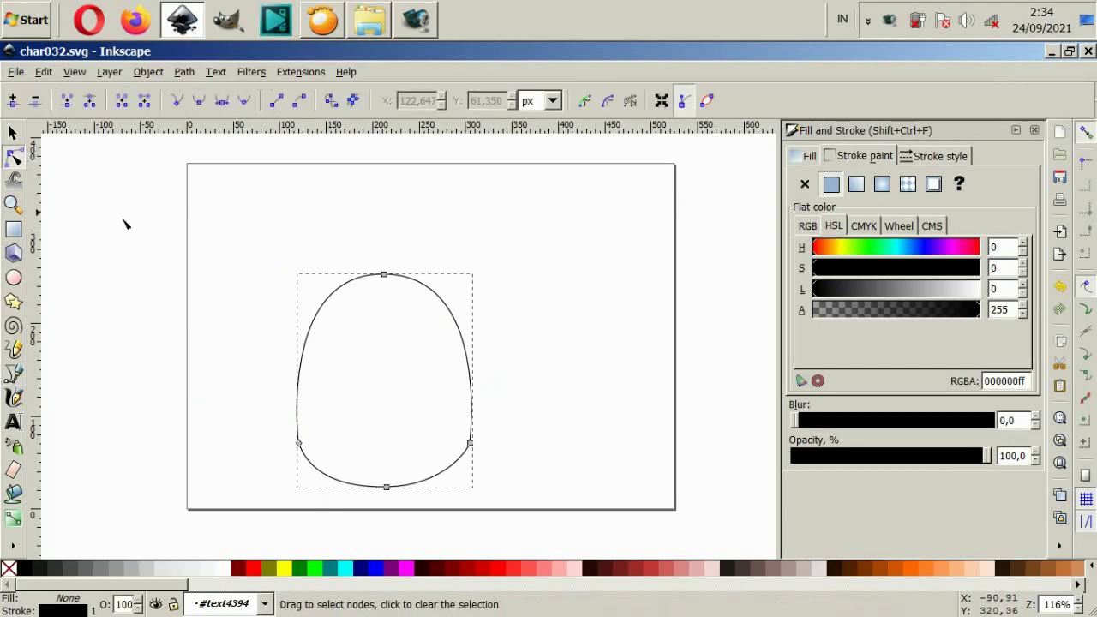
pyautogui.moveTo(386, 275); pyautogui.dragTo(386, 295)
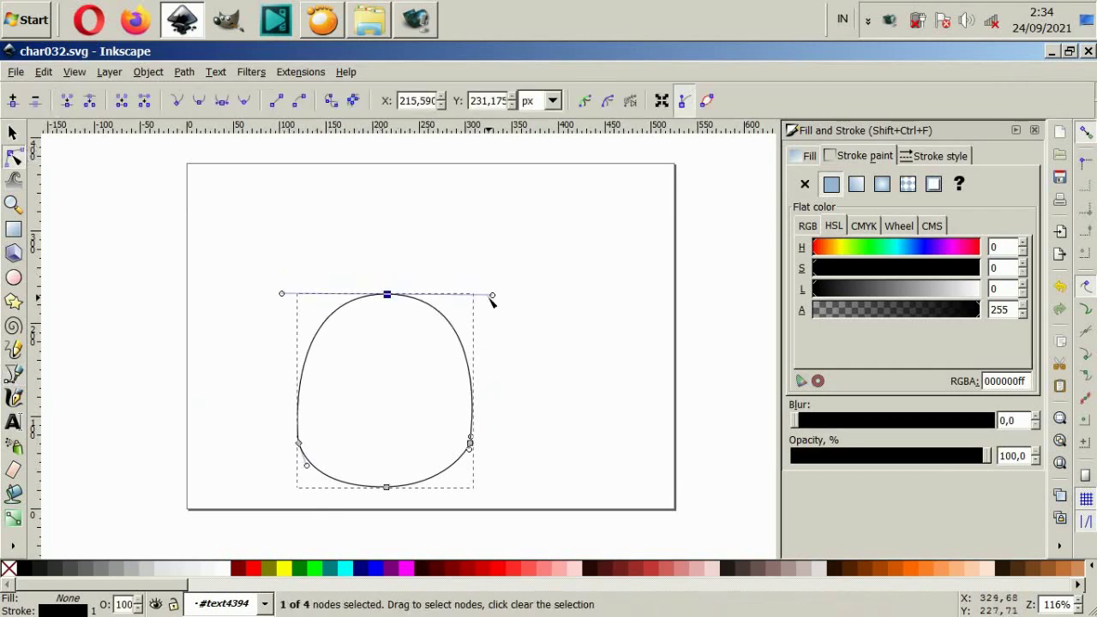
pyautogui.moveTo(493, 294); pyautogui.dragTo(502, 296)
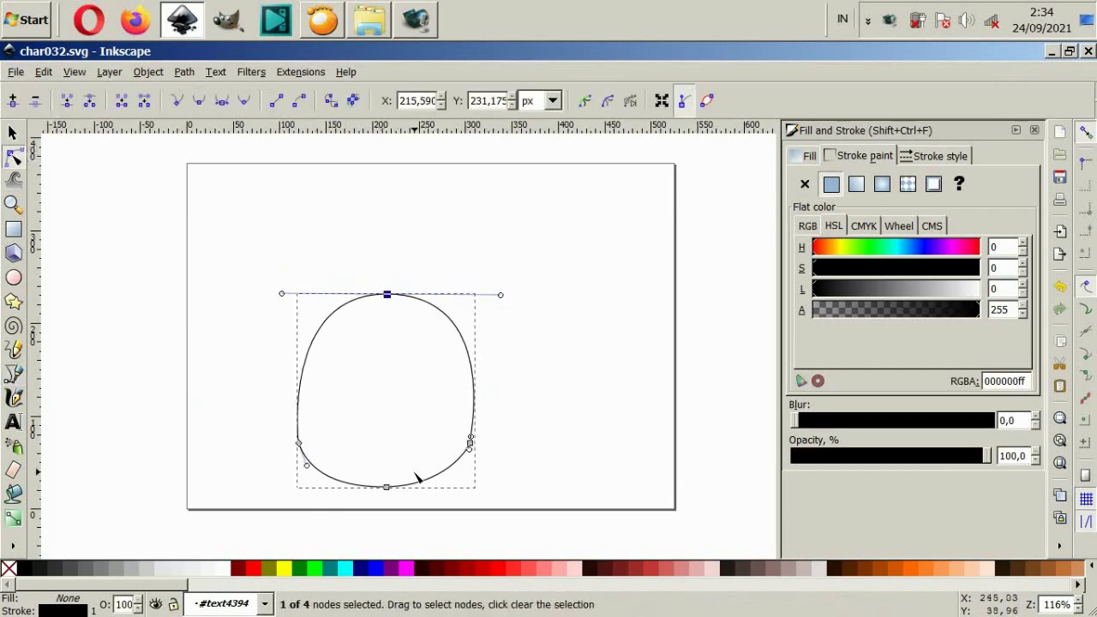
pyautogui.moveTo(306, 468); pyautogui.dragTo(298, 464)
pyautogui.click(471, 444)
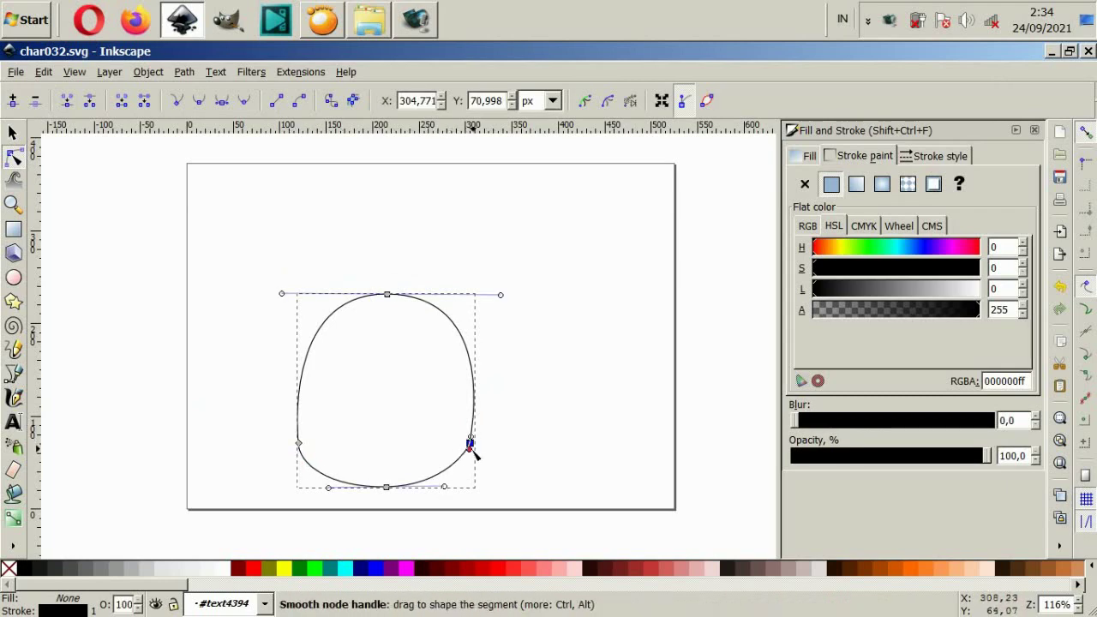
pyautogui.moveTo(472, 449); pyautogui.dragTo(471, 462)
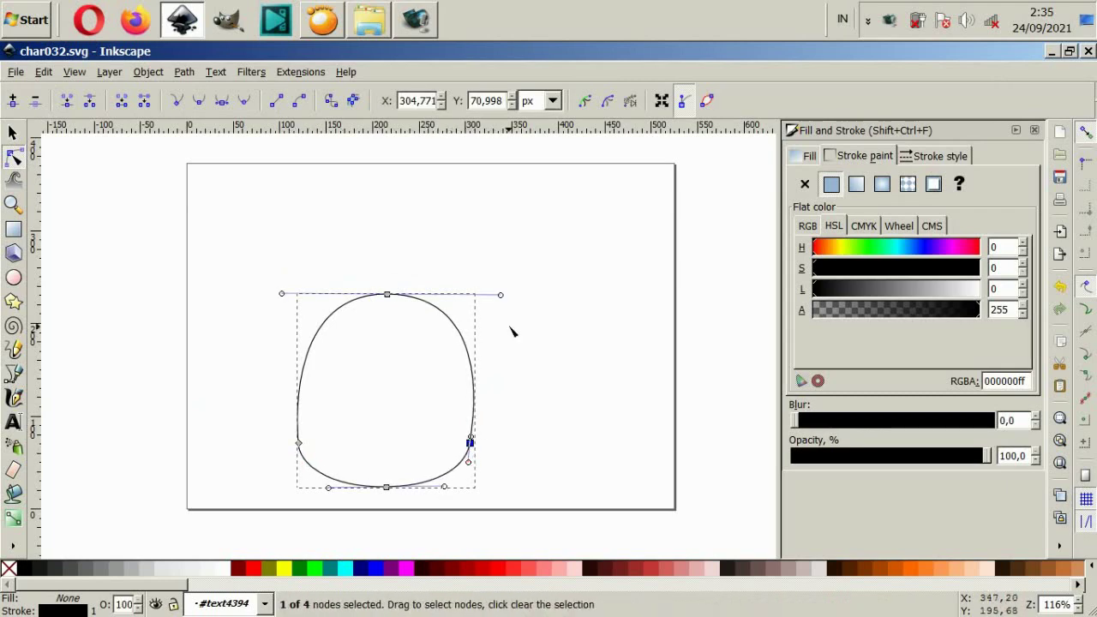
pyautogui.moveTo(501, 296); pyautogui.dragTo(495, 298)
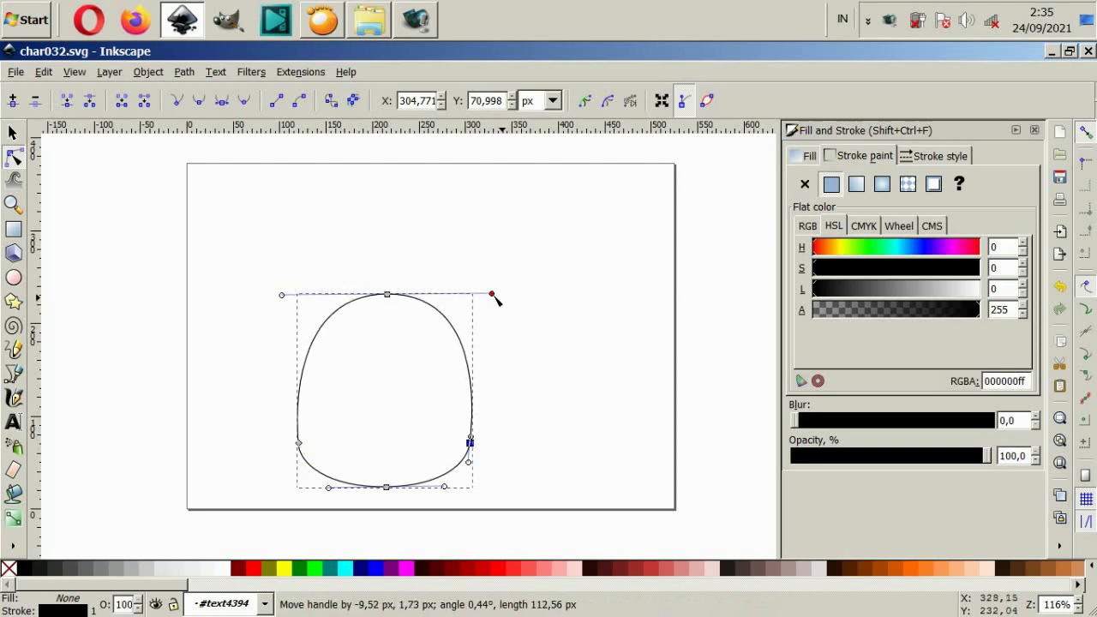
pyautogui.press('s')
pyautogui.moveTo(457, 328); pyautogui.dragTo(493, 274)
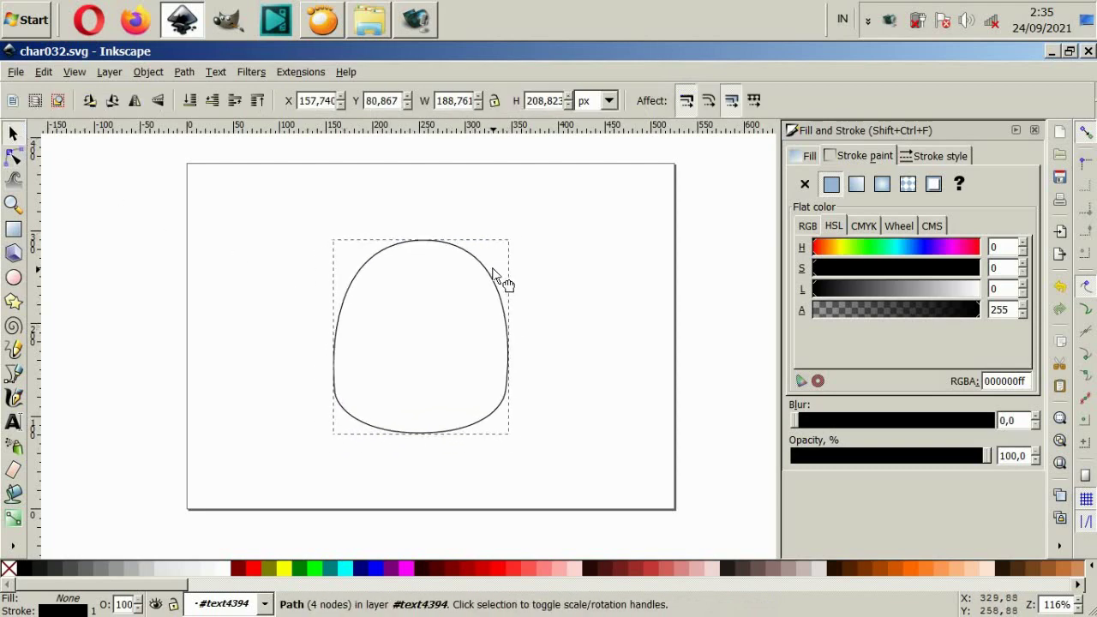
# Scale the head uniformly to about 143.7 × 159 px in the page's upper middle.
pyautogui.click(418, 239)
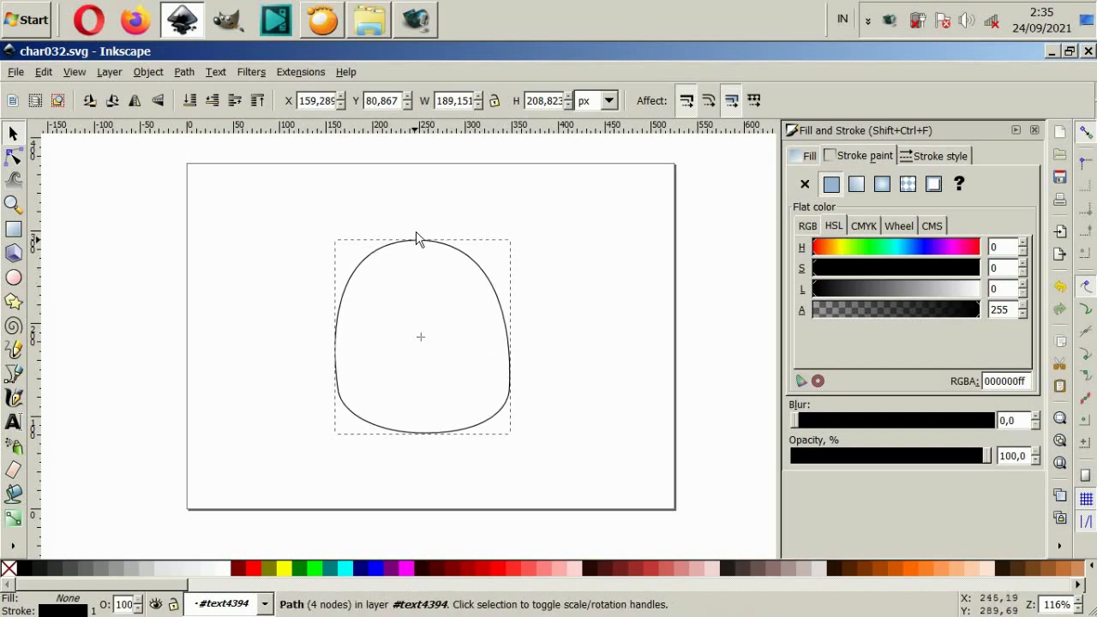
pyautogui.click(459, 232)
pyautogui.click(465, 256)
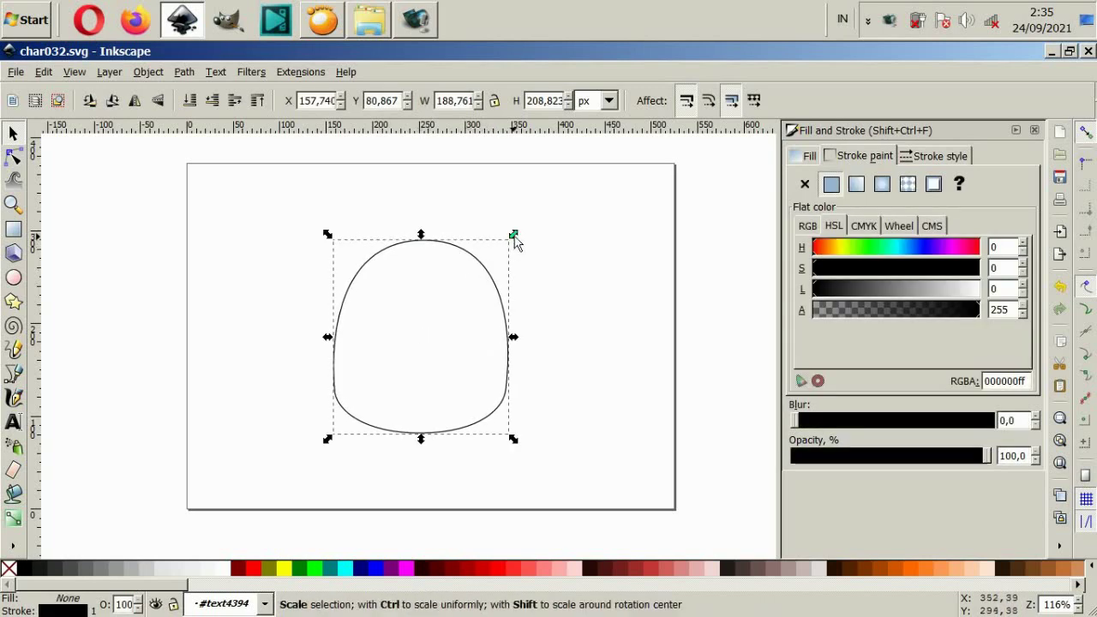
pyautogui.moveTo(514, 235)
pyautogui.mouseDown()
pyautogui.moveTo(493, 257)
pyautogui.moveTo(401, 233)
pyautogui.moveTo(356, 341)
pyautogui.moveTo(437, 301)
pyautogui.moveTo(436, 355)
pyautogui.moveTo(463, 285)
pyautogui.moveTo(403, 347)
pyautogui.moveTo(478, 230)
pyautogui.moveTo(488, 243)
pyautogui.mouseUp()
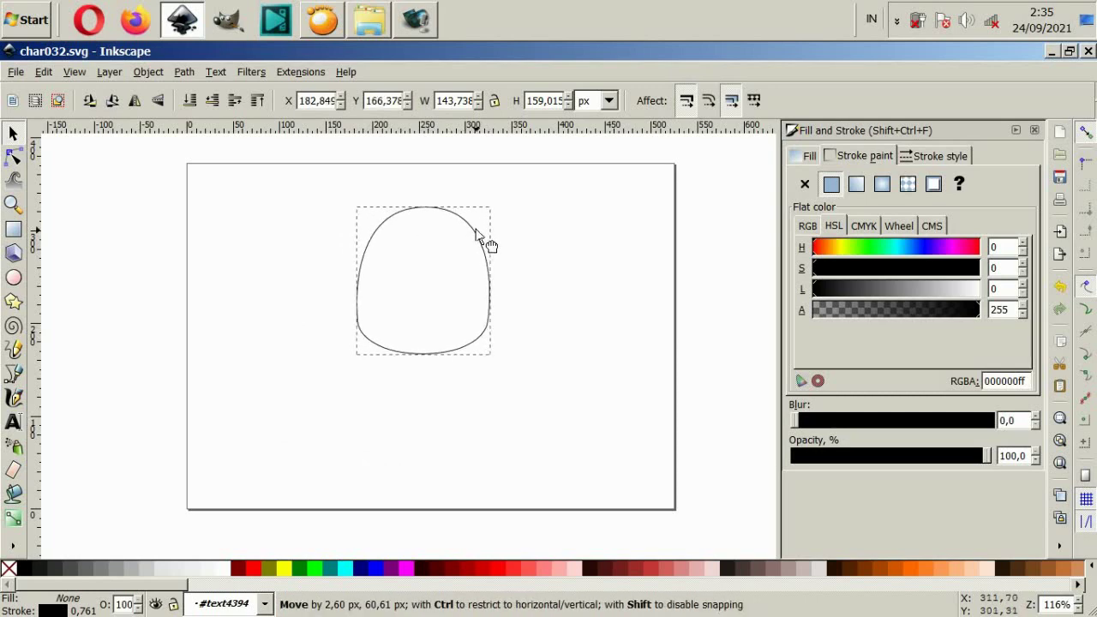
pyautogui.click(431, 328)
pyautogui.scroll(1, 430, 328)
pyautogui.scroll(-1, 429, 329)
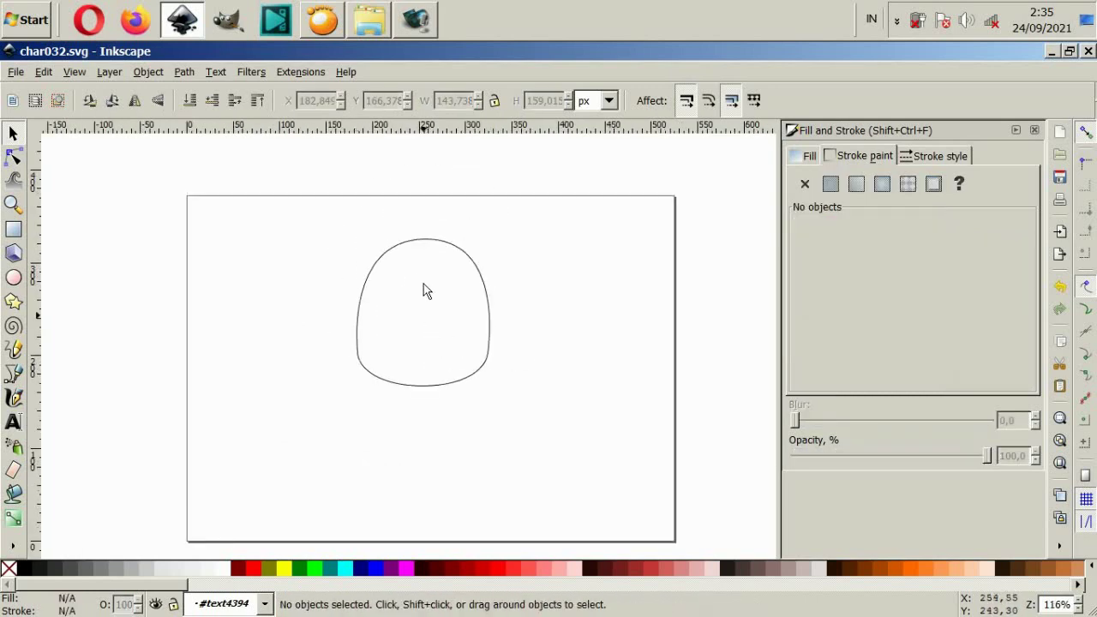
pyautogui.scroll(2, 424, 292)
# Trace a closed T-shaped visor inside the head with the Bezier pen, stepping in on both sides.
pyautogui.click(28, 373)
pyautogui.scroll(1, 448, 321)
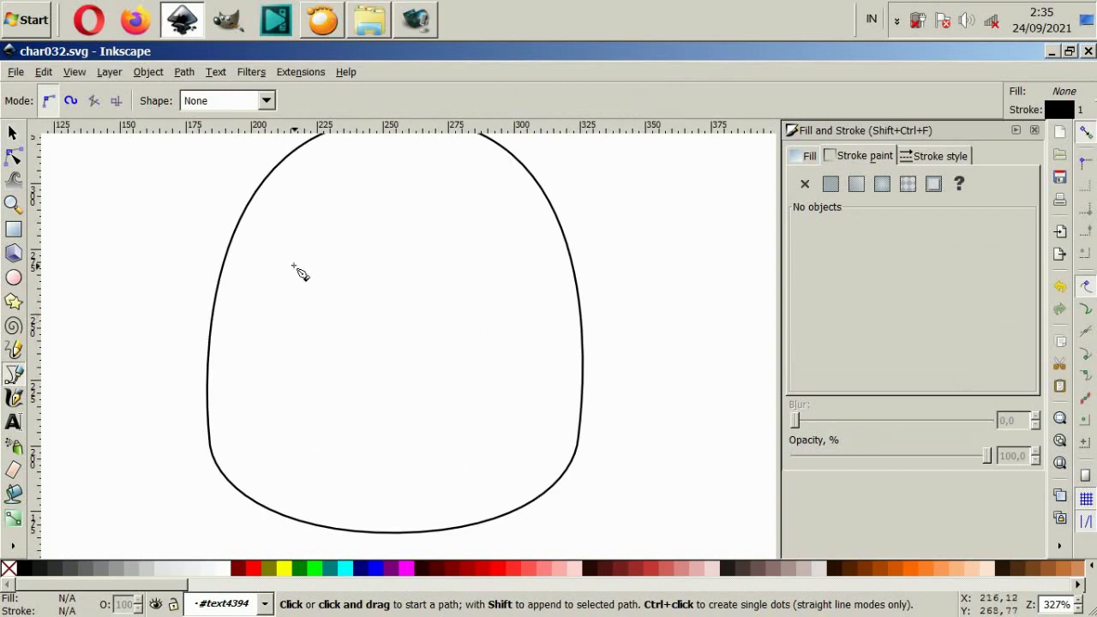
pyautogui.click(278, 247)
pyautogui.moveTo(402, 267); pyautogui.dragTo(487, 266)
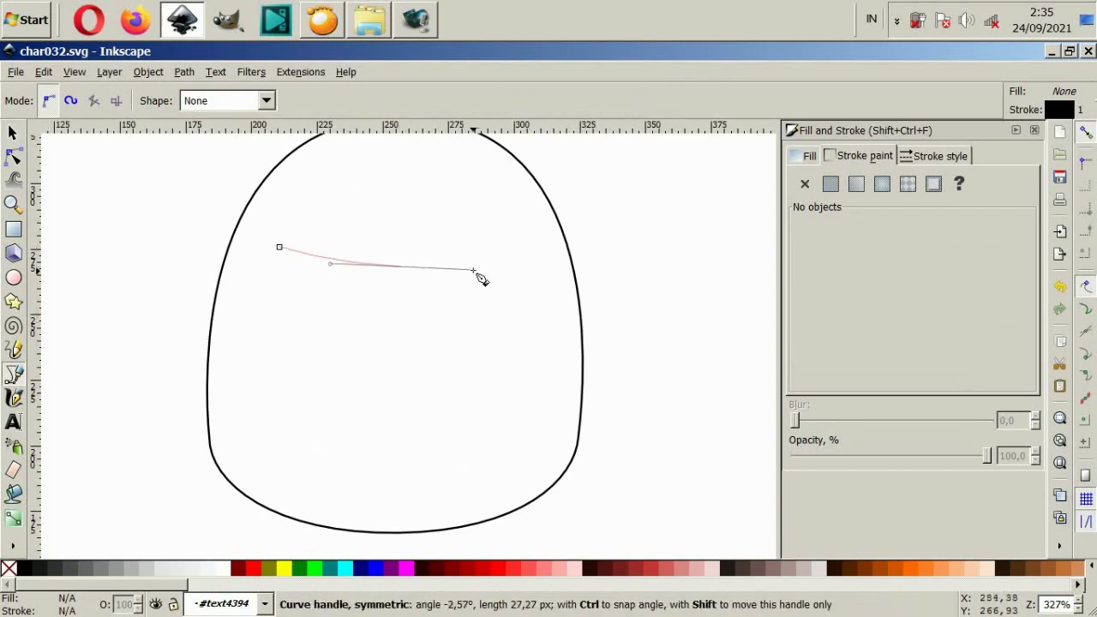
pyautogui.click(527, 246)
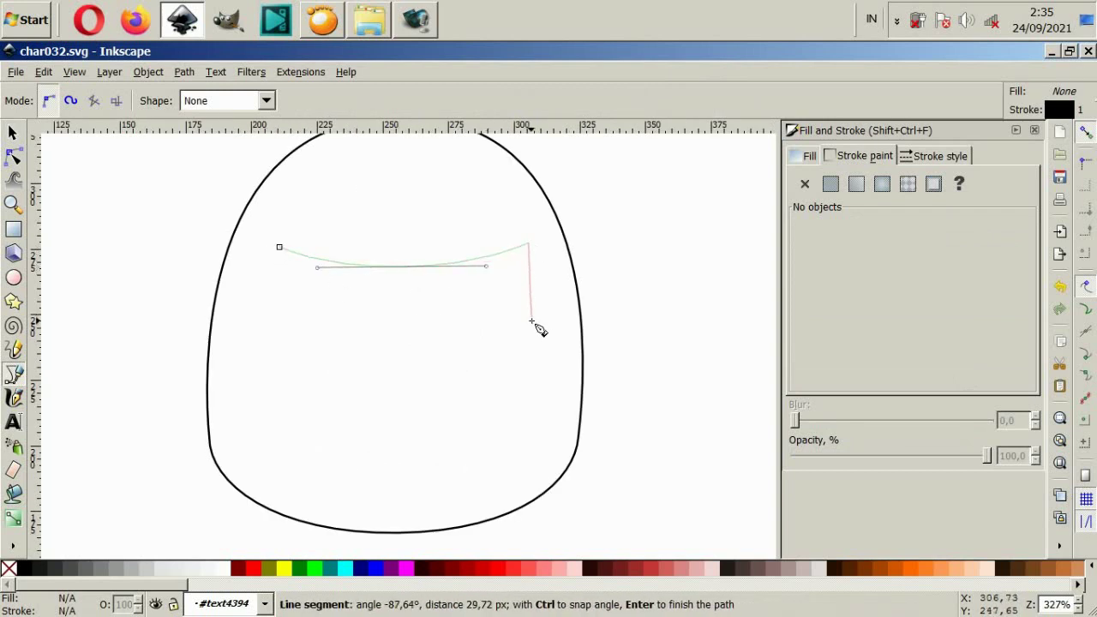
pyautogui.moveTo(532, 327); pyautogui.dragTo(528, 345)
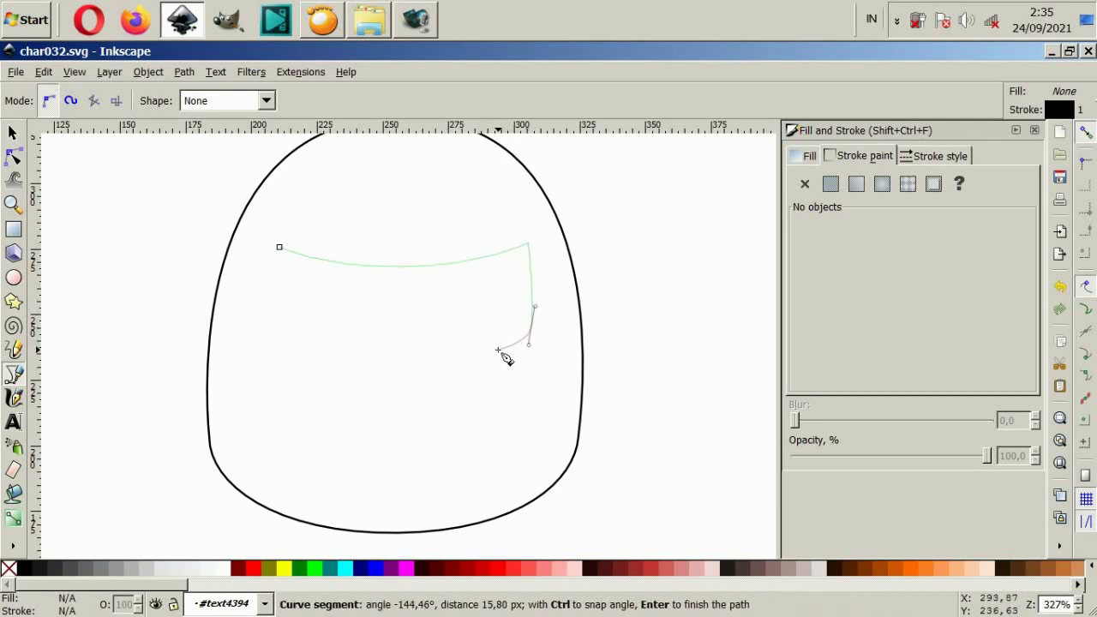
pyautogui.click(497, 351)
pyautogui.moveTo(500, 466); pyautogui.dragTo(492, 480)
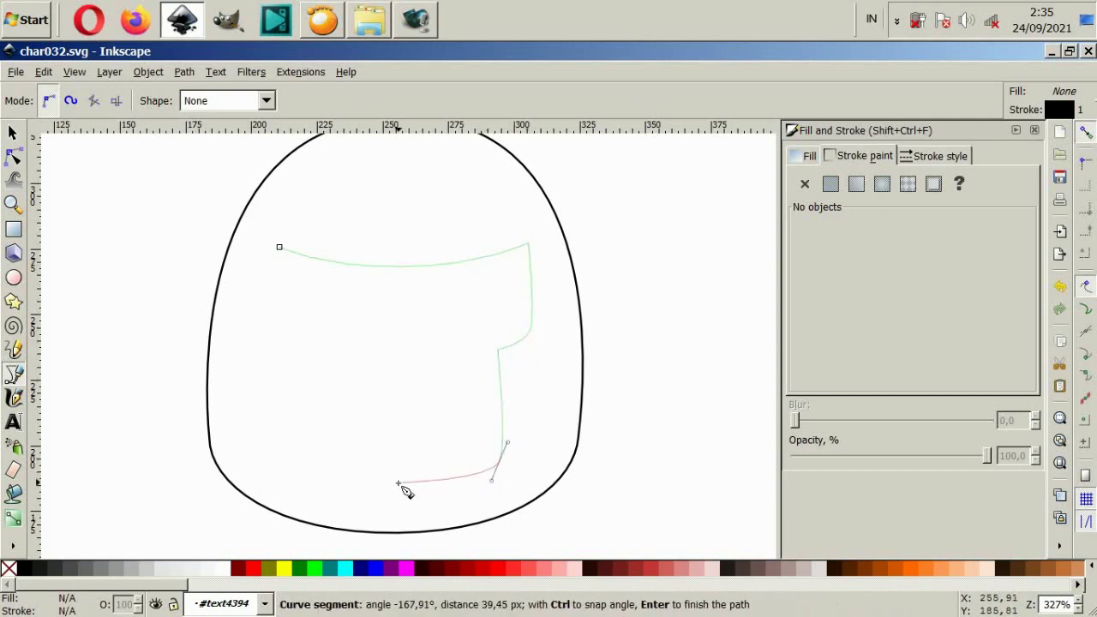
pyautogui.moveTo(398, 485)
pyautogui.mouseDown()
pyautogui.moveTo(360, 483)
pyautogui.moveTo(294, 456)
pyautogui.mouseUp()
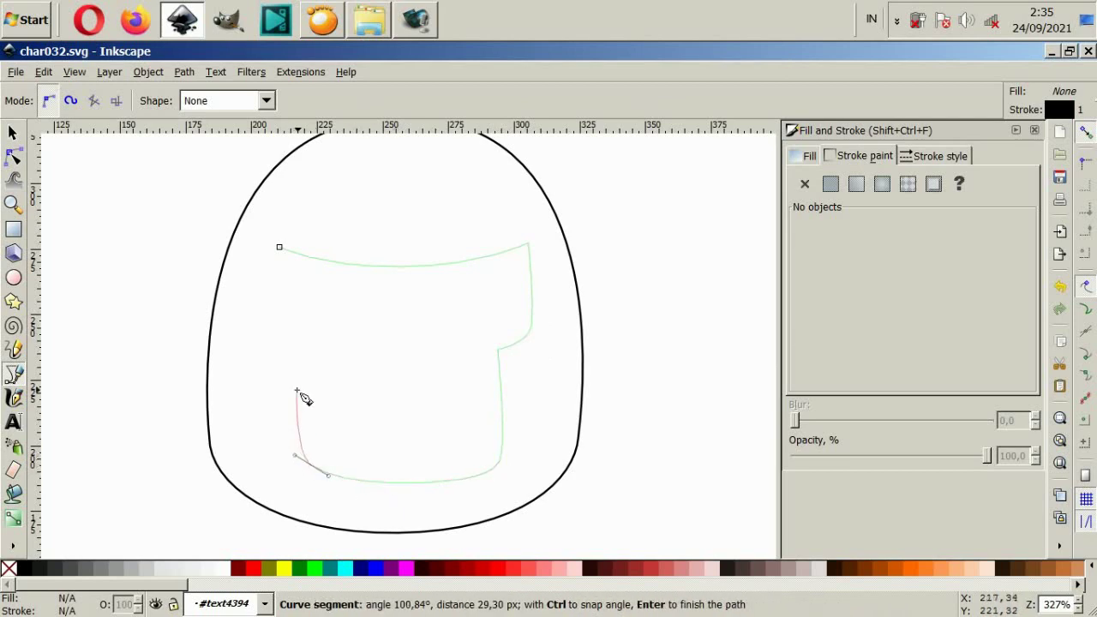
pyautogui.click(304, 355)
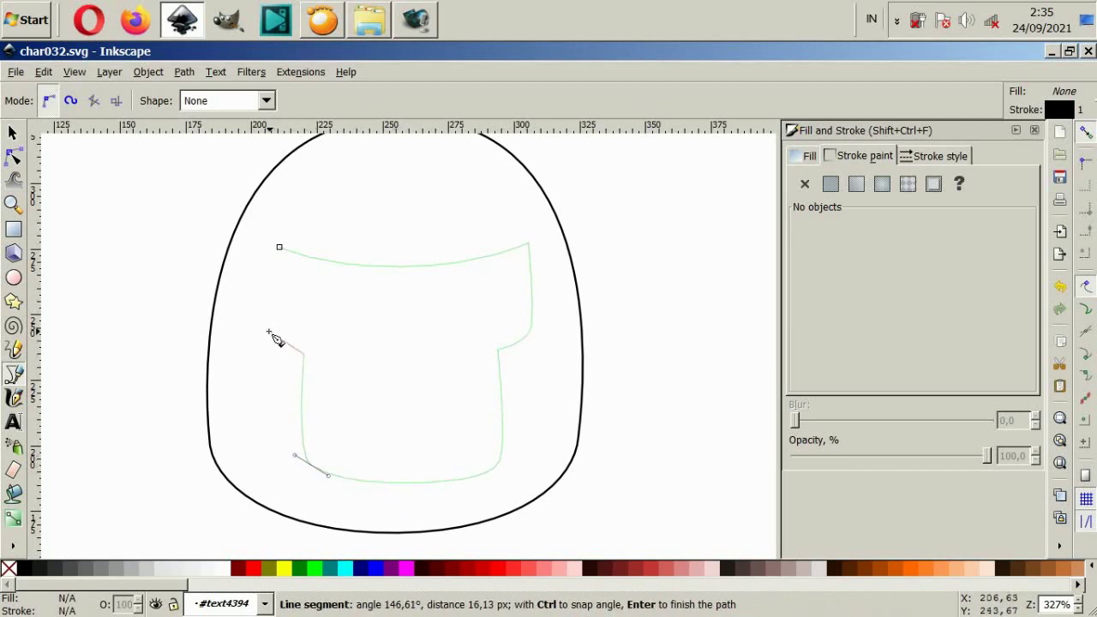
pyautogui.moveTo(271, 334); pyautogui.dragTo(255, 321)
pyautogui.click(279, 249)
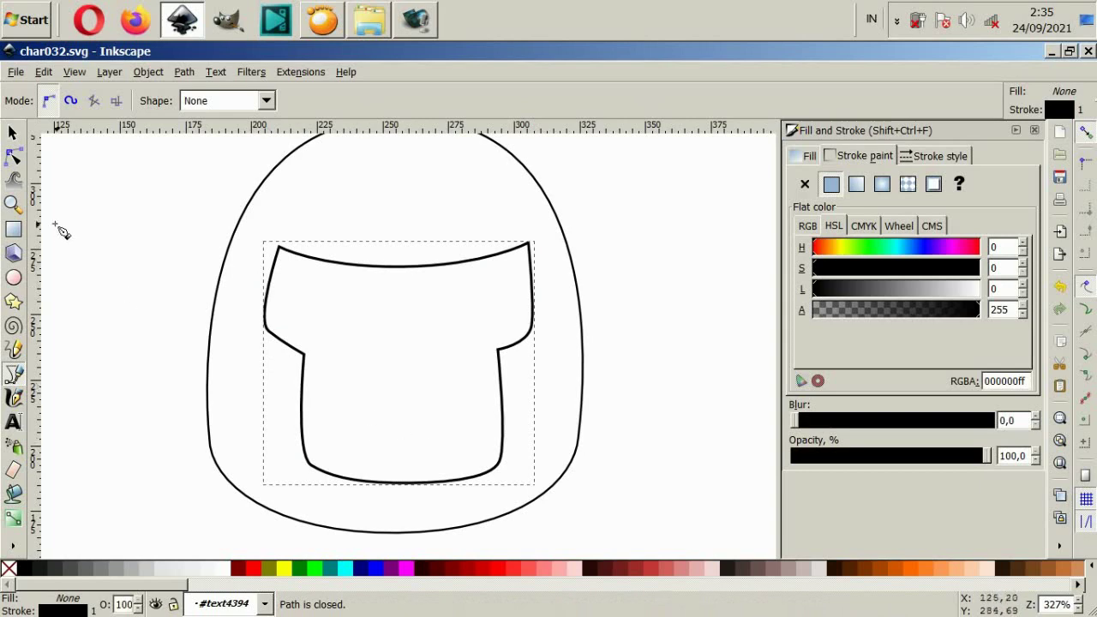
# Nudge the visor's top-left corner, lower both shoulders and pull in its bottom-right corner.
pyautogui.click(13, 157)
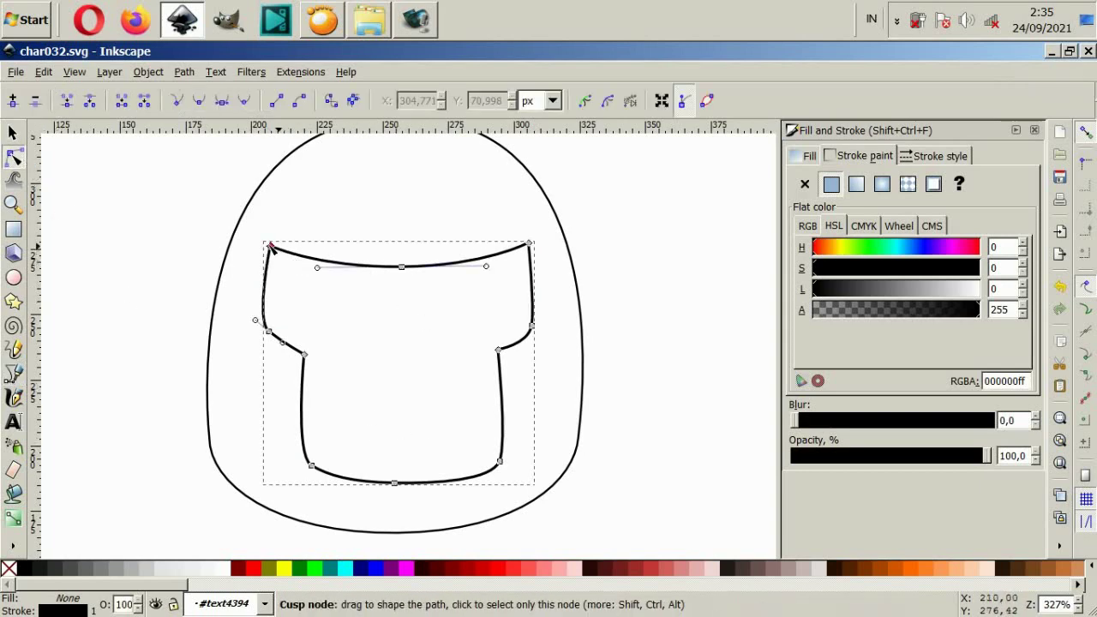
pyautogui.moveTo(270, 246); pyautogui.dragTo(265, 245)
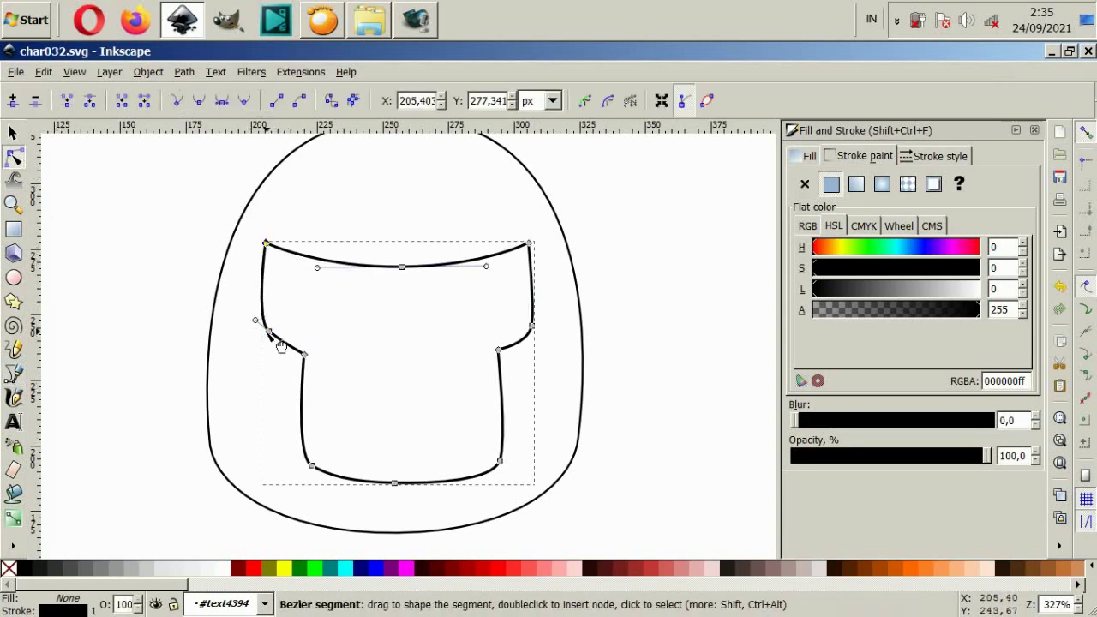
pyautogui.moveTo(269, 331); pyautogui.dragTo(268, 346)
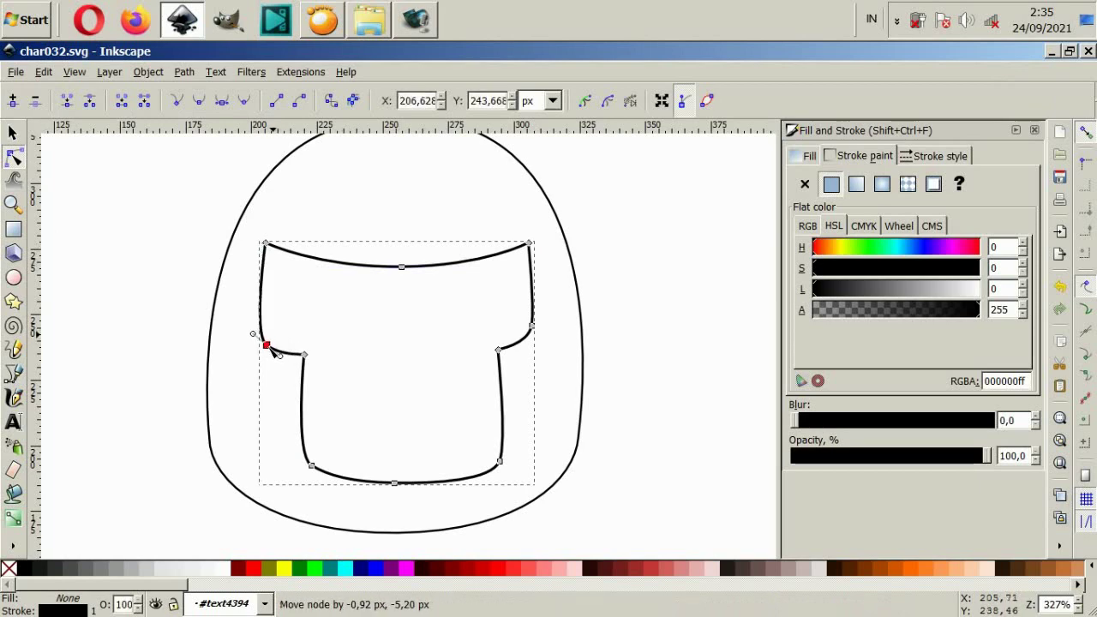
pyautogui.moveTo(533, 329); pyautogui.dragTo(528, 336)
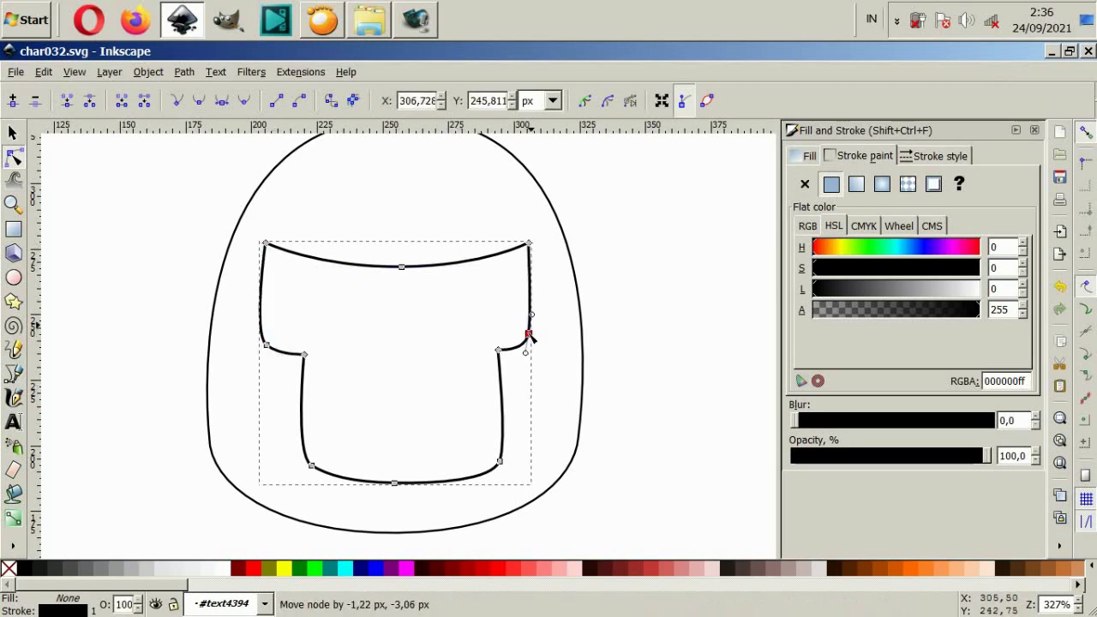
pyautogui.moveTo(500, 462); pyautogui.dragTo(488, 464)
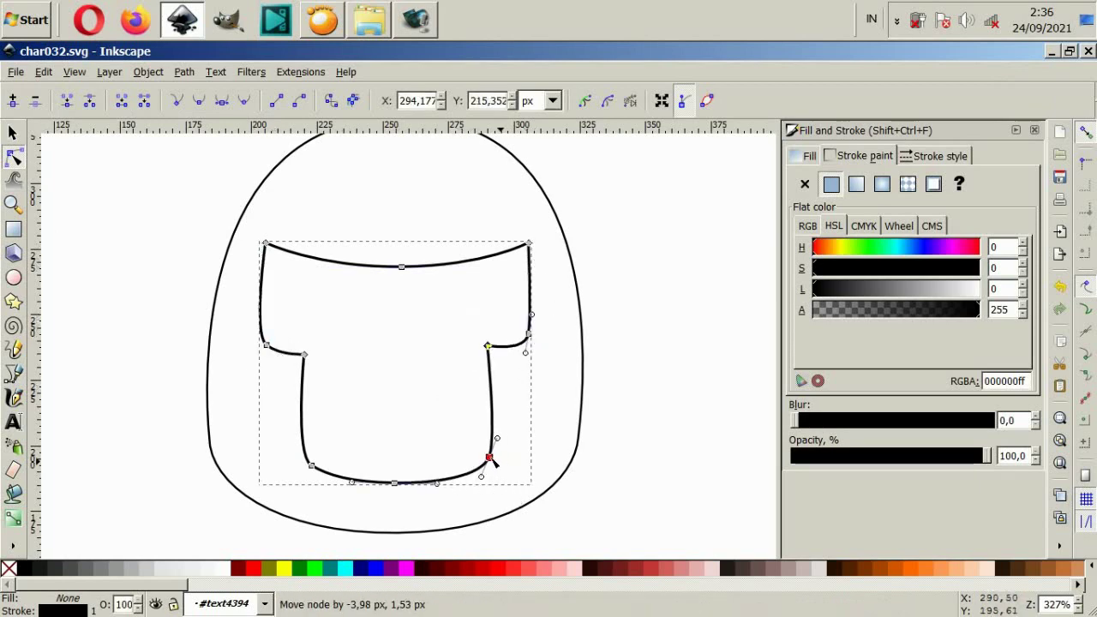
pyautogui.click(614, 533)
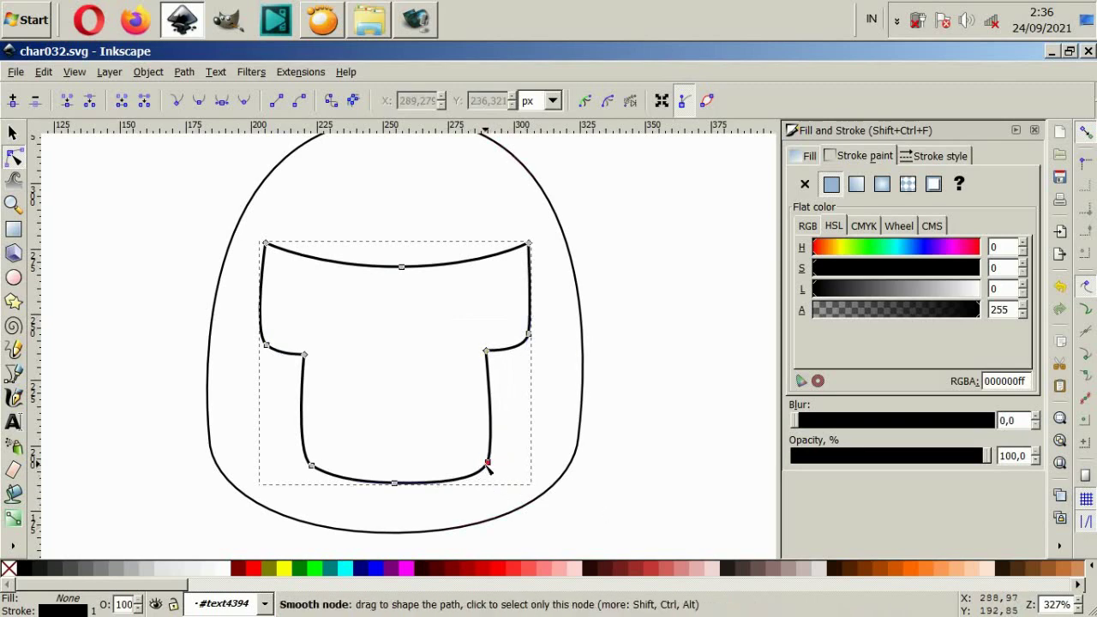
pyautogui.moveTo(485, 464); pyautogui.dragTo(482, 464)
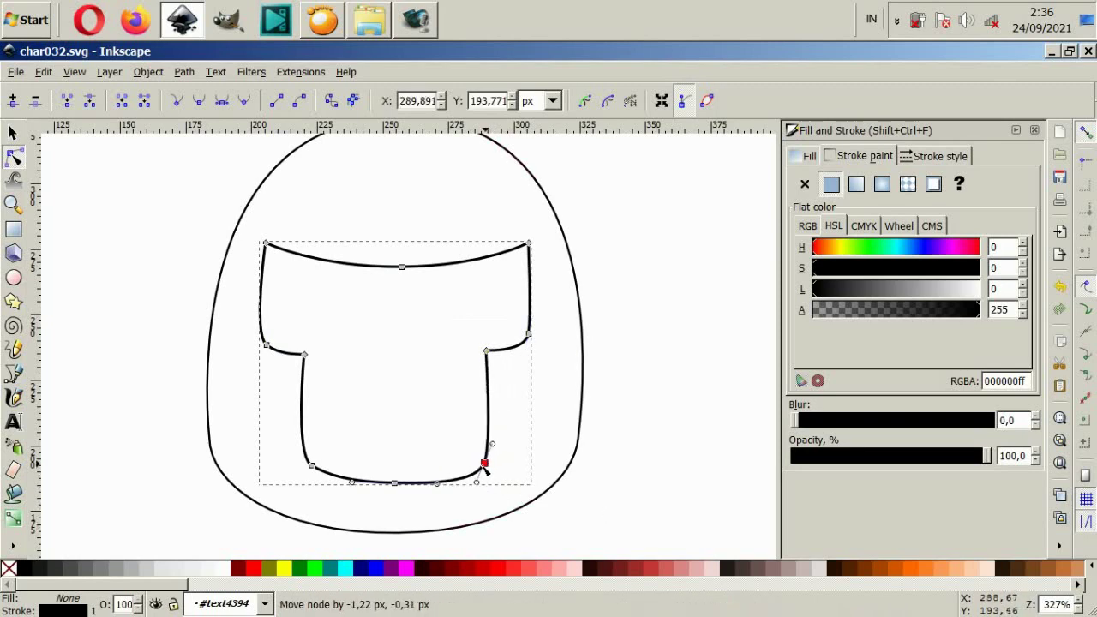
pyautogui.click(634, 505)
pyautogui.click(635, 504)
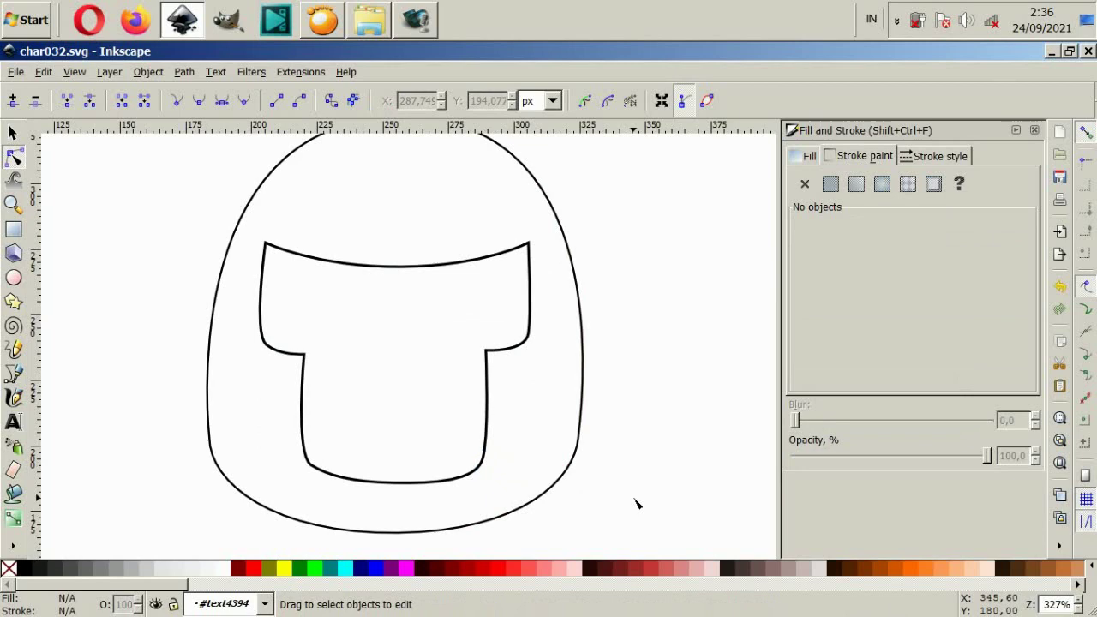
# Nudge the T's two bottom nodes and round the curve at its bottom-left corner.
pyautogui.click(390, 268)
pyautogui.click(401, 267)
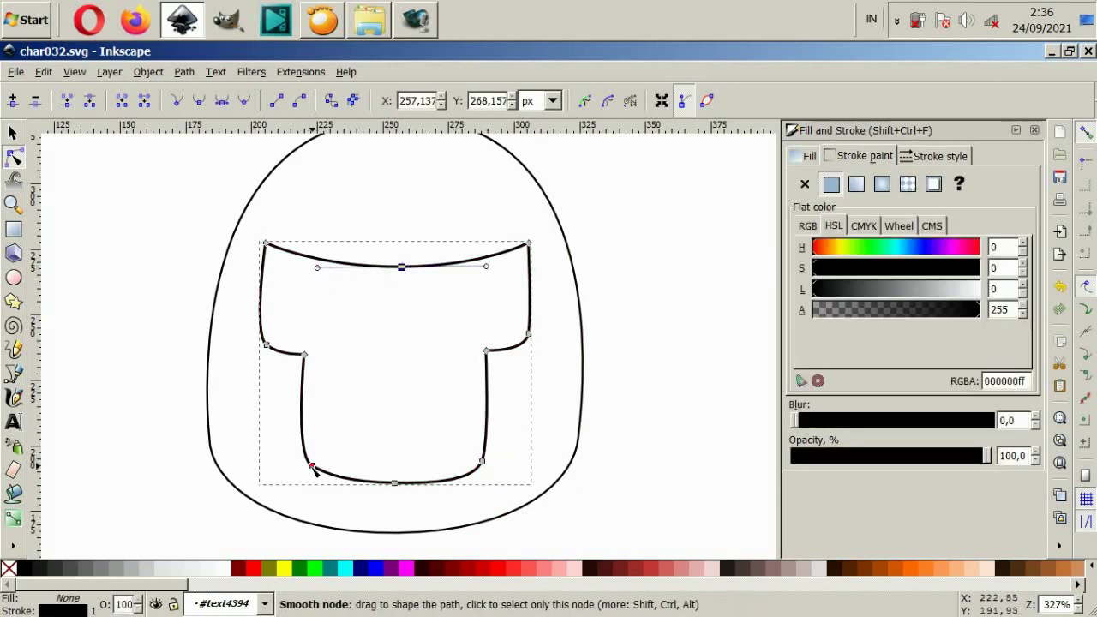
pyautogui.moveTo(312, 466); pyautogui.dragTo(313, 472)
pyautogui.moveTo(485, 465); pyautogui.dragTo(490, 468)
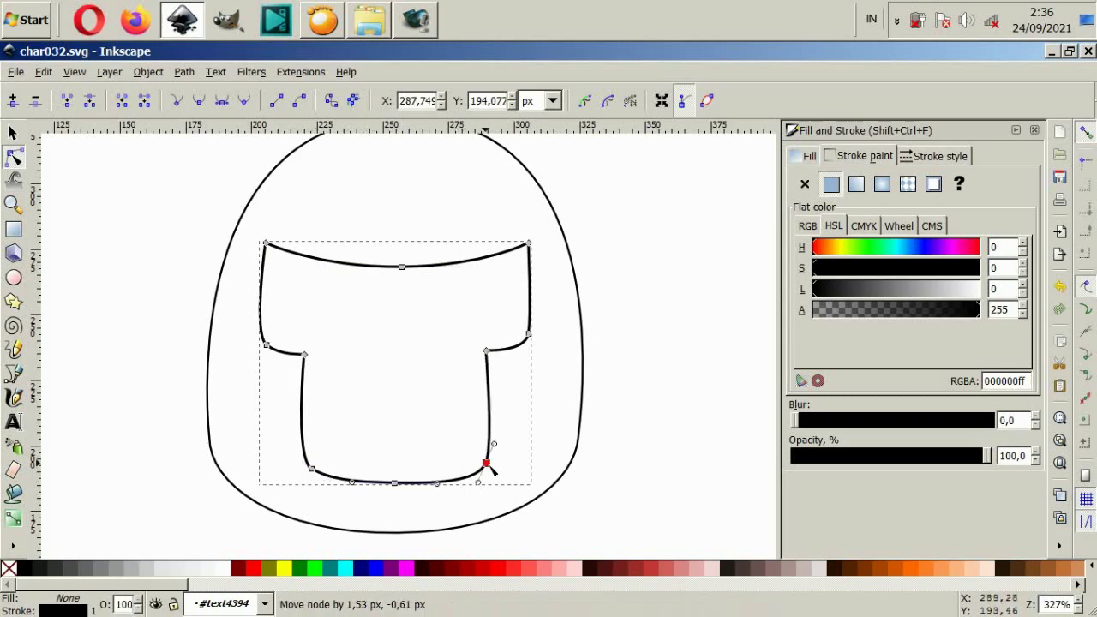
pyautogui.click(304, 354)
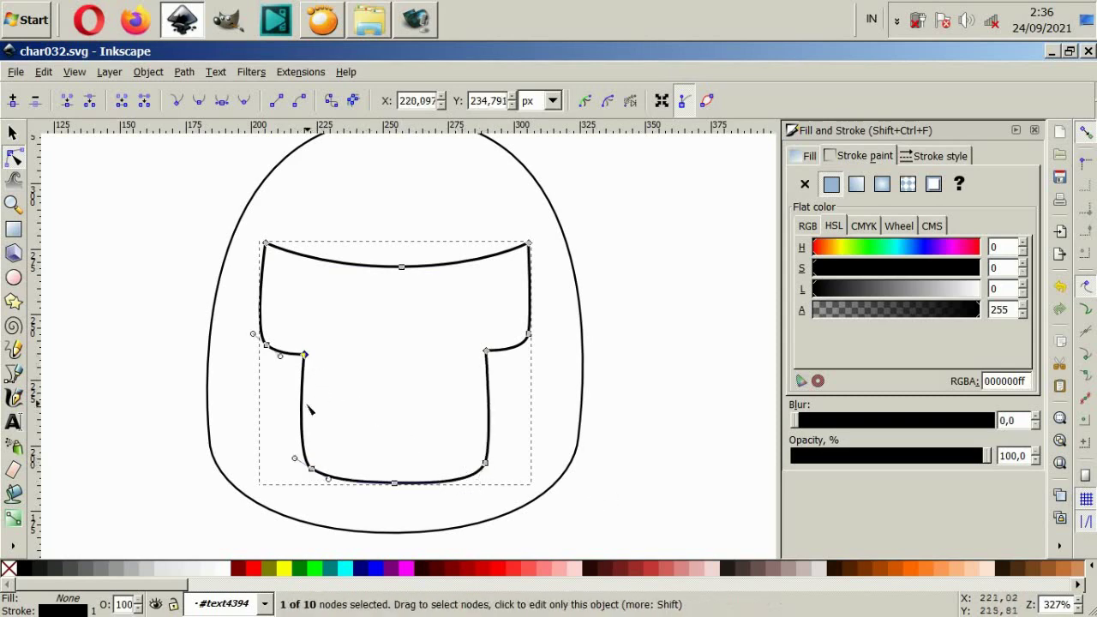
pyautogui.moveTo(295, 465); pyautogui.dragTo(293, 461)
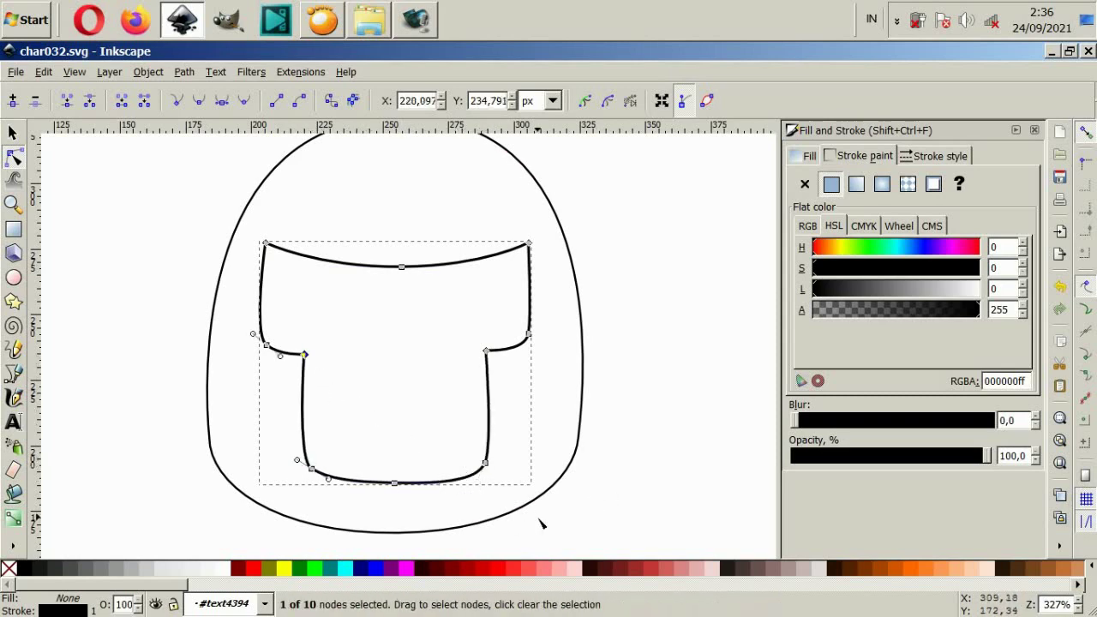
pyautogui.click(577, 518)
pyautogui.keyDown('ctrl'); pyautogui.scroll(-1, 527, 471); pyautogui.keyUp('ctrl')
# Shift the visor's top-right corner right, widen its right shoulder and move its inner right corner left.
pyautogui.click(490, 471)
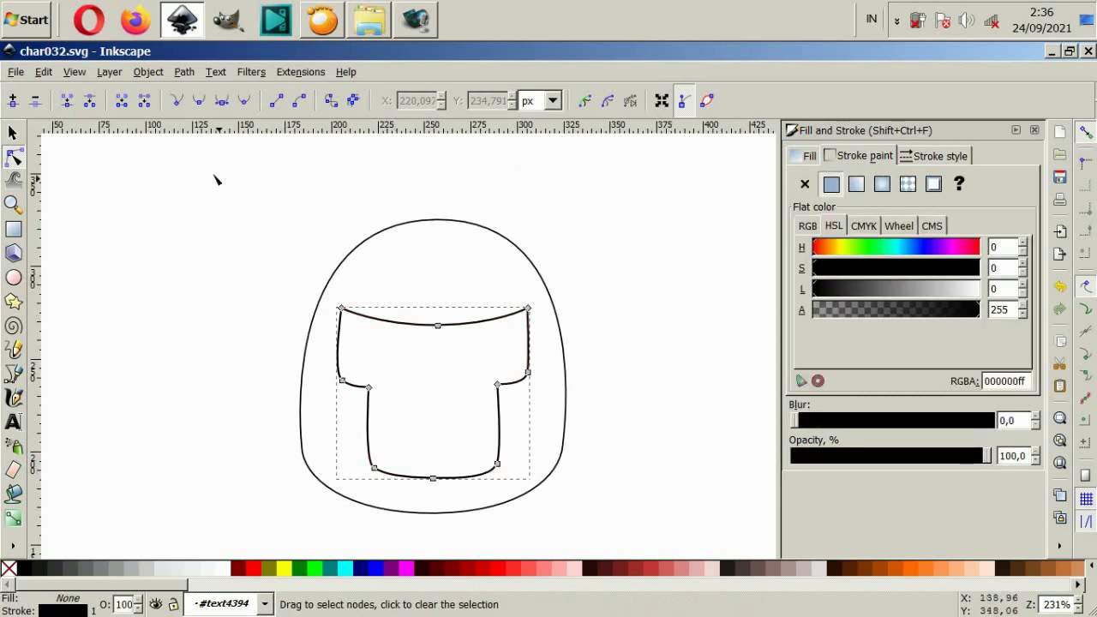
pyautogui.press('s')
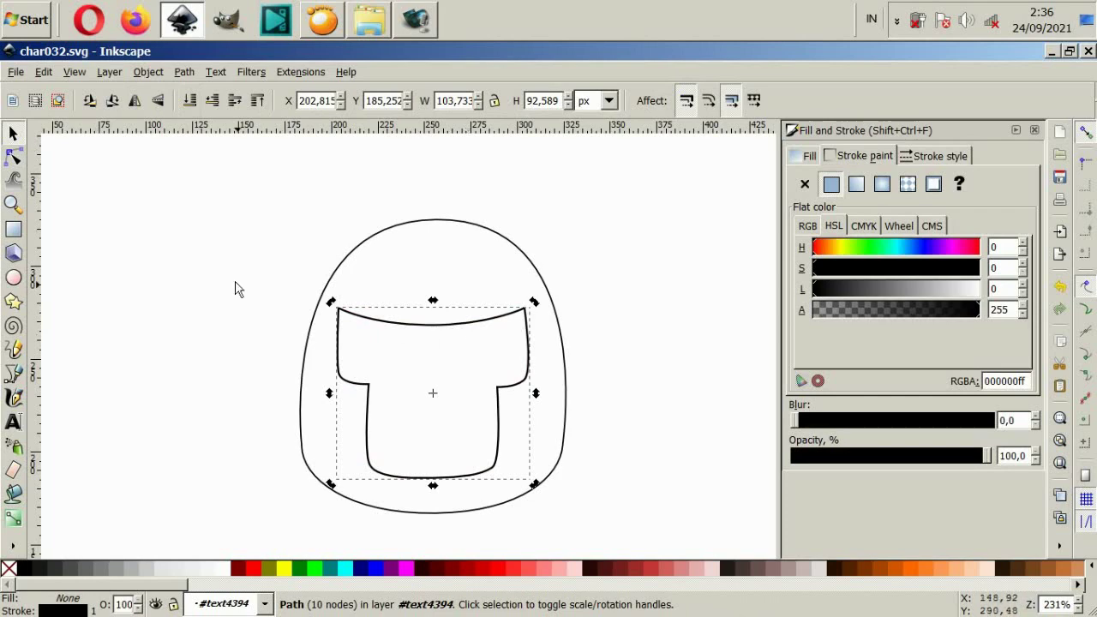
pyautogui.click(13, 156)
pyautogui.keyDown('ctrl'); pyautogui.scroll(3, 523, 368); pyautogui.keyUp('ctrl')
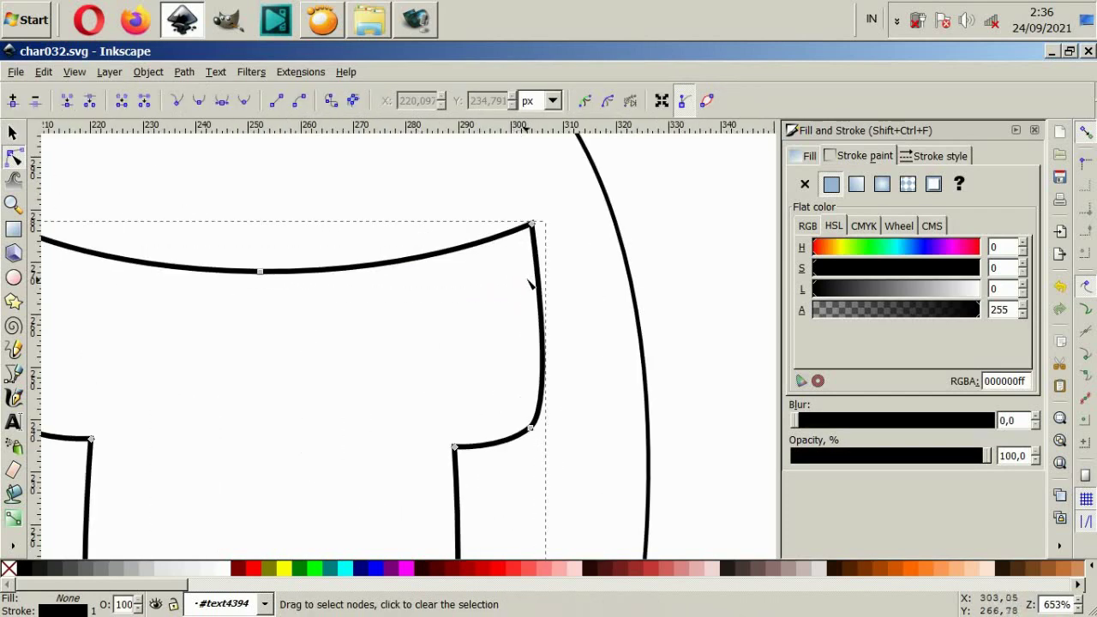
pyautogui.moveTo(533, 225); pyautogui.dragTo(546, 225)
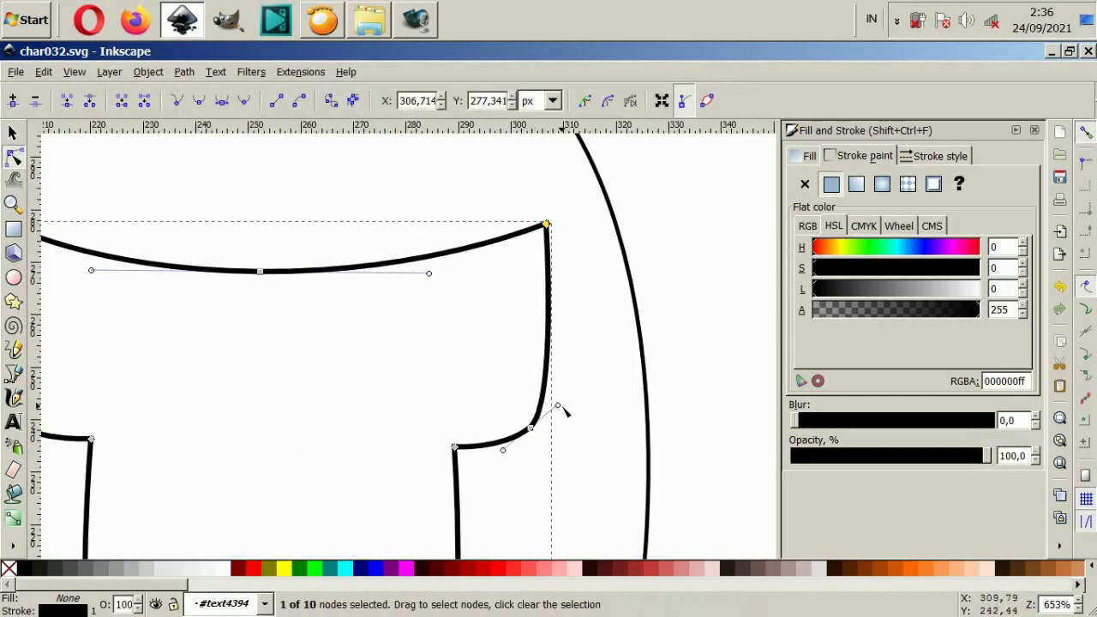
pyautogui.moveTo(557, 406); pyautogui.dragTo(559, 409)
pyautogui.click(532, 428)
pyautogui.keyDown('ctrl'); pyautogui.scroll(-1, 557, 408); pyautogui.keyUp('ctrl')
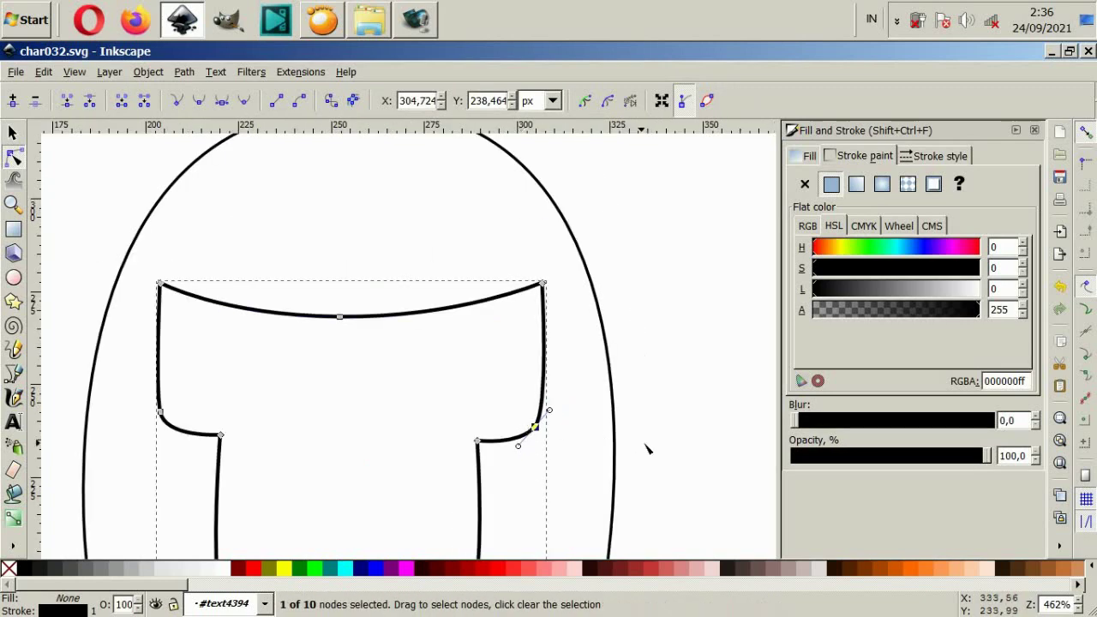
pyautogui.moveTo(478, 437); pyautogui.dragTo(472, 439)
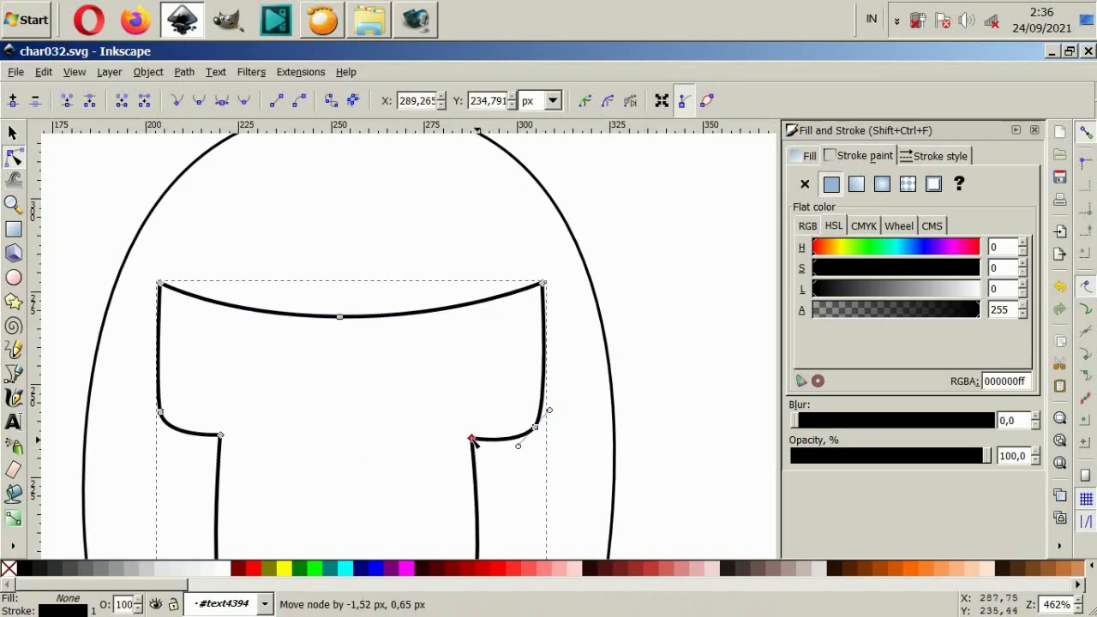
pyautogui.click(629, 478)
# Add a node in the middle of the visor's top edge.
pyautogui.doubleClick(350, 331)
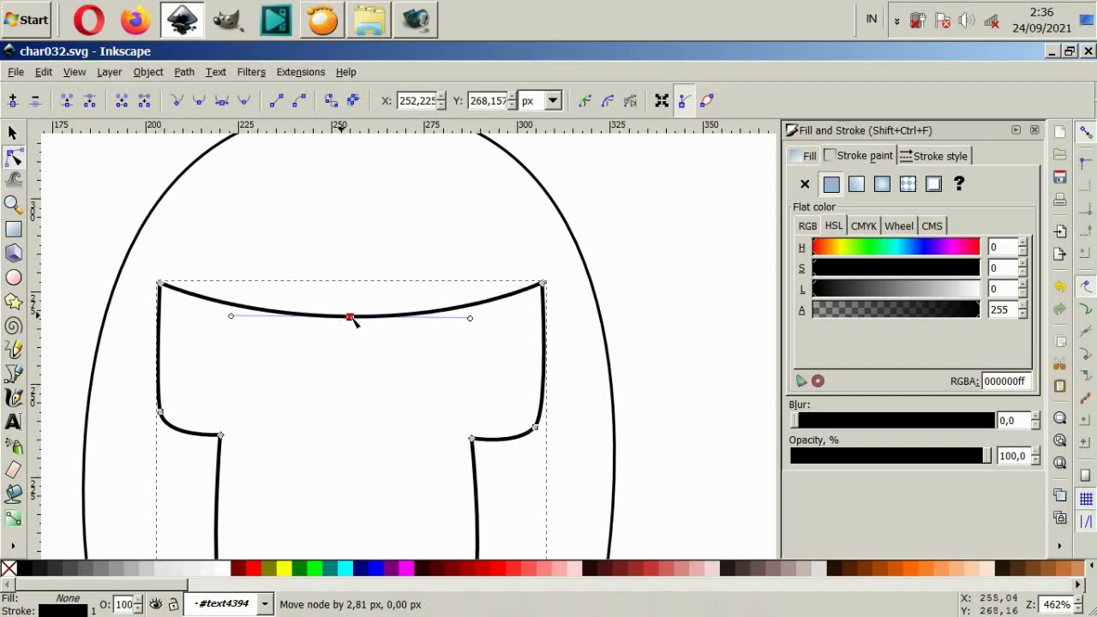
pyautogui.keyDown('ctrl'); pyautogui.scroll(-2, 459, 382); pyautogui.keyUp('ctrl')
pyautogui.click(496, 420)
pyautogui.keyDown('ctrl'); pyautogui.scroll(-2, 489, 433); pyautogui.keyUp('ctrl')
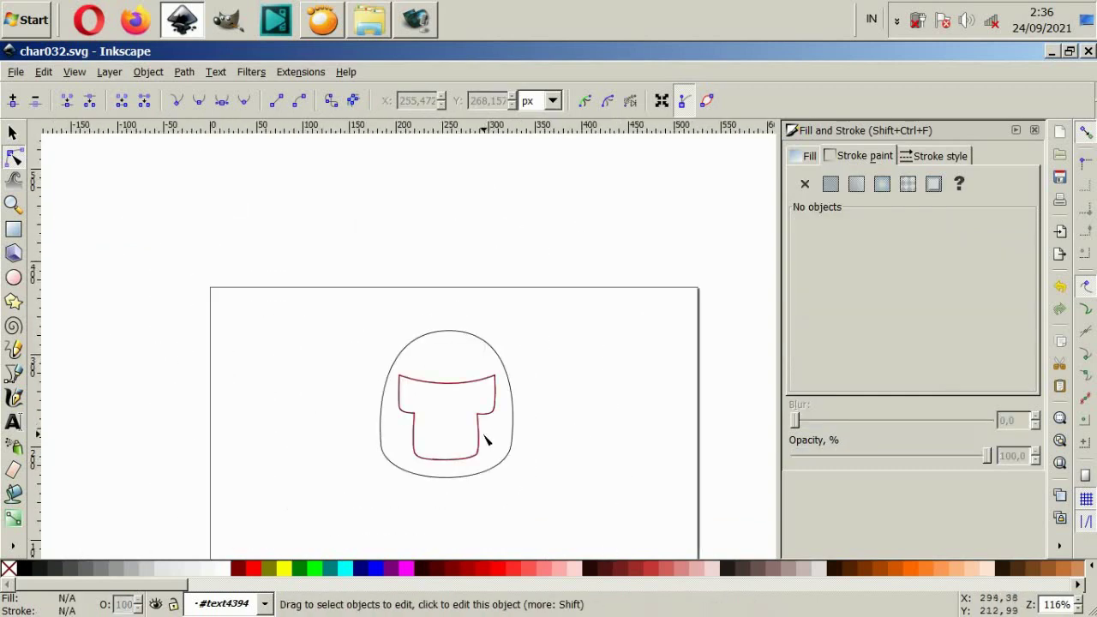
pyautogui.click(463, 446)
pyautogui.keyDown('ctrl'); pyautogui.scroll(1, 455, 448); pyautogui.keyUp('ctrl')
pyautogui.keyDown('ctrl'); pyautogui.scroll(1, 457, 440); pyautogui.keyUp('ctrl')
pyautogui.scroll(-1, 403, 510)
pyautogui.click(441, 517)
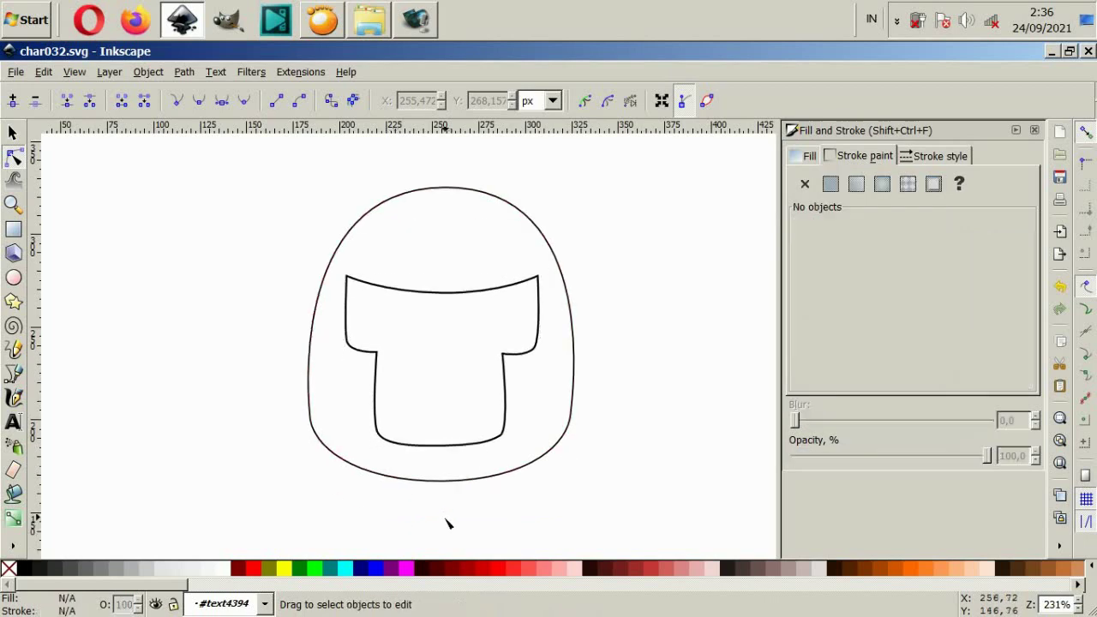
# Drag the head's bottom node down and nudge the visor right to centre it in the head.
pyautogui.click(446, 483)
pyautogui.moveTo(444, 481)
pyautogui.mouseDown()
pyautogui.moveTo(451, 500)
pyautogui.moveTo(443, 490)
pyautogui.mouseUp()
pyautogui.click(12, 133)
pyautogui.moveTo(409, 301); pyautogui.dragTo(416, 306)
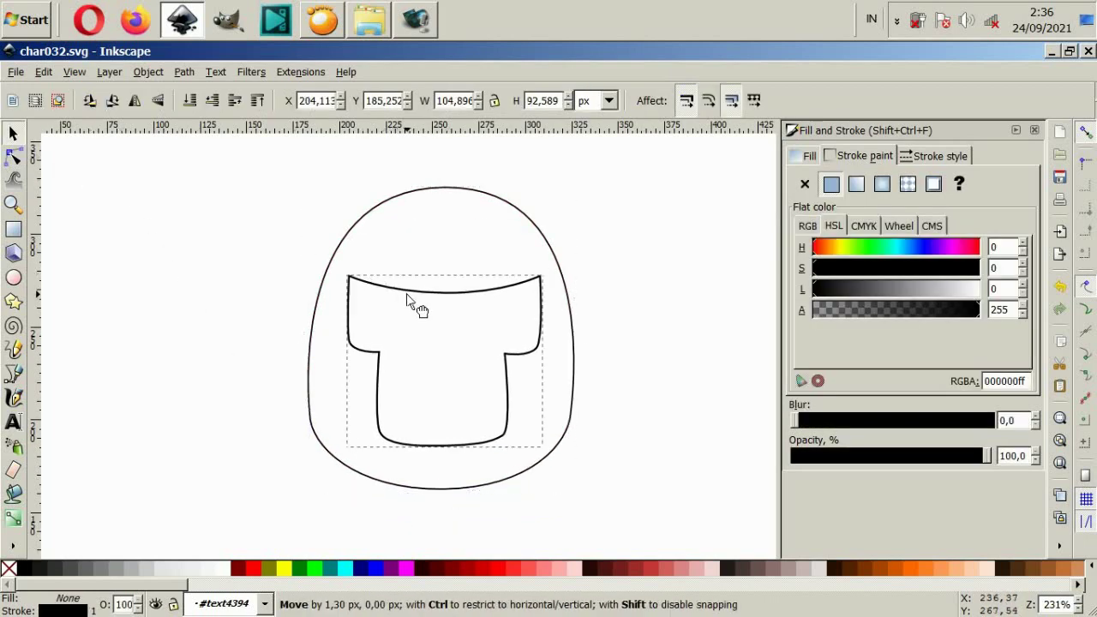
pyautogui.click(240, 311)
pyautogui.scroll(-4, 482, 446)
pyautogui.scroll(1, 499, 453)
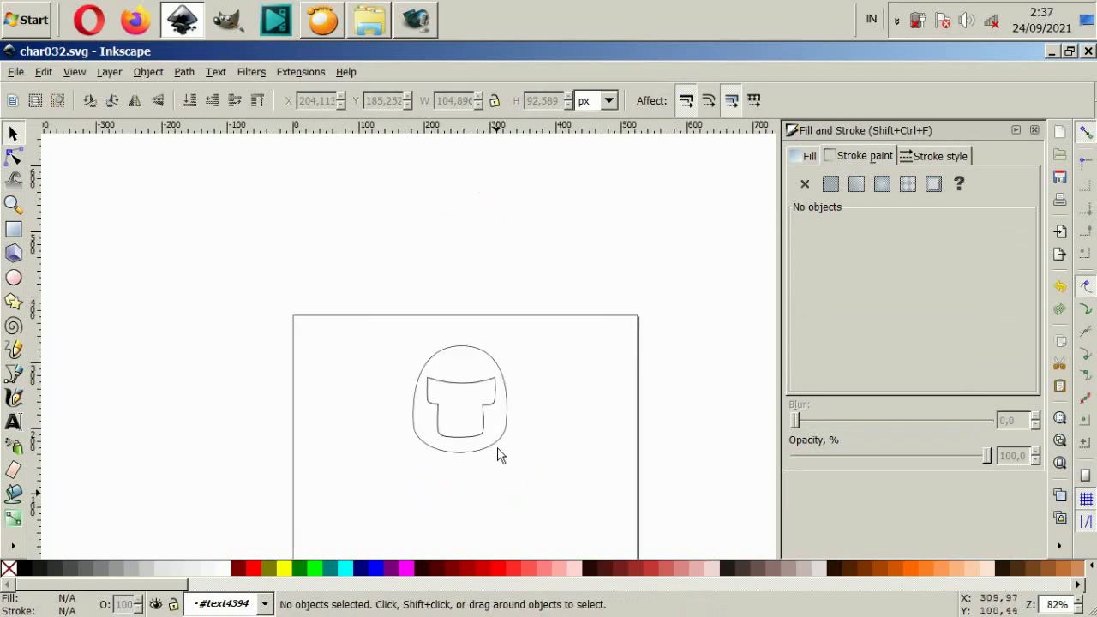
pyautogui.scroll(-1, 495, 454)
pyautogui.scroll(1, 484, 429)
pyautogui.scroll(1, 480, 459)
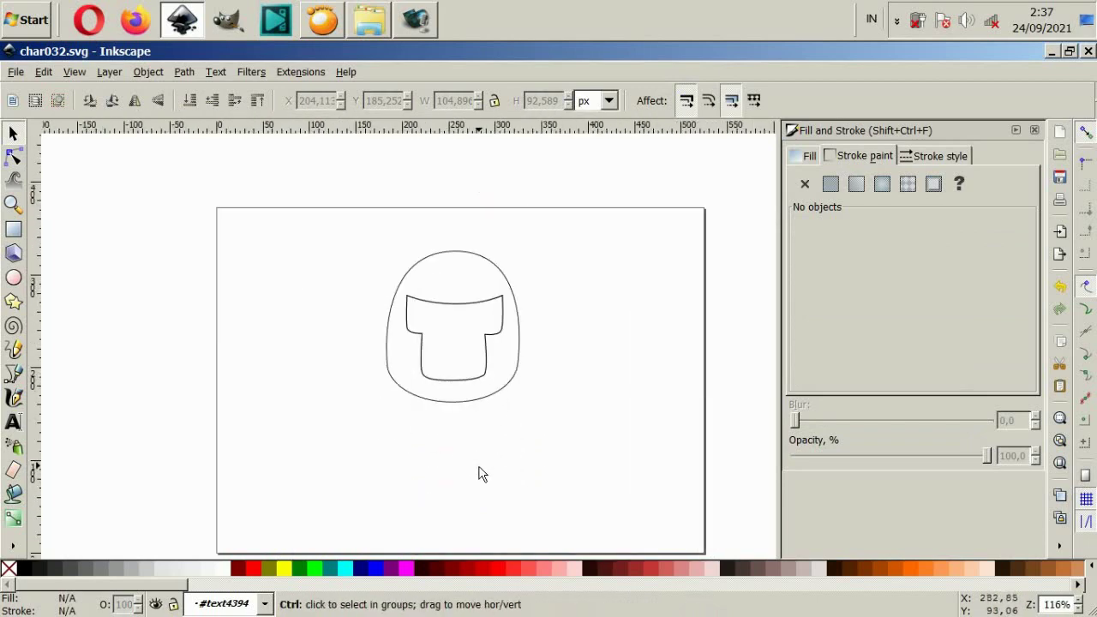
pyautogui.scroll(1, 463, 467)
pyautogui.click(14, 374)
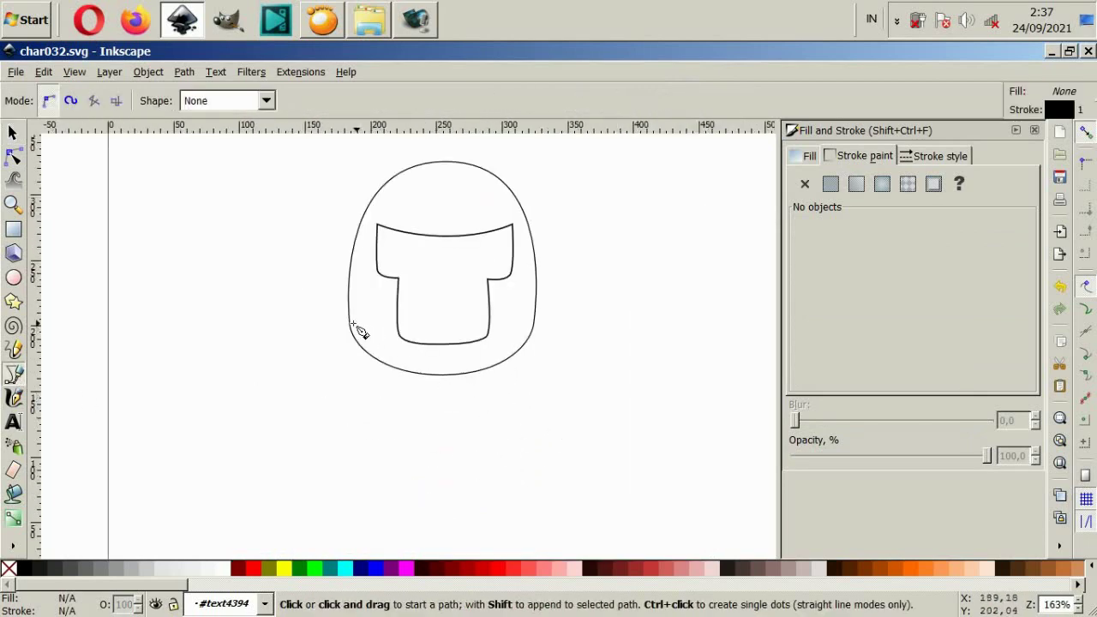
# Draw a closed, bent arm outline across the head's lower left, then nudge its start node.
pyautogui.click(444, 433)
pyautogui.moveTo(359, 397); pyautogui.dragTo(332, 385)
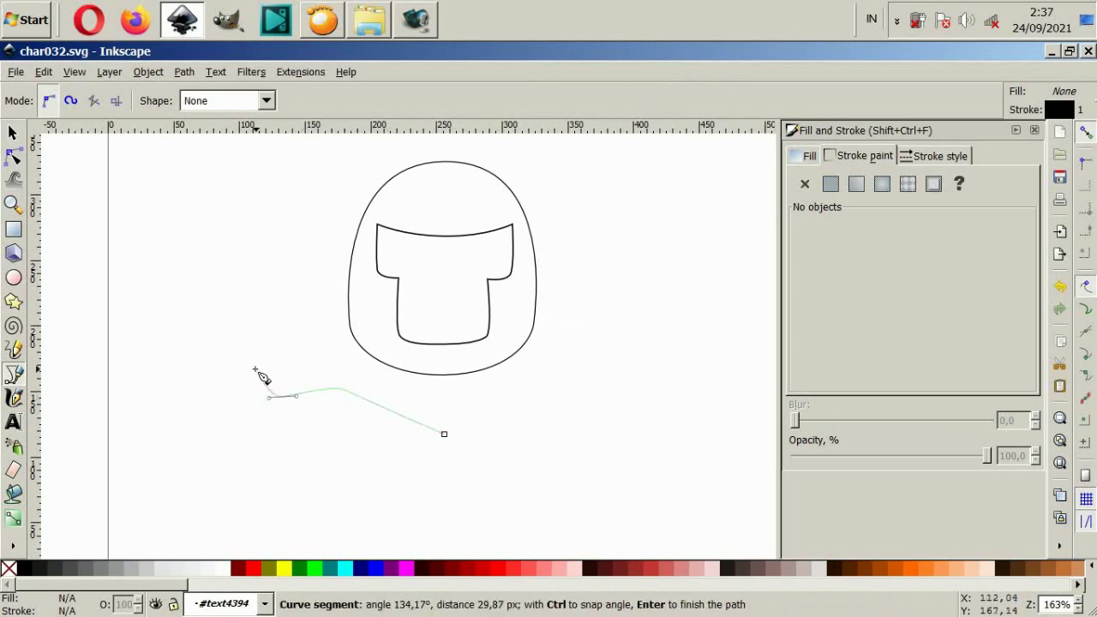
pyautogui.moveTo(254, 361); pyautogui.dragTo(254, 350)
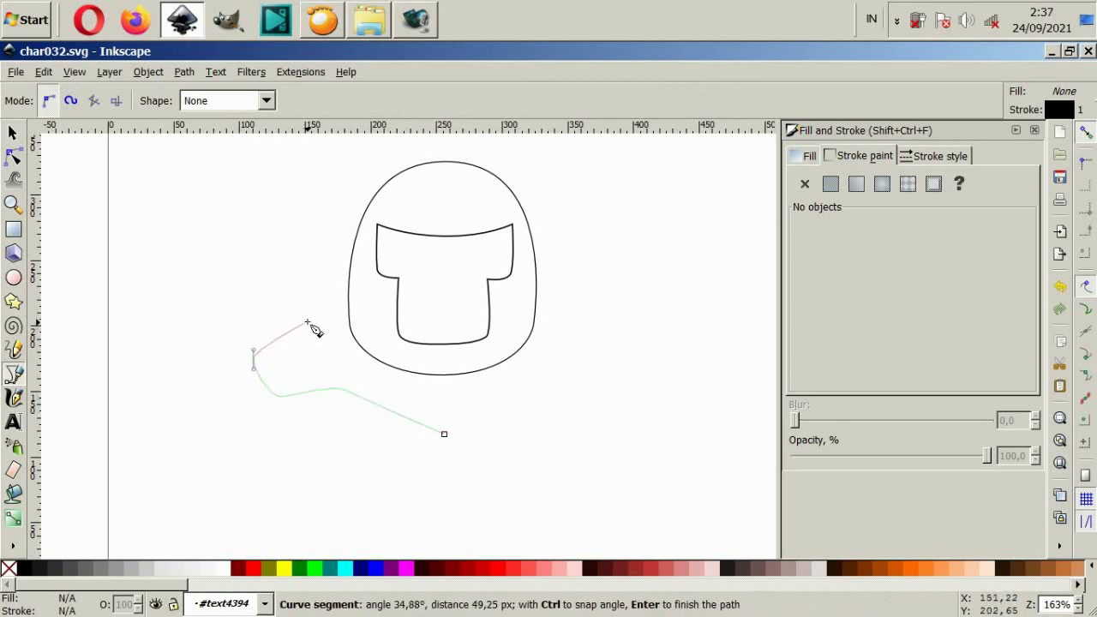
pyautogui.moveTo(307, 322); pyautogui.dragTo(321, 316)
pyautogui.click(362, 327)
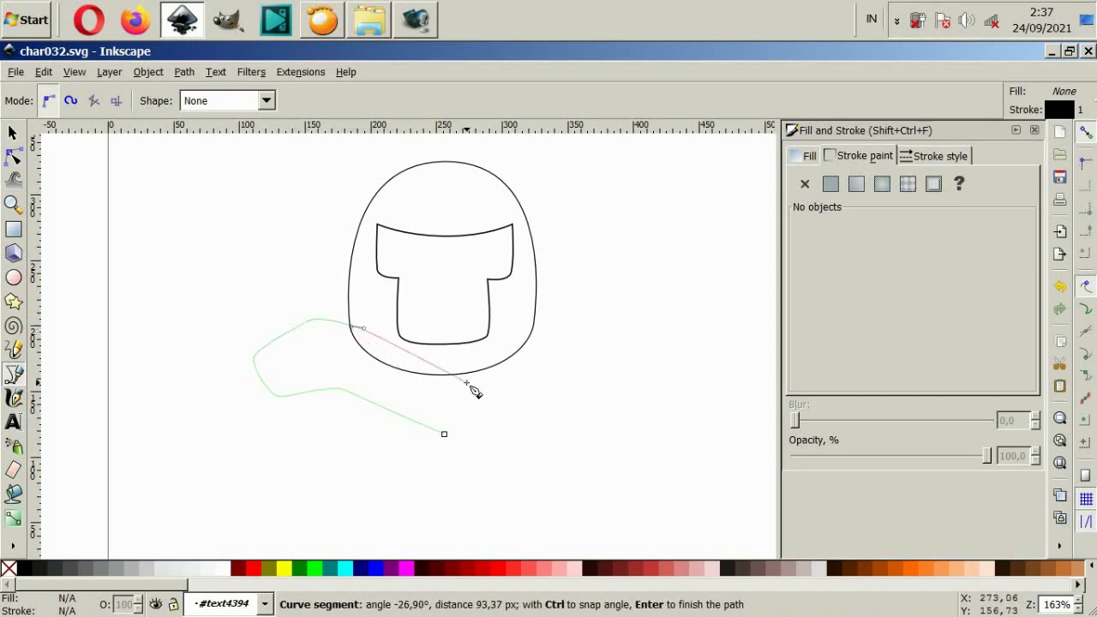
pyautogui.moveTo(463, 381); pyautogui.dragTo(478, 392)
pyautogui.moveTo(482, 433)
pyautogui.mouseDown()
pyautogui.moveTo(490, 445)
pyautogui.moveTo(443, 472)
pyautogui.mouseUp()
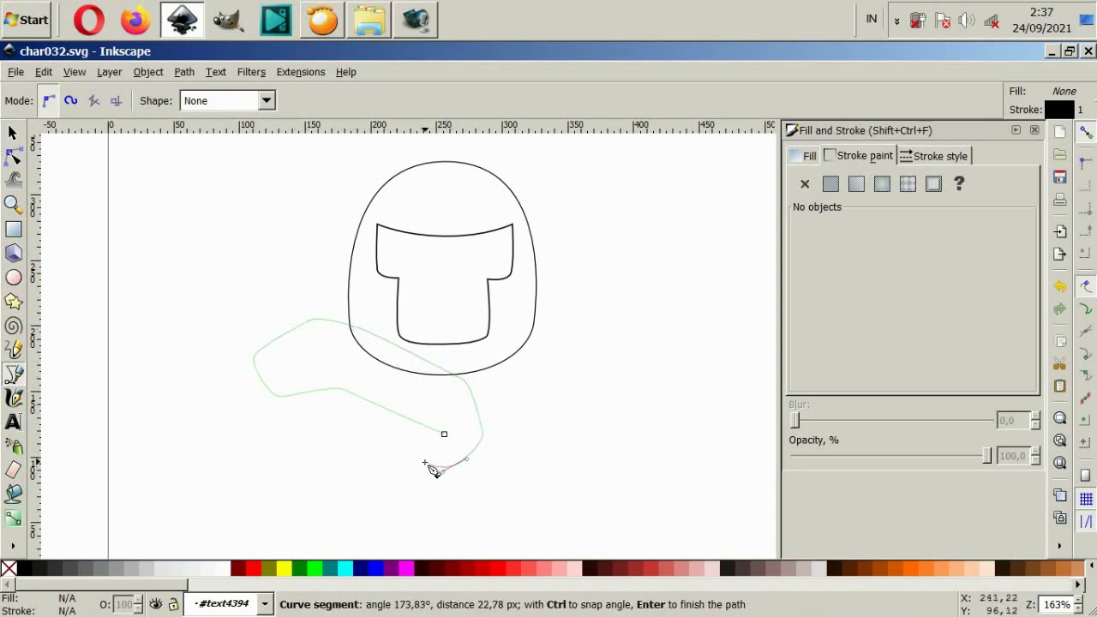
pyautogui.click(411, 463)
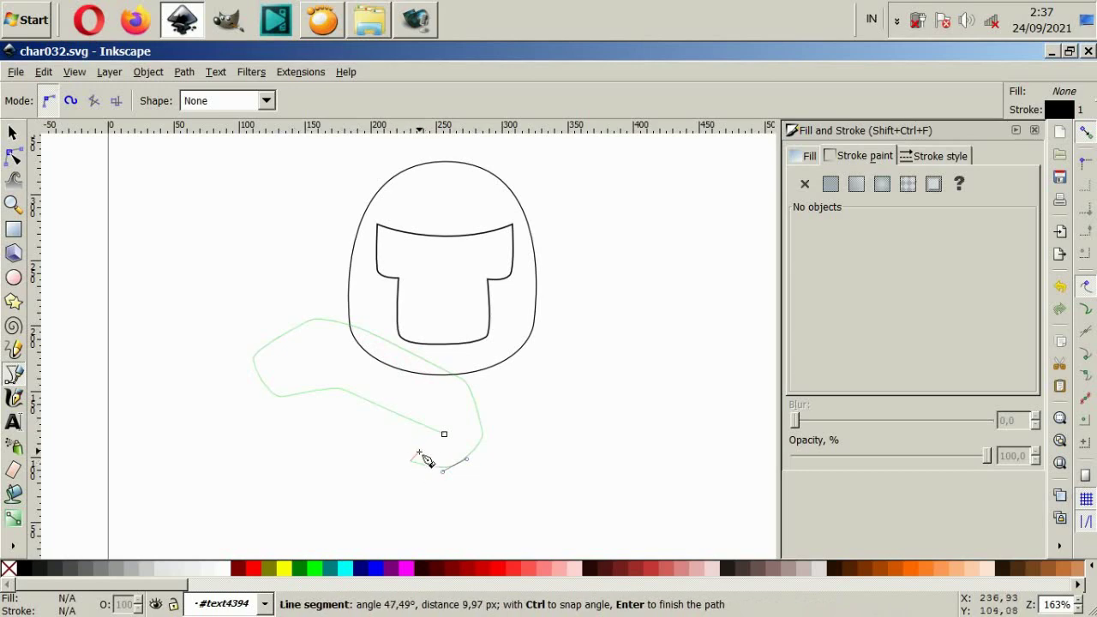
pyautogui.click(444, 435)
pyautogui.click(13, 158)
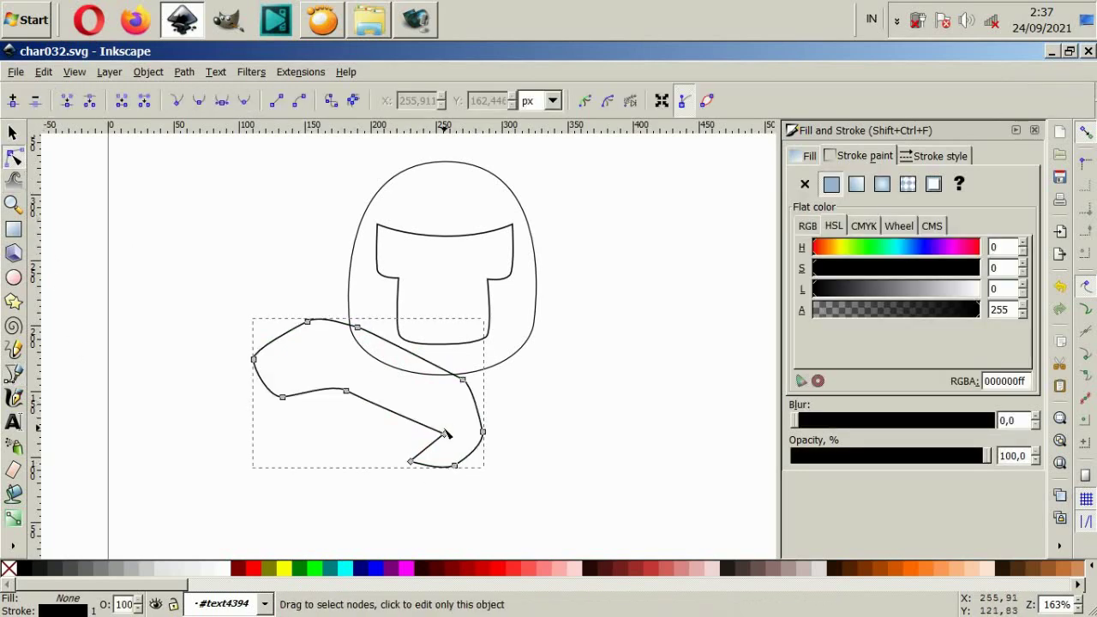
pyautogui.moveTo(444, 435); pyautogui.dragTo(428, 444)
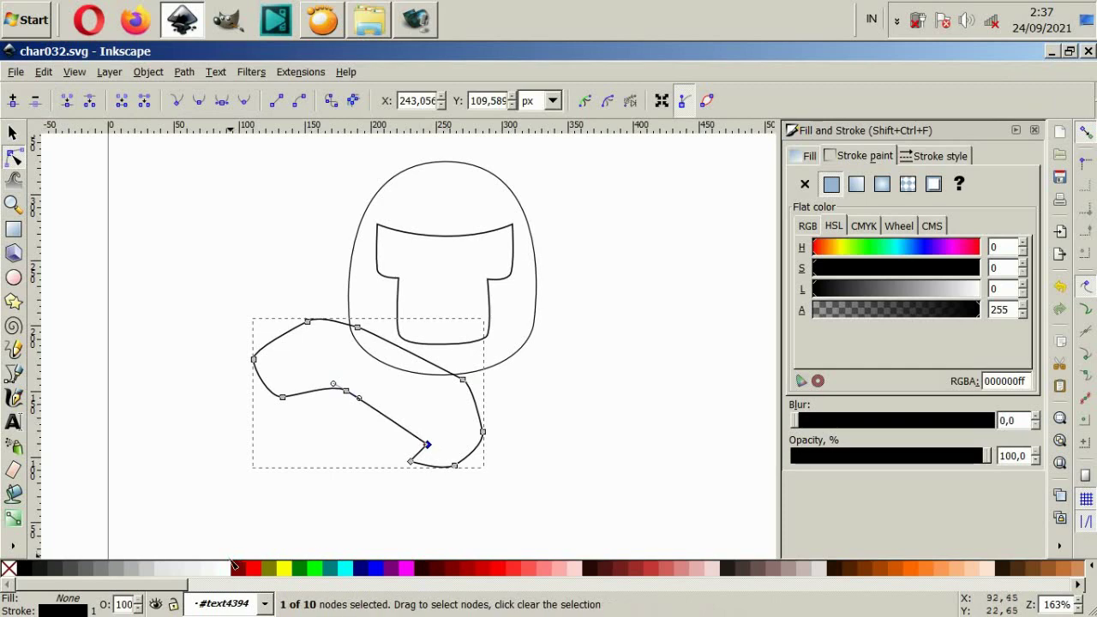
# Insert a node on the arm's top-left edge and pull it up into a notch.
pyautogui.click(311, 392)
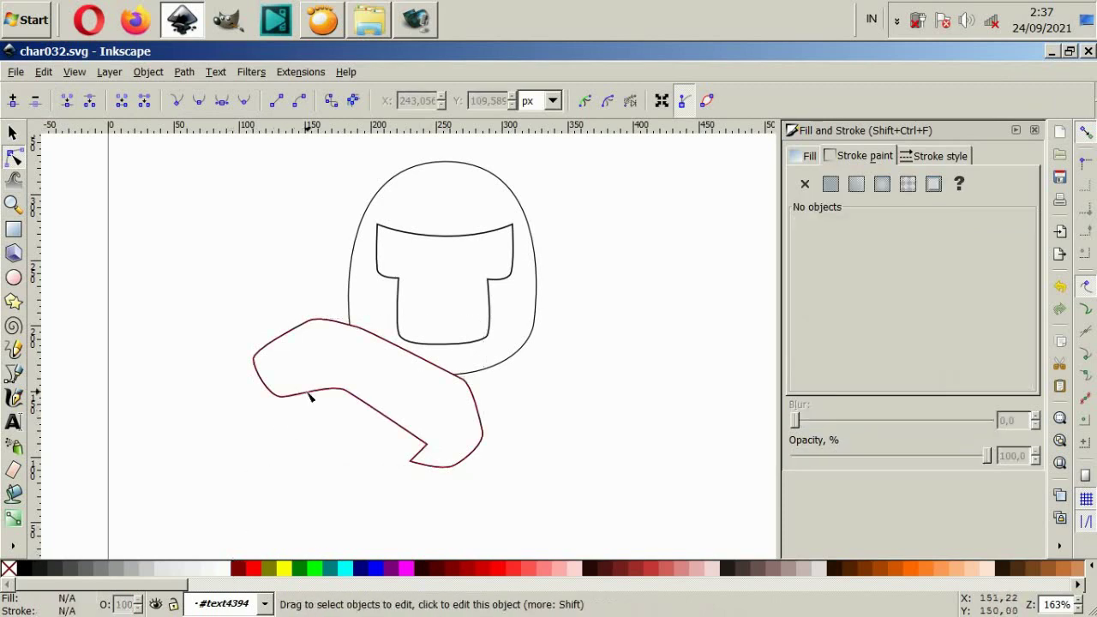
pyautogui.keyDown('ctrl'); pyautogui.scroll(2, 310, 348); pyautogui.keyUp('ctrl')
pyautogui.click(286, 314)
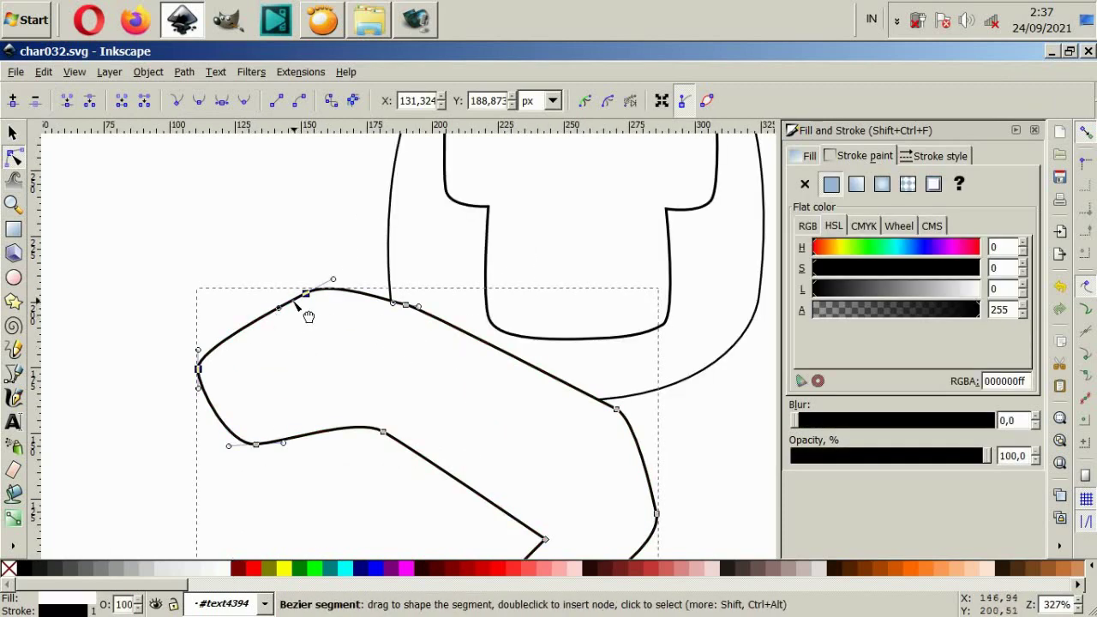
pyautogui.doubleClick(300, 312)
pyautogui.moveTo(300, 312)
pyautogui.mouseDown()
pyautogui.moveTo(267, 276)
pyautogui.moveTo(318, 277)
pyautogui.mouseUp()
# Delete an extra node on the arm's top edge and smooth that top curve.
pyautogui.moveTo(439, 316); pyautogui.dragTo(440, 317)
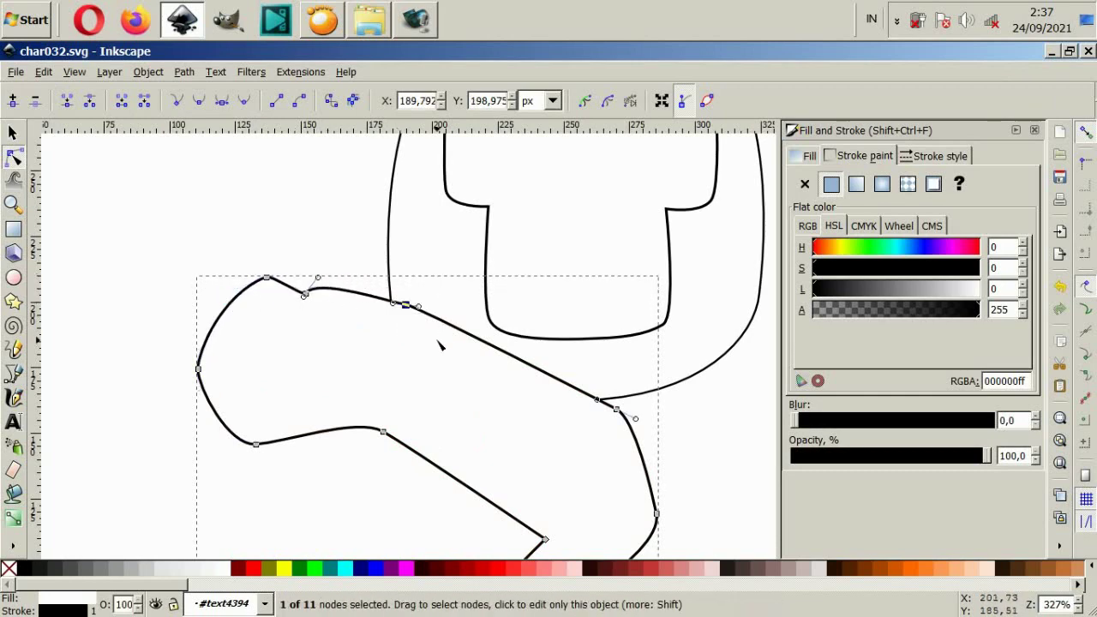
pyautogui.press('Delete')
pyautogui.moveTo(409, 270); pyautogui.dragTo(343, 247)
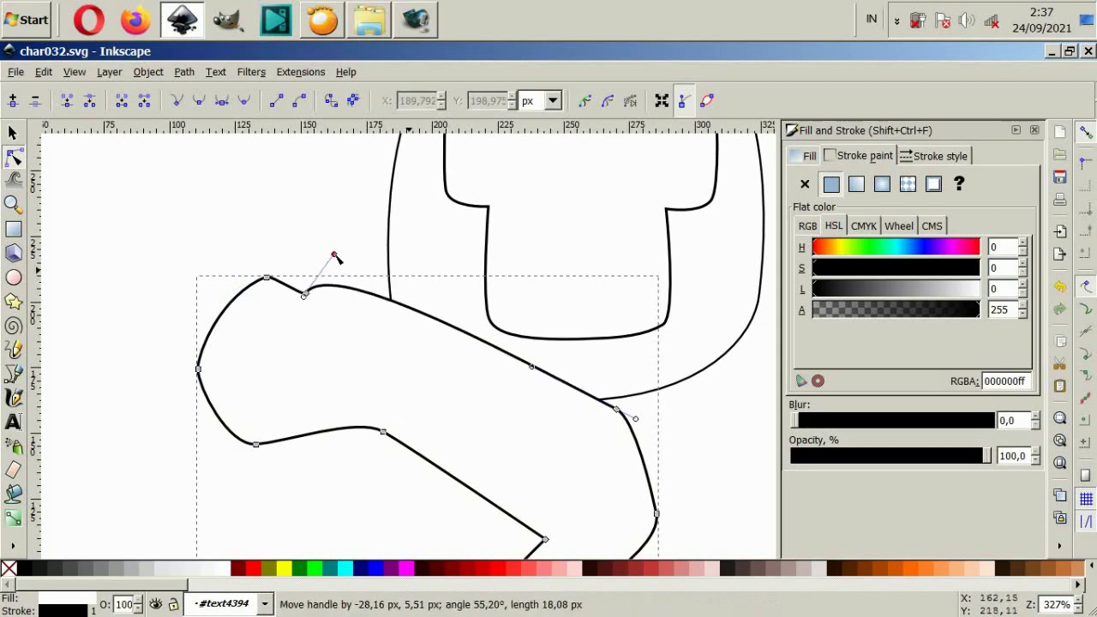
pyautogui.click(329, 260)
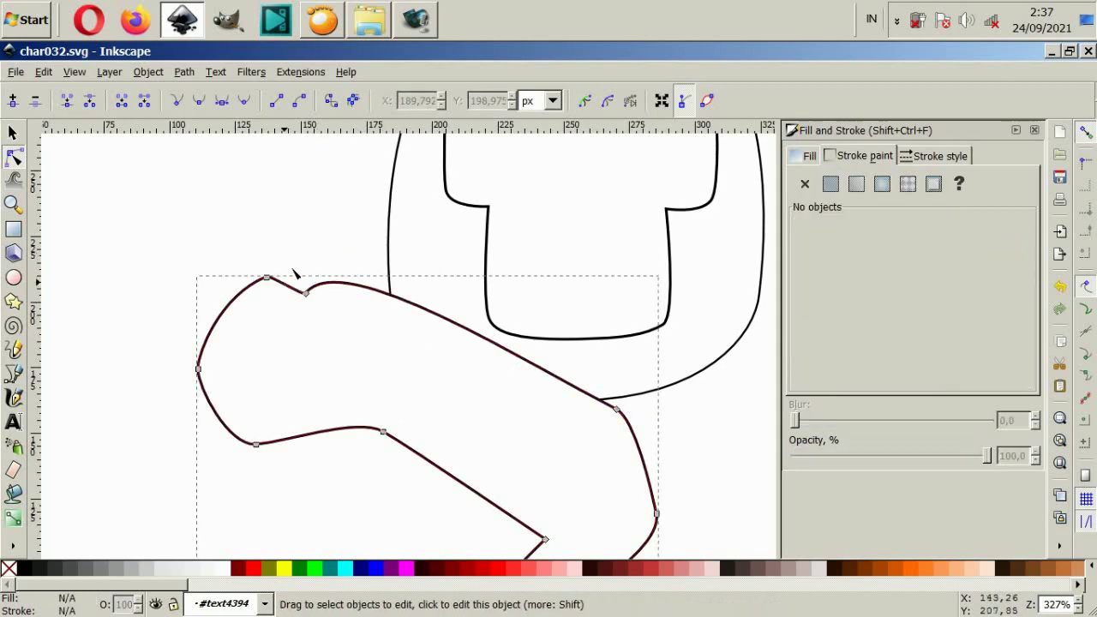
pyautogui.keyDown('ctrl'); pyautogui.scroll(-2, 377, 339); pyautogui.keyUp('ctrl')
pyautogui.keyDown('ctrl'); pyautogui.scroll(2, 473, 444); pyautogui.keyUp('ctrl')
pyautogui.keyDown('ctrl'); pyautogui.scroll(-2, 476, 442); pyautogui.keyUp('ctrl')
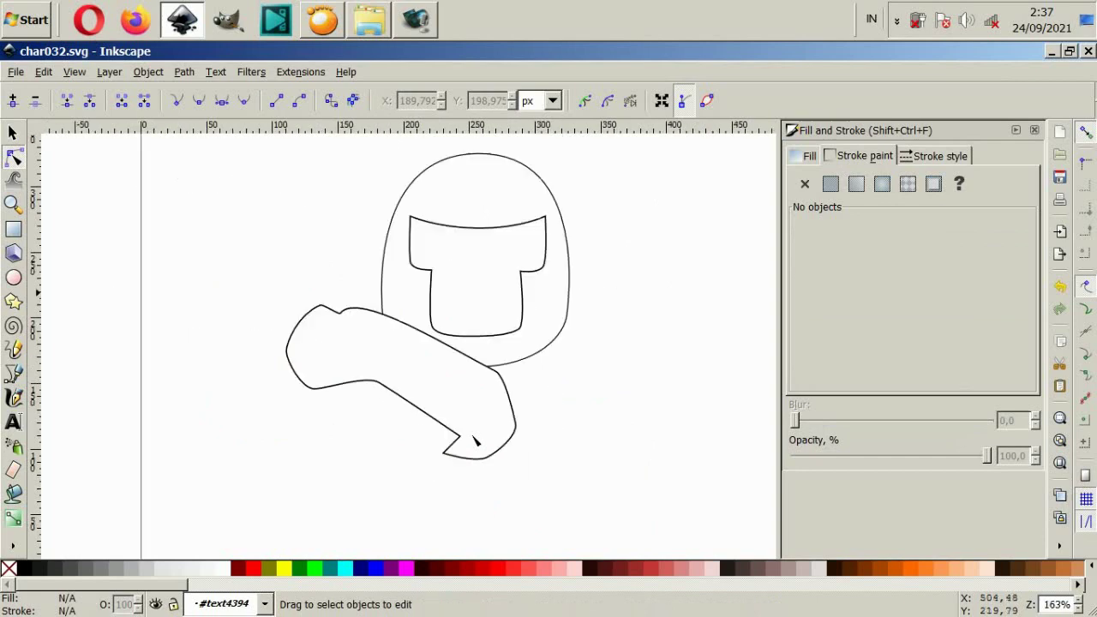
pyautogui.click(21, 377)
pyautogui.keyDown('ctrl'); pyautogui.scroll(1, 365, 401); pyautogui.keyUp('ctrl')
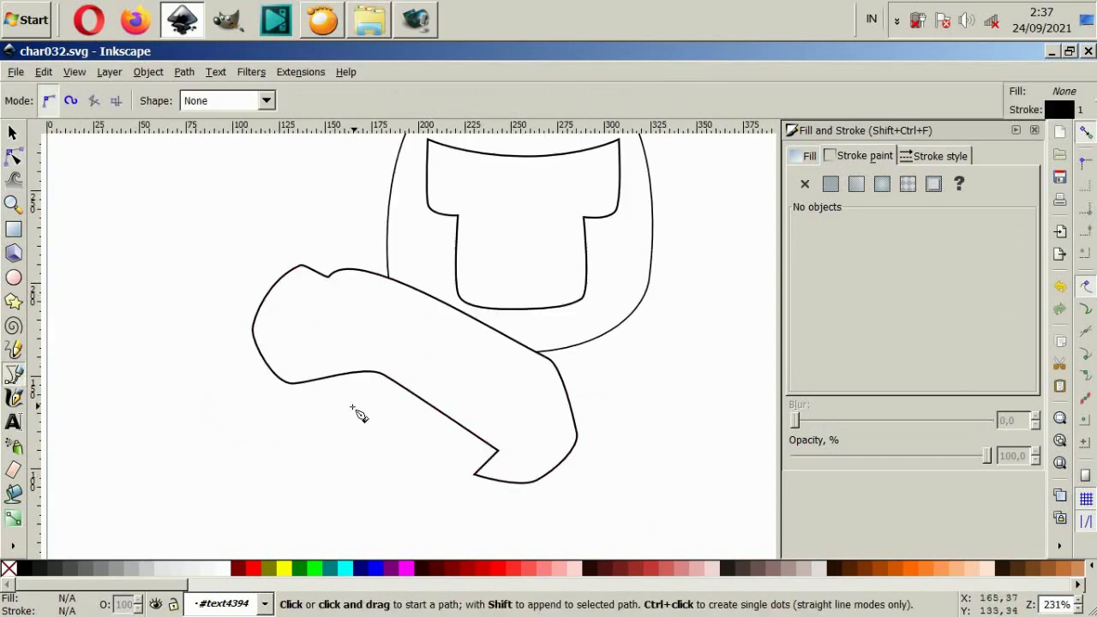
# Start a second arm outline above the first arm, curving down to its lower end.
pyautogui.click(346, 271)
pyautogui.moveTo(403, 255); pyautogui.dragTo(421, 258)
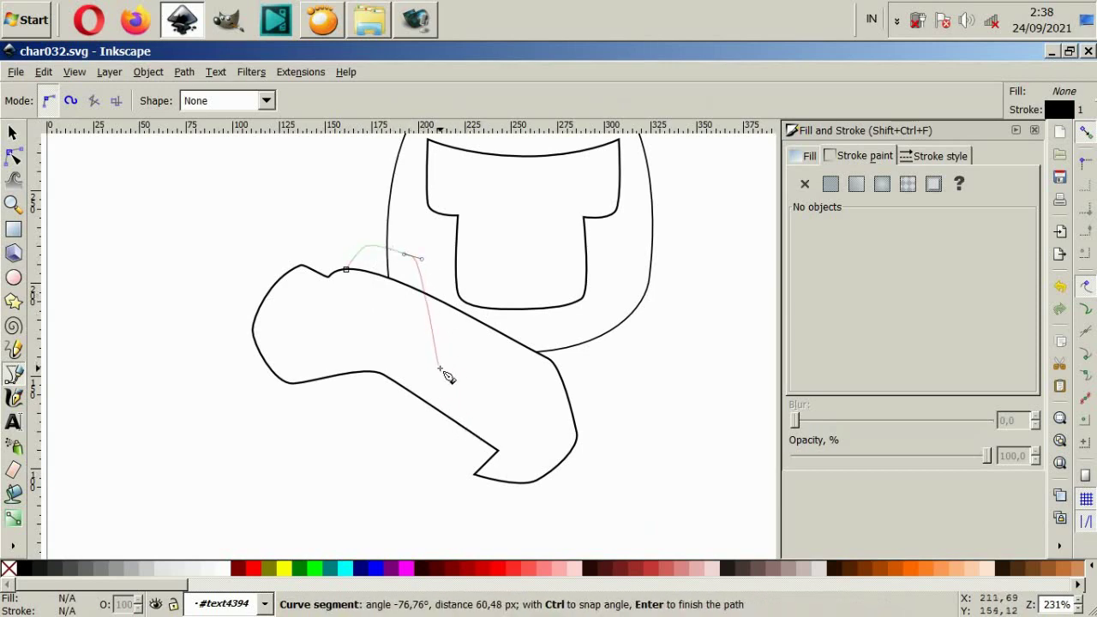
pyautogui.click(440, 369)
pyautogui.moveTo(484, 397); pyautogui.dragTo(502, 415)
pyautogui.click(498, 450)
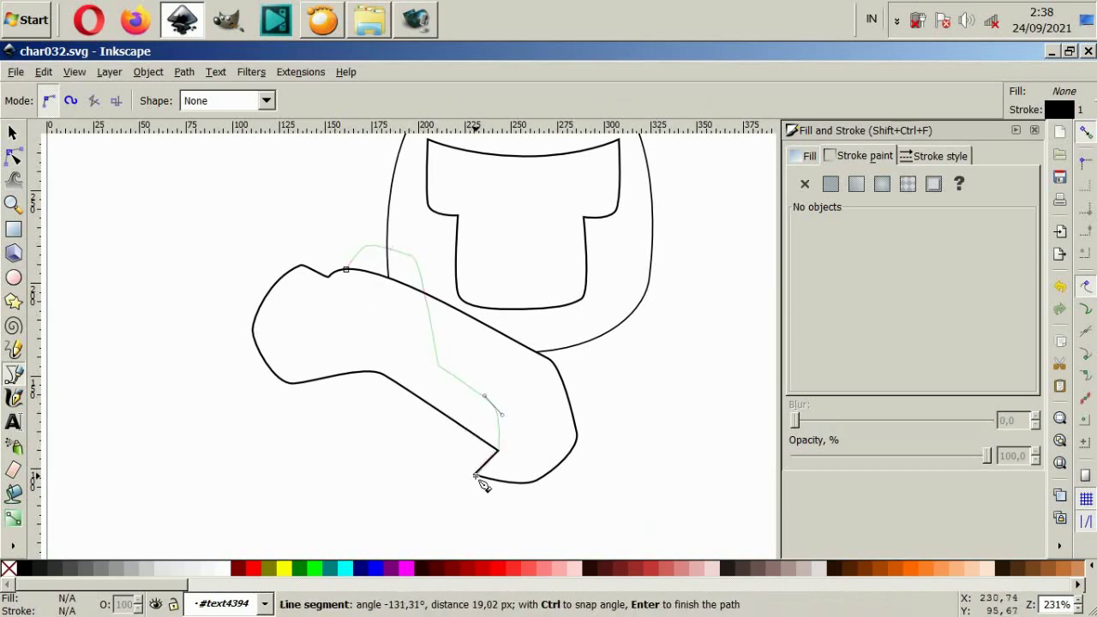
pyautogui.moveTo(471, 477); pyautogui.dragTo(469, 481)
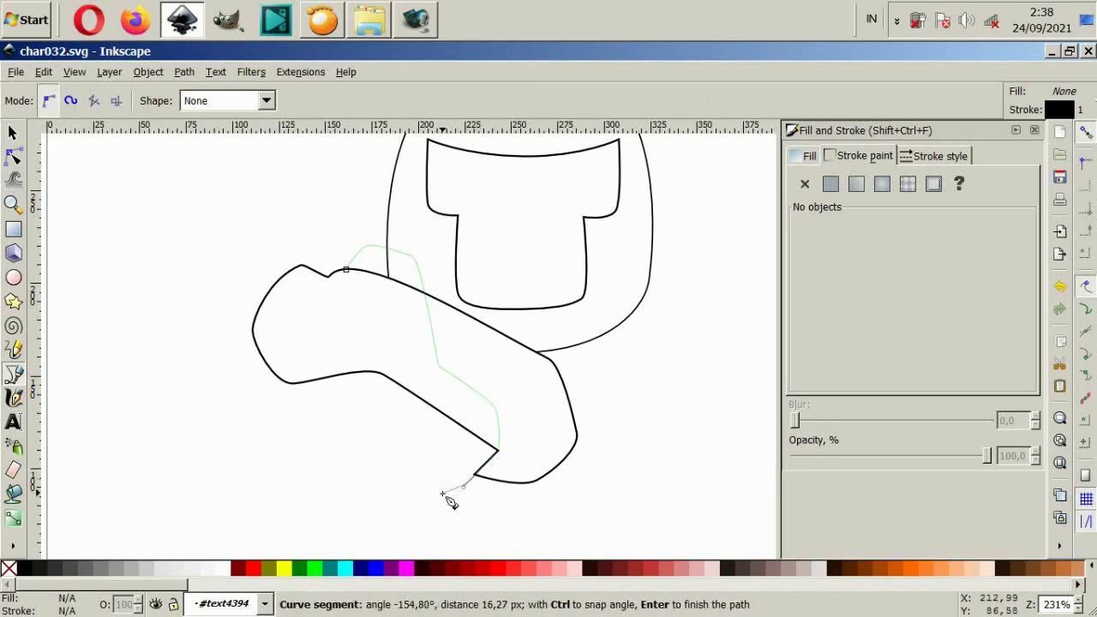
# Finish the second arm around its bottom and left side, close it, and select both arms.
pyautogui.moveTo(424, 510); pyautogui.dragTo(420, 512)
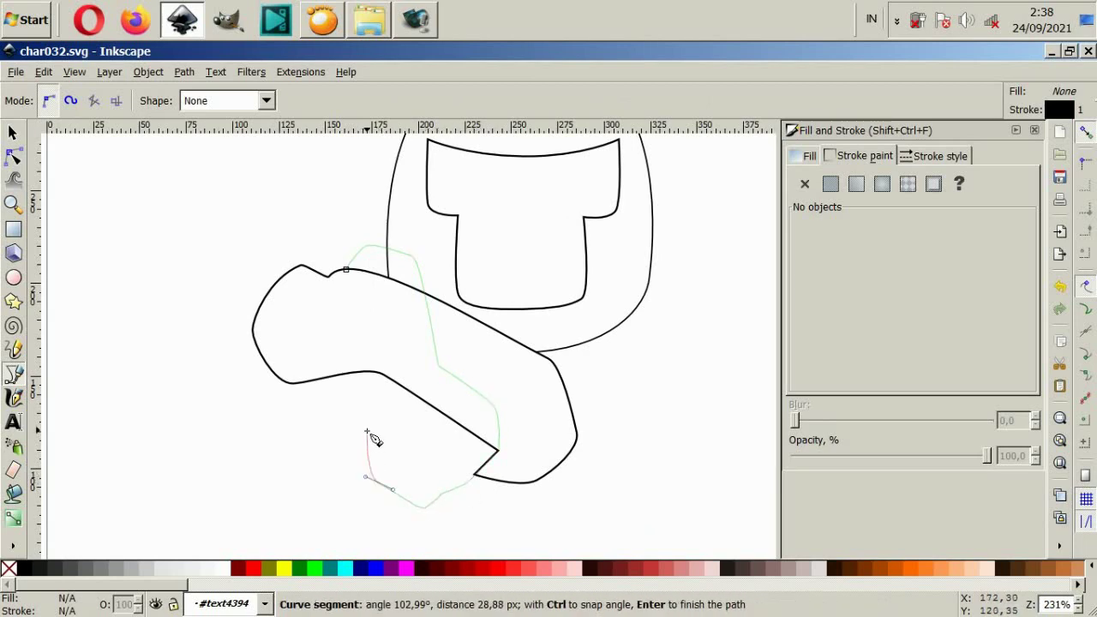
pyautogui.moveTo(367, 433); pyautogui.dragTo(364, 417)
pyautogui.click(333, 399)
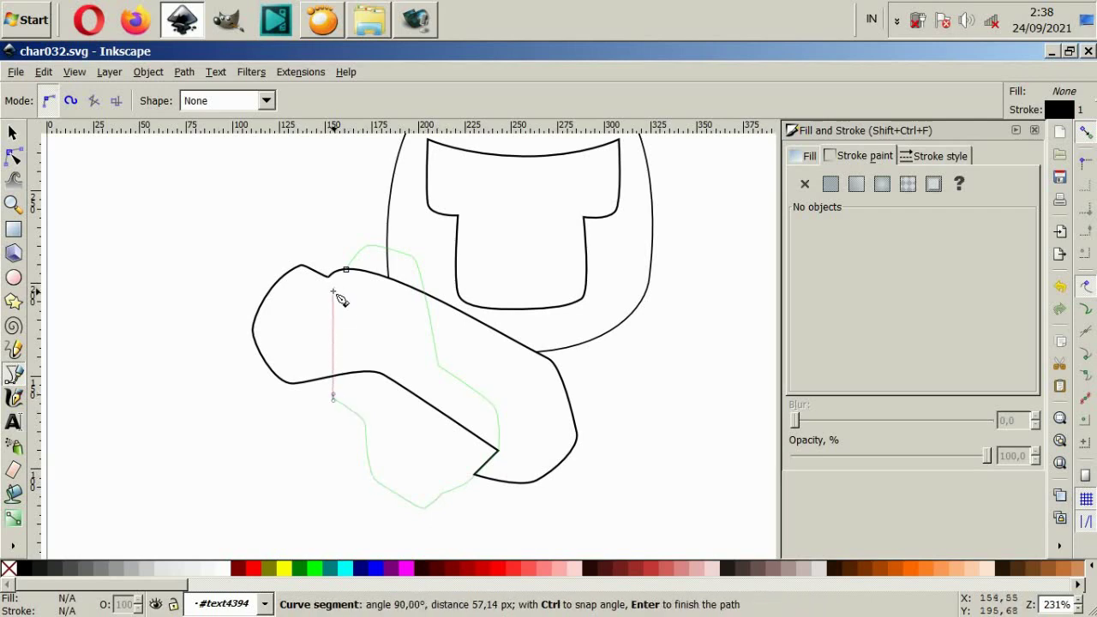
pyautogui.click(333, 292)
pyautogui.click(347, 271)
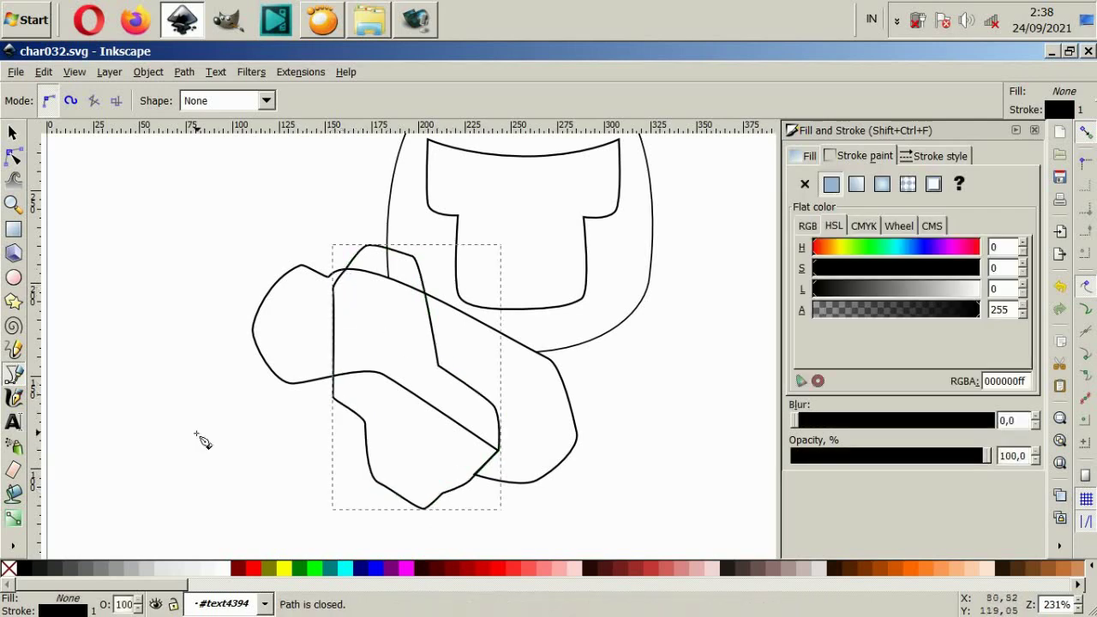
pyautogui.click(13, 133)
pyautogui.keyDown('shift'); pyautogui.click(255, 317); pyautogui.keyUp('shift')
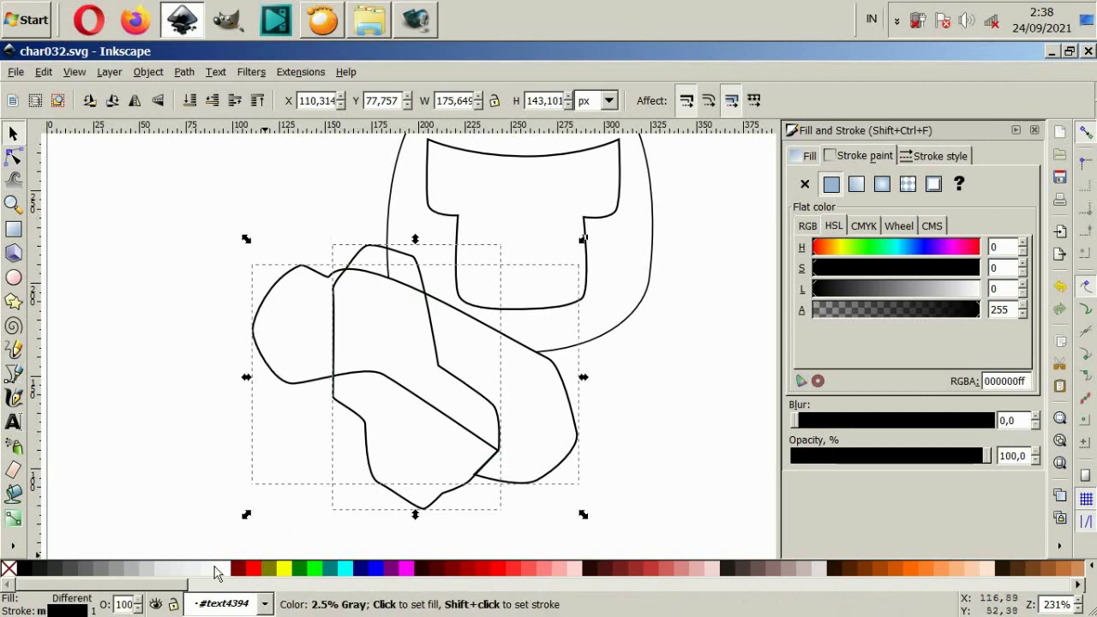
# Fill both arm shapes near-white, then select the front arm for node editing.
pyautogui.click(217, 573)
pyautogui.press('Escape')
pyautogui.click(419, 463)
pyautogui.click(13, 157)
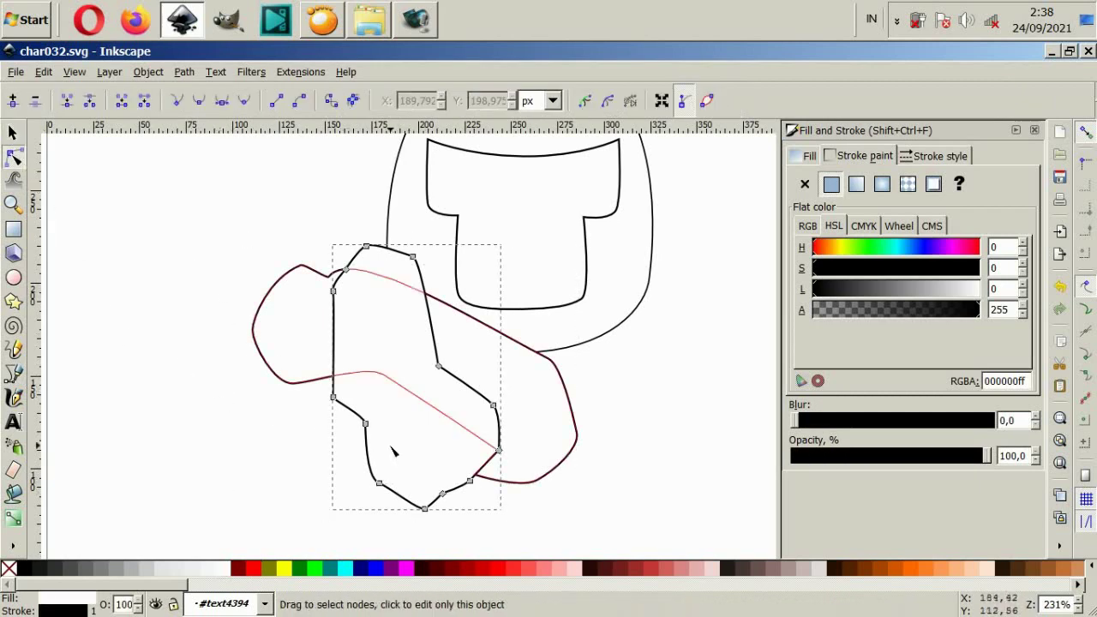
# Round the front arm's bottom end by deleting a node and reshaping its curves.
pyautogui.moveTo(416, 477); pyautogui.dragTo(456, 532)
pyautogui.click(463, 506)
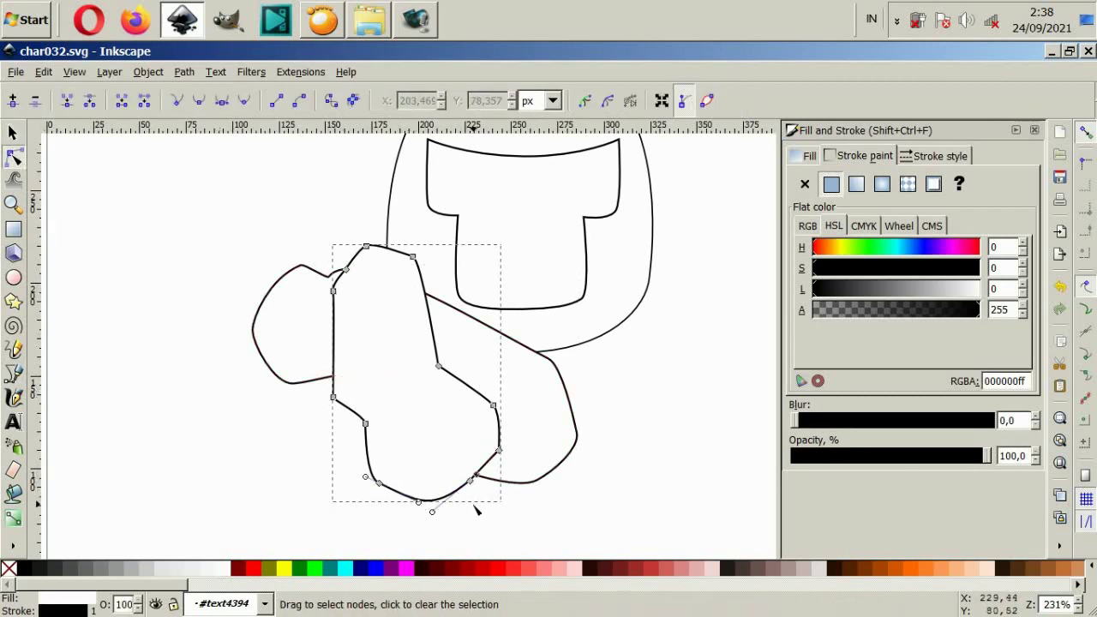
pyautogui.press('Escape')
pyautogui.click(499, 458)
pyautogui.moveTo(499, 458); pyautogui.dragTo(484, 468)
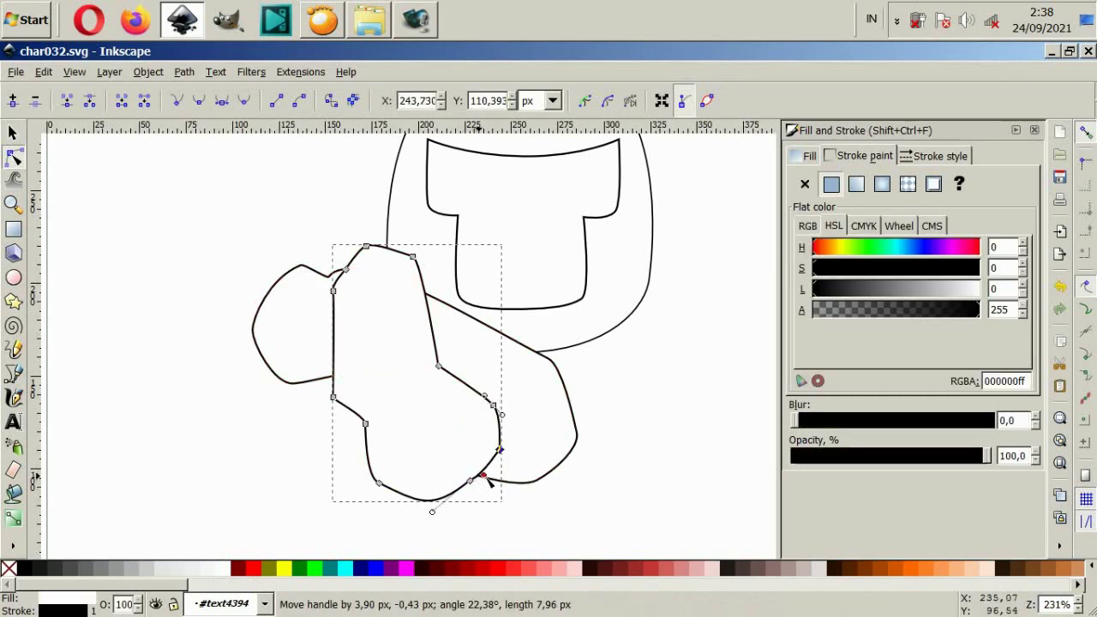
pyautogui.press('Delete')
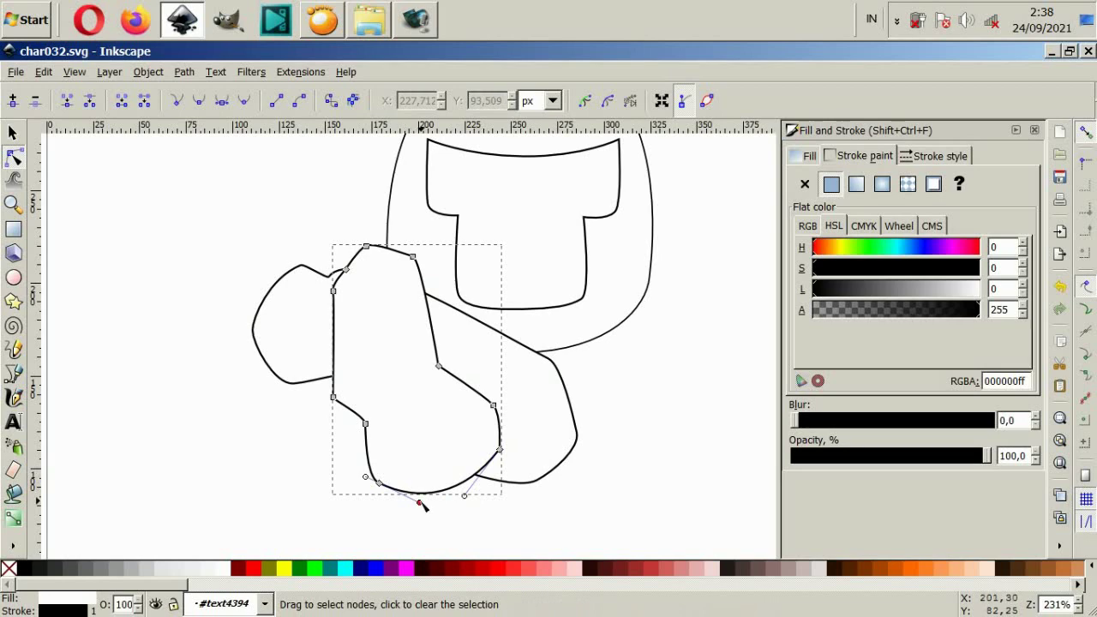
pyautogui.moveTo(421, 504); pyautogui.dragTo(409, 513)
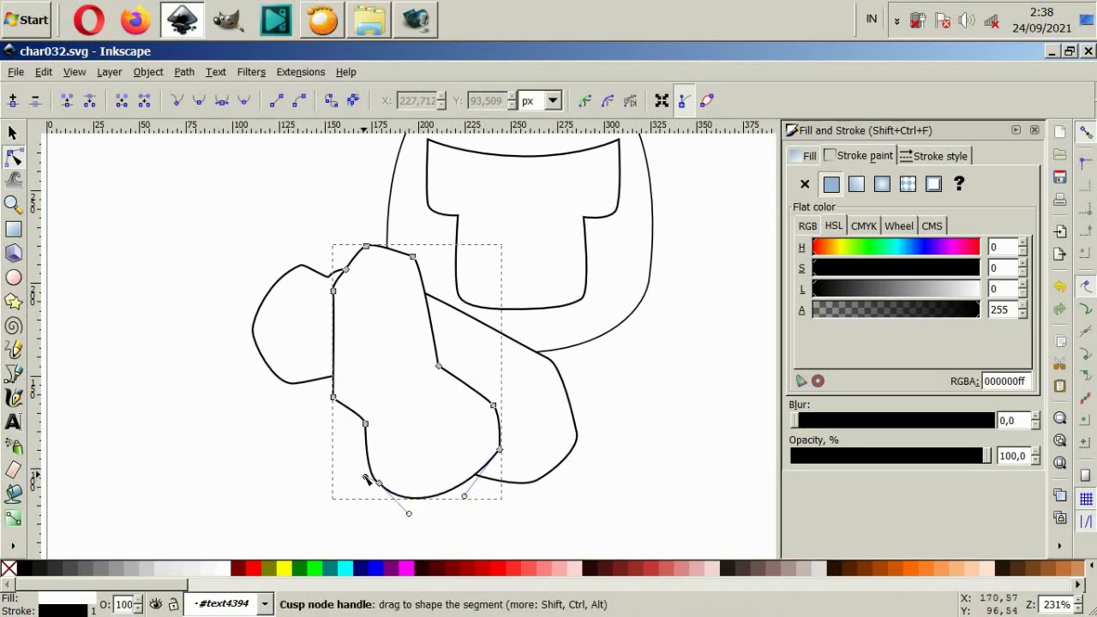
pyautogui.moveTo(364, 477)
pyautogui.mouseDown()
pyautogui.moveTo(348, 461)
pyautogui.moveTo(389, 478)
pyautogui.mouseUp()
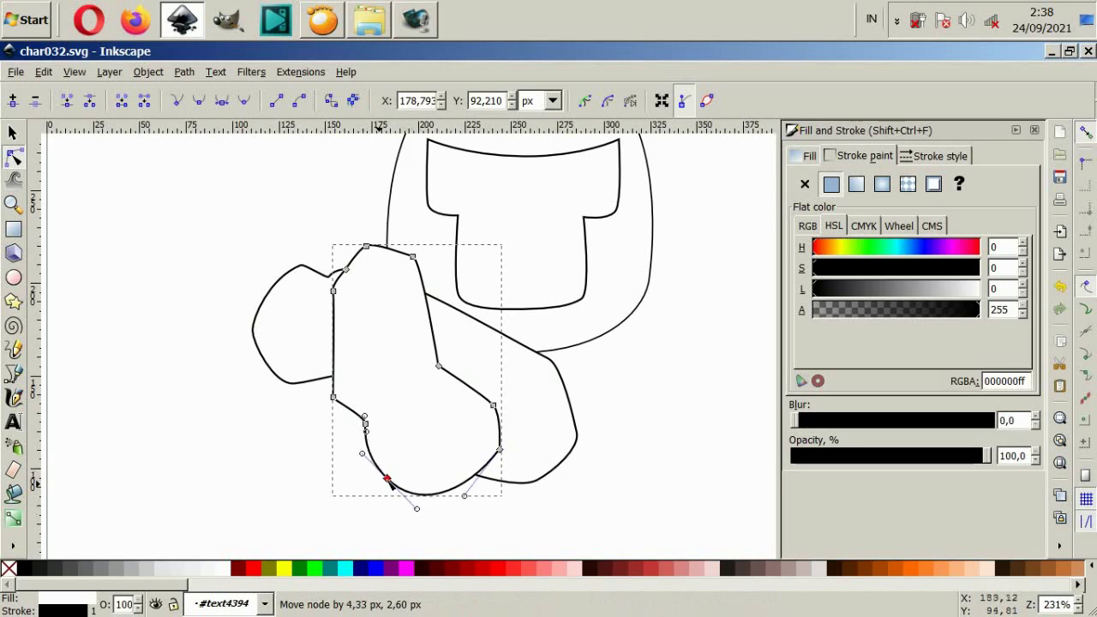
pyautogui.click(480, 517)
pyautogui.click(483, 520)
# Raise and round the front arm's top and upper-right curve, leaving a 9-node path.
pyautogui.click(362, 422)
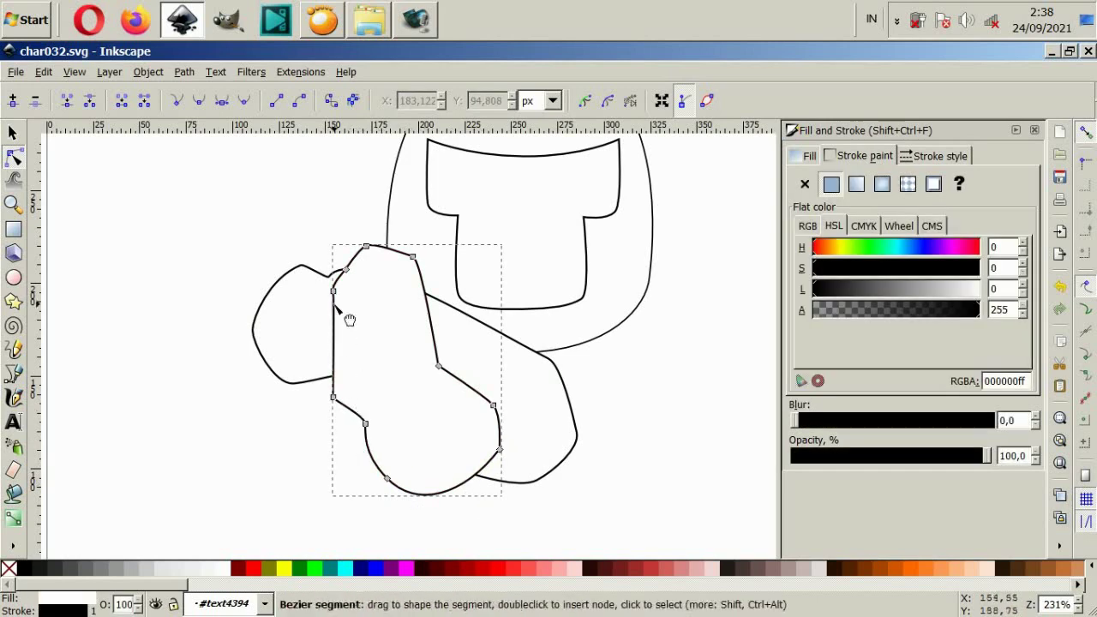
pyautogui.moveTo(318, 238); pyautogui.dragTo(365, 292)
pyautogui.moveTo(369, 247)
pyautogui.mouseDown()
pyautogui.moveTo(377, 235)
pyautogui.moveTo(361, 236)
pyautogui.mouseUp()
pyautogui.click(324, 221)
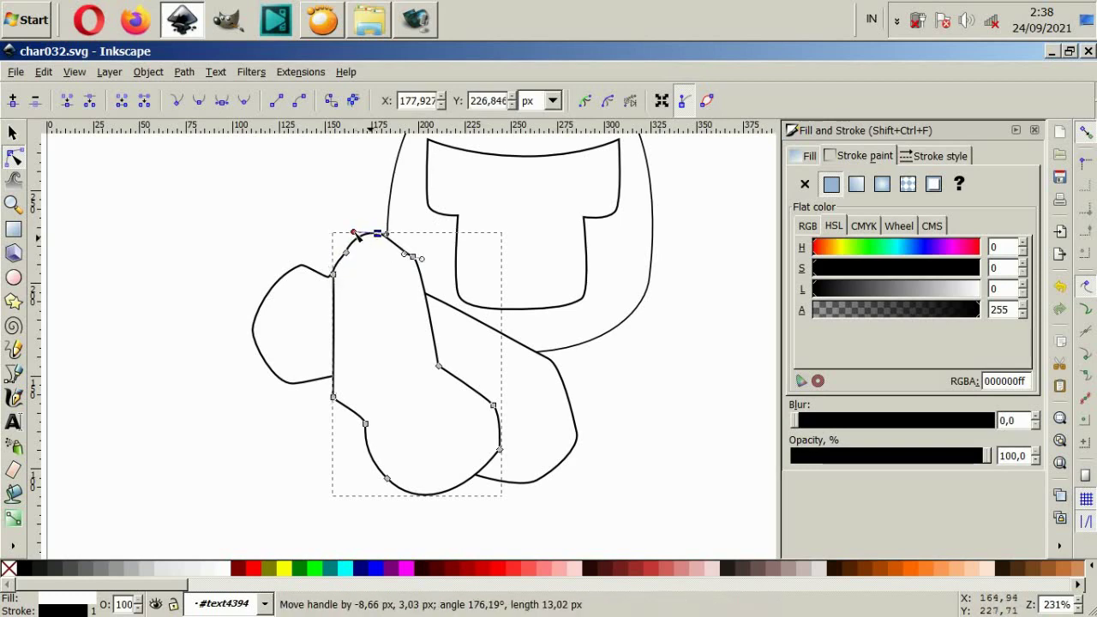
pyautogui.click(355, 242)
pyautogui.click(347, 254)
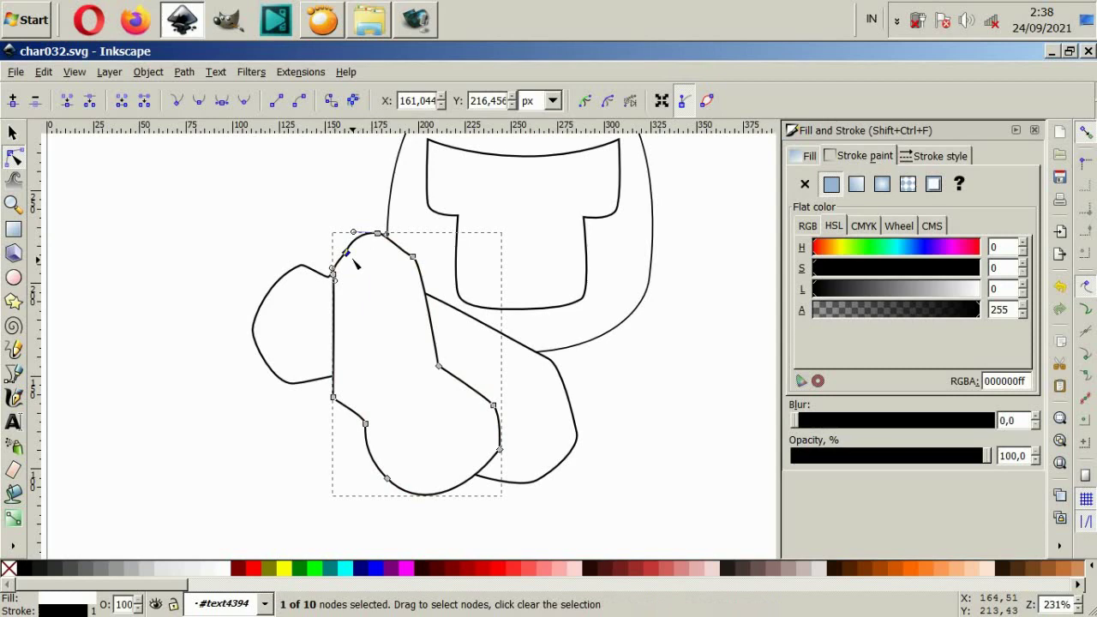
pyautogui.click(396, 287)
pyautogui.moveTo(396, 235); pyautogui.dragTo(424, 238)
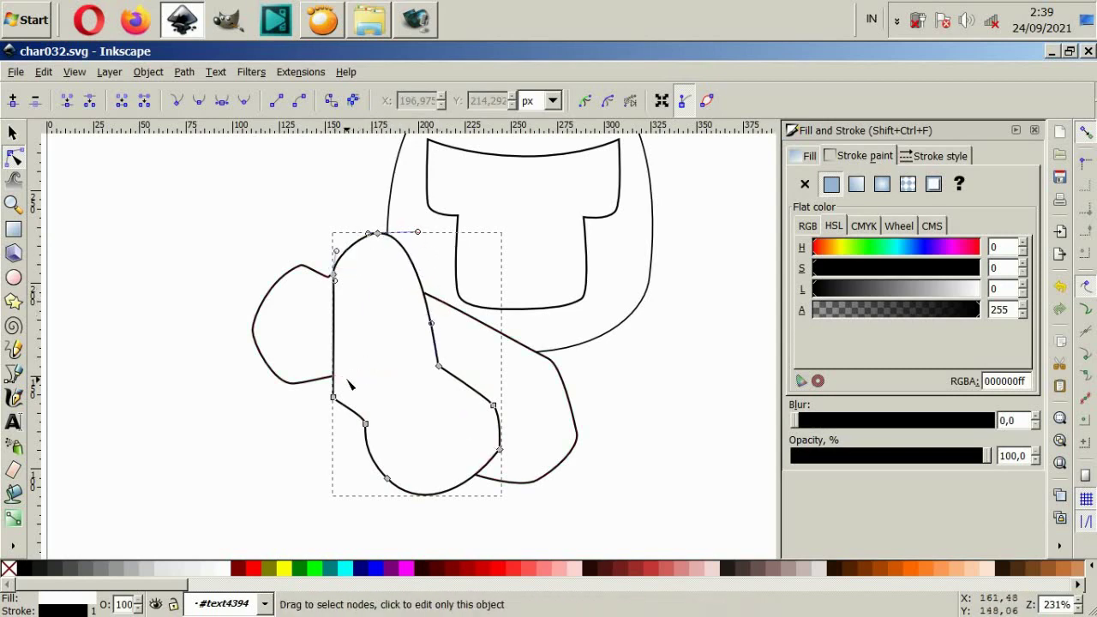
pyautogui.moveTo(333, 398); pyautogui.dragTo(332, 378)
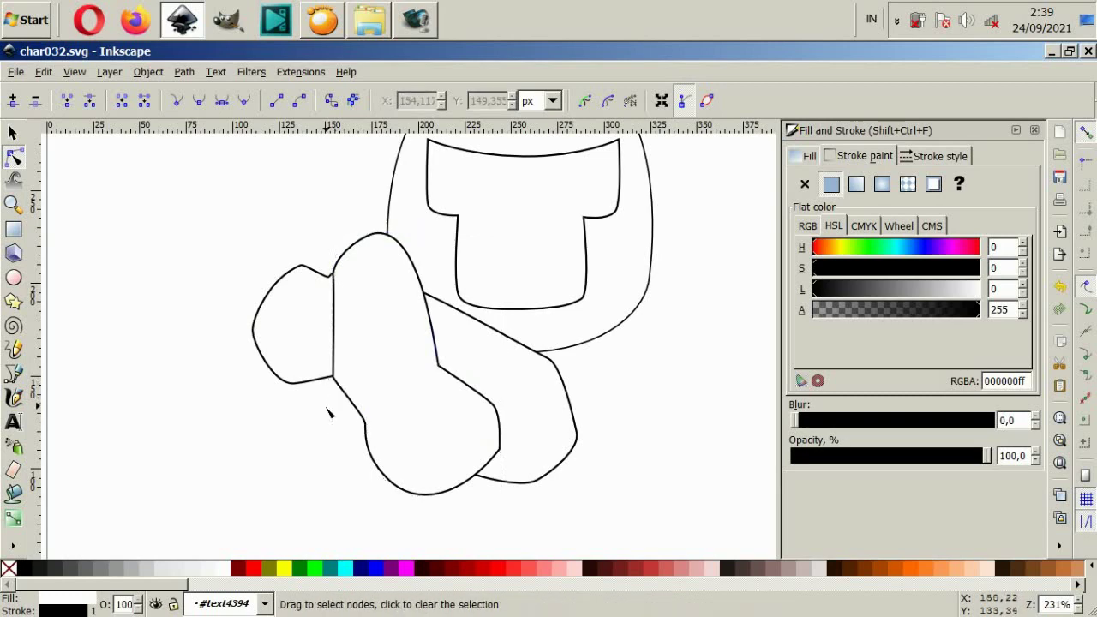
pyautogui.click(331, 411)
pyautogui.scroll(-4, 386, 446)
pyautogui.scroll(1, 441, 482)
pyautogui.scroll(1, 443, 478)
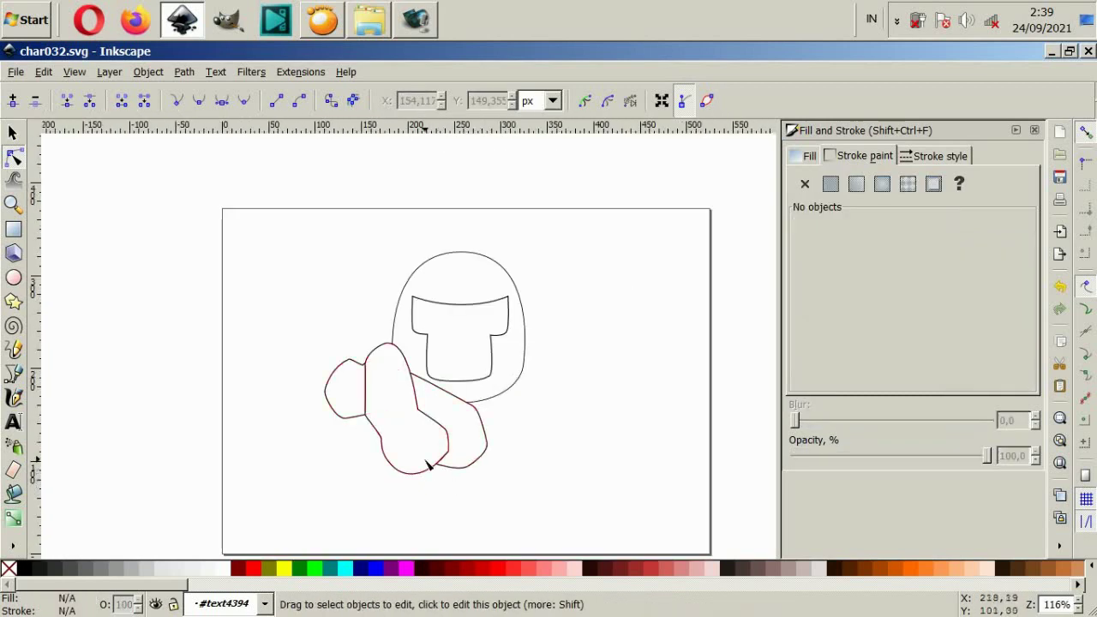
# Start and cancel two stray Bézier paths near the arms.
pyautogui.scroll(2, 429, 463)
pyautogui.click(13, 374)
pyautogui.scroll(1, 377, 495)
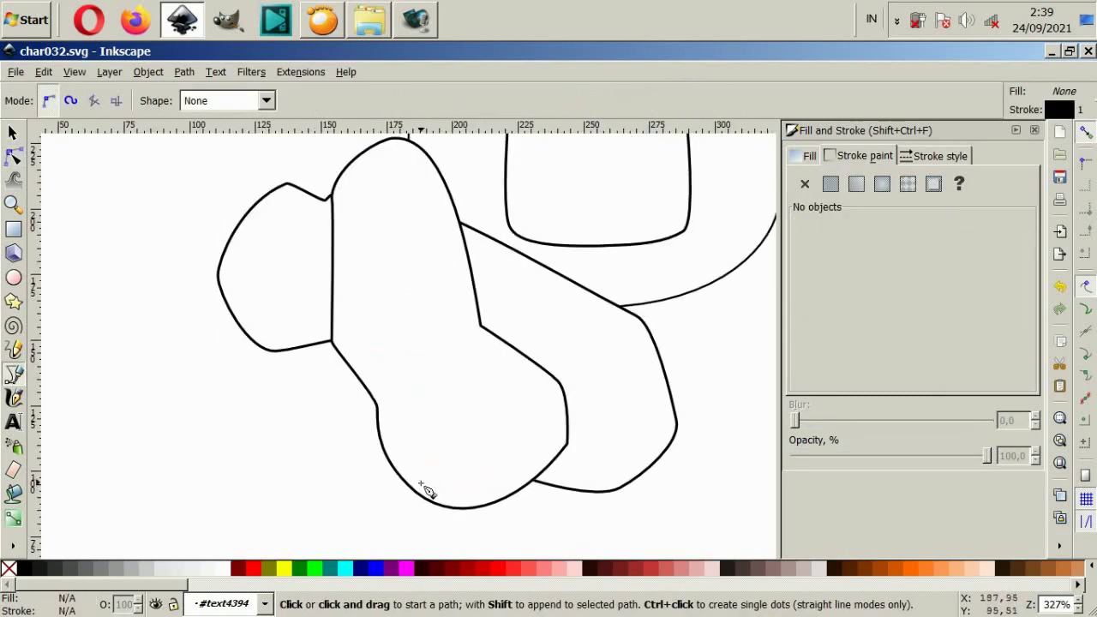
pyautogui.scroll(-3, 426, 490)
pyautogui.scroll(3, 443, 476)
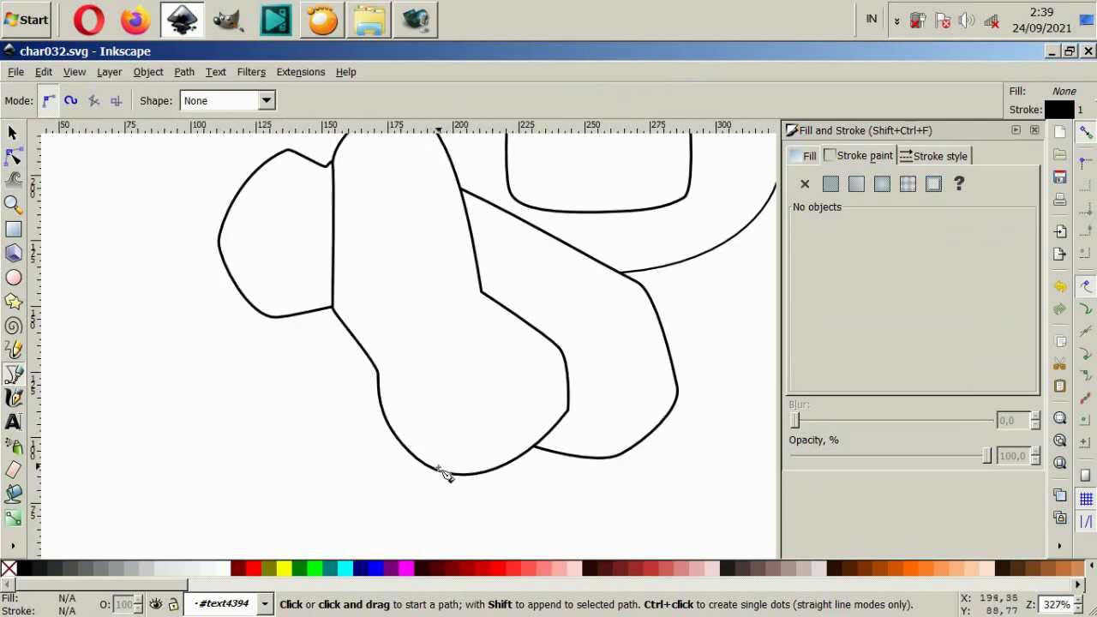
pyautogui.click(509, 501)
pyautogui.press('Escape')
pyautogui.click(283, 290)
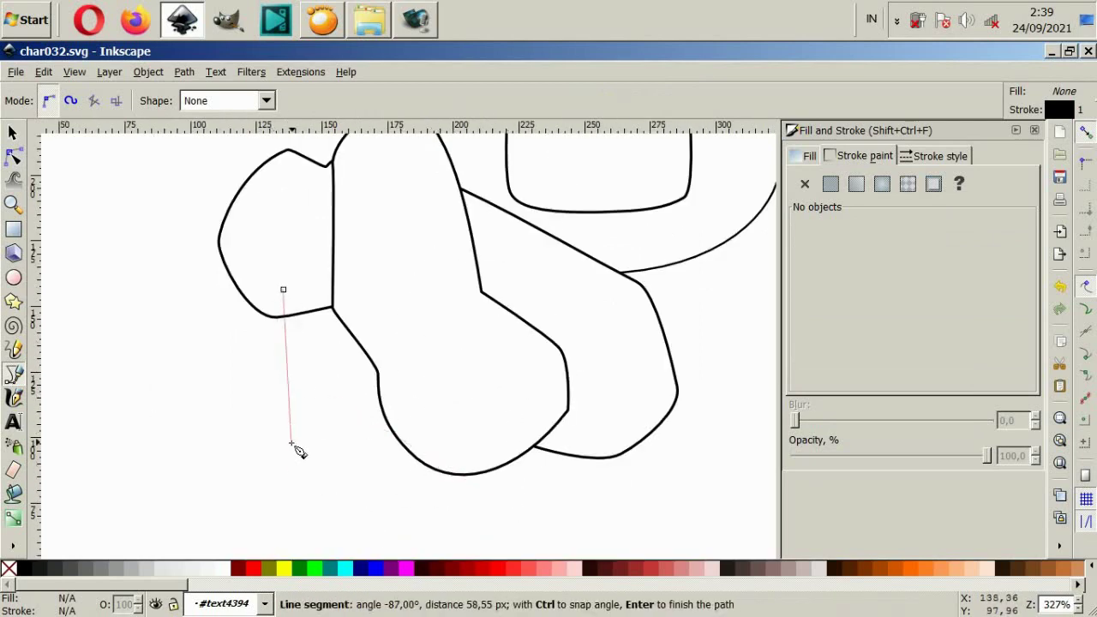
pyautogui.press('Escape')
# Draw a closed mitten hand outline with a thumb notch over the arm's end.
pyautogui.click(306, 484)
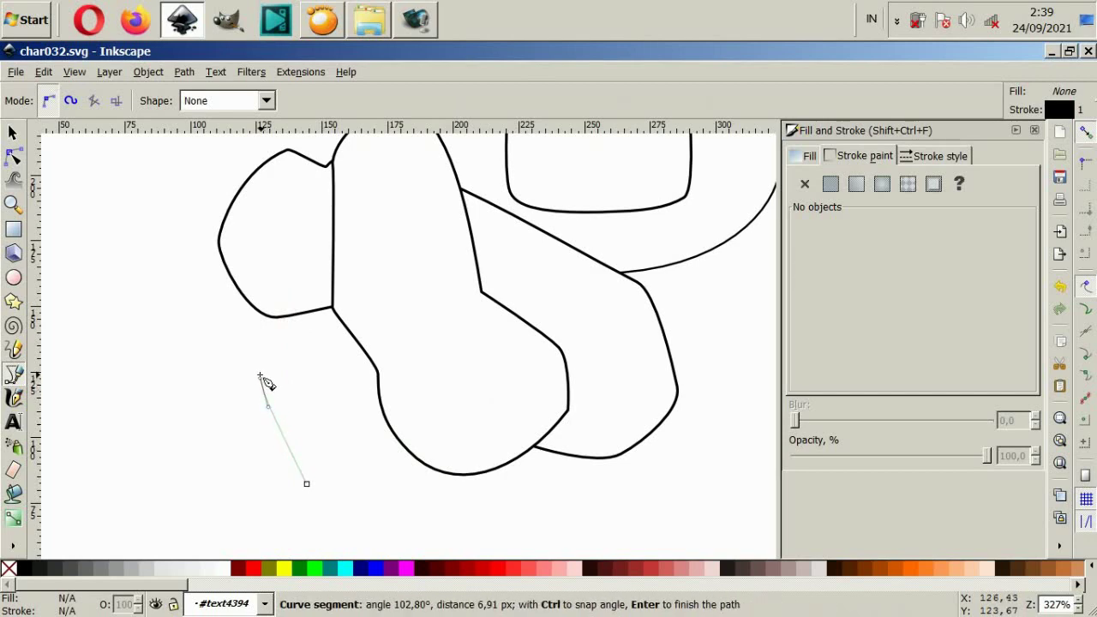
pyautogui.moveTo(292, 359); pyautogui.dragTo(302, 361)
pyautogui.moveTo(342, 392); pyautogui.dragTo(352, 371)
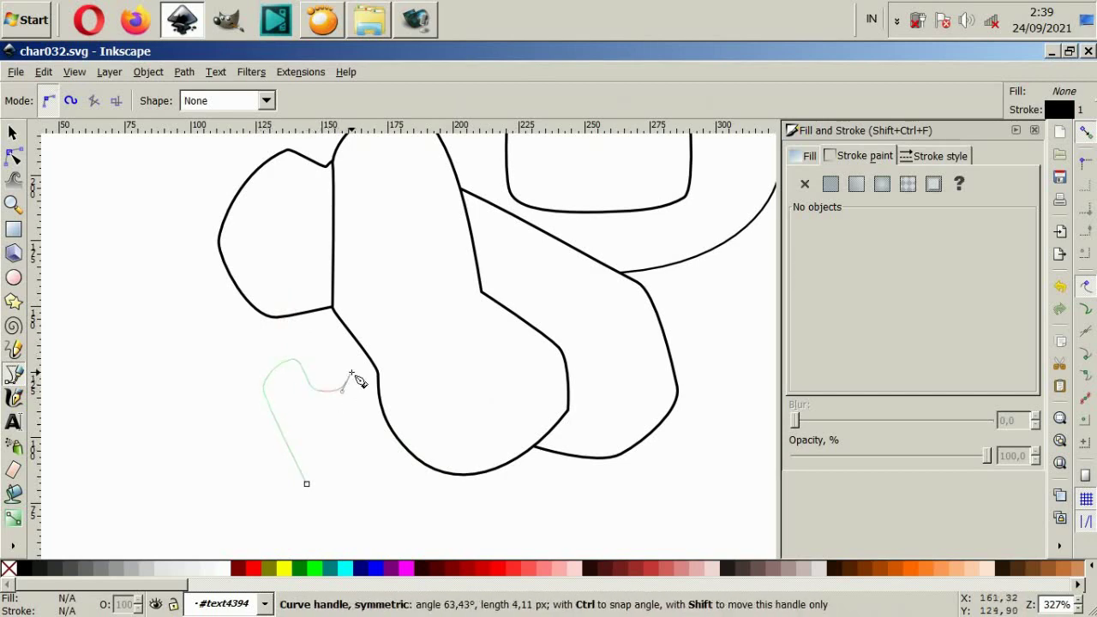
pyautogui.moveTo(359, 303); pyautogui.dragTo(389, 306)
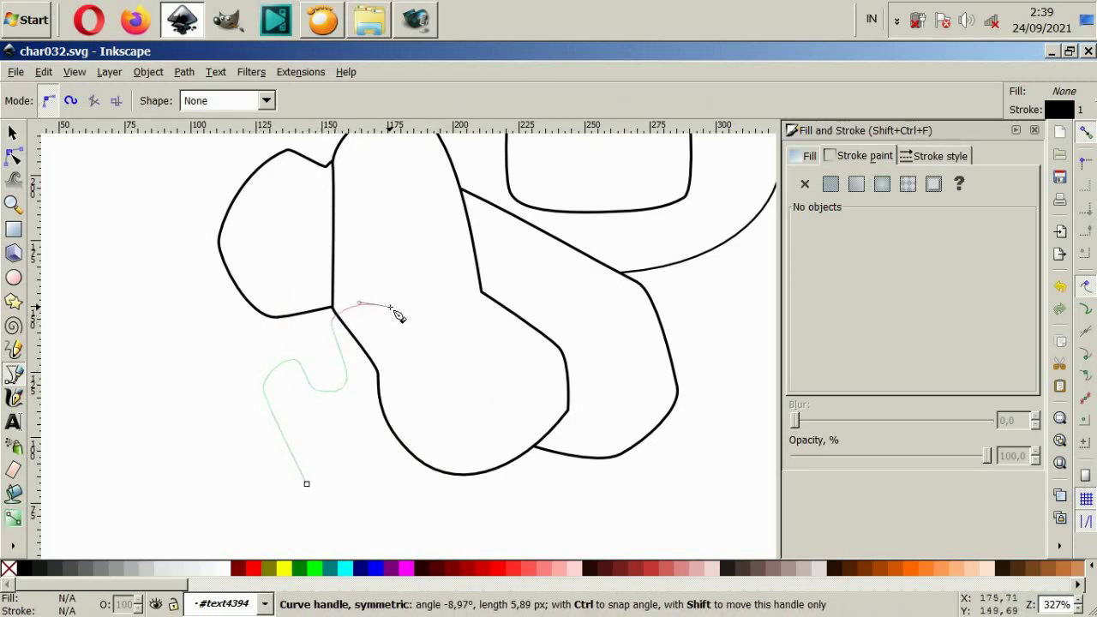
pyautogui.click(455, 473)
pyautogui.click(487, 472)
pyautogui.scroll(-1, 476, 493)
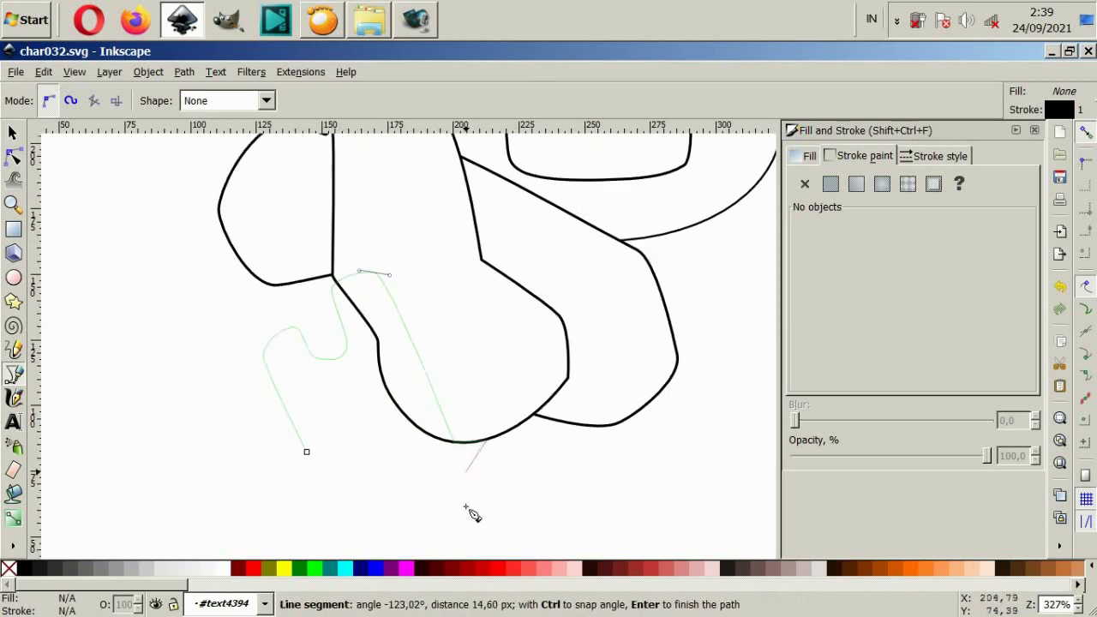
pyautogui.click(444, 513)
pyautogui.click(365, 534)
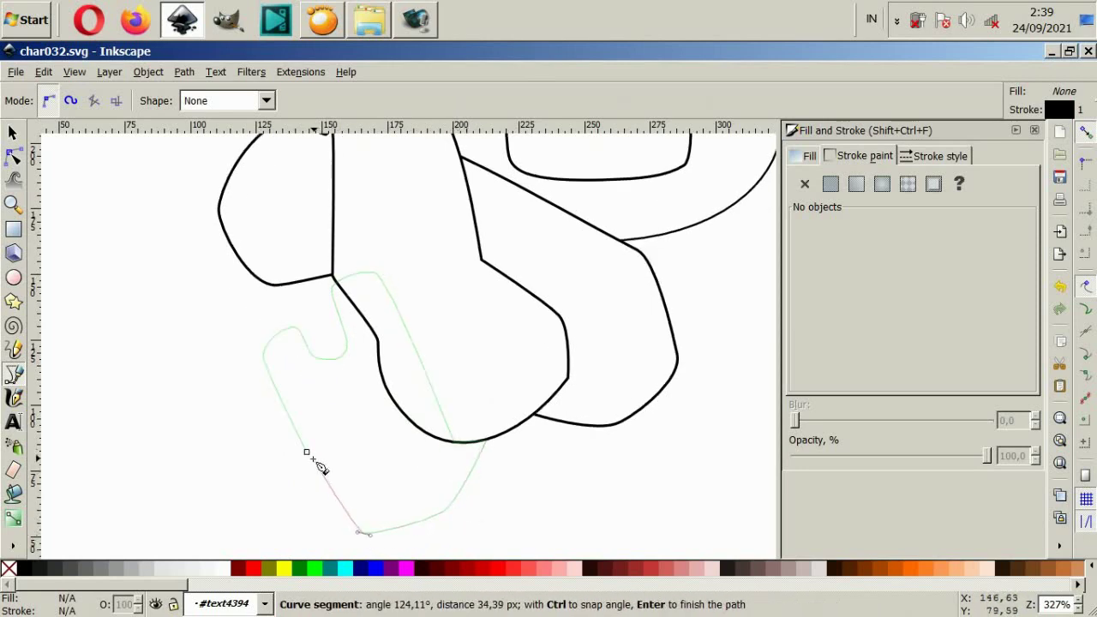
pyautogui.click(306, 451)
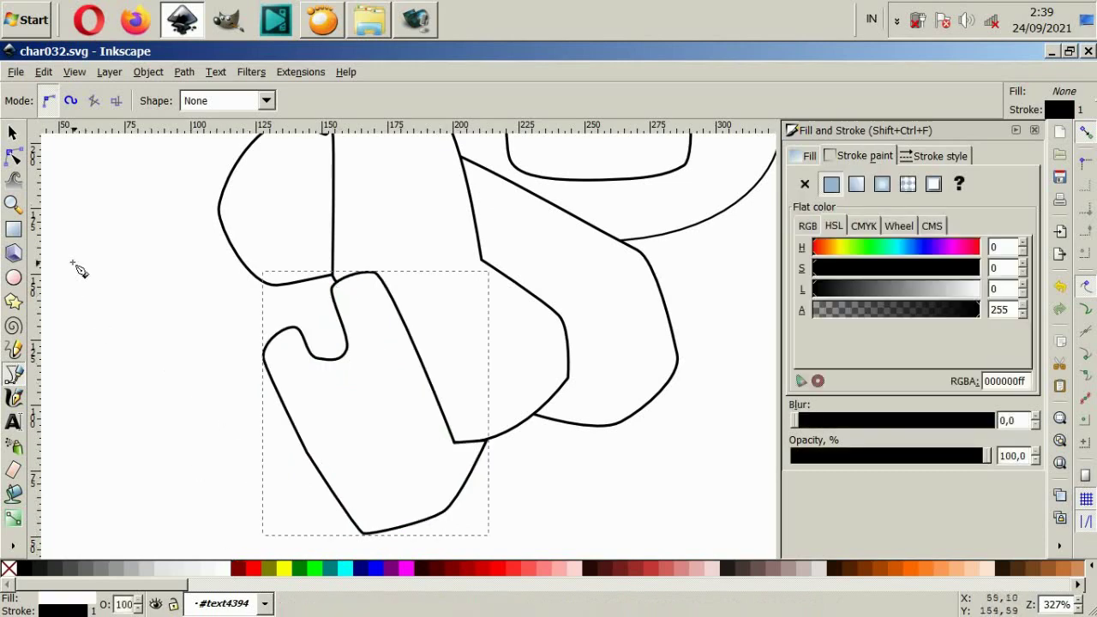
# Reshape the mitten's thumb notch and top by dragging a group of its nodes.
pyautogui.press('n')
pyautogui.moveTo(167, 246); pyautogui.dragTo(434, 434)
pyautogui.moveTo(353, 356); pyautogui.dragTo(338, 319)
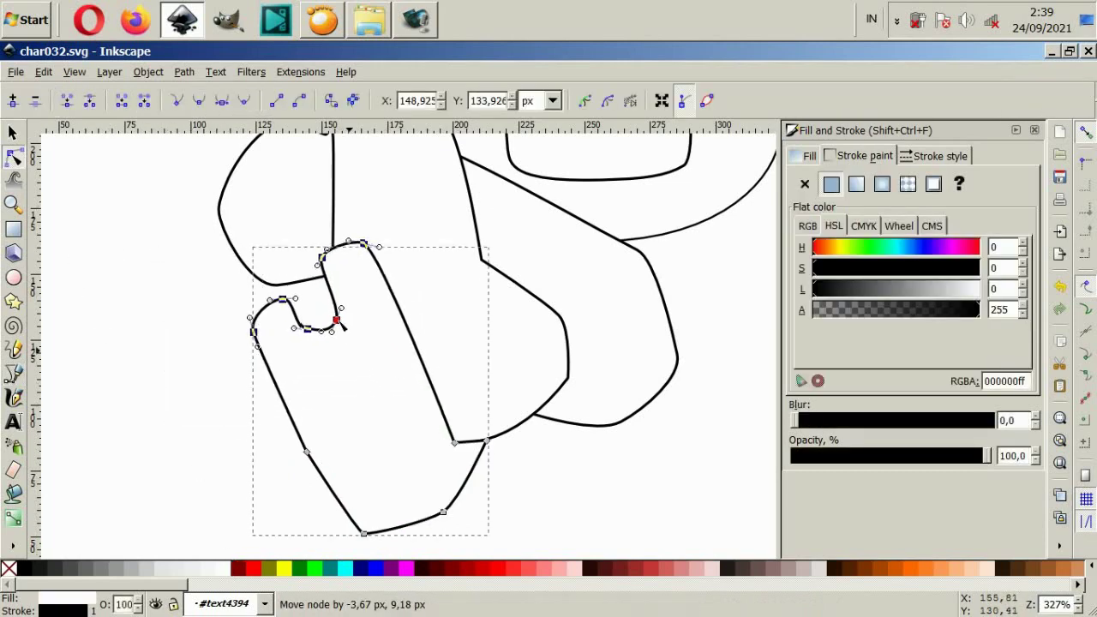
pyautogui.click(221, 384)
pyautogui.scroll(-1, 337, 461)
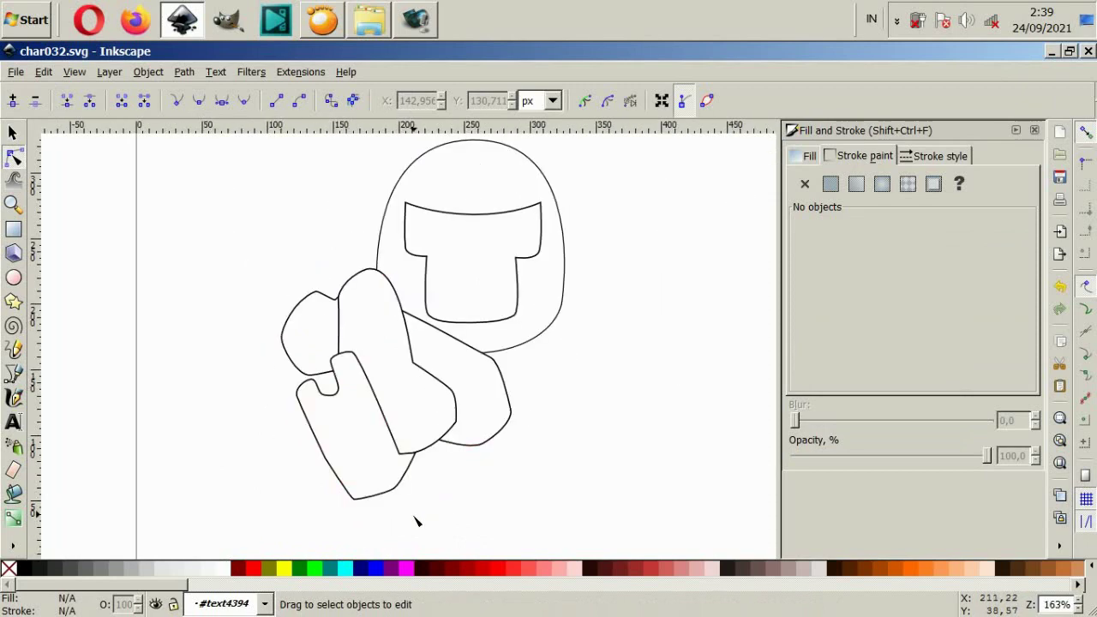
pyautogui.scroll(1, 333, 461)
# Pull a node down along the mitten's lower left edge to fit the cuff.
pyautogui.click(317, 455)
pyautogui.moveTo(321, 453); pyautogui.dragTo(335, 512)
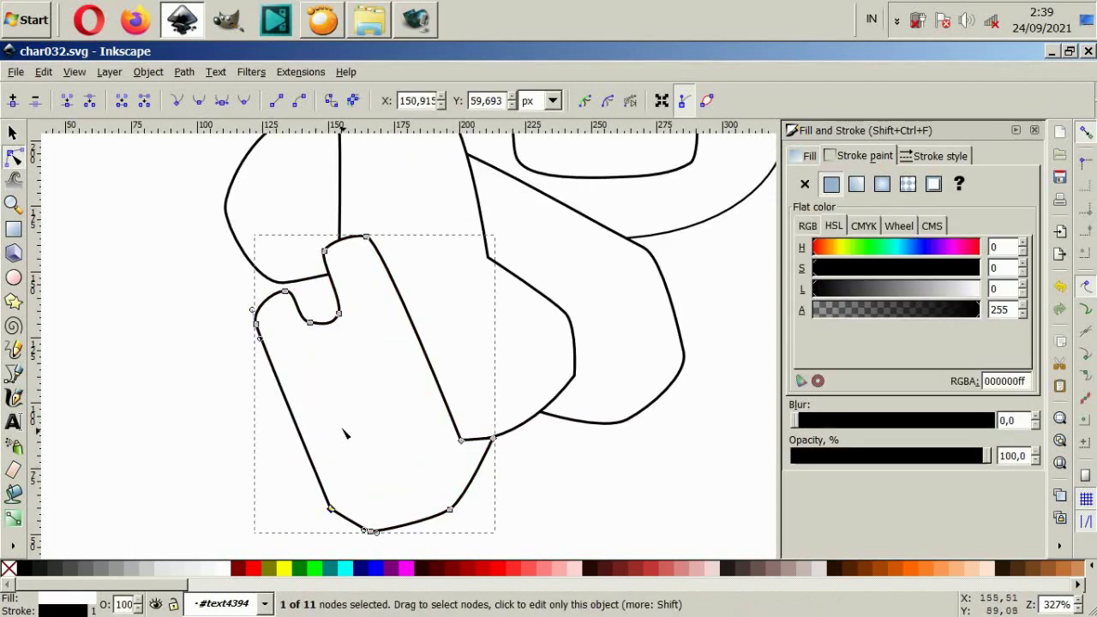
pyautogui.click(253, 397)
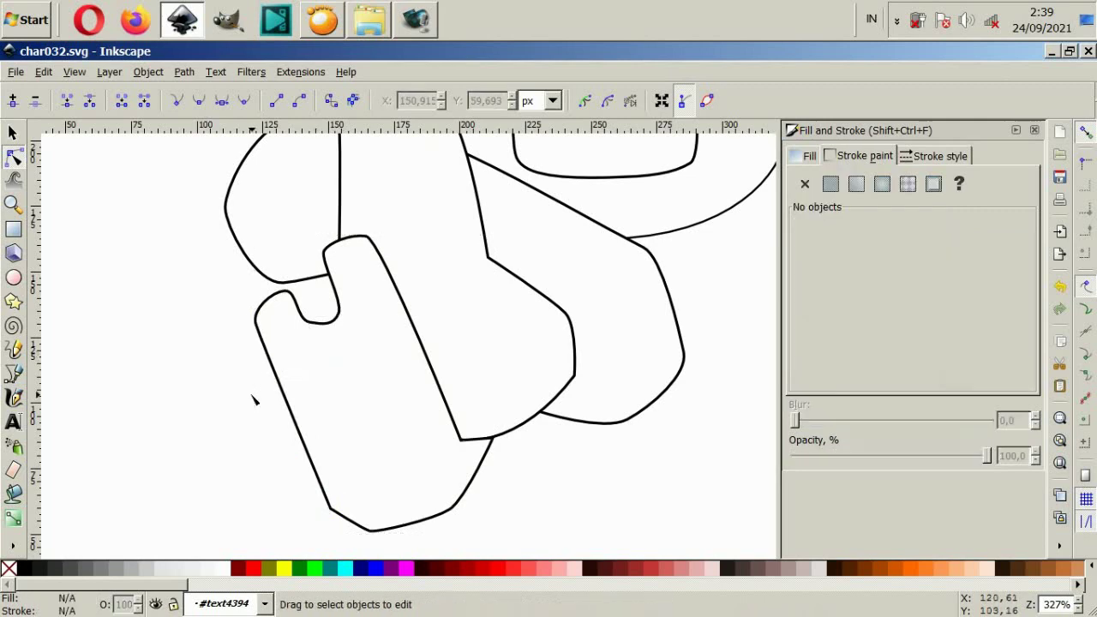
pyautogui.click(14, 373)
pyautogui.scroll(1, 249, 399)
# Draw a closed hooked finger shape curving out left of the mitten hand.
pyautogui.click(333, 397)
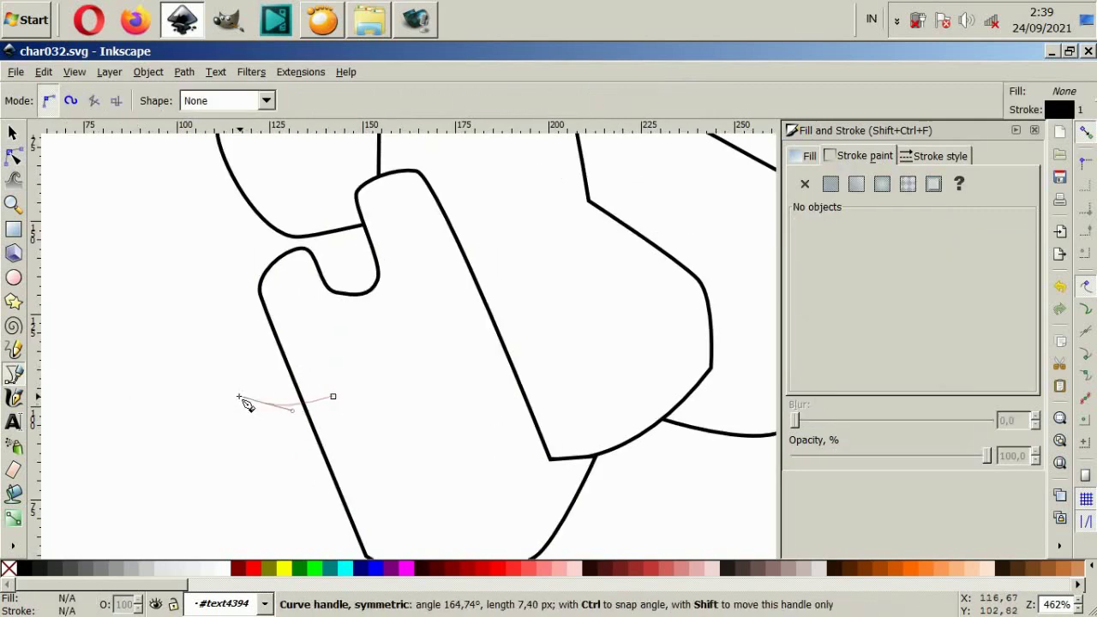
pyautogui.moveTo(224, 320)
pyautogui.mouseDown()
pyautogui.moveTo(209, 307)
pyautogui.moveTo(166, 345)
pyautogui.mouseUp()
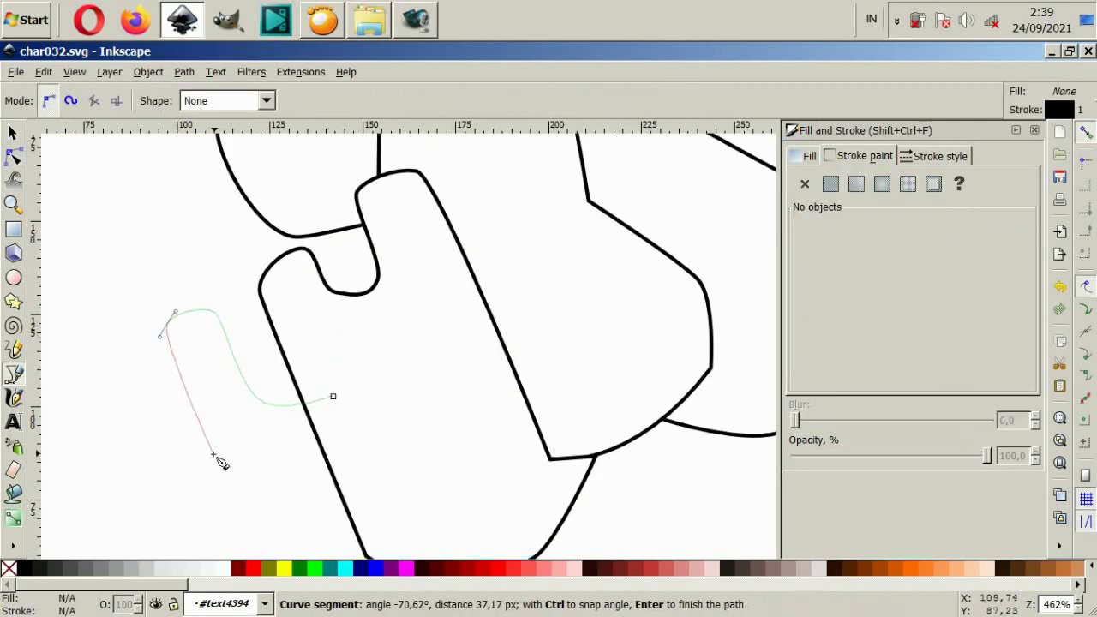
pyautogui.moveTo(183, 422); pyautogui.dragTo(249, 485)
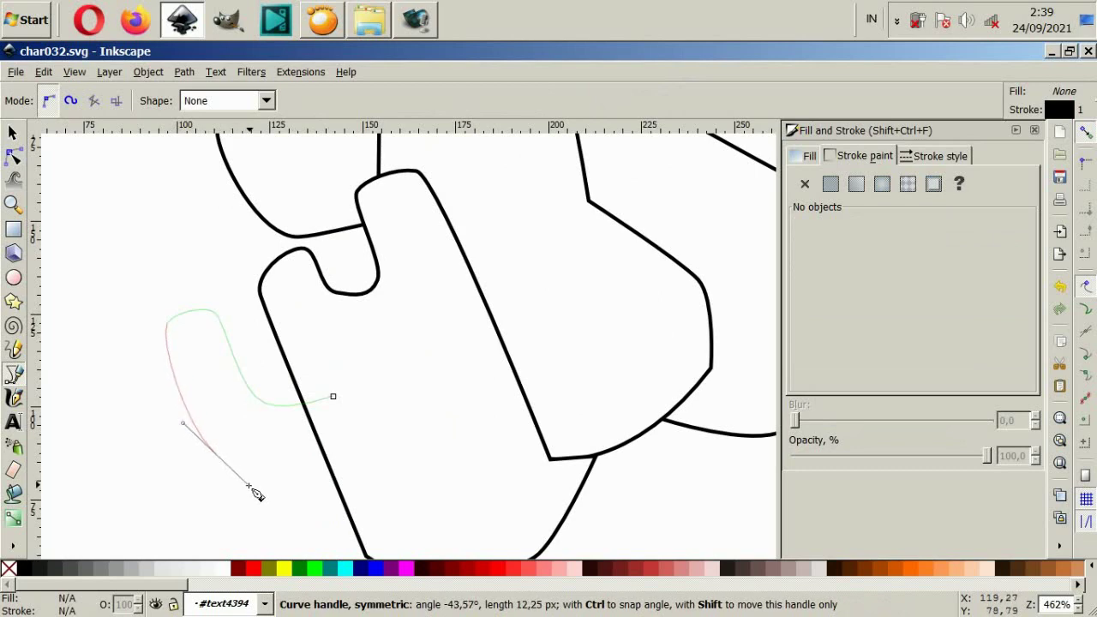
pyautogui.click(333, 397)
pyautogui.scroll(-3, 386, 463)
# Draw a second small hooked finger shape below the first.
pyautogui.click(397, 423)
pyautogui.moveTo(328, 476); pyautogui.dragTo(312, 485)
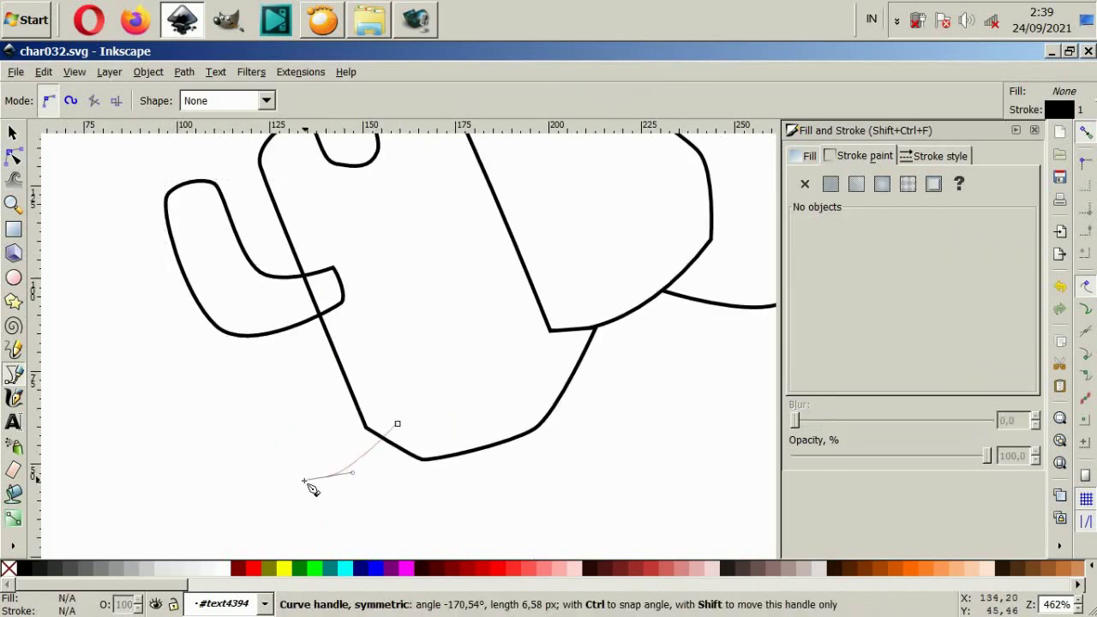
pyautogui.click(249, 425)
pyautogui.click(250, 403)
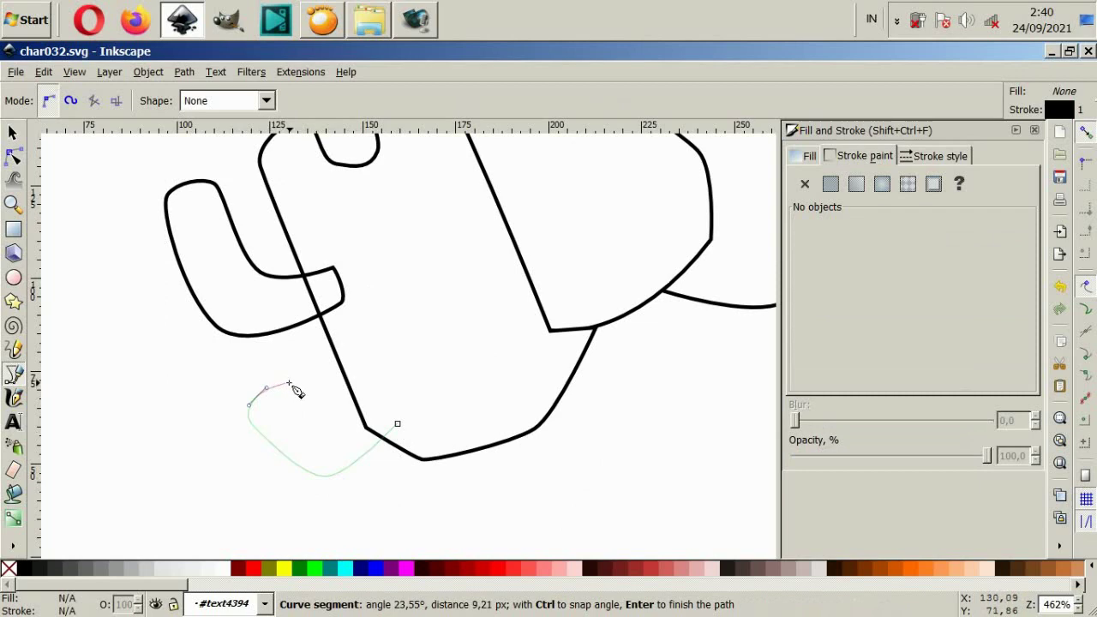
pyautogui.moveTo(289, 384)
pyautogui.mouseDown()
pyautogui.moveTo(306, 385)
pyautogui.moveTo(340, 429)
pyautogui.moveTo(403, 439)
pyautogui.mouseUp()
pyautogui.press('5')
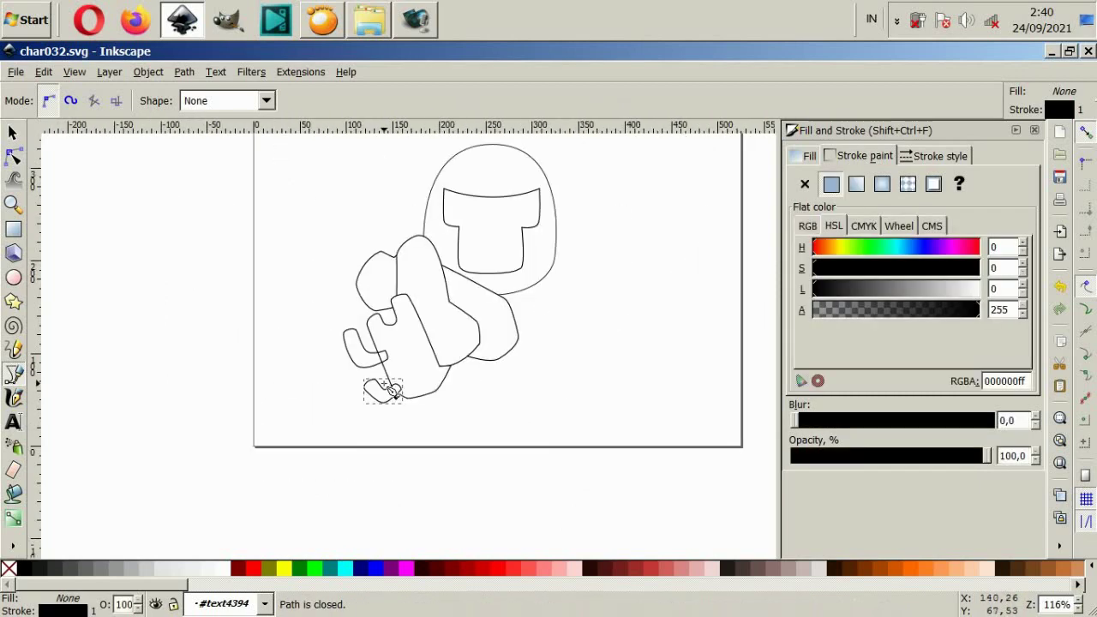
pyautogui.scroll(2, 390, 391)
# Nudge the lower finger shape up and left into place.
pyautogui.click(19, 142)
pyautogui.moveTo(378, 410); pyautogui.dragTo(374, 401)
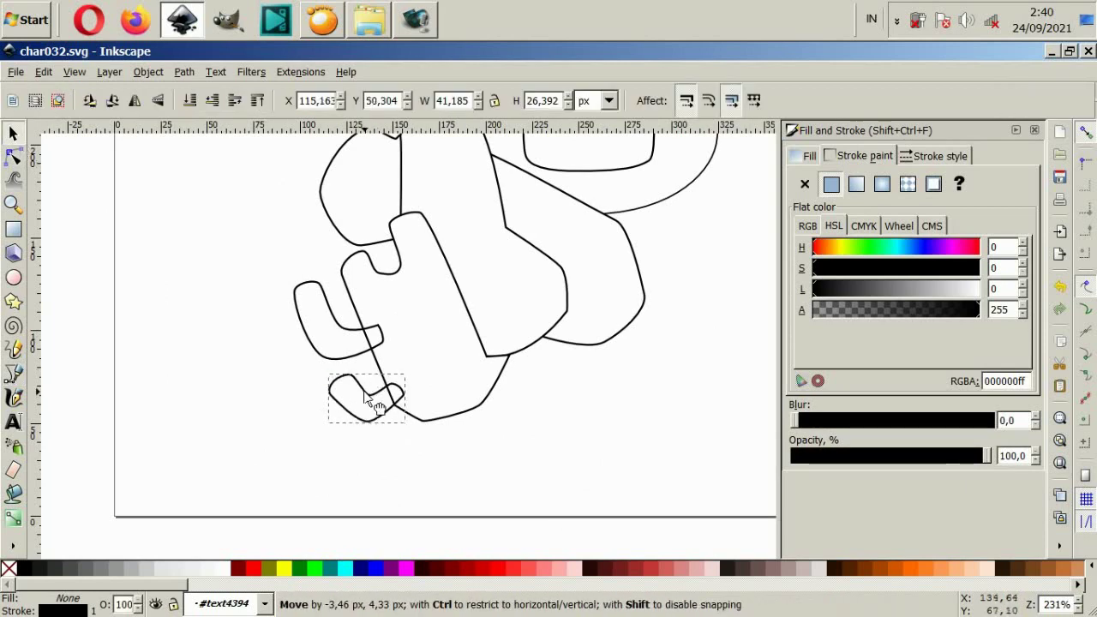
pyautogui.keyDown('shift'); pyautogui.click(360, 356); pyautogui.keyUp('shift')
pyautogui.press('Escape')
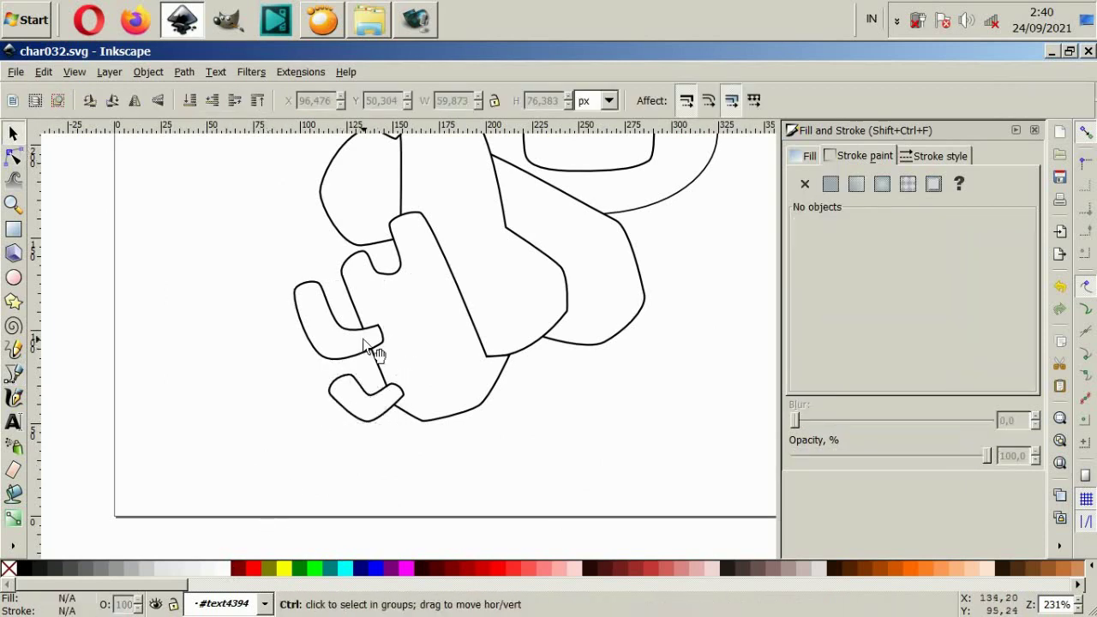
pyautogui.scroll(-2, 364, 343)
pyautogui.scroll(2, 433, 377)
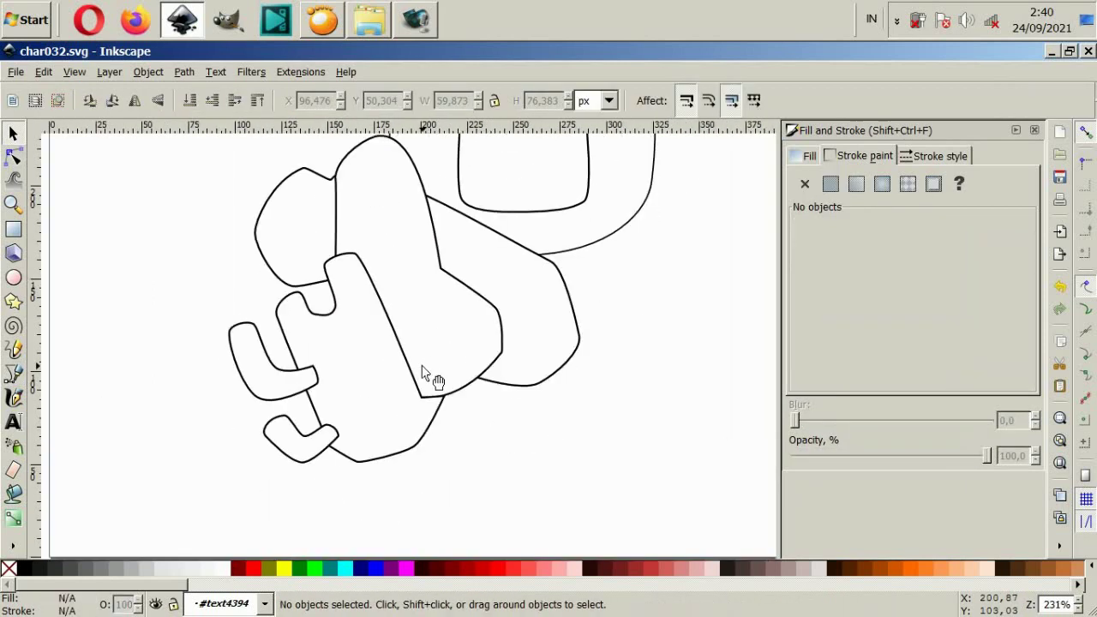
pyautogui.scroll(-2, 426, 377)
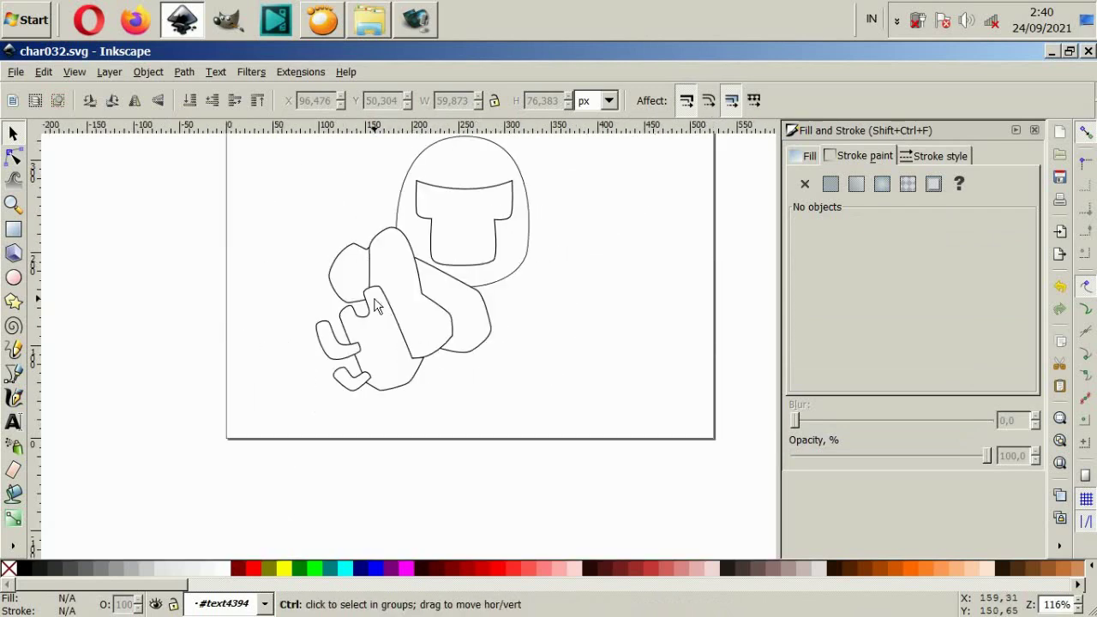
pyautogui.scroll(3, 385, 358)
pyautogui.scroll(-1, 399, 392)
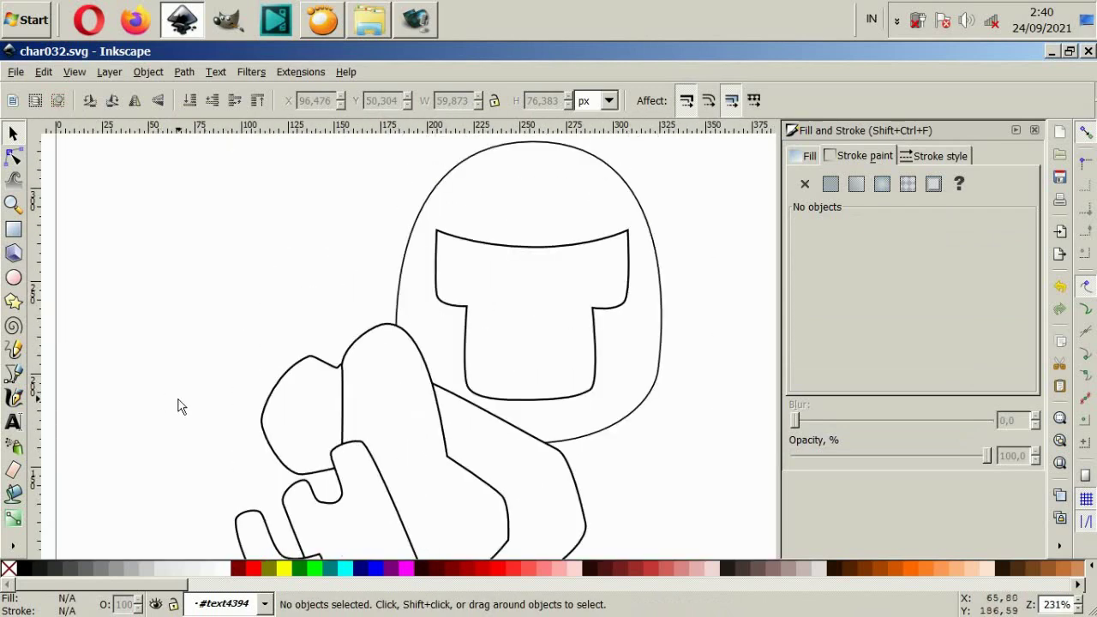
# Draw a 7-node notched raised-hand shape, about 105 × 98 px, above the left arm.
pyautogui.click(13, 379)
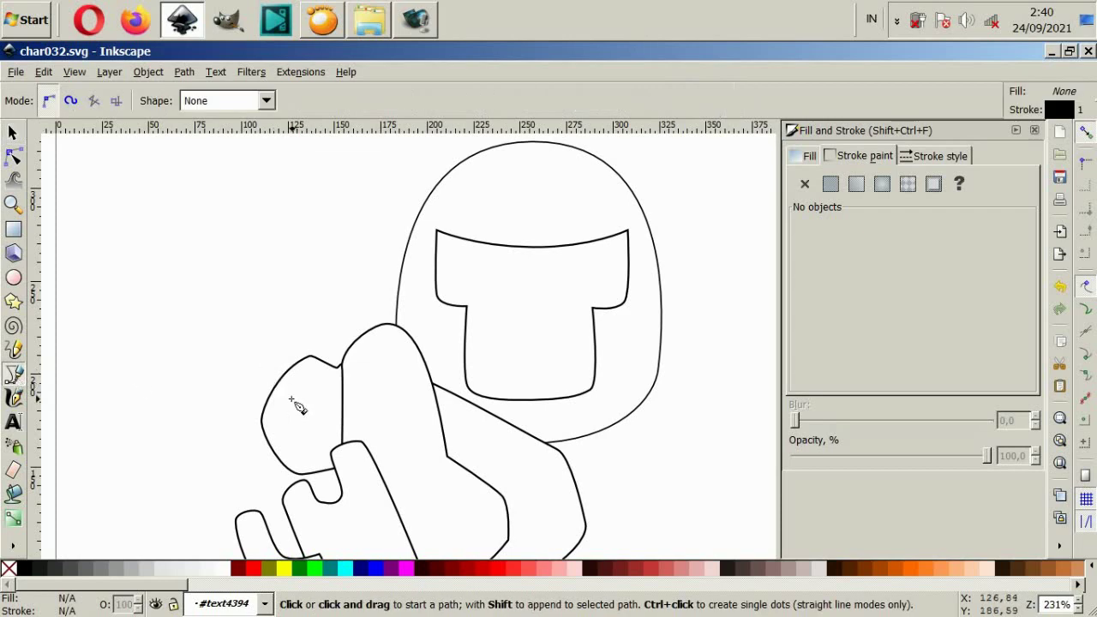
pyautogui.click(287, 392)
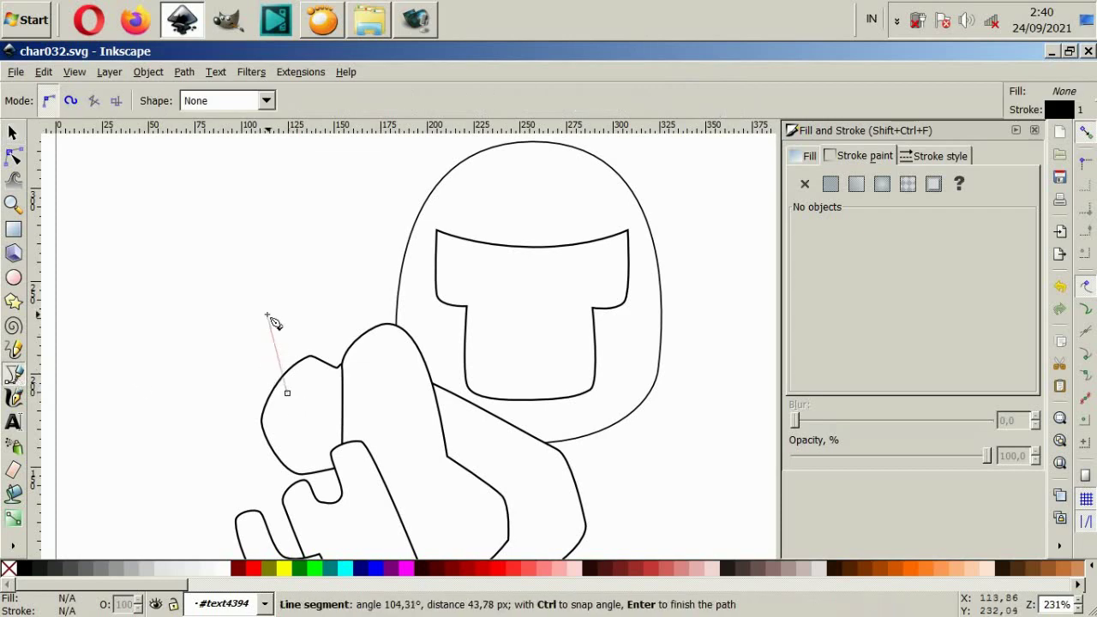
pyautogui.click(265, 248)
pyautogui.moveTo(307, 235); pyautogui.dragTo(328, 245)
pyautogui.moveTo(349, 291)
pyautogui.mouseDown()
pyautogui.moveTo(396, 278)
pyautogui.moveTo(424, 289)
pyautogui.mouseUp()
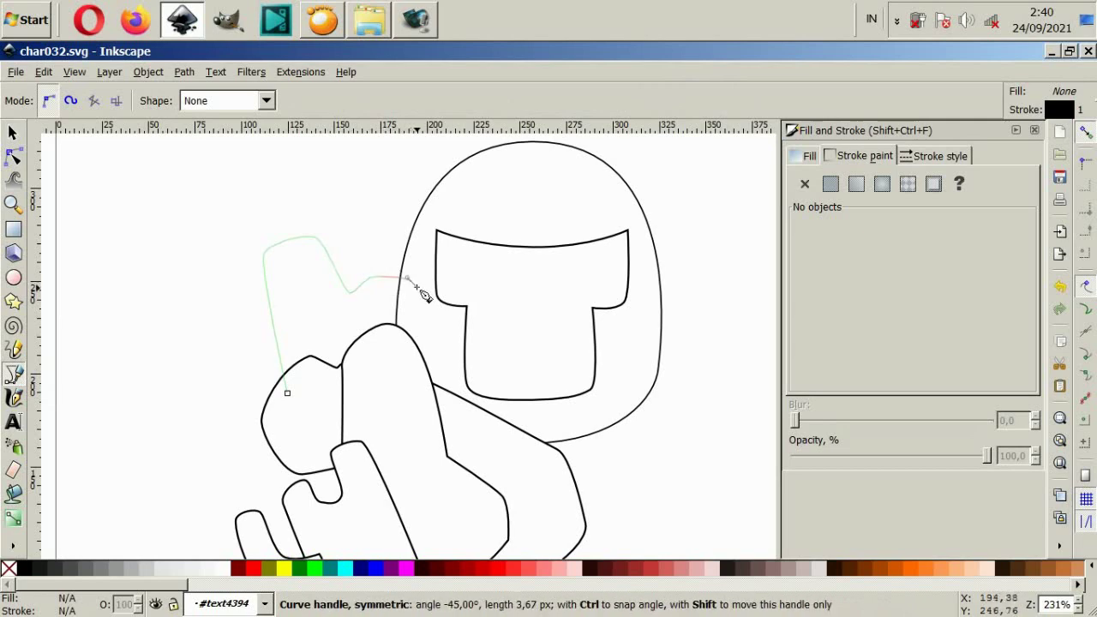
pyautogui.click(455, 410)
pyautogui.moveTo(288, 394); pyautogui.dragTo(275, 343)
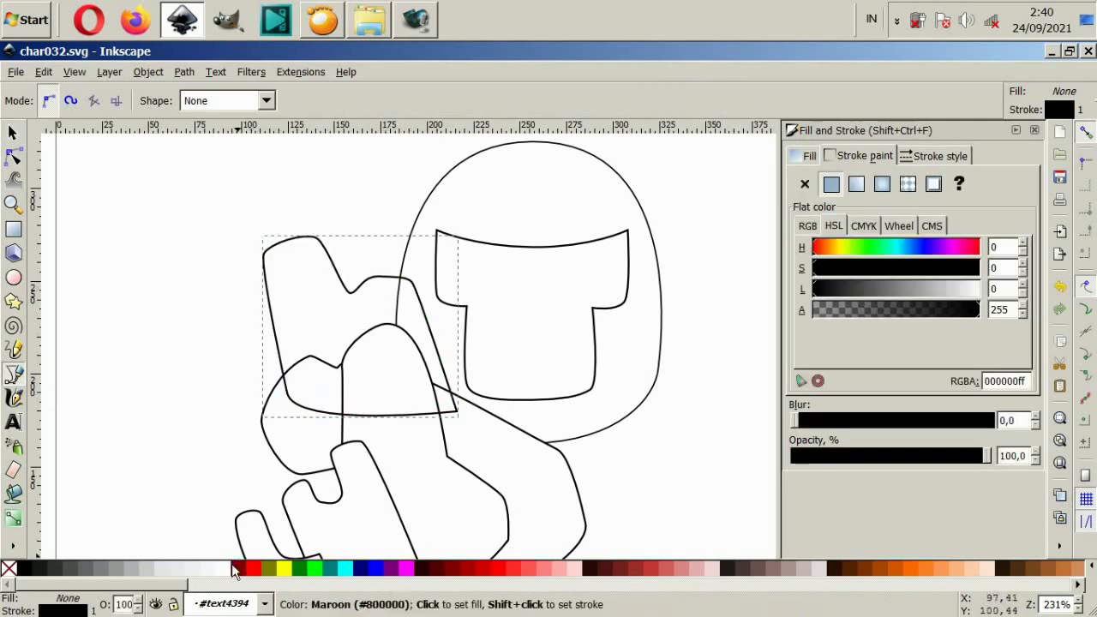
pyautogui.click(13, 135)
pyautogui.click(355, 338)
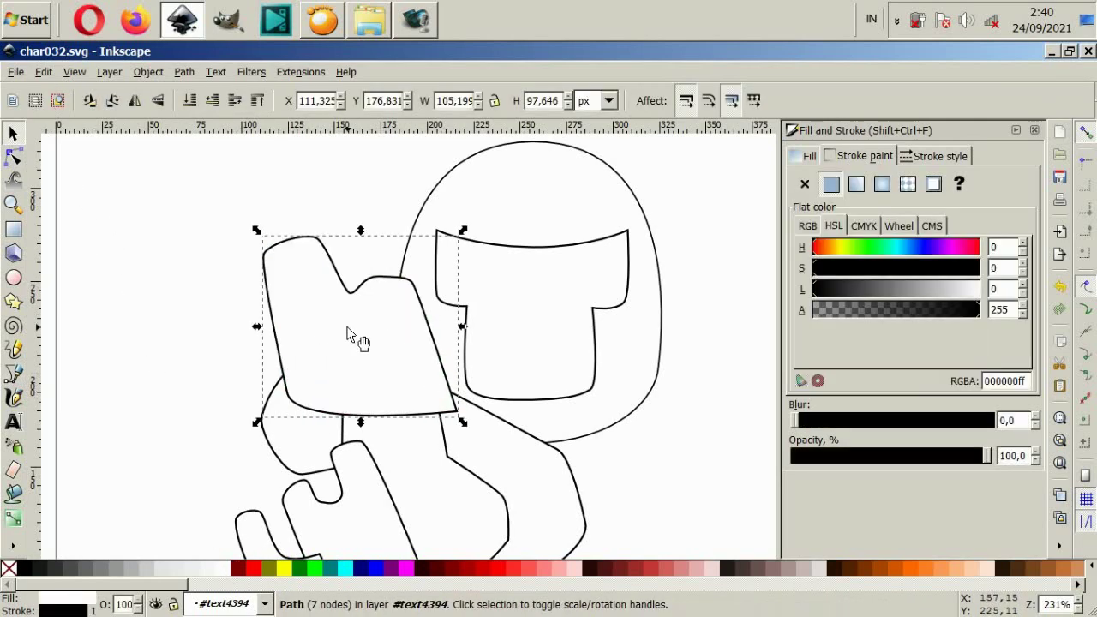
pyautogui.press('5')
pyautogui.click(445, 429)
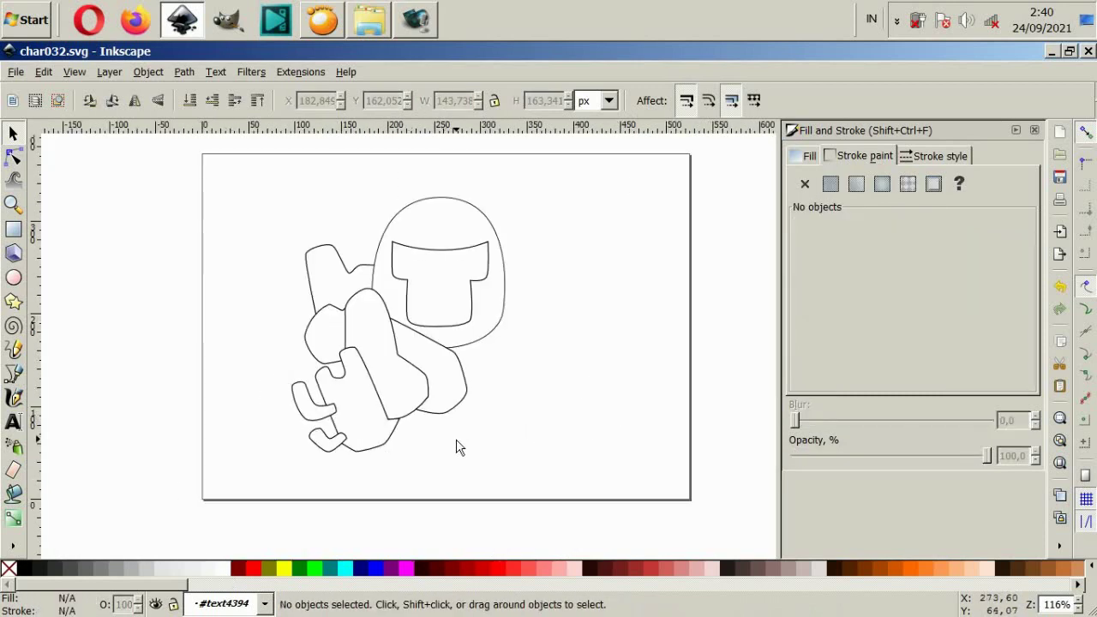
pyautogui.scroll(2, 377, 426)
pyautogui.keyDown('ctrl'); pyautogui.scroll(2, 347, 486); pyautogui.keyUp('ctrl')
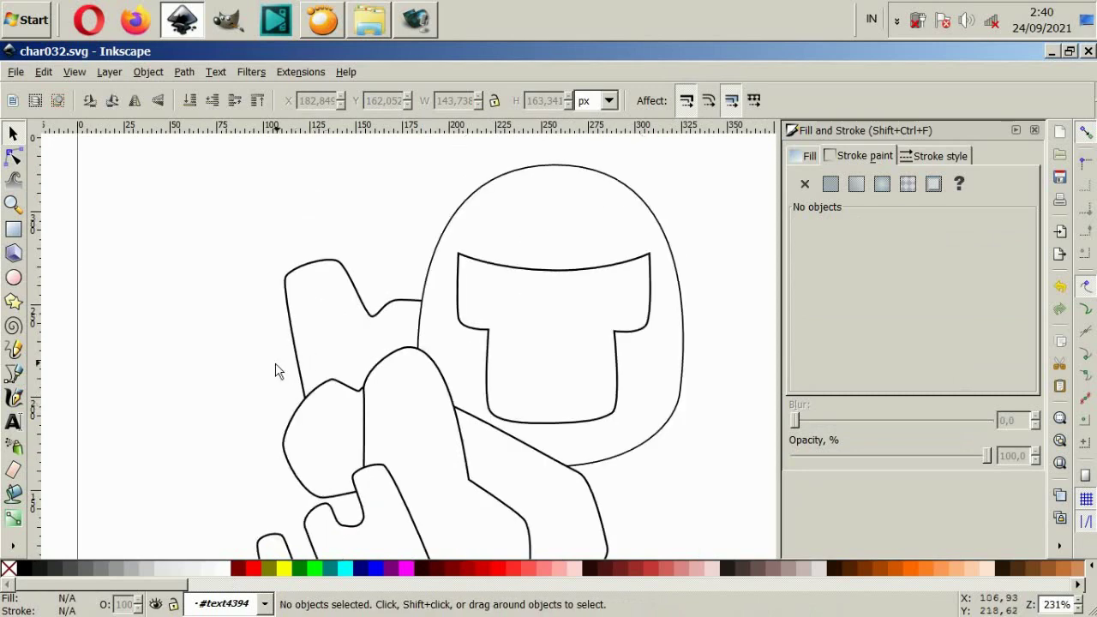
# Draw a second notched hand shape, about 67.8 × 74.5 px, left of the raised hand.
pyautogui.click(13, 377)
pyautogui.keyDown('ctrl'); pyautogui.scroll(2, 306, 379); pyautogui.keyUp('ctrl')
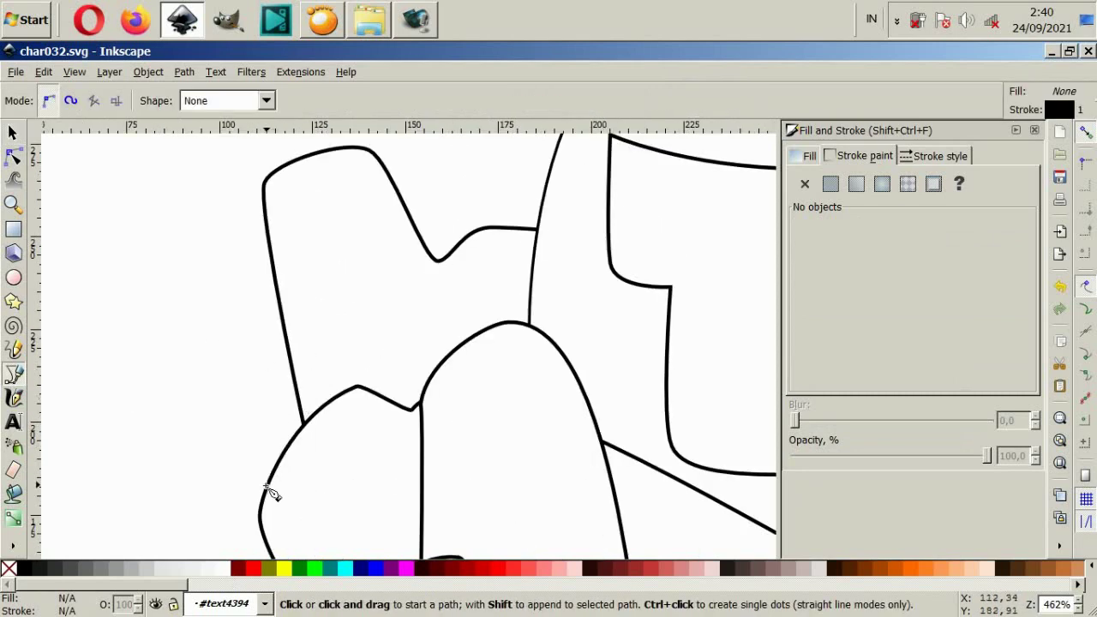
pyautogui.click(265, 487)
pyautogui.moveTo(221, 274); pyautogui.dragTo(226, 263)
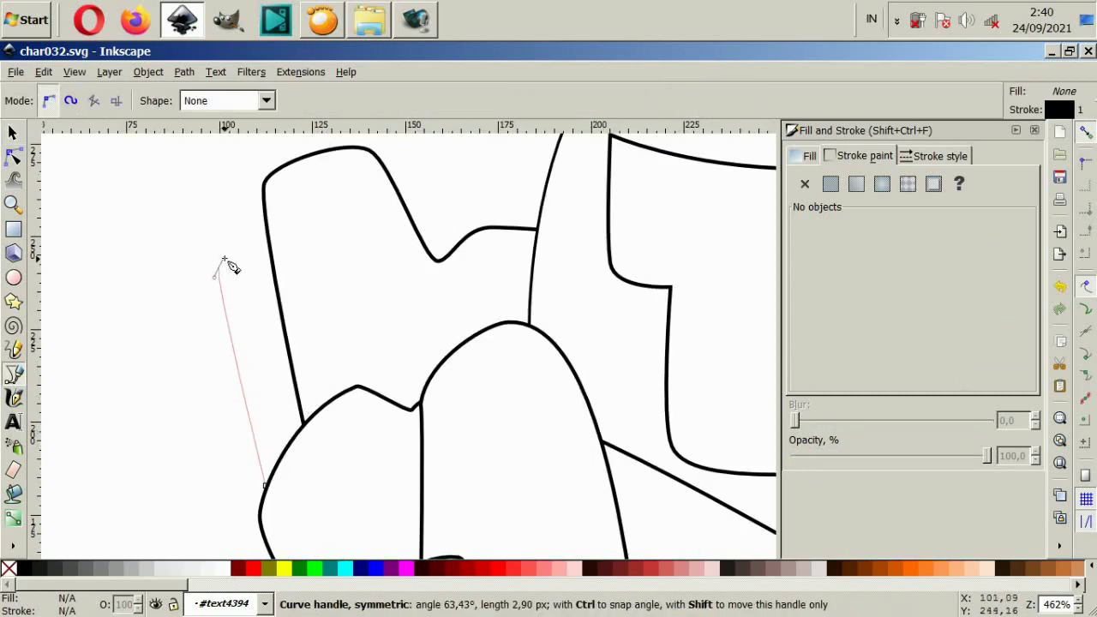
pyautogui.click(274, 251)
pyautogui.moveTo(314, 332); pyautogui.dragTo(330, 336)
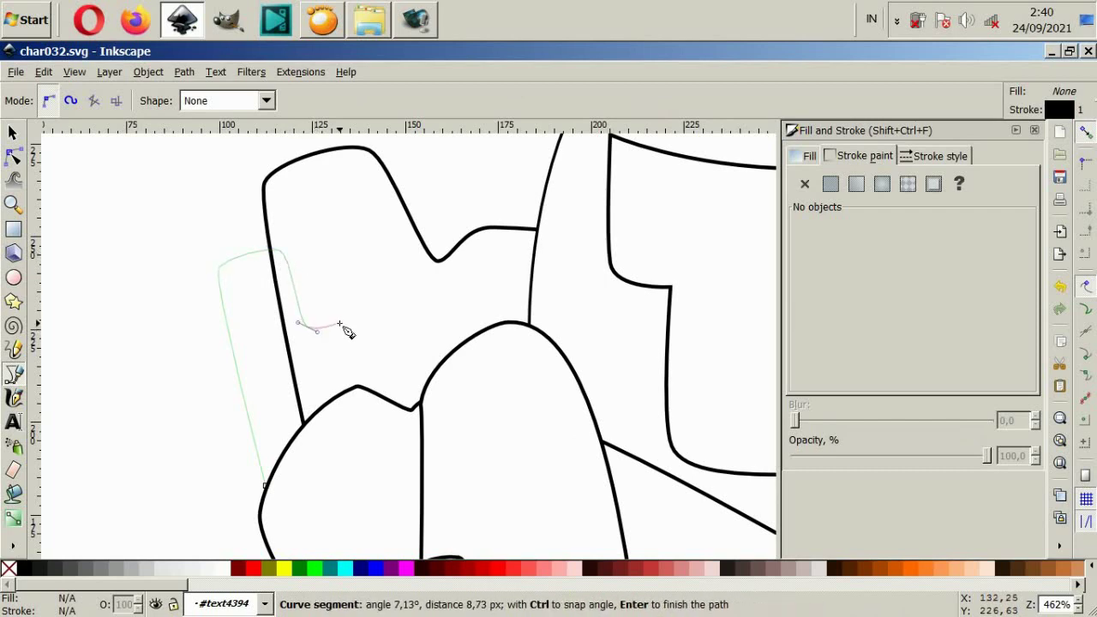
pyautogui.moveTo(342, 267)
pyautogui.mouseDown()
pyautogui.moveTo(347, 276)
pyautogui.moveTo(390, 262)
pyautogui.mouseUp()
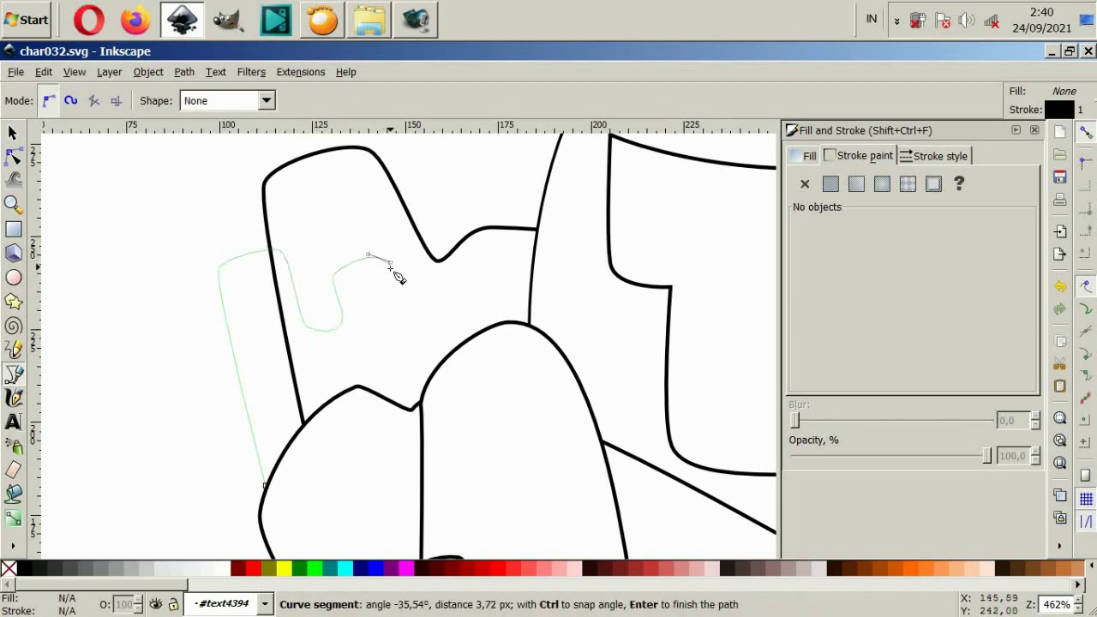
pyautogui.click(466, 519)
pyautogui.moveTo(268, 493); pyautogui.dragTo(245, 441)
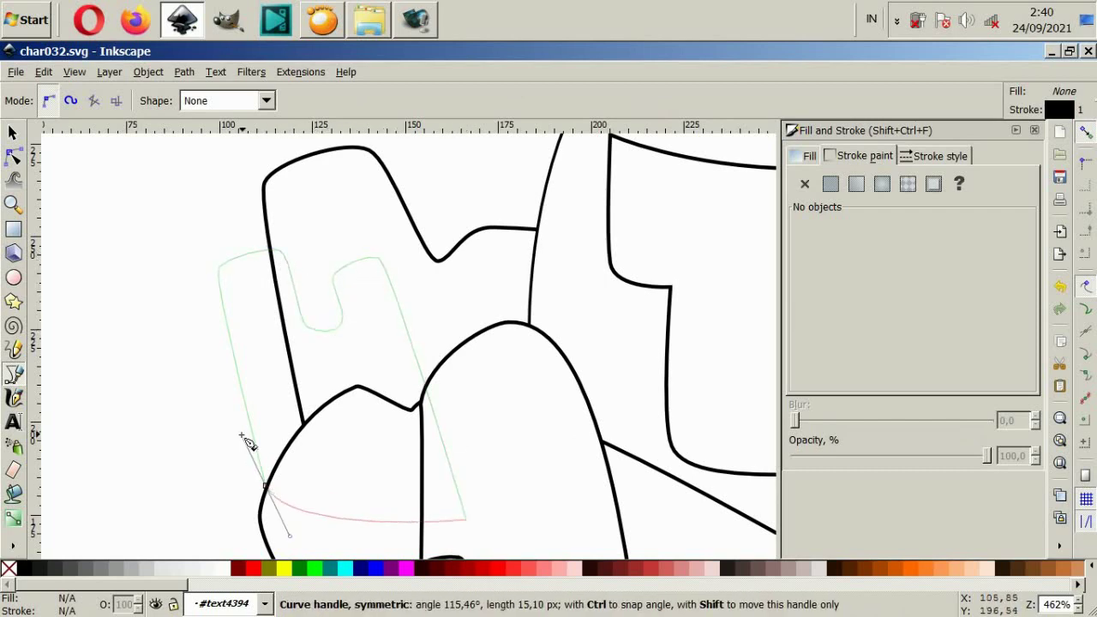
# Send the new hand shape to the bottom, behind the other shapes.
pyautogui.click(13, 133)
pyautogui.press('Escape')
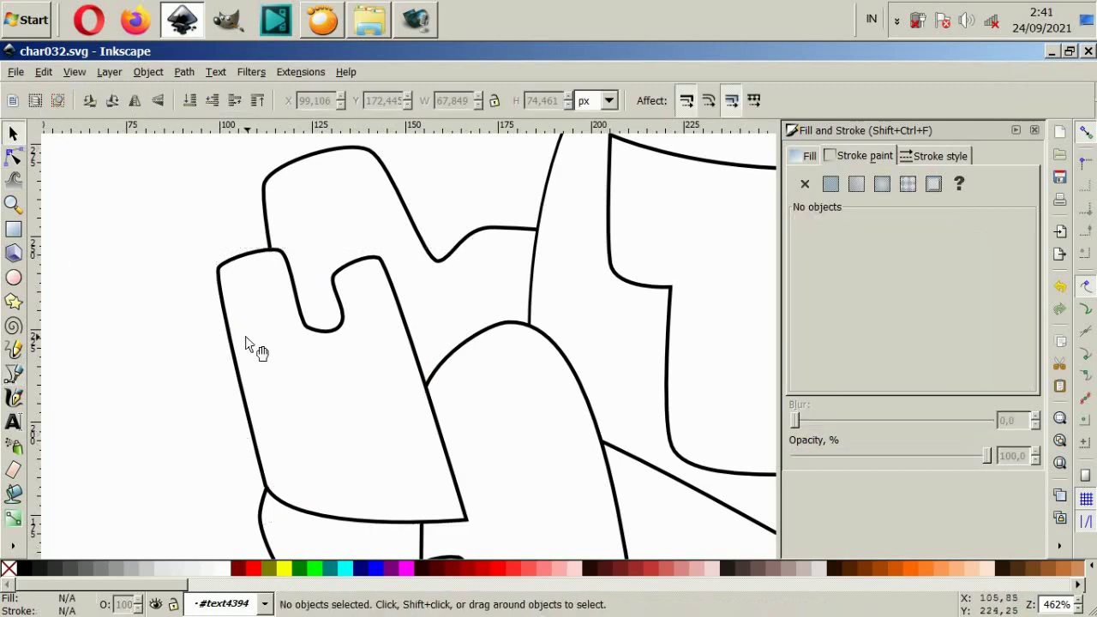
pyautogui.click(283, 372)
pyautogui.press('End')
pyautogui.click(219, 413)
pyautogui.keyDown('ctrl'); pyautogui.scroll(-2, 352, 399); pyautogui.keyUp('ctrl')
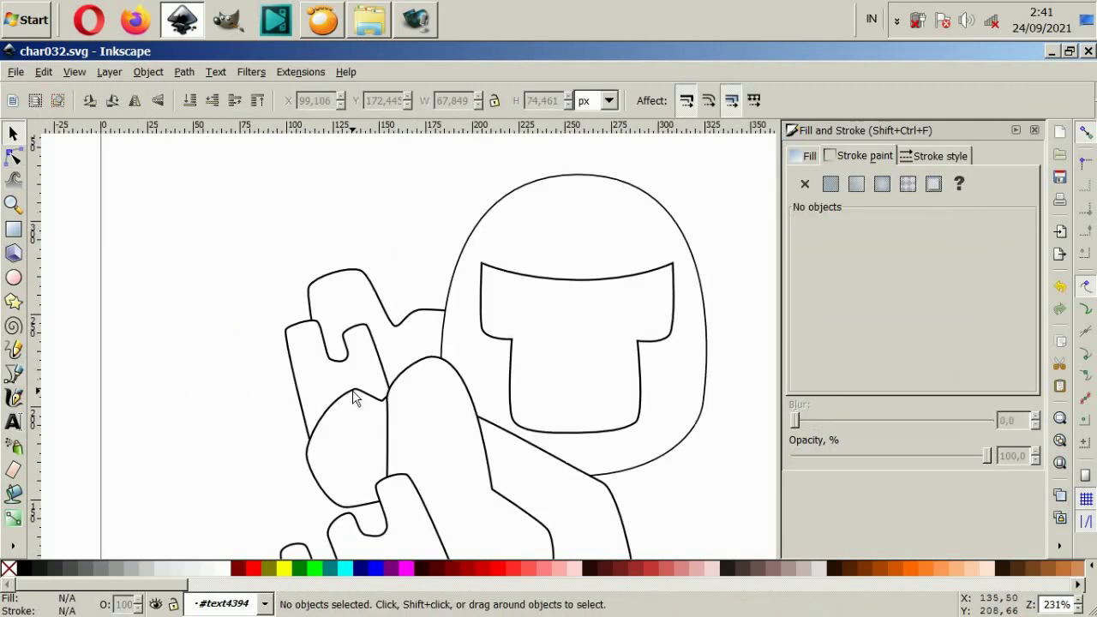
# Nudge the upper hand shapes right, then undo an unwanted move of three shapes.
pyautogui.moveTo(339, 246); pyautogui.dragTo(358, 246)
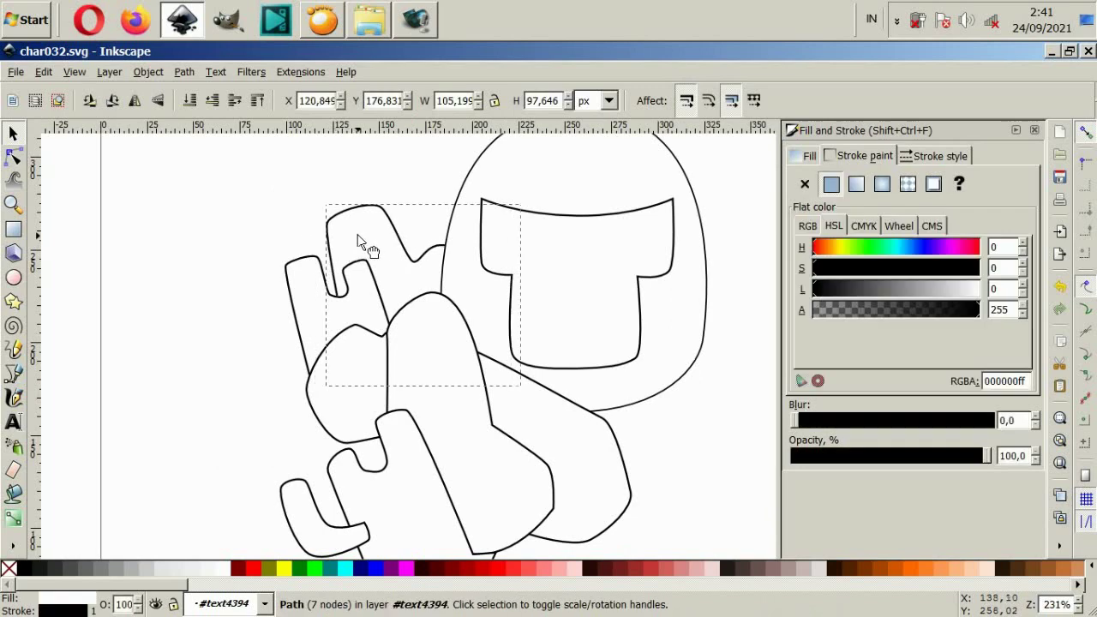
pyautogui.click(231, 377)
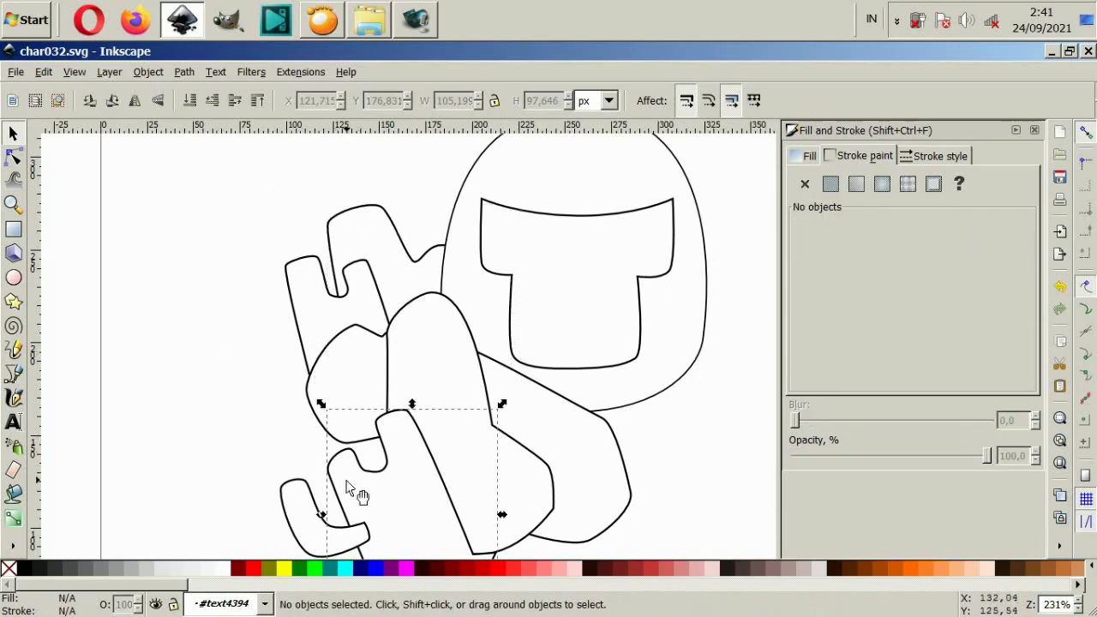
pyautogui.scroll(-2, 347, 487)
pyautogui.keyDown('shift'); pyautogui.click(310, 490); pyautogui.keyUp('shift')
pyautogui.moveTo(403, 528); pyautogui.dragTo(405, 471)
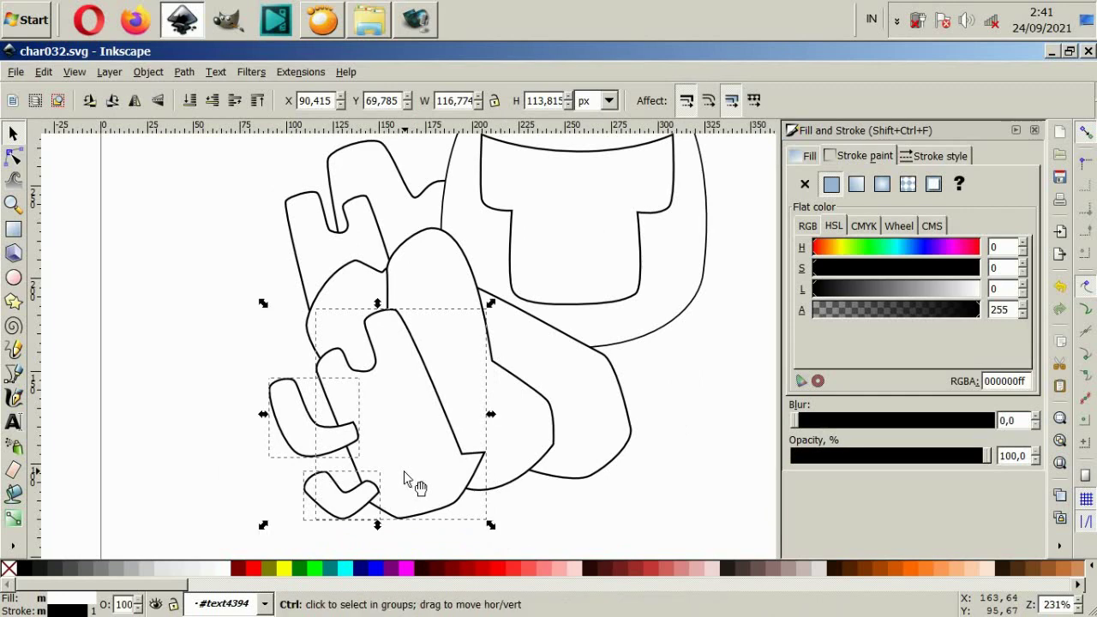
pyautogui.hotkey('ctrl', 'z')
pyautogui.click(237, 448)
pyautogui.scroll(1, 292, 330)
# Shift the upper mitten right and pull its junction node slightly left.
pyautogui.click(319, 318)
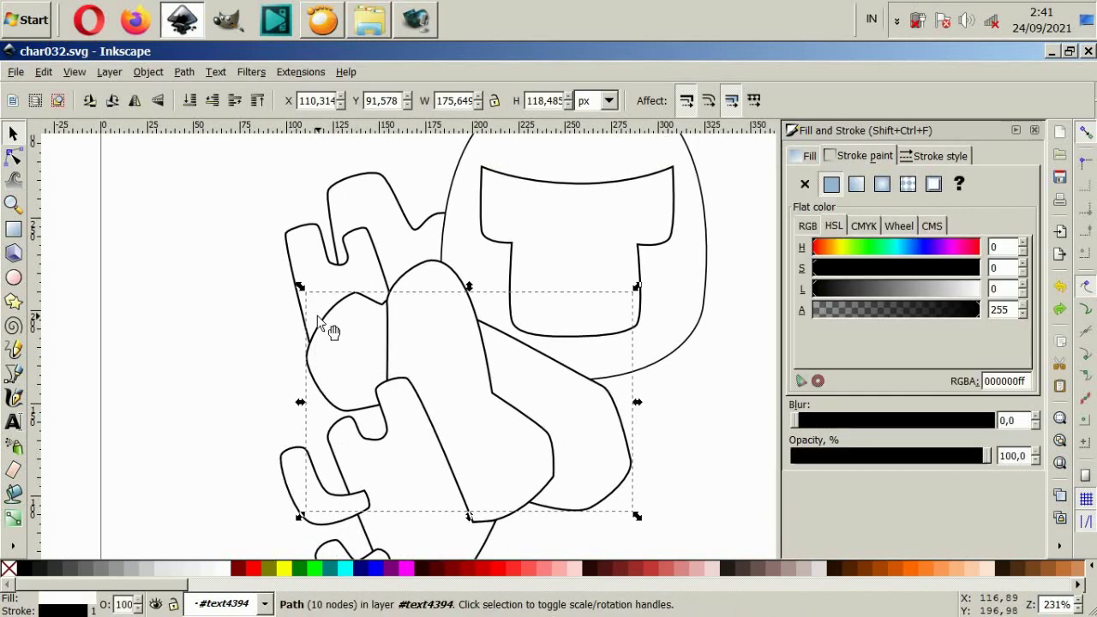
pyautogui.moveTo(351, 190)
pyautogui.mouseDown()
pyautogui.moveTo(380, 178)
pyautogui.moveTo(382, 200)
pyautogui.mouseUp()
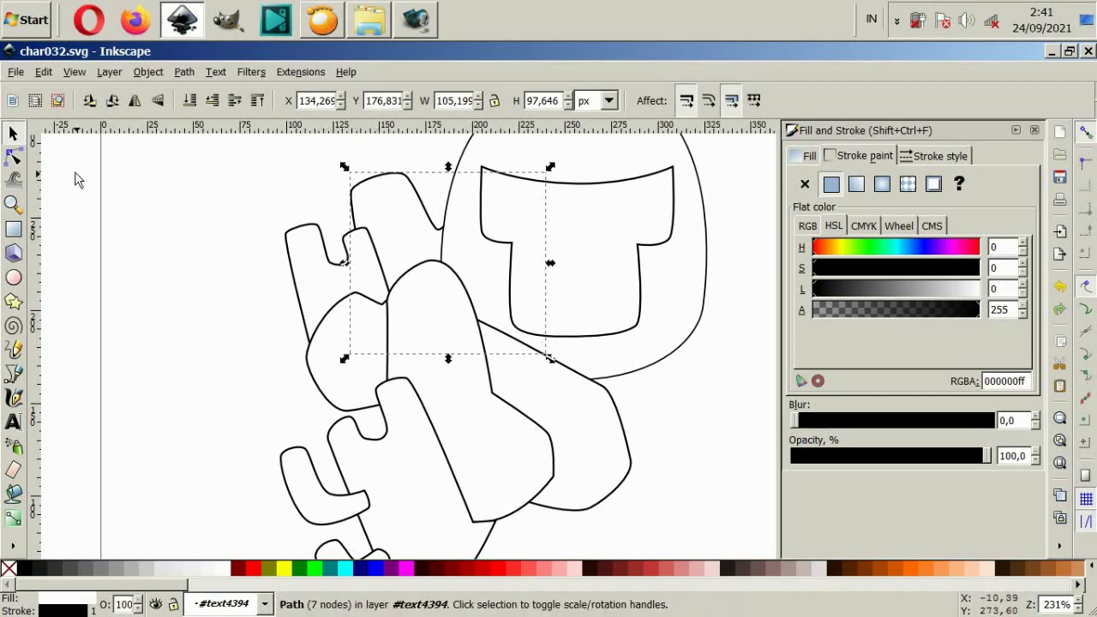
pyautogui.press('n')
pyautogui.scroll(2, 451, 277)
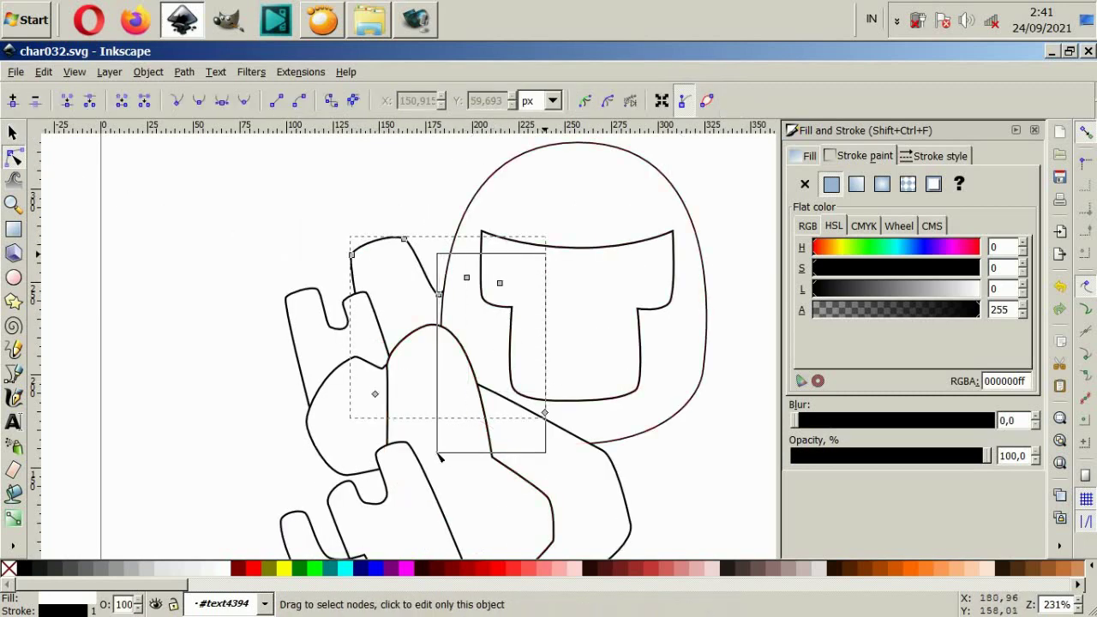
pyautogui.click(438, 294)
pyautogui.moveTo(438, 294); pyautogui.dragTo(426, 294)
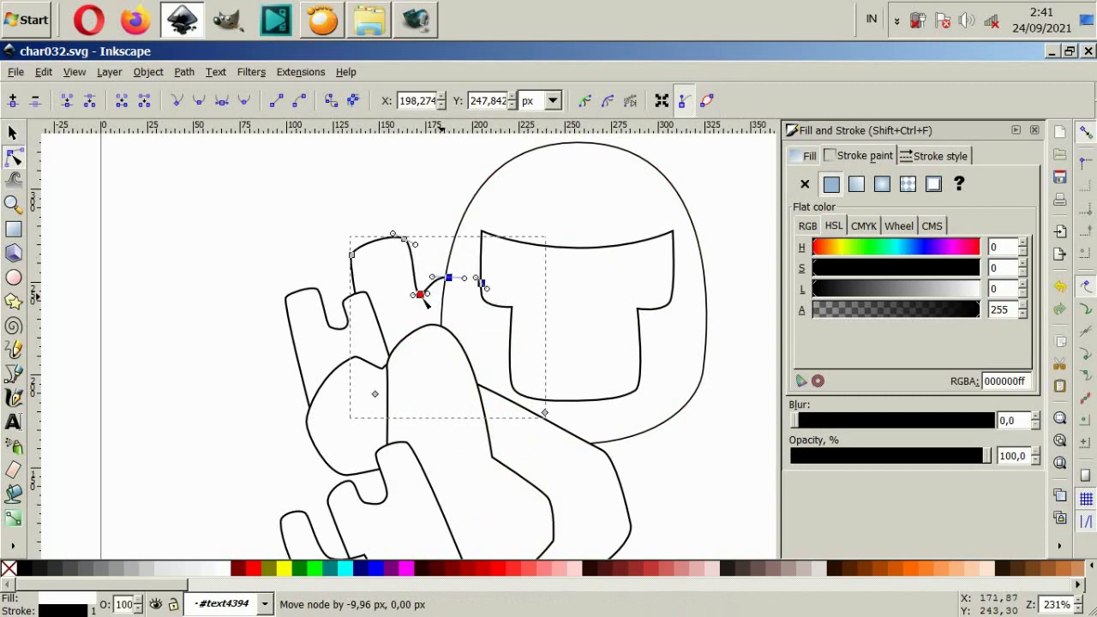
# Move the mitten's top node left and lift two edge nodes near the helmet.
pyautogui.click(416, 199)
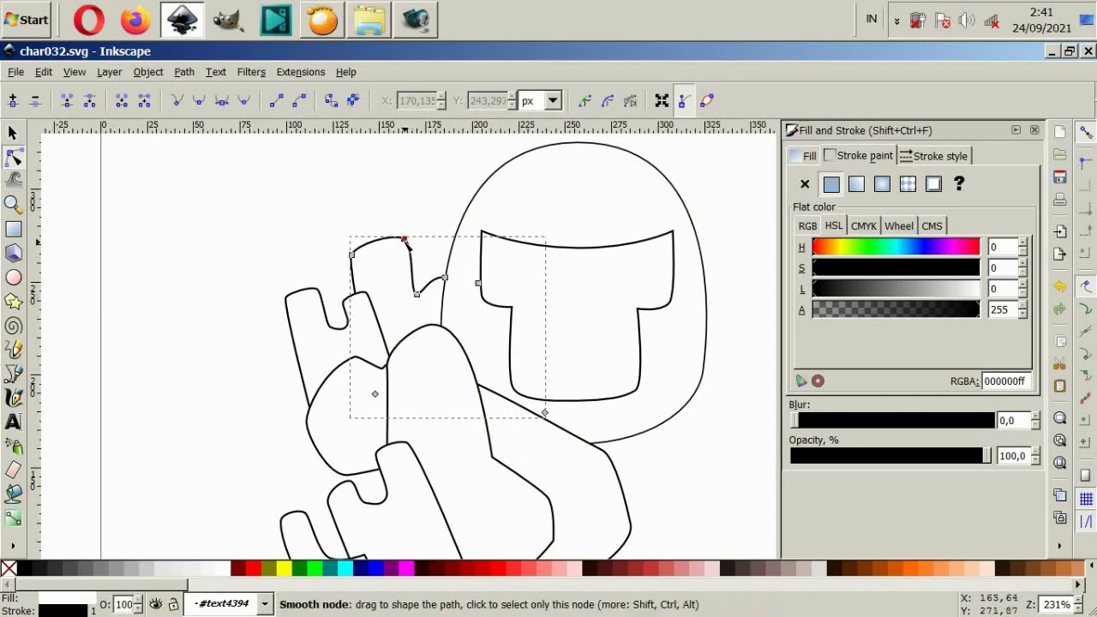
pyautogui.moveTo(405, 240); pyautogui.dragTo(390, 240)
pyautogui.click(401, 225)
pyautogui.click(404, 221)
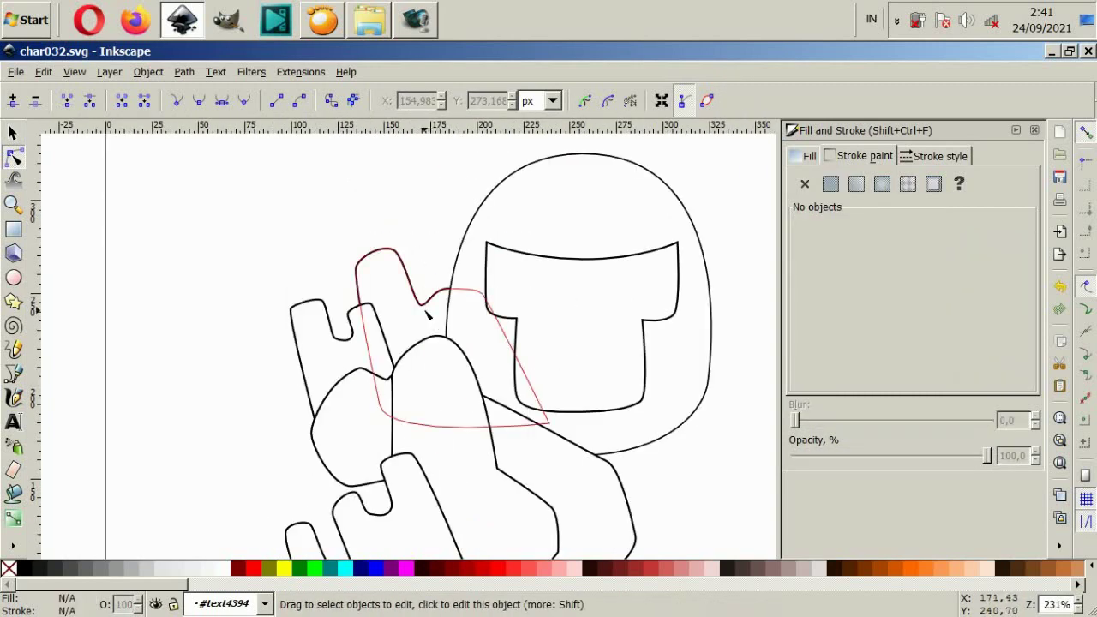
pyautogui.click(420, 308)
pyautogui.moveTo(452, 284); pyautogui.dragTo(449, 268)
pyautogui.click(412, 283)
pyautogui.keyDown('ctrl'); pyautogui.scroll(1, 301, 350); pyautogui.keyUp('ctrl')
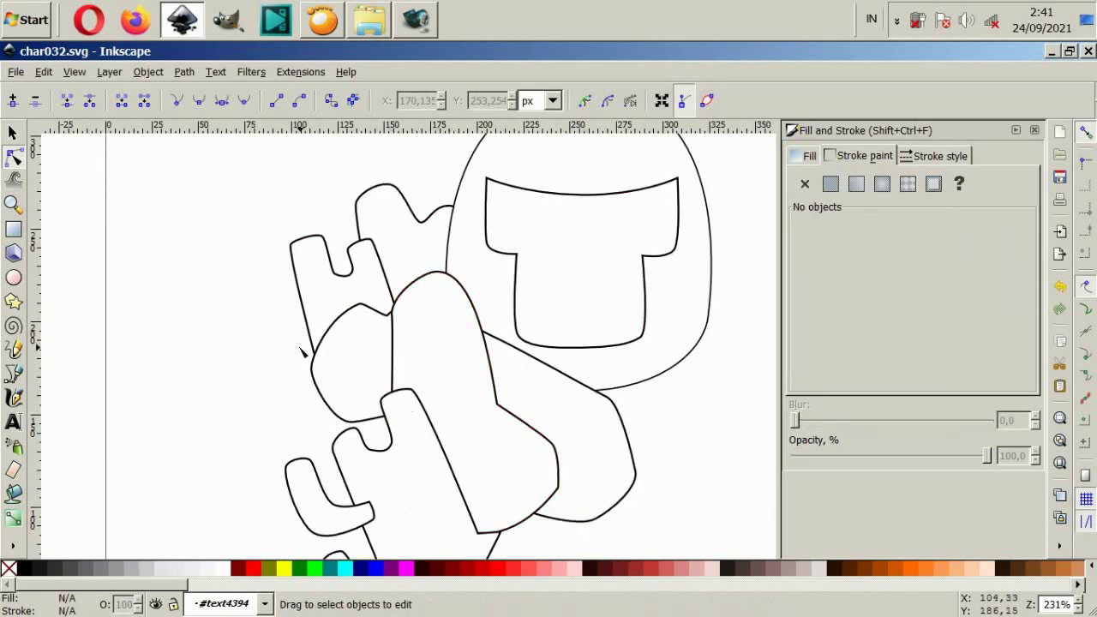
# Draw a small closed 6-node hooked thumb, about 35.9 × 35.1 px, beside the left hand.
pyautogui.click(15, 374)
pyautogui.click(321, 330)
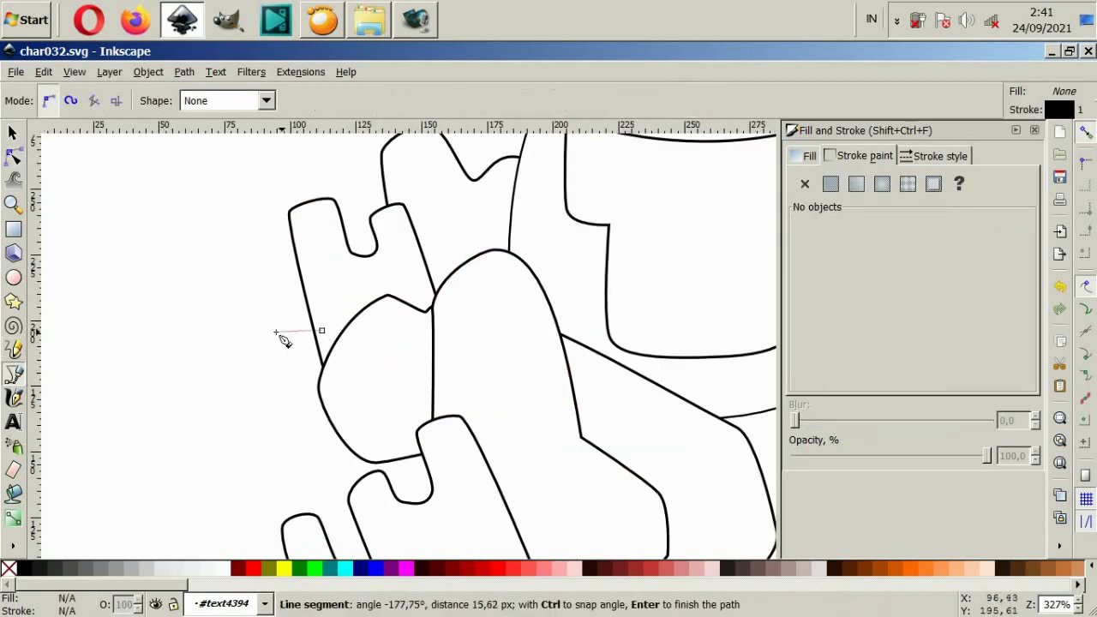
pyautogui.click(261, 332)
pyautogui.click(236, 251)
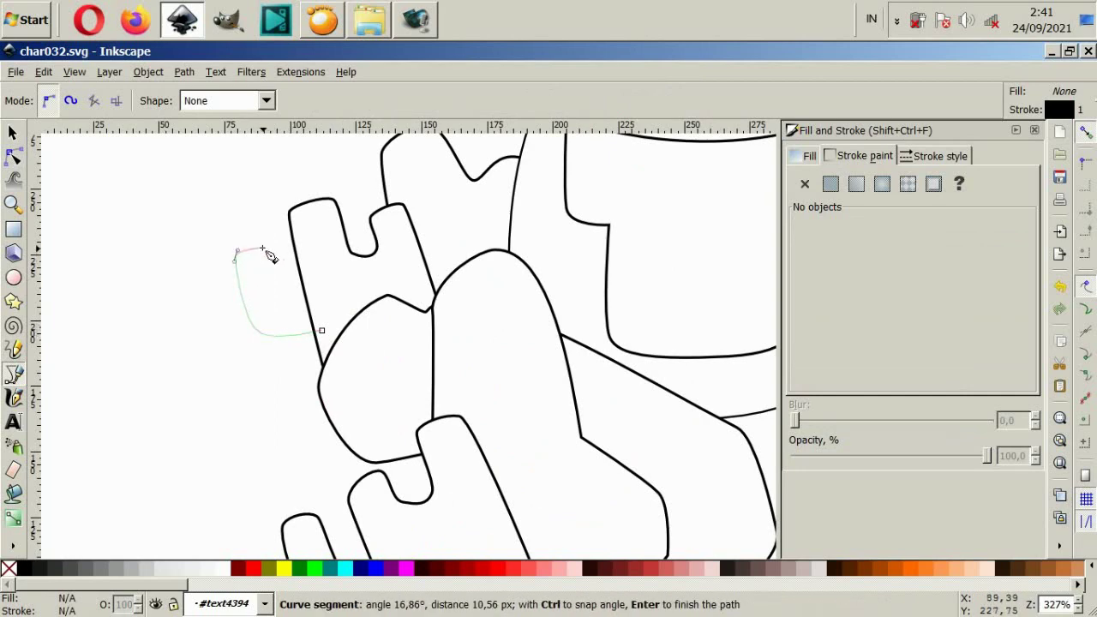
pyautogui.moveTo(269, 248); pyautogui.dragTo(288, 262)
pyautogui.moveTo(312, 319); pyautogui.dragTo(328, 307)
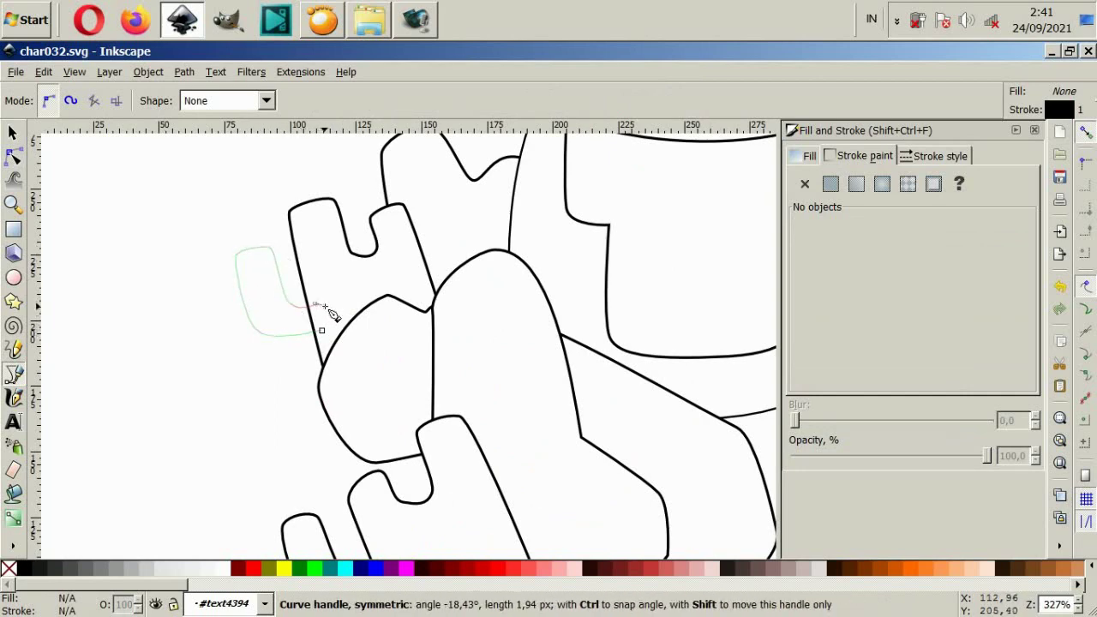
pyautogui.click(323, 332)
# Clear the selection and start a new outline above the upper mitten with a curved left side.
pyautogui.press('s')
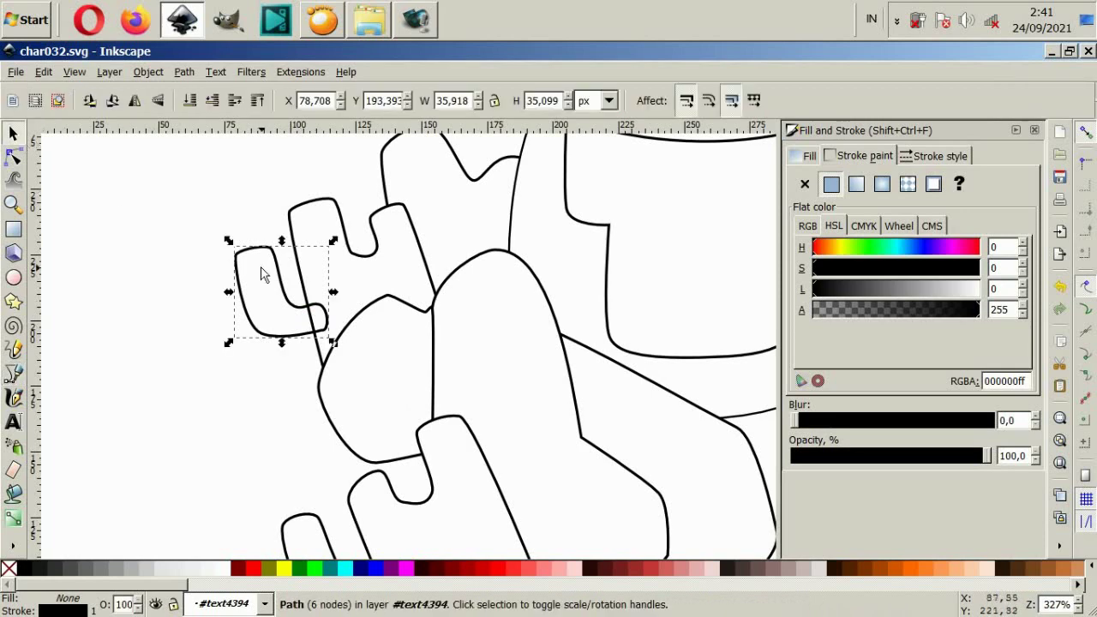
pyautogui.click(220, 458)
pyautogui.scroll(-2, 301, 301)
pyautogui.scroll(-2, 348, 407)
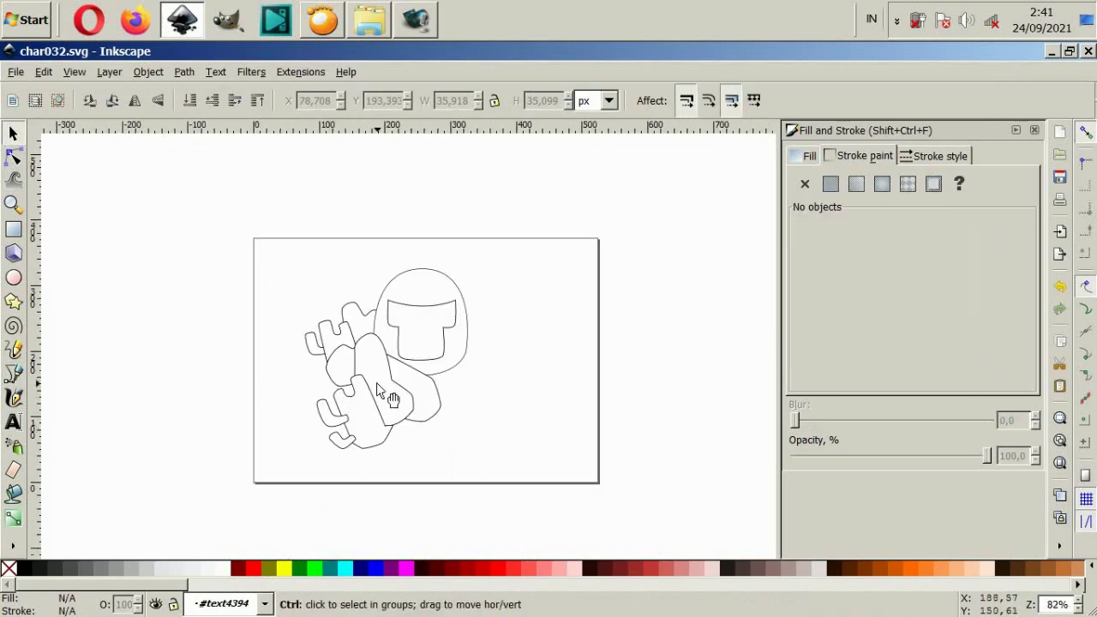
pyautogui.scroll(2, 376, 383)
pyautogui.scroll(-3, 366, 389)
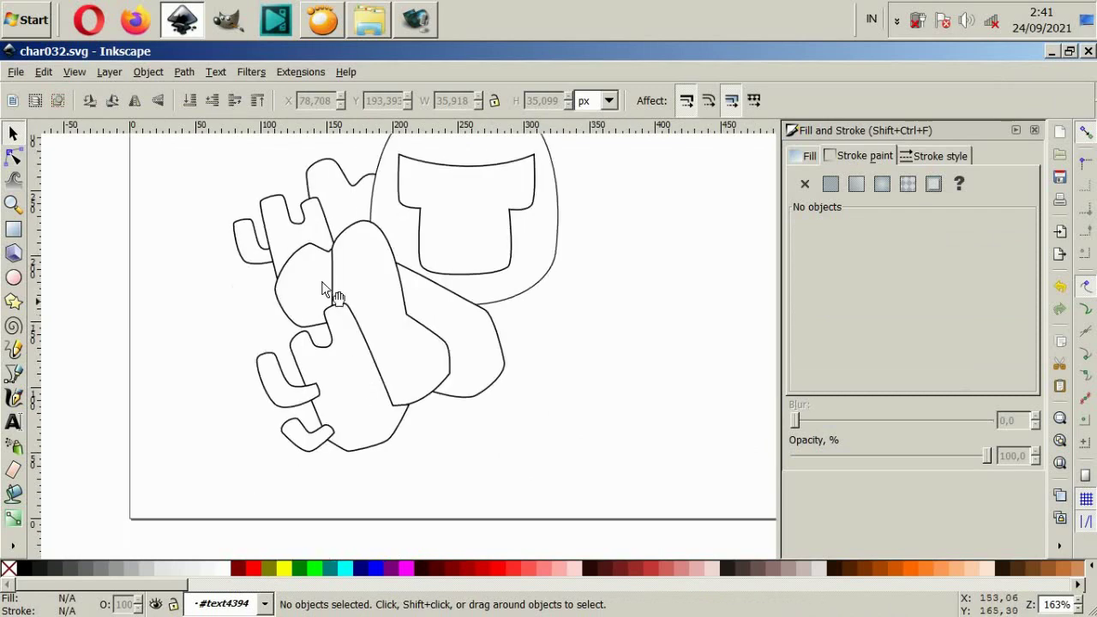
pyautogui.scroll(4, 326, 283)
pyautogui.click(13, 374)
pyautogui.scroll(2, 264, 339)
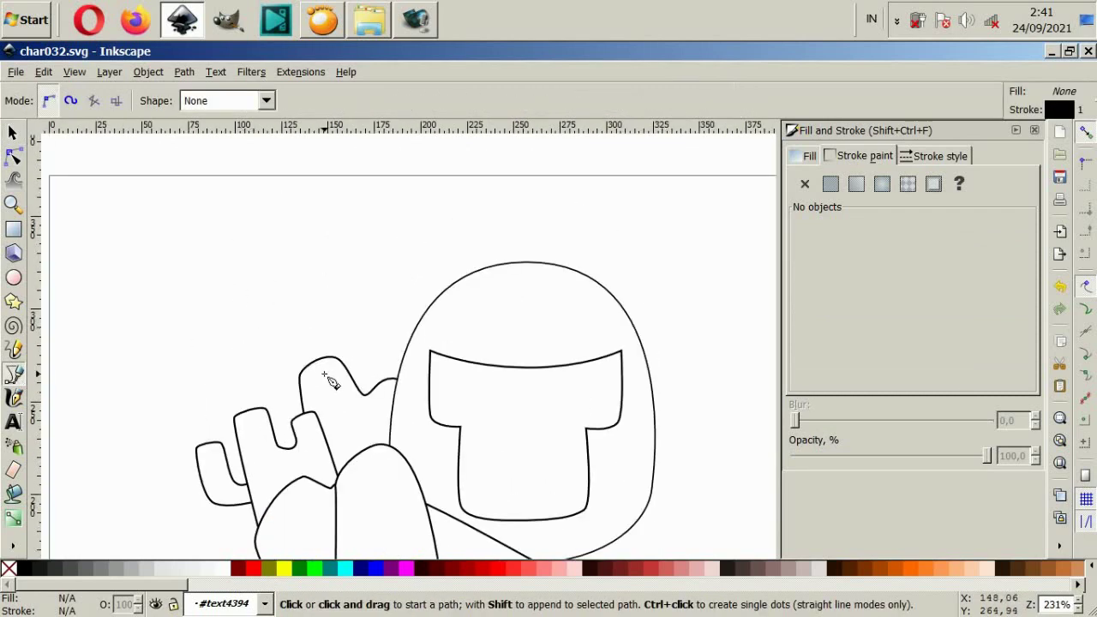
pyautogui.click(325, 379)
pyautogui.moveTo(321, 257)
pyautogui.mouseDown()
pyautogui.moveTo(323, 247)
pyautogui.moveTo(368, 254)
pyautogui.mouseUp()
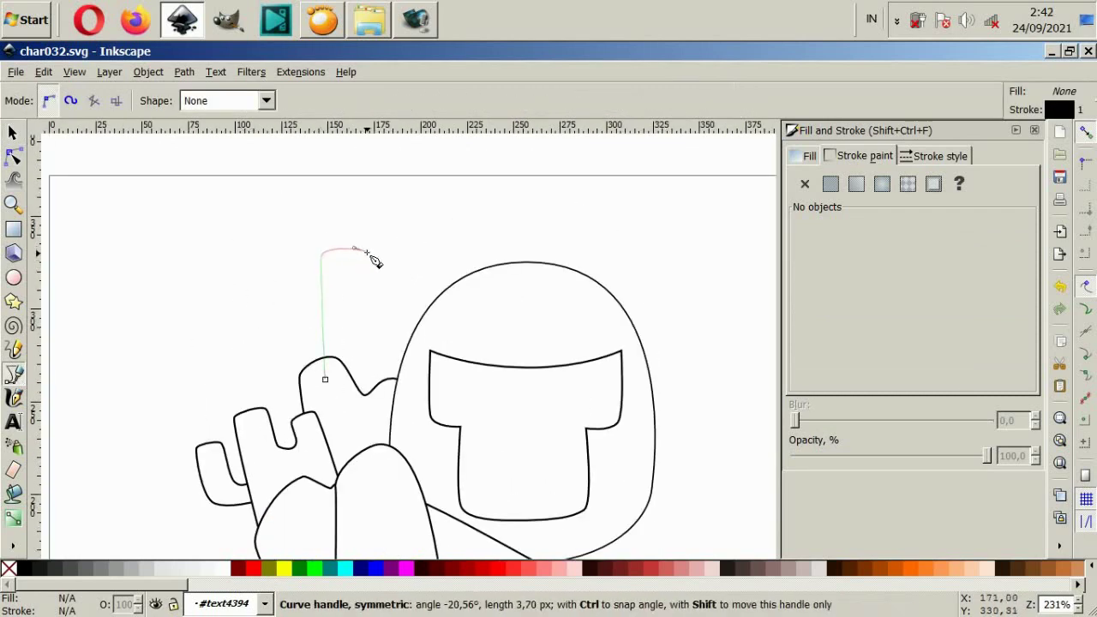
# Draw the notched top and right edge down to the helmet, closing the tall outline.
pyautogui.moveTo(364, 301); pyautogui.dragTo(371, 310)
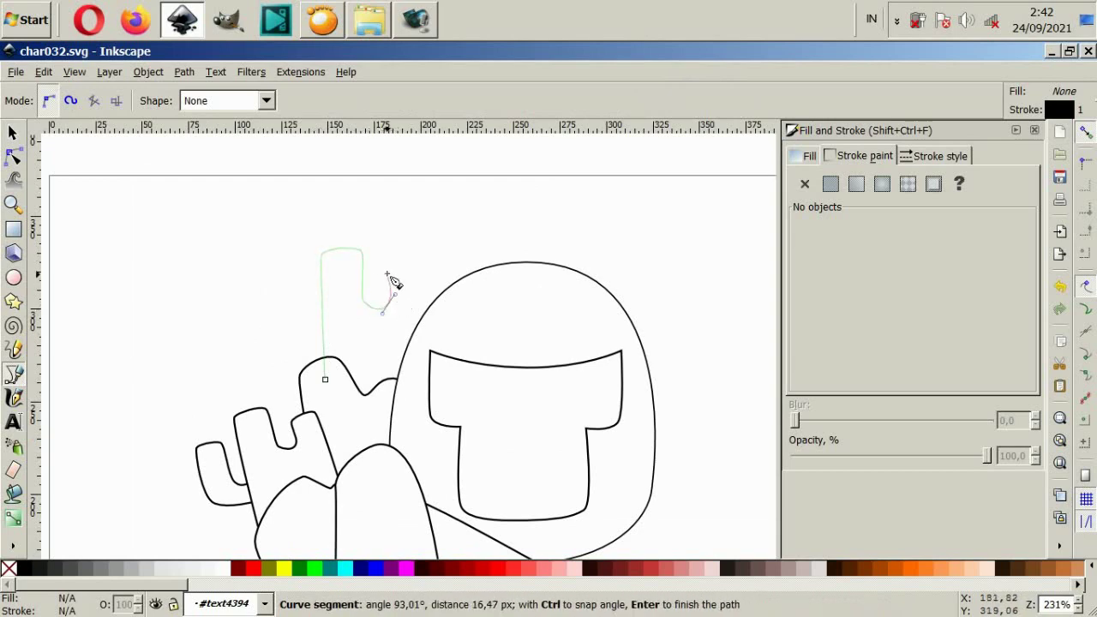
pyautogui.moveTo(390, 272); pyautogui.dragTo(439, 285)
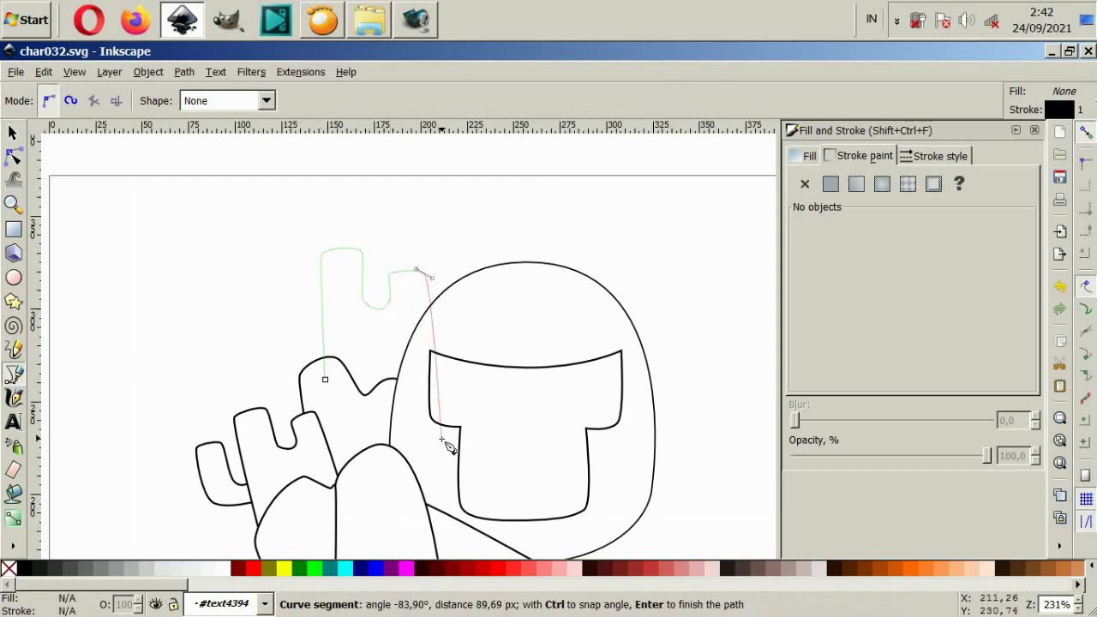
pyautogui.click(432, 470)
pyautogui.moveTo(325, 379); pyautogui.dragTo(323, 354)
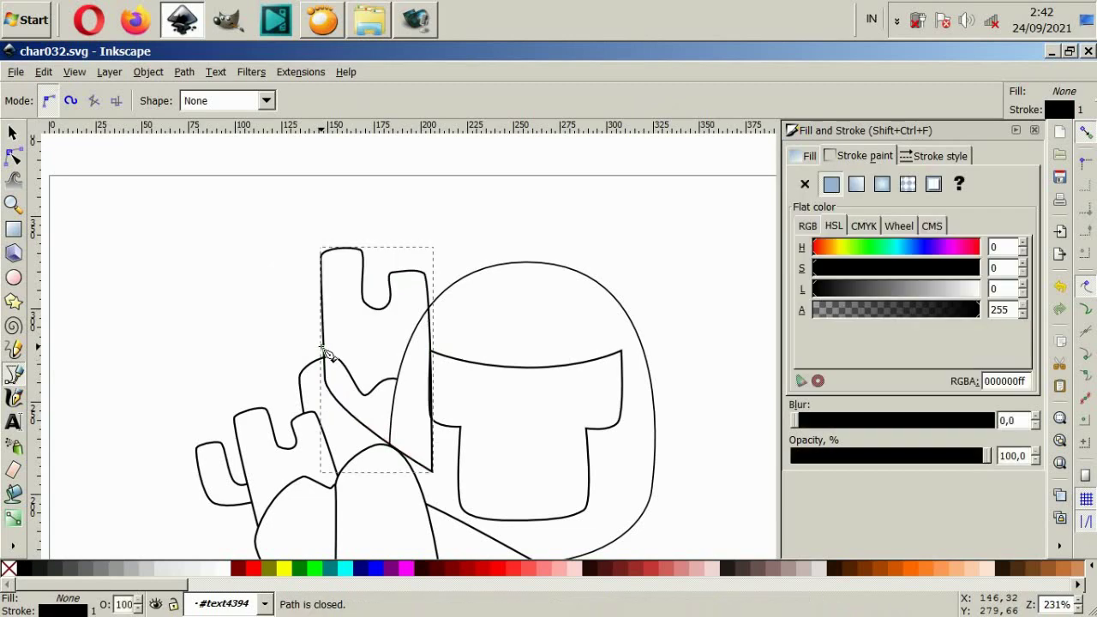
# Fill the new tall shape white and send it behind everything with End.
pyautogui.click(12, 133)
pyautogui.click(225, 568)
pyautogui.press('Escape')
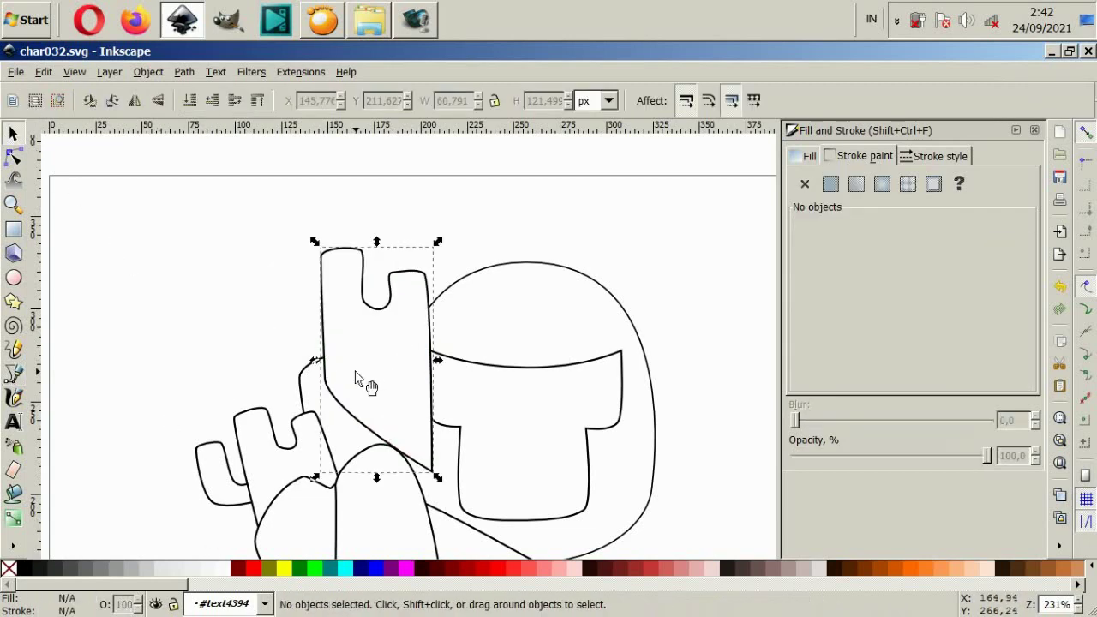
pyautogui.click(366, 375)
pyautogui.press('End')
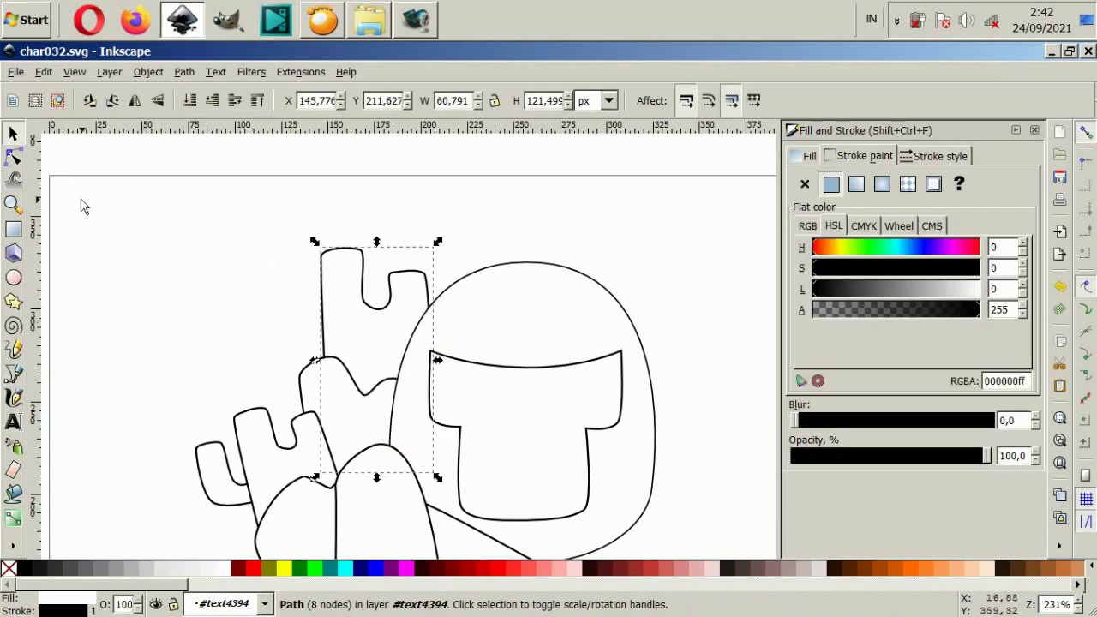
# Nudge the notch nodes at the top of the tall shape so the curve sits evenly.
pyautogui.press('n')
pyautogui.click(377, 306)
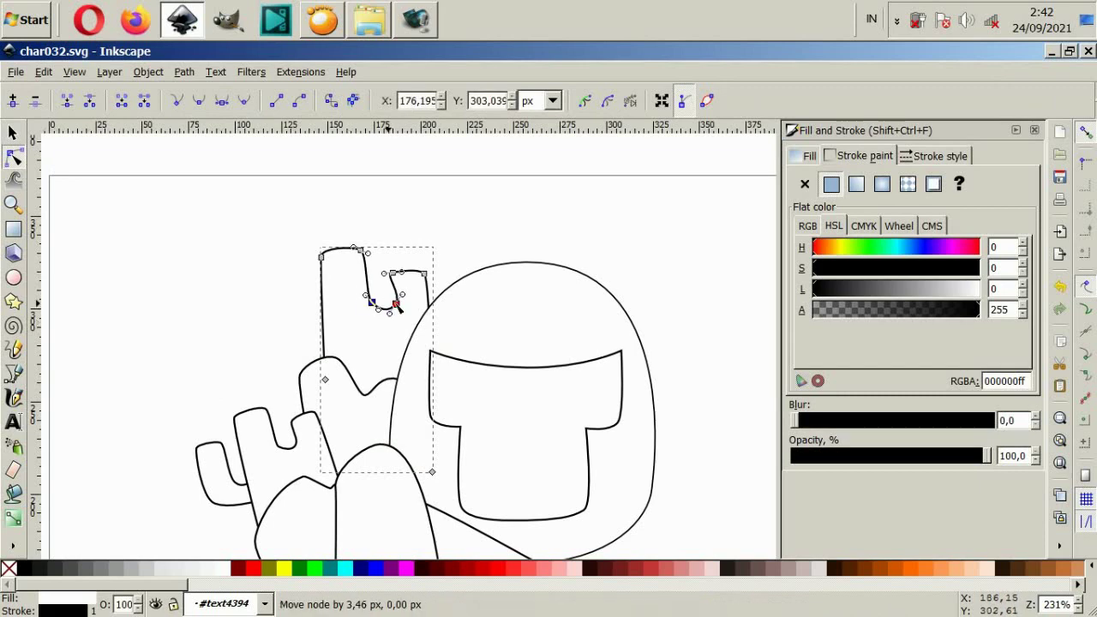
pyautogui.moveTo(392, 275); pyautogui.dragTo(397, 280)
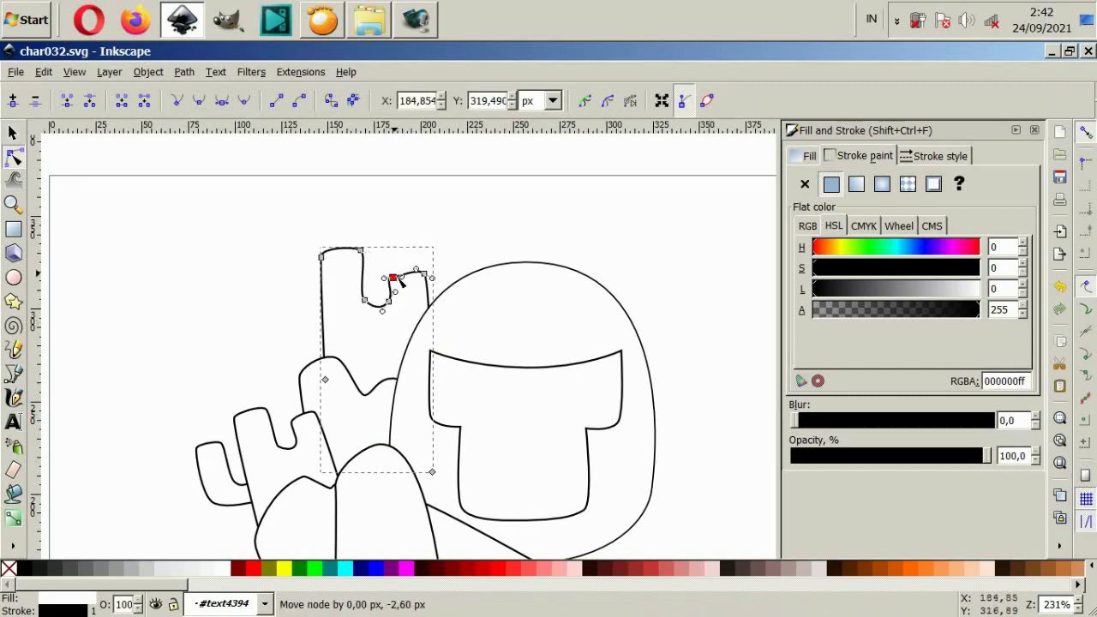
pyautogui.press('Escape')
pyautogui.scroll(-4, 433, 380)
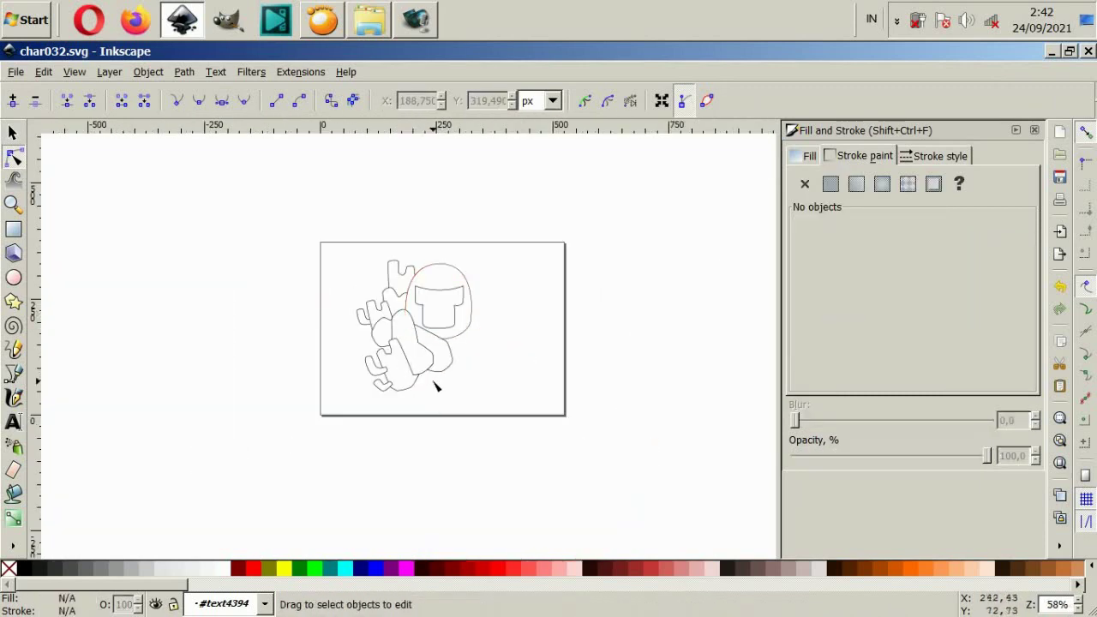
pyautogui.scroll(2, 434, 380)
pyautogui.scroll(2, 434, 379)
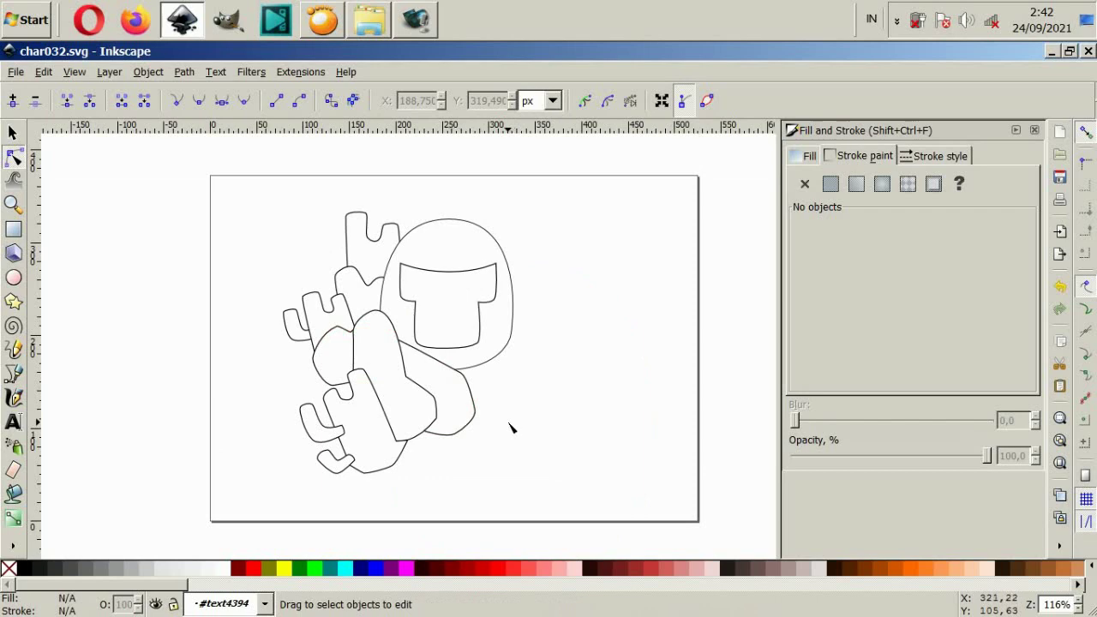
pyautogui.scroll(1, 359, 311)
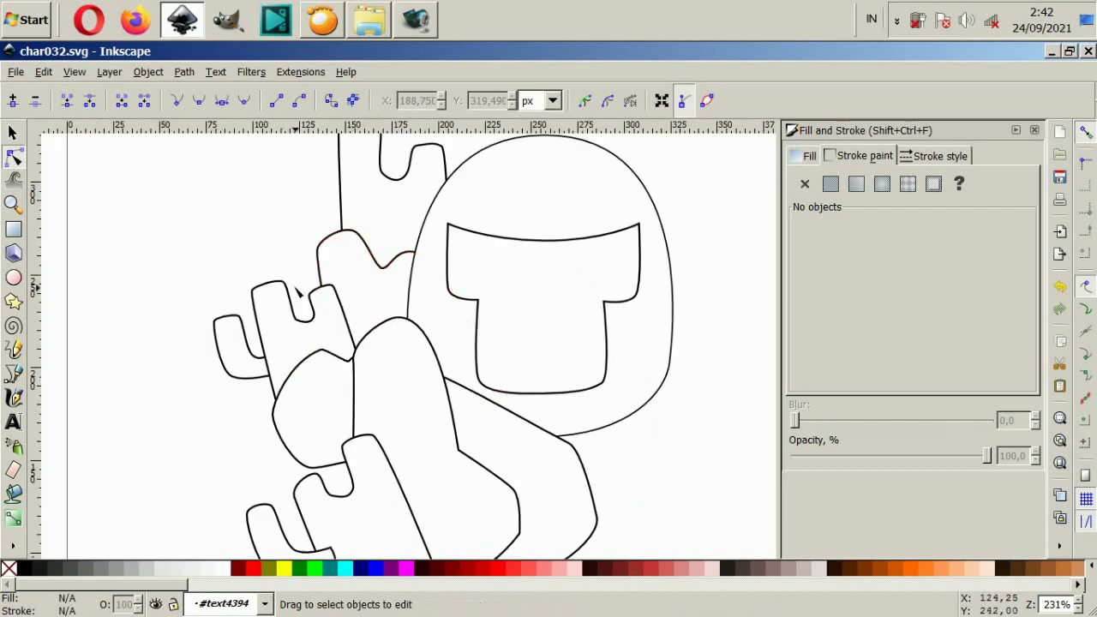
pyautogui.scroll(1, 359, 311)
# Draw a closed curved band across the lower end of the right forearm as a cuff.
pyautogui.click(14, 374)
pyautogui.scroll(1, 489, 435)
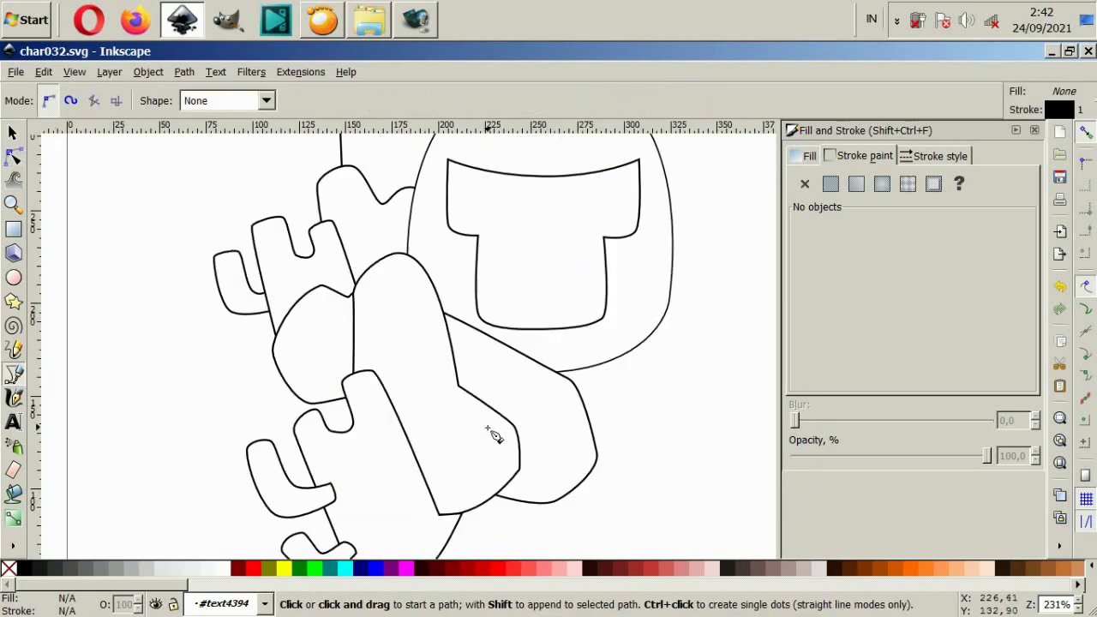
pyautogui.scroll(1, 465, 380)
pyautogui.click(360, 386)
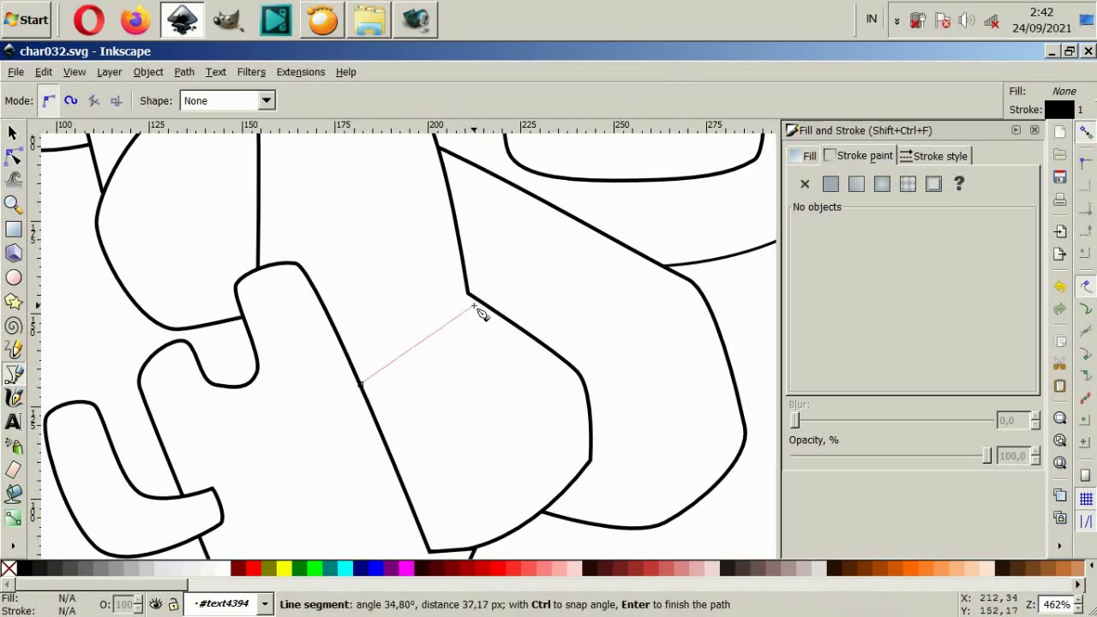
pyautogui.moveTo(482, 259); pyautogui.dragTo(502, 264)
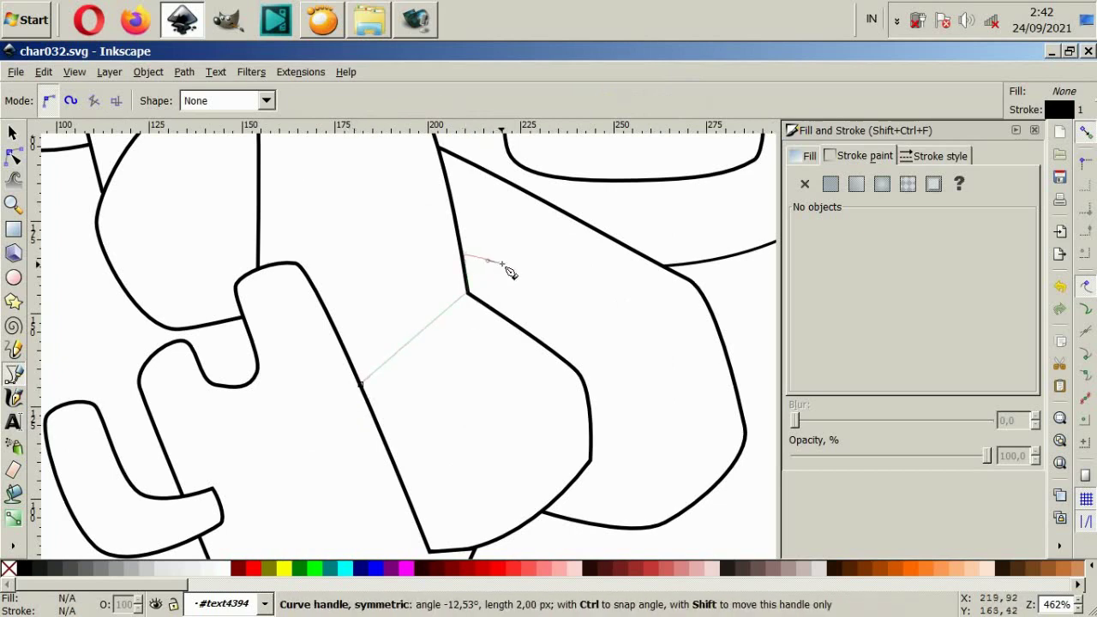
pyautogui.moveTo(521, 302); pyautogui.dragTo(523, 312)
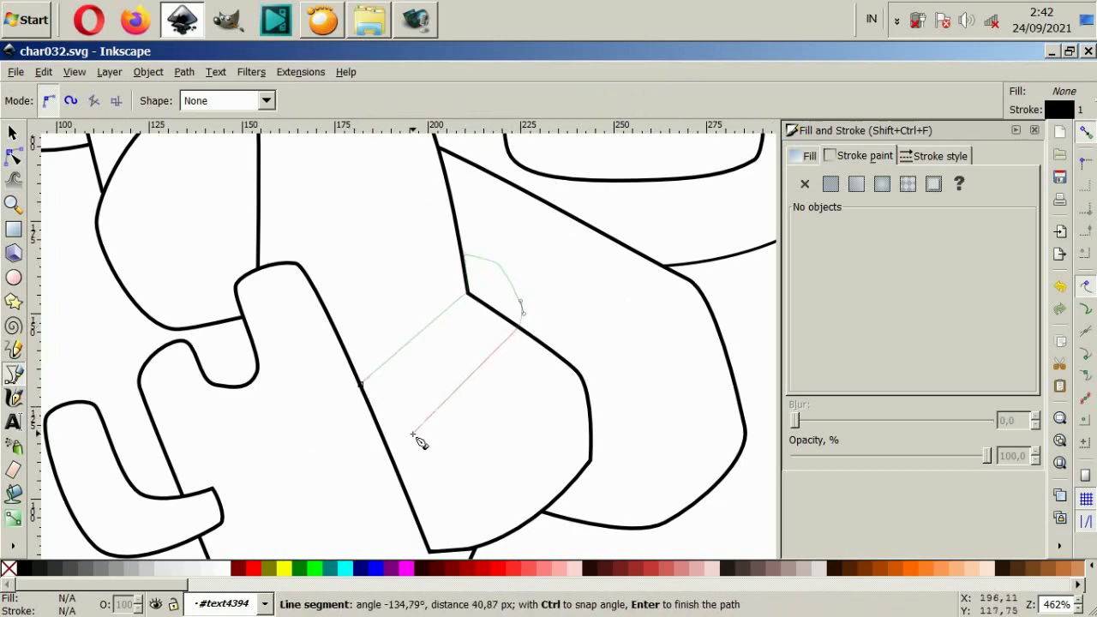
pyautogui.click(361, 386)
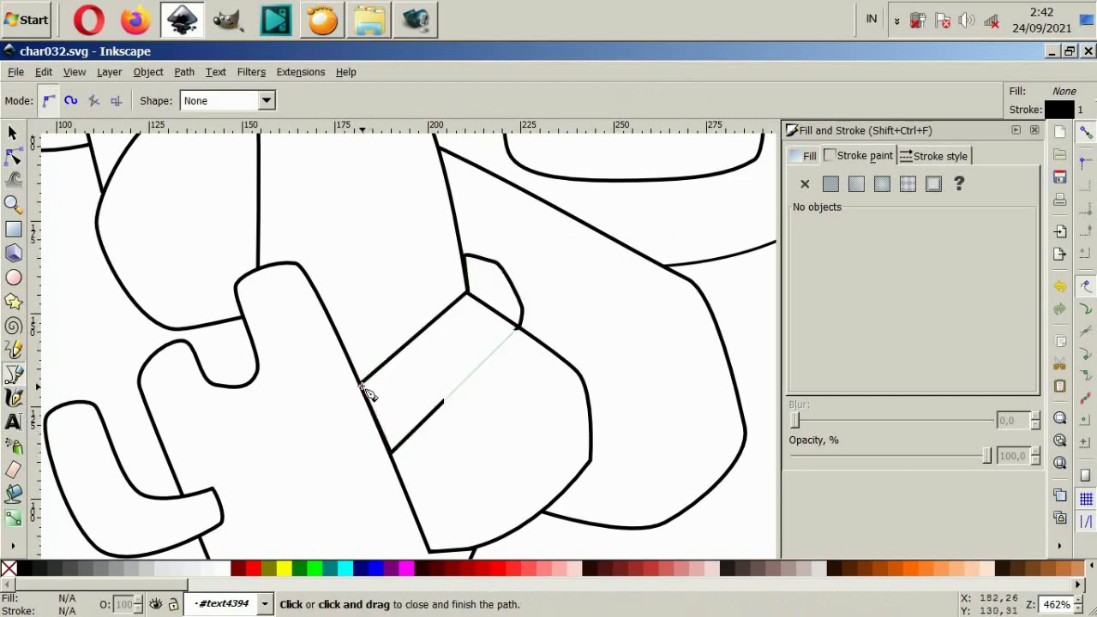
pyautogui.keyDown('ctrl'); pyautogui.scroll(-2, 361, 386); pyautogui.keyUp('ctrl')
pyautogui.scroll(2, 460, 453)
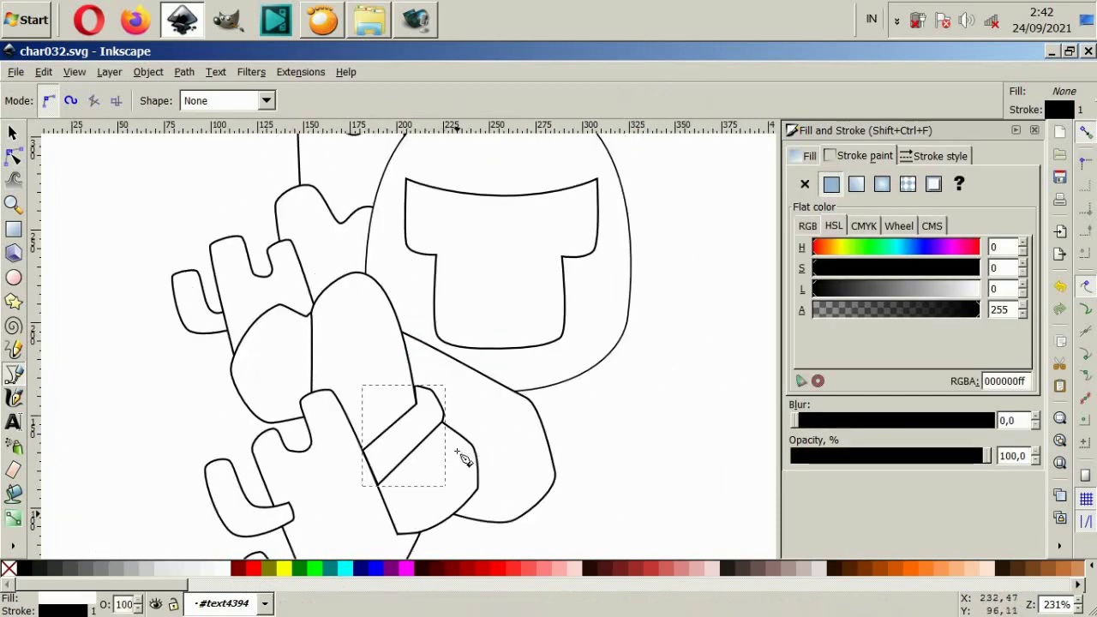
pyautogui.scroll(-2, 472, 404)
pyautogui.keyDown('ctrl'); pyautogui.scroll(2, 503, 369); pyautogui.keyUp('ctrl')
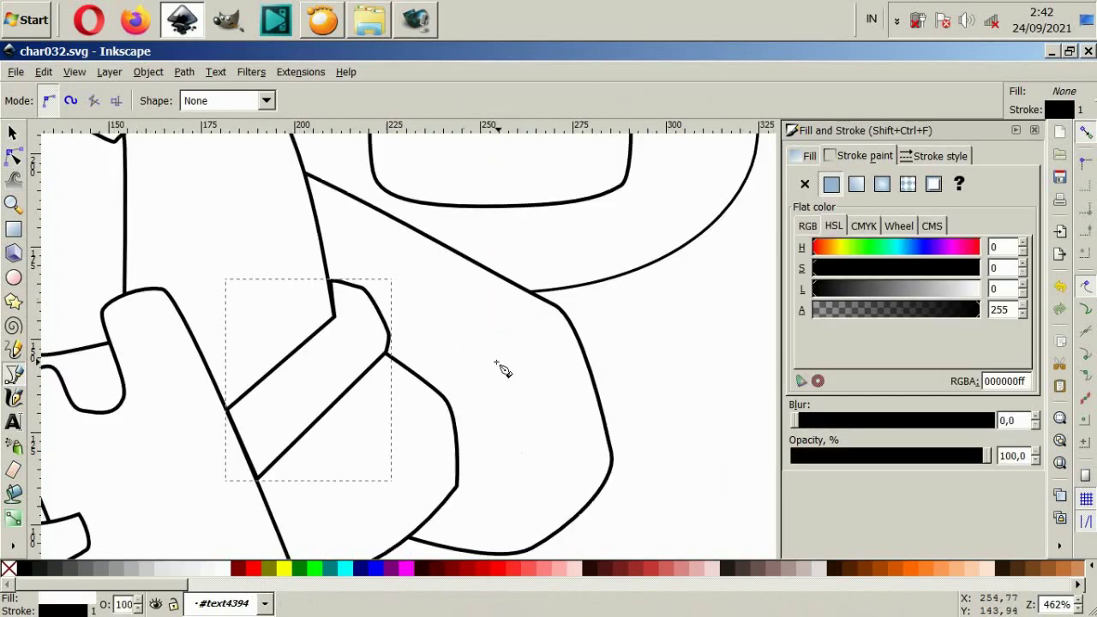
# Draw a narrow closed 49.547 × 91.547 px outline between the cuff and the large rounded shape.
pyautogui.click(437, 390)
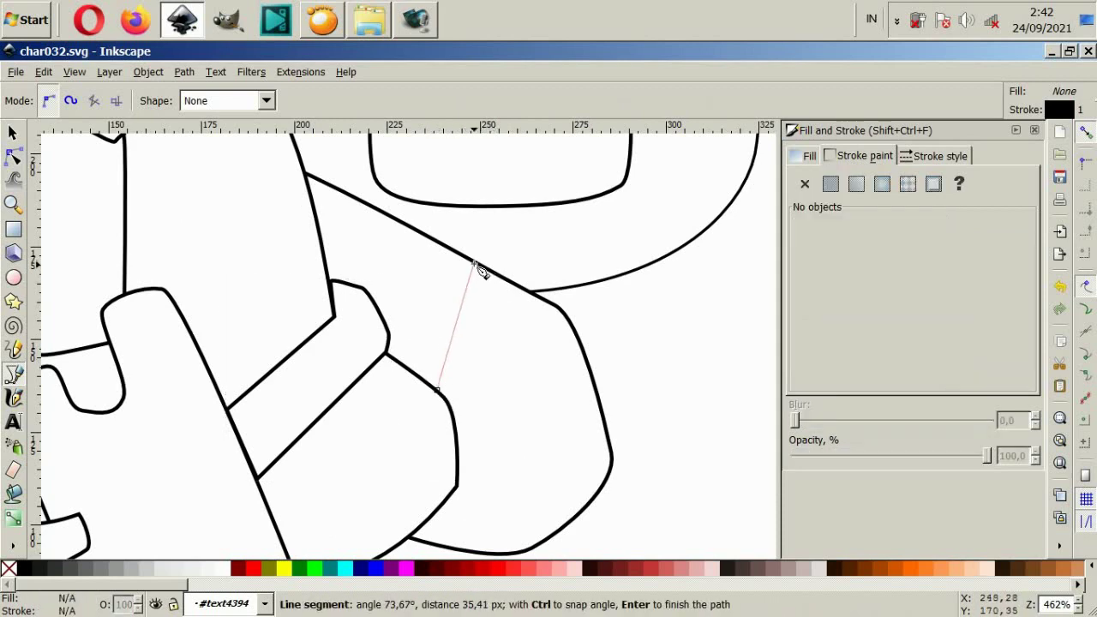
pyautogui.click(472, 259)
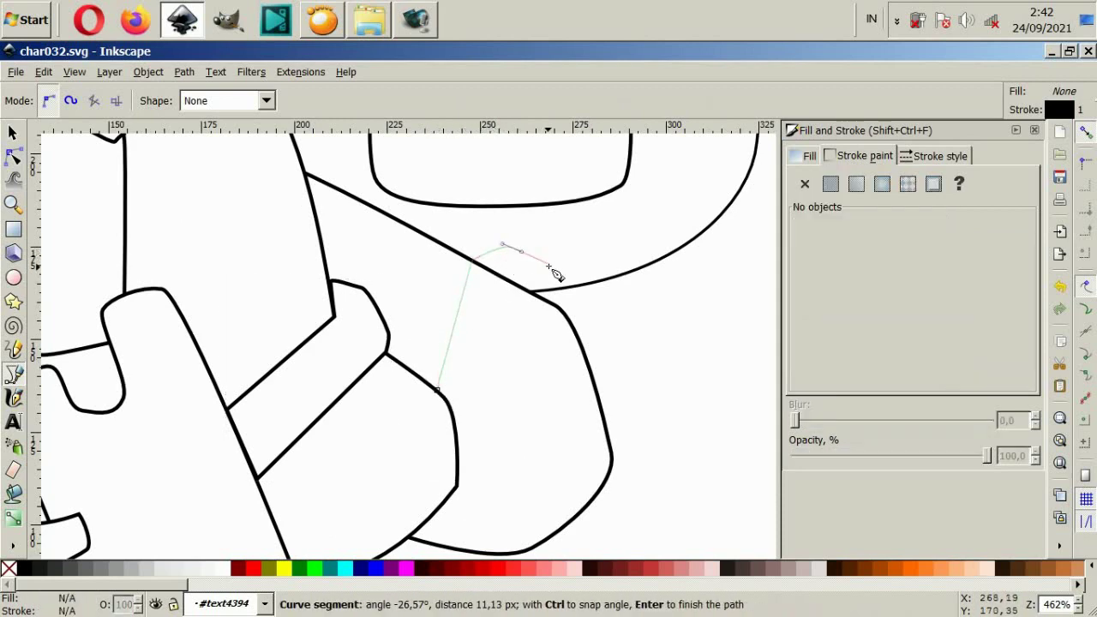
pyautogui.moveTo(558, 274); pyautogui.dragTo(556, 270)
pyautogui.scroll(-4, 540, 343)
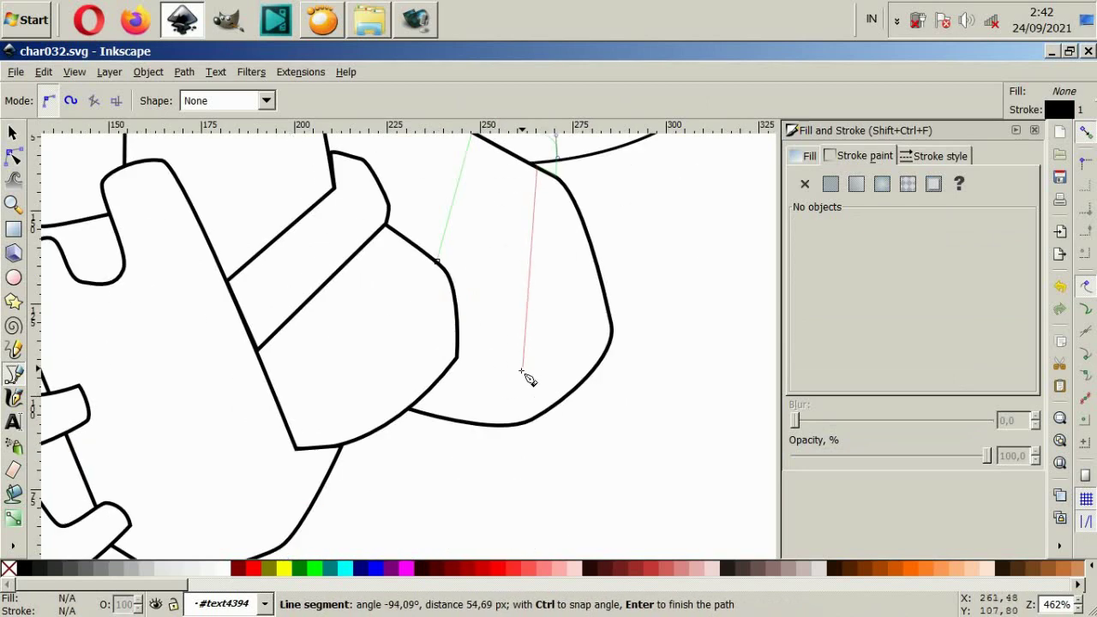
pyautogui.click(494, 426)
pyautogui.moveTo(466, 450); pyautogui.dragTo(450, 457)
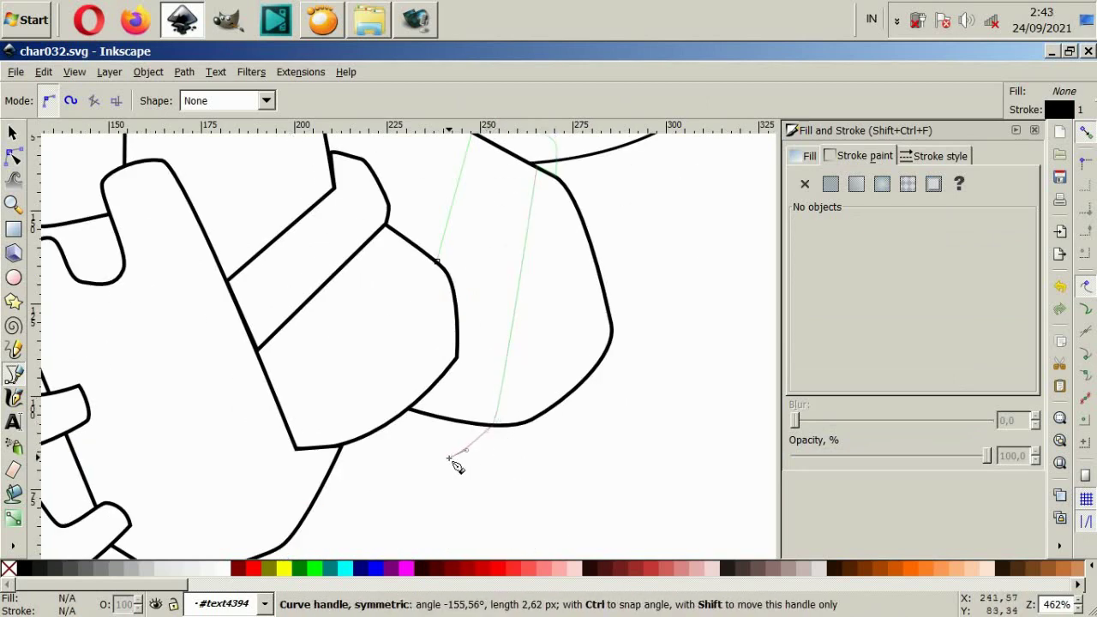
pyautogui.click(378, 434)
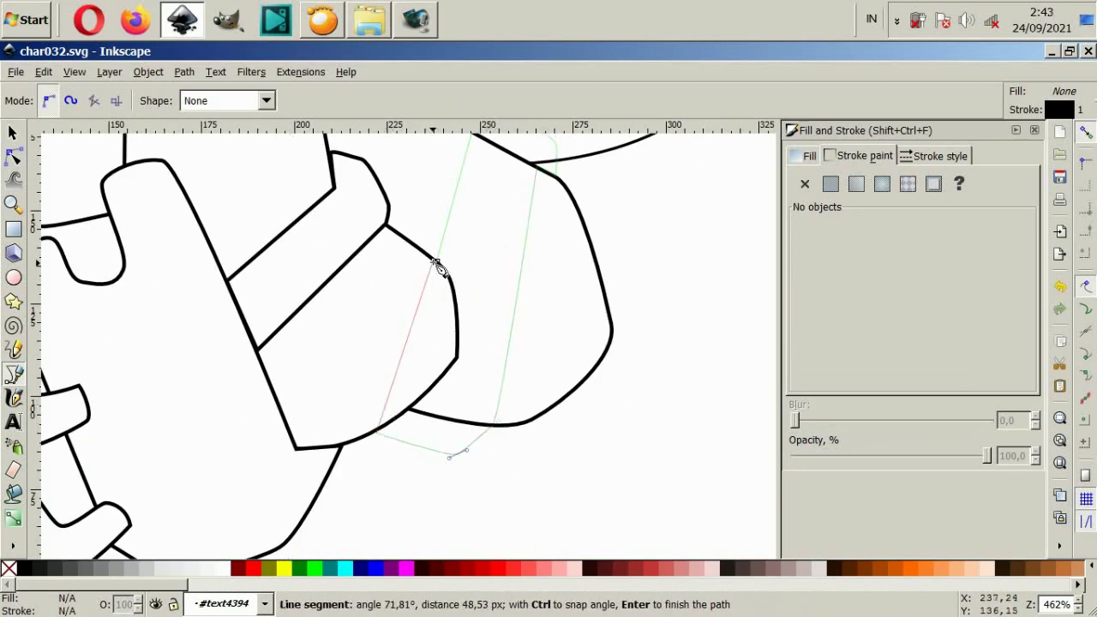
pyautogui.click(437, 266)
pyautogui.scroll(-2, 483, 392)
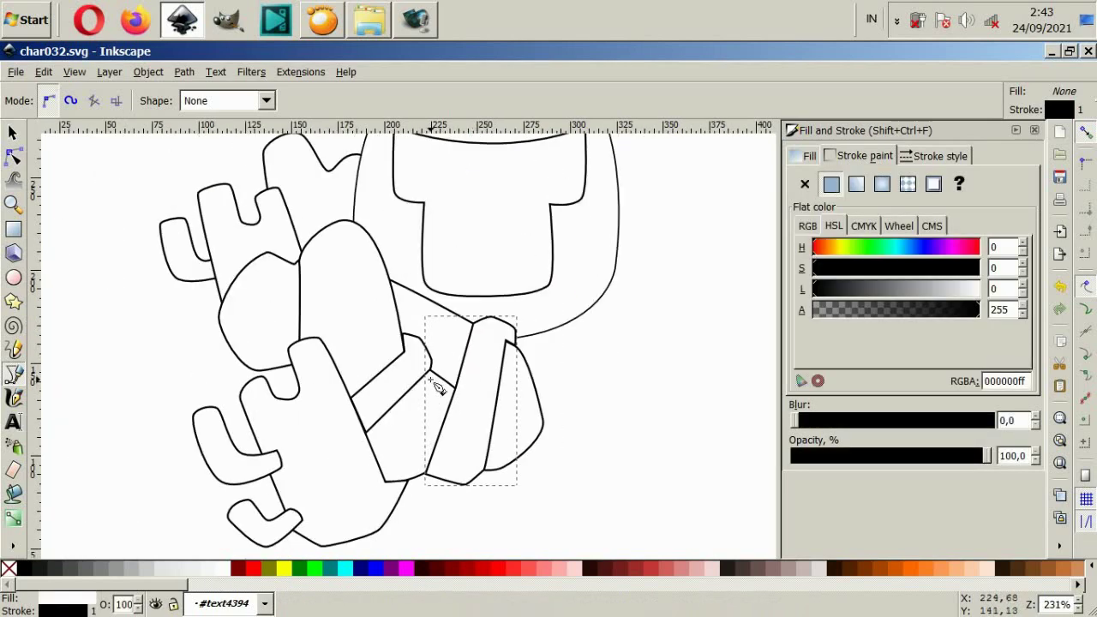
pyautogui.click(13, 133)
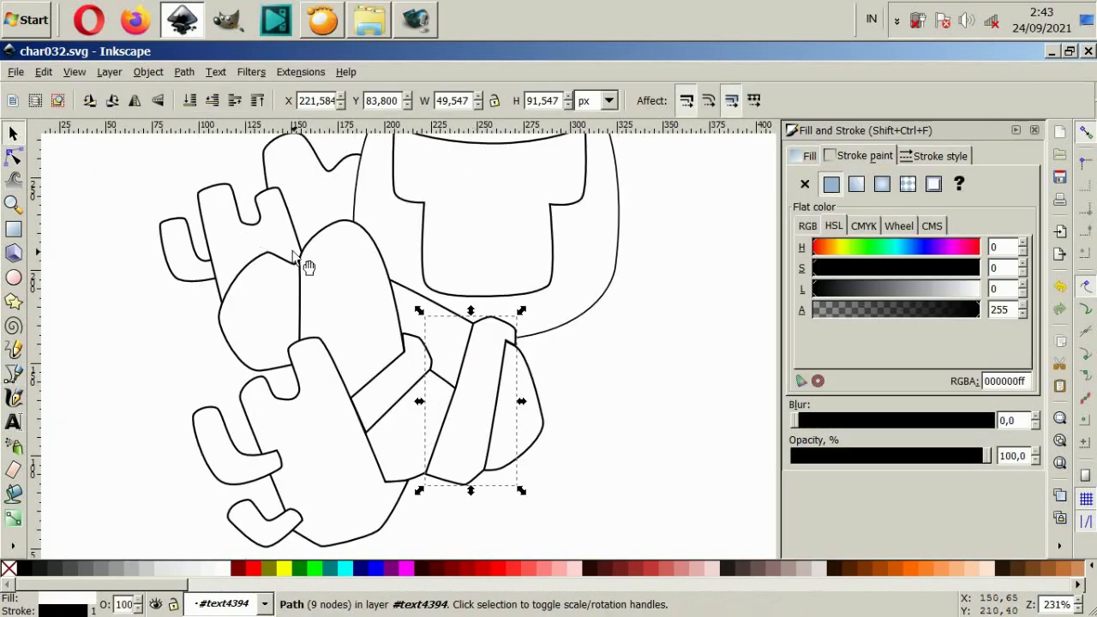
pyautogui.click(591, 416)
# Draw a closed diagonal 62.978 × 71.176 px band from the upper left arm to the helmet.
pyautogui.scroll(2, 309, 334)
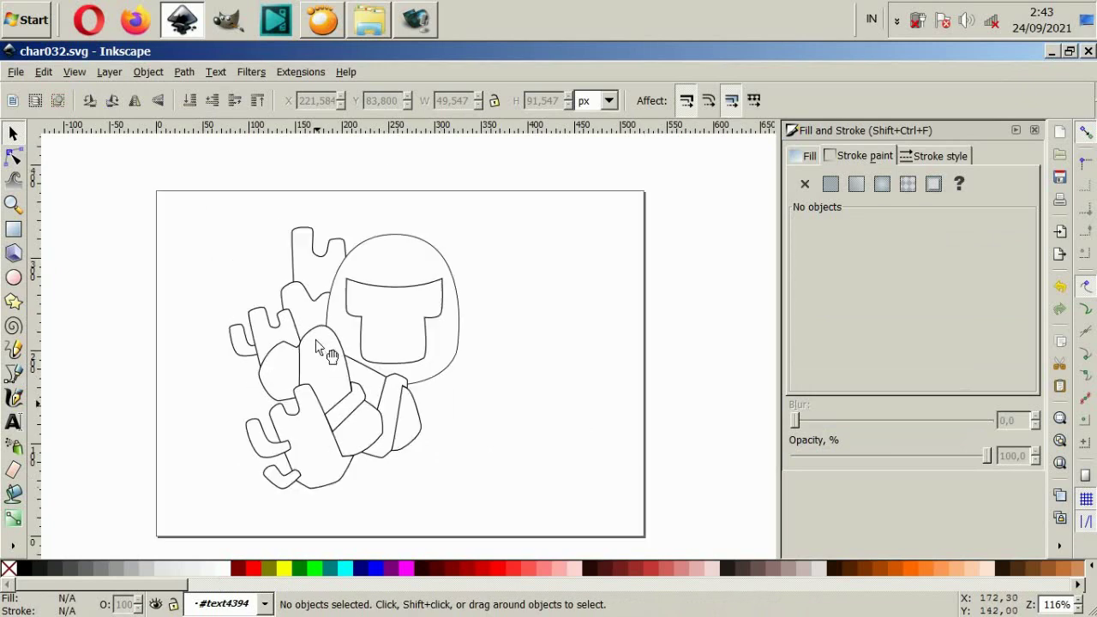
pyautogui.keyDown('ctrl'); pyautogui.scroll(4, 318, 279); pyautogui.keyUp('ctrl')
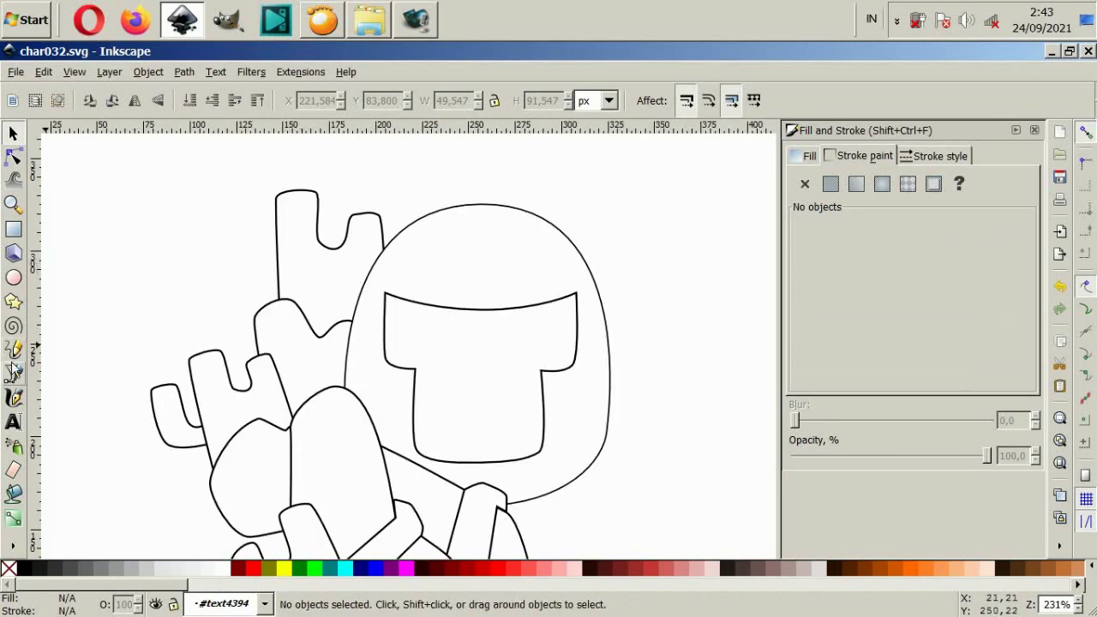
pyautogui.press('b')
pyautogui.click(407, 469)
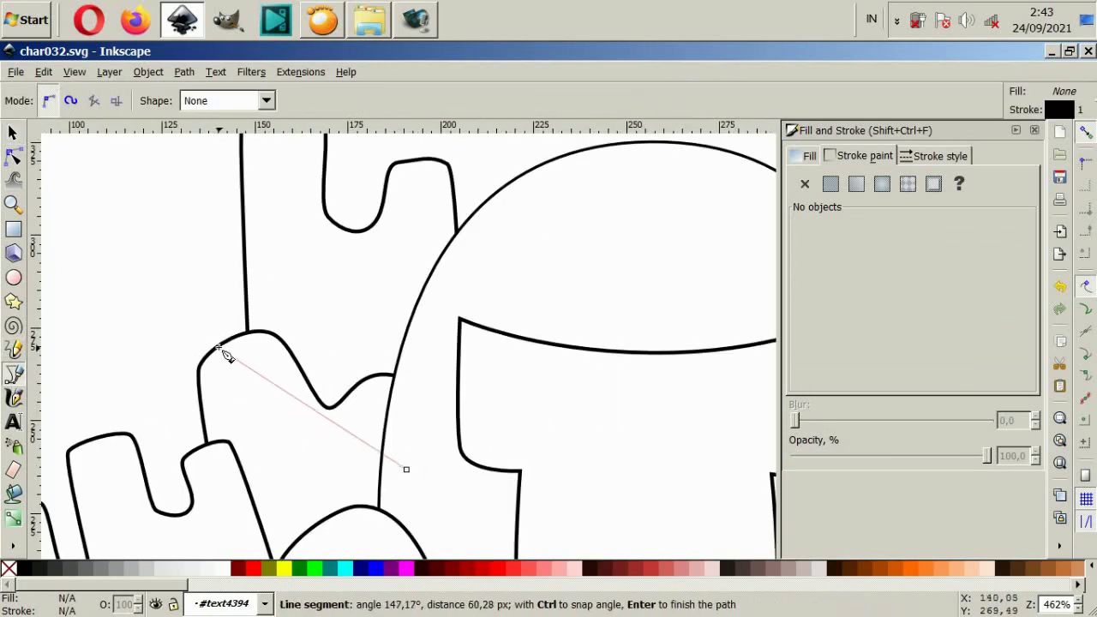
pyautogui.click(223, 346)
pyautogui.moveTo(199, 305); pyautogui.dragTo(196, 293)
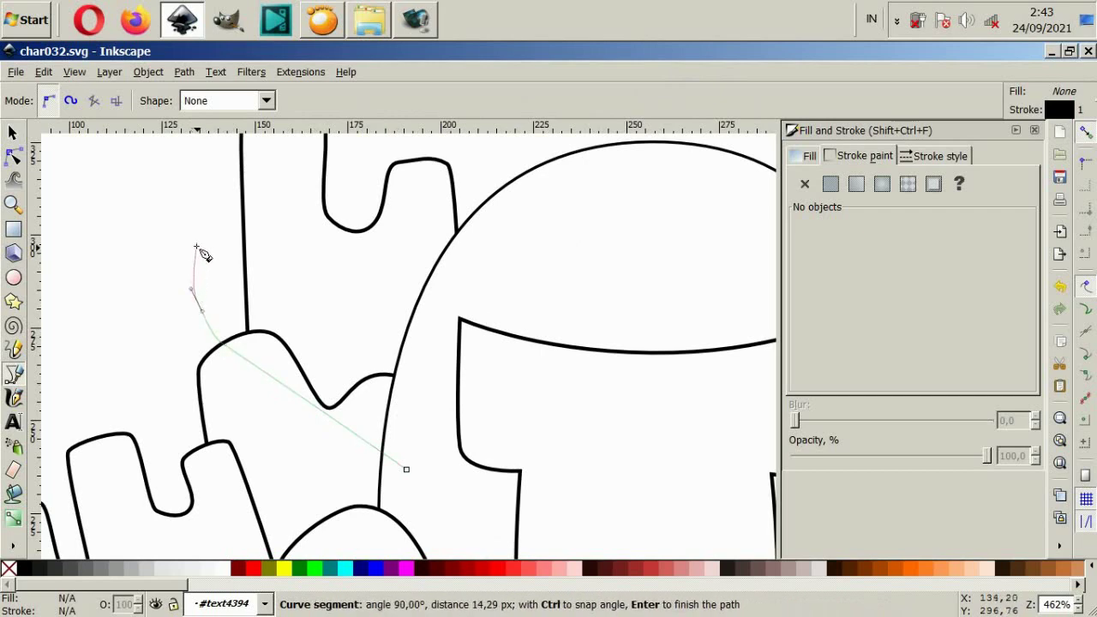
pyautogui.click(196, 250)
pyautogui.click(244, 217)
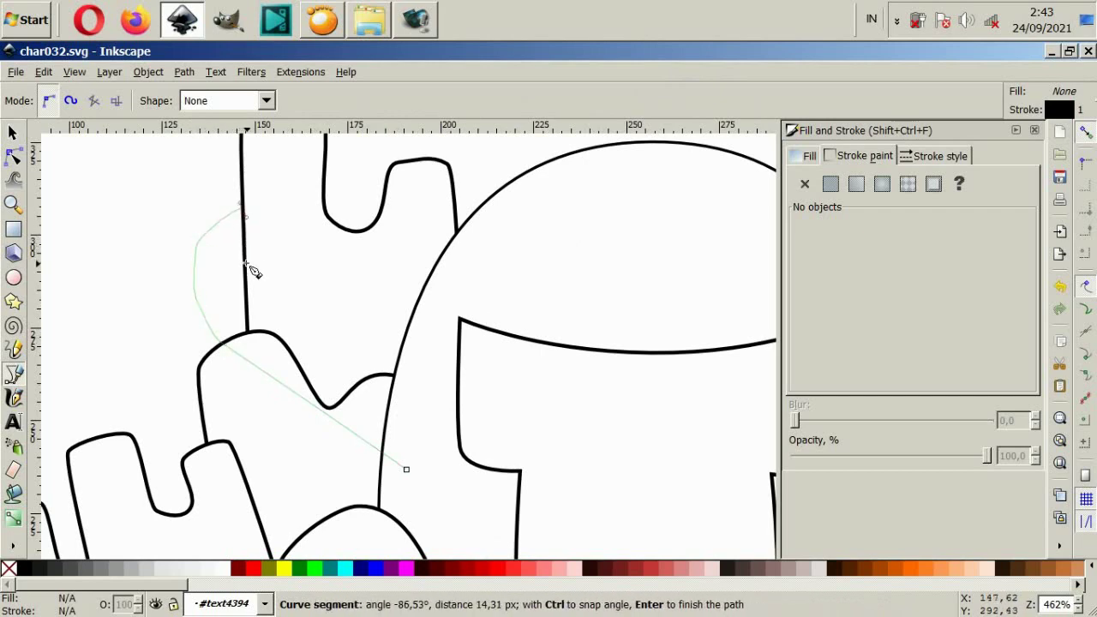
pyautogui.click(250, 268)
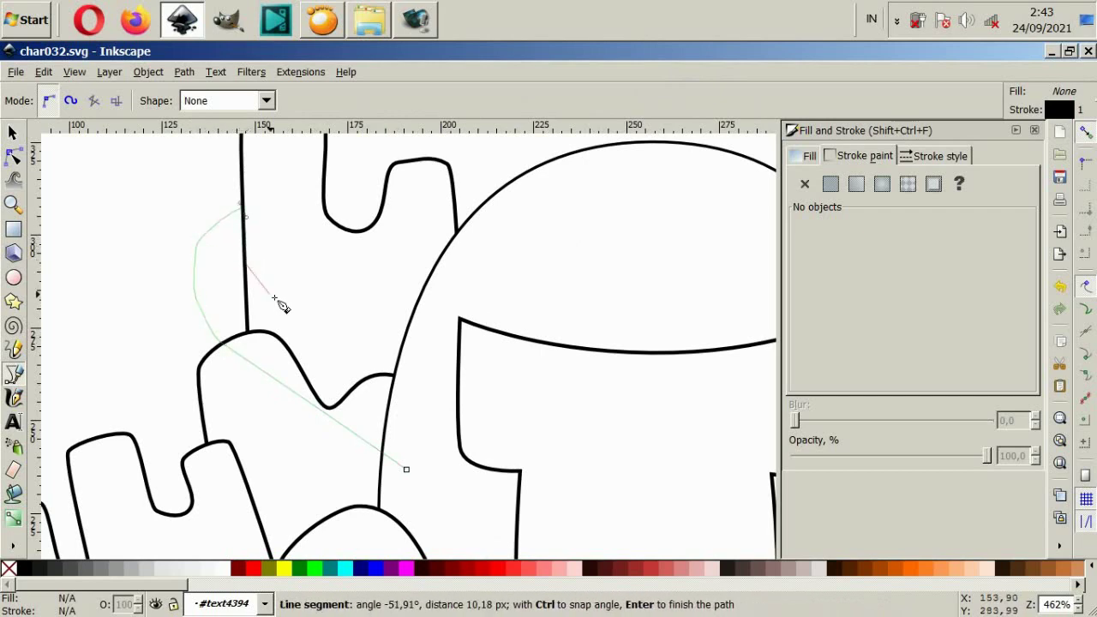
pyautogui.click(423, 379)
pyautogui.moveTo(407, 469); pyautogui.dragTo(392, 473)
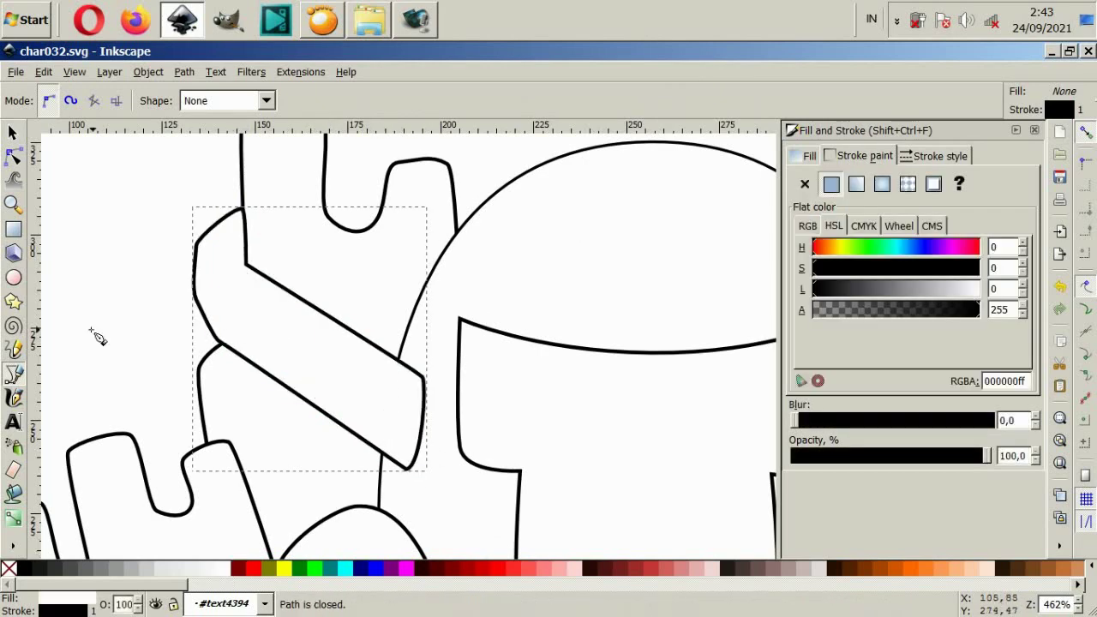
pyautogui.click(13, 134)
pyautogui.click(153, 328)
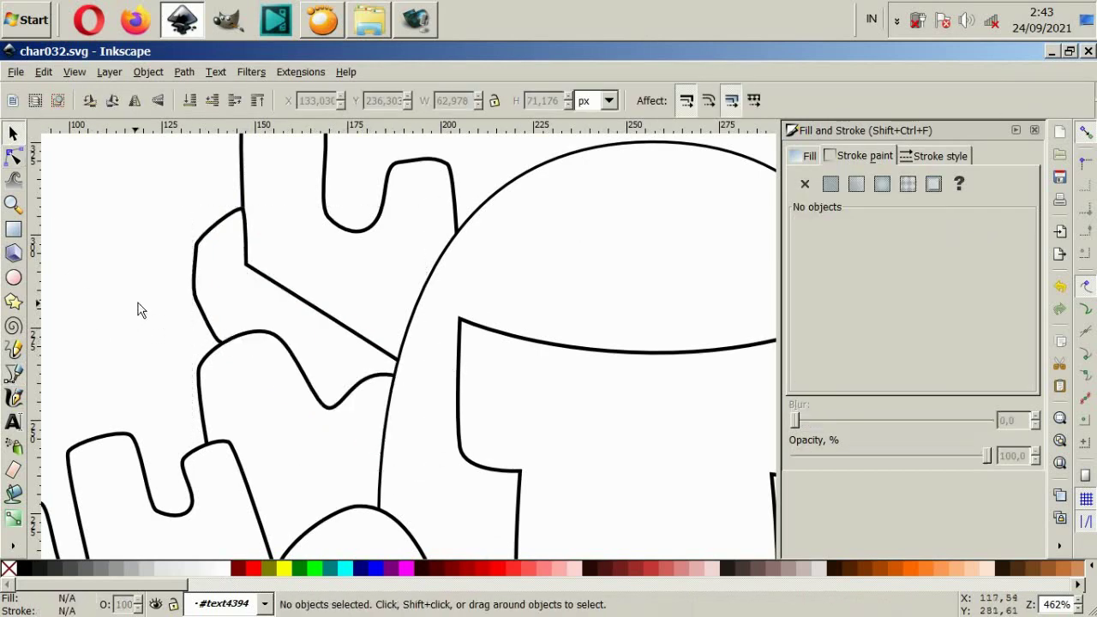
# Zoom in on the lower arm and begin the hand path, discarding two misplaced starts.
pyautogui.scroll(-2, 359, 227)
pyautogui.scroll(-2, 454, 181)
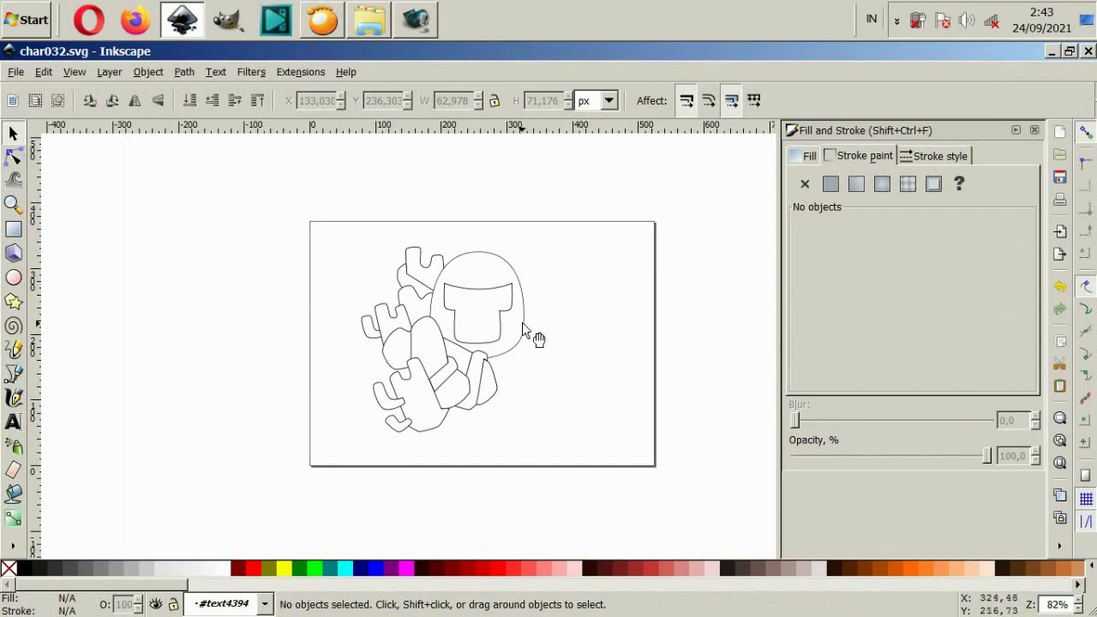
pyautogui.scroll(2, 459, 358)
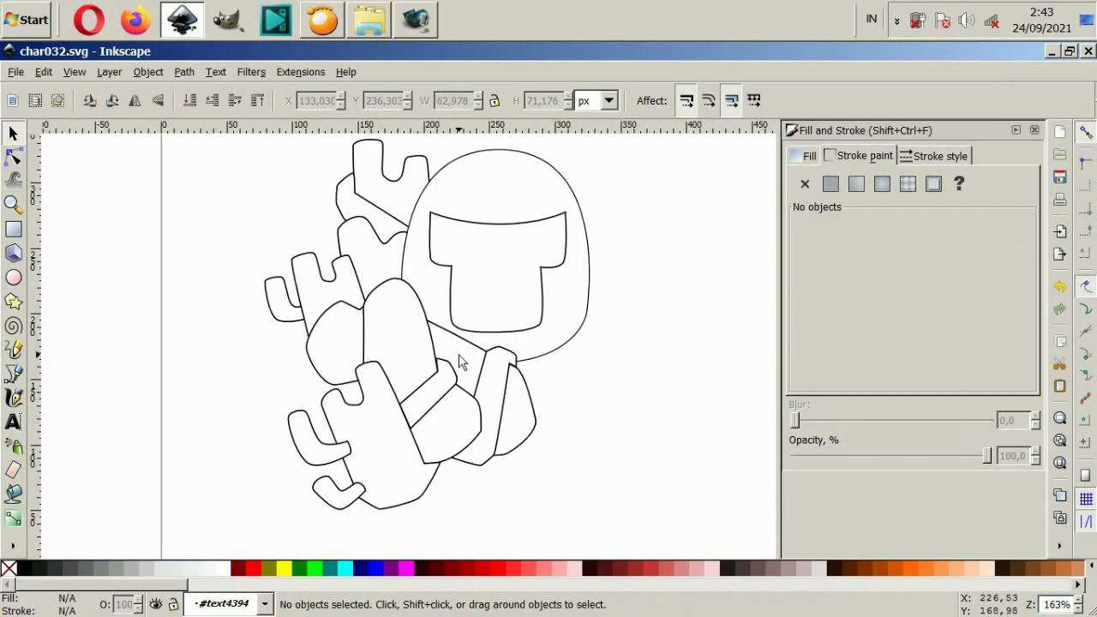
pyautogui.scroll(2, 384, 359)
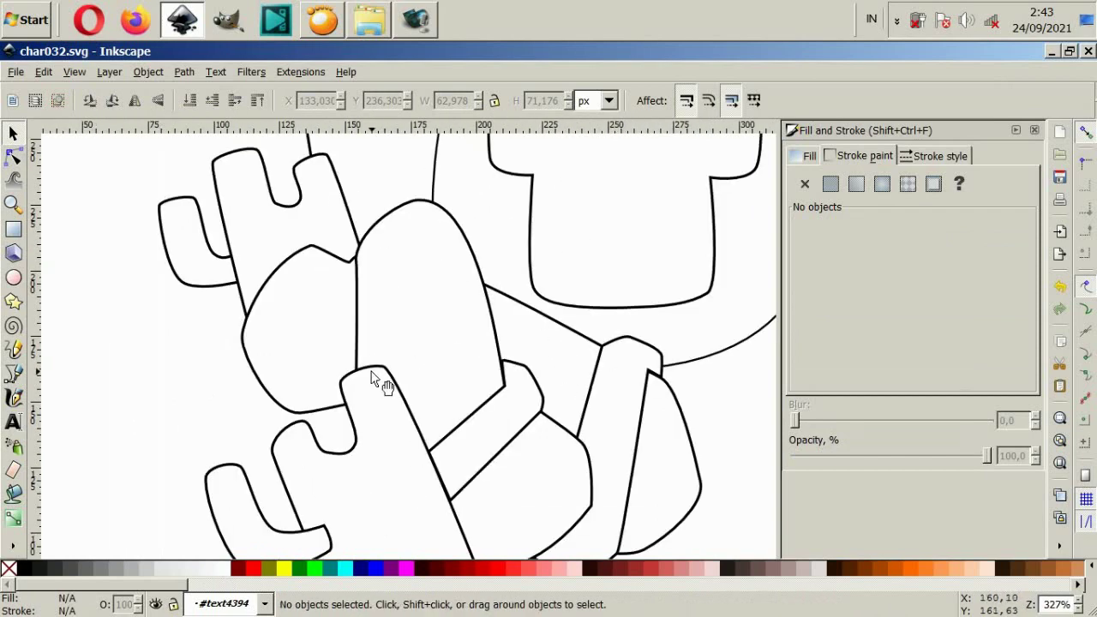
pyautogui.click(12, 373)
pyautogui.scroll(-3, 466, 491)
pyautogui.scroll(-1, 470, 490)
pyautogui.scroll(2, 476, 463)
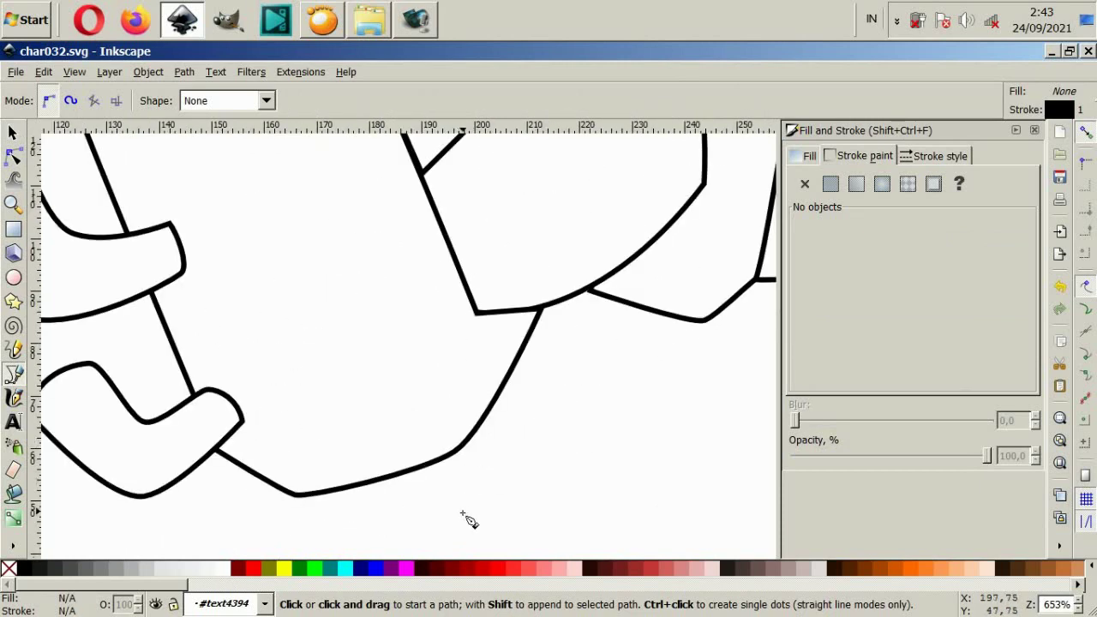
pyautogui.click(448, 536)
pyautogui.moveTo(371, 492)
pyautogui.mouseDown()
pyautogui.moveTo(346, 438)
pyautogui.moveTo(388, 419)
pyautogui.moveTo(339, 393)
pyautogui.moveTo(390, 384)
pyautogui.mouseUp()
pyautogui.press('Escape')
pyautogui.click(433, 538)
pyautogui.press('Escape')
pyautogui.click(413, 523)
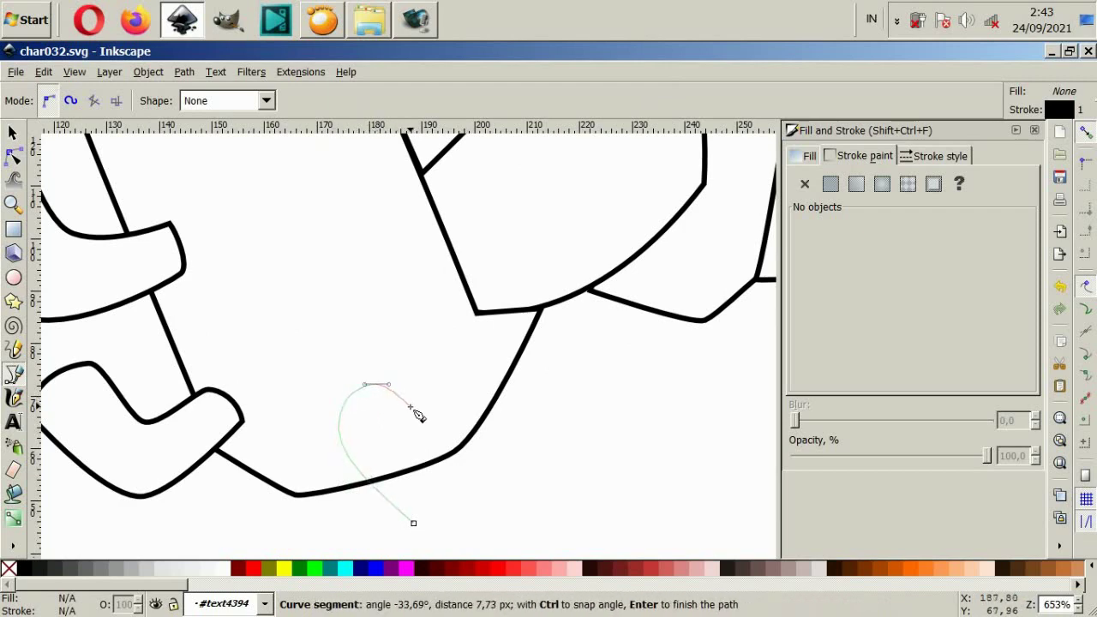
# Trace the mitten with a tall raised finger and side bump, close it and fill it white.
pyautogui.click(414, 401)
pyautogui.moveTo(357, 292)
pyautogui.mouseDown()
pyautogui.moveTo(361, 271)
pyautogui.moveTo(433, 305)
pyautogui.mouseUp()
pyautogui.scroll(1, 454, 270)
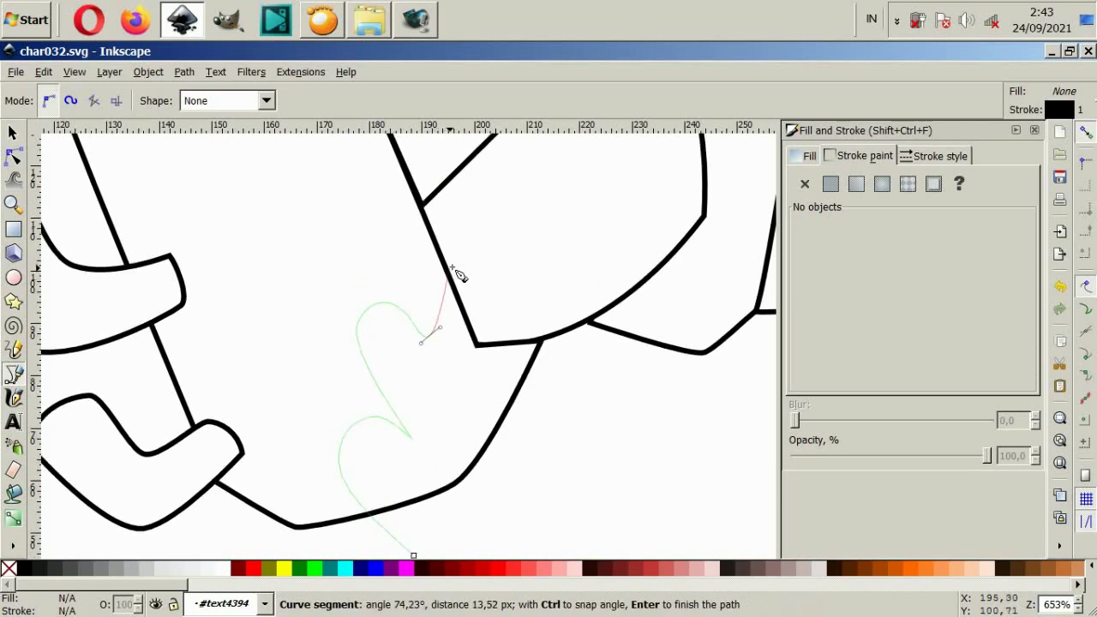
pyautogui.moveTo(421, 213)
pyautogui.mouseDown()
pyautogui.moveTo(427, 182)
pyautogui.moveTo(490, 202)
pyautogui.mouseUp()
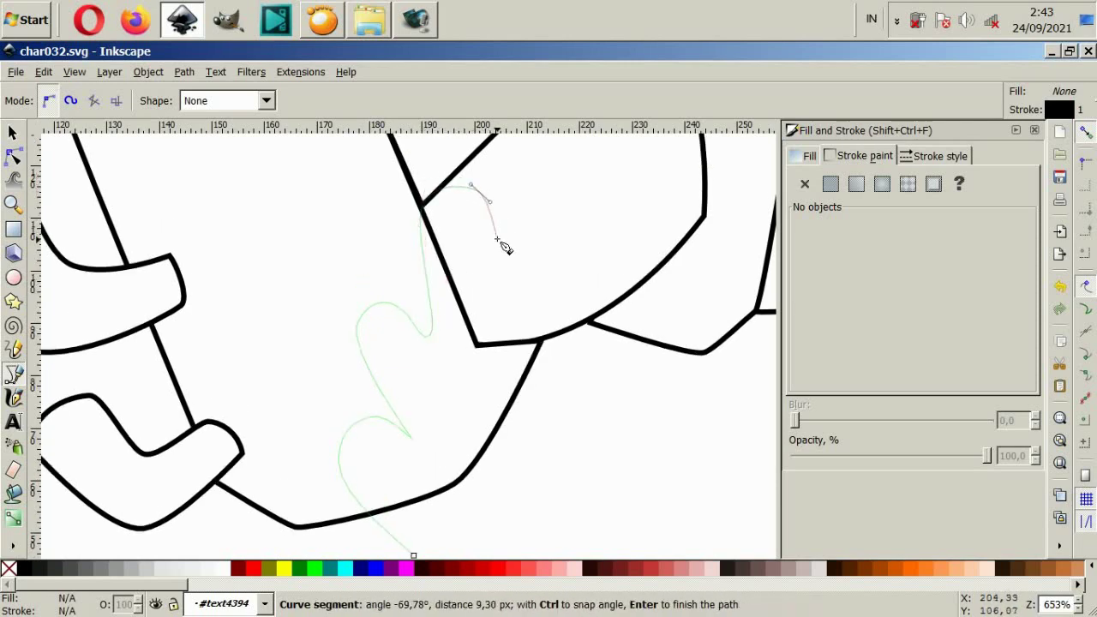
pyautogui.click(485, 333)
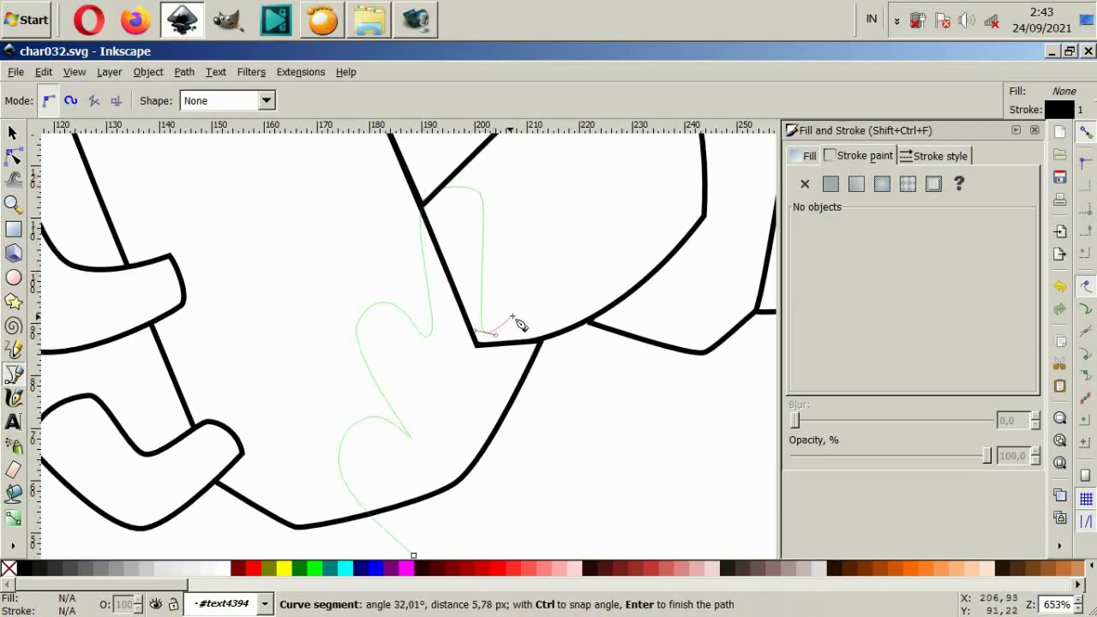
pyautogui.moveTo(537, 288); pyautogui.dragTo(552, 284)
pyautogui.moveTo(561, 331); pyautogui.dragTo(554, 351)
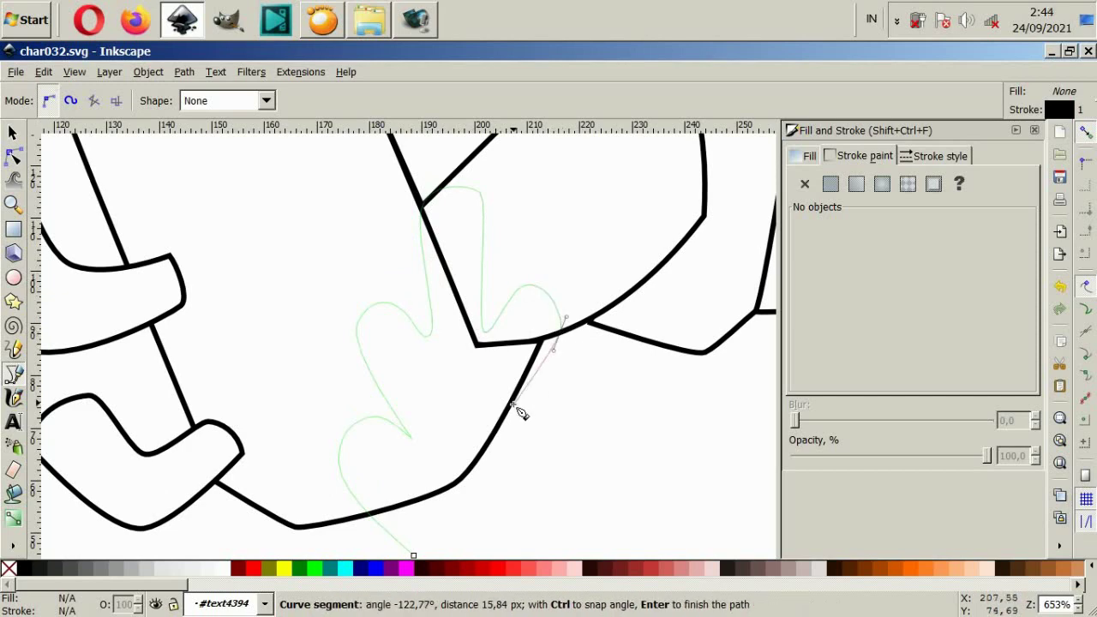
pyautogui.moveTo(591, 433); pyautogui.dragTo(586, 484)
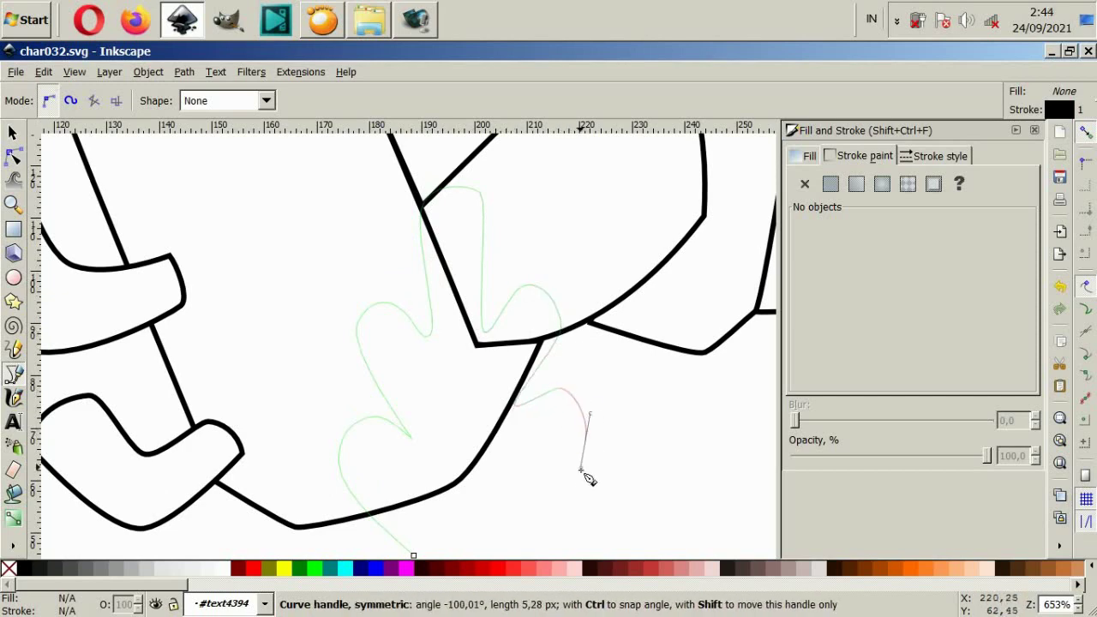
pyautogui.scroll(-1, 548, 497)
pyautogui.moveTo(414, 523); pyautogui.dragTo(301, 514)
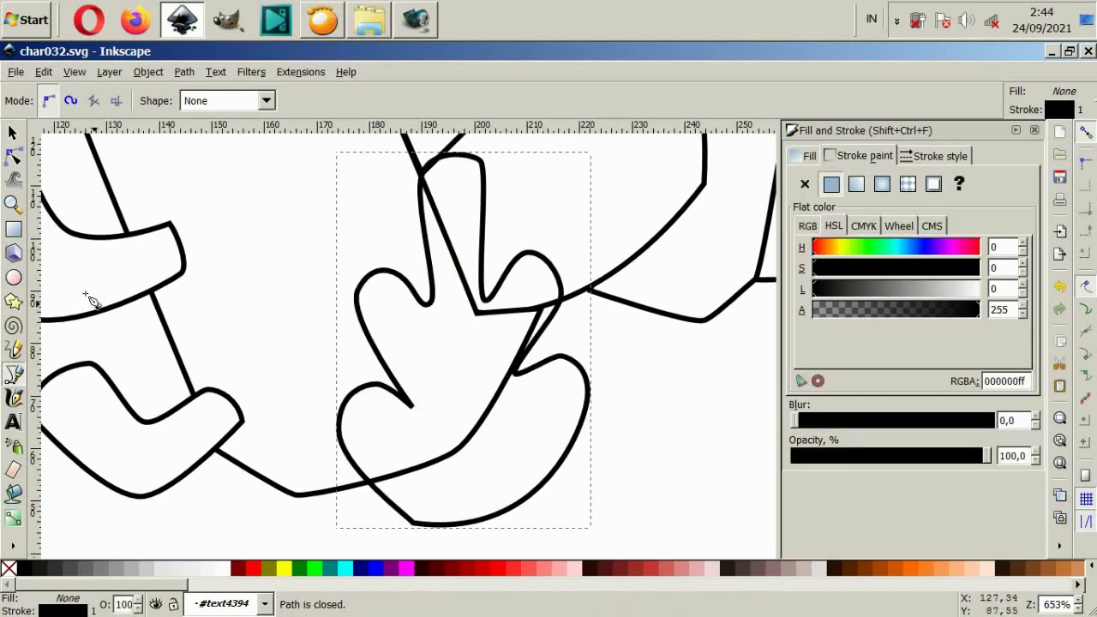
pyautogui.click(221, 571)
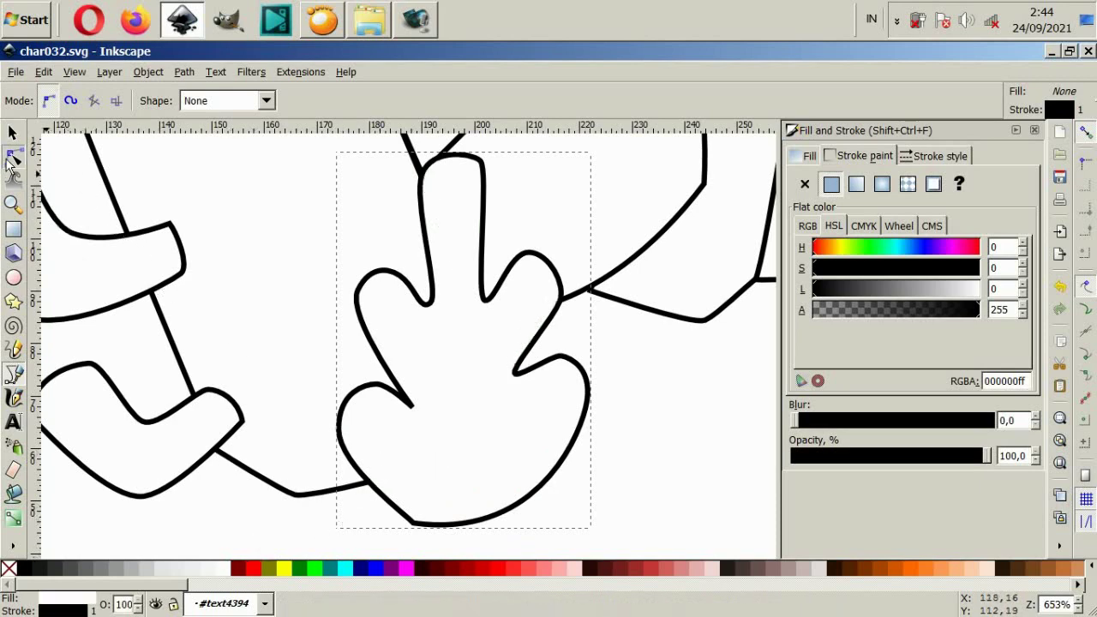
# Make the finger notch node smooth with shorter handles and delete an extra palm node.
pyautogui.click(13, 156)
pyautogui.moveTo(516, 377); pyautogui.dragTo(511, 394)
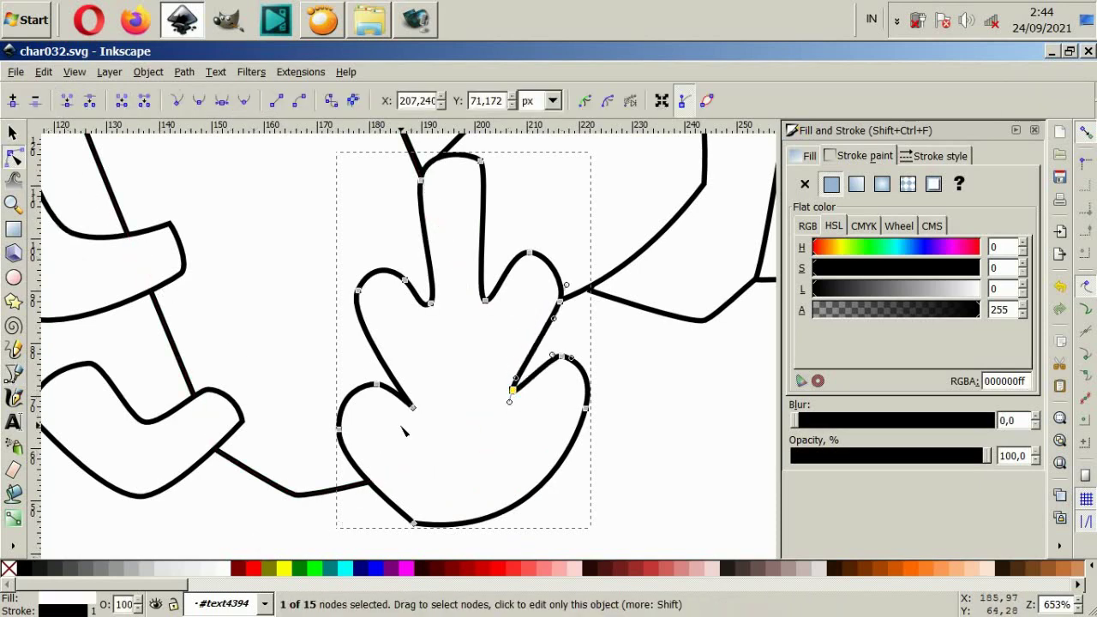
pyautogui.click(219, 102)
pyautogui.moveTo(391, 428); pyautogui.dragTo(404, 417)
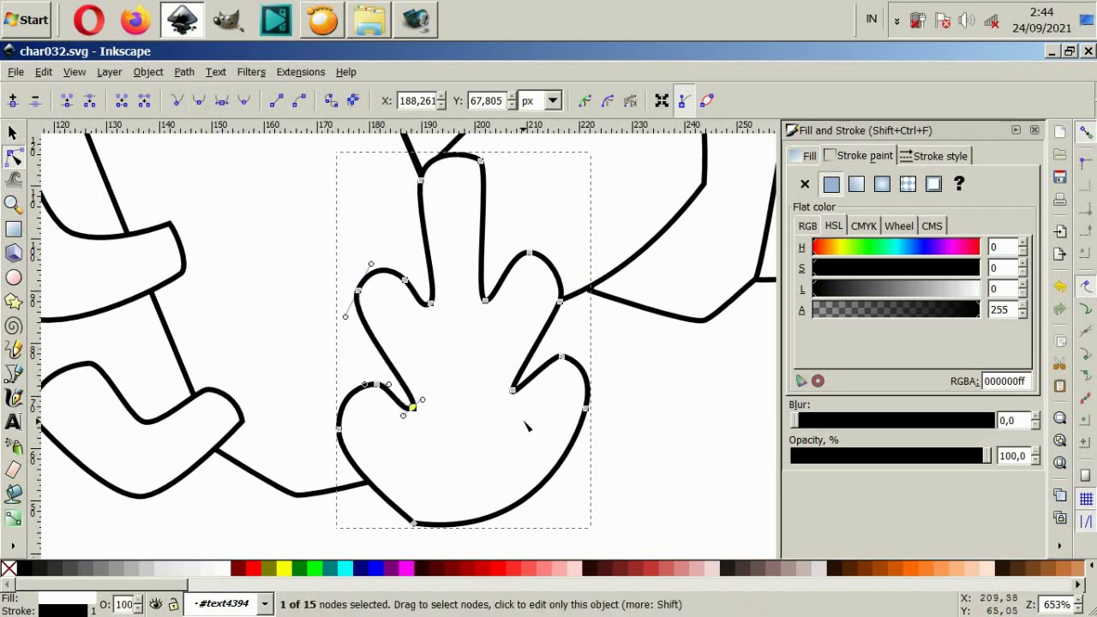
pyautogui.moveTo(515, 394); pyautogui.dragTo(516, 401)
pyautogui.click(464, 523)
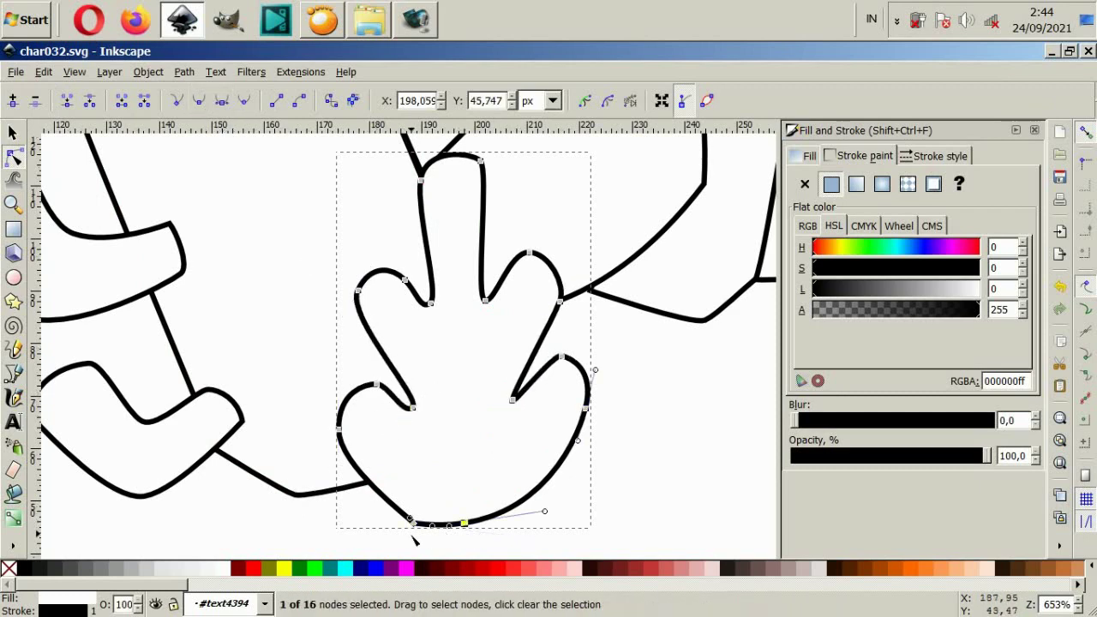
pyautogui.press('Delete')
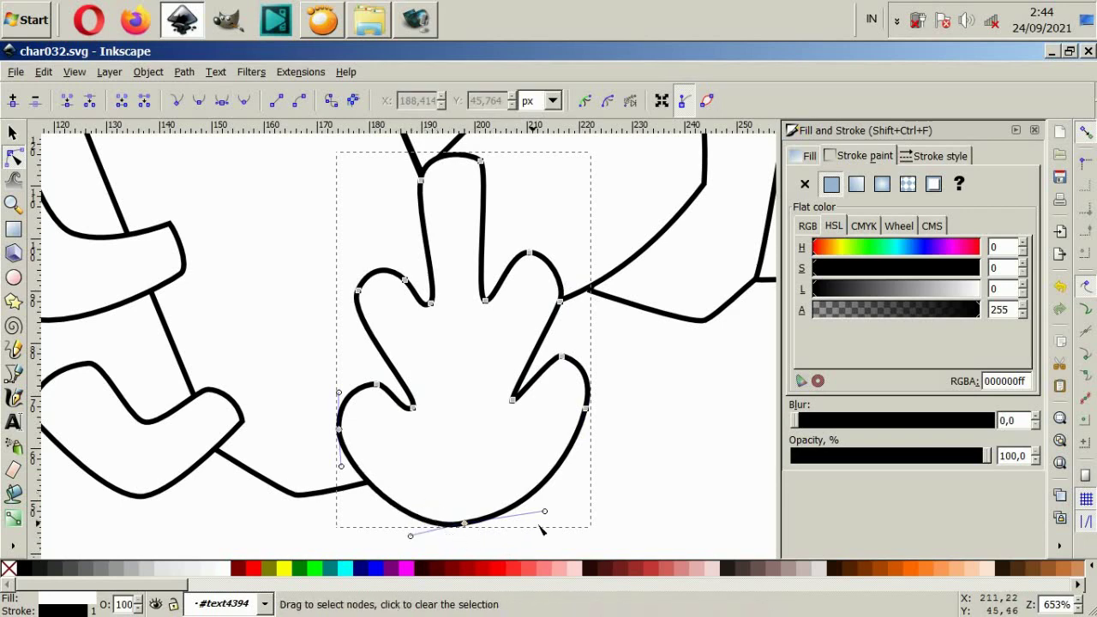
# Reshape the palm's right-side curve up toward the lower finger.
pyautogui.moveTo(470, 518); pyautogui.dragTo(545, 524)
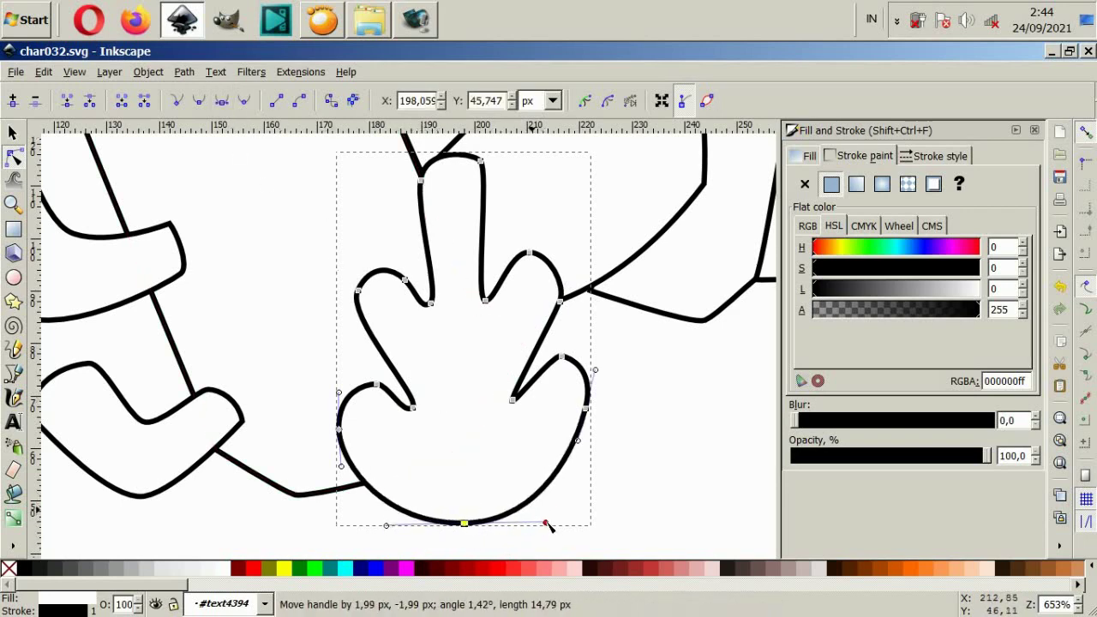
pyautogui.moveTo(579, 443); pyautogui.dragTo(584, 463)
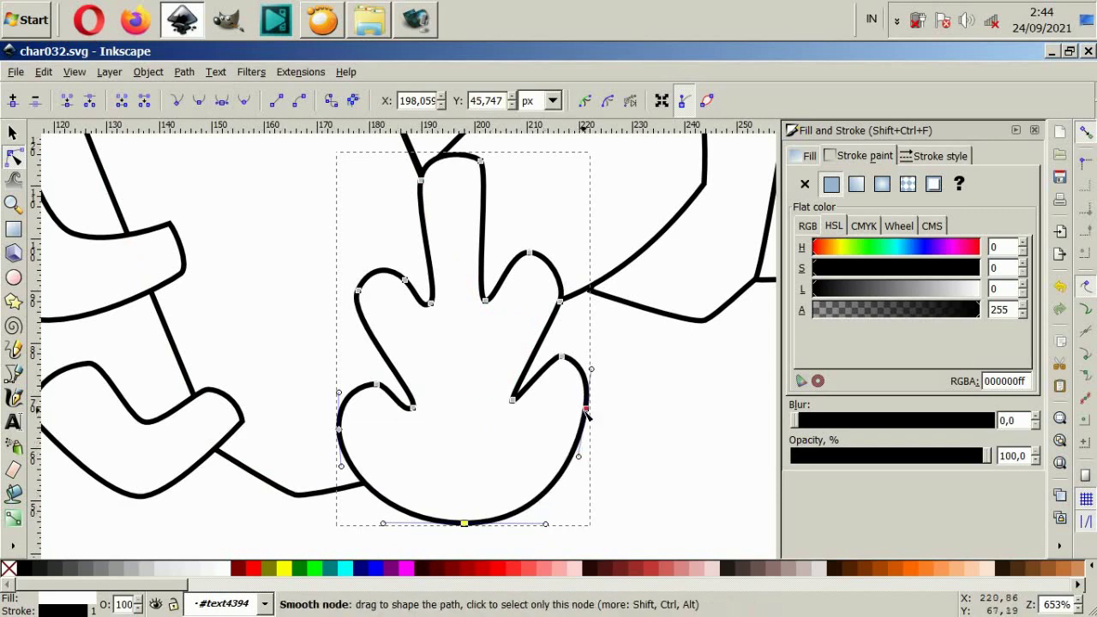
pyautogui.moveTo(585, 425); pyautogui.dragTo(591, 418)
pyautogui.moveTo(566, 367); pyautogui.dragTo(547, 367)
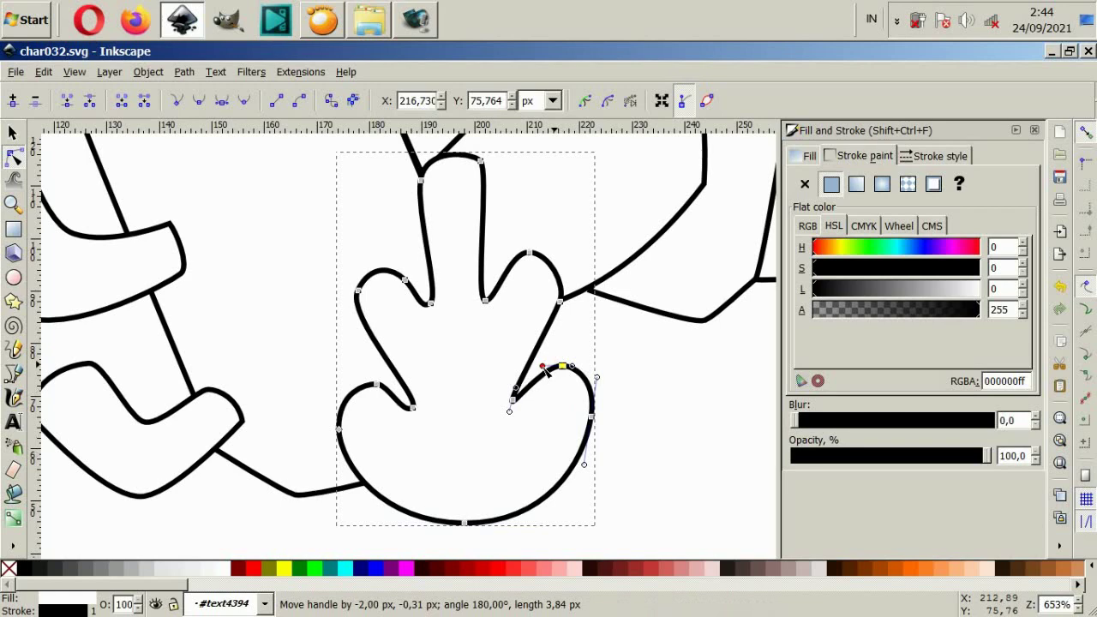
pyautogui.click(644, 441)
pyautogui.scroll(-2, 644, 441)
pyautogui.scroll(2, 523, 274)
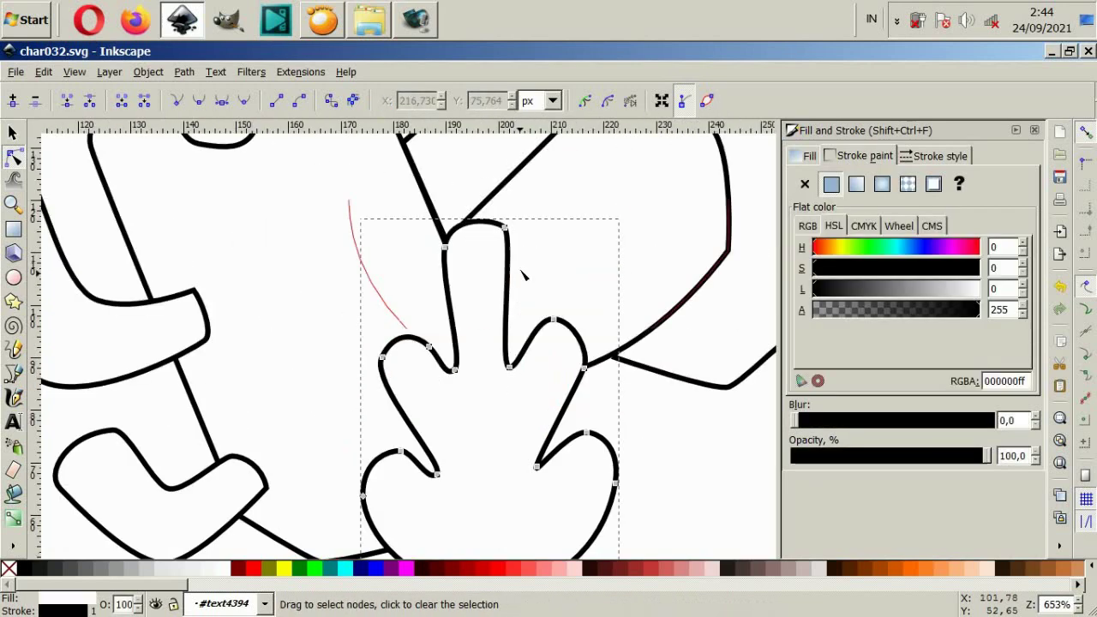
# Round the middle fingertip and shift the nodes between the fingers and the right fingertip.
pyautogui.click(505, 227)
pyautogui.moveTo(498, 220); pyautogui.dragTo(496, 225)
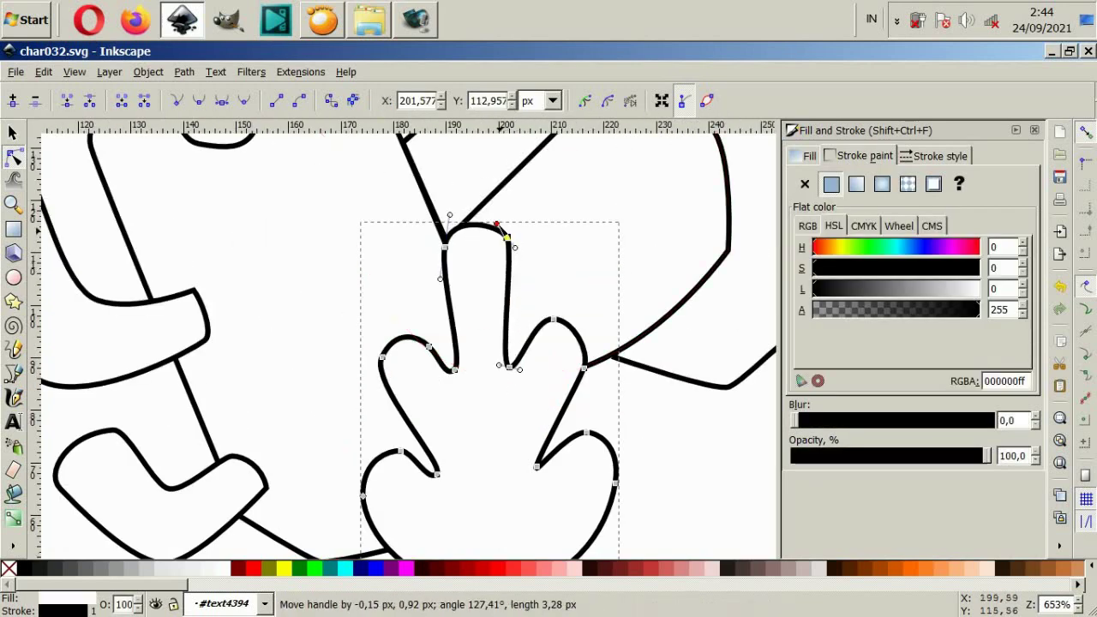
pyautogui.moveTo(510, 367); pyautogui.dragTo(520, 369)
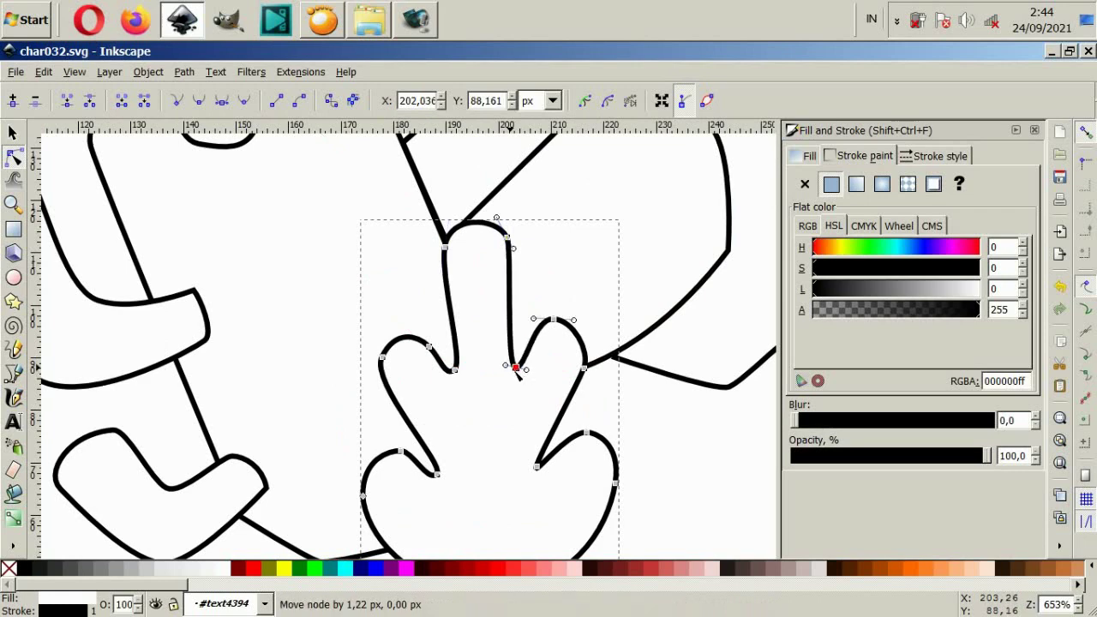
pyautogui.click(455, 370)
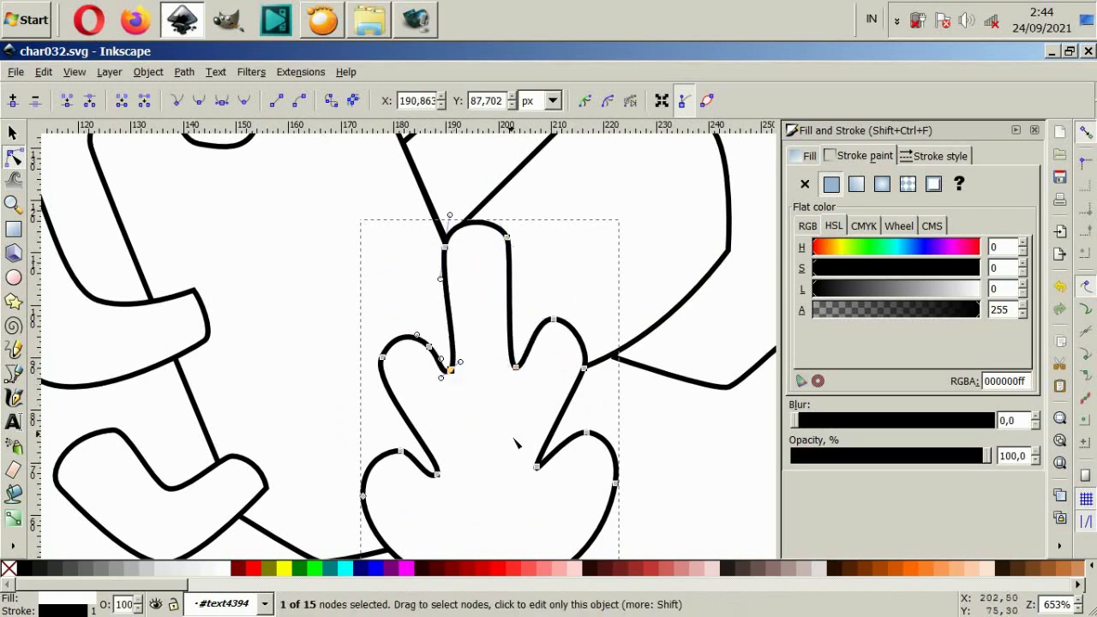
pyautogui.click(677, 469)
pyautogui.scroll(-1, 607, 410)
pyautogui.click(589, 381)
pyautogui.click(493, 295)
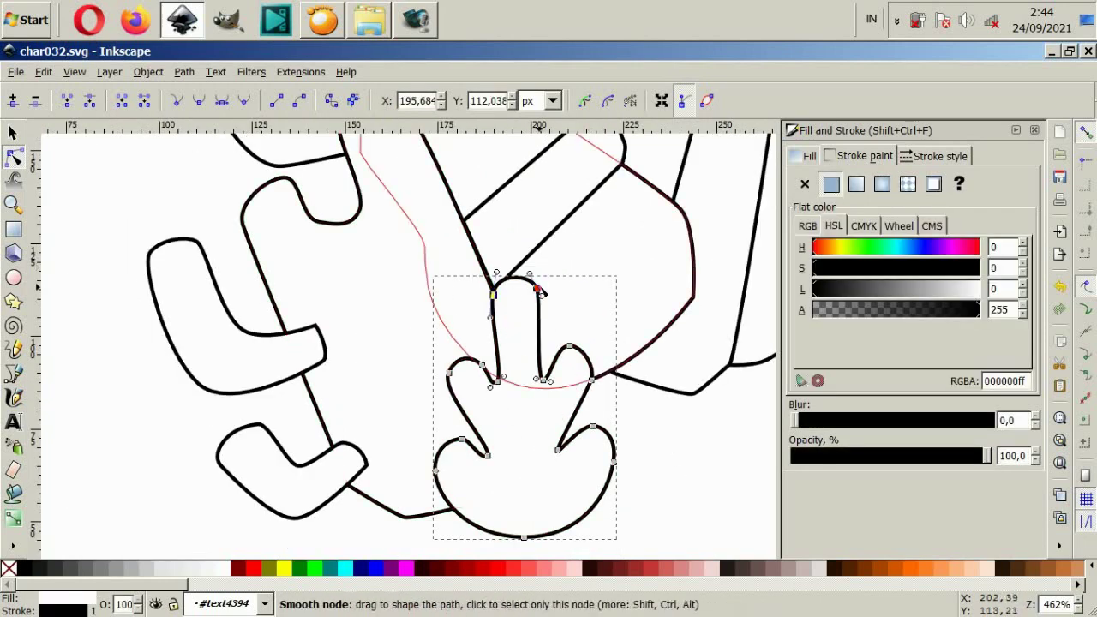
pyautogui.moveTo(542, 293); pyautogui.dragTo(543, 300)
pyautogui.click(623, 418)
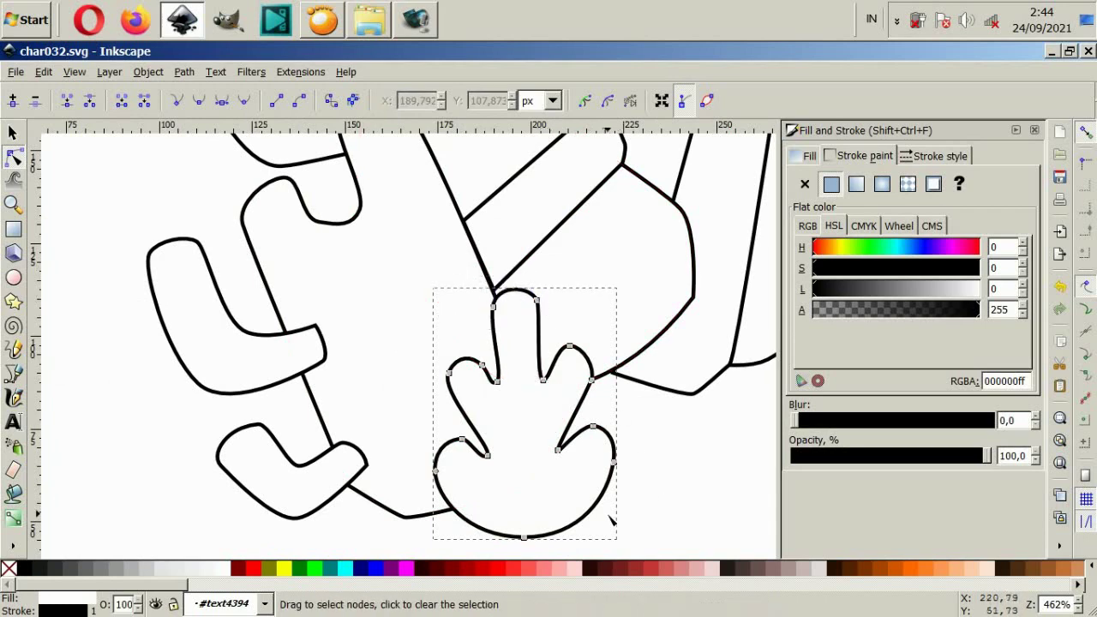
# Adjust the left, right and bottom palm nodes to round the bottom of the hand.
pyautogui.scroll(-1, 502, 515)
pyautogui.moveTo(446, 454); pyautogui.dragTo(446, 435)
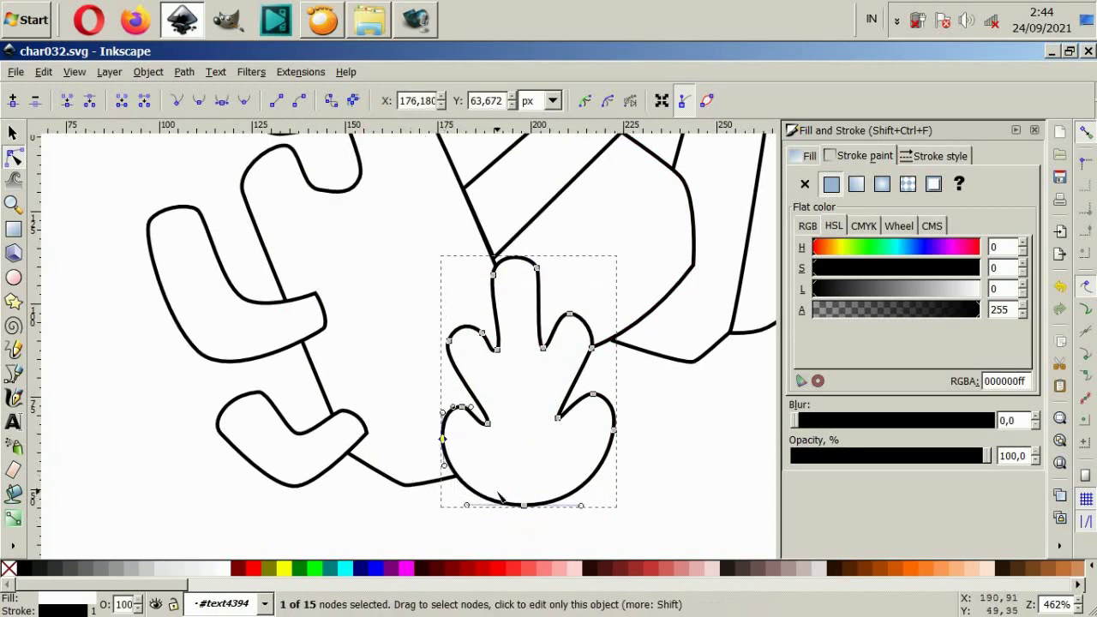
pyautogui.moveTo(605, 433); pyautogui.dragTo(602, 429)
pyautogui.click(657, 506)
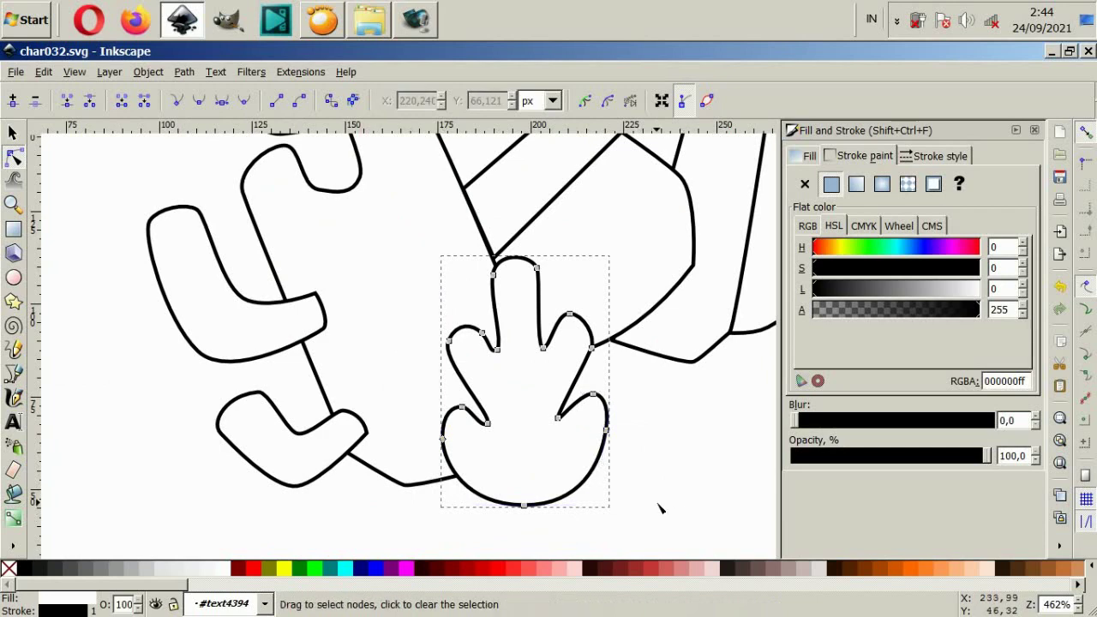
pyautogui.click(656, 507)
pyautogui.click(525, 506)
pyautogui.moveTo(525, 507); pyautogui.dragTo(526, 507)
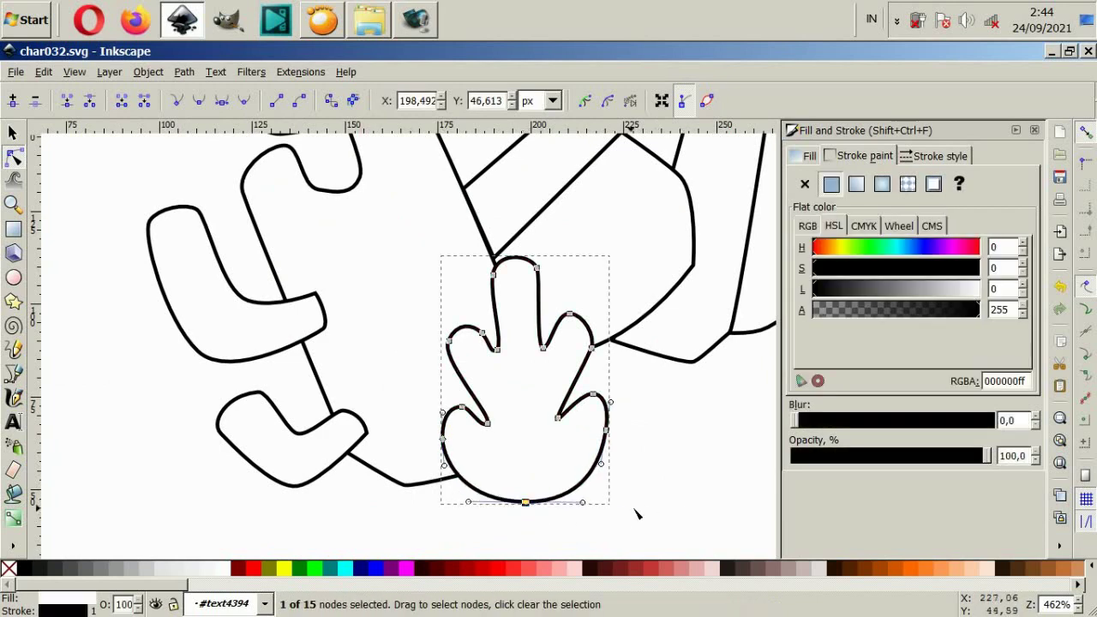
pyautogui.click(626, 444)
# Rotate the mitten hand about 35 degrees and nudge it slightly up and right.
pyautogui.keyDown('ctrl'); pyautogui.scroll(-1, 637, 448); pyautogui.keyUp('ctrl')
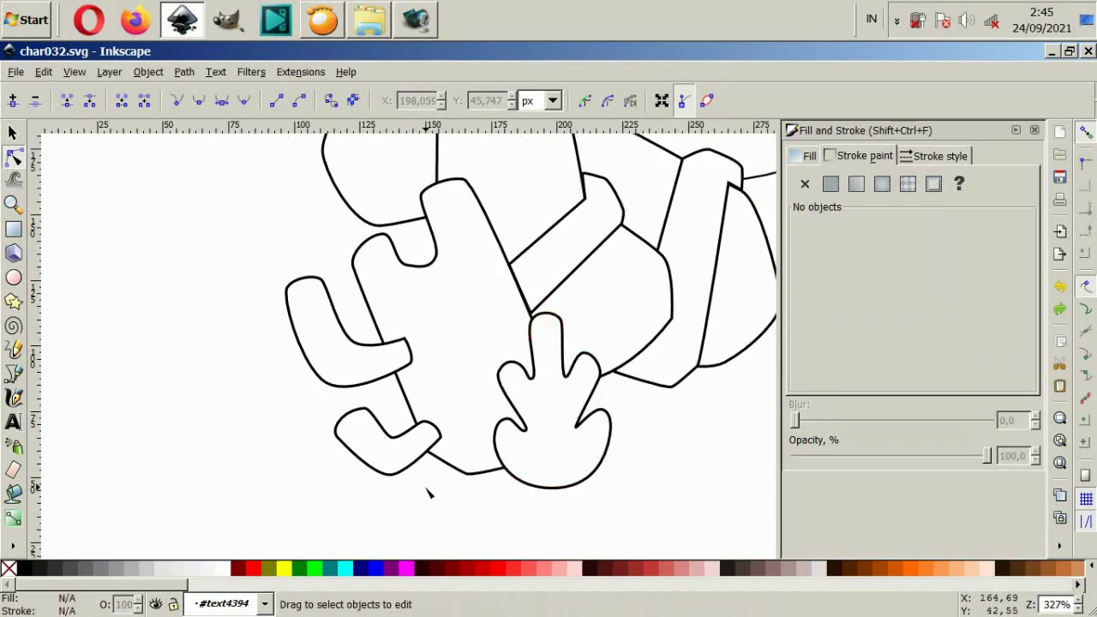
pyautogui.click(13, 134)
pyautogui.click(568, 367)
pyautogui.click(568, 364)
pyautogui.moveTo(612, 320)
pyautogui.mouseDown()
pyautogui.moveTo(630, 320)
pyautogui.moveTo(646, 372)
pyautogui.mouseUp()
pyautogui.click(623, 448)
pyautogui.moveTo(605, 414); pyautogui.dragTo(615, 400)
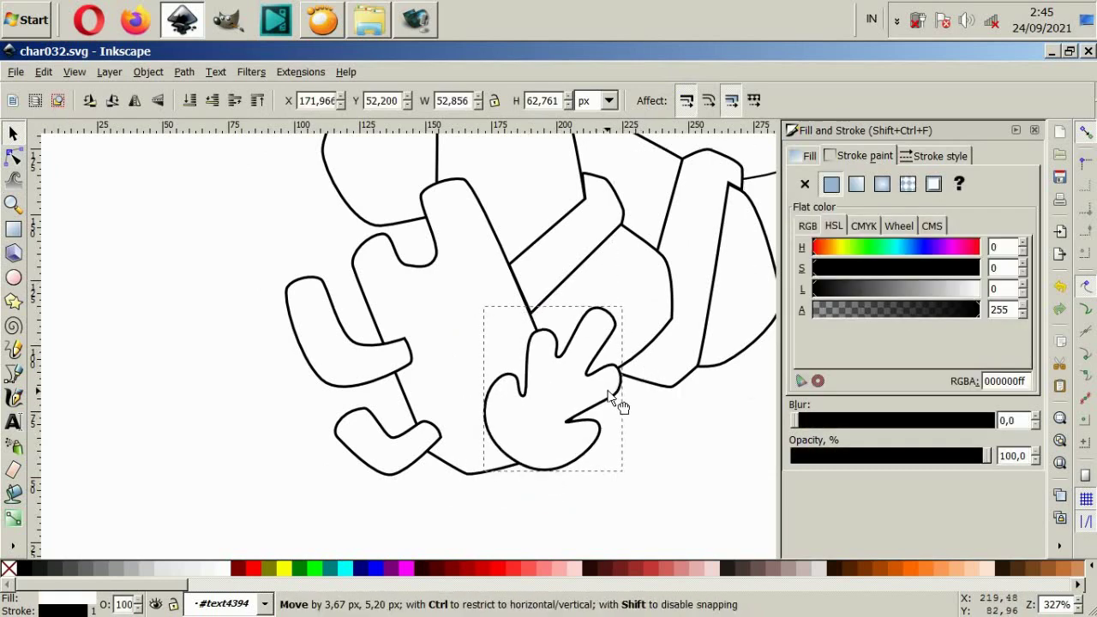
# Enlarge the hand proportionally.
pyautogui.keyDown('ctrl'); pyautogui.scroll(-1, 632, 414); pyautogui.keyUp('ctrl')
pyautogui.press('Escape')
pyautogui.keyDown('ctrl'); pyautogui.scroll(-1, 633, 416); pyautogui.keyUp('ctrl')
pyautogui.keyDown('ctrl'); pyautogui.scroll(-1, 583, 446); pyautogui.keyUp('ctrl')
pyautogui.click(523, 477)
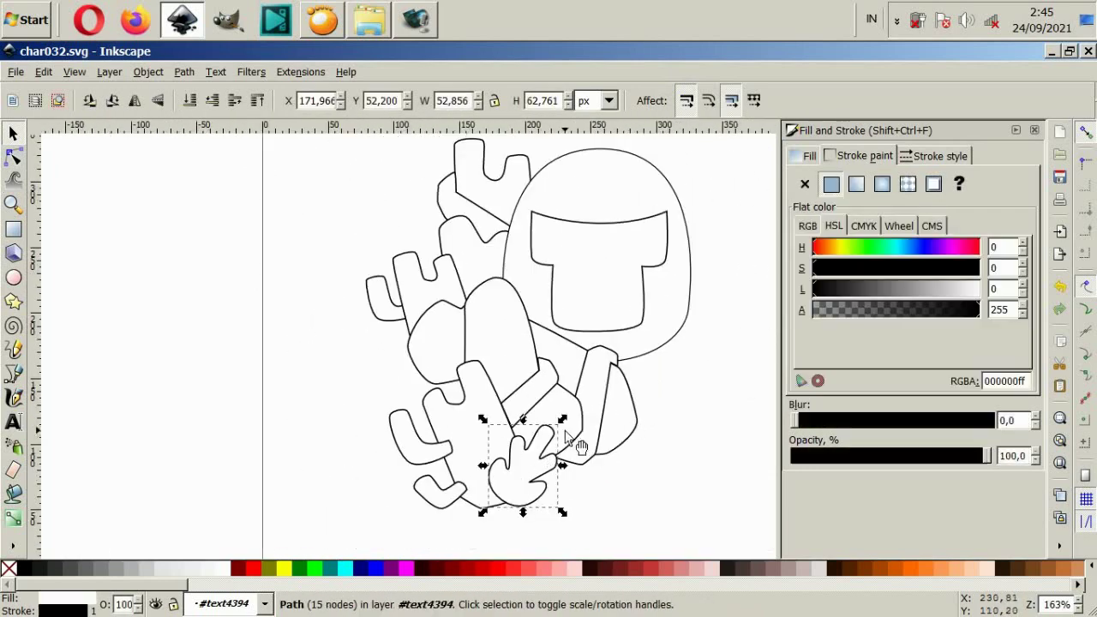
pyautogui.moveTo(562, 419)
pyautogui.keyDown('ctrl'); pyautogui.mouseDown()
pyautogui.moveTo(582, 397)
pyautogui.moveTo(568, 444)
pyautogui.mouseUp(); pyautogui.keyUp('ctrl')
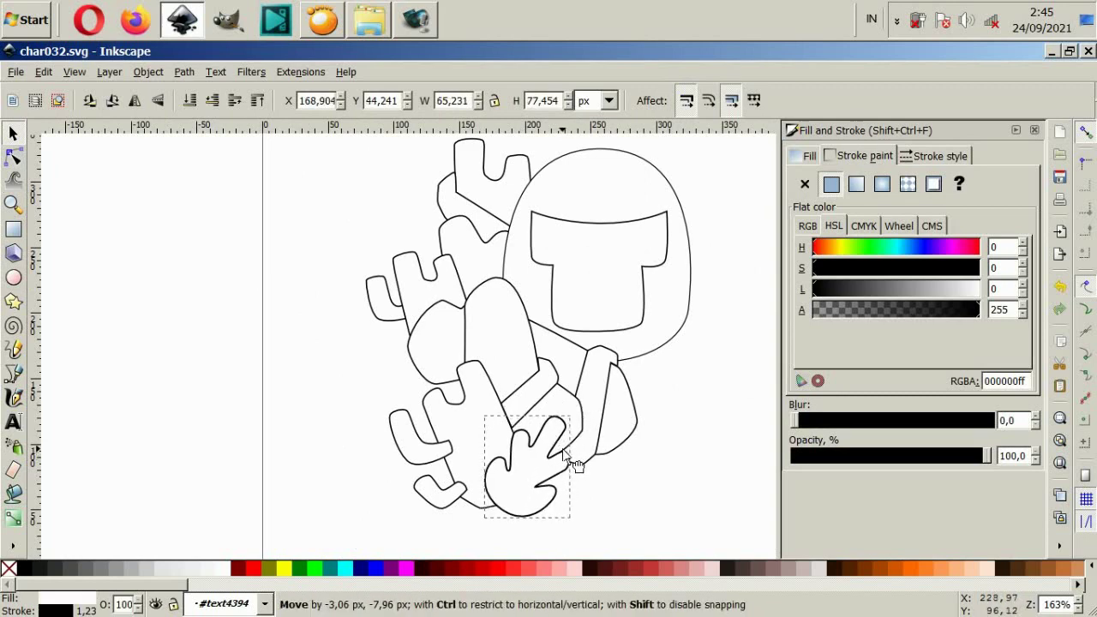
pyautogui.click(612, 496)
# Duplicate the hand, move the copy up-left and rotate it about 65 degrees.
pyautogui.click(549, 485)
pyautogui.hotkey('ctrl', 'd')
pyautogui.moveTo(549, 480)
pyautogui.mouseDown()
pyautogui.moveTo(556, 407)
pyautogui.moveTo(412, 248)
pyautogui.mouseUp()
pyautogui.click(412, 250)
pyautogui.moveTo(454, 296)
pyautogui.mouseDown()
pyautogui.moveTo(423, 242)
pyautogui.moveTo(463, 272)
pyautogui.moveTo(420, 273)
pyautogui.moveTo(439, 339)
pyautogui.moveTo(410, 434)
pyautogui.moveTo(420, 399)
pyautogui.moveTo(461, 396)
pyautogui.mouseUp()
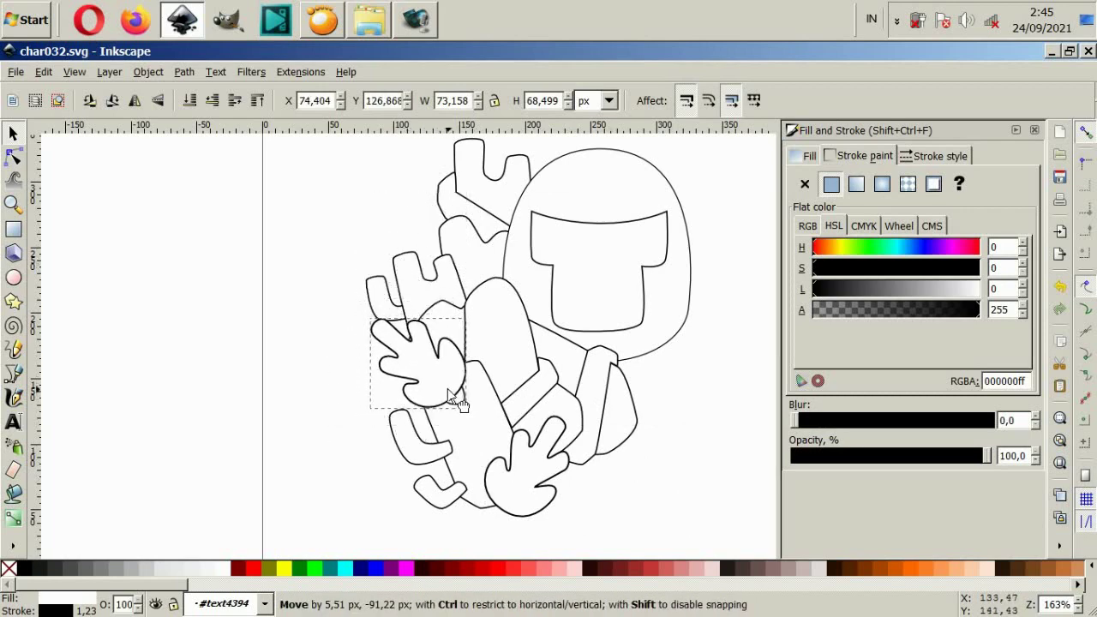
# Send the copied hand to the bottom and place it at the upper-left arm.
pyautogui.press('End')
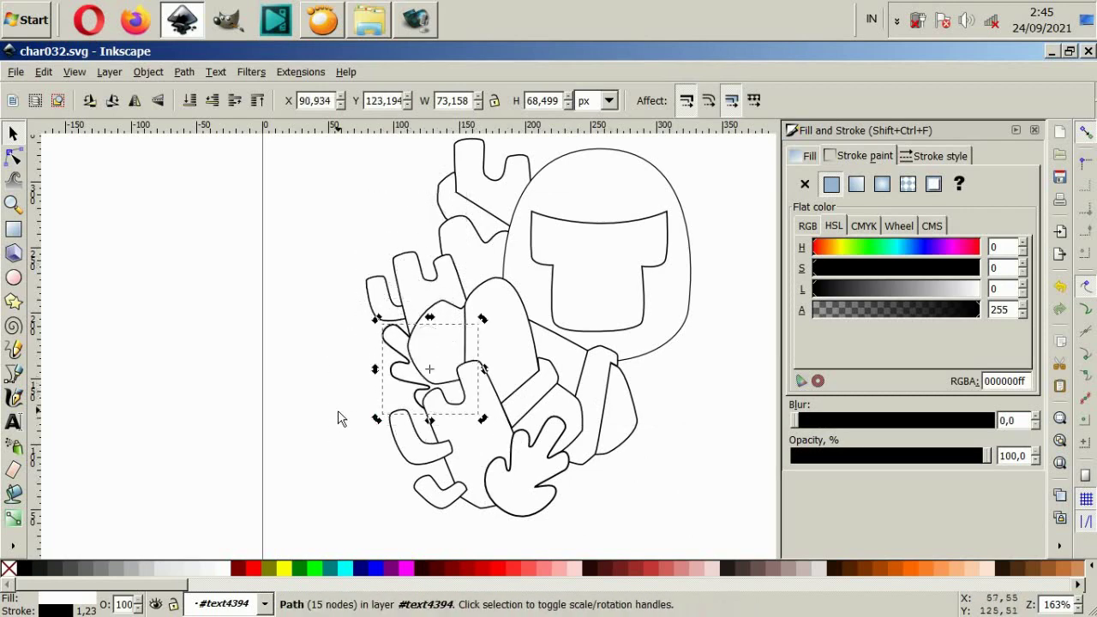
pyautogui.click(360, 408)
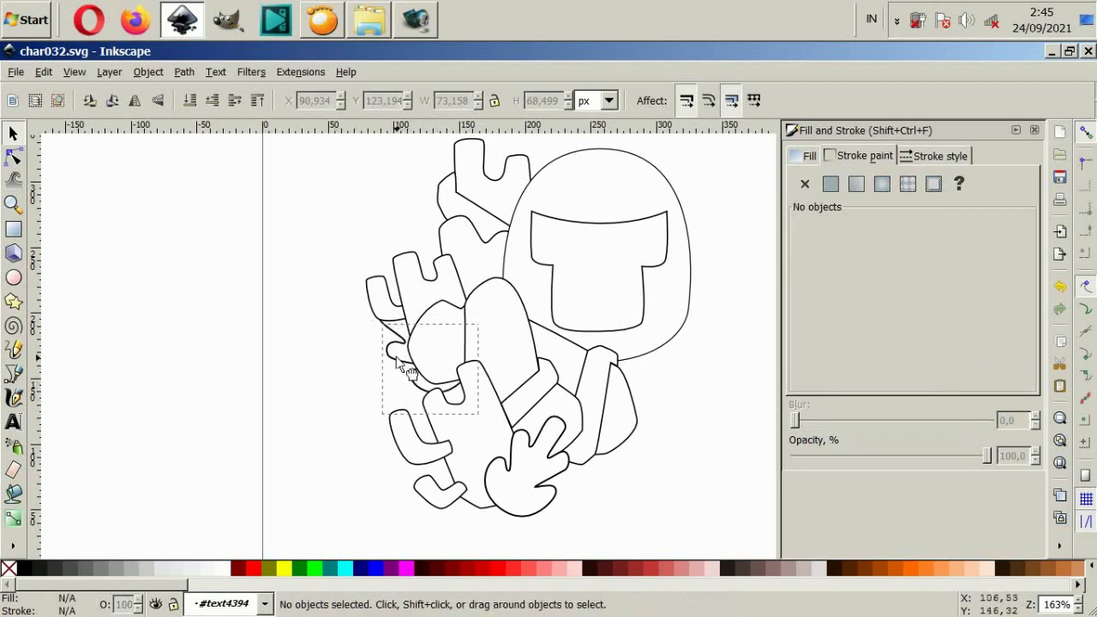
pyautogui.moveTo(403, 364); pyautogui.dragTo(404, 246)
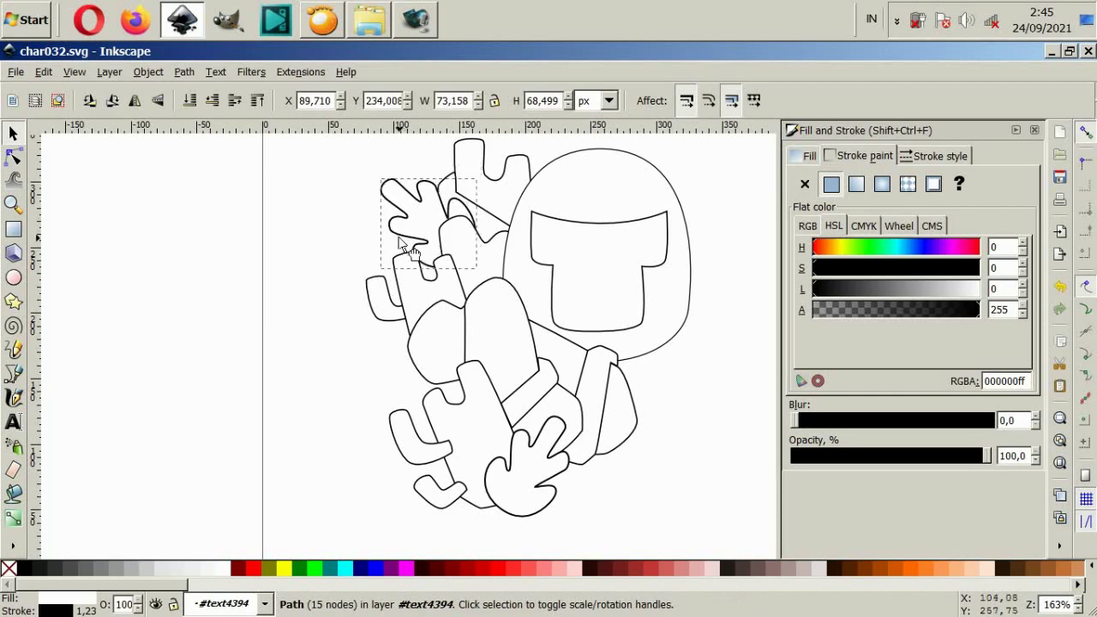
pyautogui.moveTo(399, 241); pyautogui.dragTo(396, 219)
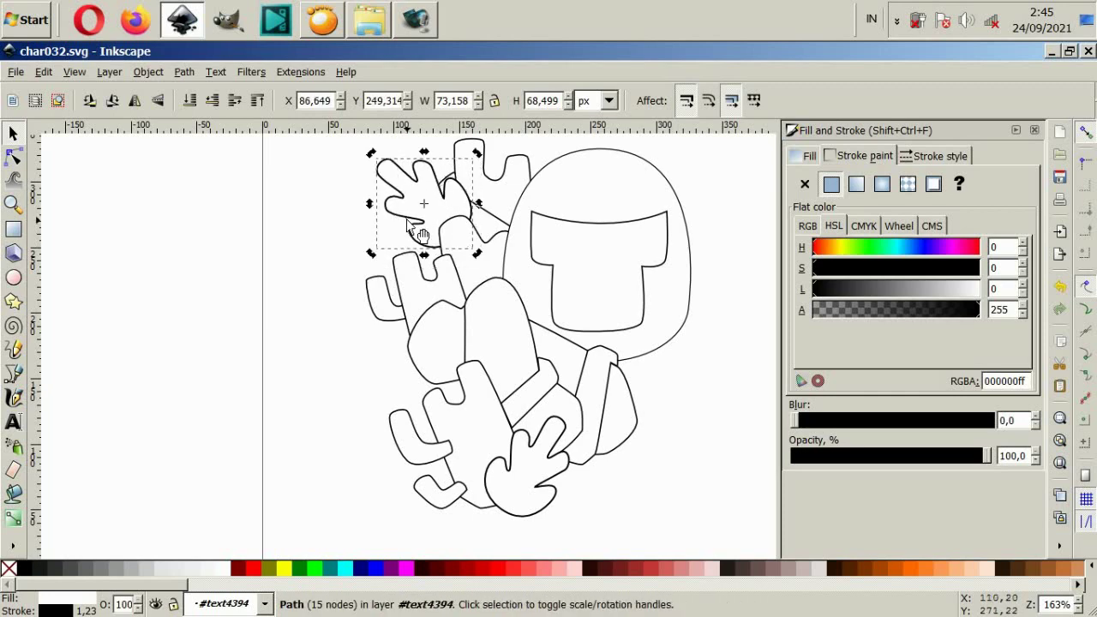
pyautogui.click(265, 255)
# Start a Bezier leaf outline near the lower arm with a curved first segment.
pyautogui.scroll(-2, 605, 409)
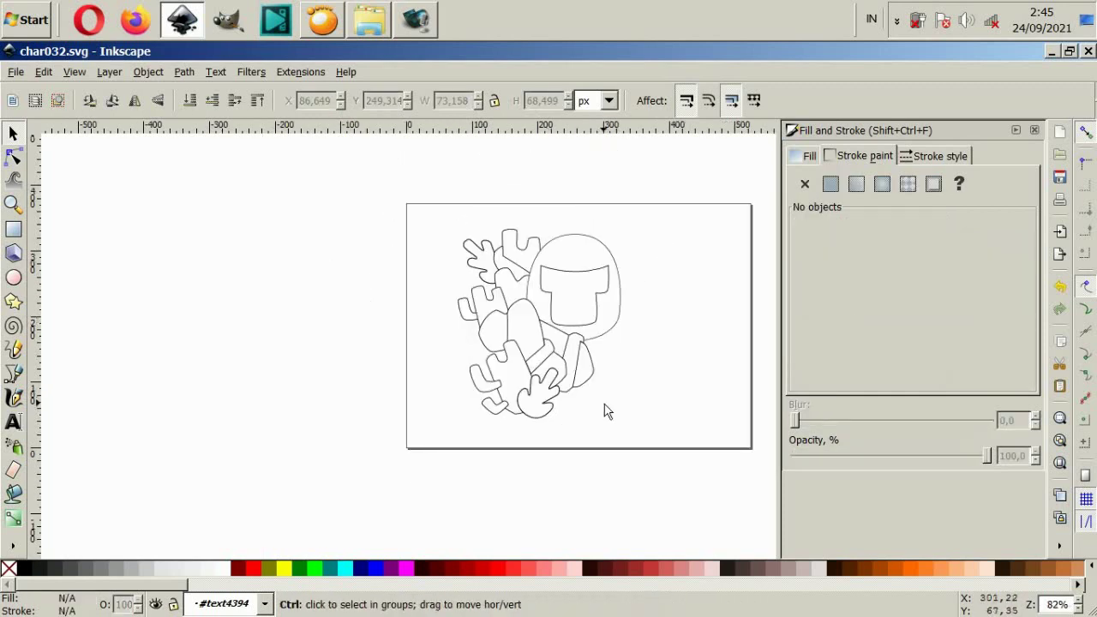
pyautogui.scroll(1, 611, 407)
pyautogui.scroll(2, 543, 360)
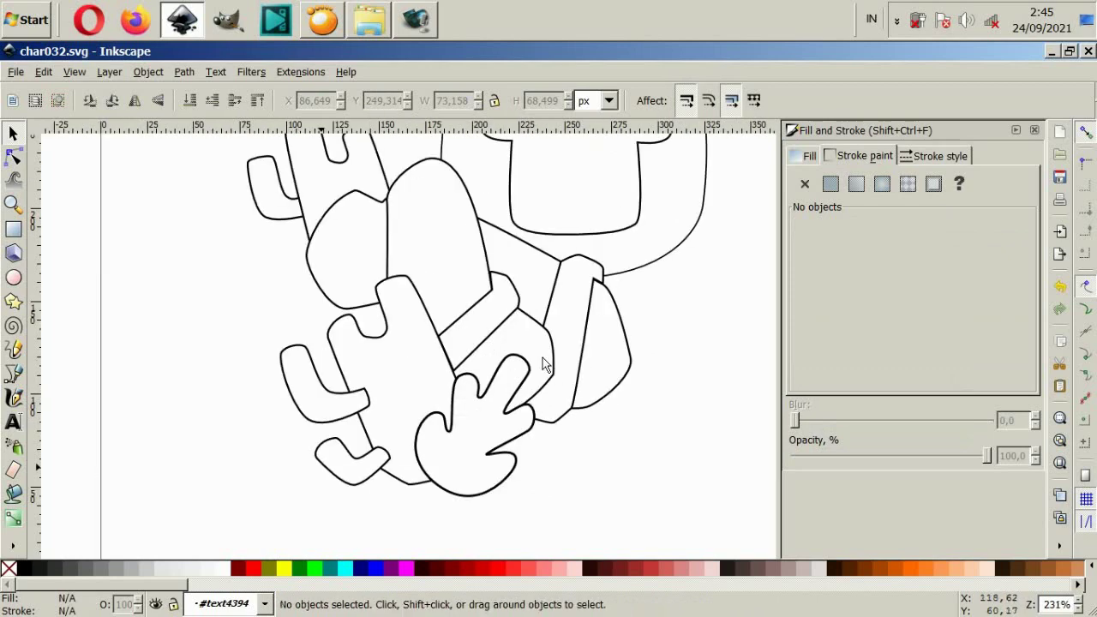
pyautogui.scroll(-2, 504, 388)
pyautogui.scroll(2, 490, 378)
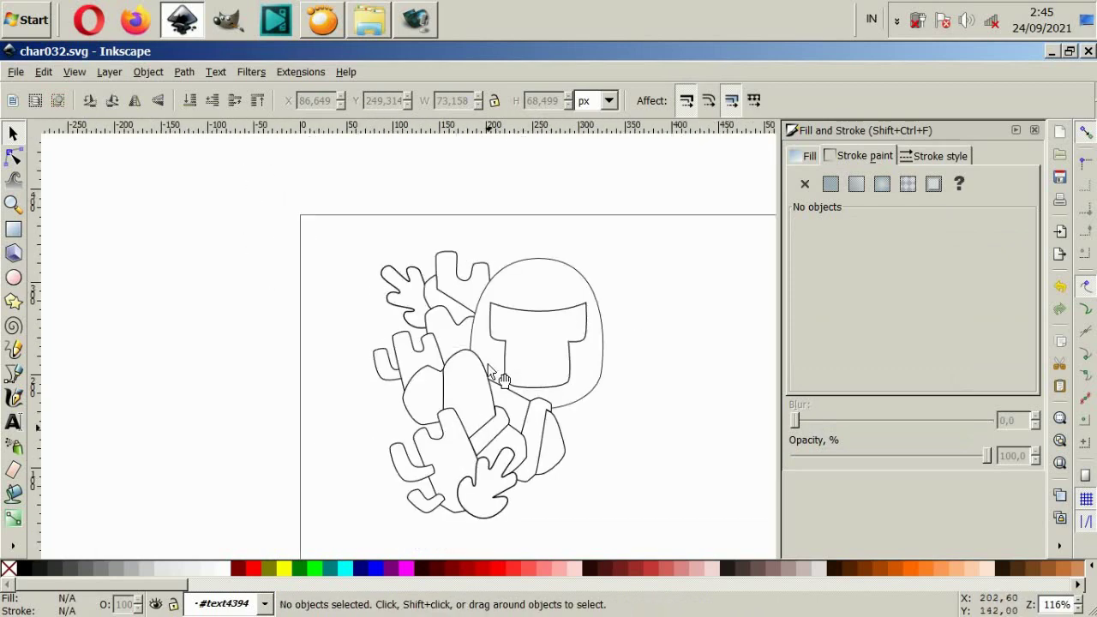
pyautogui.scroll(-2, 490, 378)
pyautogui.scroll(2, 446, 337)
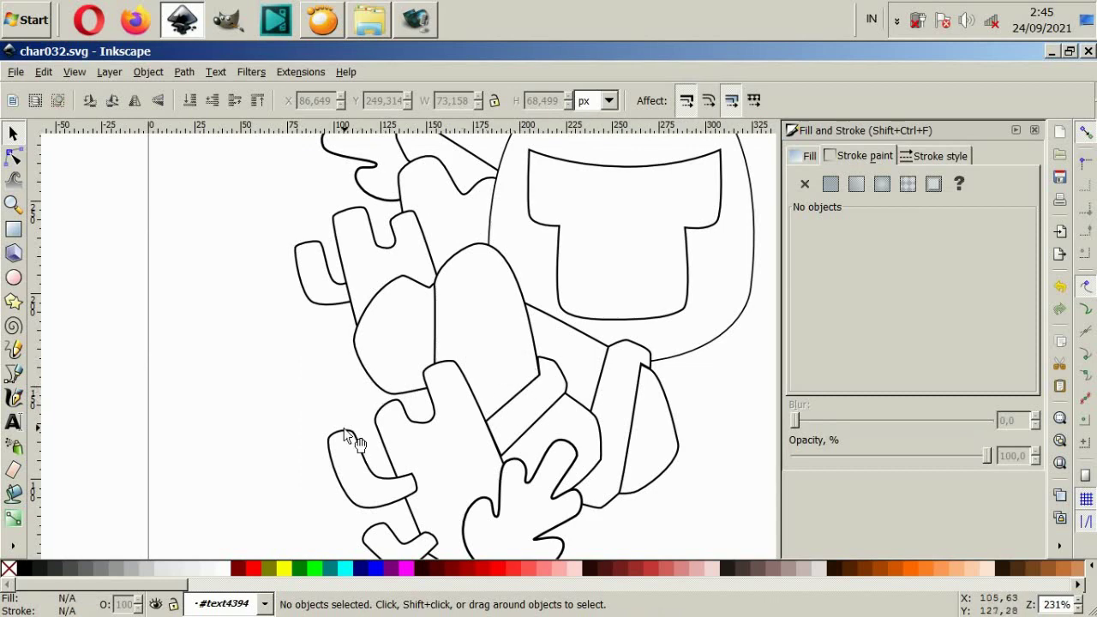
pyautogui.click(13, 375)
pyautogui.scroll(-1, 285, 495)
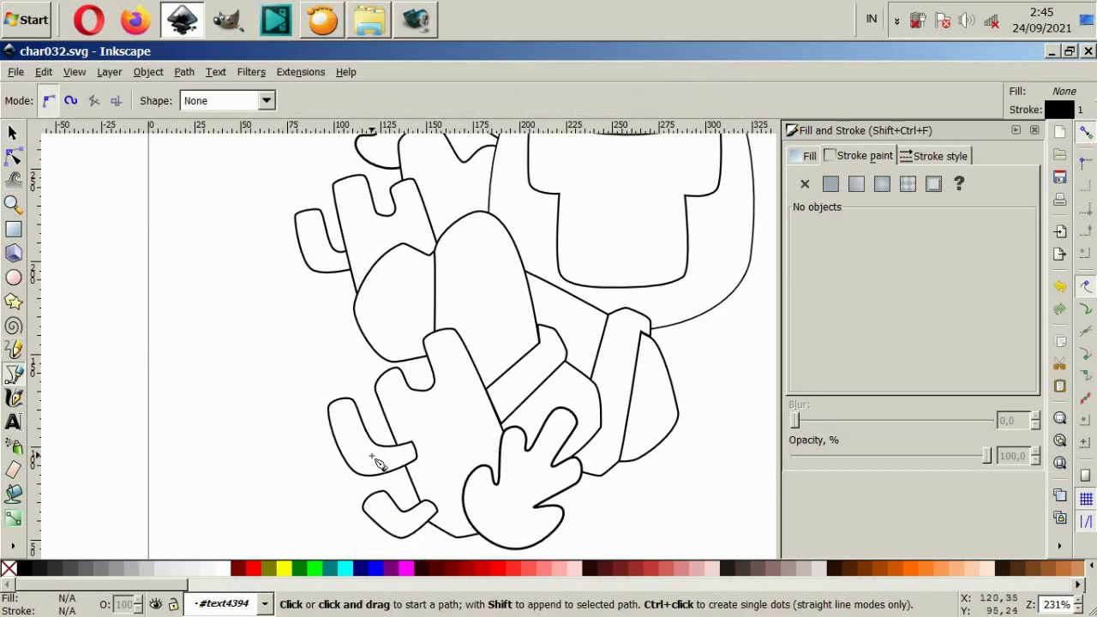
pyautogui.scroll(1, 378, 463)
pyautogui.click(412, 529)
pyautogui.moveTo(385, 508); pyautogui.dragTo(367, 487)
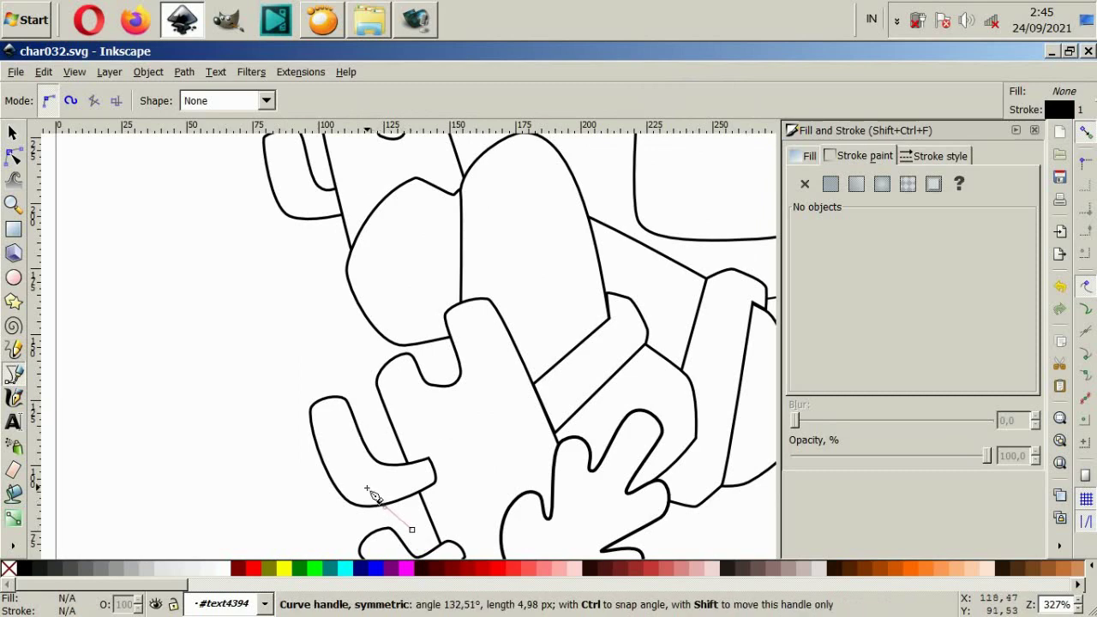
# Trace the leaf's notched left edge up to a curved top tip and down the right side.
pyautogui.click(381, 472)
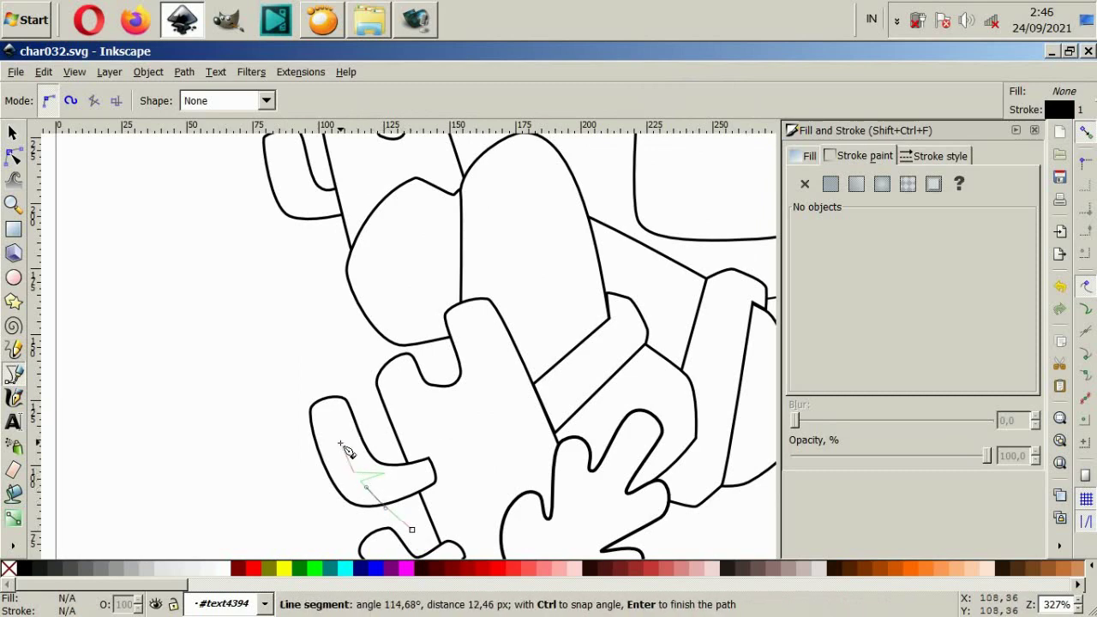
pyautogui.moveTo(325, 429); pyautogui.dragTo(318, 412)
pyautogui.click(336, 382)
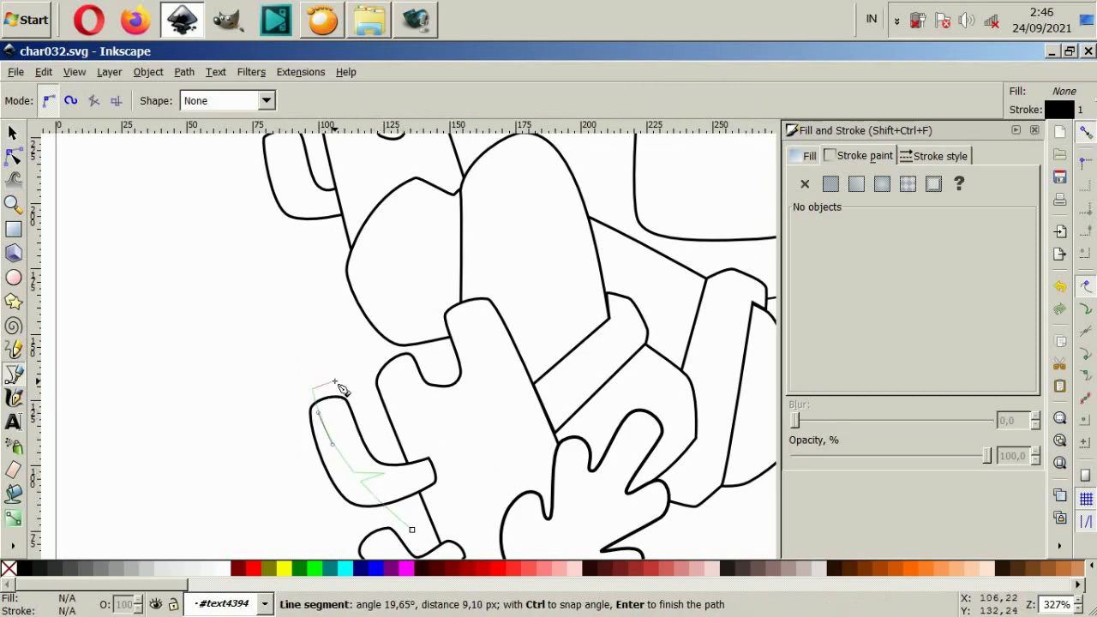
pyautogui.click(305, 375)
pyautogui.moveTo(297, 343); pyautogui.dragTo(304, 287)
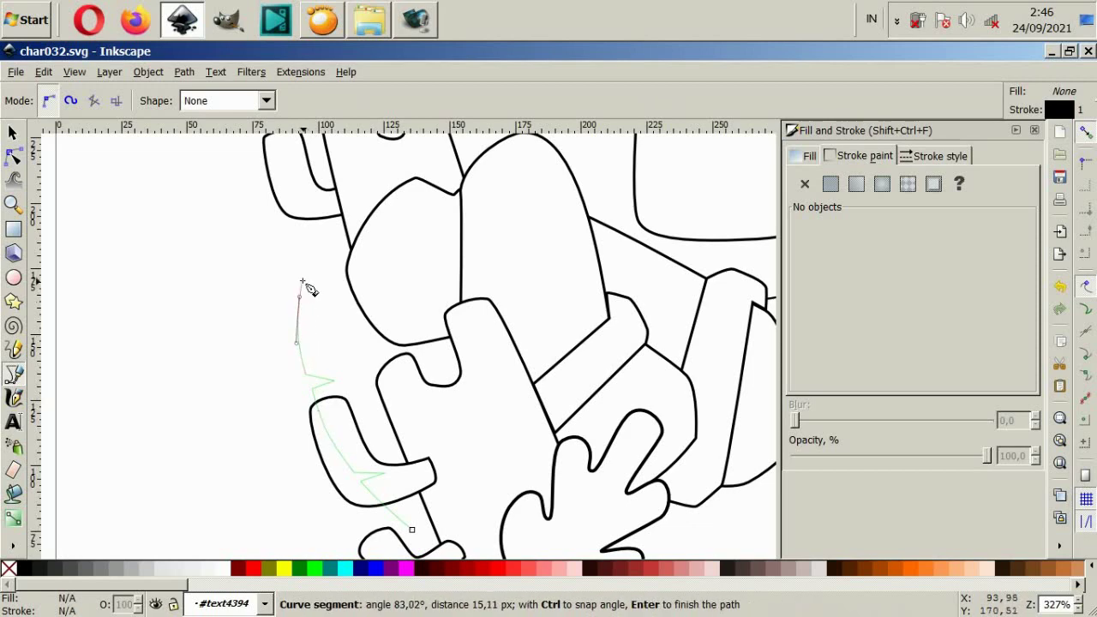
pyautogui.moveTo(370, 317); pyautogui.dragTo(389, 335)
pyautogui.click(391, 358)
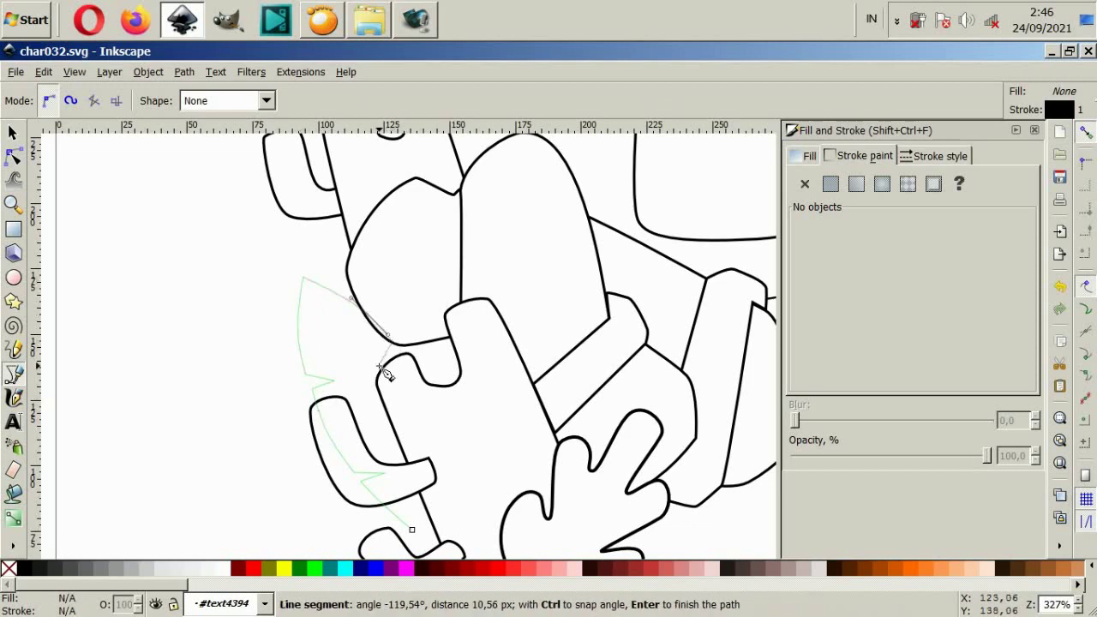
pyautogui.click(403, 358)
# Zigzag the leaf's right and lower edges, close the outline and fill it white.
pyautogui.moveTo(445, 394); pyautogui.dragTo(455, 414)
pyautogui.click(464, 427)
pyautogui.click(447, 453)
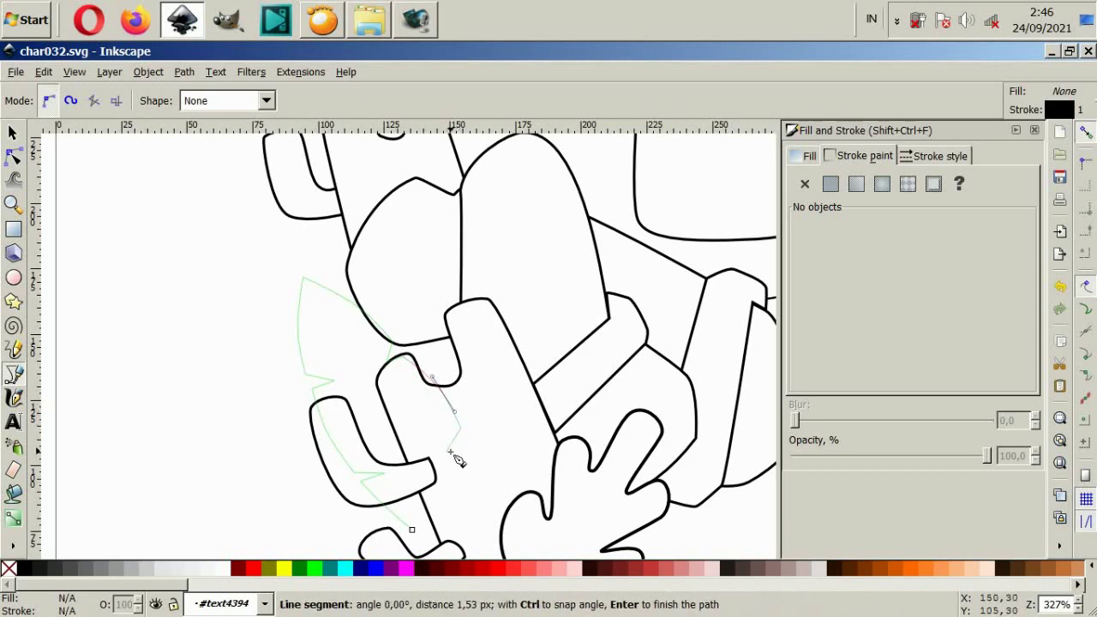
pyautogui.click(470, 443)
pyautogui.scroll(-2, 470, 446)
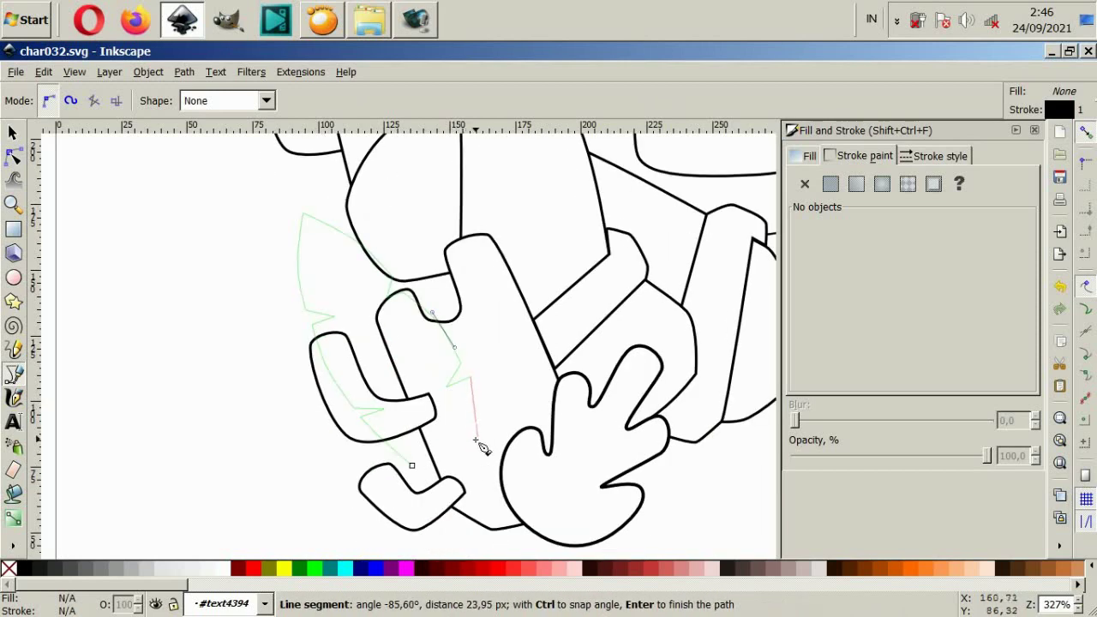
pyautogui.moveTo(488, 427); pyautogui.dragTo(487, 444)
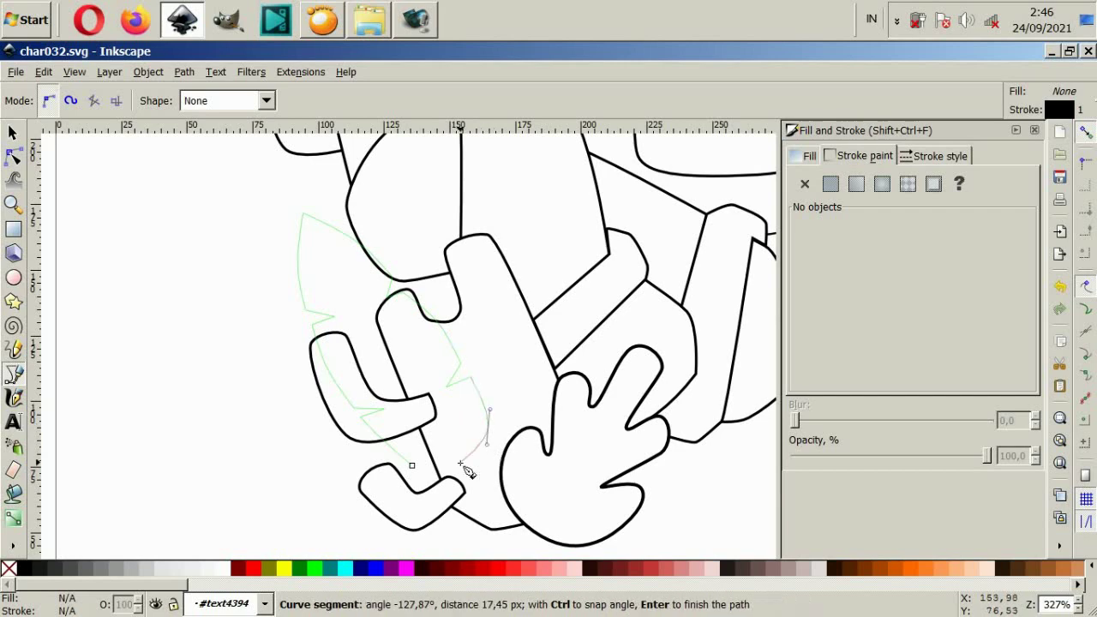
pyautogui.moveTo(412, 466); pyautogui.dragTo(351, 477)
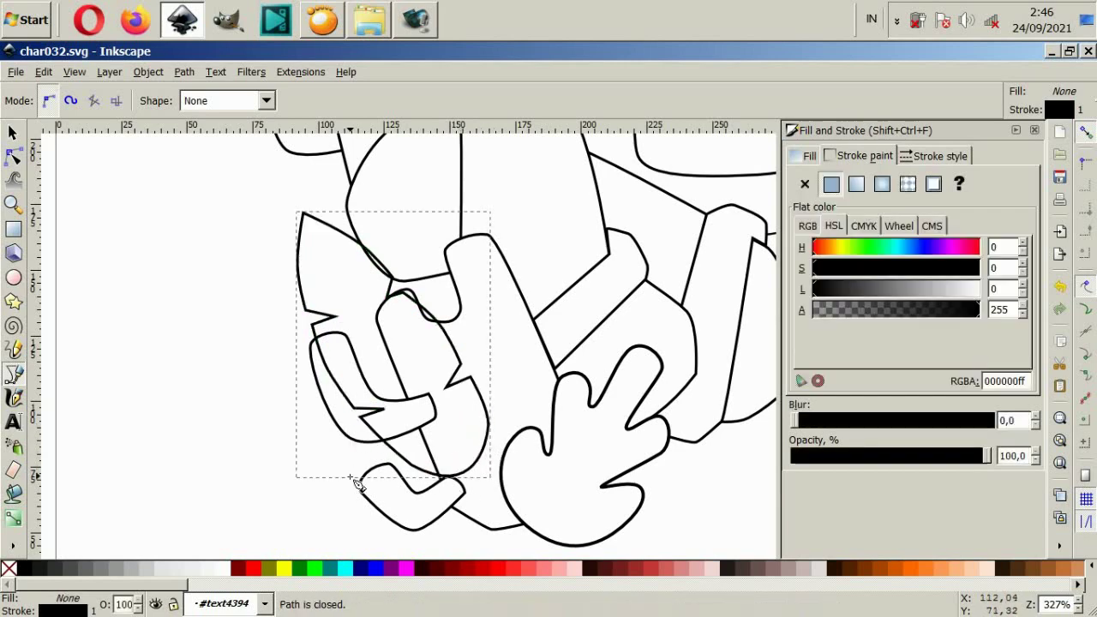
pyautogui.click(222, 566)
# Reshape five of the leaf's notch and zigzag nodes with the Node tool.
pyautogui.click(13, 157)
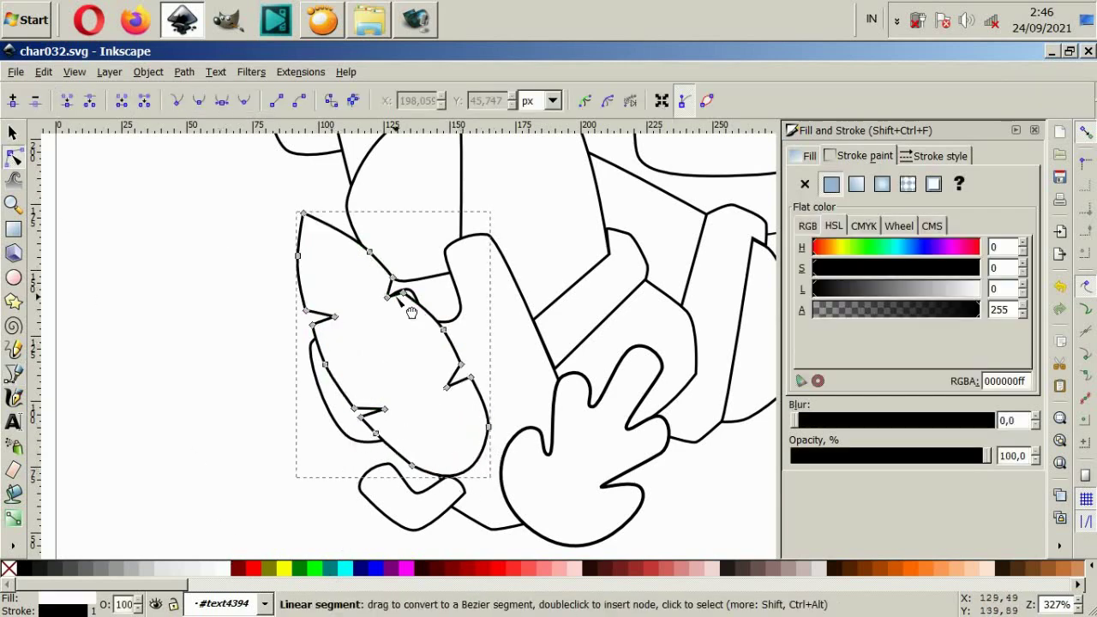
pyautogui.moveTo(366, 248); pyautogui.dragTo(358, 241)
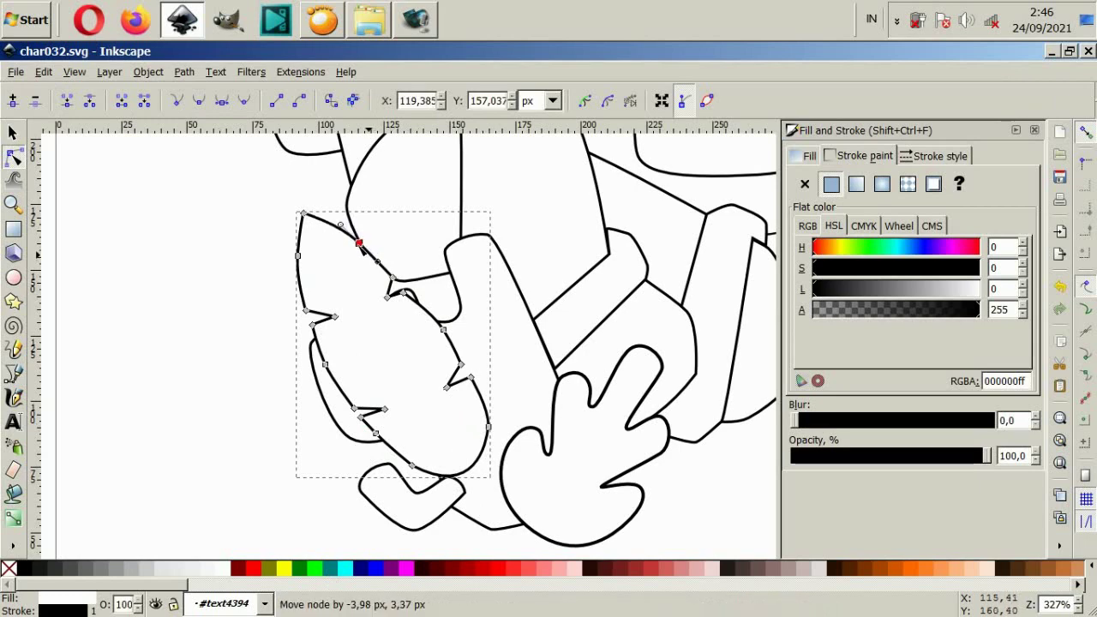
pyautogui.keyDown('ctrl'); pyautogui.scroll(2, 364, 283); pyautogui.keyUp('ctrl')
pyautogui.moveTo(410, 275); pyautogui.dragTo(420, 286)
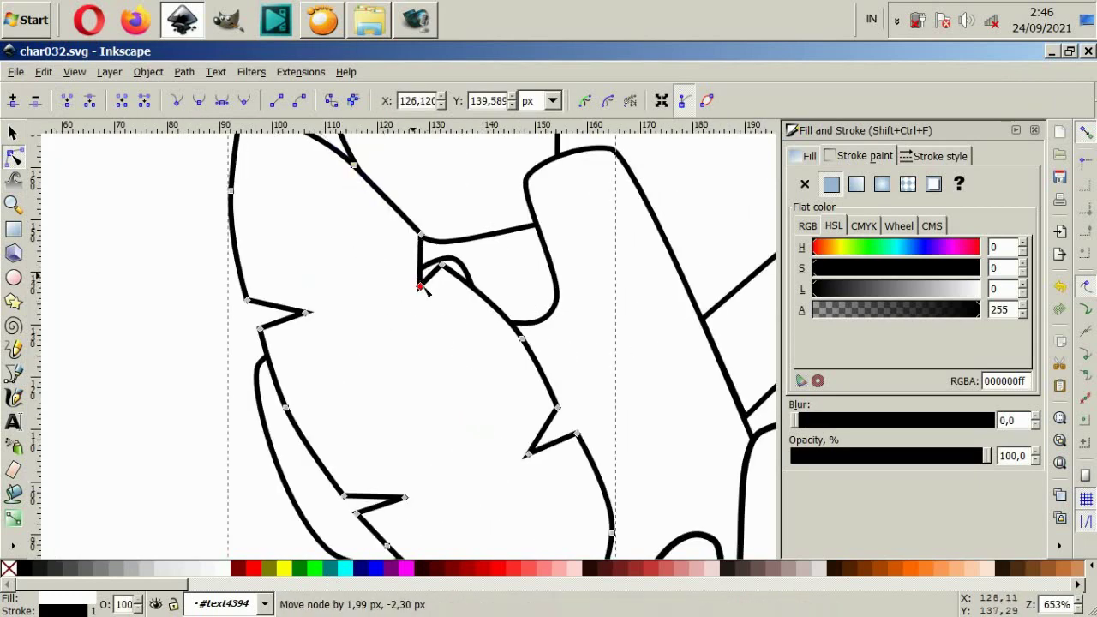
pyautogui.moveTo(307, 313); pyautogui.dragTo(300, 331)
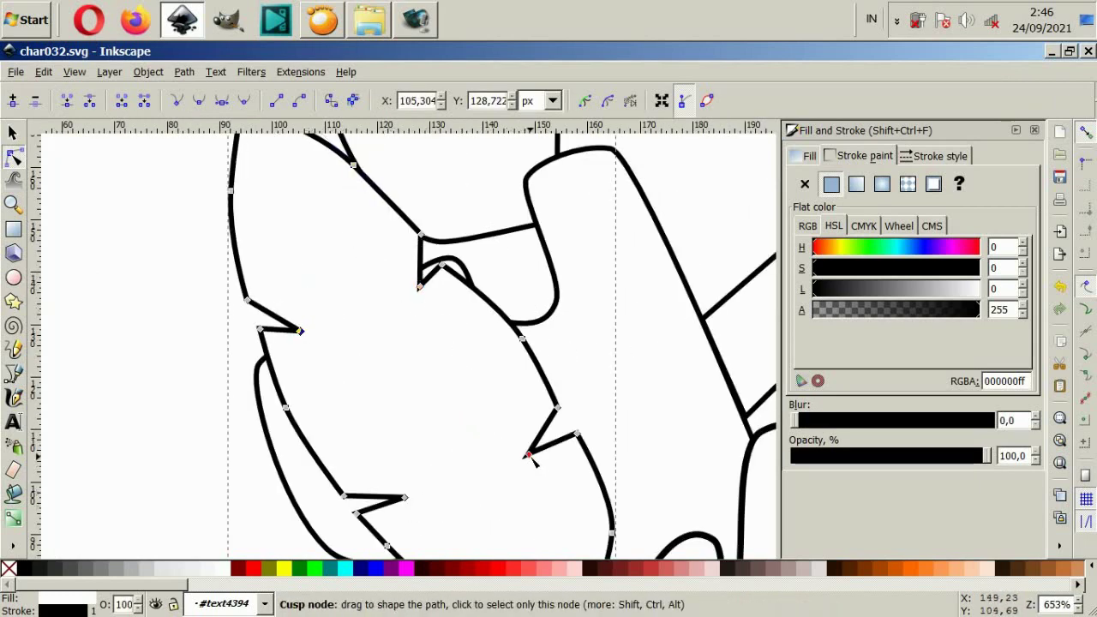
pyautogui.moveTo(525, 455); pyautogui.dragTo(541, 462)
pyautogui.moveTo(405, 497); pyautogui.dragTo(363, 516)
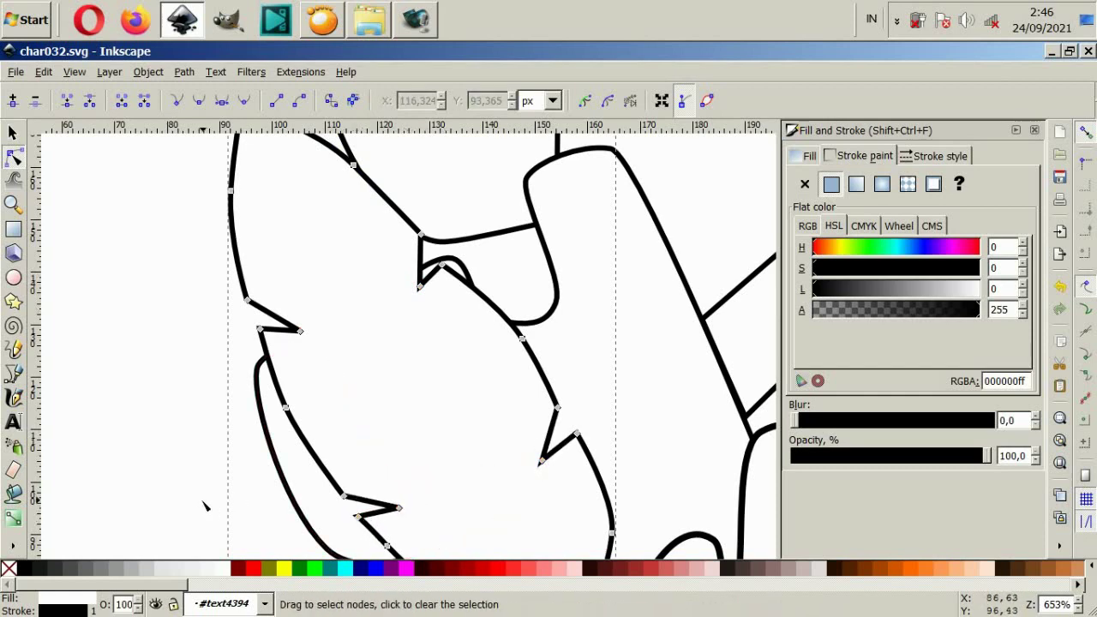
pyautogui.click(203, 507)
pyautogui.press('-')
pyautogui.press('-')
# Move the leaf up-left and send it to the bottom, behind the arm and hand.
pyautogui.click(12, 135)
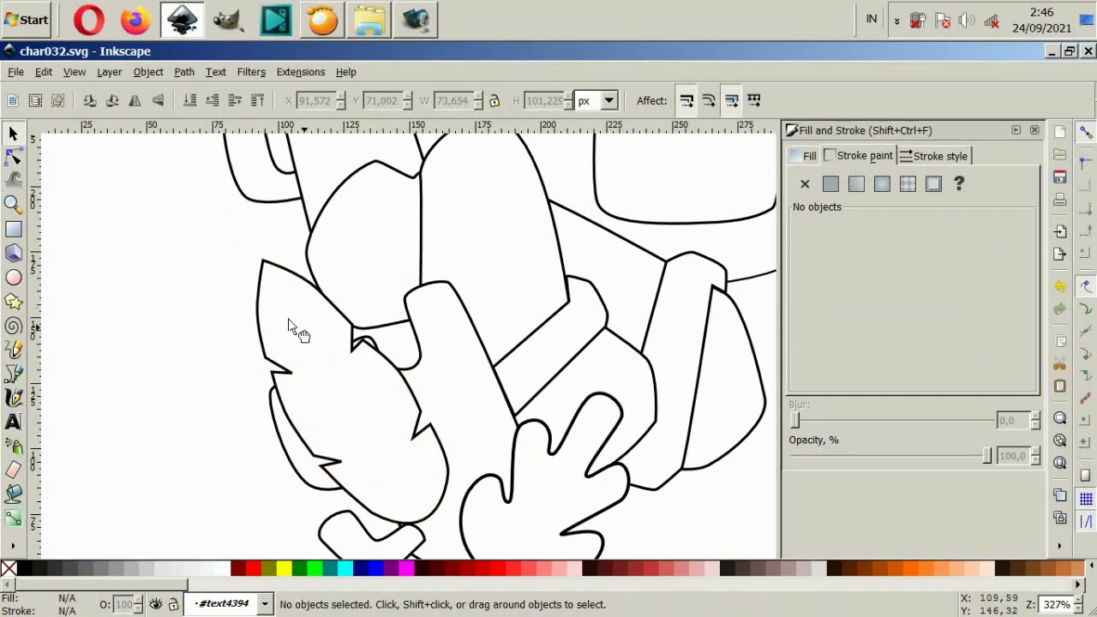
pyautogui.moveTo(295, 330)
pyautogui.mouseDown()
pyautogui.moveTo(283, 307)
pyautogui.moveTo(240, 365)
pyautogui.mouseUp()
pyautogui.press('End')
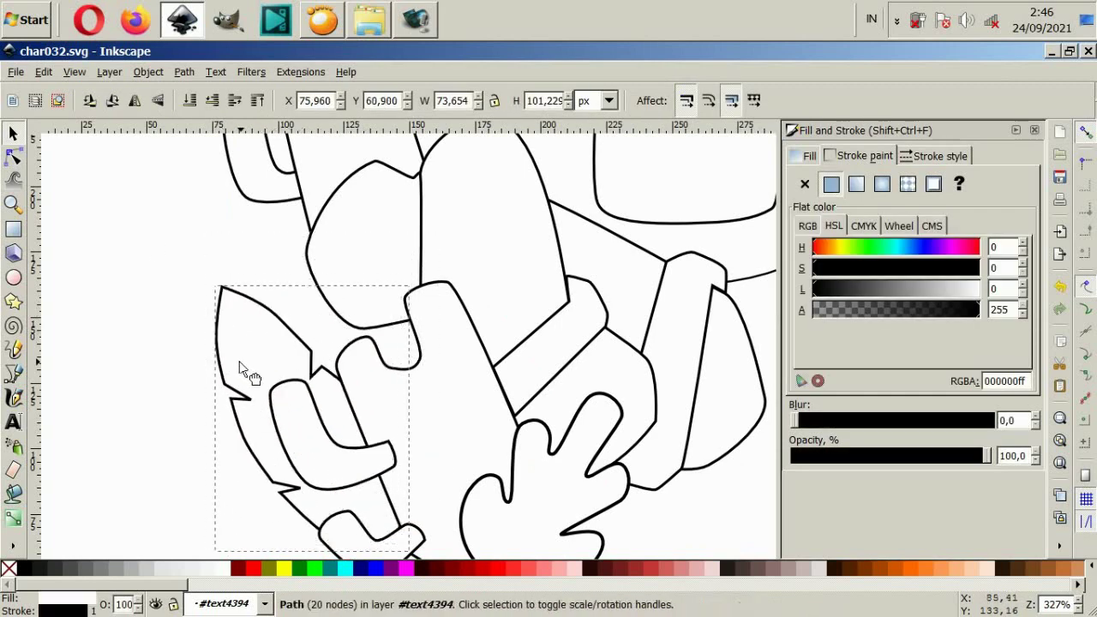
pyautogui.keyDown('ctrl'); pyautogui.scroll(-2, 240, 366); pyautogui.keyUp('ctrl')
pyautogui.press('Escape')
pyautogui.scroll(1, 269, 453)
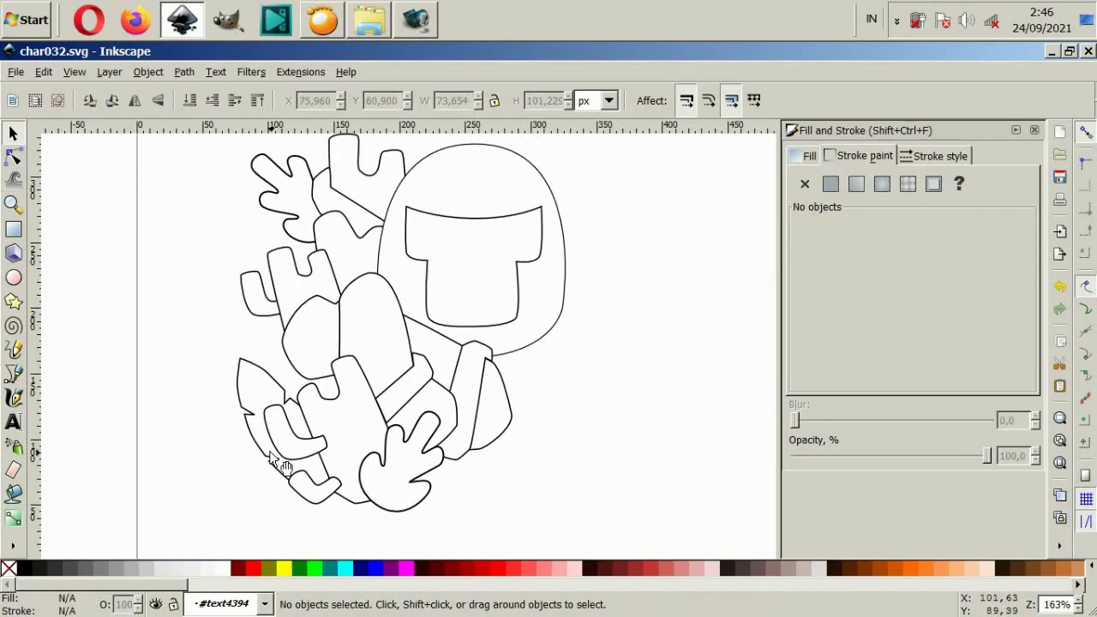
# Tilt the leaf about 15 degrees and move it upward.
pyautogui.click(258, 377)
pyautogui.click(347, 373)
pyautogui.moveTo(337, 352); pyautogui.dragTo(318, 351)
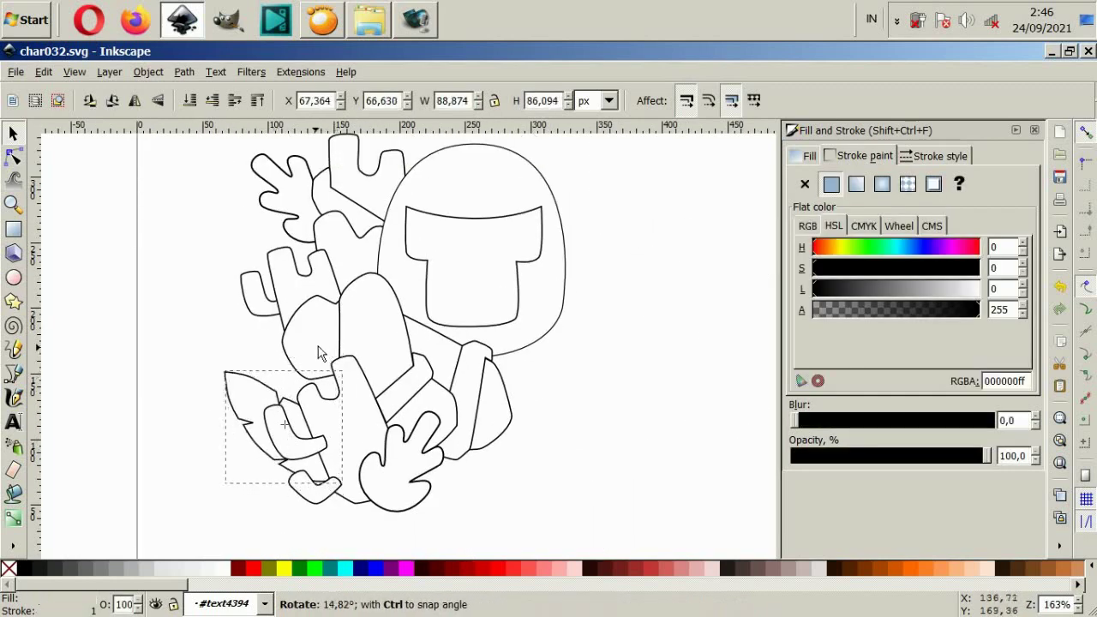
pyautogui.moveTo(249, 396)
pyautogui.mouseDown()
pyautogui.moveTo(272, 358)
pyautogui.moveTo(249, 393)
pyautogui.moveTo(257, 403)
pyautogui.moveTo(250, 319)
pyautogui.mouseUp()
# Rotate the leaf further outward and nudge it slightly left.
pyautogui.click(287, 385)
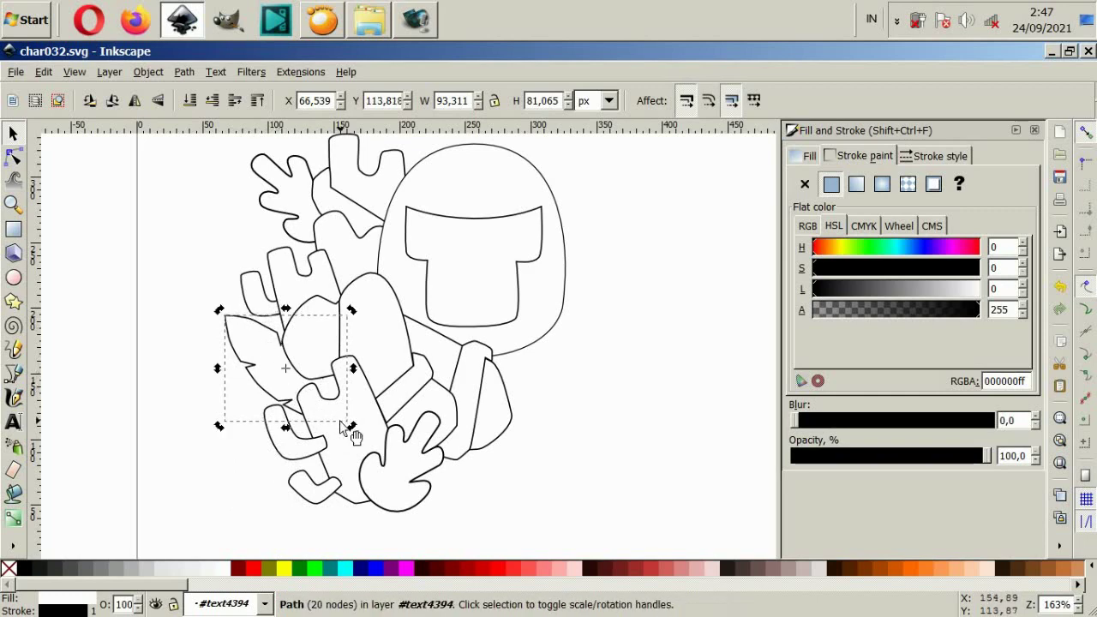
pyautogui.moveTo(353, 428); pyautogui.dragTo(363, 422)
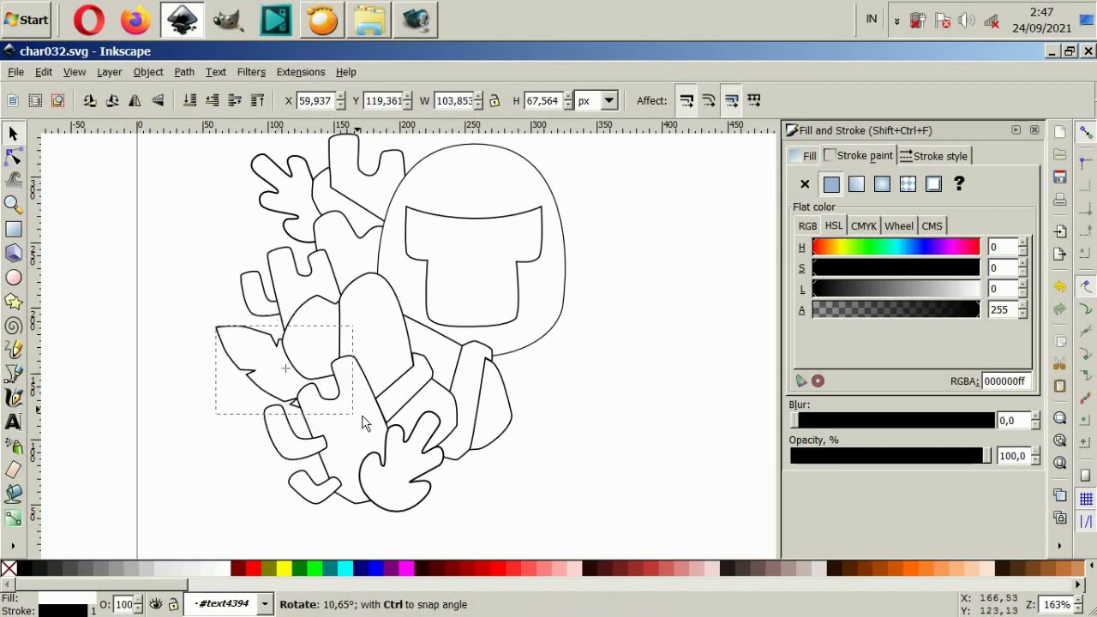
pyautogui.moveTo(294, 373); pyautogui.dragTo(289, 387)
pyautogui.press('Escape')
pyautogui.press('-')
pyautogui.press('-')
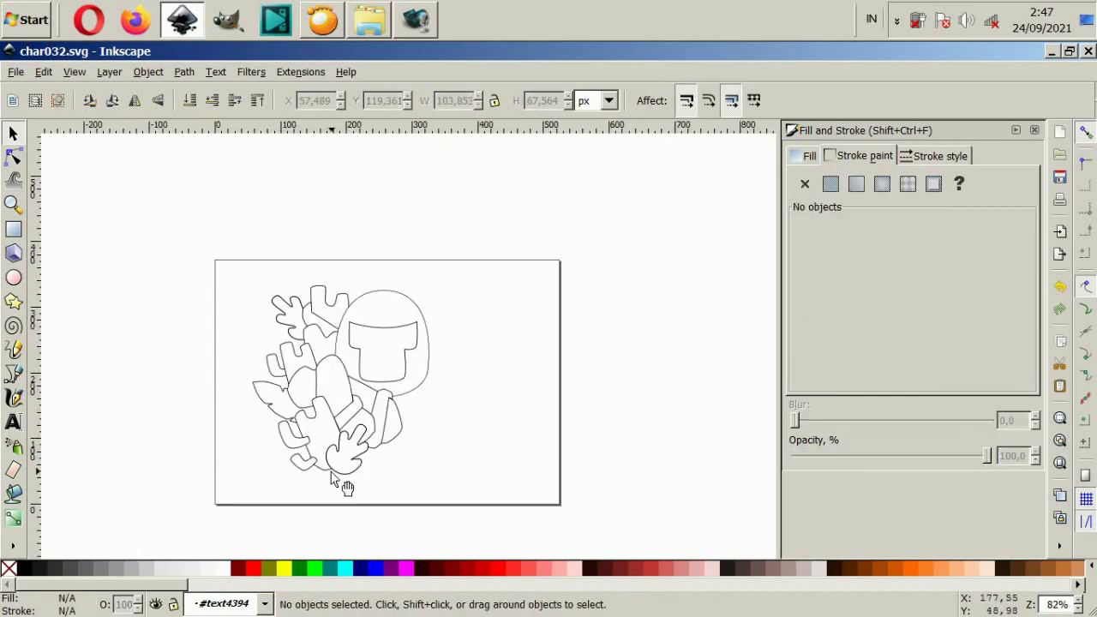
pyautogui.scroll(4, 332, 480)
pyautogui.keyDown('ctrl'); pyautogui.click(289, 451); pyautogui.keyUp('ctrl')
# Delete an extra node from the first leaf.
pyautogui.keyDown('ctrl'); pyautogui.click(244, 437); pyautogui.keyUp('ctrl')
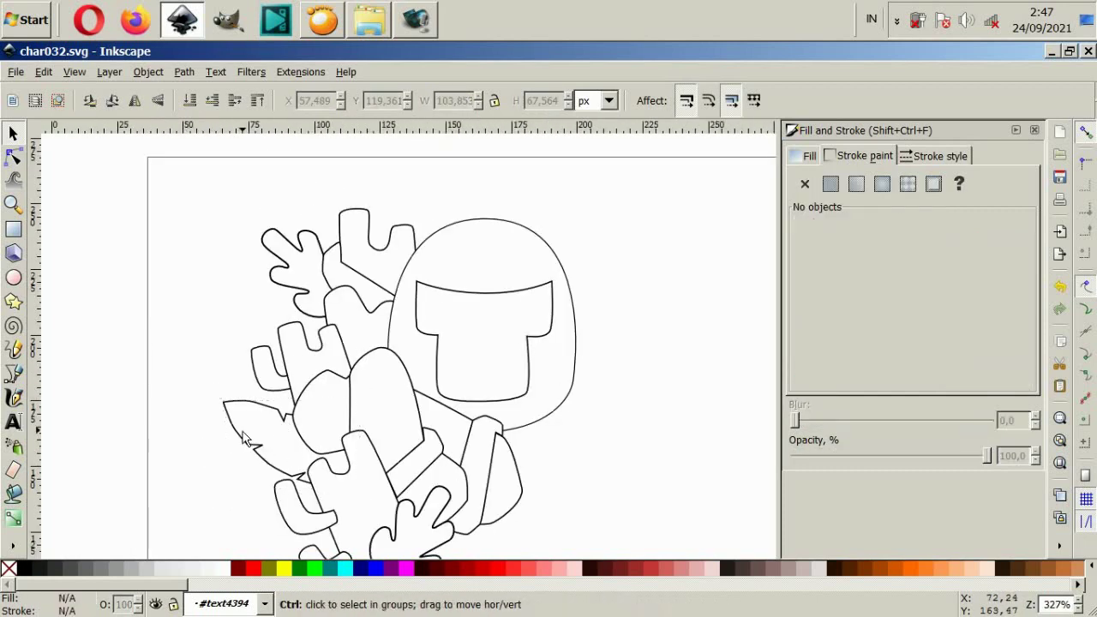
pyautogui.keyDown('ctrl'); pyautogui.click(244, 437); pyautogui.keyUp('ctrl')
pyautogui.press('n')
pyautogui.click(218, 415)
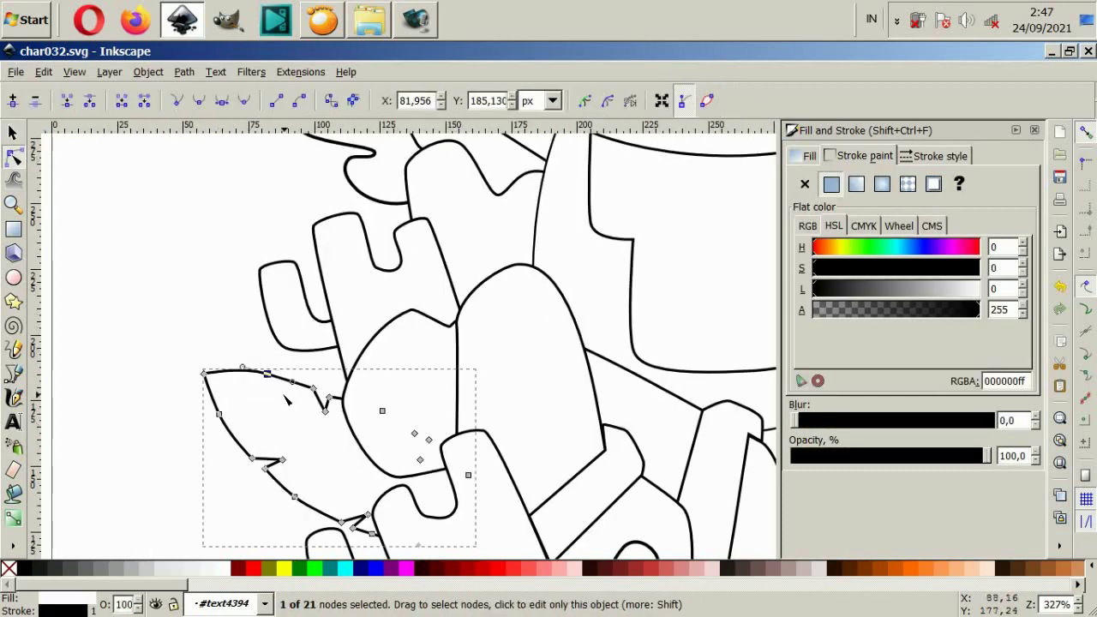
pyautogui.press('Delete')
pyautogui.click(218, 415)
pyautogui.press('Escape')
pyautogui.scroll(-3, 253, 441)
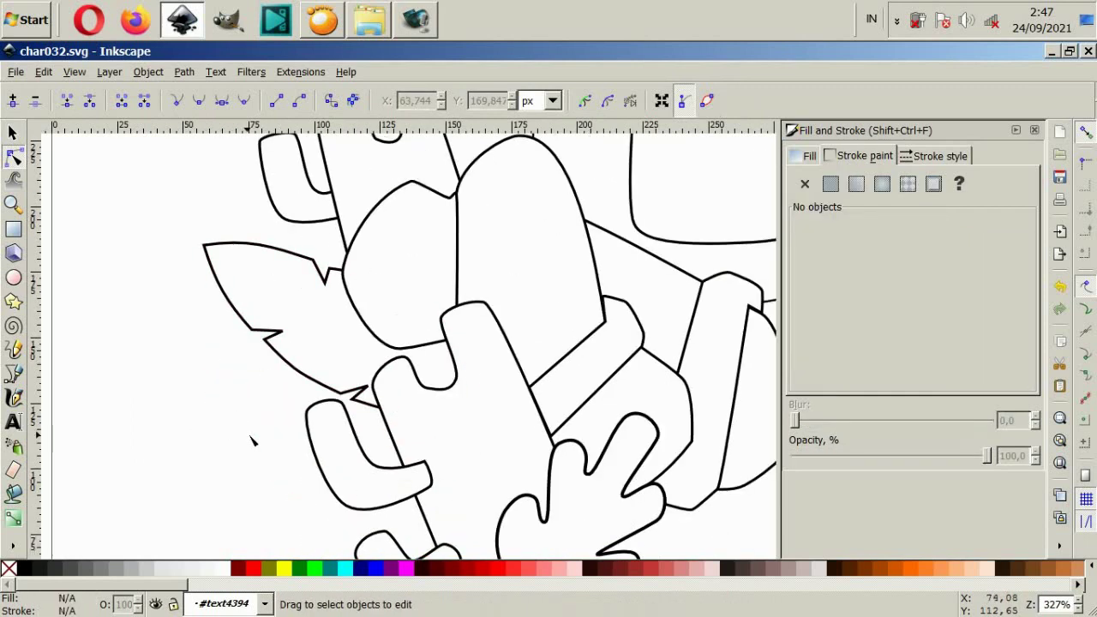
# Draw a second notched leaf below the first, close it and fill it white.
pyautogui.click(13, 373)
pyautogui.click(415, 393)
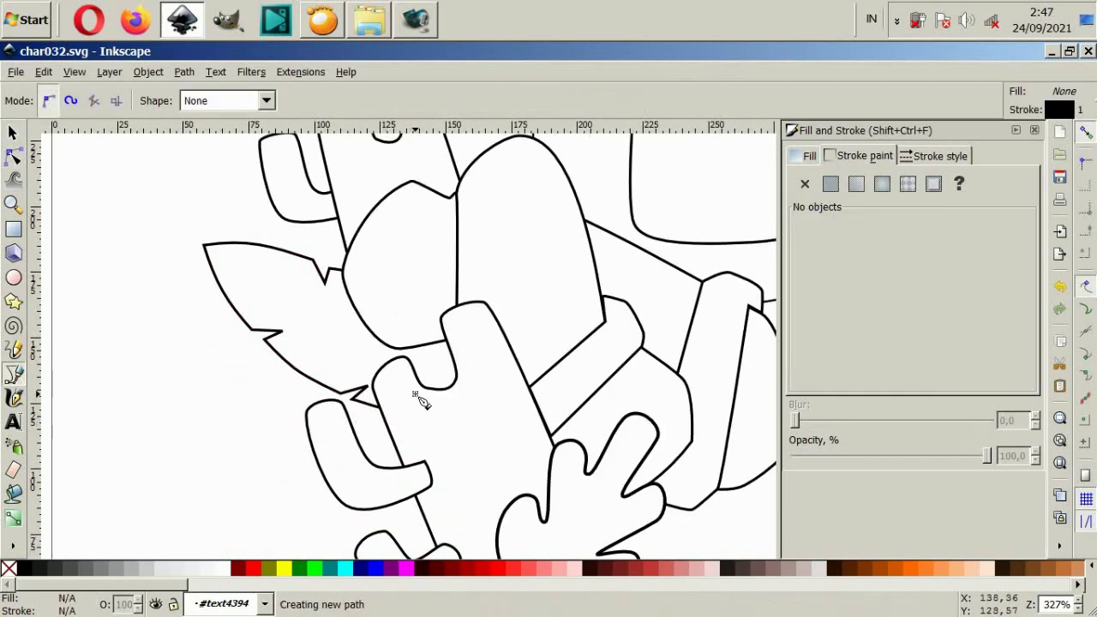
pyautogui.moveTo(296, 362); pyautogui.dragTo(301, 369)
pyautogui.click(225, 372)
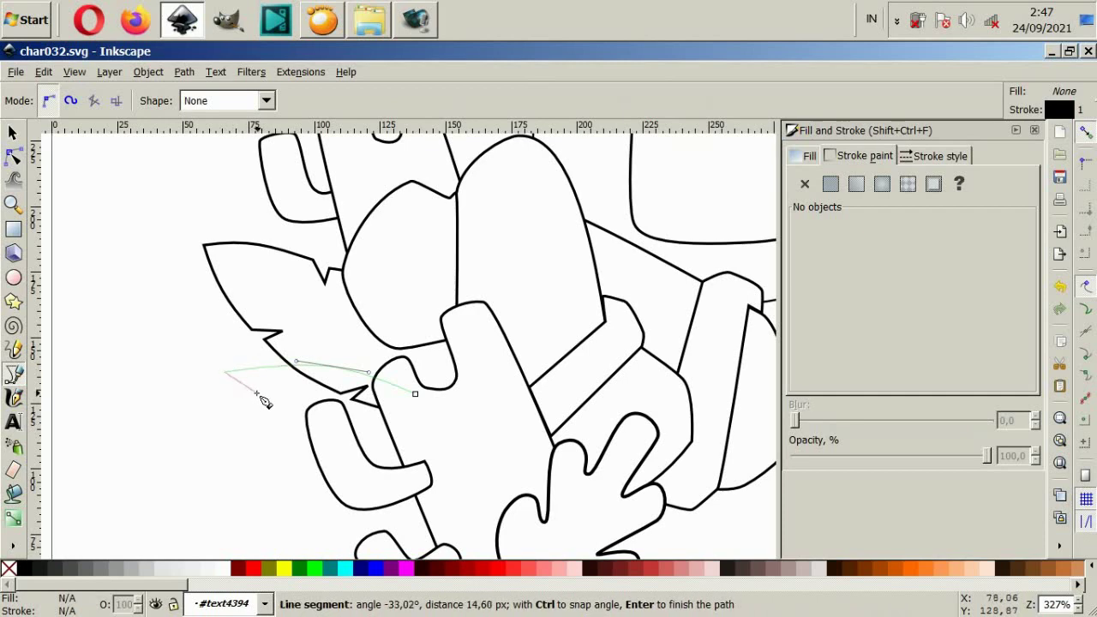
pyautogui.moveTo(256, 396); pyautogui.dragTo(285, 403)
pyautogui.click(287, 410)
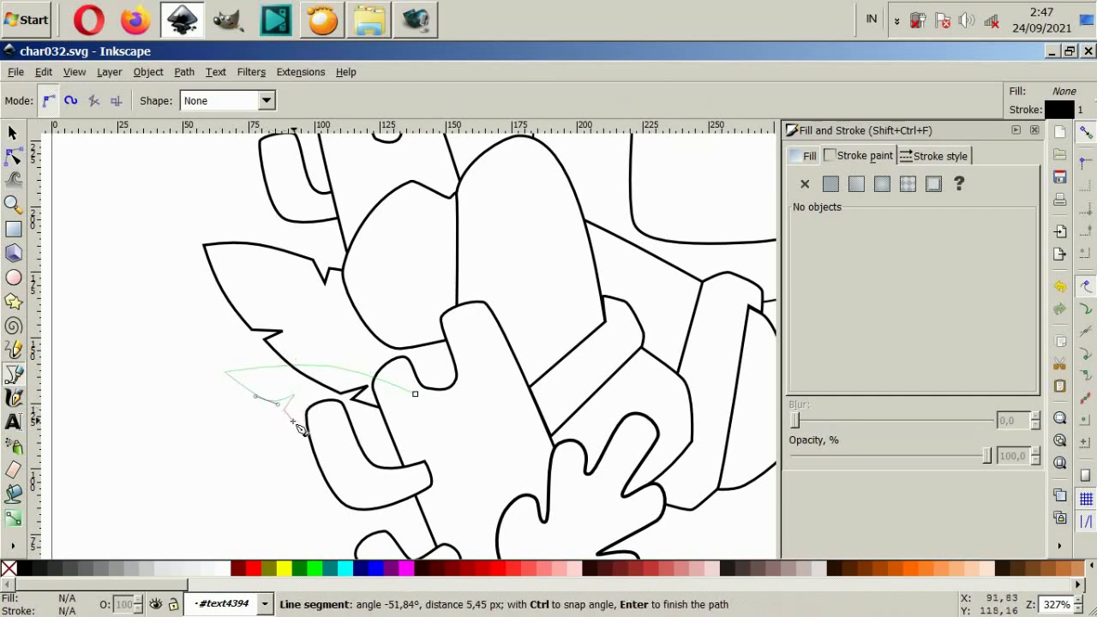
pyautogui.moveTo(330, 433); pyautogui.dragTo(349, 440)
pyautogui.click(378, 446)
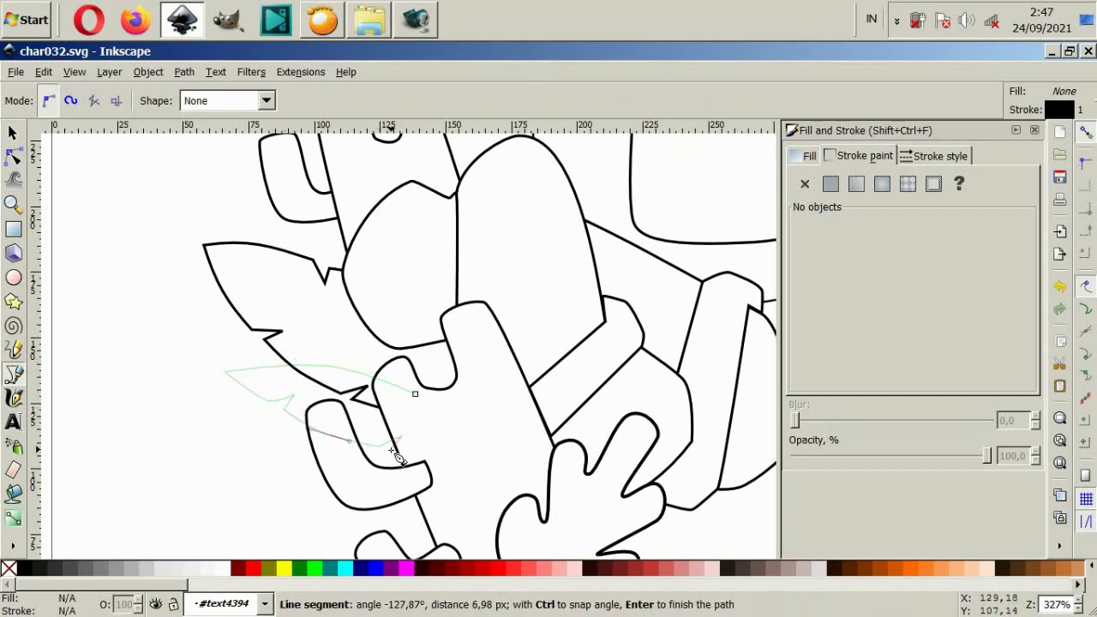
pyautogui.moveTo(462, 456); pyautogui.dragTo(462, 432)
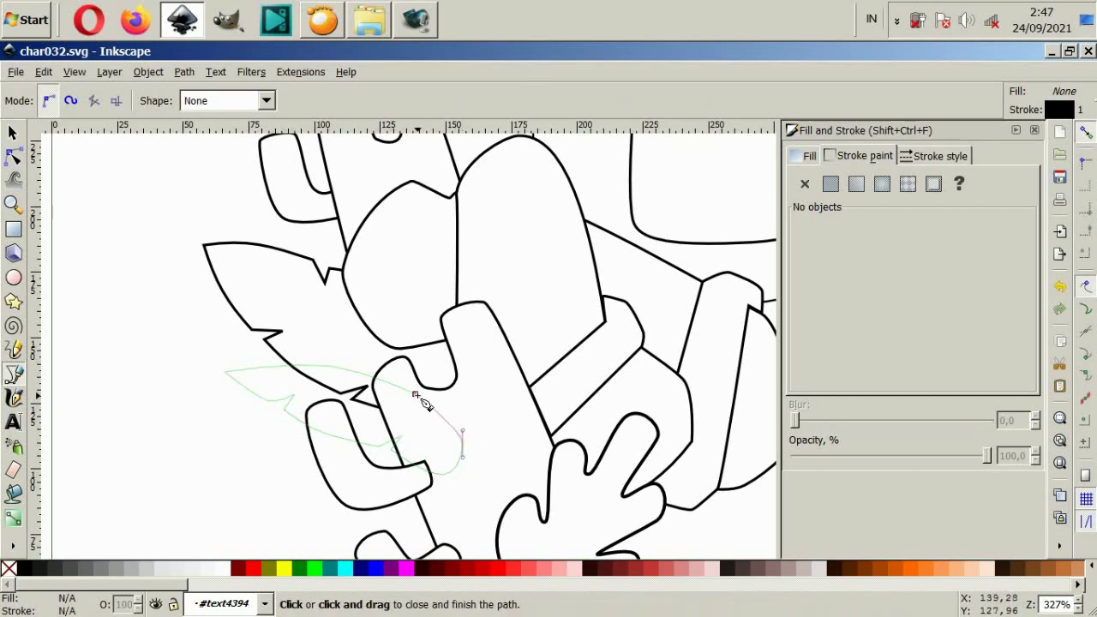
pyautogui.moveTo(416, 396); pyautogui.dragTo(403, 391)
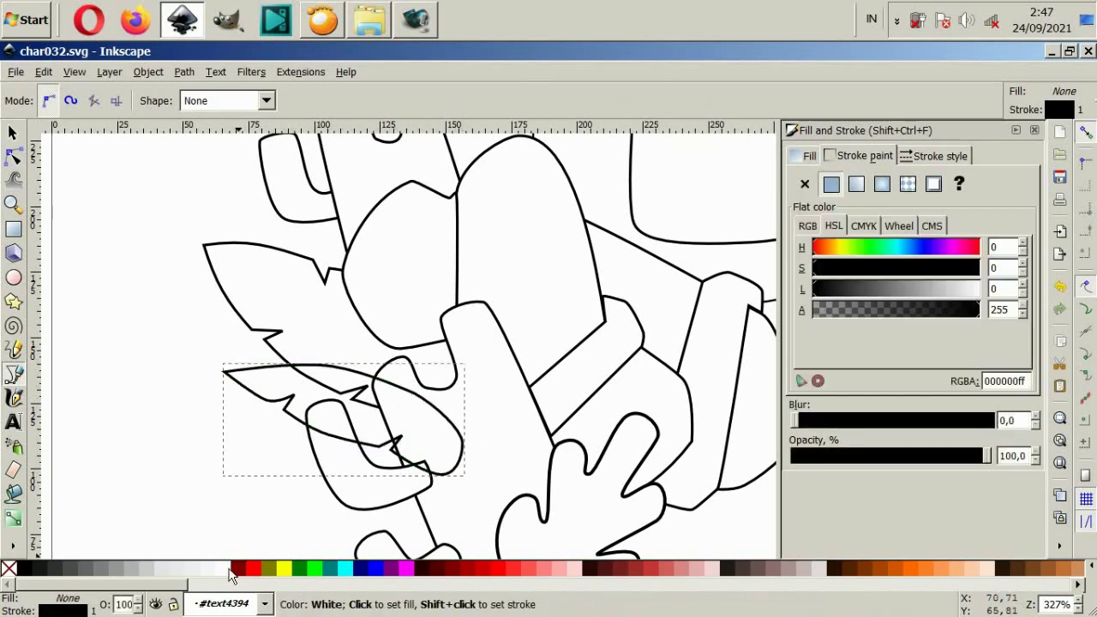
pyautogui.click(230, 570)
# Lower the new leaf with Page Down behind the neighbouring shapes.
pyautogui.click(13, 133)
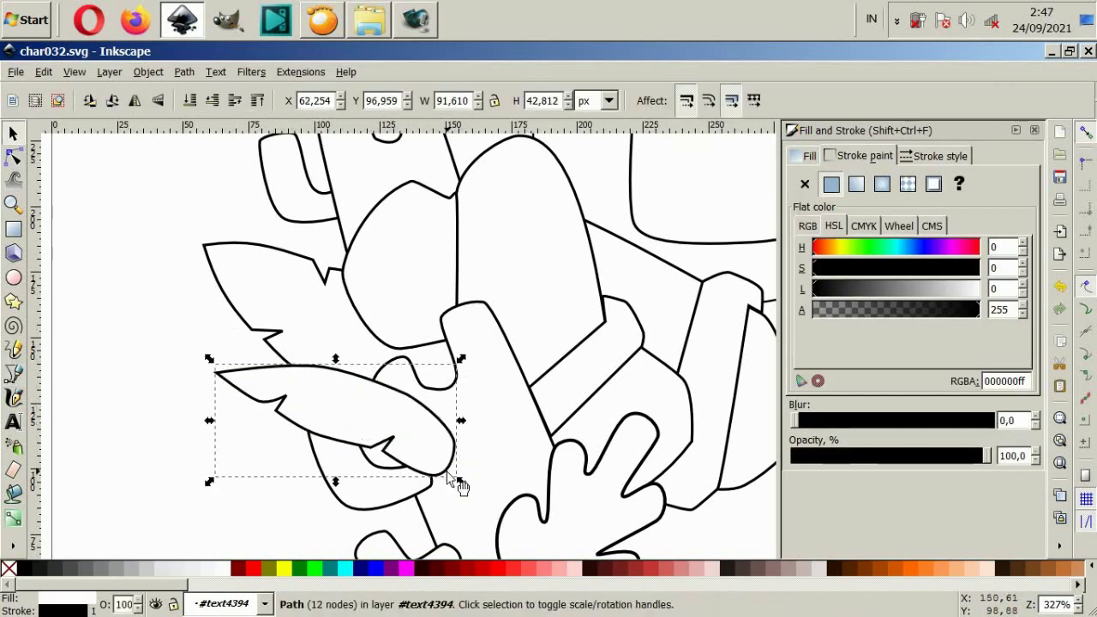
pyautogui.press('pagedown')
pyautogui.press('pagedown')
pyautogui.press('Escape')
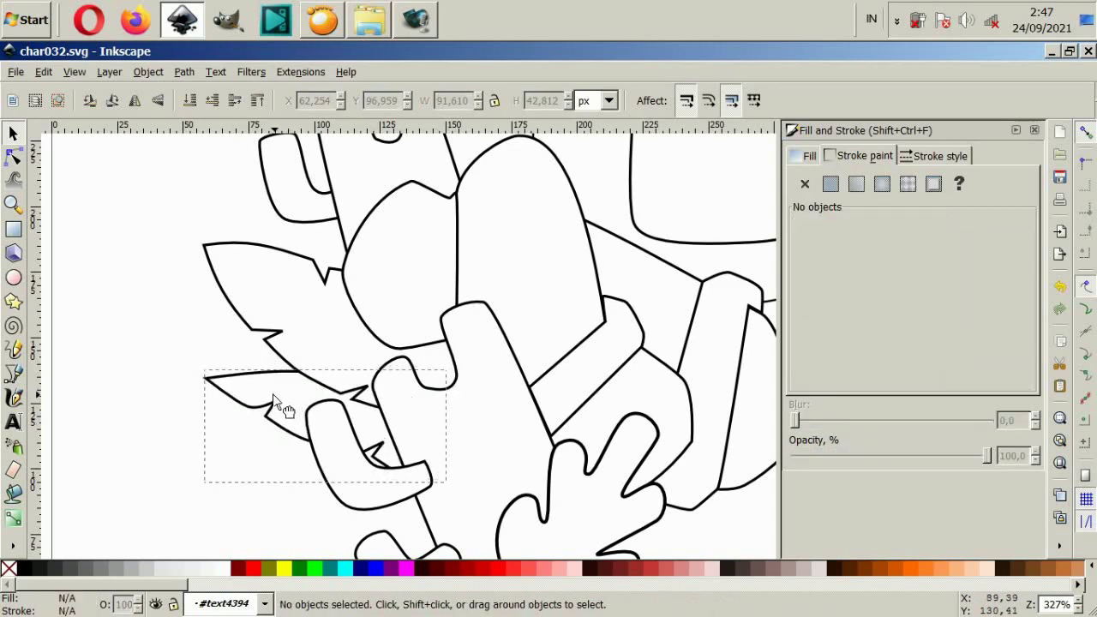
pyautogui.click(275, 403)
pyautogui.press('Escape')
pyautogui.scroll(-1, 274, 403)
pyautogui.scroll(-2, 275, 403)
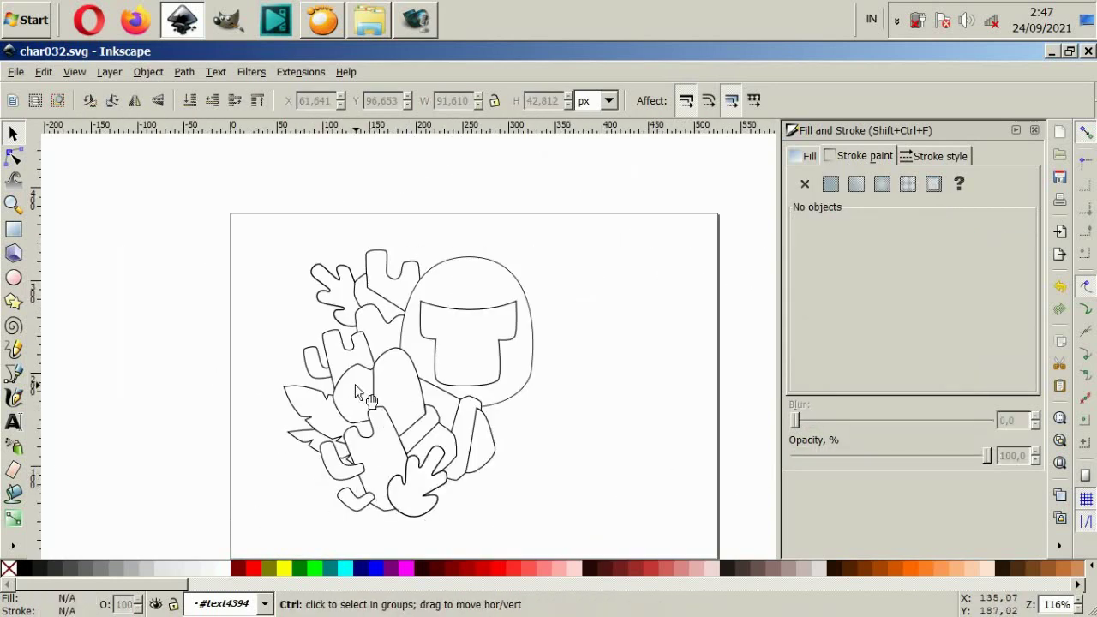
# Draw a pointed leaf beside the stem and fill it white.
pyautogui.scroll(1, 360, 397)
pyautogui.scroll(3, 416, 372)
pyautogui.press('b')
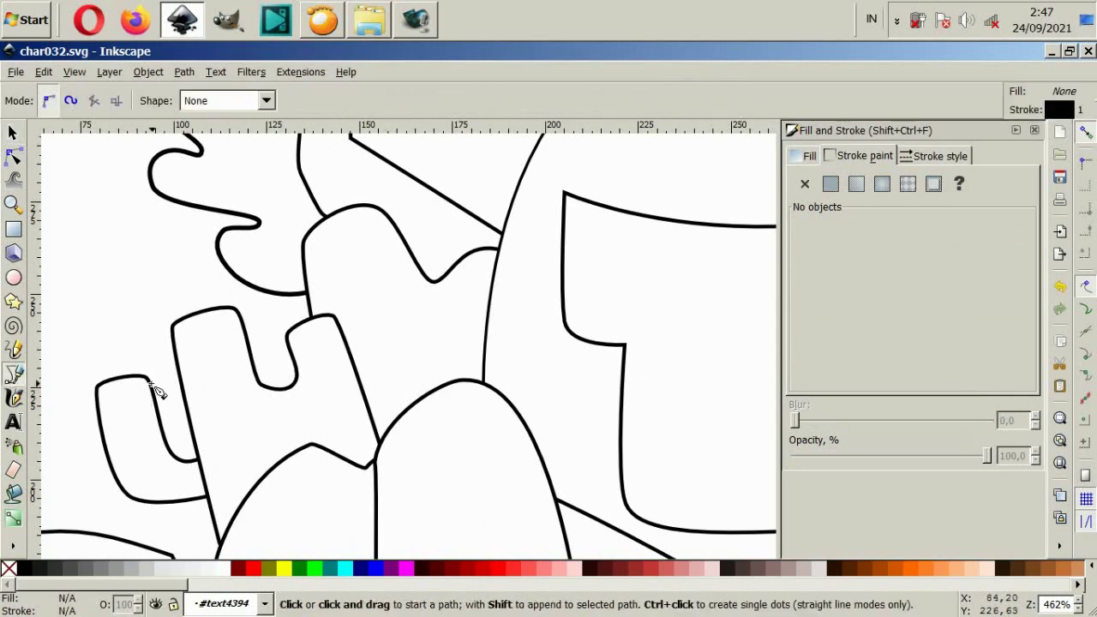
pyautogui.scroll(2, 157, 391)
pyautogui.click(302, 499)
pyautogui.moveTo(269, 403); pyautogui.dragTo(267, 347)
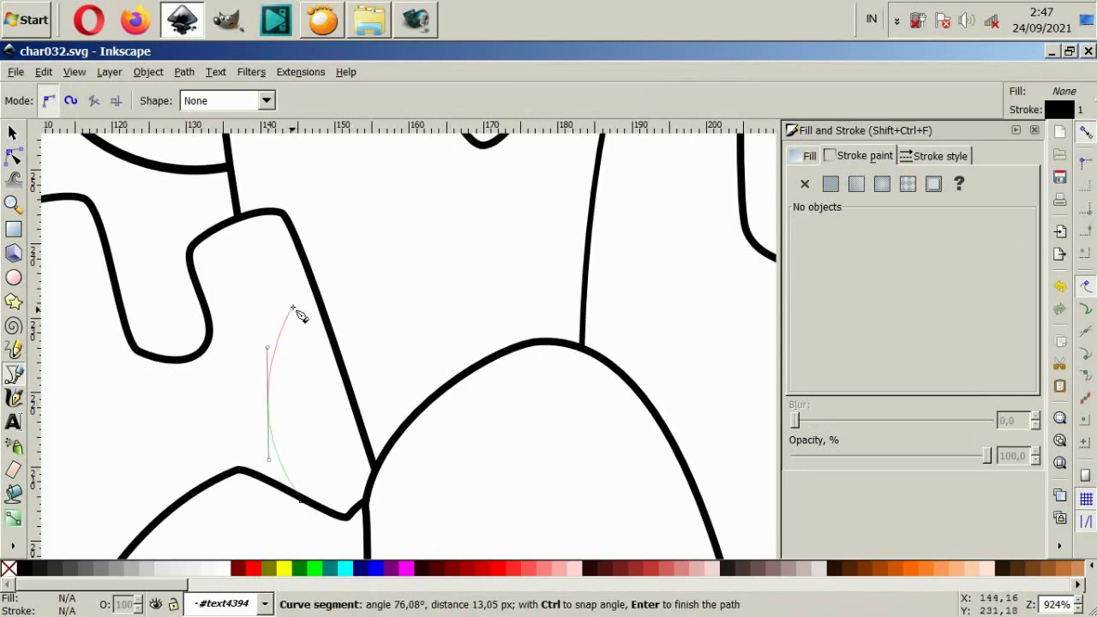
pyautogui.click(332, 281)
pyautogui.moveTo(385, 412); pyautogui.dragTo(388, 484)
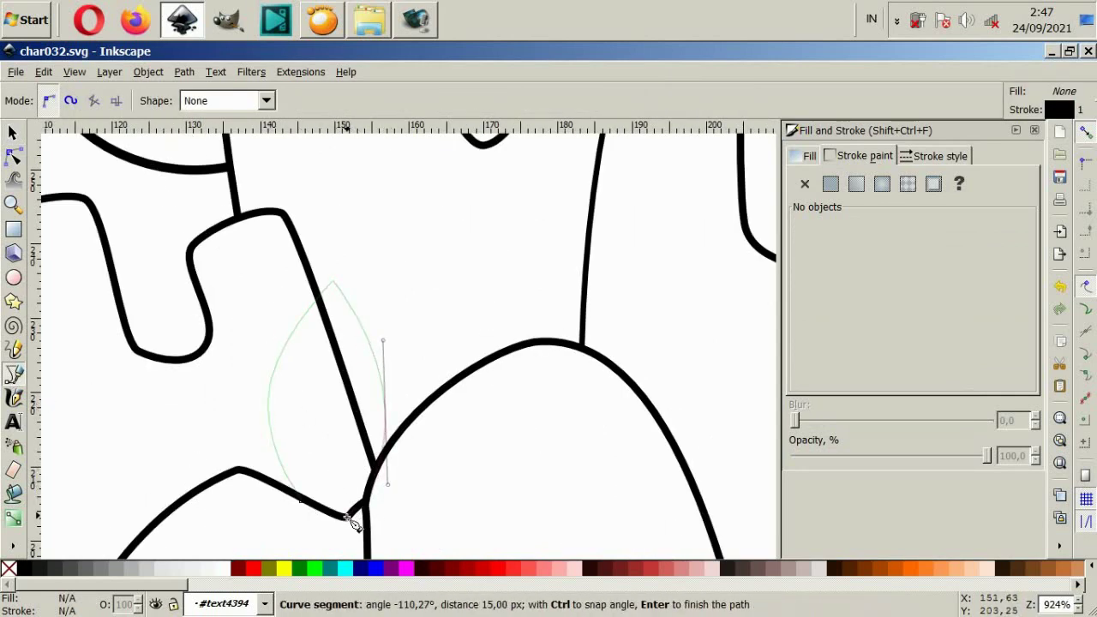
pyautogui.click(350, 519)
pyautogui.click(303, 501)
pyautogui.click(227, 568)
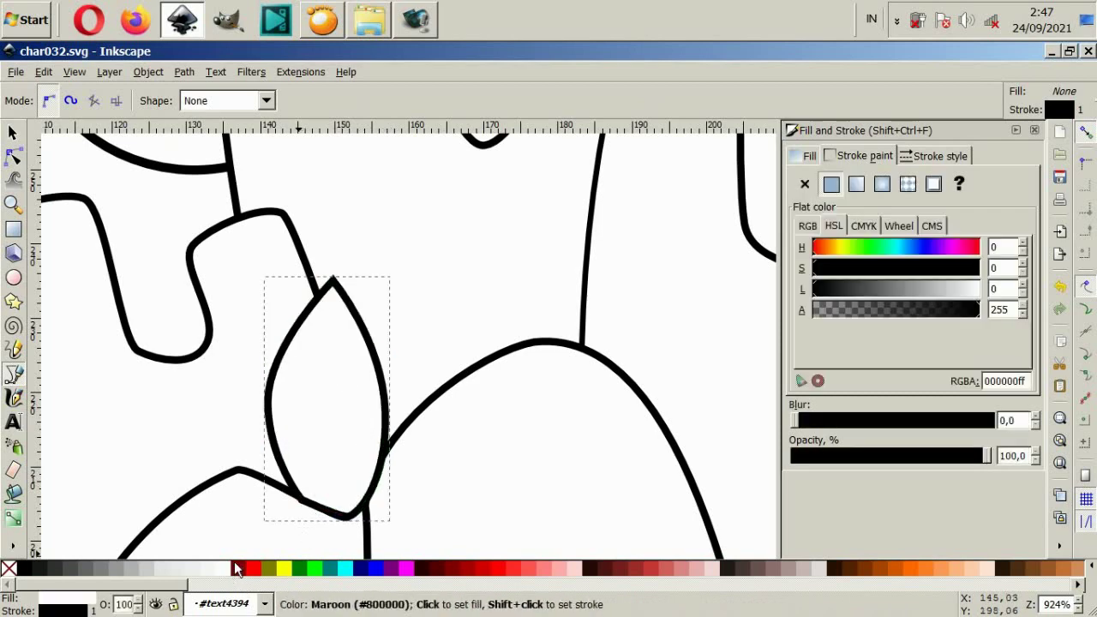
# Outline a second, notched leaf shape with a long edge to the right.
pyautogui.click(361, 393)
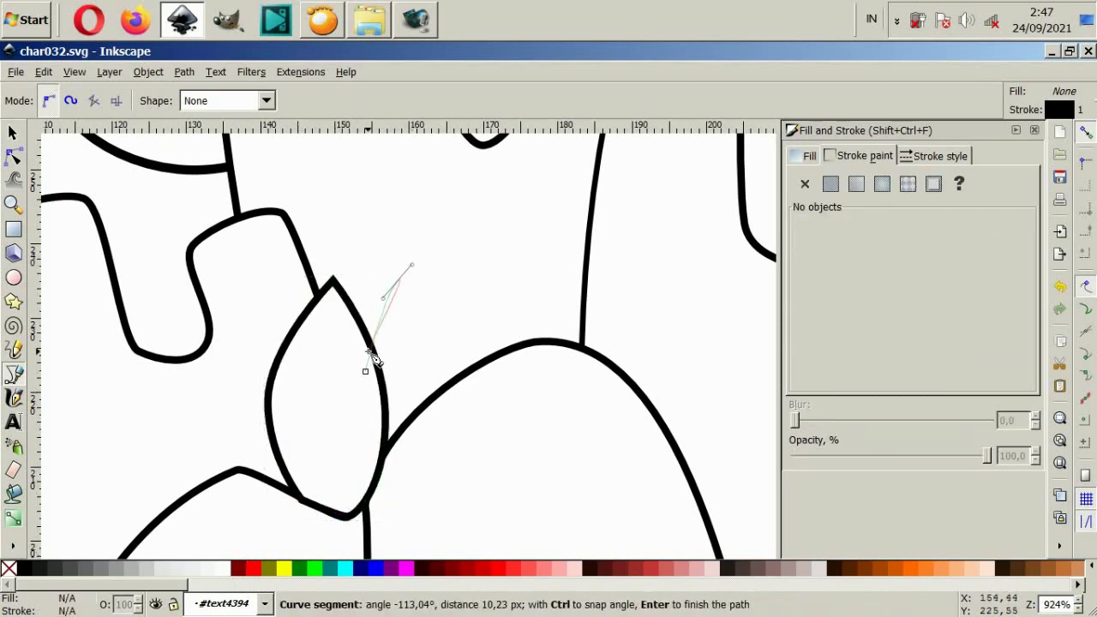
pyautogui.click(426, 286)
pyautogui.click(431, 370)
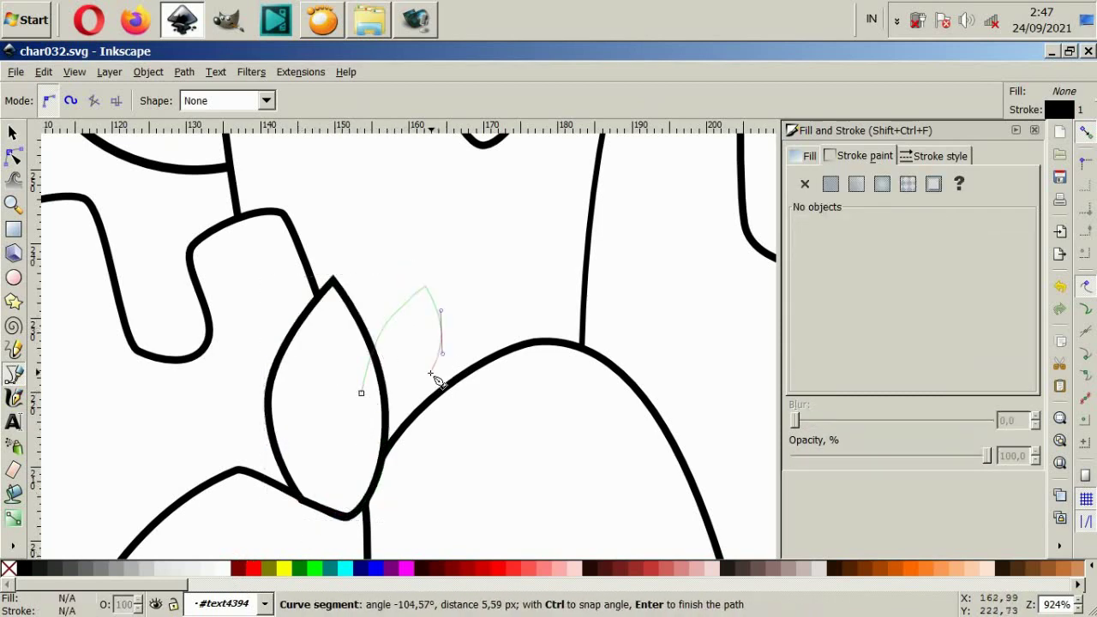
pyautogui.click(451, 349)
pyautogui.click(550, 373)
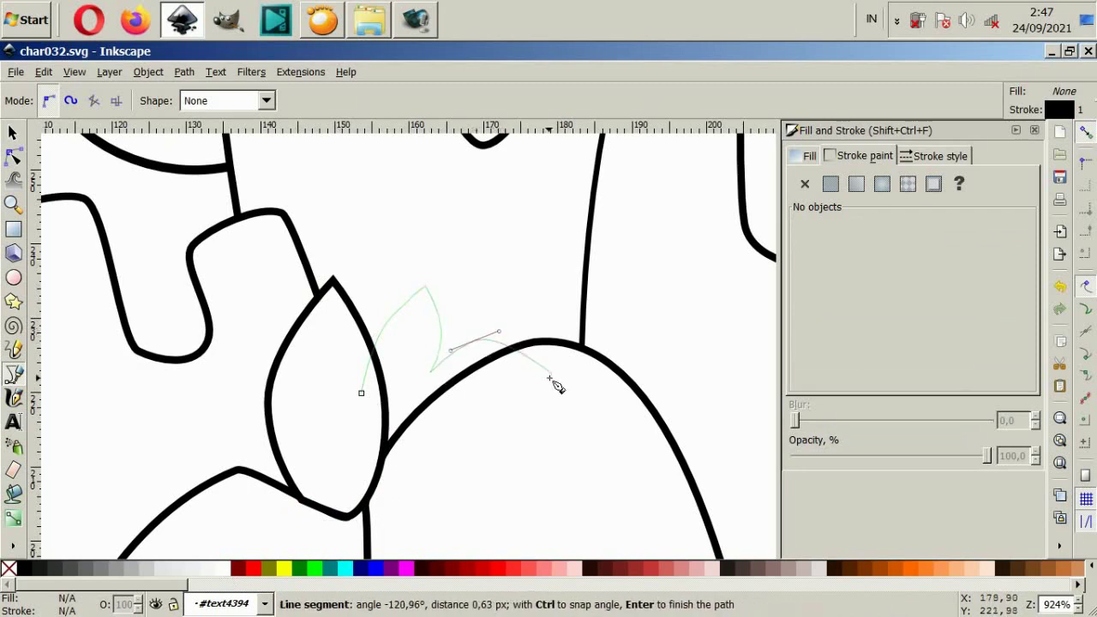
pyautogui.click(361, 393)
# Draw a third, smaller curved leaf at the left.
pyautogui.click(307, 490)
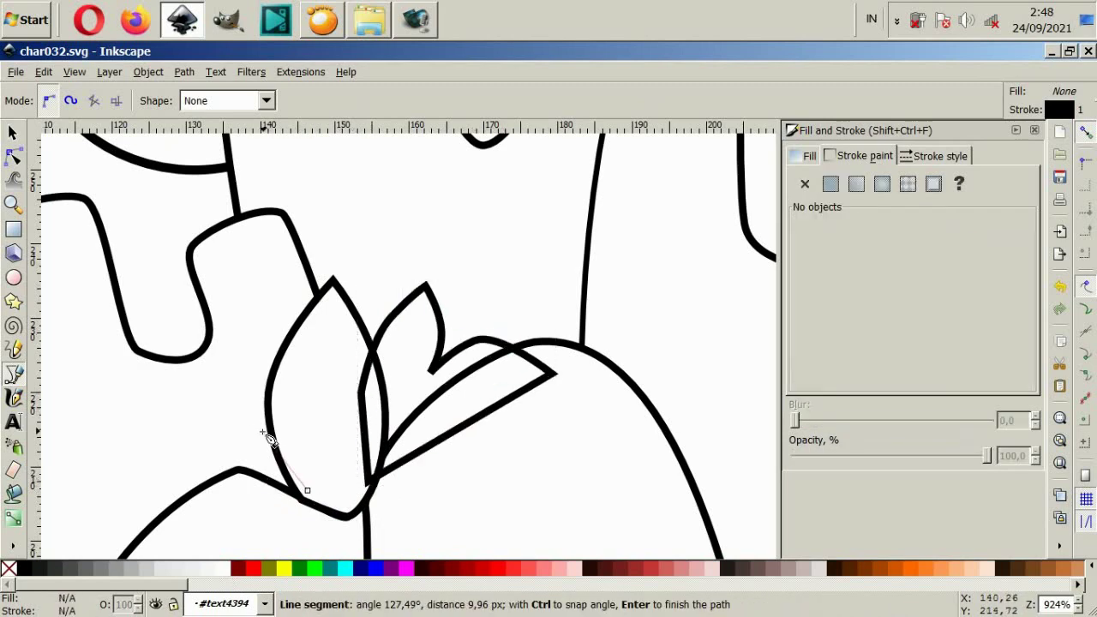
pyautogui.moveTo(211, 411); pyautogui.dragTo(228, 422)
pyautogui.click(168, 414)
pyautogui.moveTo(201, 494); pyautogui.dragTo(233, 515)
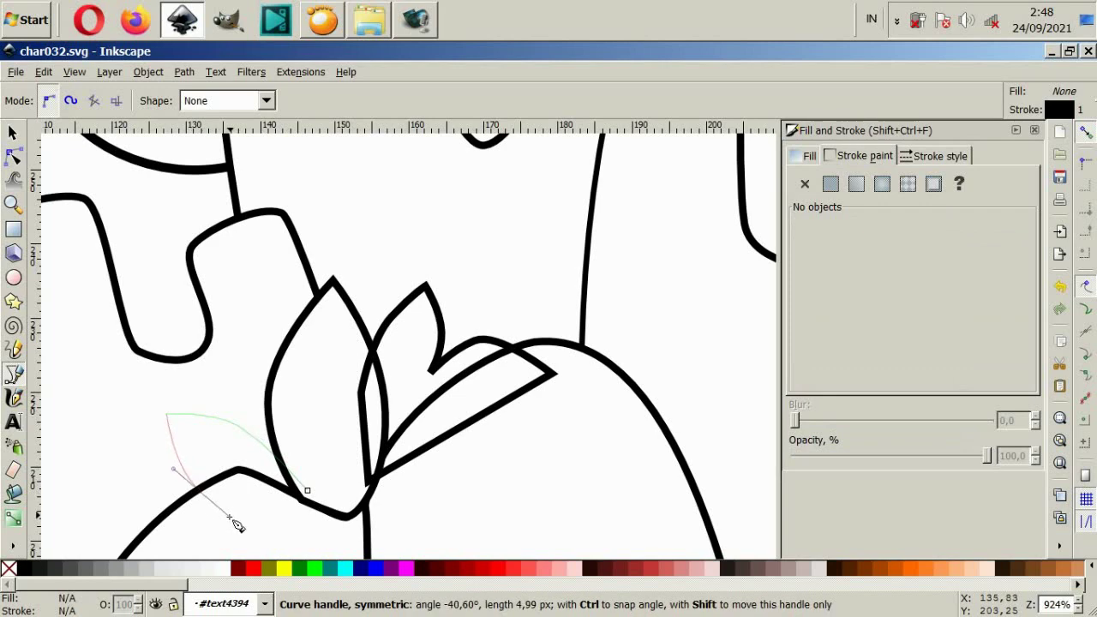
pyautogui.moveTo(307, 490); pyautogui.dragTo(325, 449)
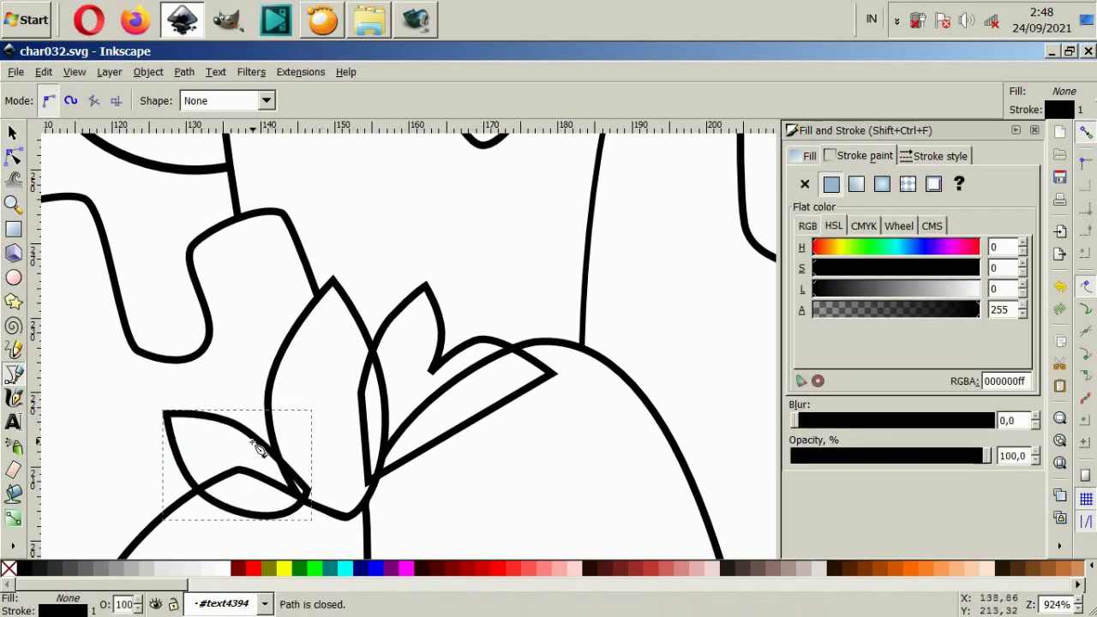
# Send the petal and the middle leaf to the bottom, behind the stem.
pyautogui.click(12, 133)
pyautogui.keyDown('shift'); pyautogui.click(394, 313); pyautogui.keyUp('shift')
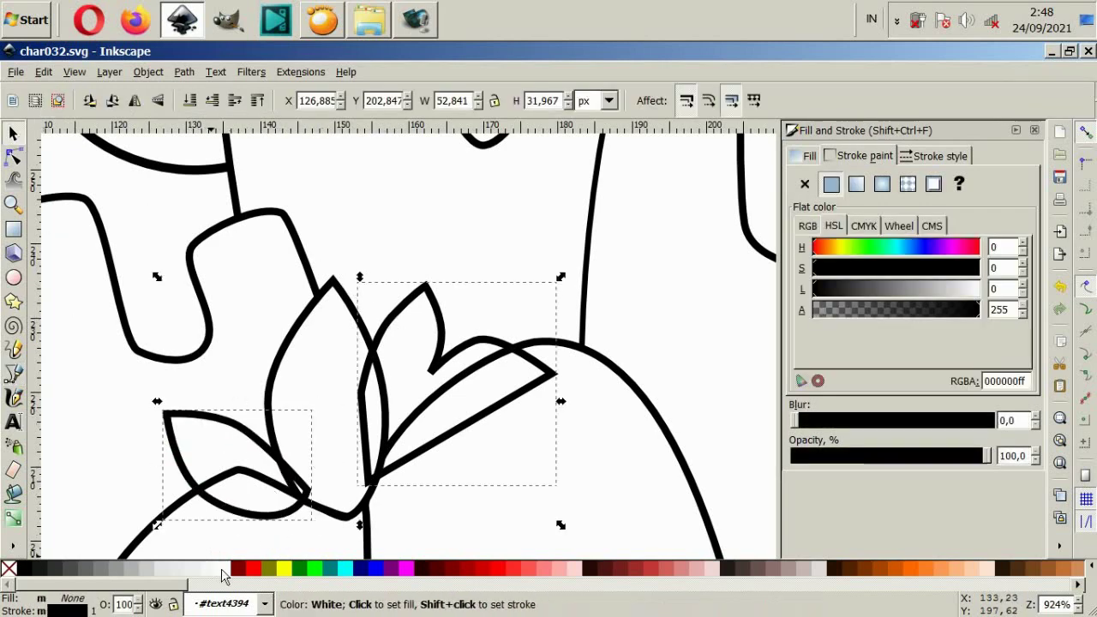
pyautogui.click(509, 404)
pyautogui.press('End')
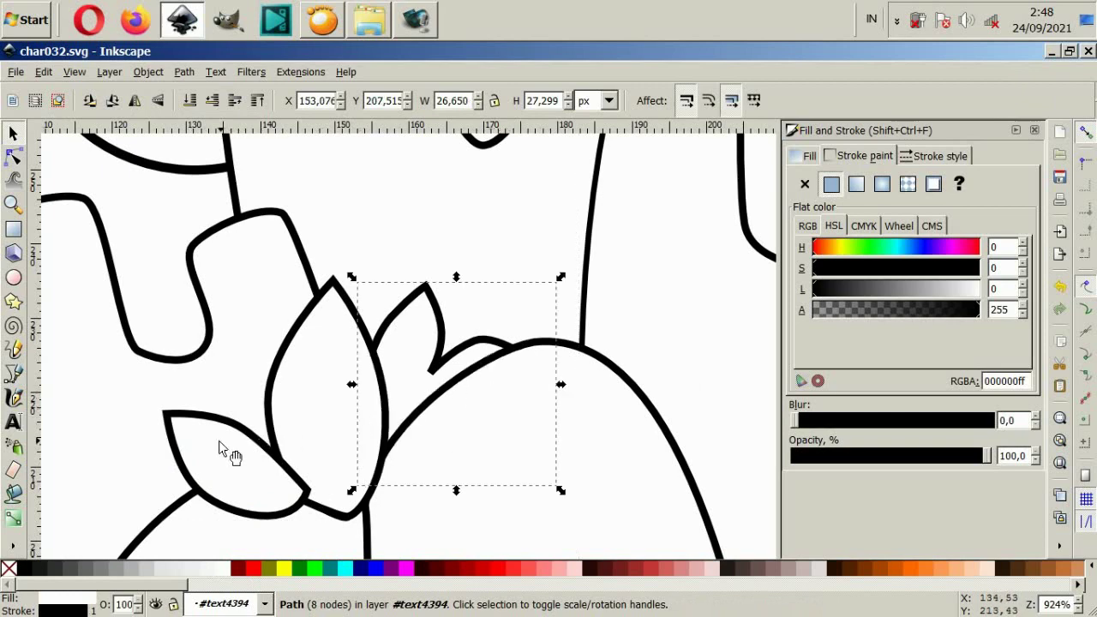
pyautogui.click(219, 441)
pyautogui.click(352, 468)
pyautogui.press('End')
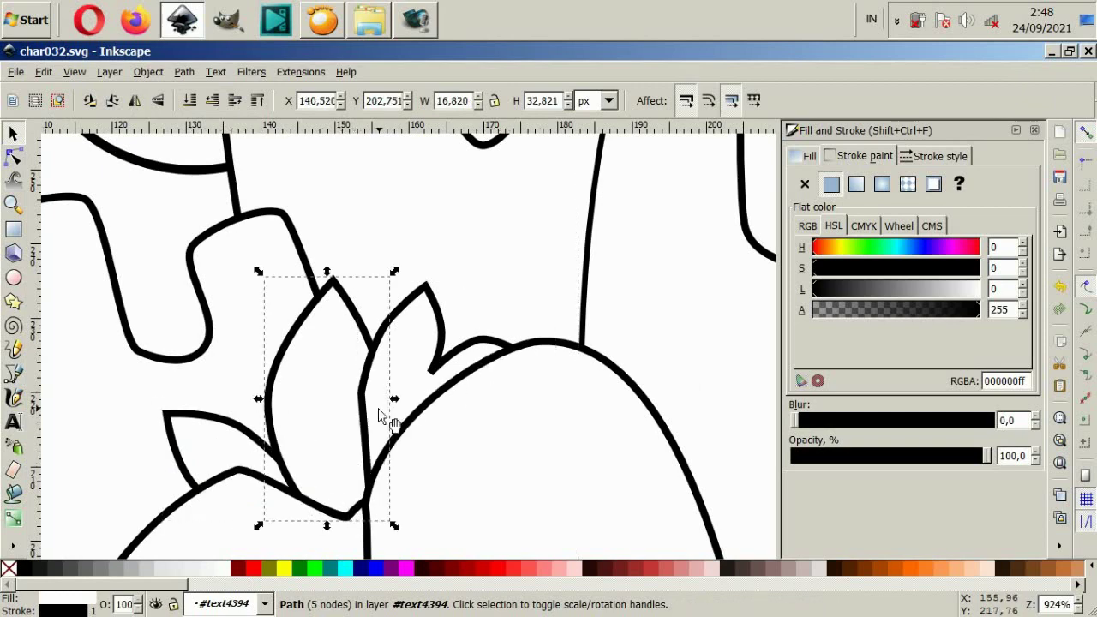
pyautogui.click(530, 395)
pyautogui.click(487, 331)
pyautogui.scroll(-6, 493, 343)
# Move the spiky leaf down and slightly left.
pyautogui.press('Escape')
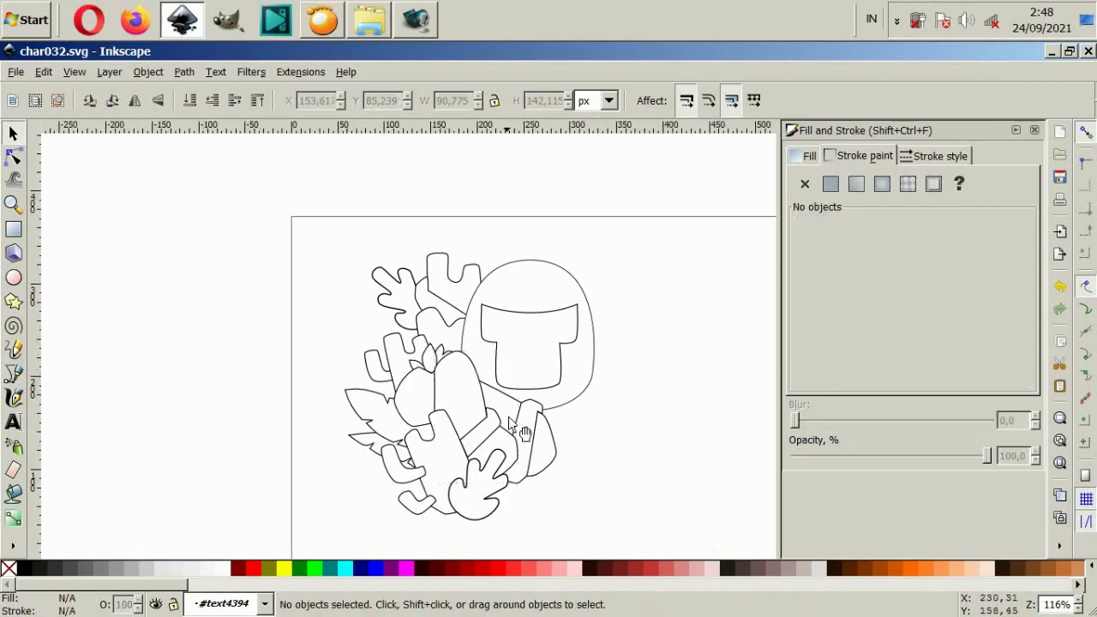
pyautogui.keyDown('ctrl'); pyautogui.scroll(2, 508, 420); pyautogui.keyUp('ctrl')
pyautogui.keyDown('ctrl'); pyautogui.scroll(2, 343, 403); pyautogui.keyUp('ctrl')
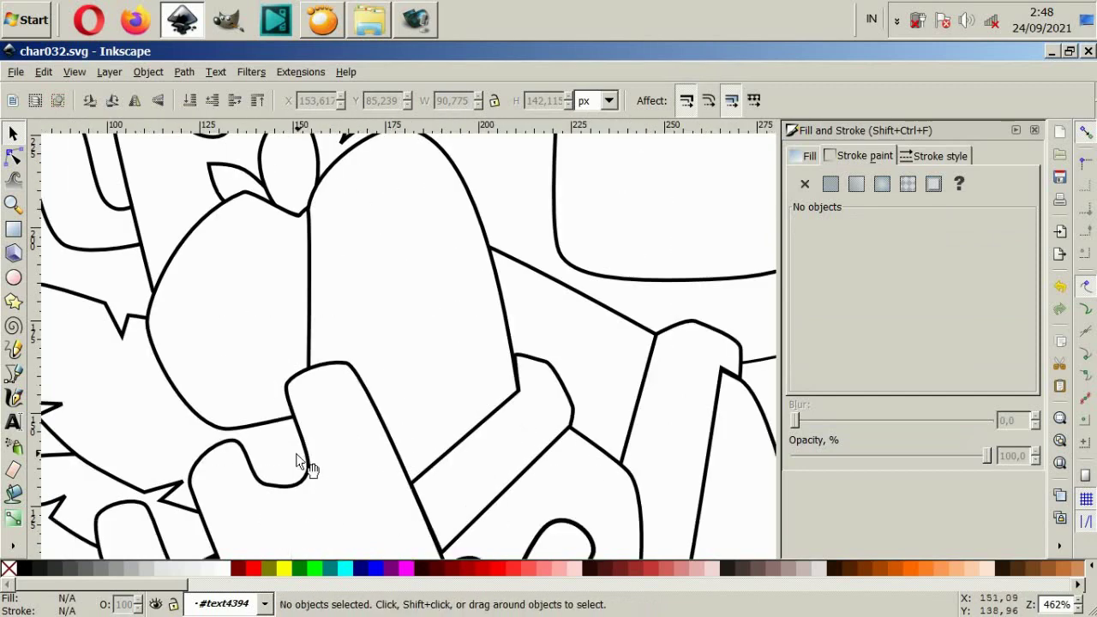
pyautogui.keyDown('ctrl'); pyautogui.scroll(-4, 403, 476); pyautogui.keyUp('ctrl')
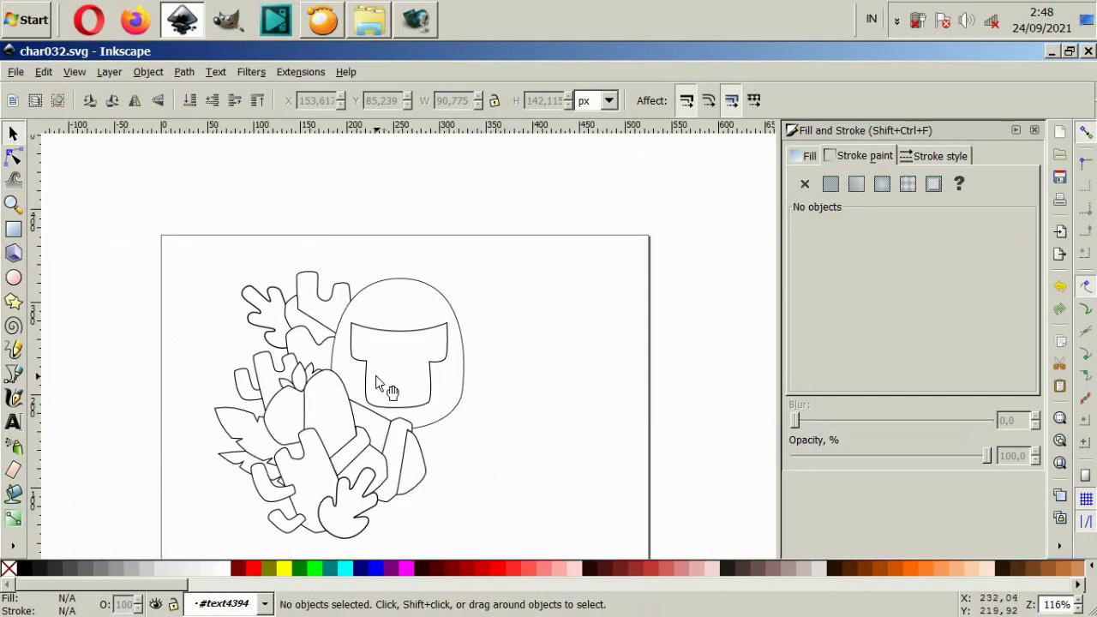
pyautogui.keyDown('ctrl'); pyautogui.scroll(2, 266, 349); pyautogui.keyUp('ctrl')
pyautogui.moveTo(277, 340)
pyautogui.mouseDown()
pyautogui.moveTo(255, 401)
pyautogui.moveTo(273, 377)
pyautogui.mouseUp()
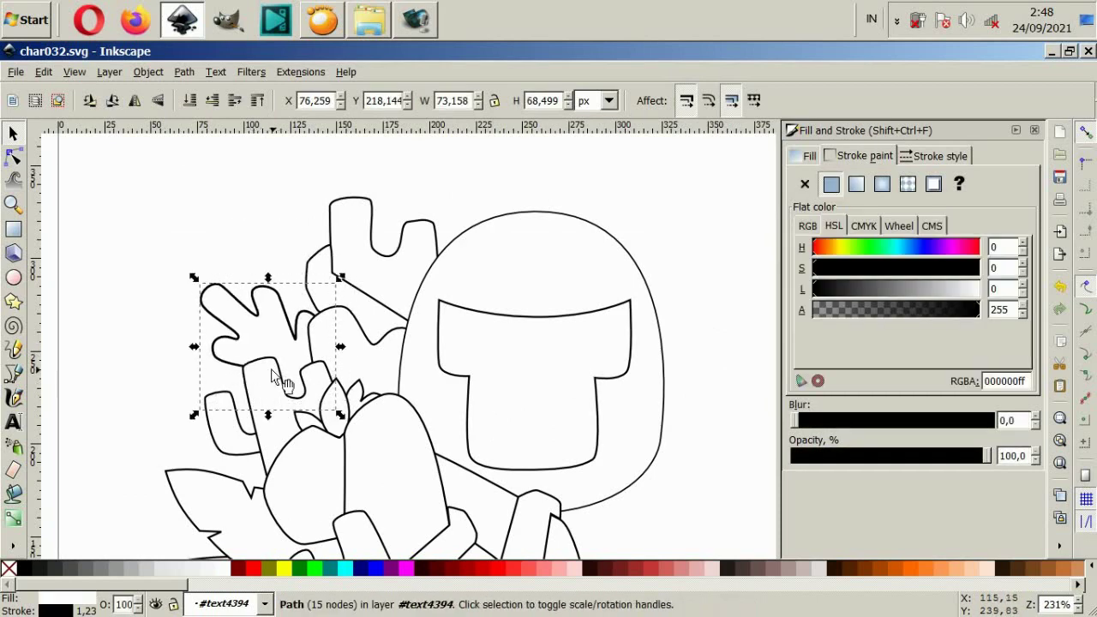
# Shift the spiky leaf and cactus top together slightly up and left, then deselect.
pyautogui.keyDown('shift'); pyautogui.click(336, 228); pyautogui.keyUp('shift')
pyautogui.moveTo(342, 292); pyautogui.dragTo(314, 275)
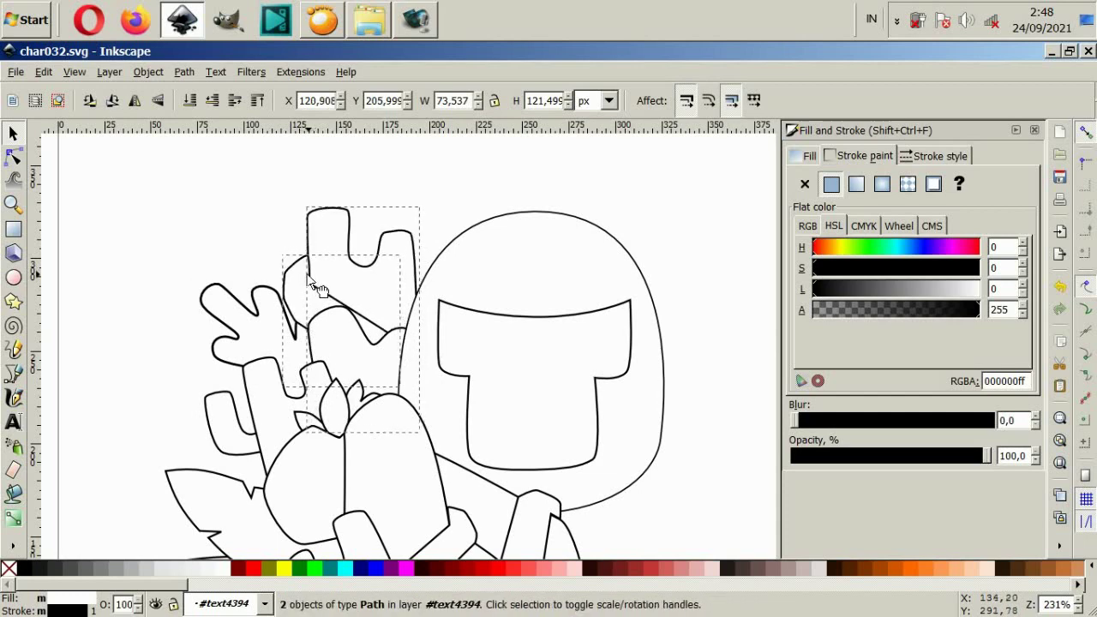
pyautogui.click(313, 271)
pyautogui.press('Escape')
pyautogui.press('5')
pyautogui.press('`')
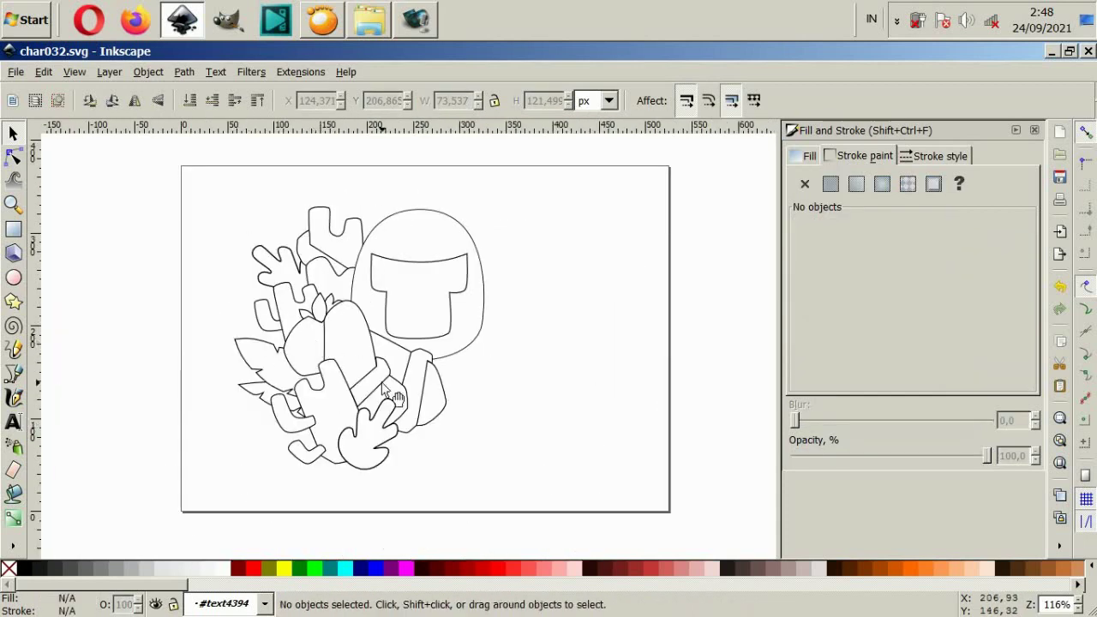
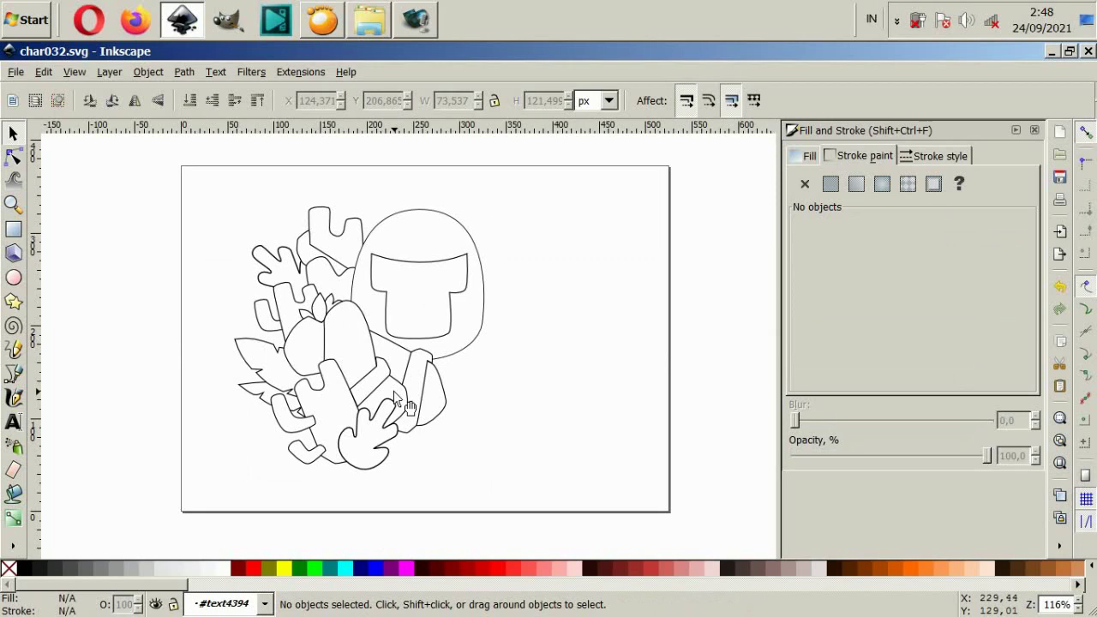
# Try a mirrored duplicate of the plant shapes beside the helmet, then delete it.
pyautogui.moveTo(216, 184); pyautogui.dragTo(456, 550)
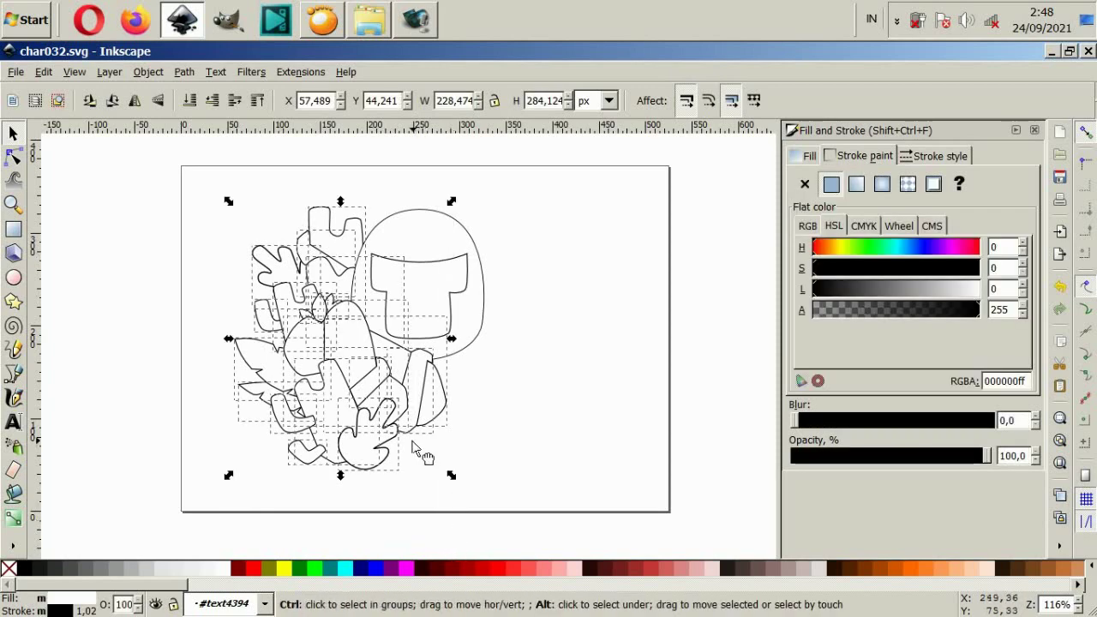
pyautogui.press('Home')
pyautogui.click(135, 100)
pyautogui.moveTo(337, 404); pyautogui.dragTo(551, 405)
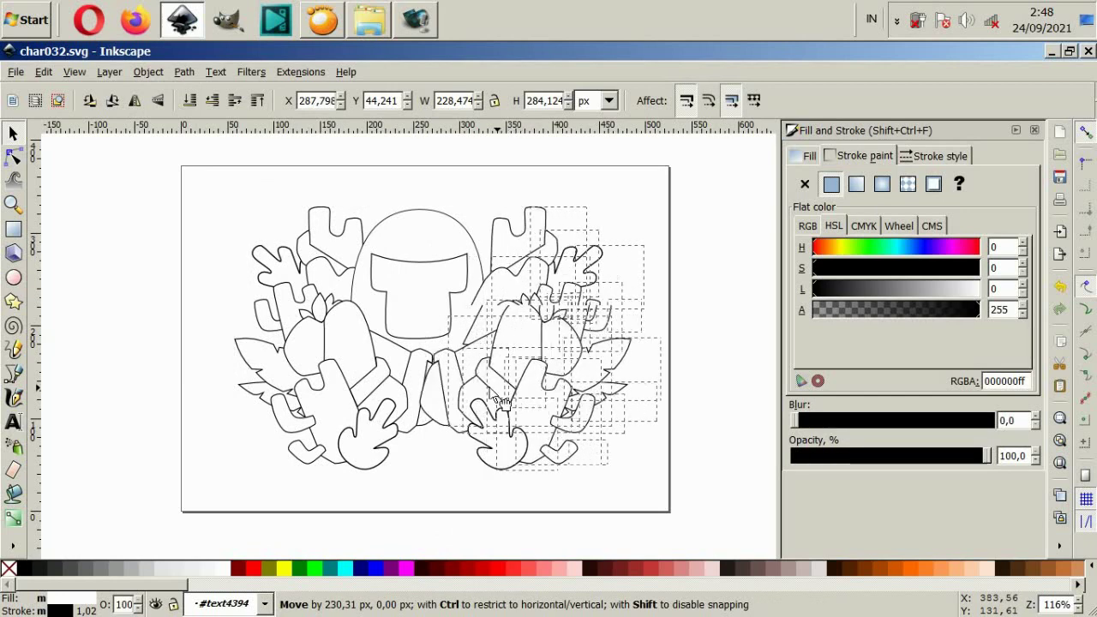
pyautogui.moveTo(551, 405)
pyautogui.mouseDown()
pyautogui.moveTo(506, 406)
pyautogui.moveTo(518, 410)
pyautogui.mouseUp()
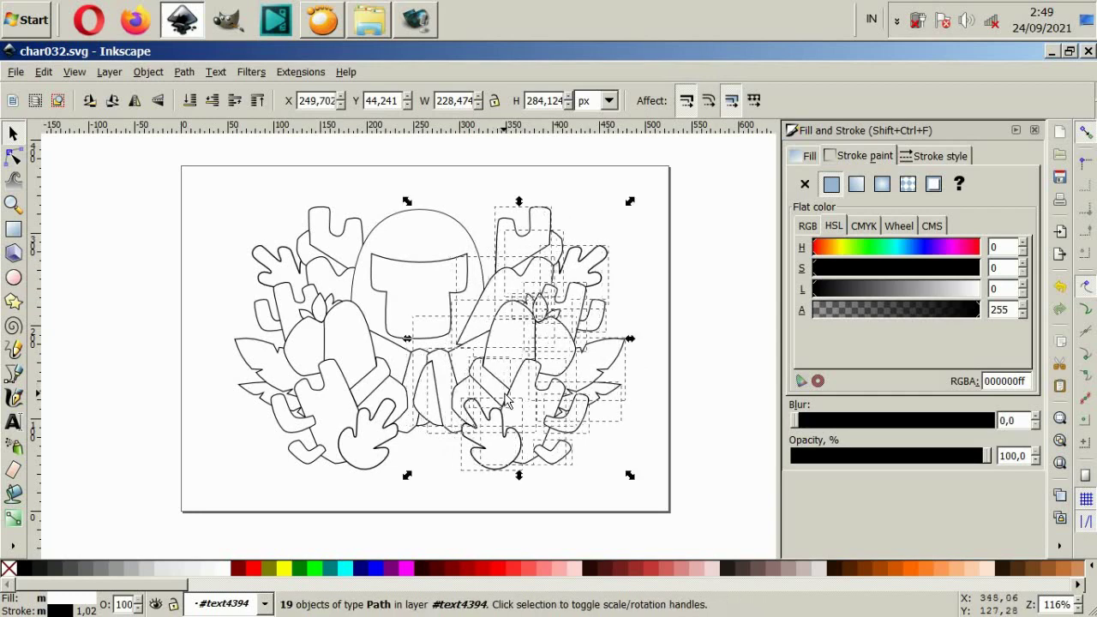
pyautogui.press('Delete')
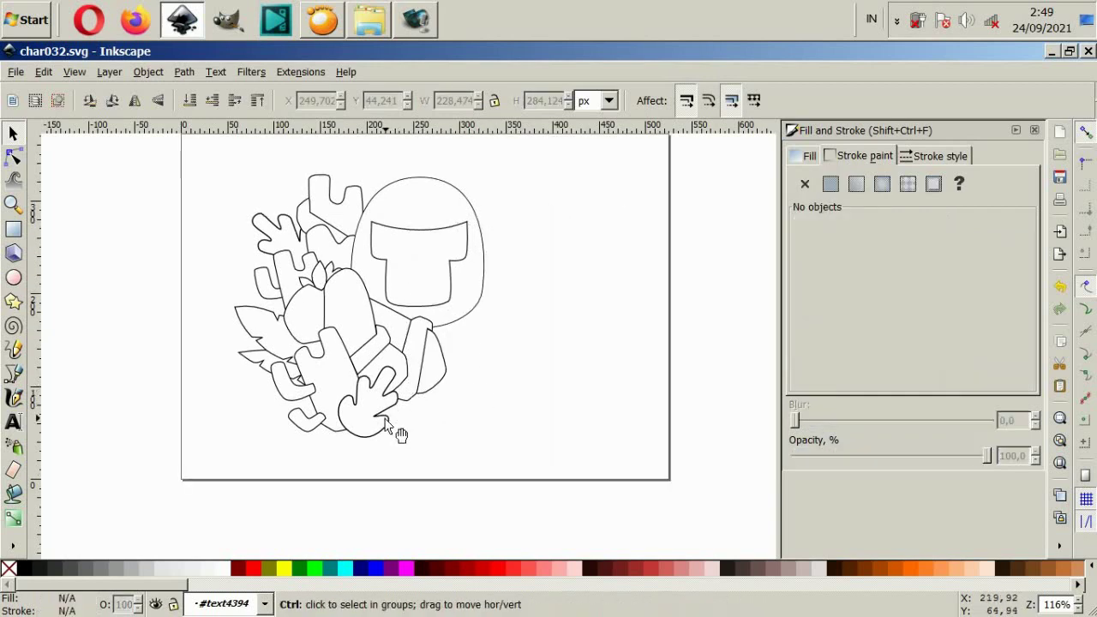
# Draw a small closed leaf outline with the Bezier tool below the hand-shaped leaf.
pyautogui.keyDown('ctrl'); pyautogui.scroll(3, 400, 430); pyautogui.keyUp('ctrl')
pyautogui.keyDown('ctrl'); pyautogui.scroll(1, 452, 399); pyautogui.keyUp('ctrl')
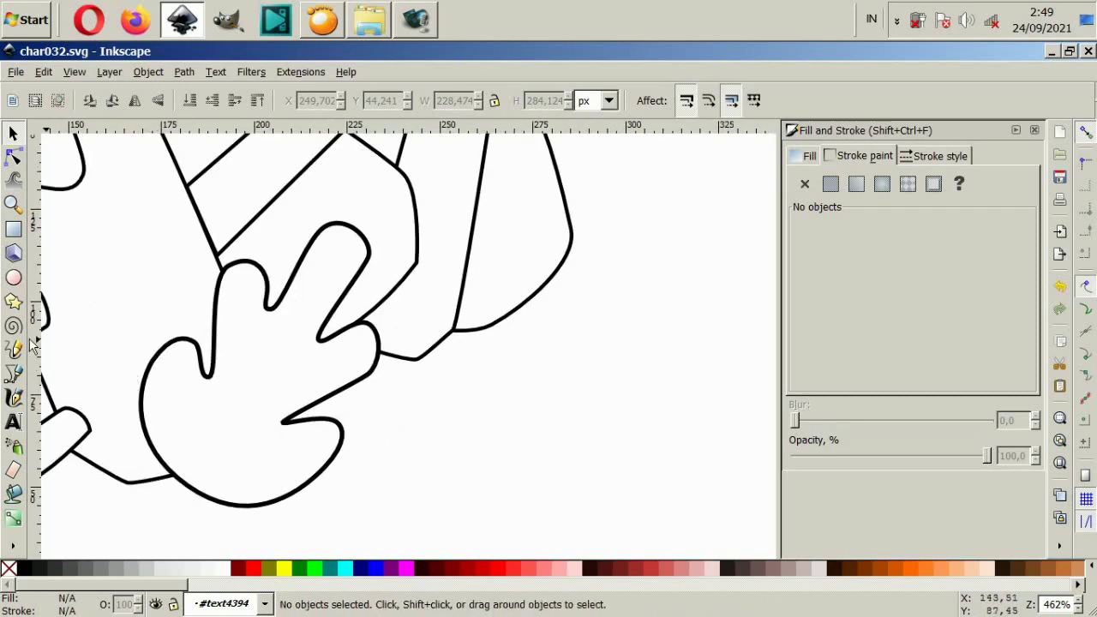
pyautogui.click(14, 375)
pyautogui.keyDown('ctrl'); pyautogui.scroll(1, 378, 426); pyautogui.keyUp('ctrl')
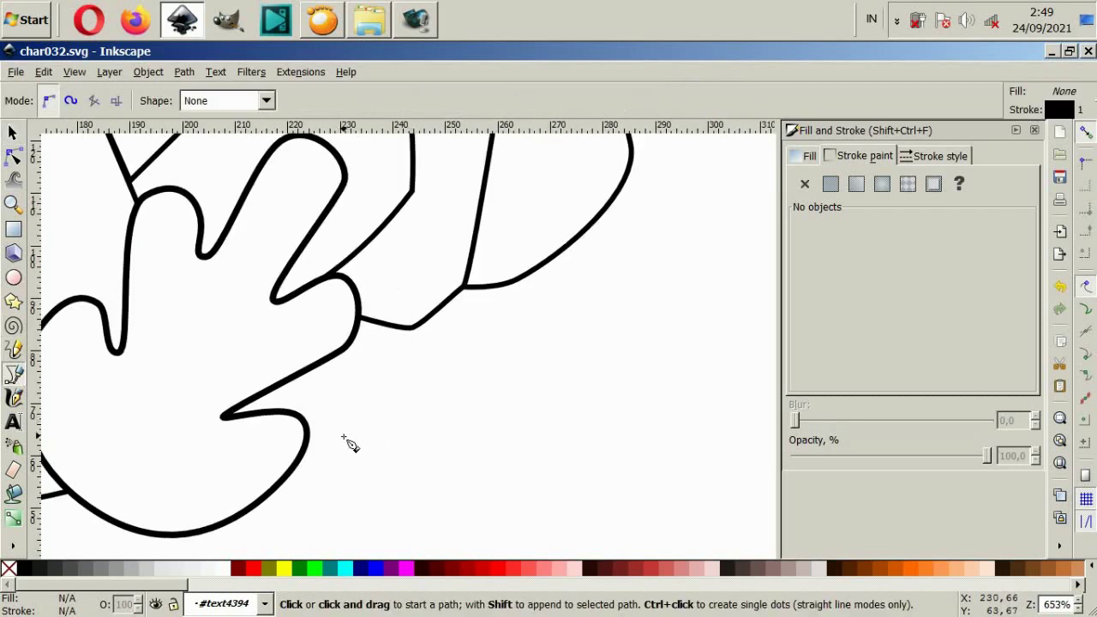
pyautogui.click(343, 436)
pyautogui.moveTo(386, 369); pyautogui.dragTo(420, 350)
pyautogui.click(461, 354)
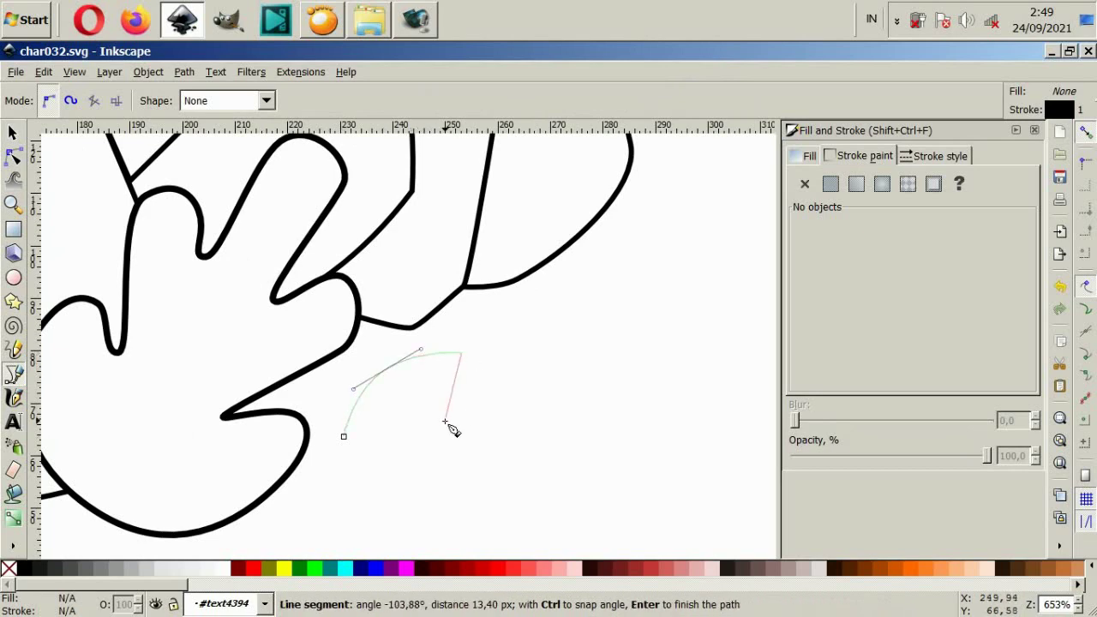
pyautogui.moveTo(446, 423); pyautogui.dragTo(415, 463)
pyautogui.moveTo(344, 437); pyautogui.dragTo(348, 405)
pyautogui.keyDown('ctrl'); pyautogui.scroll(-2, 343, 403); pyautogui.keyUp('ctrl')
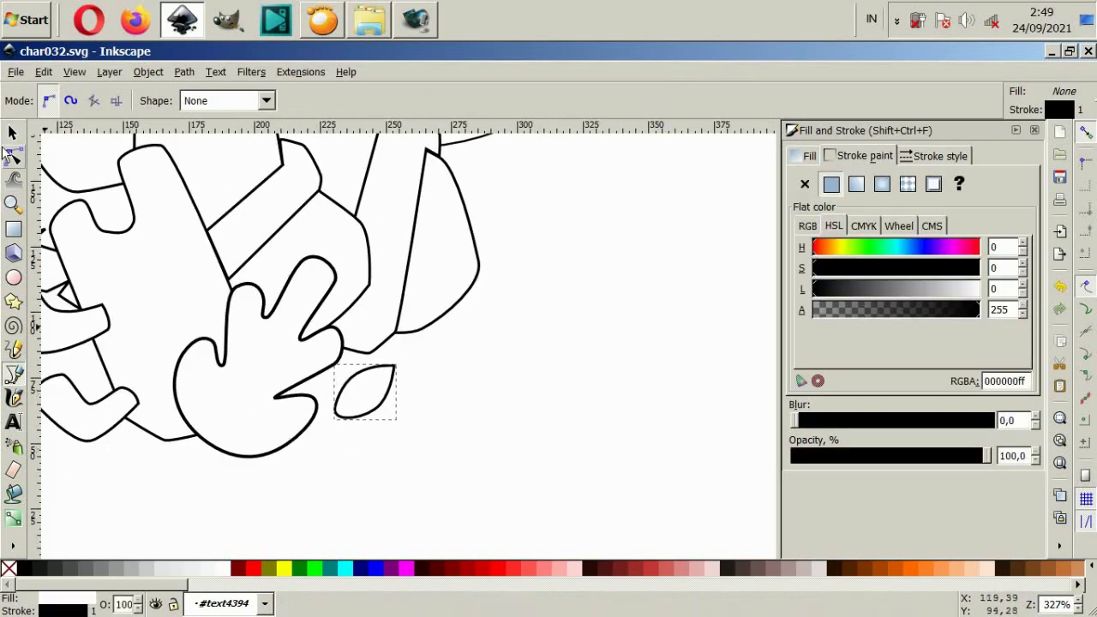
# Rotate the new leaf so it lies horizontally, then deselect it.
pyautogui.click(13, 133)
pyautogui.moveTo(399, 362)
pyautogui.mouseDown()
pyautogui.moveTo(397, 421)
pyautogui.moveTo(397, 403)
pyautogui.mouseUp()
pyautogui.click(391, 452)
pyautogui.keyDown('ctrl'); pyautogui.scroll(-4, 390, 452); pyautogui.keyUp('ctrl')
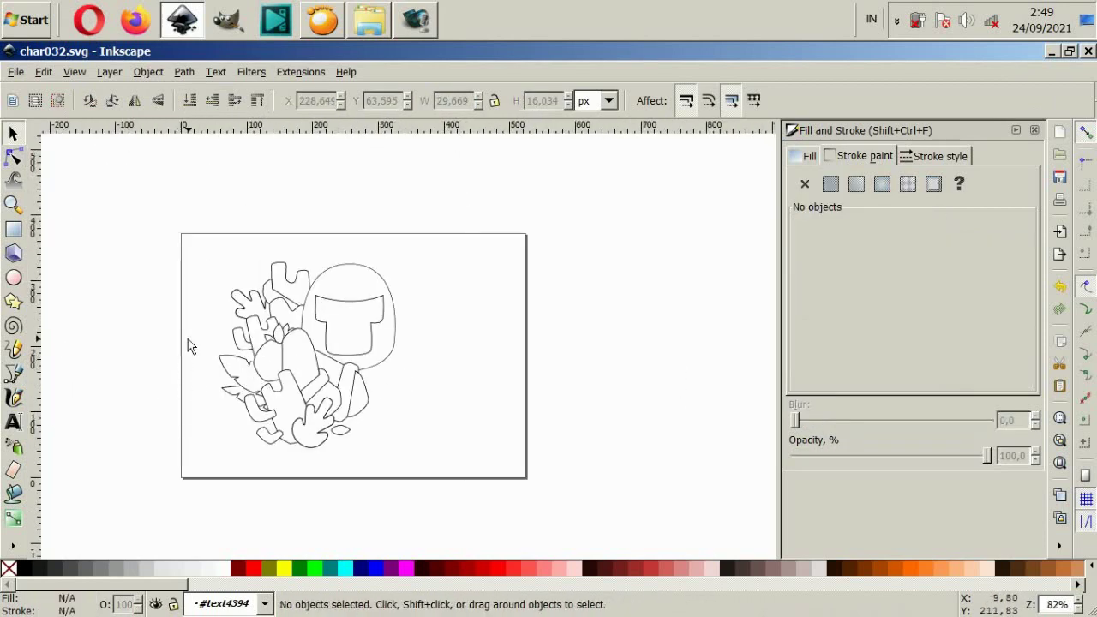
# Draw a closed wedge-shaped shadow path among the left-hand leaves.
pyautogui.keyDown('ctrl'); pyautogui.scroll(1, 217, 332); pyautogui.keyUp('ctrl')
pyautogui.keyDown('ctrl'); pyautogui.scroll(2, 377, 249); pyautogui.keyUp('ctrl')
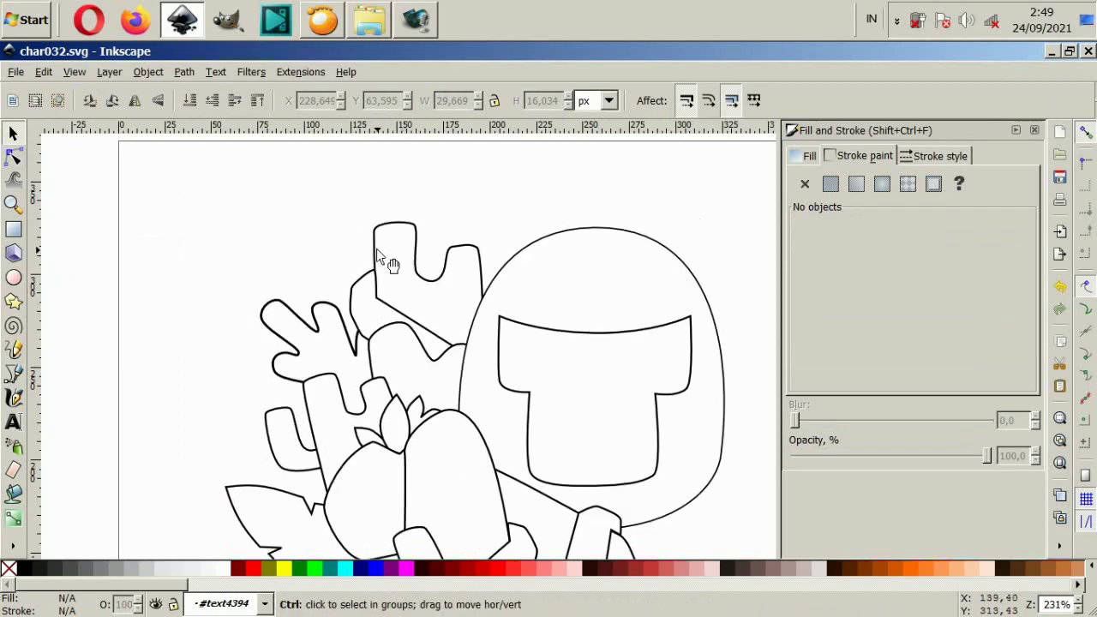
pyautogui.keyDown('ctrl'); pyautogui.scroll(2, 377, 248); pyautogui.keyUp('ctrl')
pyautogui.click(14, 374)
pyautogui.keyDown('ctrl'); pyautogui.scroll(1, 367, 309); pyautogui.keyUp('ctrl')
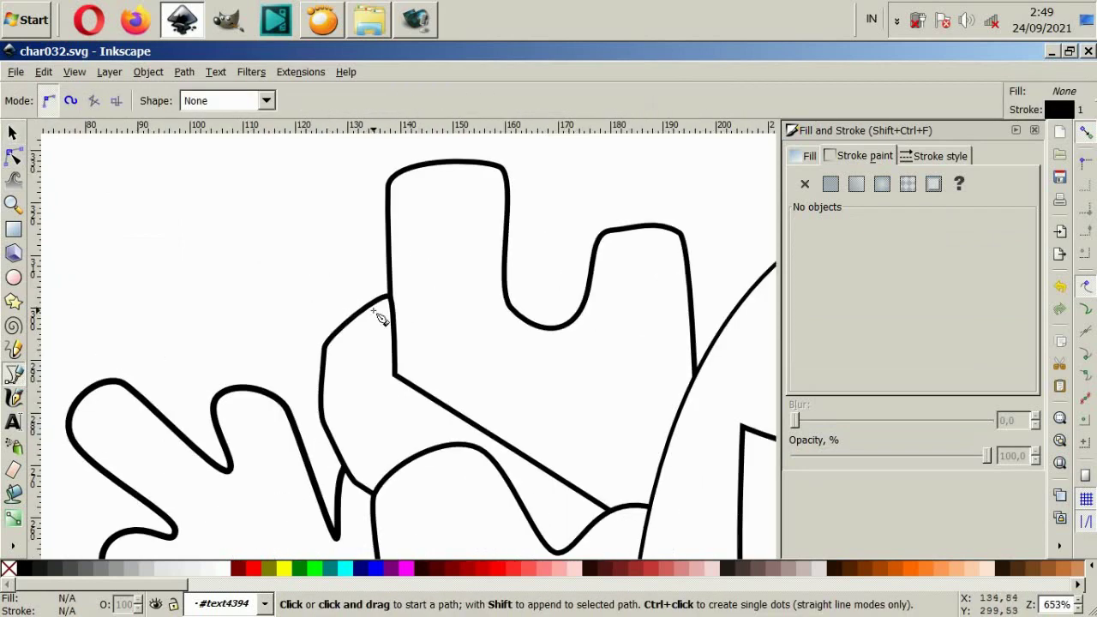
pyautogui.keyDown('ctrl'); pyautogui.scroll(-4, 410, 290); pyautogui.keyUp('ctrl')
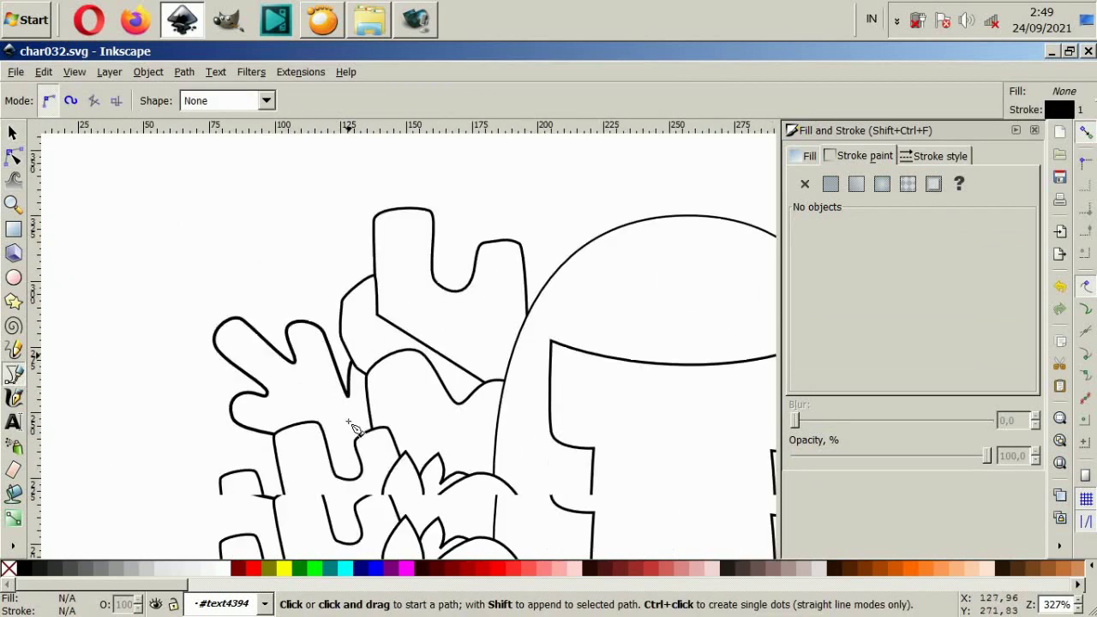
pyautogui.keyDown('ctrl'); pyautogui.scroll(1, 351, 421); pyautogui.keyUp('ctrl')
pyautogui.keyDown('ctrl'); pyautogui.scroll(1, 283, 433); pyautogui.keyUp('ctrl')
pyautogui.keyDown('ctrl'); pyautogui.scroll(2, 289, 414); pyautogui.keyUp('ctrl')
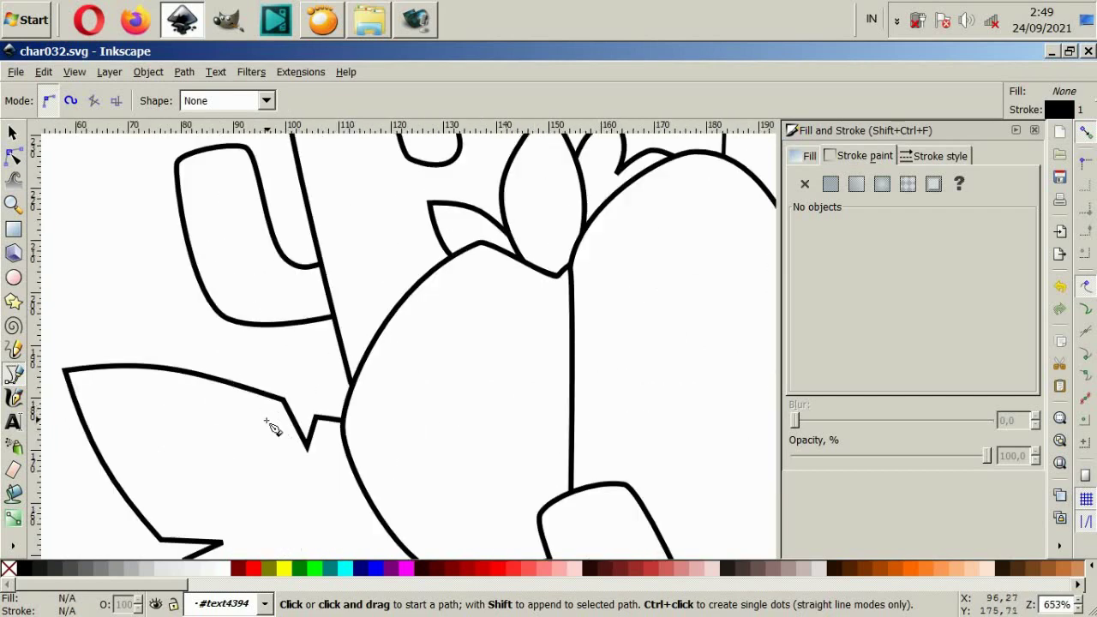
pyautogui.moveTo(275, 428)
pyautogui.mouseDown()
pyautogui.moveTo(248, 364)
pyautogui.moveTo(301, 369)
pyautogui.mouseUp()
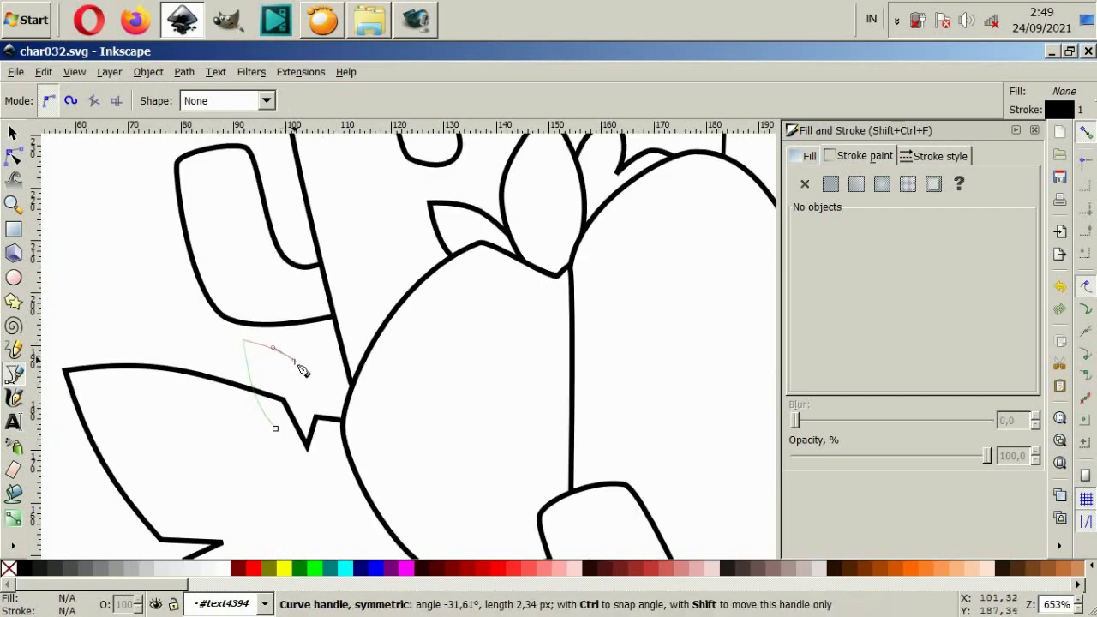
pyautogui.moveTo(299, 322); pyautogui.dragTo(303, 294)
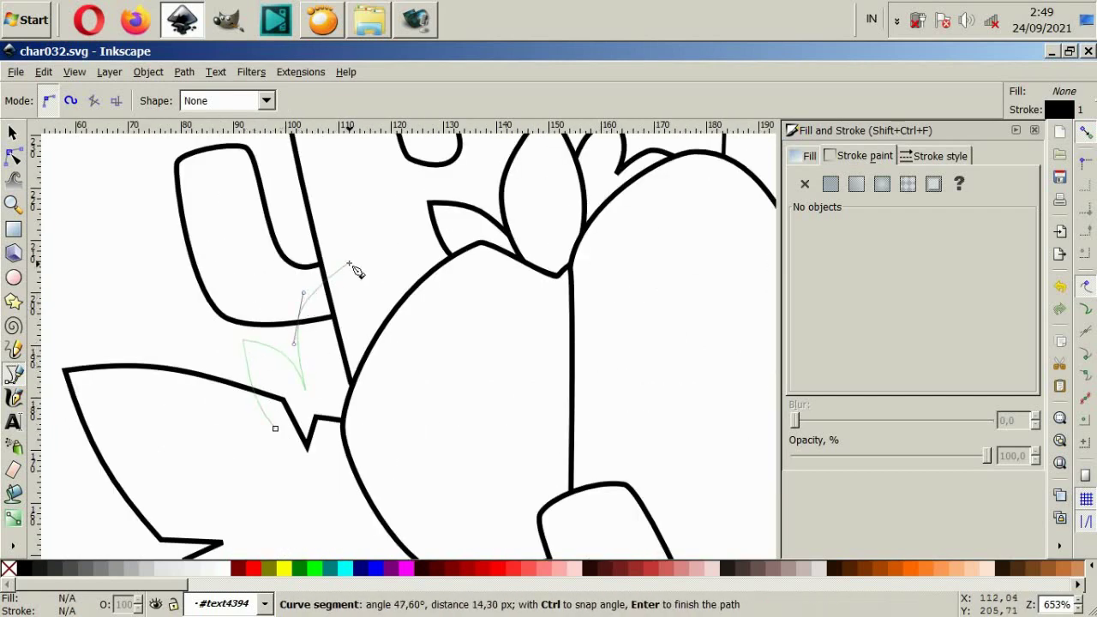
pyautogui.click(350, 266)
pyautogui.click(394, 493)
pyautogui.click(305, 472)
pyautogui.click(275, 428)
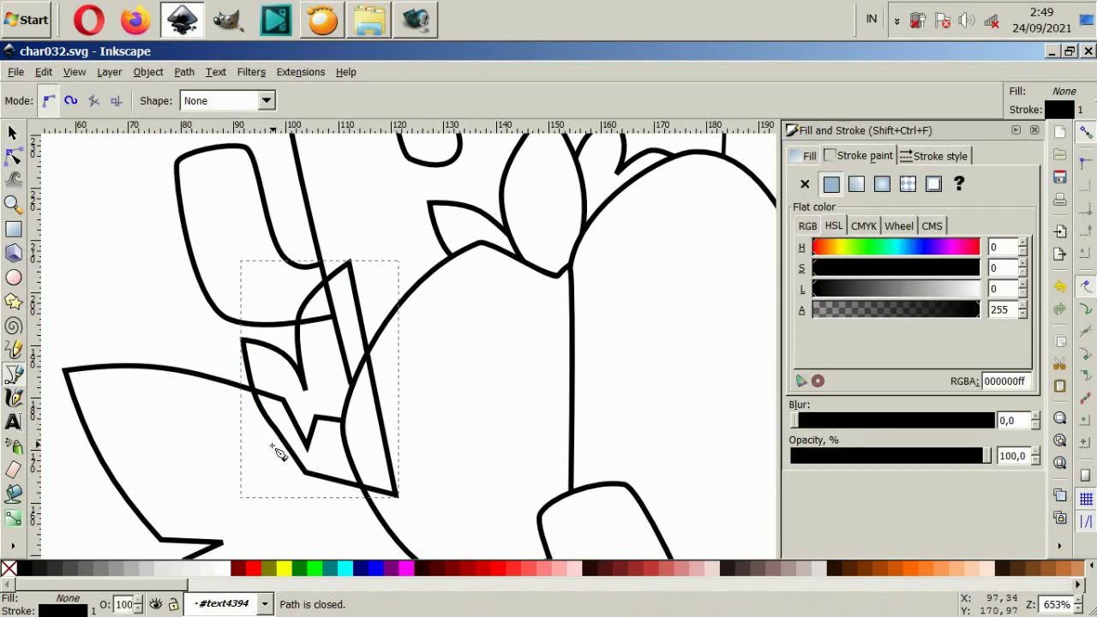
pyautogui.keyDown('ctrl'); pyautogui.scroll(-4, 276, 433); pyautogui.keyUp('ctrl')
# Fill the new shadow and the two small leaves beside the bud solid black.
pyautogui.press('s')
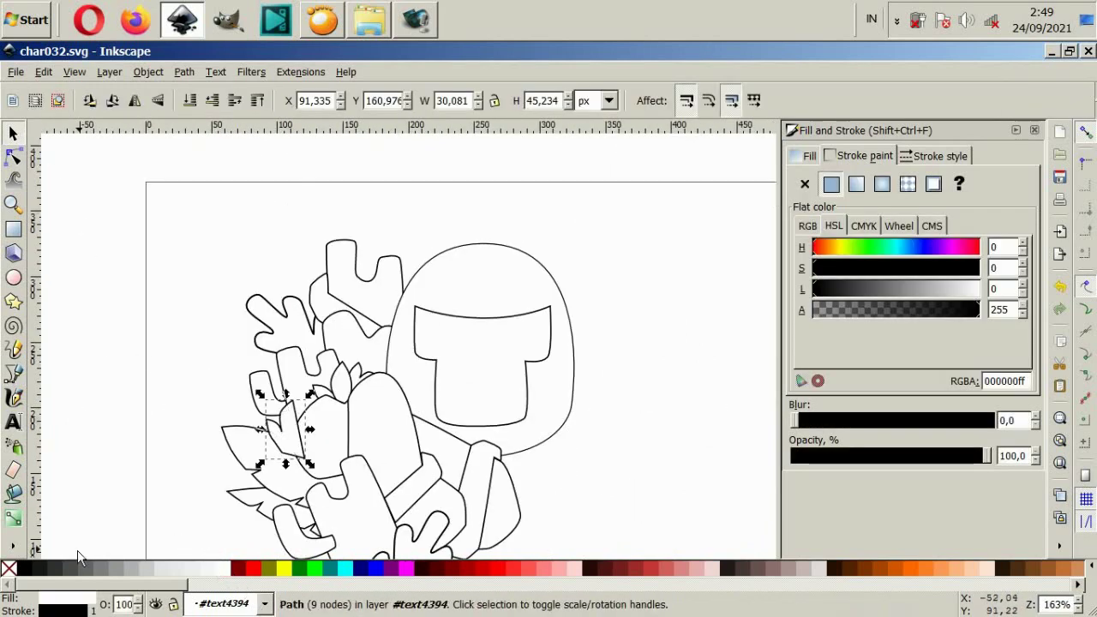
pyautogui.click(24, 568)
pyautogui.press('Escape')
pyautogui.click(313, 427)
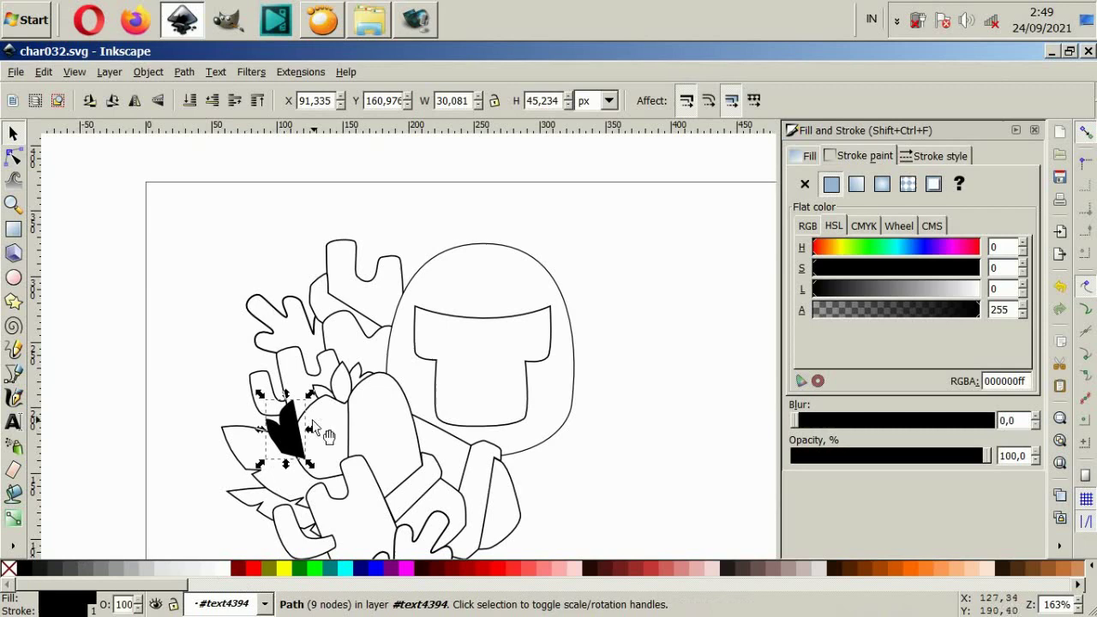
pyautogui.keyDown('shift'); pyautogui.click(341, 378); pyautogui.keyUp('shift')
pyautogui.keyDown('ctrl'); pyautogui.scroll(2, 334, 414); pyautogui.keyUp('ctrl')
pyautogui.click(334, 412)
pyautogui.keyDown('shift'); pyautogui.click(338, 407); pyautogui.keyUp('shift')
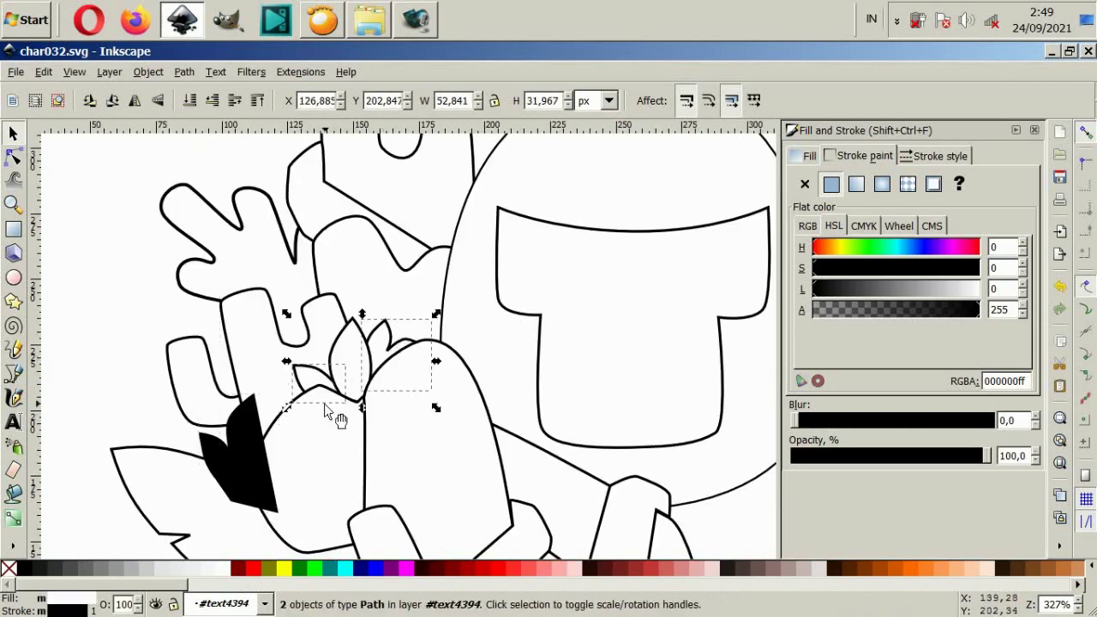
pyautogui.click(24, 569)
pyautogui.press('Escape')
# Lower the left black shadow behind the white leaf and fill the lower-left shape black.
pyautogui.click(251, 442)
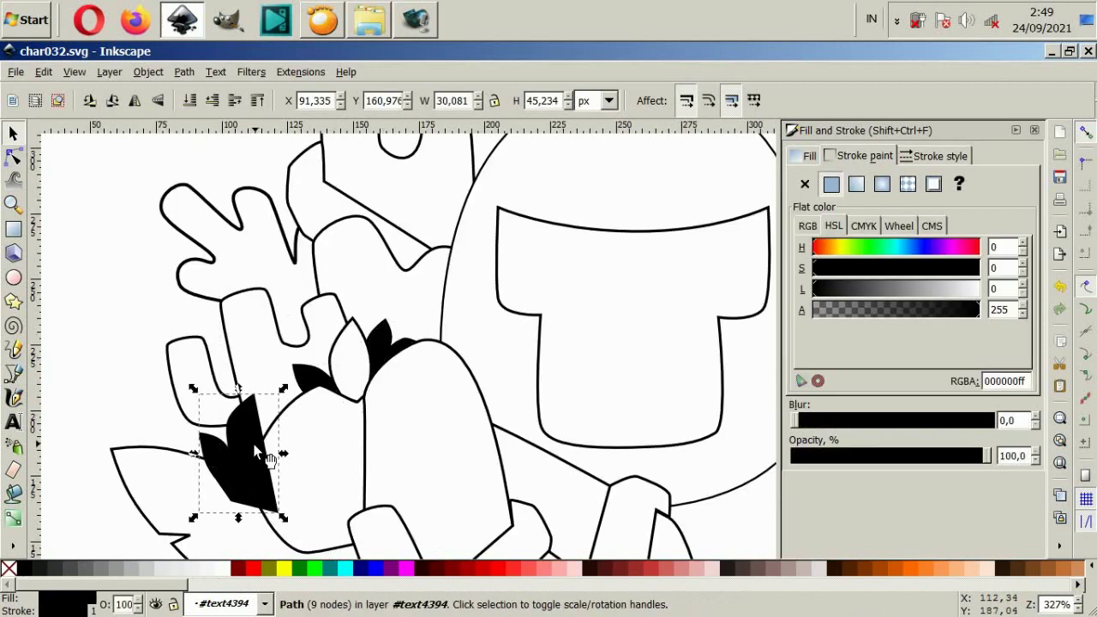
pyautogui.press('pagedown')
pyautogui.press('pagedown')
pyautogui.press('pagedown')
pyautogui.click(103, 388)
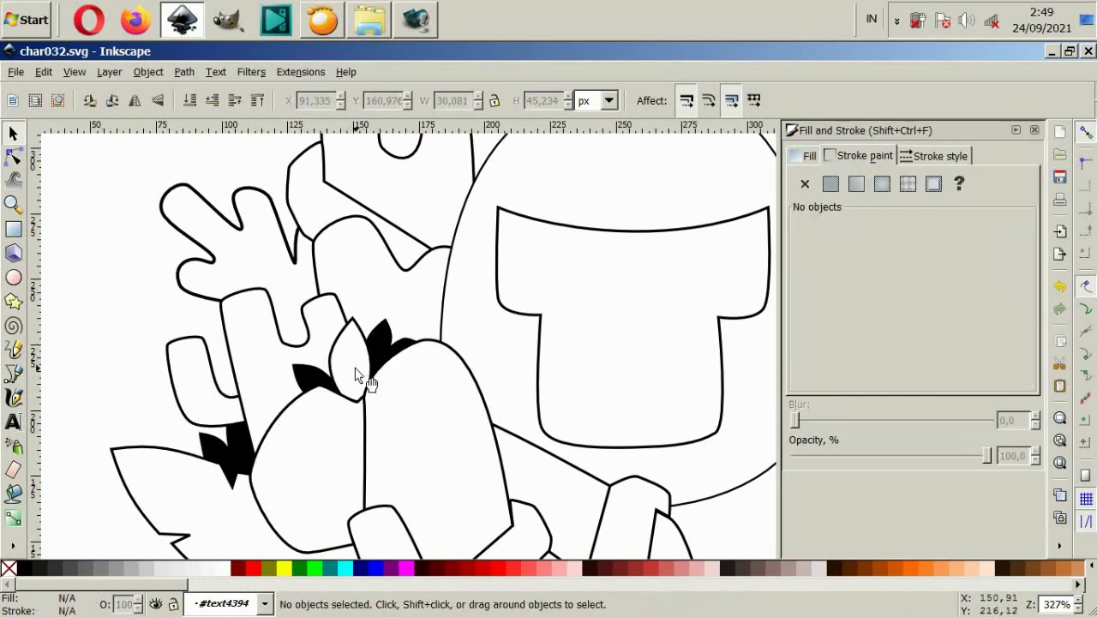
pyautogui.scroll(-8, 355, 377)
pyautogui.click(274, 387)
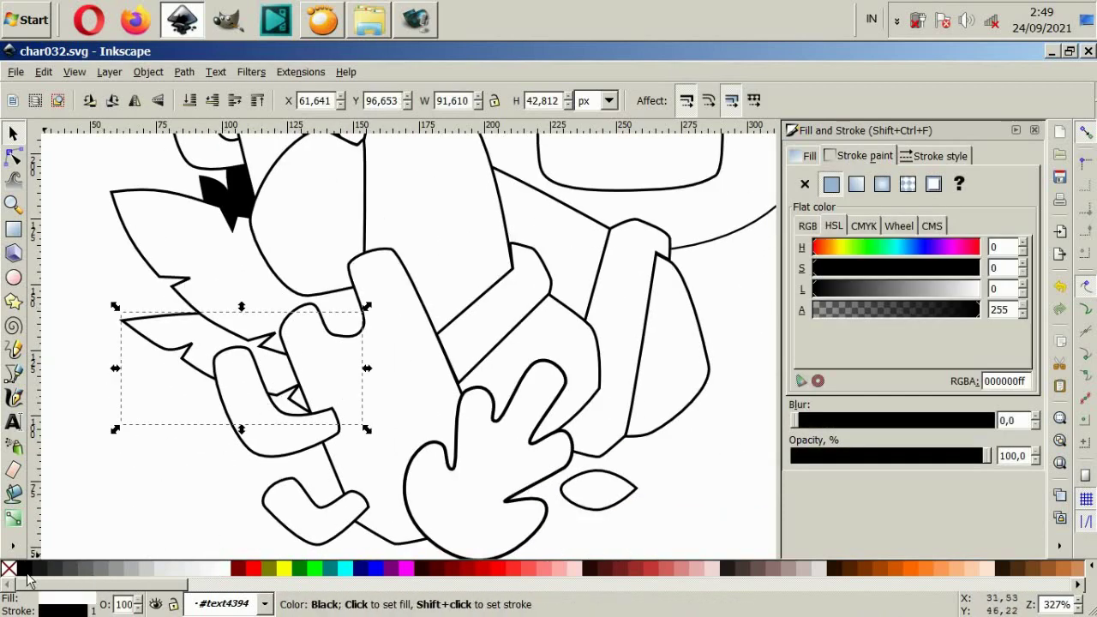
pyautogui.click(26, 575)
pyautogui.click(76, 522)
pyautogui.keyDown('ctrl'); pyautogui.scroll(-4, 555, 471); pyautogui.keyUp('ctrl')
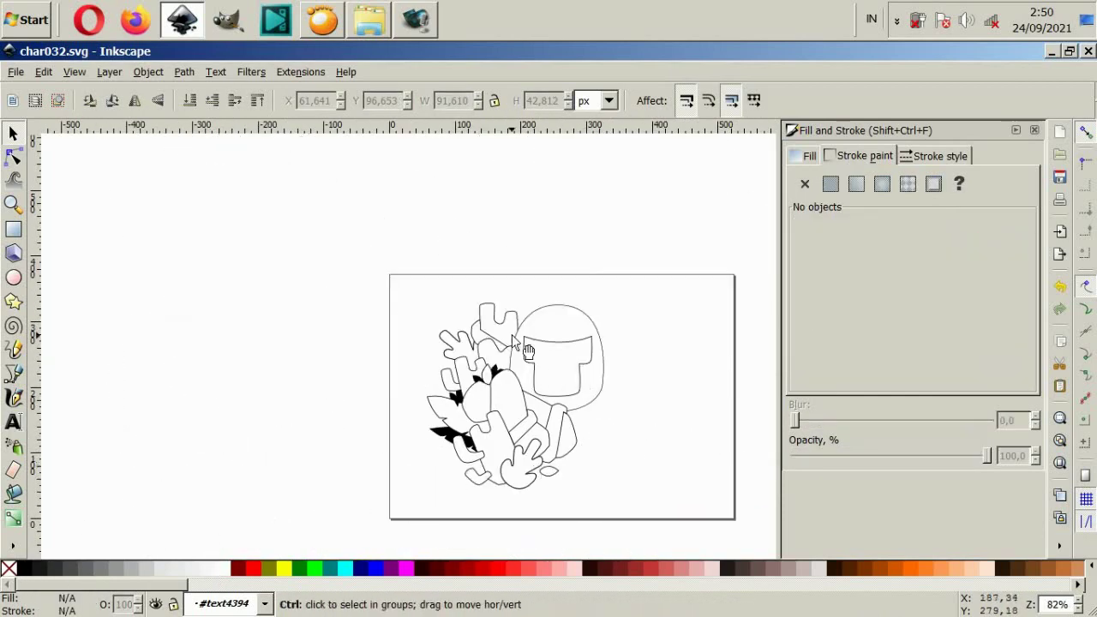
# Draw a large closed shape following the inner outline of the upper cactus.
pyautogui.keyDown('ctrl'); pyautogui.scroll(2, 514, 341); pyautogui.keyUp('ctrl')
pyautogui.scroll(-1, 566, 327)
pyautogui.keyDown('ctrl'); pyautogui.scroll(2, 519, 212); pyautogui.keyUp('ctrl')
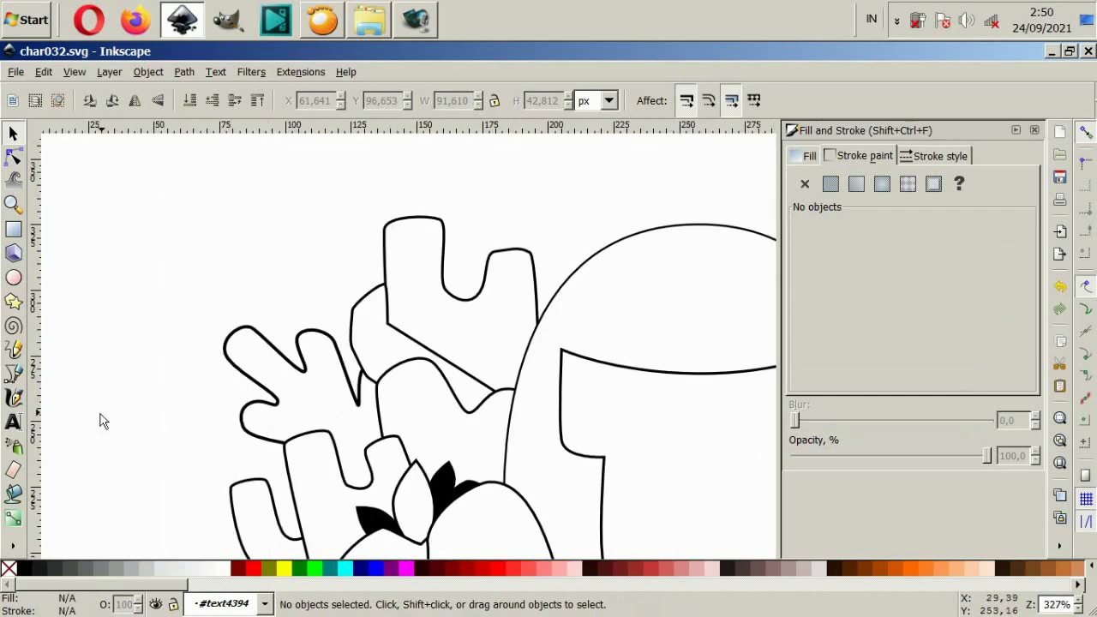
pyautogui.click(12, 382)
pyautogui.keyDown('ctrl'); pyautogui.scroll(2, 481, 273); pyautogui.keyUp('ctrl')
pyautogui.click(383, 338)
pyautogui.moveTo(385, 252)
pyautogui.mouseDown()
pyautogui.moveTo(392, 242)
pyautogui.moveTo(445, 257)
pyautogui.mouseUp()
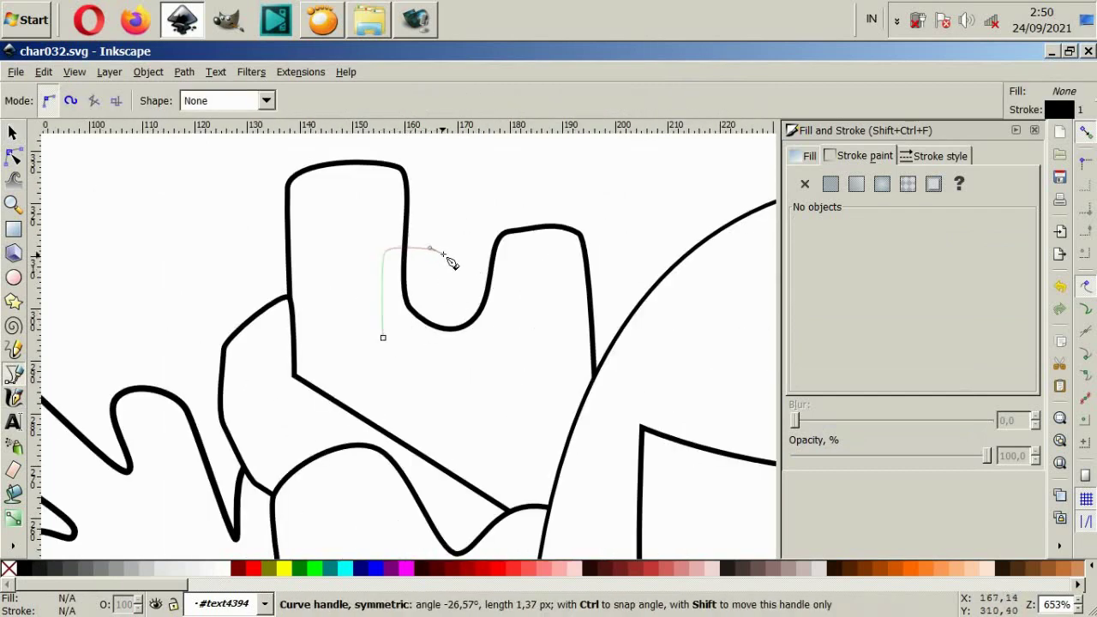
pyautogui.click(442, 308)
pyautogui.moveTo(542, 303); pyautogui.dragTo(558, 311)
pyautogui.moveTo(547, 201); pyautogui.dragTo(553, 196)
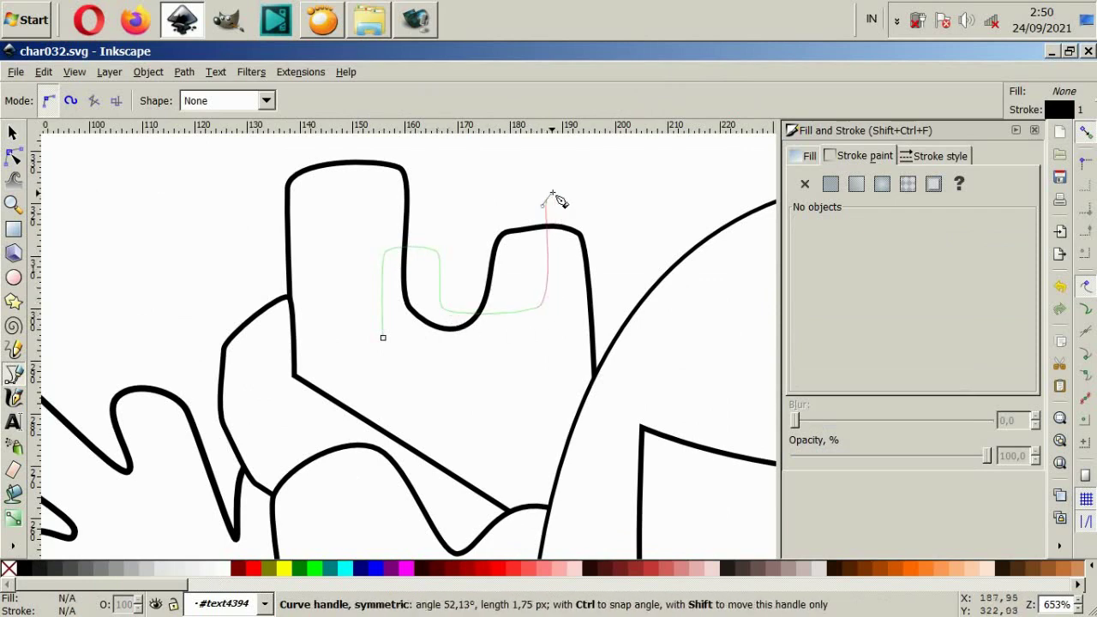
pyautogui.click(604, 196)
pyautogui.click(607, 290)
pyautogui.moveTo(628, 262)
pyautogui.mouseDown()
pyautogui.moveTo(639, 257)
pyautogui.moveTo(653, 342)
pyautogui.mouseUp()
pyautogui.click(573, 444)
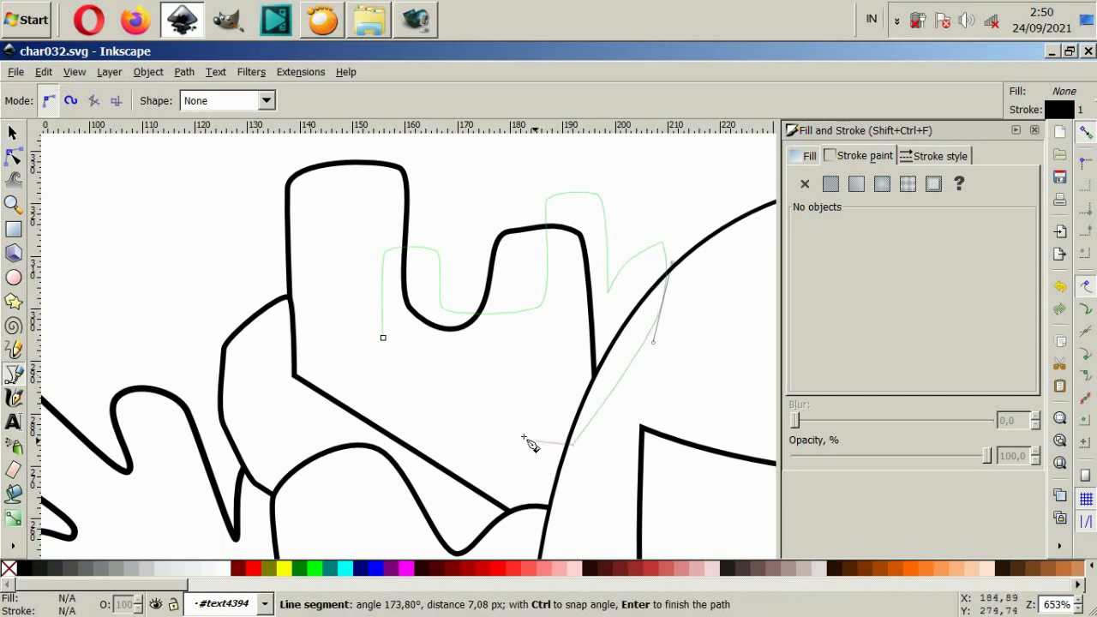
pyautogui.click(383, 337)
# Draw a small rounded shape above the cactus and nudge it slightly left.
pyautogui.scroll(1, 469, 278)
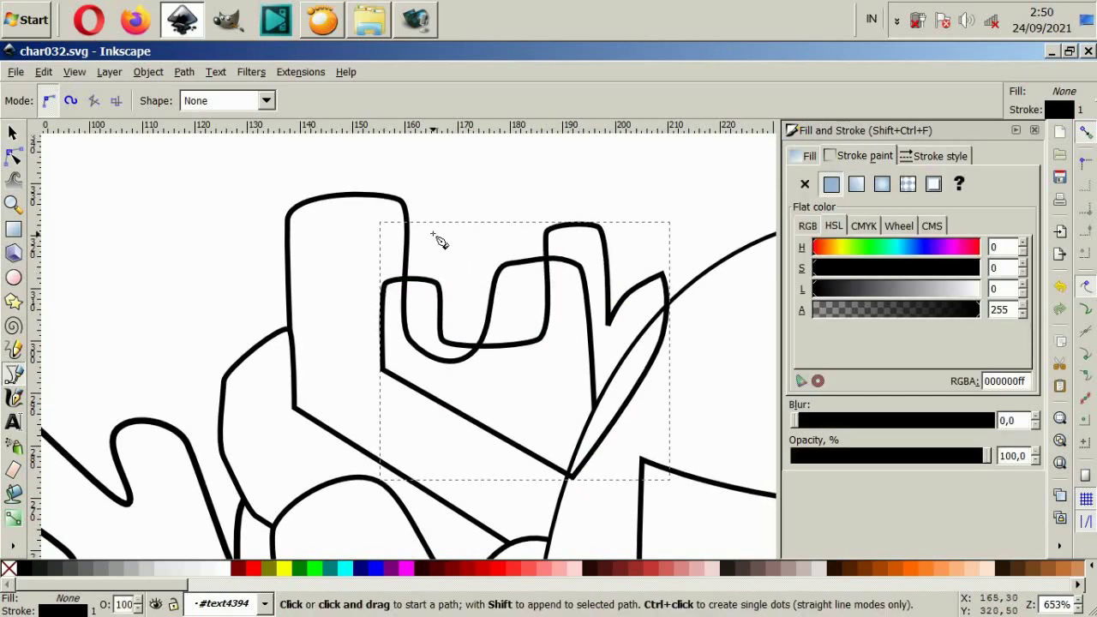
pyautogui.click(433, 233)
pyautogui.moveTo(434, 202); pyautogui.dragTo(439, 190)
pyautogui.click(470, 198)
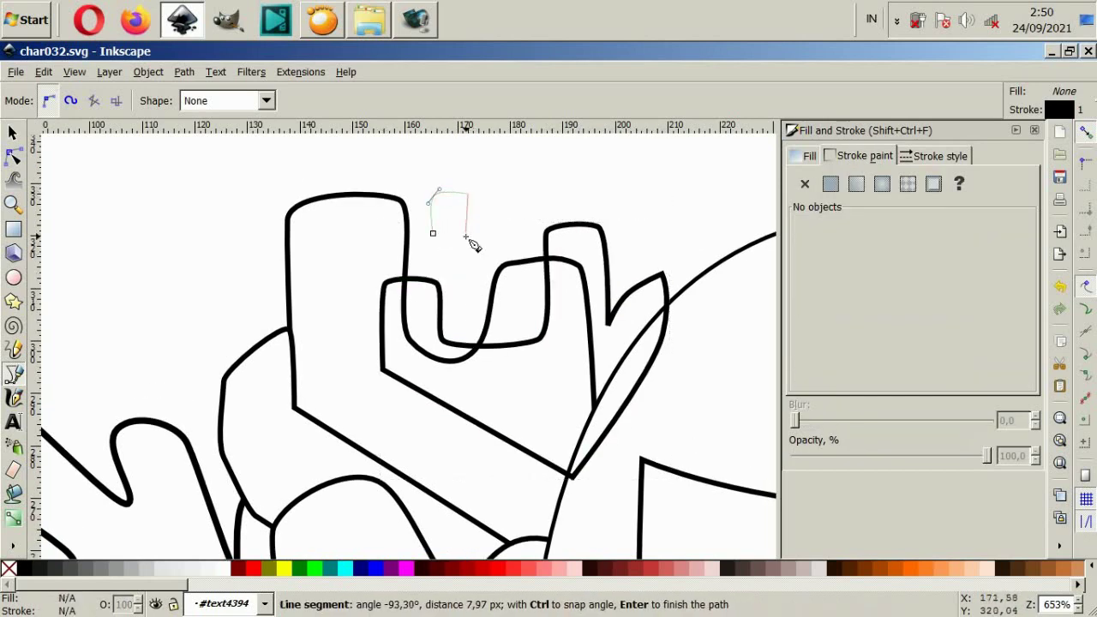
pyautogui.click(468, 238)
pyautogui.click(433, 233)
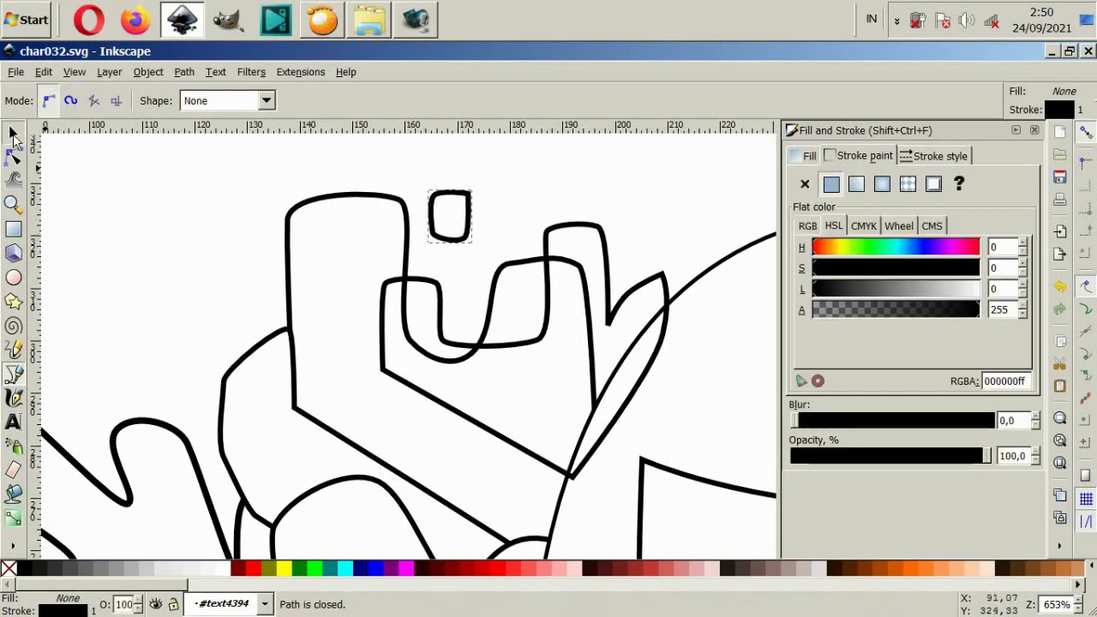
pyautogui.click(13, 135)
pyautogui.moveTo(448, 243); pyautogui.dragTo(445, 243)
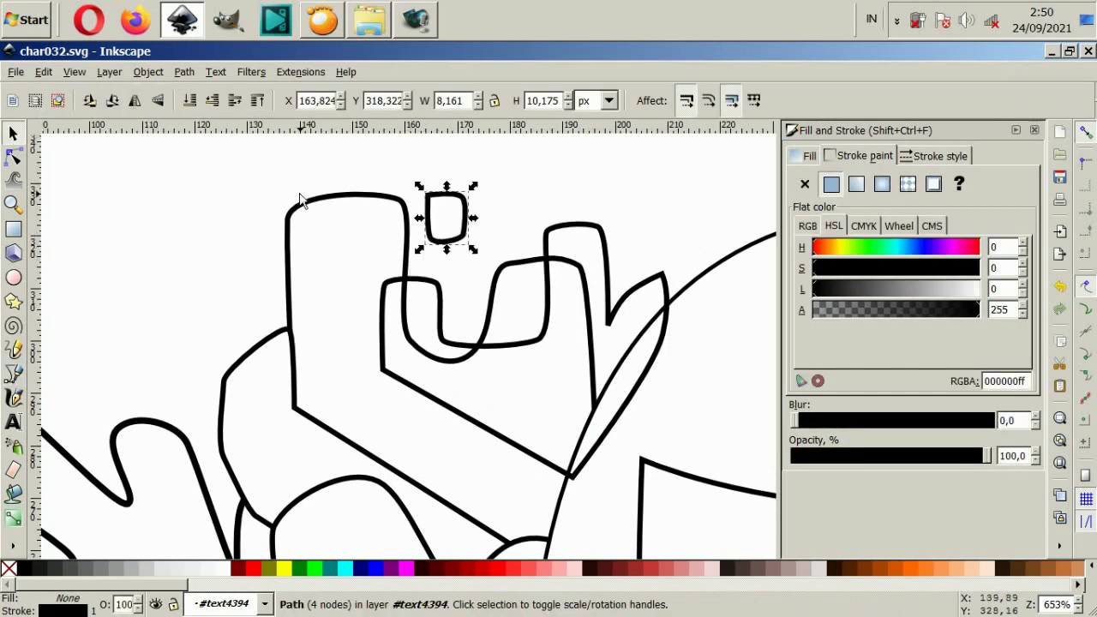
# Make both shapes black with no stroke, send the large one to the back, nudge the small one.
pyautogui.keyDown('shift'); pyautogui.click(441, 294); pyautogui.keyUp('shift')
pyautogui.click(26, 570)
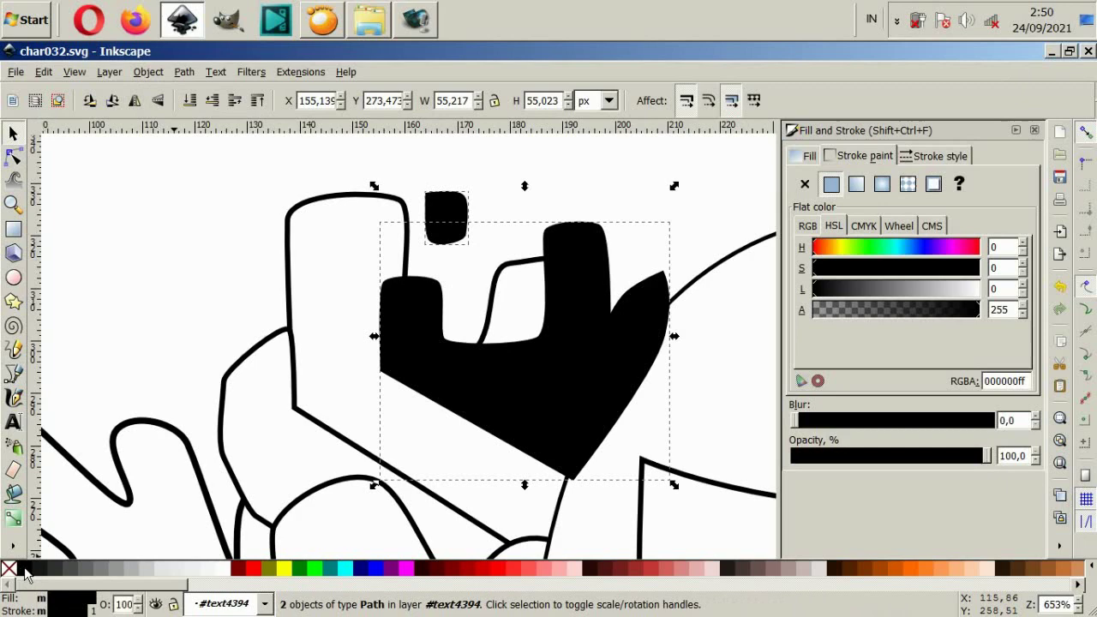
pyautogui.click(848, 156)
pyautogui.click(805, 184)
pyautogui.click(600, 274)
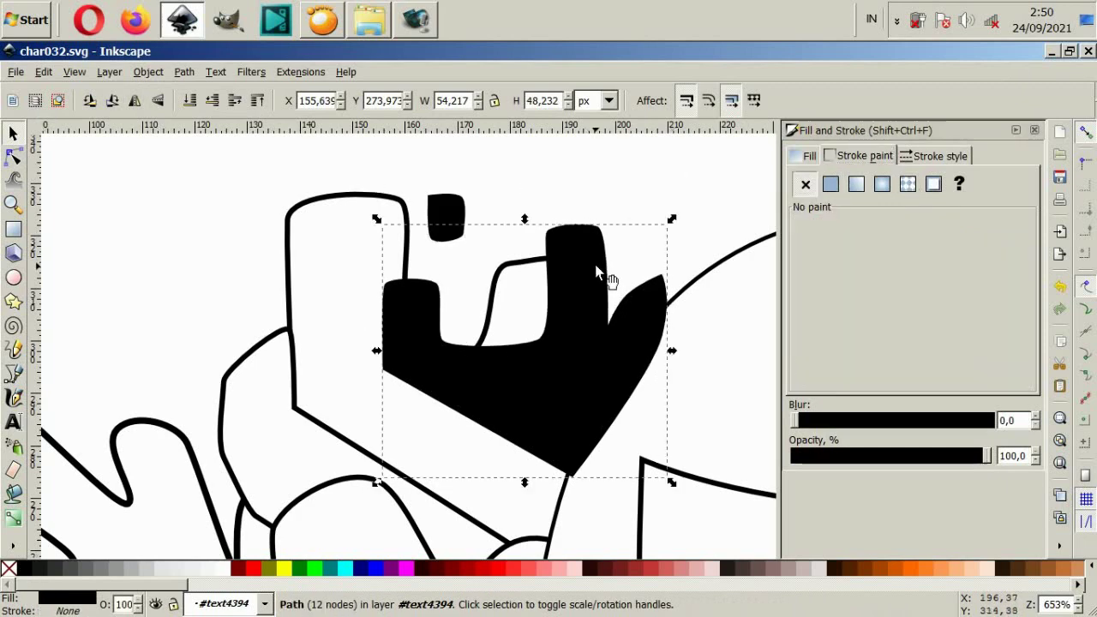
pyautogui.press('End')
pyautogui.click(457, 235)
pyautogui.moveTo(457, 236); pyautogui.dragTo(446, 238)
pyautogui.click(674, 214)
# Remove the outlines from the three existing black shadow shapes.
pyautogui.scroll(-4, 343, 386)
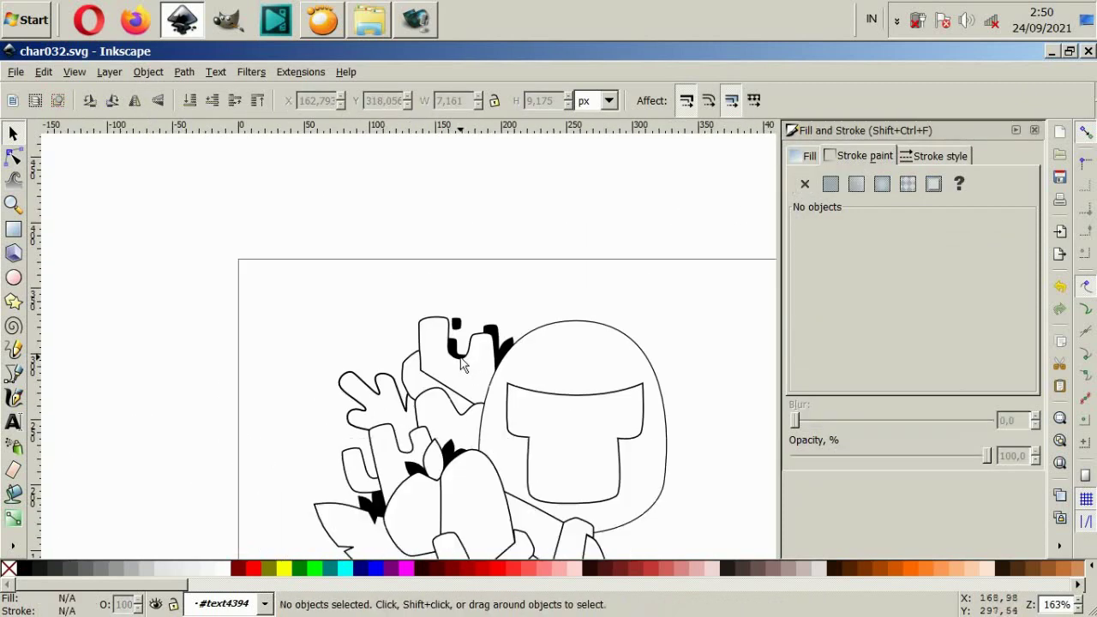
pyautogui.scroll(2, 271, 485)
pyautogui.click(271, 485)
pyautogui.keyDown('shift'); pyautogui.click(335, 343); pyautogui.keyUp('shift')
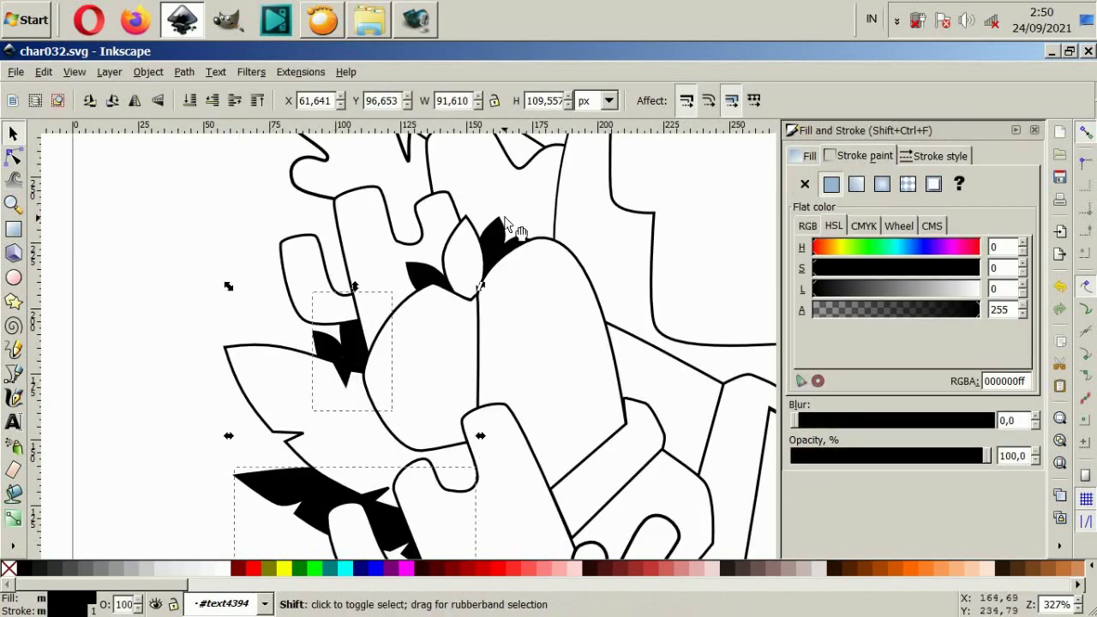
pyautogui.keyDown('shift'); pyautogui.click(416, 272); pyautogui.keyUp('shift')
pyautogui.click(805, 184)
pyautogui.press('Escape')
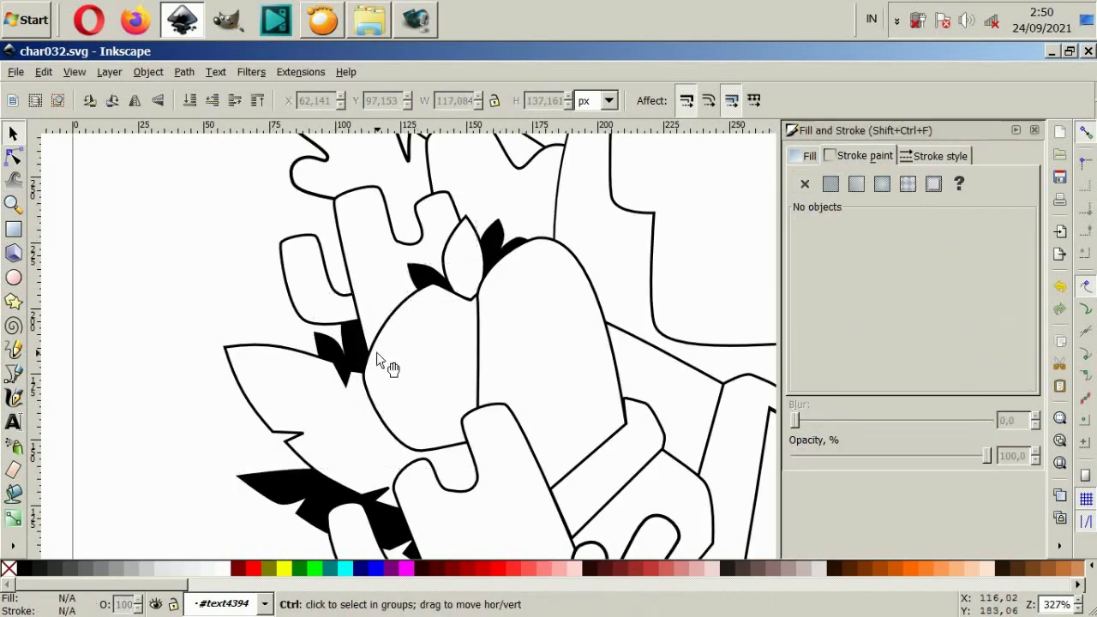
# Draw a closed two-lobed shadow shape by the left branching plant, with no outline.
pyautogui.scroll(-4, 376, 353)
pyautogui.scroll(2, 442, 326)
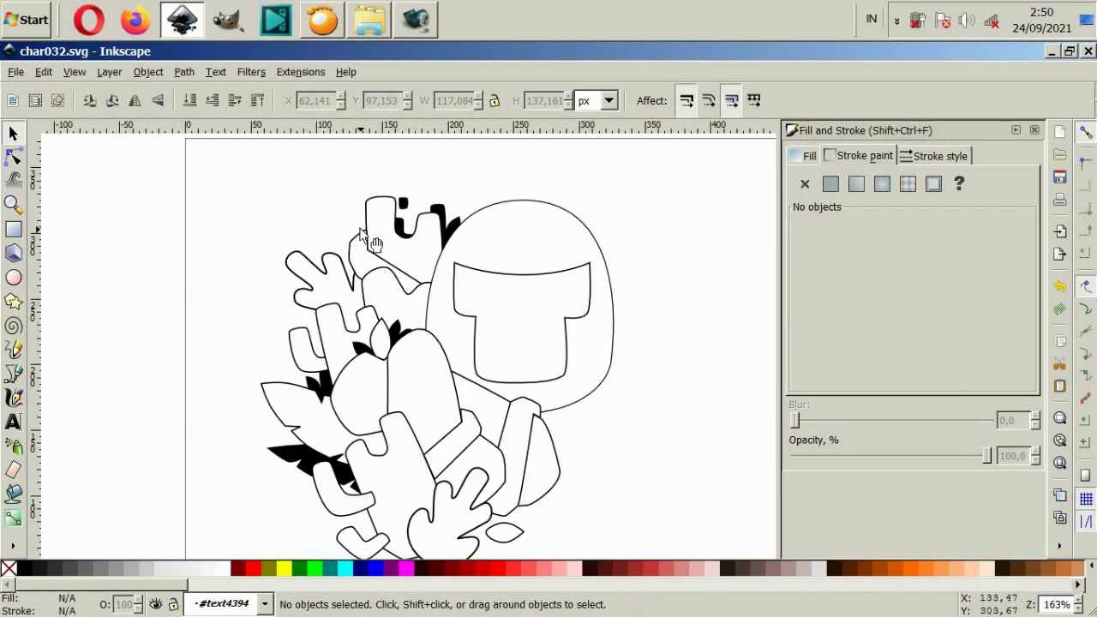
pyautogui.scroll(2, 371, 242)
pyautogui.scroll(1, 364, 240)
pyautogui.press('b')
pyautogui.click(351, 440)
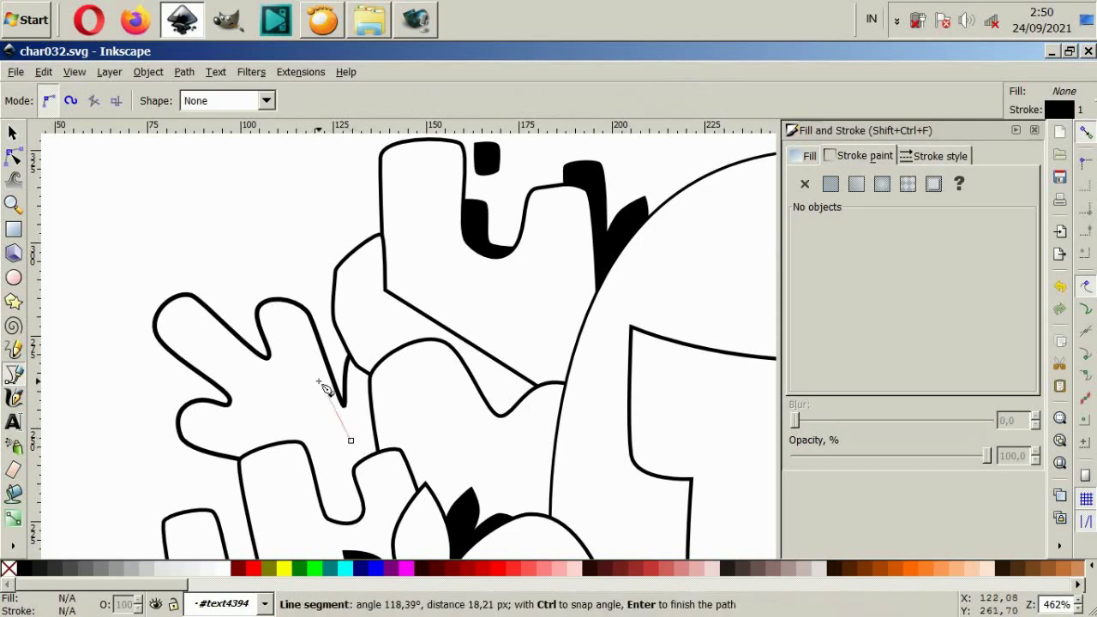
pyautogui.moveTo(289, 324); pyautogui.dragTo(287, 315)
pyautogui.click(272, 212)
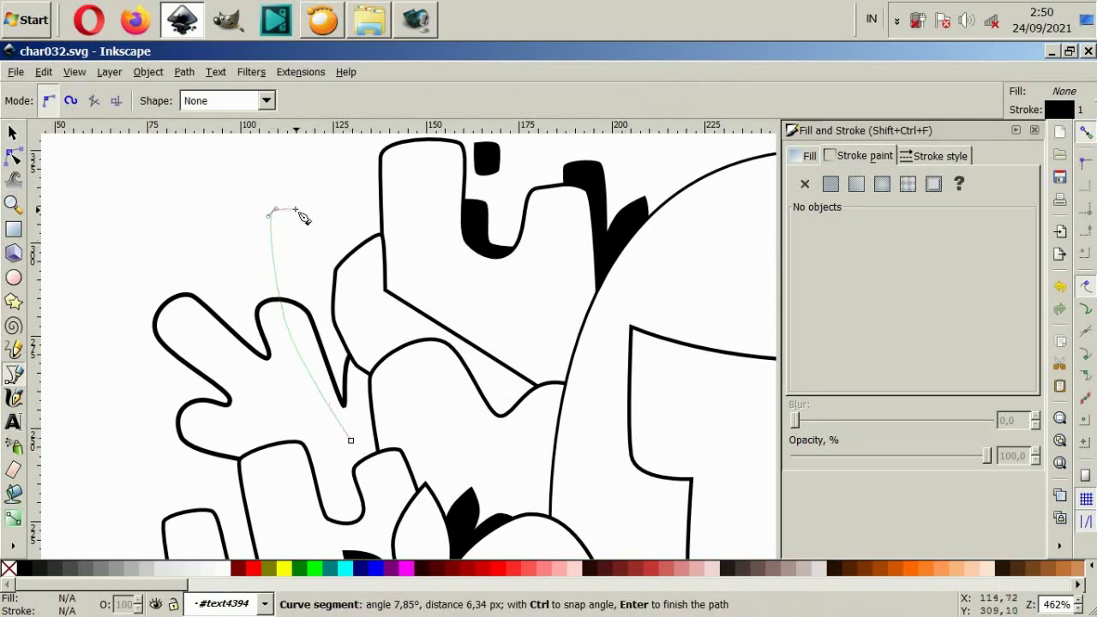
pyautogui.moveTo(293, 207); pyautogui.dragTo(355, 225)
pyautogui.click(313, 266)
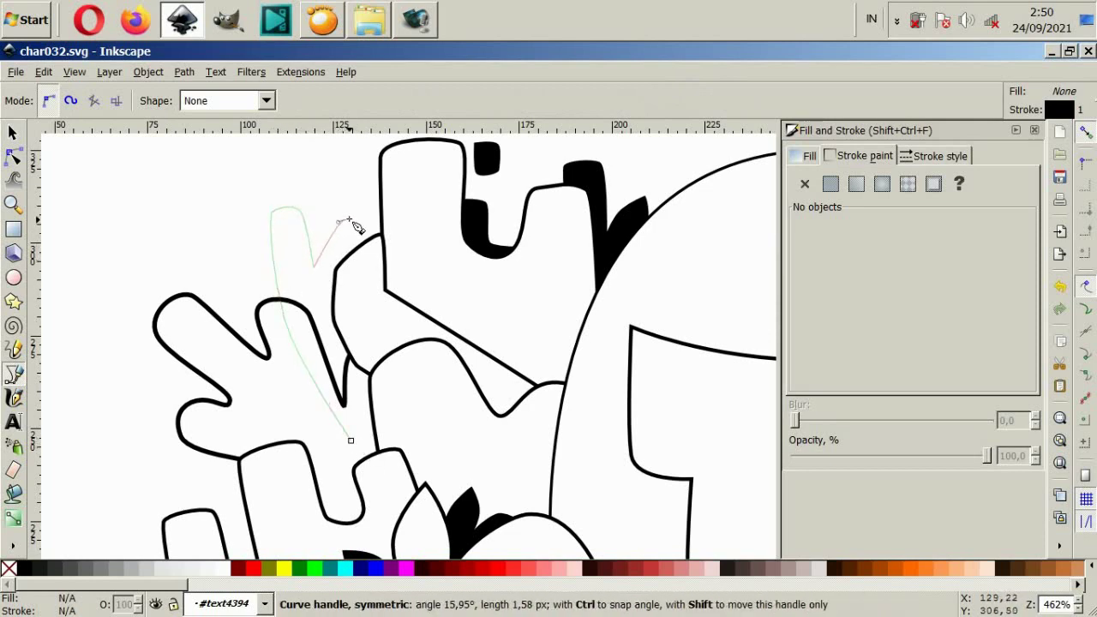
pyautogui.click(354, 293)
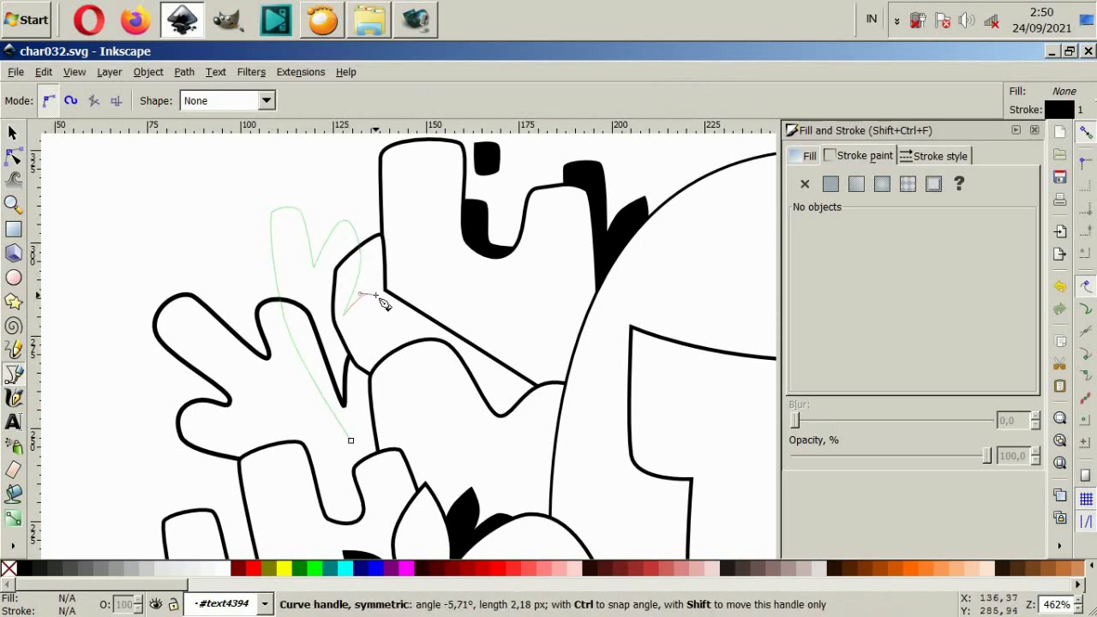
pyautogui.moveTo(382, 302); pyautogui.dragTo(390, 401)
pyautogui.click(352, 444)
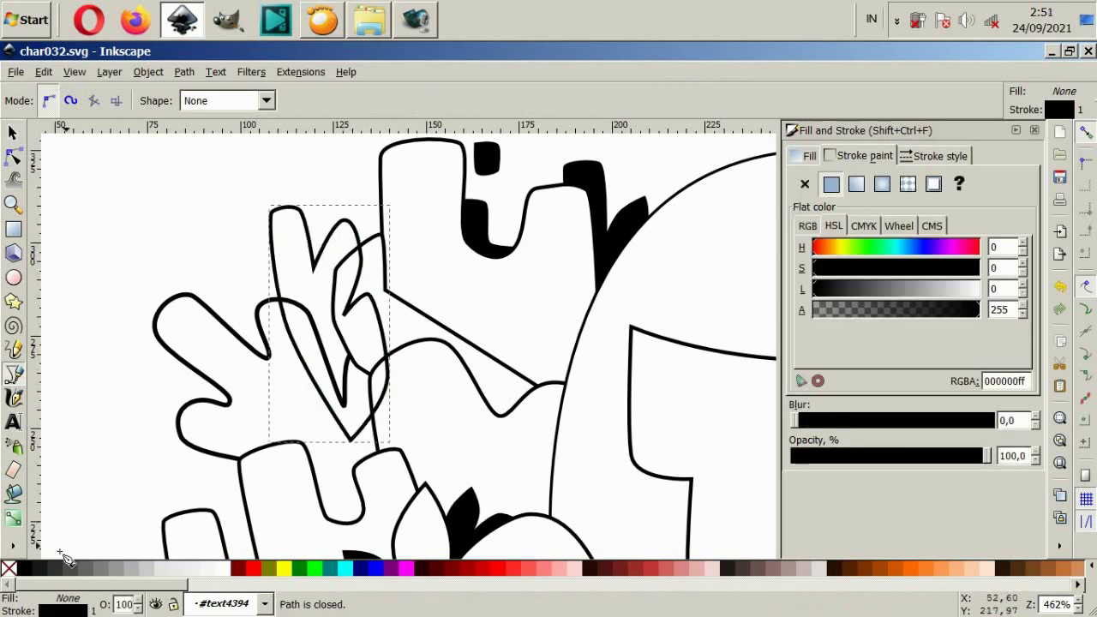
pyautogui.click(806, 186)
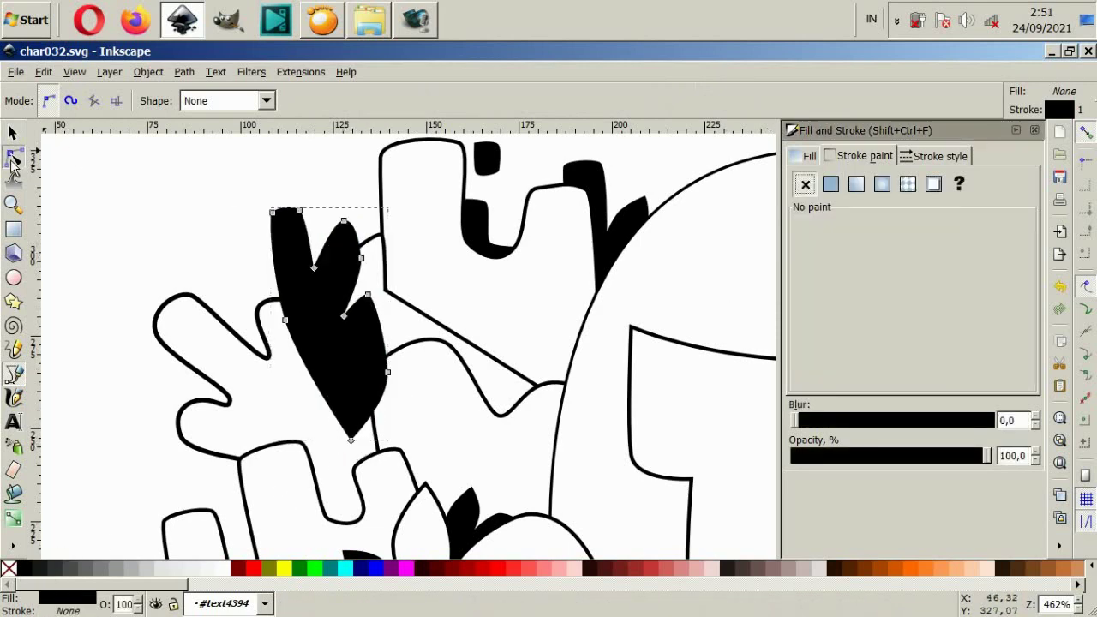
# Reshape the shadow's nodes to refine its upper lobe, top tip and central notch.
pyautogui.click(13, 159)
pyautogui.moveTo(375, 227)
pyautogui.mouseDown()
pyautogui.moveTo(375, 257)
pyautogui.moveTo(347, 274)
pyautogui.mouseUp()
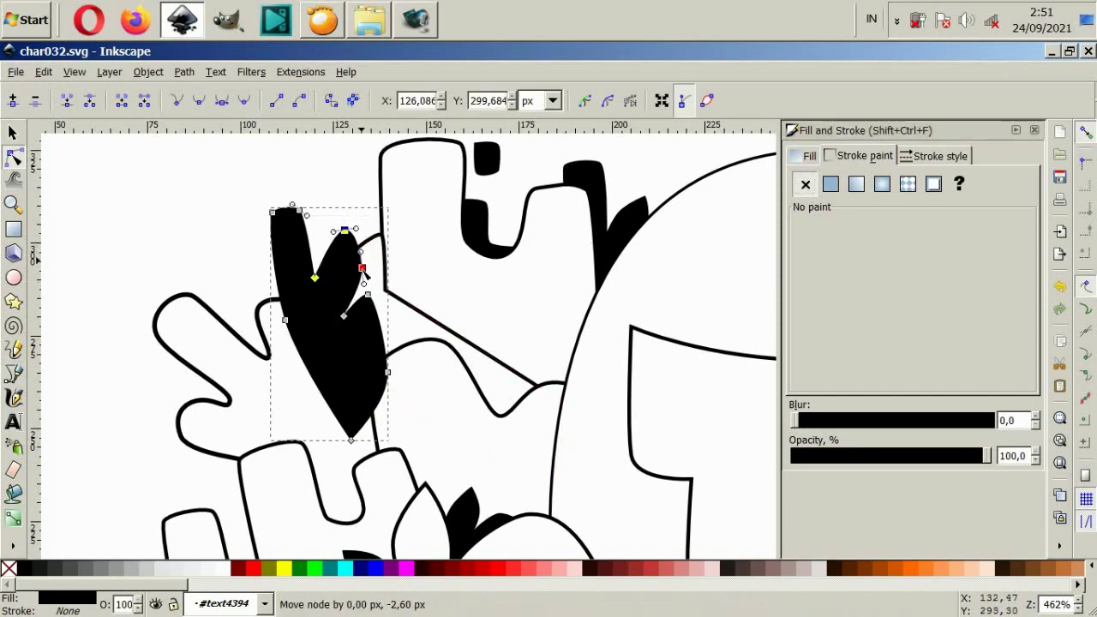
pyautogui.moveTo(272, 212); pyautogui.dragTo(267, 210)
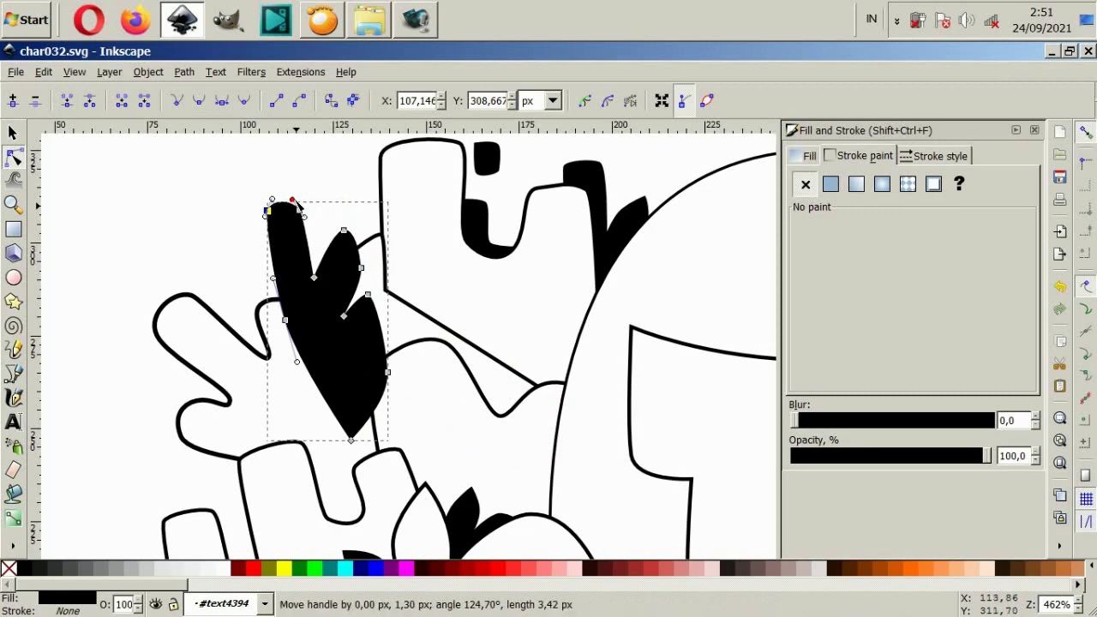
pyautogui.click(314, 278)
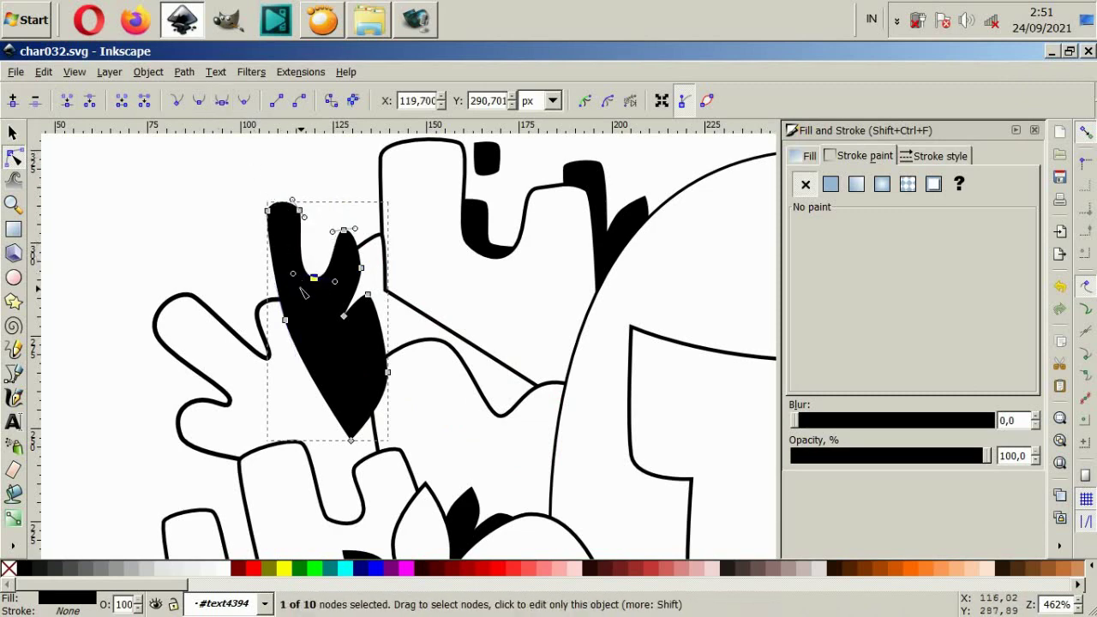
pyautogui.moveTo(292, 273); pyautogui.dragTo(305, 278)
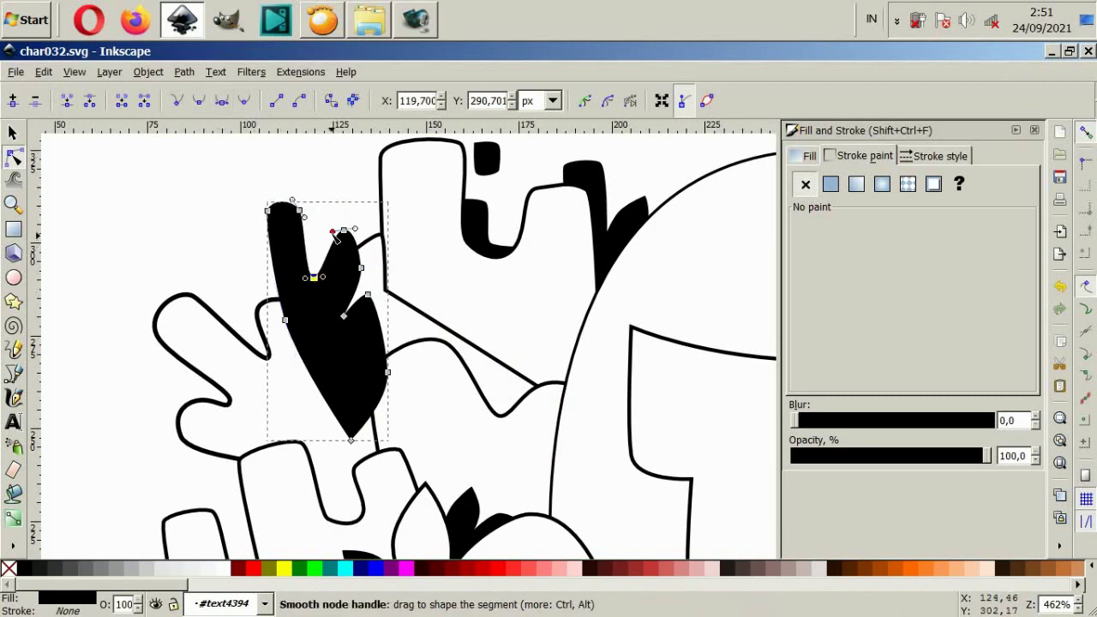
pyautogui.moveTo(333, 232); pyautogui.dragTo(314, 240)
# Lower the new shadow behind the white plant shapes and pull one node up-left.
pyautogui.click(13, 133)
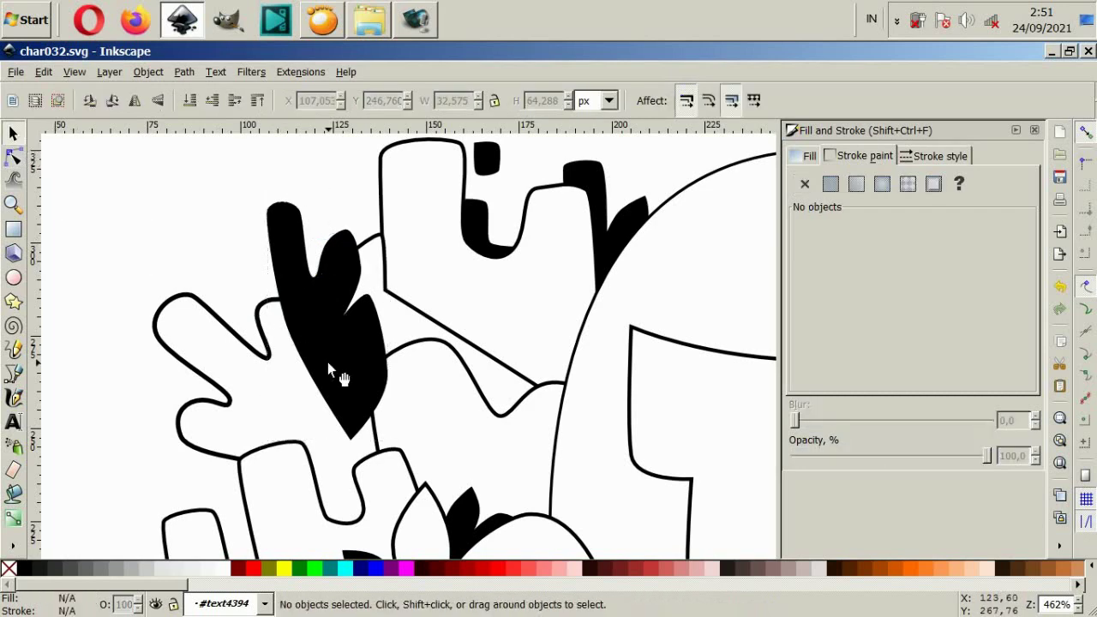
pyautogui.click(329, 361)
pyautogui.press('pagedown')
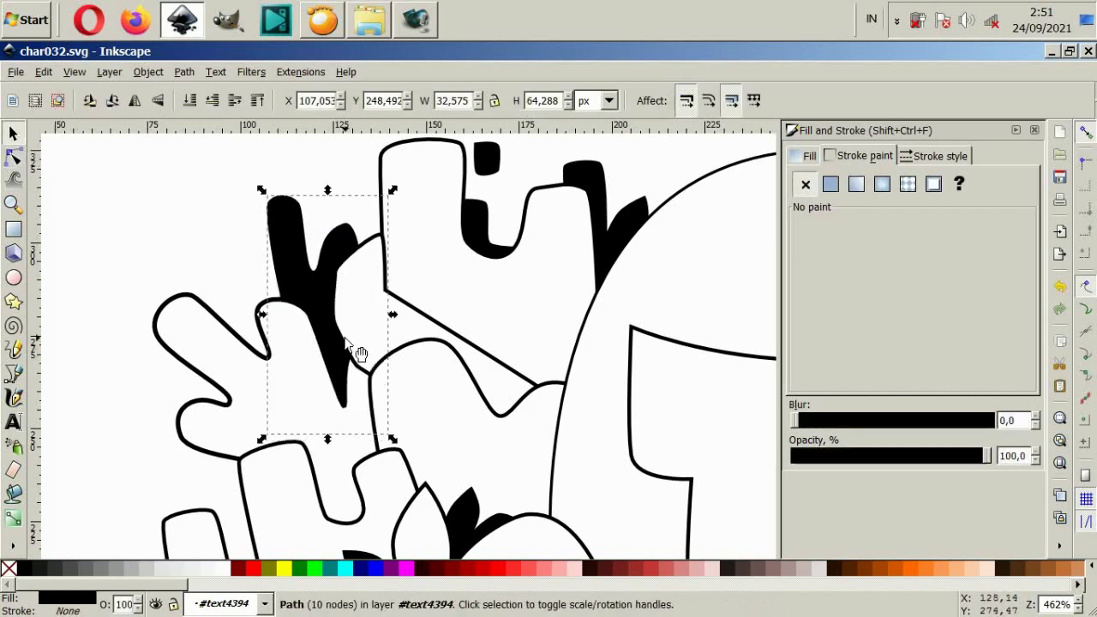
pyautogui.click(13, 158)
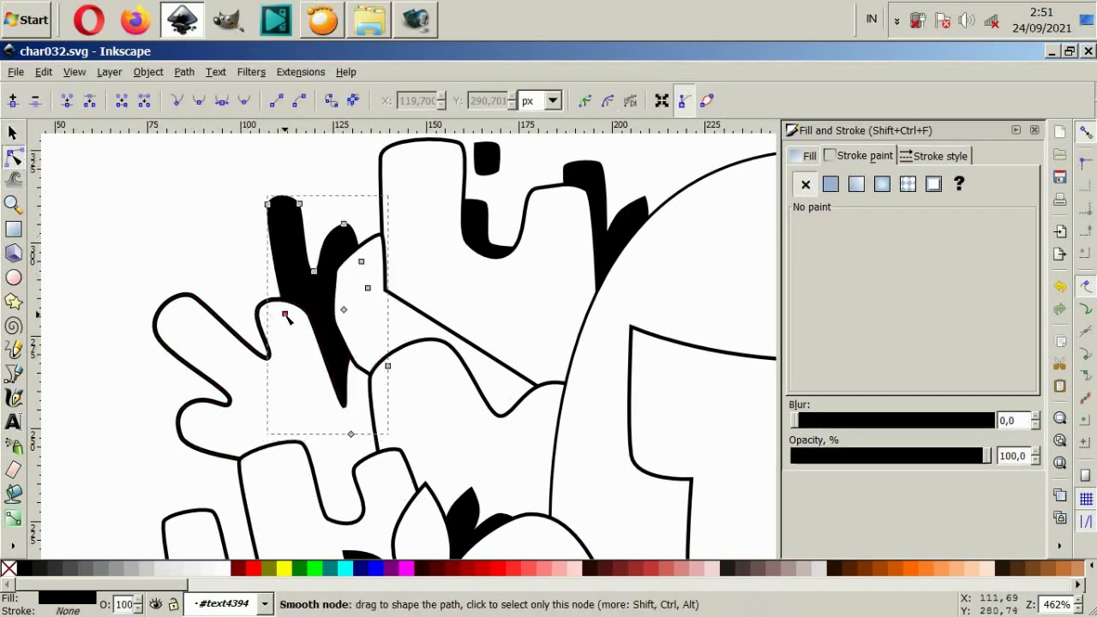
pyautogui.moveTo(287, 314); pyautogui.dragTo(276, 305)
pyautogui.click(183, 249)
# Rotate the bottom hand-shaped leaf so its fingers point up and fill it black.
pyautogui.scroll(-3, 118, 349)
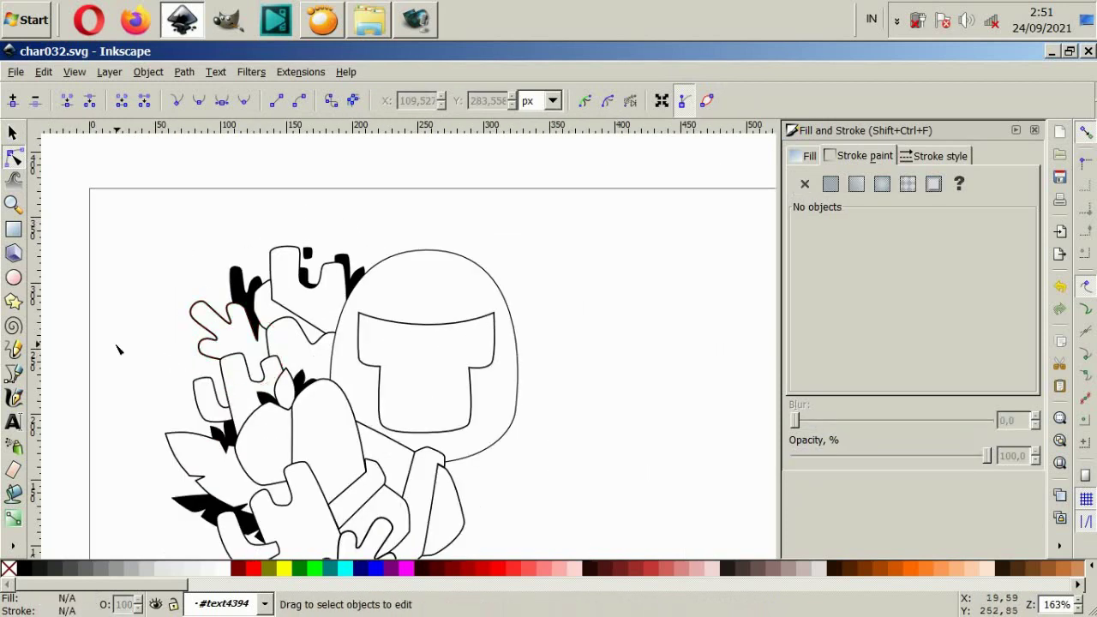
pyautogui.press('s')
pyautogui.scroll(-2, 231, 357)
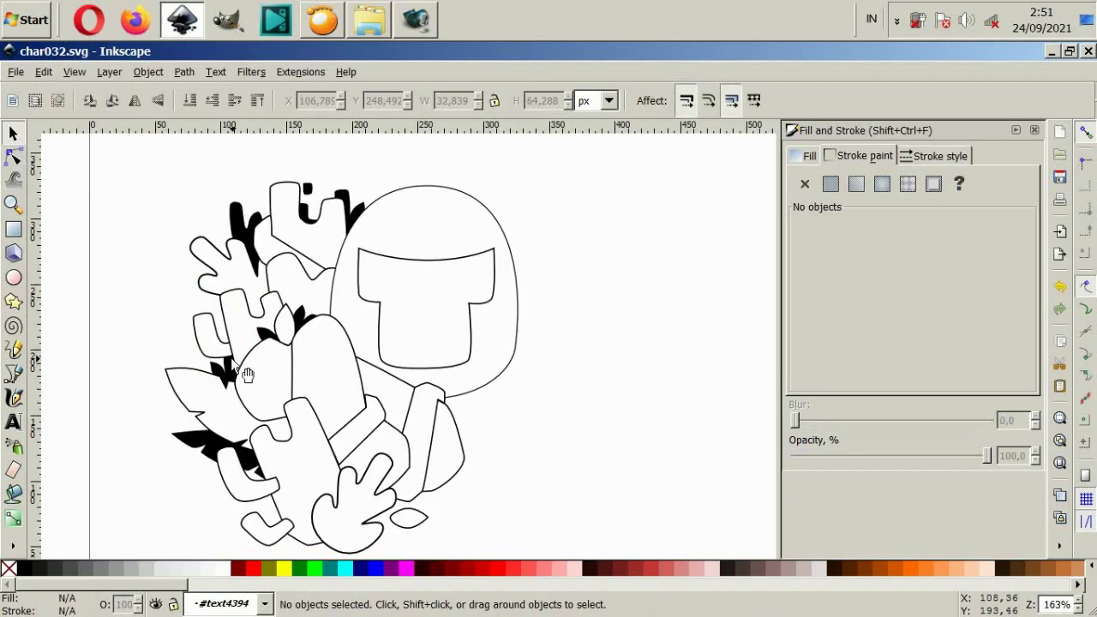
pyautogui.scroll(-2, 230, 357)
pyautogui.keyDown('ctrl'); pyautogui.scroll(-2, 279, 471); pyautogui.keyUp('ctrl')
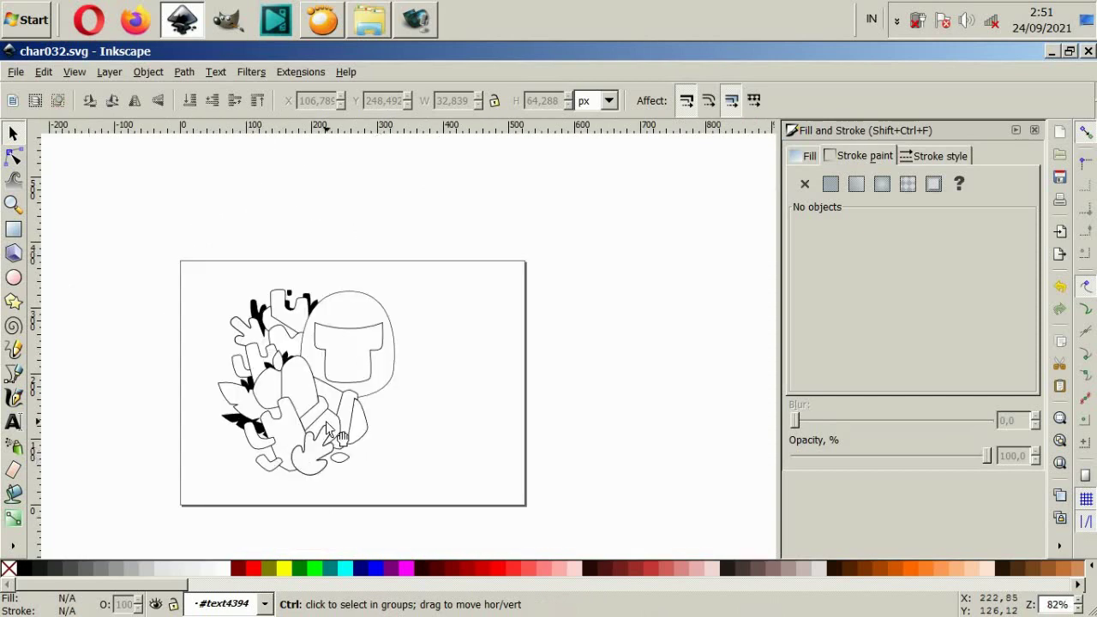
pyautogui.keyDown('ctrl'); pyautogui.scroll(2, 327, 425); pyautogui.keyUp('ctrl')
pyautogui.keyDown('ctrl'); pyautogui.scroll(2, 287, 411); pyautogui.keyUp('ctrl')
pyautogui.keyDown('ctrl'); pyautogui.scroll(2, 266, 406); pyautogui.keyUp('ctrl')
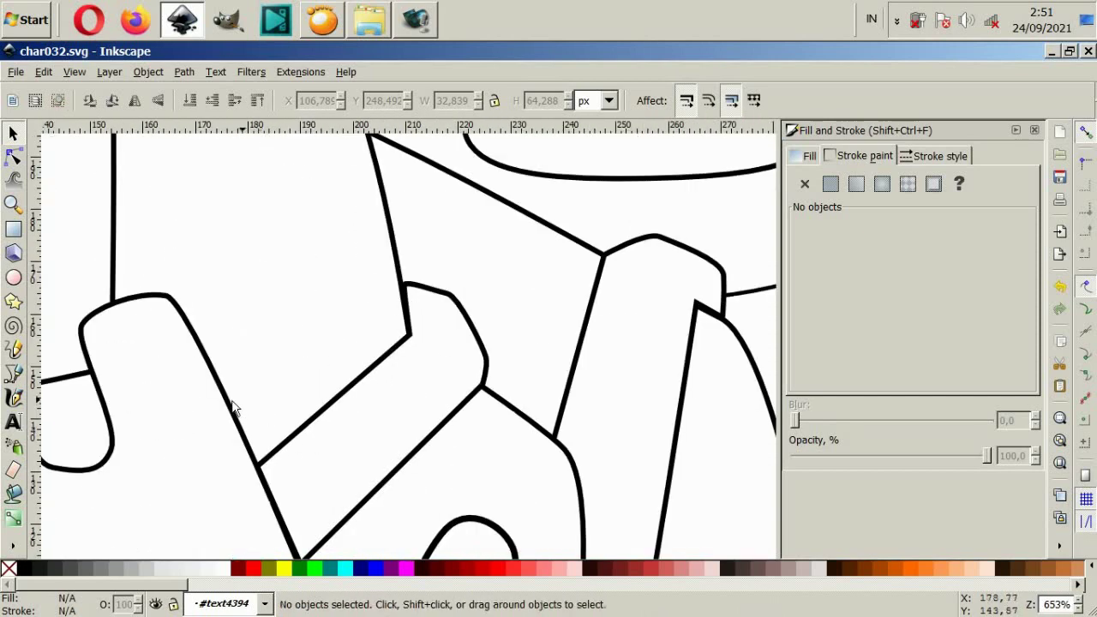
pyautogui.click(13, 373)
pyautogui.keyDown('ctrl'); pyautogui.scroll(-4, 162, 405); pyautogui.keyUp('ctrl')
pyautogui.press('space')
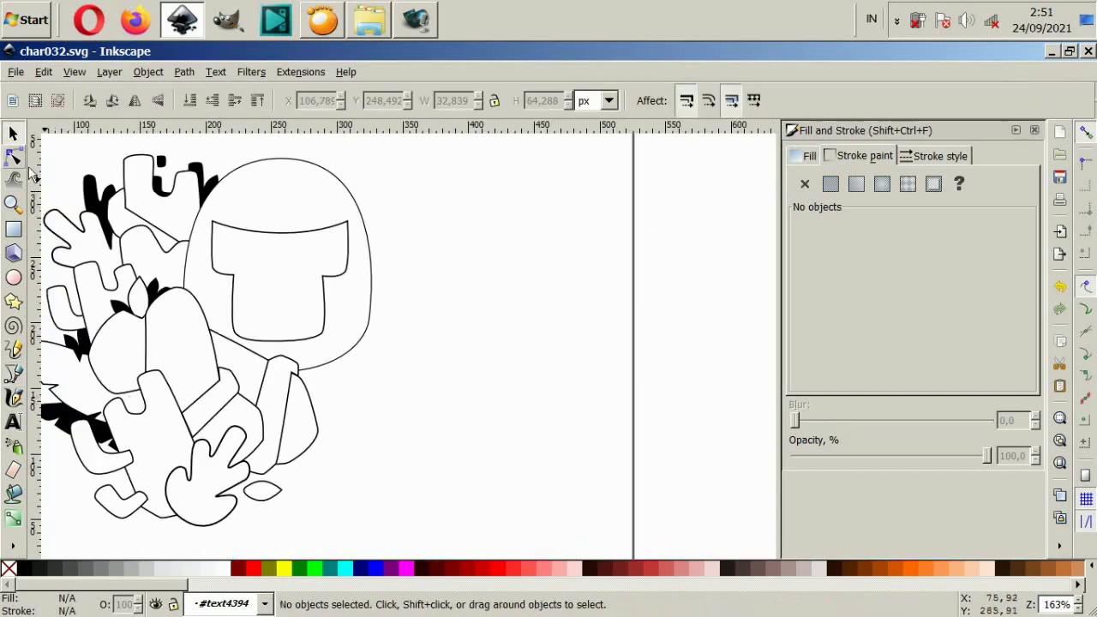
pyautogui.moveTo(115, 335); pyautogui.dragTo(180, 334)
pyautogui.click(245, 420)
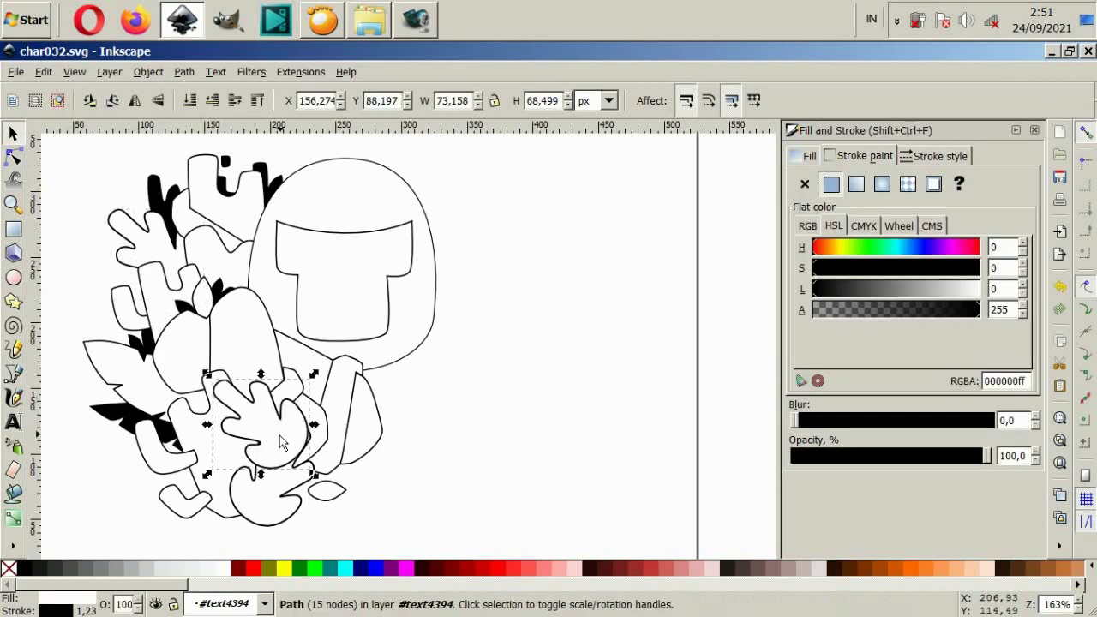
pyautogui.moveTo(286, 436)
pyautogui.mouseDown()
pyautogui.moveTo(268, 334)
pyautogui.moveTo(271, 377)
pyautogui.mouseUp()
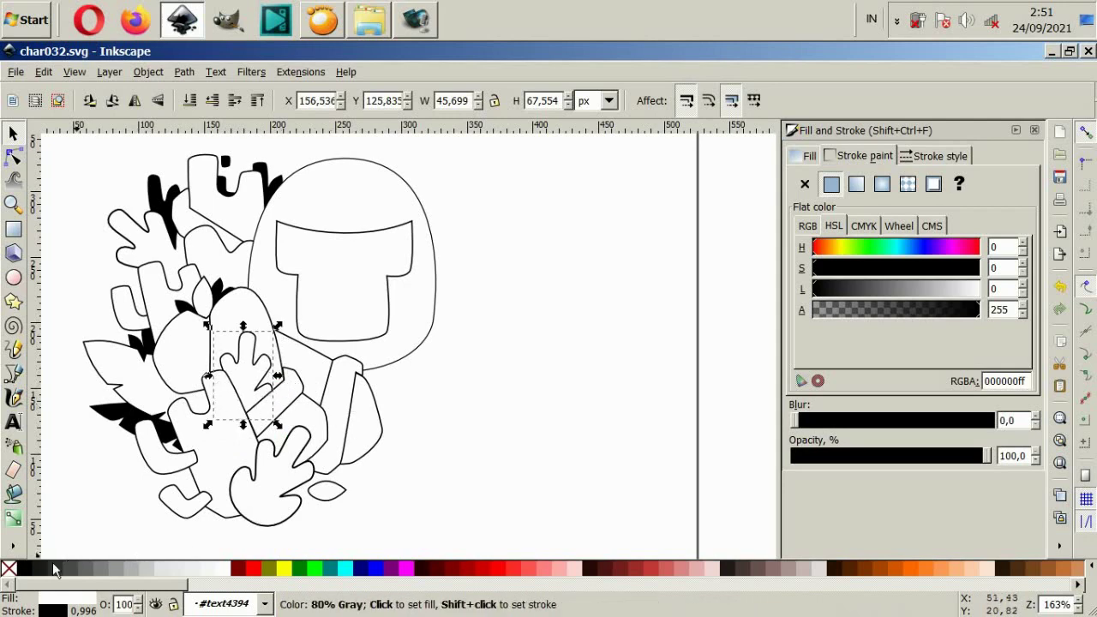
pyautogui.click(24, 569)
pyautogui.press('Escape')
# Tilt the black leaf shadow slightly and move it down-right onto the cactus.
pyautogui.click(248, 375)
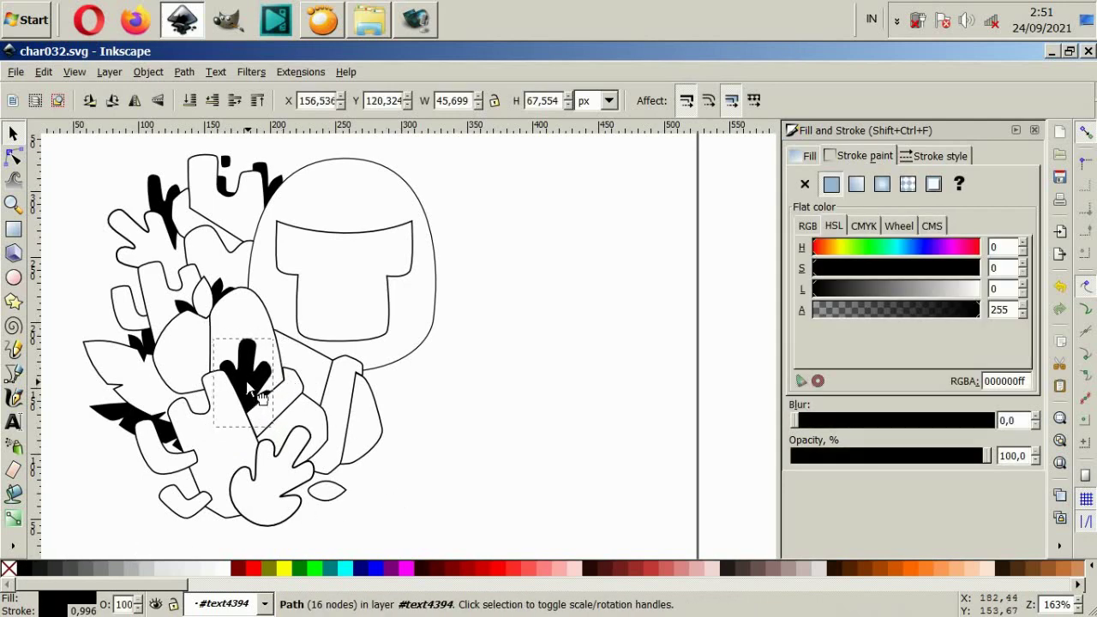
pyautogui.click(249, 373)
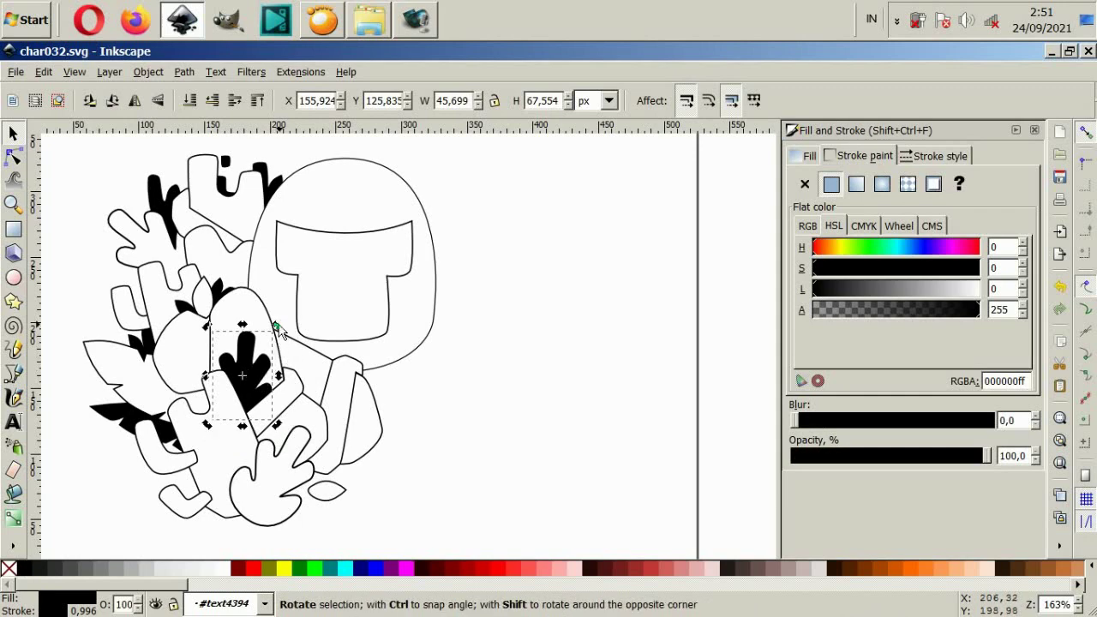
pyautogui.moveTo(277, 325); pyautogui.dragTo(290, 339)
pyautogui.press('Escape')
pyautogui.scroll(-2, 385, 429)
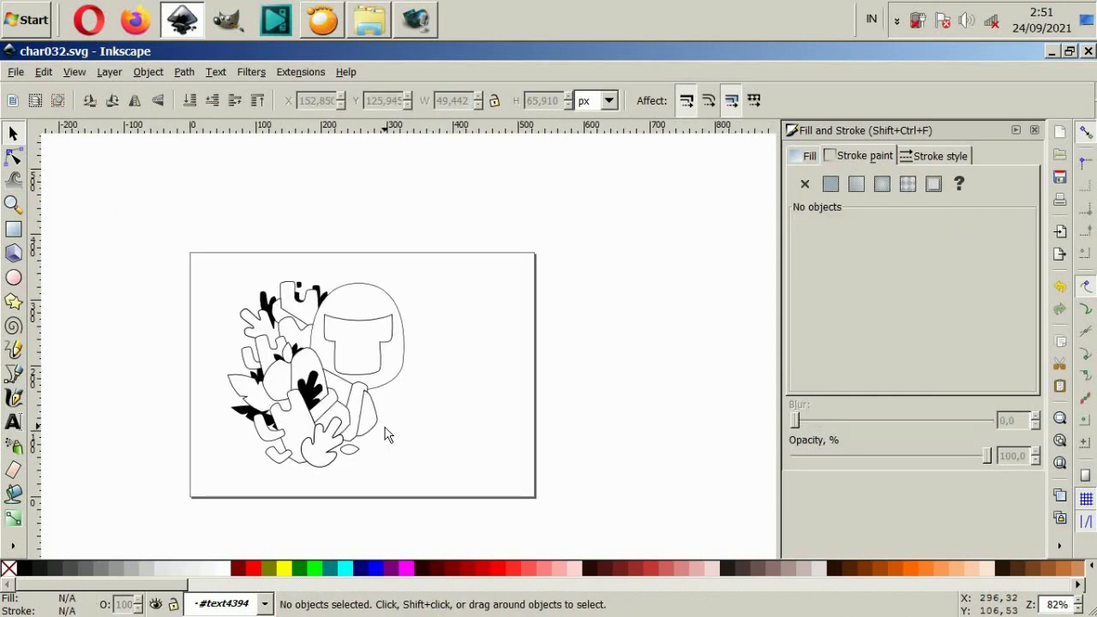
pyautogui.scroll(2, 385, 433)
pyautogui.scroll(2, 301, 361)
pyautogui.moveTo(289, 303); pyautogui.dragTo(302, 320)
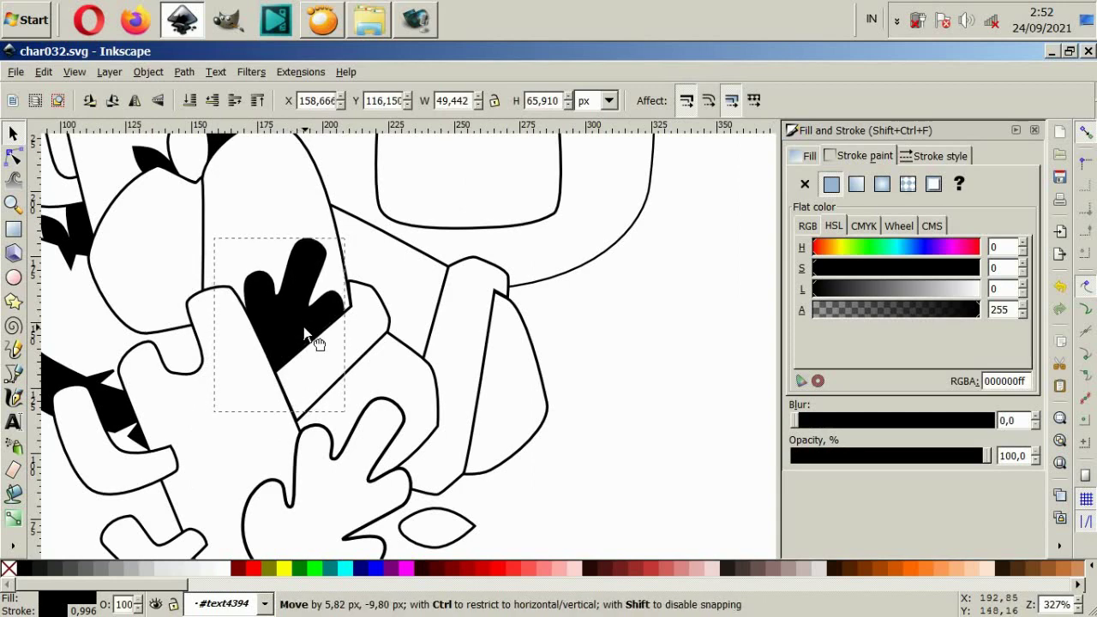
pyautogui.moveTo(302, 320); pyautogui.dragTo(304, 331)
pyautogui.press('Escape')
pyautogui.scroll(-4, 504, 455)
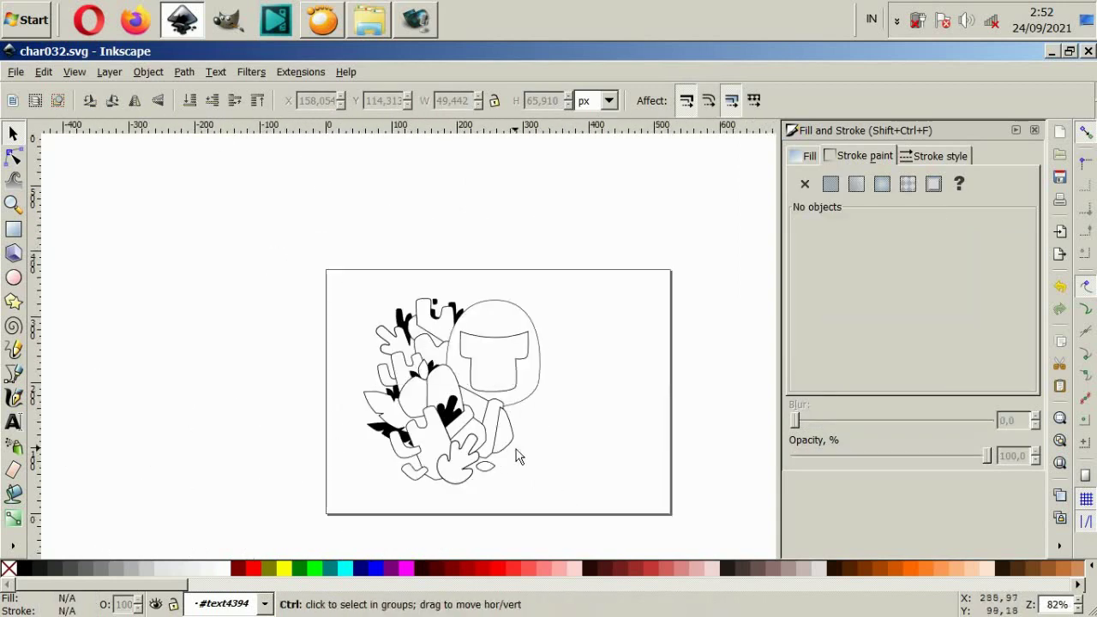
pyautogui.scroll(3, 517, 457)
pyautogui.scroll(1, 386, 460)
pyautogui.scroll(1, 387, 460)
# Draw a closed two-lobed shadow outline with the Bezier pen under the hand.
pyautogui.press('b')
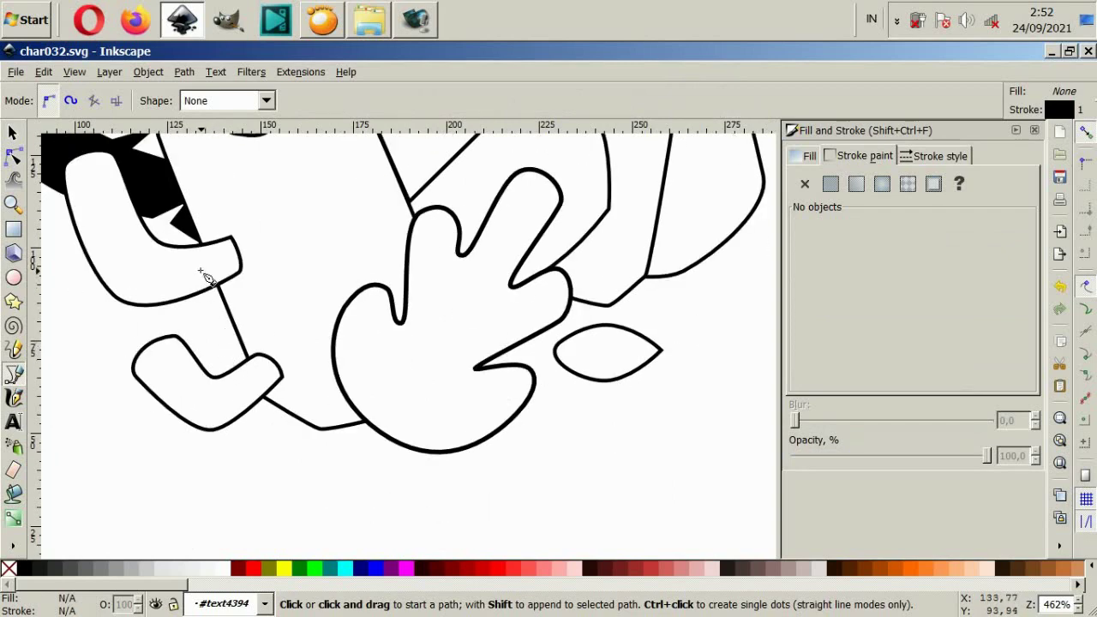
pyautogui.moveTo(221, 261); pyautogui.dragTo(193, 292)
pyautogui.moveTo(249, 423); pyautogui.dragTo(263, 451)
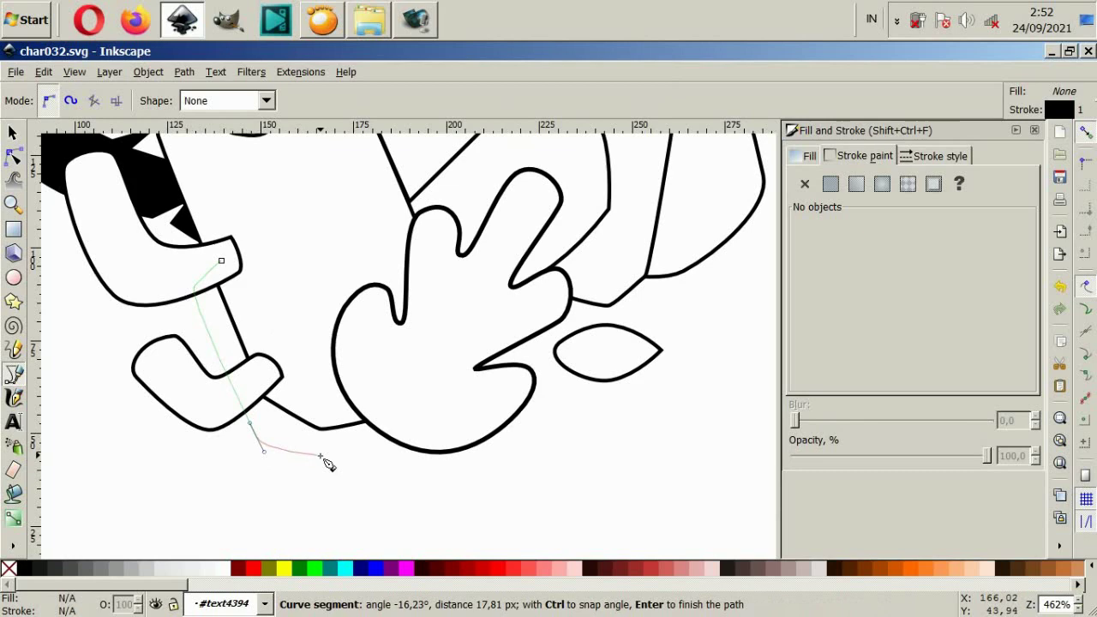
pyautogui.click(320, 457)
pyautogui.press('Escape')
pyautogui.moveTo(407, 430)
pyautogui.mouseDown()
pyautogui.moveTo(368, 482)
pyautogui.moveTo(334, 445)
pyautogui.moveTo(280, 437)
pyautogui.moveTo(395, 474)
pyautogui.mouseUp()
pyautogui.press('Escape')
pyautogui.click(305, 408)
pyautogui.click(330, 451)
pyautogui.click(369, 506)
pyautogui.click(386, 416)
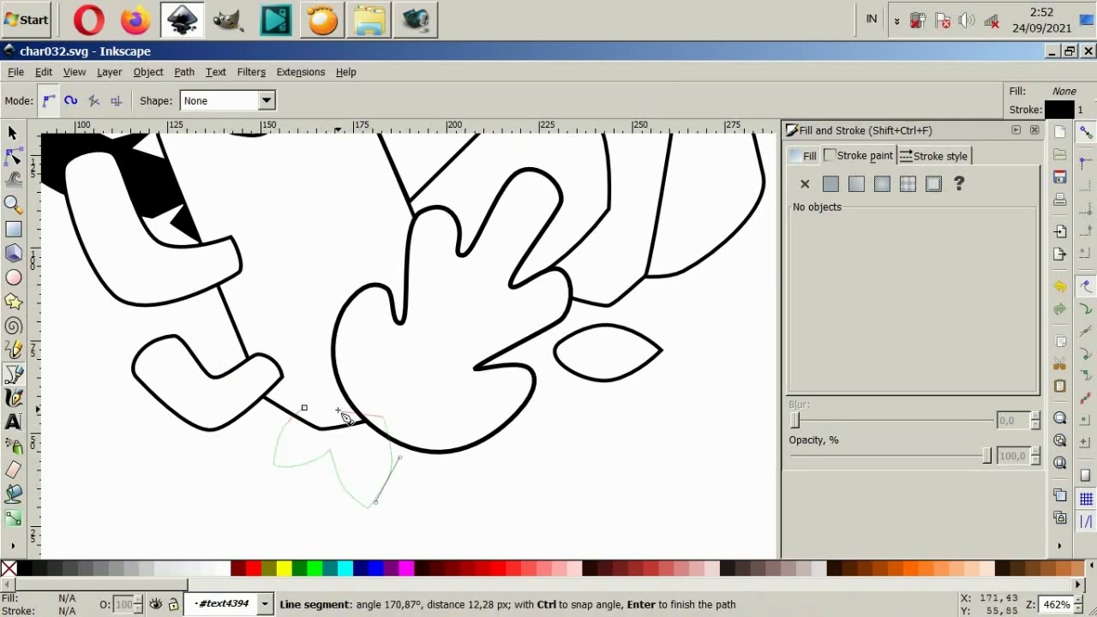
pyautogui.click(304, 408)
# Fill the two-lobed shadow black with no outline and nudge it slightly right.
pyautogui.click(24, 568)
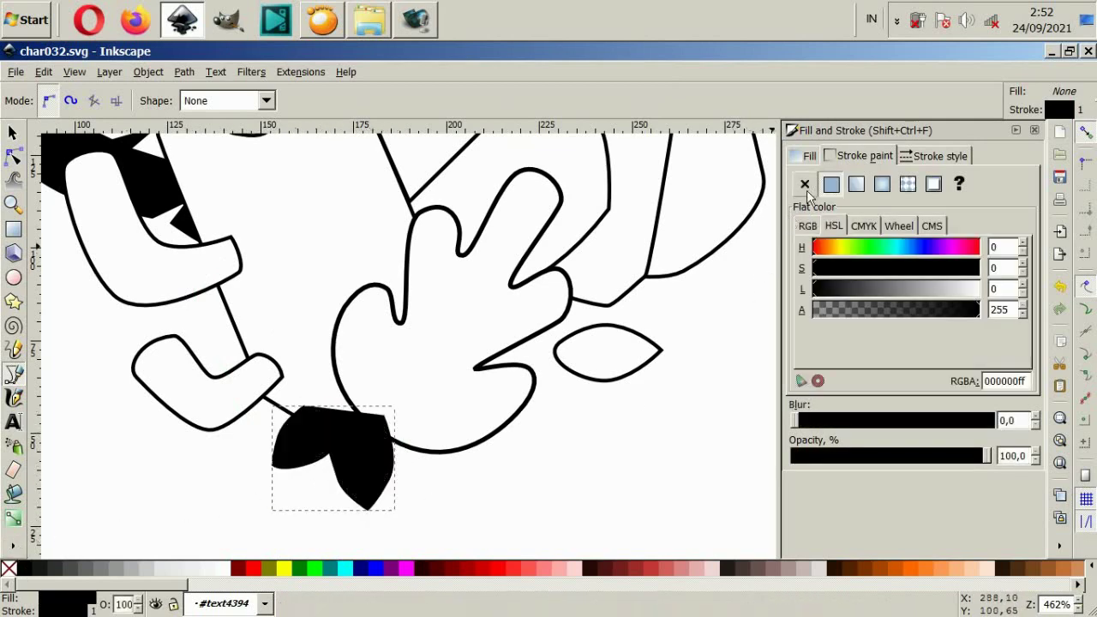
pyautogui.click(806, 188)
pyautogui.click(15, 137)
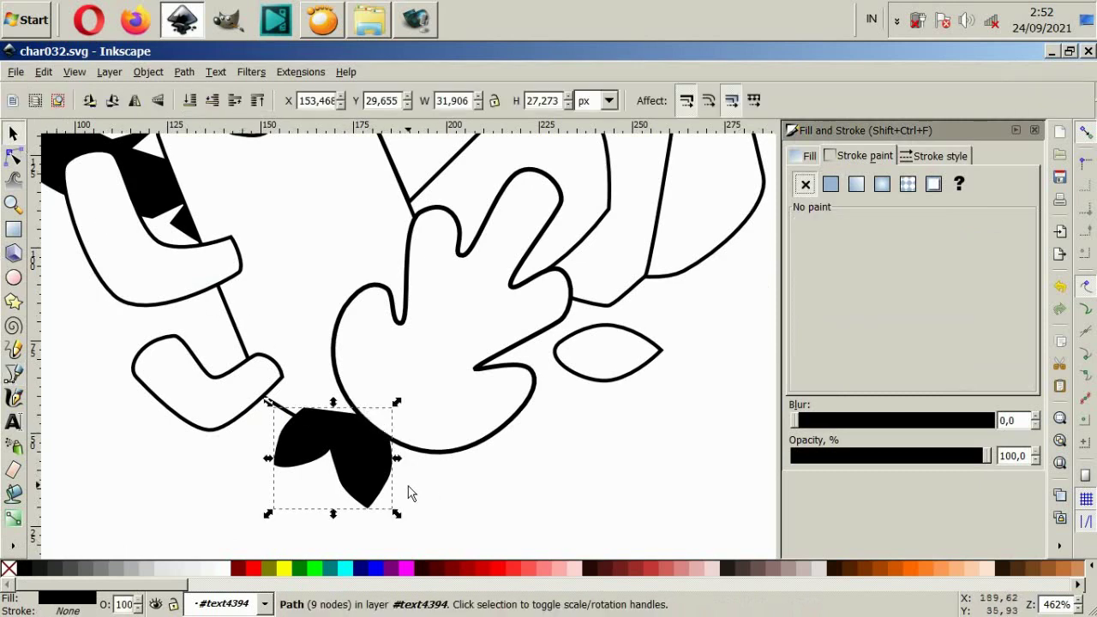
pyautogui.moveTo(369, 487); pyautogui.dragTo(379, 489)
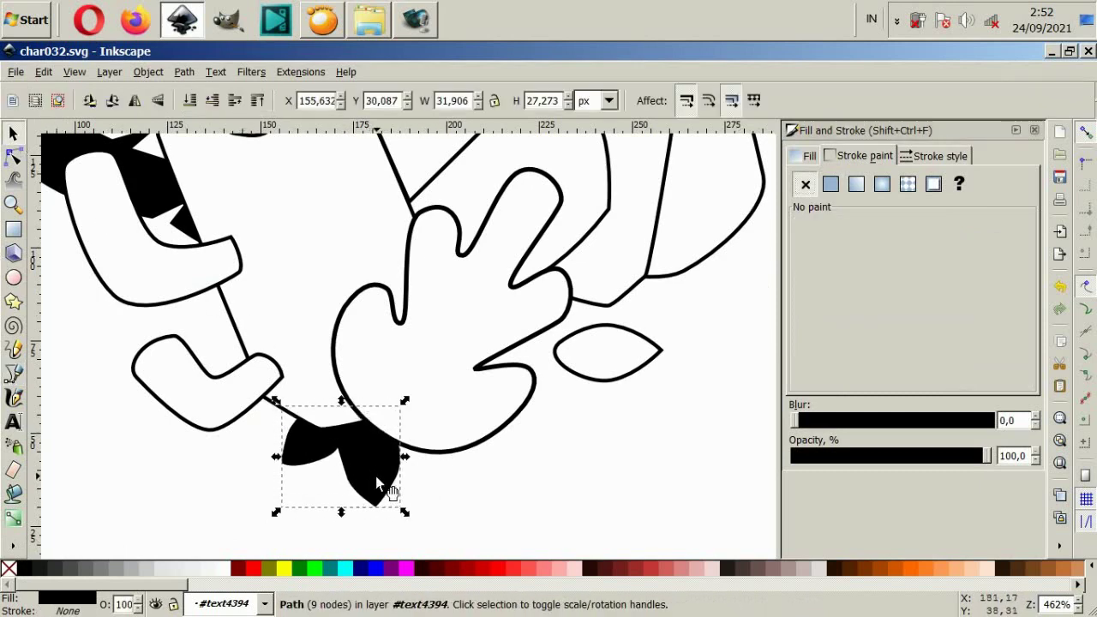
pyautogui.keyDown('ctrl'); pyautogui.scroll(-4, 460, 453); pyautogui.keyUp('ctrl')
pyautogui.keyDown('ctrl'); pyautogui.scroll(2, 411, 487); pyautogui.keyUp('ctrl')
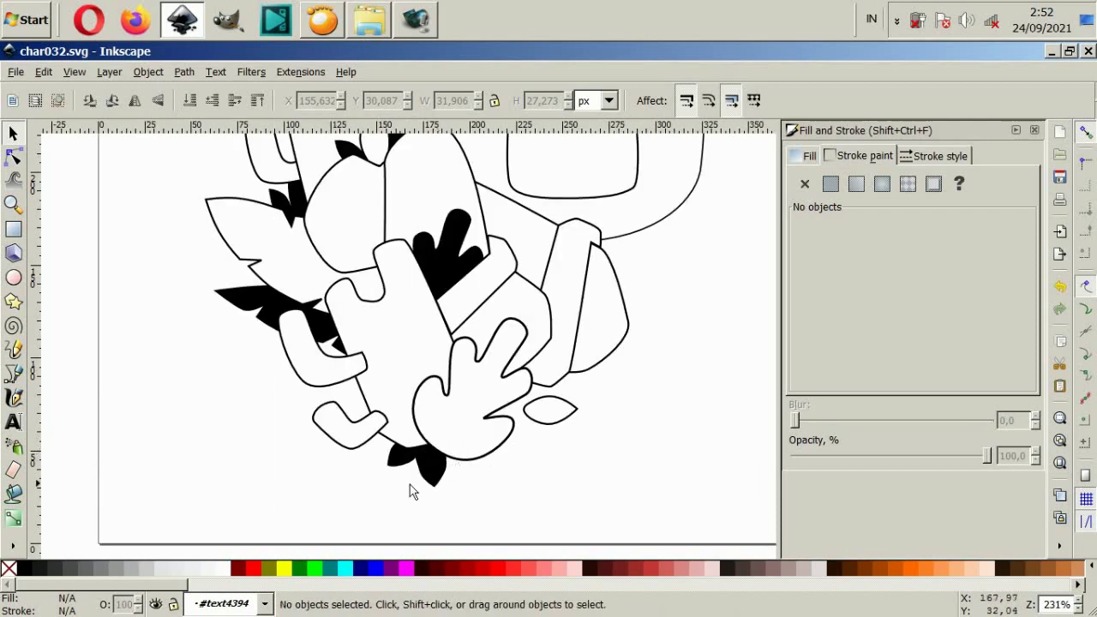
pyautogui.keyDown('ctrl'); pyautogui.scroll(2, 241, 439); pyautogui.keyUp('ctrl')
# Add a small black, outline-free almond leaf shadow beside it, shifted slightly right.
pyautogui.click(16, 378)
pyautogui.keyDown('ctrl'); pyautogui.scroll(1, 368, 469); pyautogui.keyUp('ctrl')
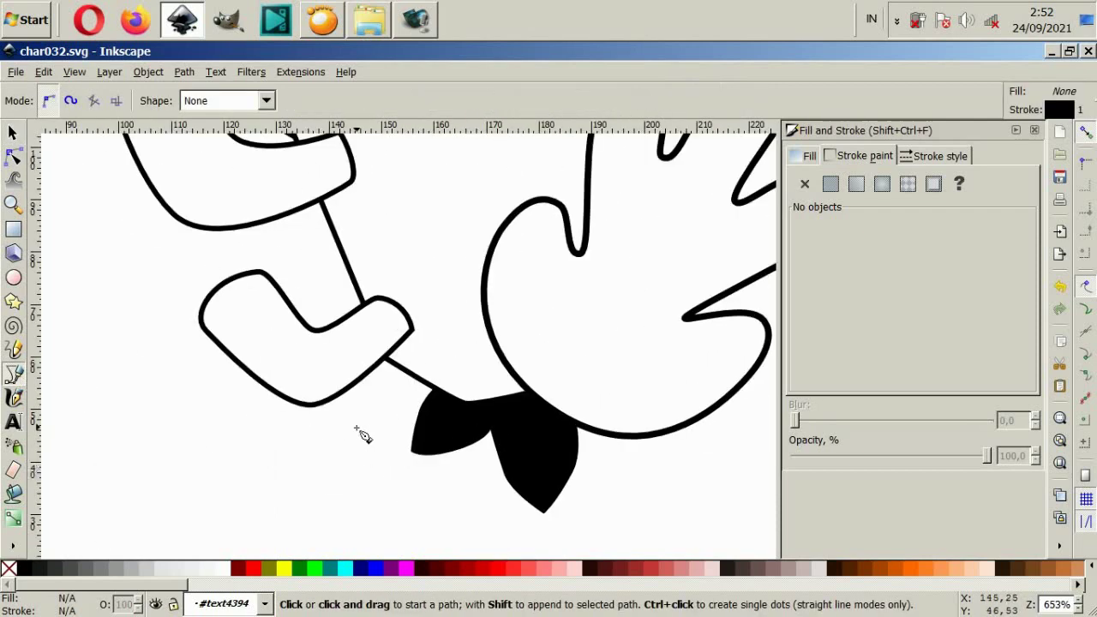
pyautogui.click(364, 413)
pyautogui.moveTo(307, 469)
pyautogui.mouseDown()
pyautogui.moveTo(298, 477)
pyautogui.moveTo(366, 458)
pyautogui.moveTo(377, 446)
pyautogui.moveTo(357, 417)
pyautogui.mouseUp()
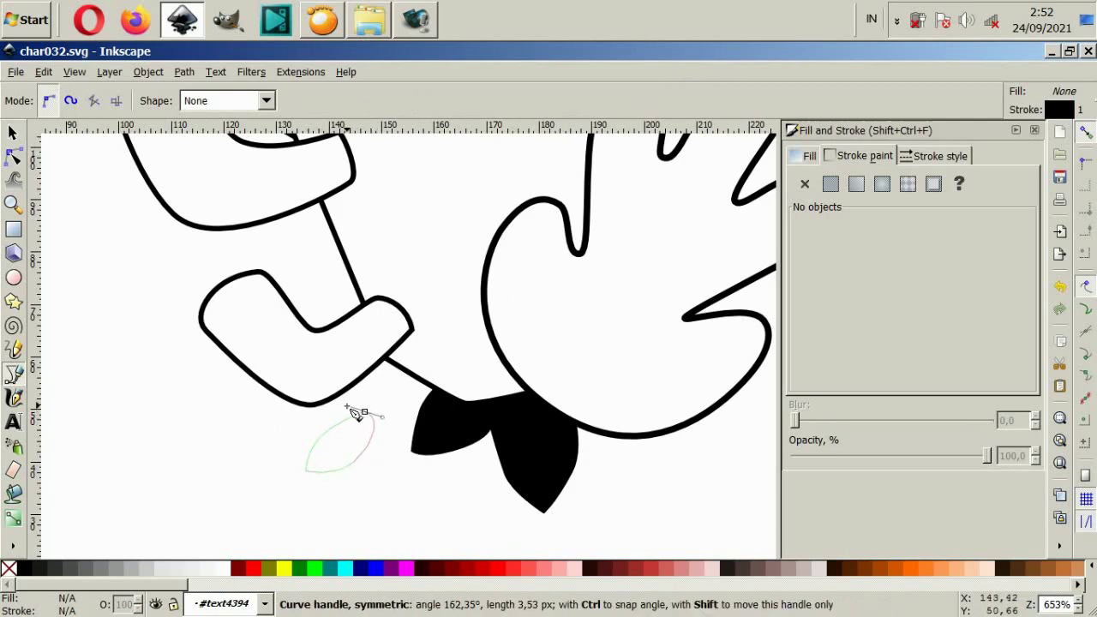
pyautogui.click(29, 569)
pyautogui.keyDown('shift'); pyautogui.click(9, 569); pyautogui.keyUp('shift')
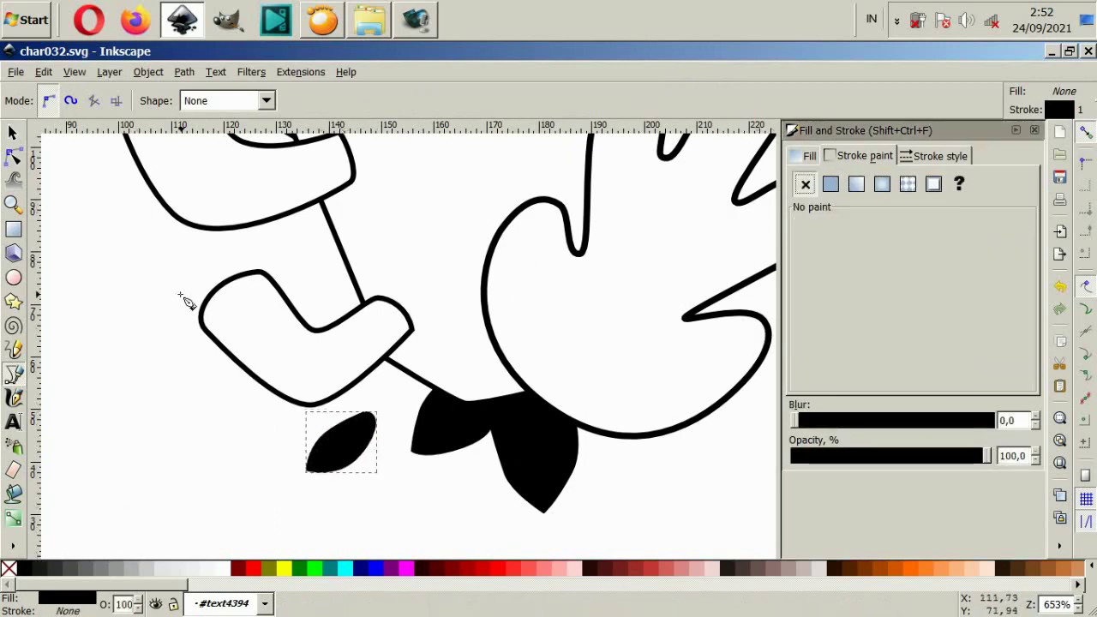
pyautogui.click(12, 132)
pyautogui.moveTo(343, 445); pyautogui.dragTo(377, 447)
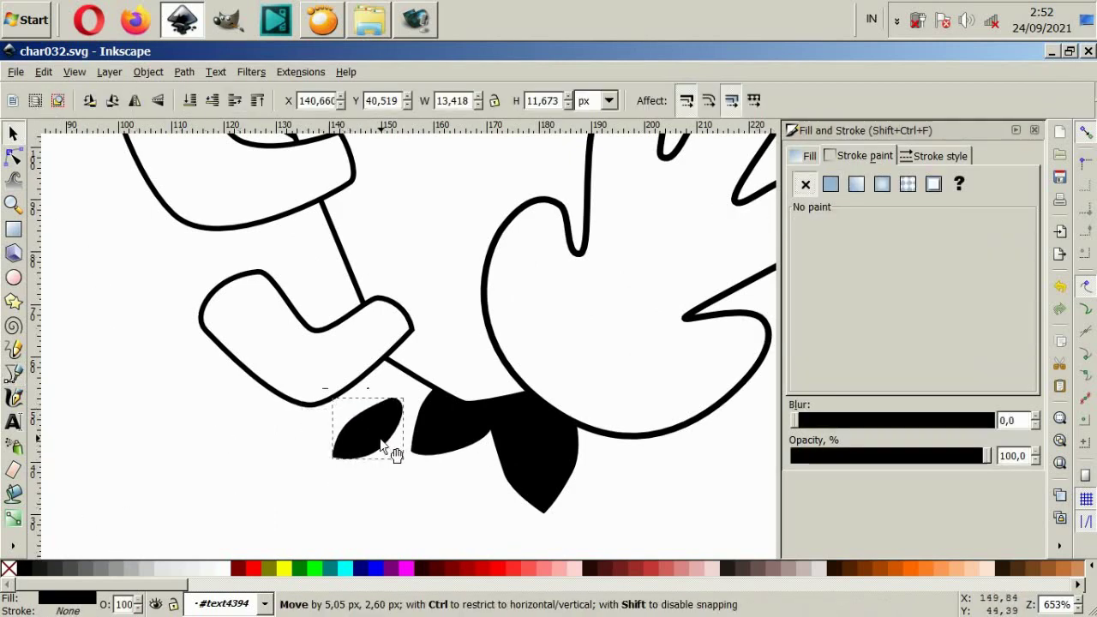
pyautogui.scroll(-4, 501, 503)
pyautogui.scroll(1, 514, 484)
pyautogui.scroll(-2, 514, 446)
pyautogui.scroll(3, 463, 450)
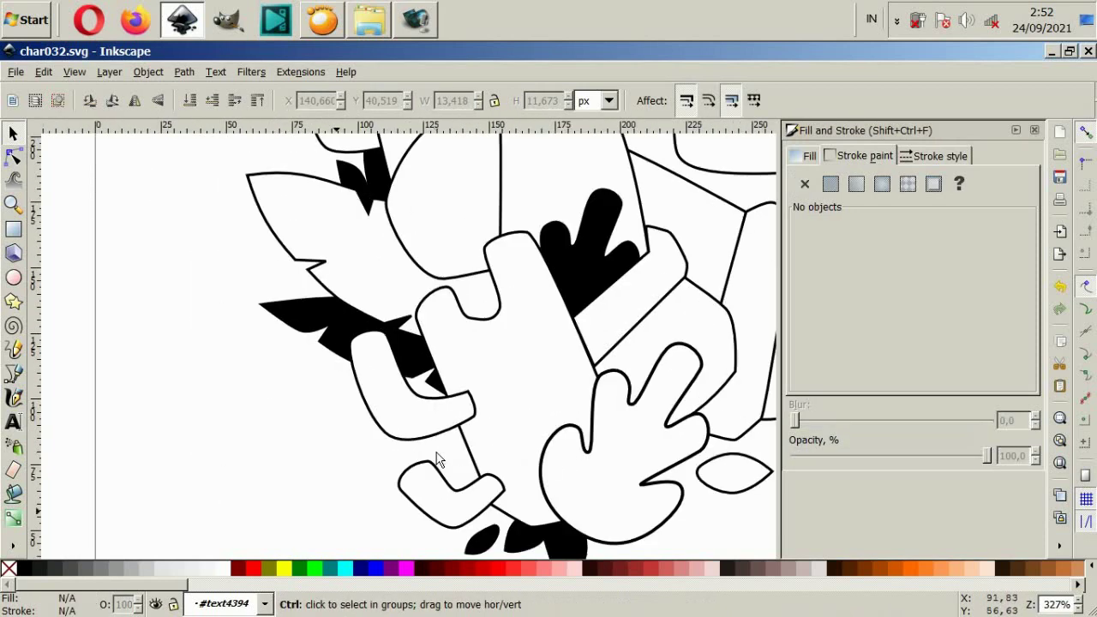
pyautogui.scroll(1, 360, 454)
pyautogui.click(13, 374)
# Draw a closed wedge-shaped shadow path up along the stem near the lower-left cactus.
pyautogui.scroll(2, 510, 532)
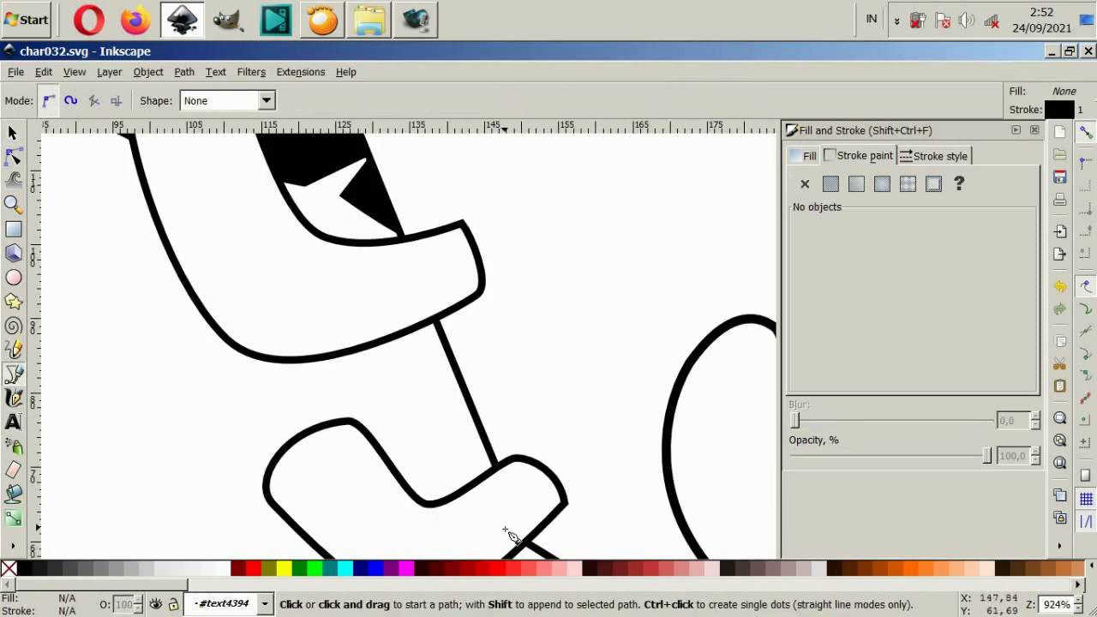
pyautogui.scroll(-2, 523, 519)
pyautogui.scroll(2, 536, 497)
pyautogui.click(583, 501)
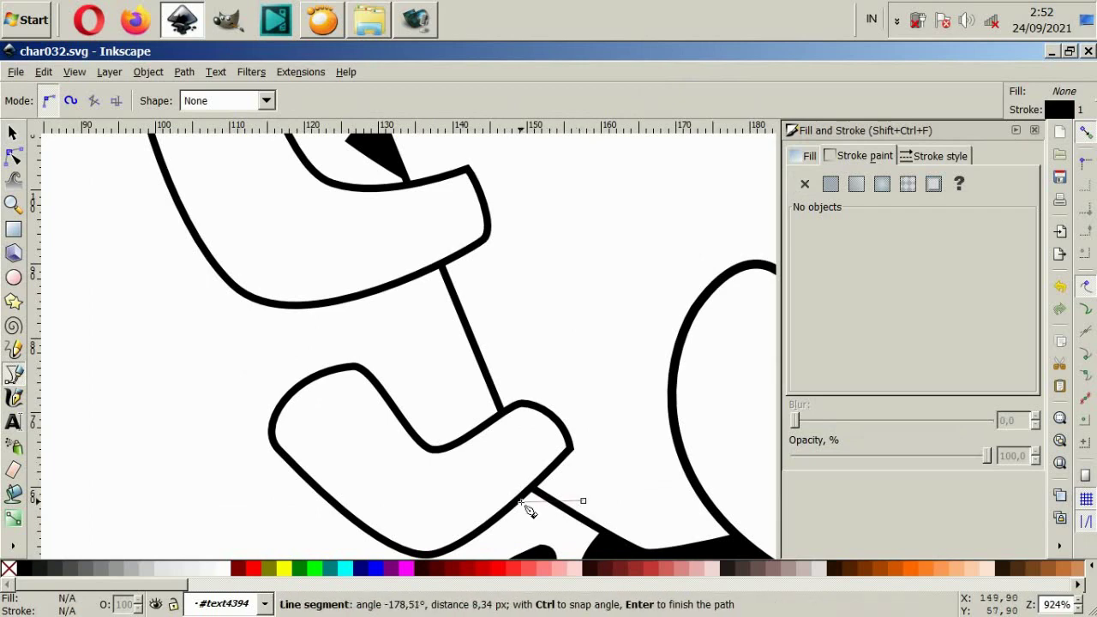
pyautogui.click(579, 490)
pyautogui.moveTo(537, 513); pyautogui.dragTo(517, 515)
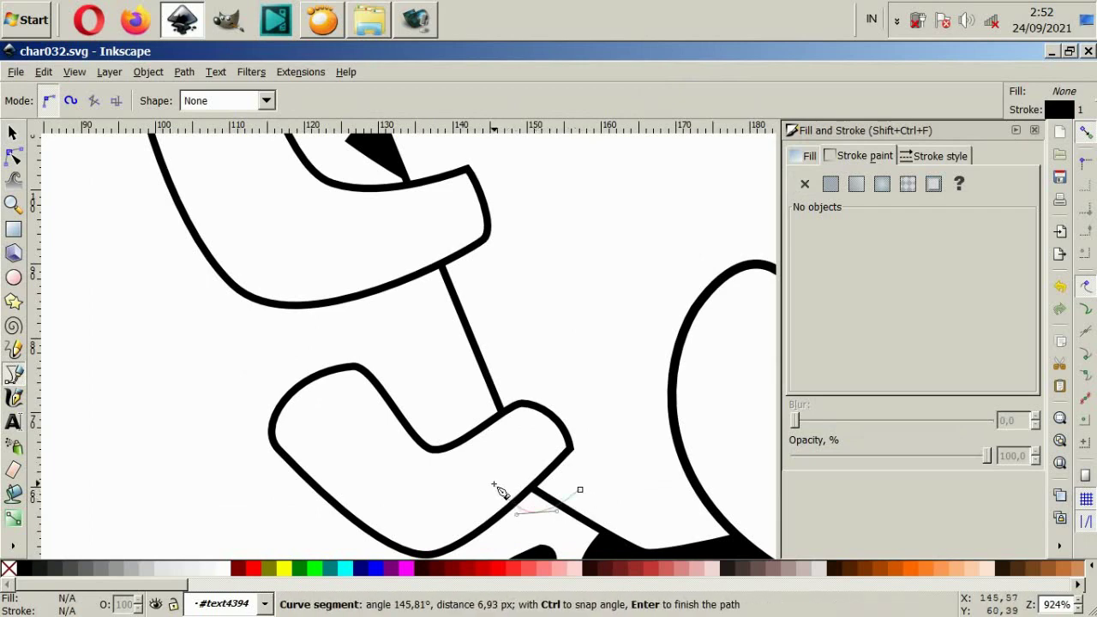
pyautogui.moveTo(453, 390); pyautogui.dragTo(443, 367)
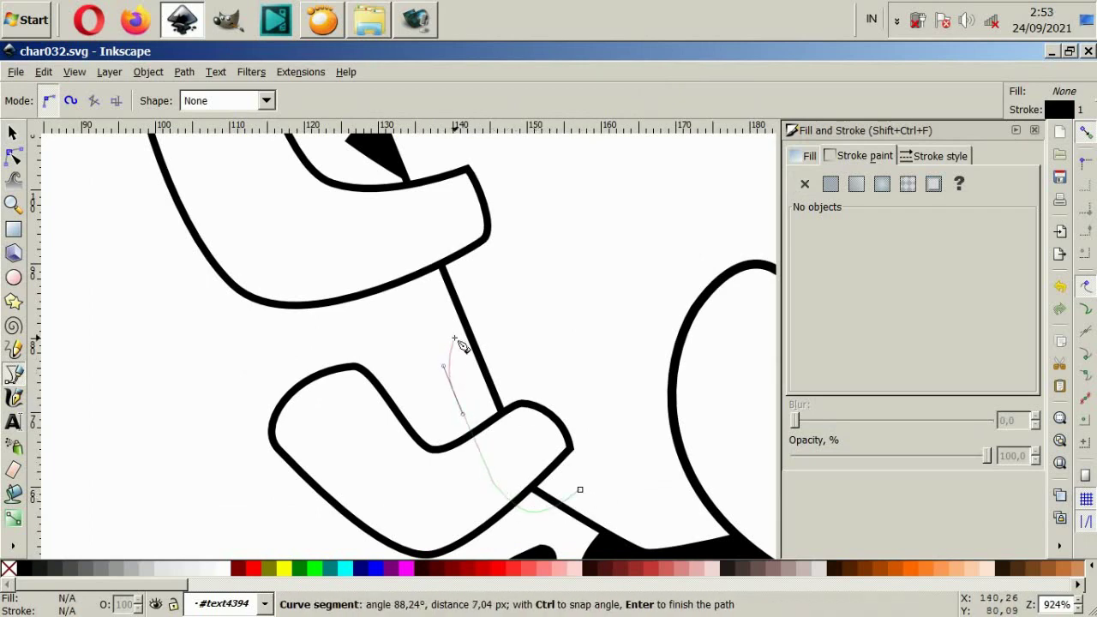
pyautogui.click(478, 307)
pyautogui.click(580, 490)
# Add a tiny dot, give it and the wedge black fill with no outline, and shrink the wedge.
pyautogui.keyDown('ctrl'); pyautogui.scroll(1, 444, 352); pyautogui.keyUp('ctrl')
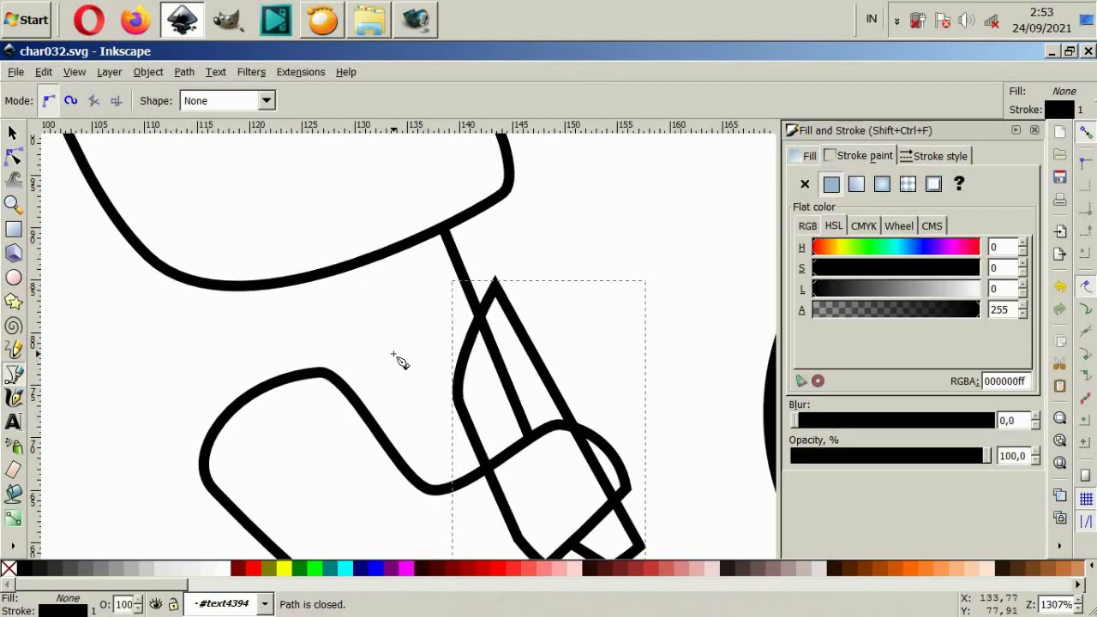
pyautogui.moveTo(393, 353)
pyautogui.mouseDown()
pyautogui.moveTo(432, 350)
pyautogui.moveTo(397, 335)
pyautogui.mouseUp()
pyautogui.click(434, 381)
pyautogui.click(13, 132)
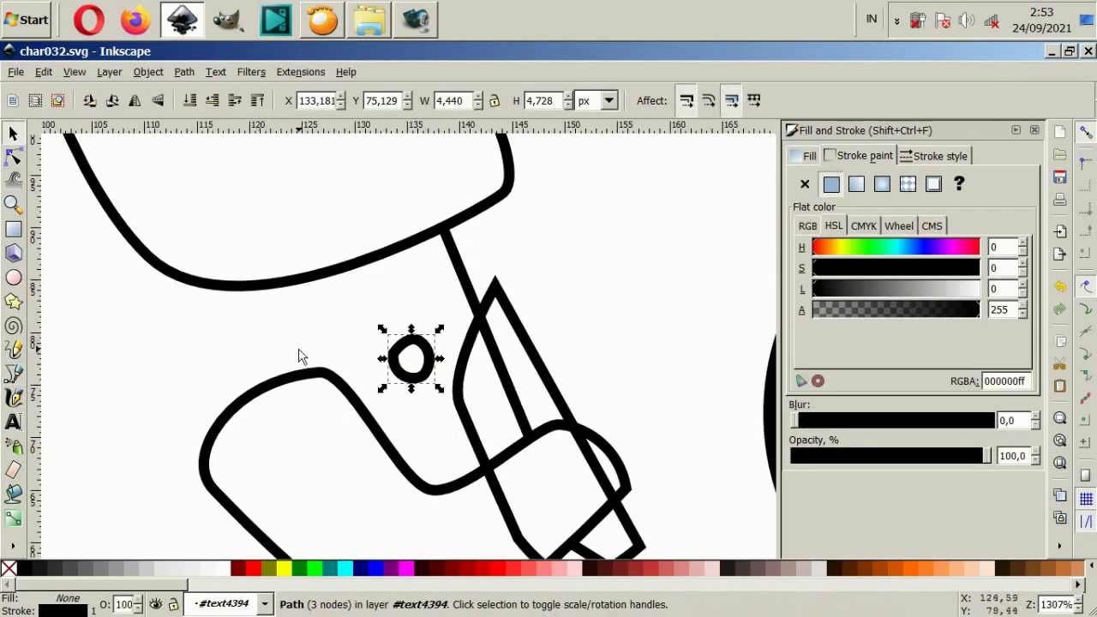
pyautogui.click(431, 390)
pyautogui.keyDown('shift'); pyautogui.click(465, 440); pyautogui.keyUp('shift')
pyautogui.click(24, 568)
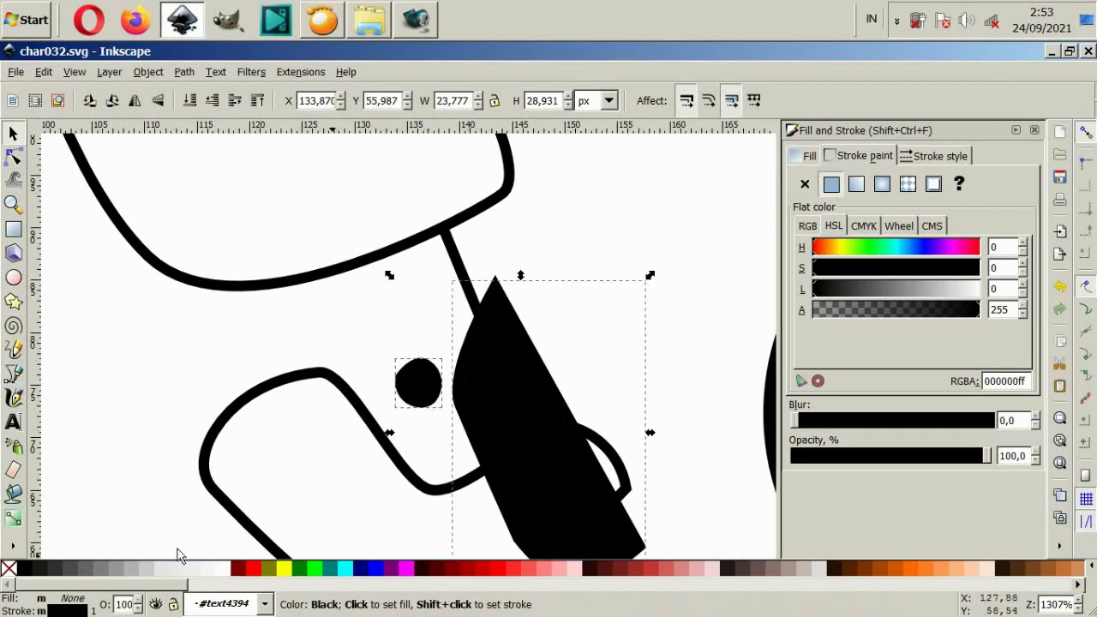
pyautogui.click(805, 183)
pyautogui.click(511, 418)
pyautogui.hotkey('ctrl', 'z')
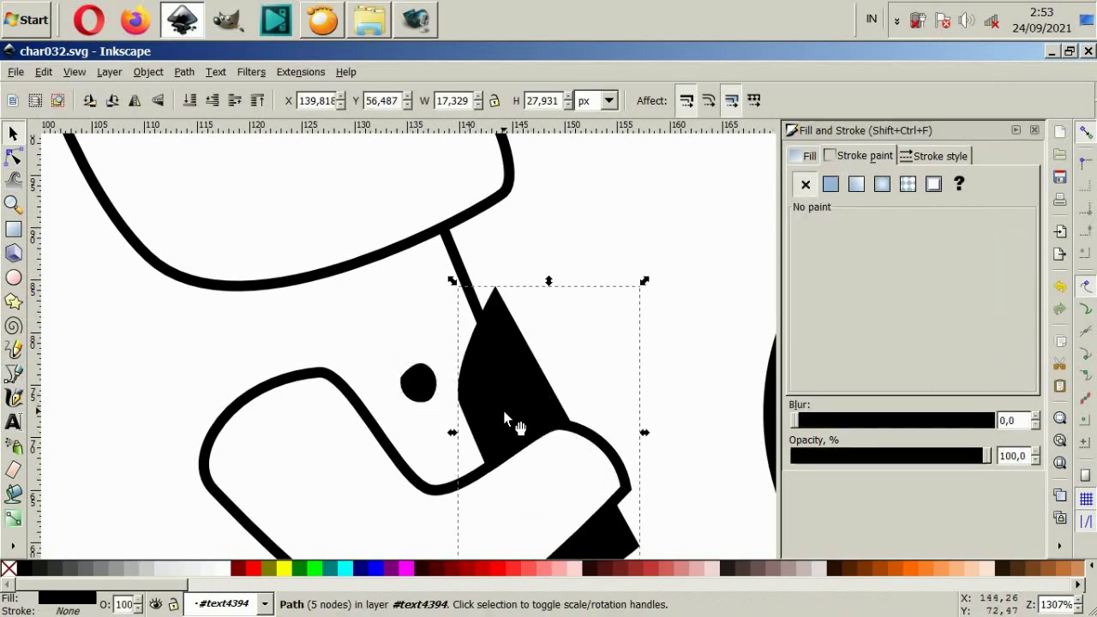
pyautogui.hotkey('ctrl', 'z')
pyautogui.hotkey('ctrl', 'z')
pyautogui.scroll(-4, 454, 463)
# Enlarge one small black dot and move the other dot down beside the leaf.
pyautogui.scroll(-2, 455, 463)
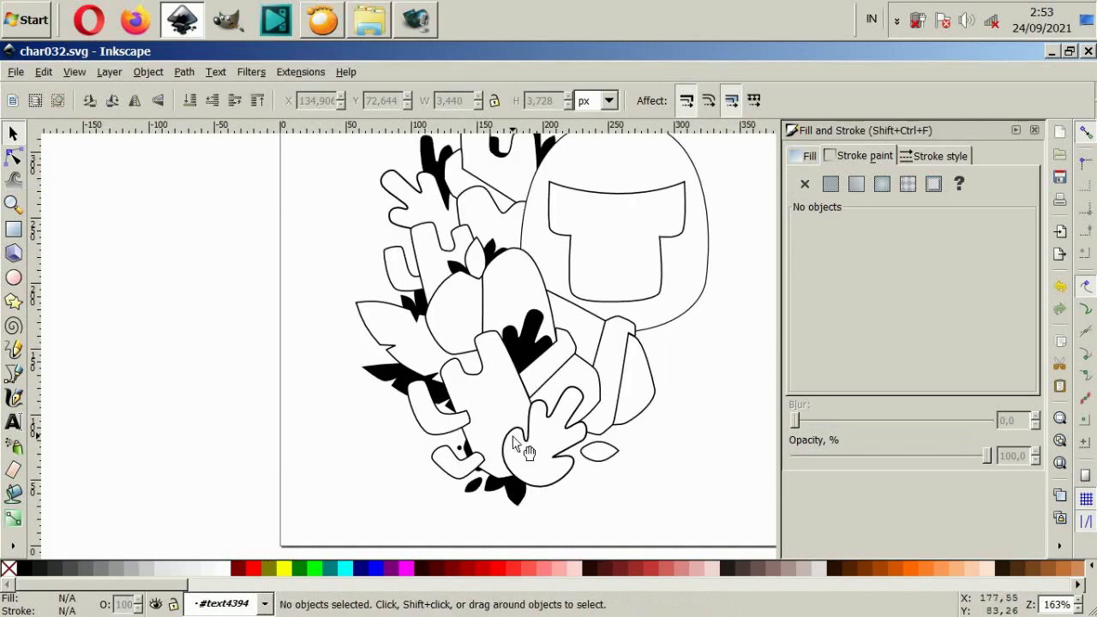
pyautogui.scroll(4, 522, 448)
pyautogui.click(479, 396)
pyautogui.moveTo(480, 408)
pyautogui.mouseDown()
pyautogui.moveTo(478, 390)
pyautogui.moveTo(502, 409)
pyautogui.mouseUp()
pyautogui.press('Escape')
pyautogui.scroll(-2, 473, 457)
pyautogui.scroll(-2, 473, 457)
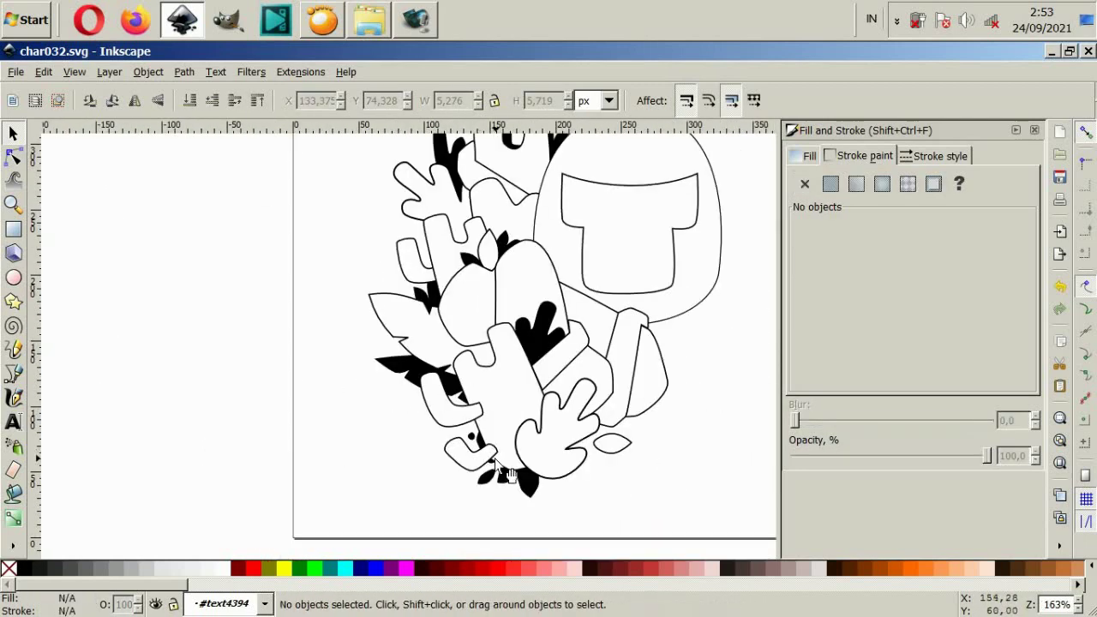
pyautogui.scroll(2, 514, 446)
pyautogui.click(467, 506)
pyautogui.scroll(5, 565, 435)
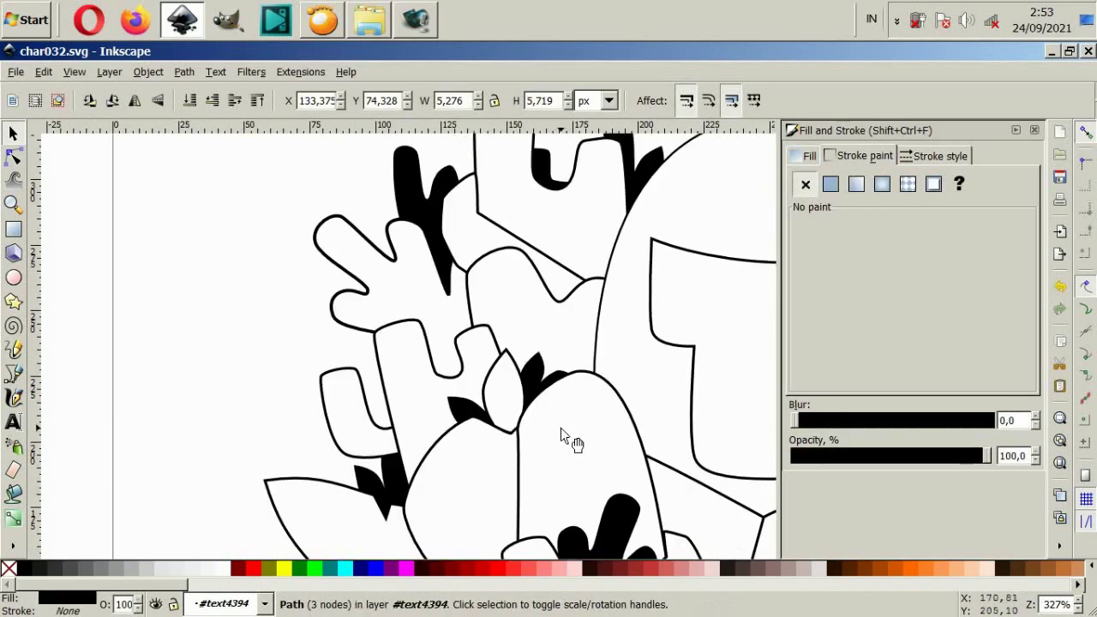
pyautogui.scroll(1, 369, 394)
pyautogui.moveTo(347, 377); pyautogui.dragTo(333, 505)
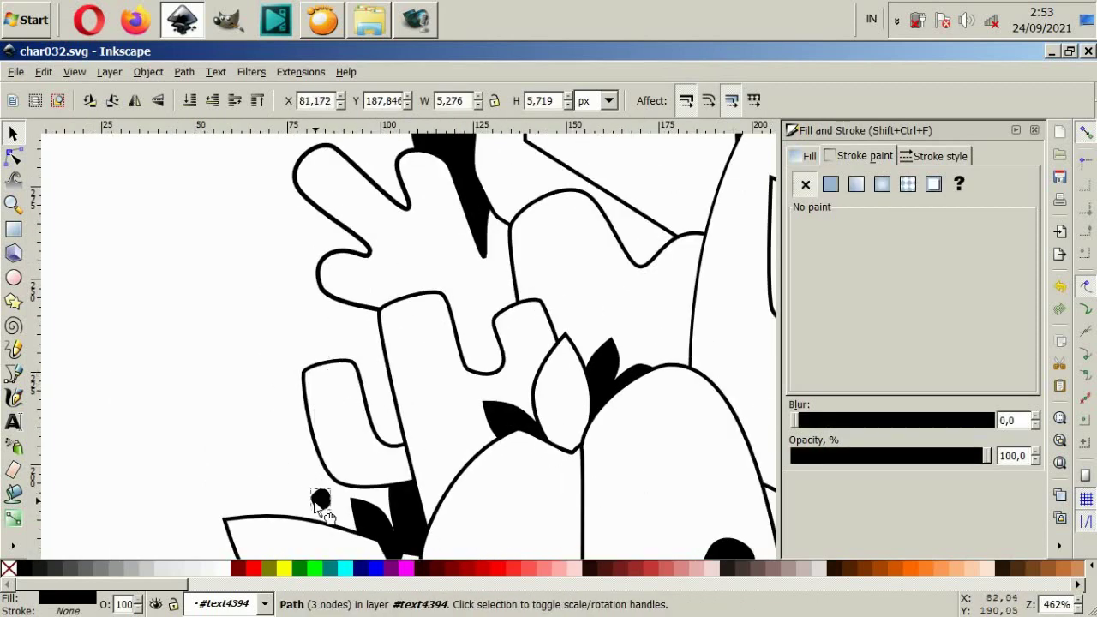
pyautogui.click(249, 471)
pyautogui.press('5')
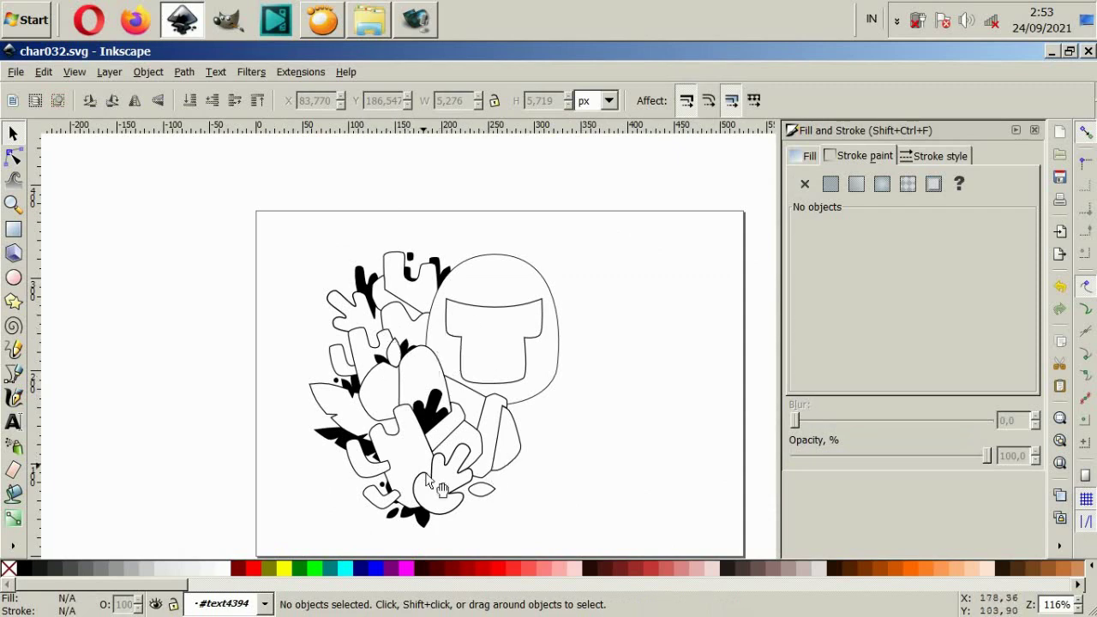
# Paste a copy of the leaf shadow by the upper-left cactus, rotate it 90°, and adjust a node.
pyautogui.click(392, 520)
pyautogui.scroll(3, 457, 400)
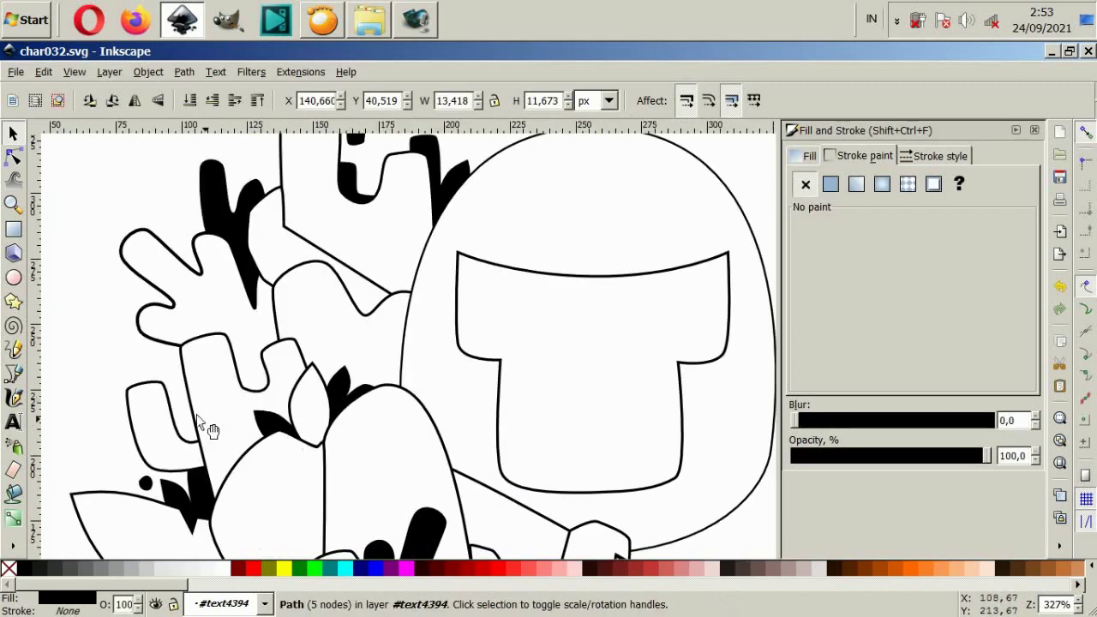
pyautogui.scroll(2, 198, 284)
pyautogui.hotkey('ctrl', 'v')
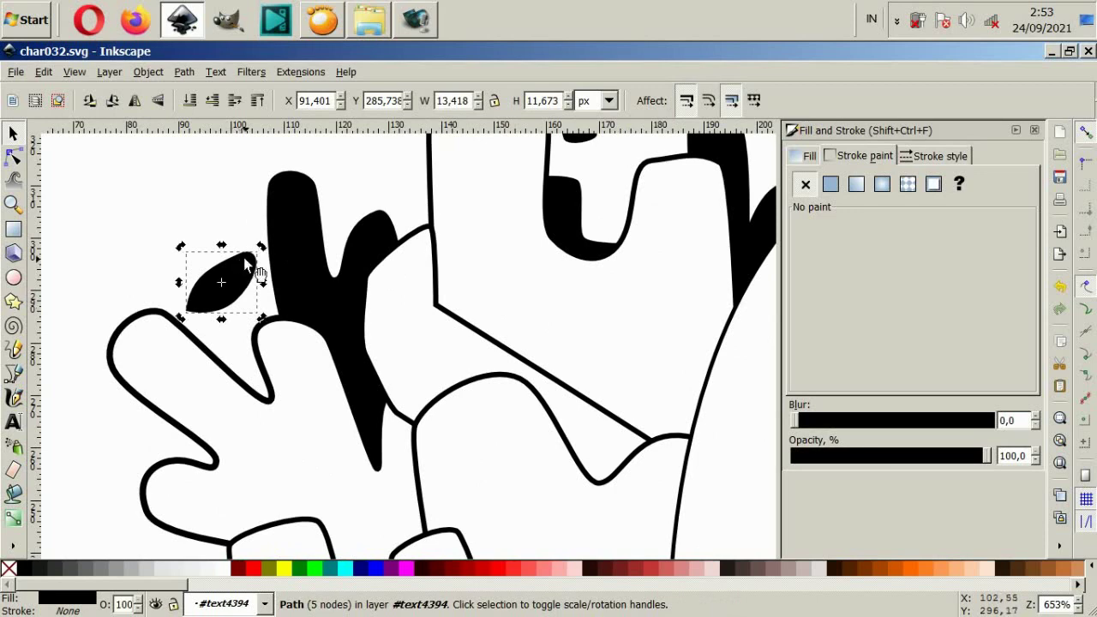
pyautogui.moveTo(260, 248); pyautogui.dragTo(254, 317)
pyautogui.click(13, 157)
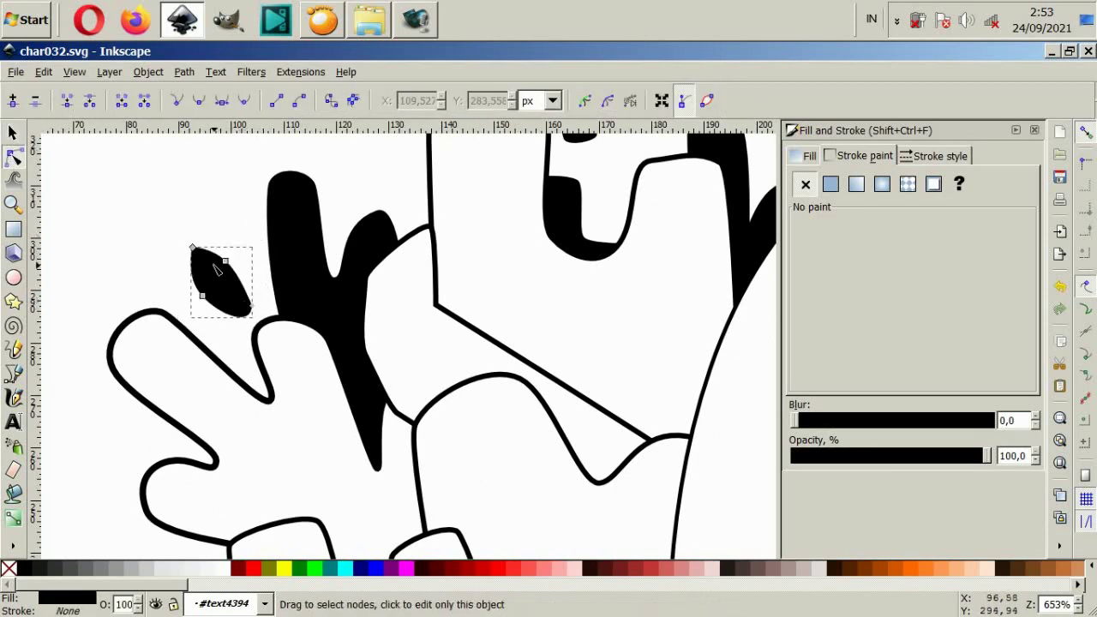
pyautogui.moveTo(225, 260); pyautogui.dragTo(234, 266)
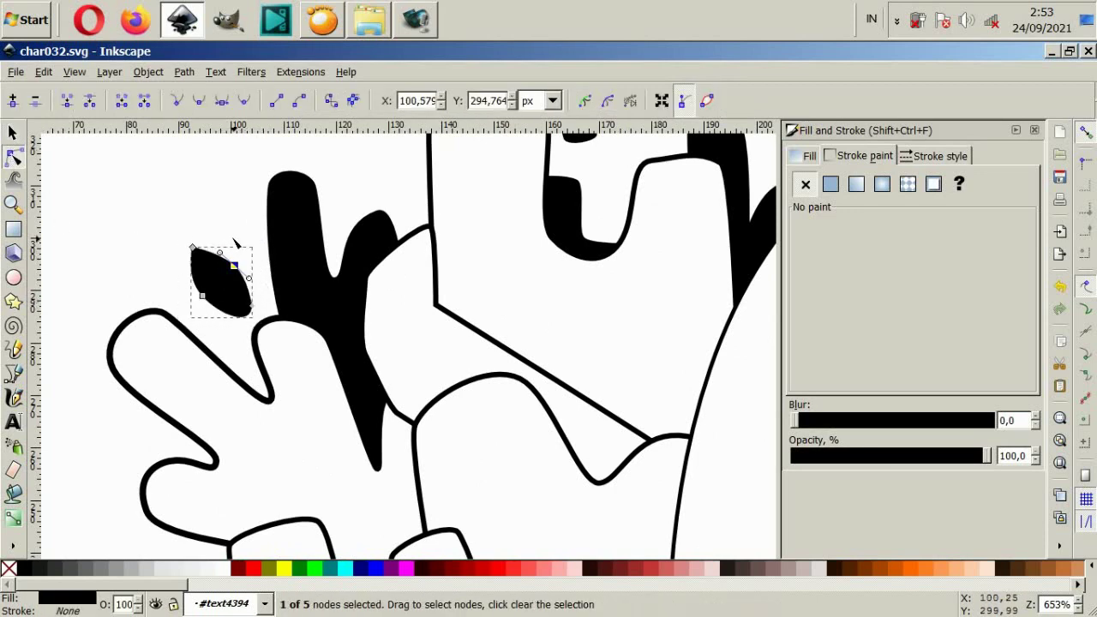
pyautogui.click(226, 350)
pyautogui.press('5')
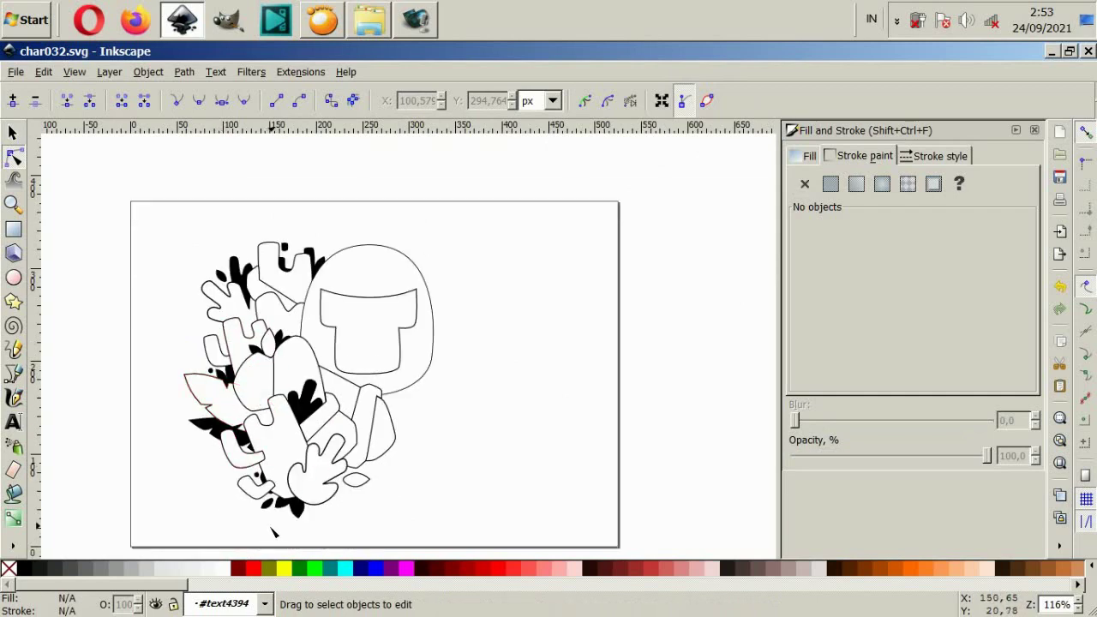
# Trace a first pen shadow outline below the hand-shaped leaf, then cancel it.
pyautogui.scroll(-2, 326, 493)
pyautogui.scroll(2, 343, 486)
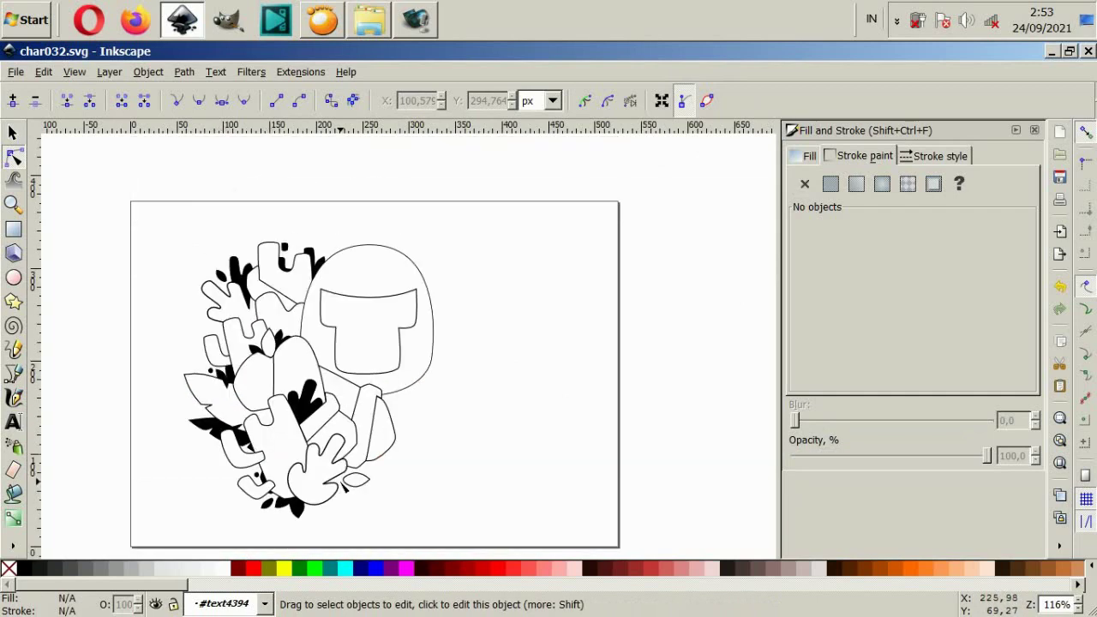
pyautogui.scroll(-2, 353, 478)
pyautogui.keyDown('ctrl'); pyautogui.scroll(2, 364, 403); pyautogui.keyUp('ctrl')
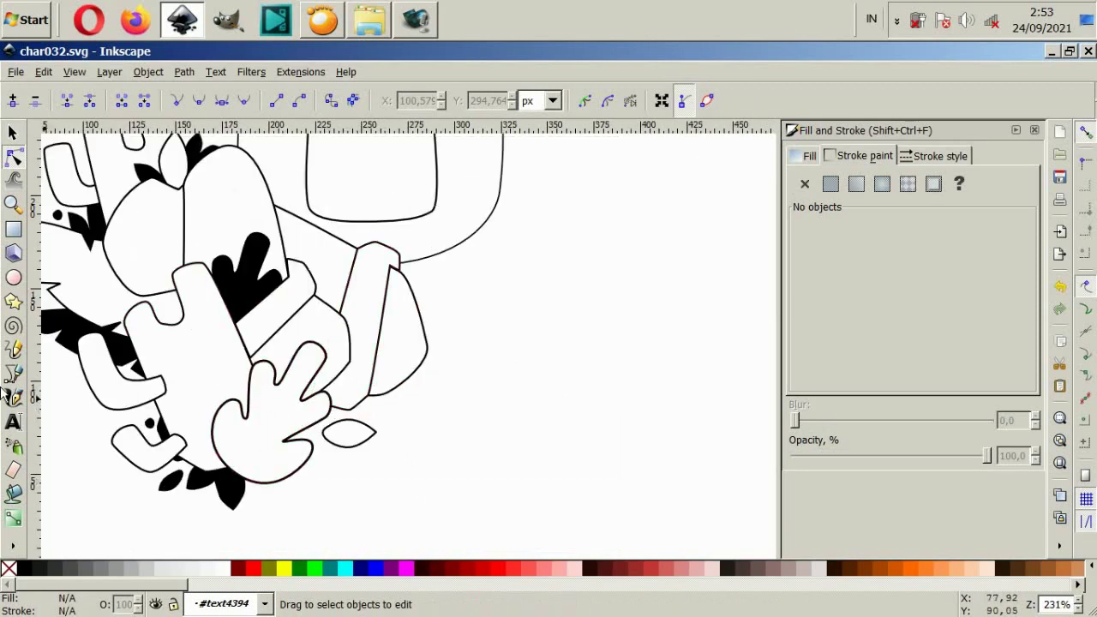
pyautogui.press('b')
pyautogui.keyDown('ctrl'); pyautogui.scroll(2, 297, 466); pyautogui.keyUp('ctrl')
pyautogui.moveTo(236, 421); pyautogui.dragTo(304, 451)
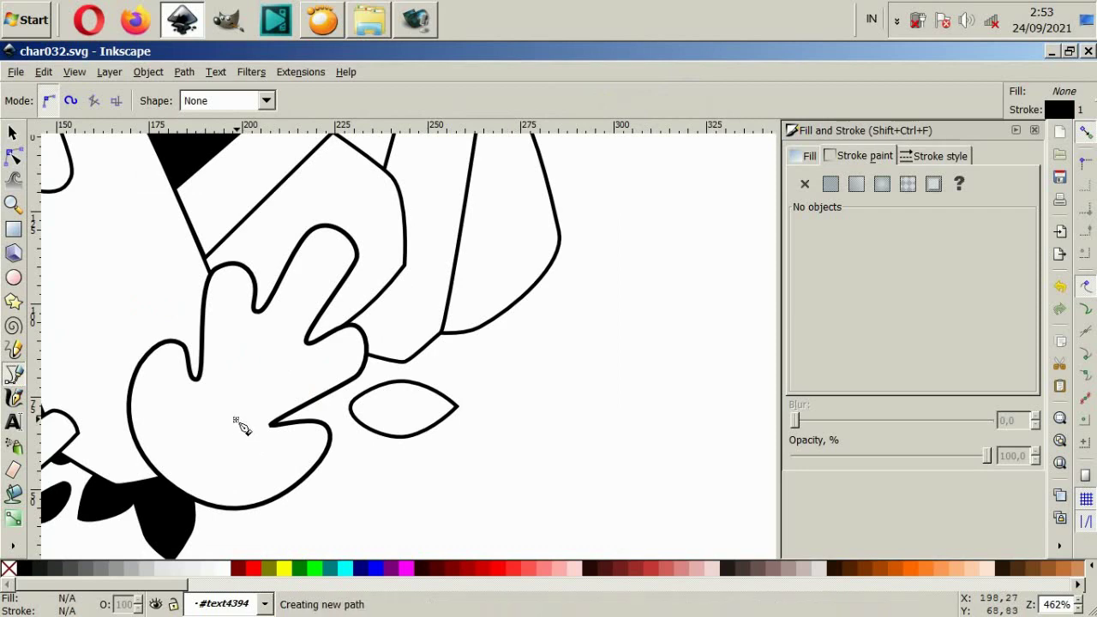
pyautogui.click(347, 453)
pyautogui.click(412, 374)
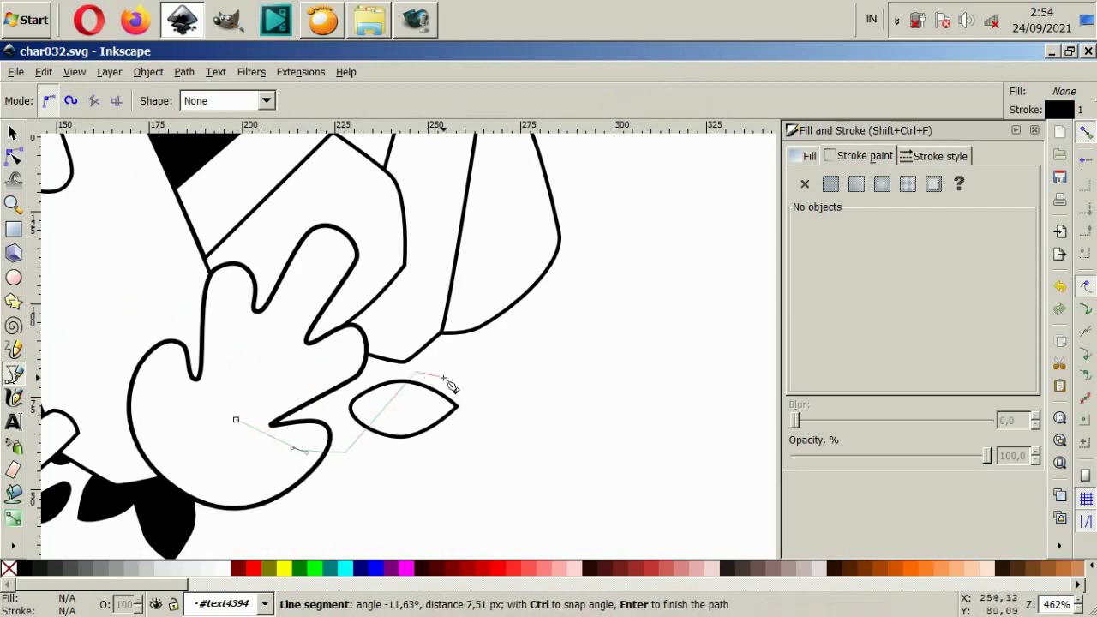
pyautogui.moveTo(464, 369); pyautogui.dragTo(485, 366)
pyautogui.click(502, 354)
pyautogui.click(485, 339)
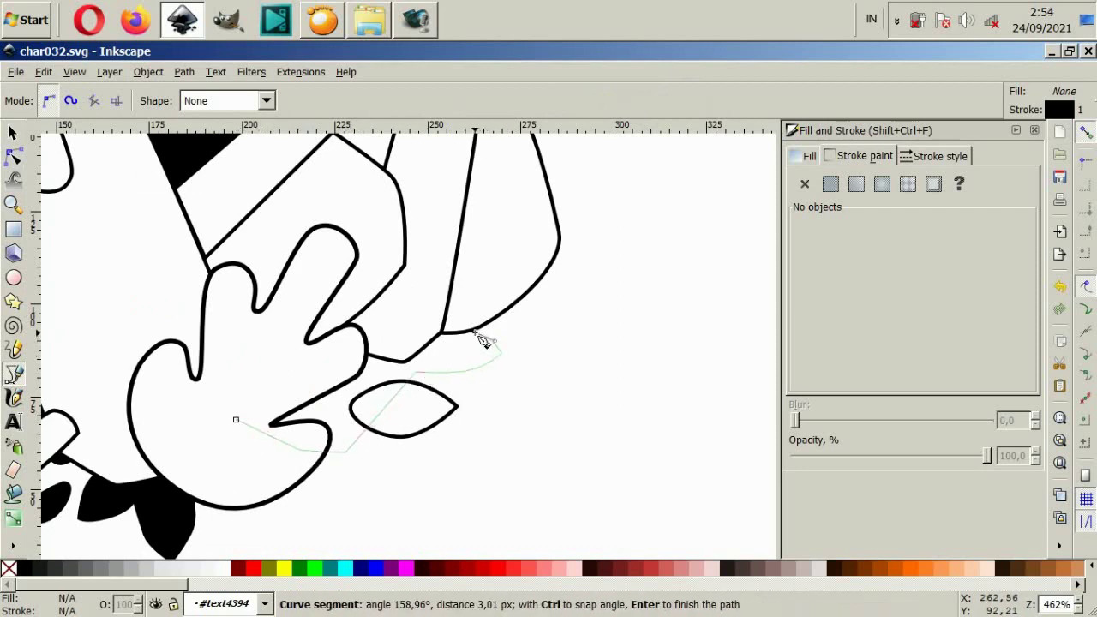
pyautogui.press('Escape')
pyautogui.click(259, 396)
pyautogui.press('Escape')
# Redraw a closed shadow outline along the hand's lower edge and around the small leaf.
pyautogui.click(250, 411)
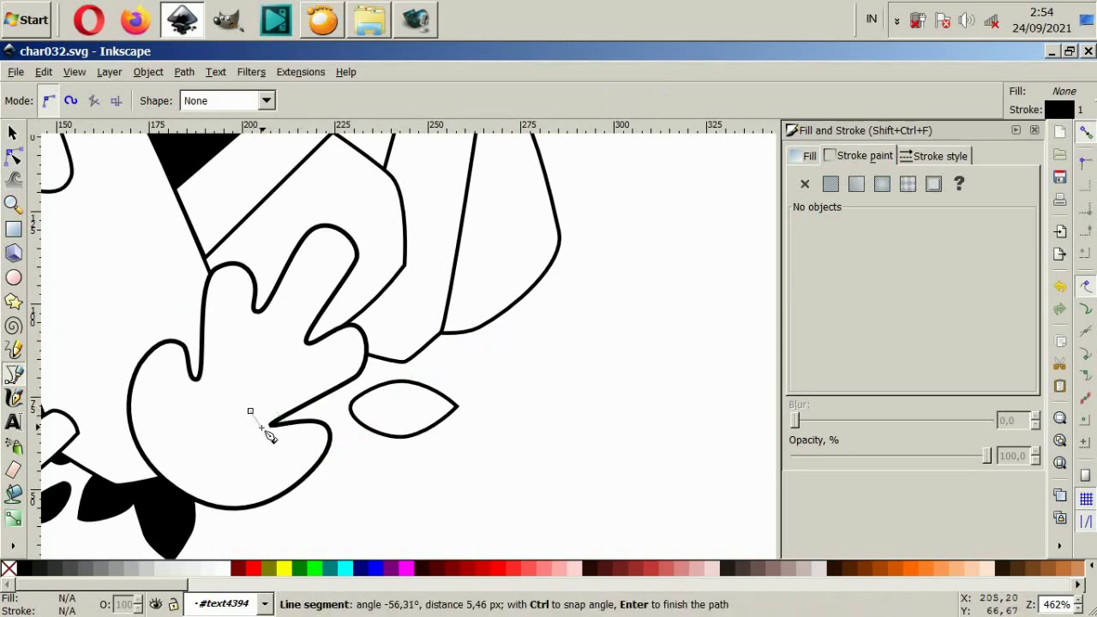
pyautogui.moveTo(271, 443); pyautogui.dragTo(286, 455)
pyautogui.click(310, 448)
pyautogui.click(350, 420)
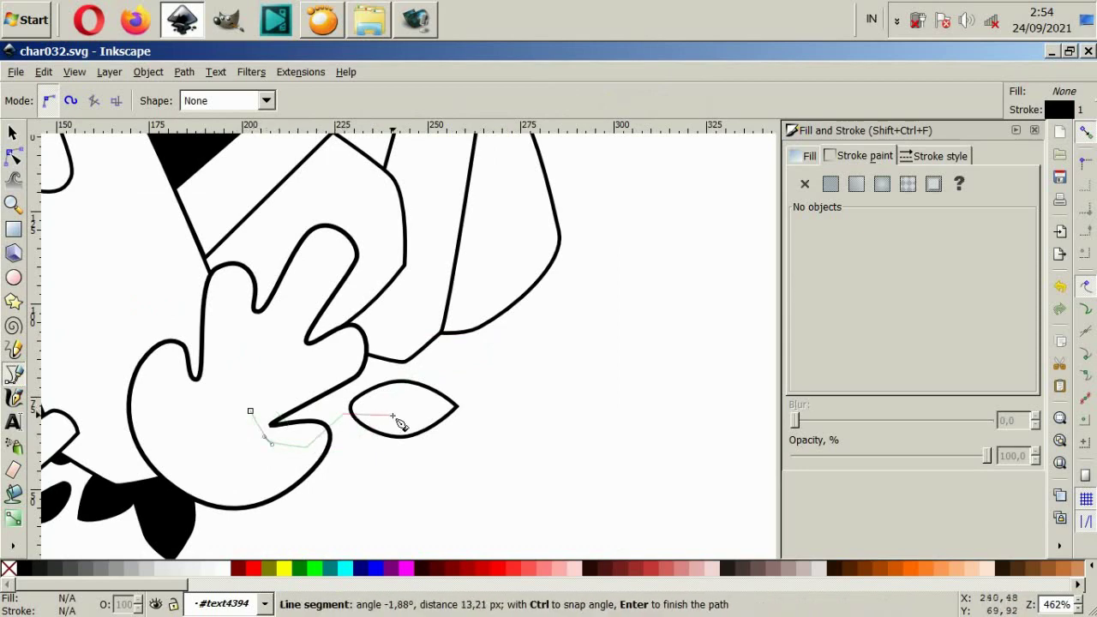
pyautogui.click(401, 413)
pyautogui.click(426, 354)
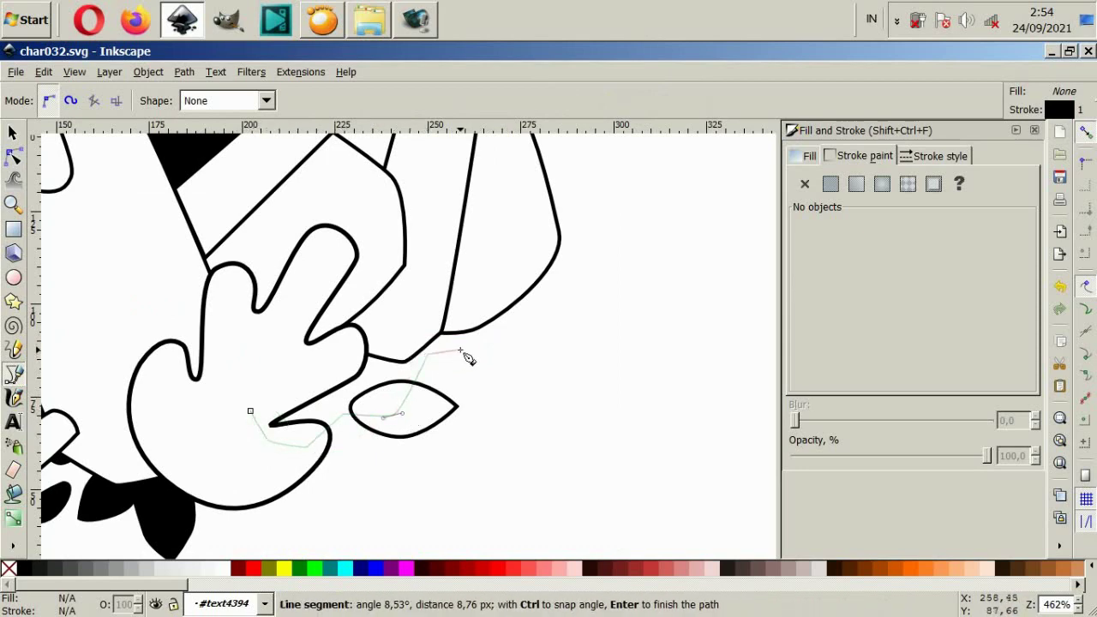
pyautogui.moveTo(456, 350); pyautogui.dragTo(464, 345)
pyautogui.click(477, 296)
pyautogui.click(322, 292)
pyautogui.click(250, 412)
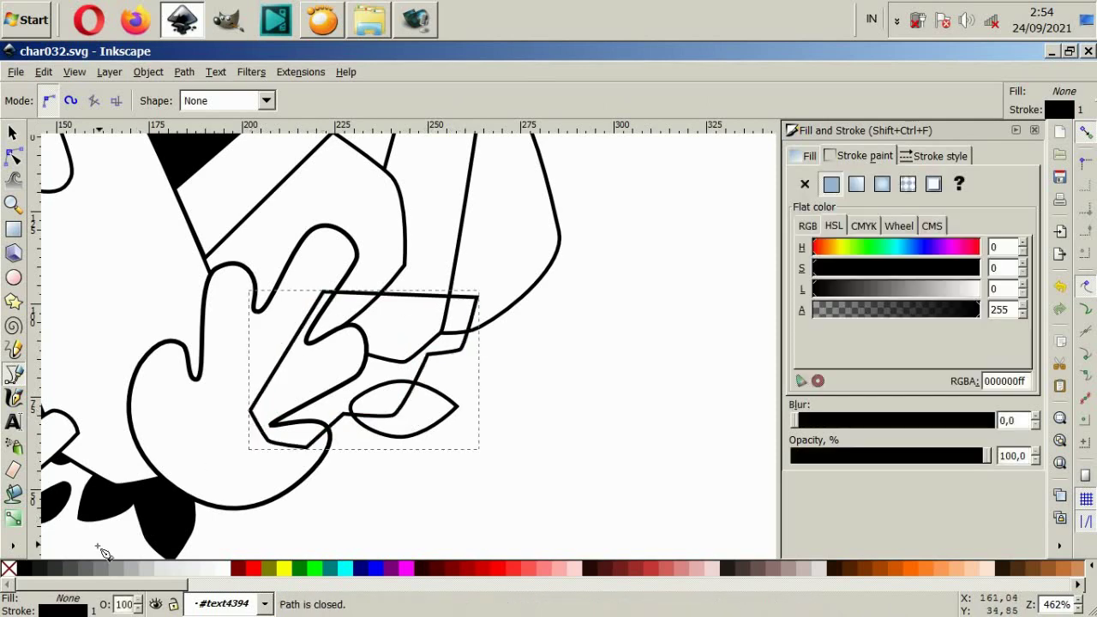
# Fill the shadow black with no outline and send it to the bottom behind the outlines.
pyautogui.click(25, 570)
pyautogui.keyDown('shift'); pyautogui.click(8, 568); pyautogui.keyUp('shift')
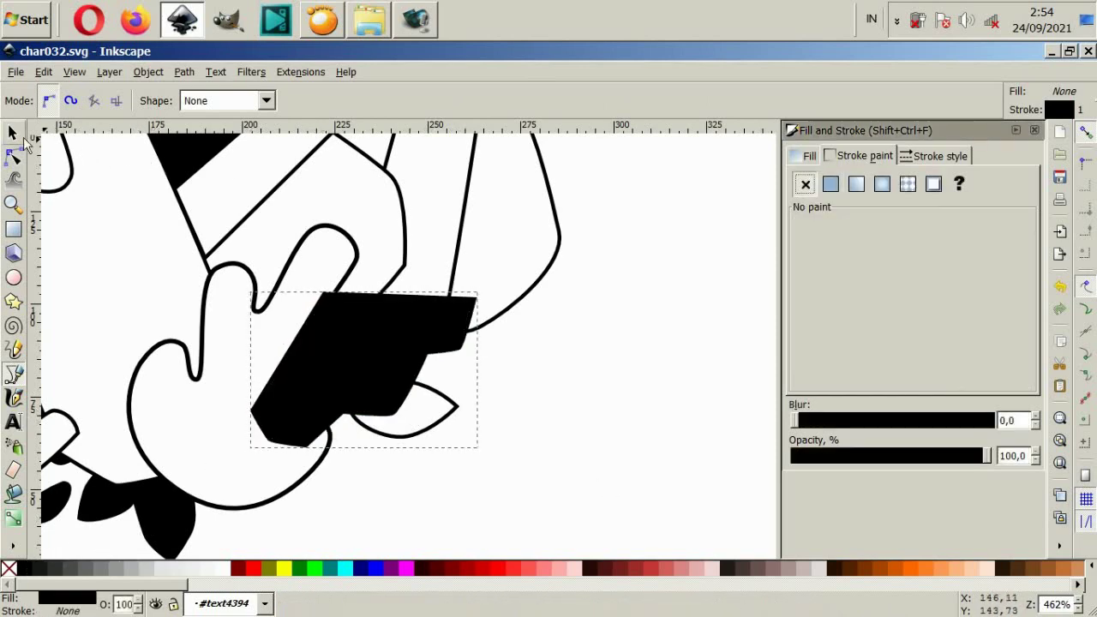
pyautogui.click(13, 133)
pyautogui.press('End')
pyautogui.click(495, 407)
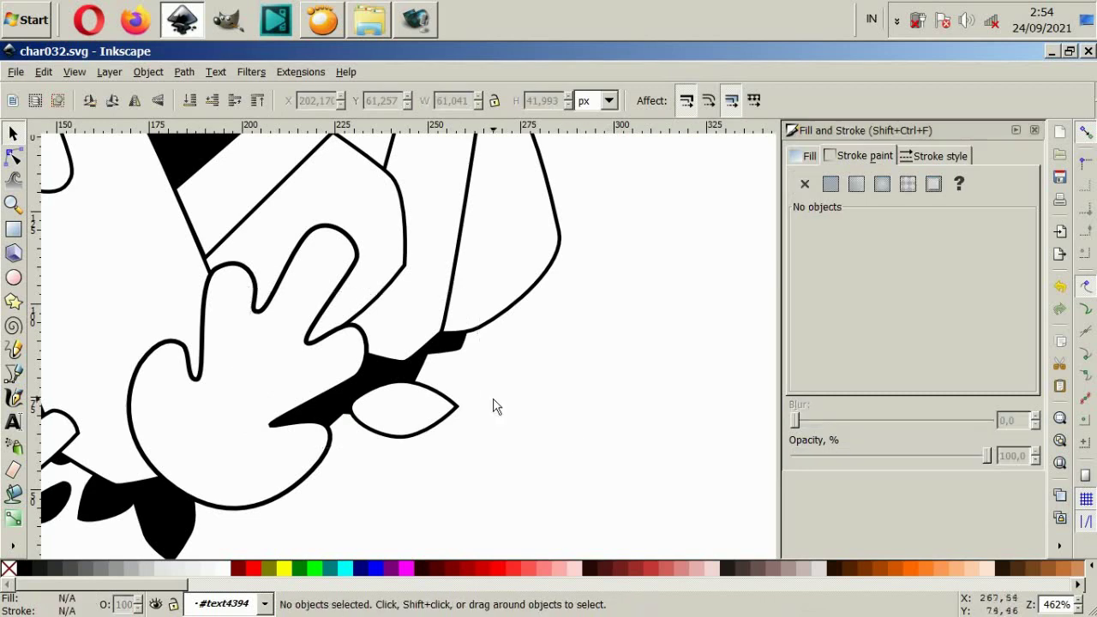
pyautogui.scroll(-2, 496, 406)
pyautogui.scroll(1, 451, 437)
pyautogui.click(429, 426)
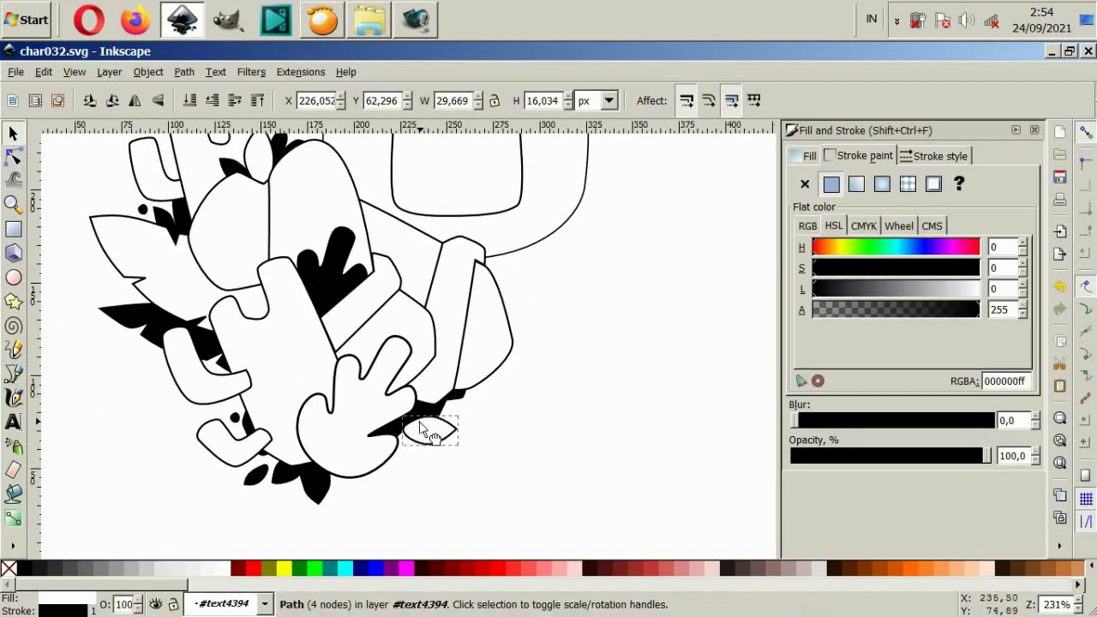
pyautogui.click(420, 441)
pyautogui.scroll(-2, 429, 433)
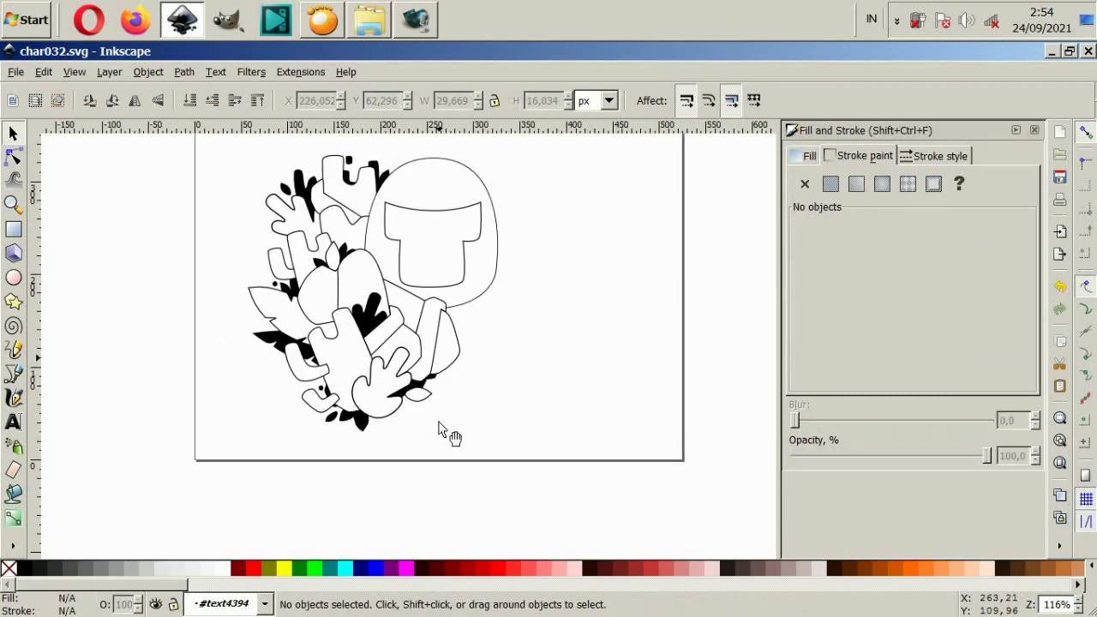
pyautogui.scroll(2, 427, 336)
pyautogui.scroll(-2, 428, 333)
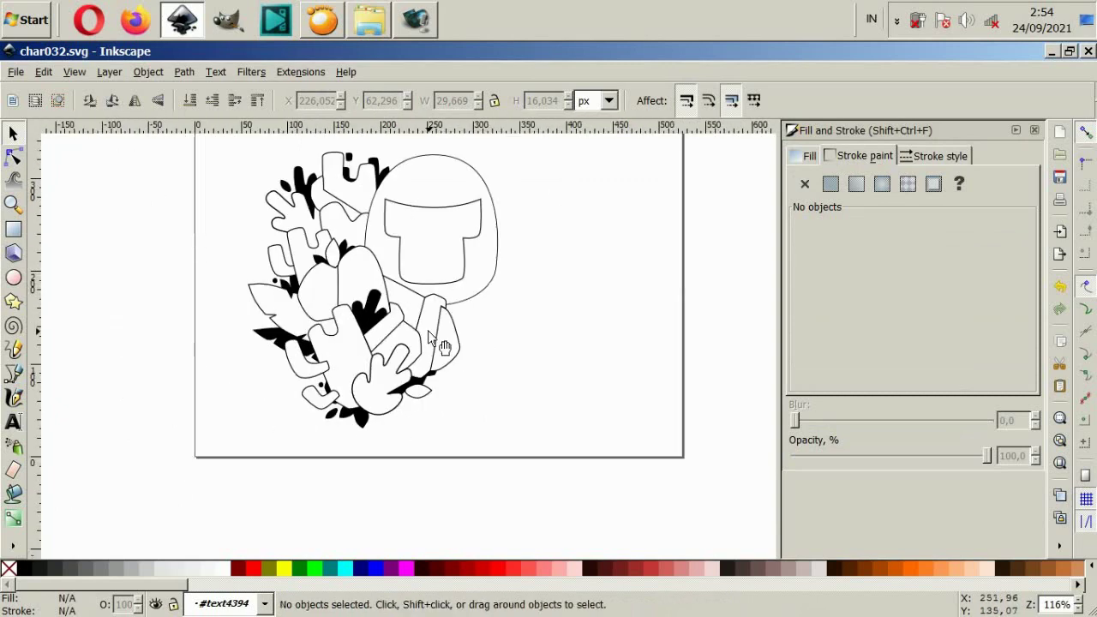
pyautogui.scroll(2, 428, 330)
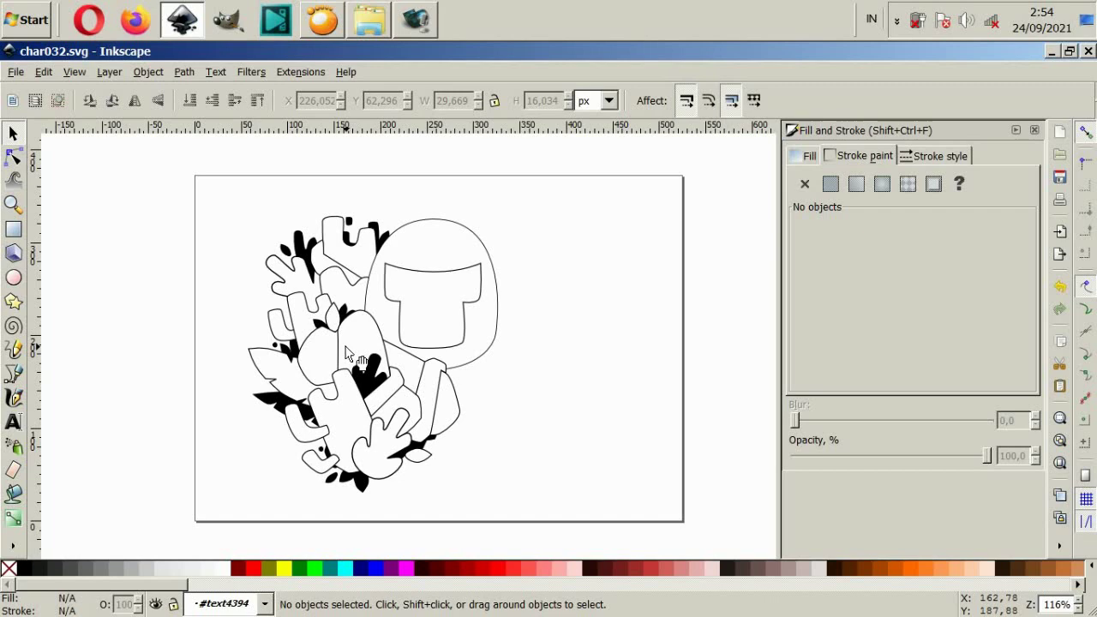
pyautogui.scroll(2, 346, 347)
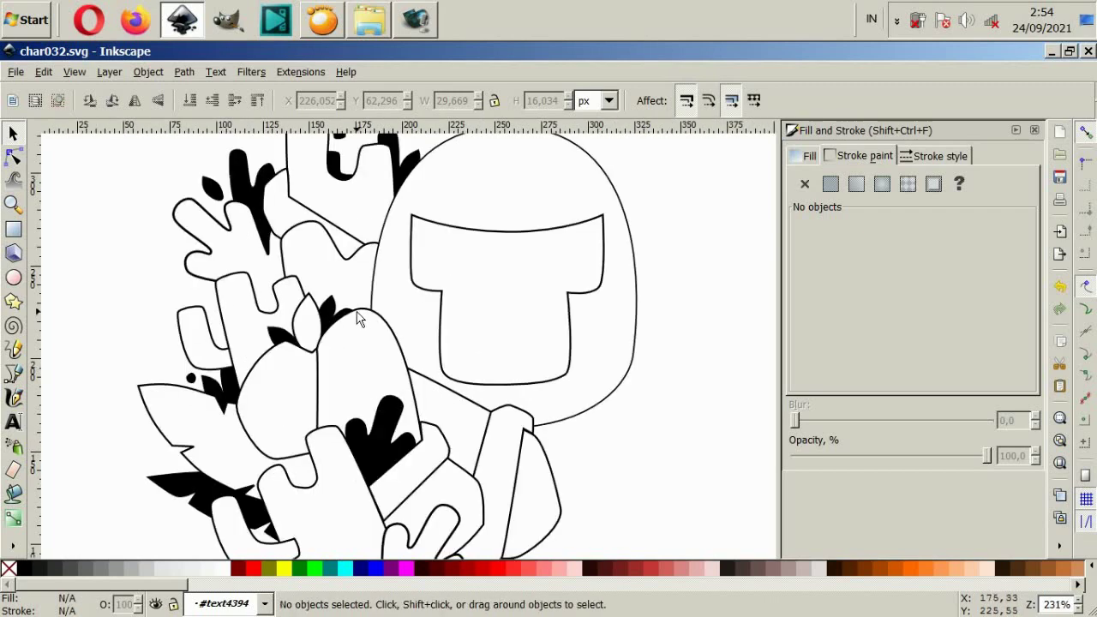
pyautogui.scroll(2, 355, 319)
pyautogui.scroll(-2, 355, 319)
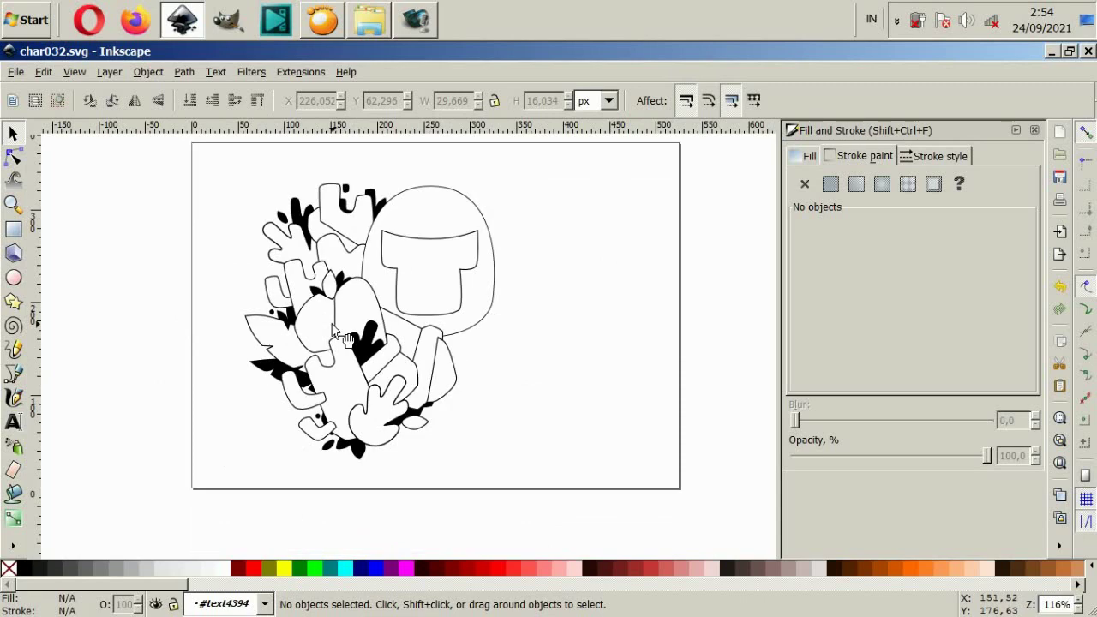
pyautogui.scroll(2, 314, 422)
pyautogui.scroll(2, 463, 373)
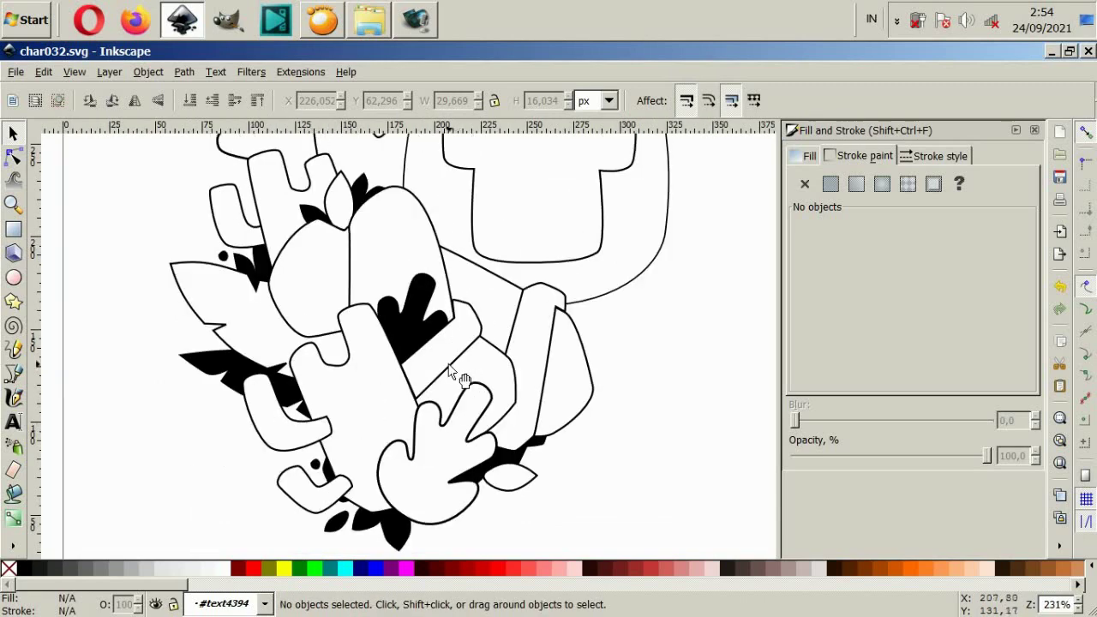
pyautogui.scroll(2, 420, 384)
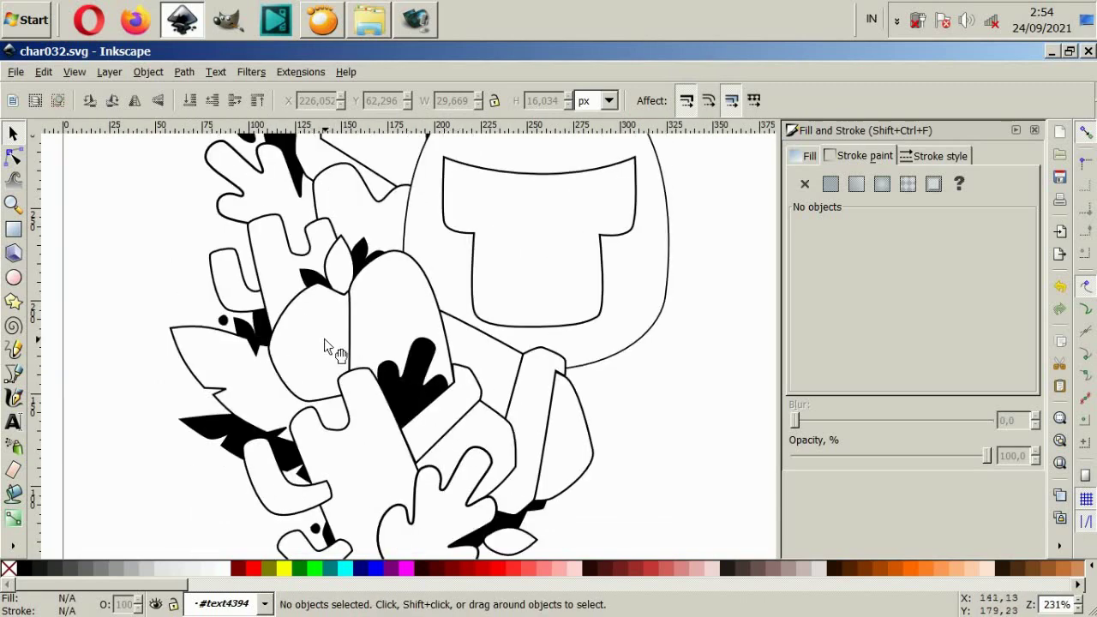
pyautogui.scroll(2, 324, 343)
pyautogui.click(13, 374)
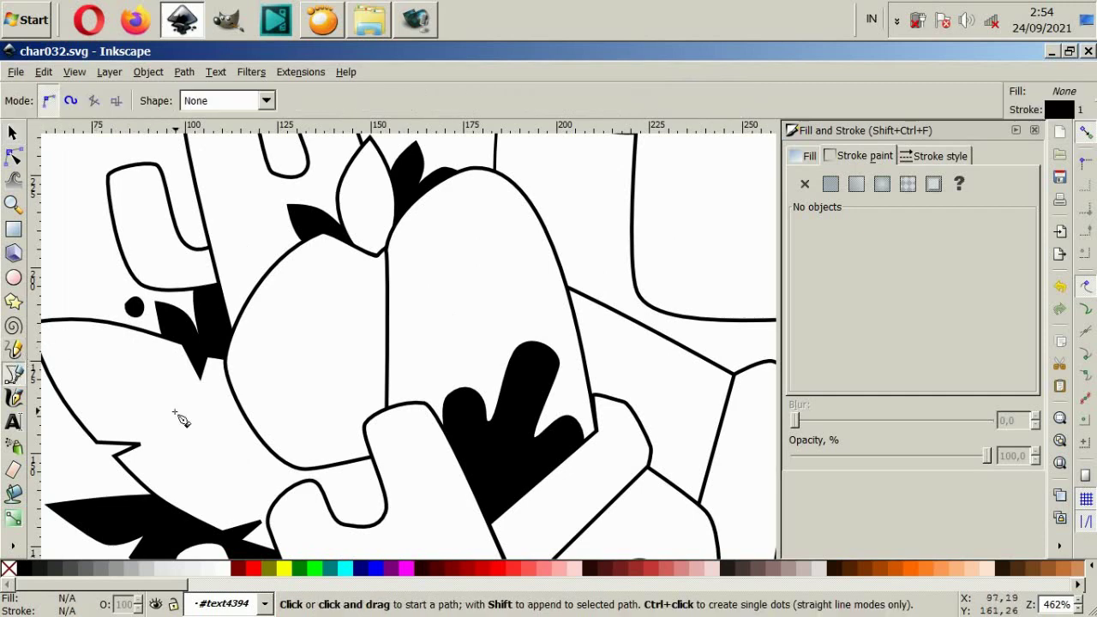
# Draw a closed curved outline beside the tall cactus and fill it white.
pyautogui.click(457, 446)
pyautogui.moveTo(442, 391); pyautogui.dragTo(419, 361)
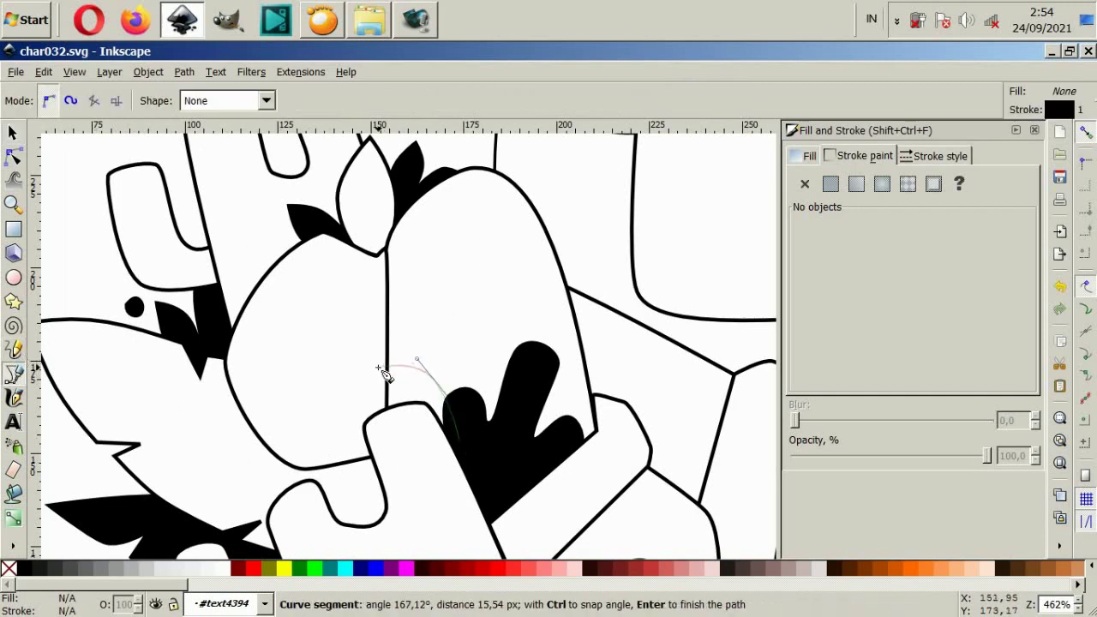
pyautogui.click(379, 370)
pyautogui.moveTo(336, 366); pyautogui.dragTo(310, 366)
pyautogui.click(257, 435)
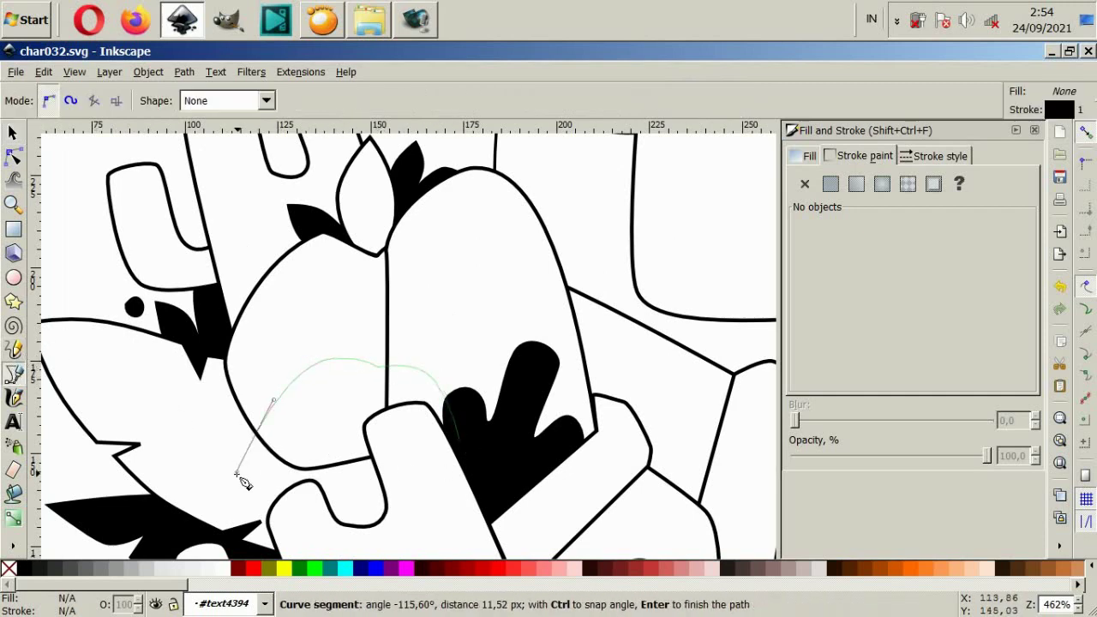
pyautogui.scroll(-2, 242, 480)
pyautogui.click(259, 491)
pyautogui.moveTo(392, 466); pyautogui.dragTo(440, 422)
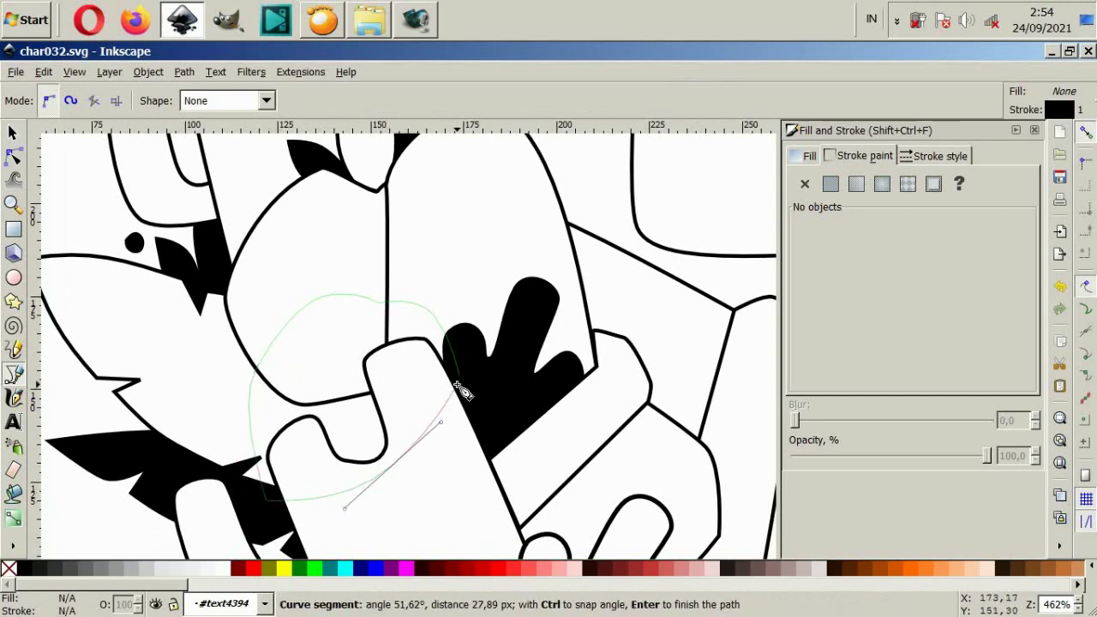
pyautogui.moveTo(457, 385); pyautogui.dragTo(443, 333)
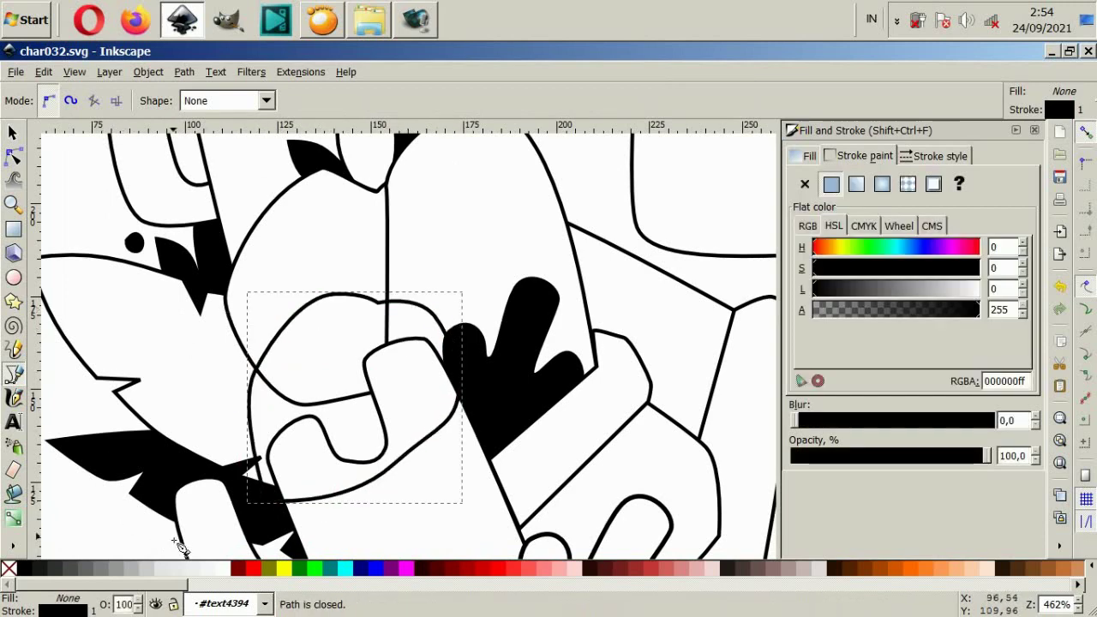
pyautogui.click(229, 570)
# Smooth that outline by deleting two nodes and reshaping its right-side curves.
pyautogui.press('n')
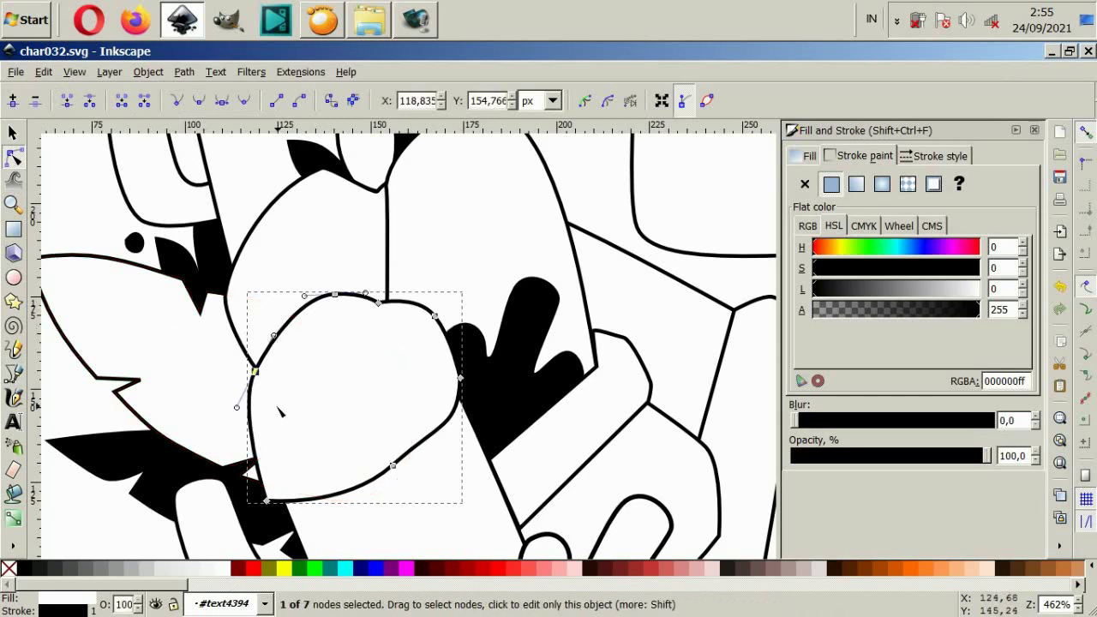
pyautogui.press('Delete')
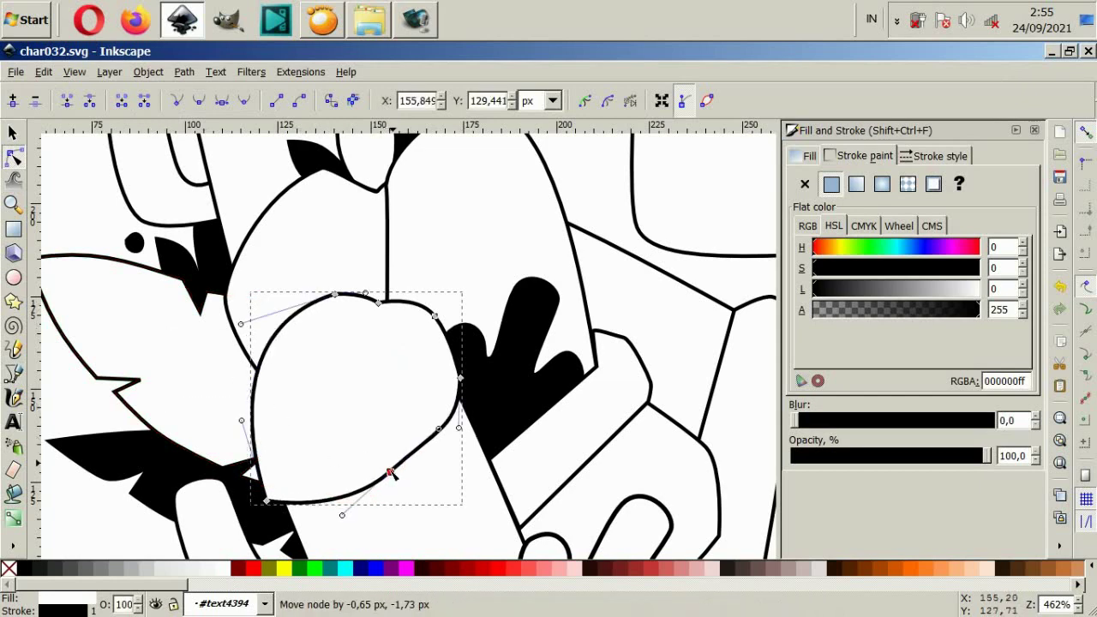
pyautogui.moveTo(393, 467); pyautogui.dragTo(391, 472)
pyautogui.press('Delete')
pyautogui.click(461, 369)
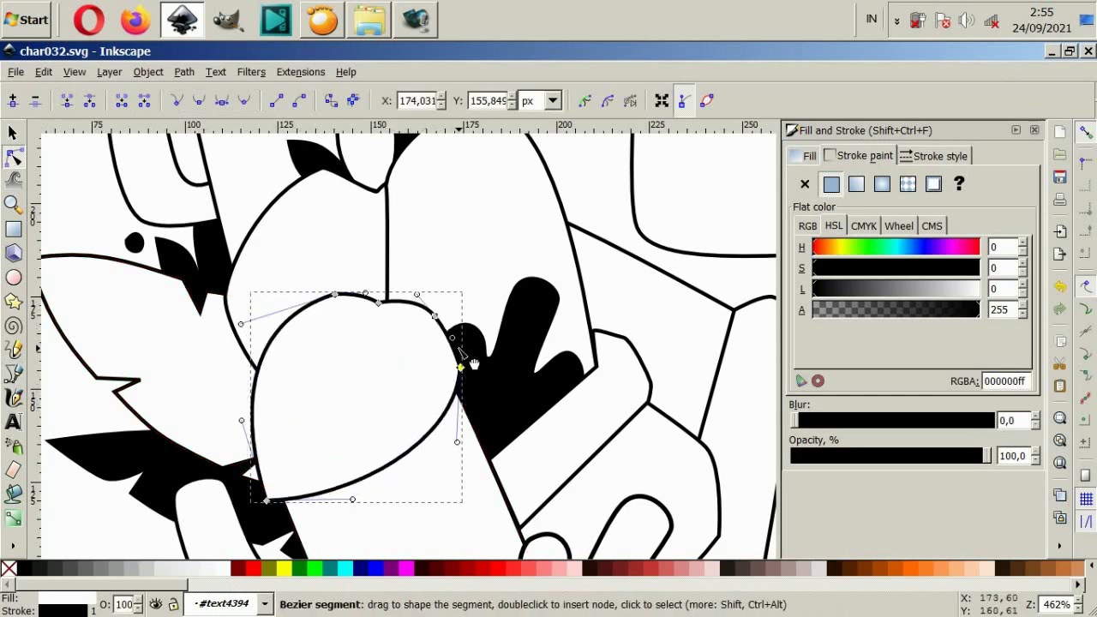
pyautogui.moveTo(453, 342); pyautogui.dragTo(473, 338)
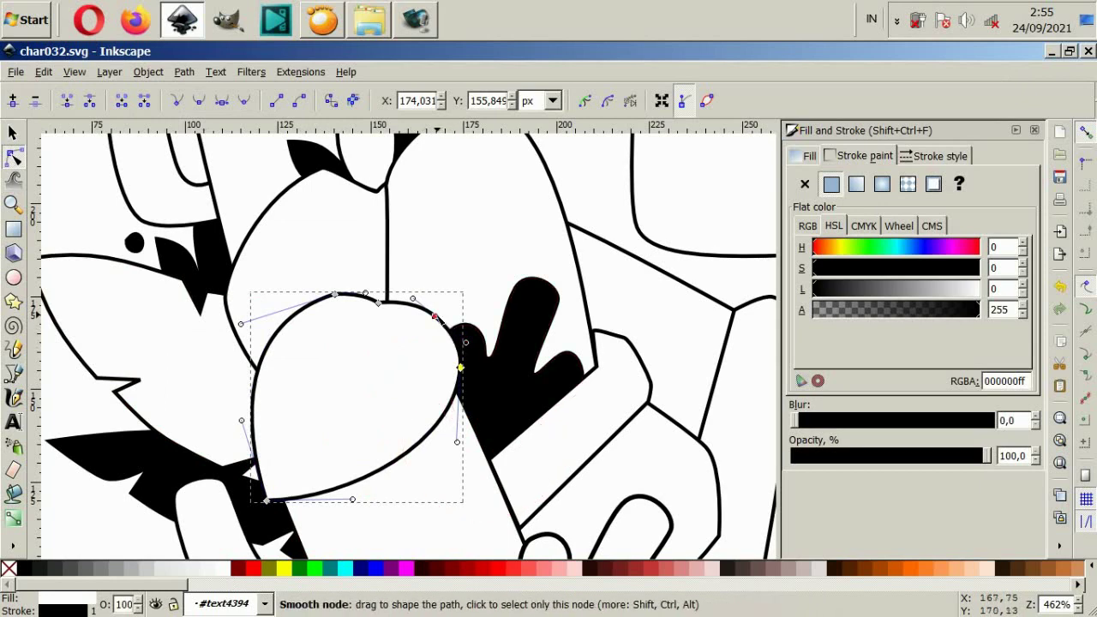
pyautogui.click(442, 312)
pyautogui.moveTo(457, 442); pyautogui.dragTo(434, 464)
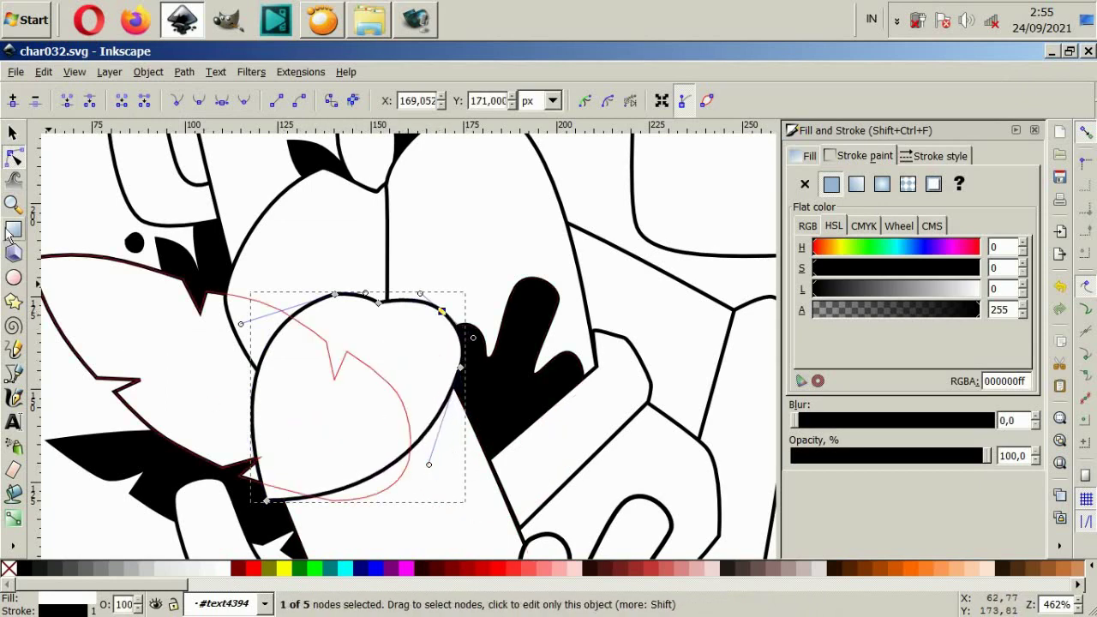
# Draw a closed leaf outline starting at the bud's top and fill it white.
pyautogui.click(12, 374)
pyautogui.hscroll(-2, 262, 400)
pyautogui.click(400, 297)
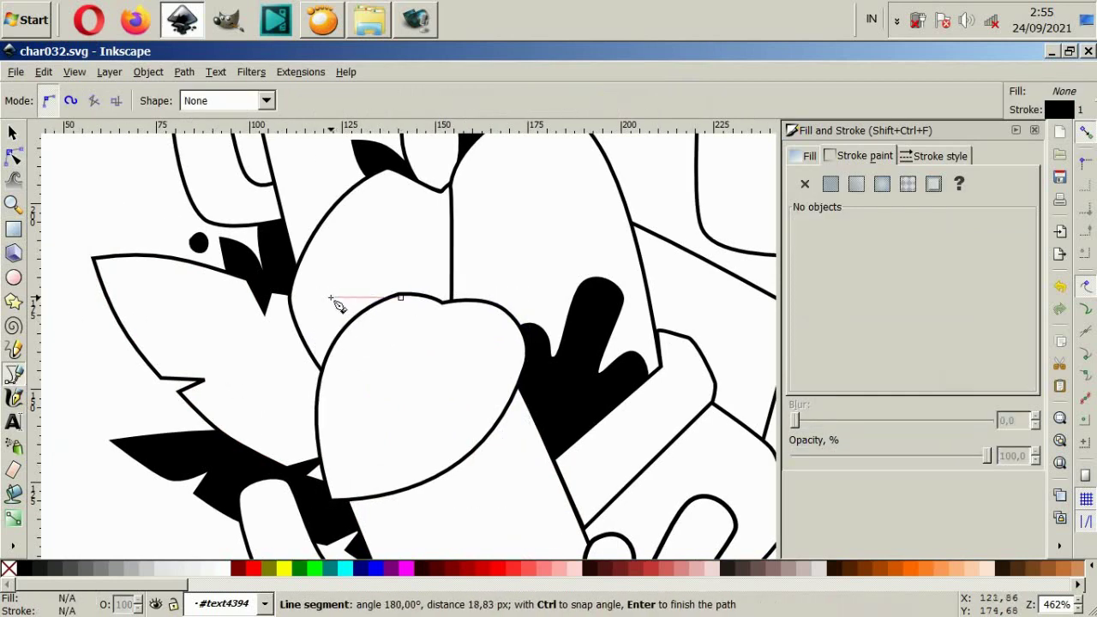
pyautogui.moveTo(344, 289); pyautogui.dragTo(302, 288)
pyautogui.click(216, 328)
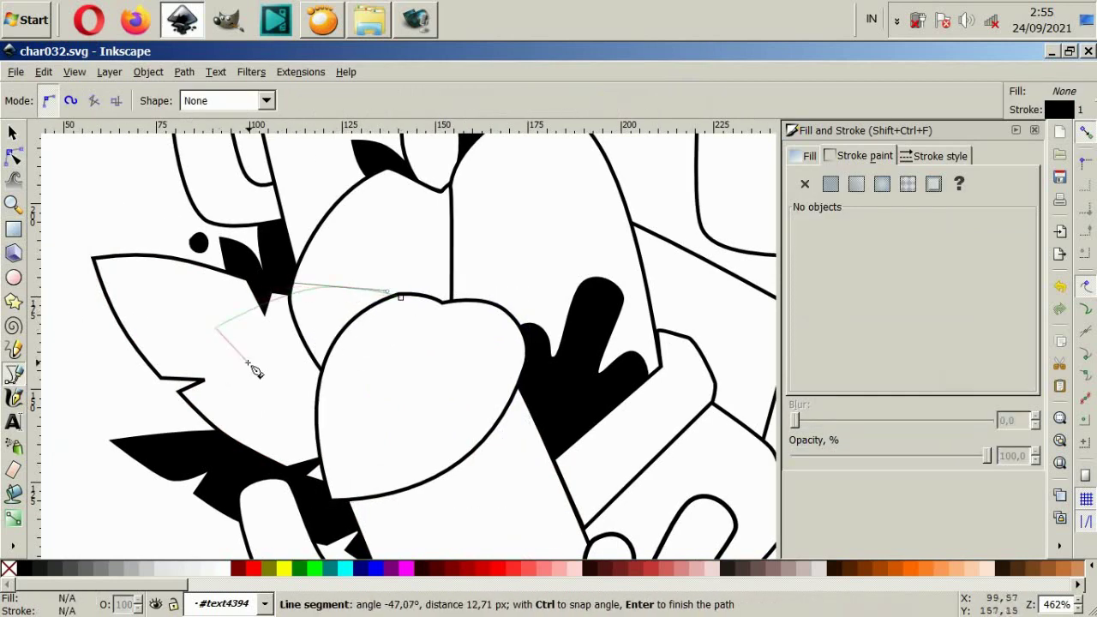
pyautogui.moveTo(275, 379); pyautogui.dragTo(299, 393)
pyautogui.moveTo(390, 371); pyautogui.dragTo(411, 363)
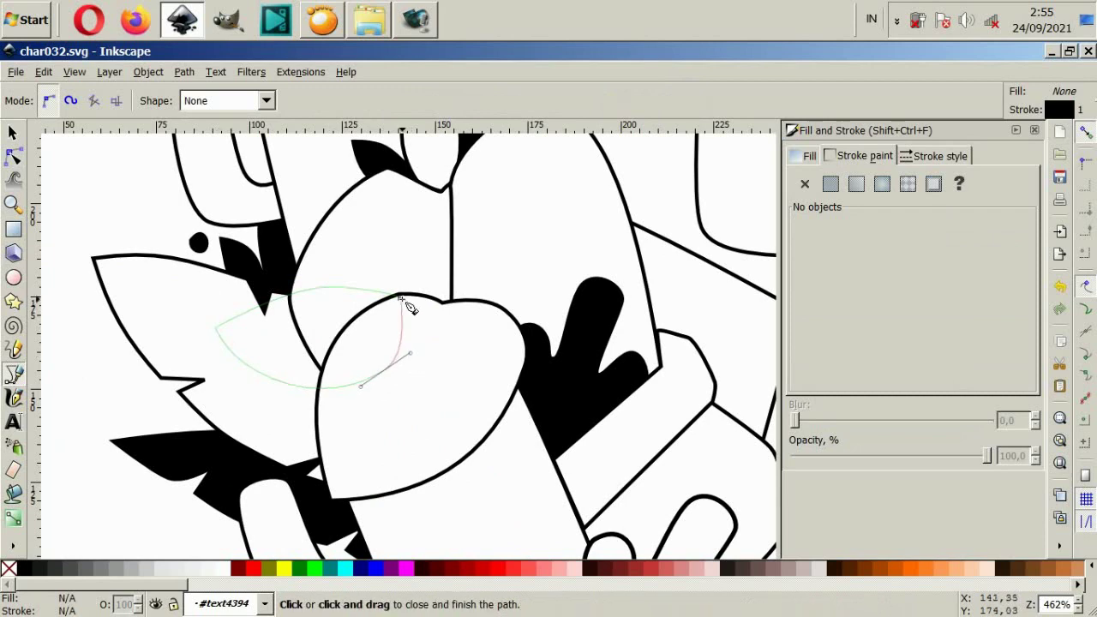
pyautogui.moveTo(401, 298); pyautogui.dragTo(390, 290)
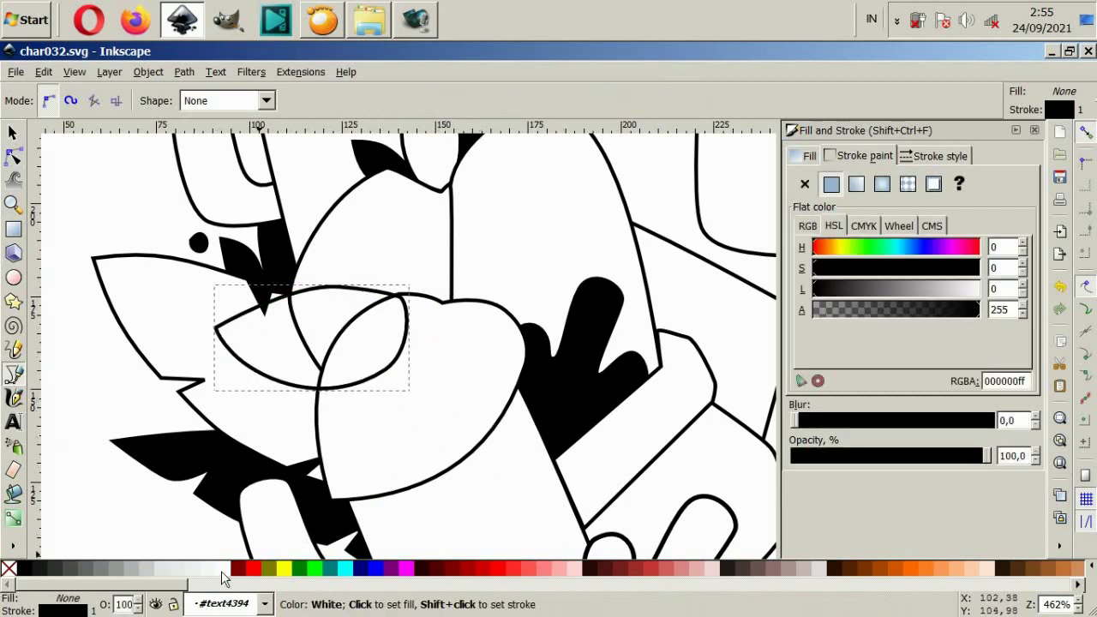
pyautogui.click(221, 579)
# Send the white leaf behind the heart-shaped leaf, nudge it up, and reshape its right tip.
pyautogui.press('s')
pyautogui.press('pagedown')
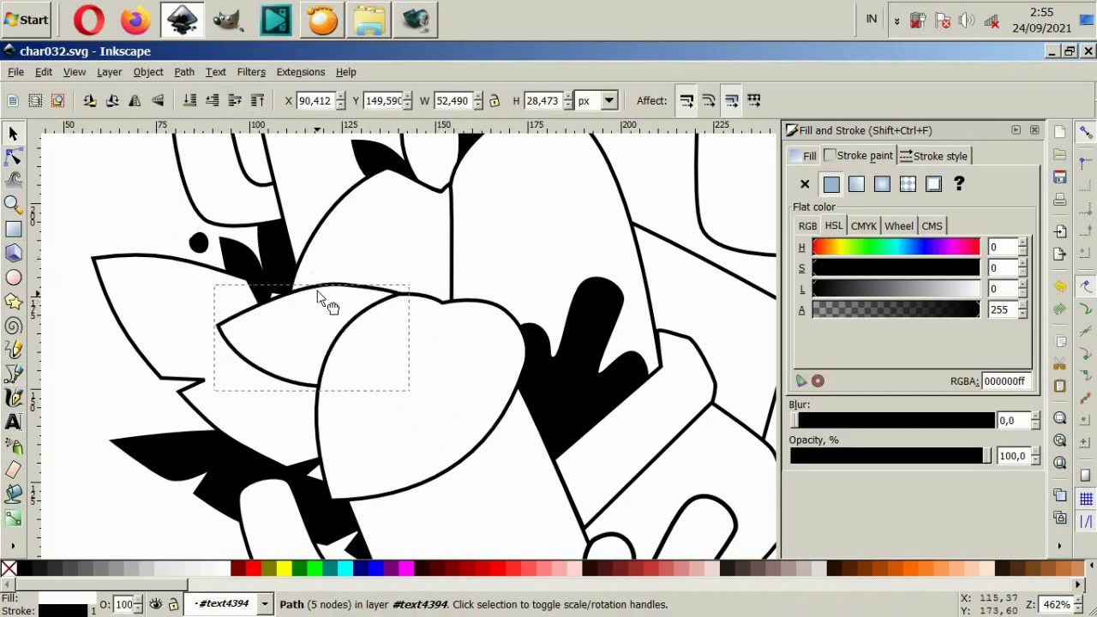
pyautogui.moveTo(333, 300); pyautogui.dragTo(324, 287)
pyautogui.press('n')
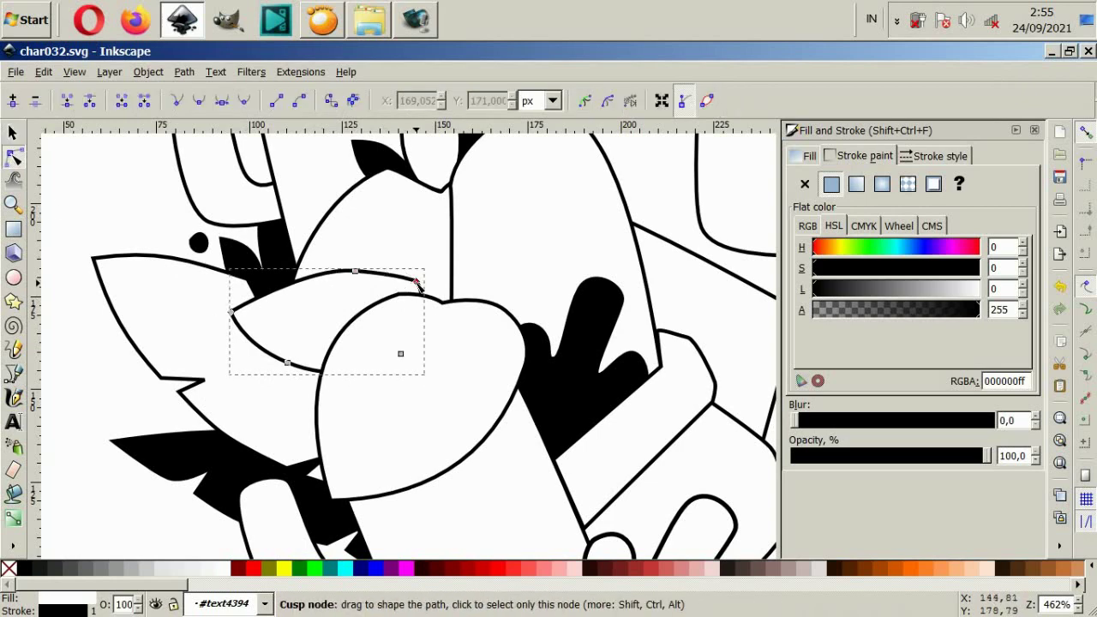
pyautogui.moveTo(419, 283)
pyautogui.mouseDown()
pyautogui.moveTo(427, 300)
pyautogui.moveTo(426, 283)
pyautogui.mouseUp()
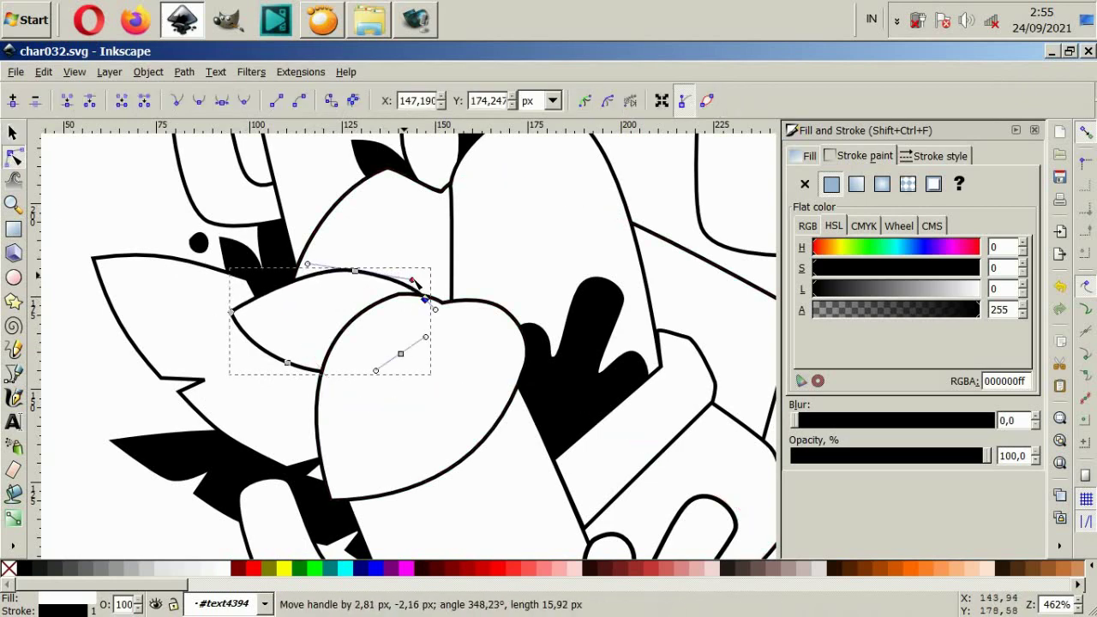
pyautogui.click(13, 374)
# Draw a closed spiky shadow outline around the heart-shaped leaf.
pyautogui.click(320, 349)
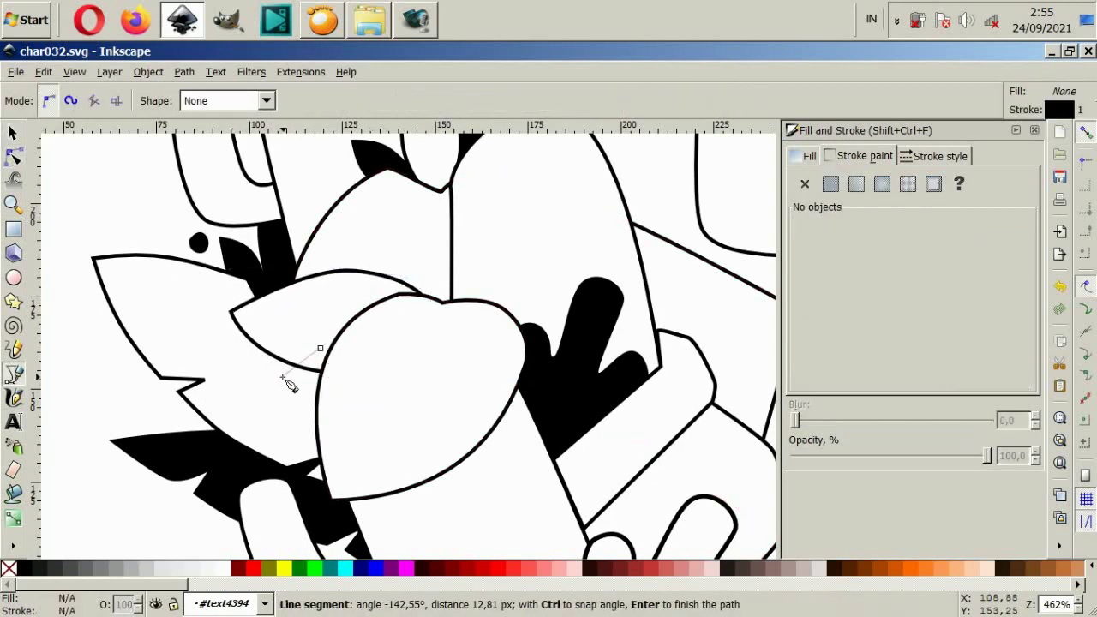
pyautogui.moveTo(276, 412); pyautogui.dragTo(333, 404)
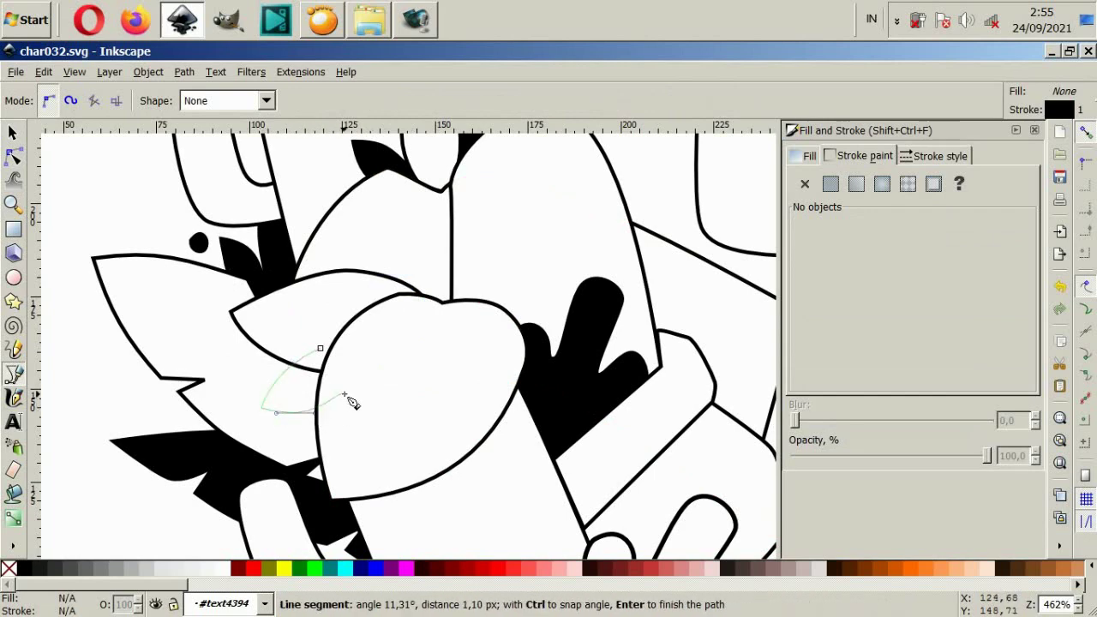
pyautogui.moveTo(405, 519)
pyautogui.mouseDown()
pyautogui.moveTo(402, 536)
pyautogui.moveTo(478, 486)
pyautogui.mouseUp()
pyautogui.click(480, 470)
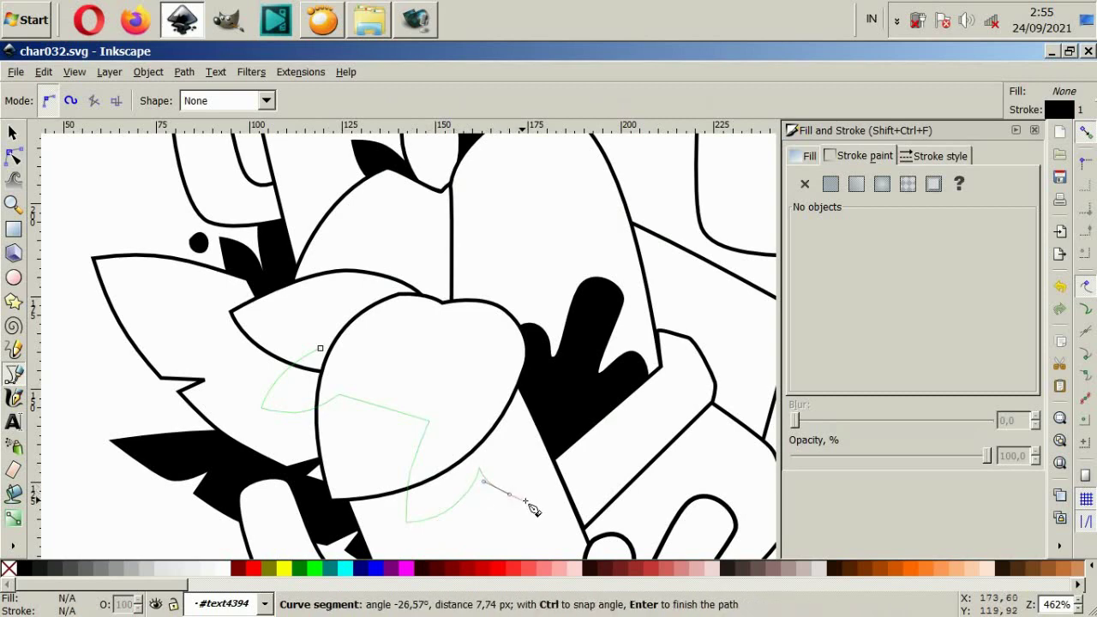
pyautogui.moveTo(542, 447); pyautogui.dragTo(540, 428)
pyautogui.click(507, 361)
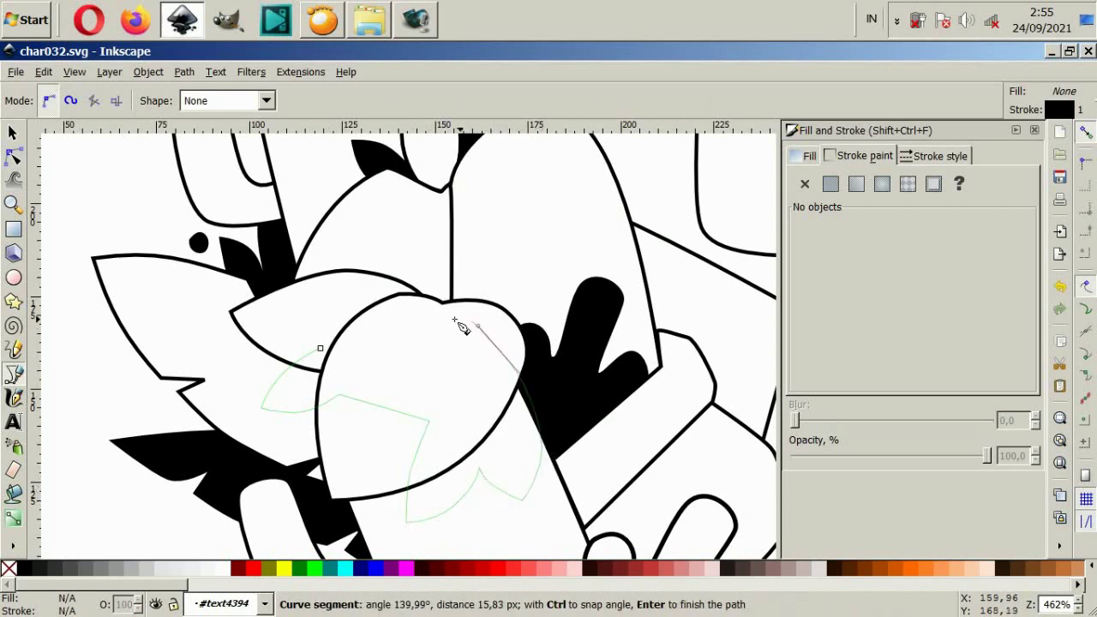
pyautogui.click(451, 322)
pyautogui.moveTo(443, 297)
pyautogui.mouseDown()
pyautogui.moveTo(430, 258)
pyautogui.moveTo(378, 289)
pyautogui.mouseUp()
pyautogui.click(385, 244)
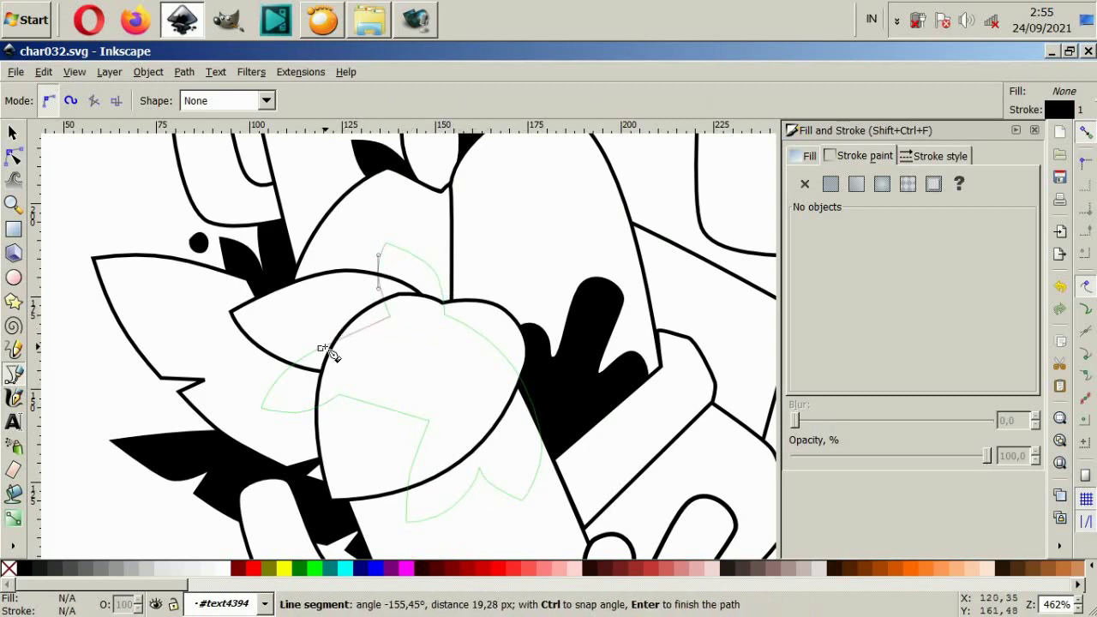
pyautogui.click(323, 350)
# Make the shadow solid black with no outline, lower it, and move all three pieces lower left.
pyautogui.click(27, 570)
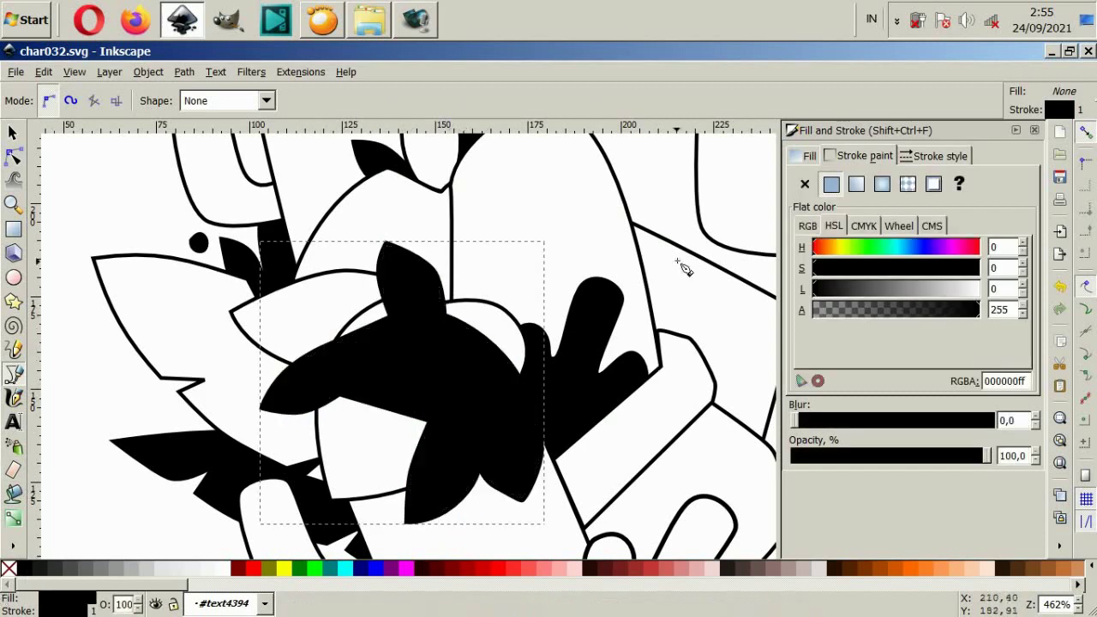
pyautogui.click(805, 185)
pyautogui.press('s')
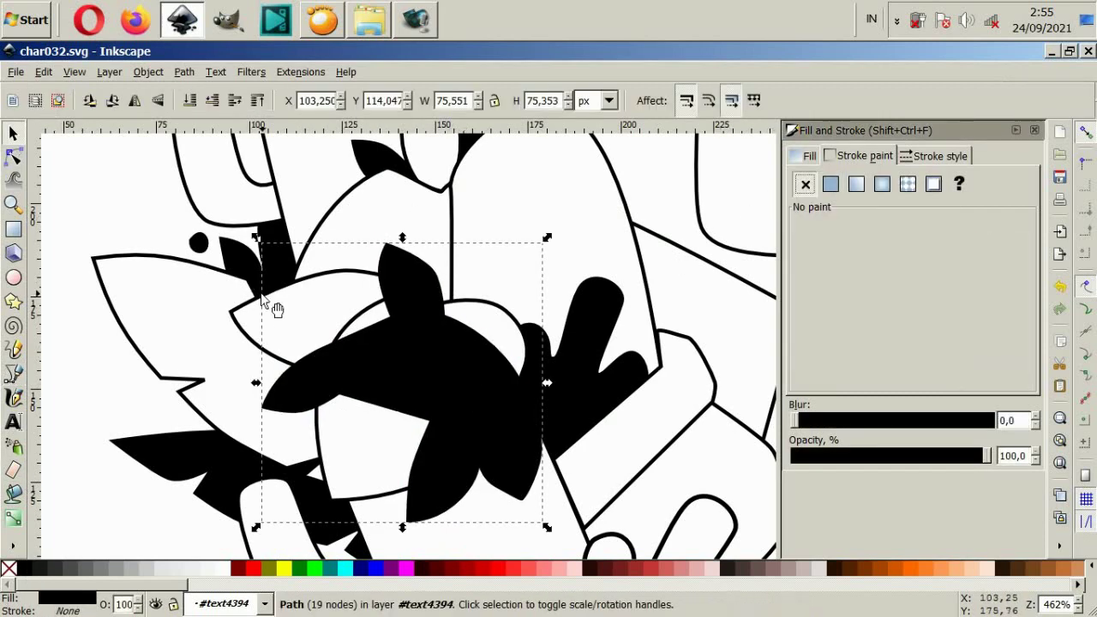
pyautogui.press('pagedown')
pyautogui.keyDown('shift'); pyautogui.click(331, 314); pyautogui.keyUp('shift')
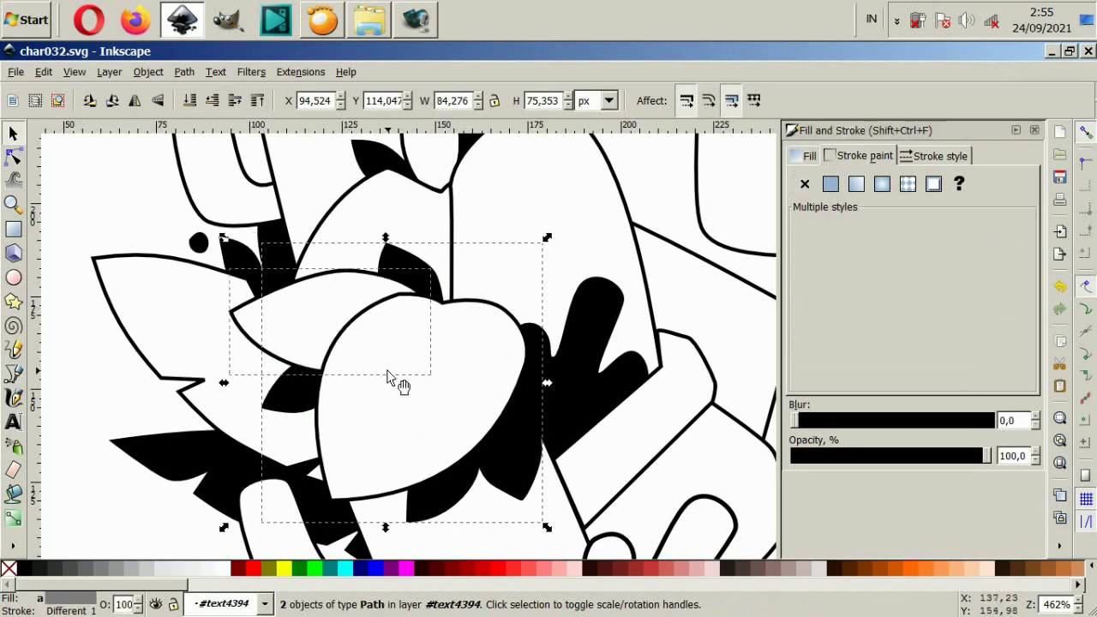
pyautogui.keyDown('shift'); pyautogui.click(394, 383); pyautogui.keyUp('shift')
pyautogui.keyDown('ctrl'); pyautogui.scroll(-2, 396, 386); pyautogui.keyUp('ctrl')
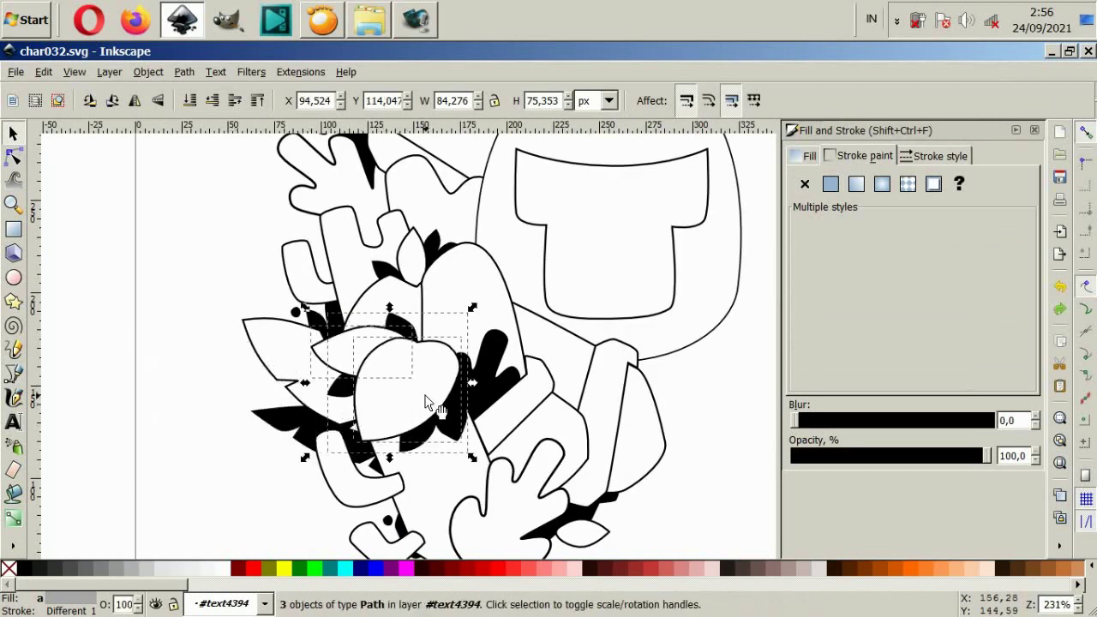
pyautogui.moveTo(381, 400); pyautogui.dragTo(260, 521)
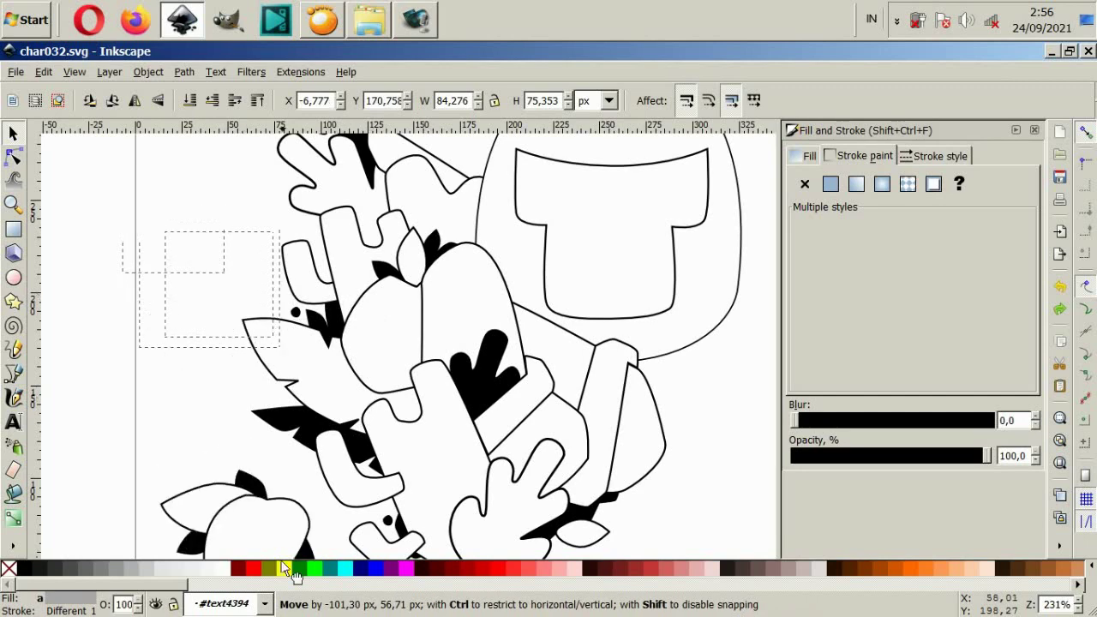
# Drag the leaf cluster down to the bottom of the plants beside the hand-shaped plant.
pyautogui.moveTo(370, 399); pyautogui.dragTo(363, 542)
pyautogui.scroll(-2, 367, 533)
pyautogui.moveTo(315, 470); pyautogui.dragTo(649, 364)
pyautogui.keyDown('ctrl'); pyautogui.scroll(-2, 595, 417); pyautogui.keyUp('ctrl')
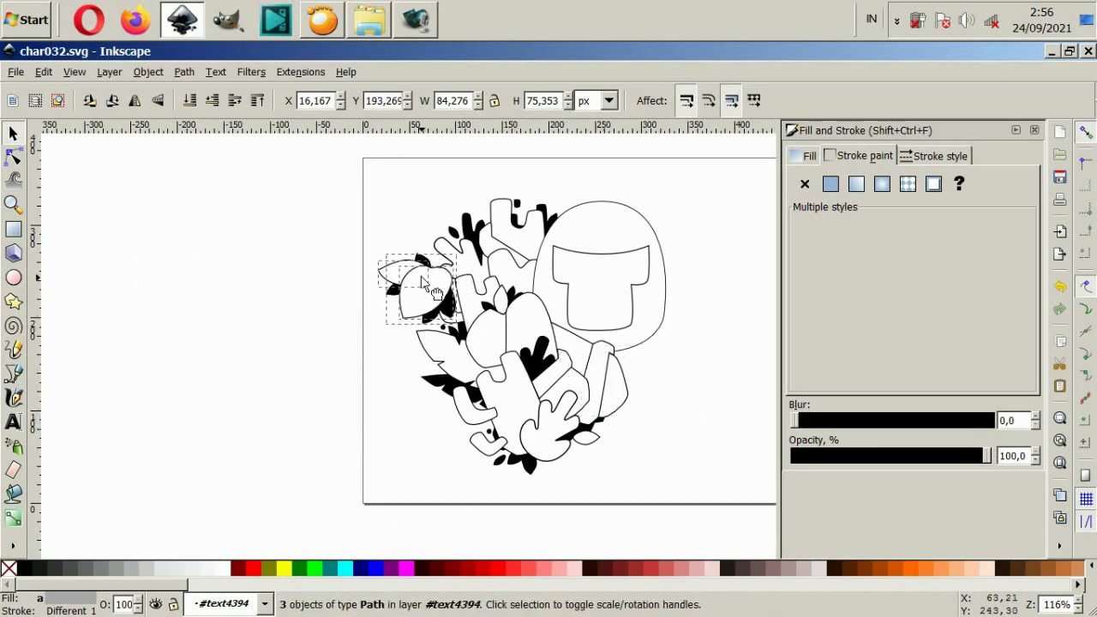
pyautogui.moveTo(486, 323); pyautogui.dragTo(504, 392)
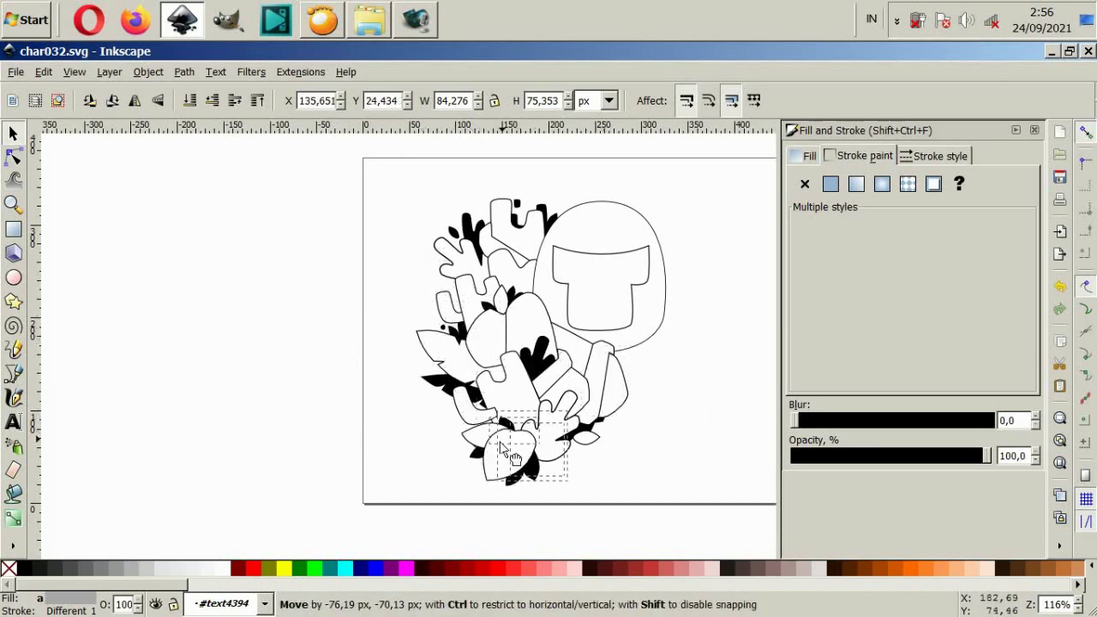
pyautogui.moveTo(519, 442); pyautogui.dragTo(504, 438)
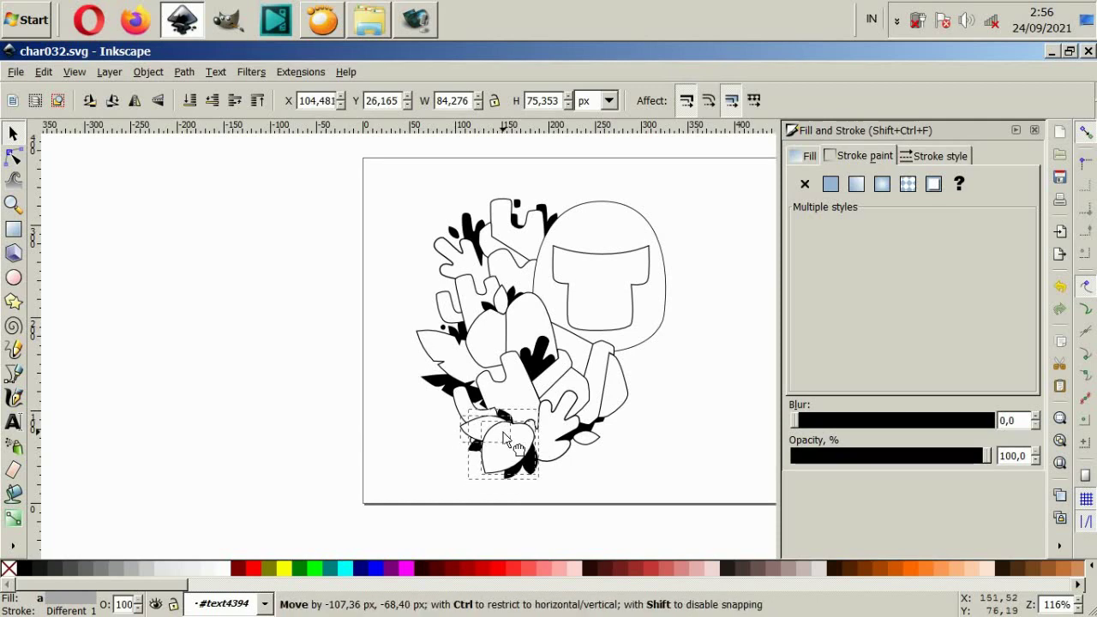
pyautogui.moveTo(505, 436); pyautogui.dragTo(517, 482)
# Undo a stray selection change, then nudge the leaf cluster and small bent cactus piece into place.
pyautogui.click(517, 483)
pyautogui.scroll(2, 517, 485)
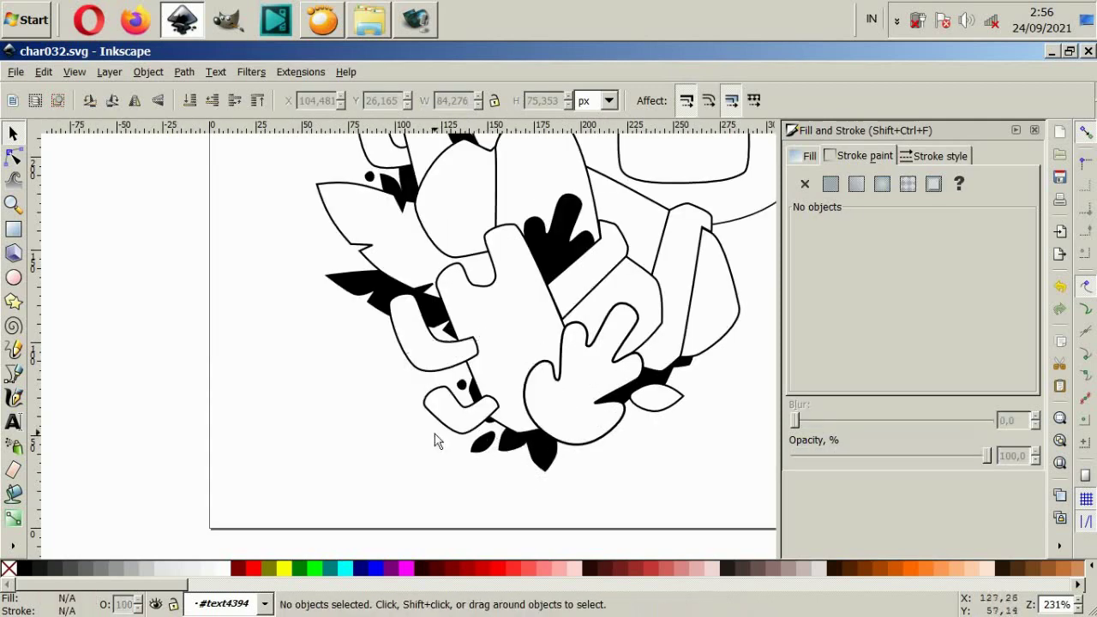
pyautogui.moveTo(402, 470); pyautogui.dragTo(500, 362)
pyautogui.click(505, 457)
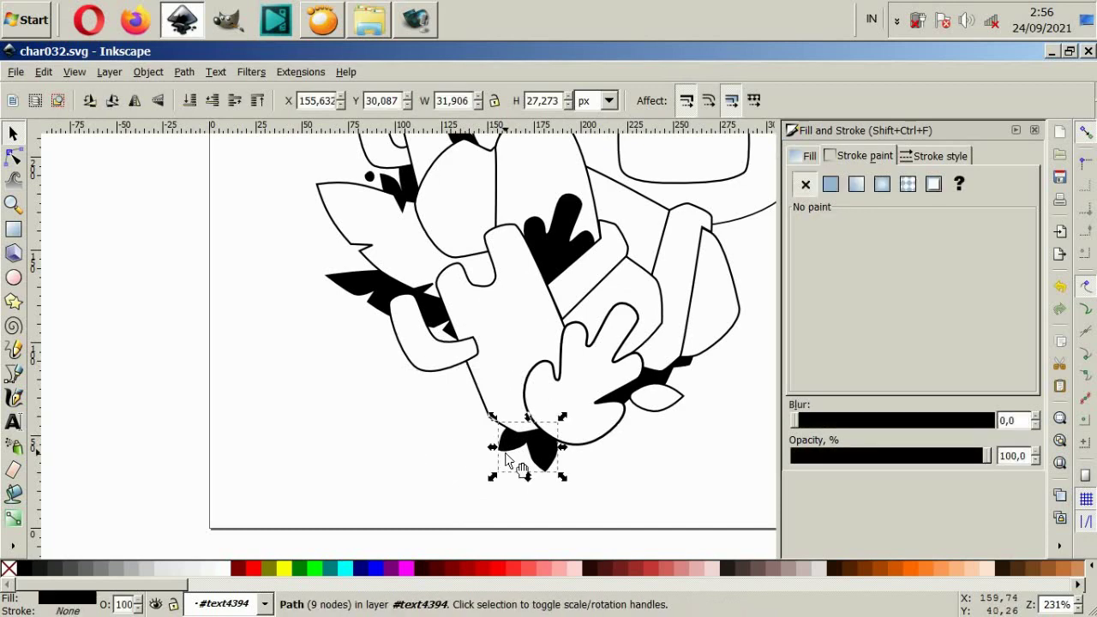
pyautogui.press('Escape')
pyautogui.hotkey('ctrl', 'z')
pyautogui.moveTo(505, 413); pyautogui.dragTo(508, 428)
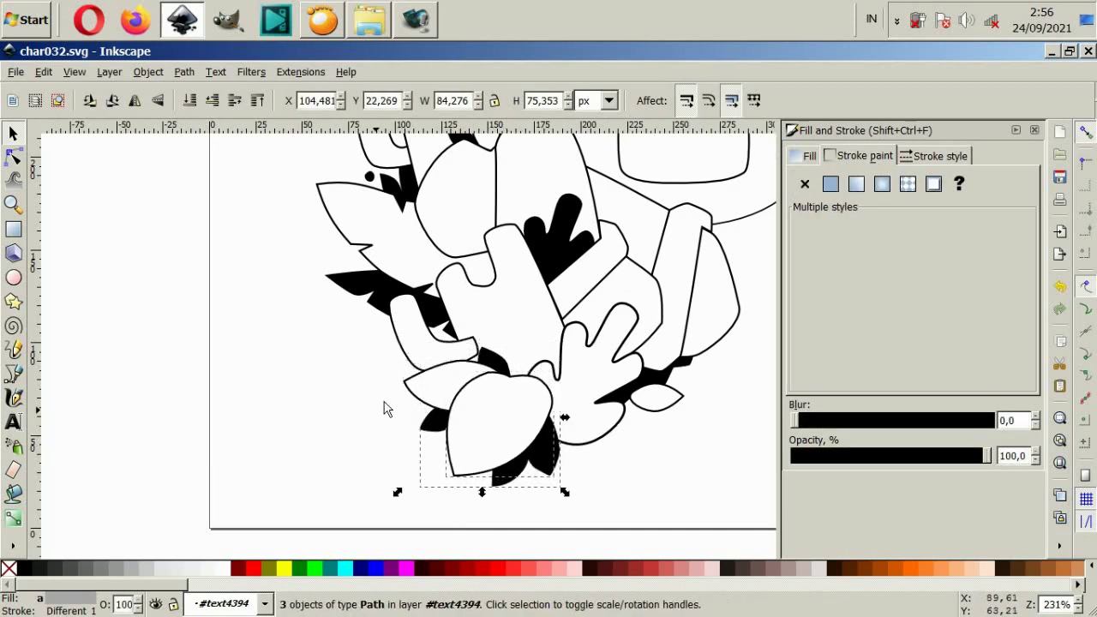
pyautogui.click(385, 409)
pyautogui.moveTo(409, 356); pyautogui.dragTo(405, 356)
pyautogui.click(13, 157)
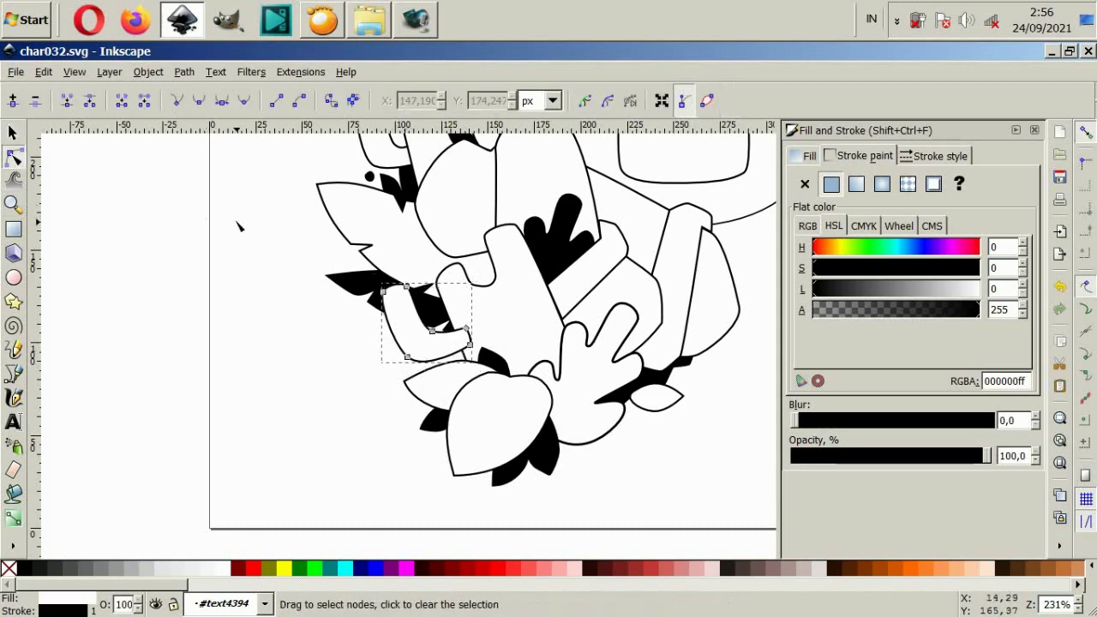
pyautogui.press('Escape')
pyautogui.click(433, 335)
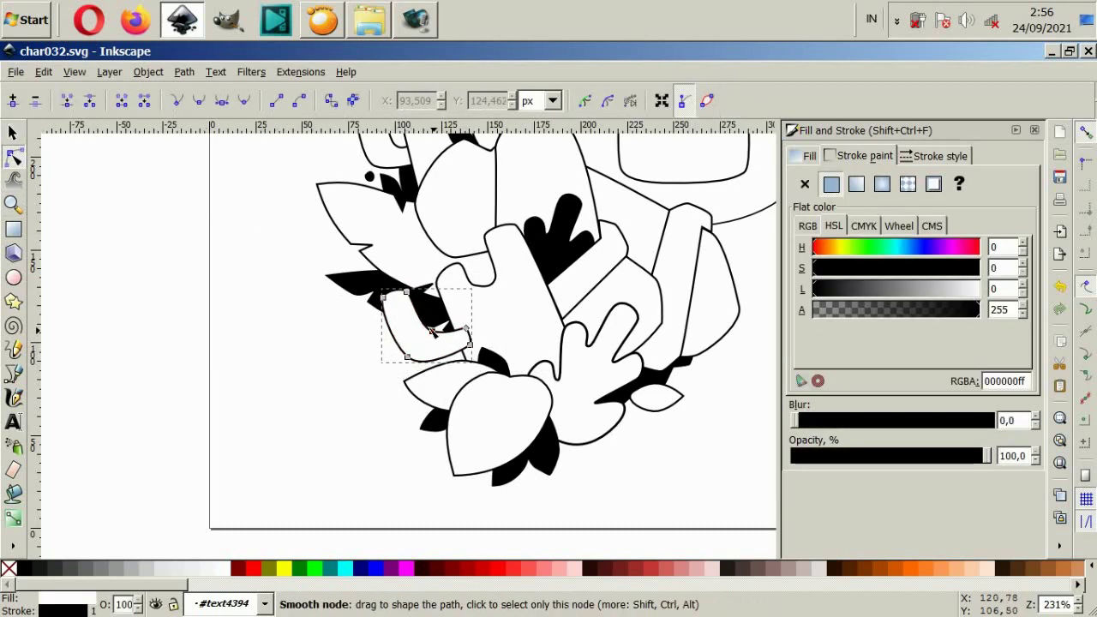
pyautogui.moveTo(433, 333); pyautogui.dragTo(466, 326)
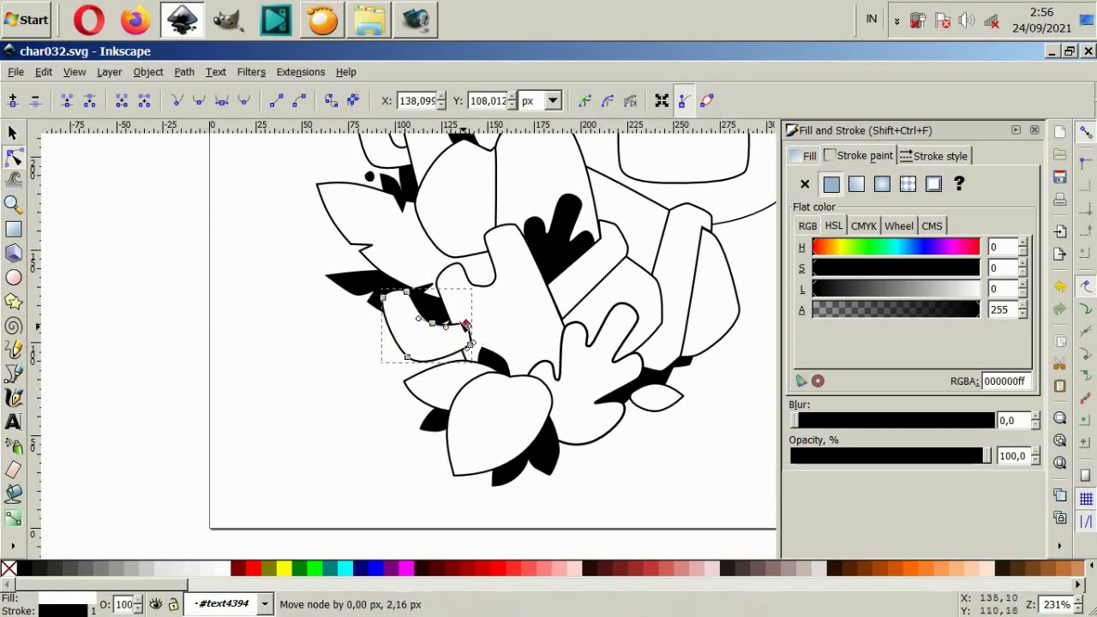
pyautogui.scroll(4, 480, 334)
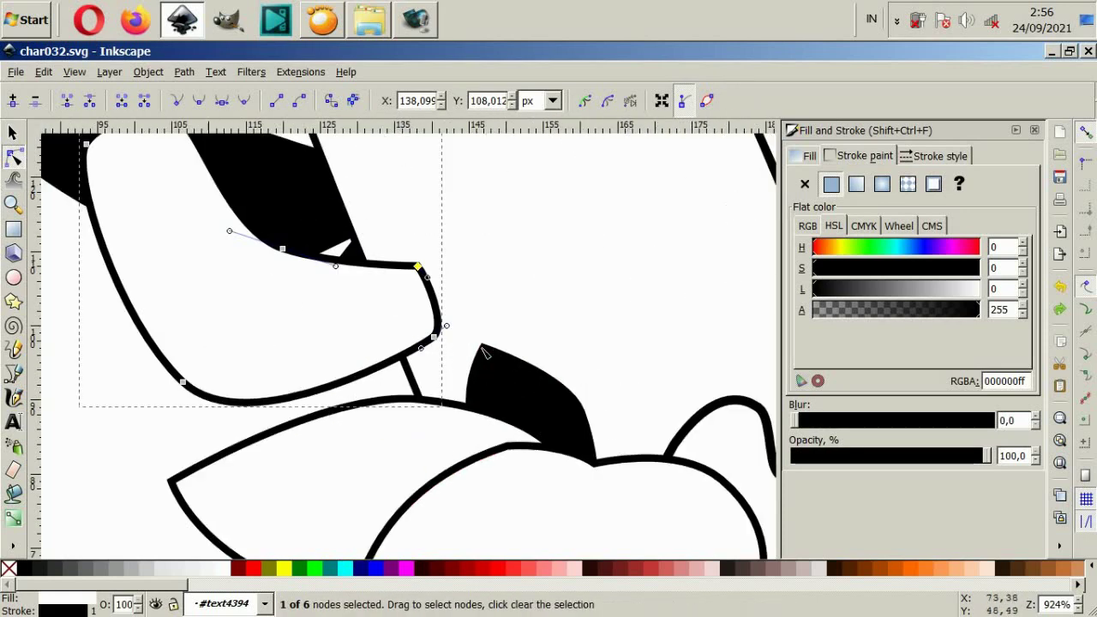
pyautogui.moveTo(417, 266); pyautogui.dragTo(412, 252)
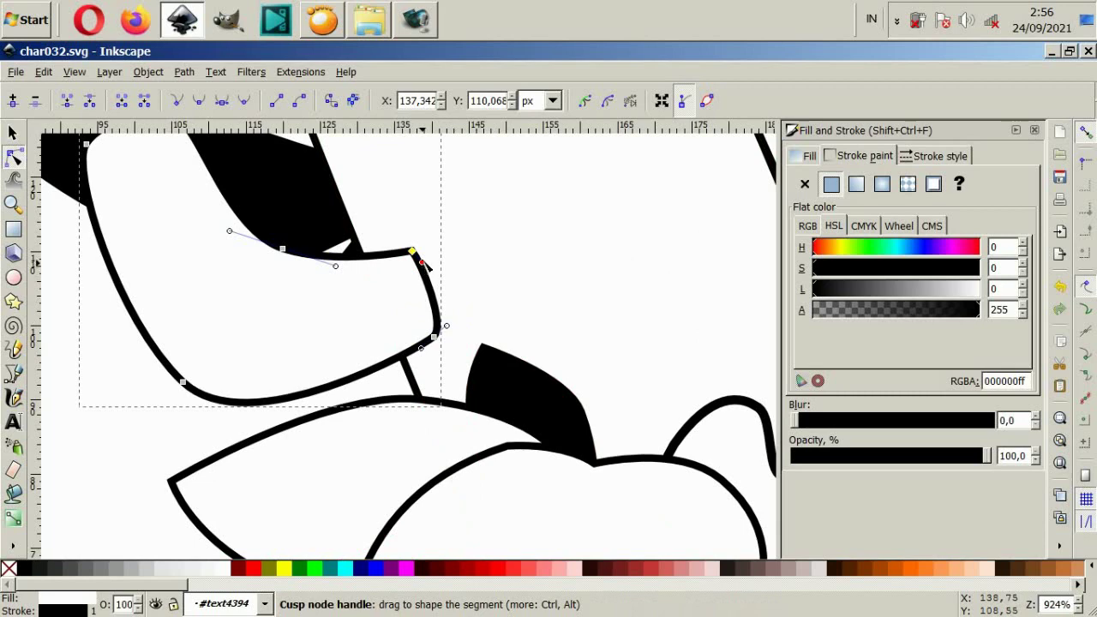
pyautogui.scroll(-3, 275, 291)
pyautogui.press('Escape')
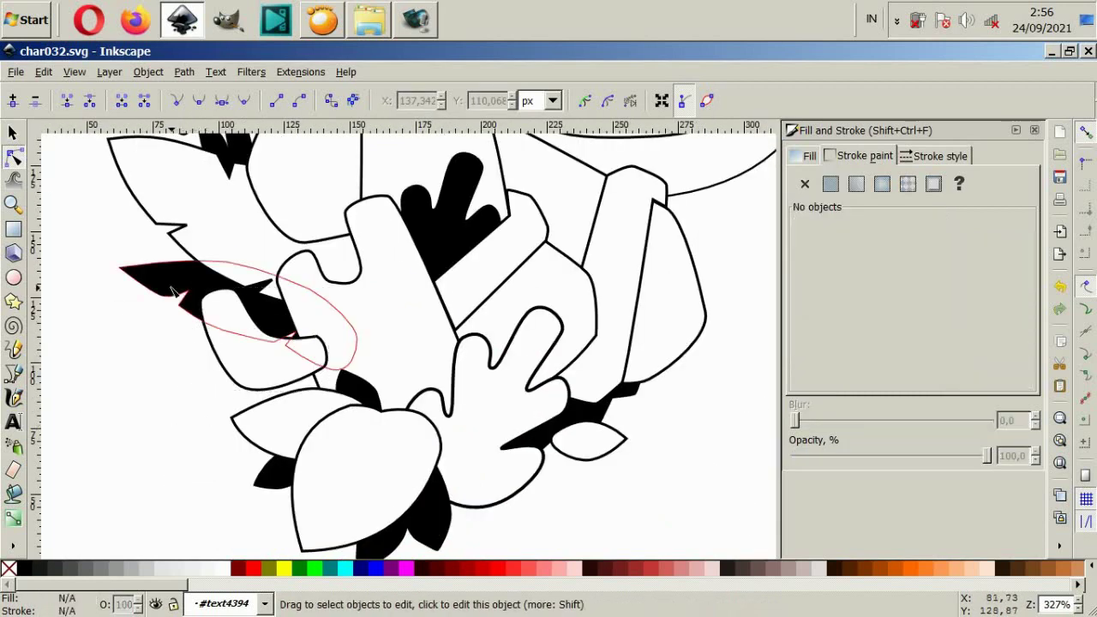
pyautogui.scroll(-2, 172, 291)
pyautogui.scroll(3, 170, 341)
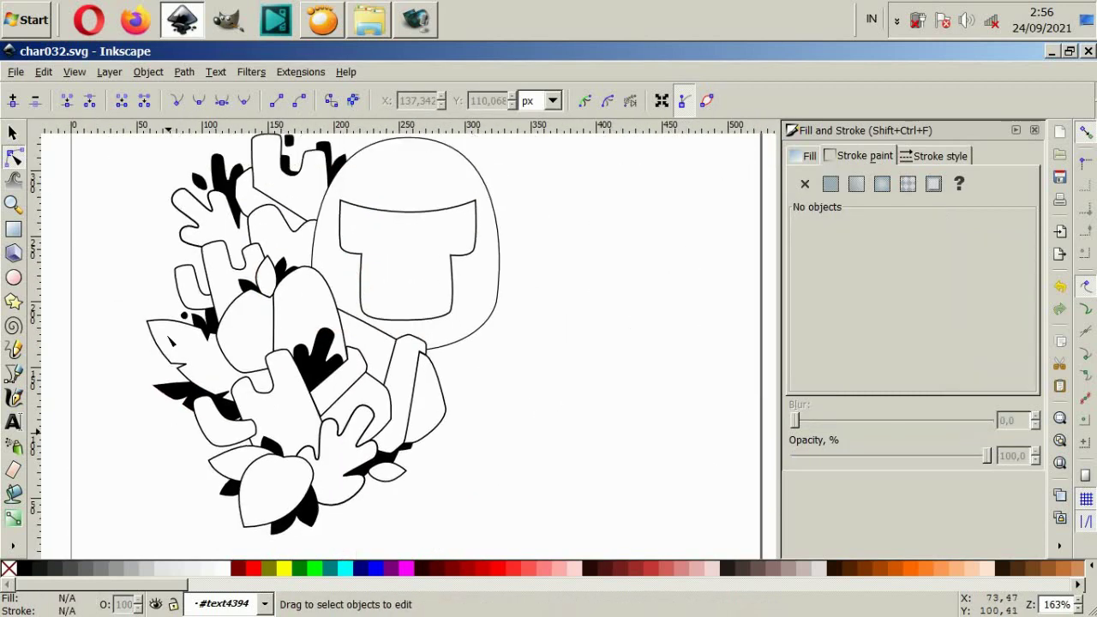
pyautogui.scroll(-2, 410, 470)
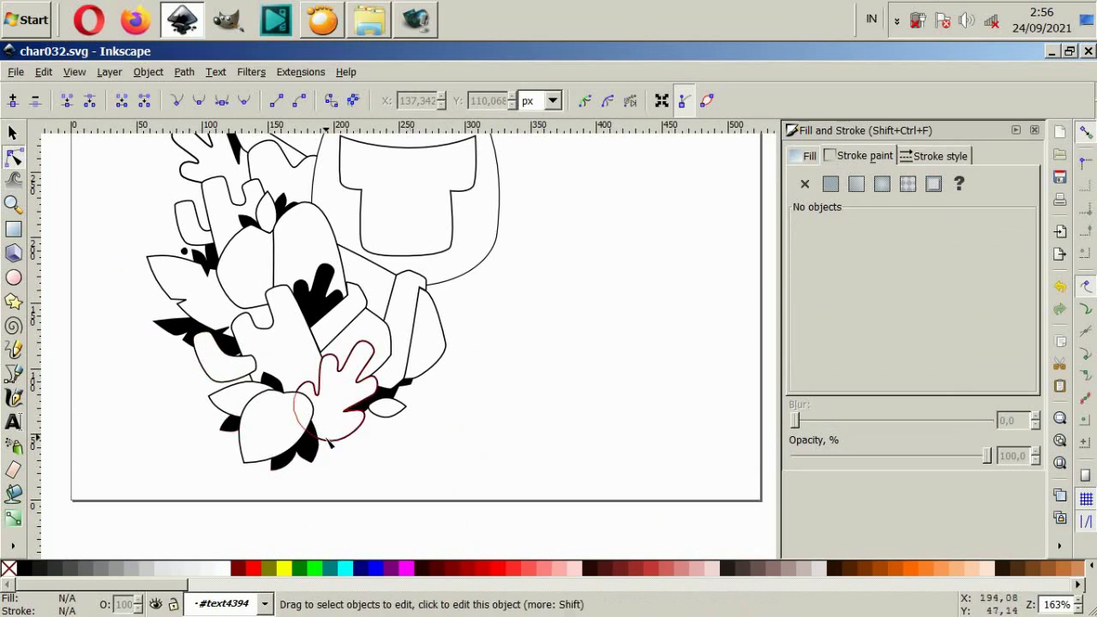
pyautogui.scroll(2, 329, 442)
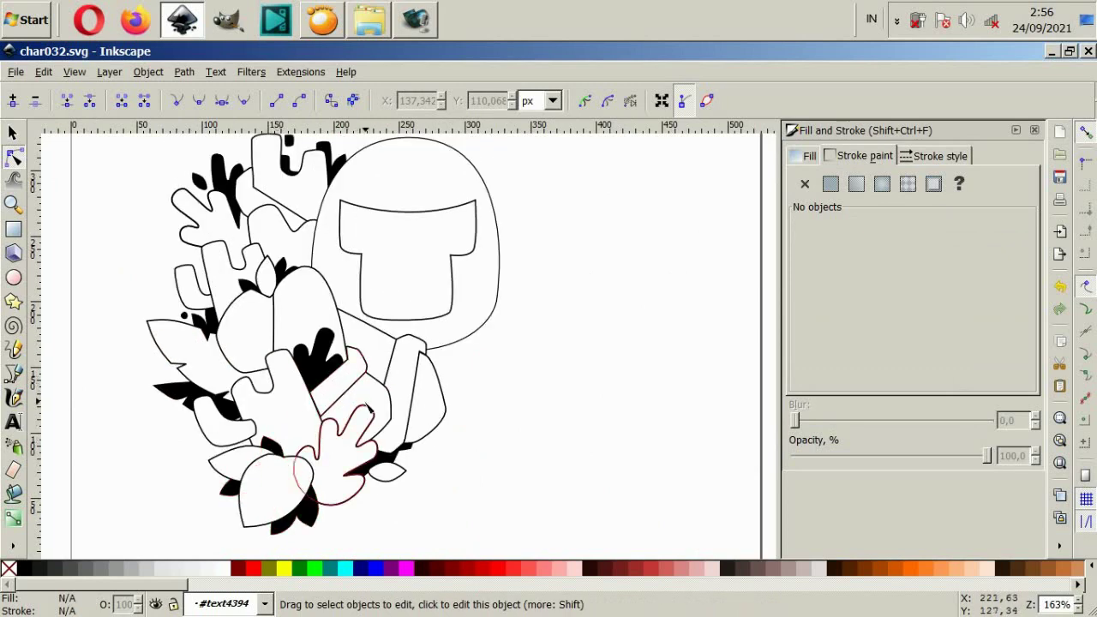
pyautogui.click(378, 401)
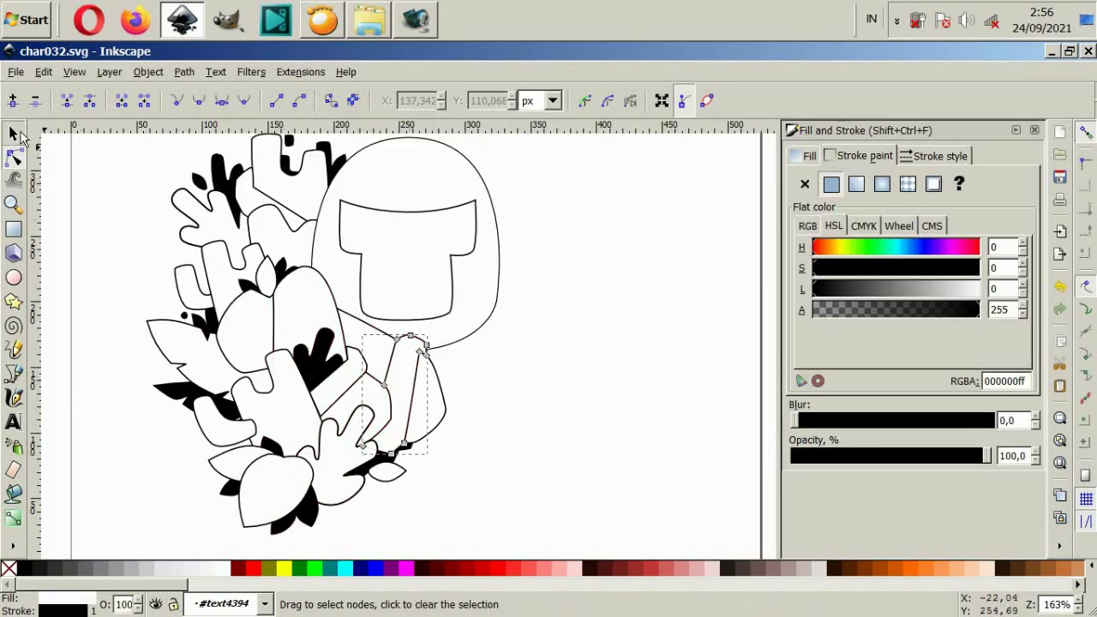
pyautogui.click(14, 134)
pyautogui.moveTo(428, 363); pyautogui.dragTo(637, 425)
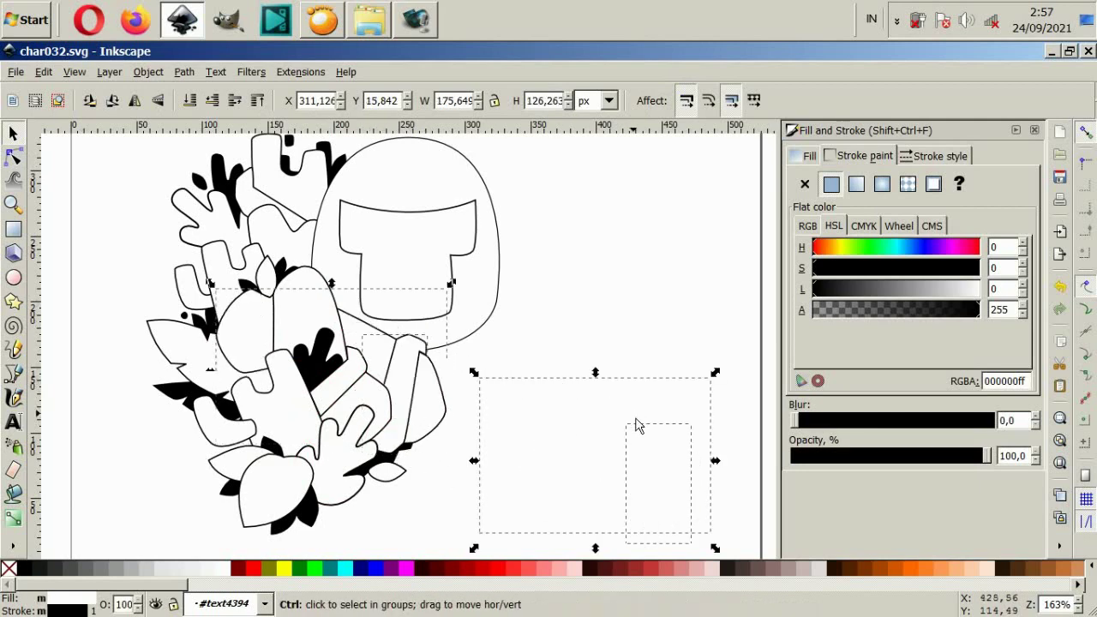
pyautogui.press('Escape')
pyautogui.moveTo(413, 368); pyautogui.dragTo(530, 434)
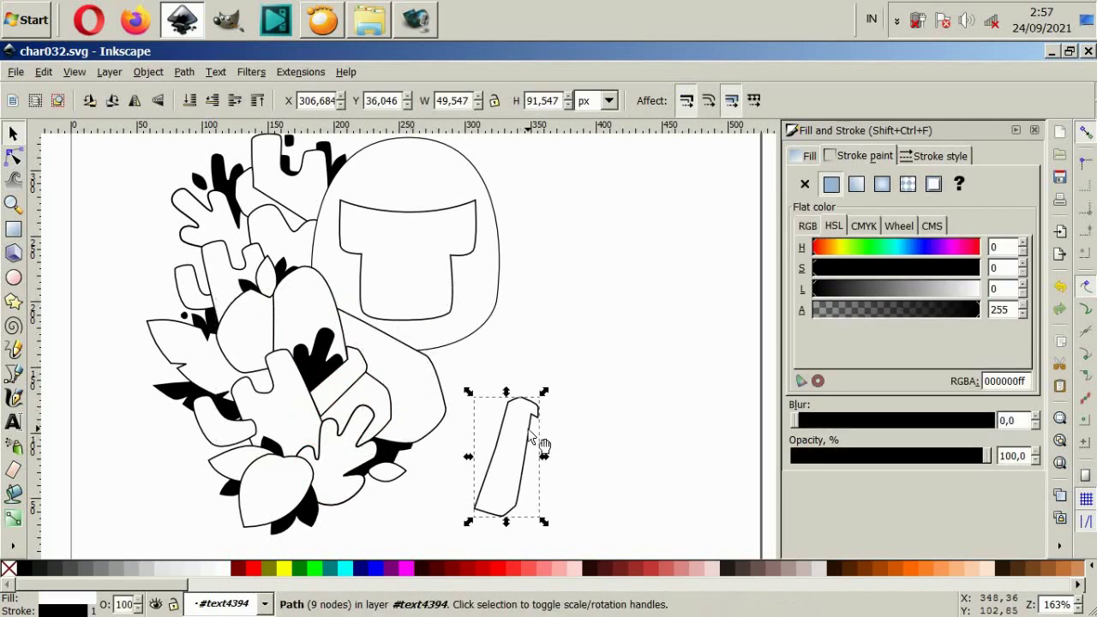
pyautogui.hotkey('ctrl', 'z')
pyautogui.press('Escape')
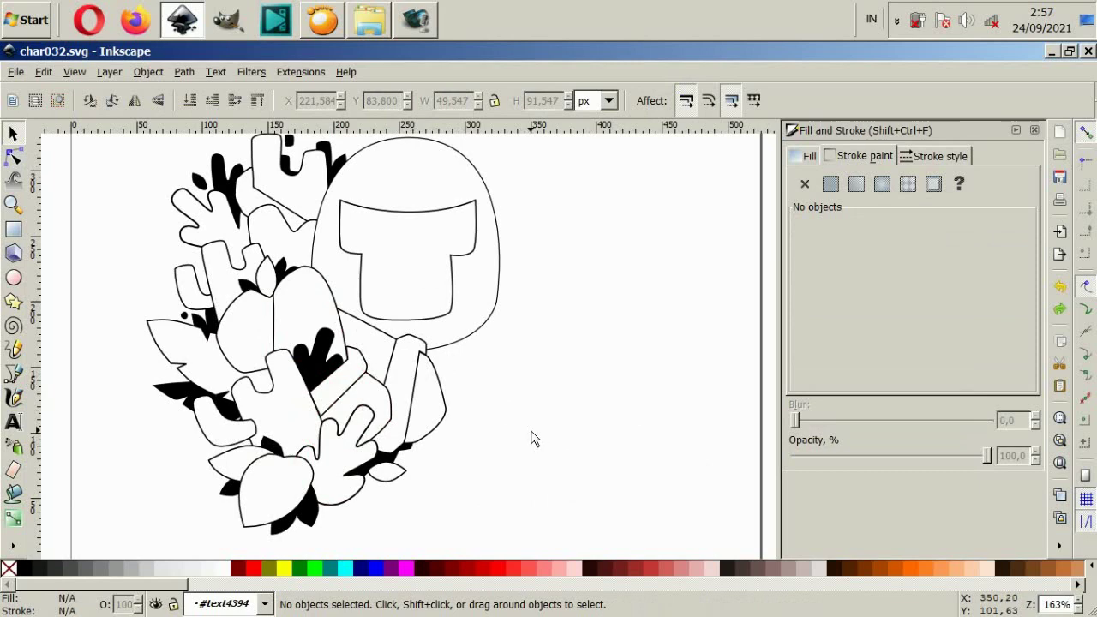
# Zoom in and check the small leaf, hand-shaped cactus outline and its black shadow.
pyautogui.scroll(1, 383, 502)
pyautogui.click(394, 477)
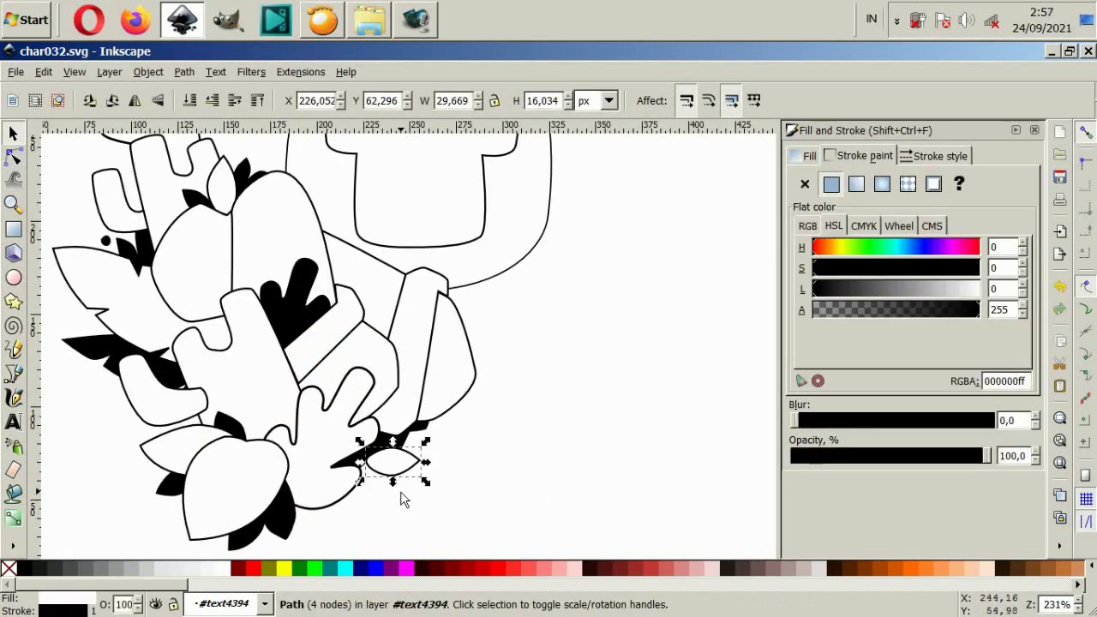
pyautogui.click(383, 502)
pyautogui.scroll(2, 383, 501)
pyautogui.scroll(1, 343, 443)
pyautogui.click(370, 460)
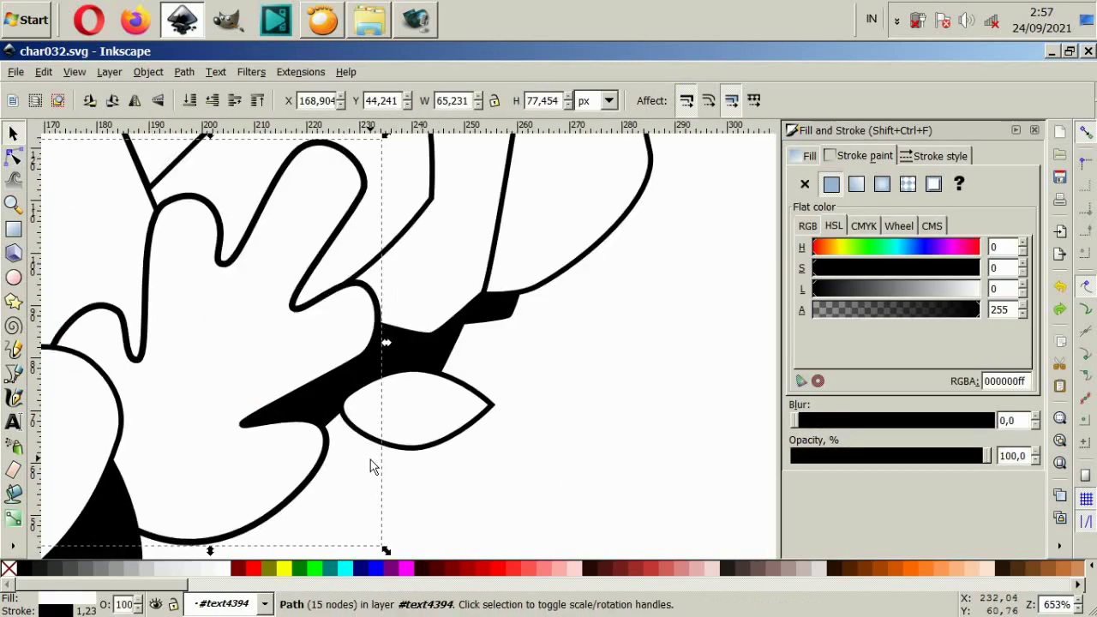
pyautogui.click(407, 357)
# Draw a closed shadow shape beneath the small leaf by the hand cactus.
pyautogui.click(13, 375)
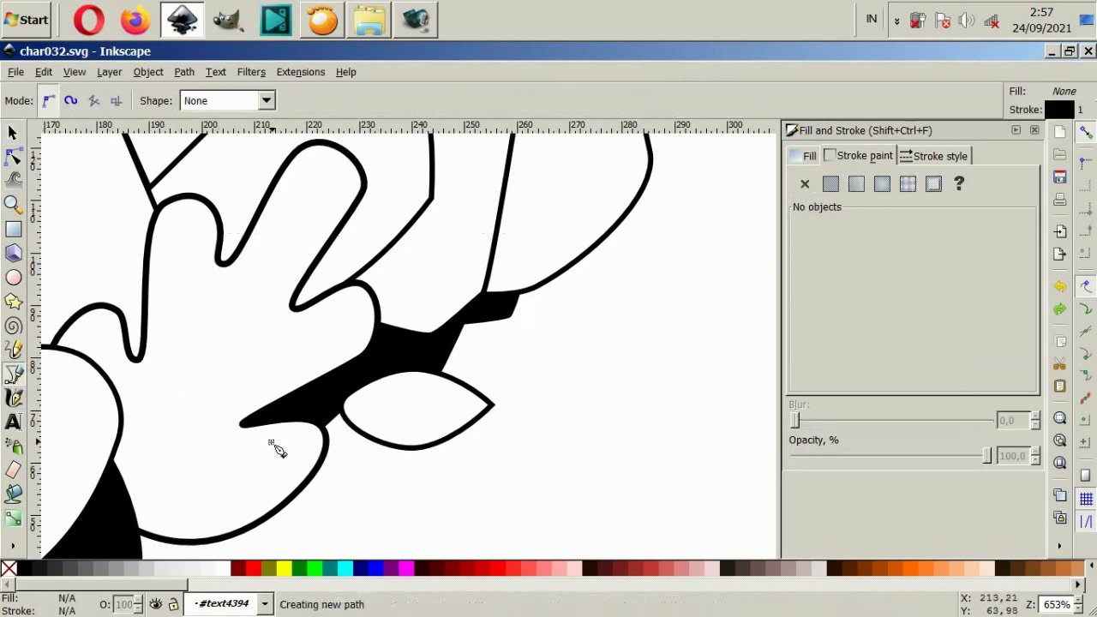
pyautogui.click(286, 425)
pyautogui.moveTo(335, 473); pyautogui.dragTo(369, 488)
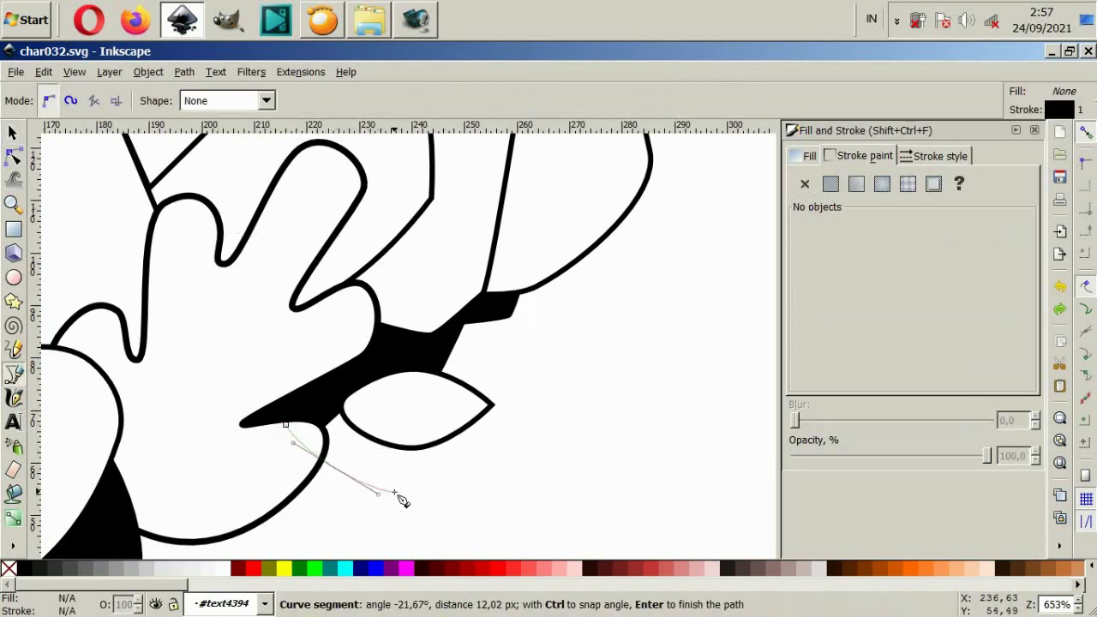
pyautogui.click(396, 496)
pyautogui.moveTo(389, 438); pyautogui.dragTo(373, 403)
pyautogui.click(288, 425)
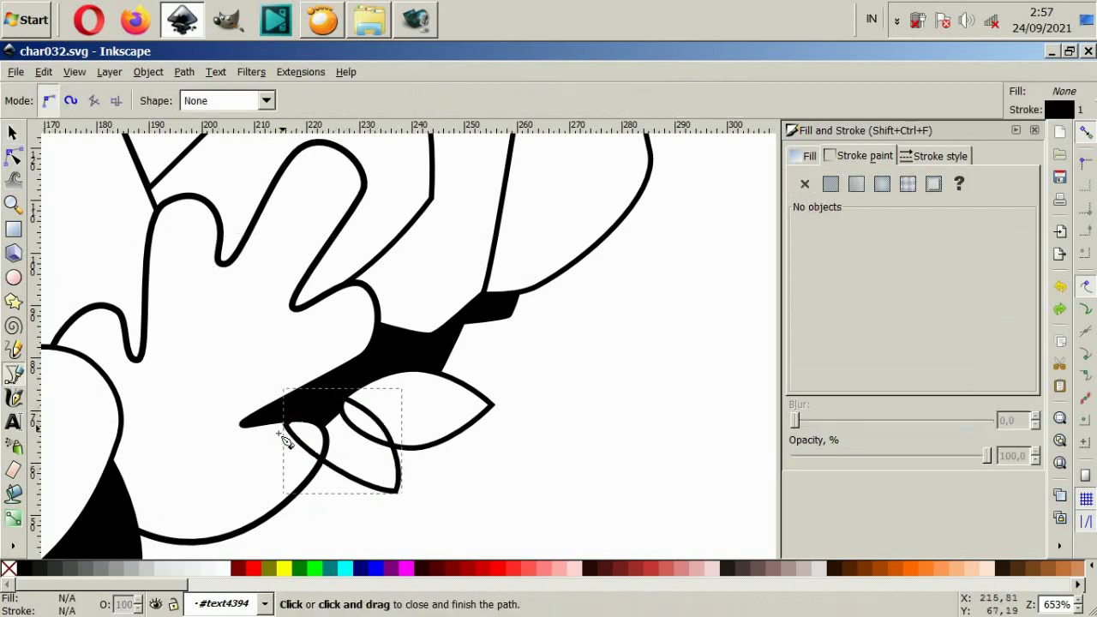
# Fill the new shadow black, remove its outline, and deselect it.
pyautogui.click(28, 568)
pyautogui.click(806, 184)
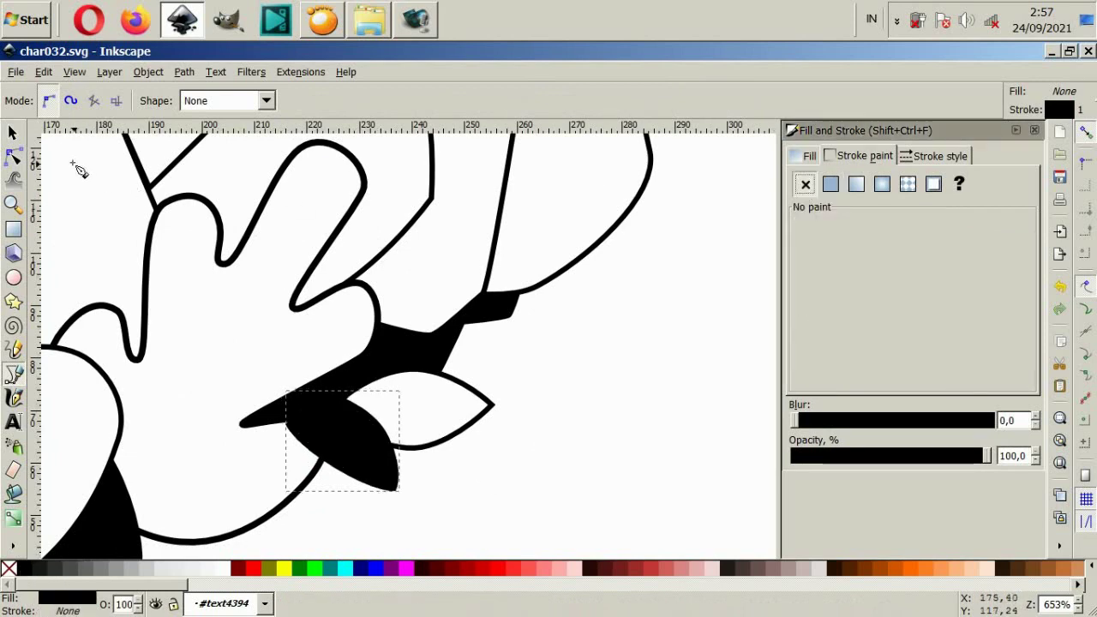
pyautogui.click(12, 133)
pyautogui.click(604, 439)
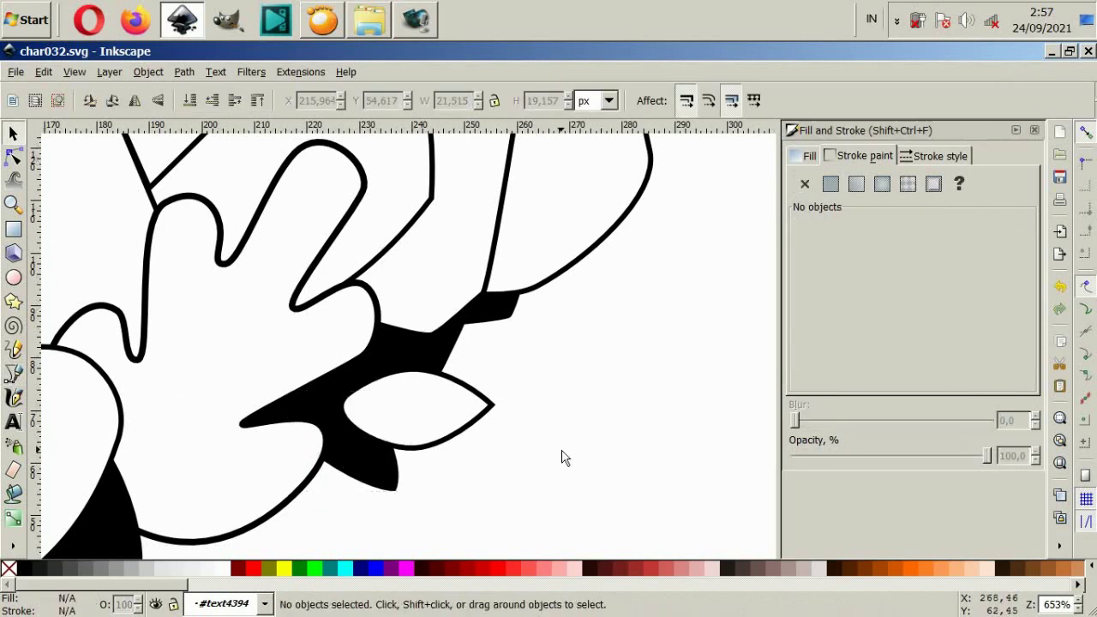
pyautogui.scroll(-4, 483, 361)
pyautogui.scroll(-1, 481, 363)
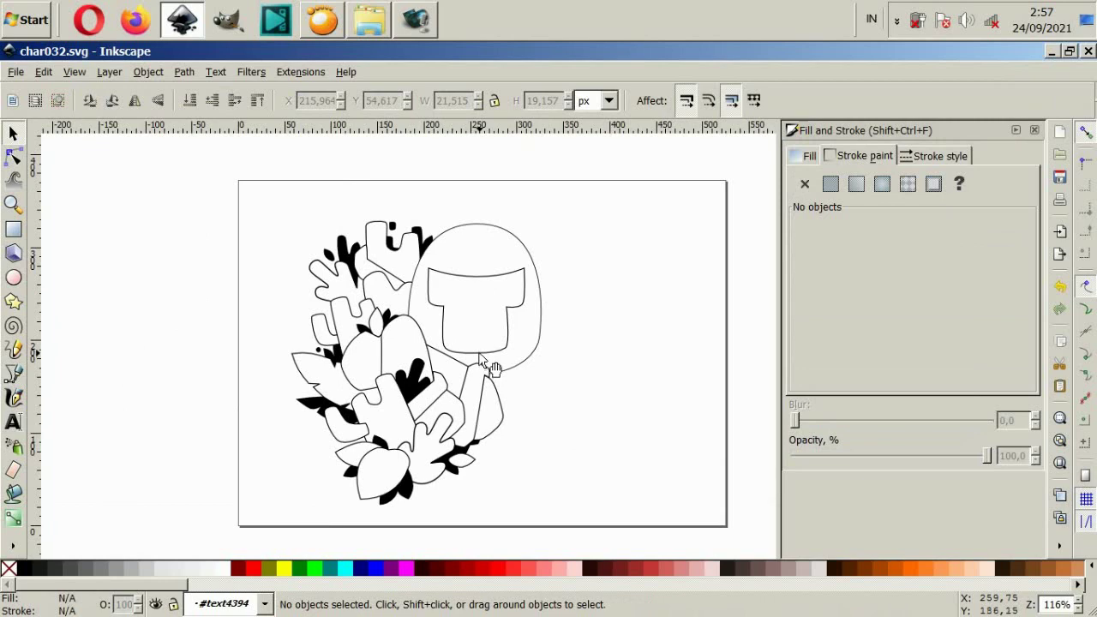
# Begin a multi-lobed leaf shadow path beside the bud, drawing its first lobes.
pyautogui.scroll(2, 481, 356)
pyautogui.scroll(2, 439, 393)
pyautogui.click(13, 374)
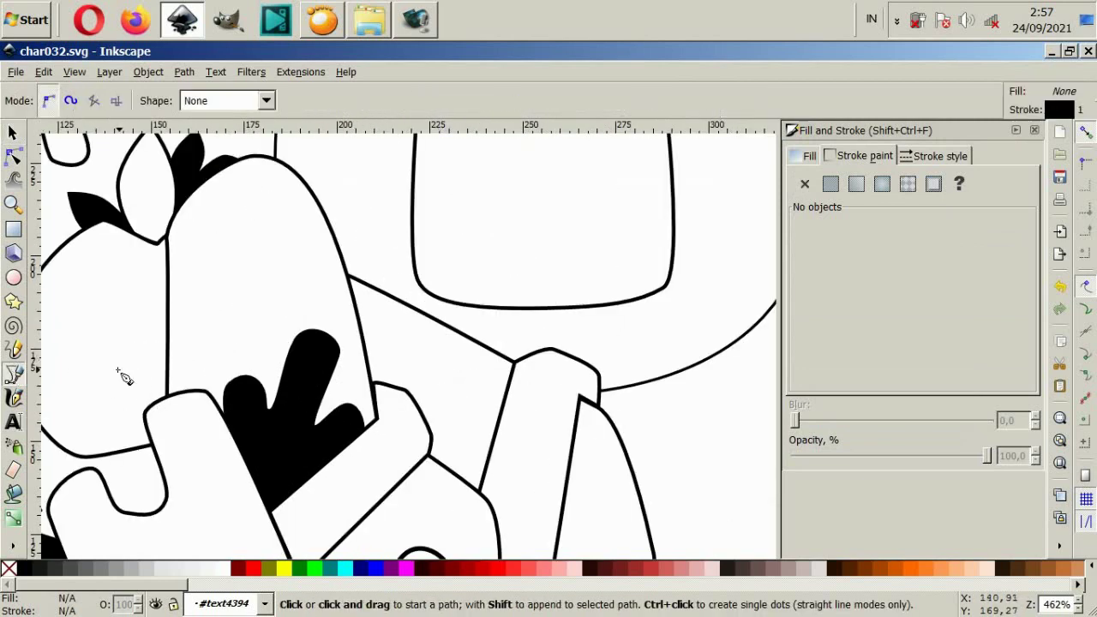
pyautogui.scroll(2, 387, 361)
pyautogui.click(294, 361)
pyautogui.press('Escape')
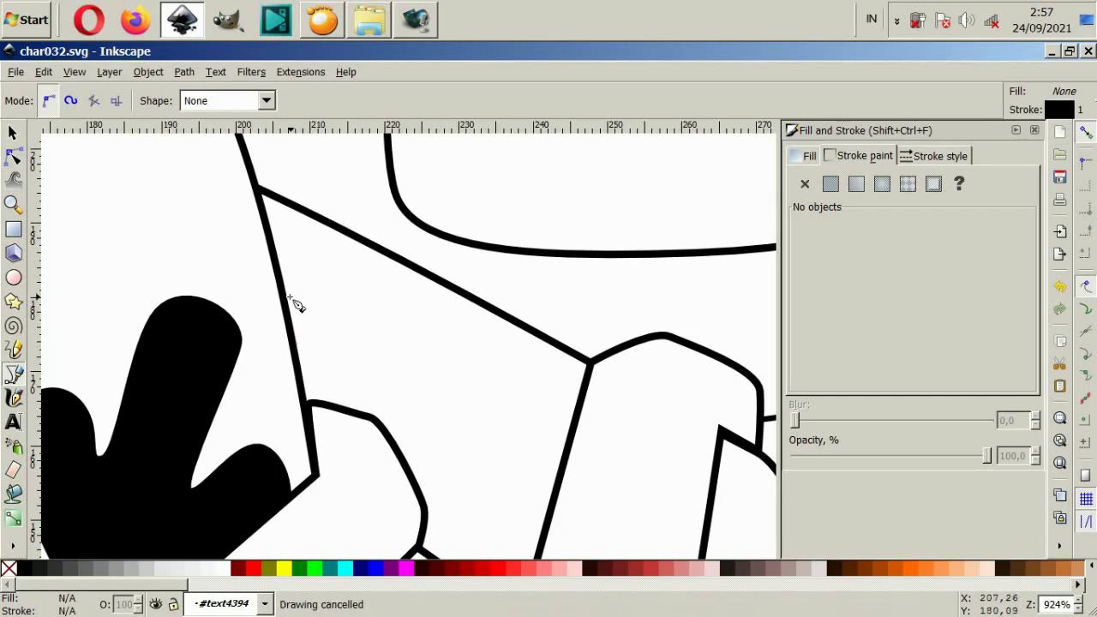
pyautogui.click(288, 296)
pyautogui.moveTo(310, 313)
pyautogui.mouseDown()
pyautogui.moveTo(320, 322)
pyautogui.moveTo(370, 278)
pyautogui.mouseUp()
pyautogui.click(321, 341)
pyautogui.click(390, 272)
# Draw the remaining lobes and close the spiky leaf shadow shape.
pyautogui.click(392, 327)
pyautogui.click(366, 370)
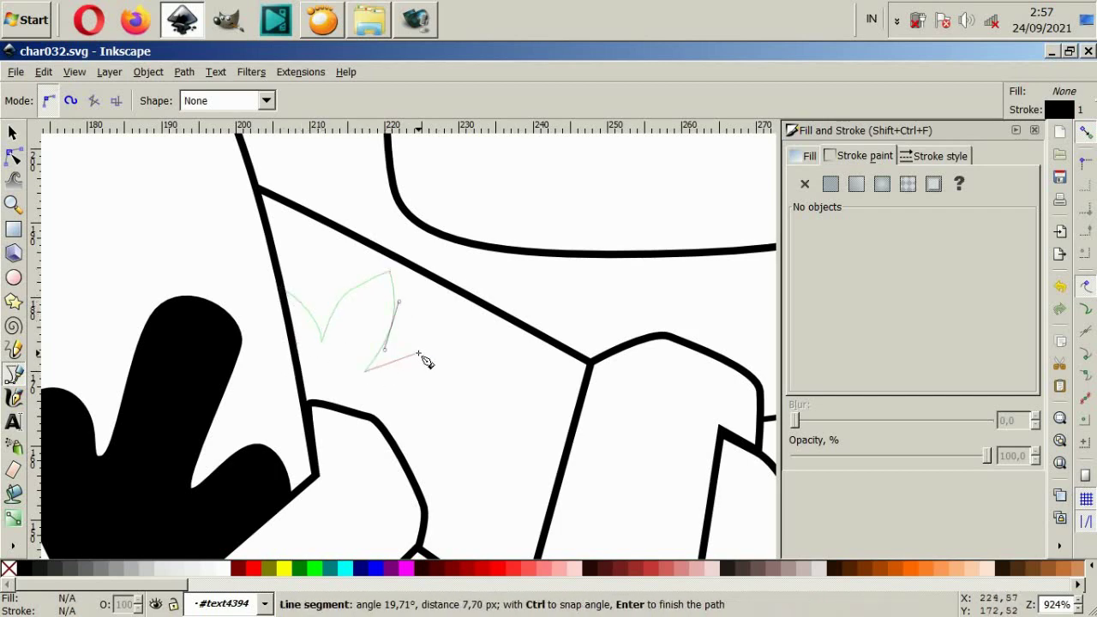
pyautogui.moveTo(396, 352); pyautogui.dragTo(441, 353)
pyautogui.click(392, 415)
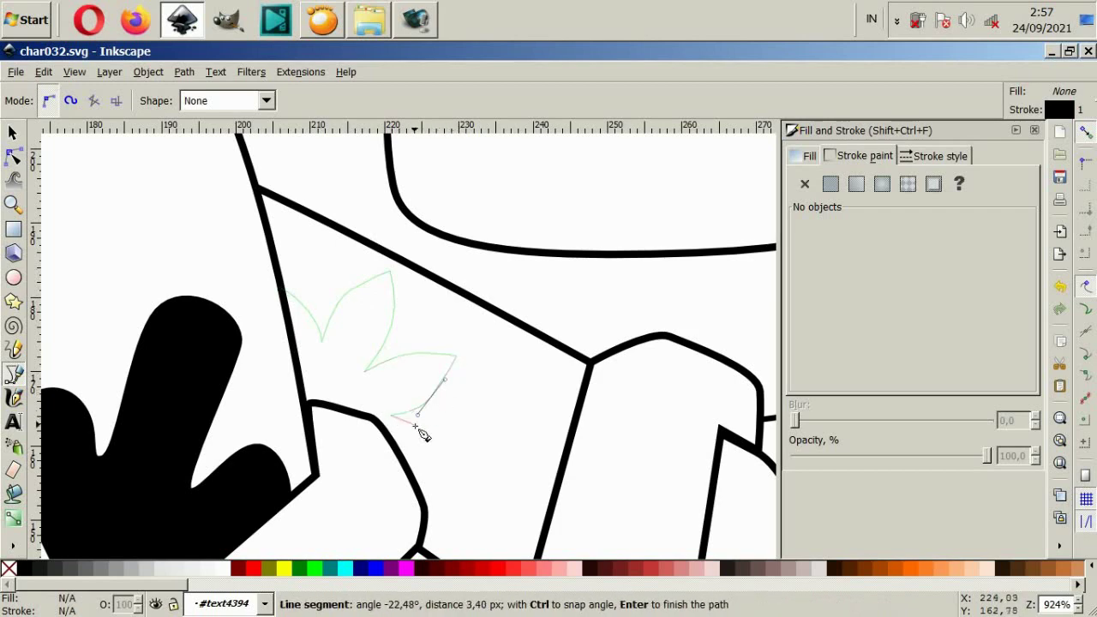
pyautogui.moveTo(420, 417); pyautogui.dragTo(448, 444)
pyautogui.moveTo(391, 474); pyautogui.dragTo(357, 468)
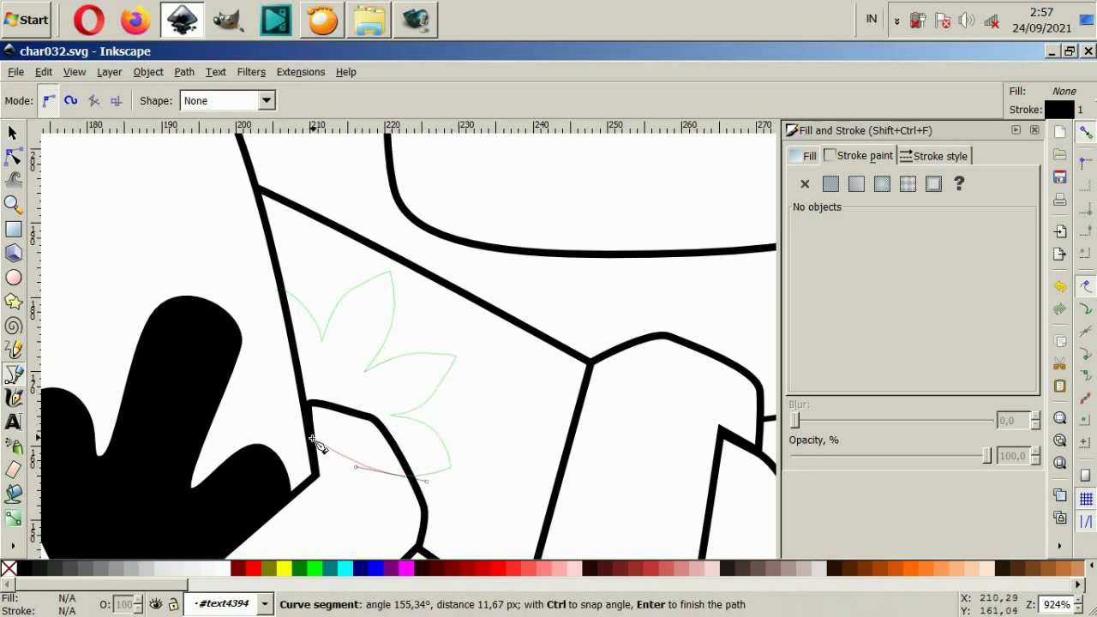
pyautogui.click(282, 290)
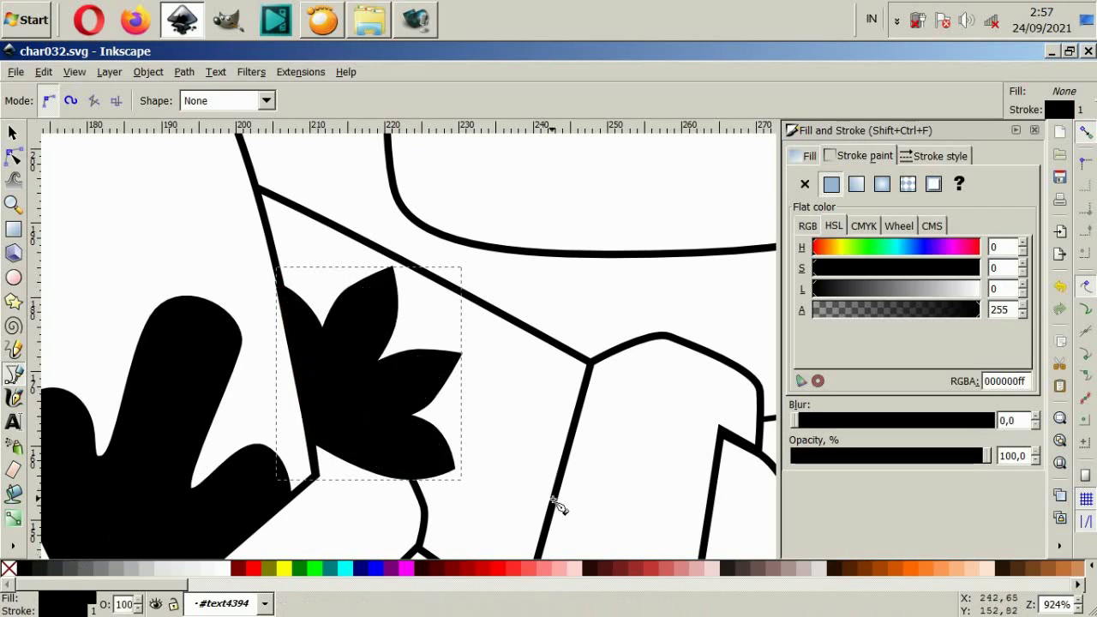
# Remove the leaf shadow's outline and resize it to fit below the helmet.
pyautogui.click(810, 184)
pyautogui.press('s')
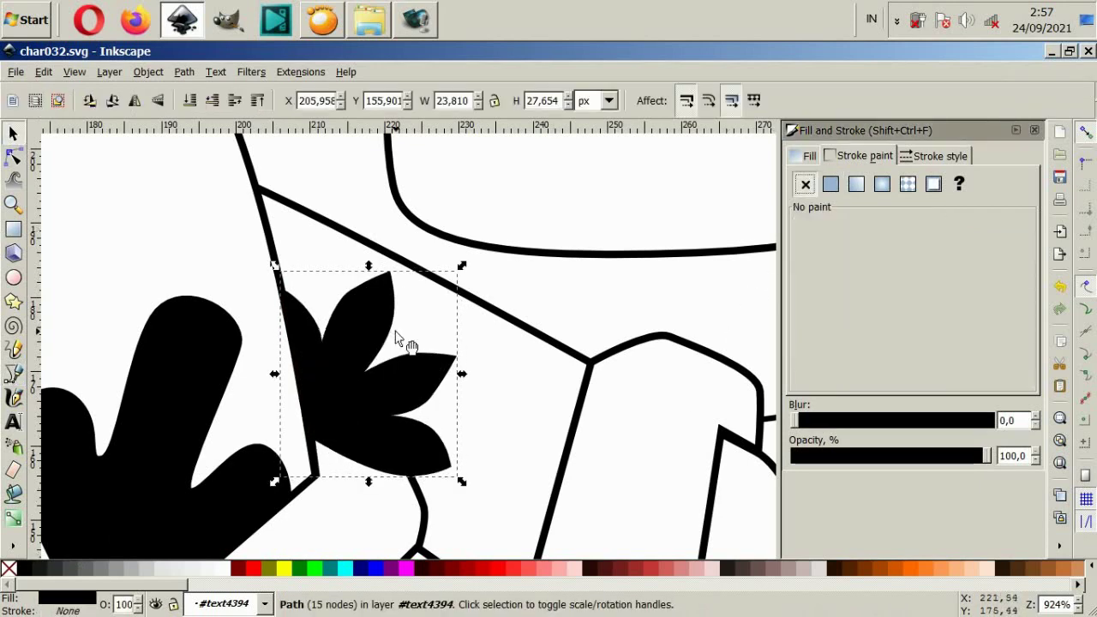
pyautogui.scroll(-6, 477, 421)
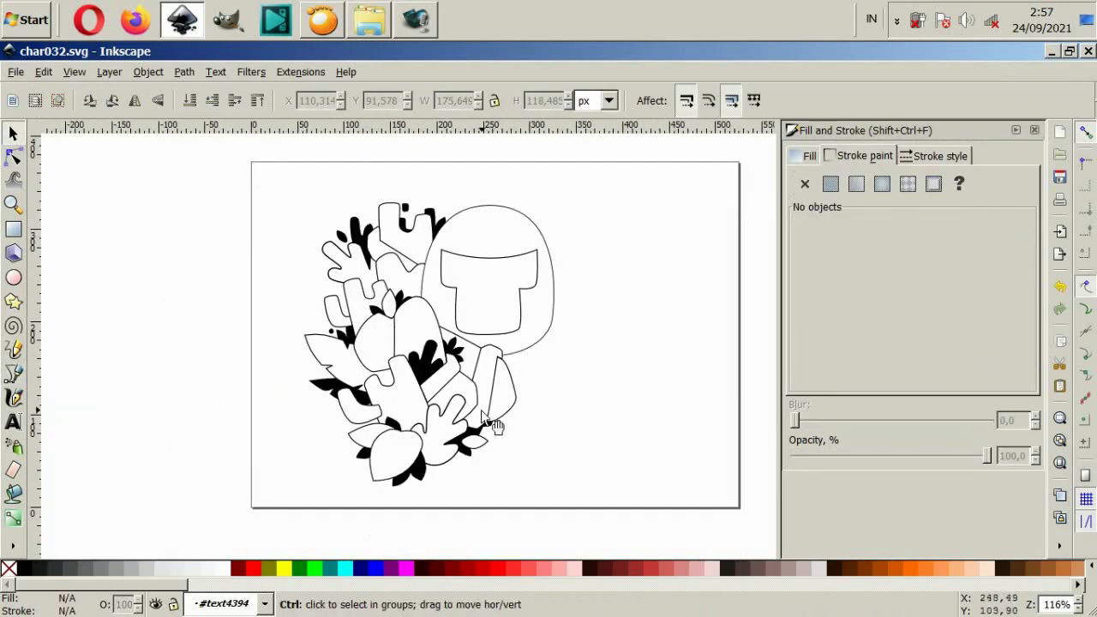
pyautogui.scroll(2, 482, 414)
pyautogui.click(443, 305)
pyautogui.moveTo(454, 325)
pyautogui.mouseDown()
pyautogui.moveTo(478, 355)
pyautogui.moveTo(471, 346)
pyautogui.mouseUp()
pyautogui.moveTo(469, 260)
pyautogui.mouseDown()
pyautogui.moveTo(467, 277)
pyautogui.moveTo(544, 314)
pyautogui.mouseUp()
# Start a shadow path along the upper cactus edge down to the notch.
pyautogui.press('Escape')
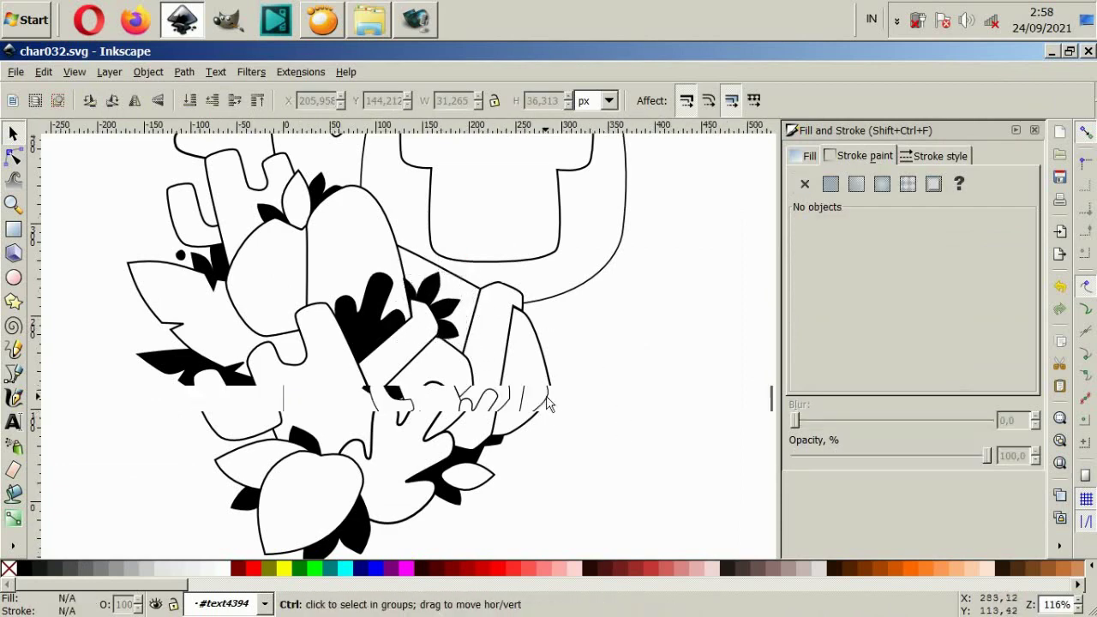
pyautogui.scroll(-2, 544, 412)
pyautogui.scroll(2, 268, 343)
pyautogui.scroll(1, 365, 261)
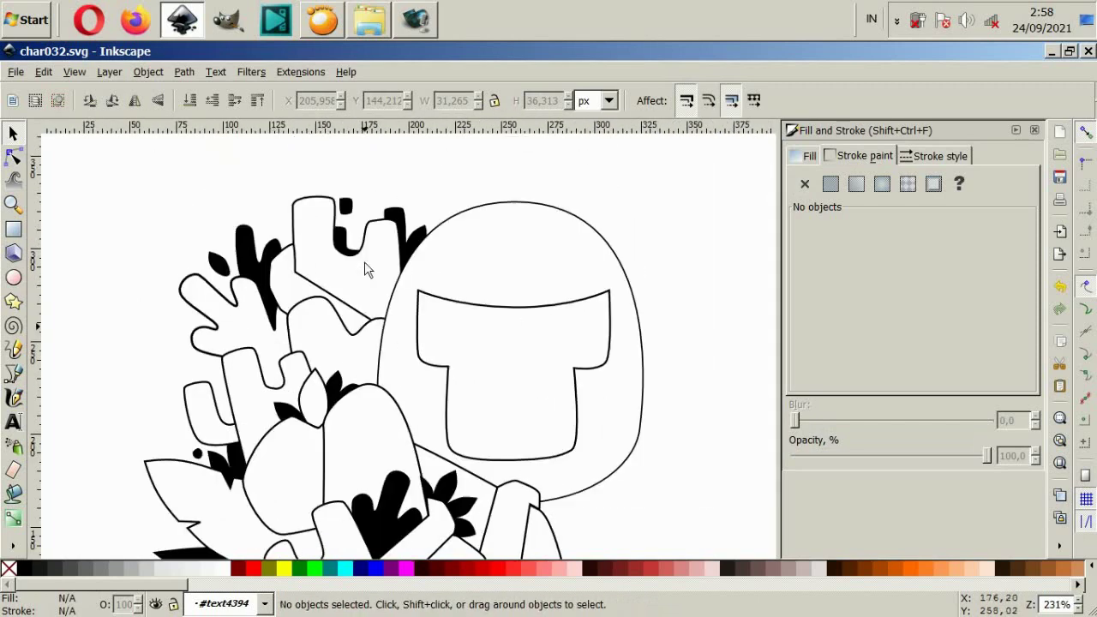
pyautogui.scroll(2, 364, 261)
pyautogui.click(13, 373)
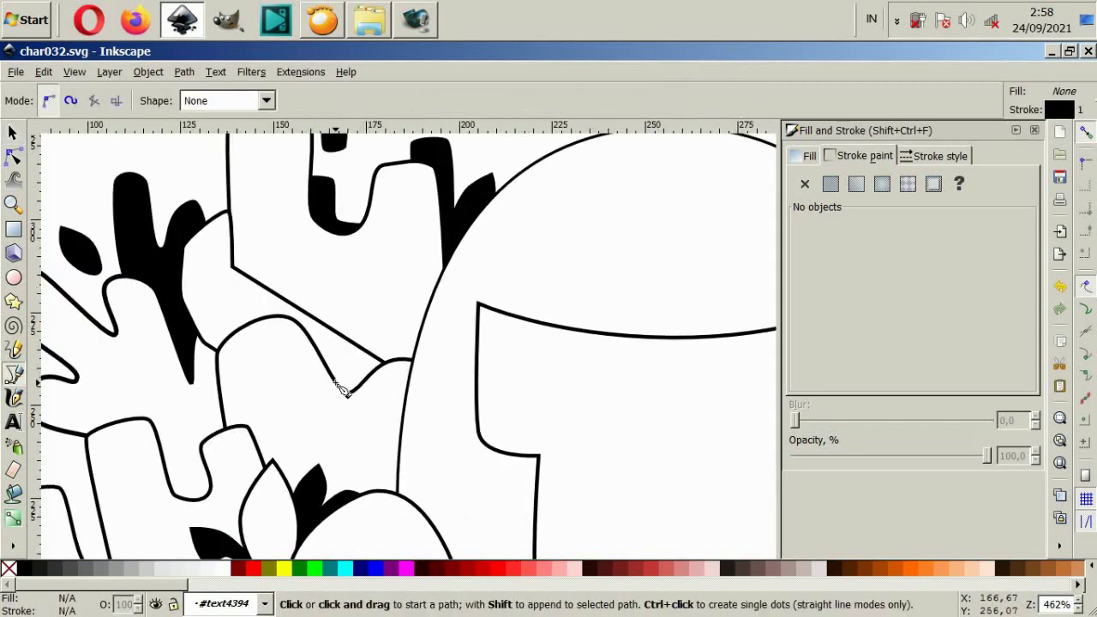
pyautogui.click(299, 342)
pyautogui.moveTo(334, 338); pyautogui.dragTo(344, 351)
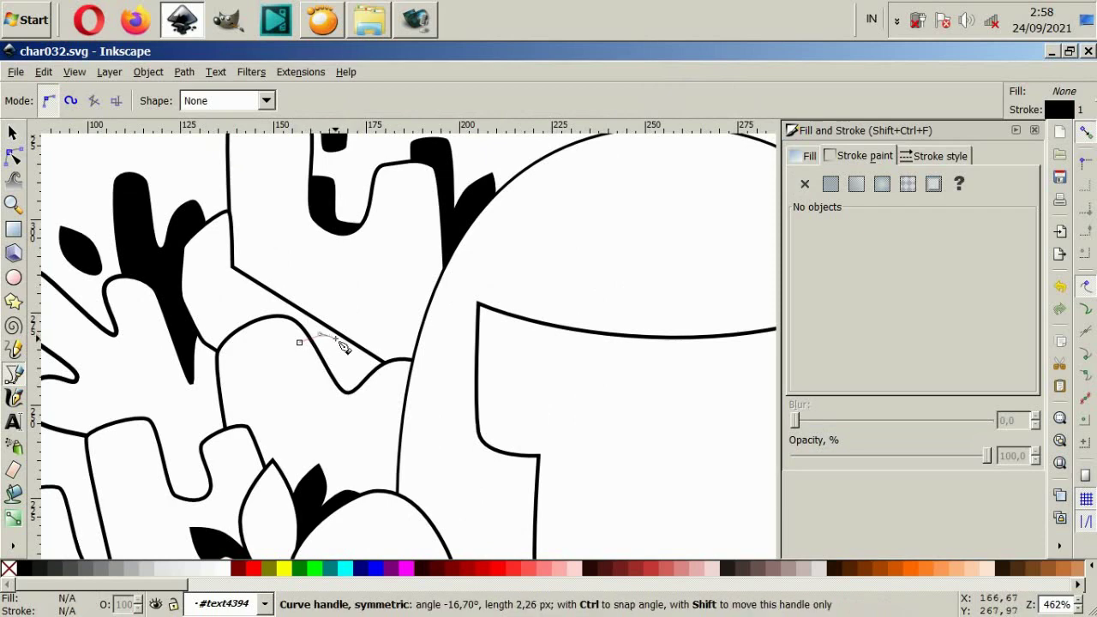
pyautogui.click(345, 361)
# Extend the shadow up to the helmet edge, down past it, and close the shape.
pyautogui.moveTo(387, 305); pyautogui.dragTo(404, 294)
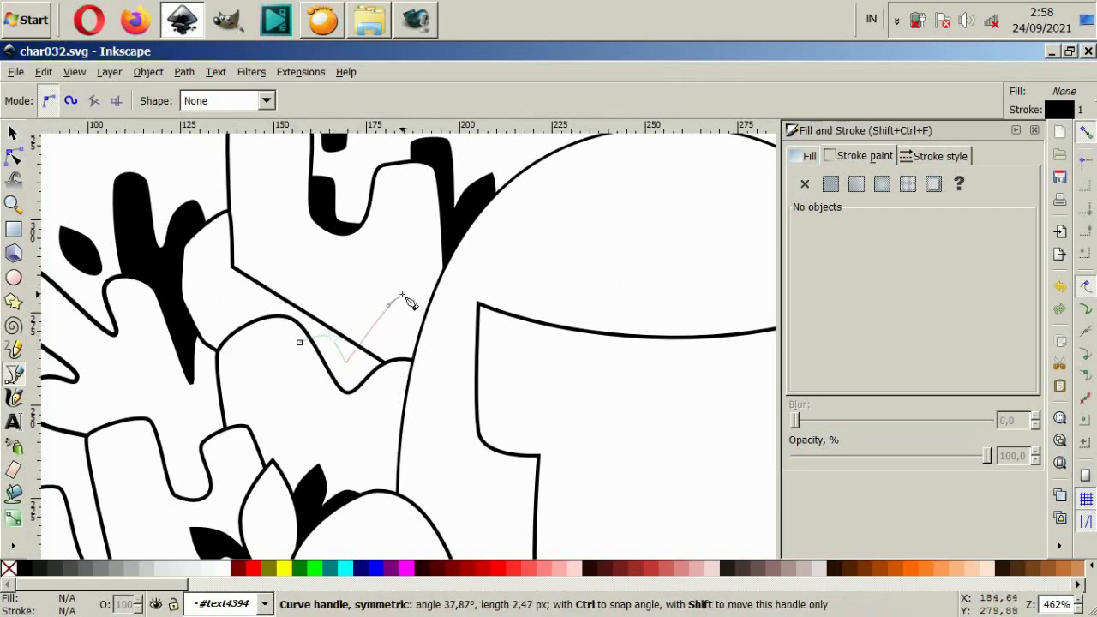
pyautogui.click(446, 298)
pyautogui.click(447, 536)
pyautogui.click(339, 536)
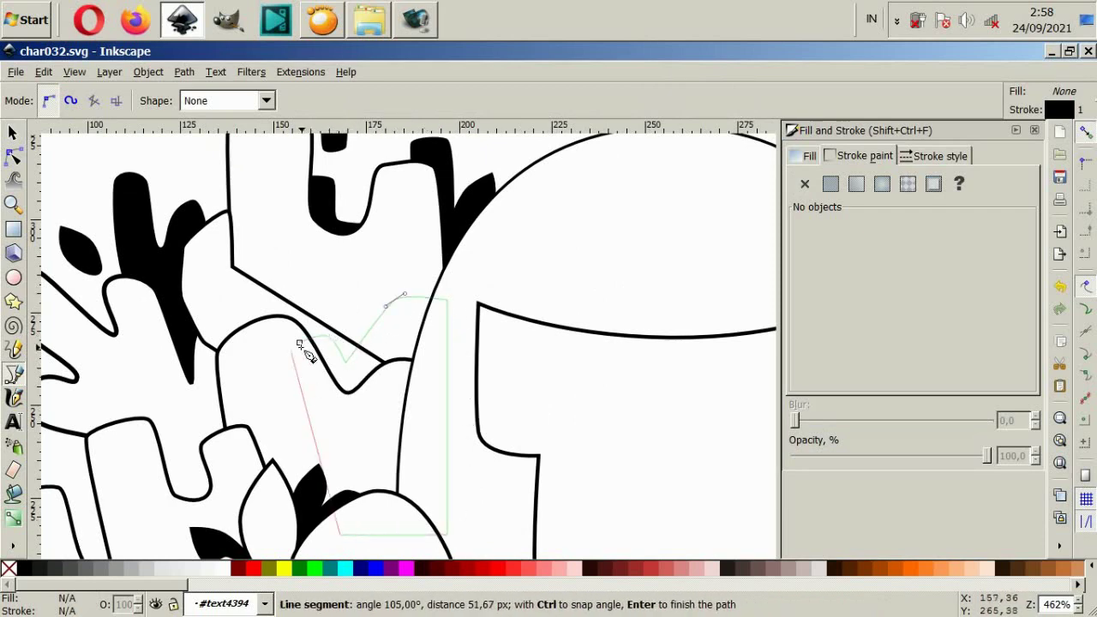
pyautogui.click(299, 342)
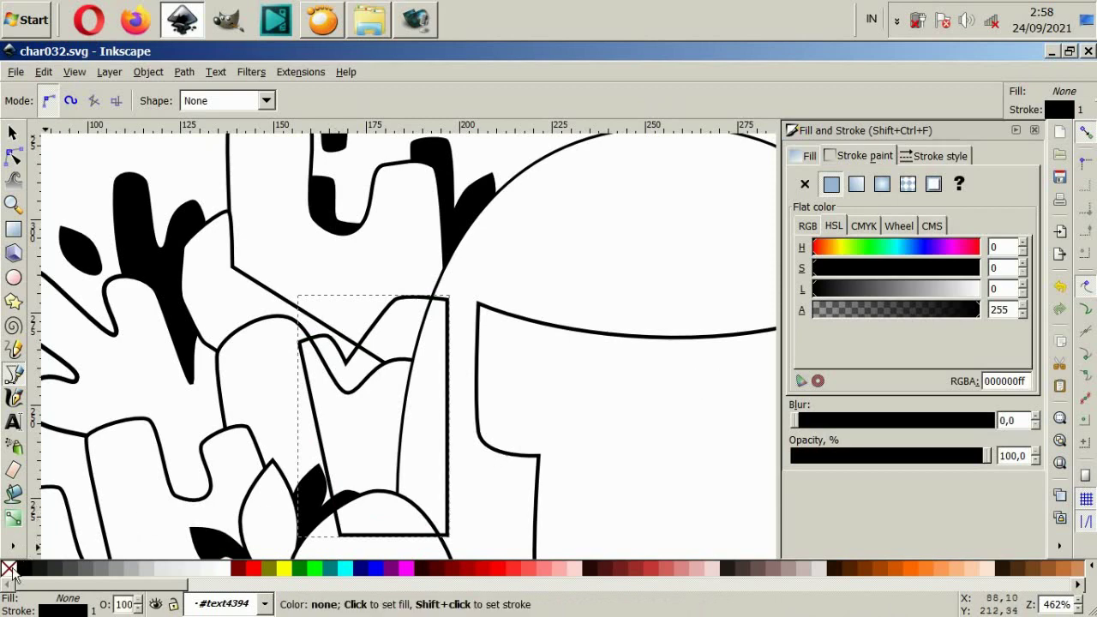
# Fill the wedge shadow black with no outline and lower it behind the white shapes.
pyautogui.click(36, 567)
pyautogui.click(804, 184)
pyautogui.click(13, 133)
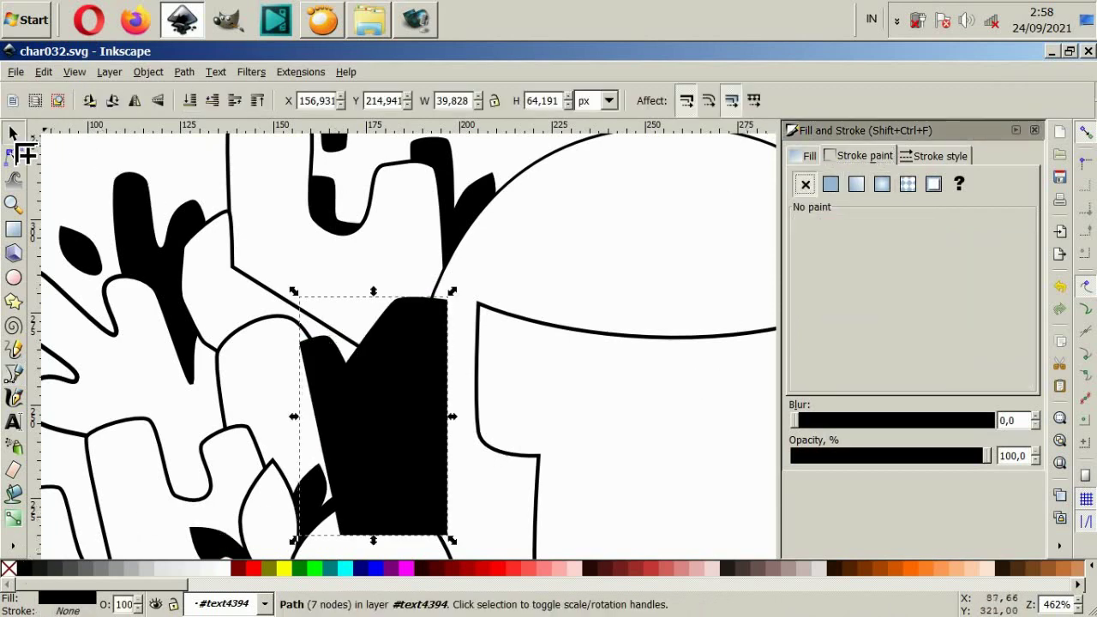
pyautogui.press('pagedown')
pyautogui.press('pagedown')
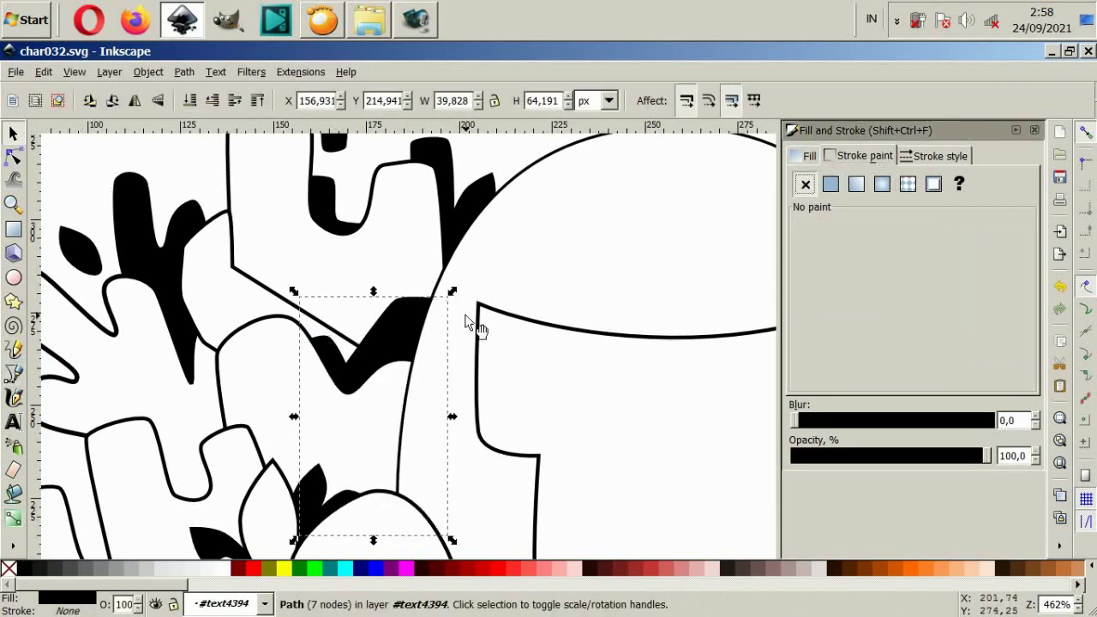
pyautogui.press('Escape')
pyautogui.scroll(-6, 383, 396)
pyautogui.scroll(2, 437, 390)
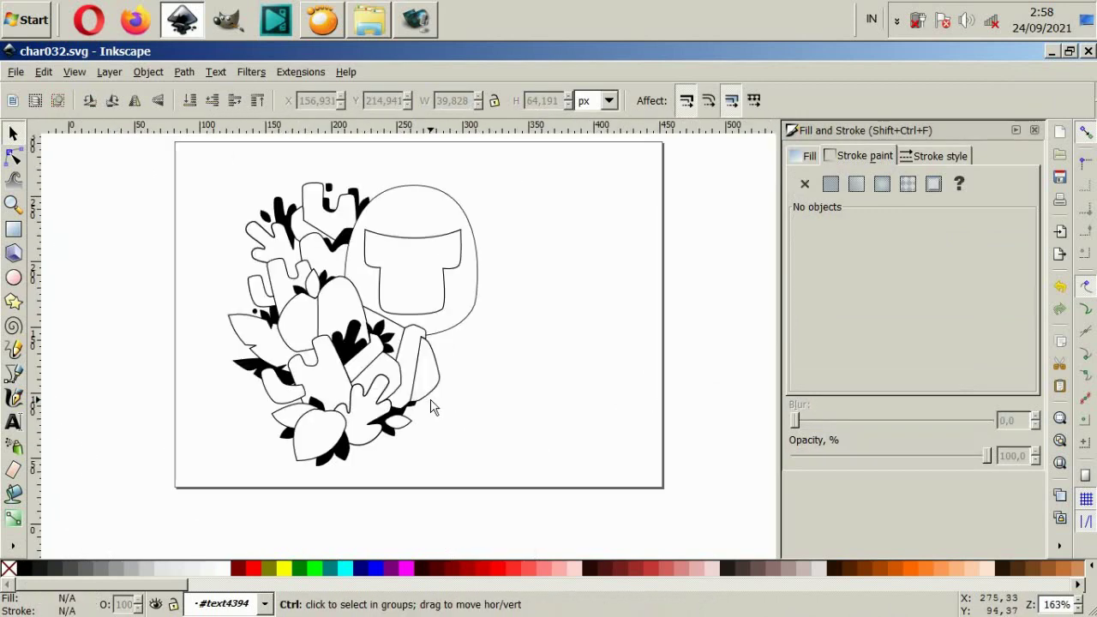
pyautogui.scroll(2, 429, 403)
pyautogui.scroll(-2, 429, 403)
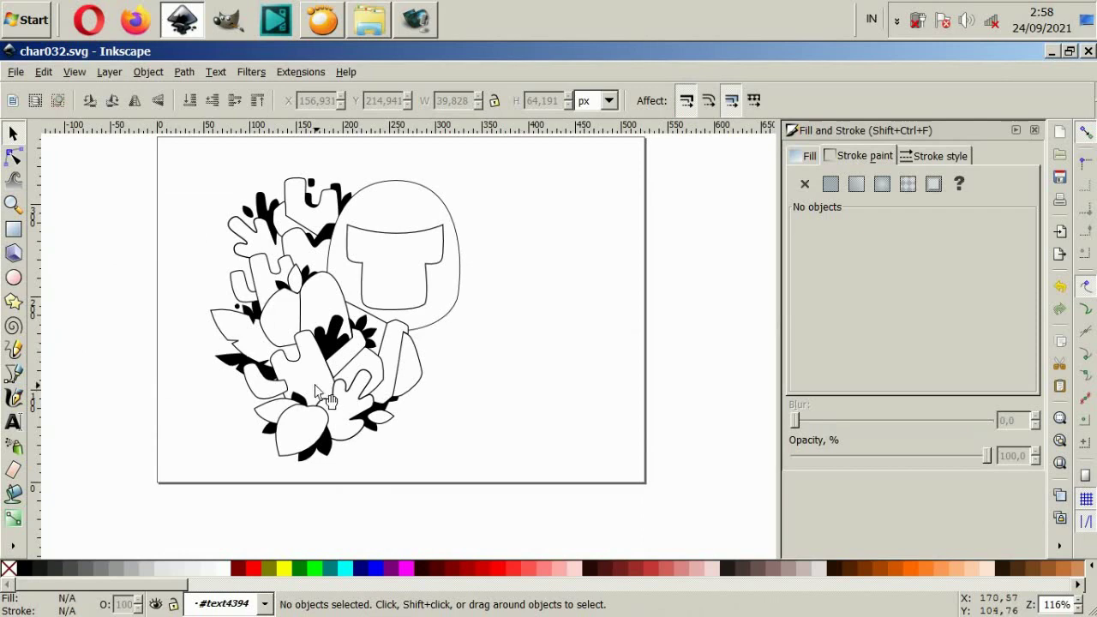
# Select the top cactus outlines together with the helmet outline.
pyautogui.scroll(-2, 312, 383)
pyautogui.scroll(2, 311, 385)
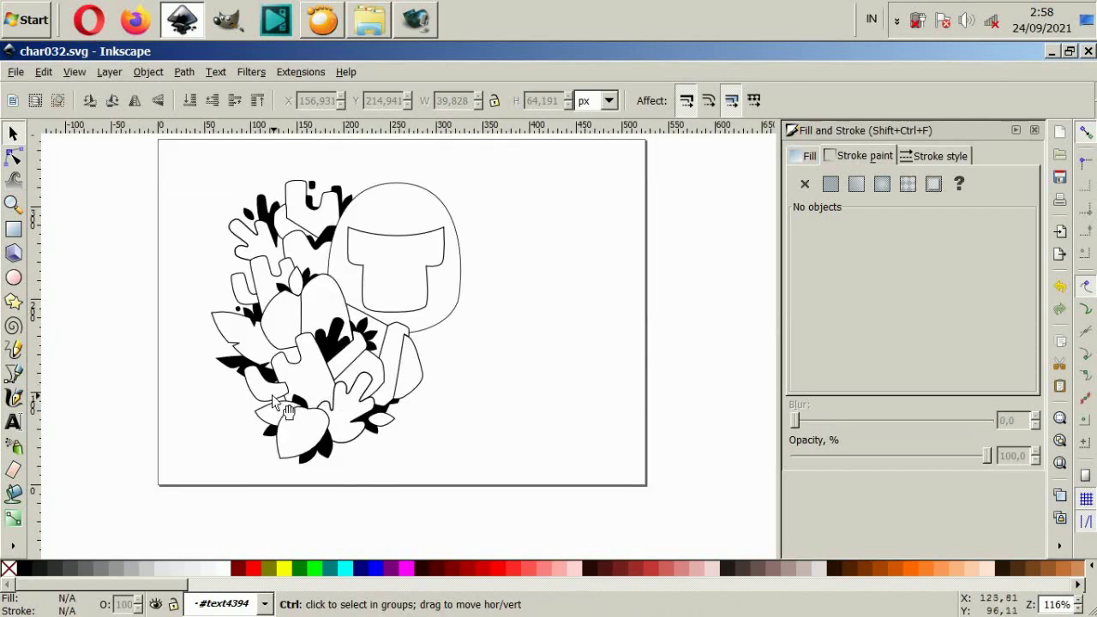
pyautogui.scroll(2, 272, 394)
pyautogui.scroll(-2, 270, 386)
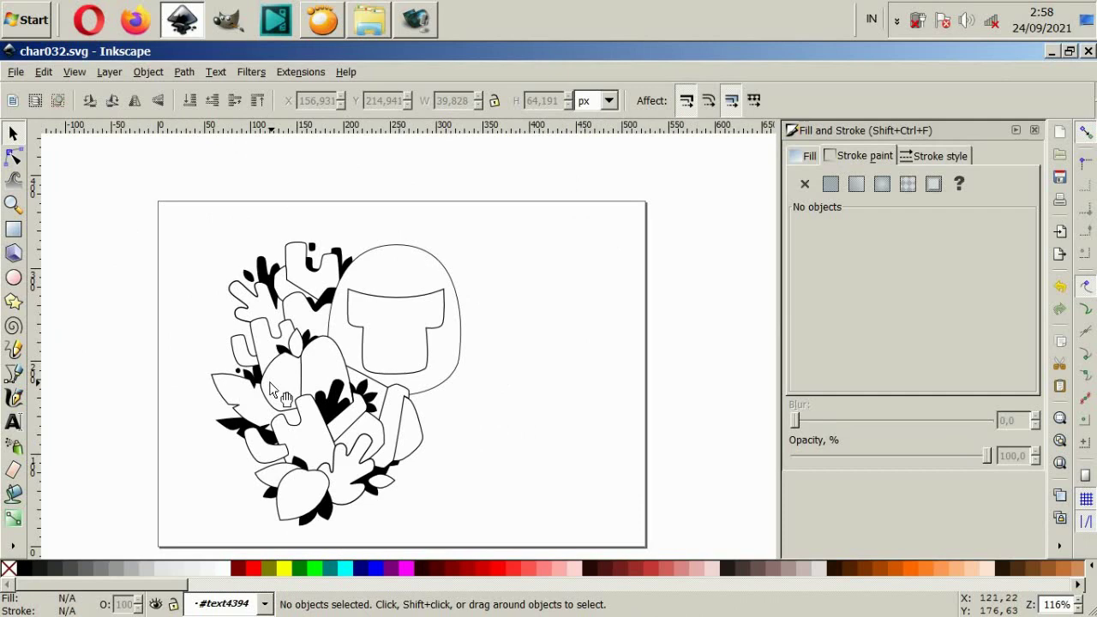
pyautogui.scroll(-1, 270, 388)
pyautogui.scroll(1, 292, 368)
pyautogui.scroll(5, 283, 343)
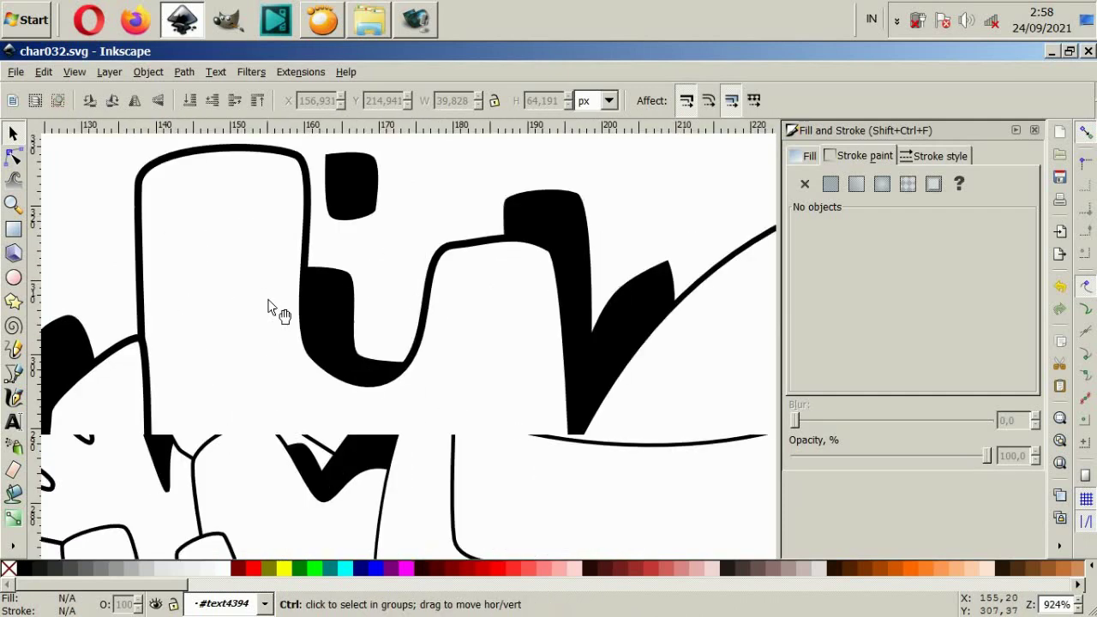
pyautogui.press('b')
pyautogui.press('s')
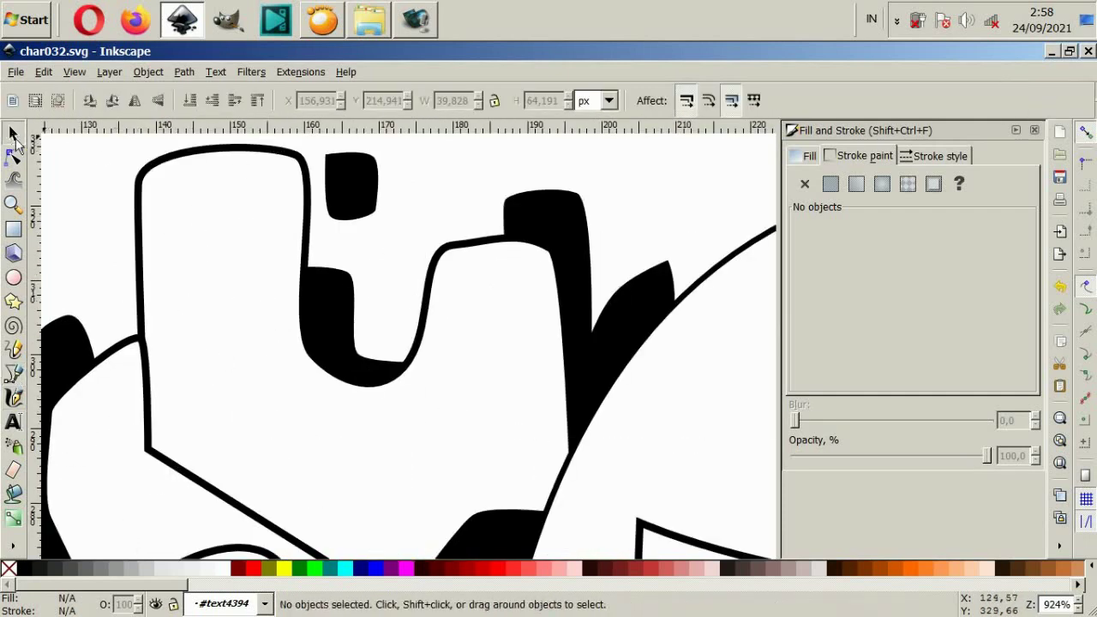
pyautogui.scroll(-2, 206, 306)
pyautogui.click(171, 421)
pyautogui.scroll(-2, 163, 441)
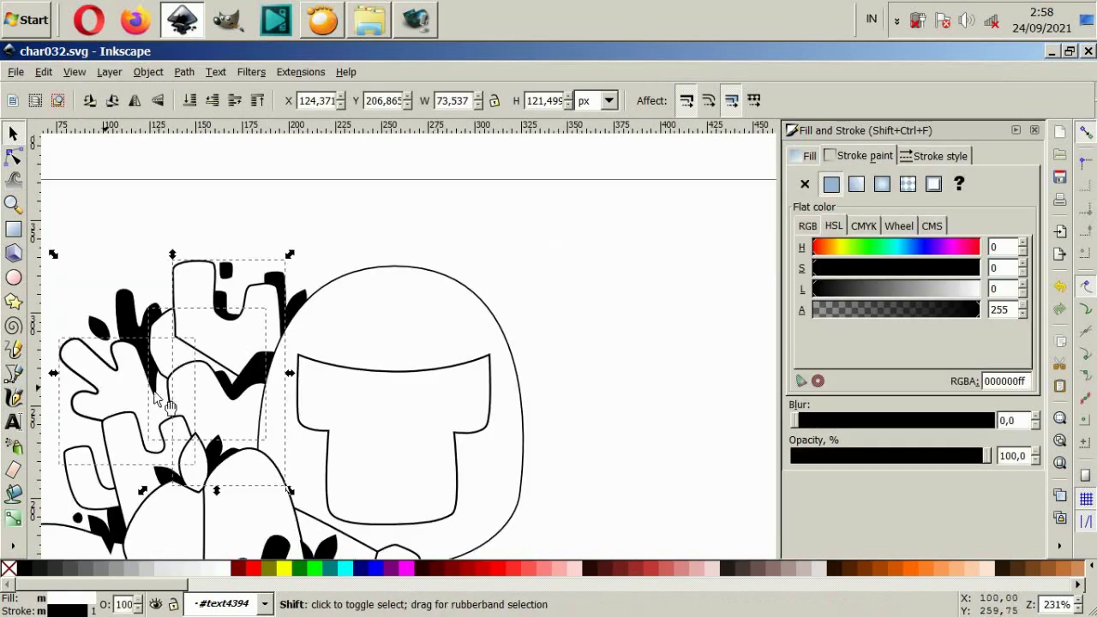
pyautogui.keyDown('shift'); pyautogui.click(170, 403); pyautogui.keyUp('shift')
pyautogui.keyDown('shift'); pyautogui.click(144, 434); pyautogui.keyUp('shift')
pyautogui.keyDown('shift'); pyautogui.click(120, 472); pyautogui.keyUp('shift')
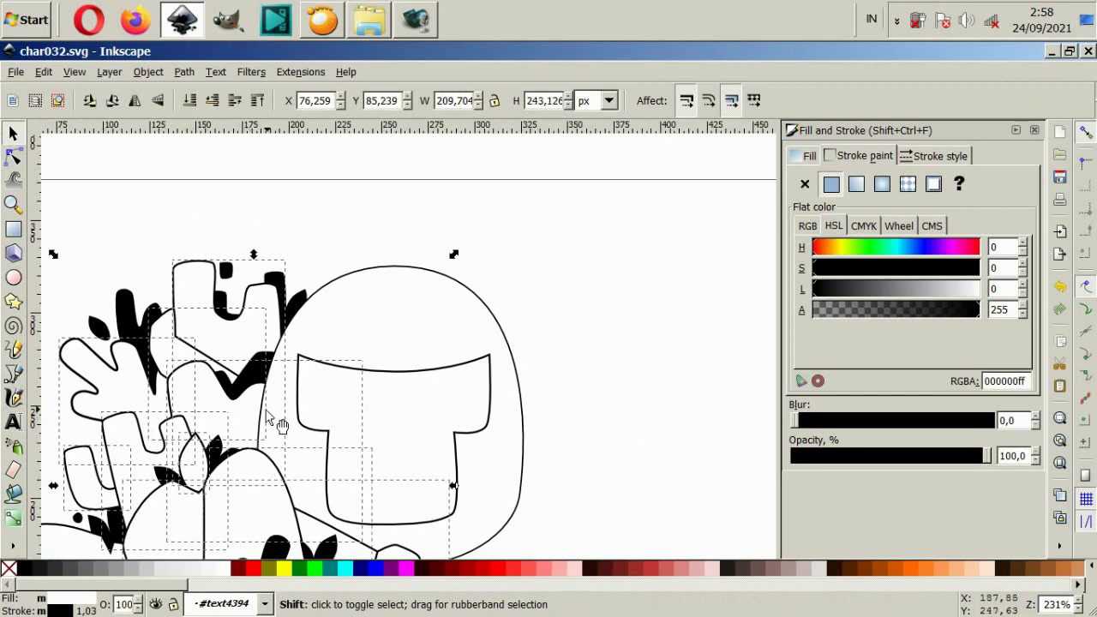
# Set the selected outlines' stroke width to 2 pt, then deselect them.
pyautogui.click(934, 156)
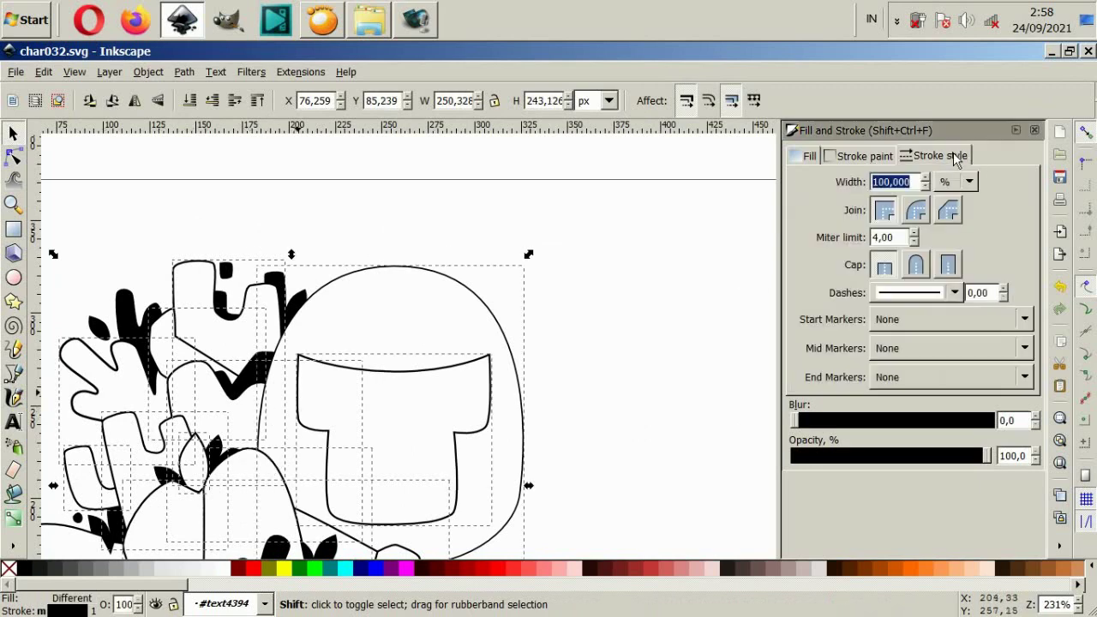
pyautogui.click(952, 181)
pyautogui.click(913, 183)
pyautogui.write('2')
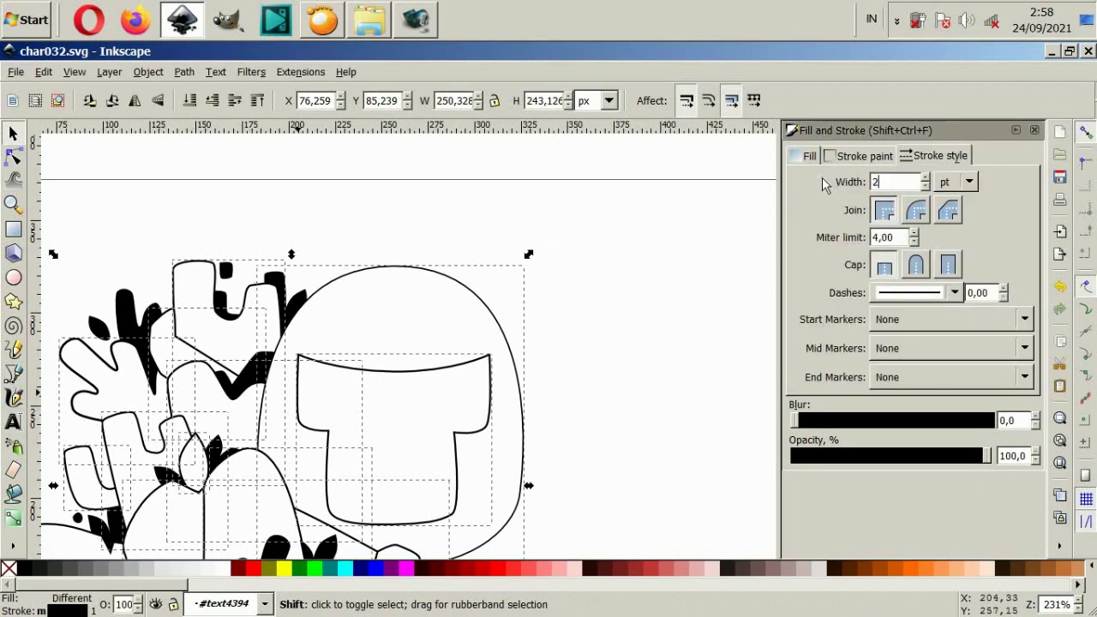
pyautogui.press('Return')
pyautogui.press('Escape')
# Check the top cactus outline's stroke width, then clear the selection.
pyautogui.keyDown('ctrl'); pyautogui.scroll(-2, 313, 343); pyautogui.keyUp('ctrl')
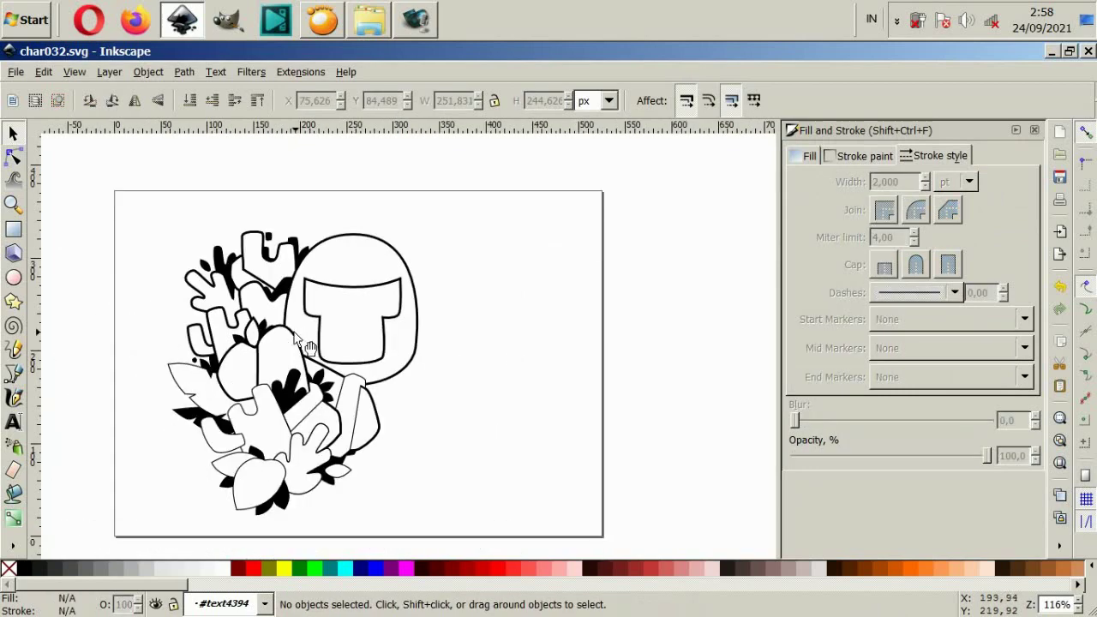
pyautogui.keyDown('ctrl'); pyautogui.scroll(2, 257, 283); pyautogui.keyUp('ctrl')
pyautogui.scroll(2, 299, 233)
pyautogui.keyDown('ctrl'); pyautogui.scroll(-2, 343, 314); pyautogui.keyUp('ctrl')
pyautogui.keyDown('ctrl'); pyautogui.scroll(-2, 319, 332); pyautogui.keyUp('ctrl')
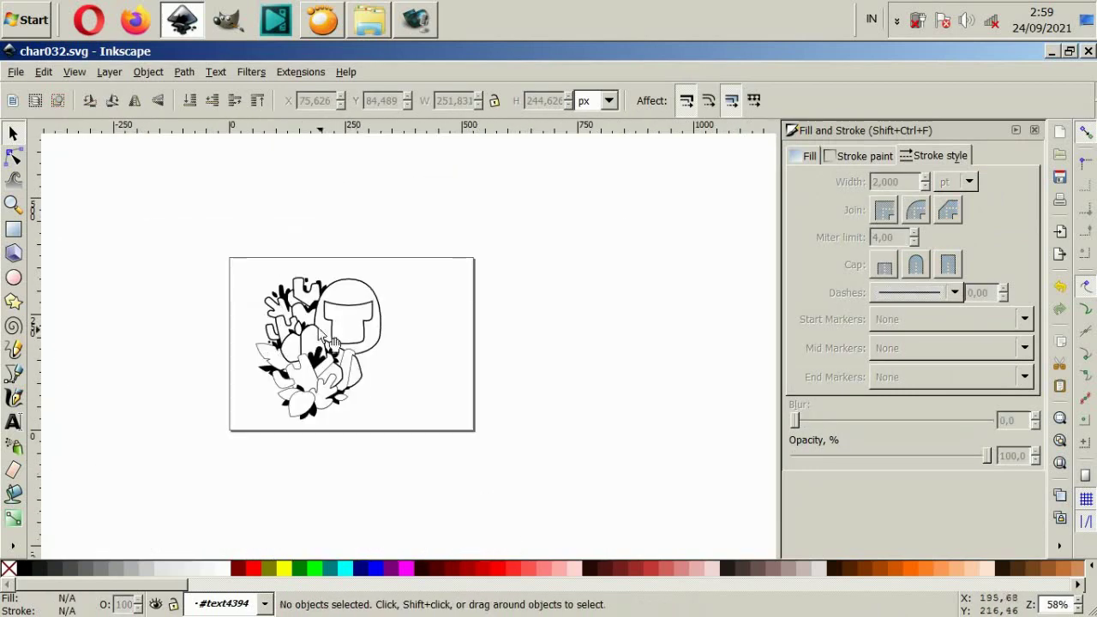
pyautogui.keyDown('ctrl'); pyautogui.scroll(4, 306, 299); pyautogui.keyUp('ctrl')
pyautogui.keyDown('ctrl'); pyautogui.scroll(-2, 302, 297); pyautogui.keyUp('ctrl')
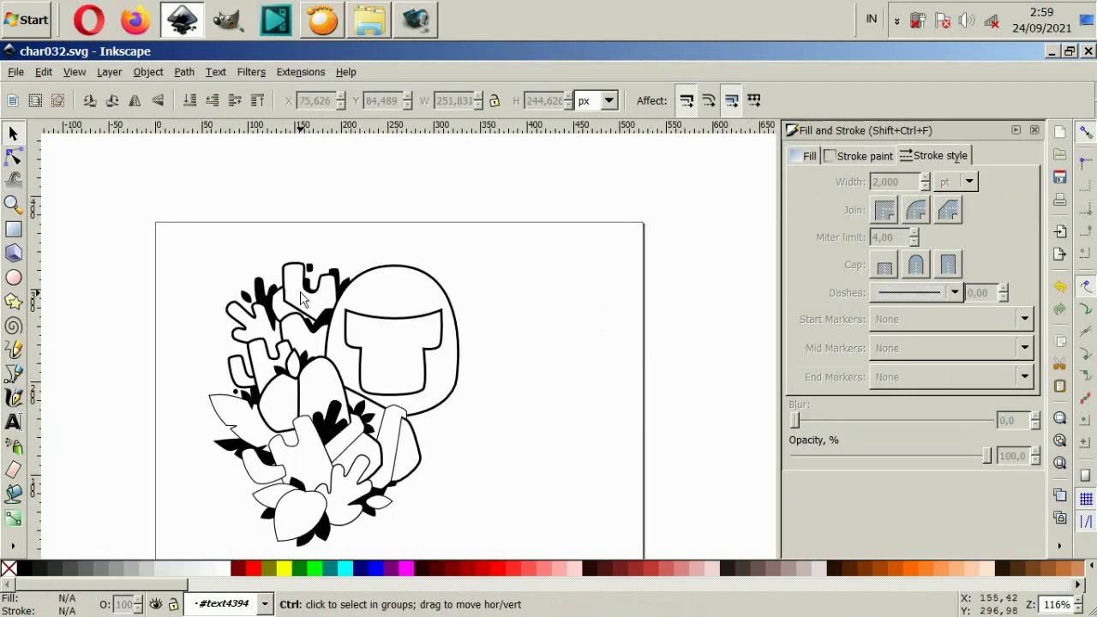
pyautogui.keyDown('ctrl'); pyautogui.scroll(4, 302, 297); pyautogui.keyUp('ctrl')
pyautogui.click(289, 286)
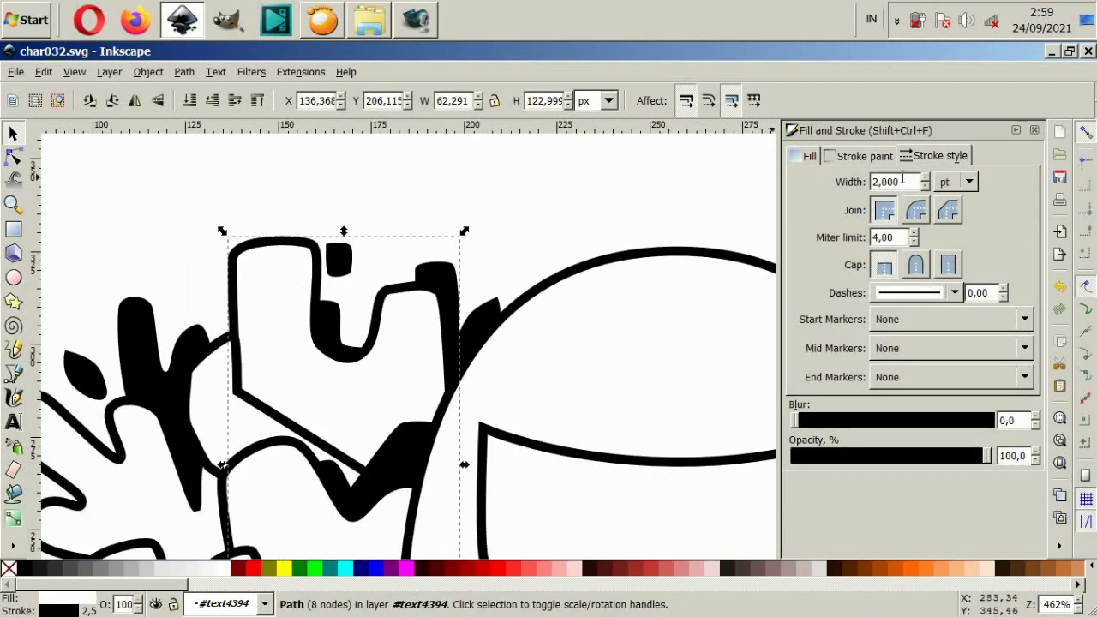
pyautogui.press('Escape')
# With the Bezier tool, draw a thin curved detail line down inside the top cactus.
pyautogui.click(13, 374)
pyautogui.keyDown('ctrl'); pyautogui.scroll(2, 262, 323); pyautogui.keyUp('ctrl')
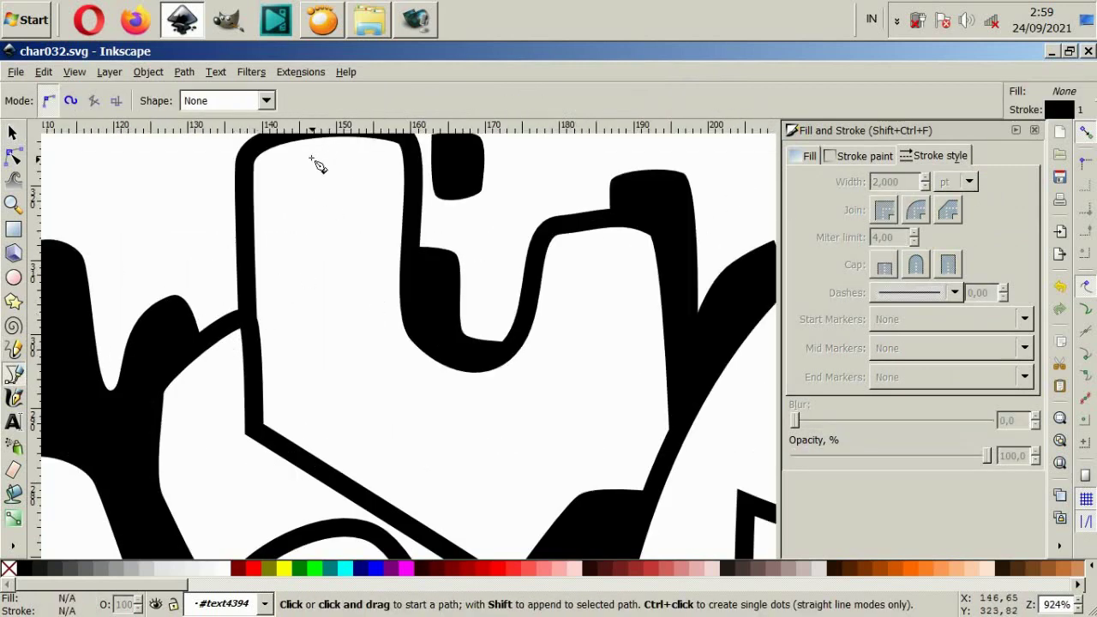
pyautogui.keyDown('ctrl'); pyautogui.scroll(-2, 313, 195); pyautogui.keyUp('ctrl')
pyautogui.keyDown('ctrl'); pyautogui.scroll(2, 314, 197); pyautogui.keyUp('ctrl')
pyautogui.click(307, 191)
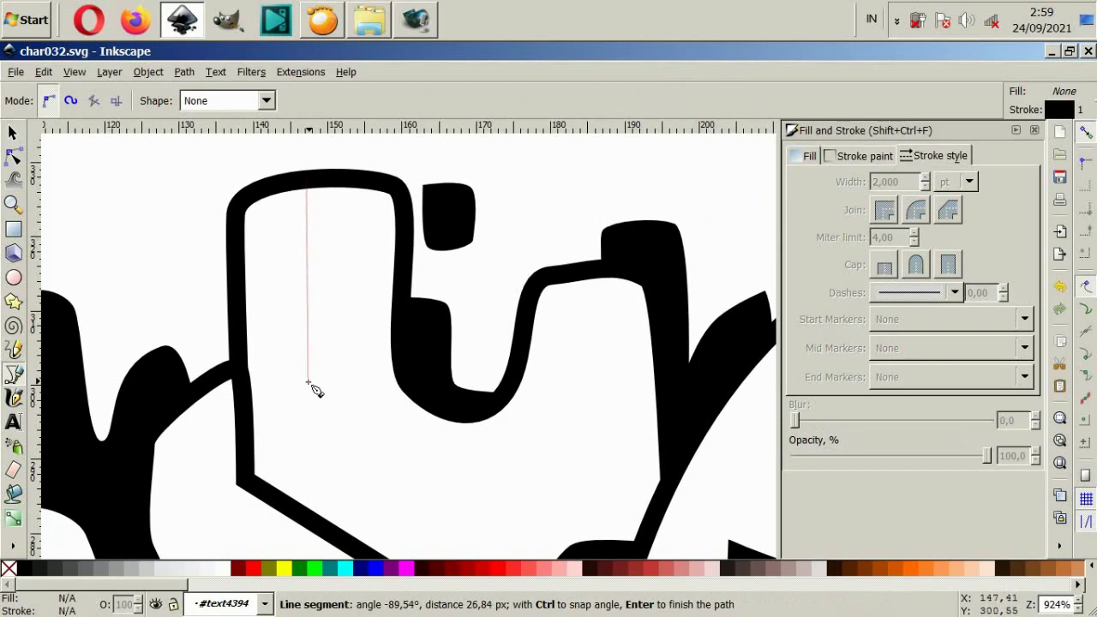
pyautogui.moveTo(308, 383); pyautogui.dragTo(309, 420)
pyautogui.moveTo(385, 476); pyautogui.dragTo(396, 513)
pyautogui.scroll(-2, 396, 521)
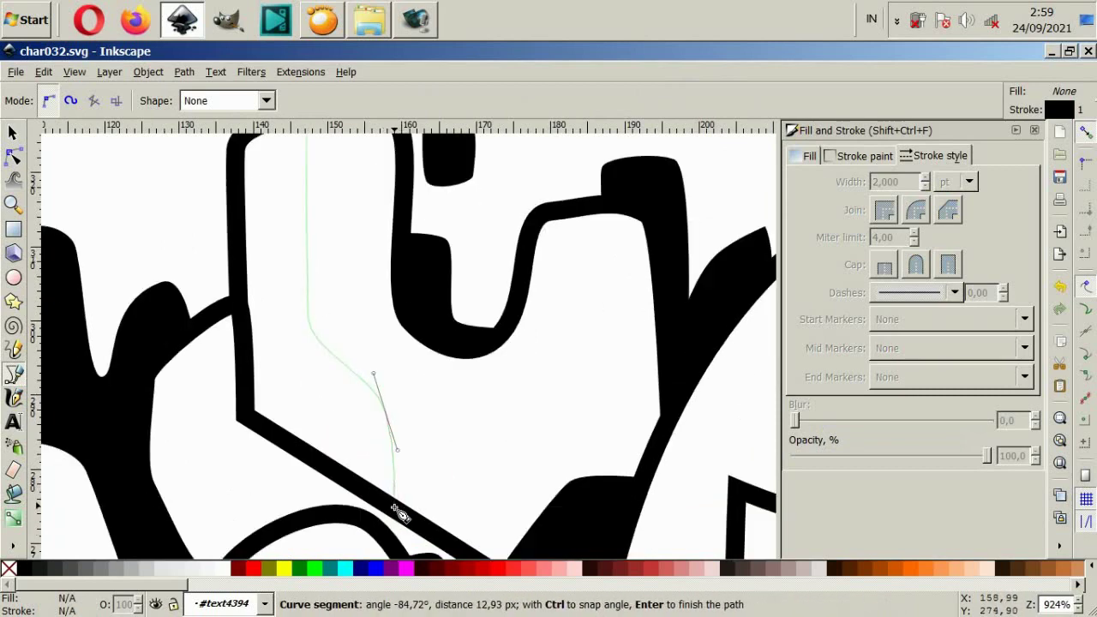
pyautogui.press('Return')
# Add two more curved detail lines near the cactus edge and through its middle.
pyautogui.click(254, 361)
pyautogui.moveTo(282, 371); pyautogui.dragTo(297, 418)
pyautogui.doubleClick(292, 442)
pyautogui.scroll(2, 370, 251)
pyautogui.moveTo(360, 187)
pyautogui.mouseDown()
pyautogui.moveTo(369, 285)
pyautogui.moveTo(401, 311)
pyautogui.mouseUp()
pyautogui.press('Return')
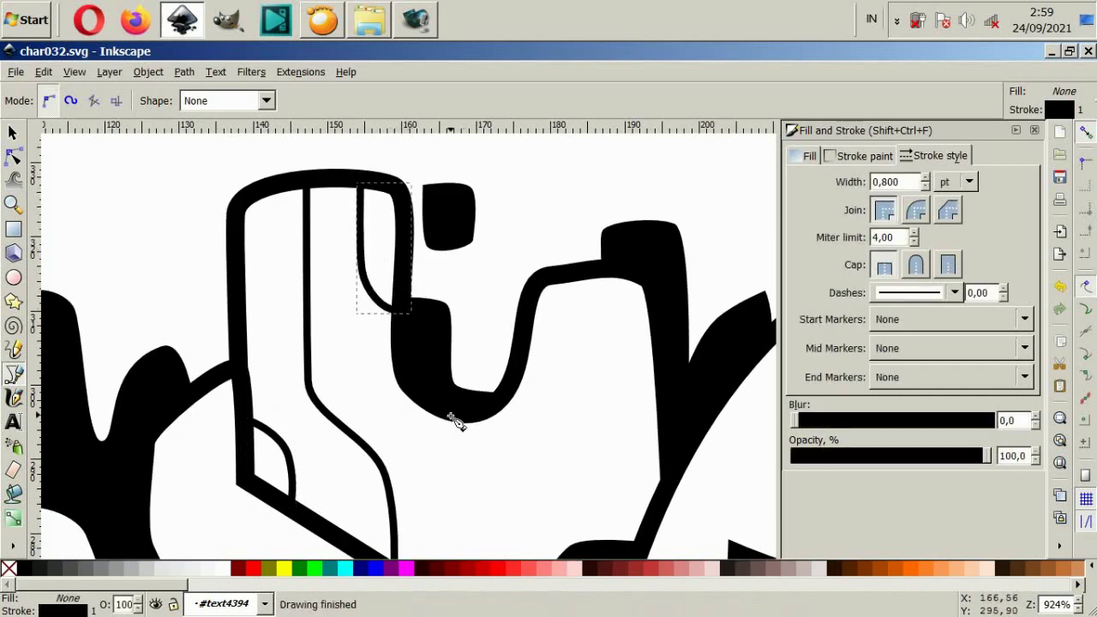
pyautogui.press('-')
pyautogui.press('-')
# Draw a curved detail line along the cactus's right arm and a small arch at its base.
pyautogui.click(444, 452)
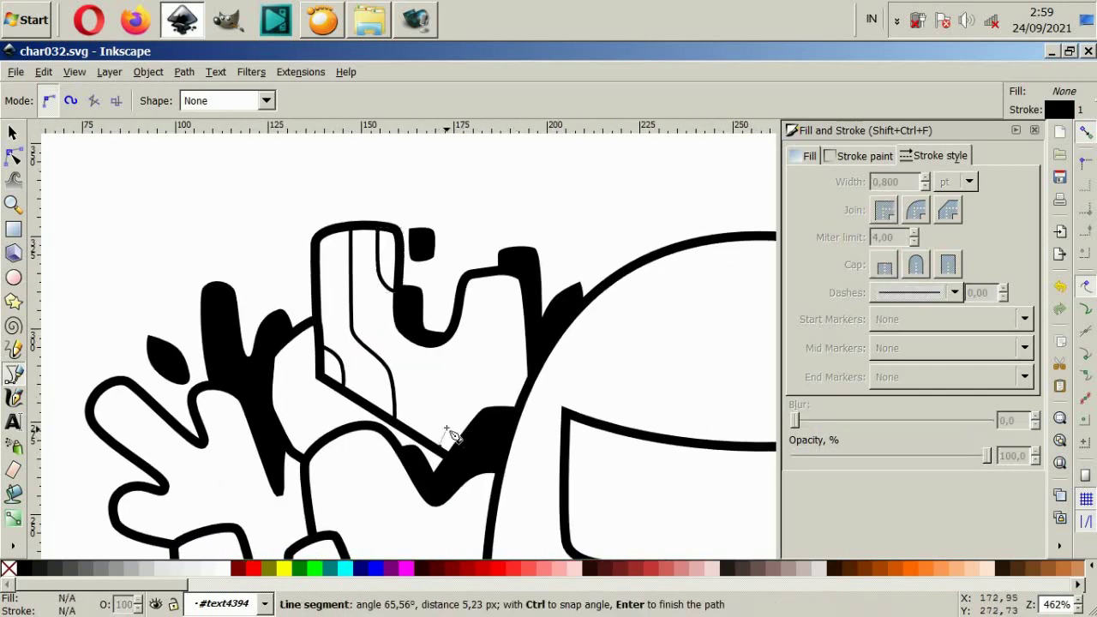
pyautogui.press('Escape')
pyautogui.click(448, 447)
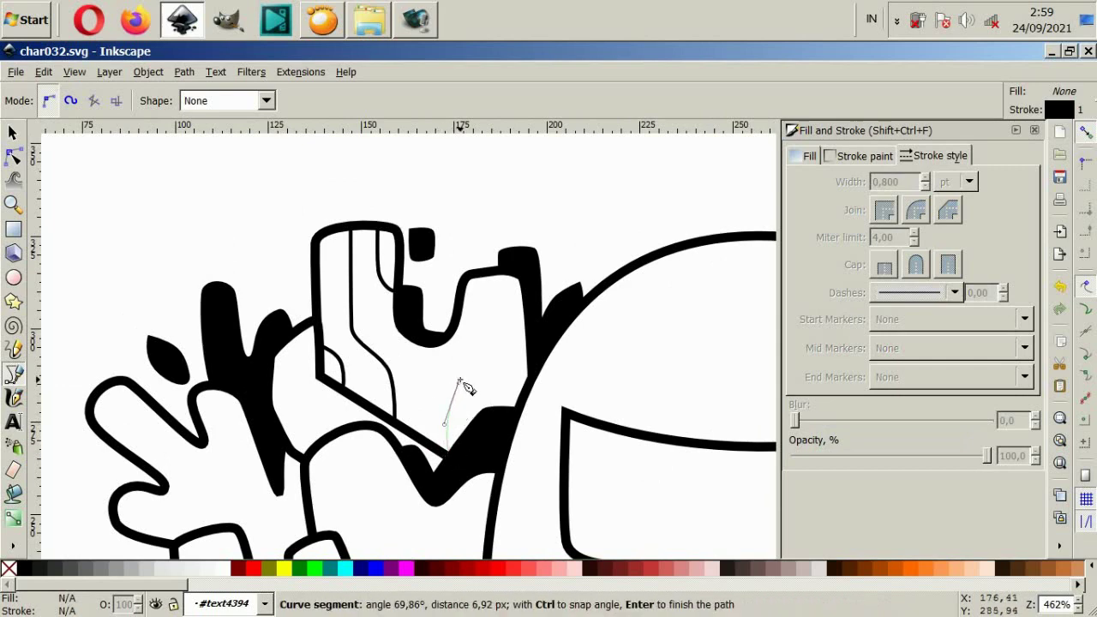
pyautogui.moveTo(493, 367); pyautogui.dragTo(501, 351)
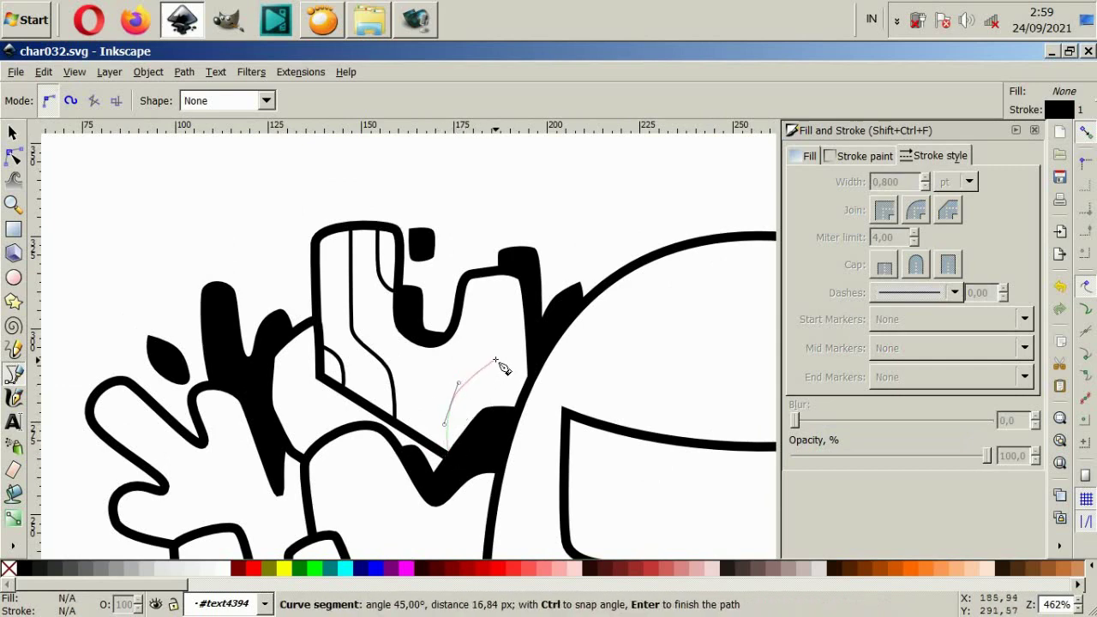
pyautogui.click(495, 275)
pyautogui.press('Return')
pyautogui.click(489, 420)
pyautogui.moveTo(503, 385)
pyautogui.mouseDown()
pyautogui.moveTo(514, 387)
pyautogui.moveTo(514, 419)
pyautogui.mouseUp()
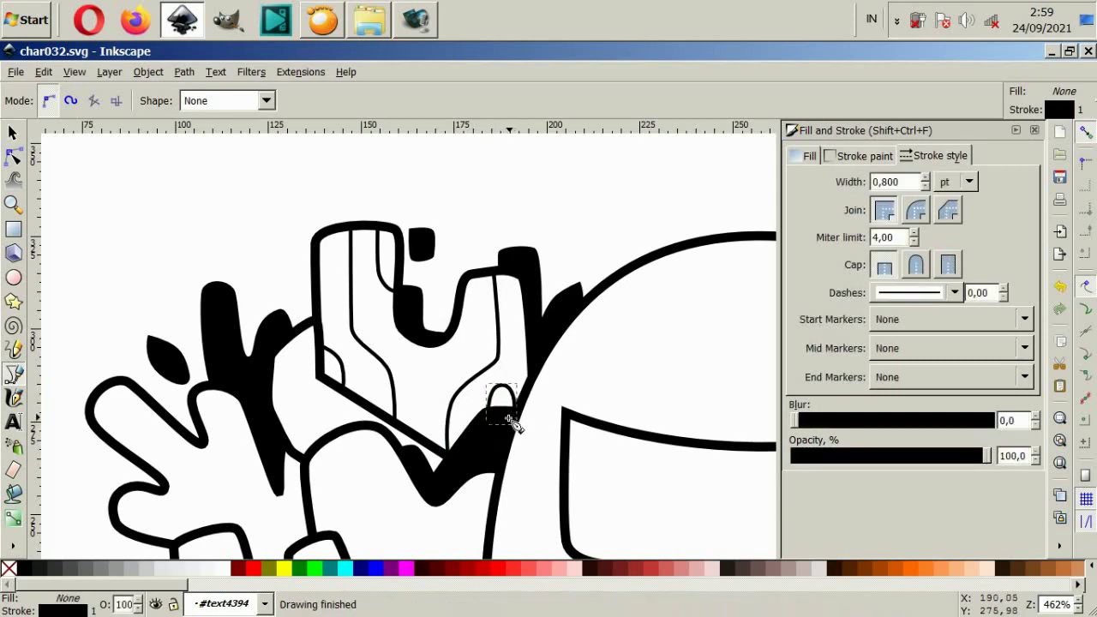
pyautogui.scroll(-2, 404, 365)
pyautogui.scroll(2, 291, 277)
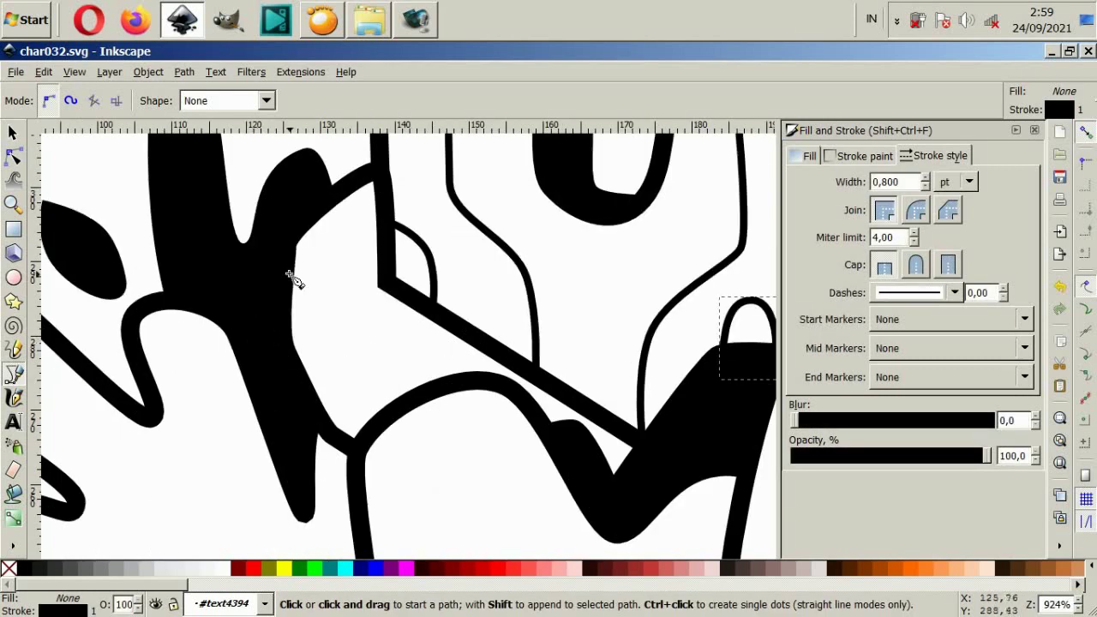
# Draw a short hook-shaped detail stroke near the diagonal outline, redrawing it once.
pyautogui.click(388, 294)
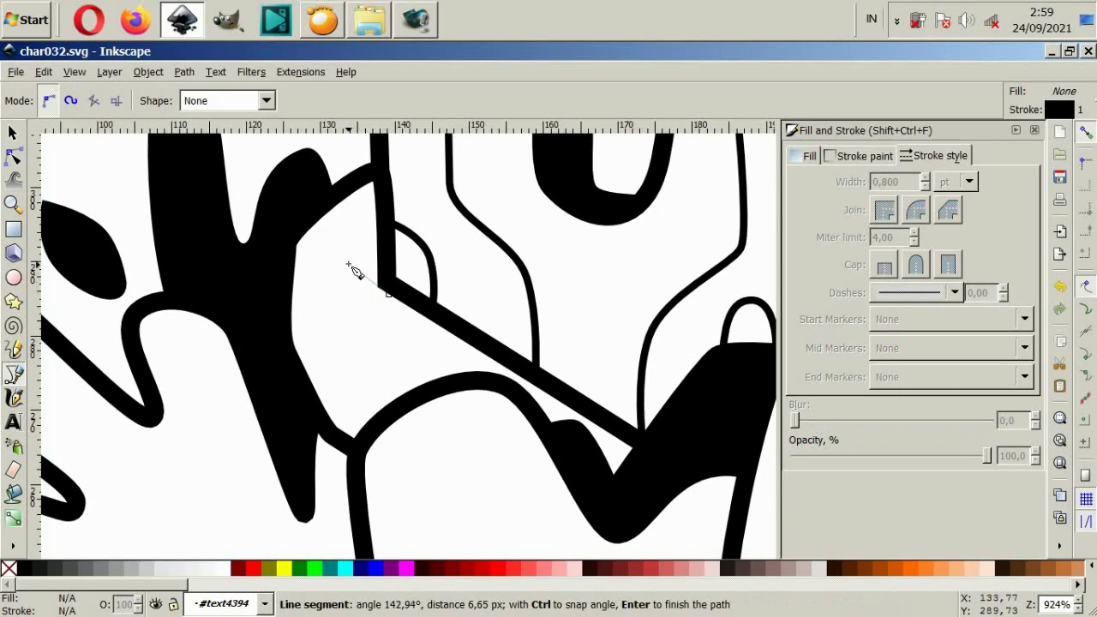
pyautogui.doubleClick(348, 264)
pyautogui.hotkey('ctrl', 'z')
pyautogui.click(406, 310)
pyautogui.click(344, 268)
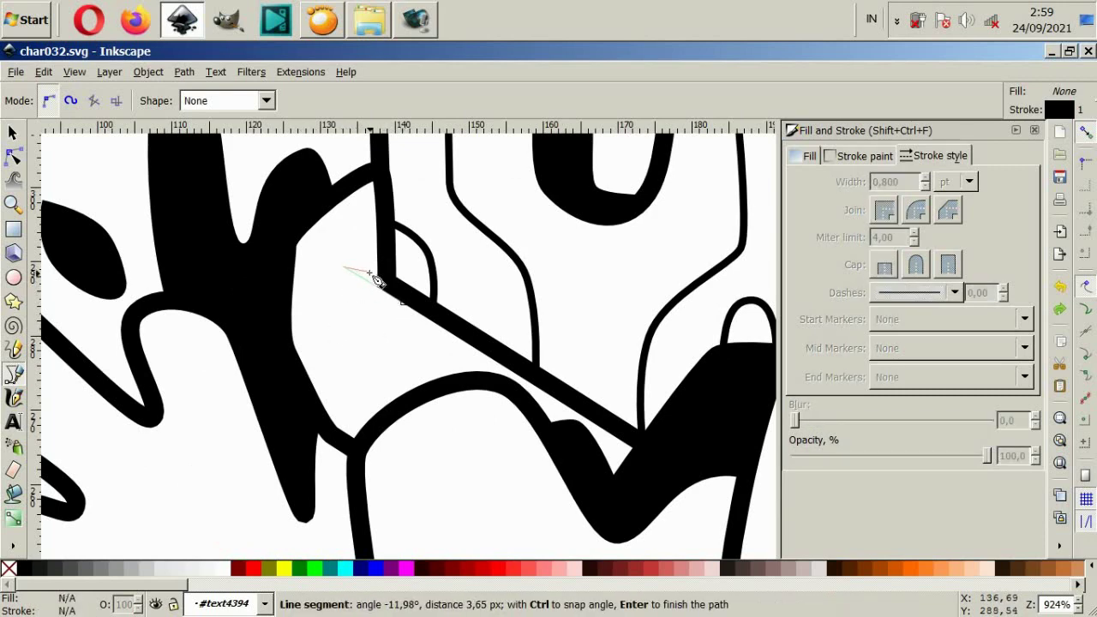
pyautogui.moveTo(370, 274); pyautogui.dragTo(368, 275)
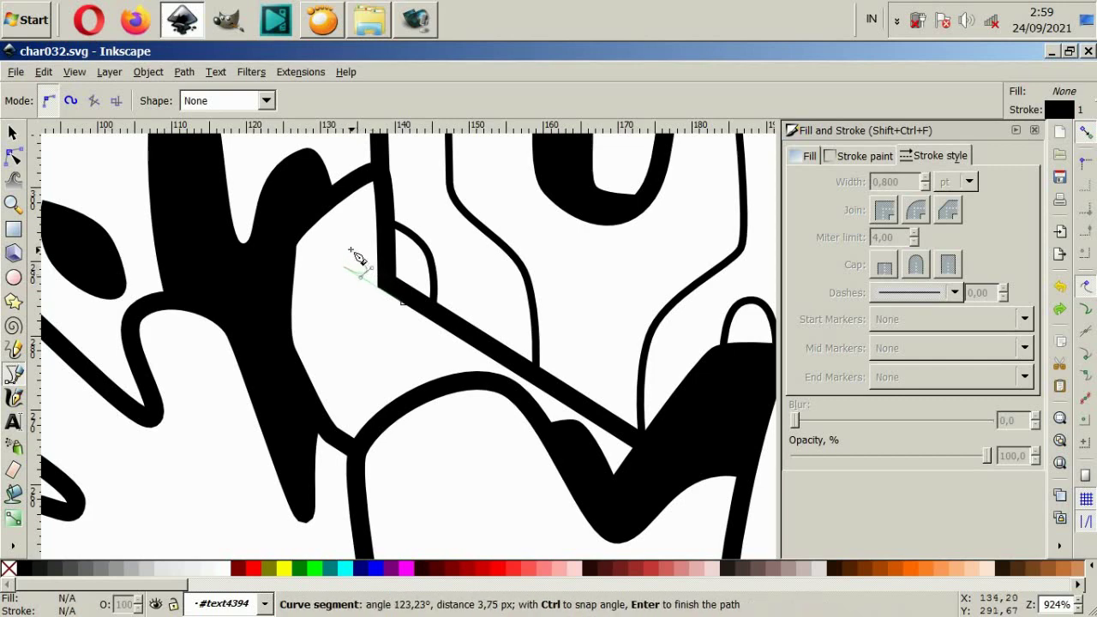
pyautogui.click(351, 250)
pyautogui.press('Return')
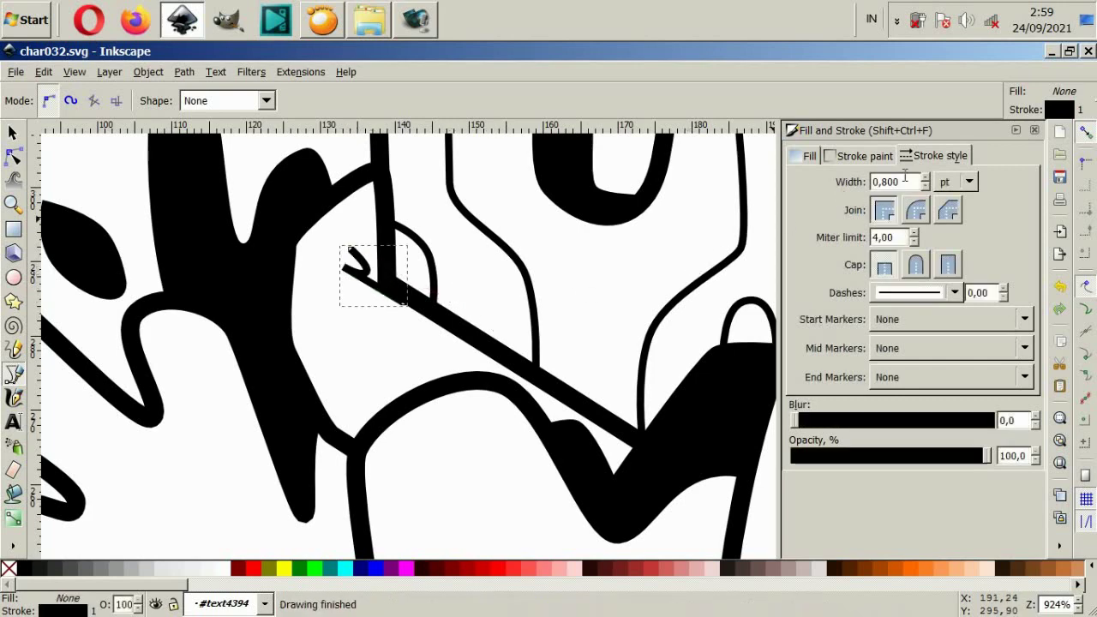
# Try a stroke width of 2 on the hook, revert it, and nudge the hook slightly right.
pyautogui.moveTo(904, 180); pyautogui.dragTo(834, 181)
pyautogui.write('2')
pyautogui.press('Return')
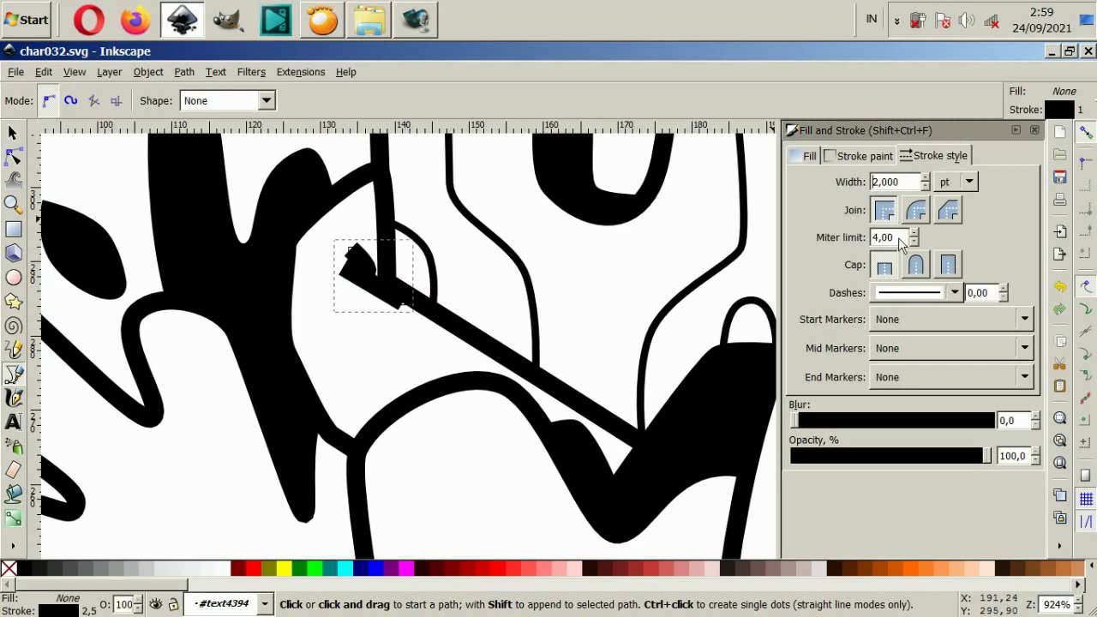
pyautogui.click(917, 211)
pyautogui.hotkey('ctrl', 'z')
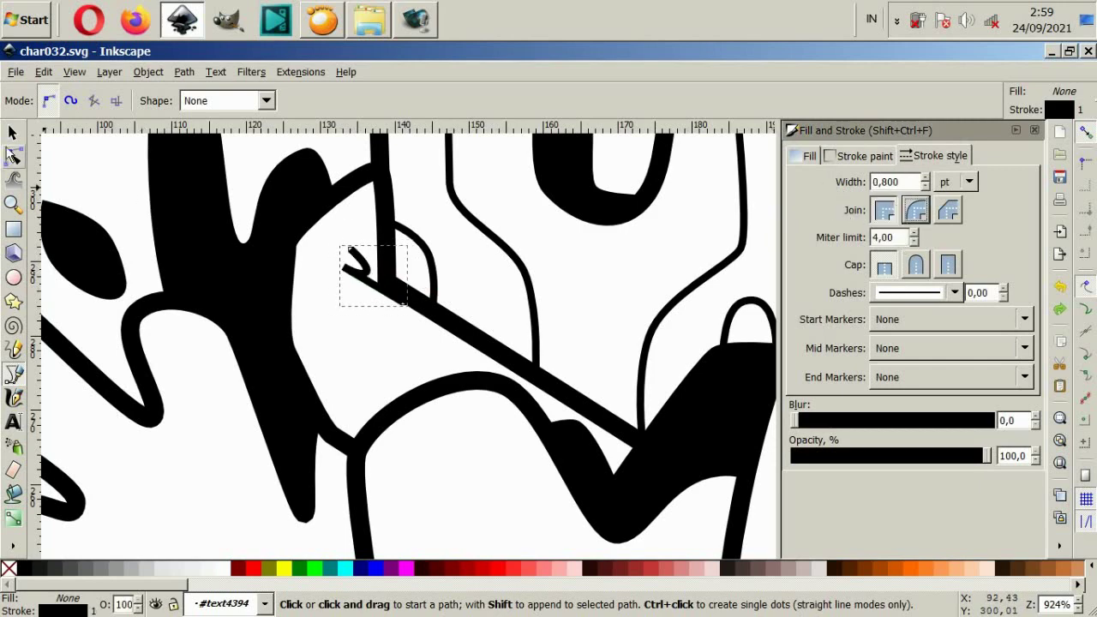
pyautogui.click(13, 133)
pyautogui.click(350, 263)
pyautogui.click(363, 274)
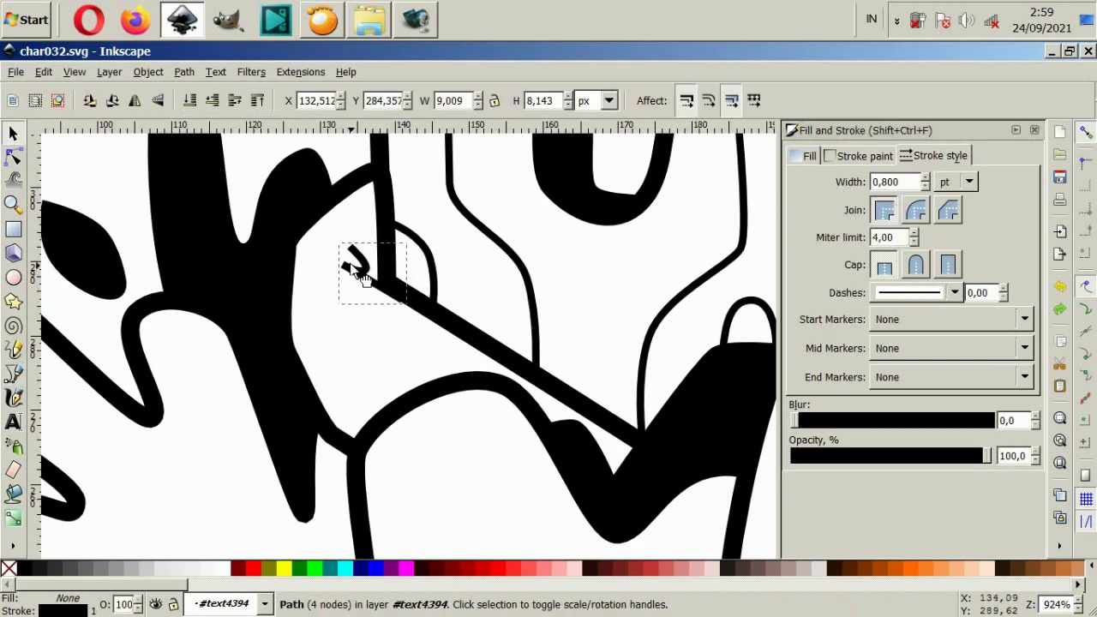
pyautogui.moveTo(361, 273); pyautogui.dragTo(364, 272)
# Draw a long curved detail line toward the outline below and a small loop near the leaf edge.
pyautogui.click(13, 374)
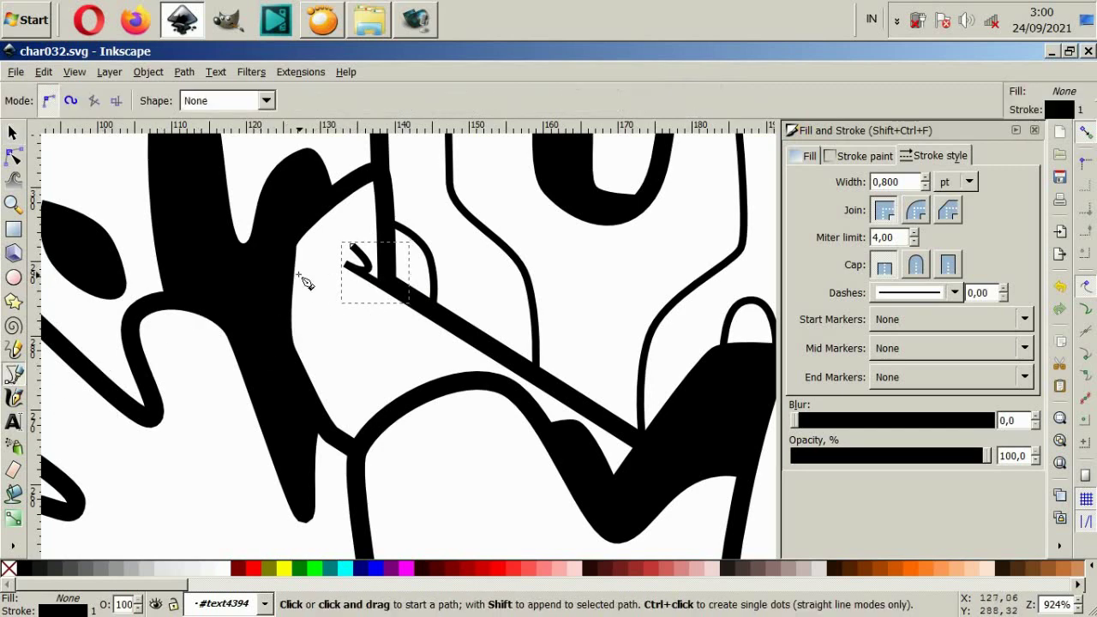
pyautogui.click(295, 275)
pyautogui.moveTo(364, 332); pyautogui.dragTo(382, 358)
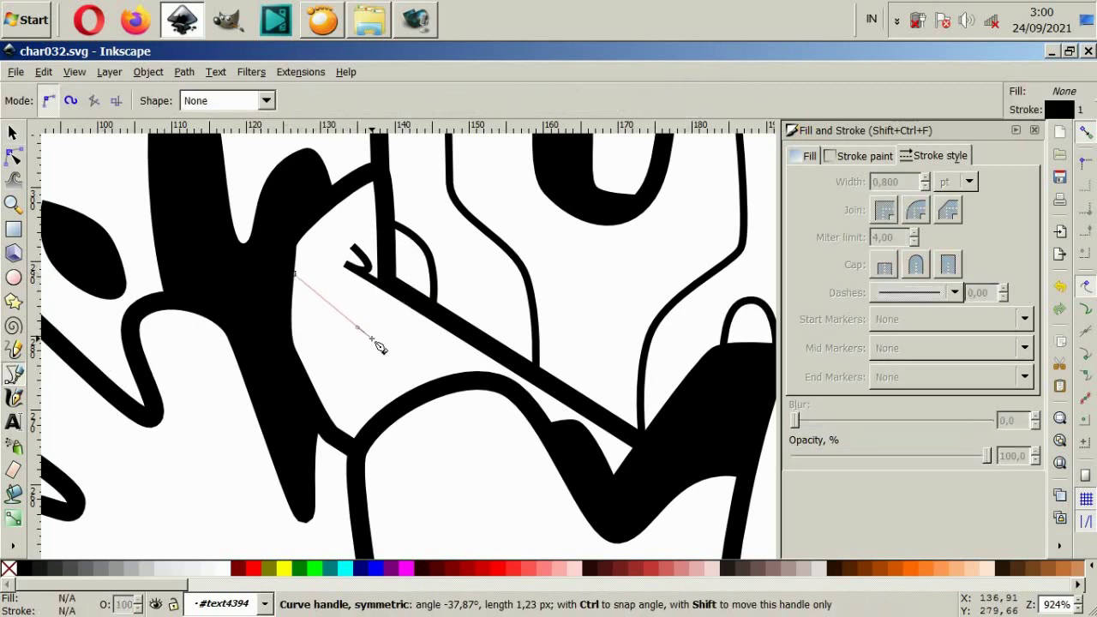
pyautogui.doubleClick(392, 418)
pyautogui.click(305, 366)
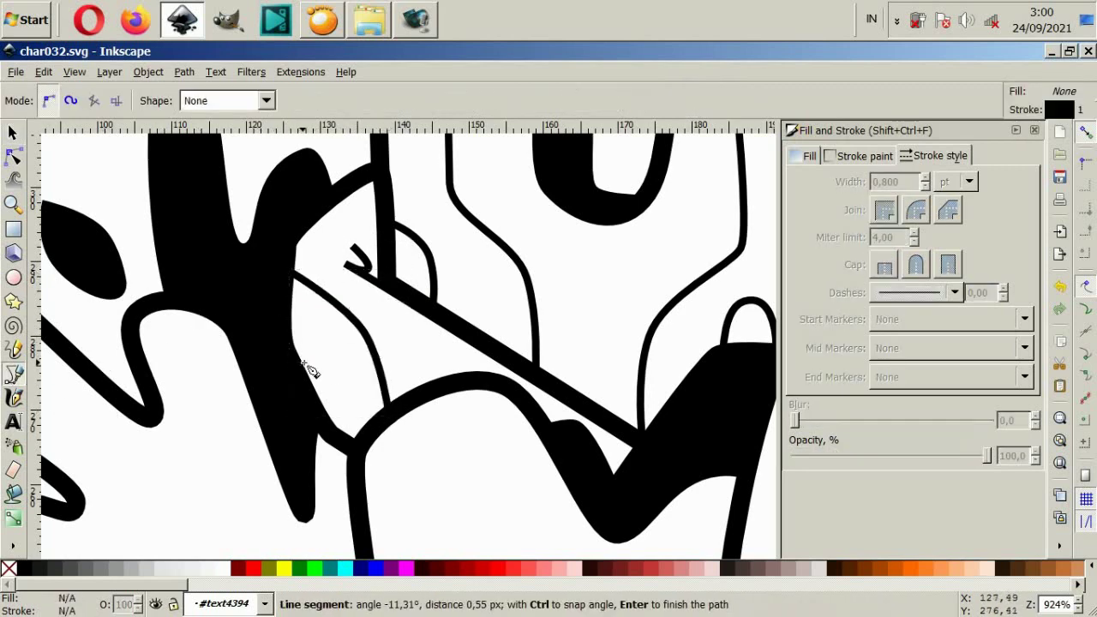
pyautogui.moveTo(332, 370)
pyautogui.mouseDown()
pyautogui.moveTo(348, 396)
pyautogui.moveTo(326, 417)
pyautogui.mouseUp()
pyautogui.press('Return')
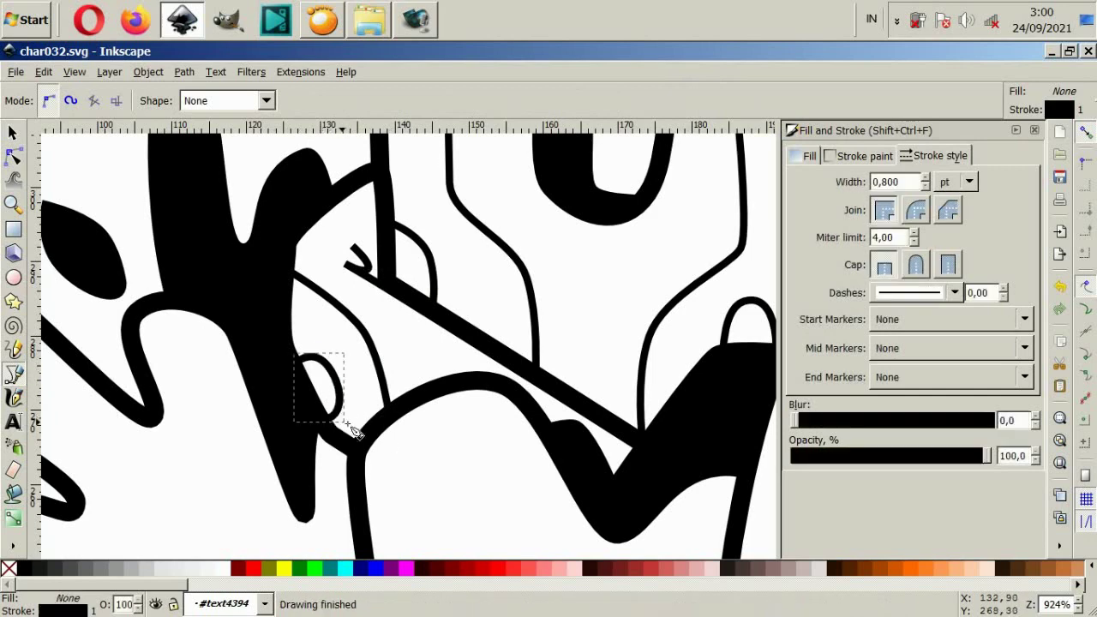
pyautogui.keyDown('ctrl'); pyautogui.scroll(-2, 454, 292); pyautogui.keyUp('ctrl')
pyautogui.scroll(-1, 420, 228)
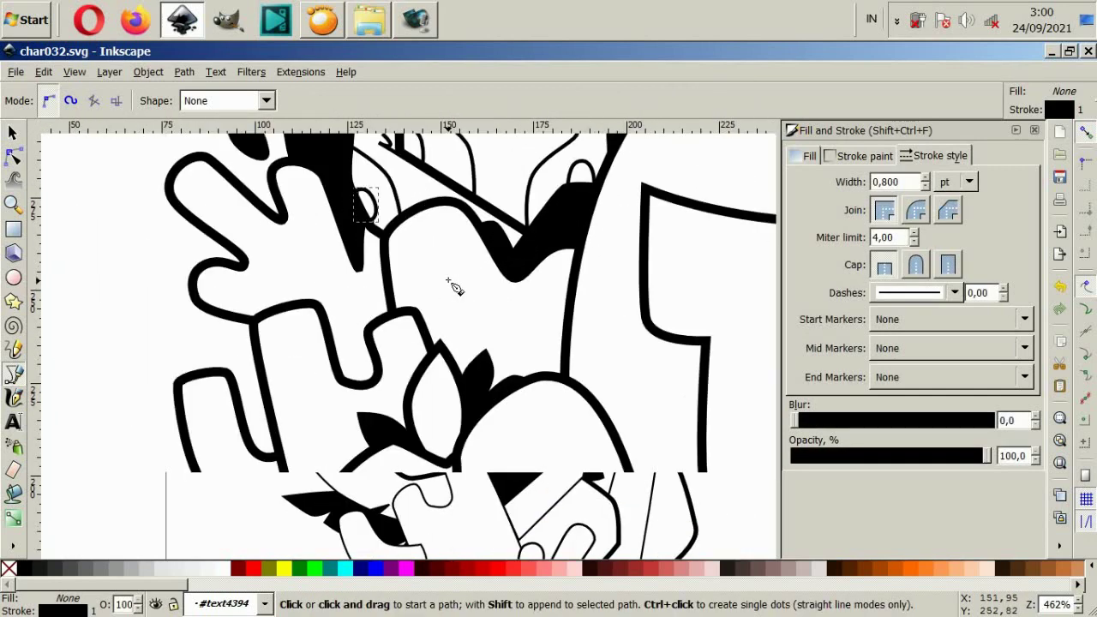
# Draw two thin curved detail lines inside the tall cactus near its top.
pyautogui.click(405, 218)
pyautogui.moveTo(430, 279)
pyautogui.mouseDown()
pyautogui.moveTo(457, 313)
pyautogui.moveTo(516, 317)
pyautogui.mouseUp()
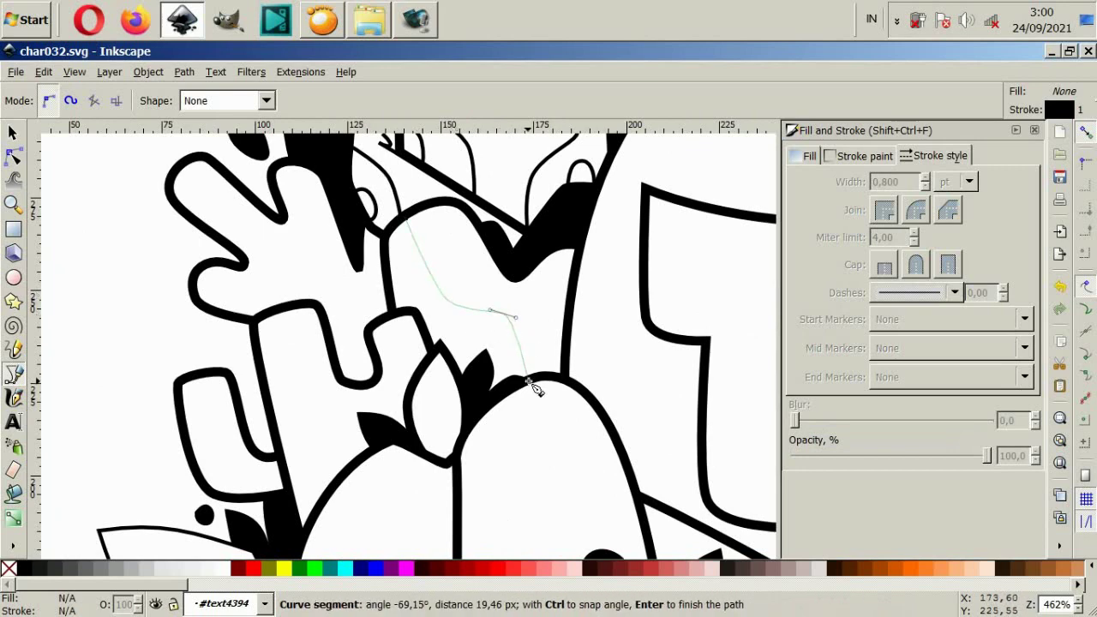
pyautogui.doubleClick(528, 377)
pyautogui.click(441, 213)
pyautogui.moveTo(449, 254); pyautogui.dragTo(493, 275)
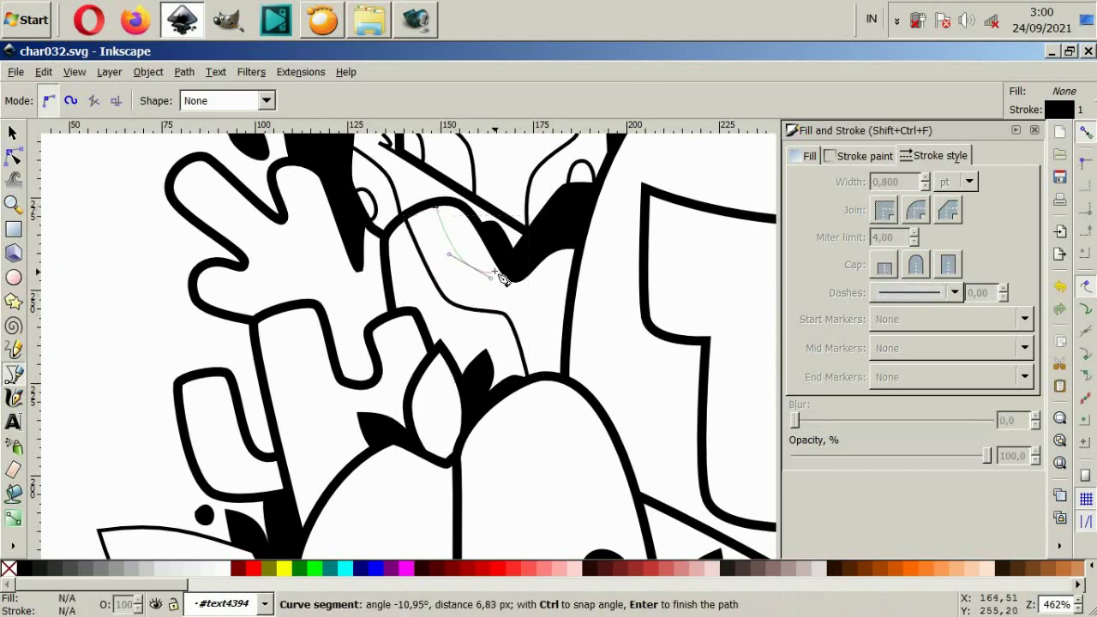
pyautogui.click(490, 247)
pyautogui.press('Return')
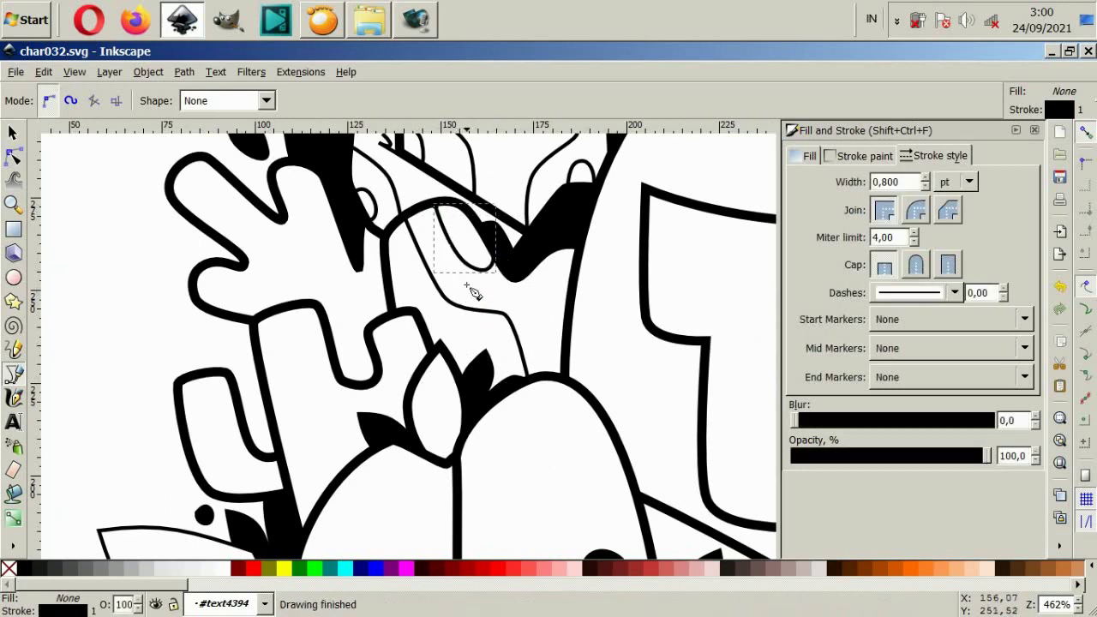
# Add a short curved line beside the black shadow, cancelling a stray stroke.
pyautogui.click(512, 282)
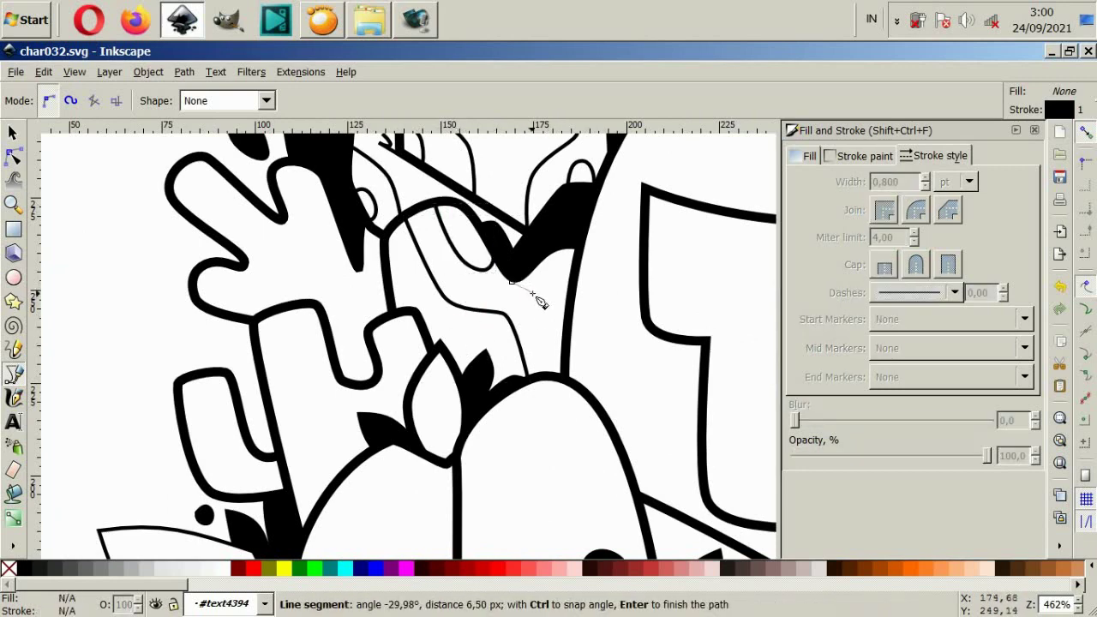
pyautogui.moveTo(536, 296); pyautogui.dragTo(552, 299)
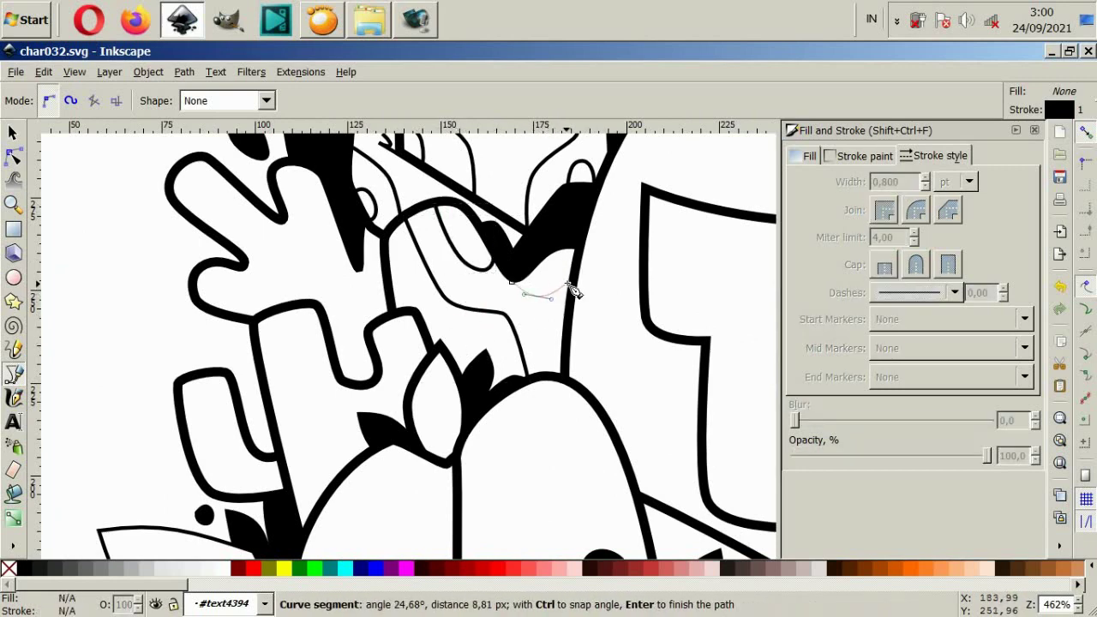
pyautogui.click(570, 278)
pyautogui.press('Return')
pyautogui.click(546, 259)
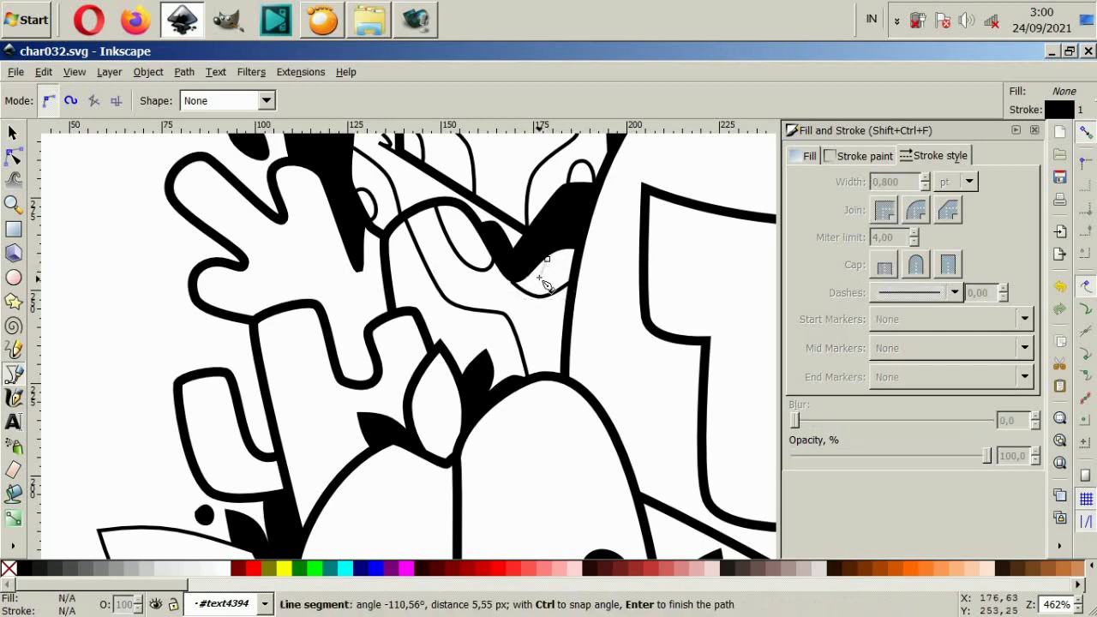
pyautogui.press('Escape')
pyautogui.scroll(2, 471, 381)
# Draw a curved line from the bud's tip and a central vein through the bud.
pyautogui.click(442, 318)
pyautogui.moveTo(505, 297); pyautogui.dragTo(535, 331)
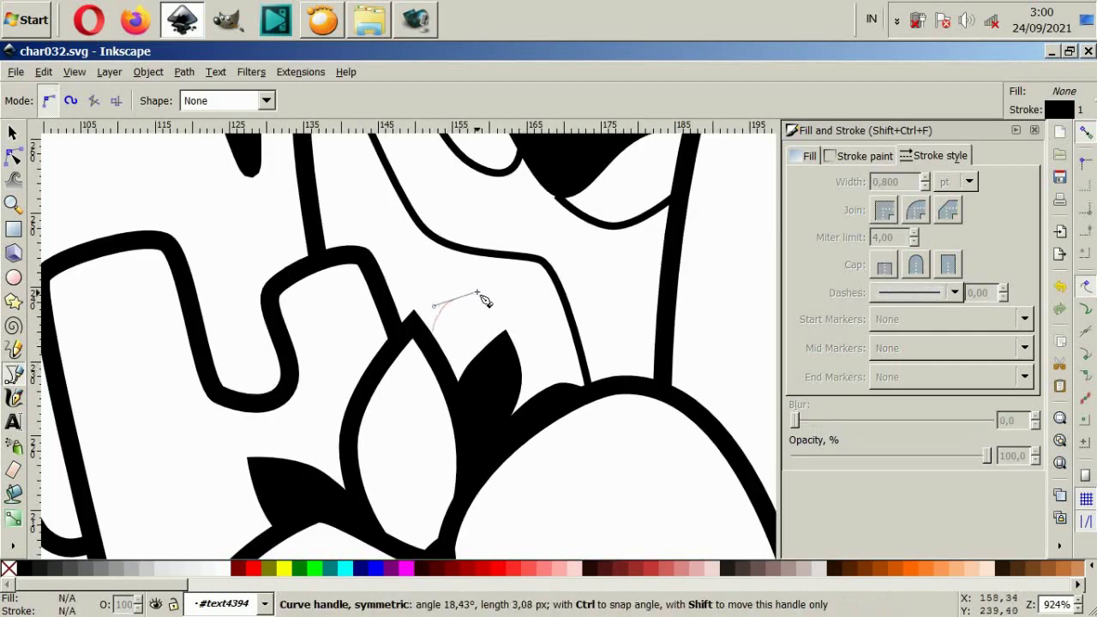
pyautogui.press('Return')
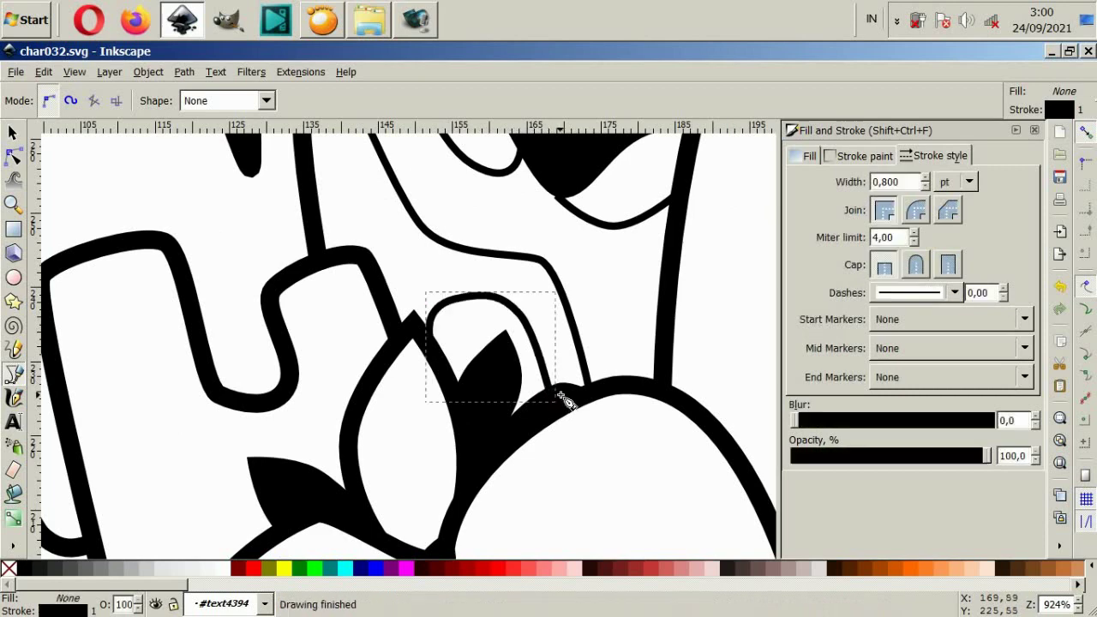
pyautogui.scroll(2, 465, 294)
pyautogui.keyDown('ctrl'); pyautogui.scroll(-2, 503, 272); pyautogui.keyUp('ctrl')
pyautogui.keyDown('ctrl'); pyautogui.scroll(-2, 515, 283); pyautogui.keyUp('ctrl')
pyautogui.scroll(-2, 541, 377)
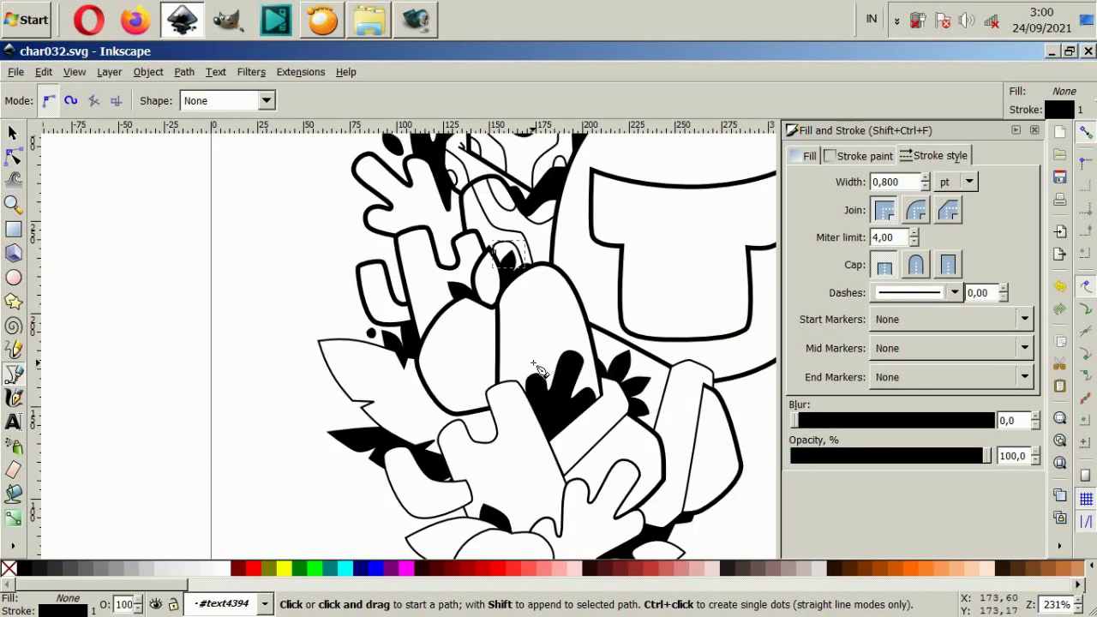
pyautogui.scroll(4, 463, 273)
pyautogui.moveTo(472, 159)
pyautogui.mouseDown()
pyautogui.moveTo(452, 326)
pyautogui.moveTo(502, 325)
pyautogui.mouseUp()
pyautogui.click(485, 379)
pyautogui.press('Return')
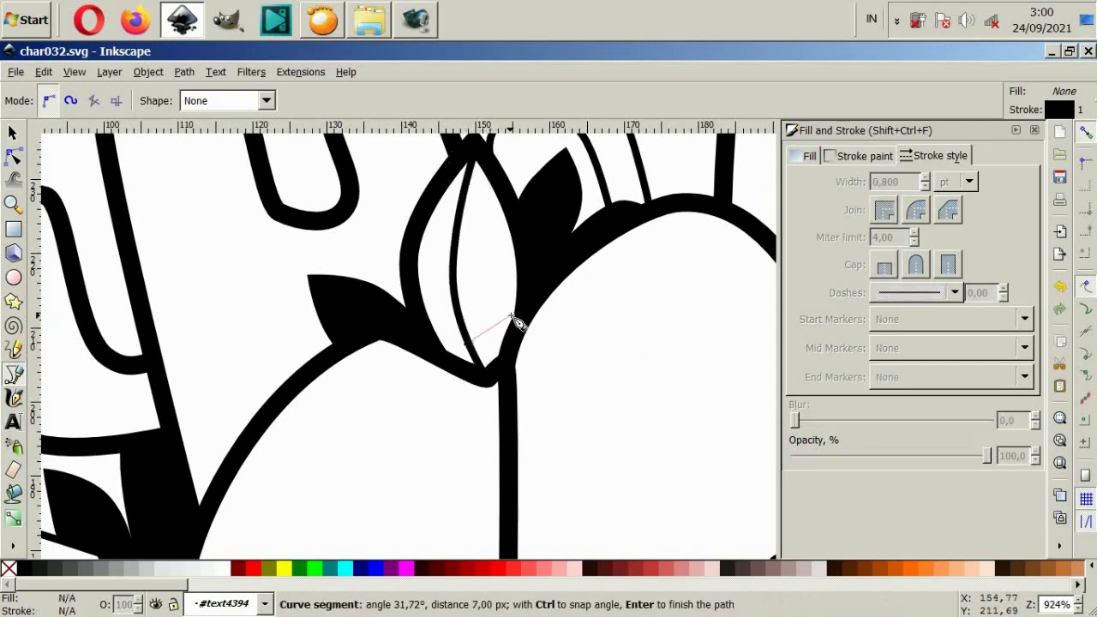
# Add two side veins and one short vein inside the bud.
pyautogui.click(527, 294)
pyautogui.press('Return')
pyautogui.click(457, 305)
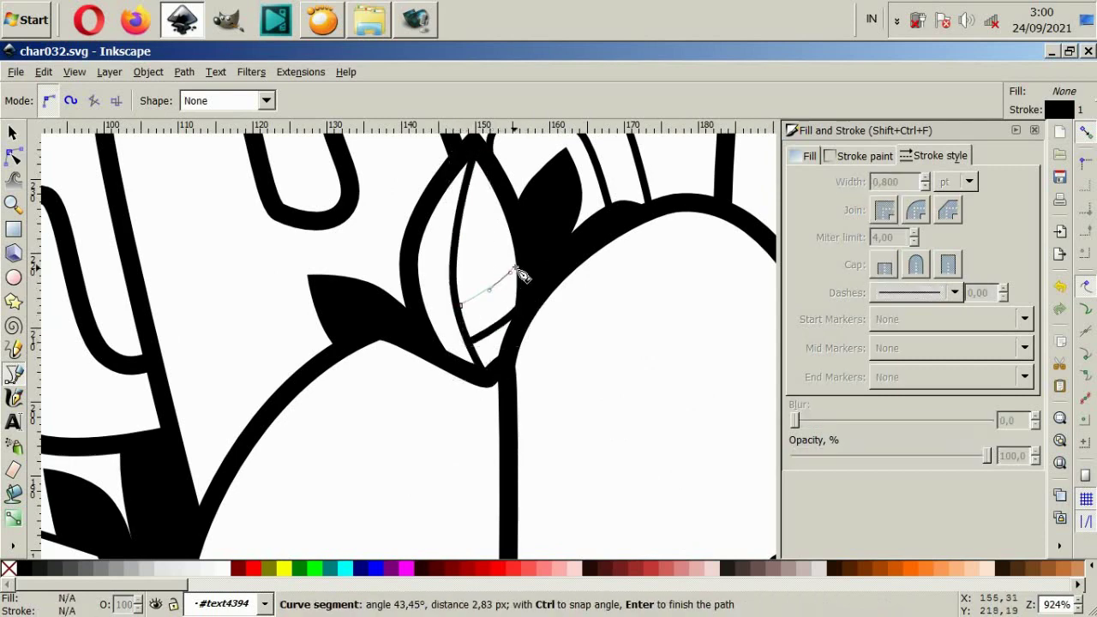
pyautogui.click(518, 272)
pyautogui.press('Return')
pyautogui.click(416, 234)
pyautogui.click(455, 258)
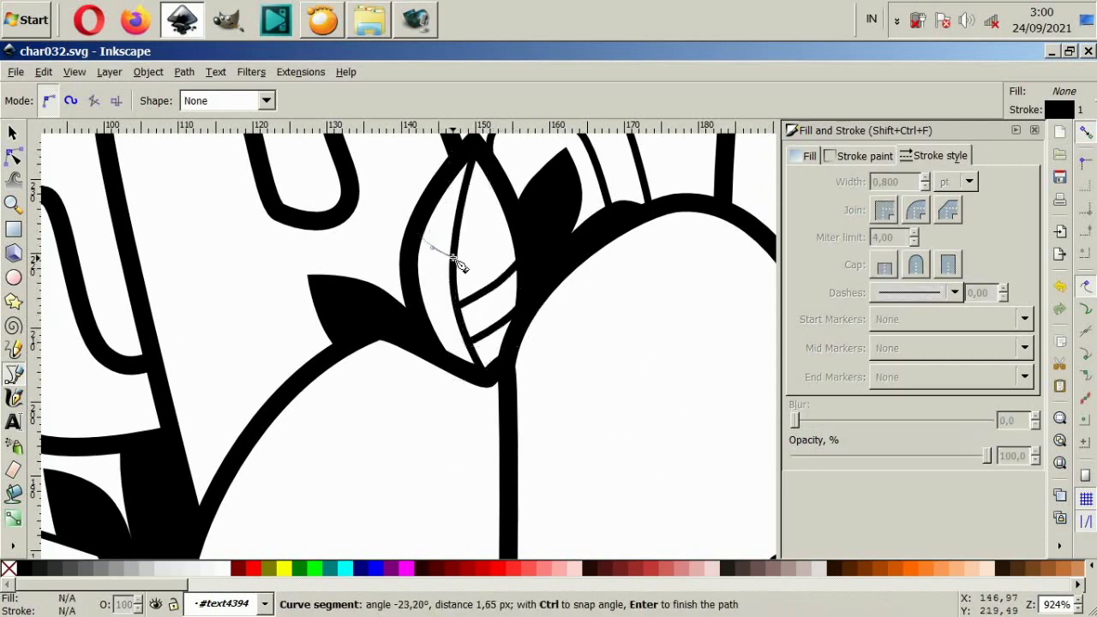
pyautogui.press('Return')
pyautogui.scroll(-2, 461, 275)
pyautogui.scroll(-3, 461, 283)
pyautogui.scroll(-1, 459, 317)
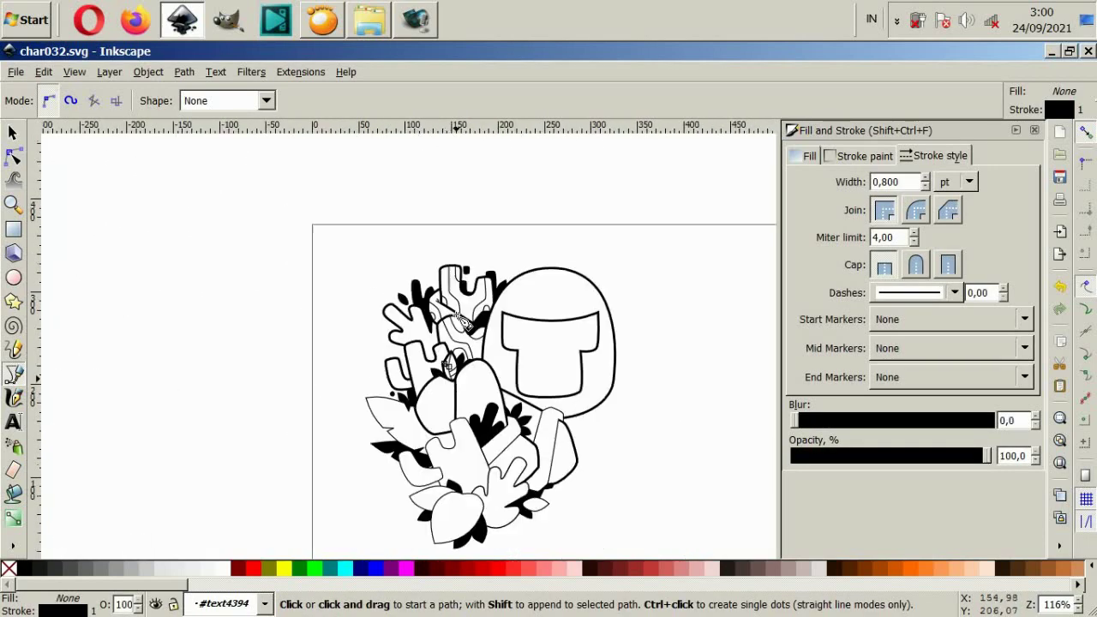
pyautogui.scroll(2, 461, 318)
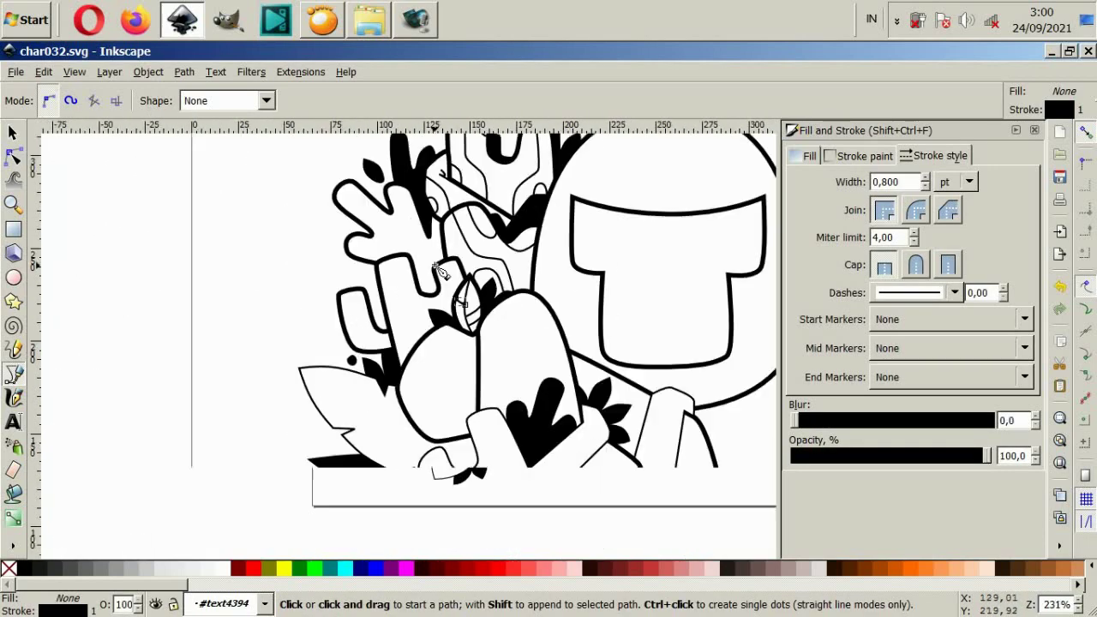
pyautogui.scroll(2, 399, 271)
# Draw the oak-shaped leaf's curved main vein and one side vein.
pyautogui.click(260, 191)
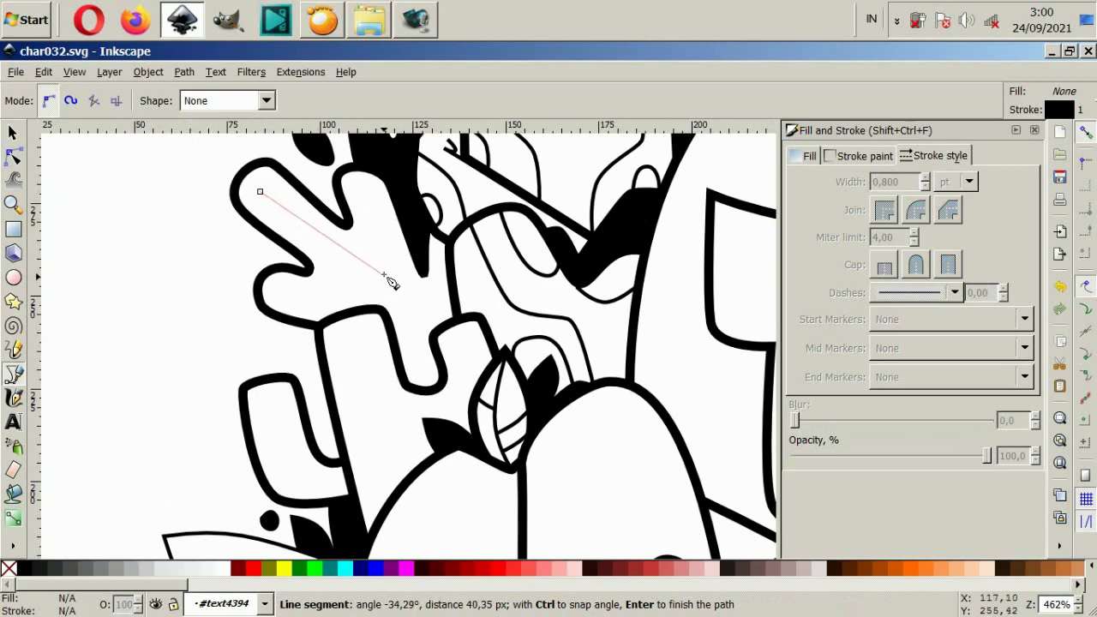
pyautogui.moveTo(407, 288); pyautogui.dragTo(422, 293)
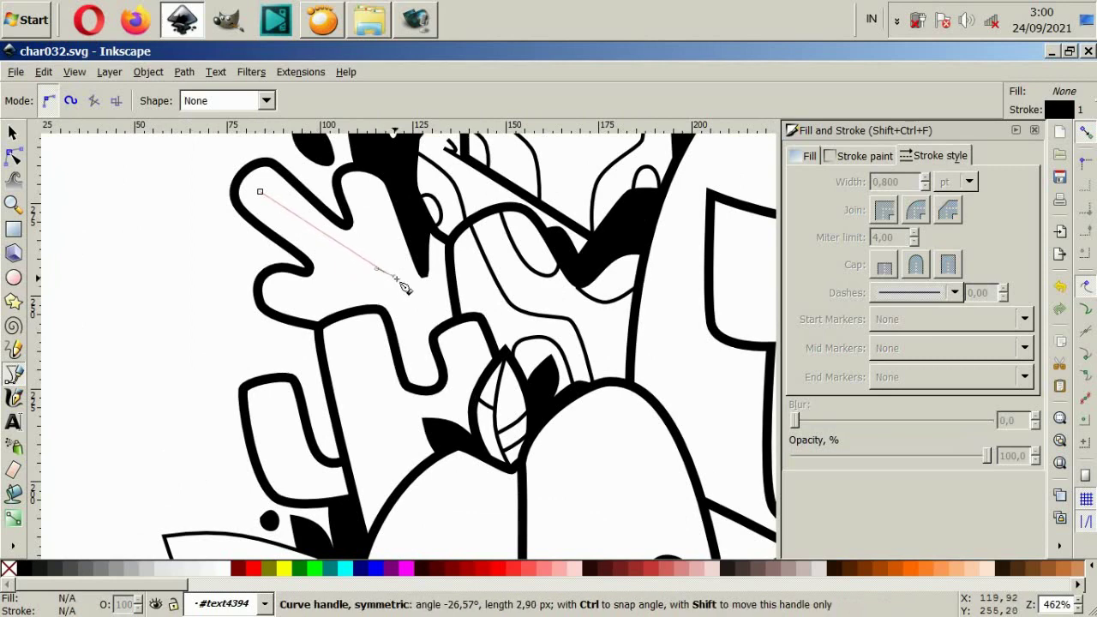
pyautogui.doubleClick(446, 324)
pyautogui.click(302, 299)
pyautogui.moveTo(385, 274); pyautogui.dragTo(397, 259)
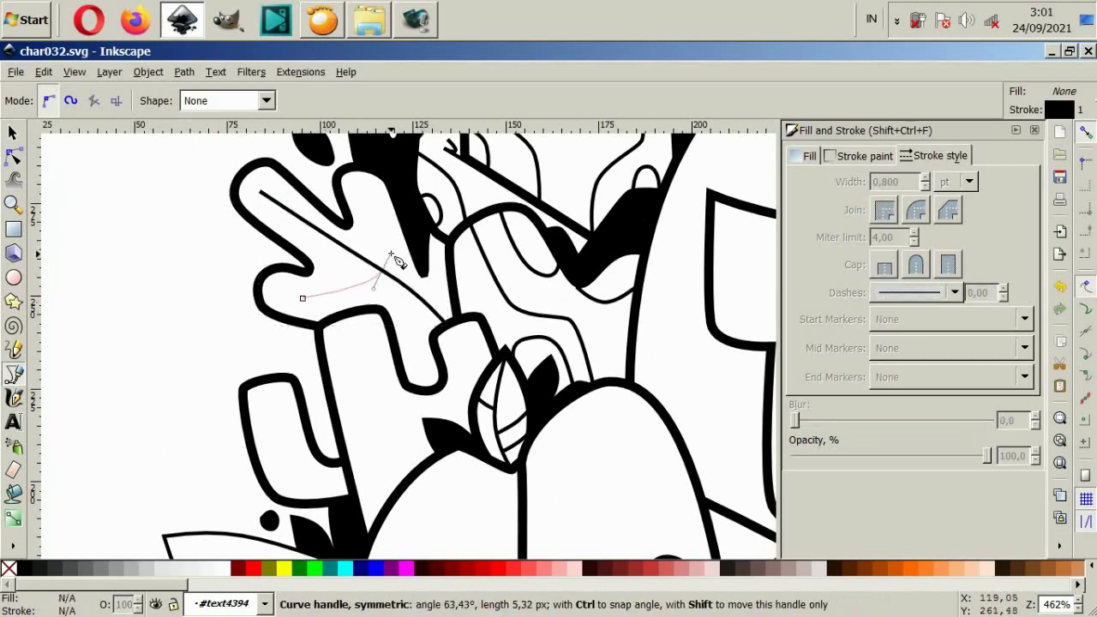
pyautogui.doubleClick(374, 204)
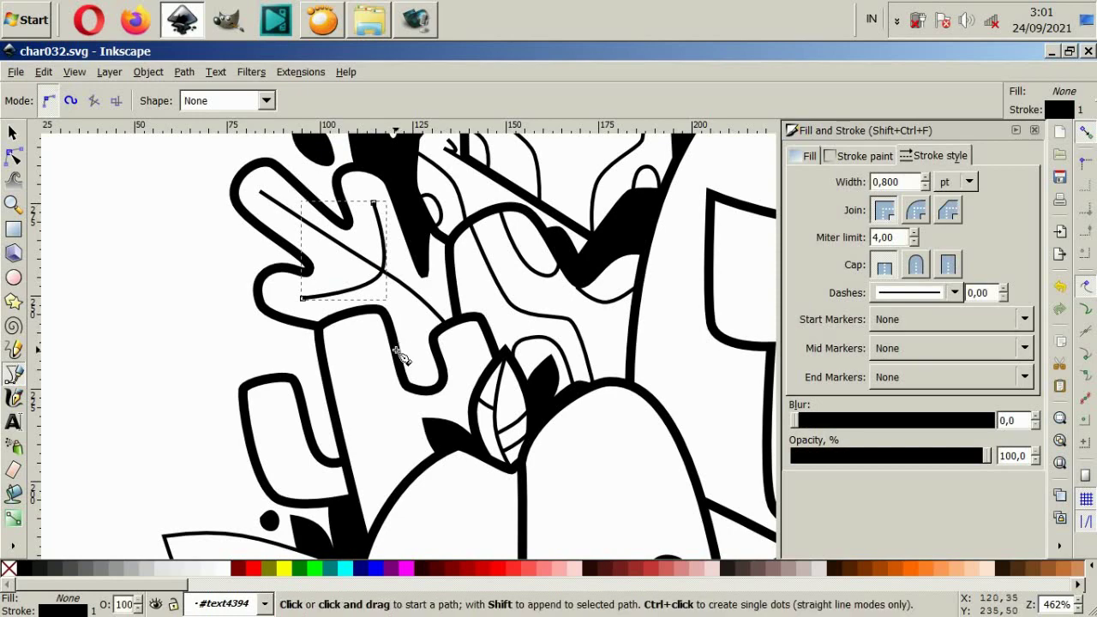
# Add a short detail stroke at the cactus arm notch below the leaf.
pyautogui.click(398, 347)
pyautogui.doubleClick(445, 330)
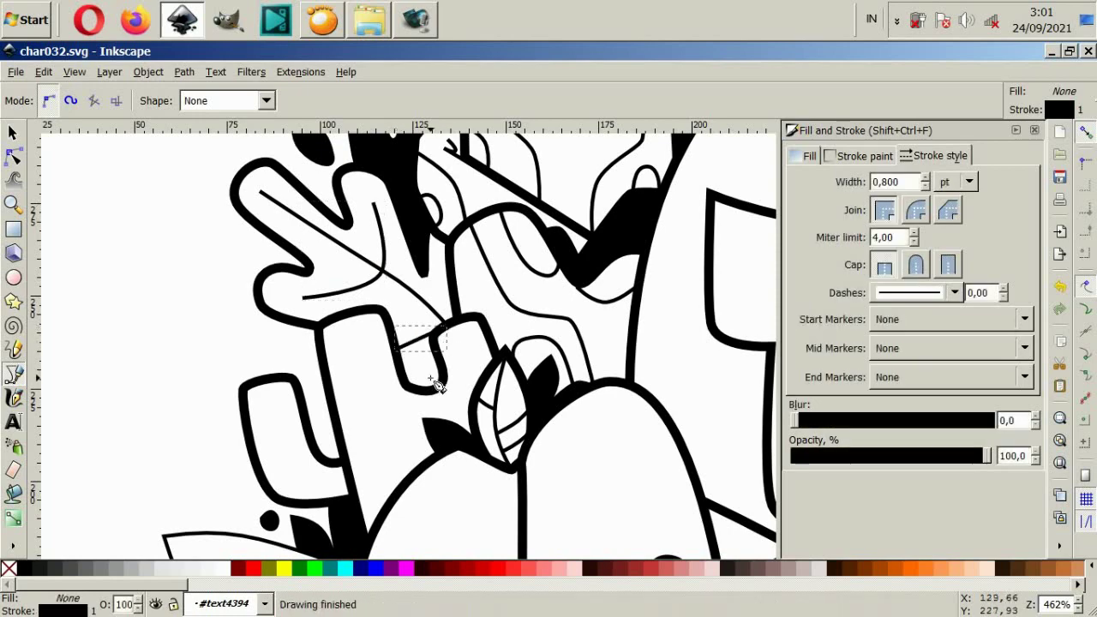
pyautogui.scroll(-4, 387, 342)
pyautogui.scroll(2, 395, 335)
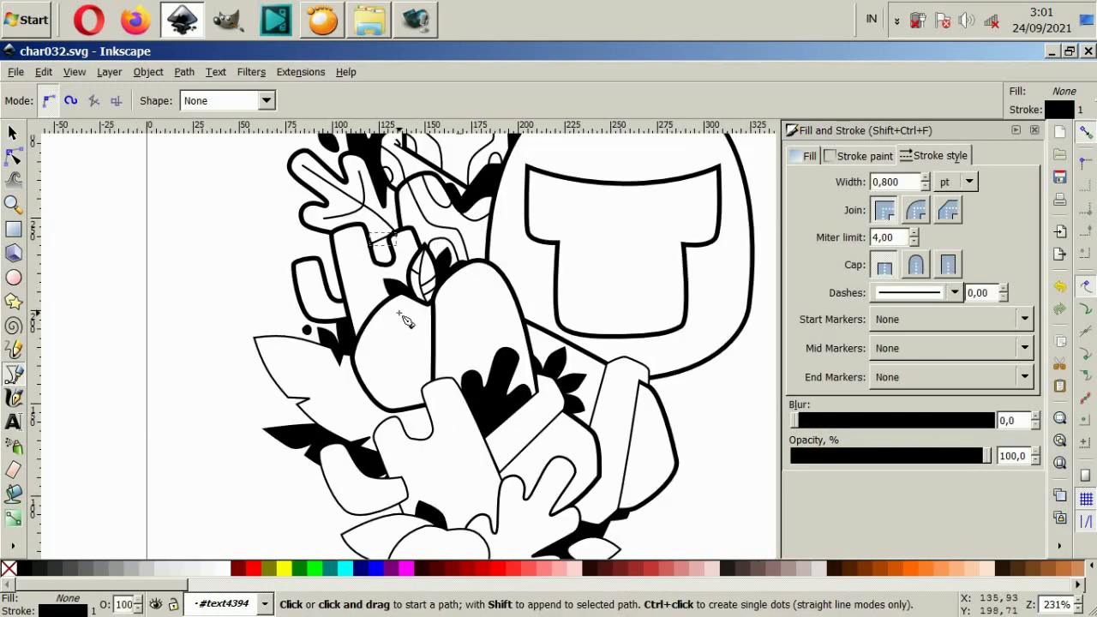
pyautogui.scroll(-2, 397, 330)
pyautogui.scroll(2, 403, 336)
pyautogui.scroll(2, 420, 283)
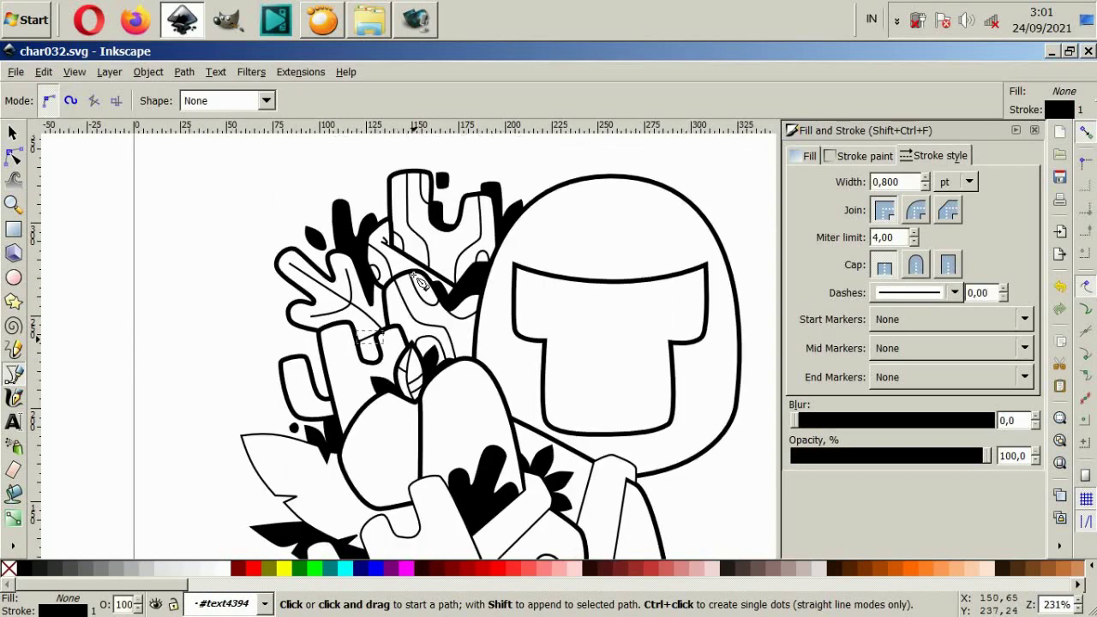
pyautogui.scroll(-4, 418, 282)
pyautogui.scroll(2, 418, 287)
pyautogui.scroll(2, 414, 289)
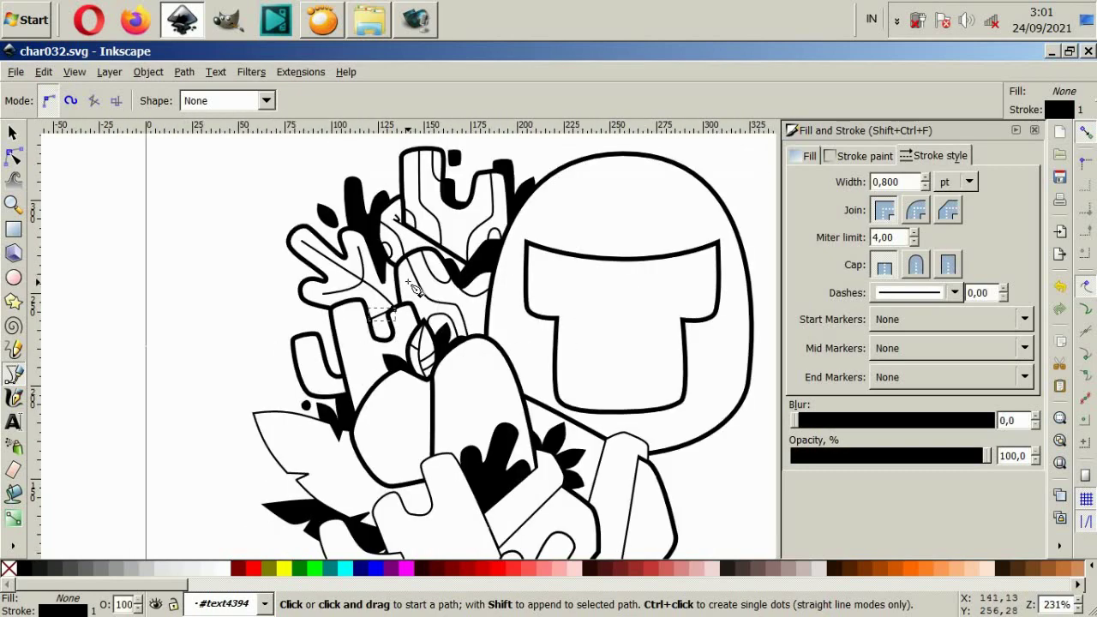
# Thin the oak-shaped leaf and tall cactus outlines from 2 pt to 1.5 pt stroke width.
pyautogui.click(13, 133)
pyautogui.scroll(2, 257, 283)
pyautogui.scroll(-2, 257, 282)
pyautogui.click(343, 257)
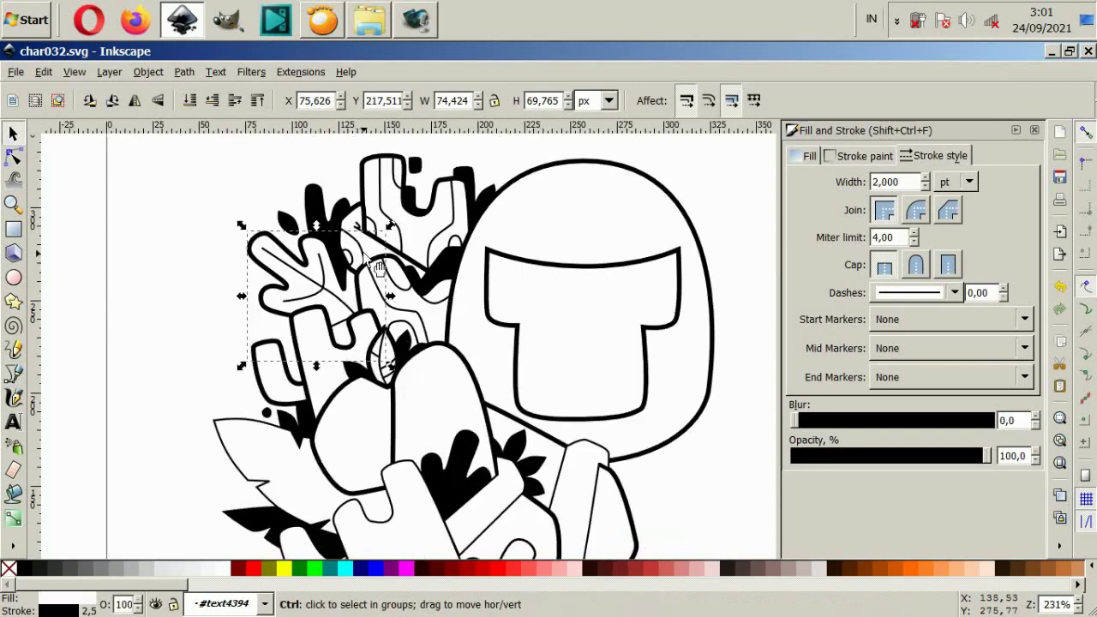
pyautogui.scroll(2, 366, 266)
pyautogui.keyDown('shift'); pyautogui.click(367, 267); pyautogui.keyUp('shift')
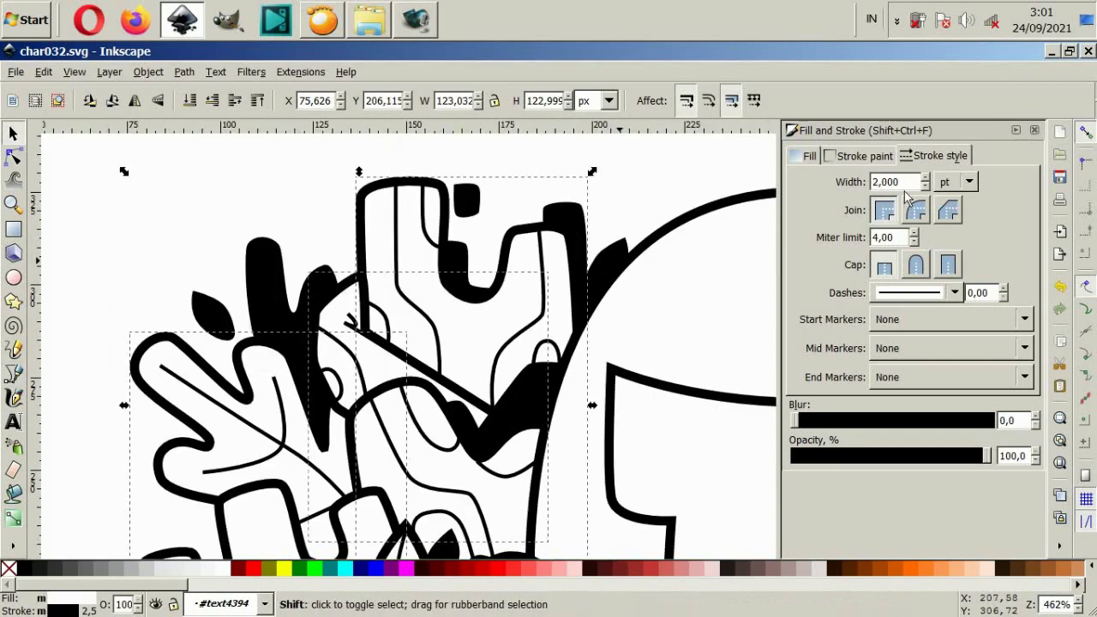
pyautogui.click(790, 202)
pyautogui.press('Return')
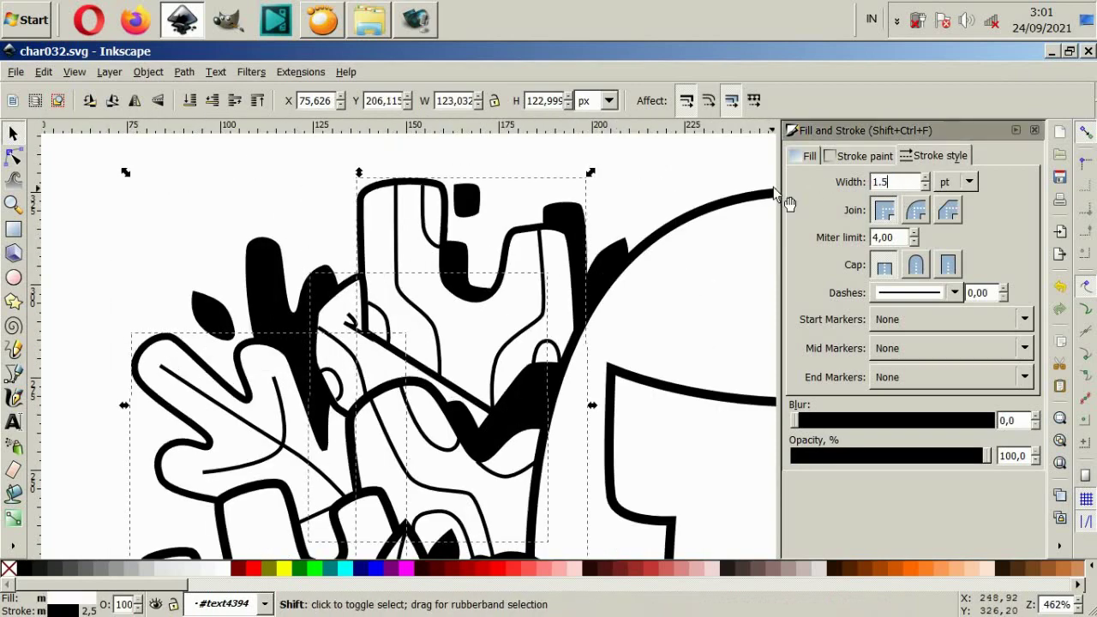
pyautogui.press('Escape')
pyautogui.keyDown('ctrl'); pyautogui.scroll(-2, 433, 273); pyautogui.keyUp('ctrl')
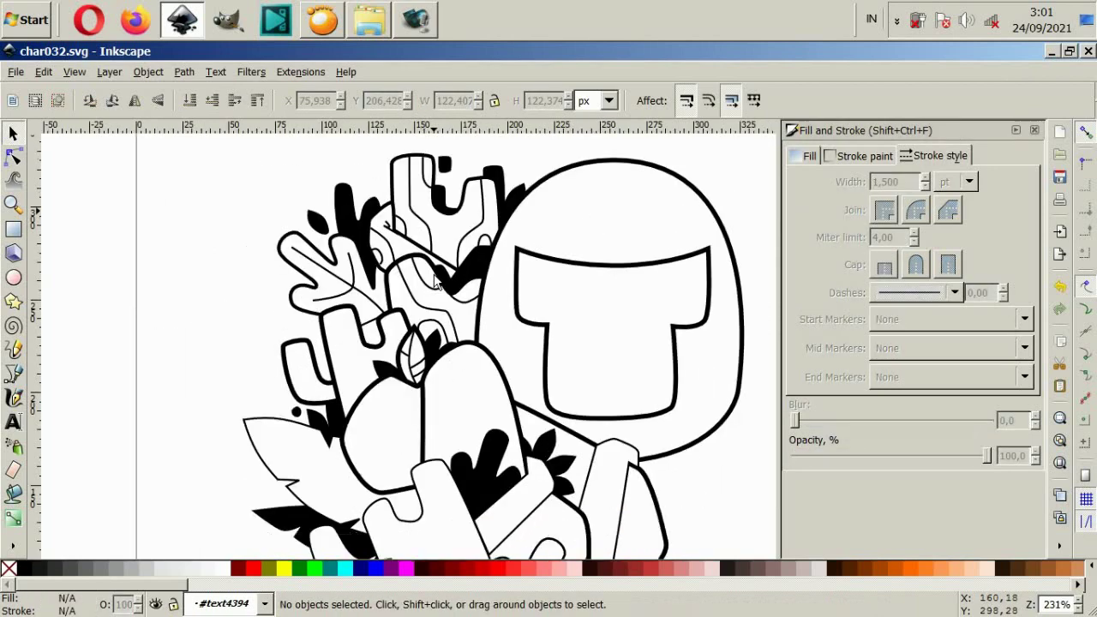
pyautogui.keyDown('ctrl'); pyautogui.scroll(-2, 437, 277); pyautogui.keyUp('ctrl')
pyautogui.keyDown('ctrl'); pyautogui.scroll(2, 436, 281); pyautogui.keyUp('ctrl')
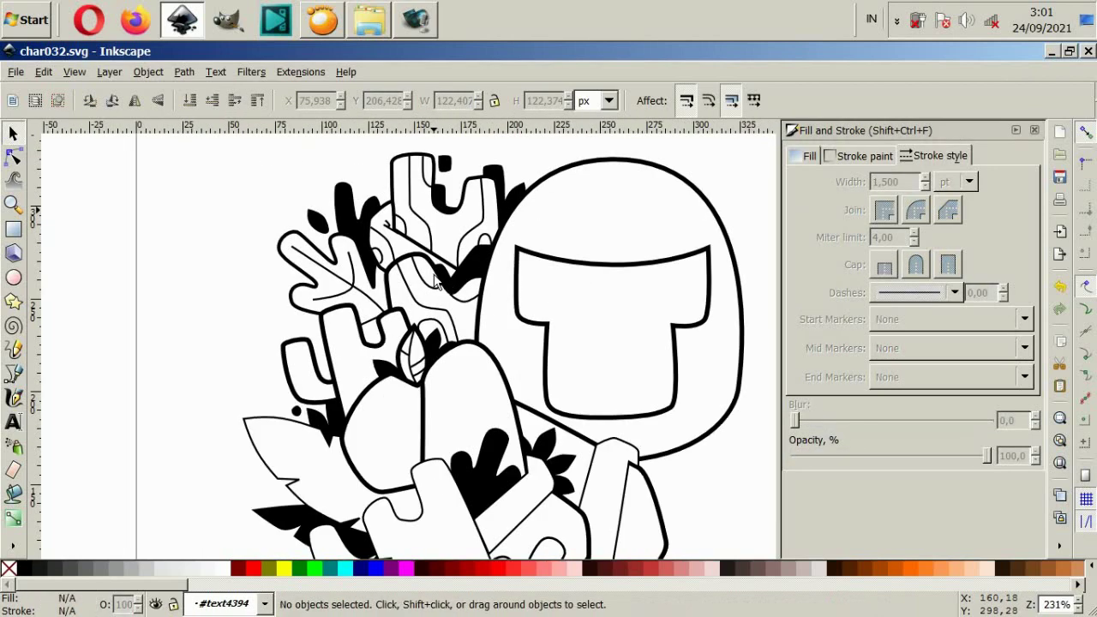
pyautogui.keyDown('ctrl'); pyautogui.scroll(1, 315, 273); pyautogui.keyUp('ctrl')
pyautogui.keyDown('ctrl'); pyautogui.scroll(1, 324, 291); pyautogui.keyUp('ctrl')
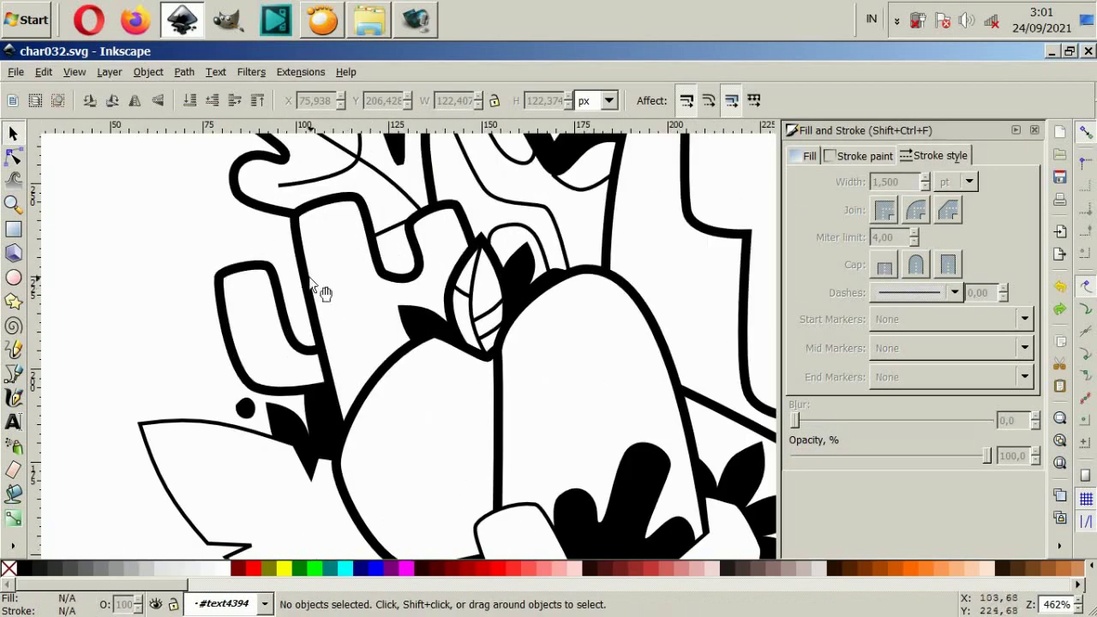
# Draw a curved detail line along the cactus arm's inner edge toward the trunk.
pyautogui.click(13, 377)
pyautogui.keyDown('ctrl'); pyautogui.scroll(2, 347, 354); pyautogui.keyUp('ctrl')
pyautogui.click(172, 191)
pyautogui.press('Escape')
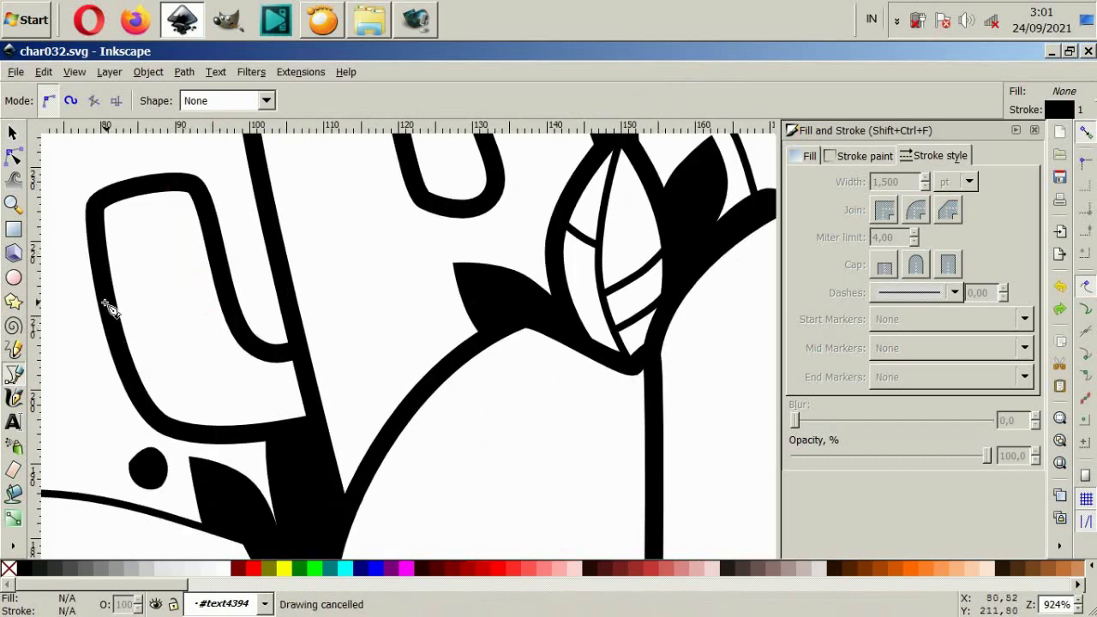
pyautogui.click(111, 206)
pyautogui.moveTo(136, 331)
pyautogui.mouseDown()
pyautogui.moveTo(220, 387)
pyautogui.moveTo(226, 417)
pyautogui.mouseUp()
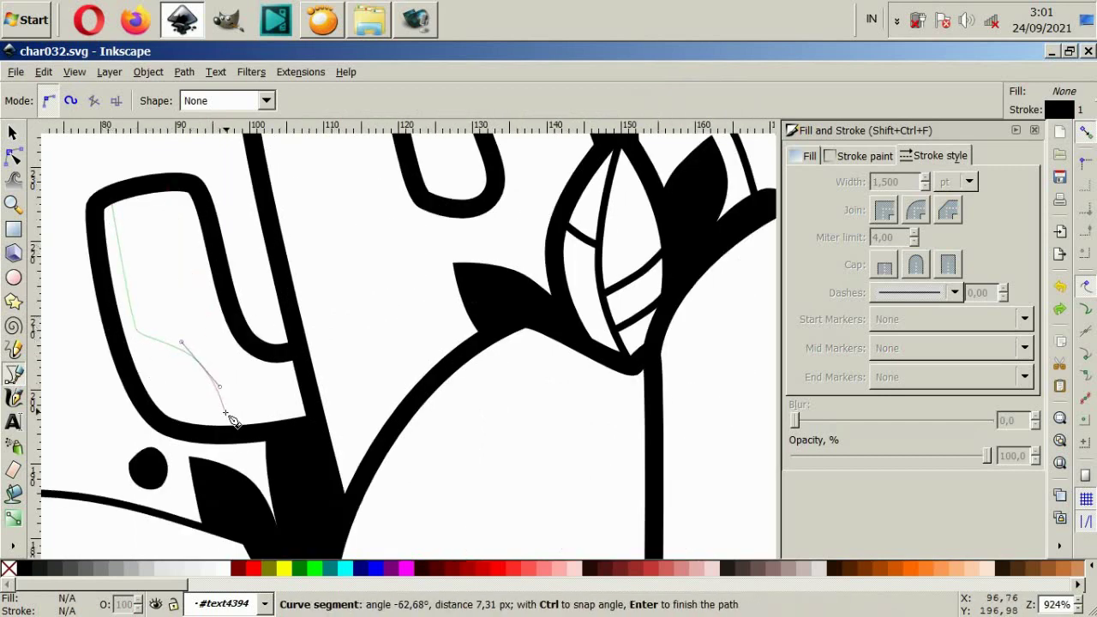
pyautogui.click(300, 412)
pyautogui.press('Return')
# Add a short curved detail line inside the cactus edge.
pyautogui.click(144, 378)
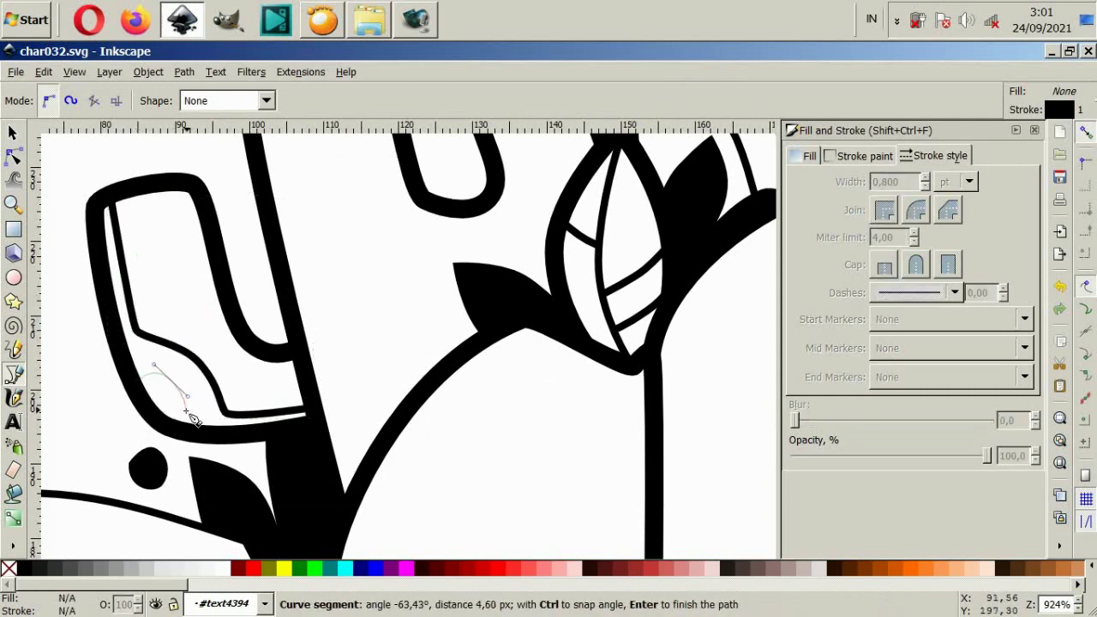
pyautogui.moveTo(180, 424); pyautogui.dragTo(171, 427)
pyautogui.press('Return')
pyautogui.keyDown('ctrl'); pyautogui.scroll(-2, 343, 257); pyautogui.keyUp('ctrl')
pyautogui.scroll(2, 301, 234)
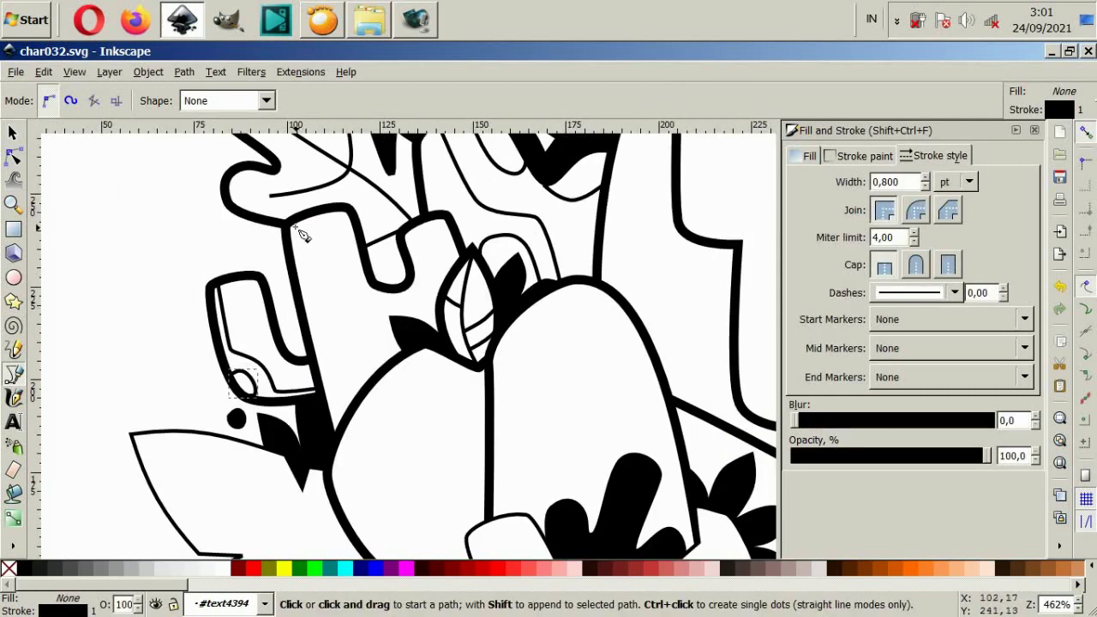
# Draw a detail line bending down the cactus arm and a short one toward the bud's edge.
pyautogui.click(305, 219)
pyautogui.moveTo(340, 313); pyautogui.dragTo(364, 344)
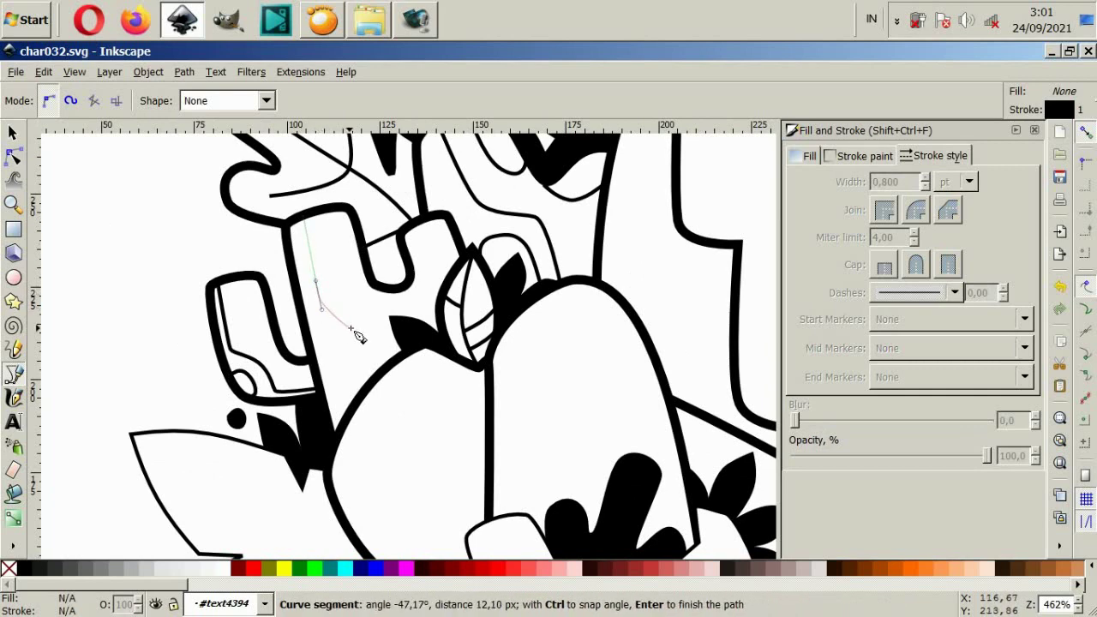
pyautogui.doubleClick(374, 384)
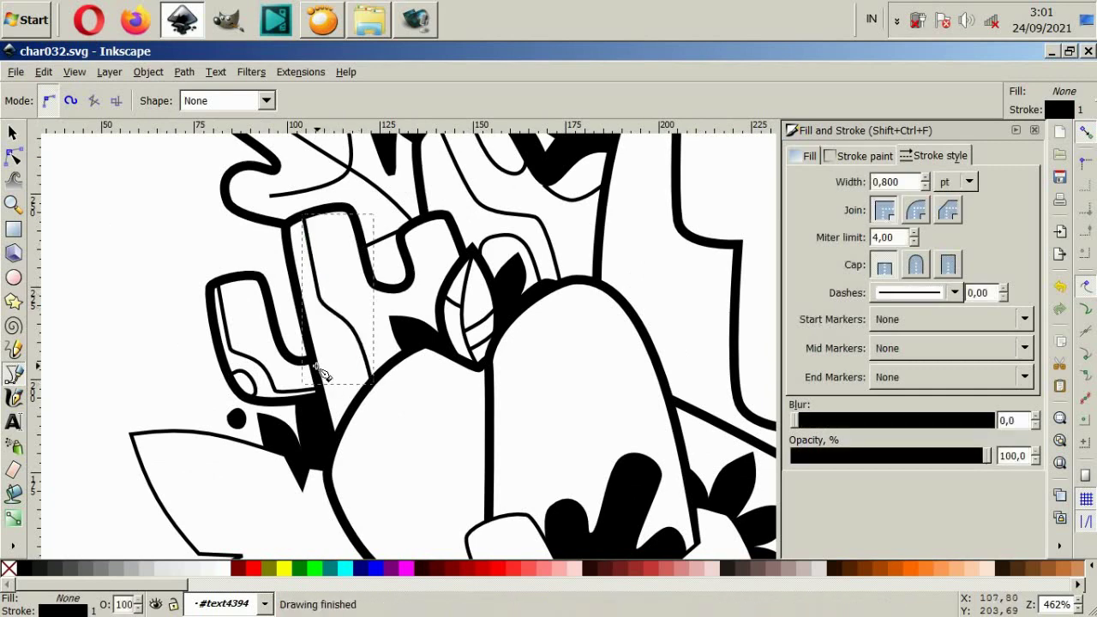
pyautogui.click(315, 345)
pyautogui.moveTo(327, 345); pyautogui.dragTo(341, 343)
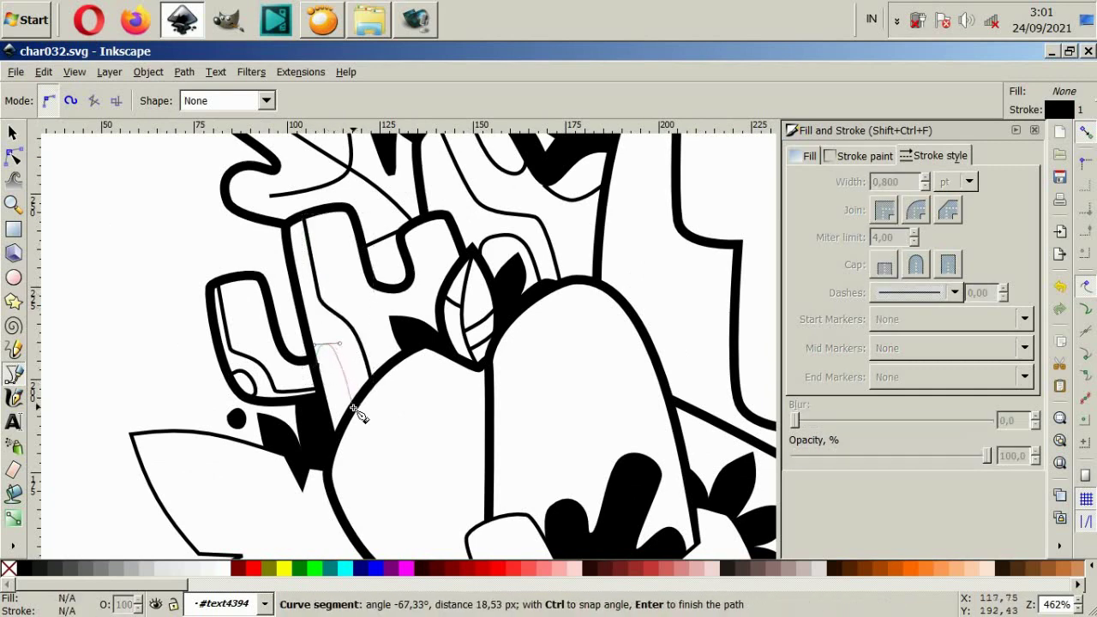
pyautogui.moveTo(349, 418); pyautogui.dragTo(350, 440)
pyautogui.press('Return')
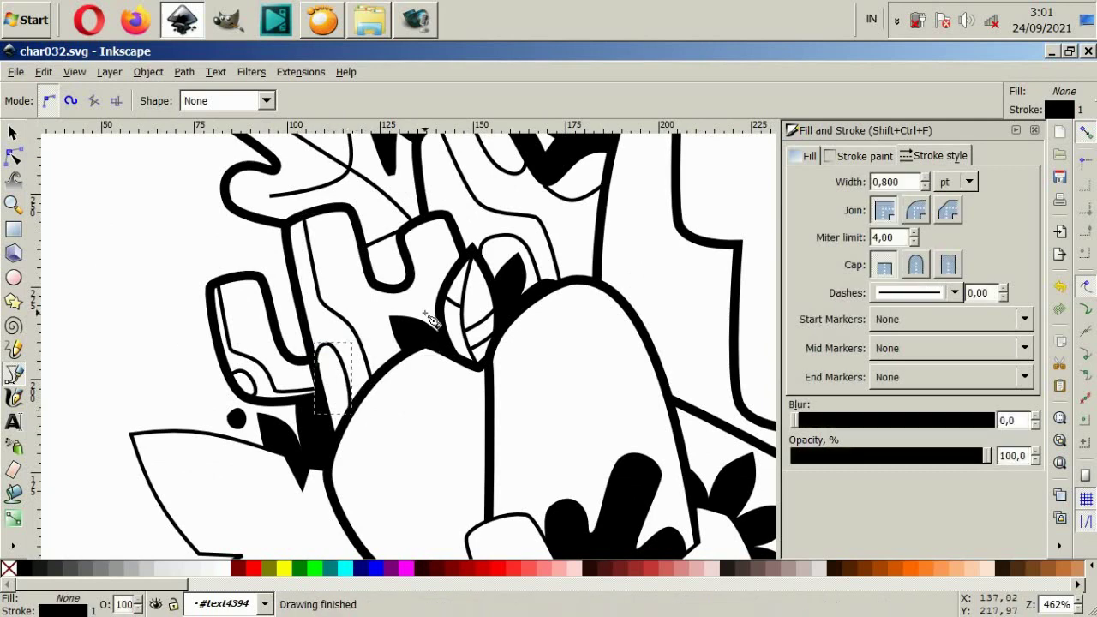
# Draw a curved detail line beneath the cactus's U-shaped notch and check its start node.
pyautogui.scroll(2, 378, 292)
pyautogui.moveTo(344, 267); pyautogui.dragTo(349, 274)
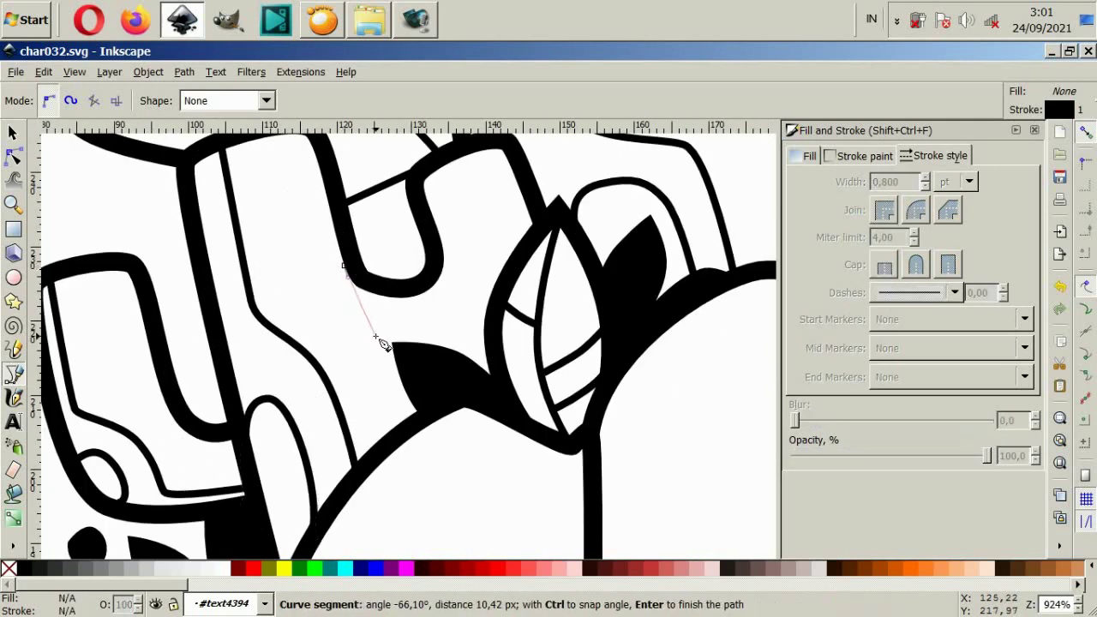
pyautogui.moveTo(366, 329); pyautogui.dragTo(401, 331)
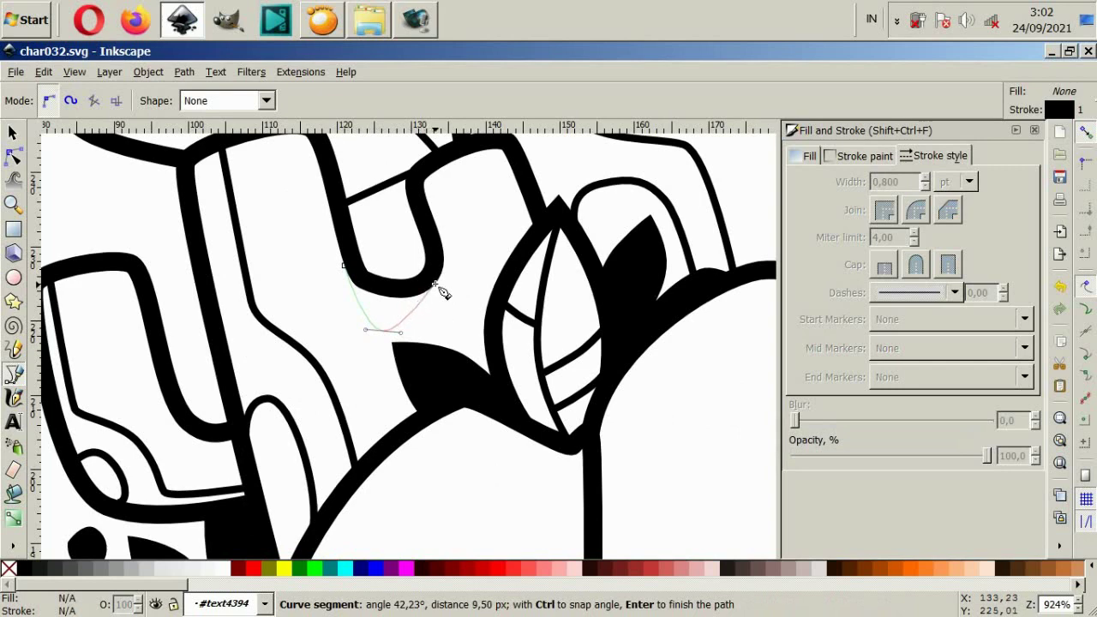
pyautogui.moveTo(435, 285); pyautogui.dragTo(443, 265)
pyautogui.doubleClick(440, 256)
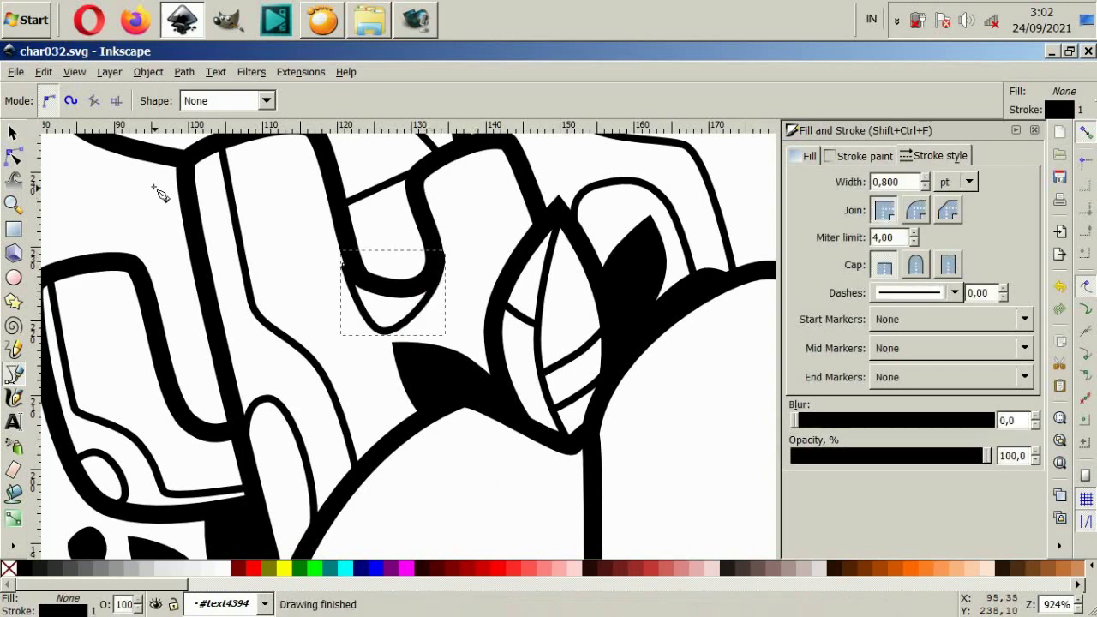
pyautogui.click(13, 156)
pyautogui.click(344, 258)
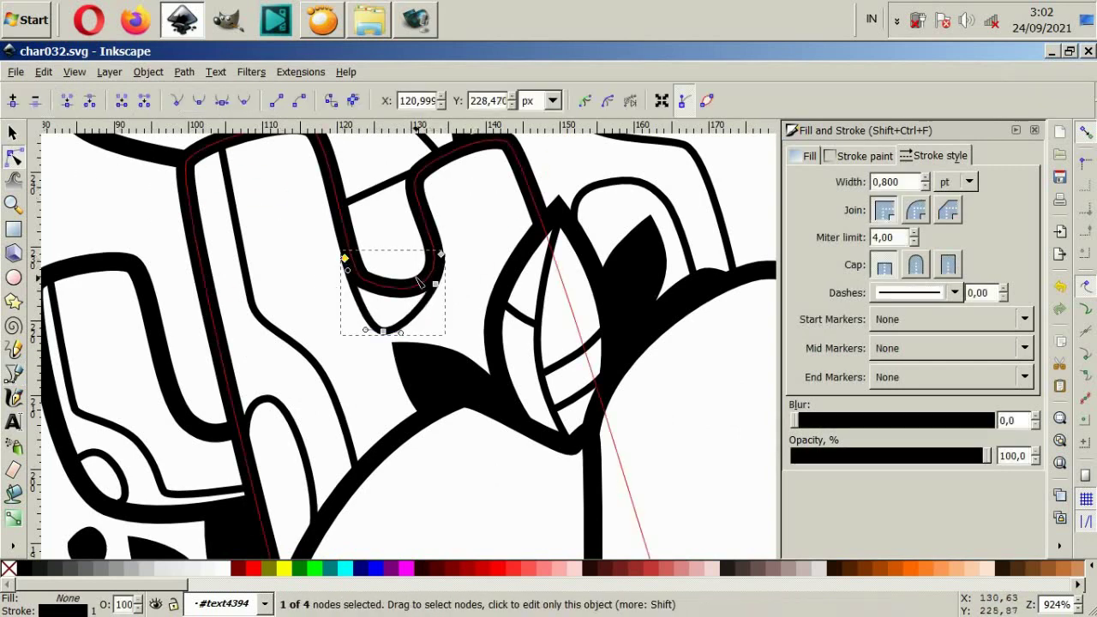
pyautogui.click(13, 375)
# Add one more curved detail line and a straight line down the cactus arm.
pyautogui.scroll(-2, 268, 272)
pyautogui.scroll(2, 269, 272)
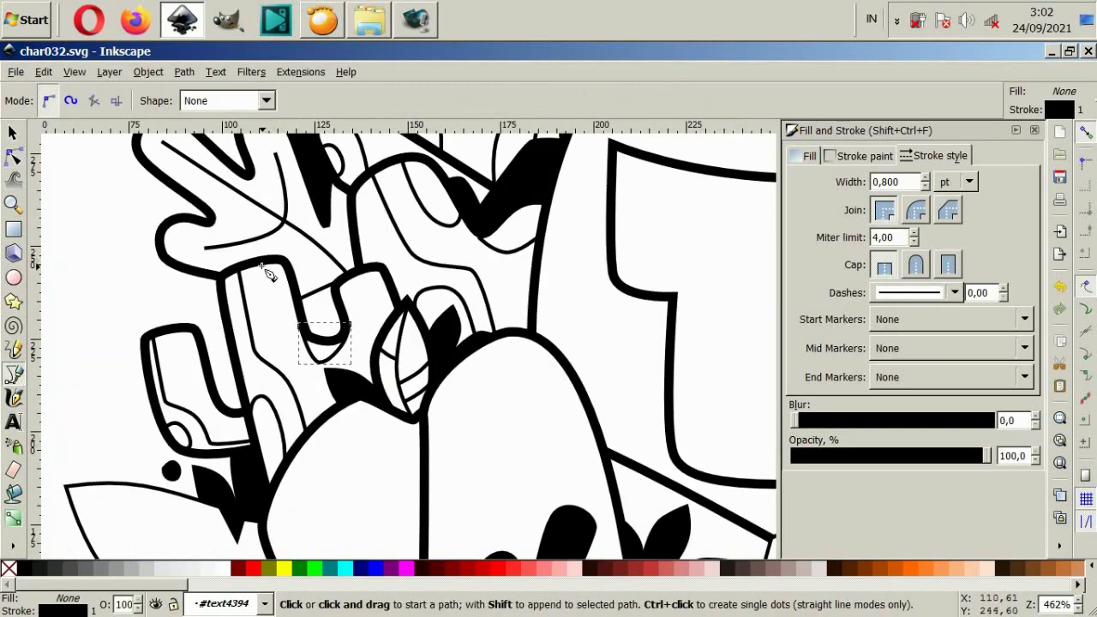
pyautogui.scroll(2, 268, 273)
pyautogui.click(274, 257)
pyautogui.moveTo(296, 351)
pyautogui.mouseDown()
pyautogui.moveTo(312, 360)
pyautogui.moveTo(333, 322)
pyautogui.mouseUp()
pyautogui.press('Return')
pyautogui.click(460, 278)
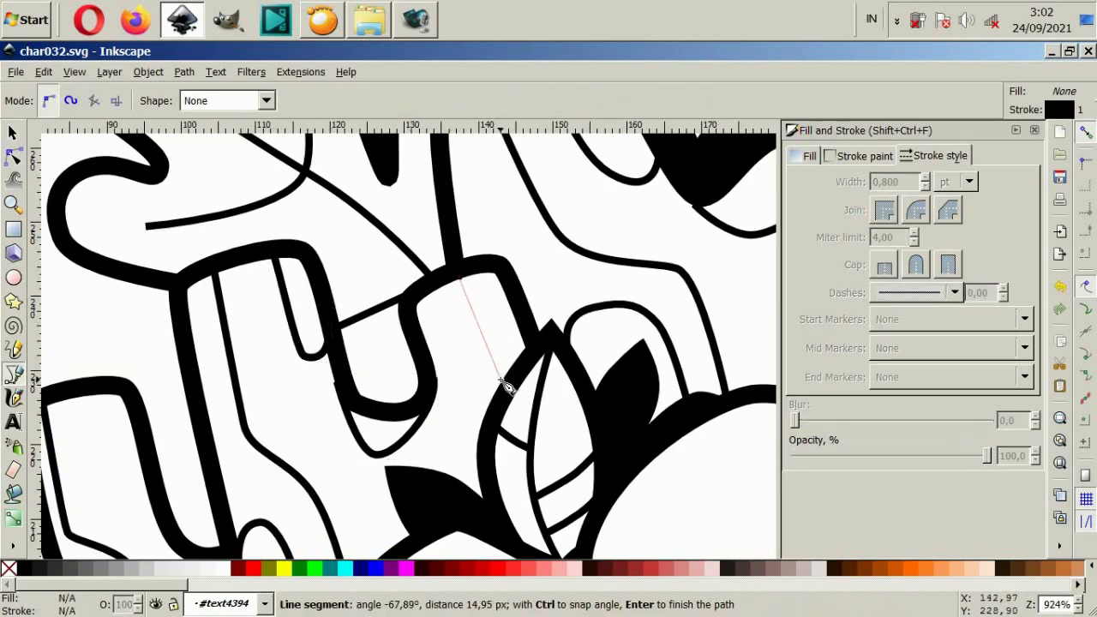
pyautogui.press('Return')
pyautogui.scroll(-5, 385, 351)
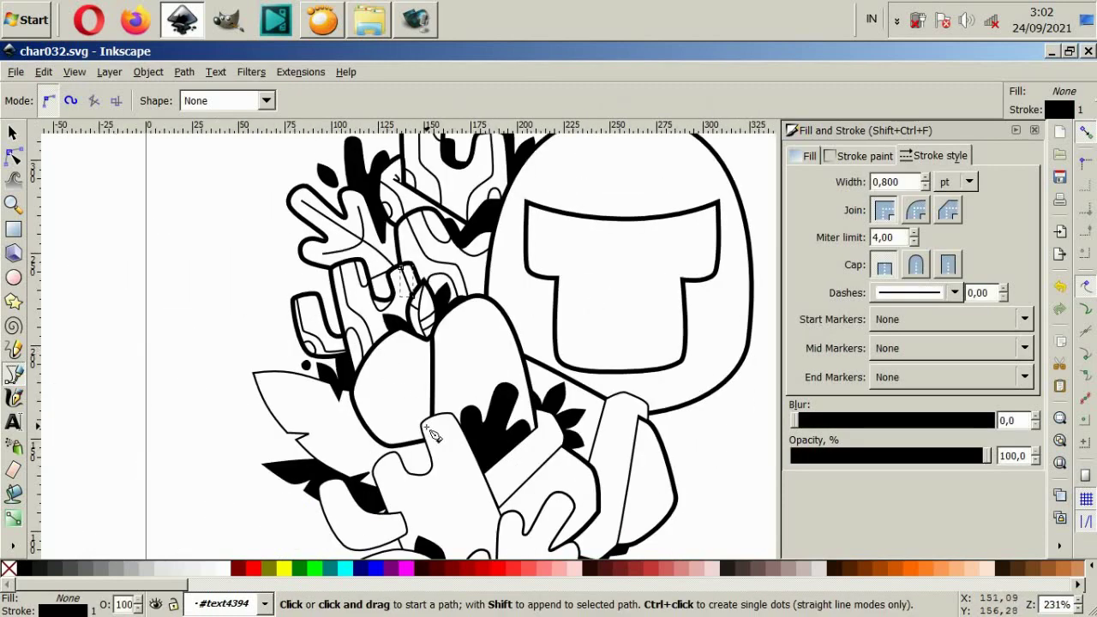
# Draw a short thin zigzag crease line near the top of the bud.
pyautogui.scroll(-1, 443, 431)
pyautogui.scroll(2, 443, 431)
pyautogui.scroll(1, 424, 360)
pyautogui.scroll(1, 412, 306)
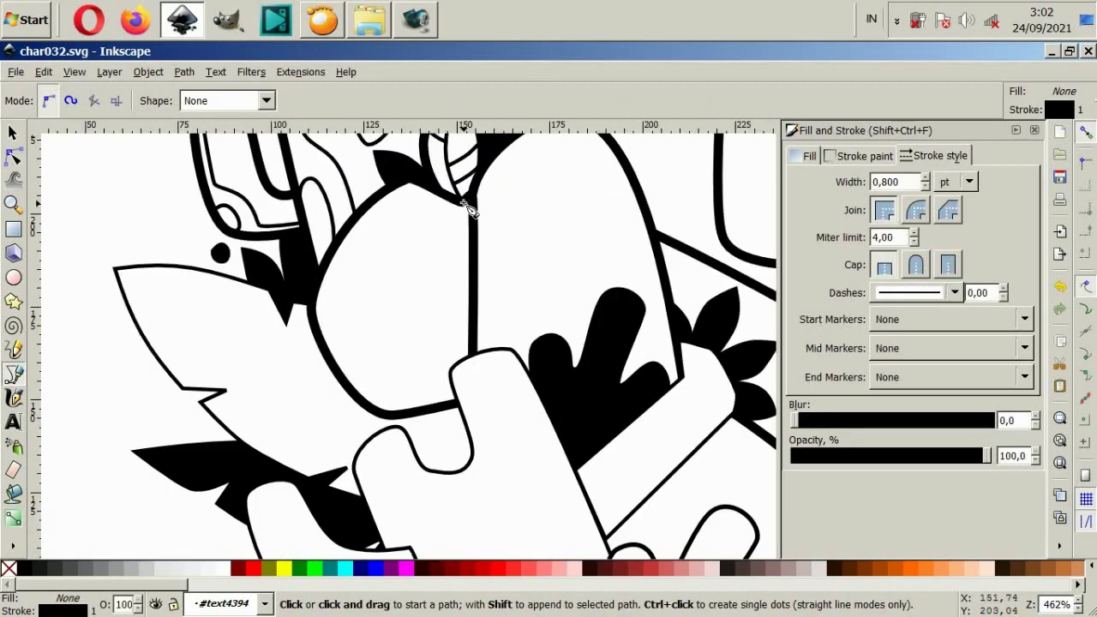
pyautogui.click(467, 204)
pyautogui.click(387, 242)
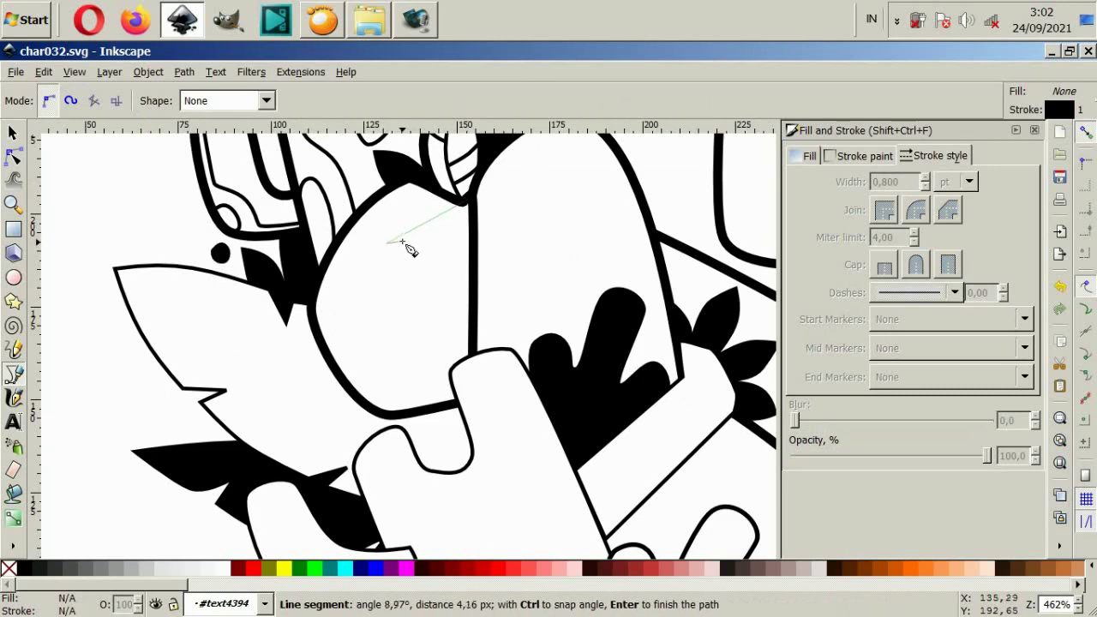
pyautogui.moveTo(407, 242)
pyautogui.mouseDown()
pyautogui.moveTo(418, 245)
pyautogui.moveTo(408, 246)
pyautogui.mouseUp()
pyautogui.doubleClick(384, 259)
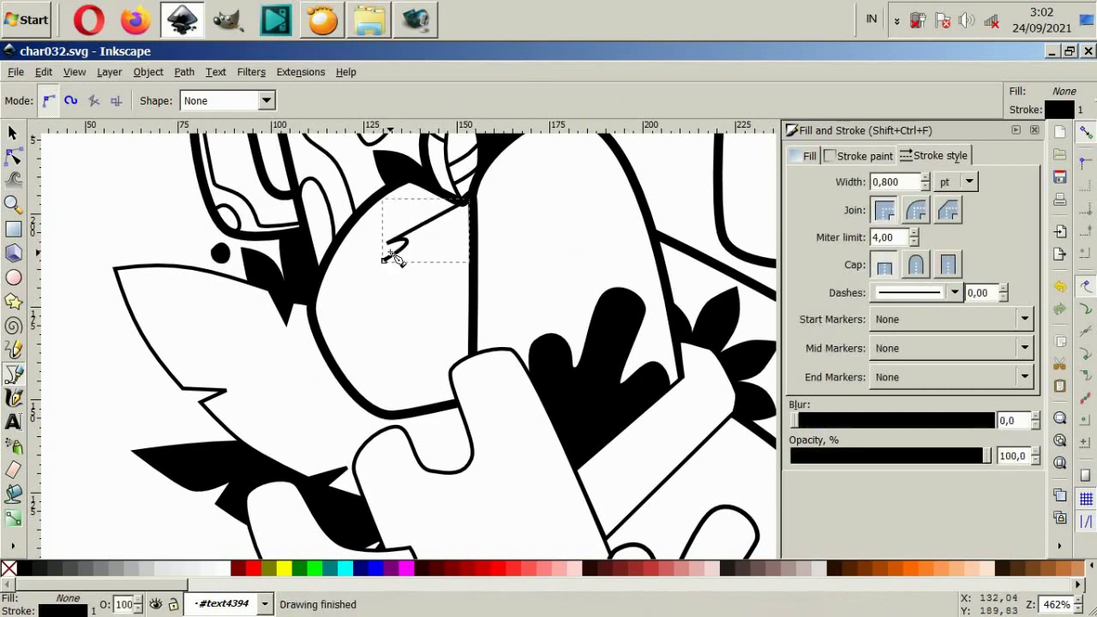
# Reshape the crease line by moving its end node up and nudging its top-right node.
pyautogui.press('n')
pyautogui.moveTo(384, 260)
pyautogui.mouseDown()
pyautogui.moveTo(387, 244)
pyautogui.moveTo(377, 247)
pyautogui.mouseUp()
pyautogui.click(467, 202)
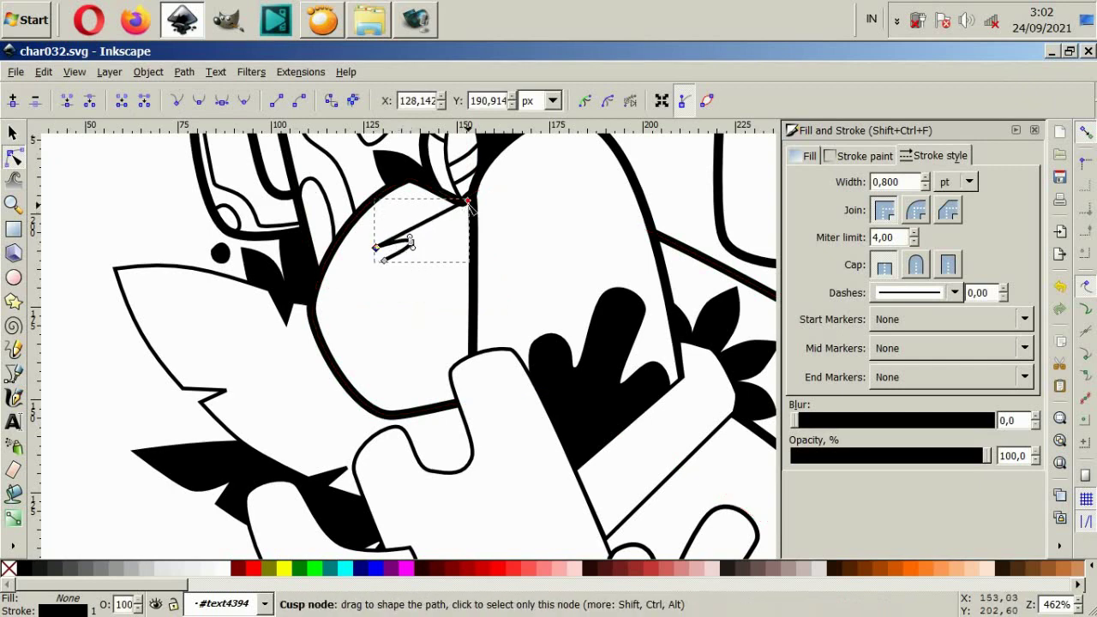
pyautogui.moveTo(468, 204); pyautogui.dragTo(465, 210)
pyautogui.press('Escape')
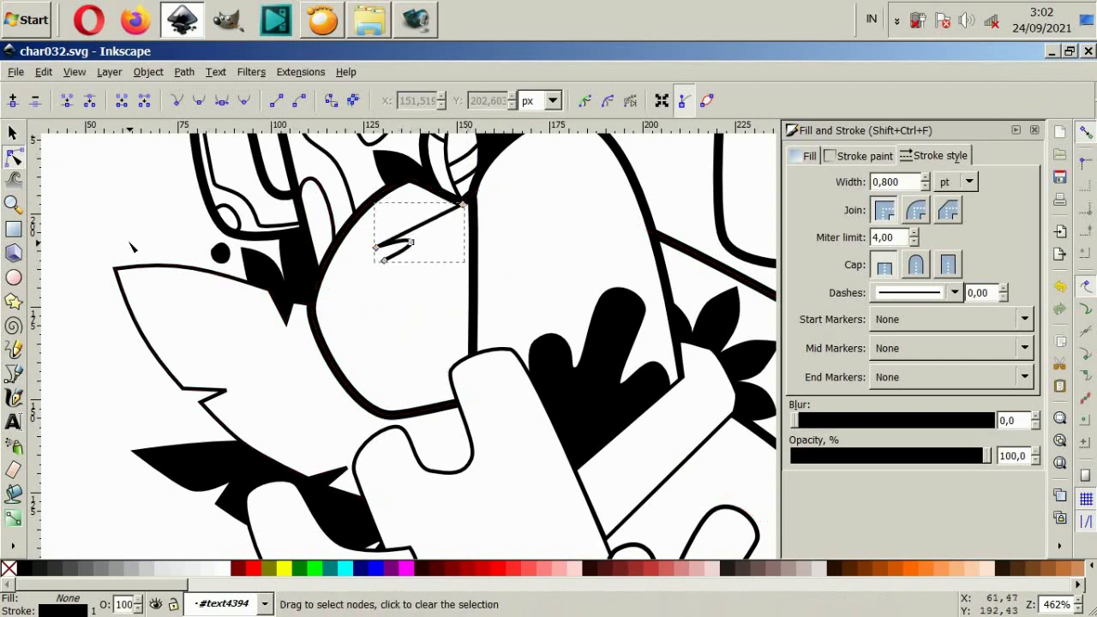
pyautogui.press('Escape')
pyautogui.keyDown('ctrl'); pyautogui.scroll(-4, 291, 370); pyautogui.keyUp('ctrl')
pyautogui.keyDown('ctrl'); pyautogui.scroll(4, 257, 378); pyautogui.keyUp('ctrl')
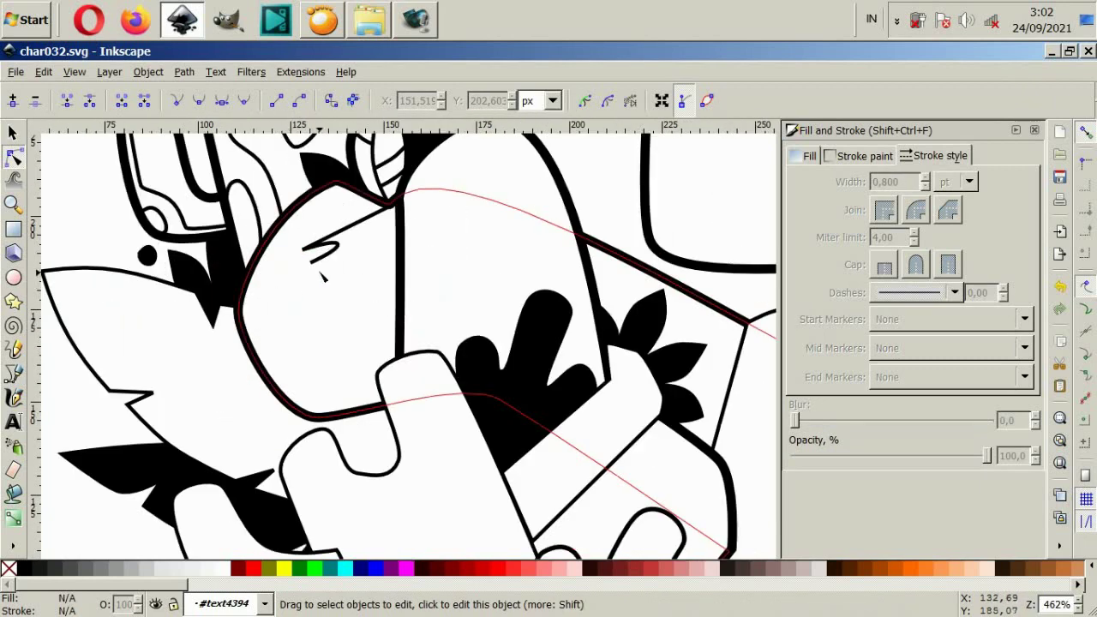
# Flip the crease line vertically and rotate it about 60° into place.
pyautogui.click(332, 268)
pyautogui.keyDown('ctrl'); pyautogui.scroll(2, 334, 257); pyautogui.keyUp('ctrl')
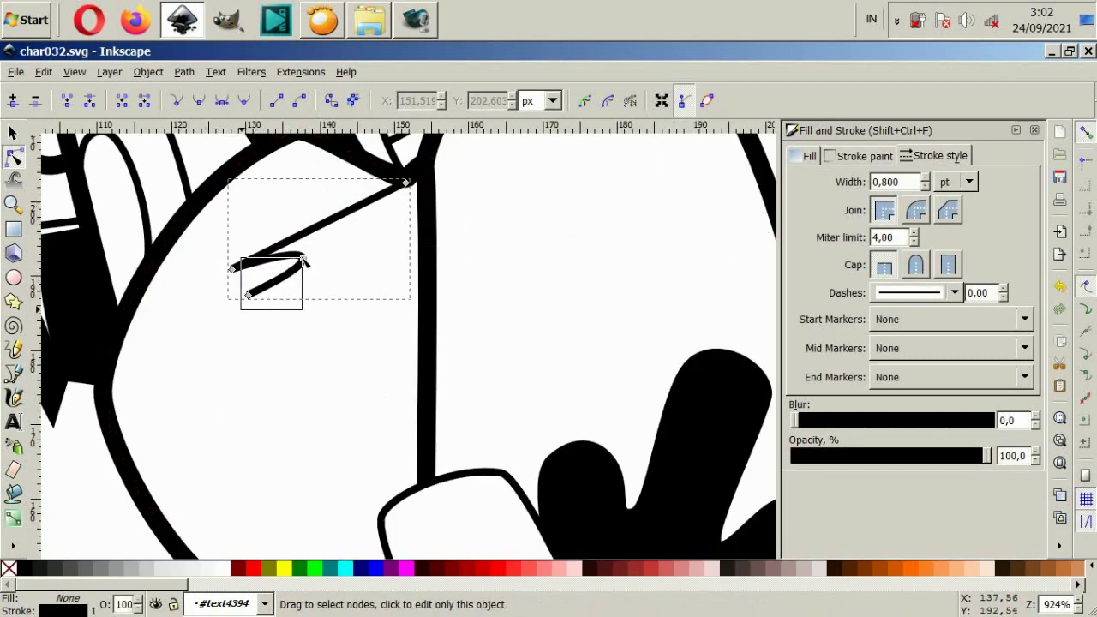
pyautogui.moveTo(308, 258); pyautogui.dragTo(301, 252)
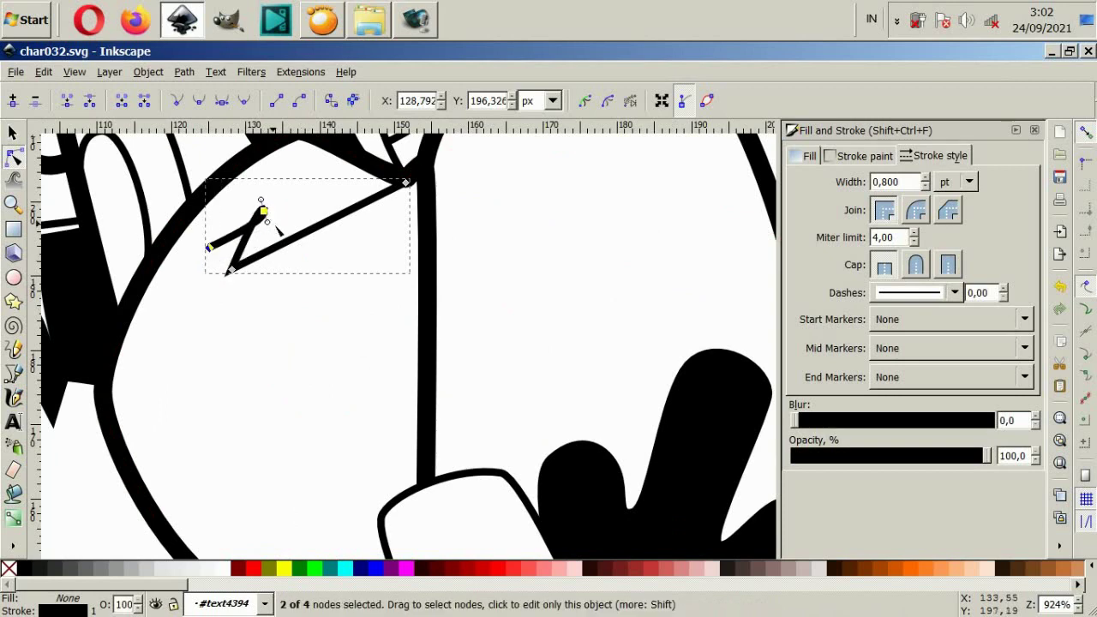
pyautogui.click(13, 133)
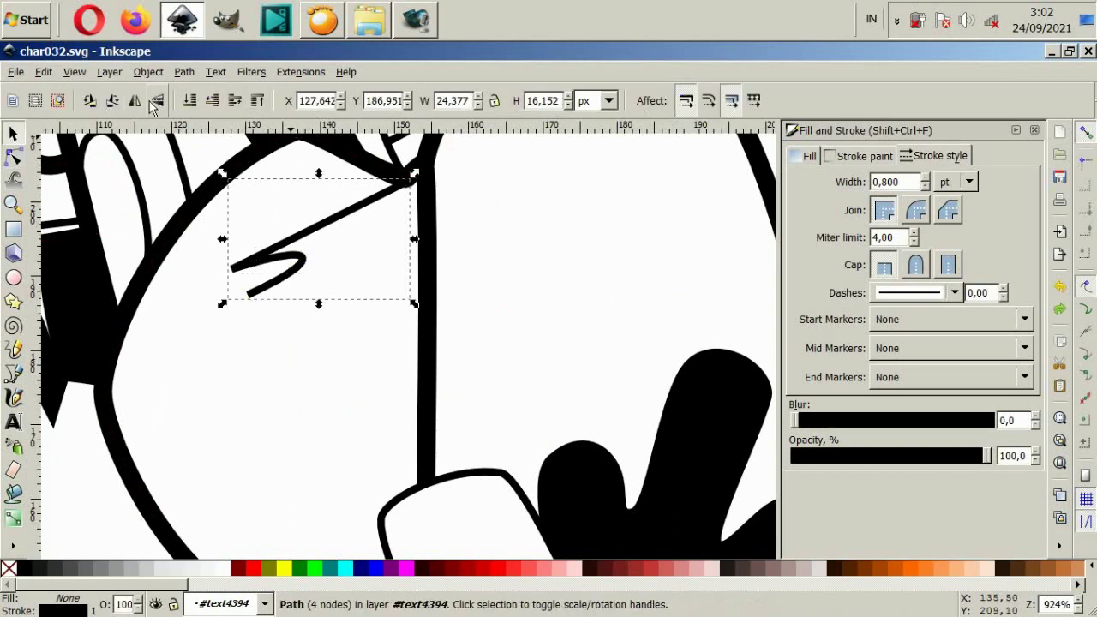
pyautogui.click(157, 102)
pyautogui.click(295, 244)
pyautogui.moveTo(415, 304); pyautogui.dragTo(419, 191)
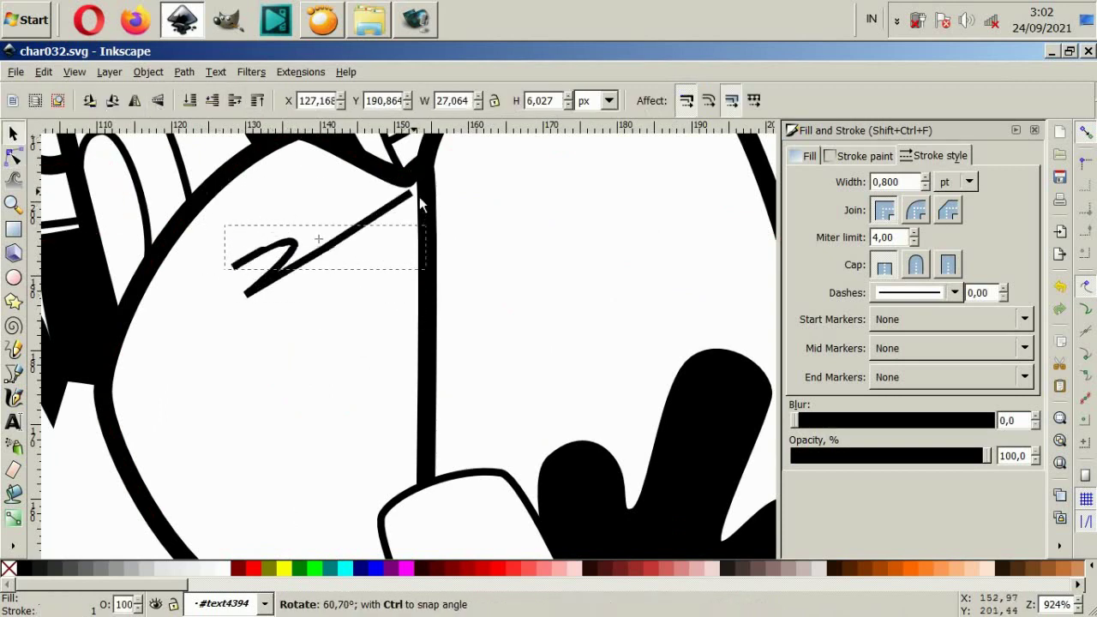
pyautogui.keyDown('ctrl'); pyautogui.click(258, 331); pyautogui.keyUp('ctrl')
pyautogui.press('5')
pyautogui.press('Escape')
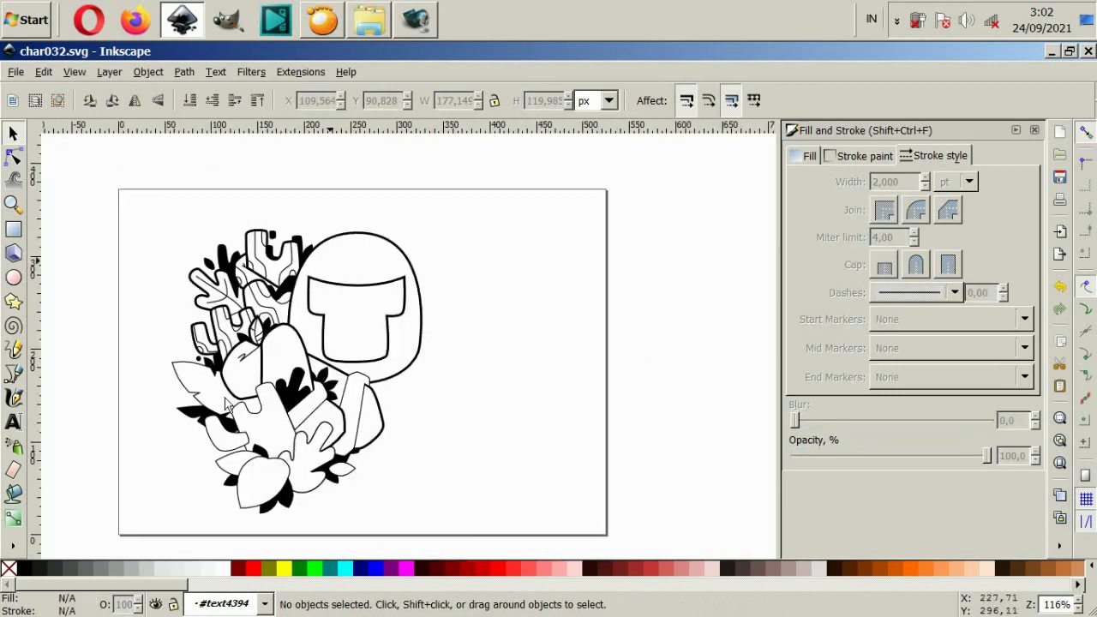
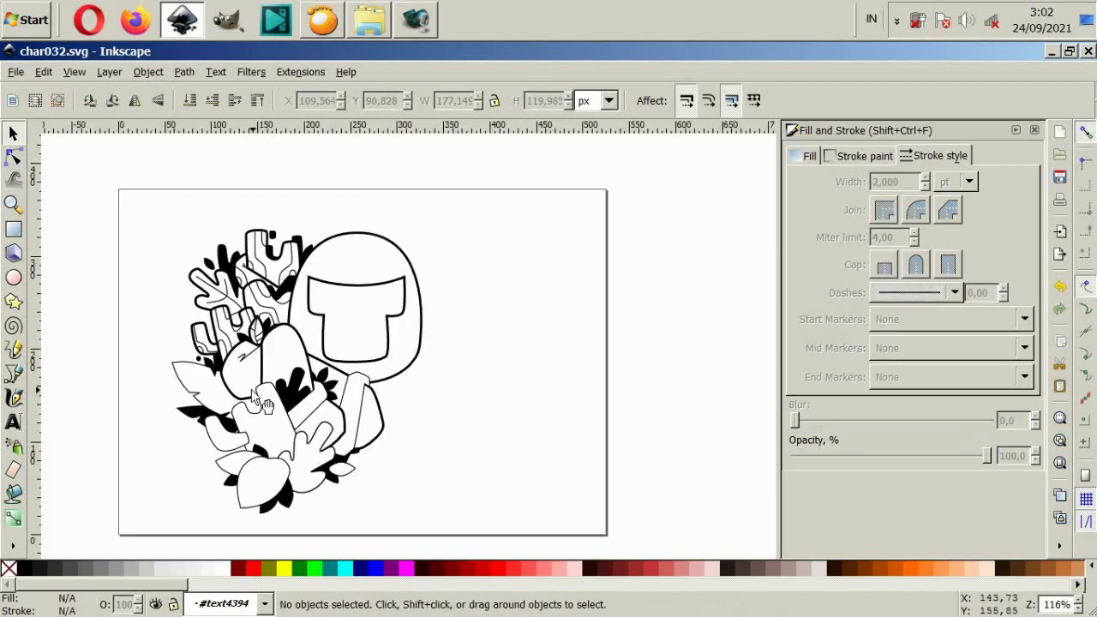
# Draw two thin curved detail lines across the small creature's face with the pen.
pyautogui.scroll(-2, 257, 403)
pyautogui.keyDown('ctrl'); pyautogui.scroll(4, 257, 403); pyautogui.keyUp('ctrl')
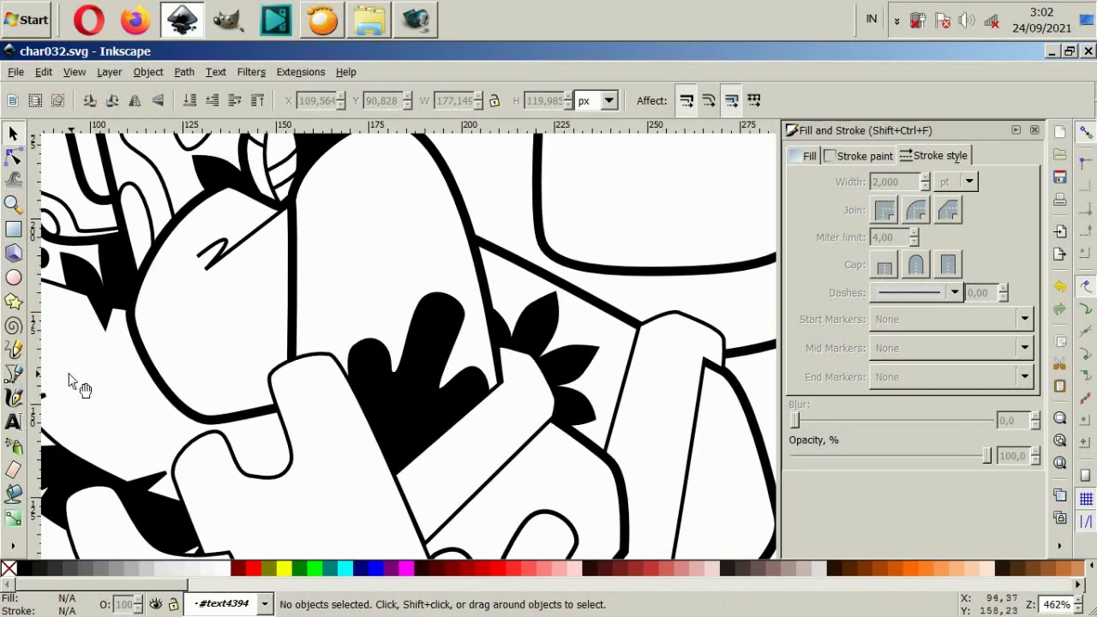
pyautogui.click(13, 373)
pyautogui.click(148, 367)
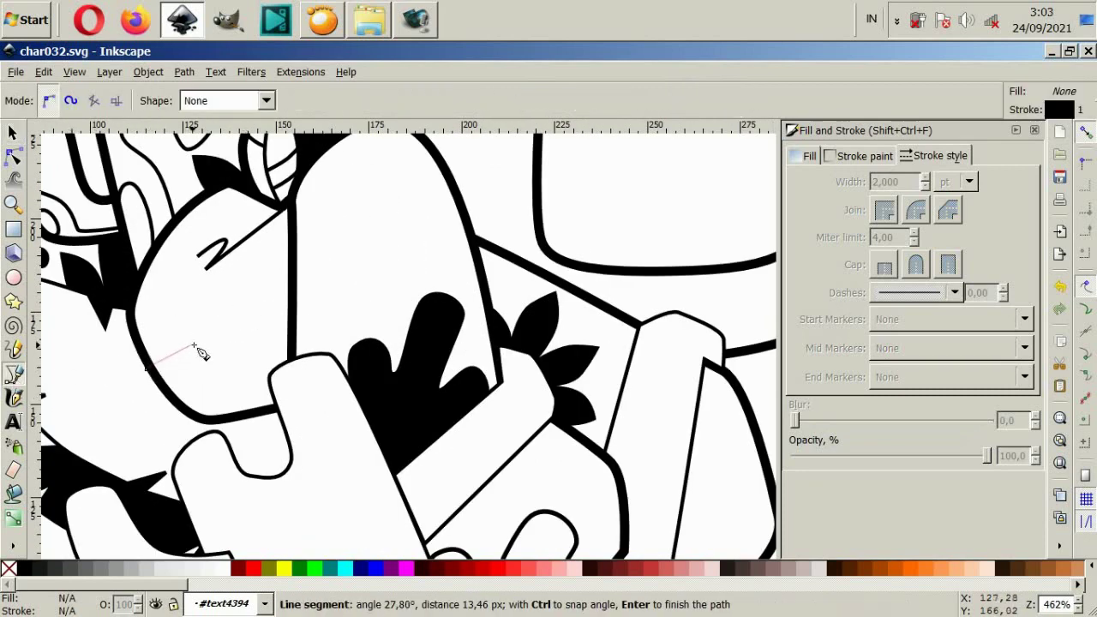
pyautogui.moveTo(201, 332); pyautogui.dragTo(270, 313)
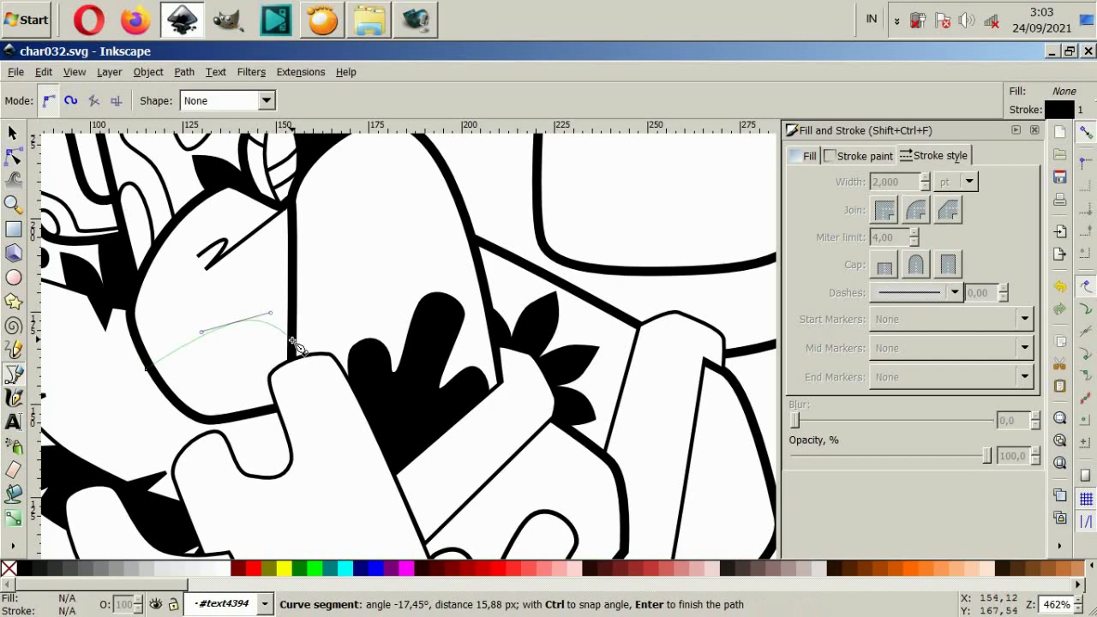
pyautogui.press('Return')
pyautogui.click(176, 396)
pyautogui.moveTo(221, 371)
pyautogui.mouseDown()
pyautogui.moveTo(256, 384)
pyautogui.moveTo(238, 424)
pyautogui.moveTo(233, 413)
pyautogui.mouseUp()
pyautogui.press('Return')
# Add a short stroke and a small closed rounded shape at the face's left edge.
pyautogui.click(199, 411)
pyautogui.press('Return')
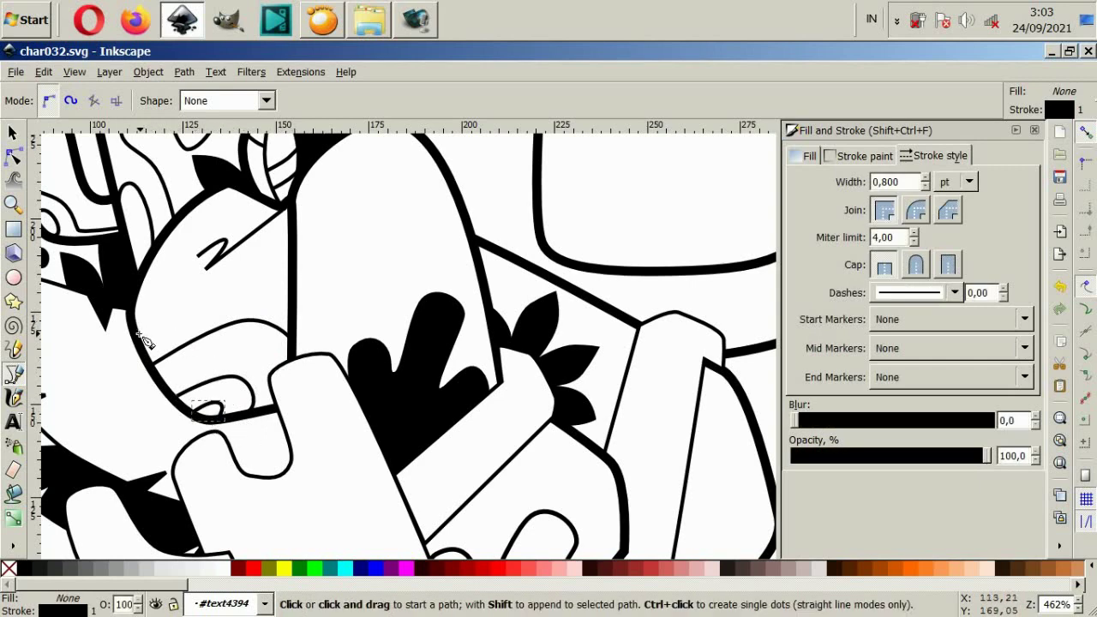
pyautogui.click(140, 334)
pyautogui.moveTo(153, 330); pyautogui.dragTo(168, 307)
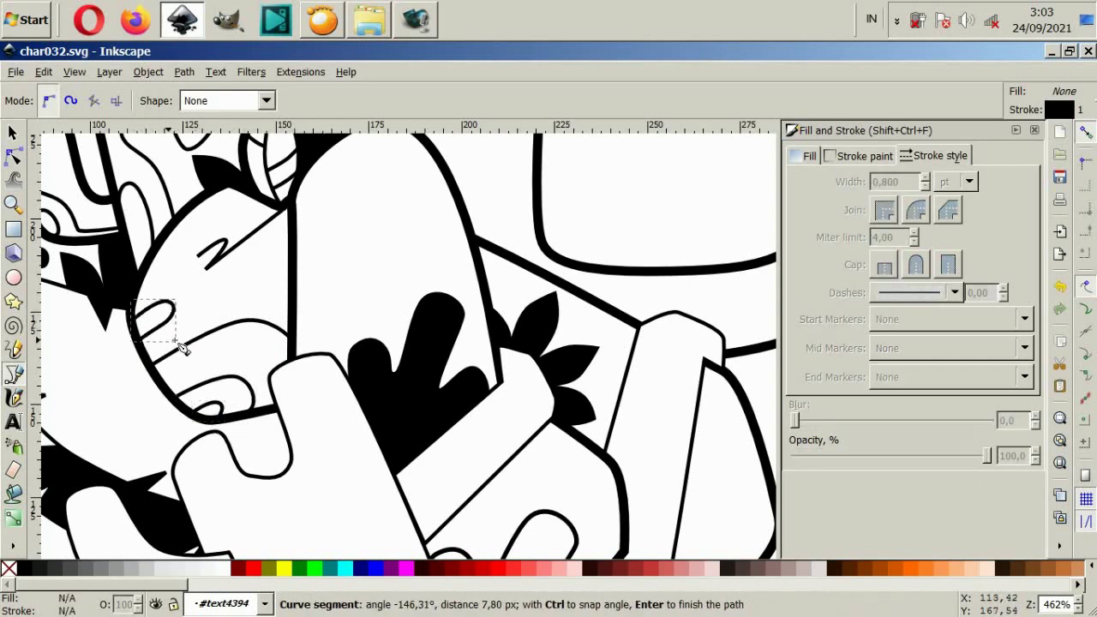
pyautogui.click(140, 336)
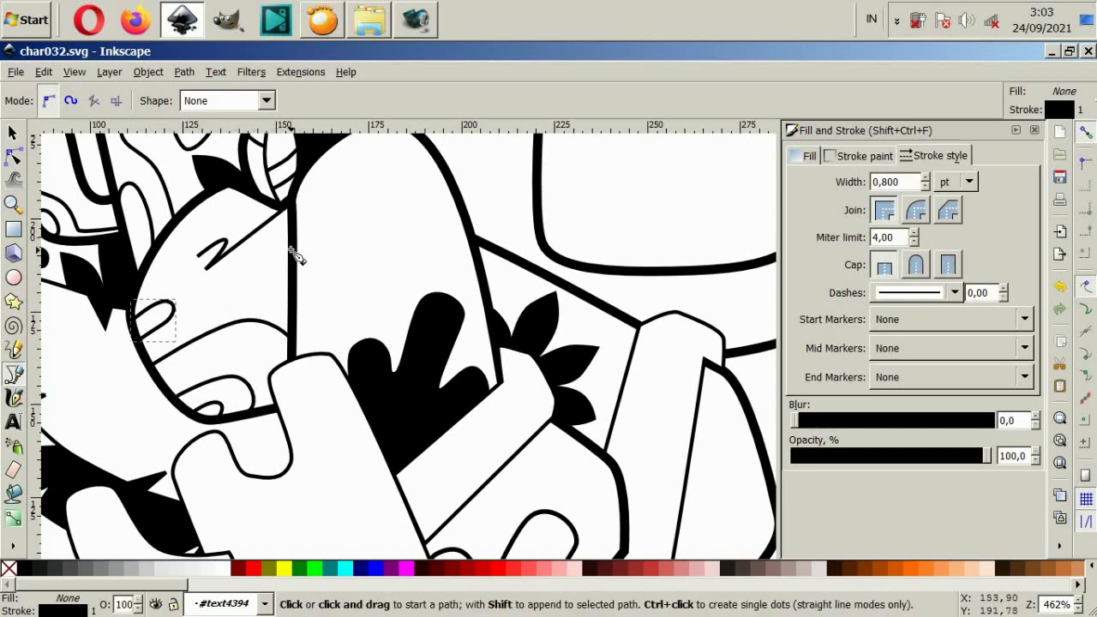
# Draw a three-point curve on the upper right of the face.
pyautogui.click(288, 225)
pyautogui.click(253, 248)
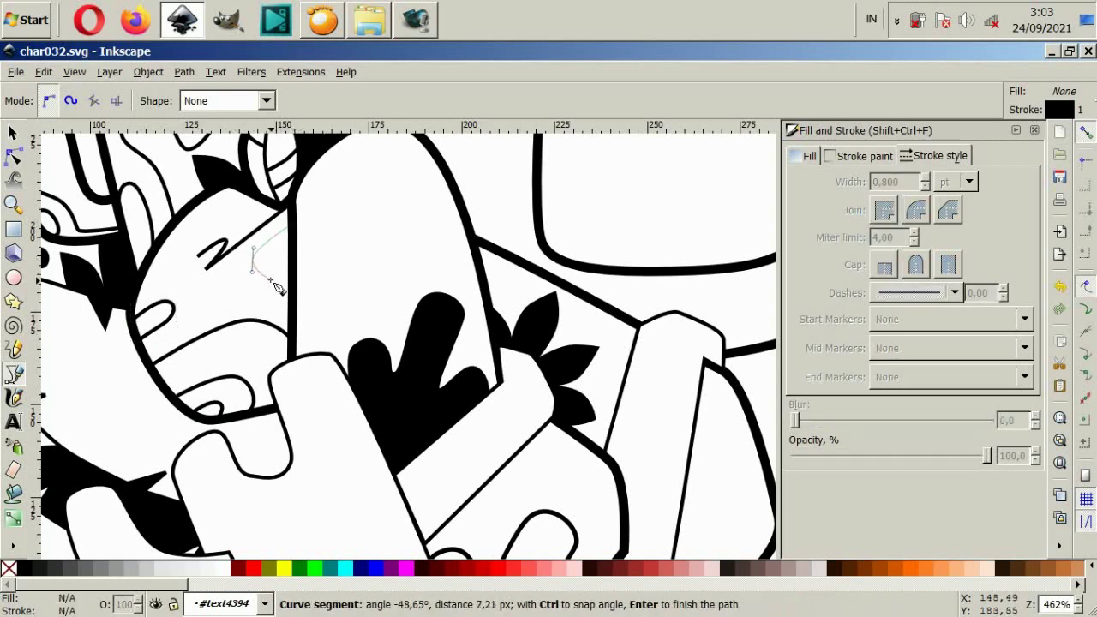
pyautogui.click(289, 288)
pyautogui.press('Return')
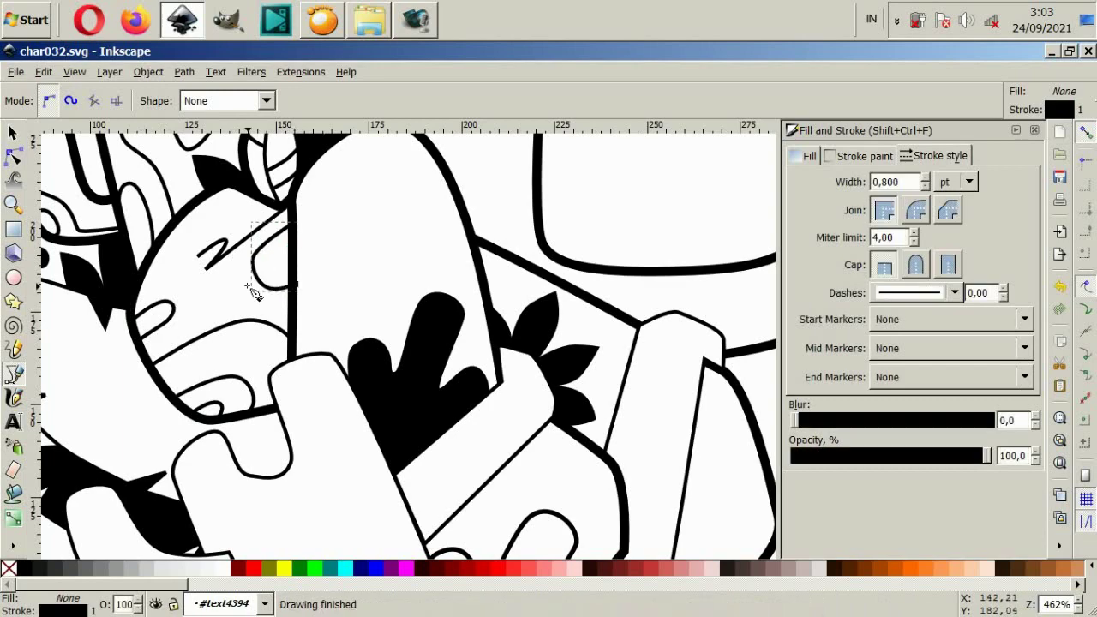
pyautogui.scroll(-2, 257, 290)
pyautogui.scroll(-2, 199, 319)
pyautogui.scroll(4, 206, 330)
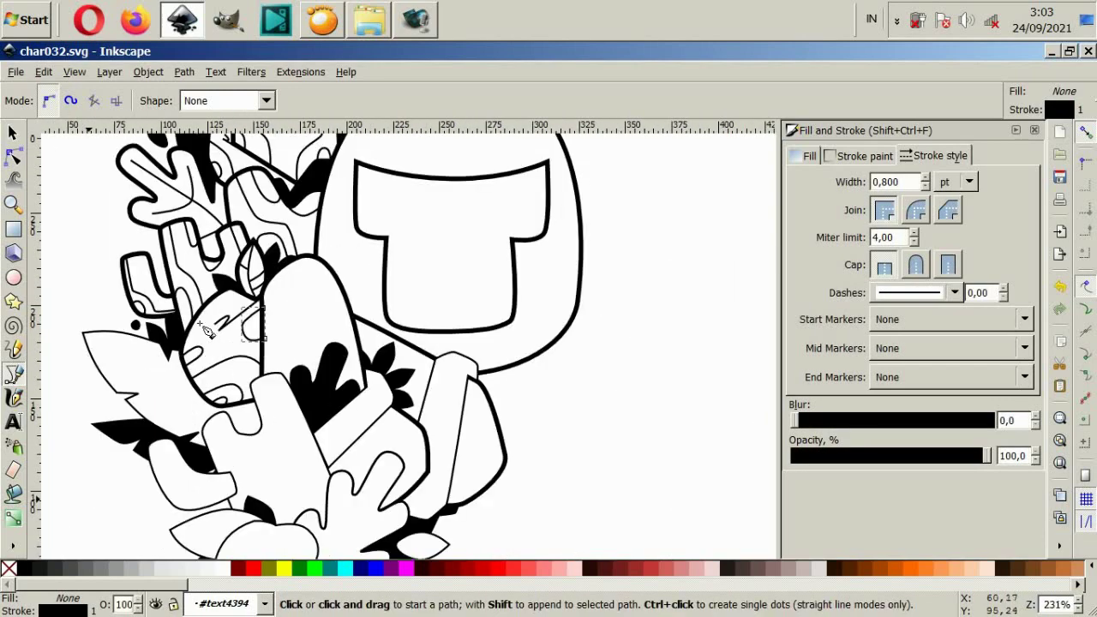
pyautogui.scroll(-2, 221, 344)
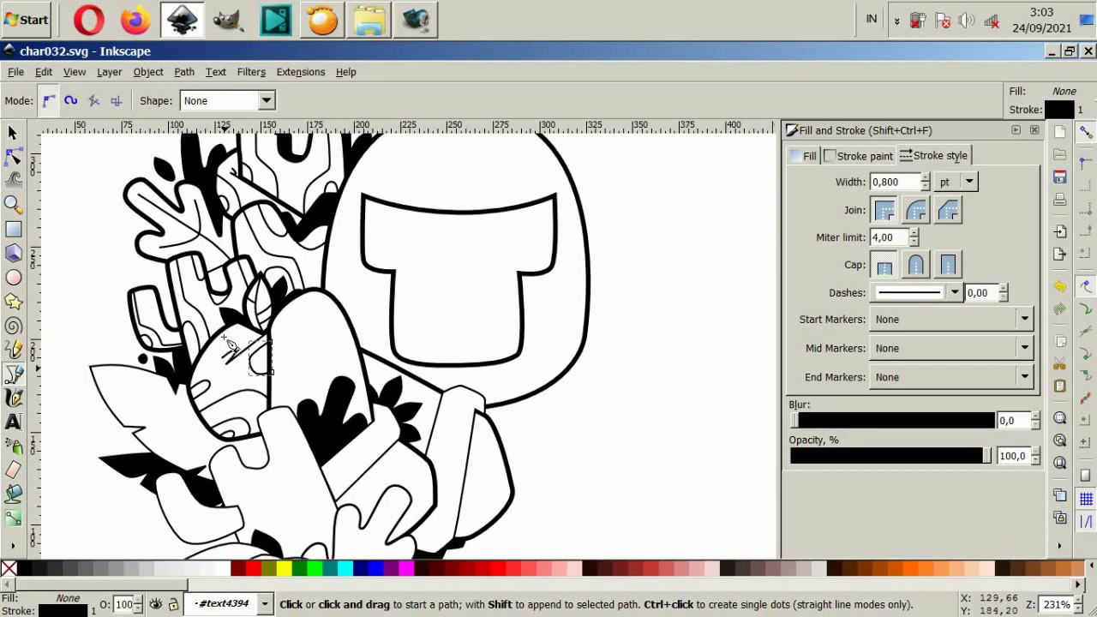
# Select the large 10-node outline path of the tall rounded figure.
pyautogui.click(13, 133)
pyautogui.scroll(2, 216, 184)
pyautogui.keyDown('shift'); pyautogui.click(193, 257); pyautogui.keyUp('shift')
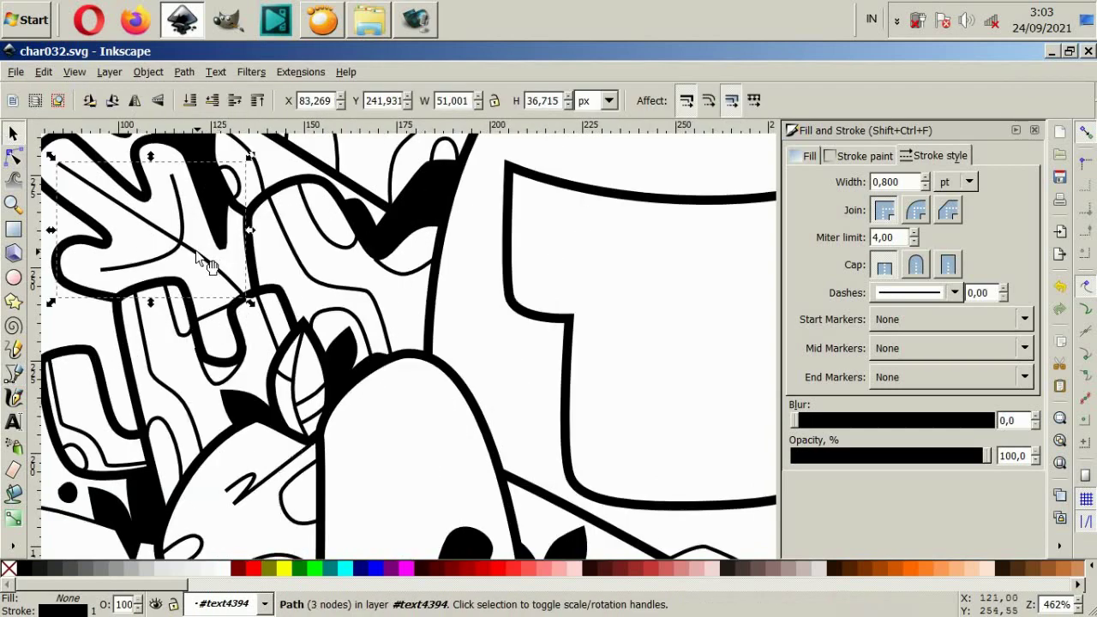
pyautogui.keyDown('shift'); pyautogui.click(208, 321); pyautogui.keyUp('shift')
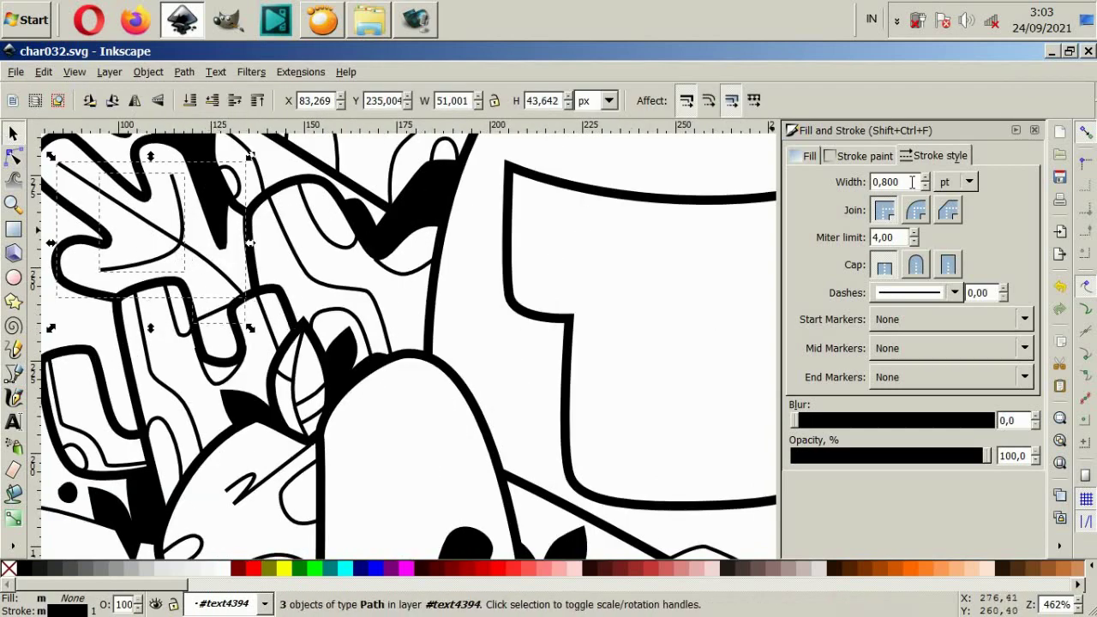
pyautogui.scroll(-2, 159, 291)
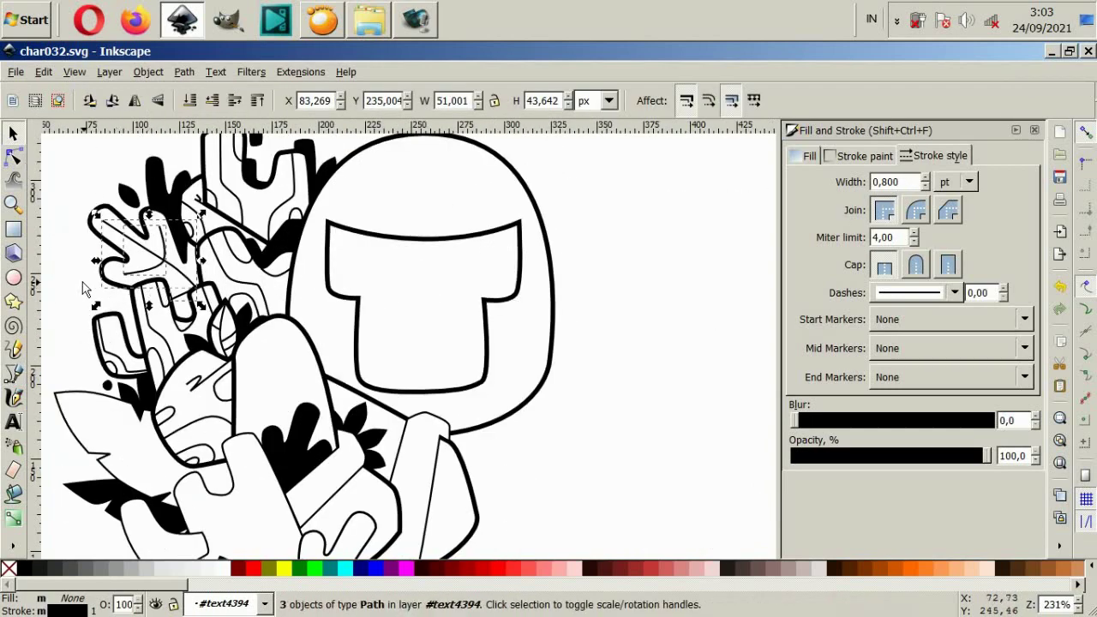
pyautogui.press('Escape')
pyautogui.click(137, 377)
pyautogui.scroll(2, 159, 463)
pyautogui.click(151, 456)
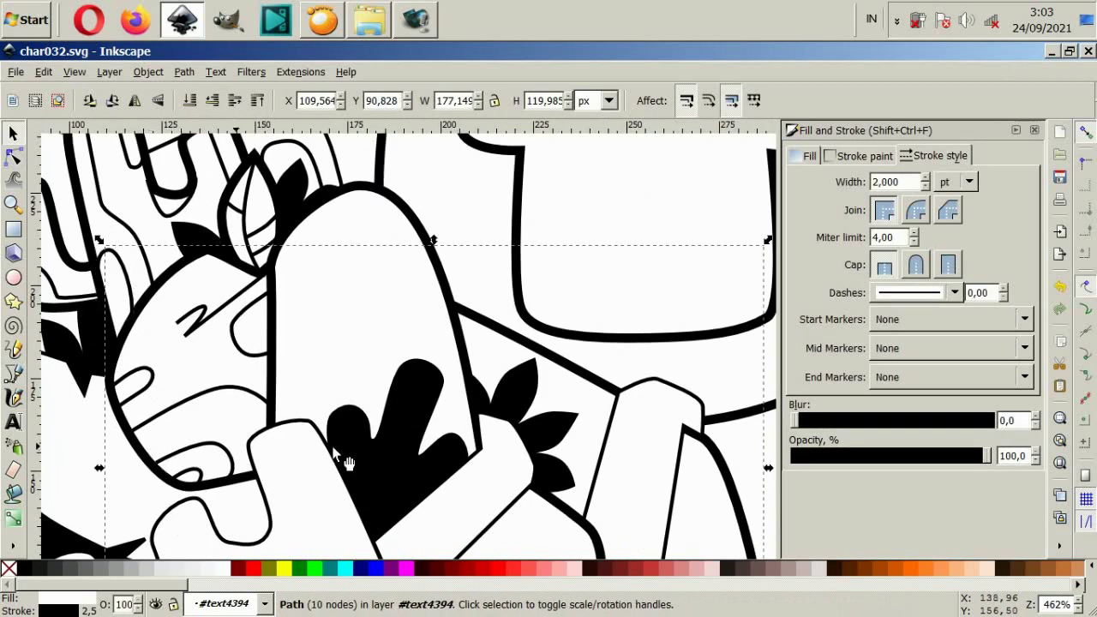
# Reduce that path's stroke width from 2 pt to 1 pt, then deselect.
pyautogui.click(861, 178)
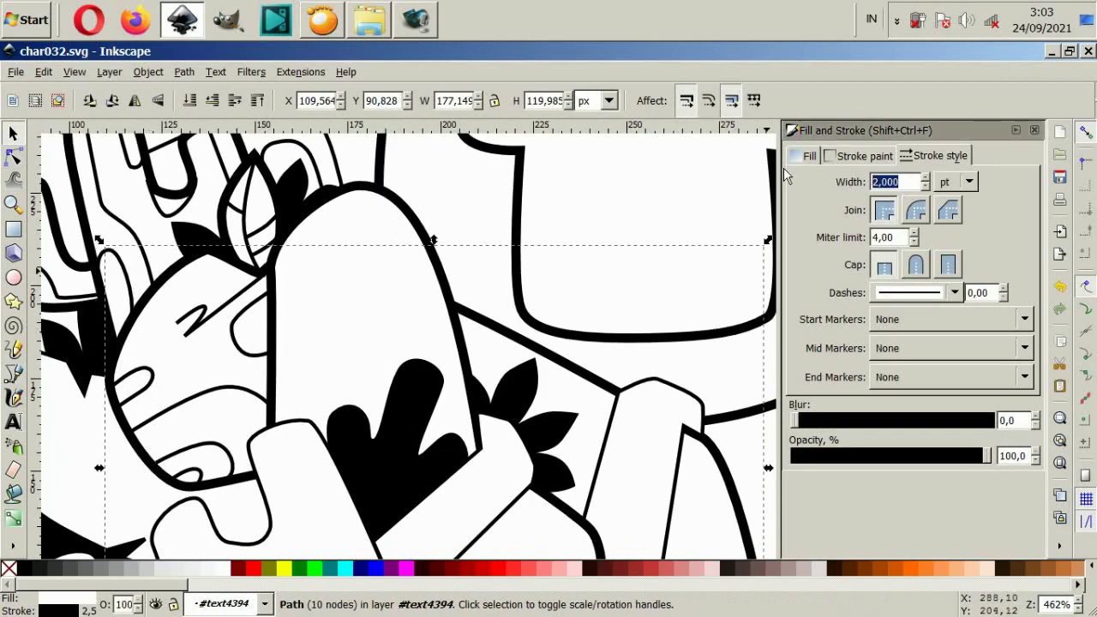
pyautogui.write('1')
pyautogui.press('Return')
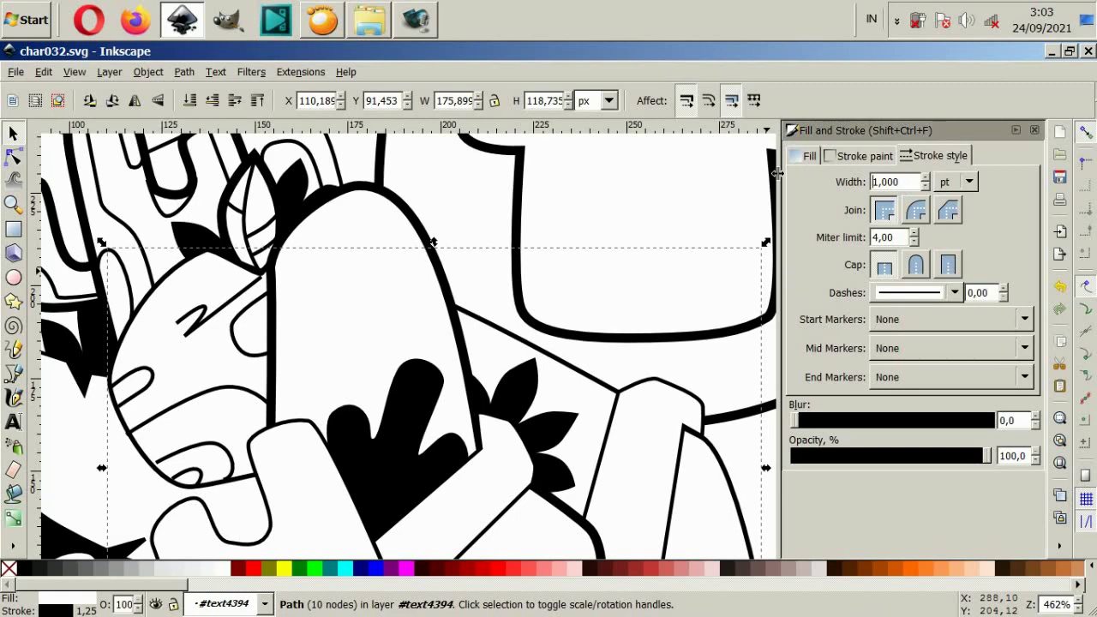
pyautogui.scroll(-5, 460, 420)
pyautogui.scroll(3, 430, 414)
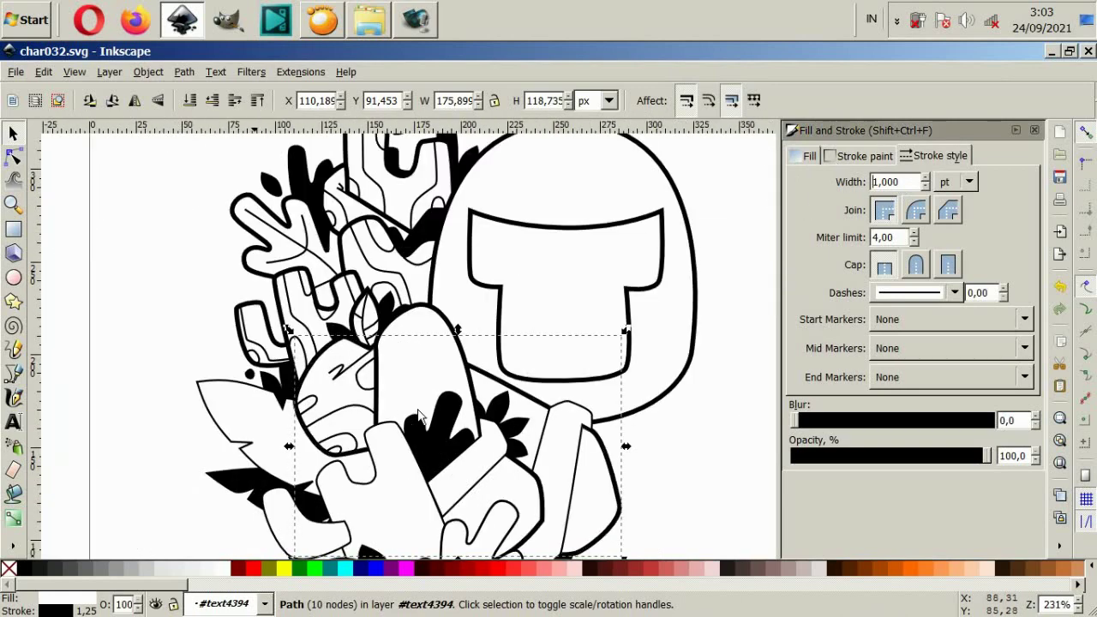
pyautogui.click(720, 505)
pyautogui.scroll(-2, 520, 448)
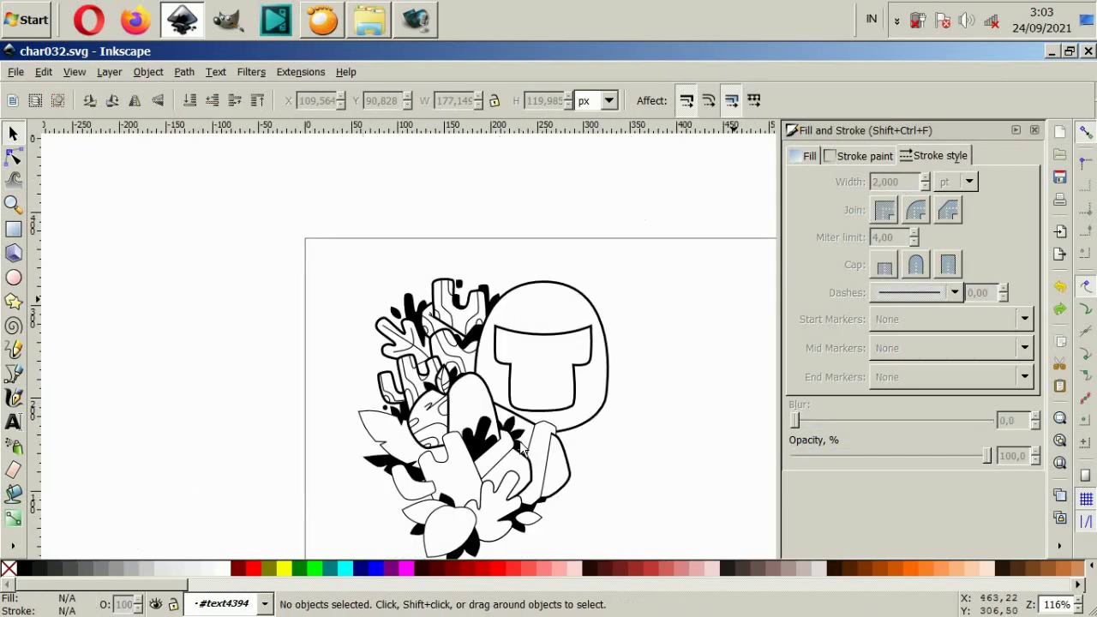
pyautogui.scroll(-3, 521, 448)
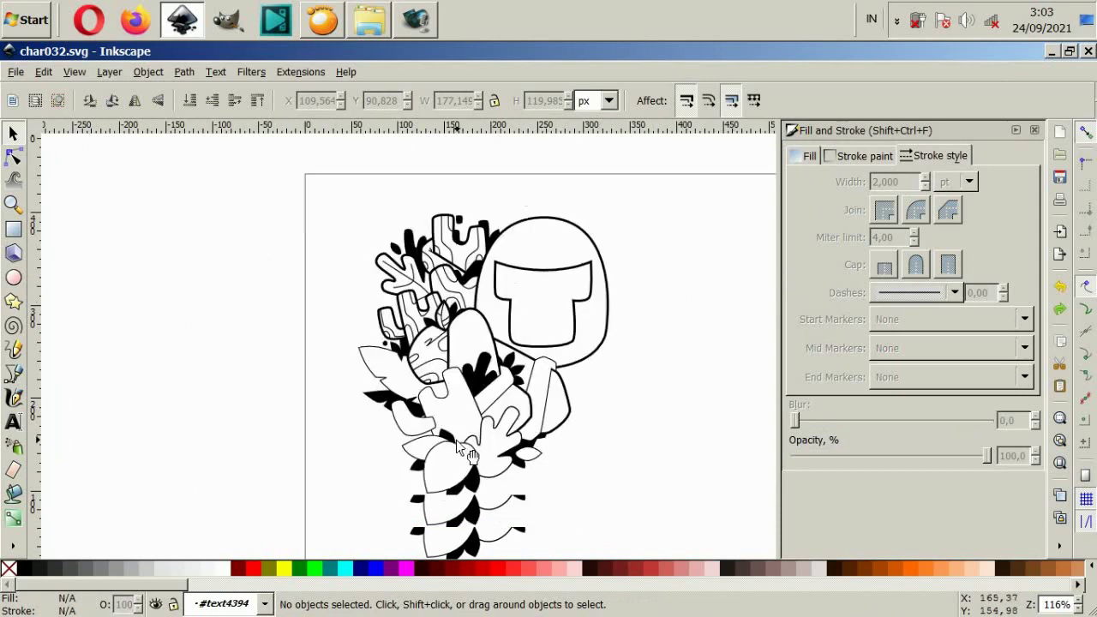
pyautogui.scroll(-2, 378, 257)
pyautogui.keyDown('ctrl'); pyautogui.scroll(2, 172, 360); pyautogui.keyUp('ctrl')
pyautogui.keyDown('ctrl'); pyautogui.scroll(2, 54, 393); pyautogui.keyUp('ctrl')
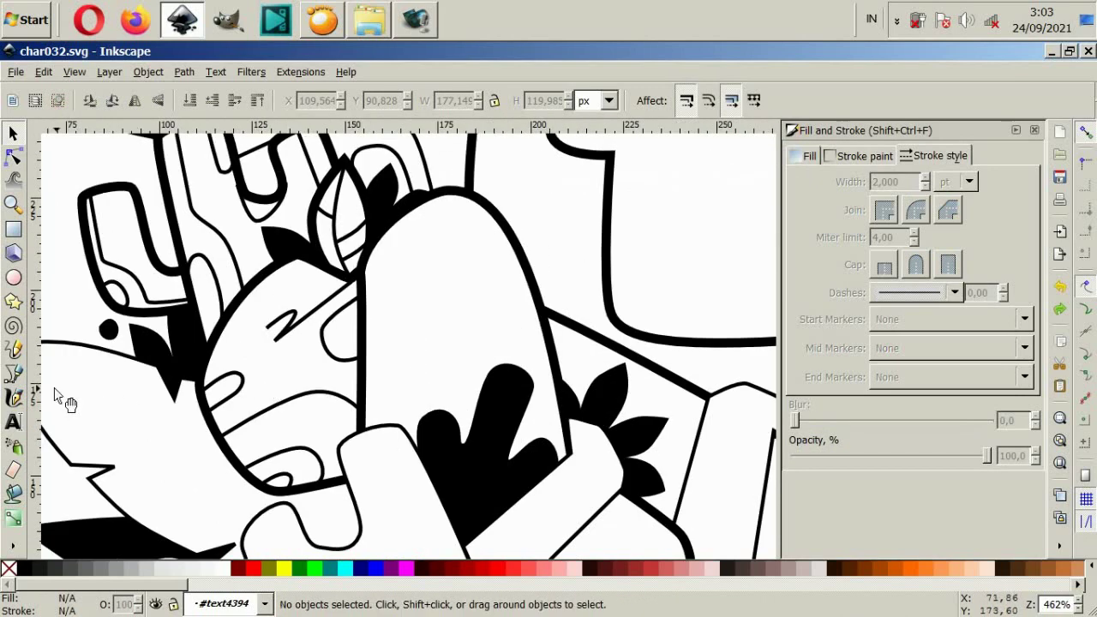
# Draw a thin curved line down the tall figure toward the dark leaf.
pyautogui.click(13, 372)
pyautogui.click(375, 245)
pyautogui.press('Escape')
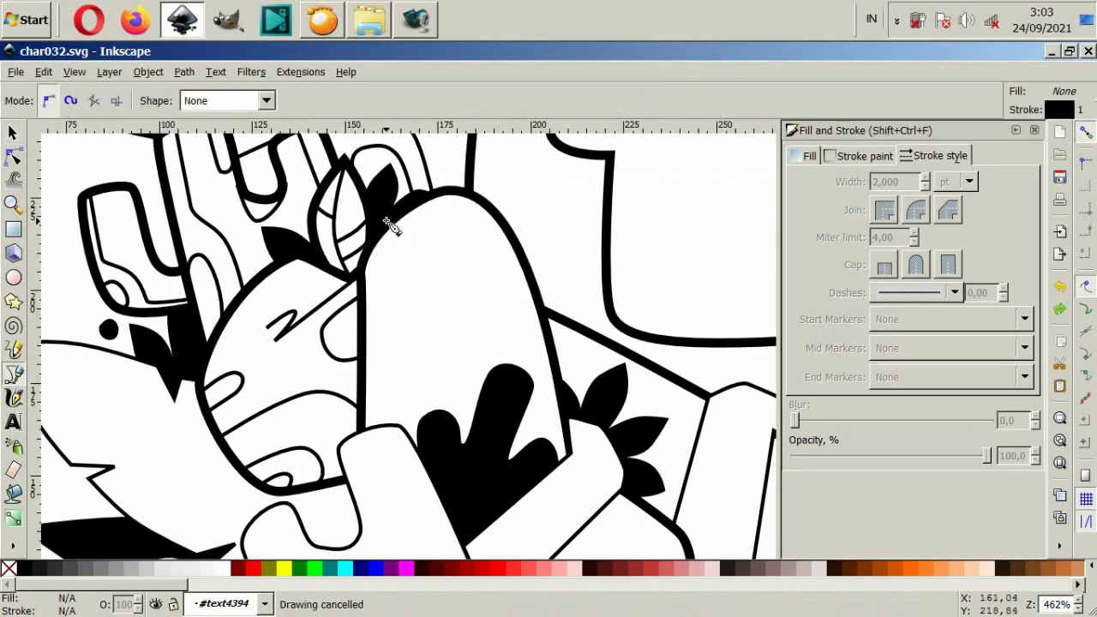
pyautogui.click(390, 224)
pyautogui.moveTo(466, 350); pyautogui.dragTo(486, 374)
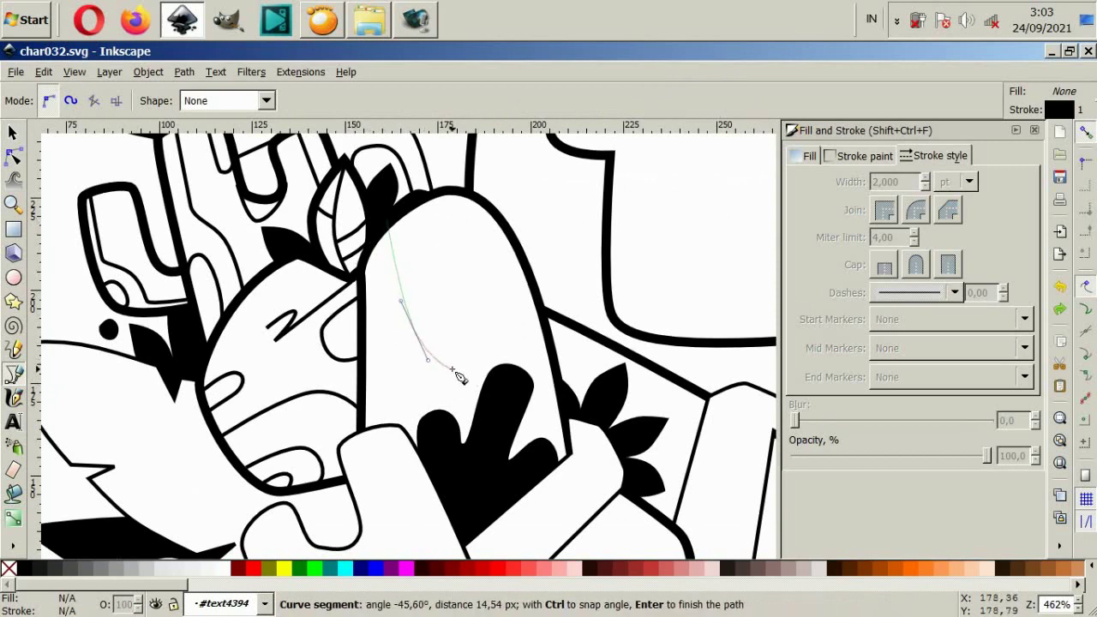
pyautogui.click(512, 506)
pyautogui.press('Return')
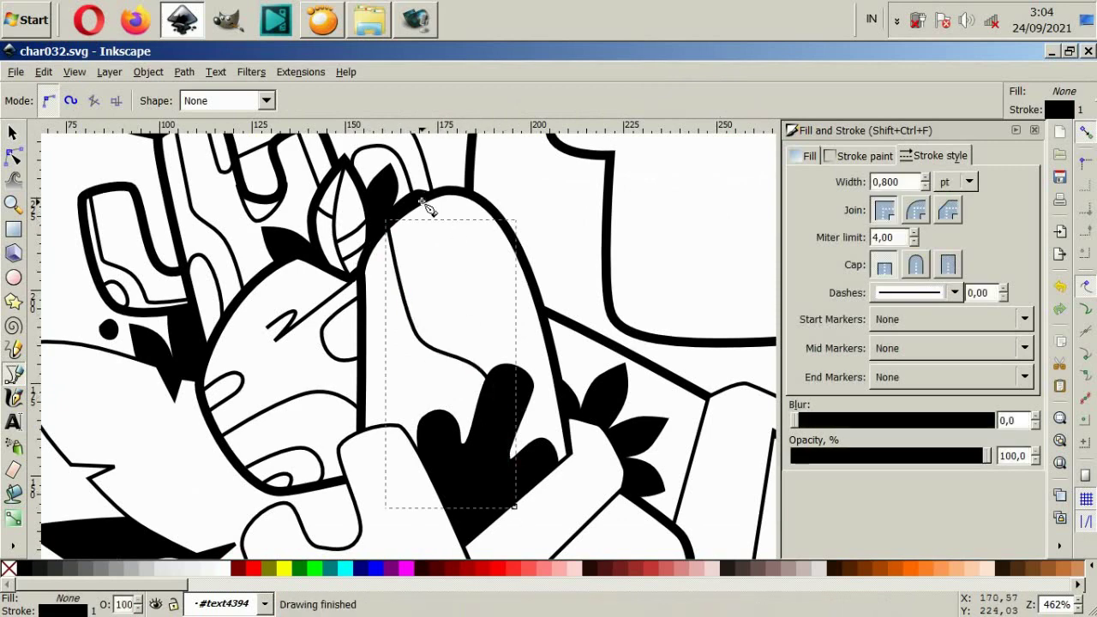
# Add two curves near the tall figure's top and tip, checking a node.
pyautogui.click(422, 205)
pyautogui.moveTo(525, 319); pyautogui.dragTo(534, 294)
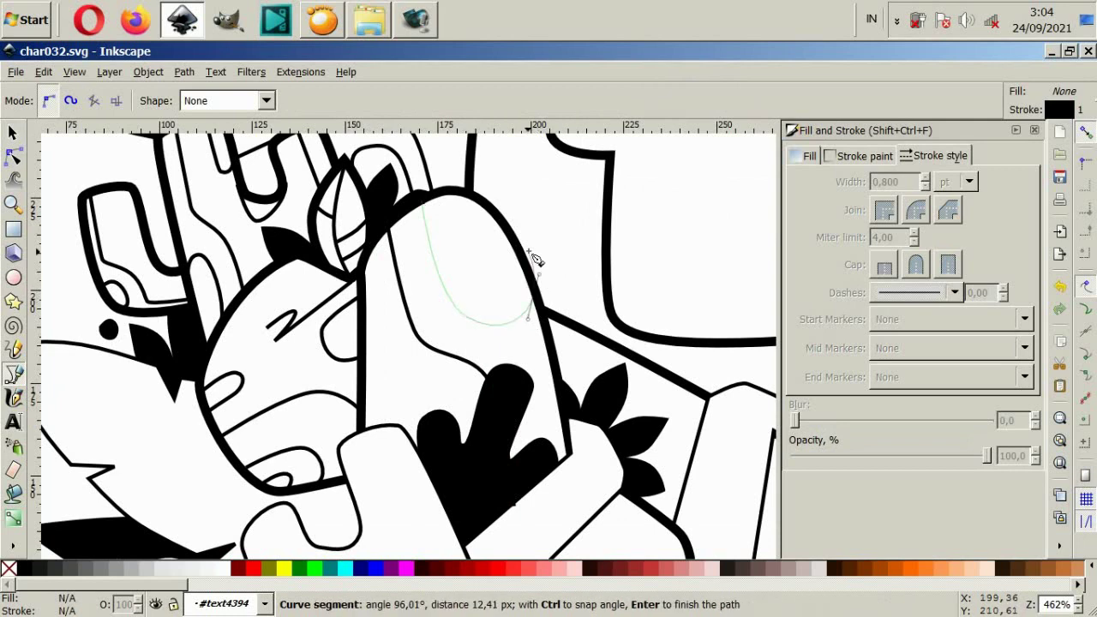
pyautogui.press('Return')
pyautogui.click(454, 196)
pyautogui.moveTo(464, 247); pyautogui.dragTo(508, 260)
pyautogui.press('Return')
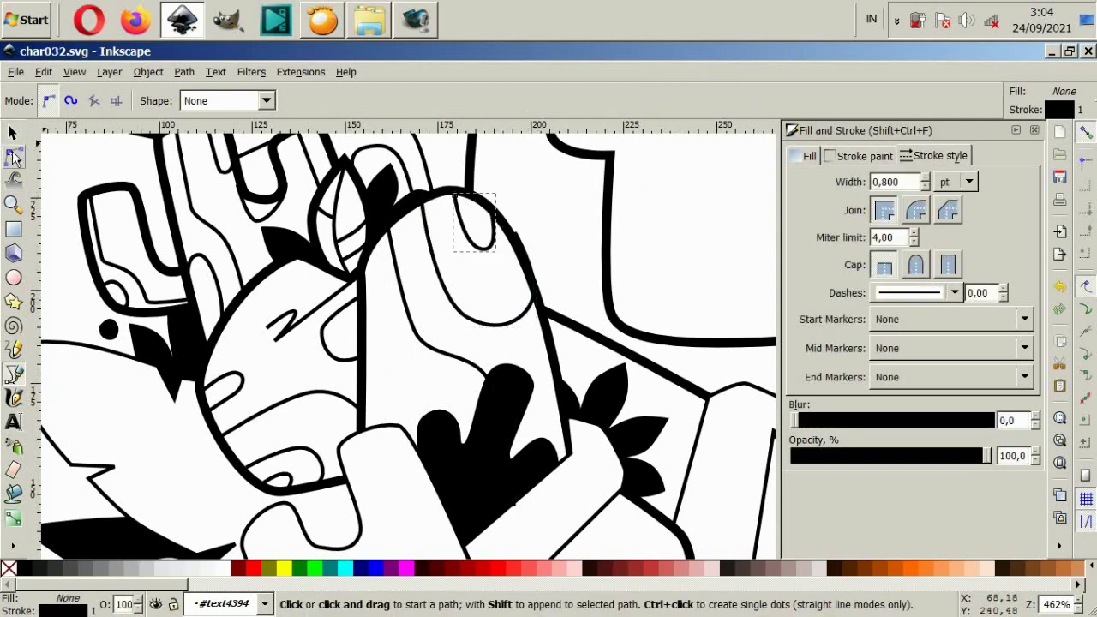
pyautogui.press('n')
pyautogui.click(518, 241)
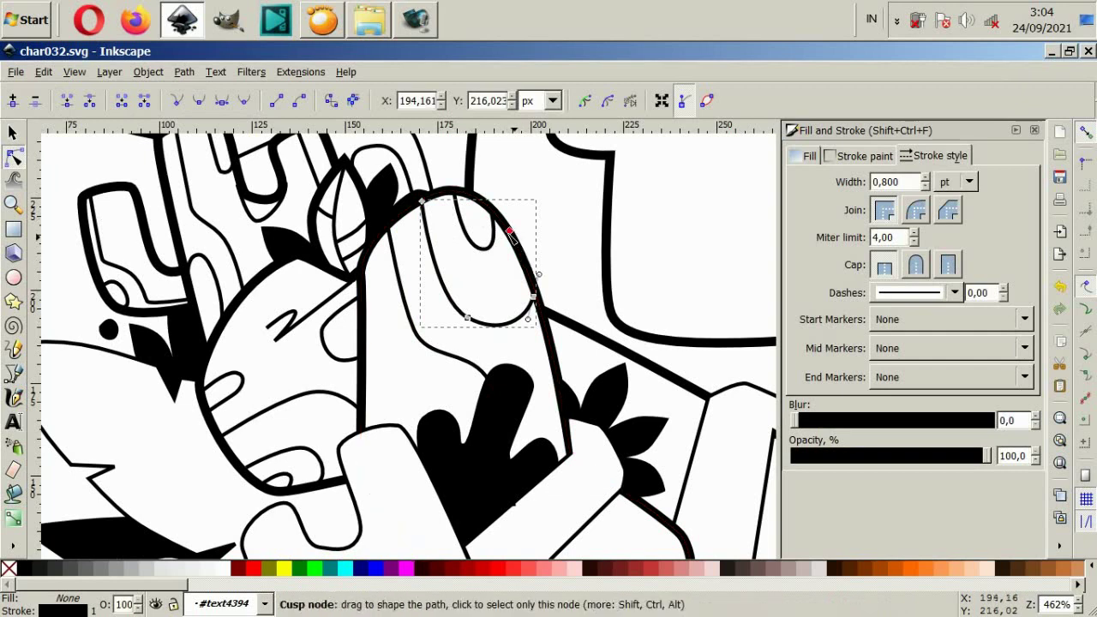
pyautogui.press('b')
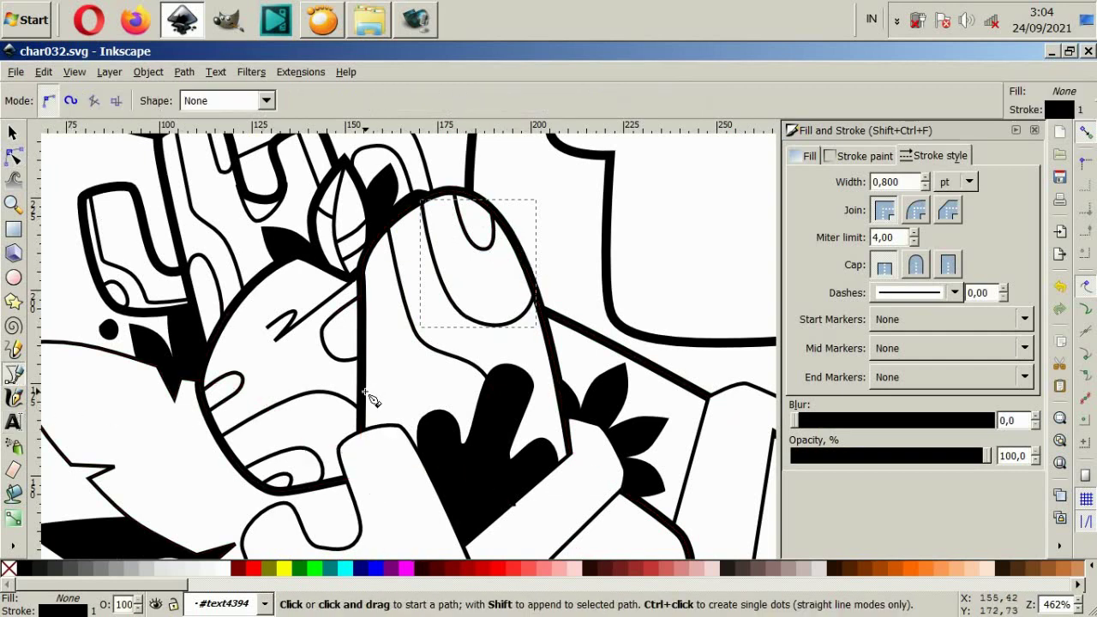
# Draw a short curve along the tall figure's left edge and zoom out.
pyautogui.click(369, 376)
pyautogui.moveTo(387, 378); pyautogui.dragTo(391, 378)
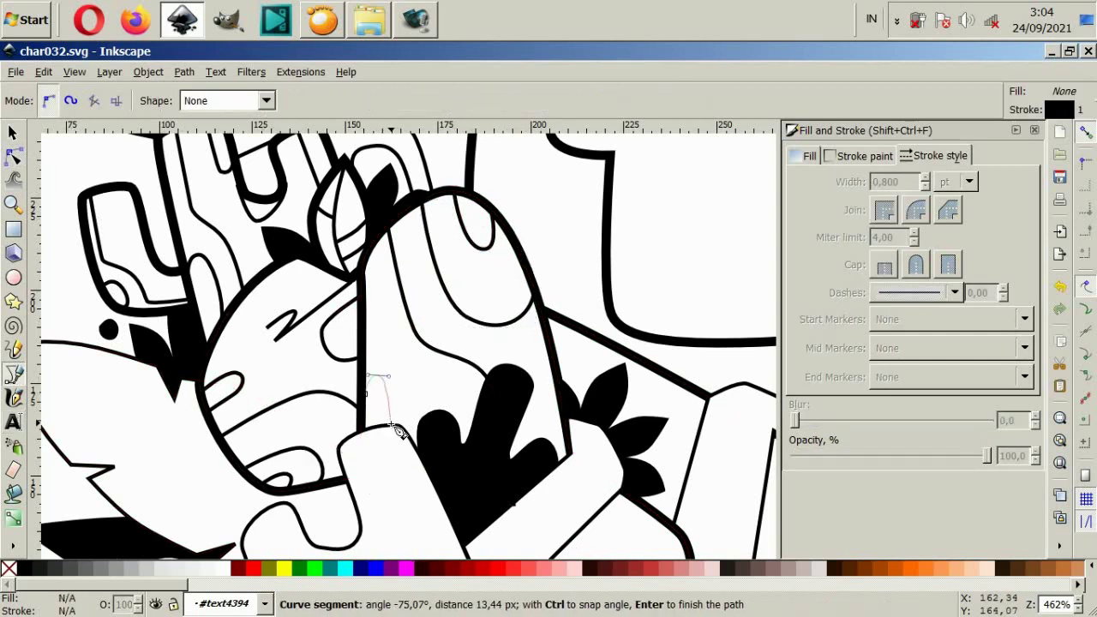
pyautogui.press('Return')
pyautogui.scroll(-3, 396, 431)
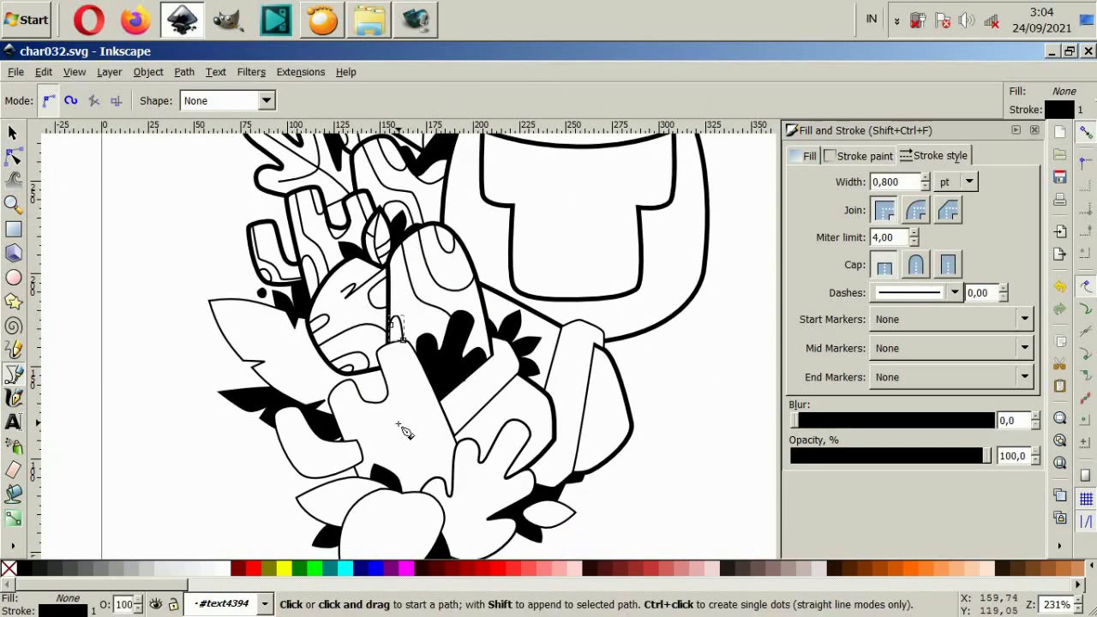
pyautogui.scroll(-1, 404, 429)
pyautogui.scroll(-2, 397, 464)
pyautogui.scroll(4, 393, 459)
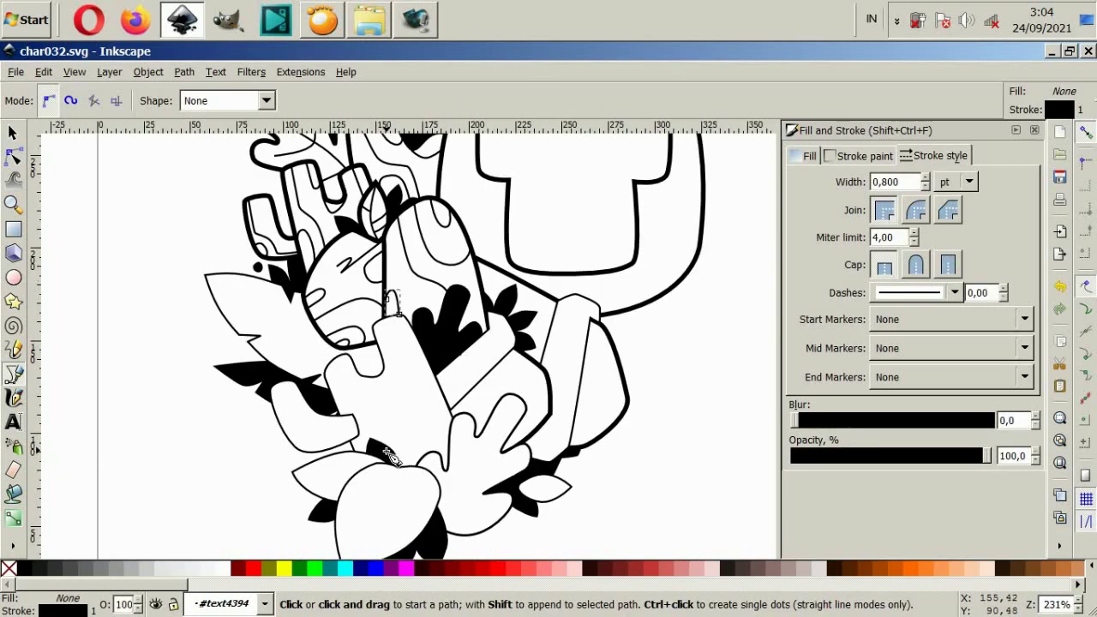
# Select the eight leaf, hand and stump shapes in the lower cluster.
pyautogui.click(13, 133)
pyautogui.keyDown('shift'); pyautogui.click(245, 343); pyautogui.keyUp('shift')
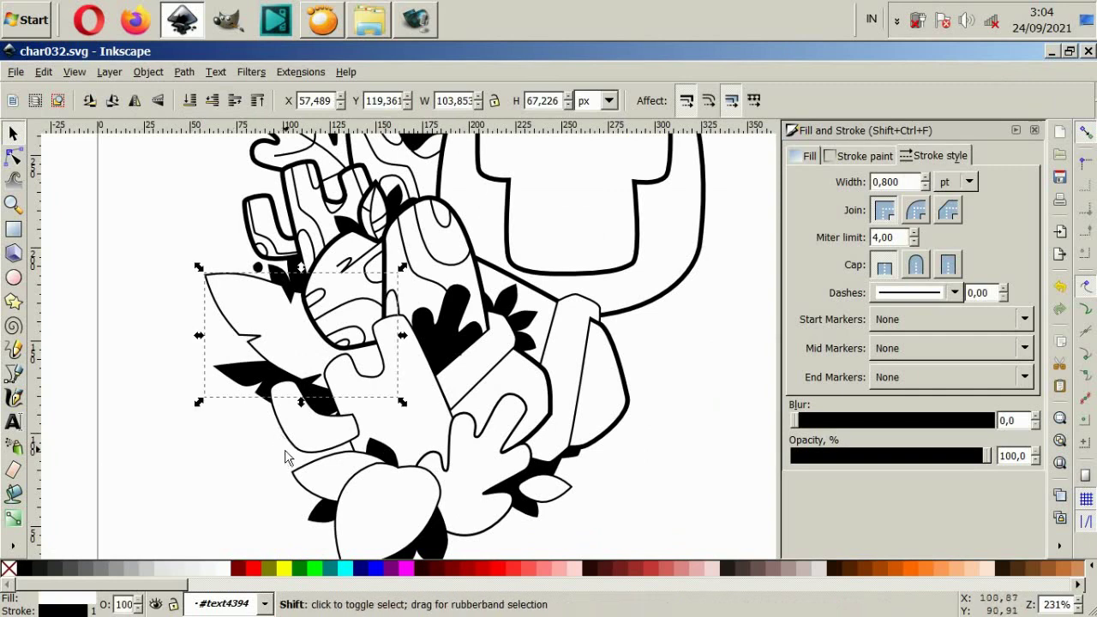
pyautogui.keyDown('shift'); pyautogui.click(287, 452); pyautogui.keyUp('shift')
pyautogui.keyDown('shift'); pyautogui.click(392, 435); pyautogui.keyUp('shift')
pyautogui.keyDown('shift'); pyautogui.click(549, 396); pyautogui.keyUp('shift')
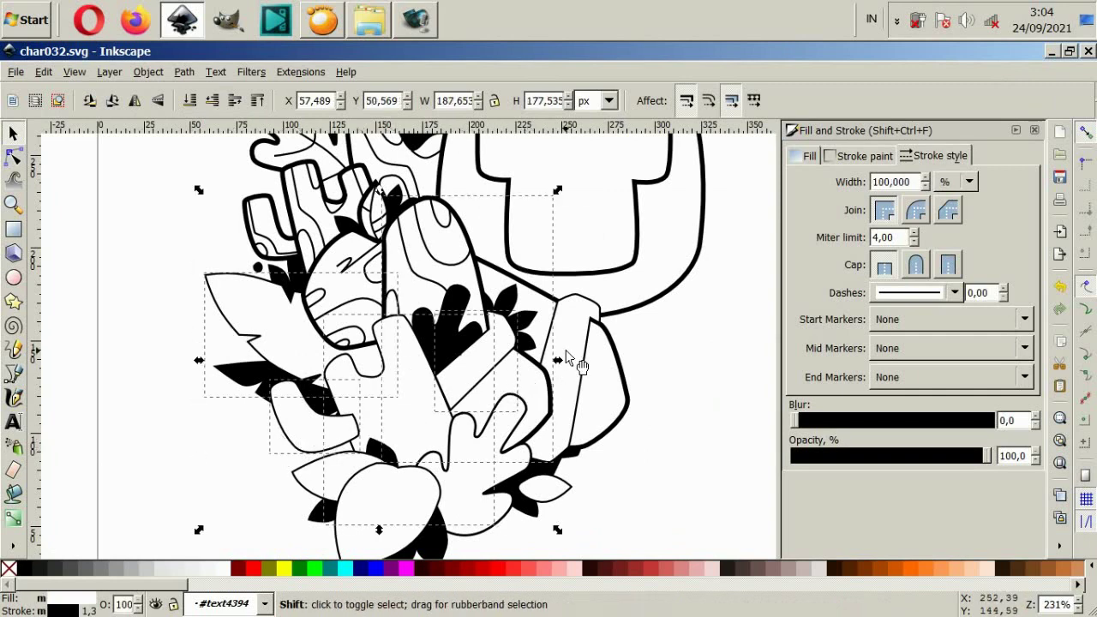
pyautogui.keyDown('shift'); pyautogui.click(567, 359); pyautogui.keyUp('shift')
pyautogui.keyDown('shift'); pyautogui.click(498, 451); pyautogui.keyUp('shift')
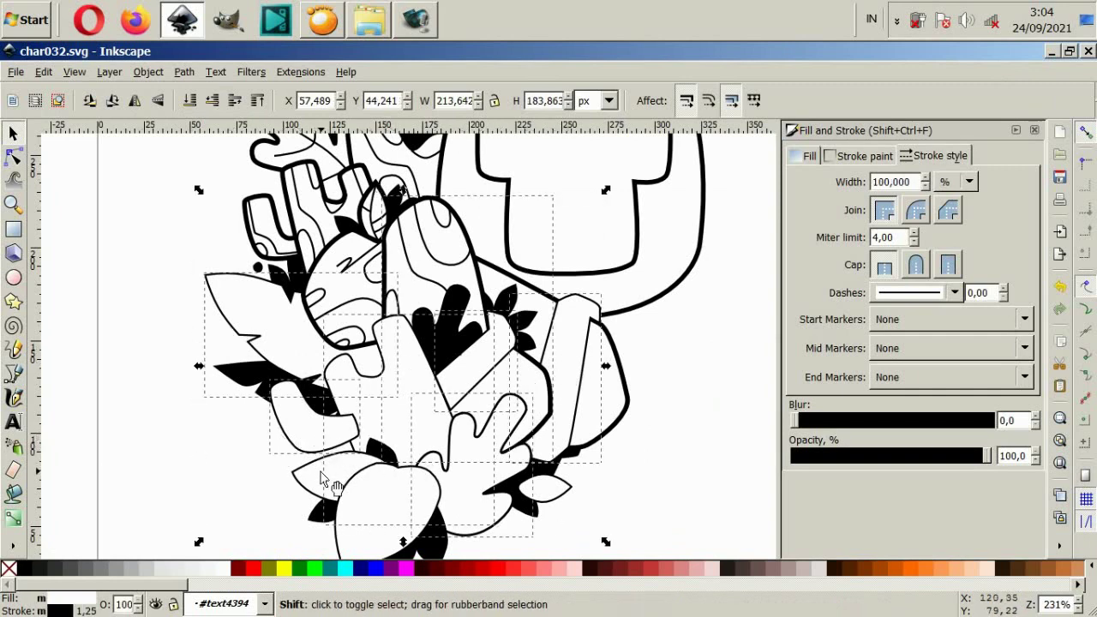
pyautogui.keyDown('shift'); pyautogui.click(323, 478); pyautogui.keyUp('shift')
pyautogui.keyDown('shift'); pyautogui.click(558, 501); pyautogui.keyUp('shift')
# Give the selected outlines a 2 pt stroke with round joins.
pyautogui.click(960, 182)
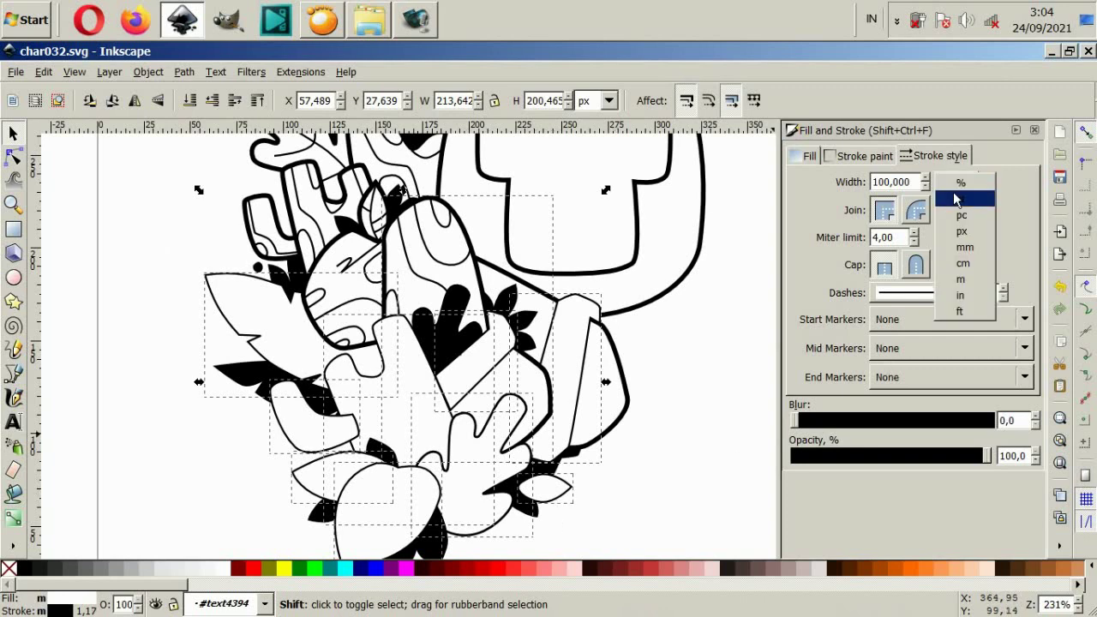
pyautogui.click(954, 197)
pyautogui.press('Return')
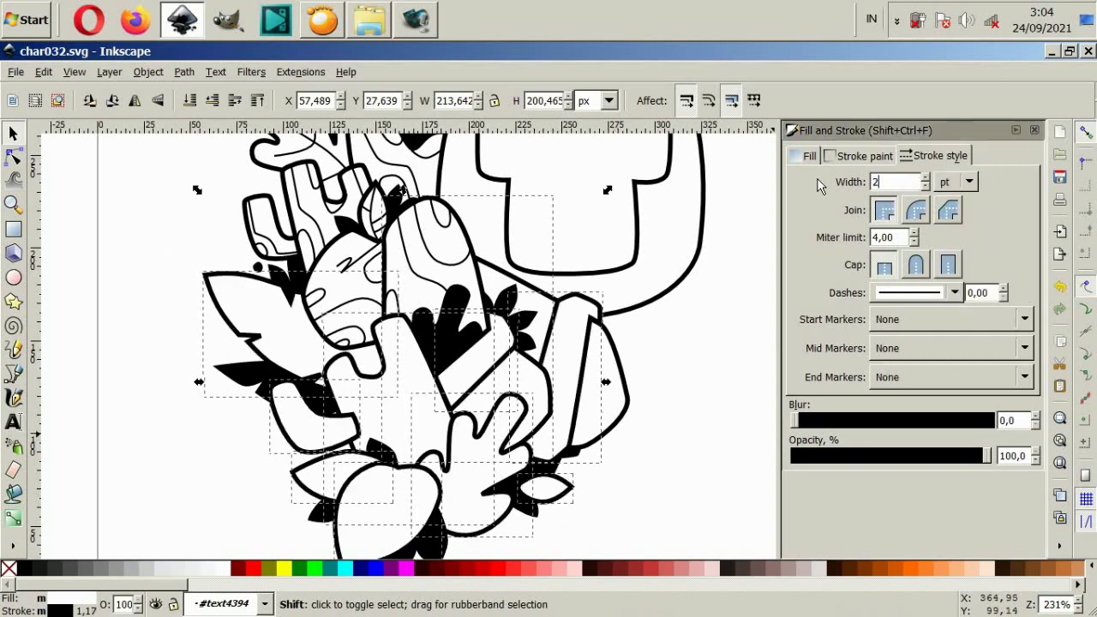
pyautogui.click(917, 210)
pyautogui.press('Escape')
pyautogui.keyDown('ctrl'); pyautogui.scroll(-2, 535, 337); pyautogui.keyUp('ctrl')
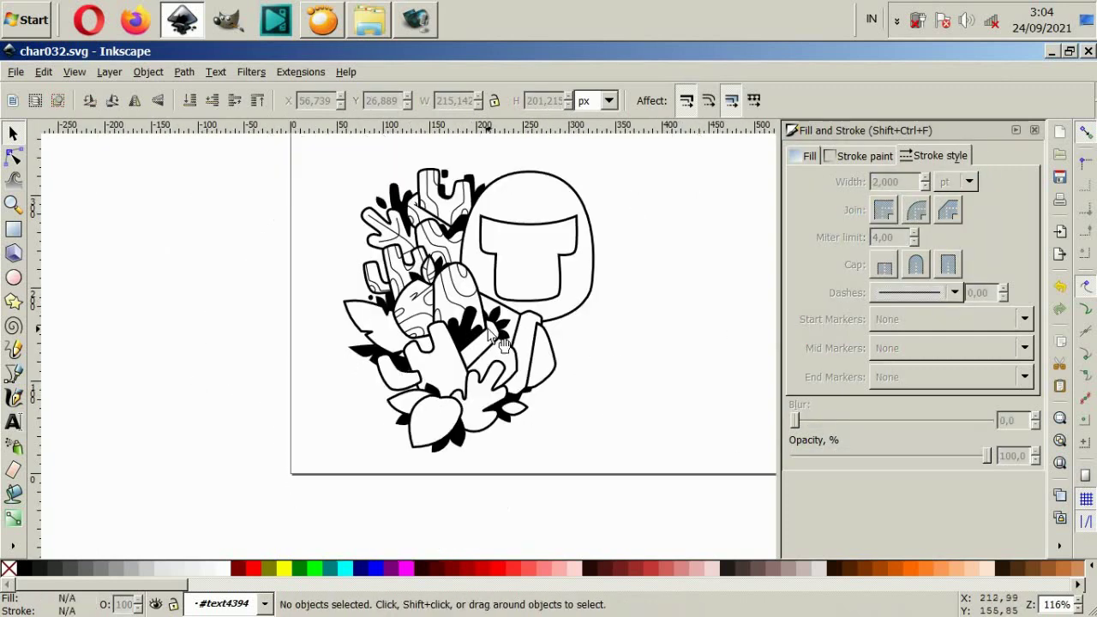
pyautogui.keyDown('ctrl'); pyautogui.scroll(2, 495, 377); pyautogui.keyUp('ctrl')
pyautogui.keyDown('ctrl'); pyautogui.scroll(-2, 433, 399); pyautogui.keyUp('ctrl')
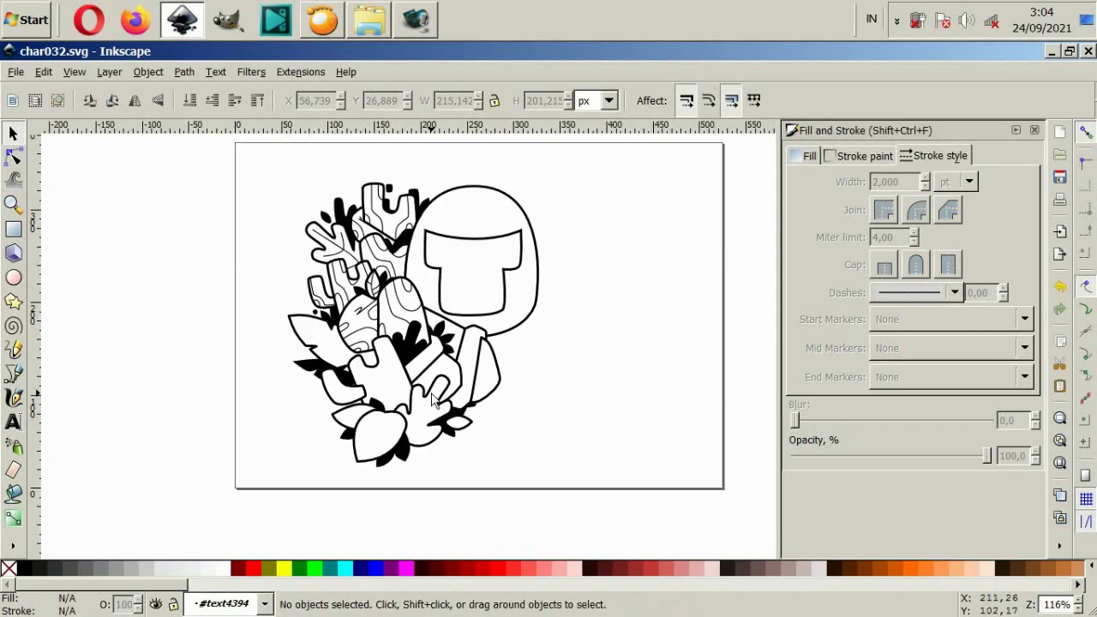
pyautogui.moveTo(480, 353); pyautogui.dragTo(588, 394)
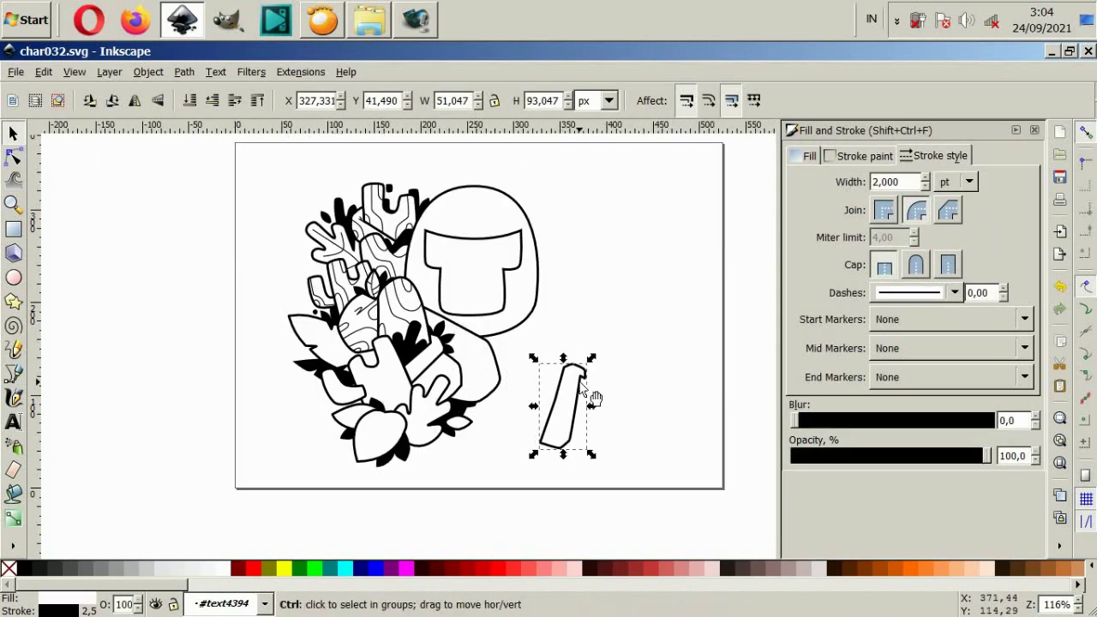
# Undo the accidental hand move and cancel a trial move of the nearby small shape.
pyautogui.hotkey('ctrl', 'z')
pyautogui.click(421, 377)
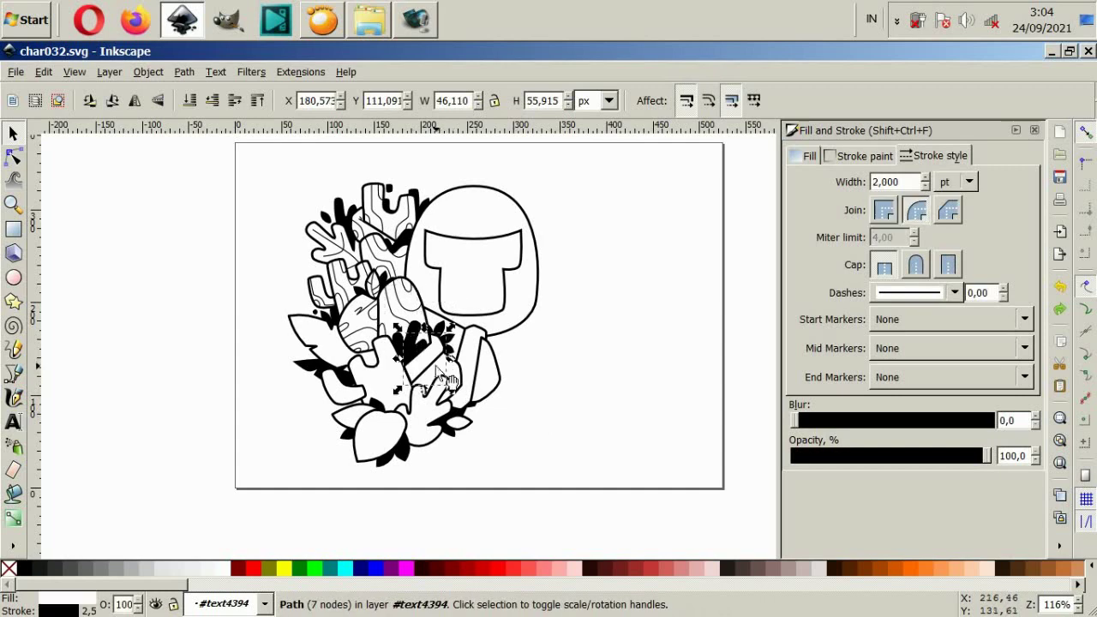
pyautogui.moveTo(441, 366); pyautogui.dragTo(540, 447)
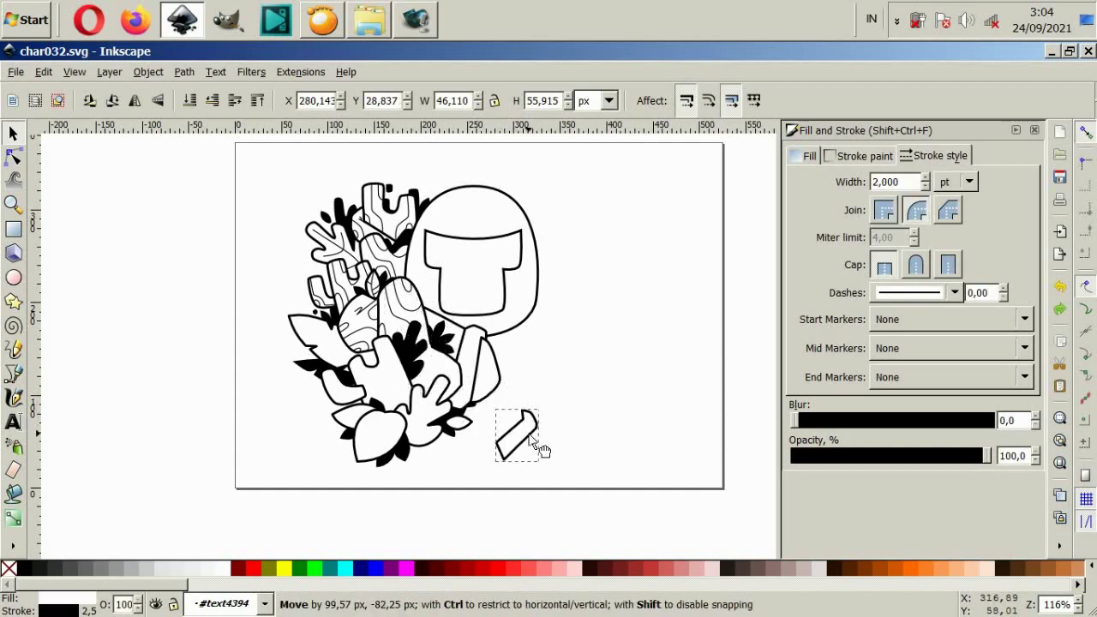
pyautogui.press('Escape')
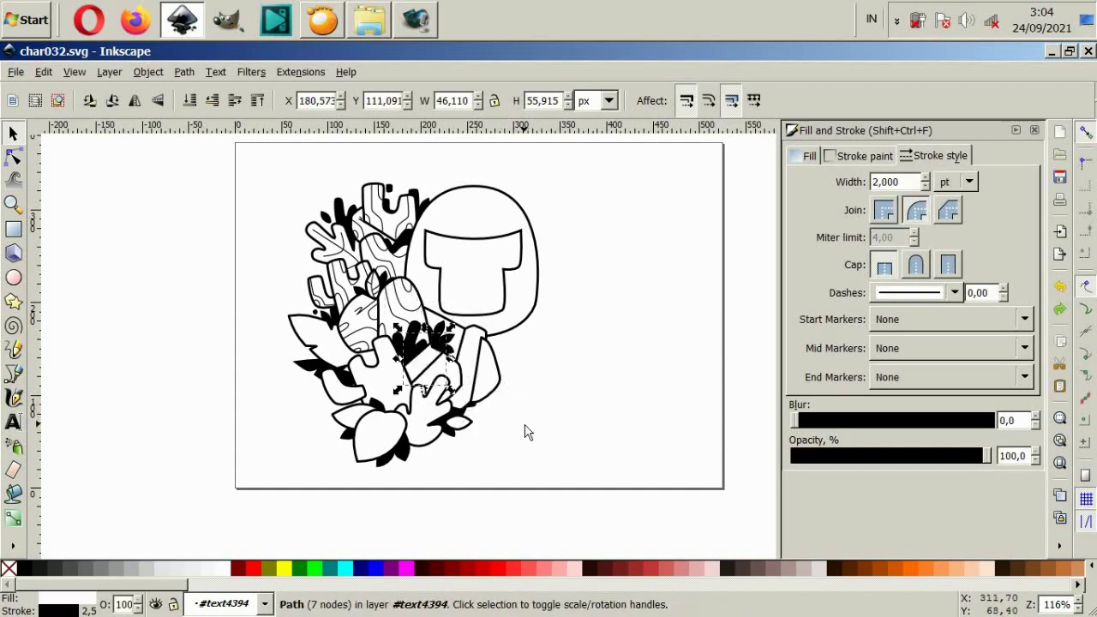
pyautogui.press('Escape')
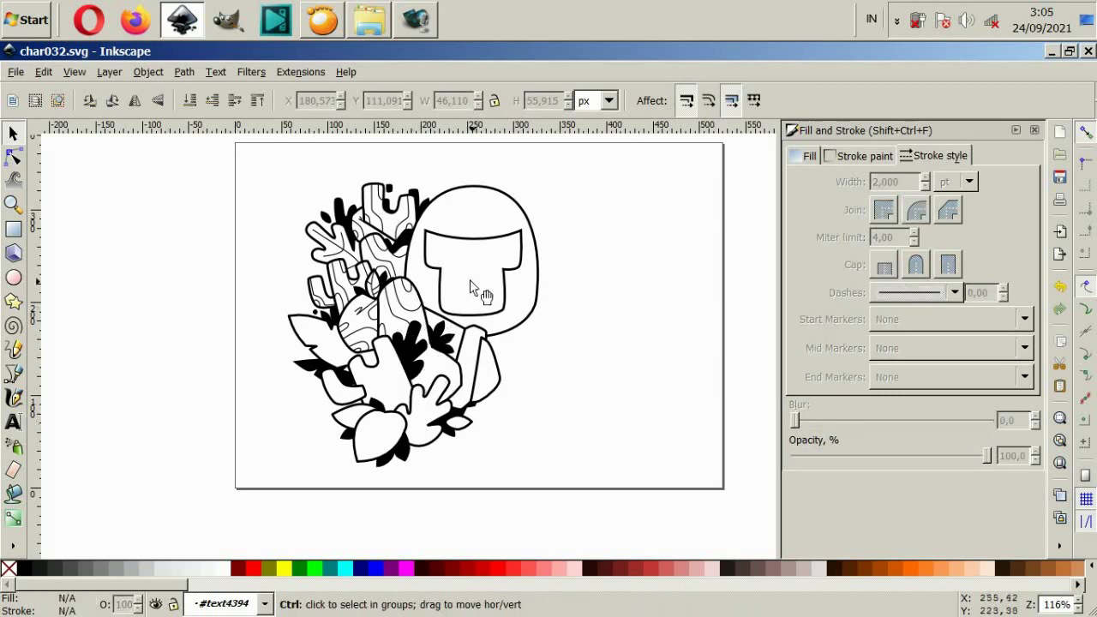
# Nudge the small black leaf beside the helmet about 11 px left.
pyautogui.scroll(-2, 470, 279)
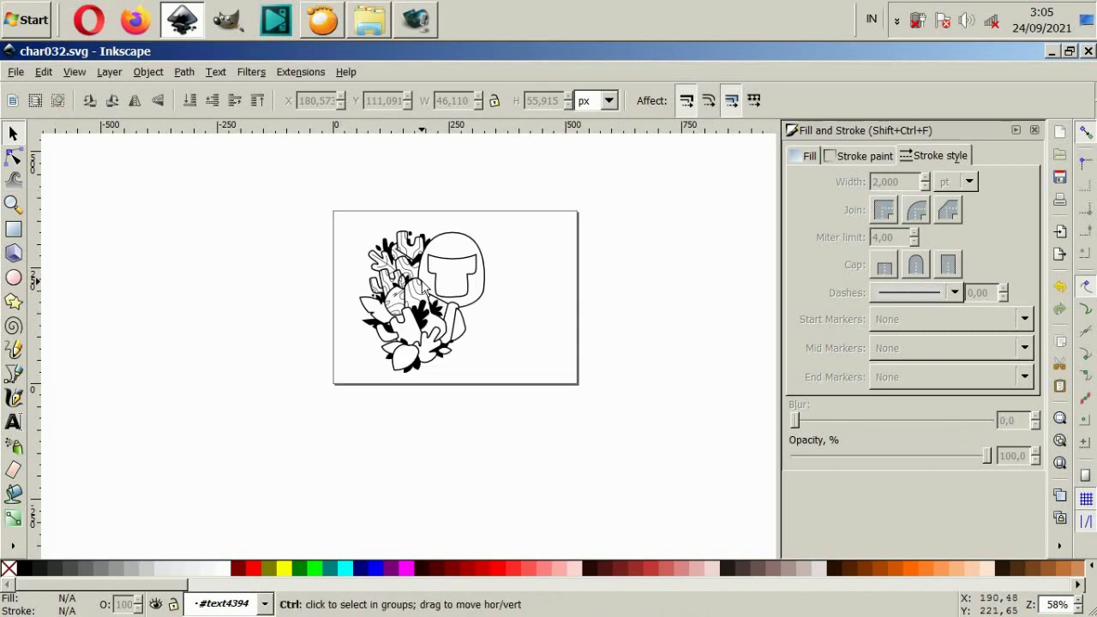
pyautogui.keyDown('ctrl'); pyautogui.scroll(2, 424, 289); pyautogui.keyUp('ctrl')
pyautogui.keyDown('ctrl'); pyautogui.scroll(4, 411, 312); pyautogui.keyUp('ctrl')
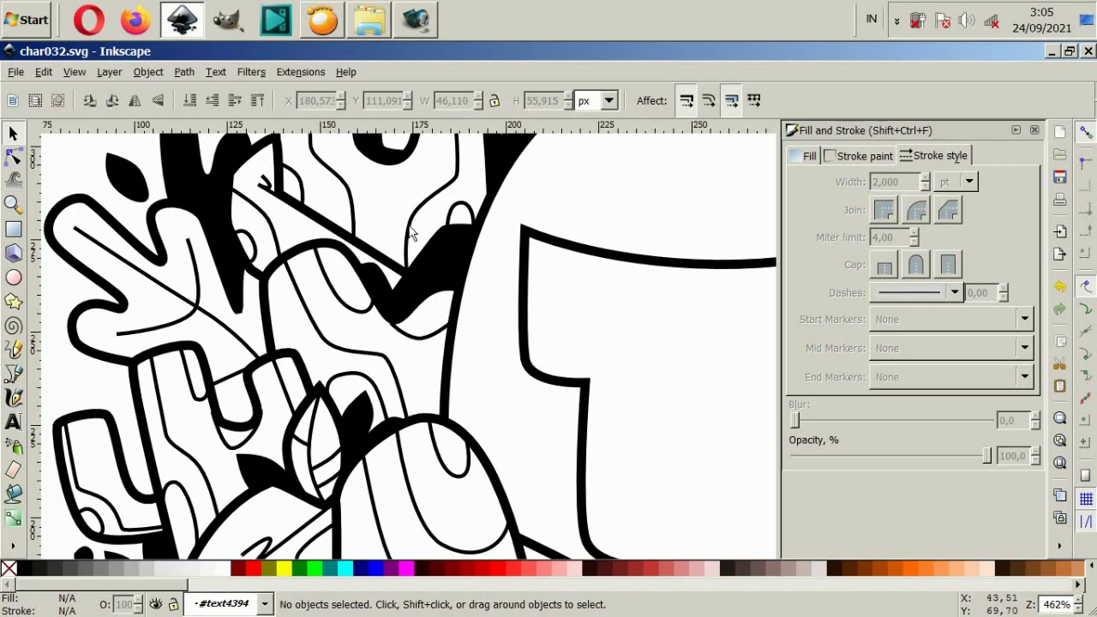
pyautogui.click(446, 295)
pyautogui.moveTo(446, 294)
pyautogui.mouseDown()
pyautogui.moveTo(466, 300)
pyautogui.moveTo(400, 302)
pyautogui.mouseUp()
pyautogui.keyDown('ctrl'); pyautogui.scroll(-4, 480, 322); pyautogui.keyUp('ctrl')
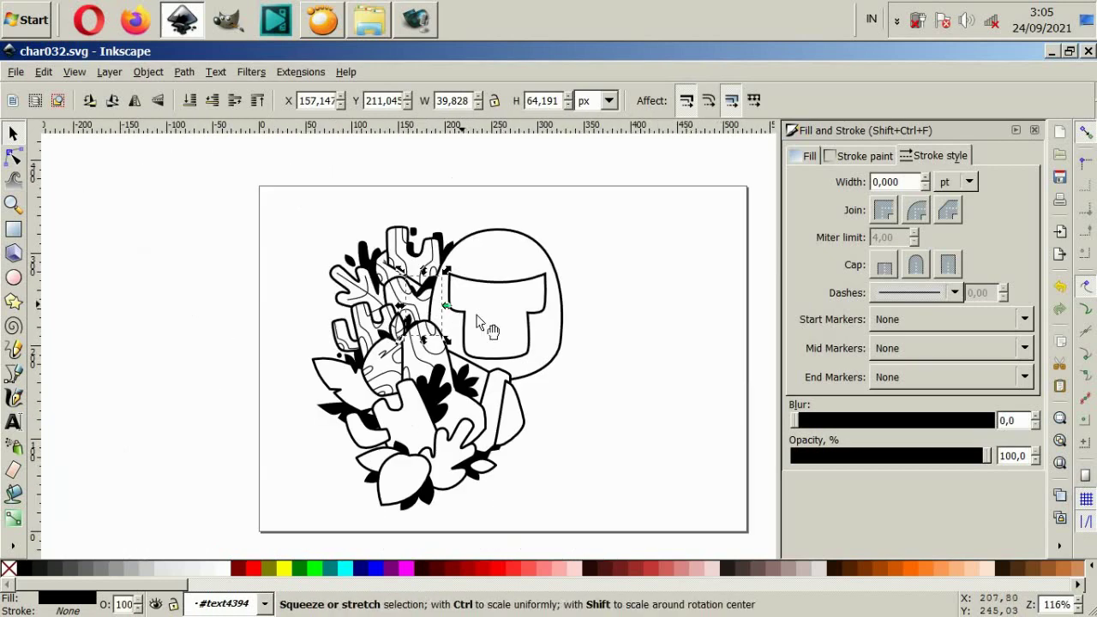
pyautogui.click(584, 372)
# Draw a long inner curved line following the finger outline.
pyautogui.scroll(-1, 554, 385)
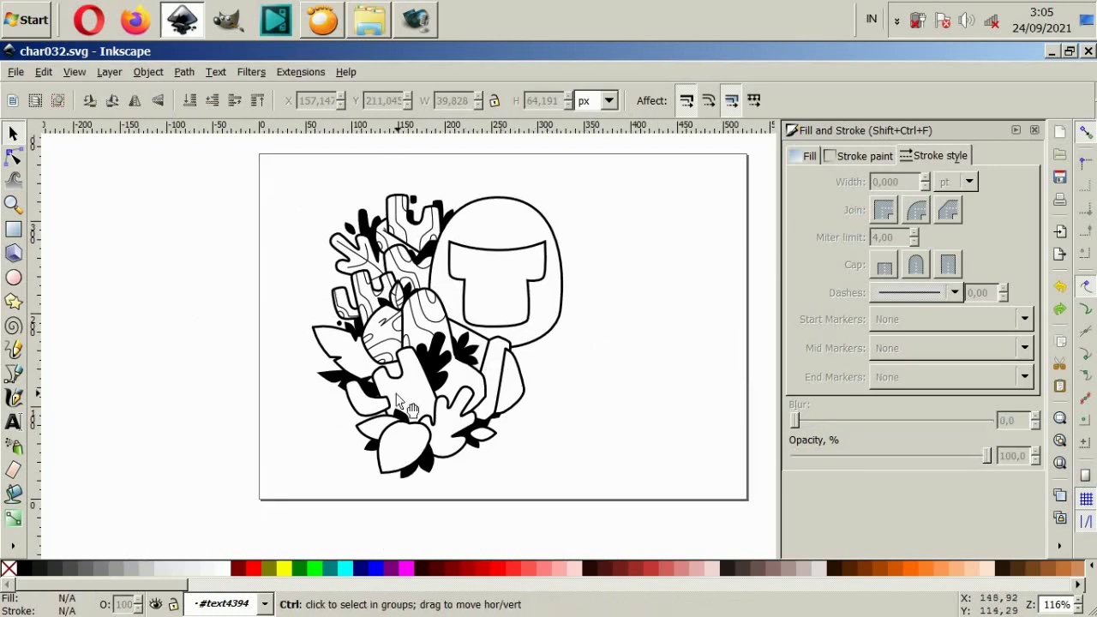
pyautogui.keyDown('ctrl'); pyautogui.scroll(2, 410, 410); pyautogui.keyUp('ctrl')
pyautogui.keyDown('ctrl'); pyautogui.scroll(2, 362, 446); pyautogui.keyUp('ctrl')
pyautogui.click(13, 374)
pyautogui.keyDown('ctrl'); pyautogui.scroll(2, 182, 205); pyautogui.keyUp('ctrl')
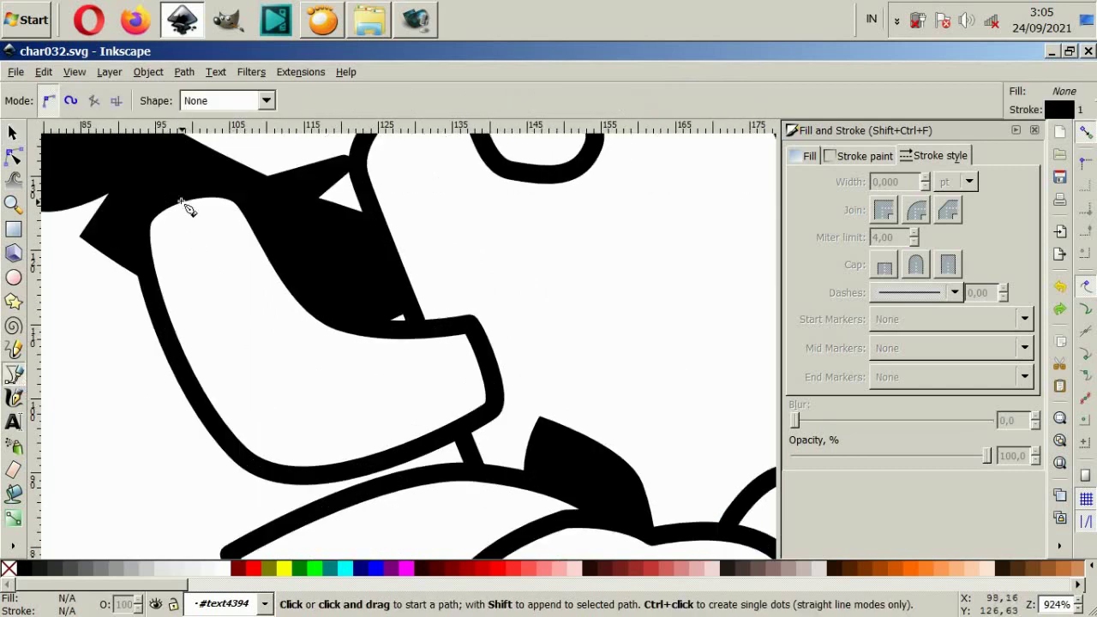
pyautogui.click(169, 207)
pyautogui.click(223, 352)
pyautogui.moveTo(315, 431); pyautogui.dragTo(338, 444)
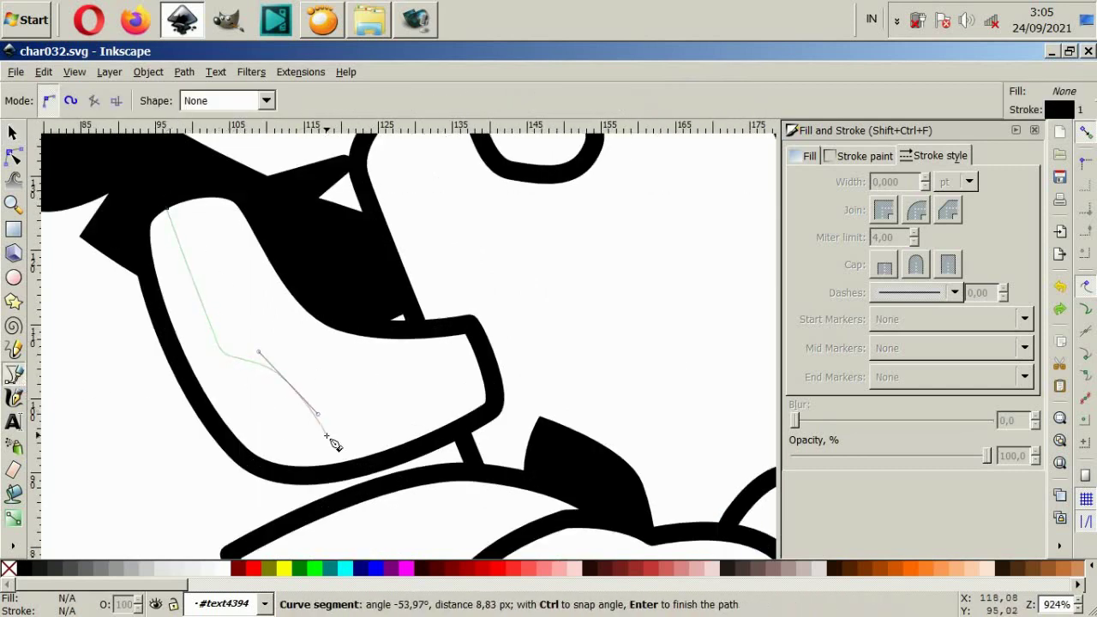
pyautogui.click(496, 397)
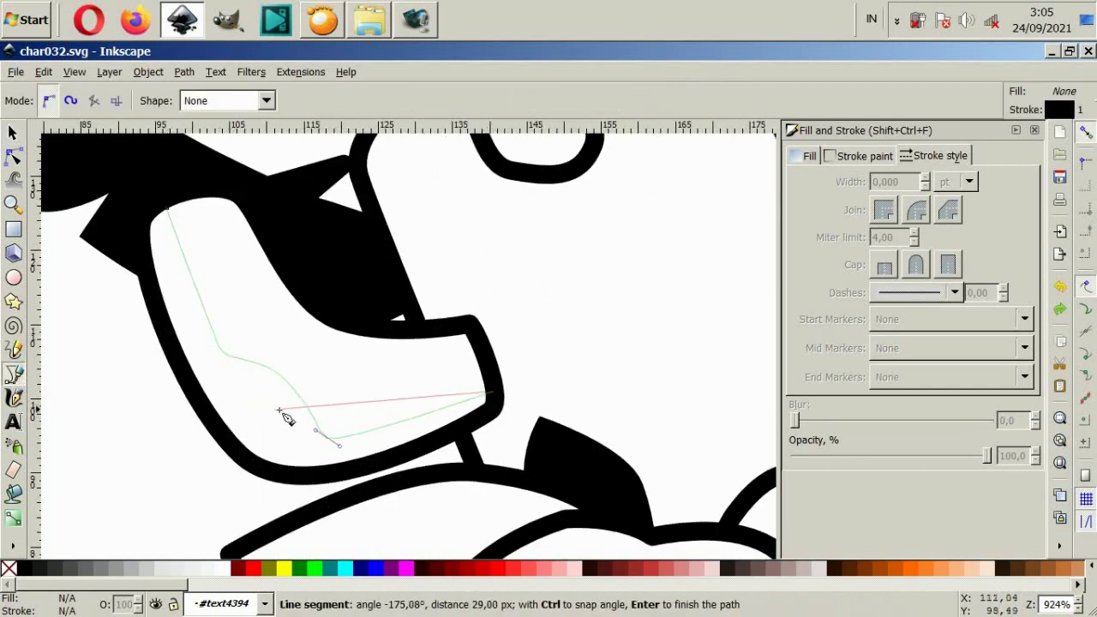
pyautogui.press('Return')
# Draw a small closed oval near the fingertip.
pyautogui.click(218, 414)
pyautogui.moveTo(233, 403); pyautogui.dragTo(249, 414)
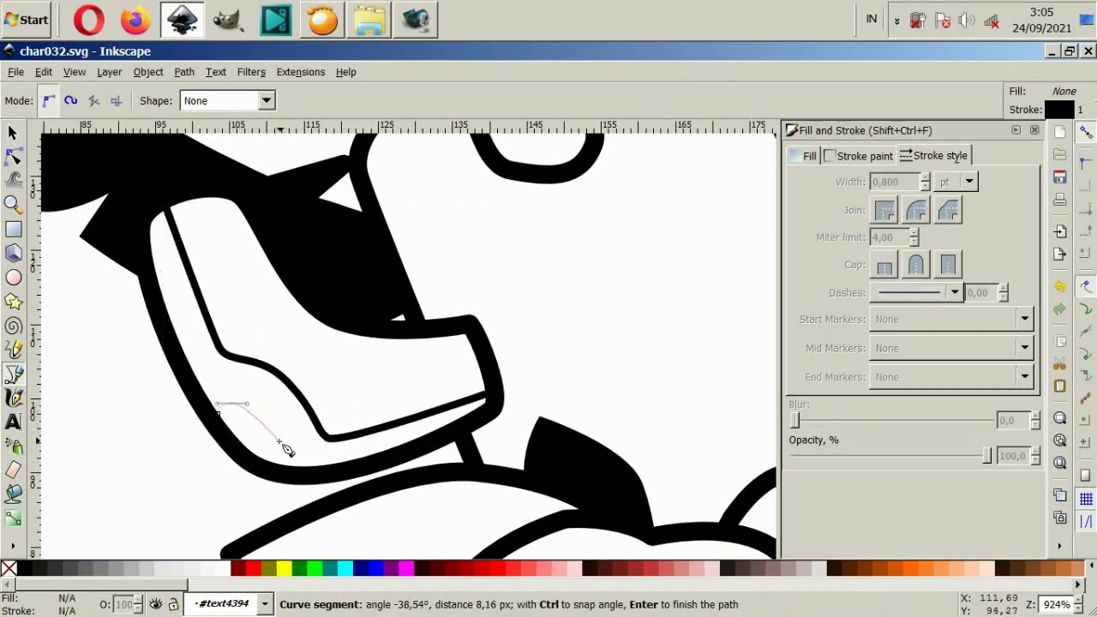
pyautogui.moveTo(280, 467); pyautogui.dragTo(264, 473)
pyautogui.click(218, 414)
pyautogui.keyDown('ctrl'); pyautogui.scroll(-2, 513, 343); pyautogui.keyUp('ctrl')
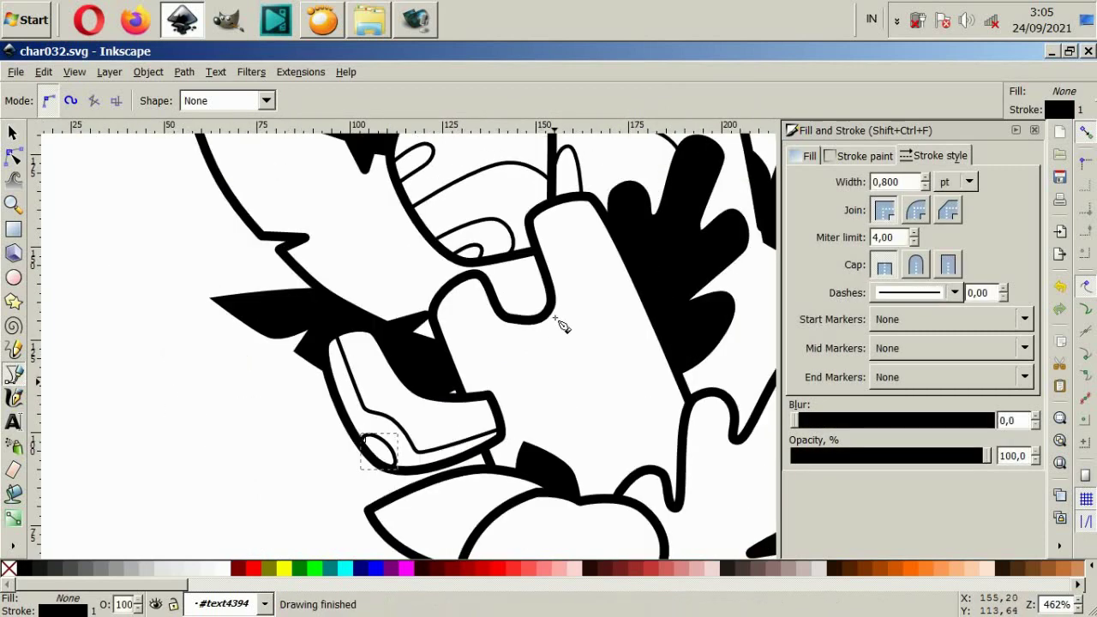
# Add two curved inner lines running down and up the hand shape.
pyautogui.click(461, 285)
pyautogui.moveTo(493, 375); pyautogui.dragTo(503, 387)
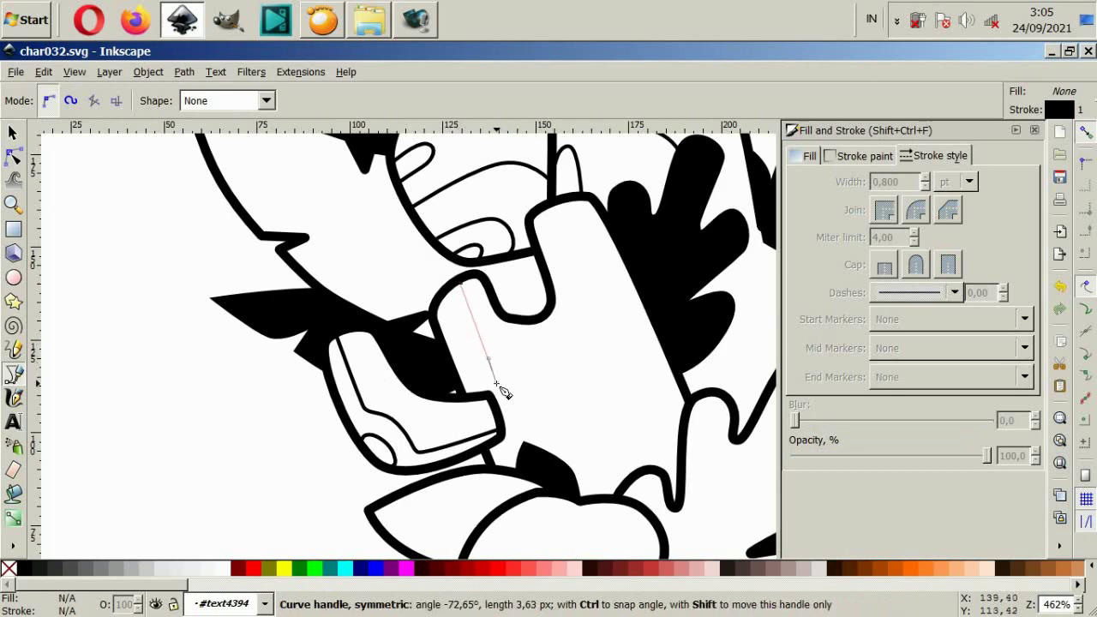
pyautogui.moveTo(563, 417); pyautogui.dragTo(598, 452)
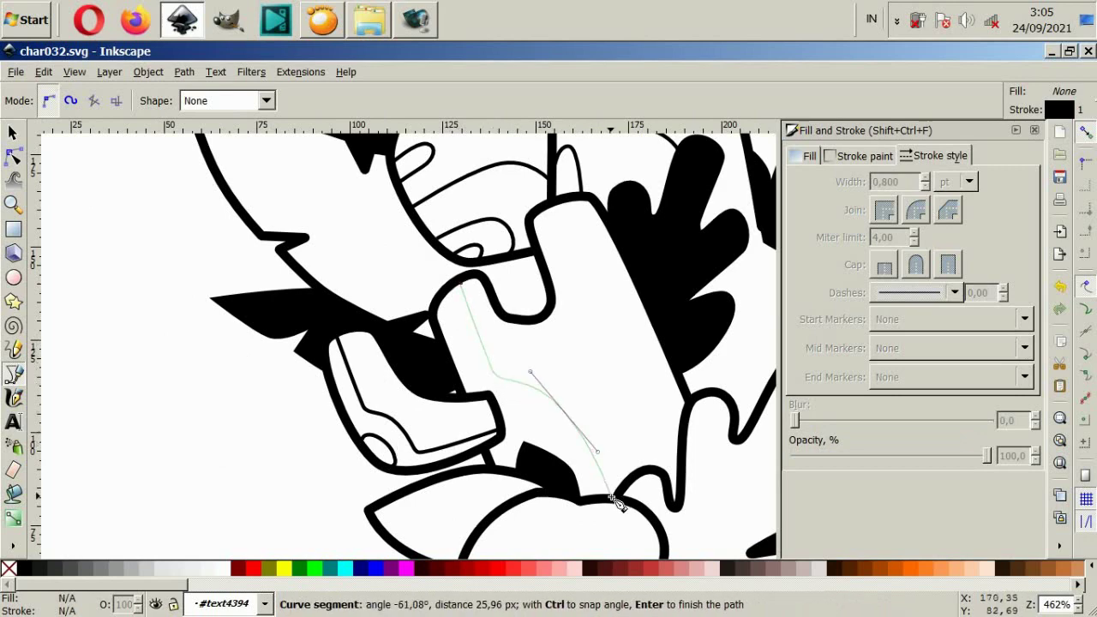
pyautogui.doubleClick(612, 496)
pyautogui.click(655, 474)
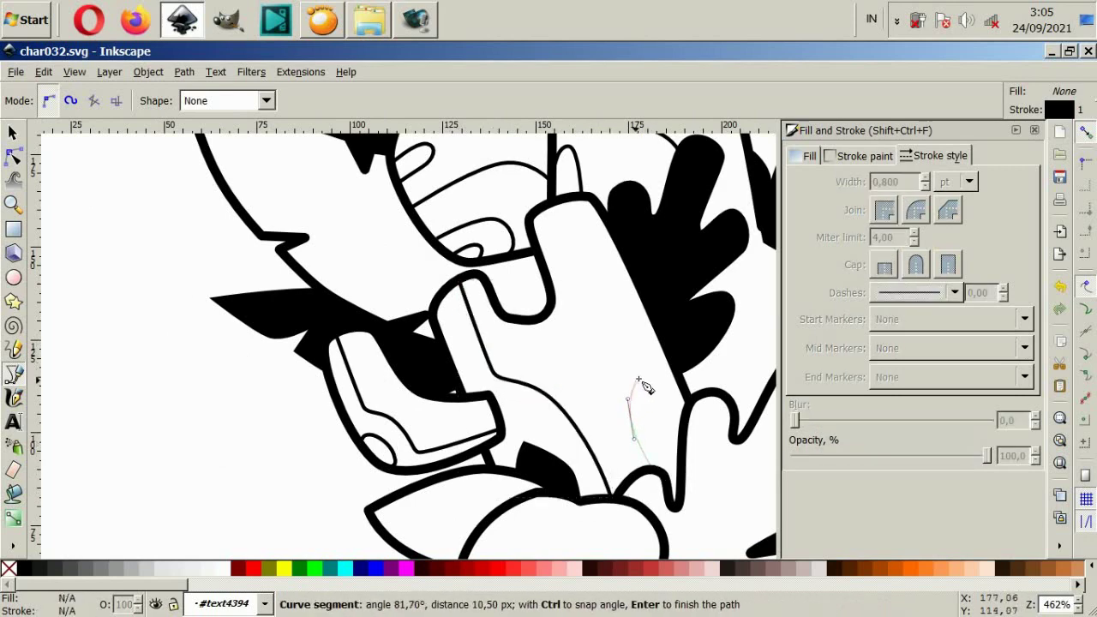
pyautogui.moveTo(639, 392); pyautogui.dragTo(647, 343)
pyautogui.doubleClick(579, 204)
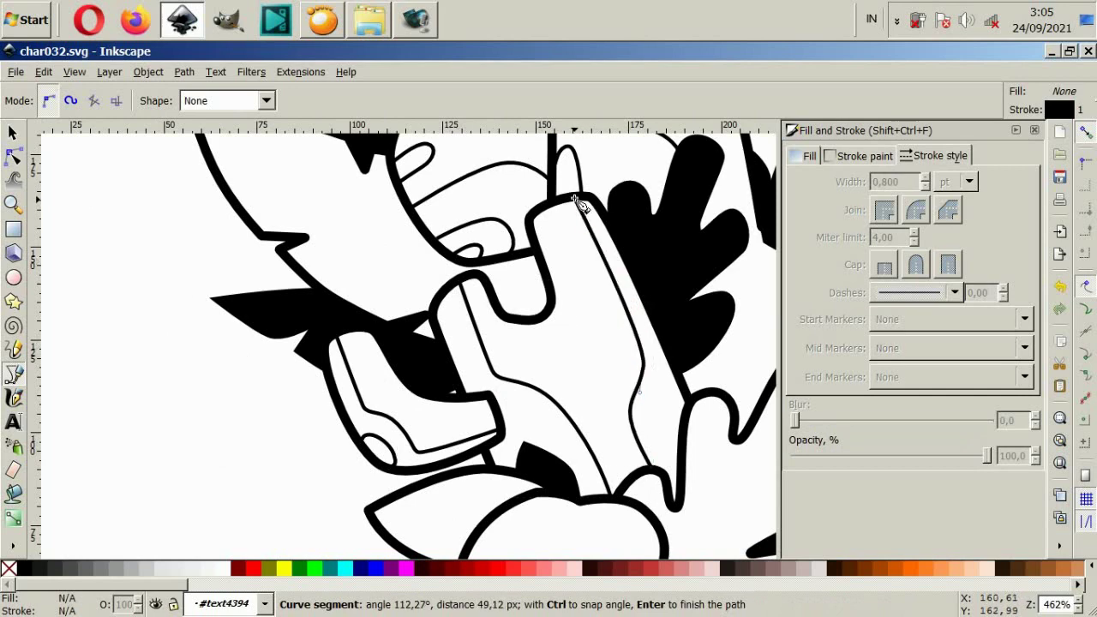
pyautogui.click(538, 319)
pyautogui.press('Escape')
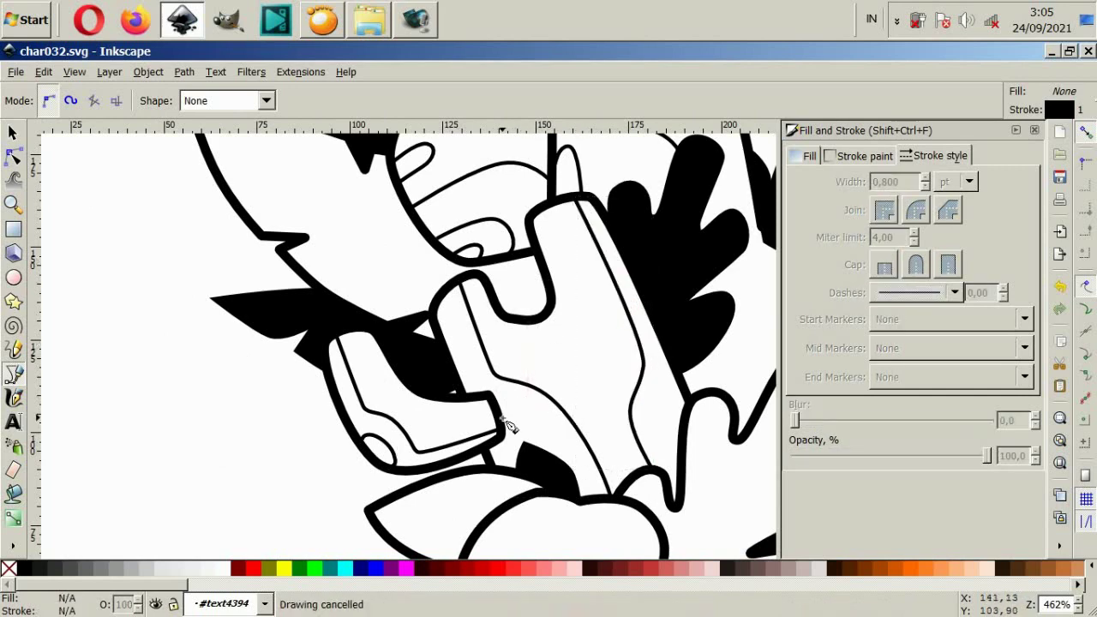
# Draw three short crease curves near the bottom black leaf and on the stump.
pyautogui.click(506, 422)
pyautogui.moveTo(553, 463); pyautogui.dragTo(568, 484)
pyautogui.click(621, 483)
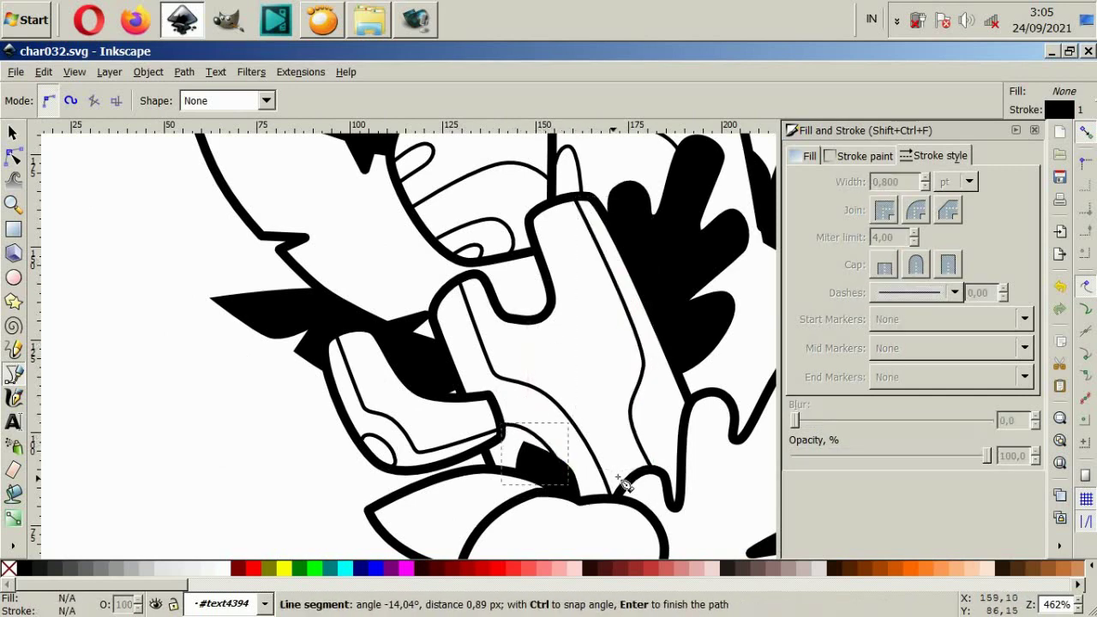
pyautogui.press('Return')
pyautogui.click(674, 441)
pyautogui.moveTo(667, 387); pyautogui.dragTo(695, 418)
pyautogui.press('Return')
pyautogui.click(548, 337)
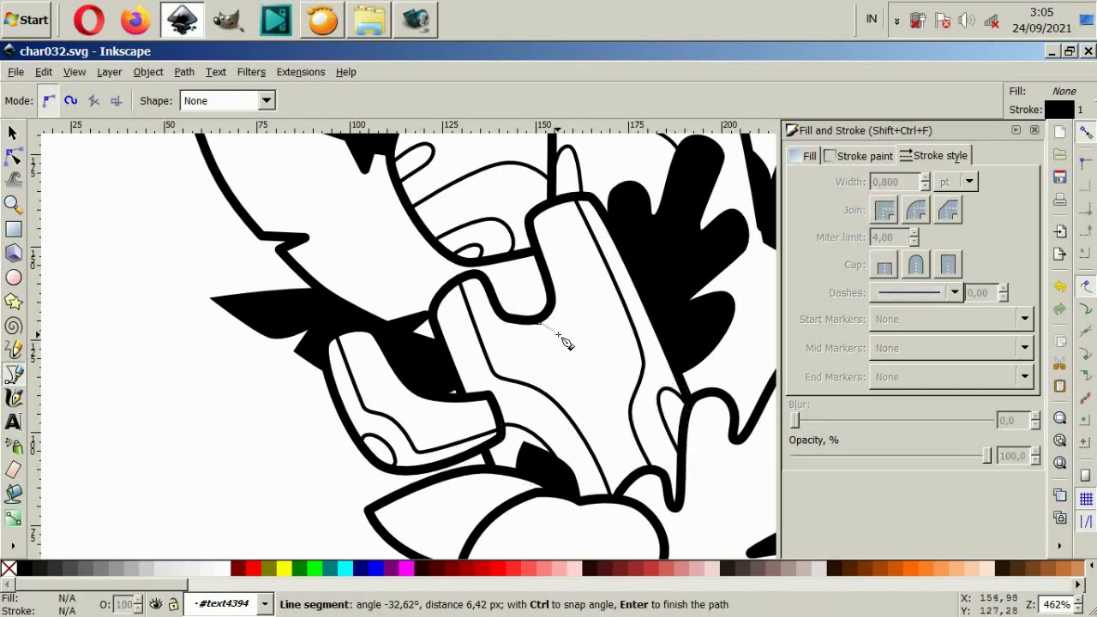
pyautogui.moveTo(573, 331); pyautogui.dragTo(549, 282)
pyautogui.press('Return')
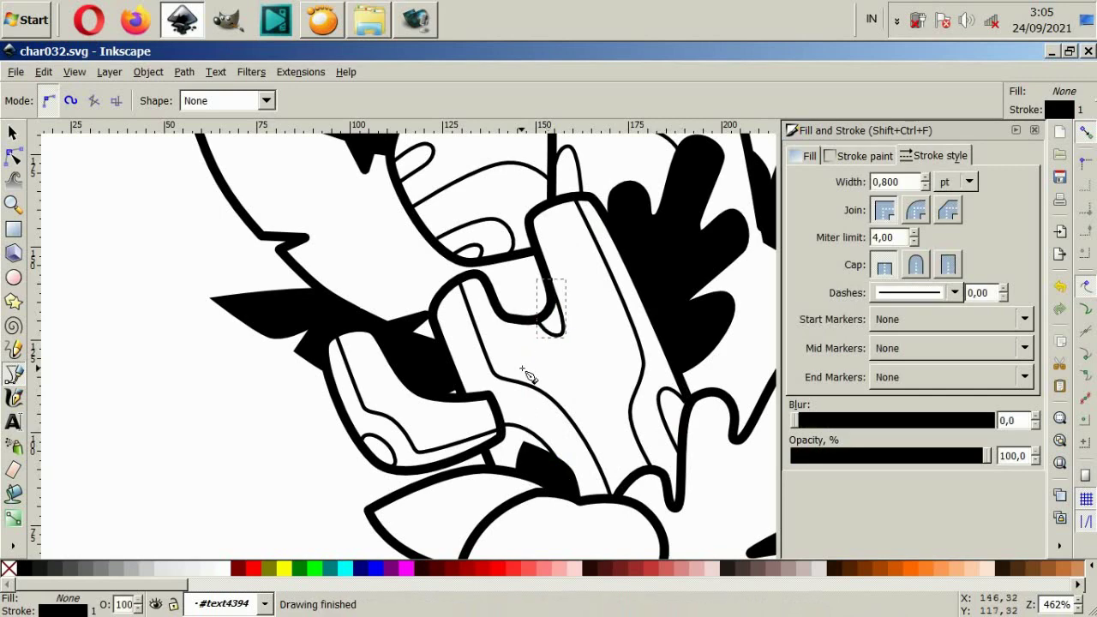
# Draw the dividing curve from the bud's bottom tip up to its top notch.
pyautogui.press('5')
pyautogui.scroll(-2, 575, 380)
pyautogui.scroll(3, 545, 361)
pyautogui.scroll(2, 540, 354)
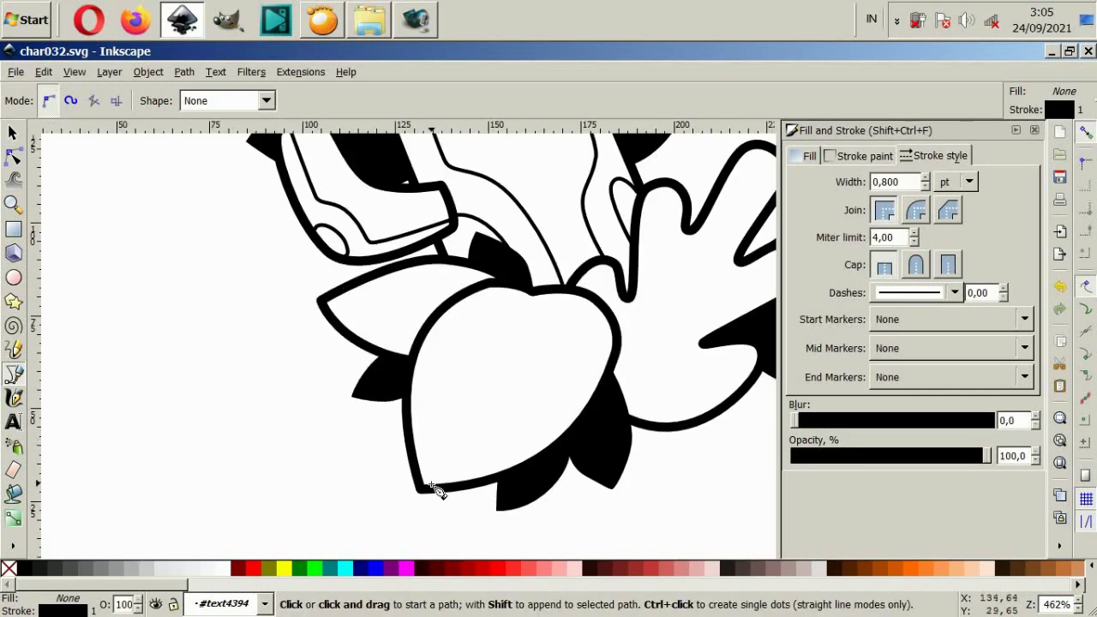
pyautogui.click(424, 486)
pyautogui.click(432, 396)
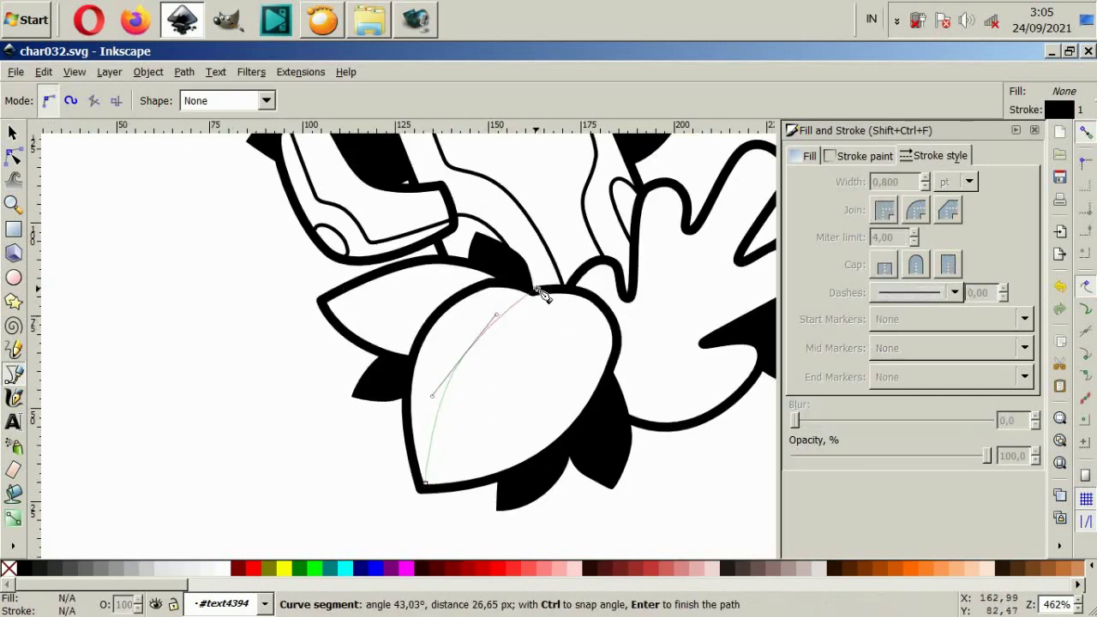
pyautogui.doubleClick(512, 311)
pyautogui.click(511, 311)
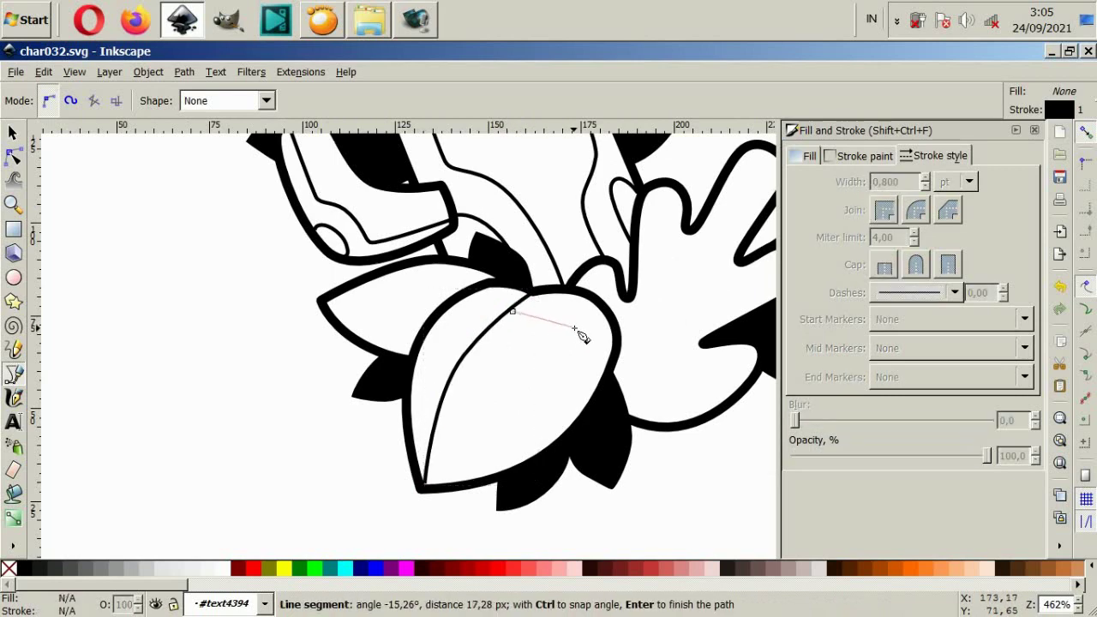
pyautogui.press('Escape')
# Draw a short curve along the edge at the bud's lower-left tip.
pyautogui.moveTo(418, 398); pyautogui.dragTo(431, 387)
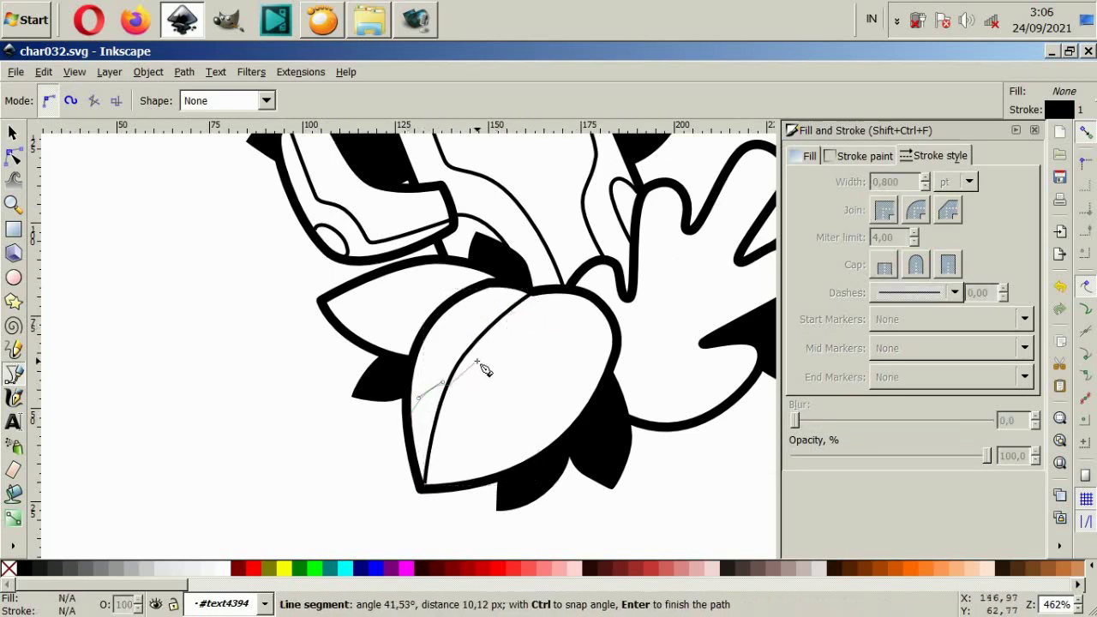
pyautogui.press('Escape')
pyautogui.keyDown('ctrl'); pyautogui.scroll(2, 413, 451); pyautogui.keyUp('ctrl')
pyautogui.click(423, 406)
pyautogui.moveTo(451, 368); pyautogui.dragTo(457, 376)
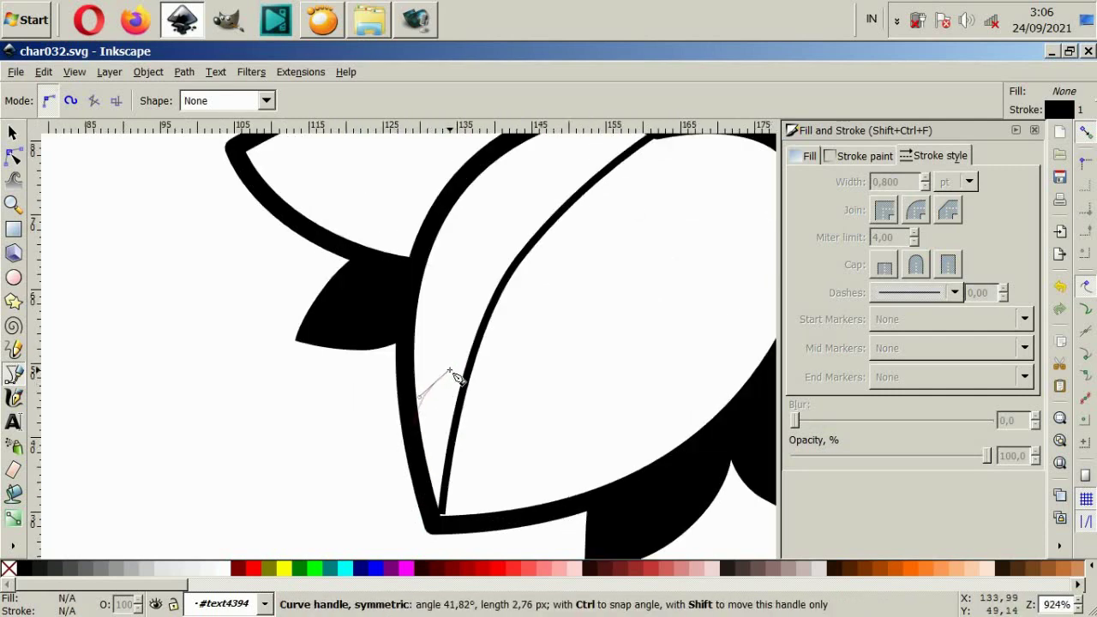
pyautogui.doubleClick(466, 378)
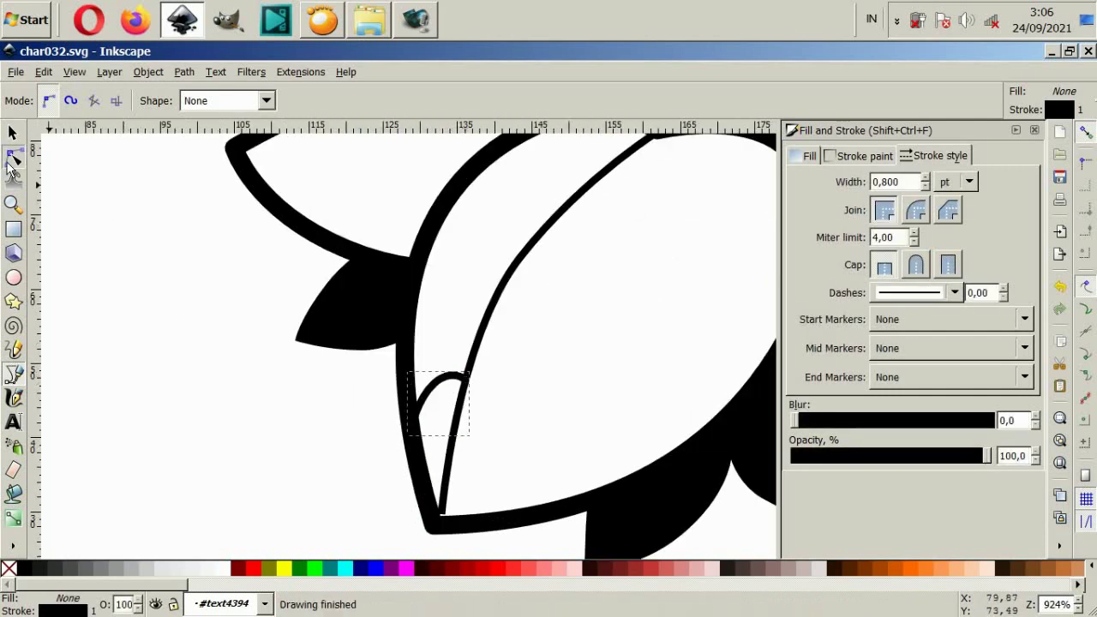
# Adjust the dividing curve's bottom end node onto the bud tip.
pyautogui.click(12, 158)
pyautogui.click(444, 501)
pyautogui.moveTo(441, 514); pyautogui.dragTo(445, 511)
pyautogui.keyDown('ctrl'); pyautogui.scroll(-1, 442, 412); pyautogui.keyUp('ctrl')
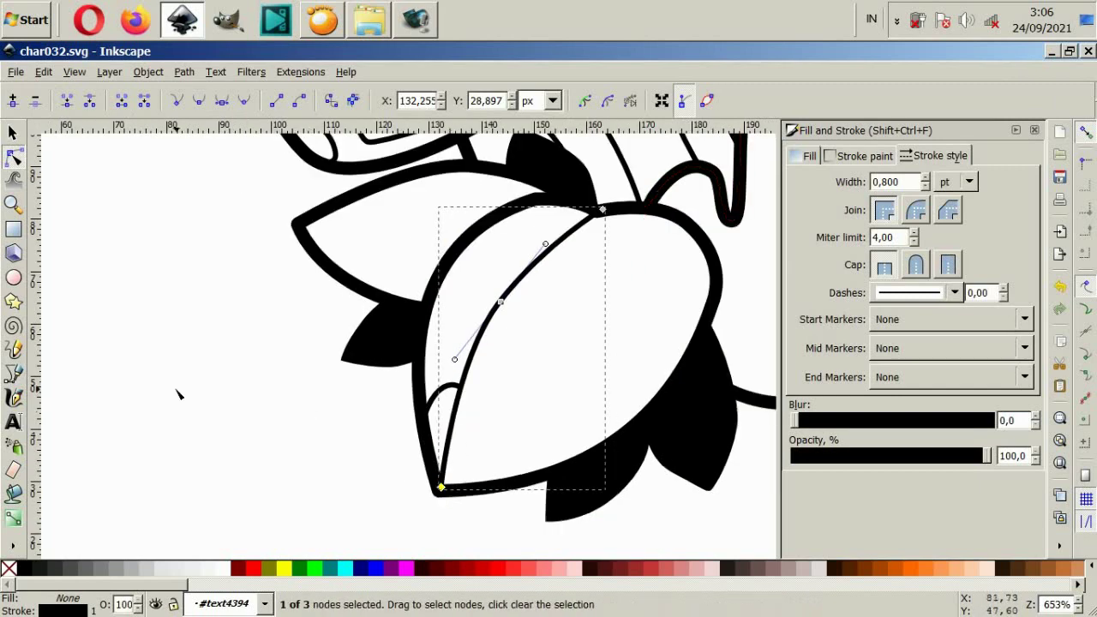
# Draw two nested inner arcs across the bud, ending at its right edge.
pyautogui.click(15, 374)
pyautogui.click(477, 351)
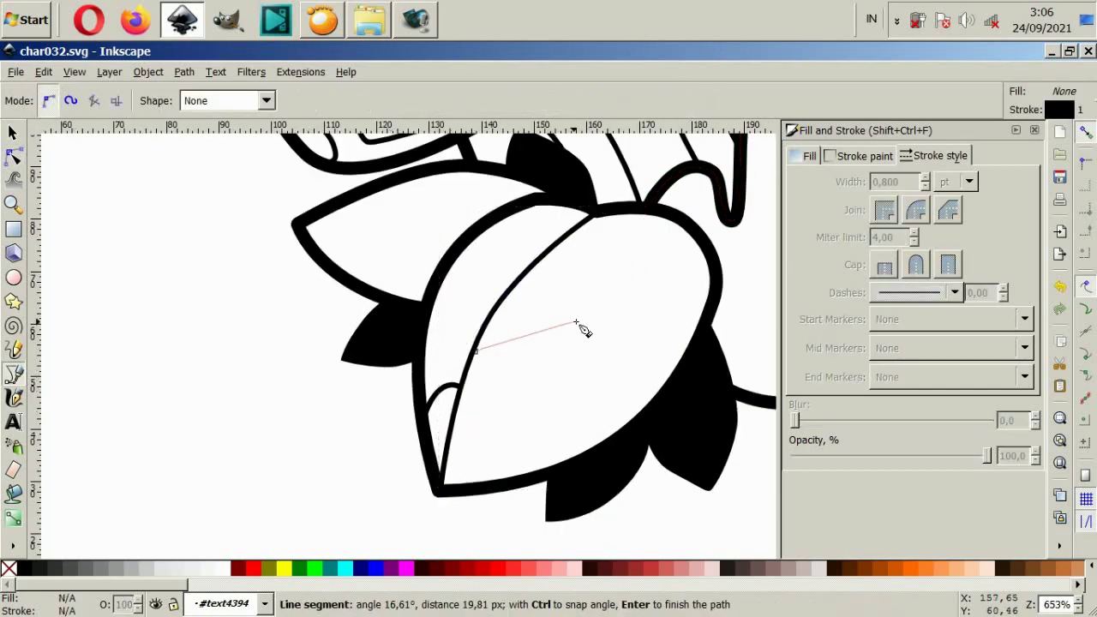
pyautogui.moveTo(588, 324); pyautogui.dragTo(642, 355)
pyautogui.moveTo(609, 446); pyautogui.dragTo(592, 458)
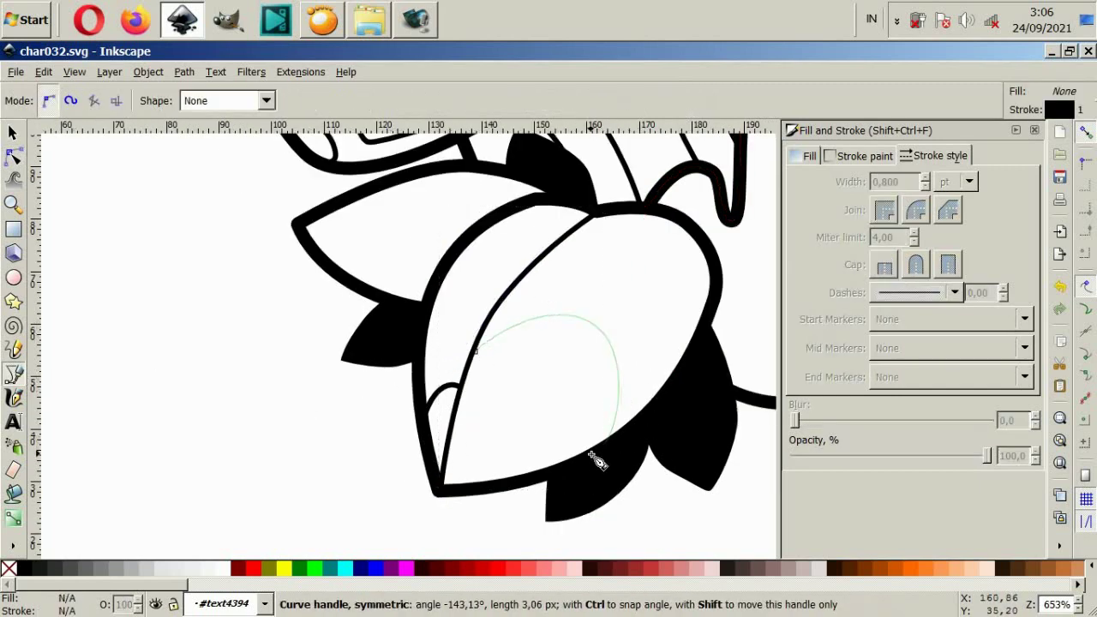
pyautogui.press('Return')
pyautogui.click(531, 265)
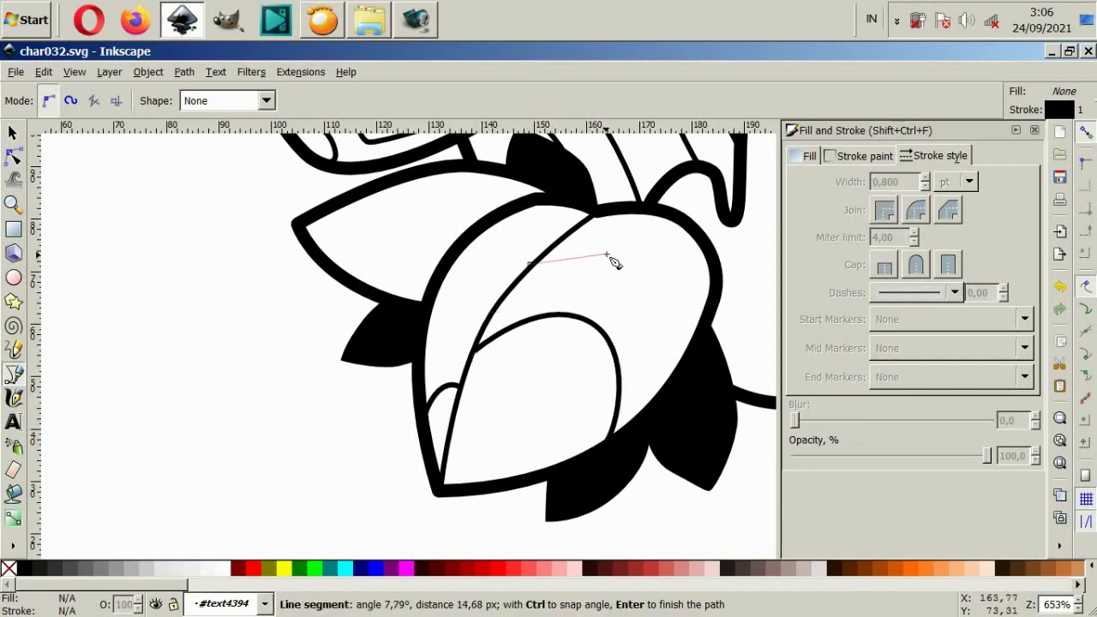
pyautogui.moveTo(647, 252); pyautogui.dragTo(674, 253)
pyautogui.moveTo(675, 367); pyautogui.dragTo(661, 400)
pyautogui.press('Return')
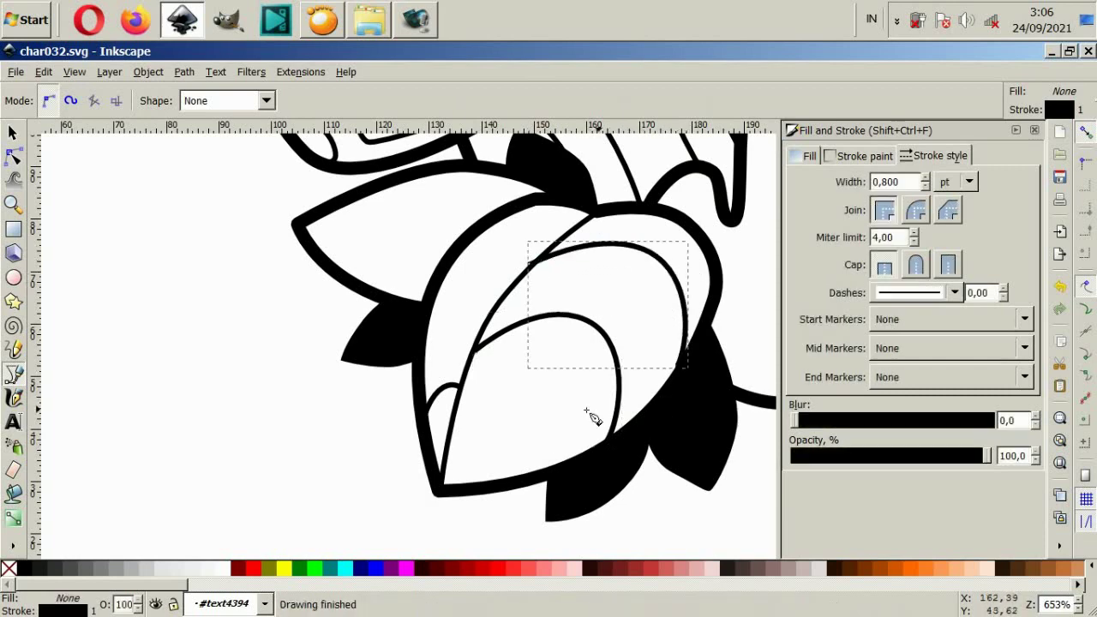
# Nudge the start nodes of both inner arcs onto the dividing line.
pyautogui.click(12, 157)
pyautogui.click(478, 351)
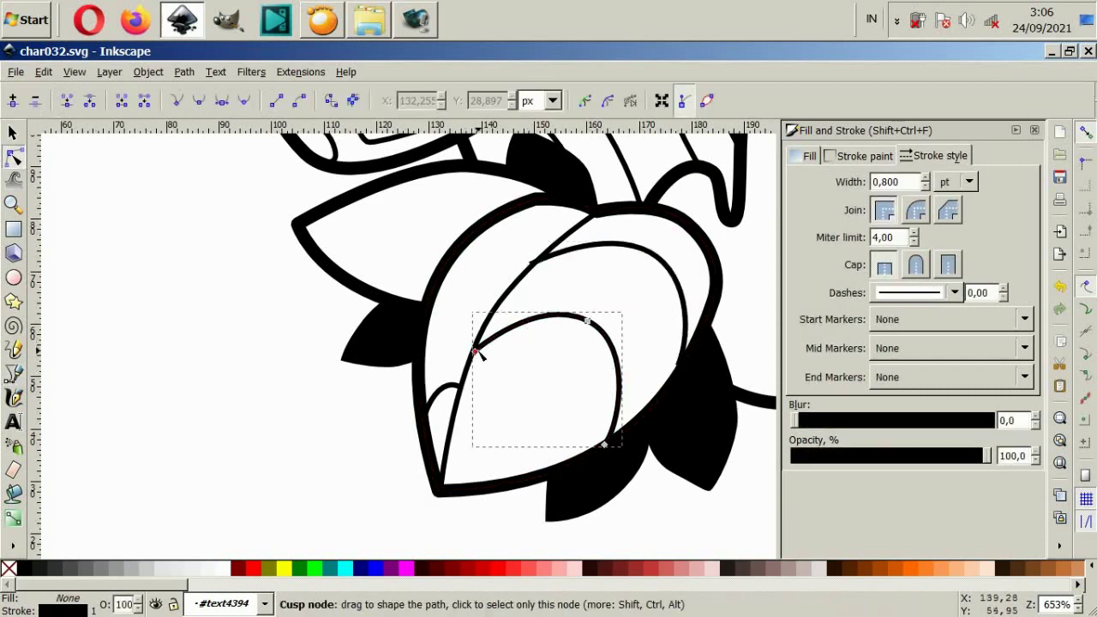
pyautogui.moveTo(478, 355); pyautogui.dragTo(478, 354)
pyautogui.click(527, 271)
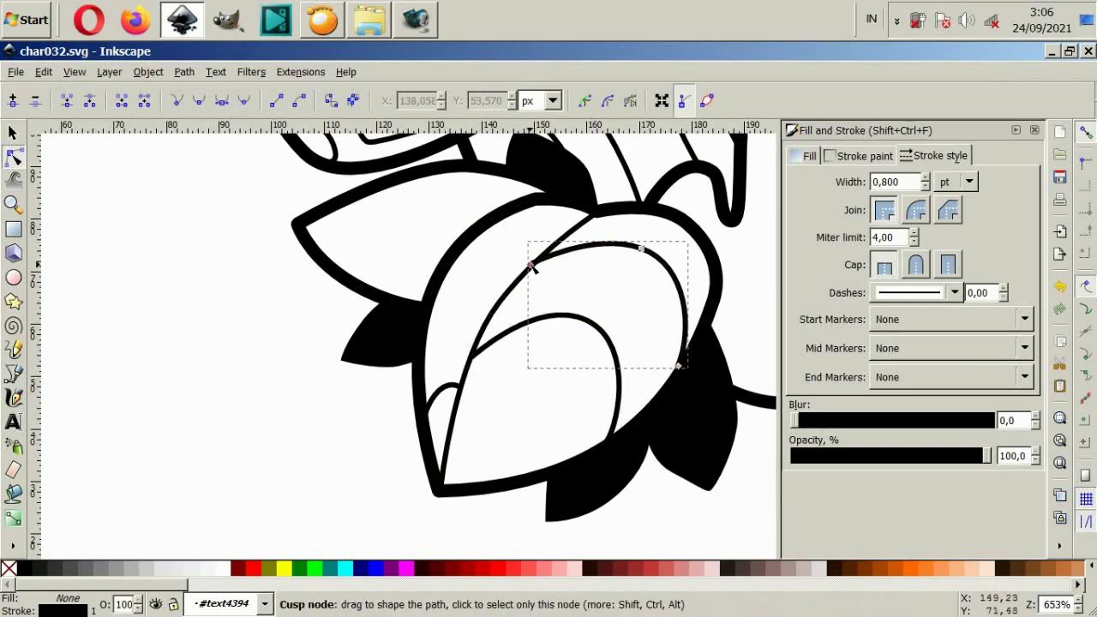
pyautogui.moveTo(528, 270); pyautogui.dragTo(526, 271)
pyautogui.click(335, 386)
# Draw a curved vein across the pointed leaf from its left tip to right end.
pyautogui.scroll(-4, 412, 429)
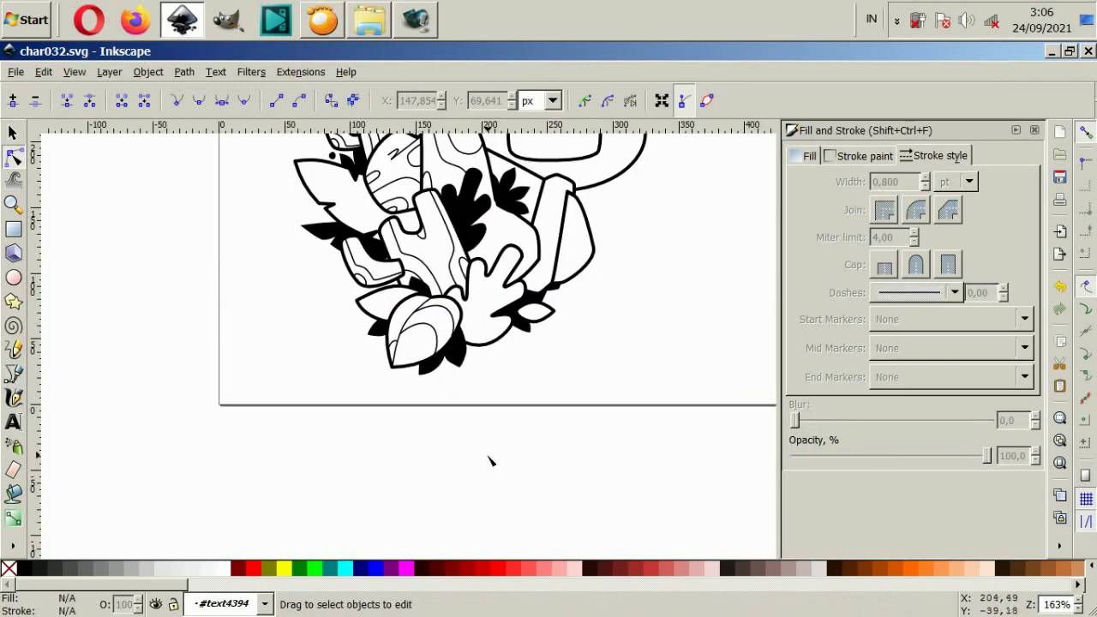
pyautogui.scroll(1, 454, 429)
pyautogui.scroll(2, 421, 395)
pyautogui.scroll(2, 388, 426)
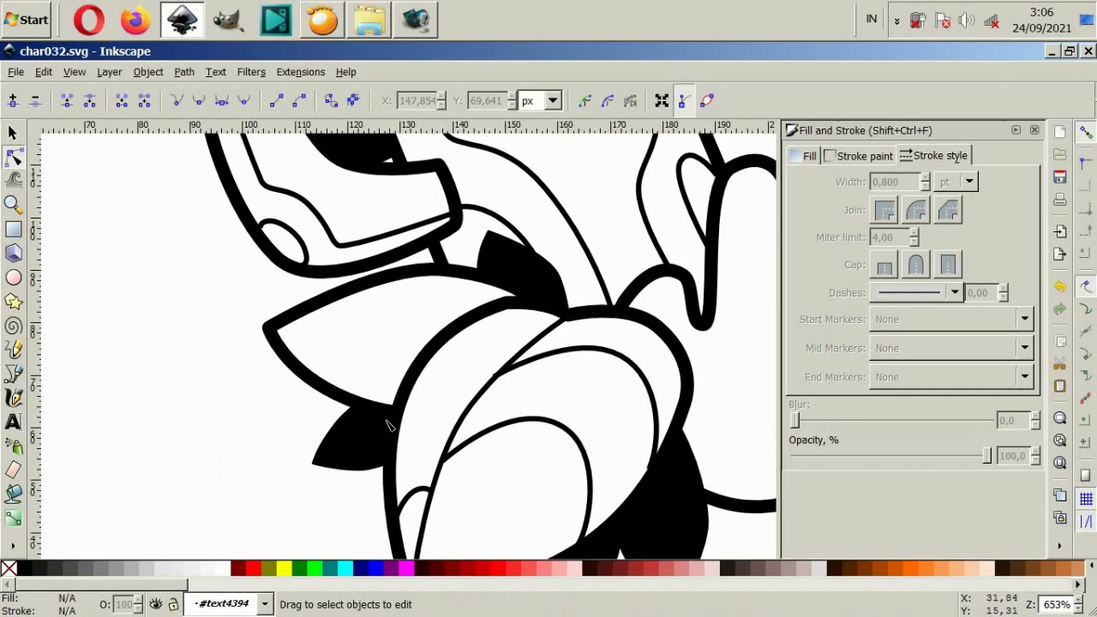
pyautogui.click(16, 377)
pyautogui.scroll(2, 363, 355)
pyautogui.click(192, 304)
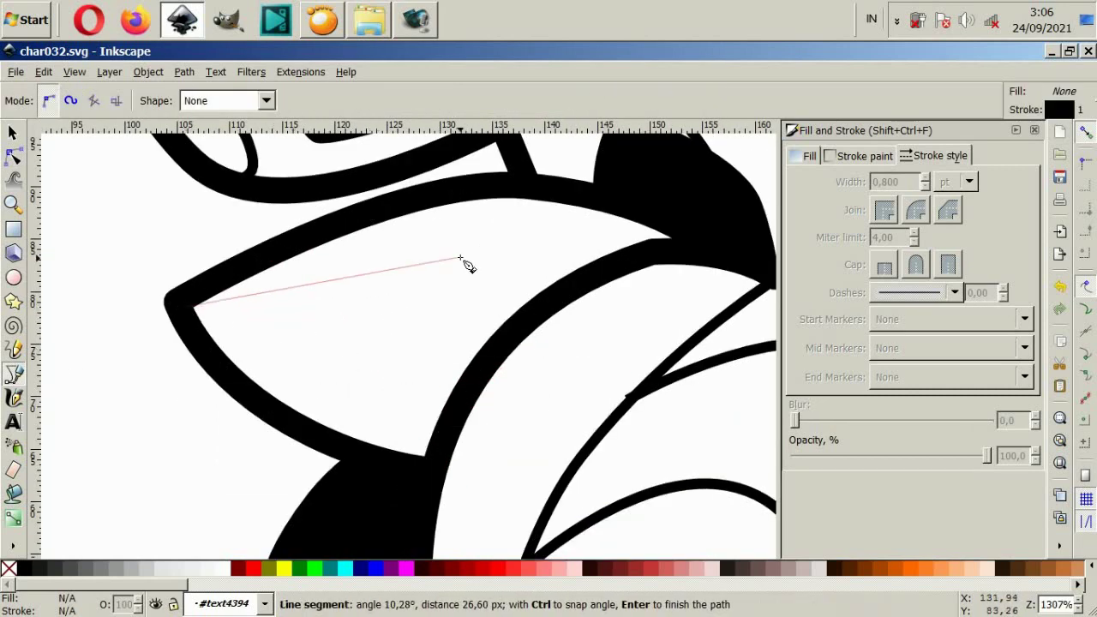
pyautogui.moveTo(581, 261); pyautogui.dragTo(584, 265)
pyautogui.press('Return')
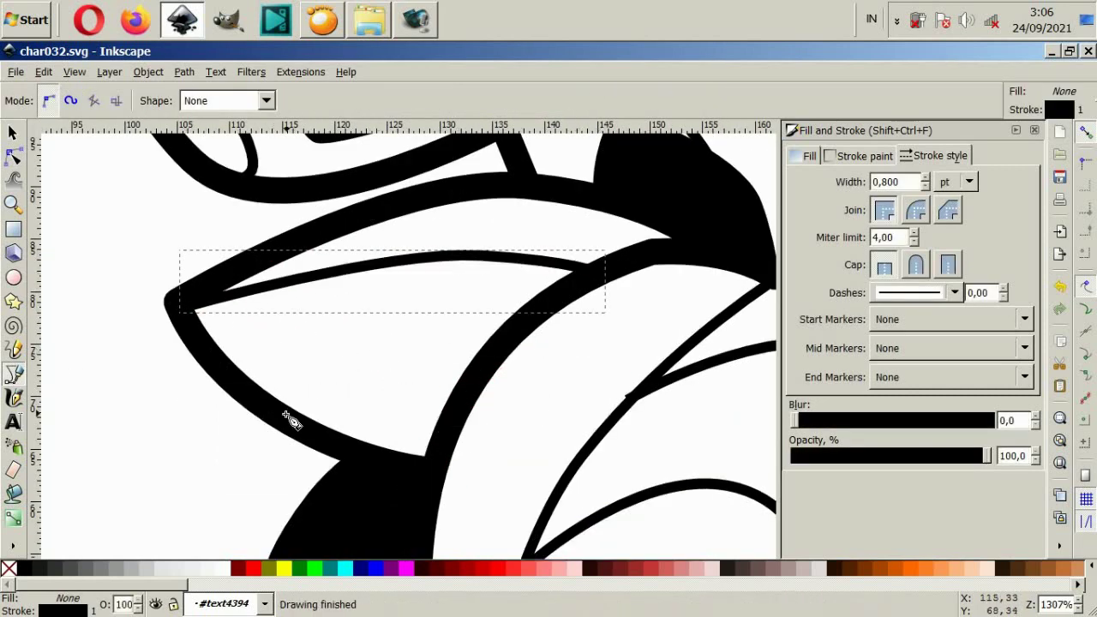
# Add two small curves meeting the vein, one from below and one from above.
pyautogui.click(290, 418)
pyautogui.moveTo(353, 403); pyautogui.dragTo(459, 314)
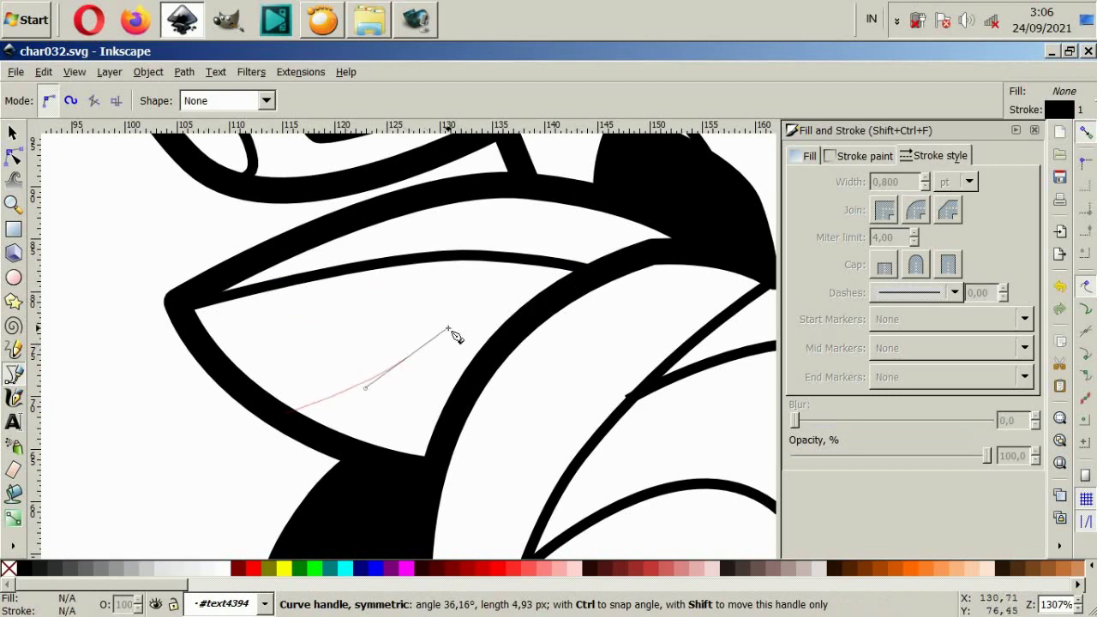
pyautogui.click(476, 260)
pyautogui.press('Return')
pyautogui.click(334, 237)
pyautogui.click(390, 260)
pyautogui.press('Return')
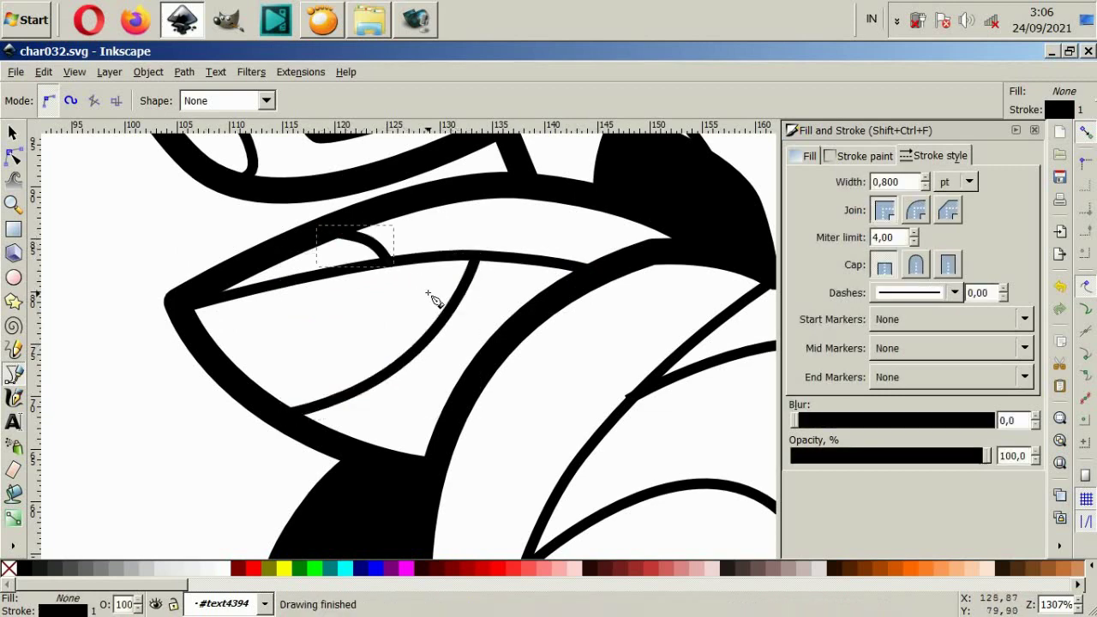
pyautogui.scroll(-4, 433, 302)
pyautogui.scroll(-2, 480, 309)
# Enlarge the hand shape and shift it slightly up and left.
pyautogui.scroll(-2, 531, 318)
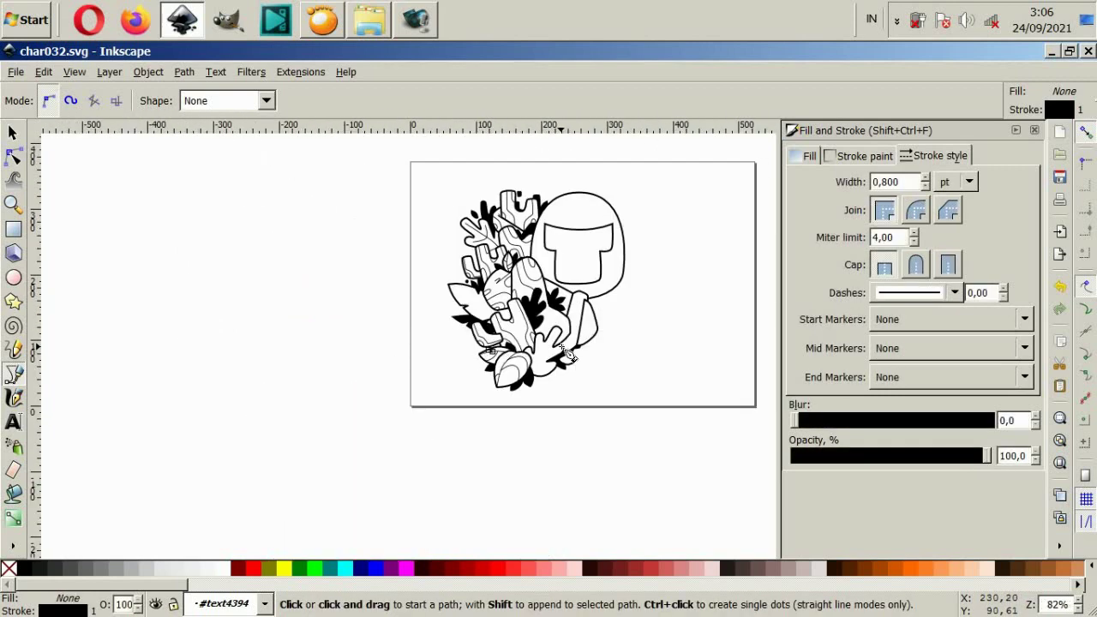
pyautogui.scroll(2, 576, 324)
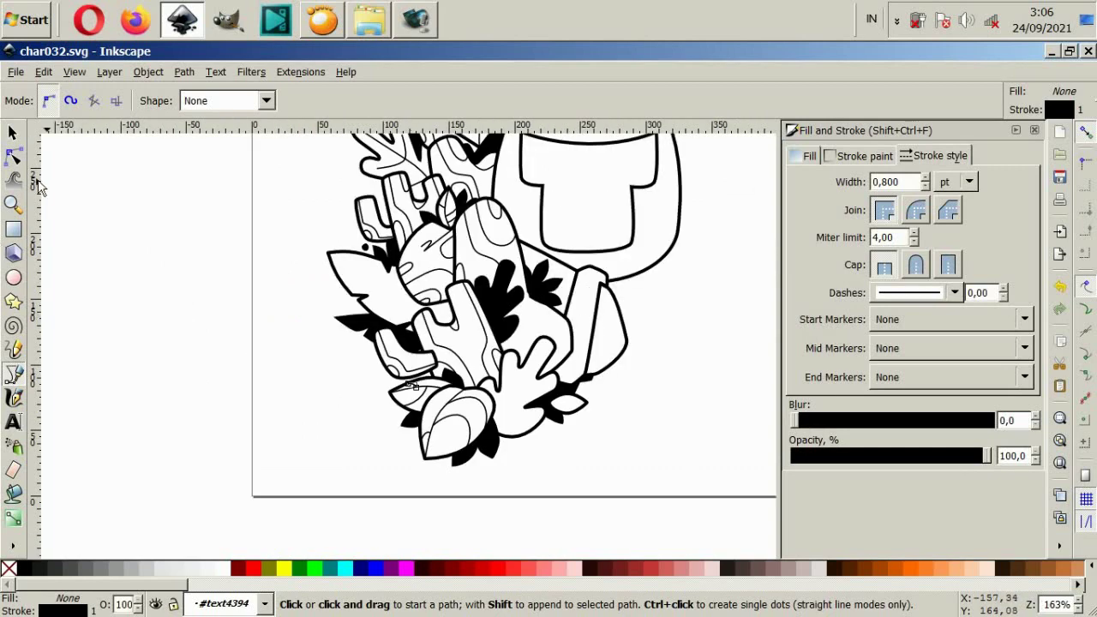
pyautogui.click(13, 134)
pyautogui.click(513, 380)
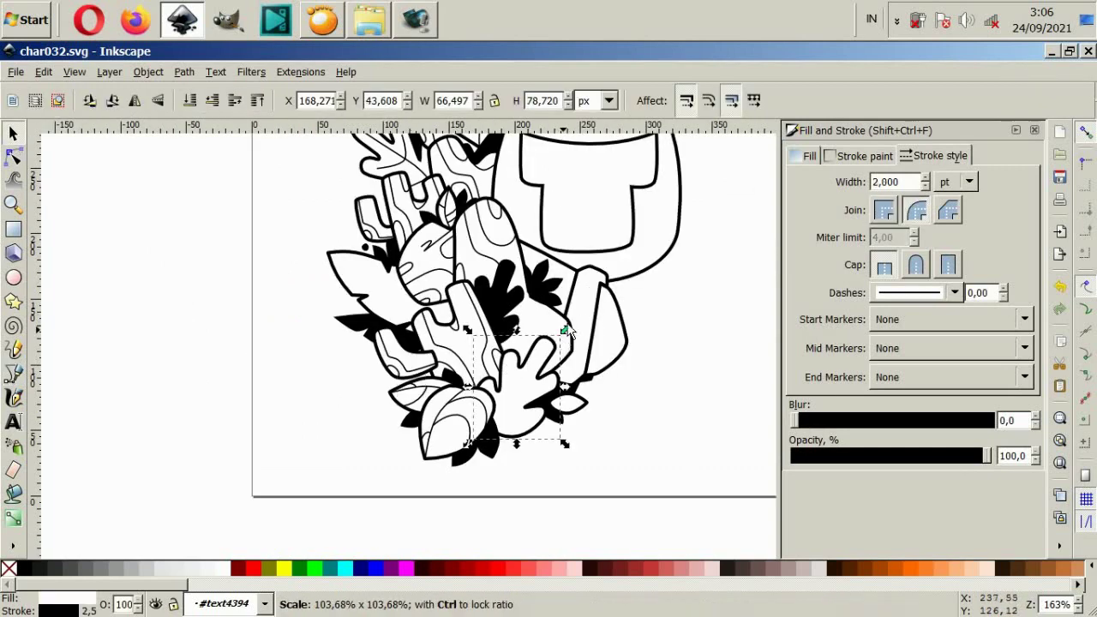
pyautogui.moveTo(575, 339); pyautogui.dragTo(593, 316)
pyautogui.moveTo(567, 380); pyautogui.dragTo(556, 371)
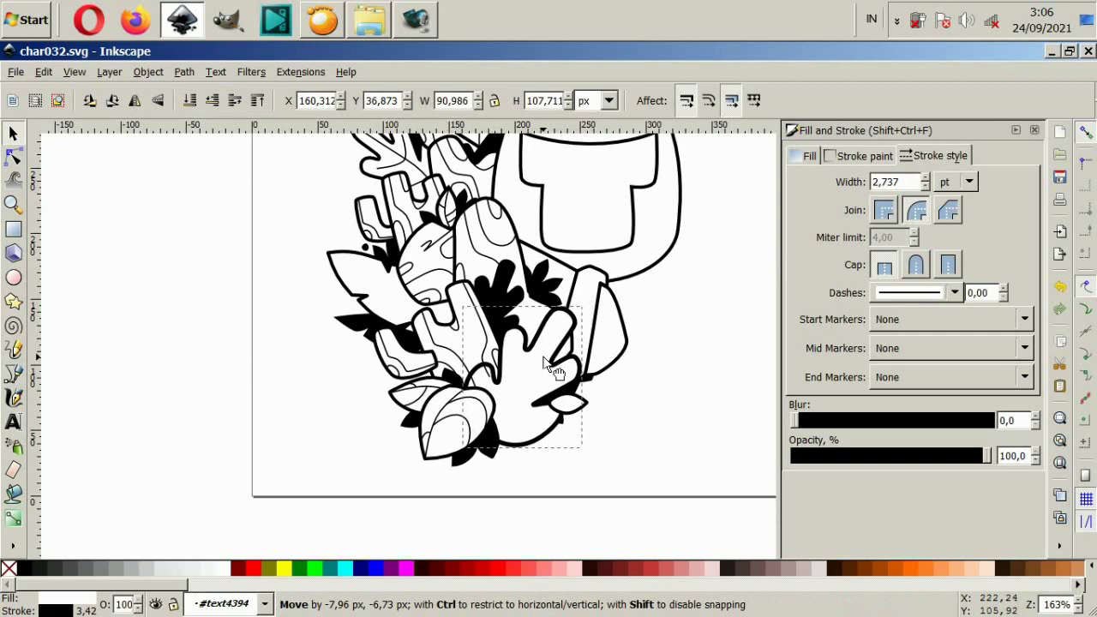
pyautogui.scroll(-2, 556, 370)
pyautogui.click(600, 420)
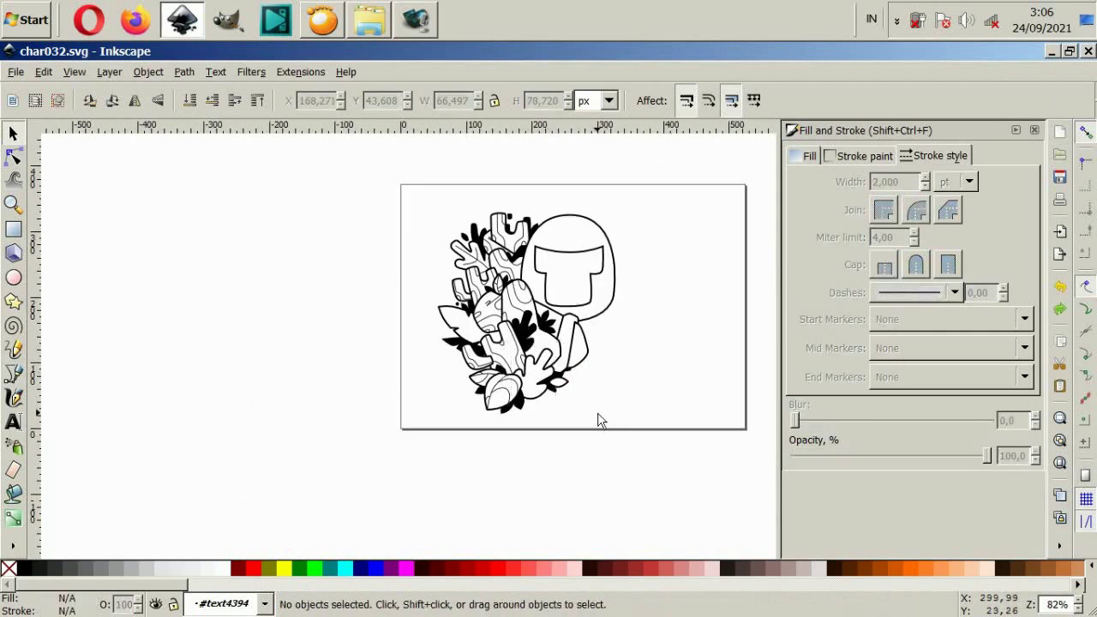
# Move the black leaf cluster slightly down between the stumps.
pyautogui.scroll(2, 598, 418)
pyautogui.moveTo(501, 388); pyautogui.dragTo(505, 410)
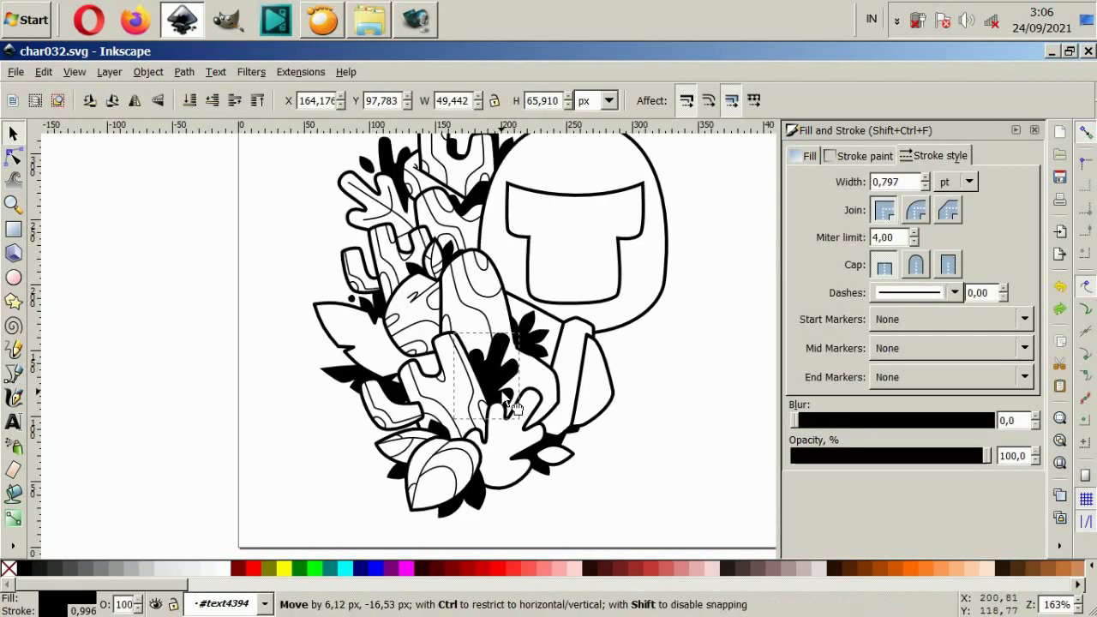
pyautogui.click(504, 426)
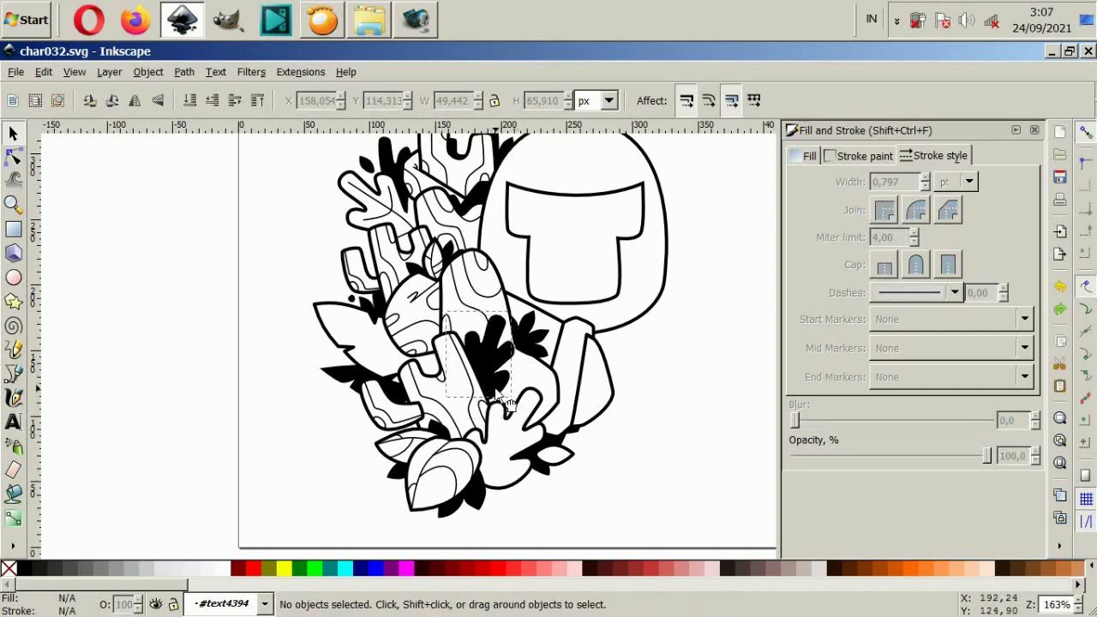
pyautogui.click(506, 405)
pyautogui.scroll(-2, 624, 455)
pyautogui.click(621, 452)
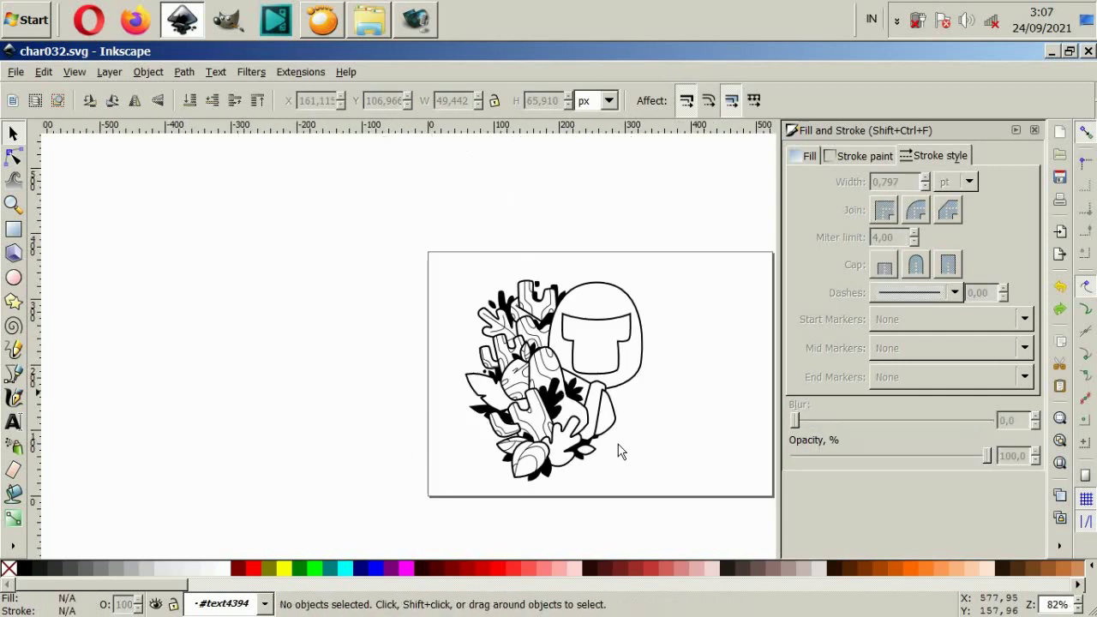
pyautogui.scroll(1, 549, 422)
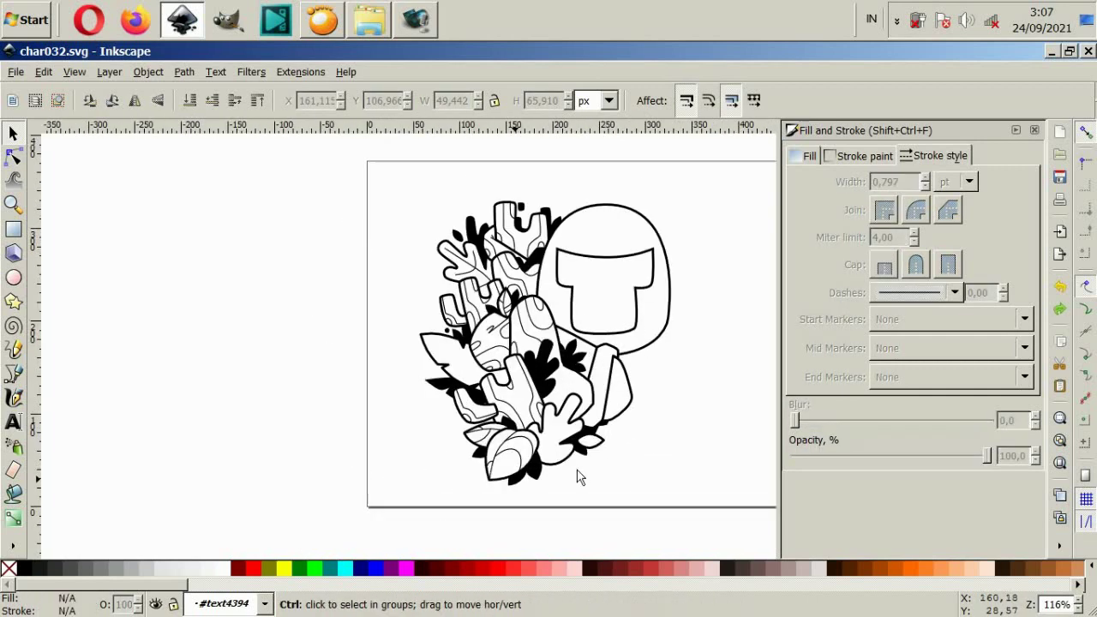
pyautogui.scroll(2, 576, 475)
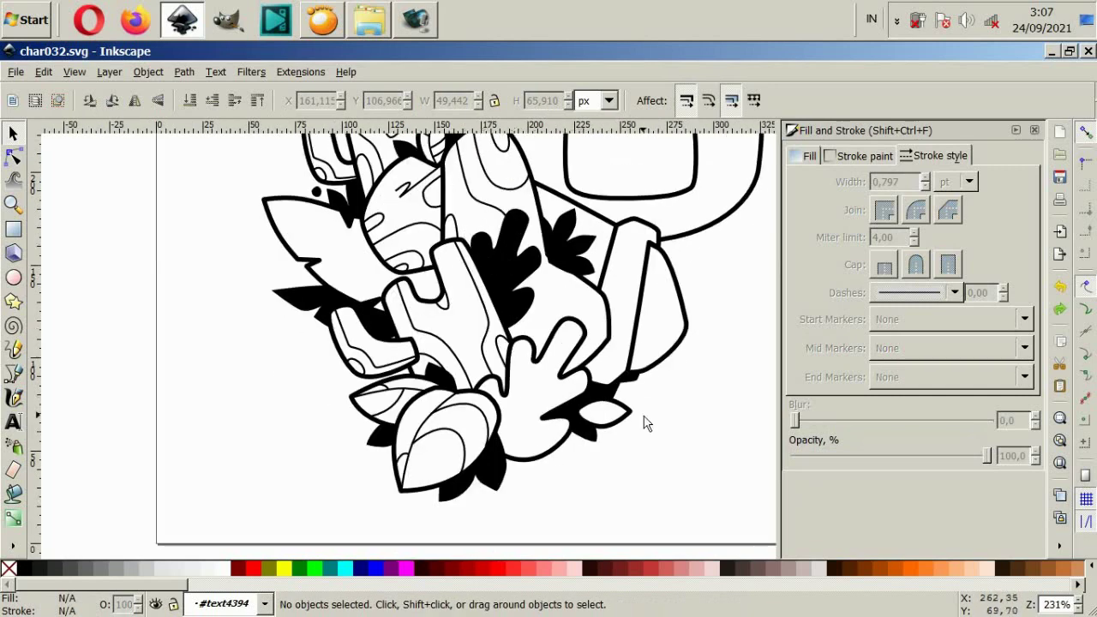
# Shrink the small curved mark on the spotted stump to about 9.9 × 14.8 px.
pyautogui.keyDown('ctrl'); pyautogui.click(418, 210); pyautogui.keyUp('ctrl')
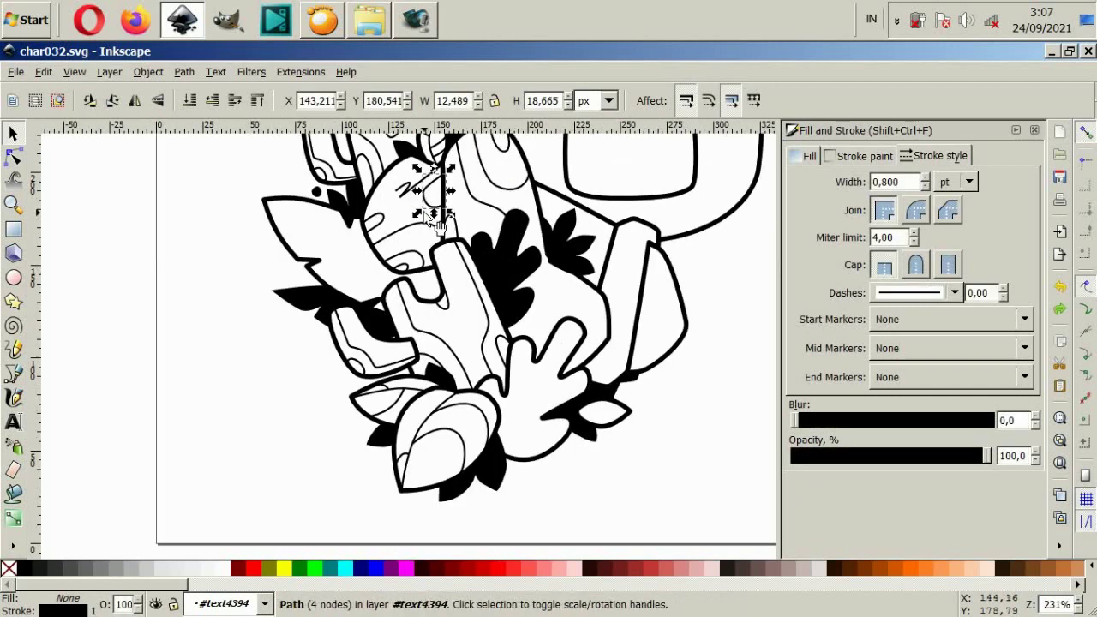
pyautogui.moveTo(418, 213); pyautogui.dragTo(422, 206)
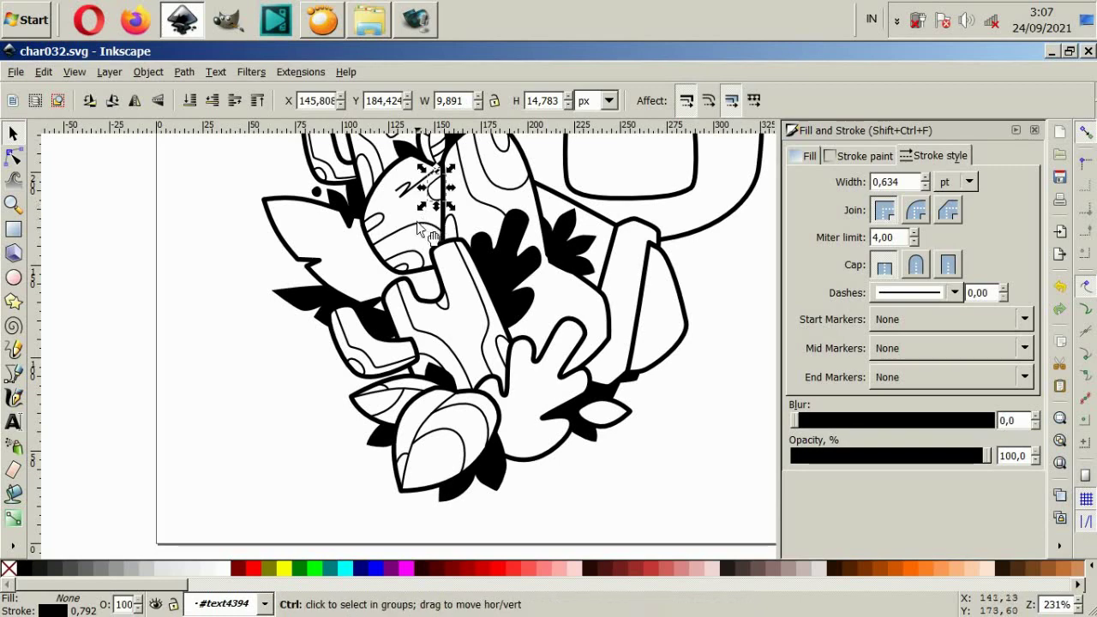
pyautogui.press('Escape')
pyautogui.scroll(-2, 396, 326)
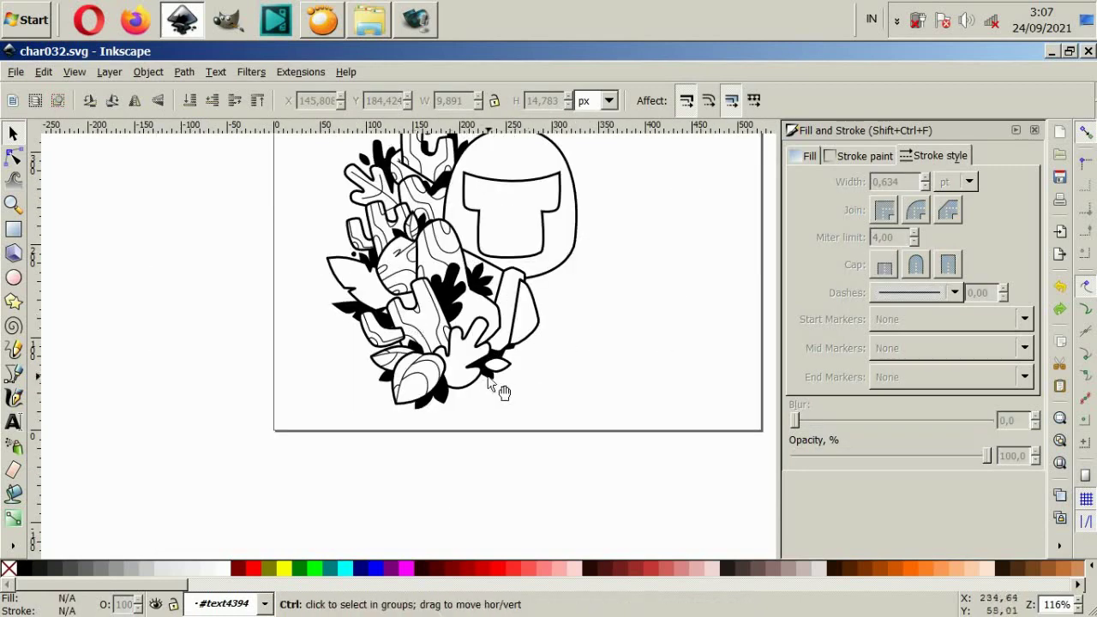
pyautogui.scroll(4, 493, 385)
pyautogui.click(23, 373)
# Draw the lobed leaf's central vein toward its tip plus a side vein toward the right lobe.
pyautogui.click(331, 402)
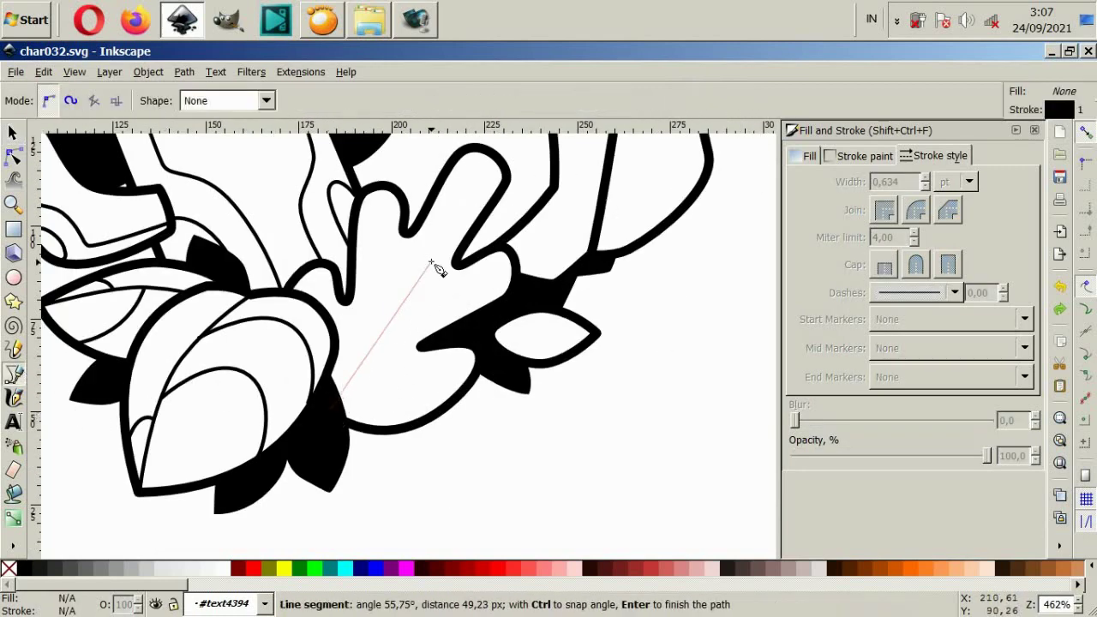
pyautogui.moveTo(442, 223); pyautogui.dragTo(478, 171)
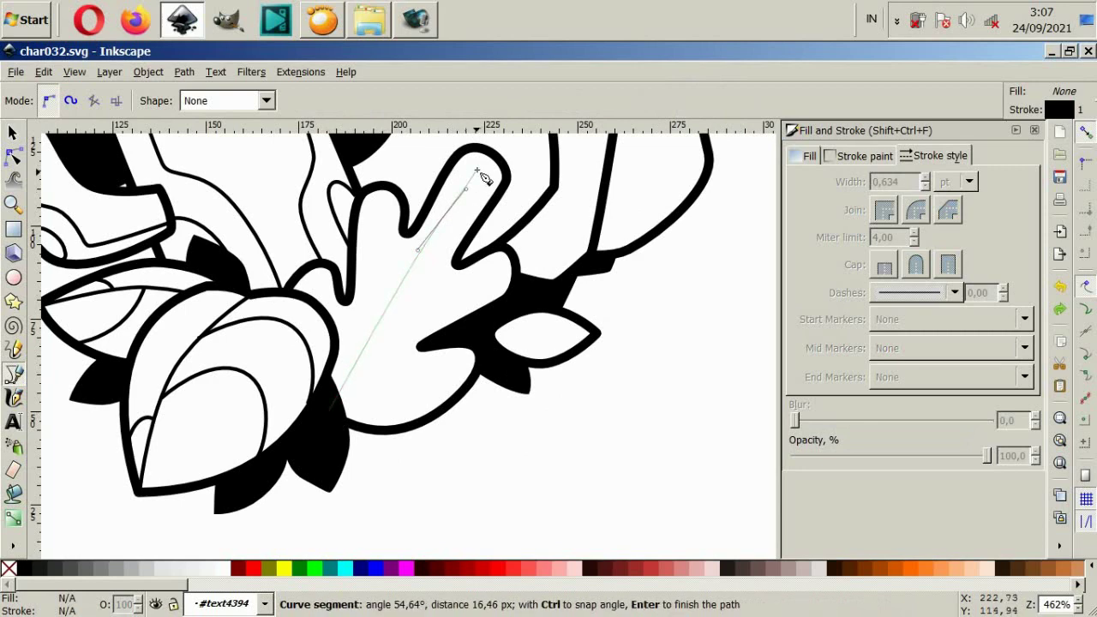
pyautogui.press('Return')
pyautogui.click(380, 221)
pyautogui.moveTo(385, 312); pyautogui.dragTo(406, 329)
pyautogui.click(480, 287)
pyautogui.press('Return')
# Add a lower vein near the leaf base and check the vein lines.
pyautogui.click(318, 314)
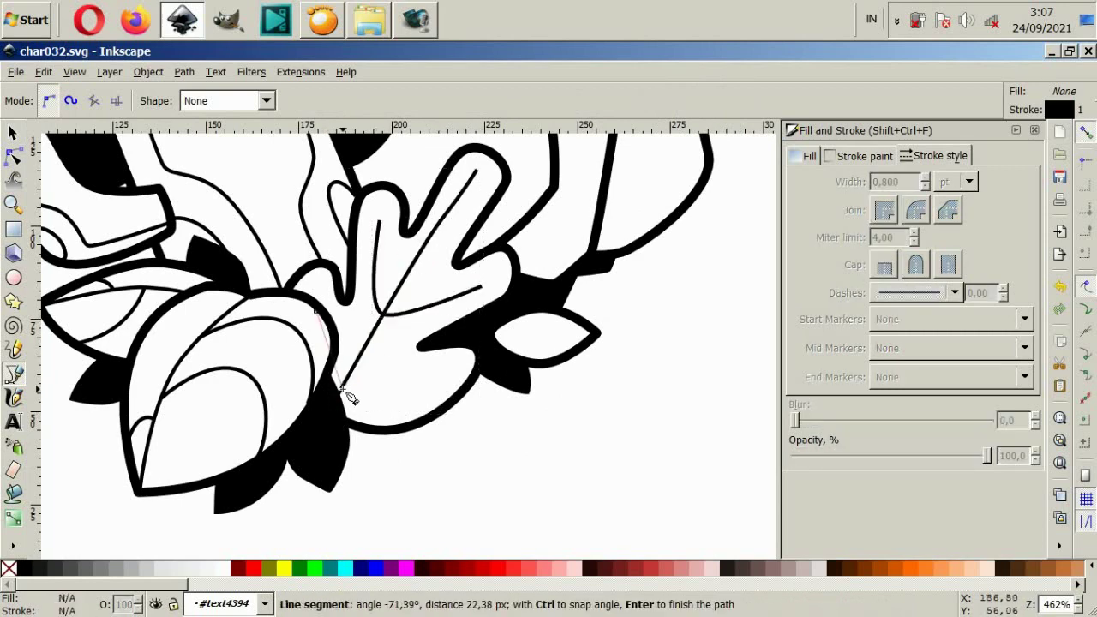
pyautogui.click(345, 392)
pyautogui.click(435, 381)
pyautogui.press('Return')
pyautogui.click(12, 134)
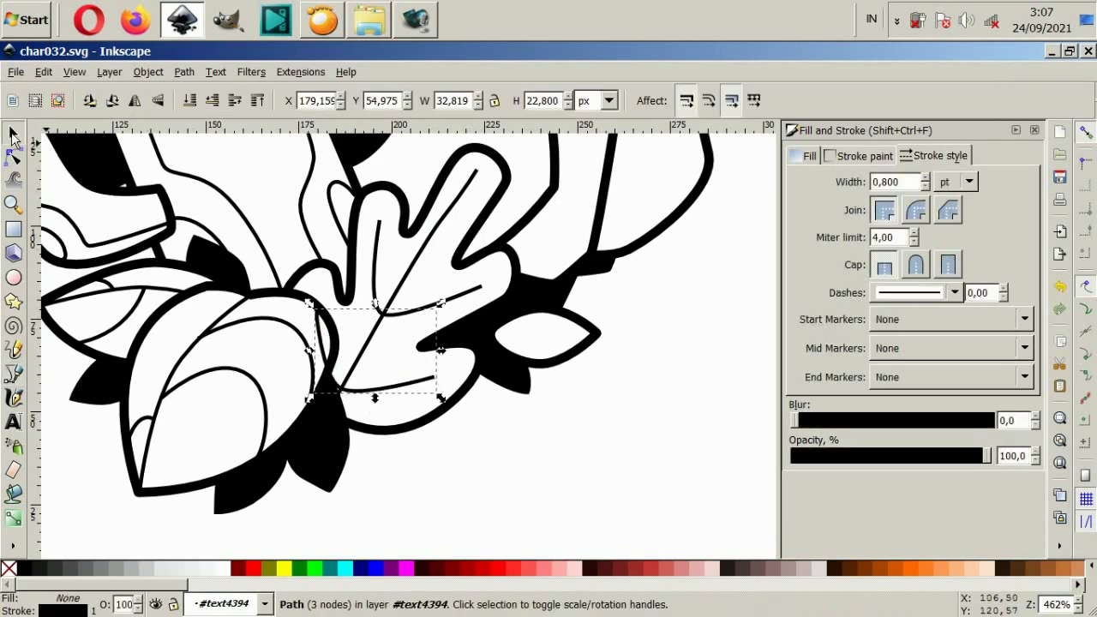
pyautogui.click(410, 318)
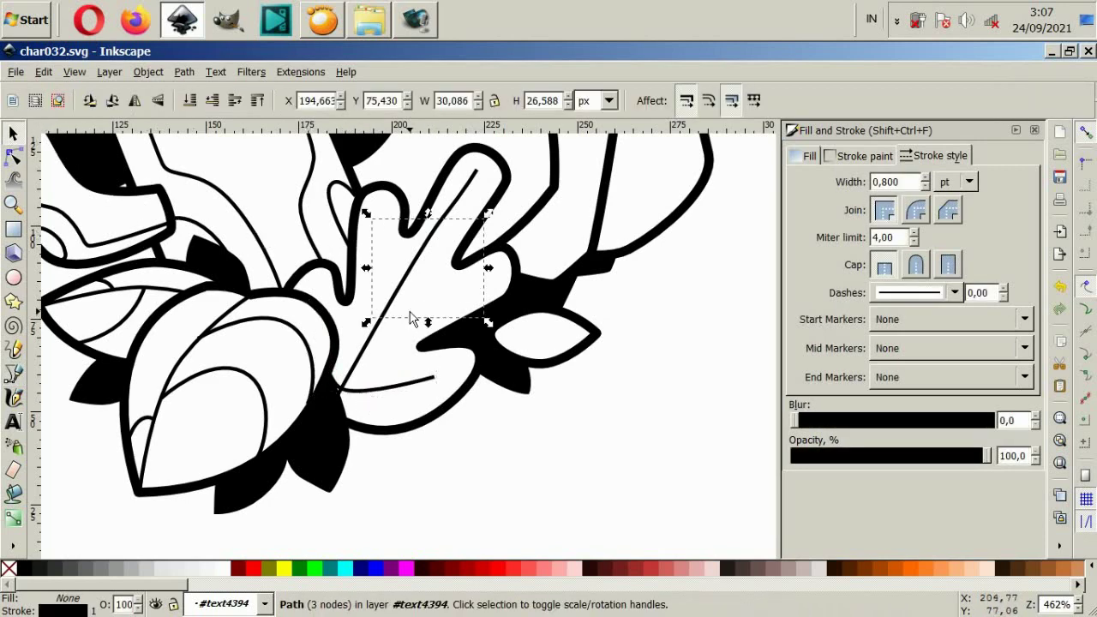
pyautogui.scroll(-2, 446, 326)
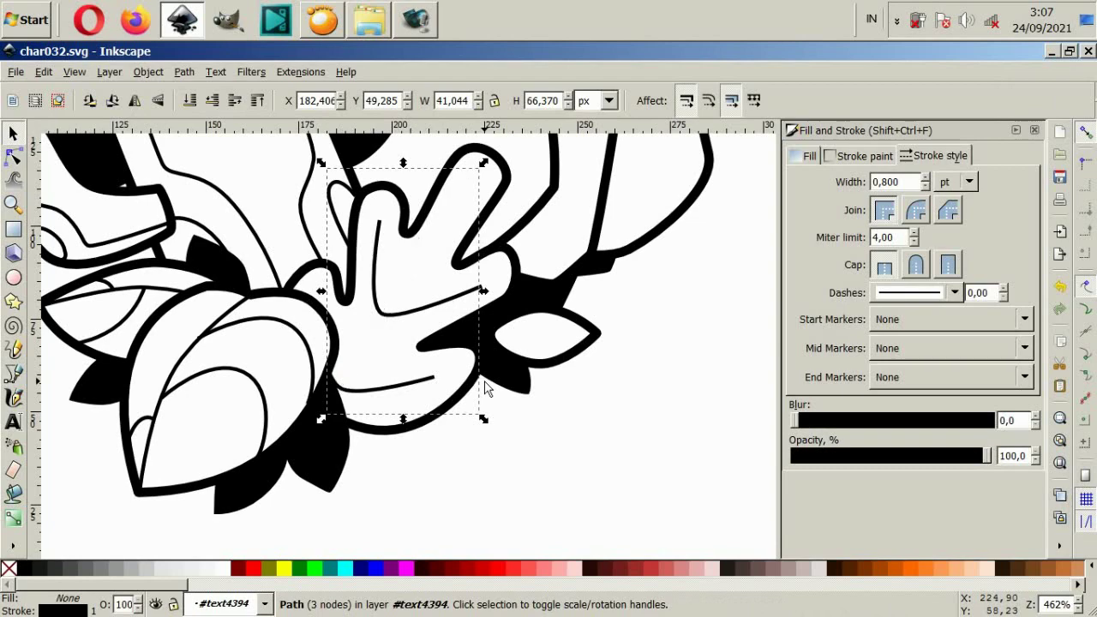
pyautogui.click(522, 421)
pyautogui.keyDown('ctrl'); pyautogui.scroll(-2, 387, 313); pyautogui.keyUp('ctrl')
# Reshape the dark leaf behind the spotted stump by moving one of its nodes.
pyautogui.scroll(2, 388, 313)
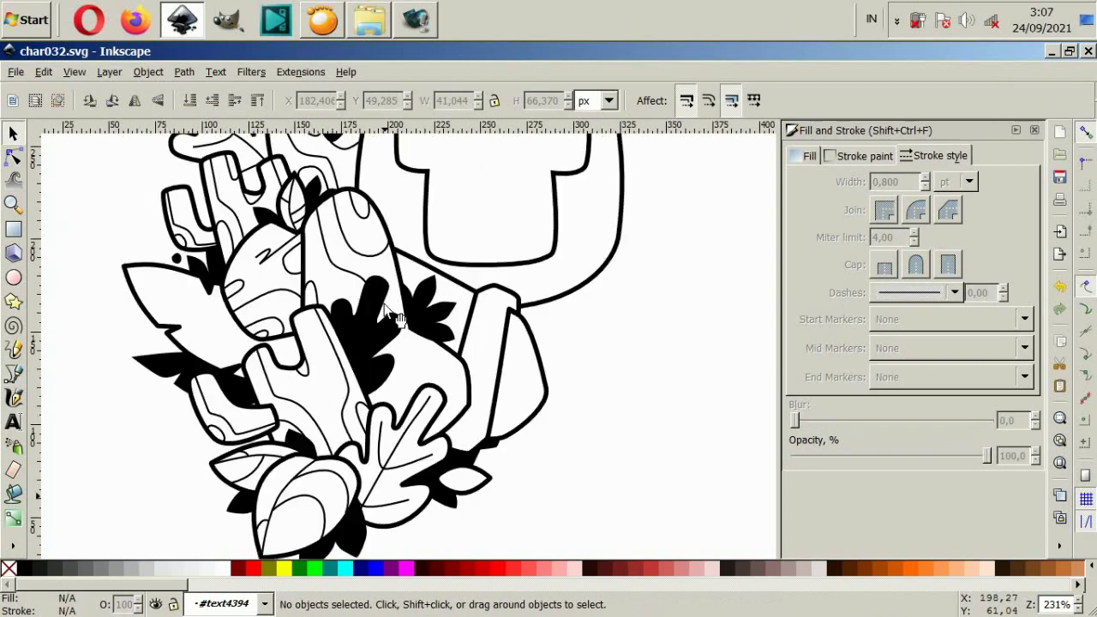
pyautogui.keyDown('ctrl'); pyautogui.scroll(-2, 324, 371); pyautogui.keyUp('ctrl')
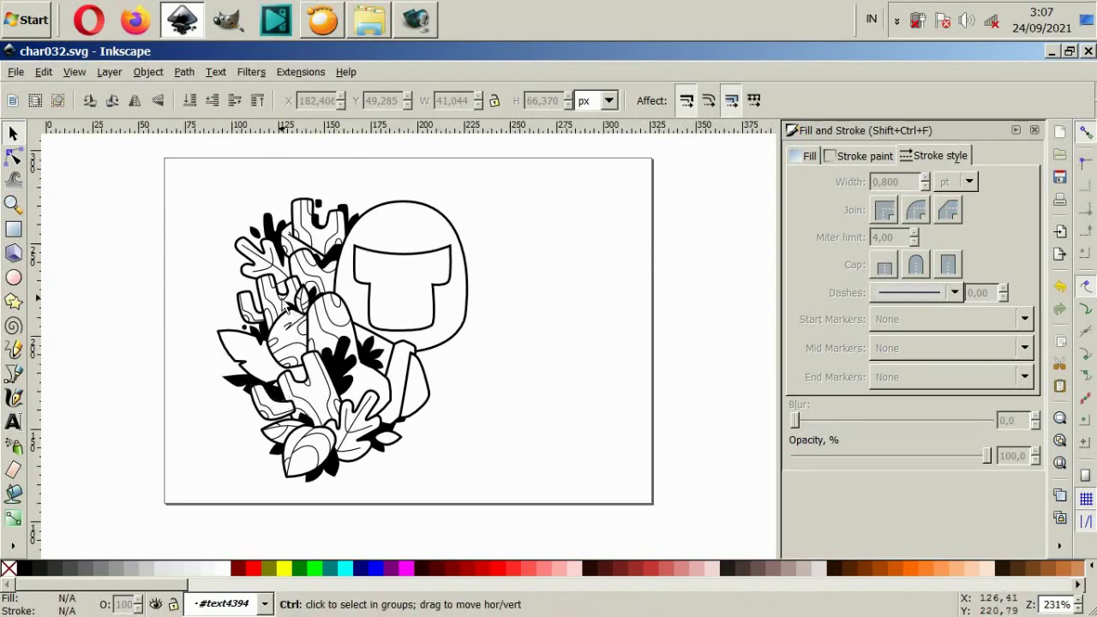
pyautogui.keyDown('ctrl'); pyautogui.scroll(2, 296, 359); pyautogui.keyUp('ctrl')
pyautogui.keyDown('ctrl'); pyautogui.scroll(2, 297, 358); pyautogui.keyUp('ctrl')
pyautogui.keyDown('ctrl'); pyautogui.click(294, 338); pyautogui.keyUp('ctrl')
pyautogui.press('n')
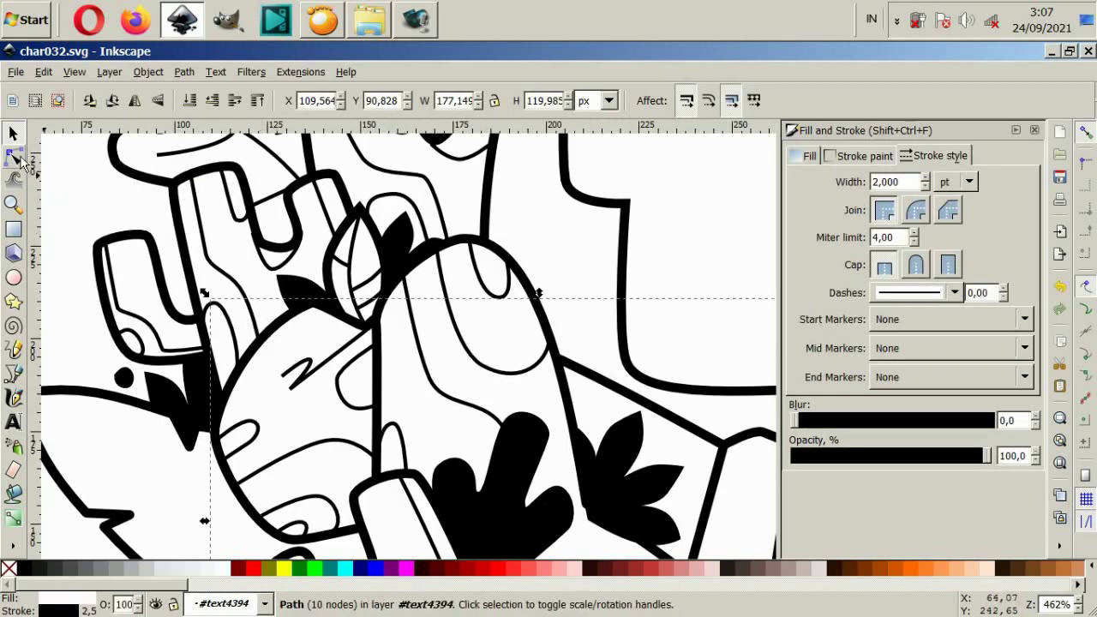
pyautogui.moveTo(311, 303); pyautogui.dragTo(328, 314)
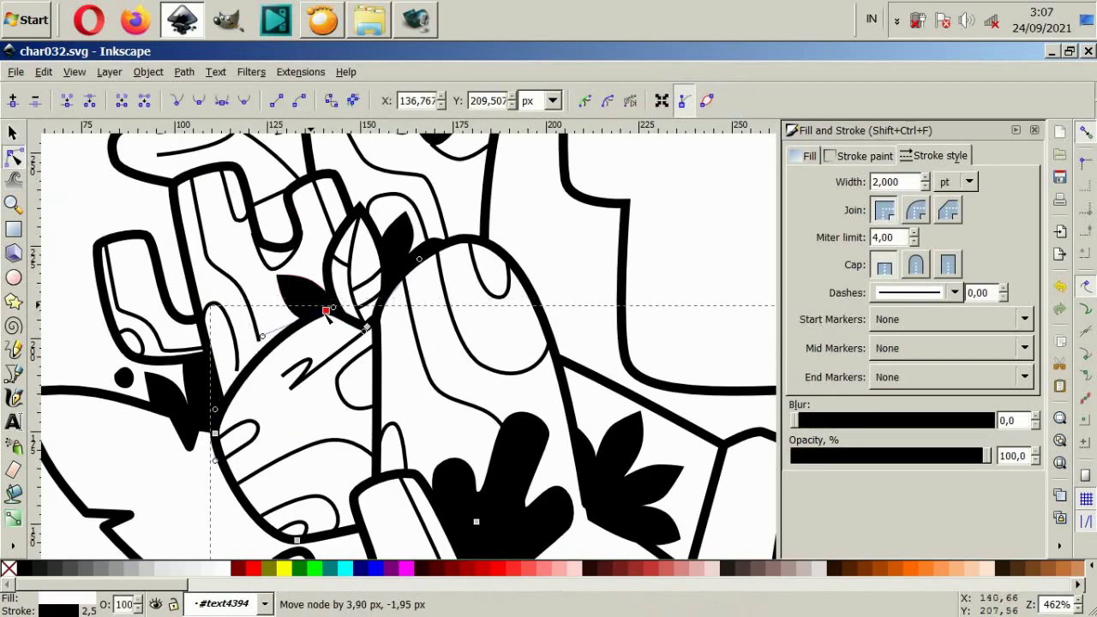
# Pull the stump's thin outline path down at its bottom node.
pyautogui.click(261, 343)
pyautogui.moveTo(260, 342); pyautogui.dragTo(239, 385)
pyautogui.click(94, 365)
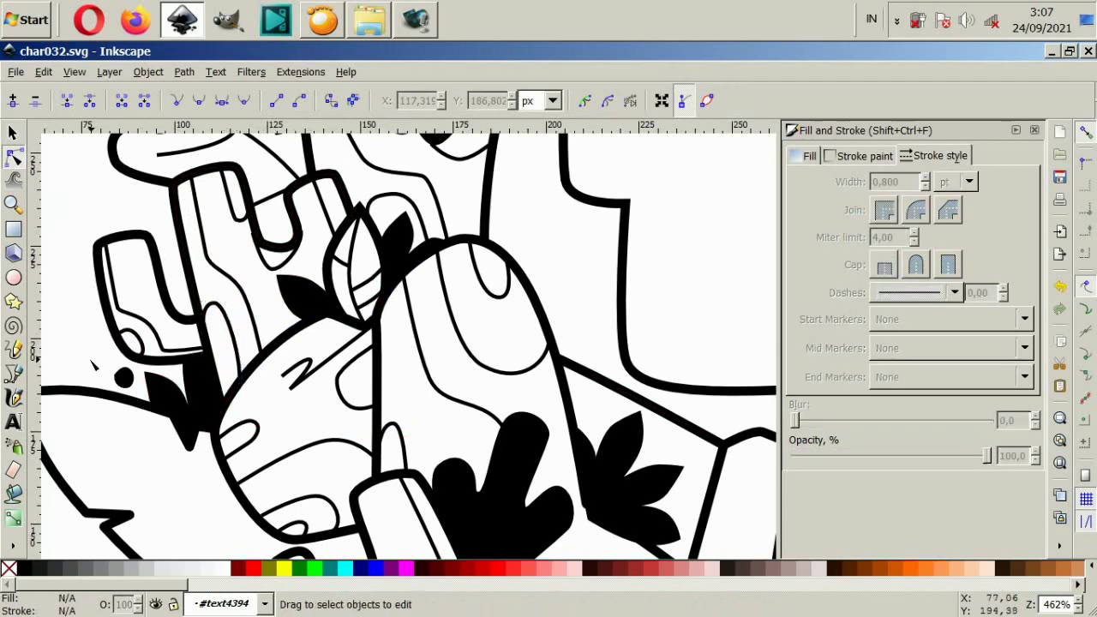
pyautogui.keyDown('ctrl'); pyautogui.scroll(-3, 214, 394); pyautogui.keyUp('ctrl')
pyautogui.keyDown('ctrl'); pyautogui.scroll(-1, 371, 429); pyautogui.keyUp('ctrl')
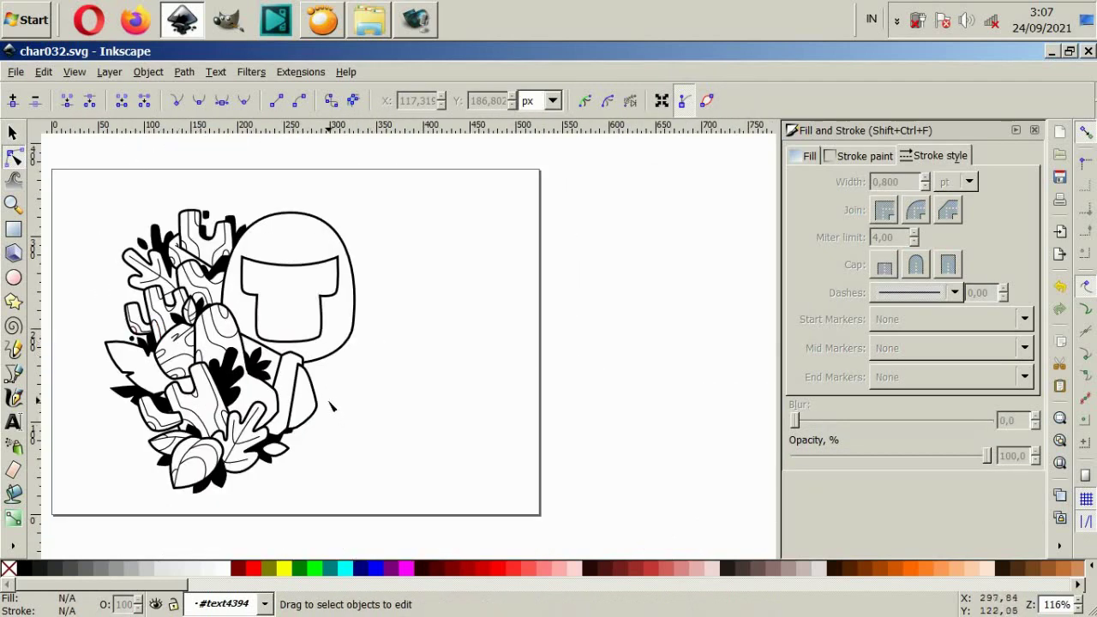
pyautogui.keyDown('ctrl'); pyautogui.scroll(1, 118, 314); pyautogui.keyUp('ctrl')
pyautogui.keyDown('ctrl'); pyautogui.scroll(4, 98, 341); pyautogui.keyUp('ctrl')
# Draw the left leaf's long diagonal main vein and an upper side vein.
pyautogui.click(13, 375)
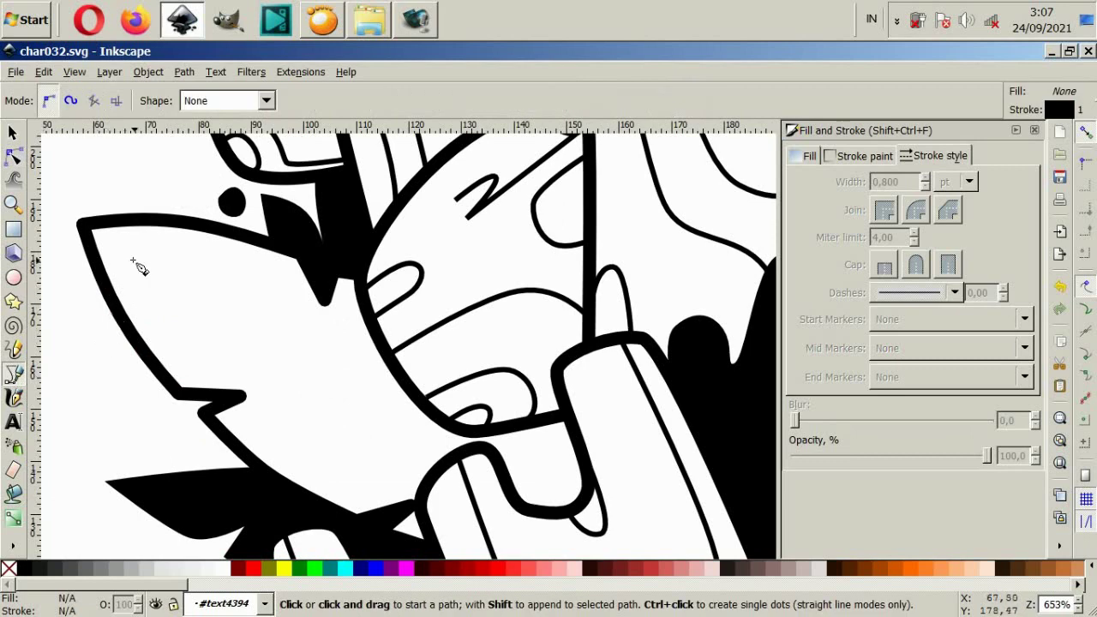
pyautogui.click(128, 249)
pyautogui.moveTo(393, 384); pyautogui.dragTo(453, 431)
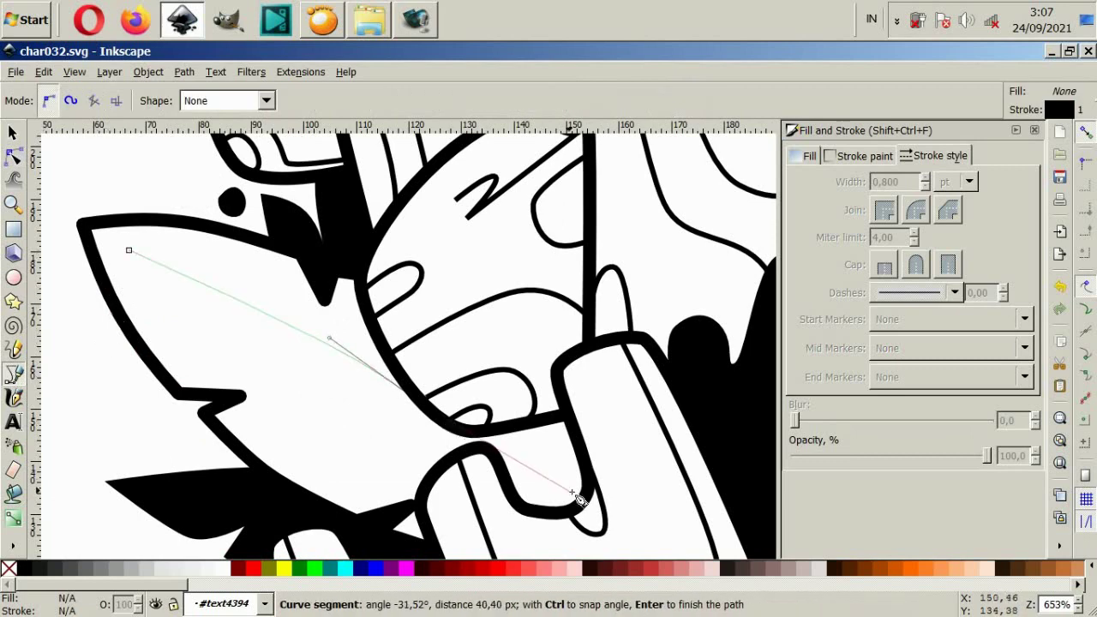
pyautogui.doubleClick(581, 506)
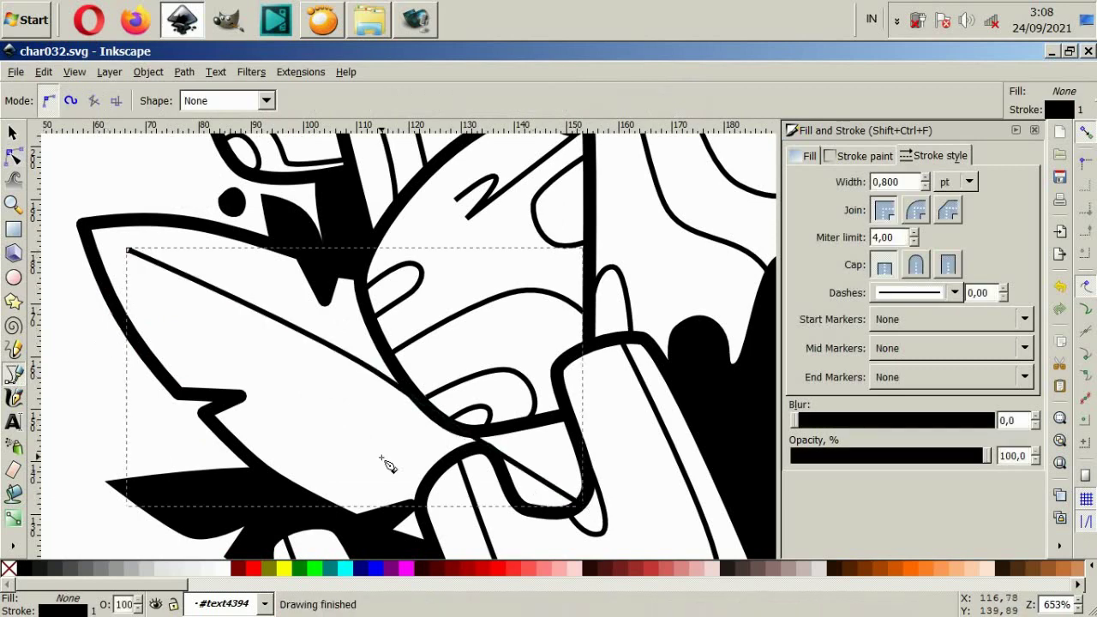
pyautogui.click(185, 334)
pyautogui.moveTo(262, 311); pyautogui.dragTo(275, 305)
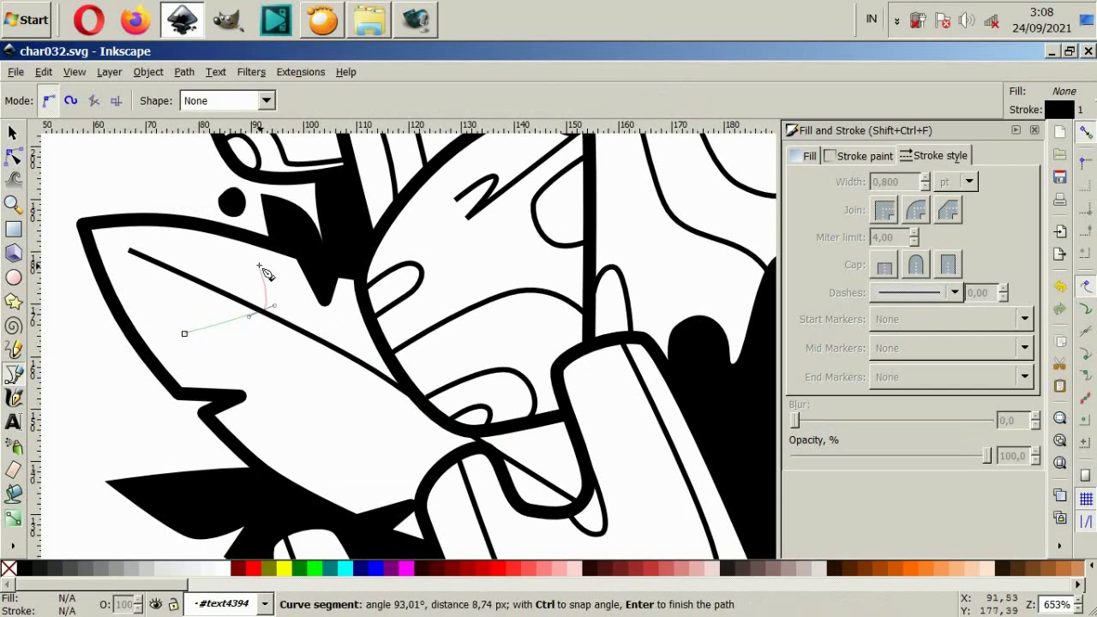
pyautogui.doubleClick(260, 266)
# Add a lower side vein and a short curved line near the stump's bottom edge.
pyautogui.click(302, 461)
pyautogui.moveTo(412, 419); pyautogui.dragTo(432, 397)
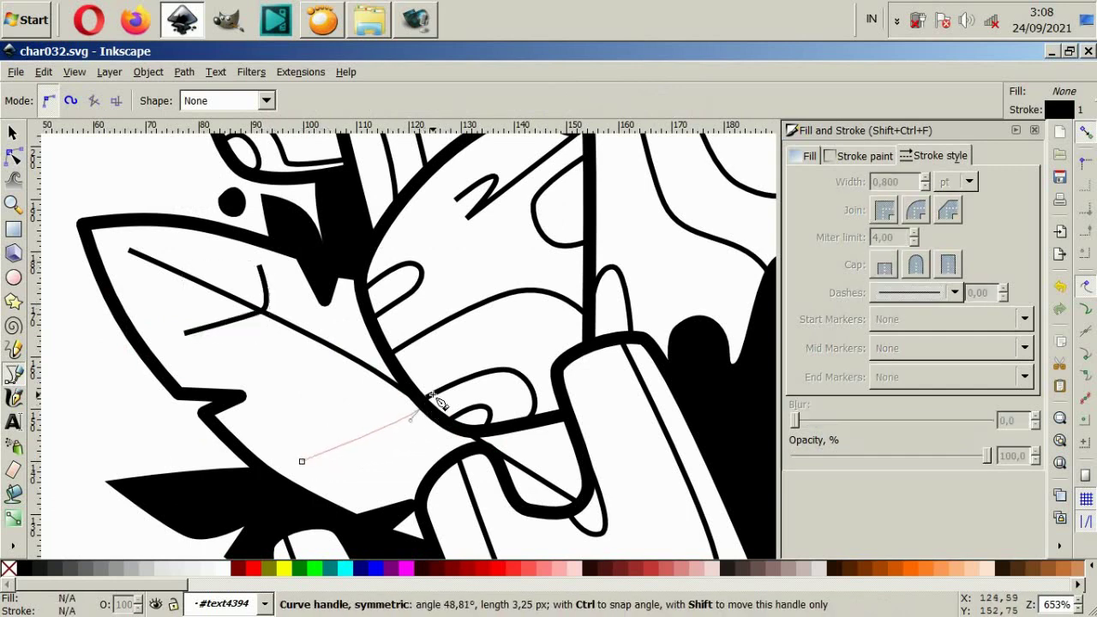
pyautogui.press('Return')
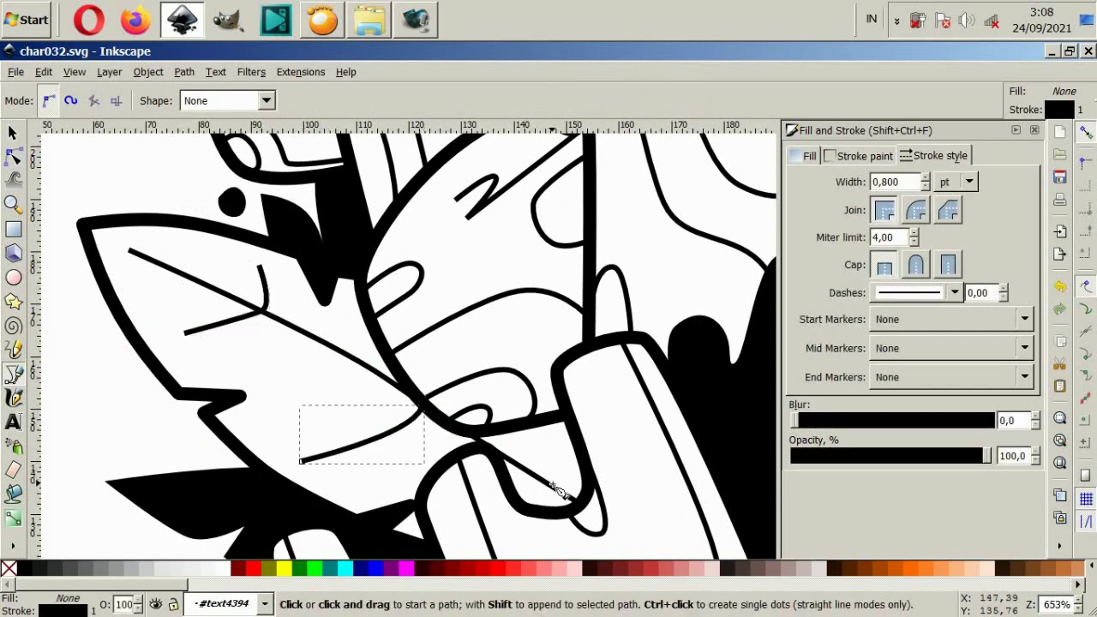
pyautogui.click(553, 485)
pyautogui.moveTo(557, 460); pyautogui.dragTo(562, 433)
pyautogui.press('Return')
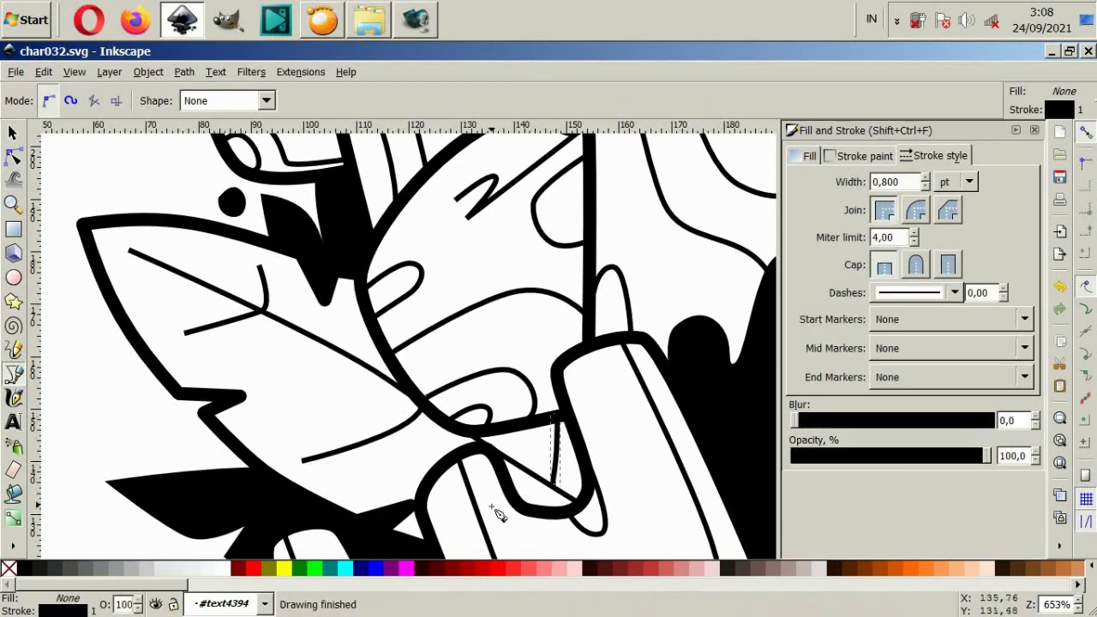
pyautogui.scroll(-2, 490, 453)
pyautogui.scroll(-2, 492, 462)
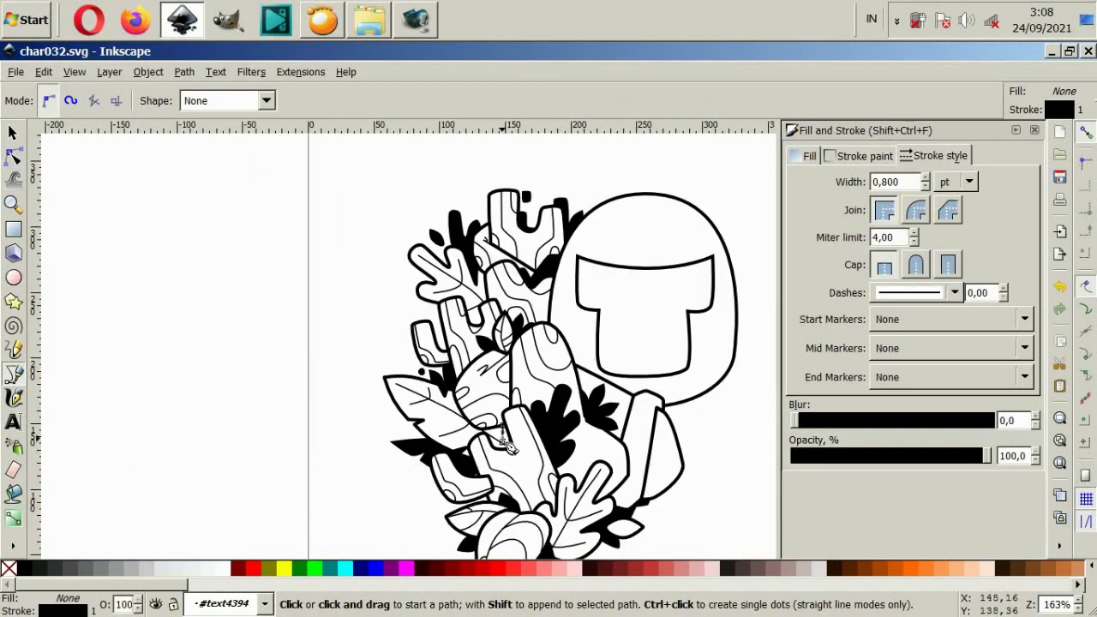
# Inspect an existing curved line on the tall stump with the node editor.
pyautogui.scroll(-2, 616, 445)
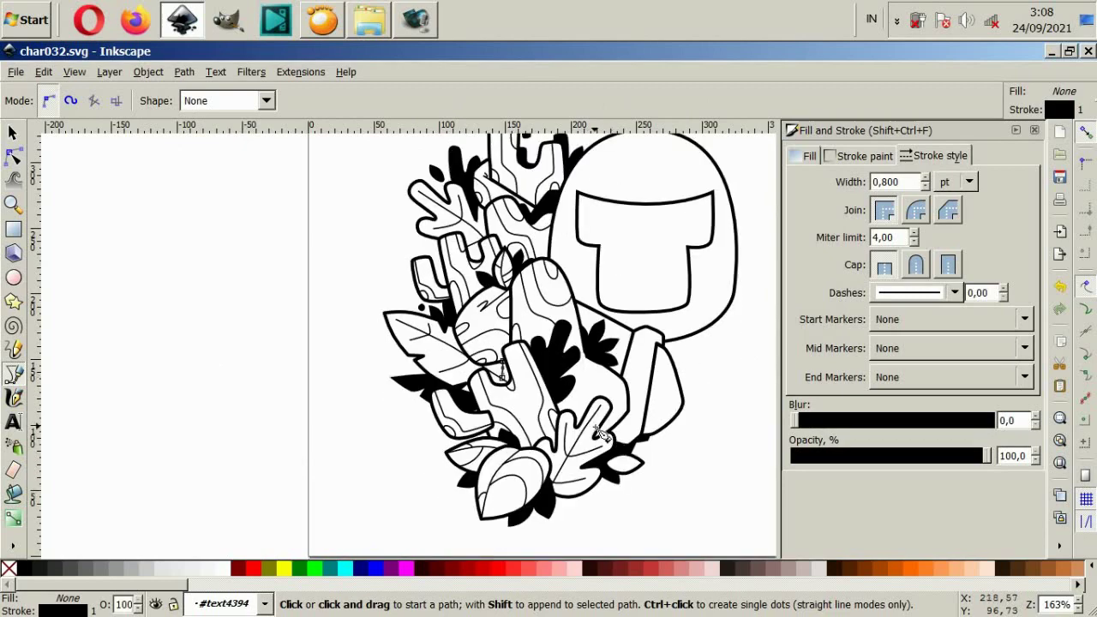
pyautogui.scroll(4, 600, 367)
pyautogui.scroll(-2, 463, 463)
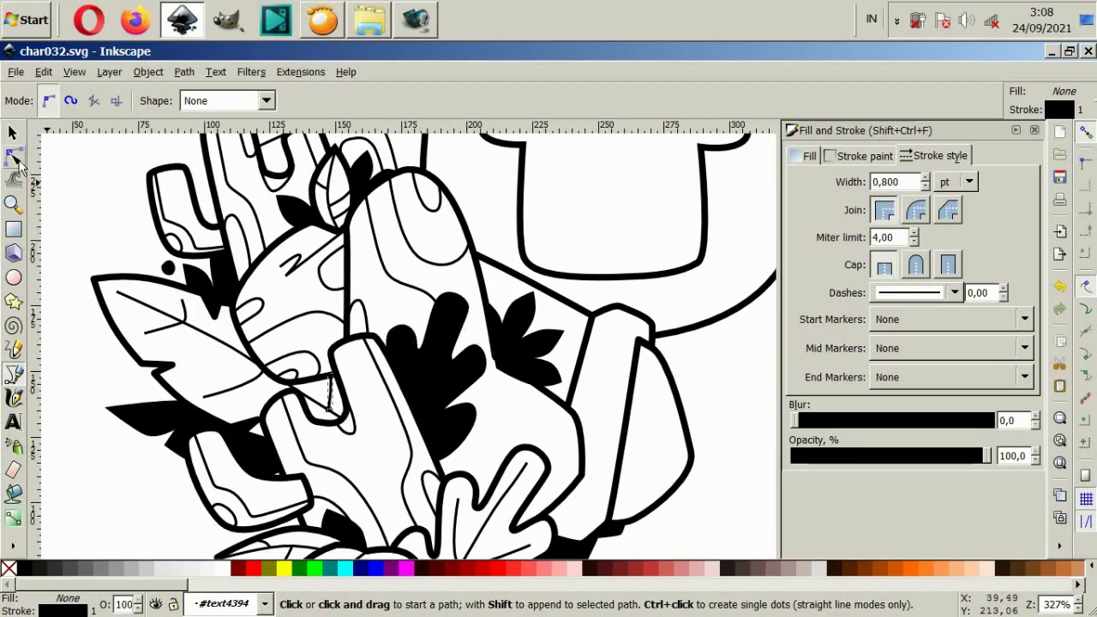
pyautogui.click(13, 157)
pyautogui.click(452, 390)
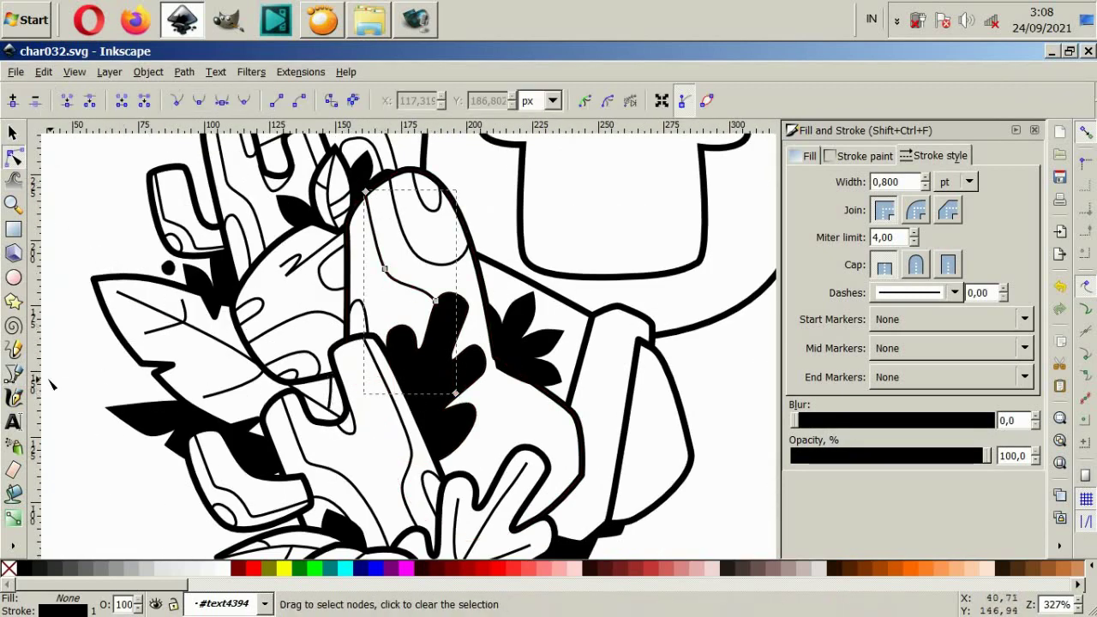
# Draw three curved Bezier grain lines on the tall stump.
pyautogui.click(12, 373)
pyautogui.click(453, 398)
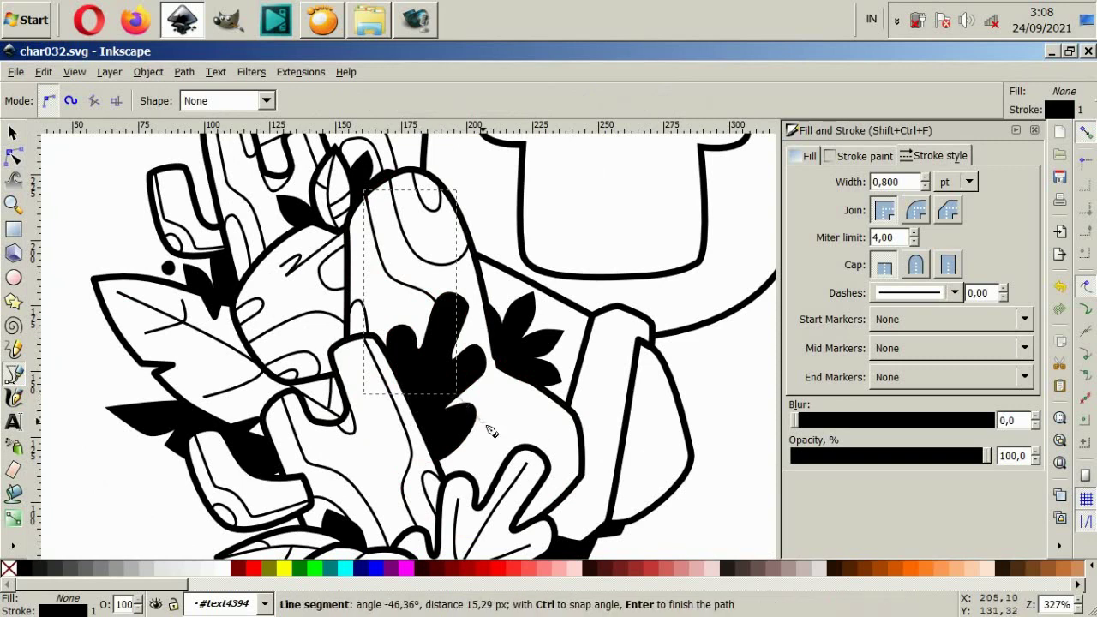
pyautogui.moveTo(551, 489); pyautogui.dragTo(561, 510)
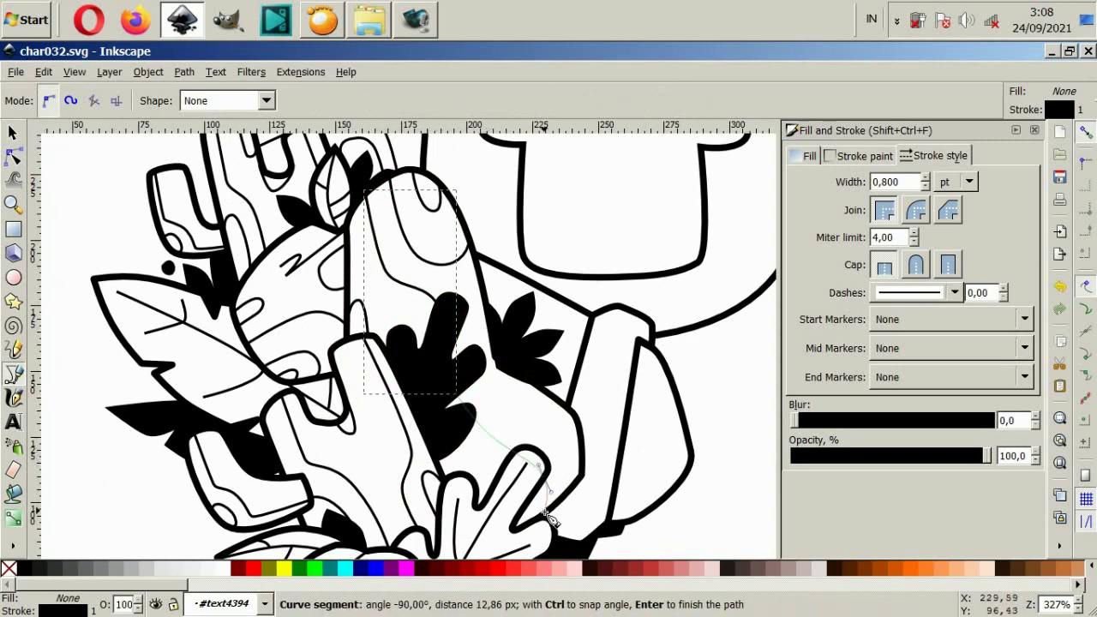
pyautogui.press('Return')
pyautogui.click(496, 369)
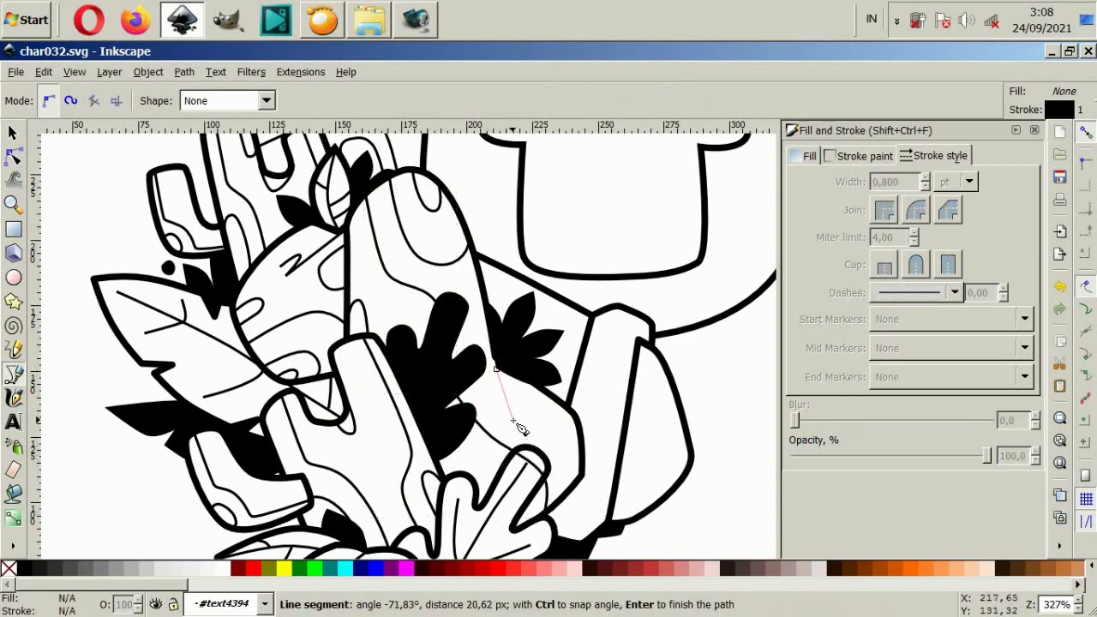
pyautogui.moveTo(515, 420); pyautogui.dragTo(589, 460)
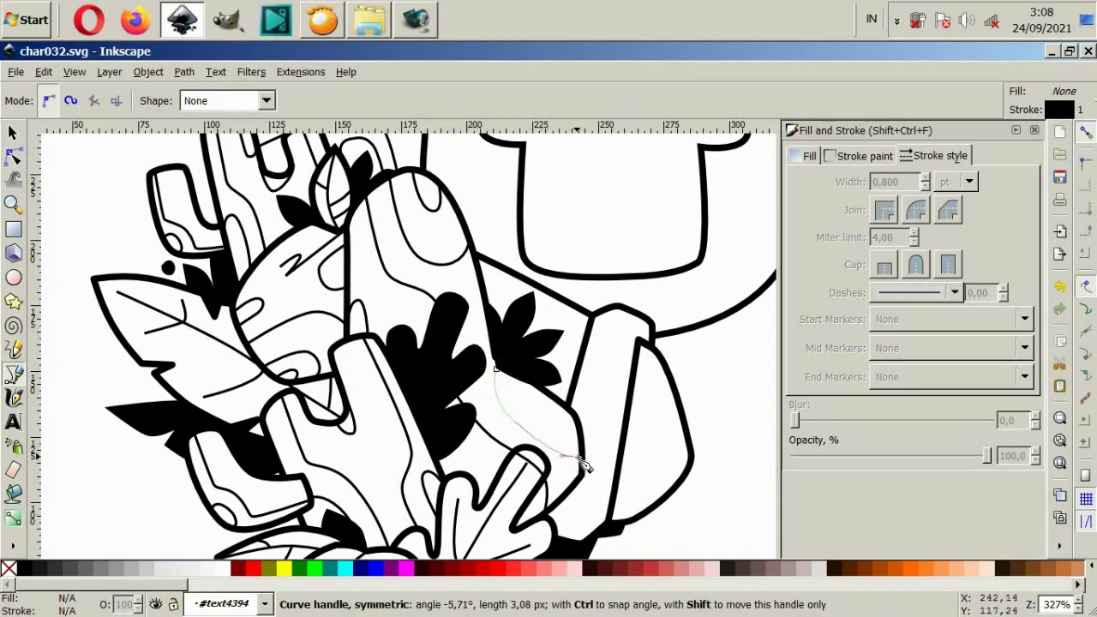
pyautogui.press('Return')
pyautogui.click(537, 387)
pyautogui.moveTo(536, 408); pyautogui.dragTo(573, 425)
pyautogui.press('Return')
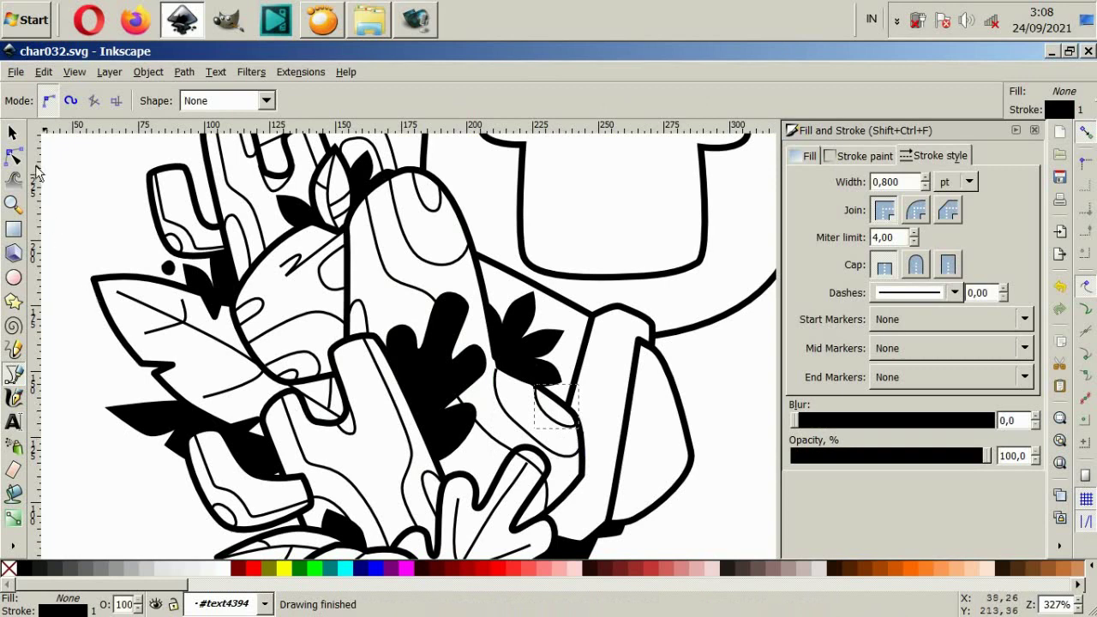
# Check the stump path, the detail path and the new small line with the Selector, then deselect.
pyautogui.click(13, 133)
pyautogui.click(563, 498)
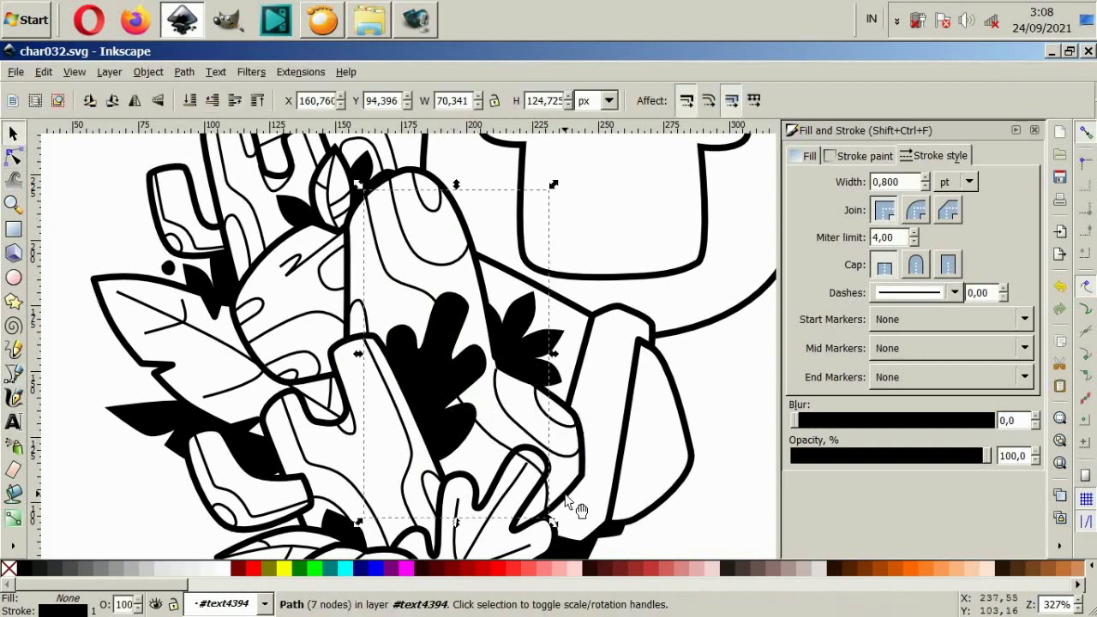
pyautogui.click(573, 462)
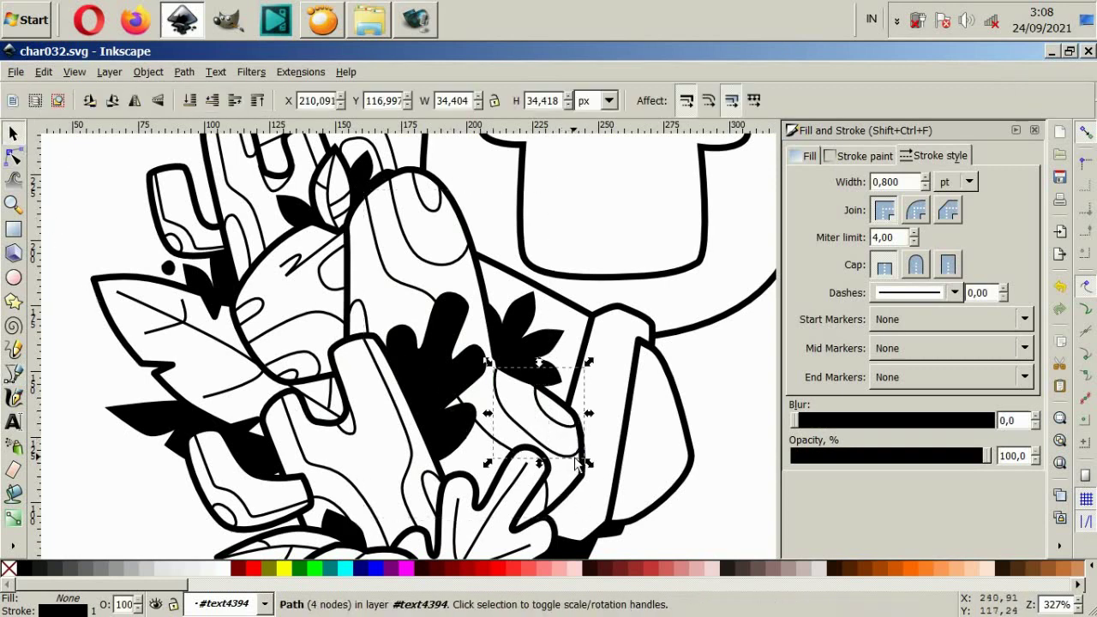
pyautogui.click(566, 431)
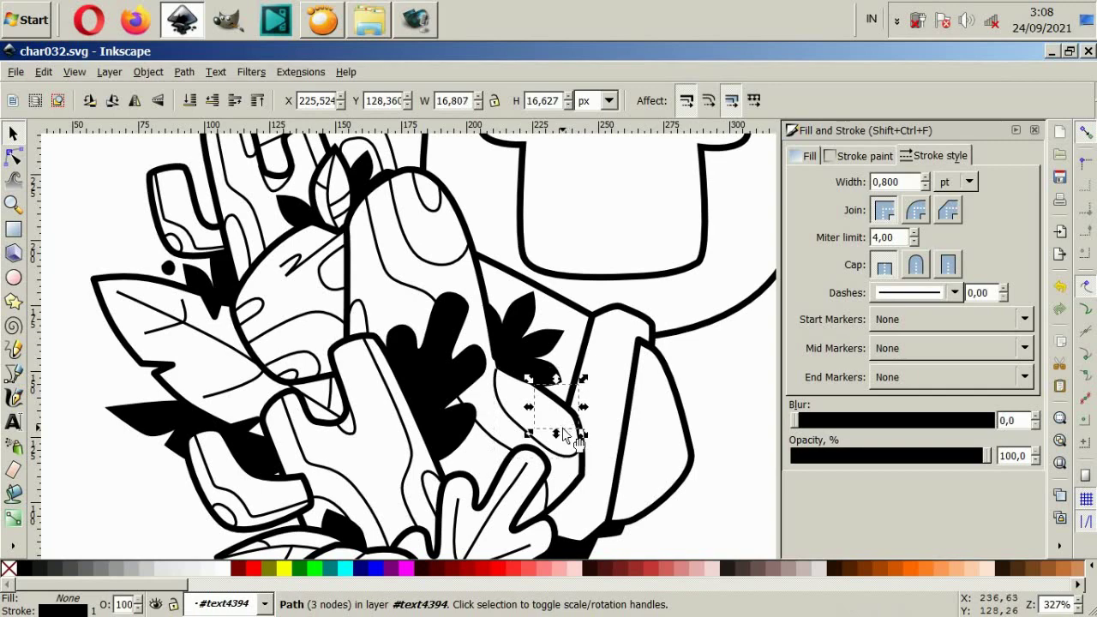
pyautogui.click(704, 406)
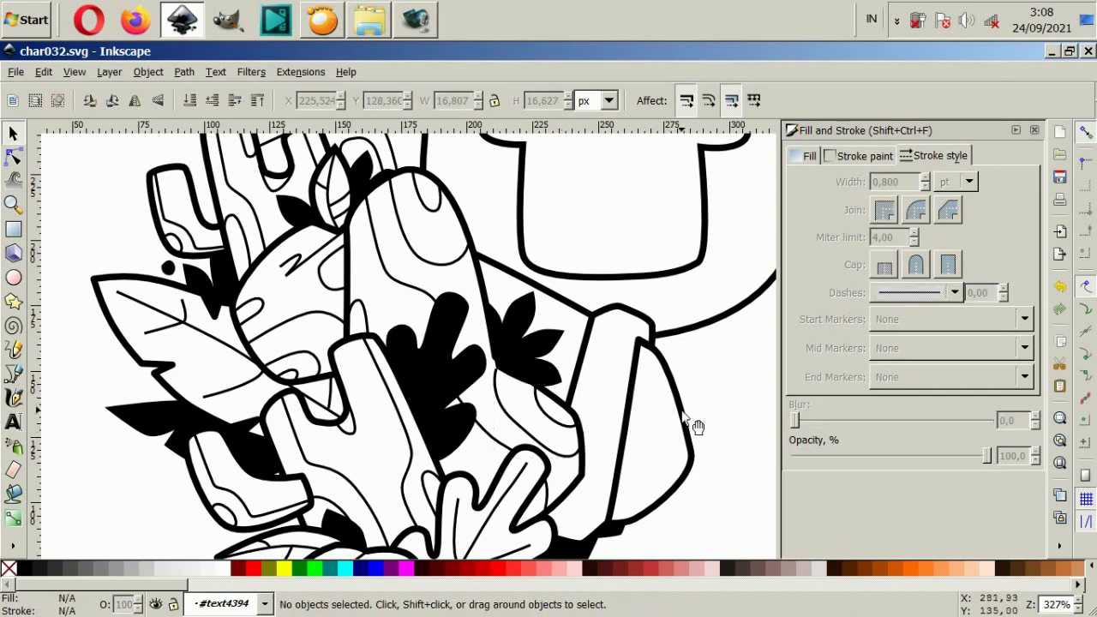
pyautogui.keyDown('ctrl'); pyautogui.scroll(-2, 673, 415); pyautogui.keyUp('ctrl')
pyautogui.keyDown('ctrl'); pyautogui.scroll(-2, 625, 421); pyautogui.keyUp('ctrl')
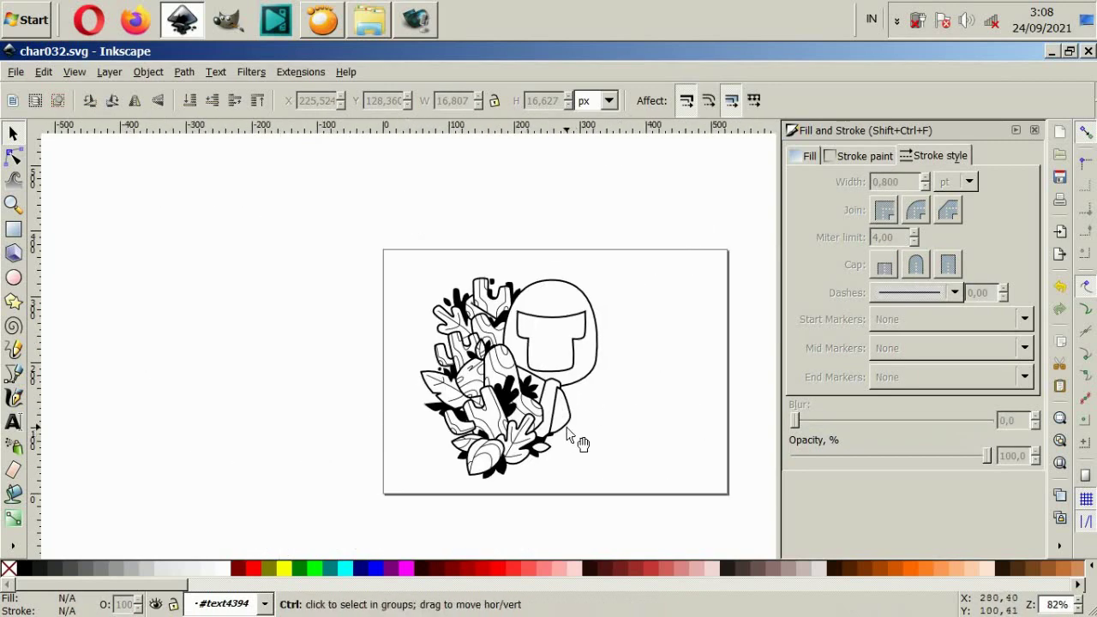
# Draw a curved line down the right stump's edge and a short bent line near its base.
pyautogui.keyDown('ctrl'); pyautogui.scroll(4, 581, 441); pyautogui.keyUp('ctrl')
pyautogui.keyDown('ctrl'); pyautogui.scroll(2, 514, 417); pyautogui.keyUp('ctrl')
pyautogui.click(14, 375)
pyautogui.keyDown('ctrl'); pyautogui.scroll(-2, 426, 333); pyautogui.keyUp('ctrl')
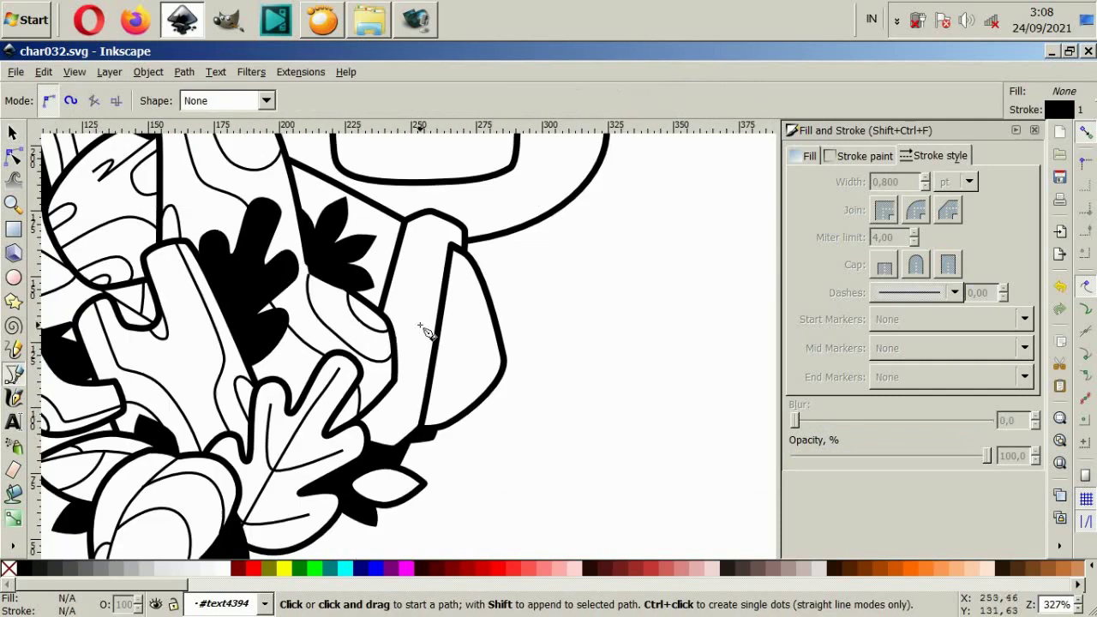
pyautogui.click(433, 217)
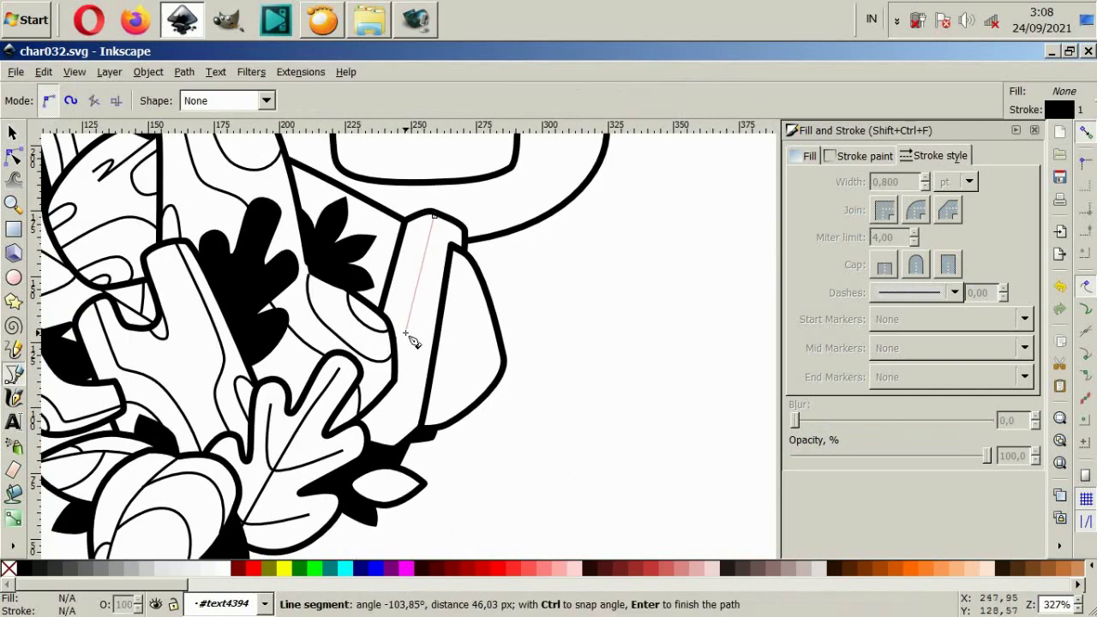
pyautogui.moveTo(411, 373); pyautogui.dragTo(408, 422)
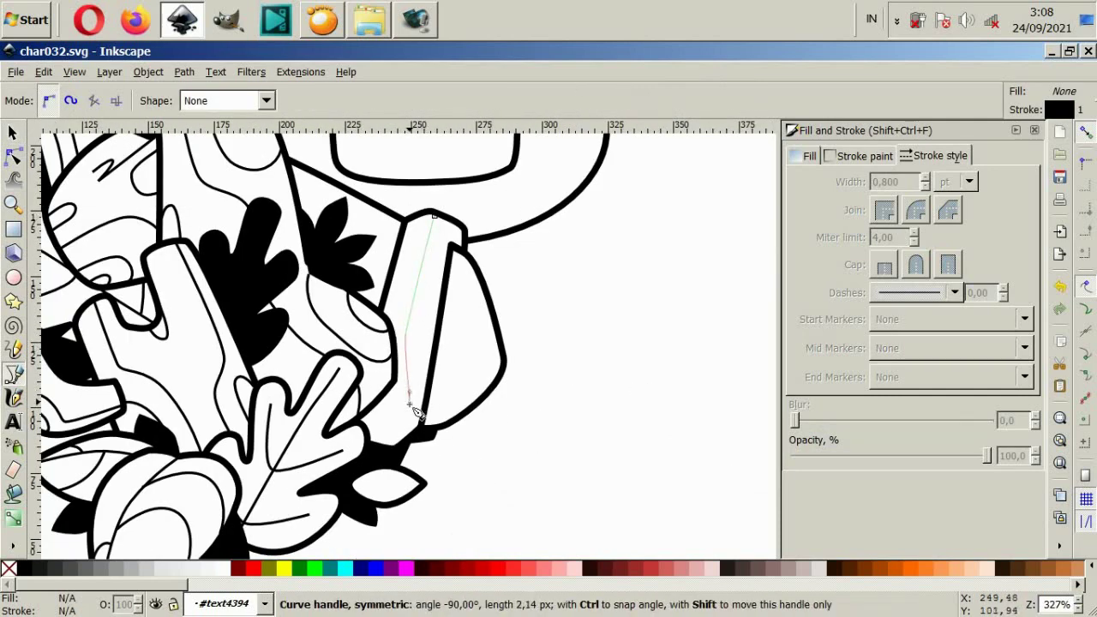
pyautogui.doubleClick(397, 451)
pyautogui.scroll(2, 398, 428)
pyautogui.click(366, 469)
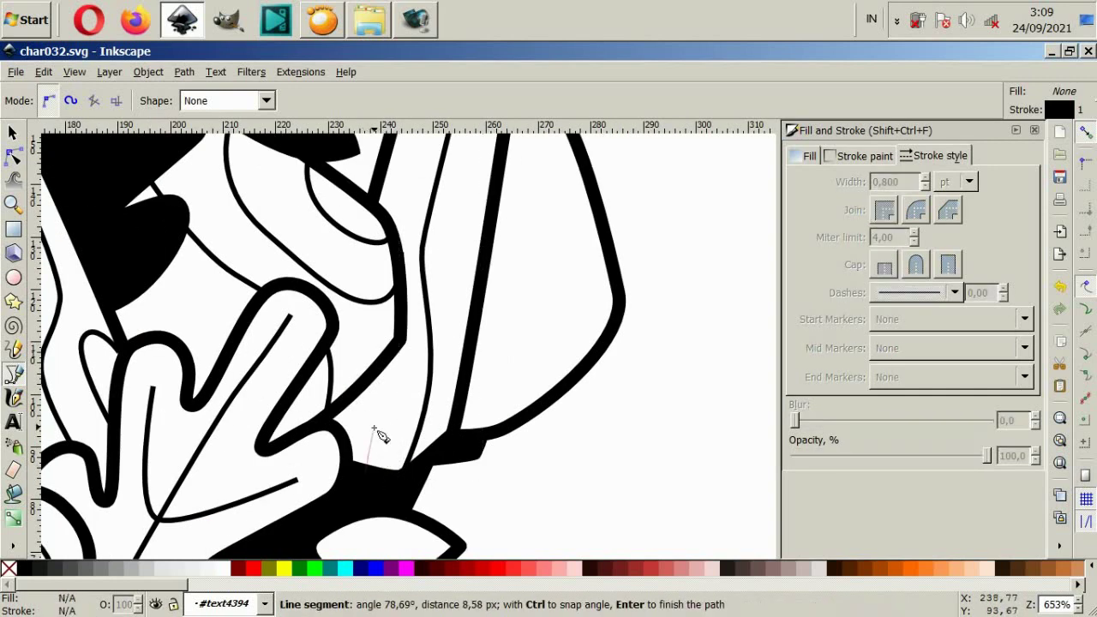
pyautogui.click(353, 401)
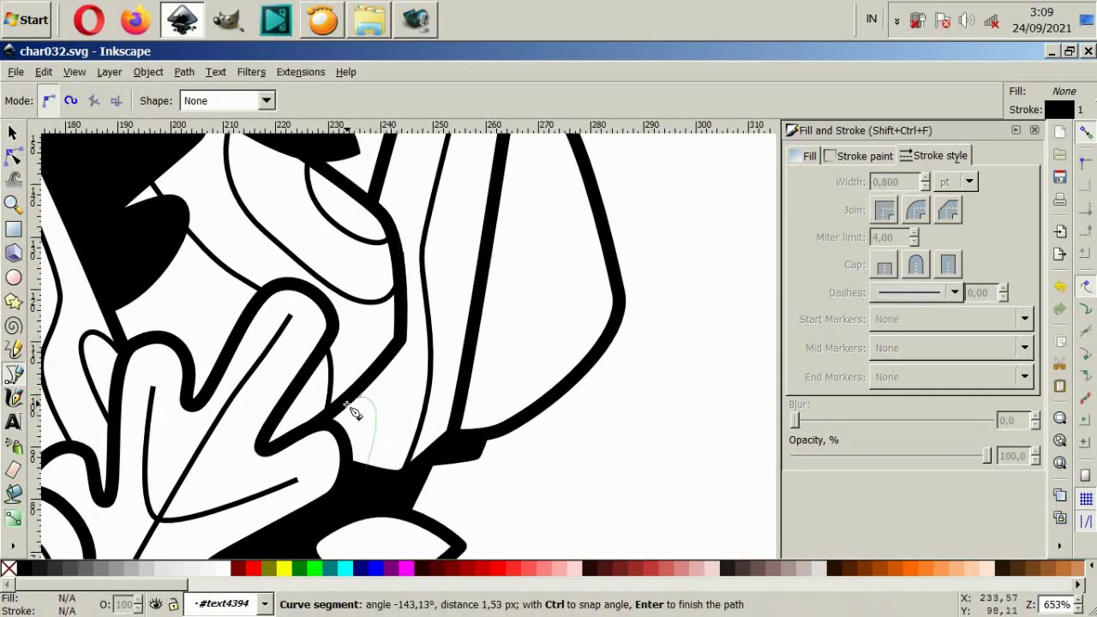
pyautogui.doubleClick(355, 441)
# Add a short vertical line at the stump's top corner and adjust its end node.
pyautogui.scroll(5, 455, 375)
pyautogui.scroll(2, 431, 357)
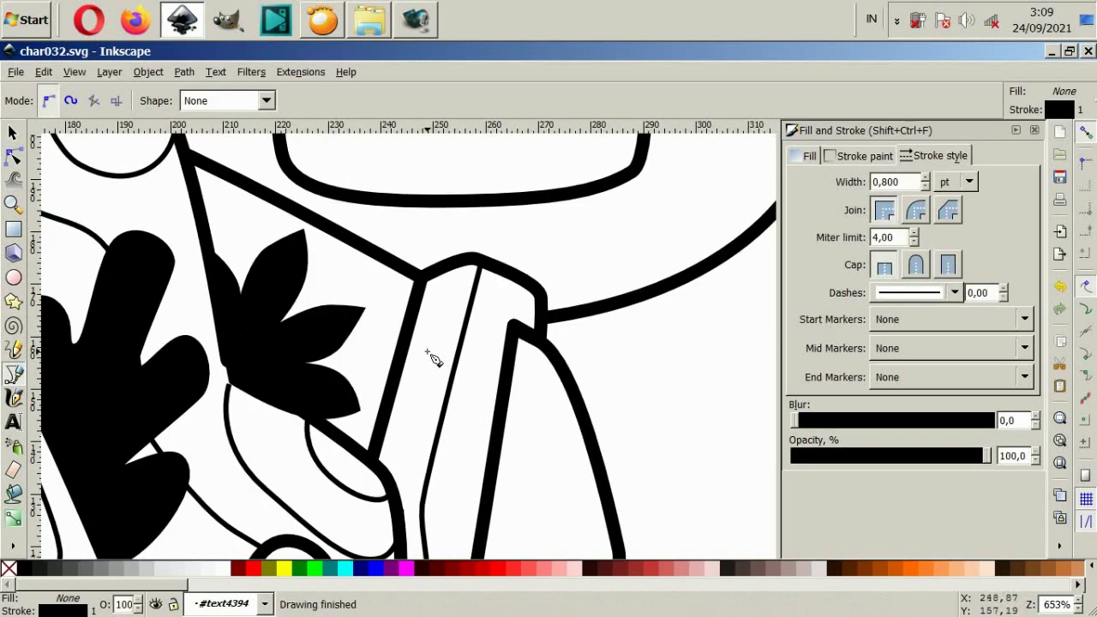
pyautogui.click(510, 299)
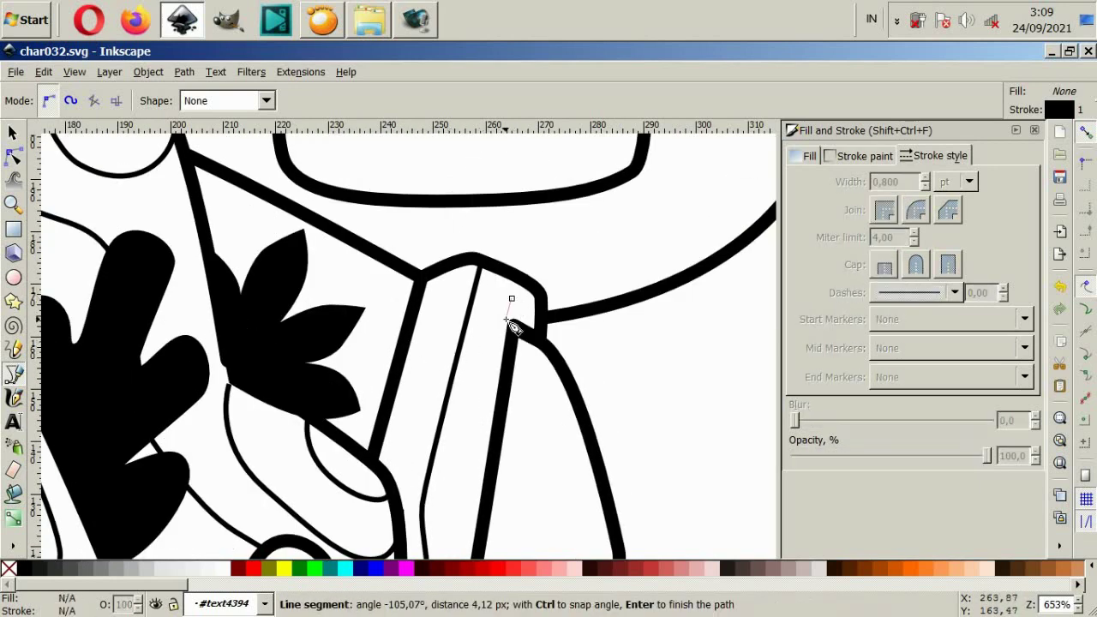
pyautogui.doubleClick(510, 338)
pyautogui.click(13, 156)
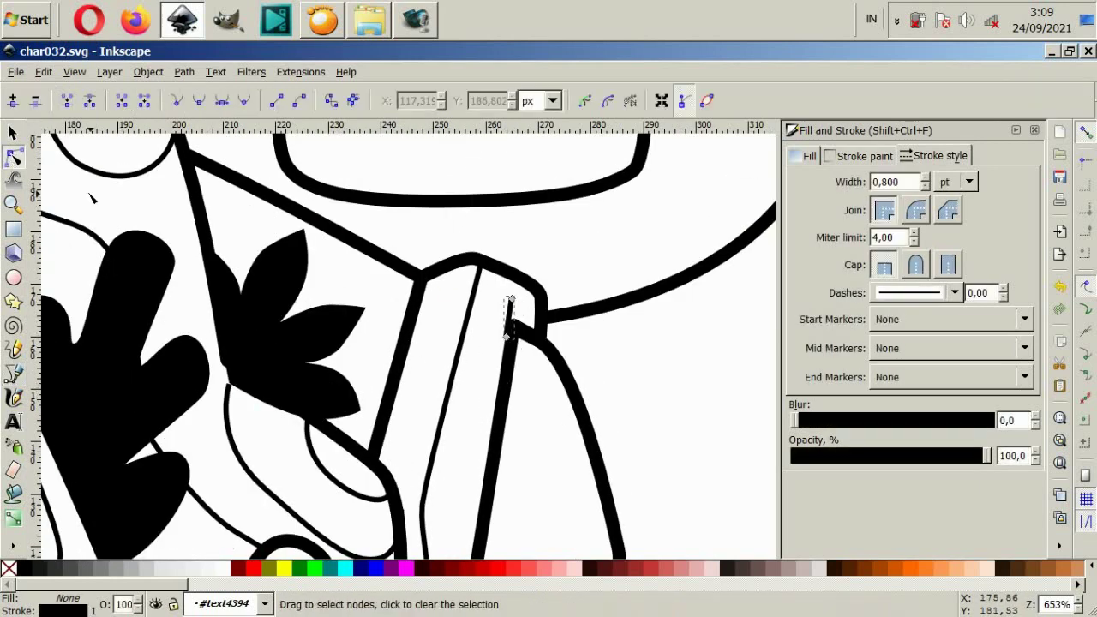
pyautogui.moveTo(507, 338); pyautogui.dragTo(509, 350)
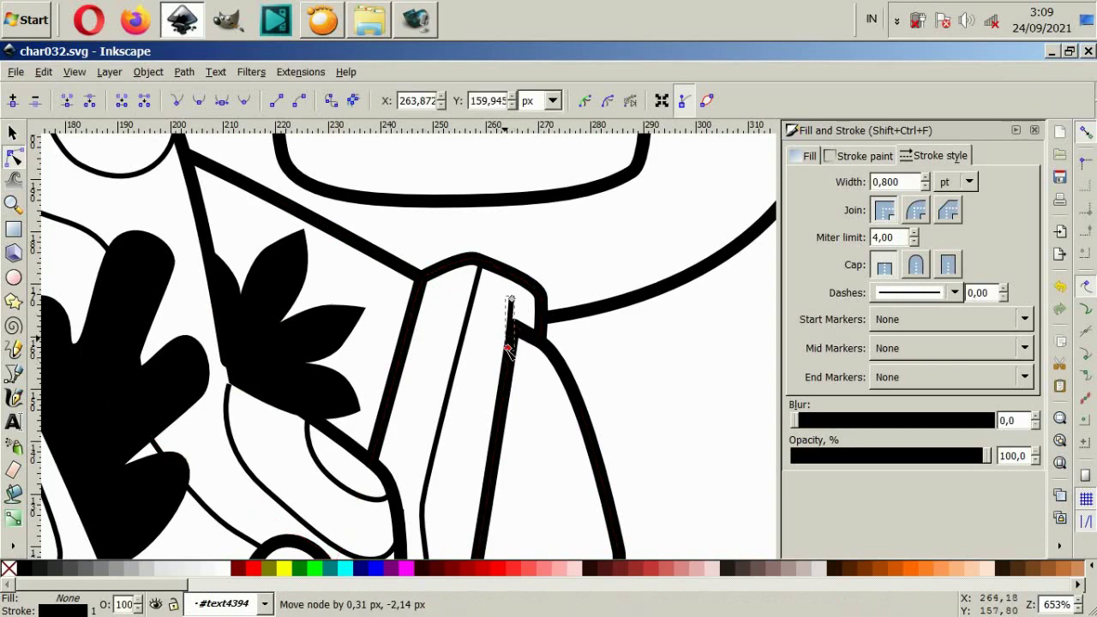
pyautogui.click(642, 385)
pyautogui.scroll(-4, 602, 409)
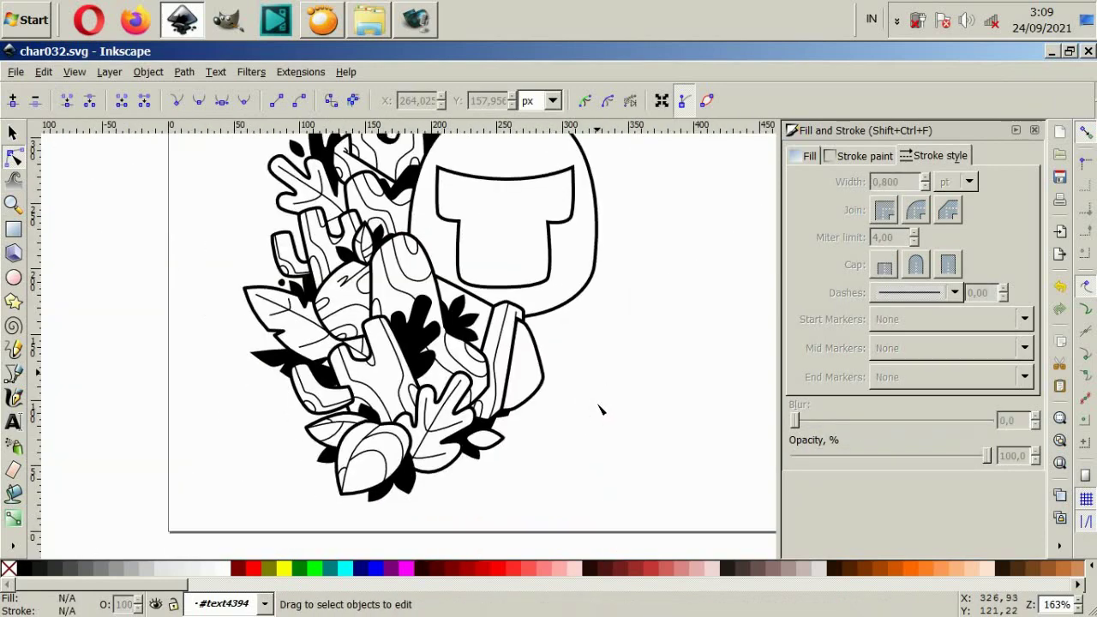
pyautogui.scroll(2, 532, 364)
pyautogui.scroll(-2, 313, 377)
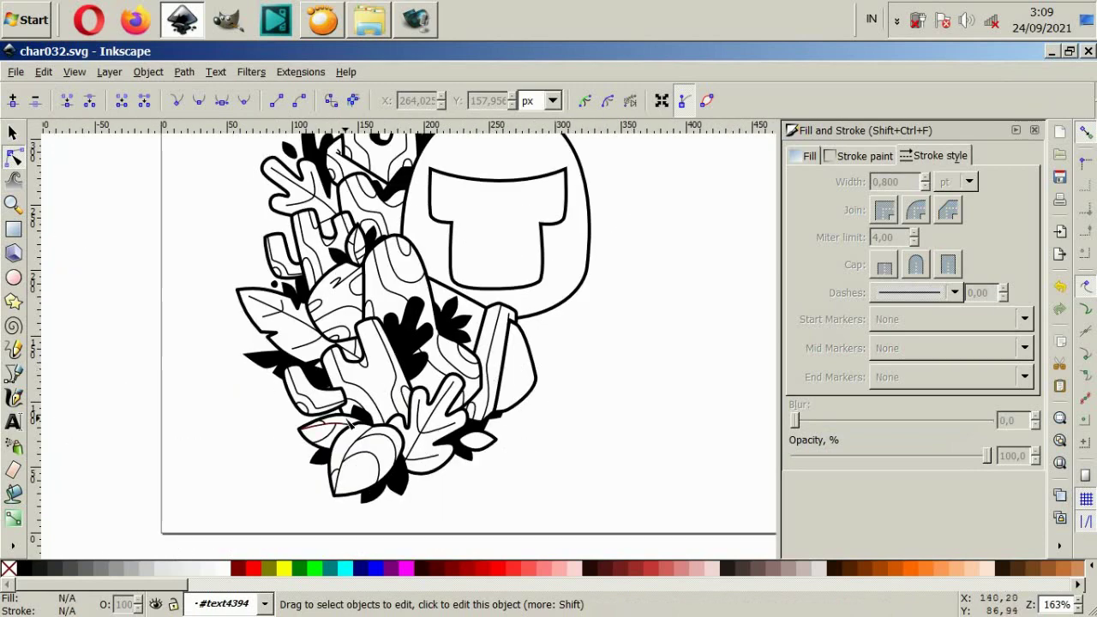
pyautogui.scroll(2, 321, 361)
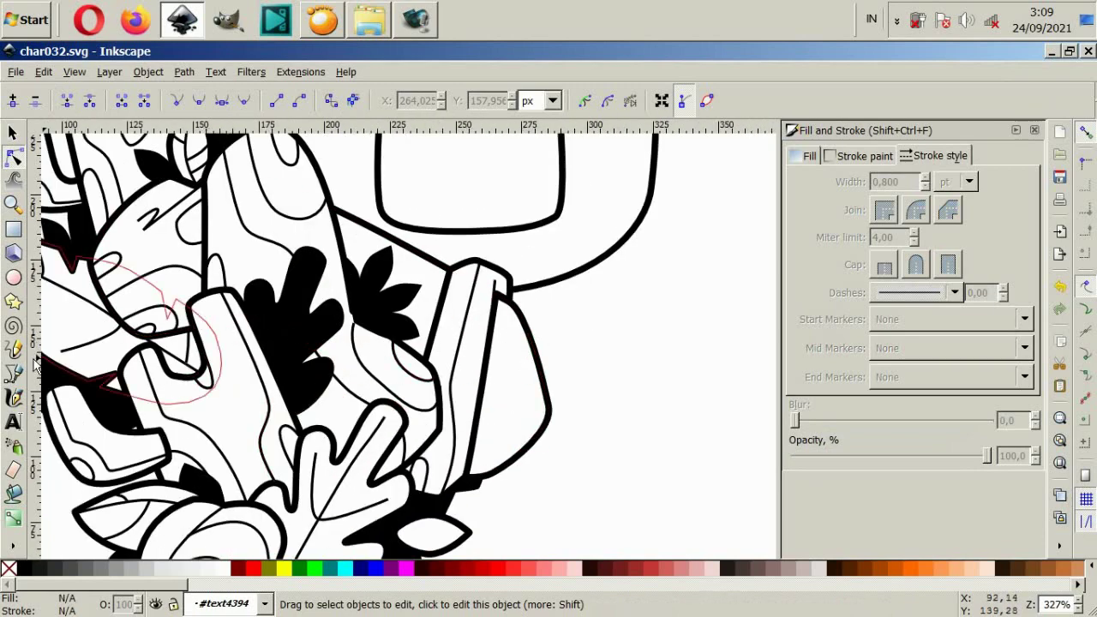
# Draw curved lines along the leaf edge and near the stump top, then check them.
pyautogui.press('b')
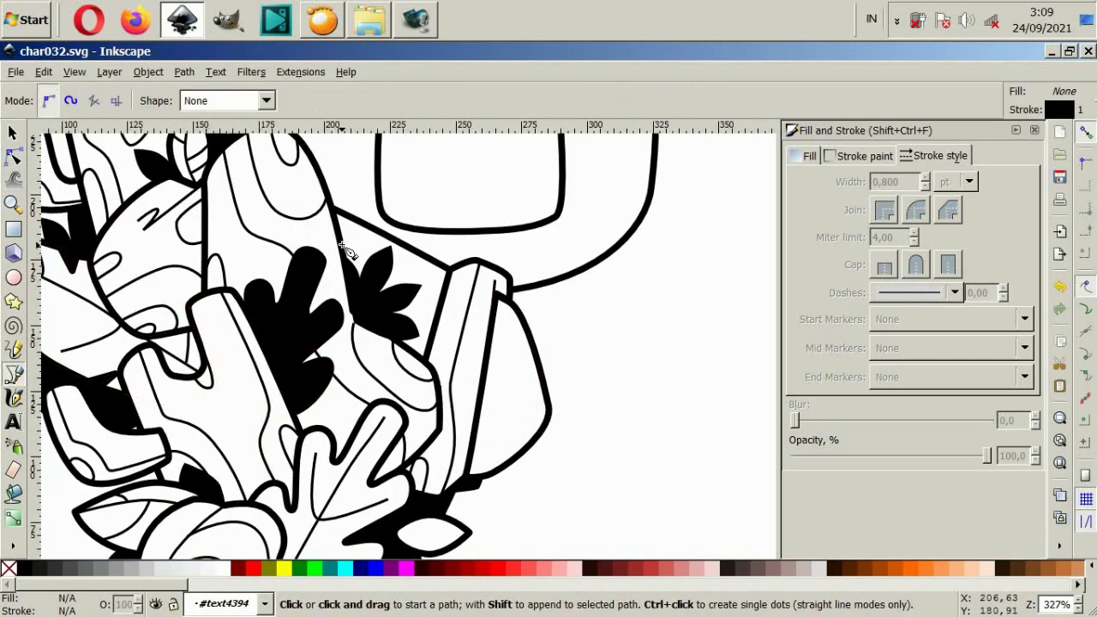
pyautogui.click(343, 249)
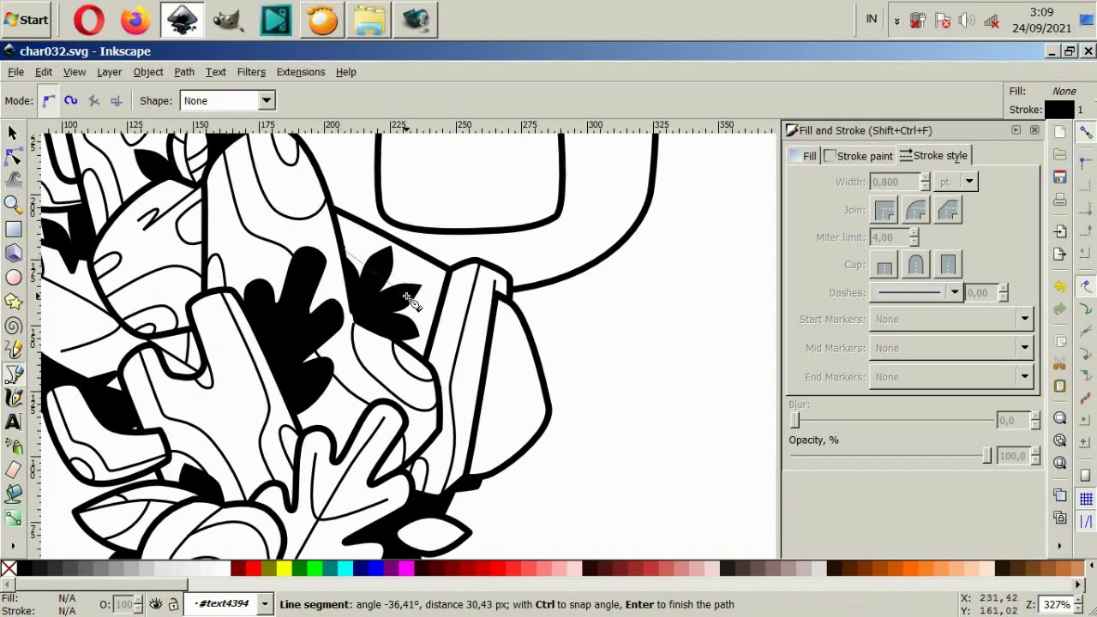
pyautogui.click(390, 279)
pyautogui.moveTo(415, 313); pyautogui.dragTo(441, 328)
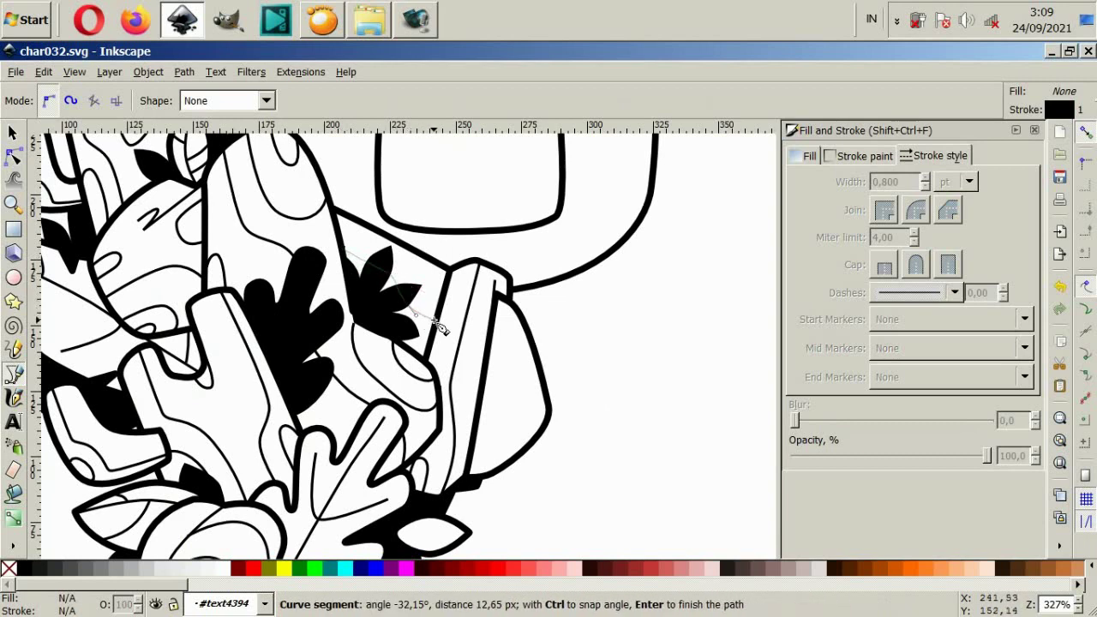
pyautogui.press('Return')
pyautogui.click(420, 258)
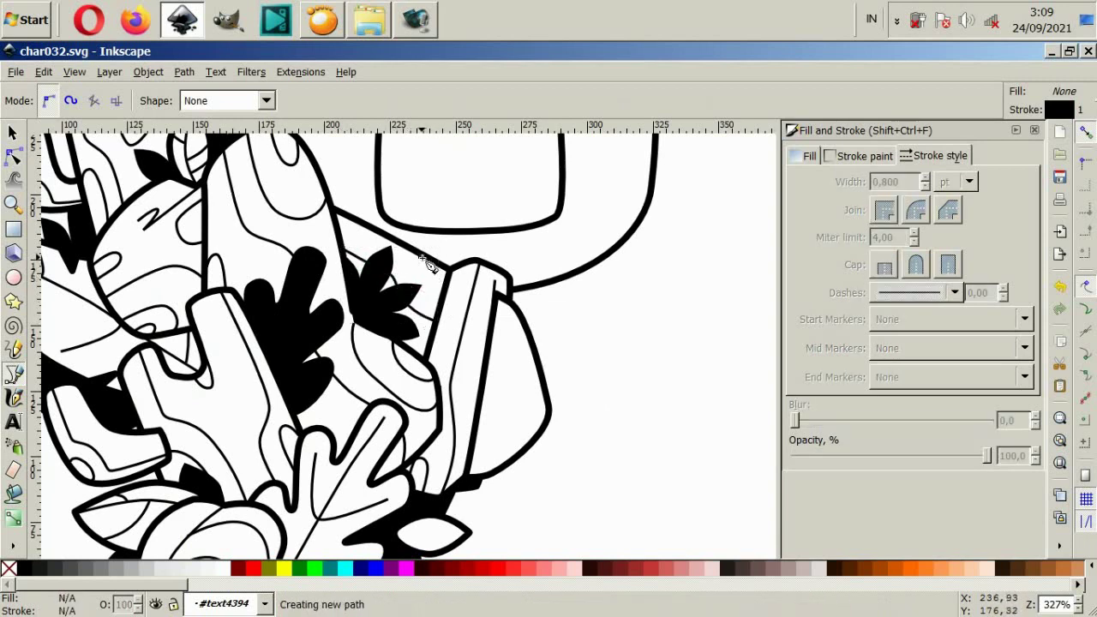
pyautogui.moveTo(436, 285); pyautogui.dragTo(446, 289)
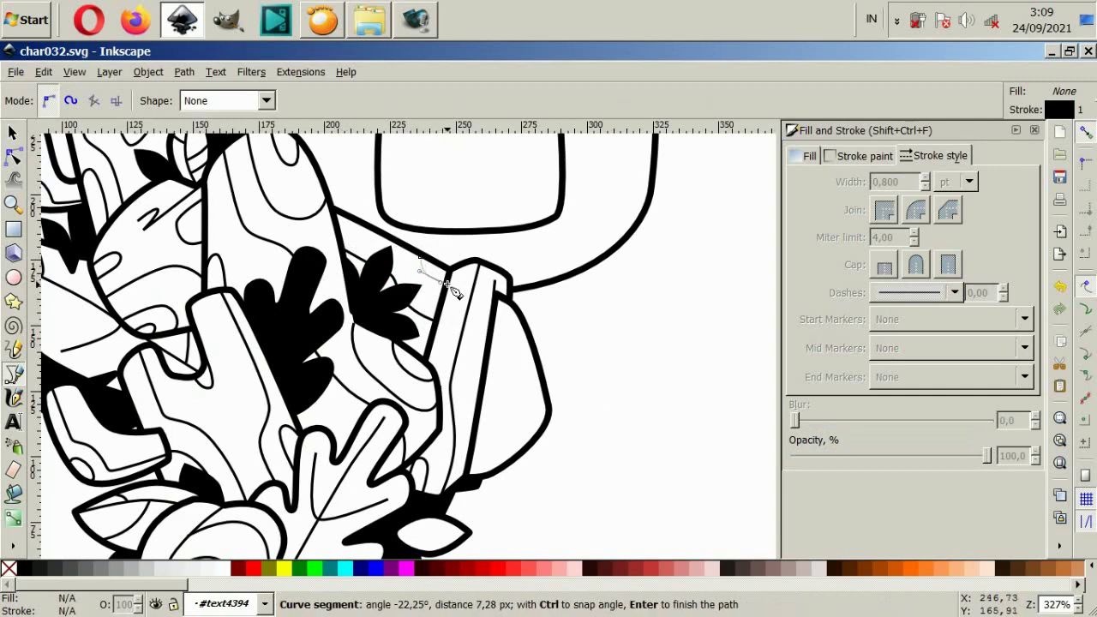
pyautogui.press('Return')
pyautogui.click(12, 134)
pyautogui.click(372, 274)
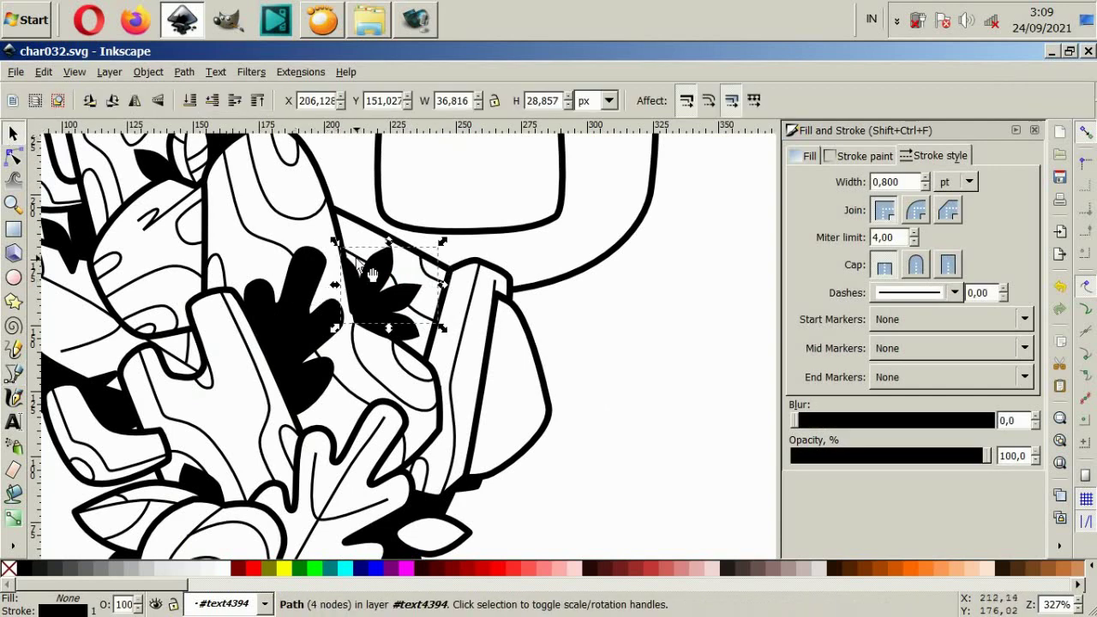
pyautogui.click(585, 366)
# Draw two curved wood-grain lines down the right stump's face and deselect.
pyautogui.click(14, 375)
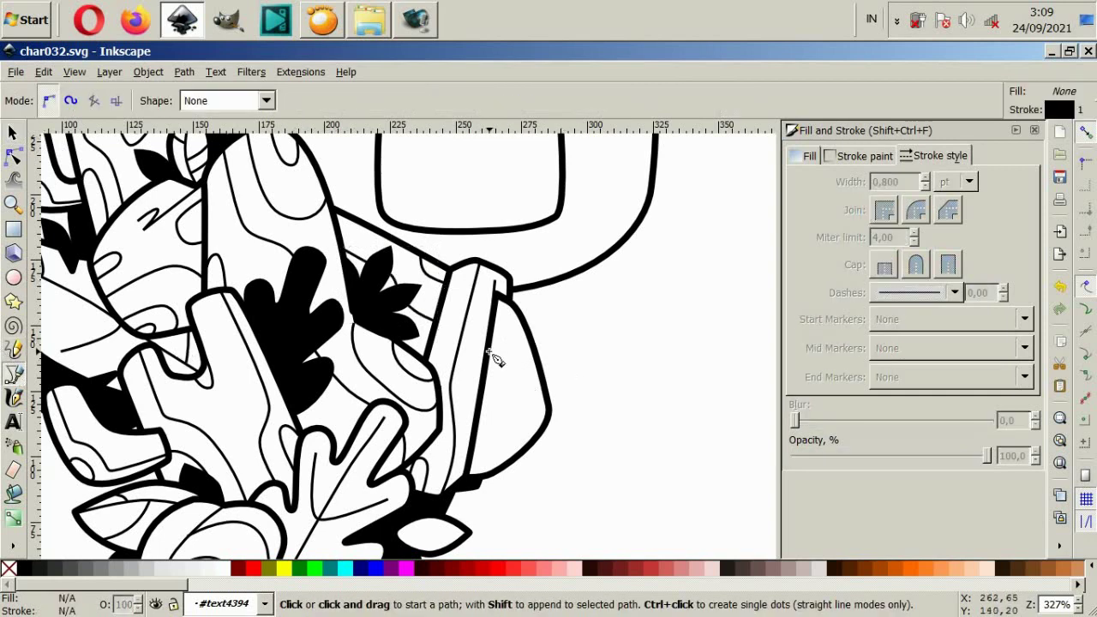
pyautogui.click(491, 353)
pyautogui.moveTo(495, 425)
pyautogui.mouseDown()
pyautogui.moveTo(501, 468)
pyautogui.moveTo(512, 465)
pyautogui.mouseUp()
pyautogui.press('Return')
pyautogui.click(538, 455)
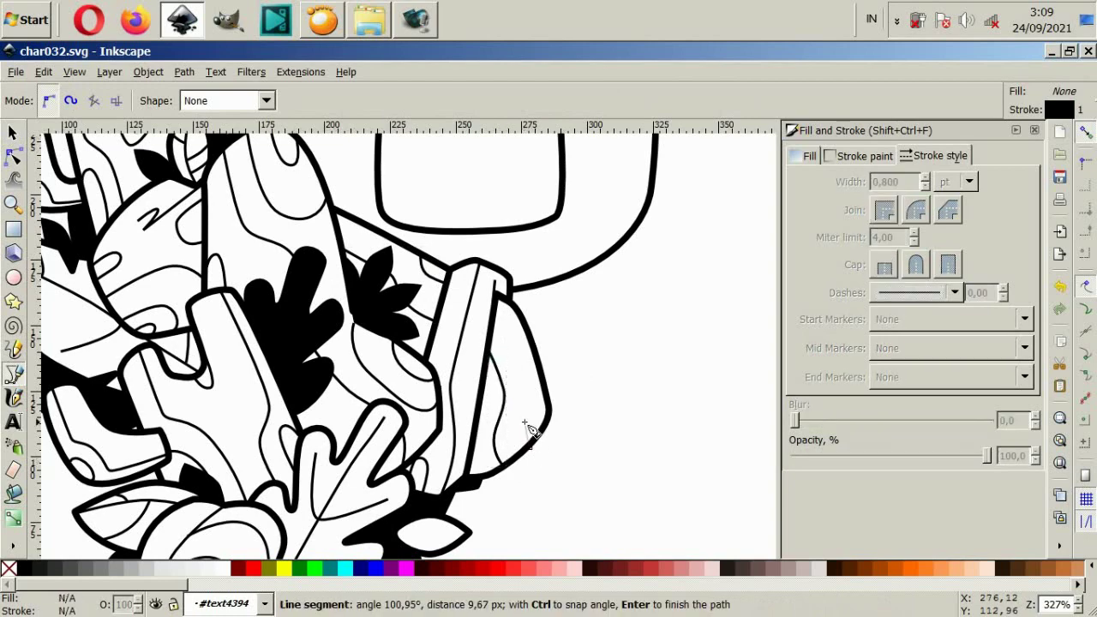
pyautogui.moveTo(524, 422)
pyautogui.mouseDown()
pyautogui.moveTo(534, 399)
pyautogui.moveTo(549, 428)
pyautogui.mouseUp()
pyautogui.press('Return')
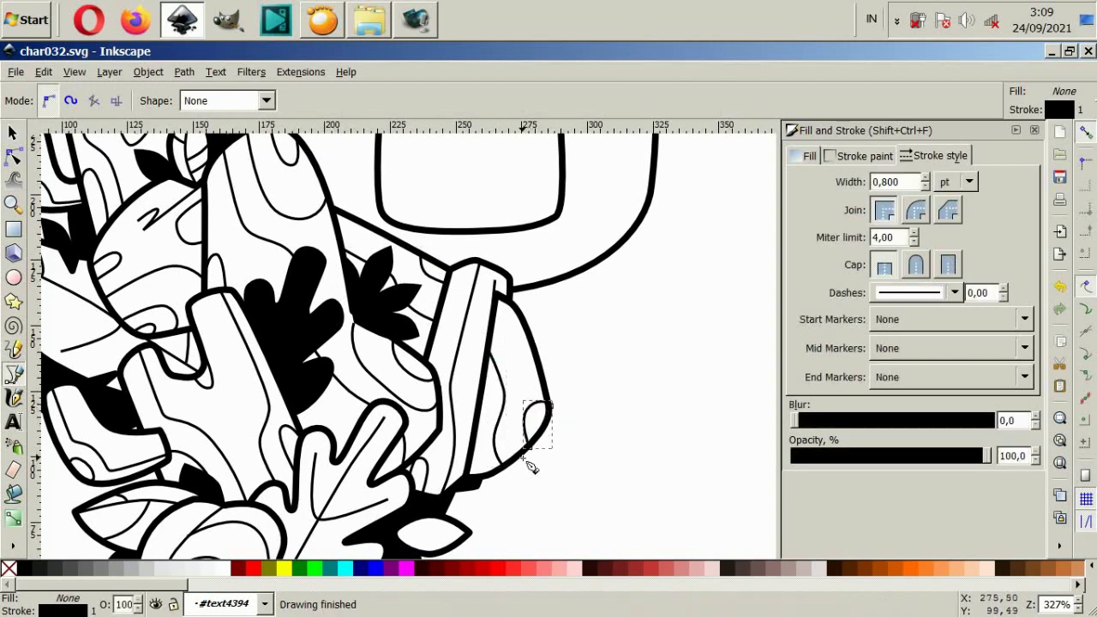
pyautogui.click(13, 133)
pyautogui.scroll(2, 482, 478)
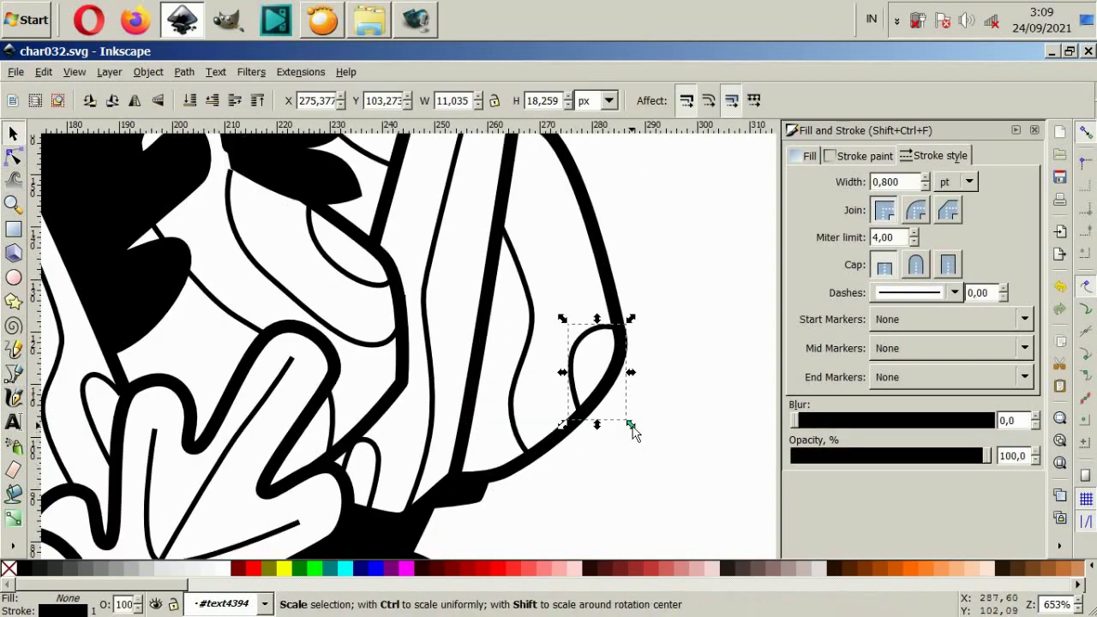
pyautogui.click(600, 417)
# Reshape the small leaf by dragging its bottom node and smoothing its lower-right curve.
pyautogui.scroll(-4, 600, 416)
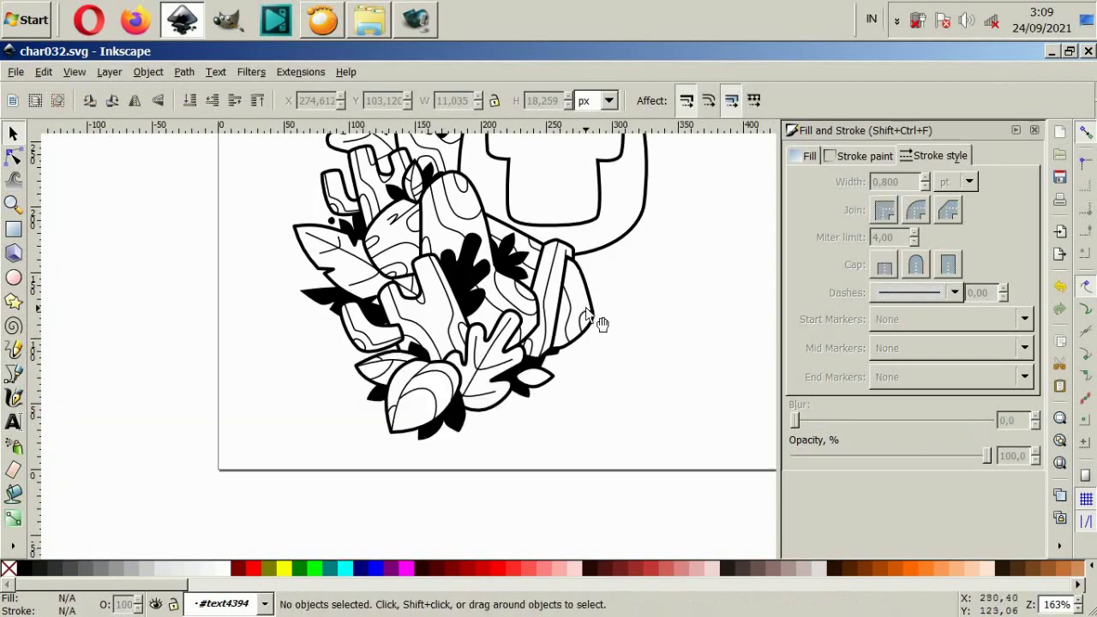
pyautogui.scroll(2, 534, 441)
pyautogui.click(530, 435)
pyautogui.scroll(1, 532, 439)
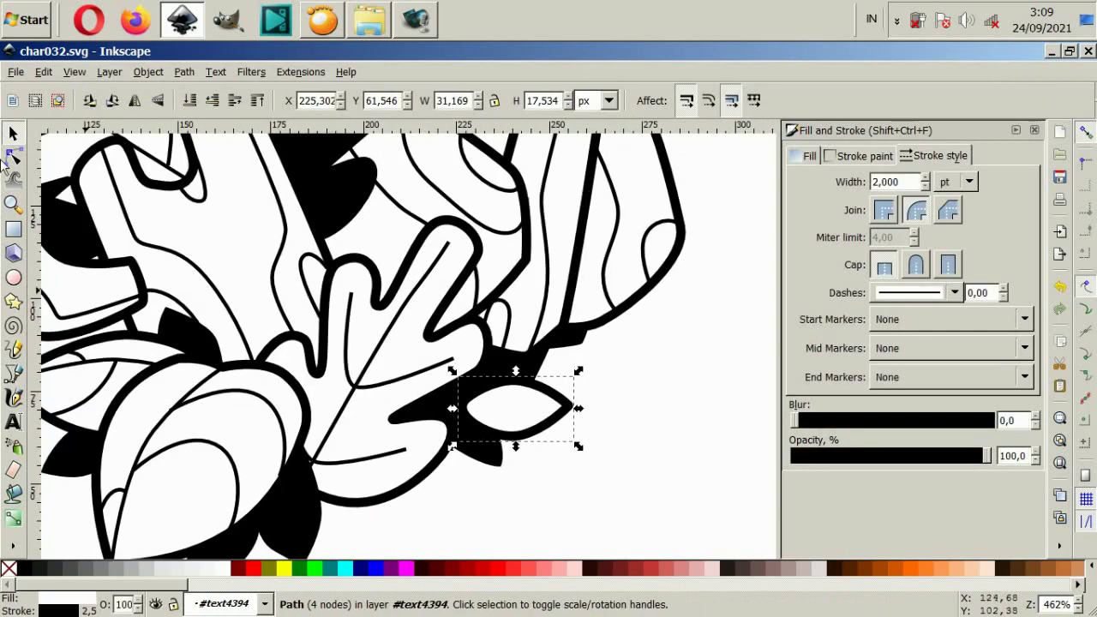
pyautogui.press('n')
pyautogui.moveTo(519, 436); pyautogui.dragTo(469, 452)
pyautogui.moveTo(553, 440); pyautogui.dragTo(558, 443)
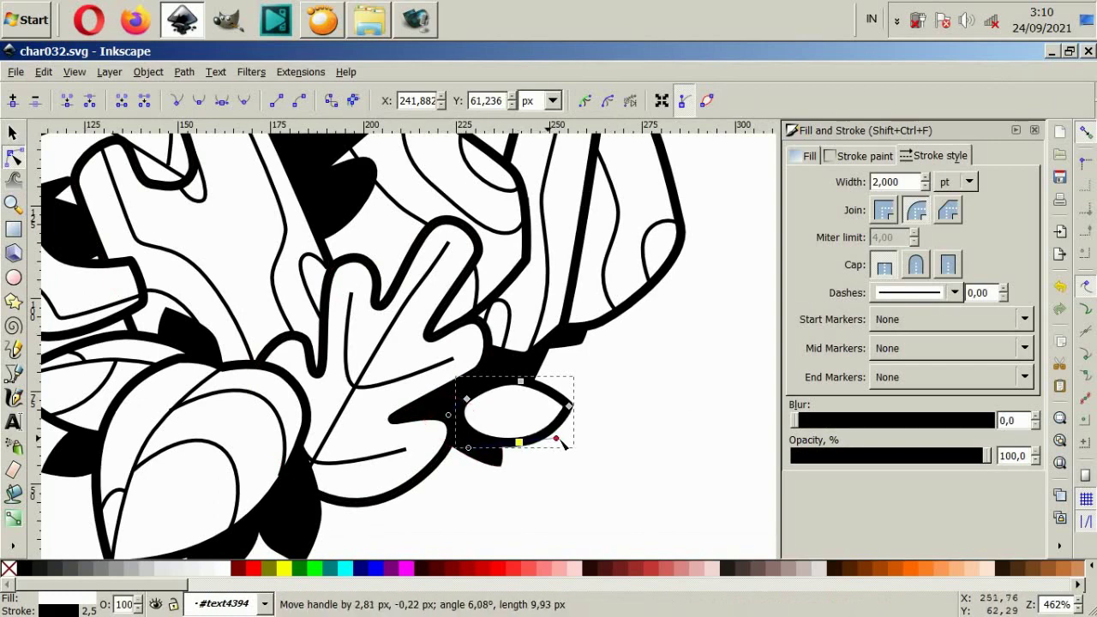
pyautogui.scroll(2, 525, 433)
# Draw a lengthwise vein to the leaf's tip and a second vein curving downward.
pyautogui.press('b')
pyautogui.click(397, 406)
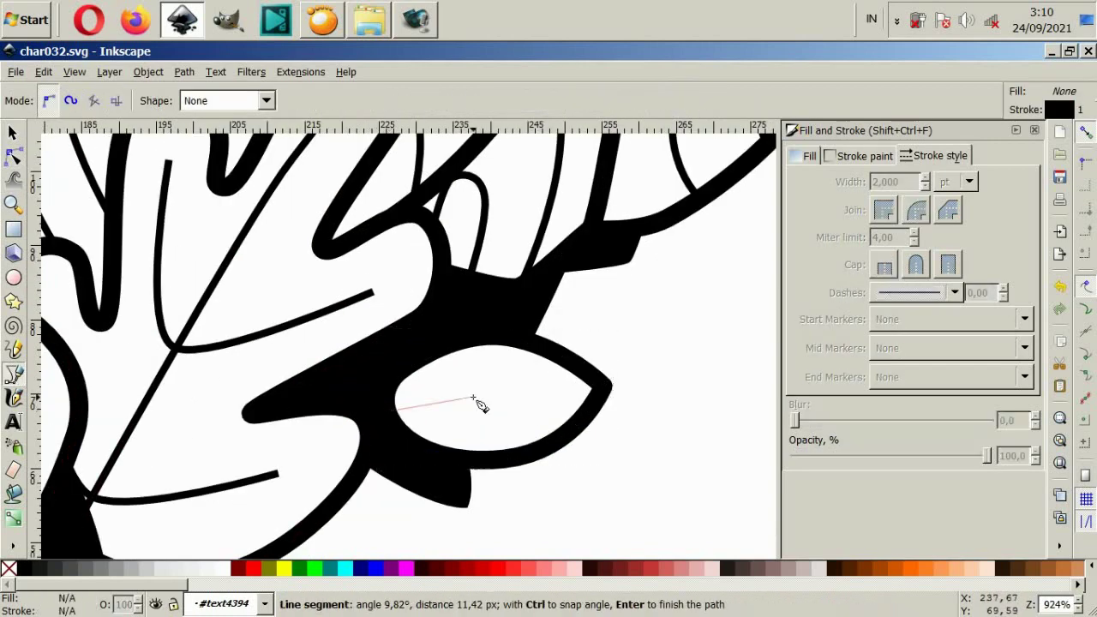
pyautogui.moveTo(437, 390); pyautogui.dragTo(534, 381)
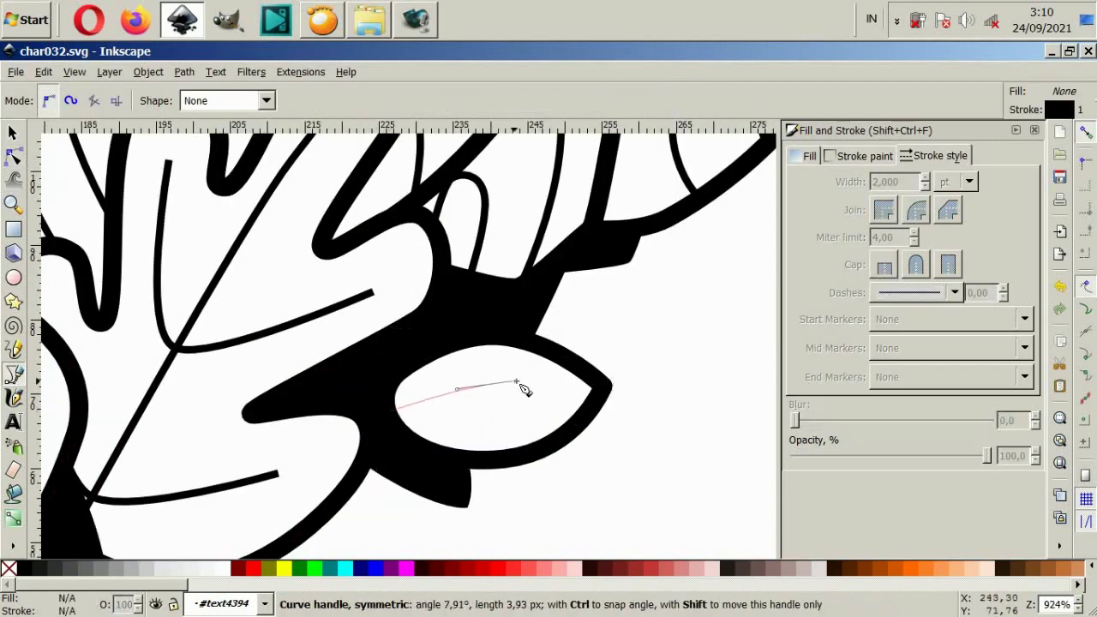
pyautogui.doubleClick(593, 393)
pyautogui.moveTo(438, 397); pyautogui.dragTo(454, 441)
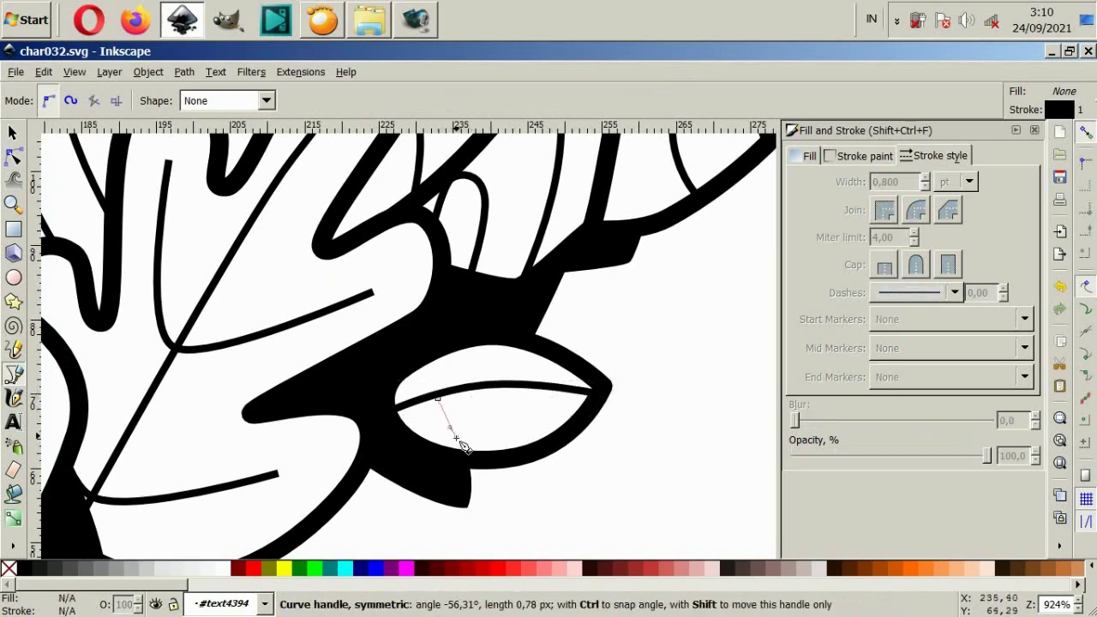
pyautogui.doubleClick(491, 463)
pyautogui.click(470, 392)
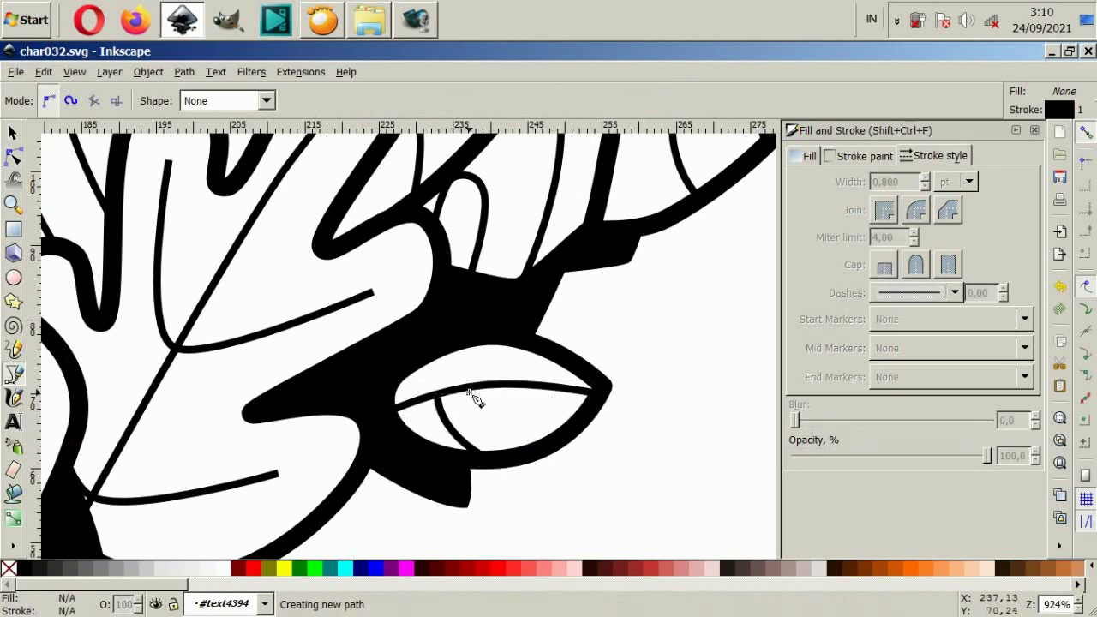
# Add two more curved veins, near the leaf's middle and upper edge.
pyautogui.click(467, 392)
pyautogui.press('Escape')
pyautogui.click(477, 390)
pyautogui.moveTo(495, 427); pyautogui.dragTo(531, 453)
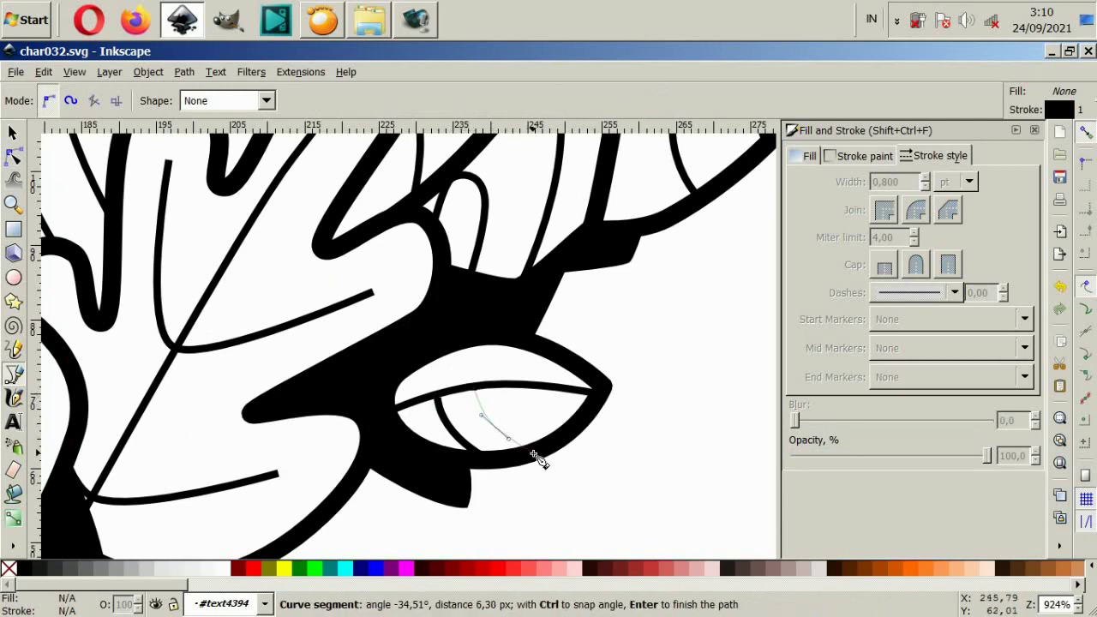
pyautogui.press('Return')
pyautogui.click(542, 368)
pyautogui.moveTo(549, 376); pyautogui.dragTo(564, 370)
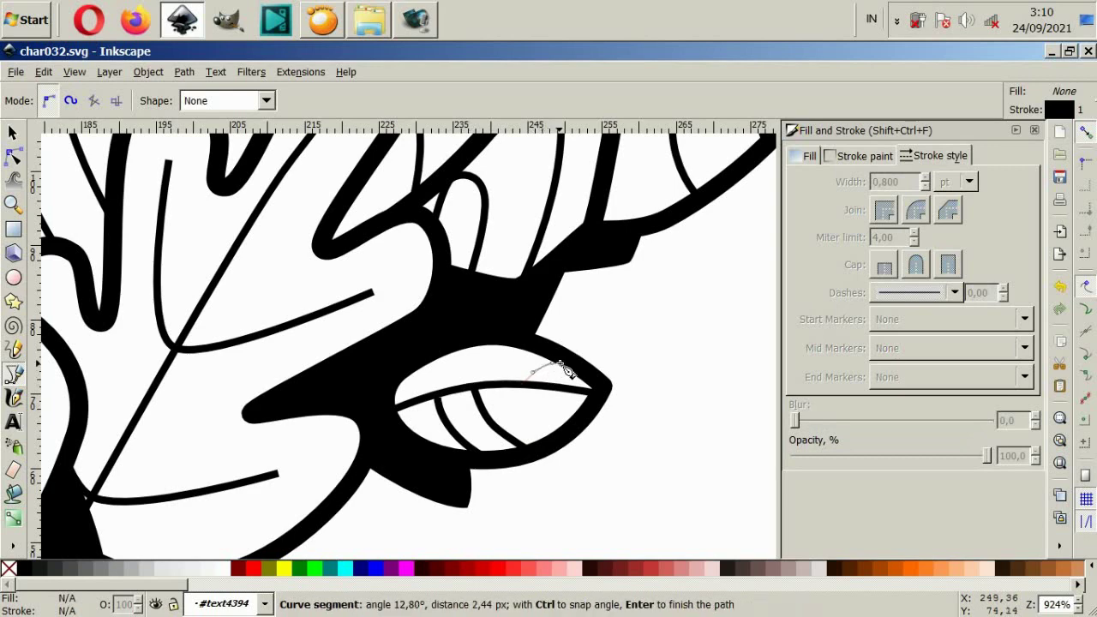
pyautogui.press('Return')
# Zoom out and nudge the small black mark atop the tall stump.
pyautogui.press('5')
pyautogui.scroll(1, 380, 339)
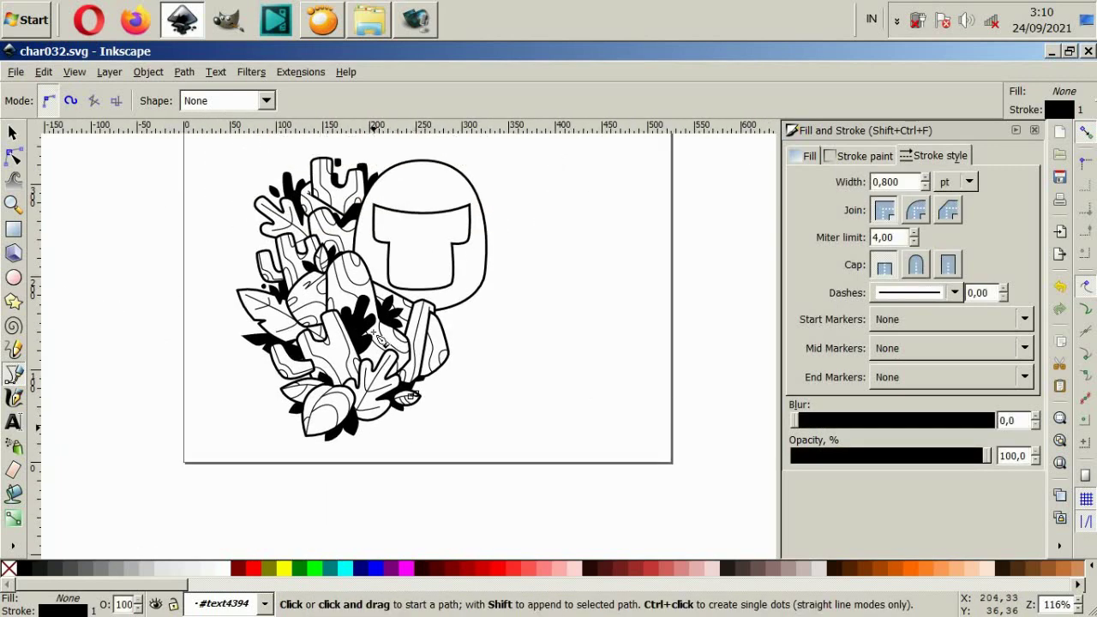
pyautogui.scroll(-2, 352, 322)
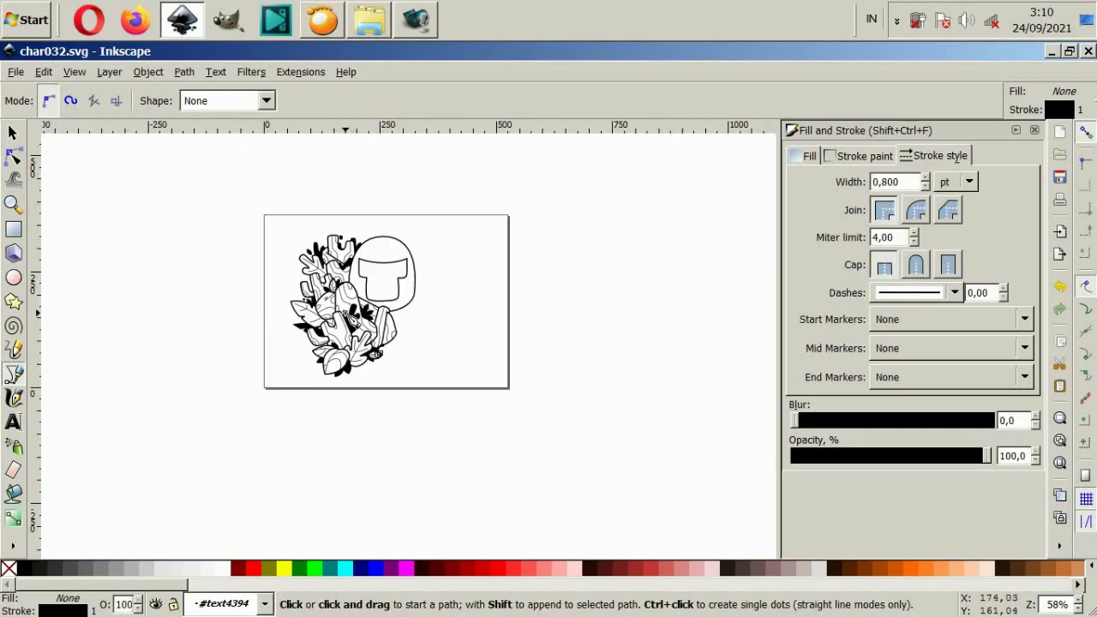
pyautogui.scroll(4, 333, 242)
pyautogui.press('s')
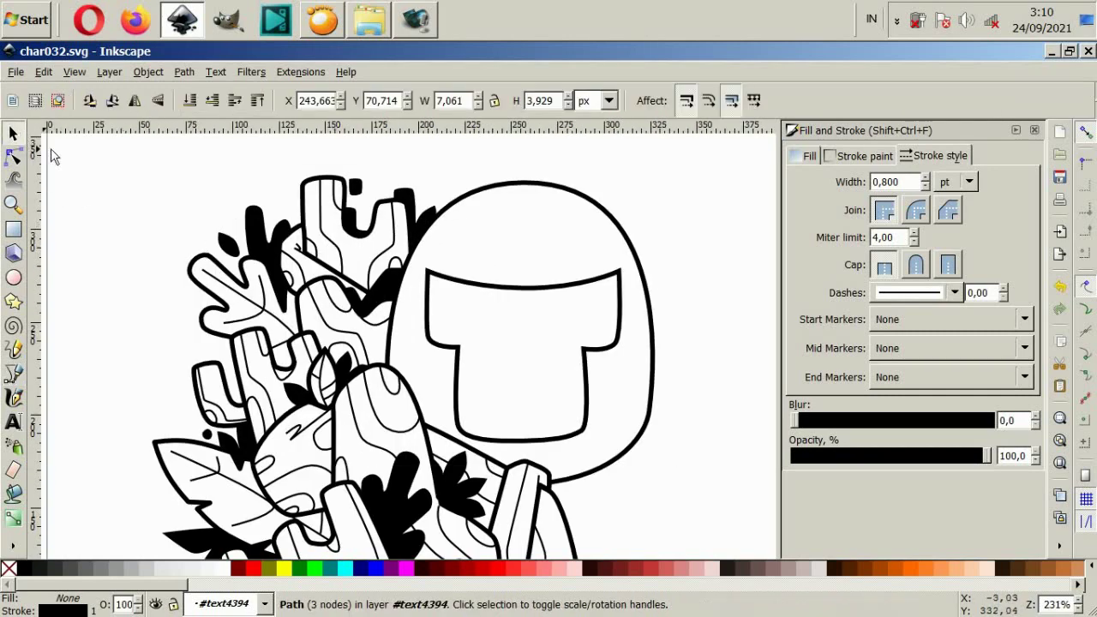
pyautogui.moveTo(364, 197); pyautogui.dragTo(374, 201)
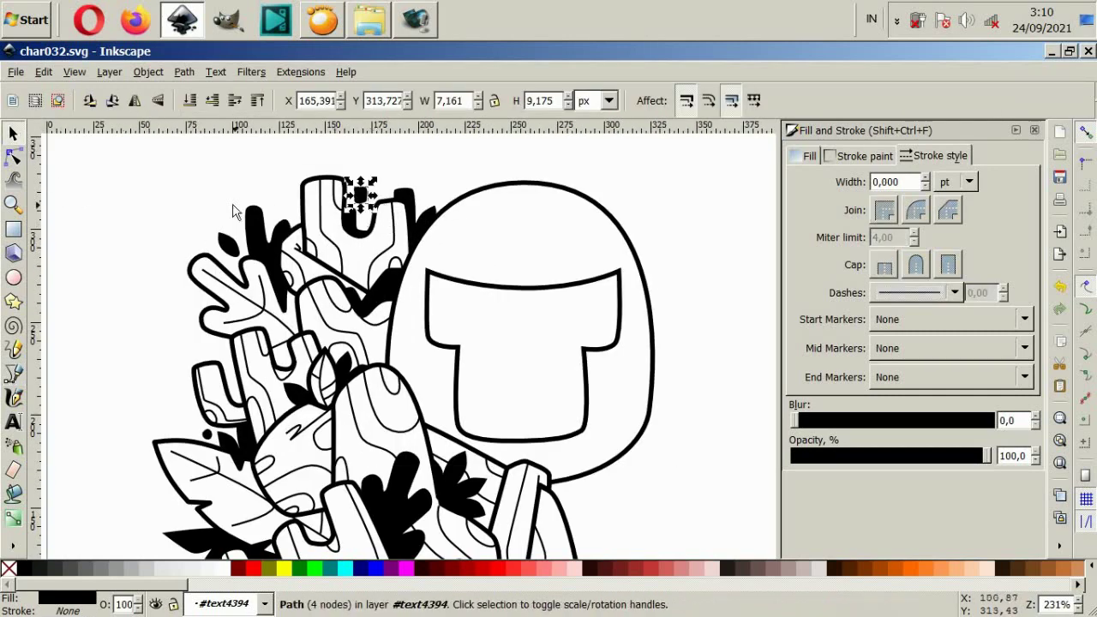
pyautogui.press('Escape')
# Select the black leaf beside the stump plus a second black shape, then clear the selection.
pyautogui.keyDown('ctrl'); pyautogui.click(267, 273); pyautogui.keyUp('ctrl')
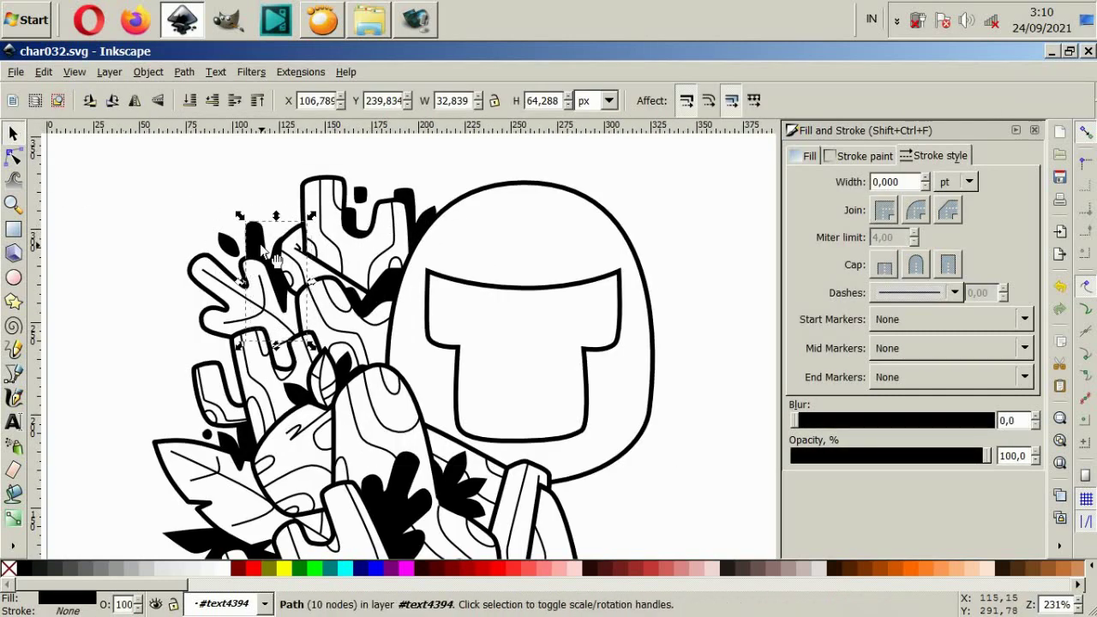
pyautogui.keyDown('shift'); pyautogui.click(225, 246); pyautogui.keyUp('shift')
pyautogui.keyDown('ctrl'); pyautogui.scroll(-4, 324, 396); pyautogui.keyUp('ctrl')
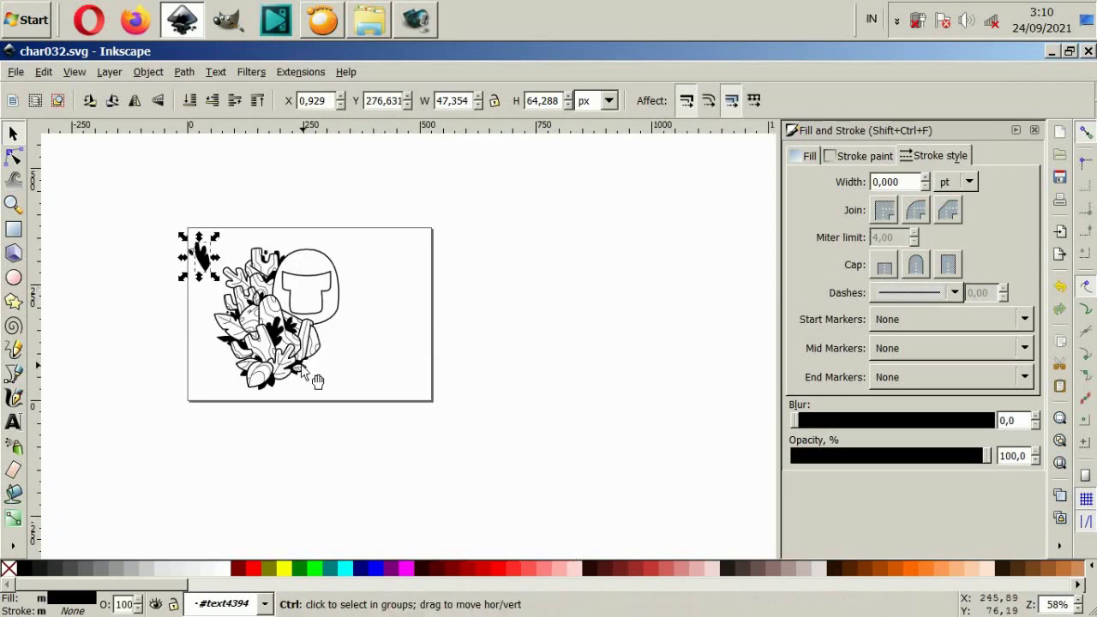
pyautogui.keyDown('ctrl'); pyautogui.scroll(2, 324, 396); pyautogui.keyUp('ctrl')
pyautogui.press('Escape')
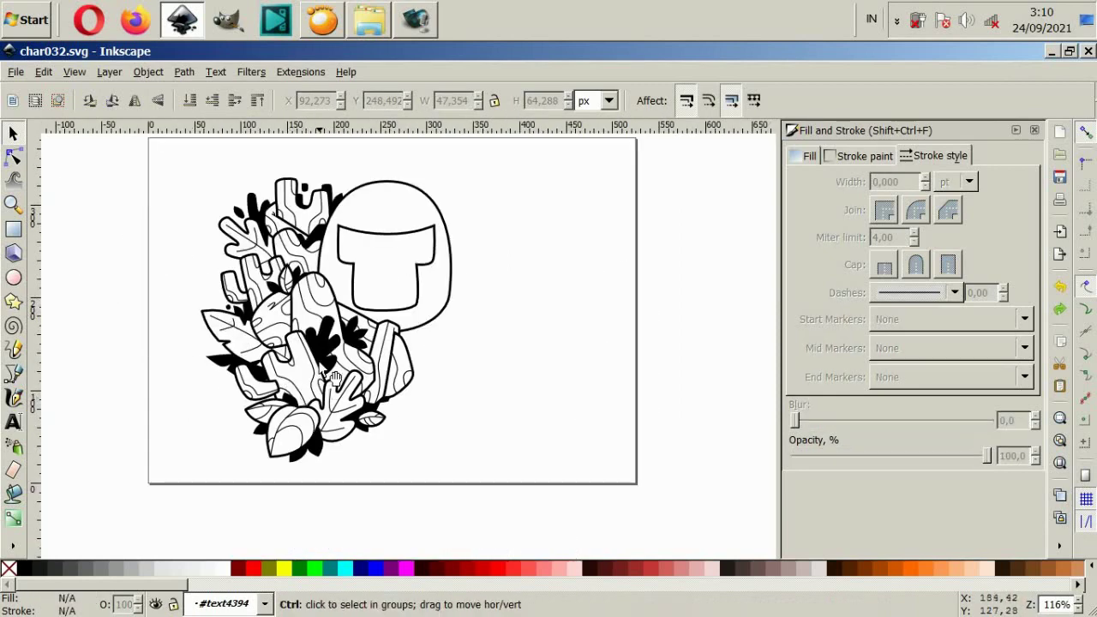
# Pick the black leaf behind the central stump by cycling through stacked shapes, then deselect and zoom out.
pyautogui.click(341, 370)
pyautogui.scroll(2, 342, 370)
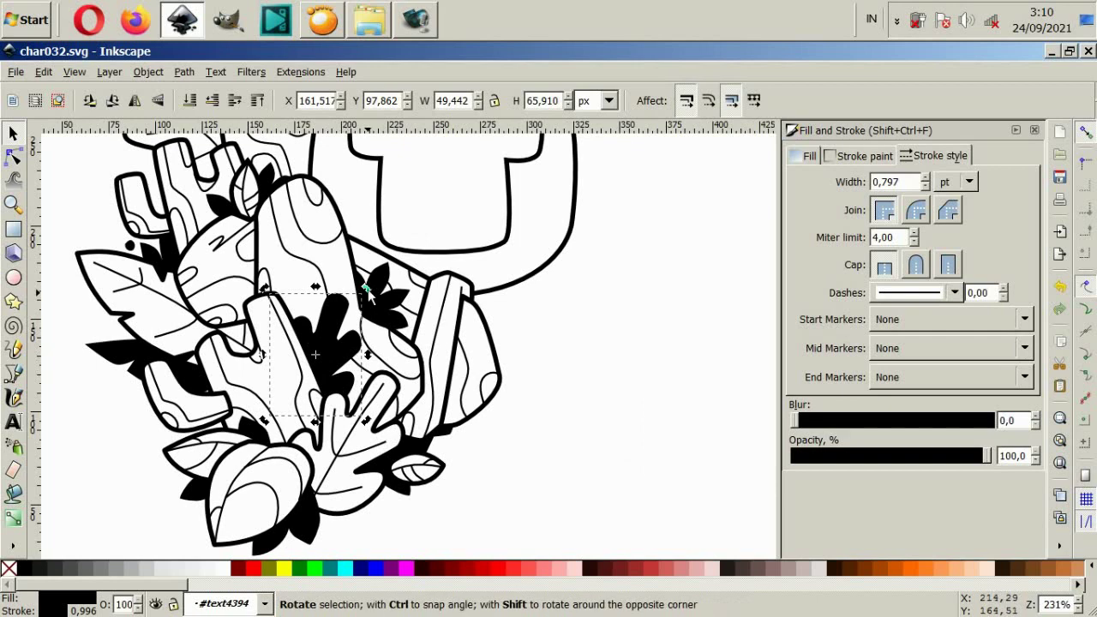
pyautogui.keyDown('ctrl'); pyautogui.keyDown('alt'); pyautogui.click(345, 354); pyautogui.keyUp('alt'); pyautogui.keyUp('ctrl')
pyautogui.keyDown('ctrl'); pyautogui.keyDown('alt'); pyautogui.click(345, 354); pyautogui.keyUp('alt'); pyautogui.keyUp('ctrl')
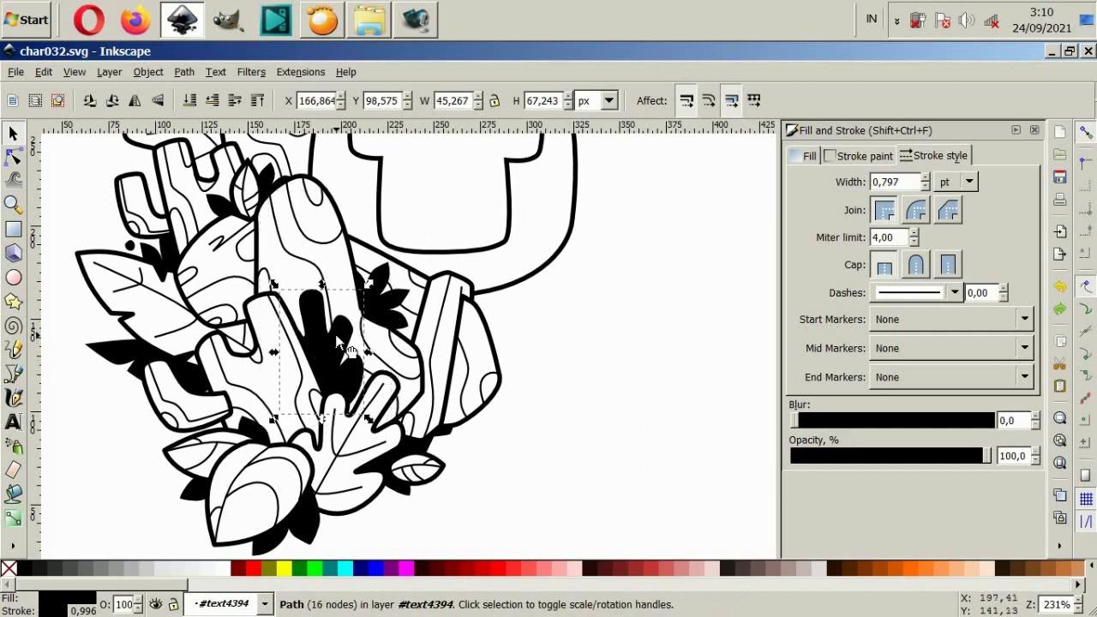
pyautogui.keyDown('ctrl'); pyautogui.keyDown('alt'); pyautogui.click(346, 354); pyautogui.keyUp('alt'); pyautogui.keyUp('ctrl')
pyautogui.keyDown('alt'); pyautogui.click(344, 355); pyautogui.keyUp('alt')
pyautogui.keyDown('alt'); pyautogui.click(344, 354); pyautogui.keyUp('alt')
pyautogui.keyDown('alt'); pyautogui.click(343, 354); pyautogui.keyUp('alt')
pyautogui.click(444, 433)
pyautogui.press('-')
pyautogui.press('-')
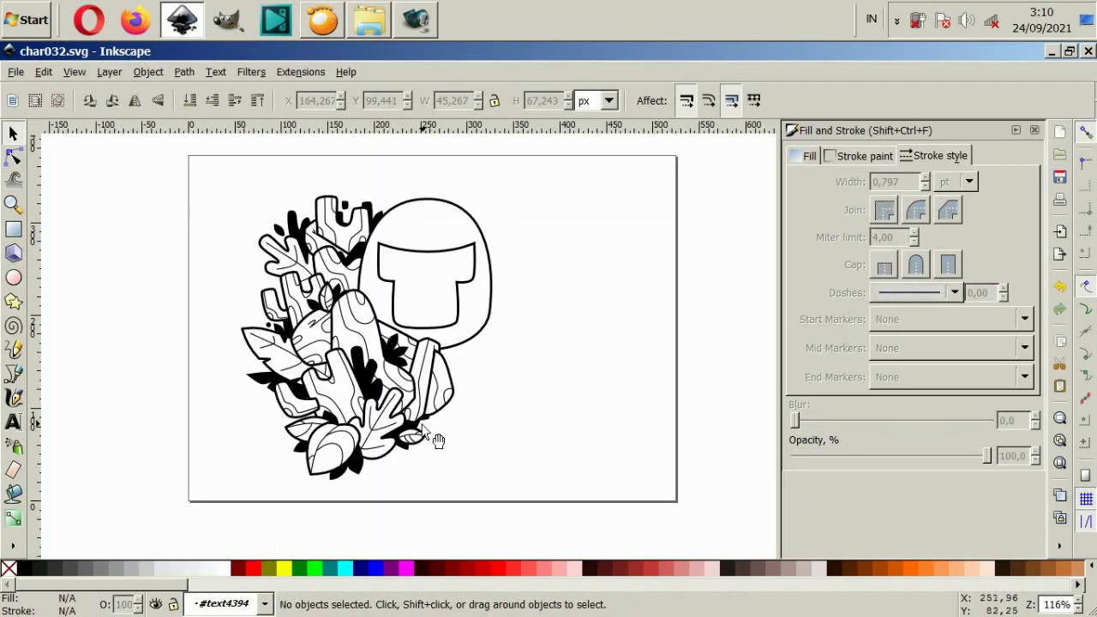
pyautogui.scroll(6, 351, 408)
# Draw a closed oval grain loop on the stump with the Bezier tool.
pyautogui.press('b')
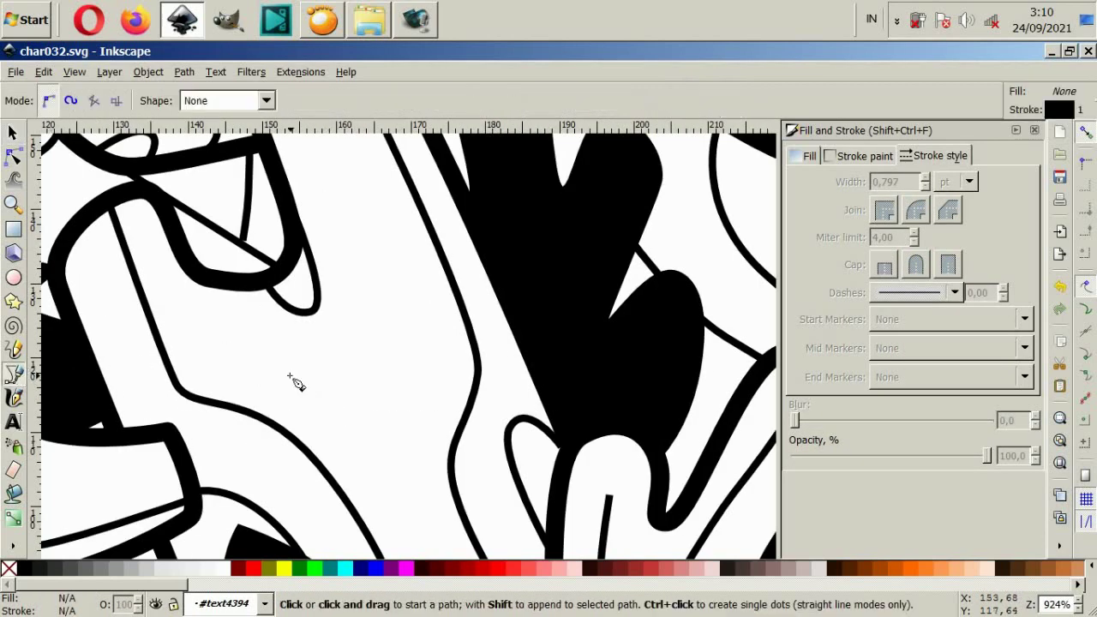
pyautogui.click(378, 348)
pyautogui.moveTo(423, 401); pyautogui.dragTo(435, 363)
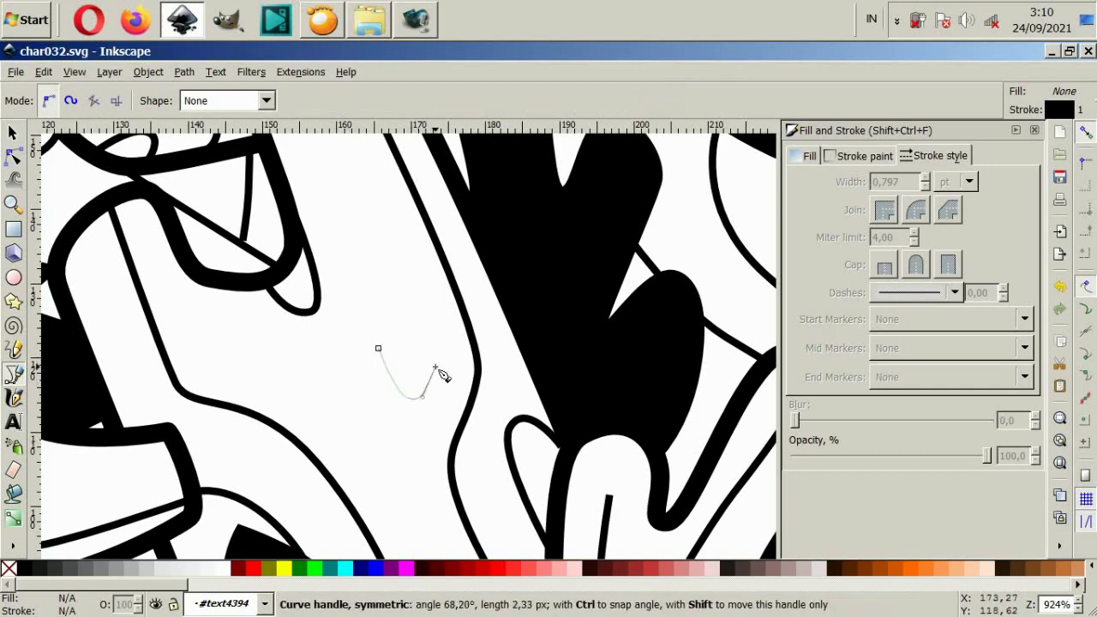
pyautogui.moveTo(392, 305); pyautogui.dragTo(369, 306)
pyautogui.moveTo(378, 348); pyautogui.dragTo(392, 389)
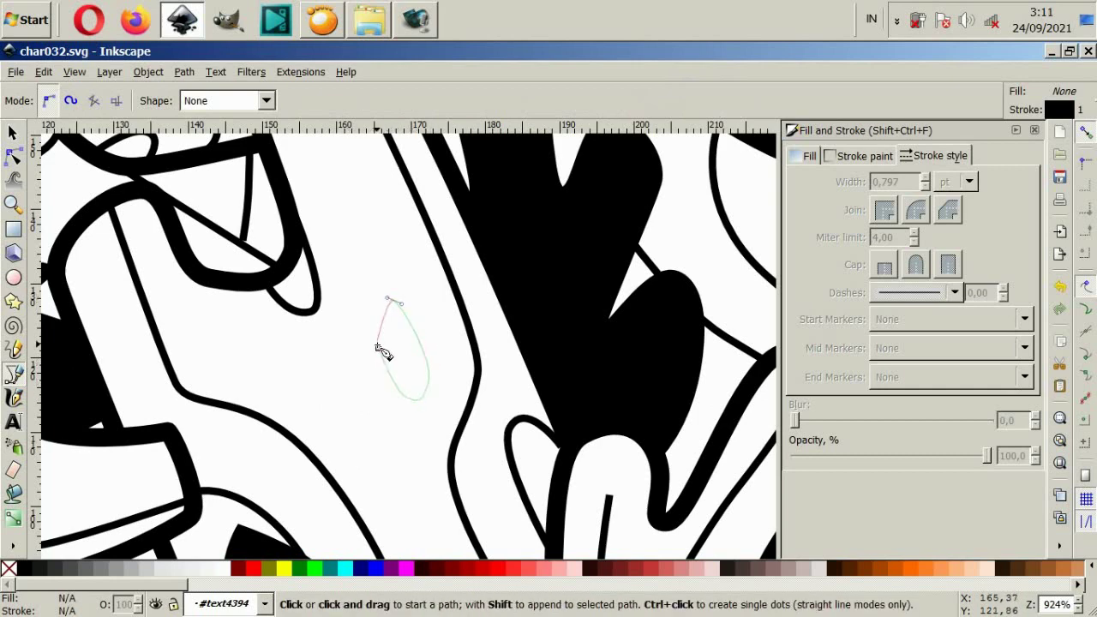
pyautogui.scroll(-6, 304, 355)
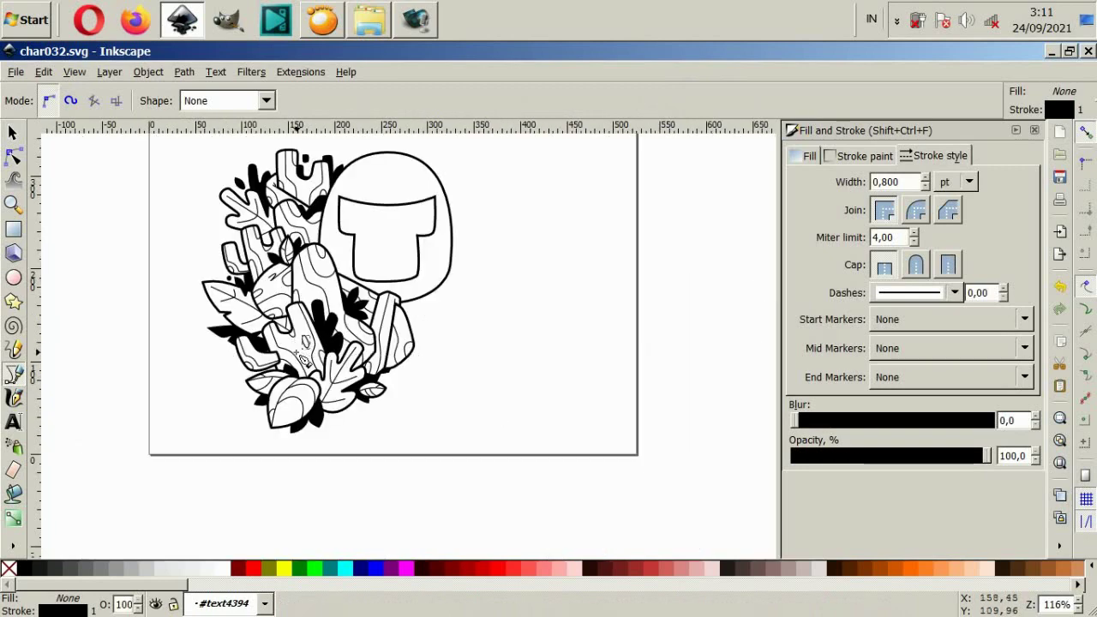
# Move the left black leaf toward the stump and send it behind the white shapes.
pyautogui.press('s')
pyautogui.scroll(2, 304, 341)
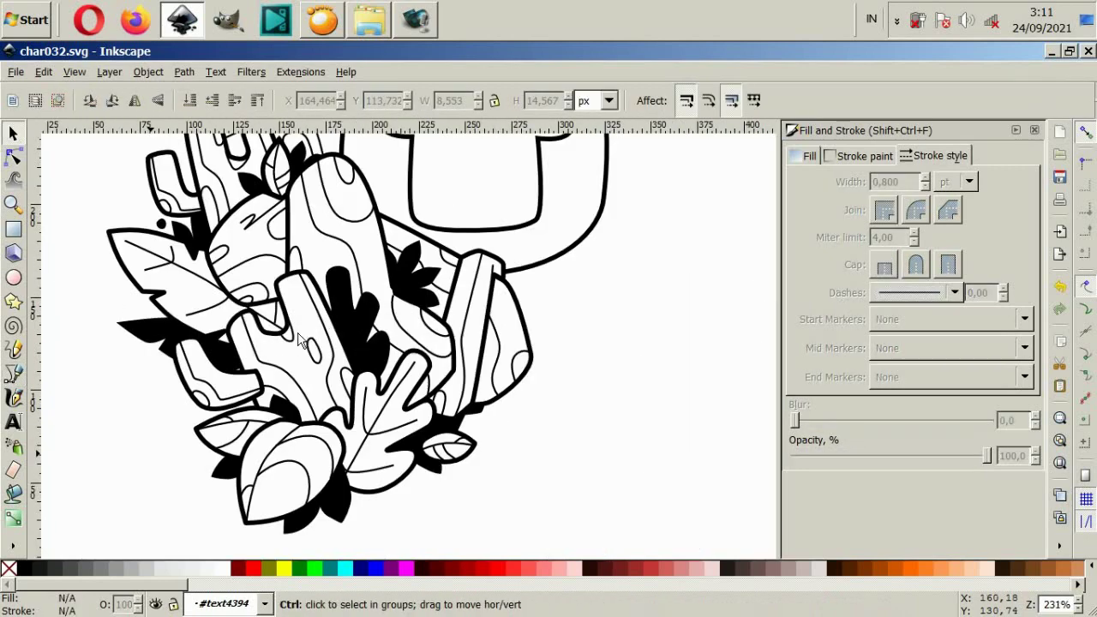
pyautogui.scroll(2, 310, 323)
pyautogui.click(205, 382)
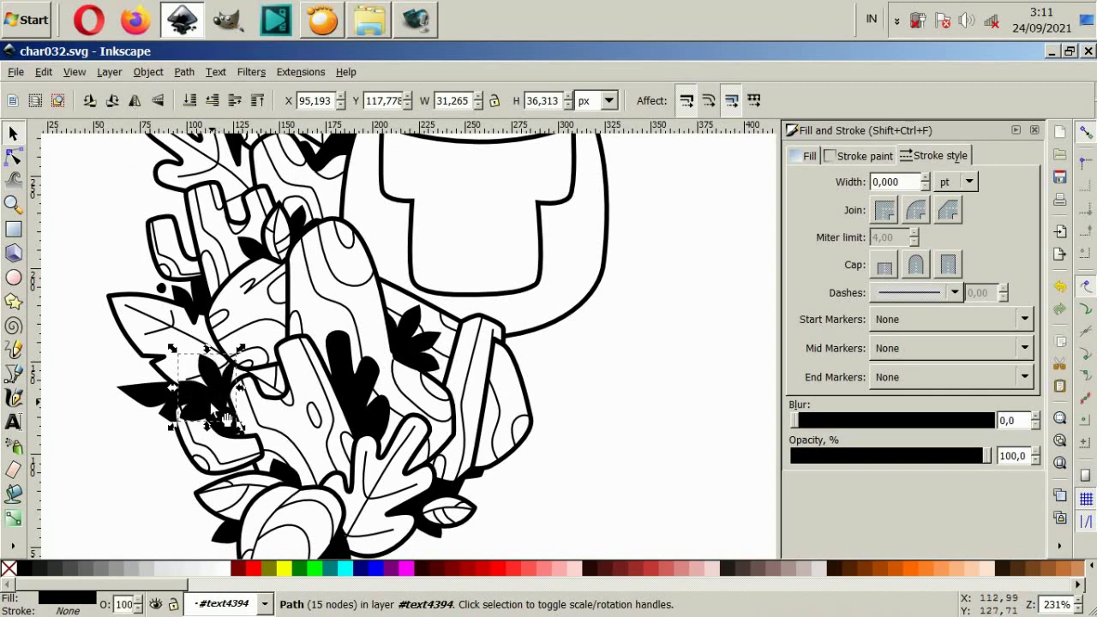
pyautogui.moveTo(224, 418); pyautogui.dragTo(307, 407)
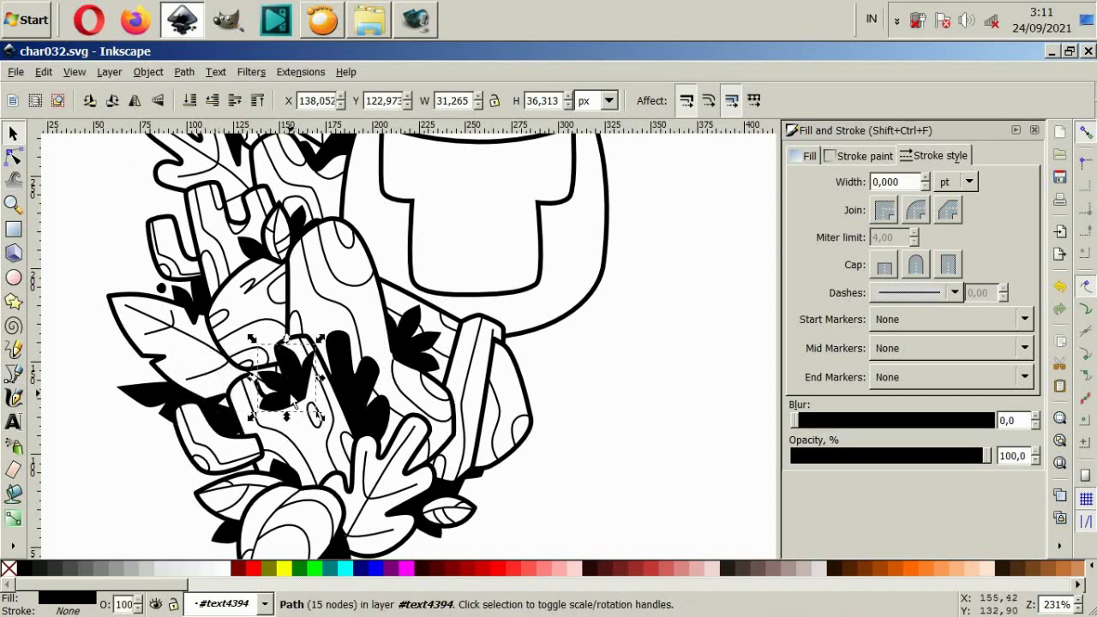
pyautogui.press('pagedown')
pyautogui.press('pagedown')
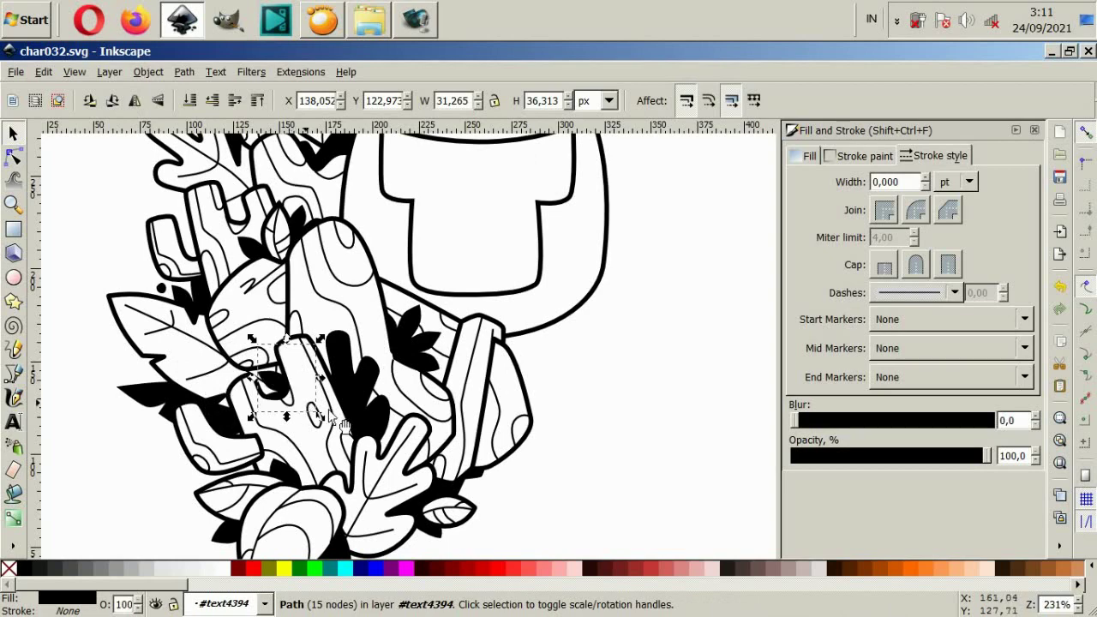
pyautogui.click(553, 461)
pyautogui.press('-')
pyautogui.press('-')
# Reposition the black leaf behind the stump and enlarge it from its corner.
pyautogui.keyDown('ctrl'); pyautogui.scroll(4, 381, 396); pyautogui.keyUp('ctrl')
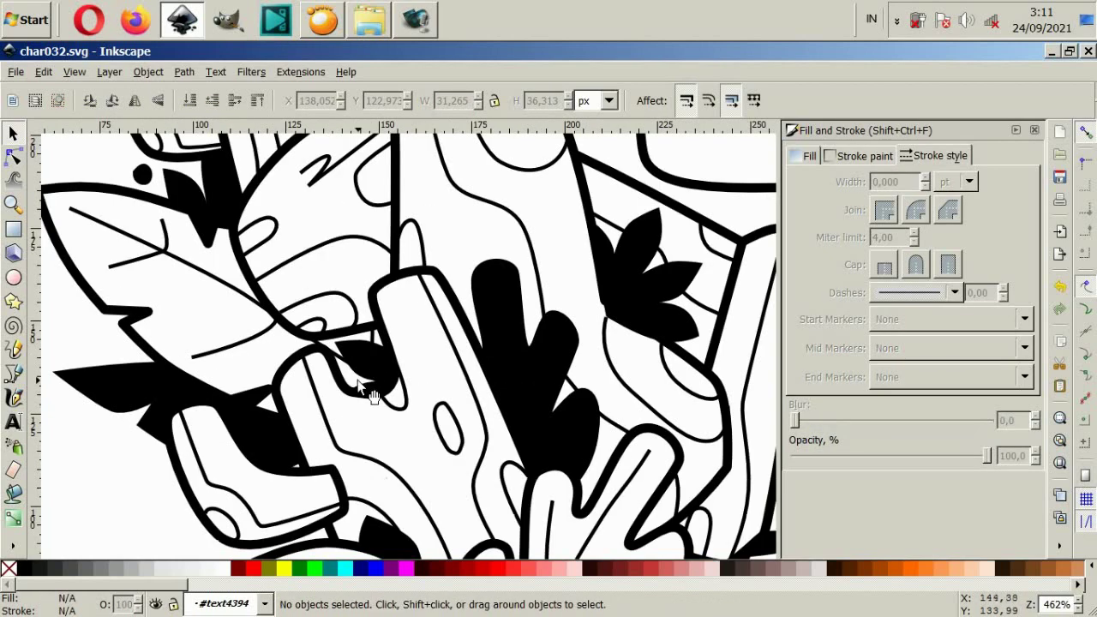
pyautogui.click(352, 378)
pyautogui.keyDown('ctrl'); pyautogui.scroll(2, 352, 378); pyautogui.keyUp('ctrl')
pyautogui.click(332, 329)
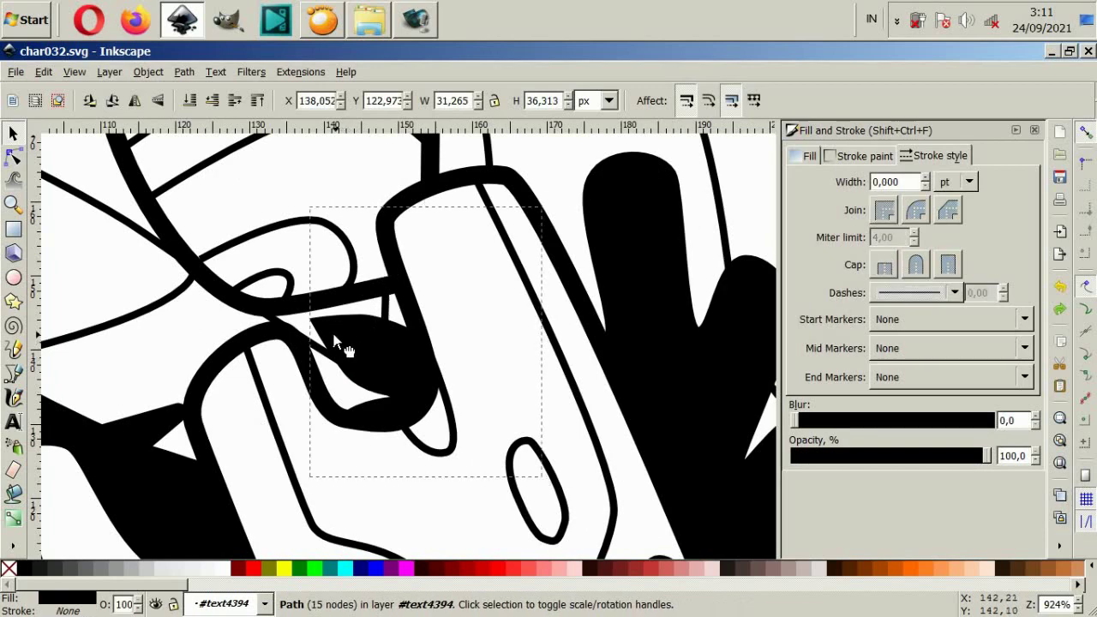
pyautogui.moveTo(254, 317); pyautogui.dragTo(254, 339)
pyautogui.keyDown('ctrl'); pyautogui.scroll(-2, 254, 339); pyautogui.keyUp('ctrl')
pyautogui.moveTo(240, 268); pyautogui.dragTo(190, 229)
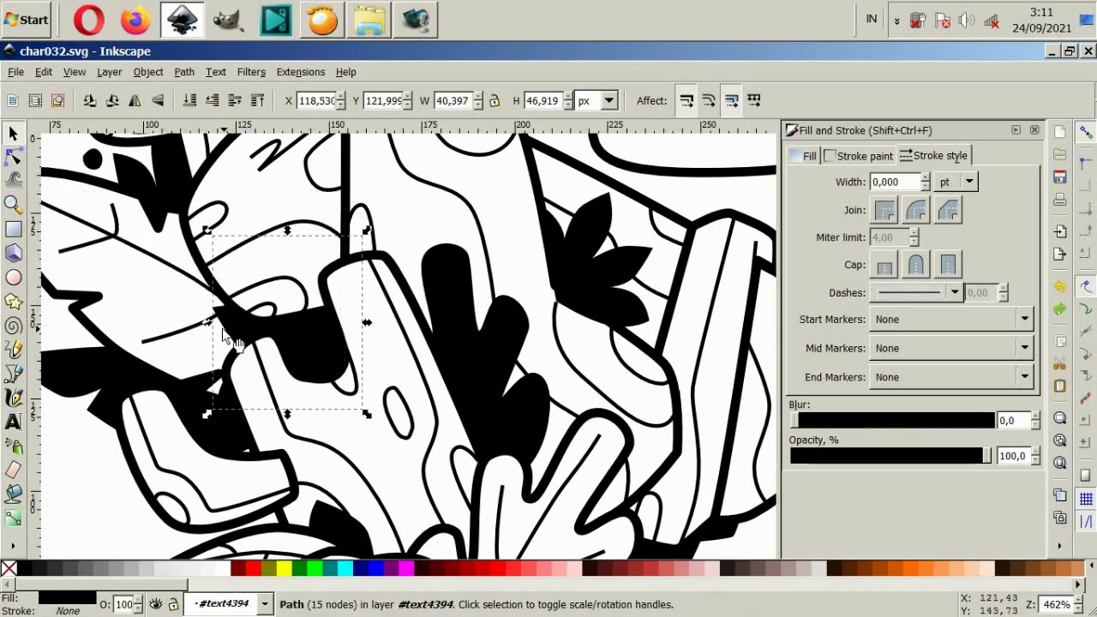
pyautogui.moveTo(236, 337); pyautogui.dragTo(253, 339)
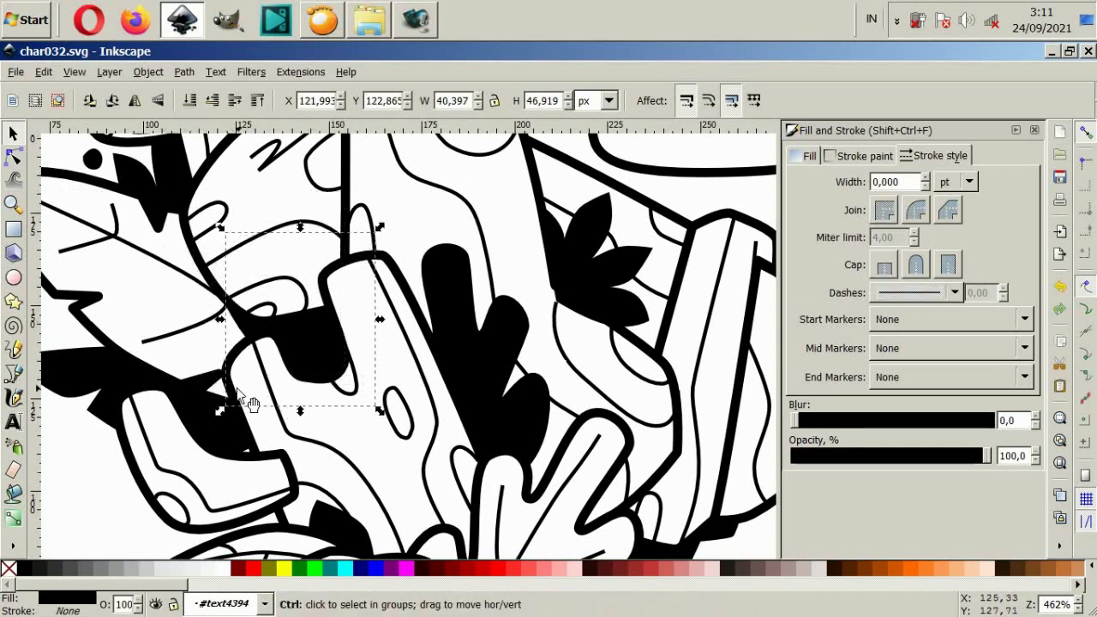
pyautogui.keyDown('ctrl'); pyautogui.scroll(-4, 450, 395); pyautogui.keyUp('ctrl')
pyautogui.press('Escape')
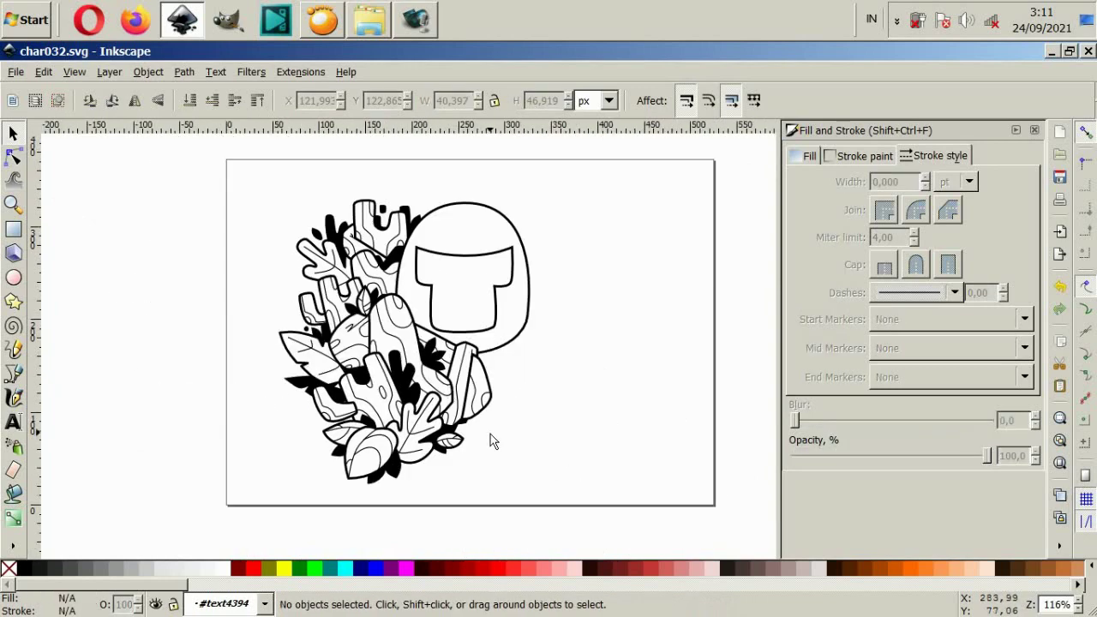
pyautogui.keyDown('ctrl'); pyautogui.scroll(-2, 328, 286); pyautogui.keyUp('ctrl')
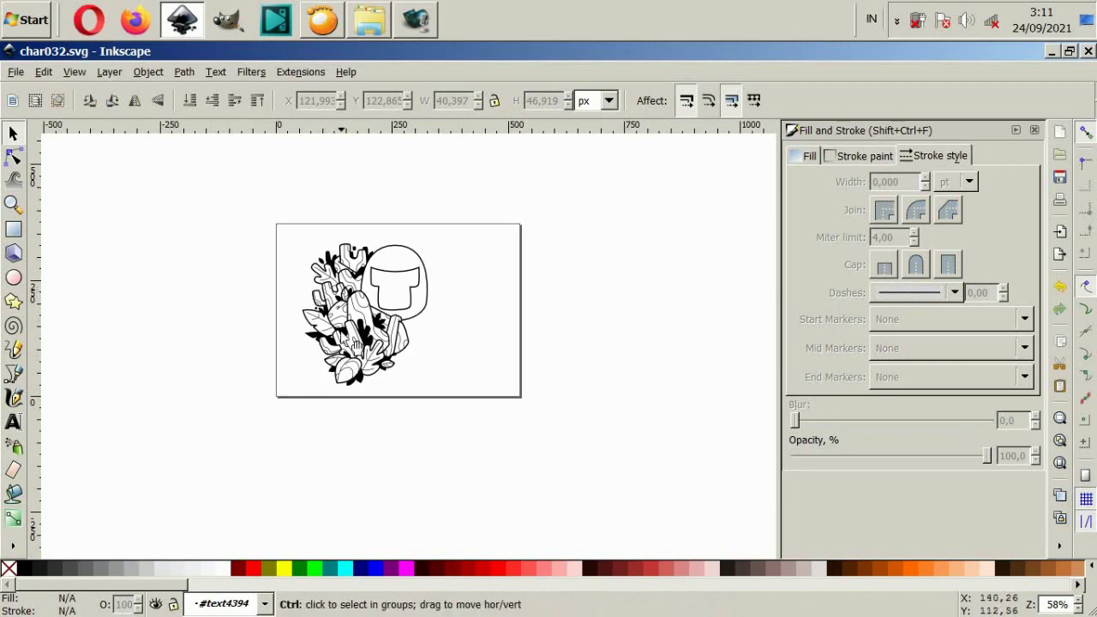
pyautogui.keyDown('ctrl'); pyautogui.scroll(2, 343, 323); pyautogui.keyUp('ctrl')
pyautogui.scroll(2, 341, 322)
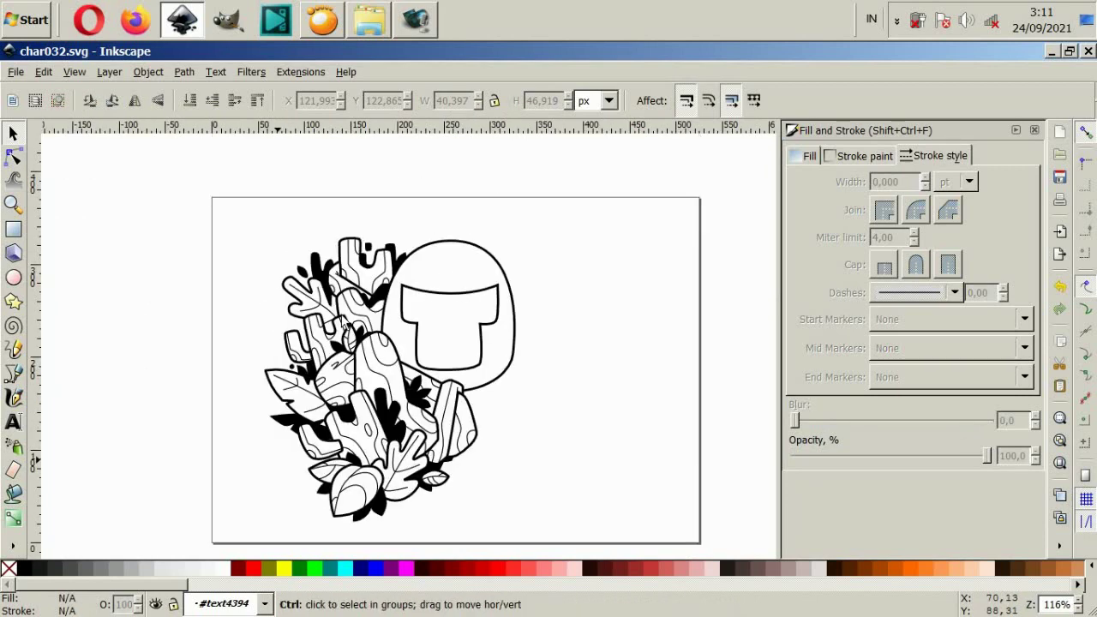
pyautogui.keyDown('ctrl'); pyautogui.scroll(-2, 360, 343); pyautogui.keyUp('ctrl')
pyautogui.keyDown('ctrl'); pyautogui.scroll(2, 360, 343); pyautogui.keyUp('ctrl')
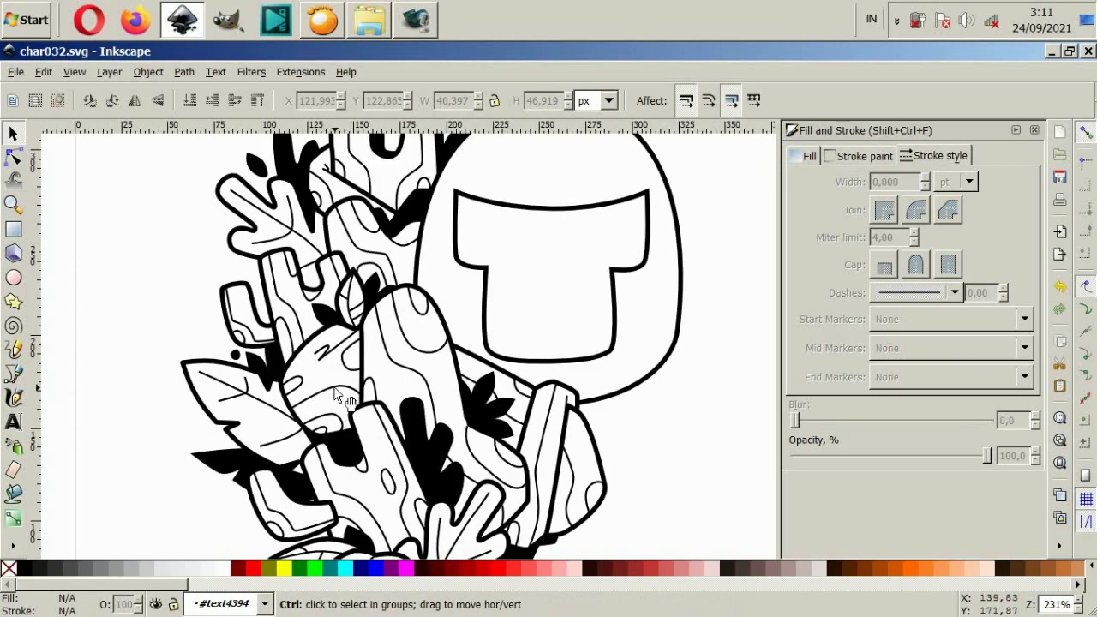
# Shrink the small black dot beside the leaf and shift it slightly.
pyautogui.keyDown('ctrl'); pyautogui.click(360, 375); pyautogui.keyUp('ctrl')
pyautogui.press('Escape')
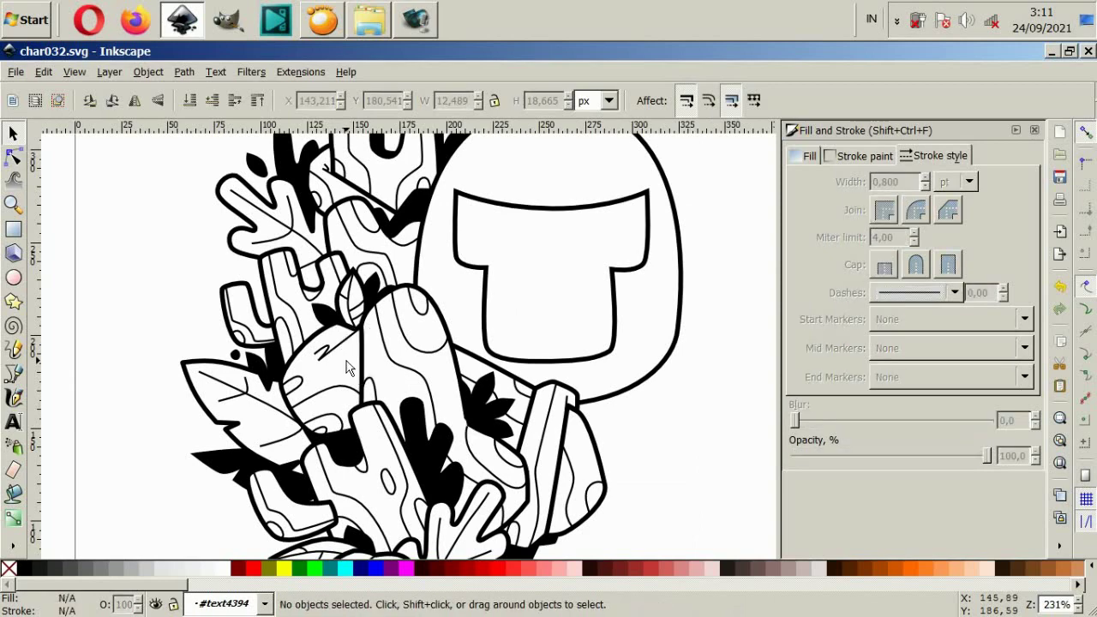
pyautogui.keyDown('ctrl'); pyautogui.scroll(-2, 579, 415); pyautogui.keyUp('ctrl')
pyautogui.scroll(-1, 617, 441)
pyautogui.hscroll(2, 600, 437)
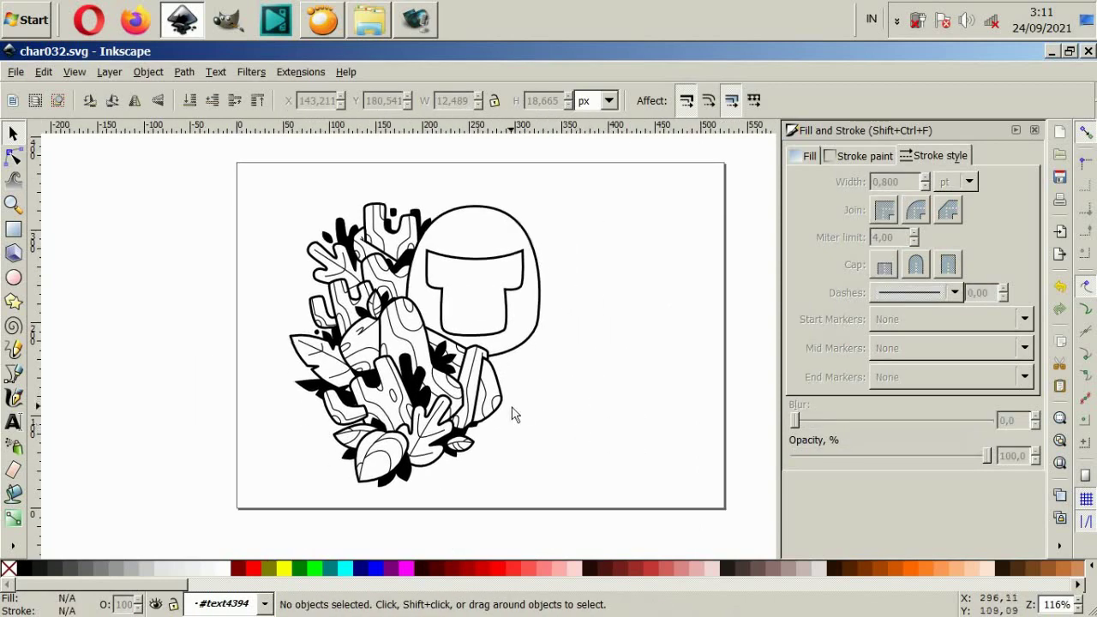
pyautogui.keyDown('ctrl'); pyautogui.scroll(3, 322, 360); pyautogui.keyUp('ctrl')
pyautogui.keyDown('ctrl'); pyautogui.scroll(2, 321, 360); pyautogui.keyUp('ctrl')
pyautogui.keyDown('ctrl'); pyautogui.click(322, 365); pyautogui.keyUp('ctrl')
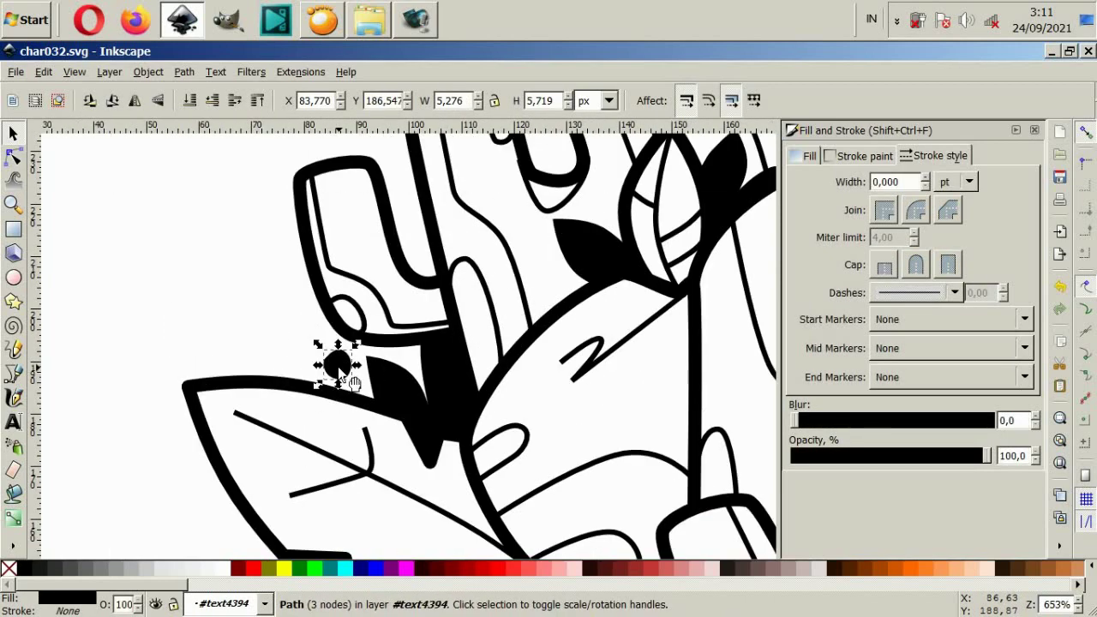
pyautogui.moveTo(297, 336); pyautogui.dragTo(328, 357)
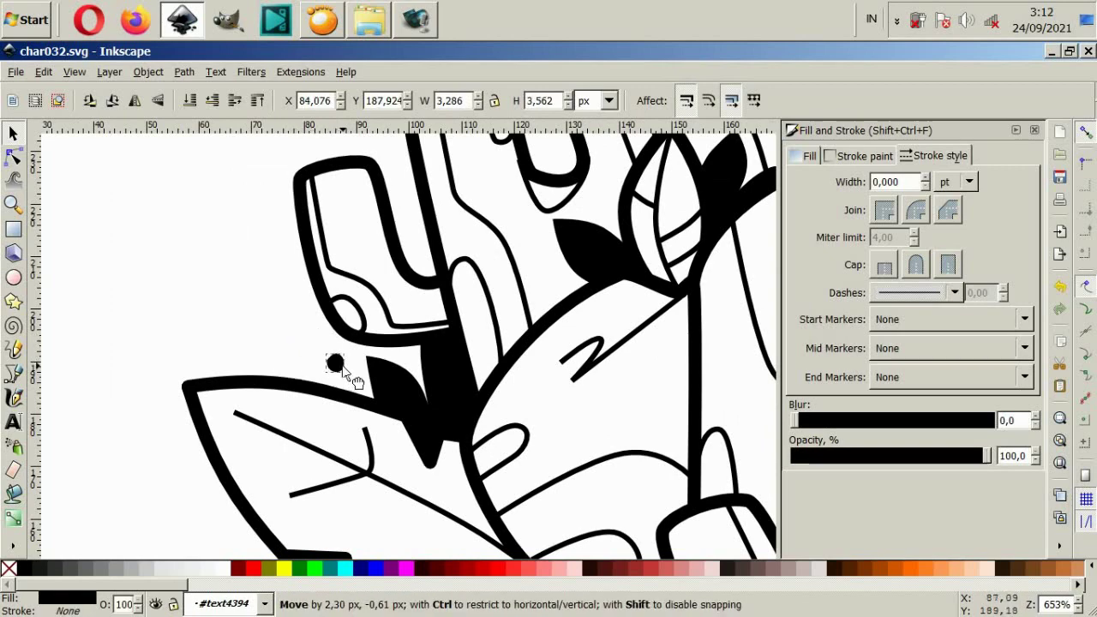
pyautogui.press('Escape')
pyautogui.press('5')
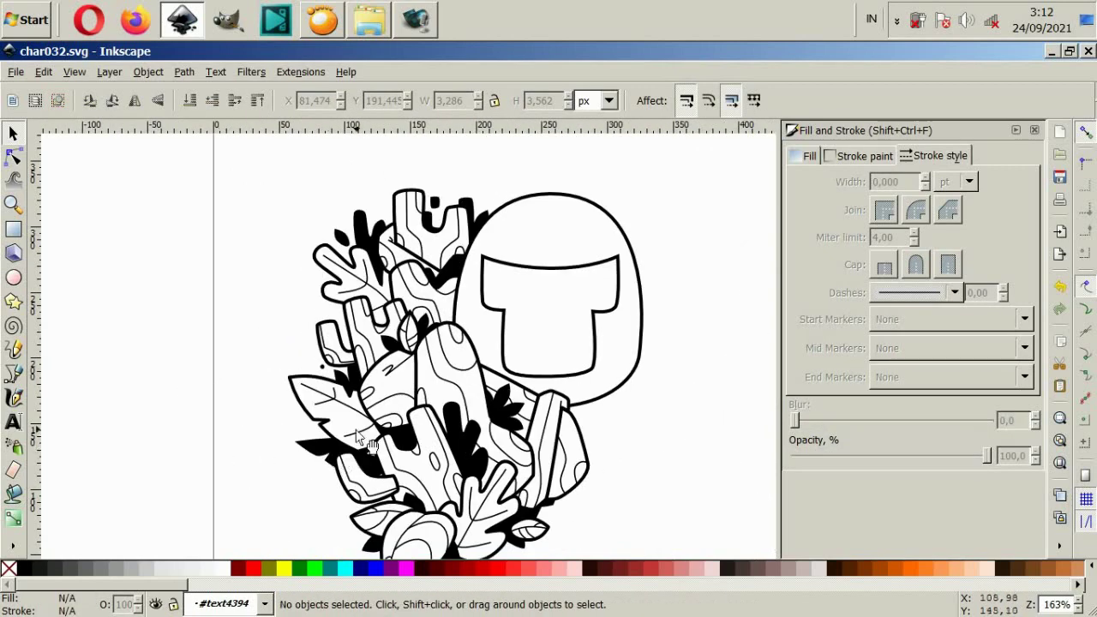
# Enlarge the small black dot a little to settle its final size.
pyautogui.keyDown('ctrl'); pyautogui.scroll(4, 342, 368); pyautogui.keyUp('ctrl')
pyautogui.keyDown('ctrl'); pyautogui.click(249, 343); pyautogui.keyUp('ctrl')
pyautogui.moveTo(257, 364); pyautogui.dragTo(268, 367)
pyautogui.press('Escape')
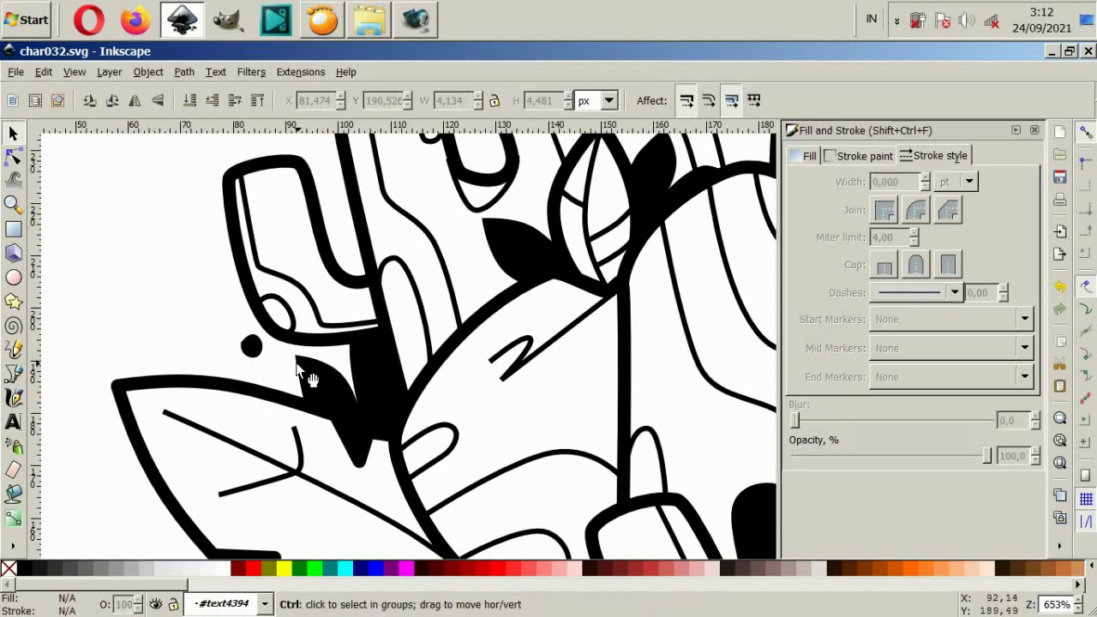
pyautogui.press('5')
# Inspect the nodes of the small black leaf above the oak leaf.
pyautogui.keyDown('ctrl'); pyautogui.scroll(3, 305, 350); pyautogui.keyUp('ctrl')
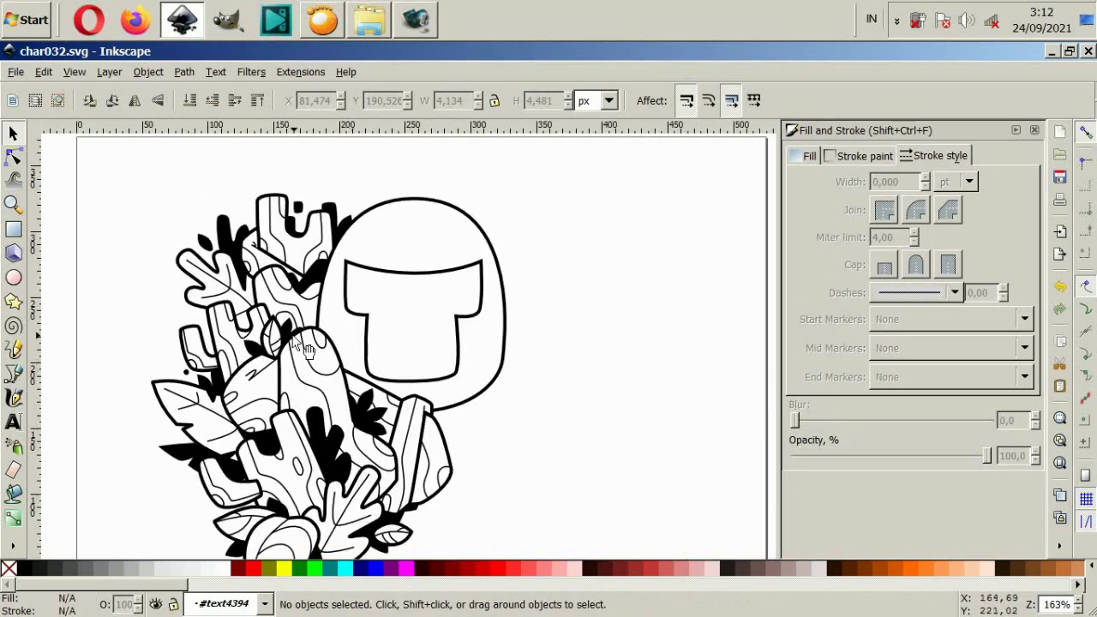
pyautogui.keyDown('ctrl'); pyautogui.scroll(2, 307, 350); pyautogui.keyUp('ctrl')
pyautogui.keyDown('ctrl'); pyautogui.scroll(2, 307, 349); pyautogui.keyUp('ctrl')
pyautogui.keyDown('ctrl'); pyautogui.click(220, 225); pyautogui.keyUp('ctrl')
pyautogui.press('n')
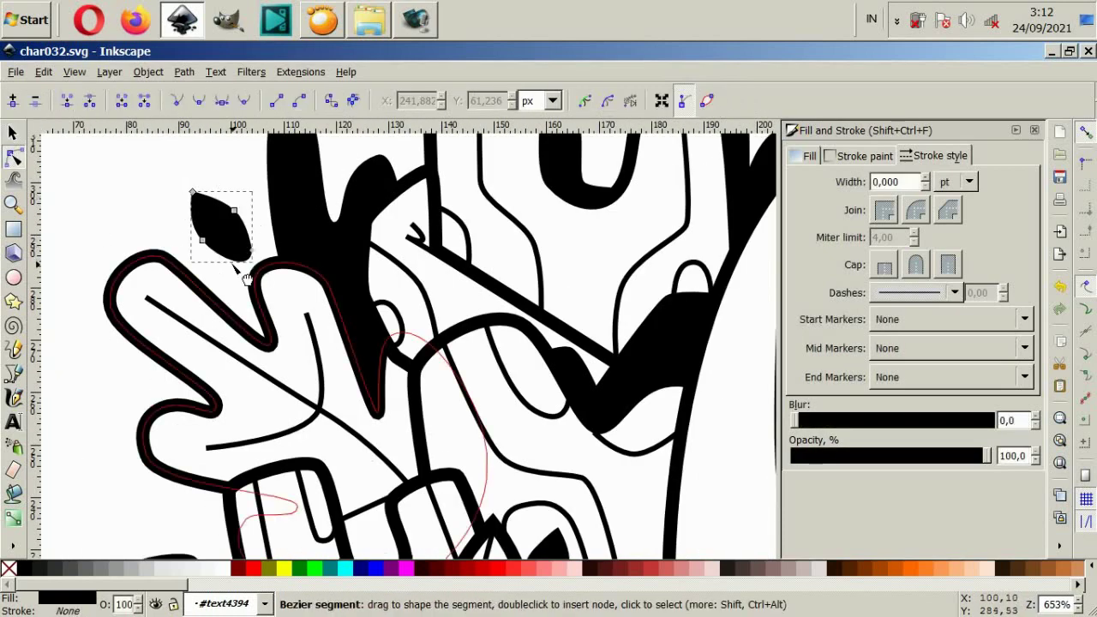
pyautogui.click(254, 254)
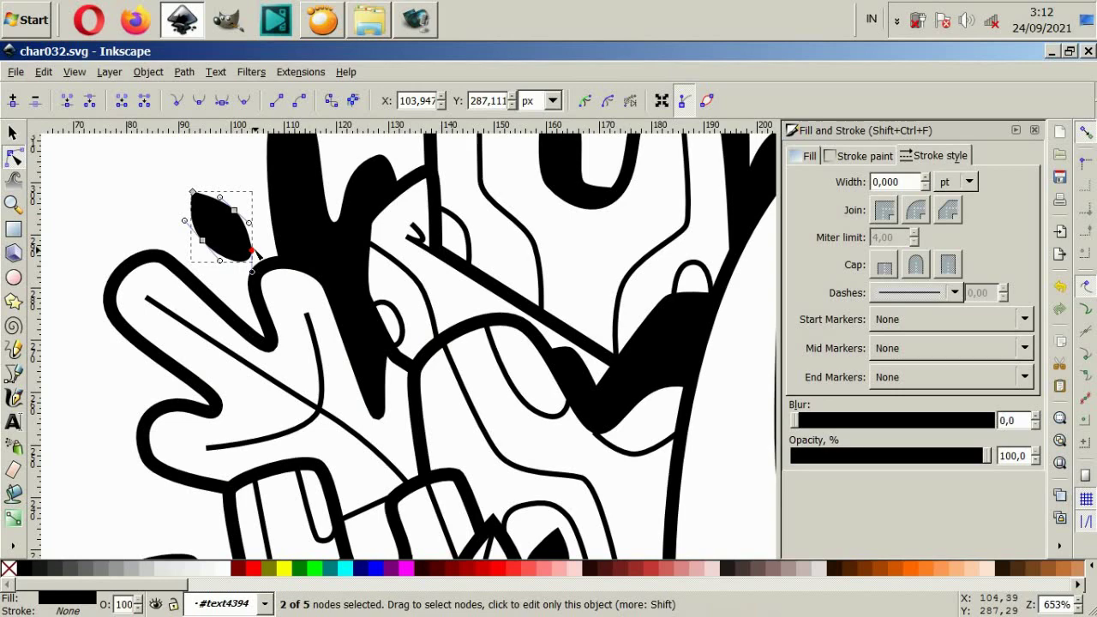
pyautogui.click(137, 217)
pyautogui.keyDown('ctrl'); pyautogui.scroll(-3, 503, 416); pyautogui.keyUp('ctrl')
pyautogui.keyDown('ctrl'); pyautogui.scroll(-2, 642, 460); pyautogui.keyUp('ctrl')
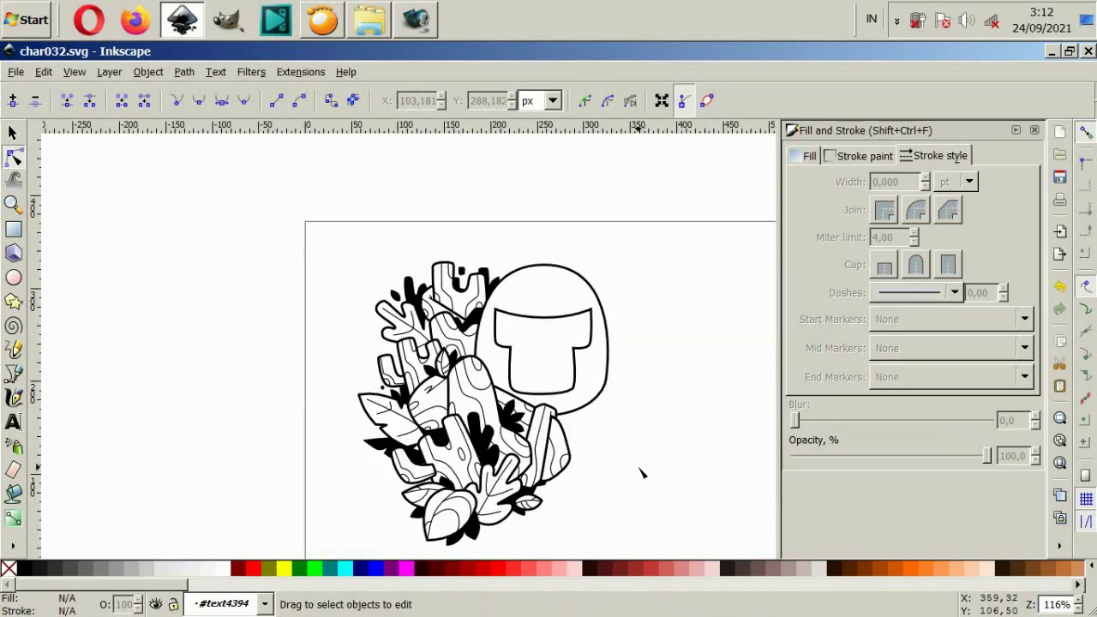
# Move and rotate the small black leaf against the bottom bud's lower-left edge.
pyautogui.click(13, 135)
pyautogui.keyDown('ctrl'); pyautogui.click(420, 512); pyautogui.keyUp('ctrl')
pyautogui.scroll(-3, 420, 386)
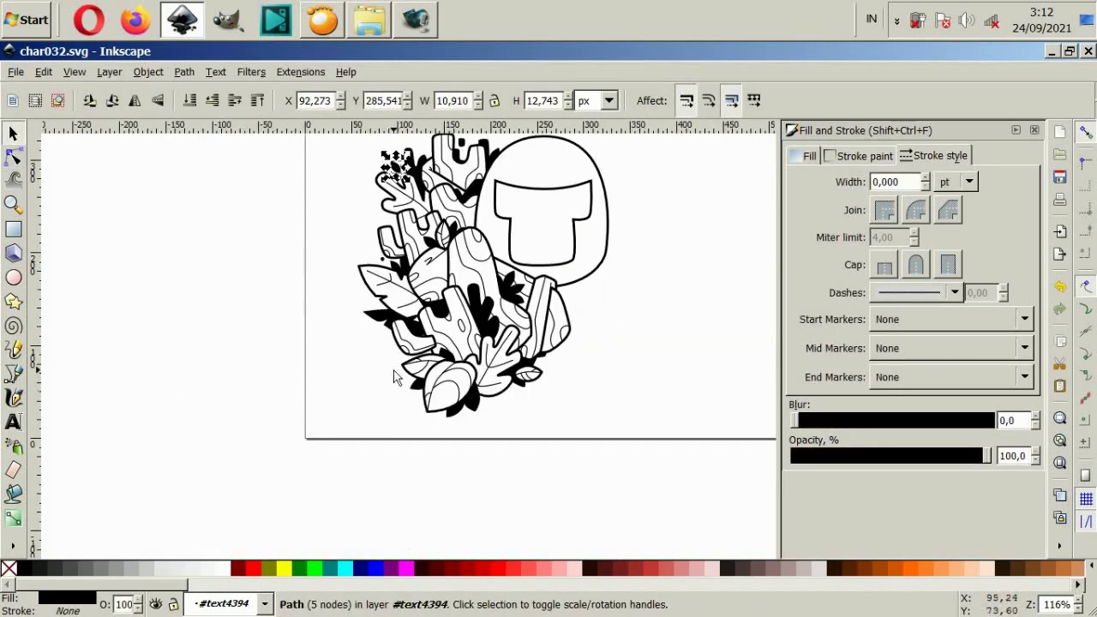
pyautogui.keyDown('ctrl'); pyautogui.scroll(1, 428, 391); pyautogui.keyUp('ctrl')
pyautogui.keyDown('ctrl'); pyautogui.scroll(1, 450, 414); pyautogui.keyUp('ctrl')
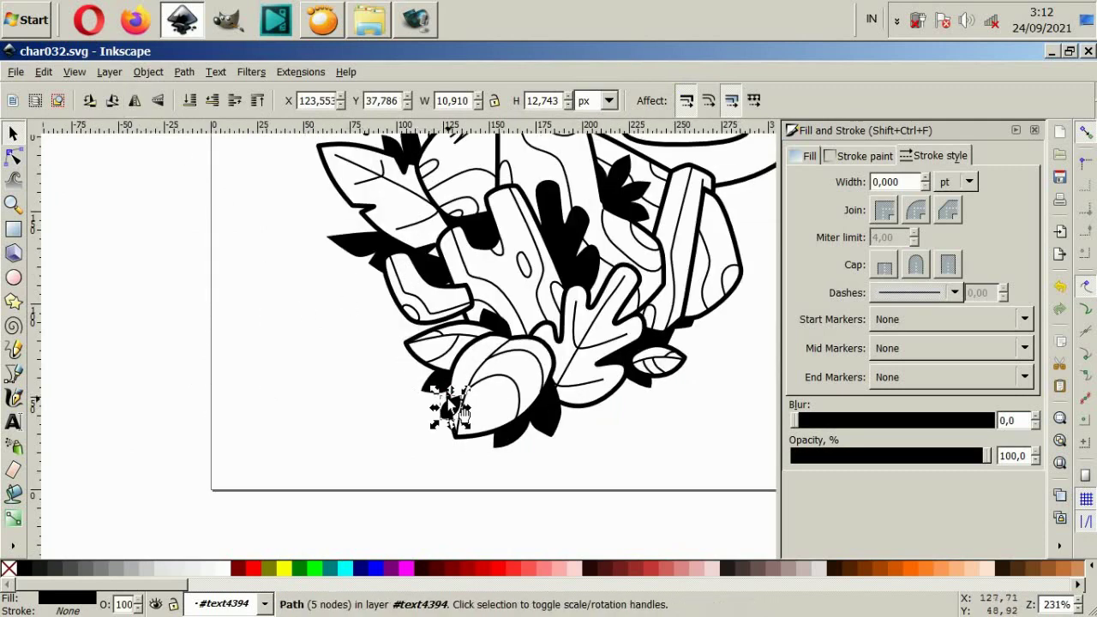
pyautogui.moveTo(463, 416)
pyautogui.mouseDown()
pyautogui.moveTo(407, 386)
pyautogui.moveTo(382, 412)
pyautogui.moveTo(391, 429)
pyautogui.mouseUp()
pyautogui.click(407, 387)
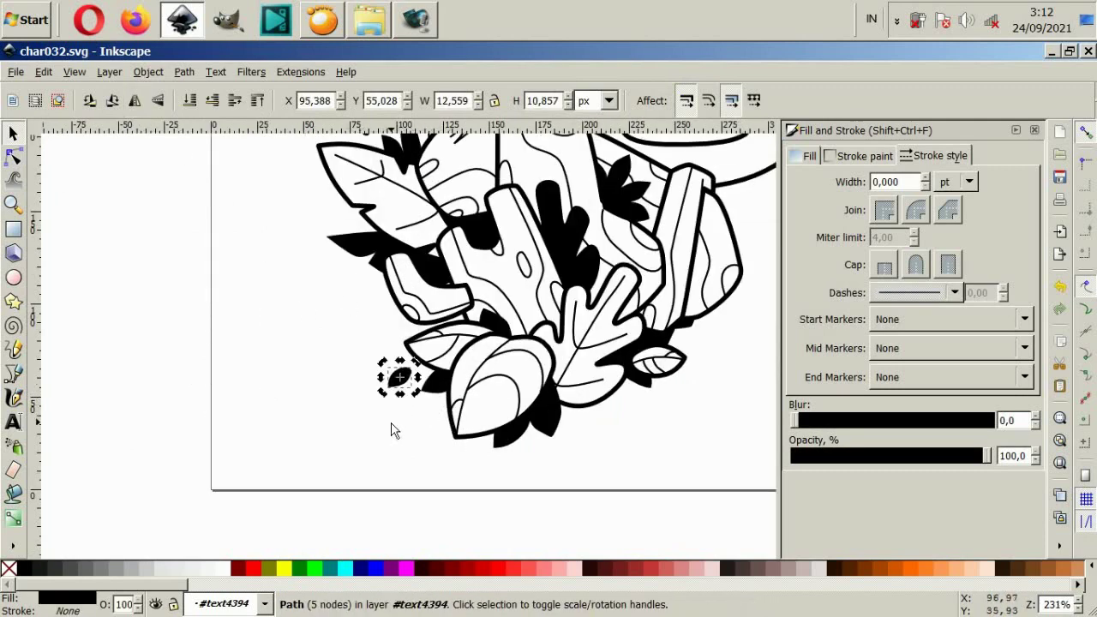
pyautogui.click(391, 429)
pyautogui.moveTo(413, 393); pyautogui.dragTo(445, 427)
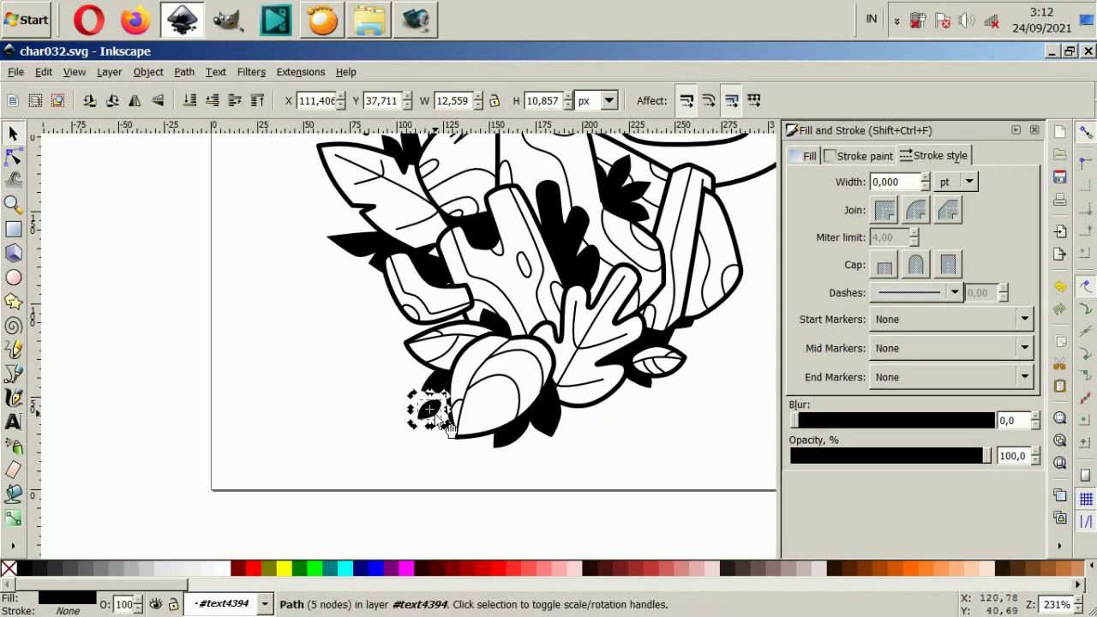
pyautogui.press('Escape')
pyautogui.keyDown('ctrl'); pyautogui.scroll(-2, 454, 425); pyautogui.keyUp('ctrl')
pyautogui.keyDown('ctrl'); pyautogui.scroll(-2, 560, 414); pyautogui.keyUp('ctrl')
pyautogui.keyDown('ctrl'); pyautogui.scroll(1, 538, 391); pyautogui.keyUp('ctrl')
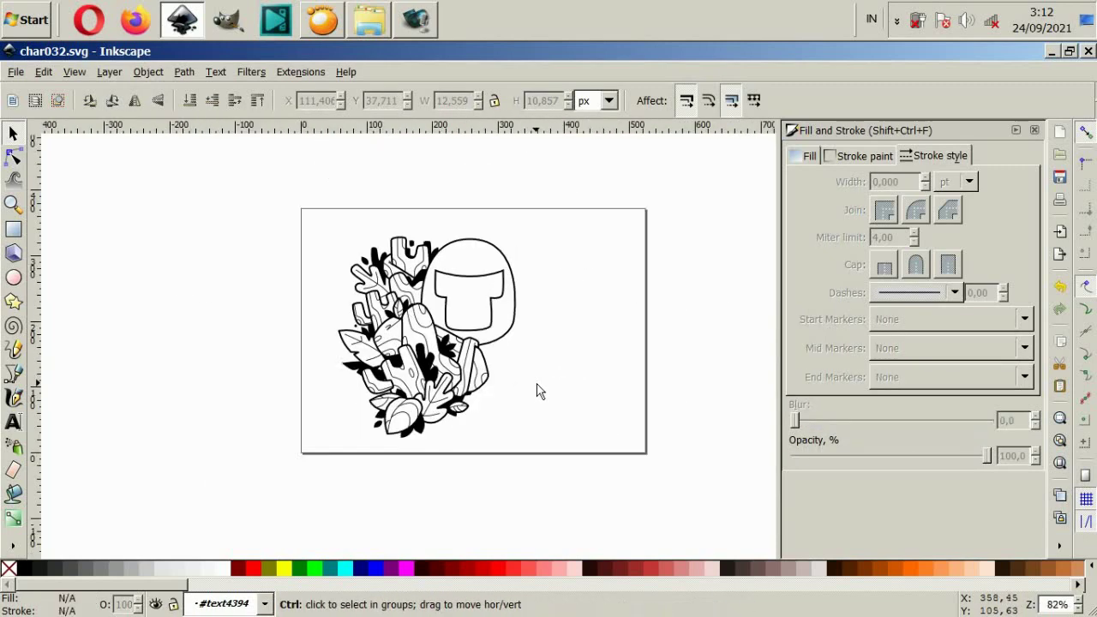
# Shrink the helmet outline slightly, fill it black, and adjust its stacking order.
pyautogui.keyDown('ctrl'); pyautogui.scroll(2, 496, 274); pyautogui.keyUp('ctrl')
pyautogui.click(496, 274)
pyautogui.press('Home')
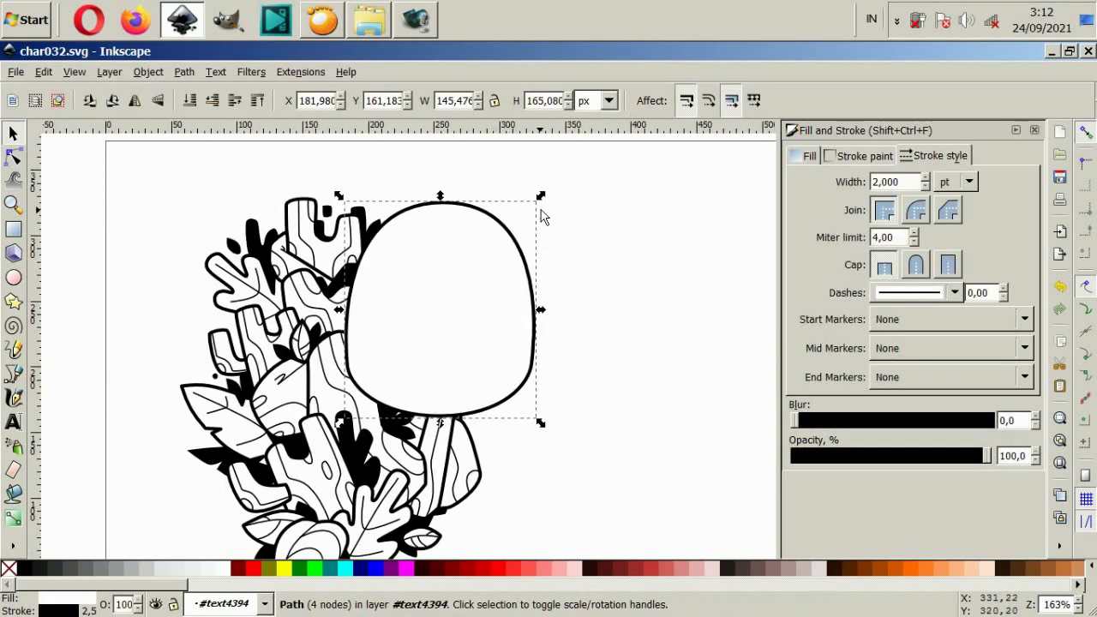
pyautogui.moveTo(540, 197); pyautogui.dragTo(532, 204)
pyautogui.click(26, 567)
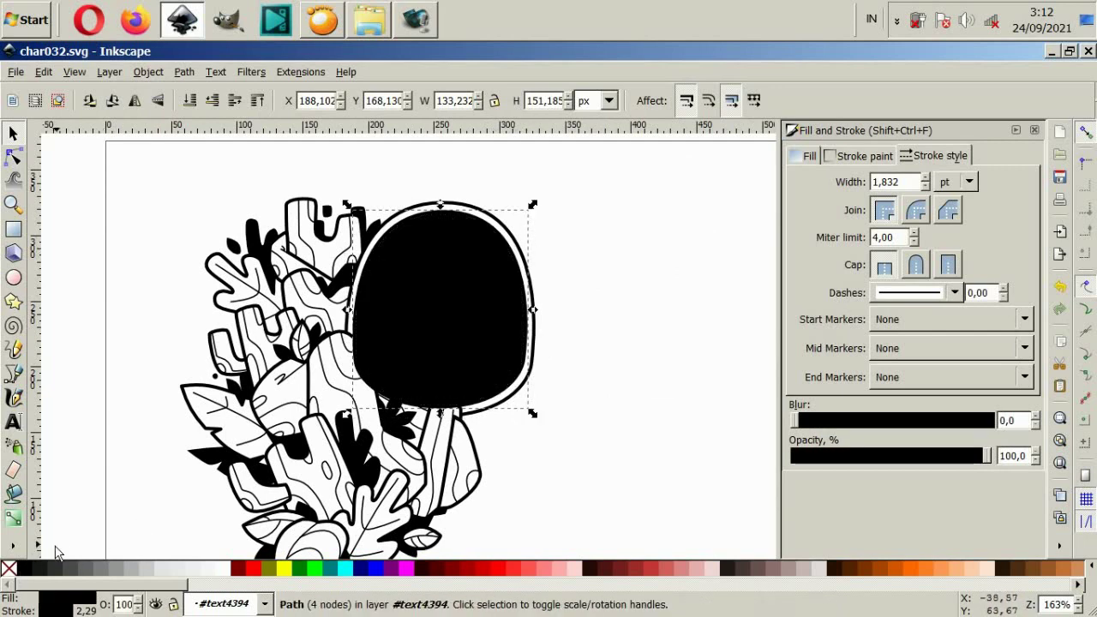
pyautogui.press('End')
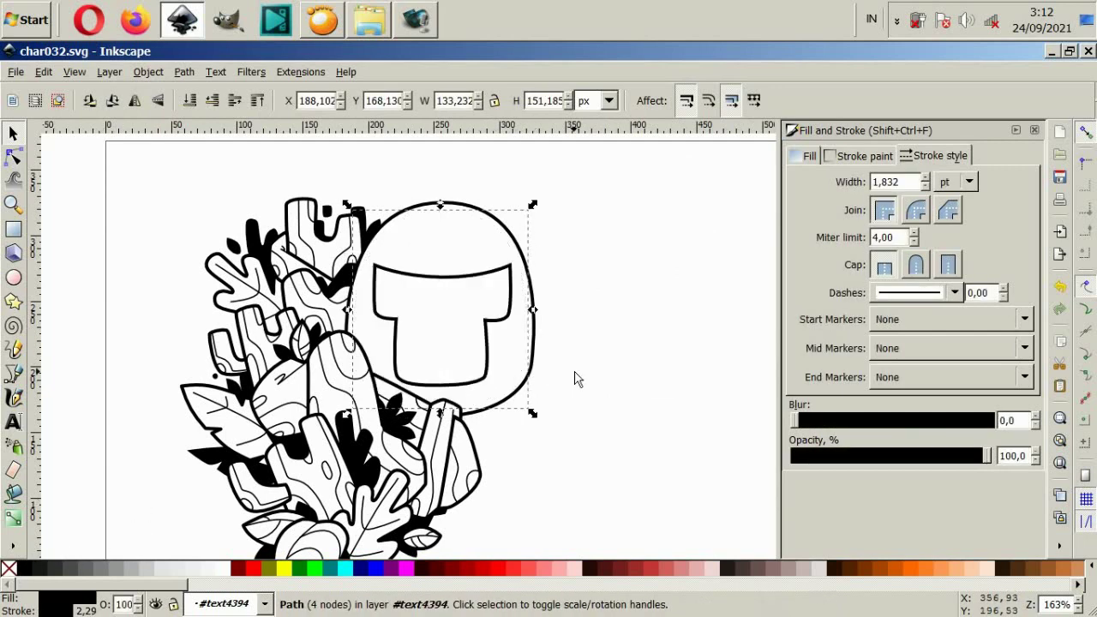
pyautogui.press('pageup')
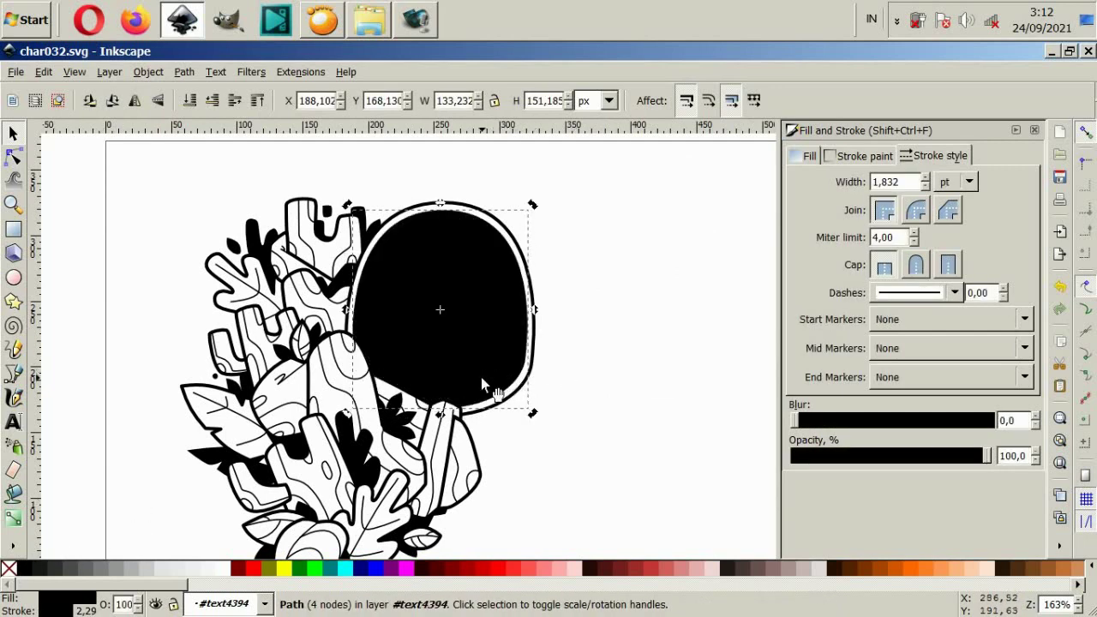
# Raise the T-shaped visor above the black helmet and shrink it slightly.
pyautogui.keyDown('alt'); pyautogui.click(481, 384); pyautogui.keyUp('alt')
pyautogui.press('pageup')
pyautogui.click(583, 424)
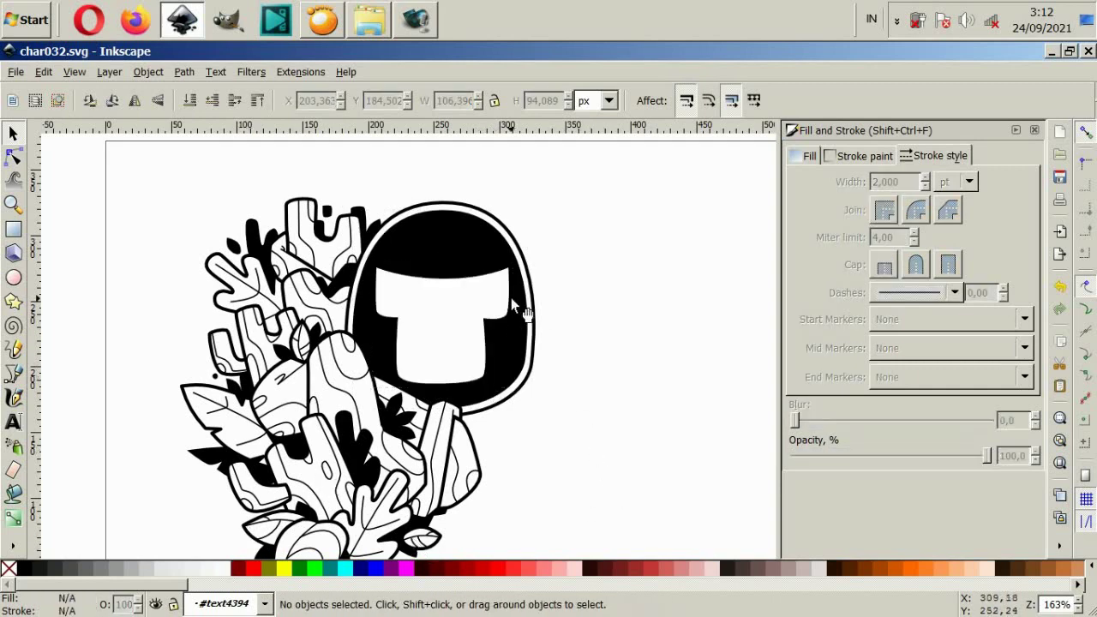
pyautogui.click(515, 307)
pyautogui.moveTo(518, 325); pyautogui.dragTo(495, 310)
pyautogui.click(578, 406)
# Move the small stump stroke's end node about 3.5 × 3.9 px up and right.
pyautogui.keyDown('ctrl'); pyautogui.scroll(-2, 578, 407); pyautogui.keyUp('ctrl')
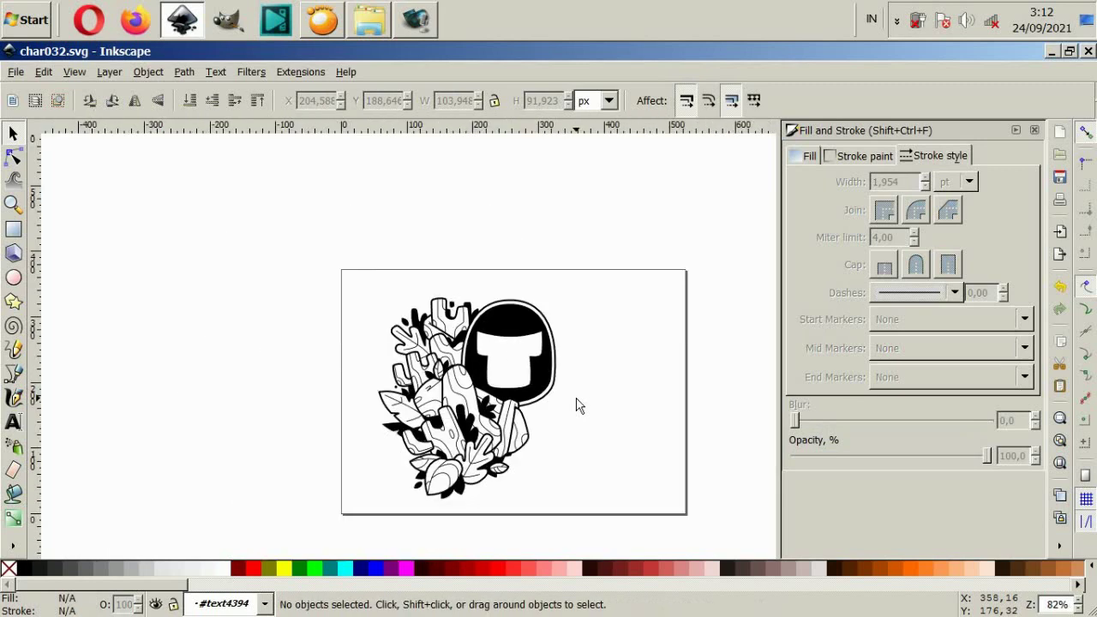
pyautogui.keyDown('ctrl'); pyautogui.scroll(-1, 577, 406); pyautogui.keyUp('ctrl')
pyautogui.keyDown('ctrl'); pyautogui.scroll(2, 554, 451); pyautogui.keyUp('ctrl')
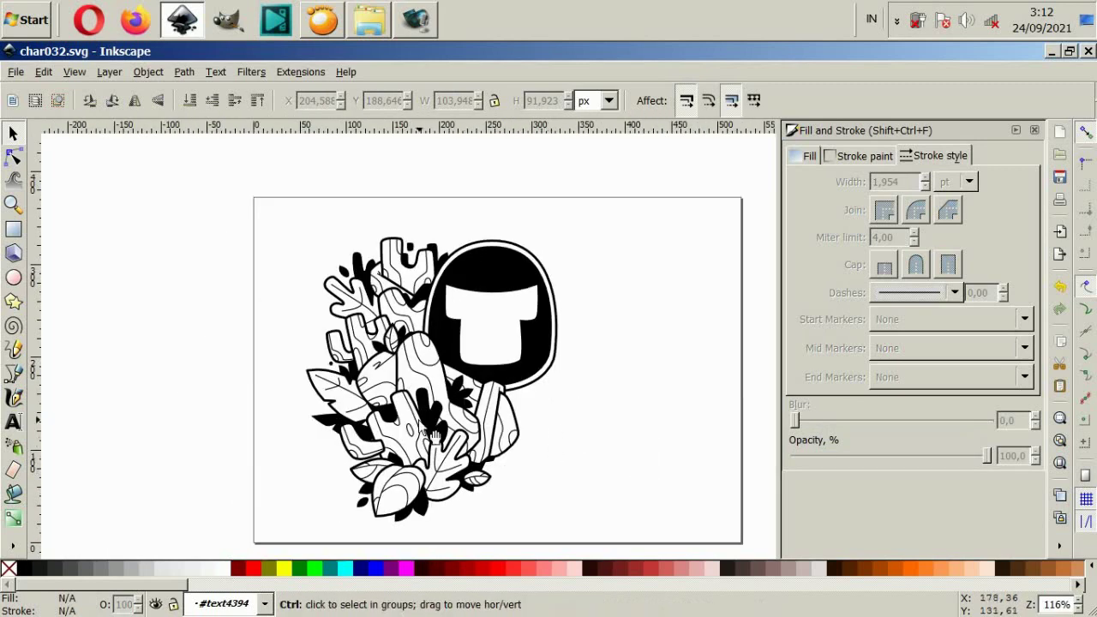
pyautogui.keyDown('ctrl'); pyautogui.scroll(4, 434, 437); pyautogui.keyUp('ctrl')
pyautogui.keyDown('ctrl'); pyautogui.click(411, 377); pyautogui.keyUp('ctrl')
pyautogui.click(13, 156)
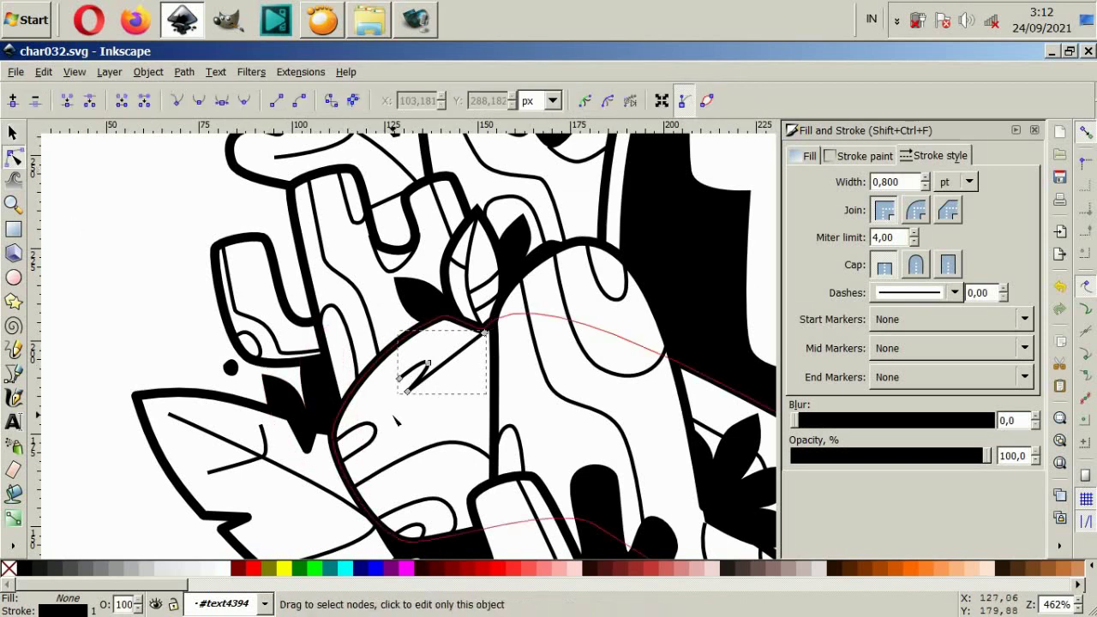
pyautogui.moveTo(408, 391); pyautogui.dragTo(428, 386)
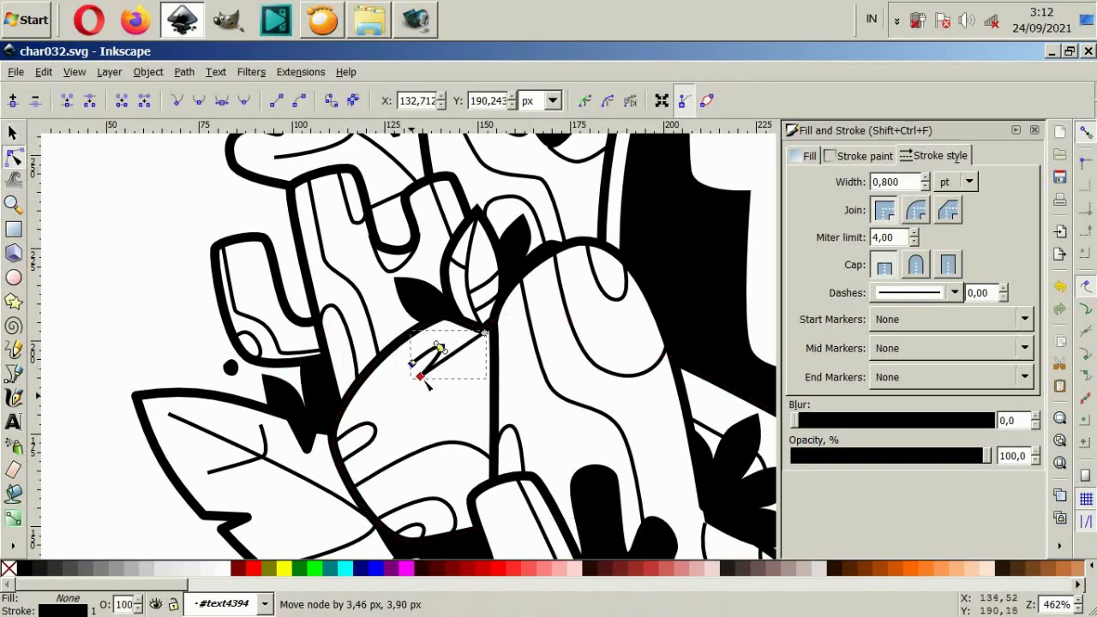
pyautogui.press('Escape')
pyautogui.keyDown('ctrl'); pyautogui.scroll(-4, 573, 487); pyautogui.keyUp('ctrl')
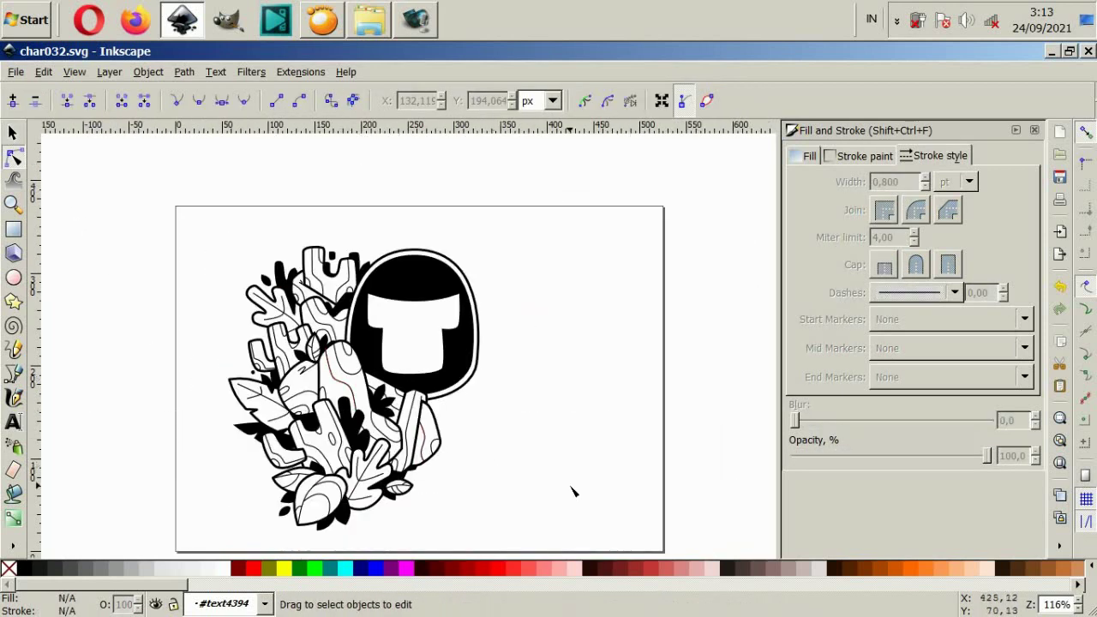
pyautogui.scroll(-1, 549, 482)
pyautogui.keyDown('ctrl'); pyautogui.scroll(-1, 536, 478); pyautogui.keyUp('ctrl')
pyautogui.keyDown('ctrl'); pyautogui.scroll(2, 416, 283); pyautogui.keyUp('ctrl')
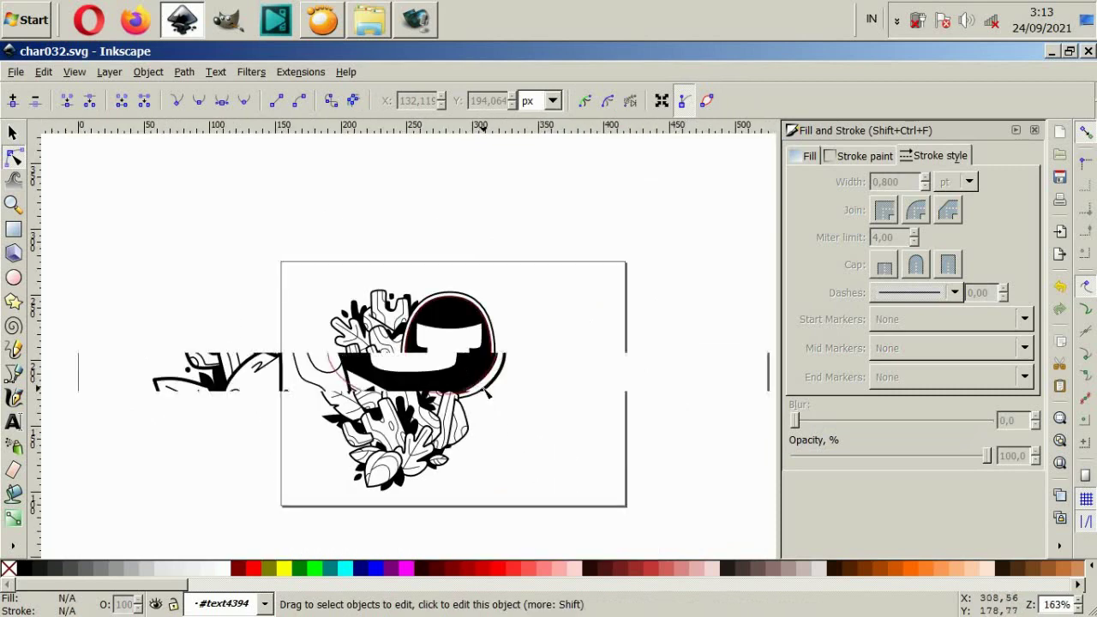
pyautogui.keyDown('ctrl'); pyautogui.scroll(2, 416, 283); pyautogui.keyUp('ctrl')
# Draw a closed U-shaped eye path hanging from the visor's top edge.
pyautogui.keyDown('ctrl'); pyautogui.scroll(2, 416, 283); pyautogui.keyUp('ctrl')
pyautogui.click(14, 377)
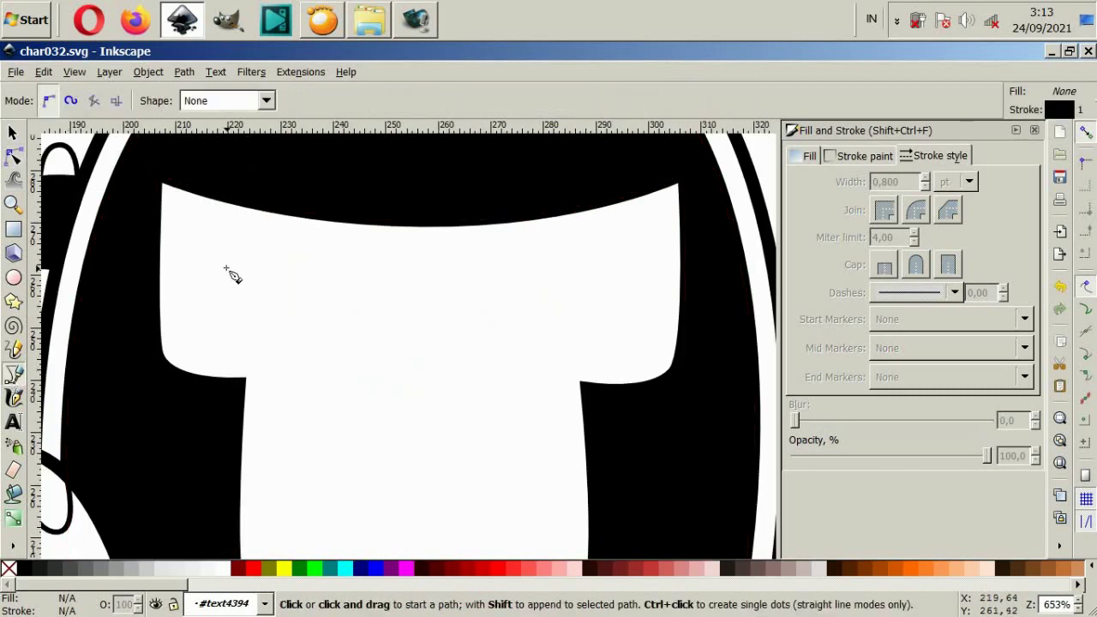
pyautogui.click(250, 208)
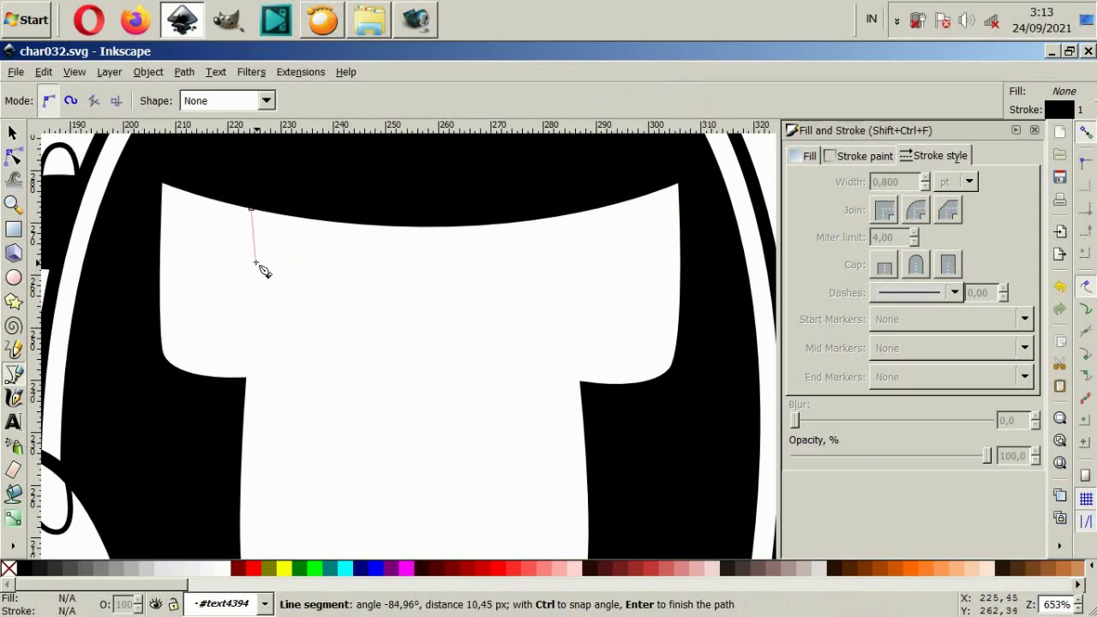
pyautogui.press('Escape')
pyautogui.click(245, 208)
pyautogui.moveTo(254, 301); pyautogui.dragTo(309, 305)
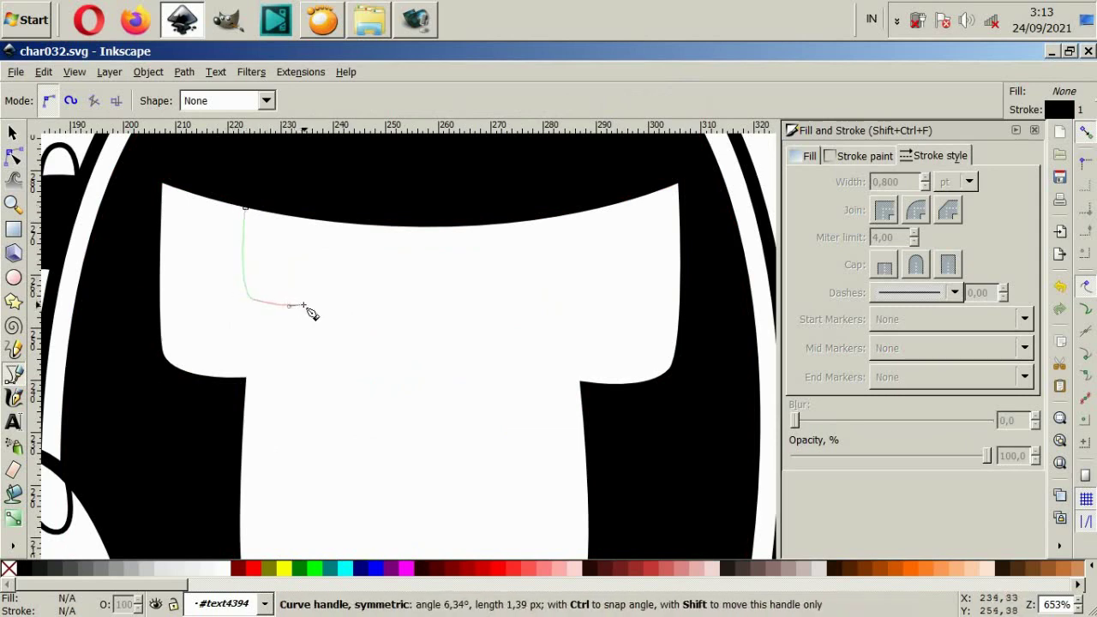
pyautogui.click(314, 219)
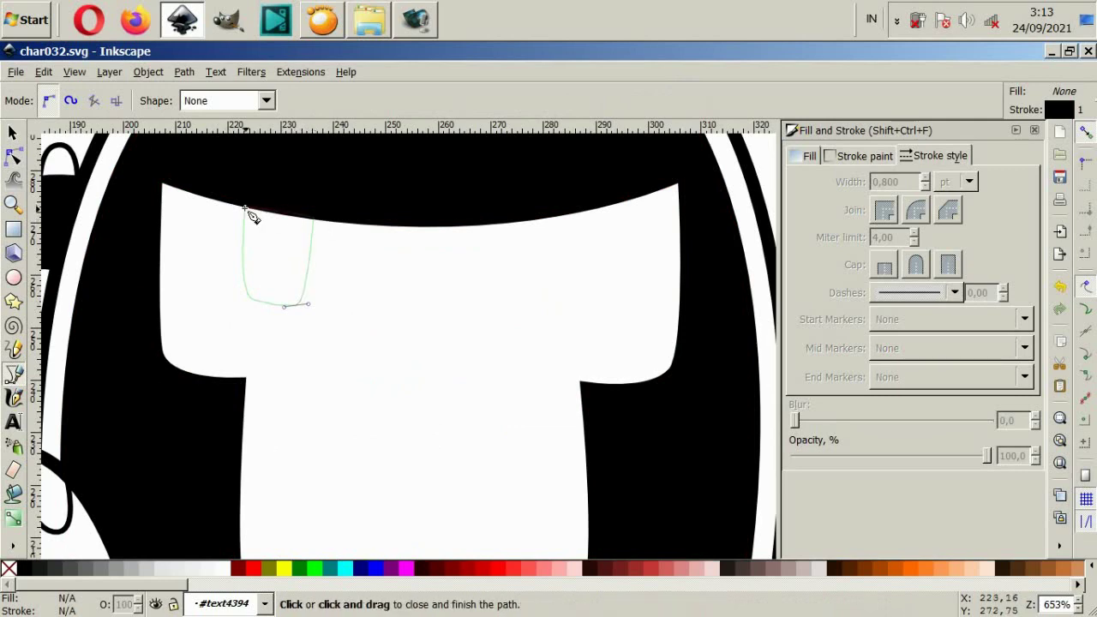
pyautogui.click(245, 209)
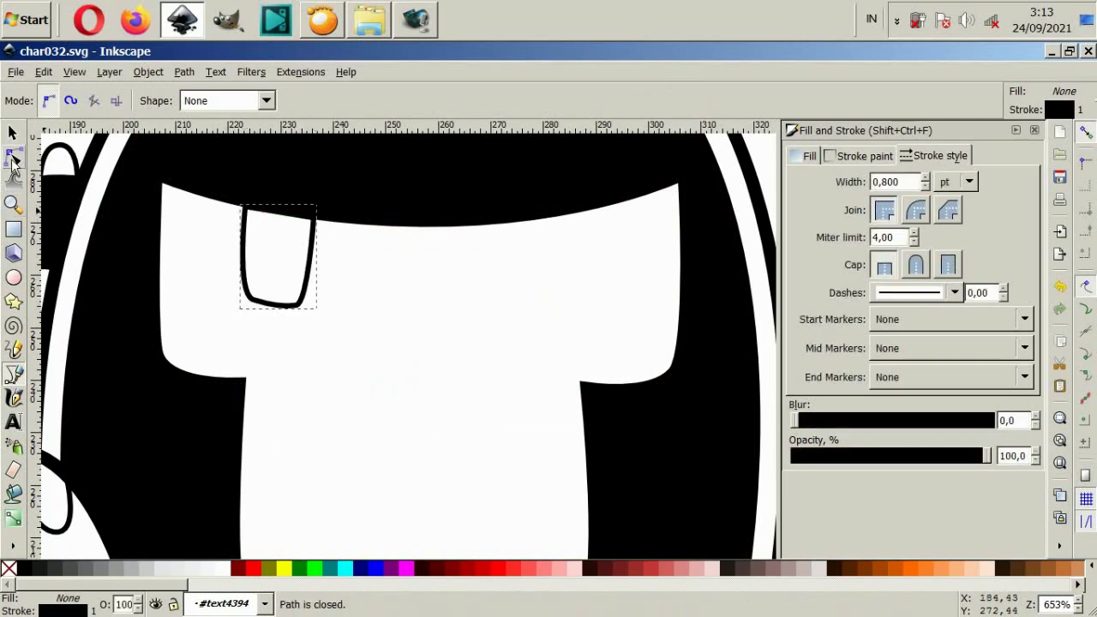
# Give the eye outline a 2 pt stroke and lower its bottom nodes.
pyautogui.press('F2')
pyautogui.moveTo(245, 209); pyautogui.dragTo(246, 207)
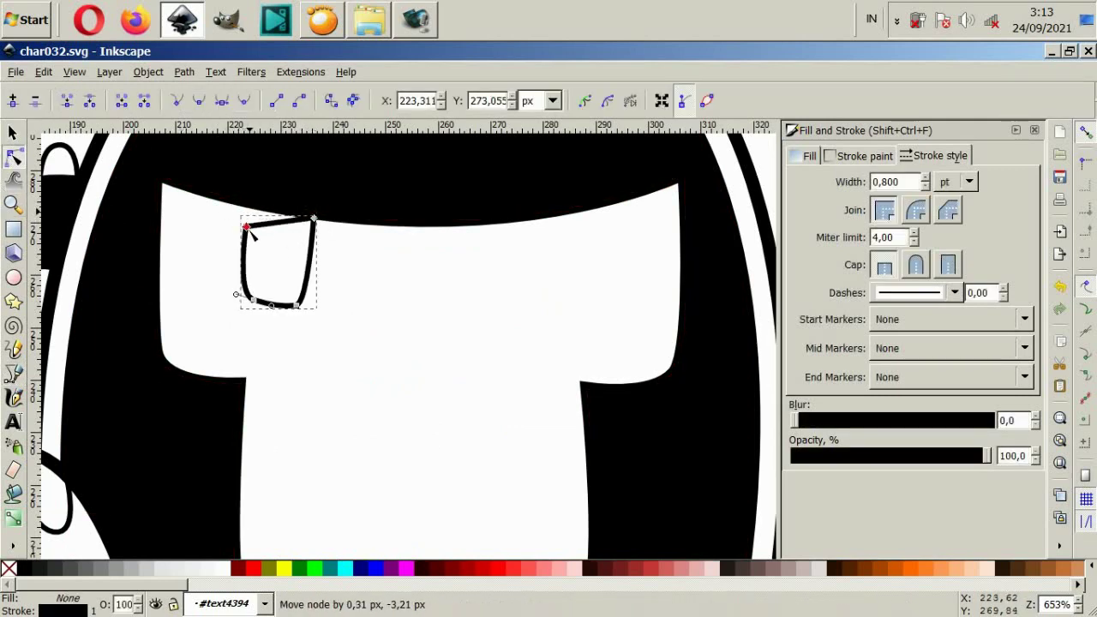
pyautogui.hotkey('ctrl', 'z')
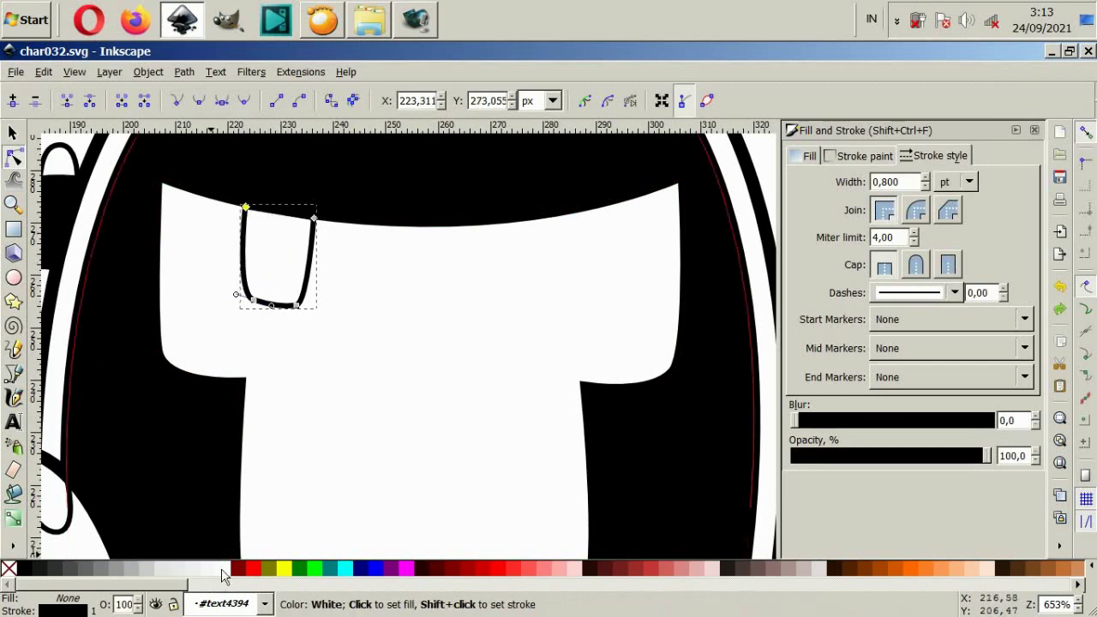
pyautogui.write('2')
pyautogui.press('Tab')
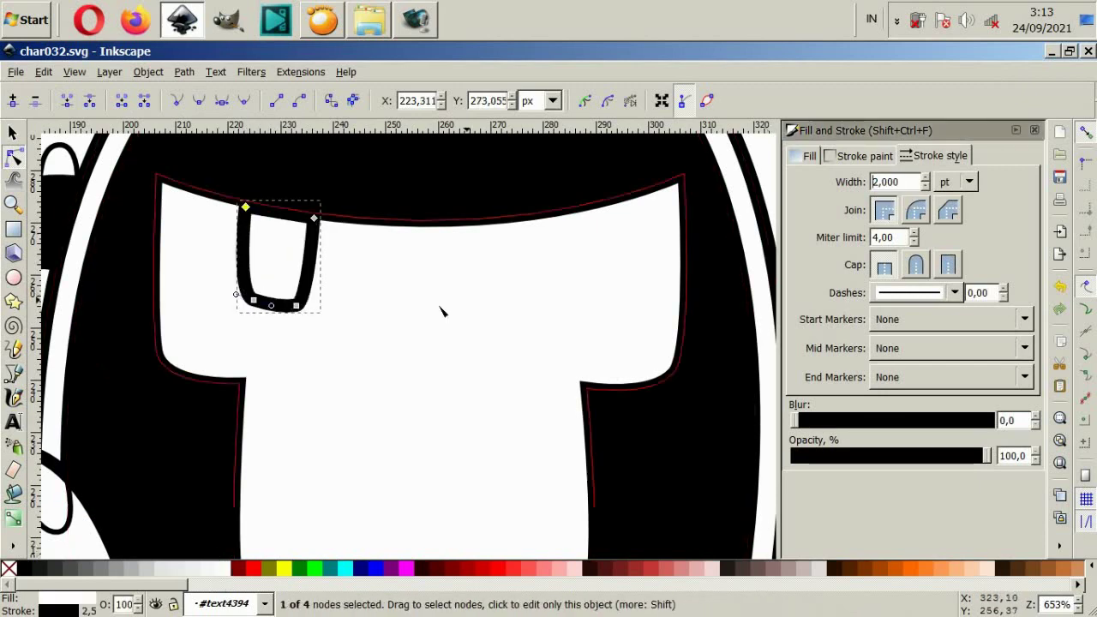
pyautogui.moveTo(254, 299); pyautogui.dragTo(297, 316)
pyautogui.moveTo(201, 282)
pyautogui.mouseDown()
pyautogui.moveTo(314, 341)
pyautogui.moveTo(301, 320)
pyautogui.mouseUp()
pyautogui.click(312, 350)
# Draw a pointed tail at the eye's lower right, filled black with no outline.
pyautogui.scroll(-4, 313, 358)
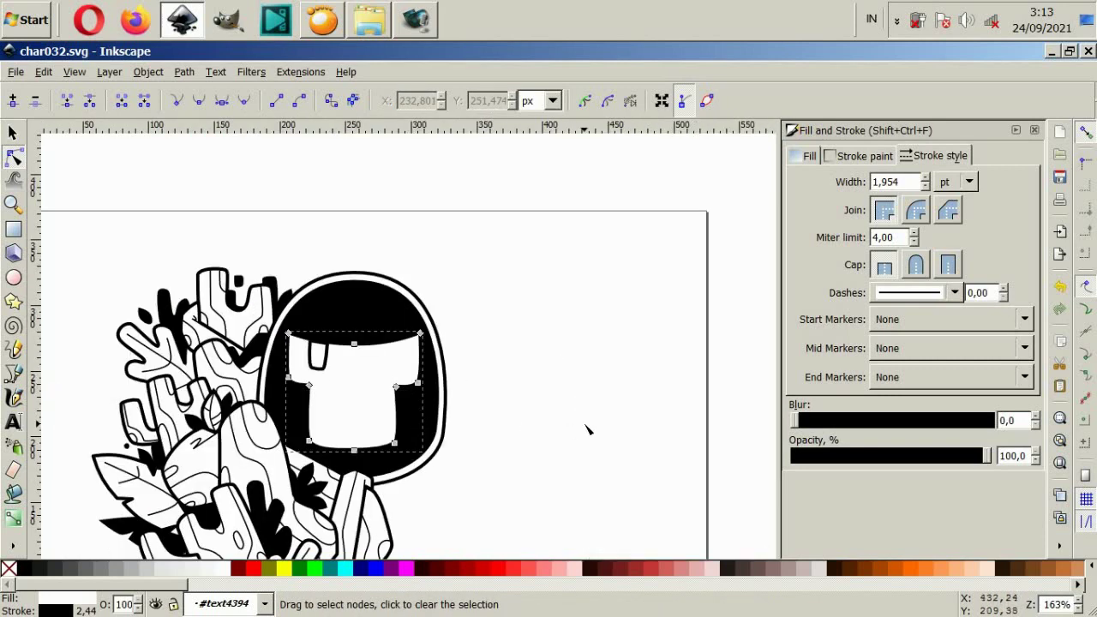
pyautogui.click(588, 428)
pyautogui.scroll(4, 316, 378)
pyautogui.click(14, 374)
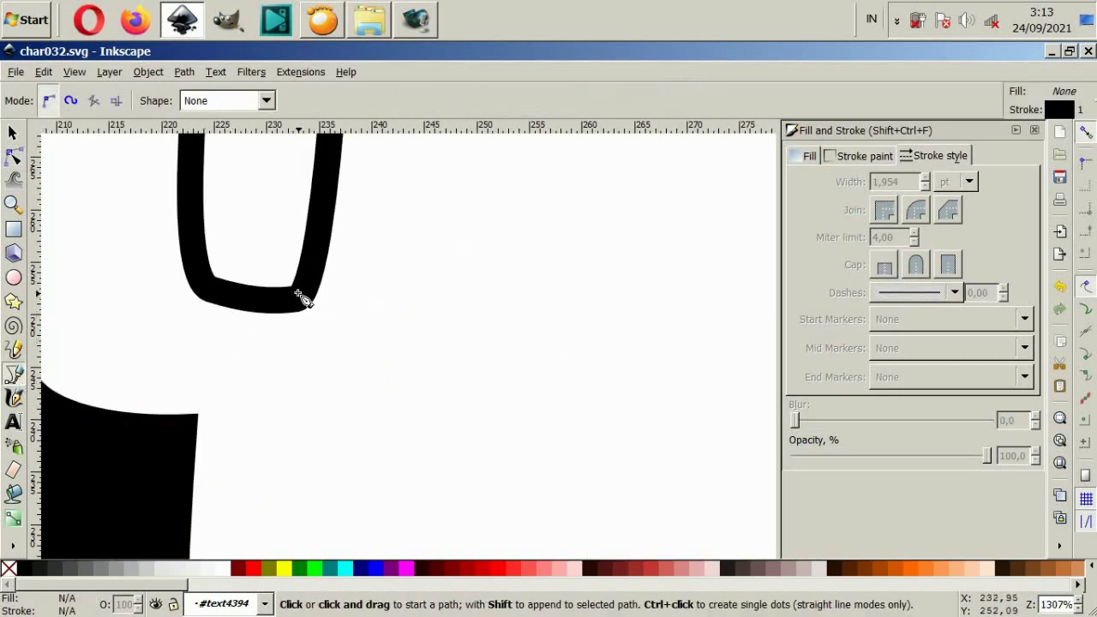
pyautogui.click(327, 262)
pyautogui.moveTo(318, 310)
pyautogui.mouseDown()
pyautogui.moveTo(287, 369)
pyautogui.moveTo(300, 334)
pyautogui.mouseUp()
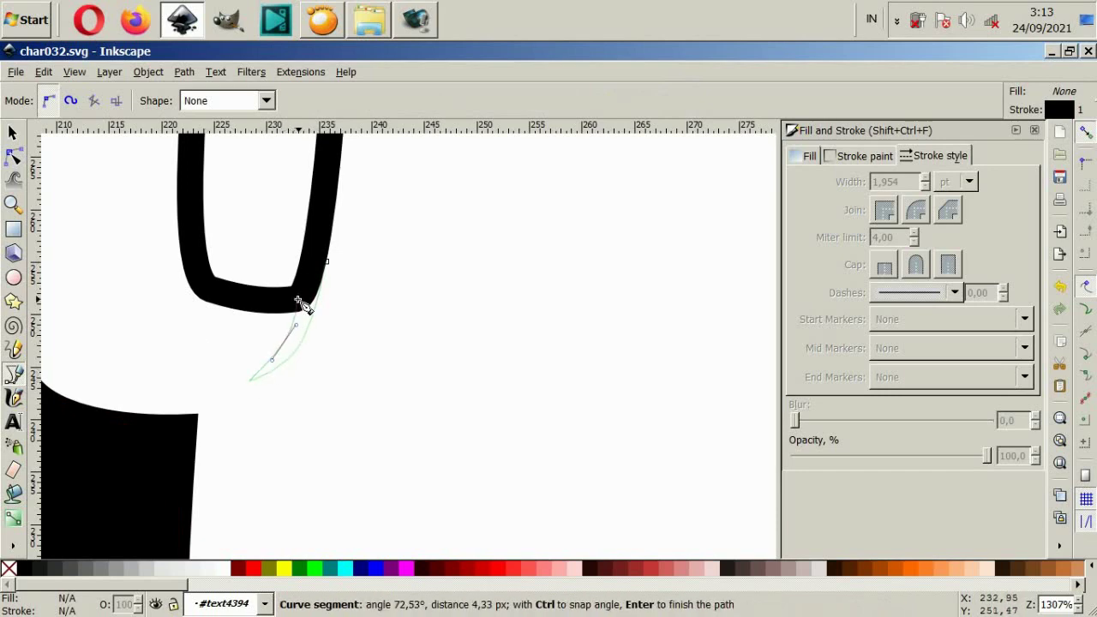
pyautogui.click(327, 263)
pyautogui.click(26, 568)
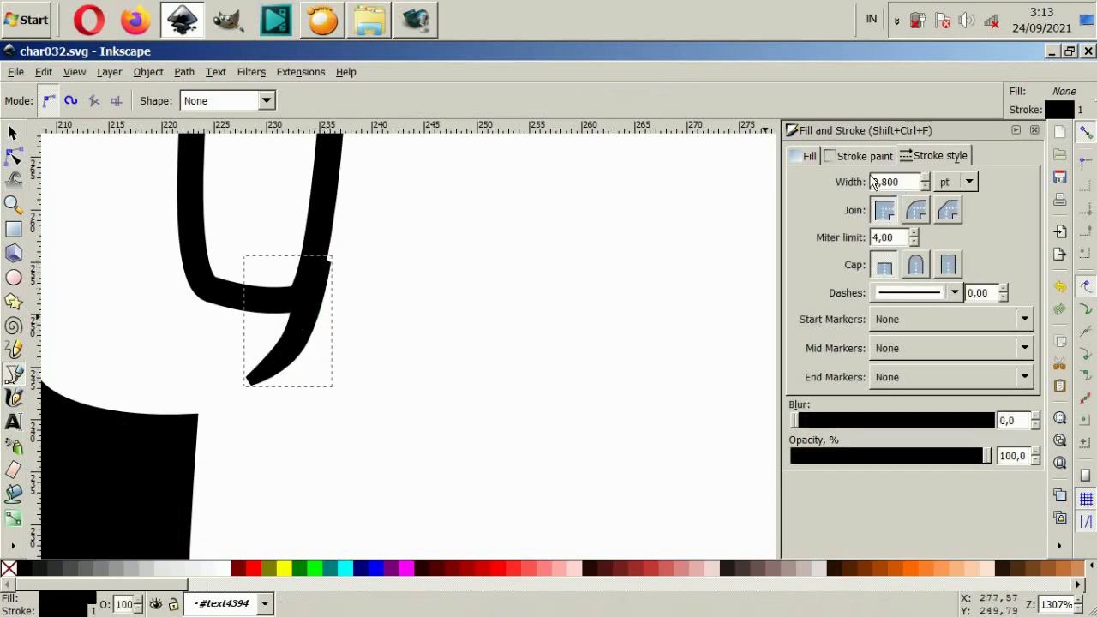
pyautogui.click(866, 156)
pyautogui.click(805, 184)
pyautogui.keyDown('ctrl'); pyautogui.scroll(-4, 296, 291); pyautogui.keyUp('ctrl')
# Flip the eye and tail horizontally and move the copy to the visor's right side.
pyautogui.click(13, 133)
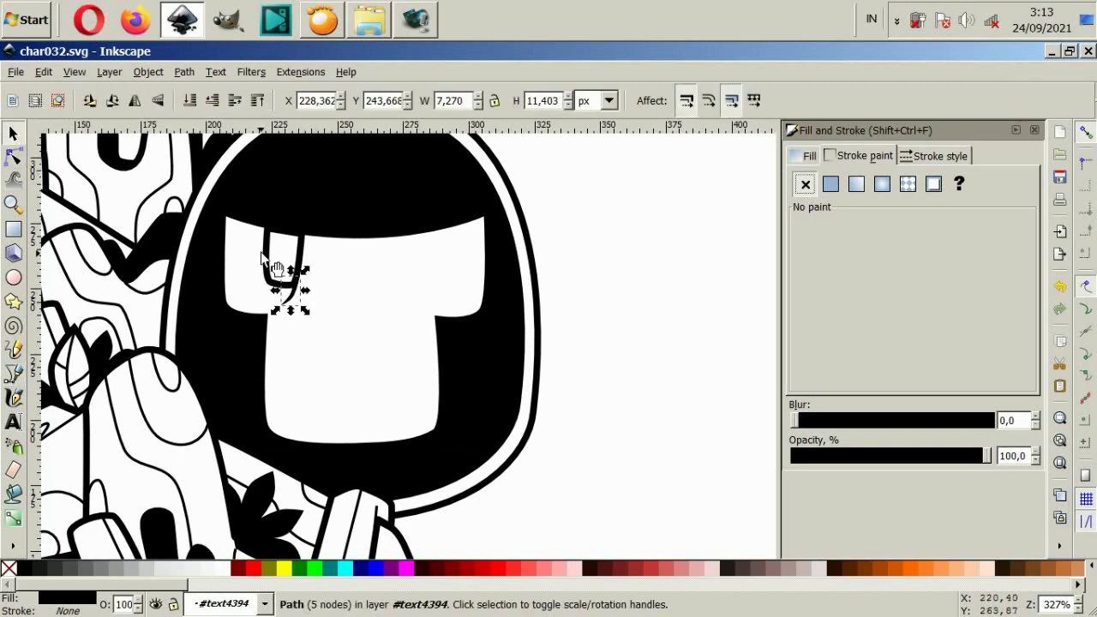
pyautogui.keyDown('shift'); pyautogui.click(278, 257); pyautogui.keyUp('shift')
pyautogui.click(135, 101)
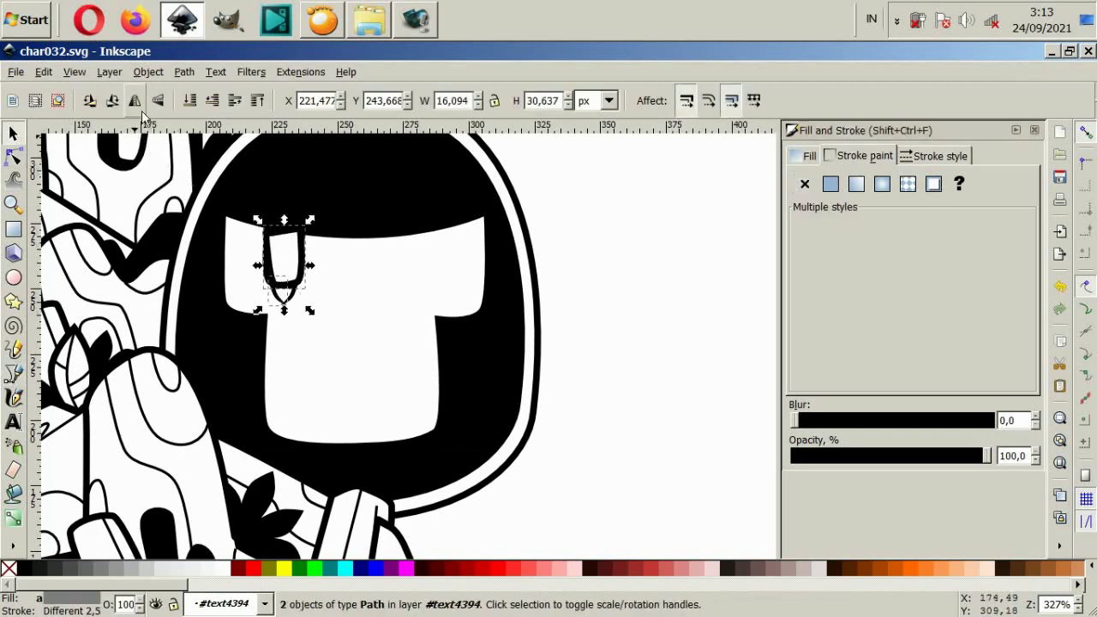
pyautogui.moveTo(293, 277); pyautogui.dragTo(439, 294)
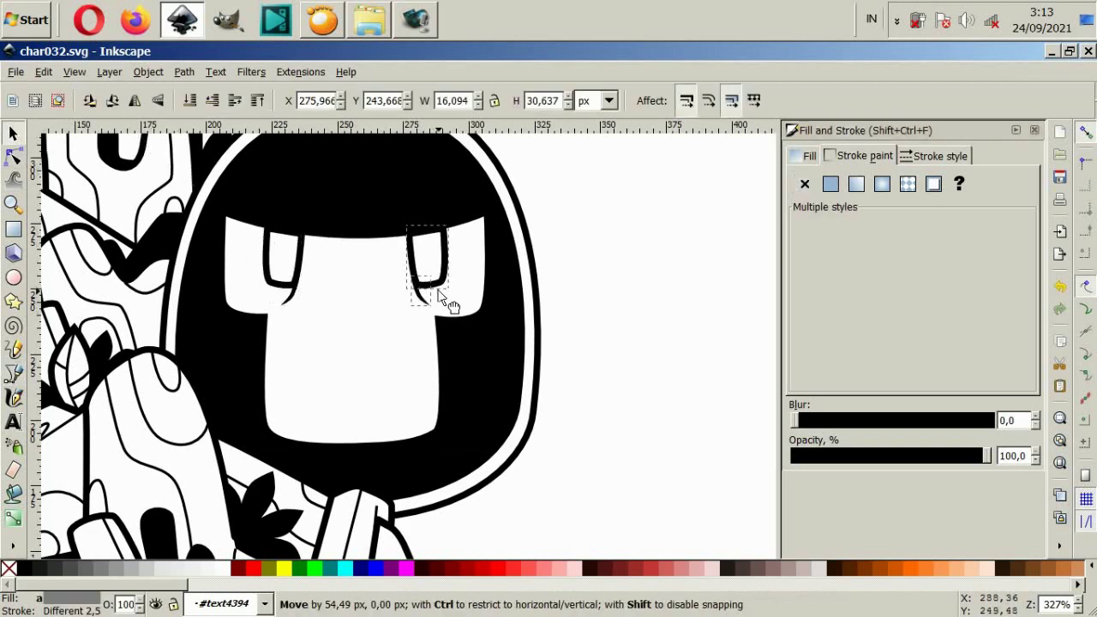
pyautogui.press('Escape')
# Nudge the helmet outline slightly upward.
pyautogui.press('5')
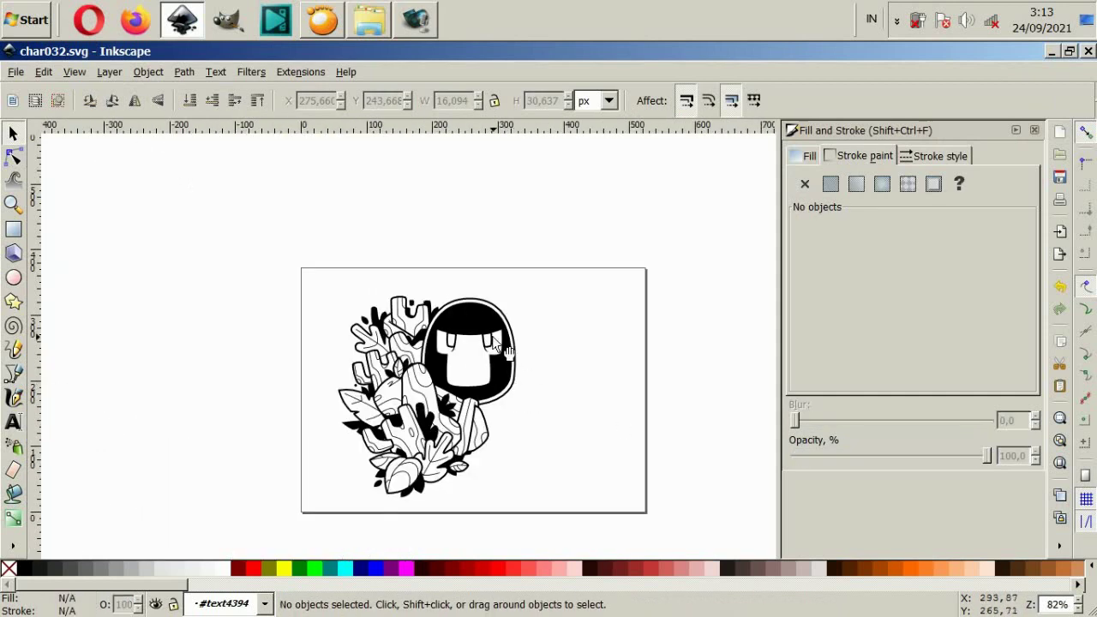
pyautogui.press('`')
pyautogui.click(495, 270)
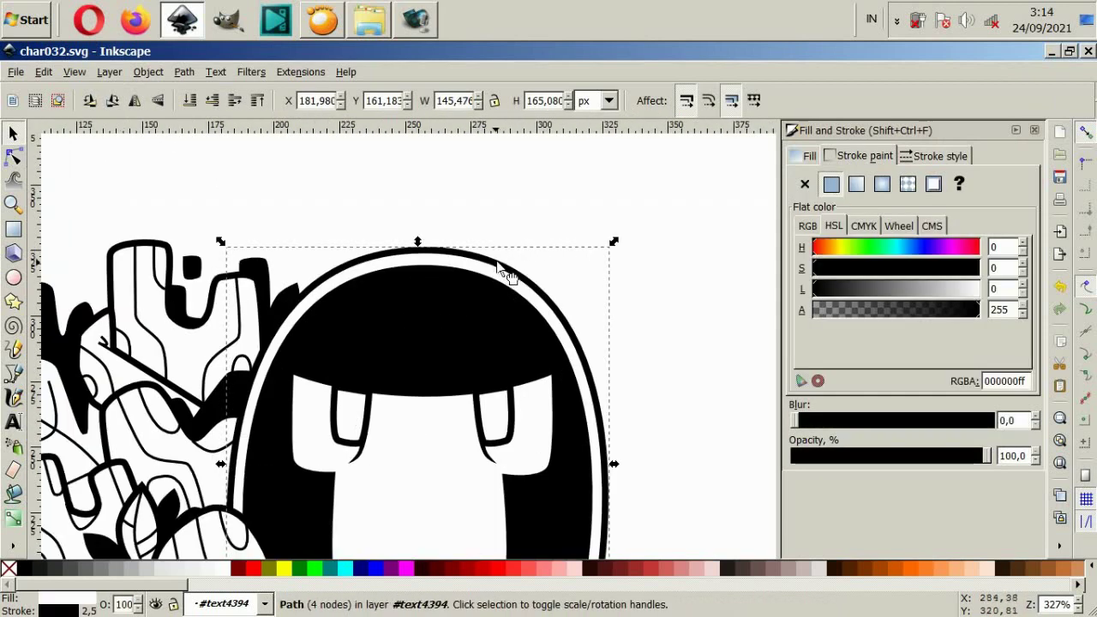
pyautogui.moveTo(498, 265); pyautogui.dragTo(498, 270)
pyautogui.press('Escape')
pyautogui.press('5')
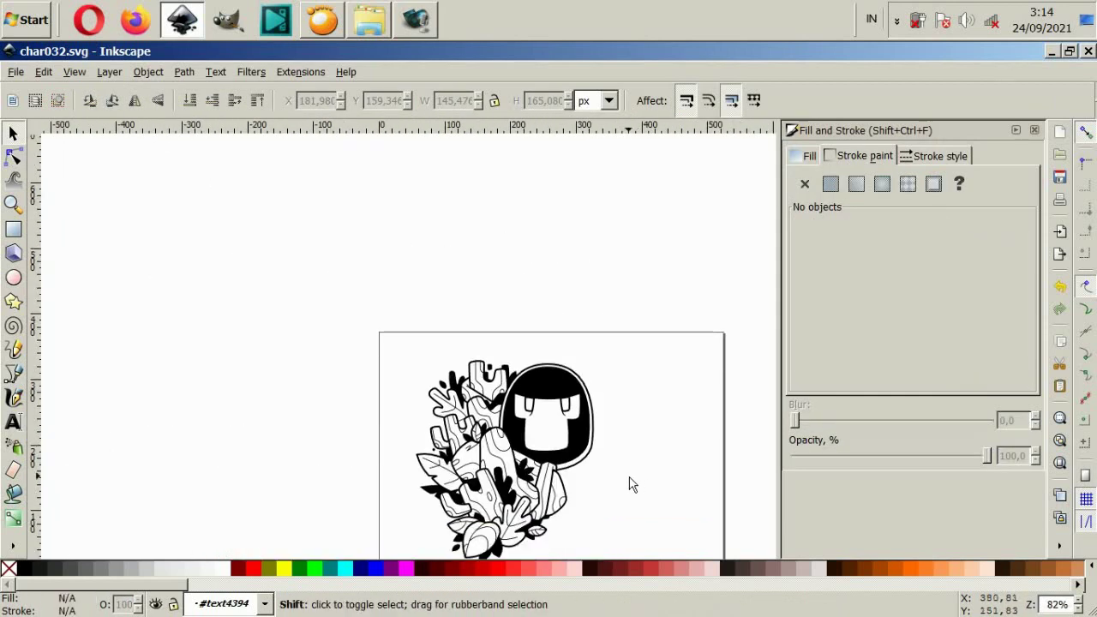
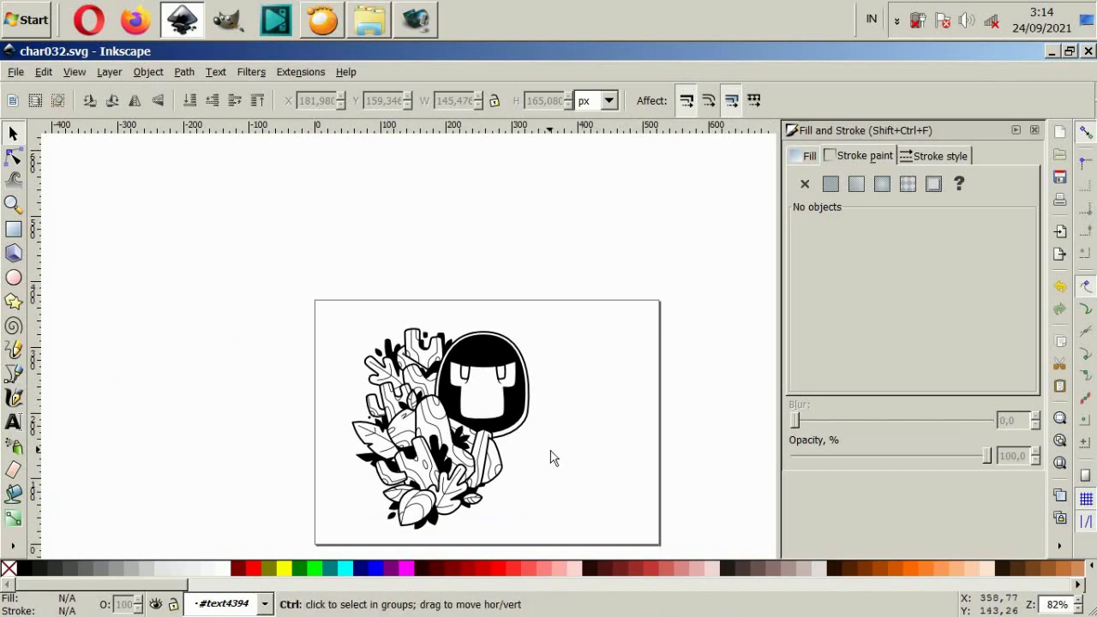
# Draw a closed, rounded outline below the eyes with the Bezier tool.
pyautogui.scroll(5, 486, 382)
pyautogui.scroll(1, 428, 403)
pyautogui.click(13, 375)
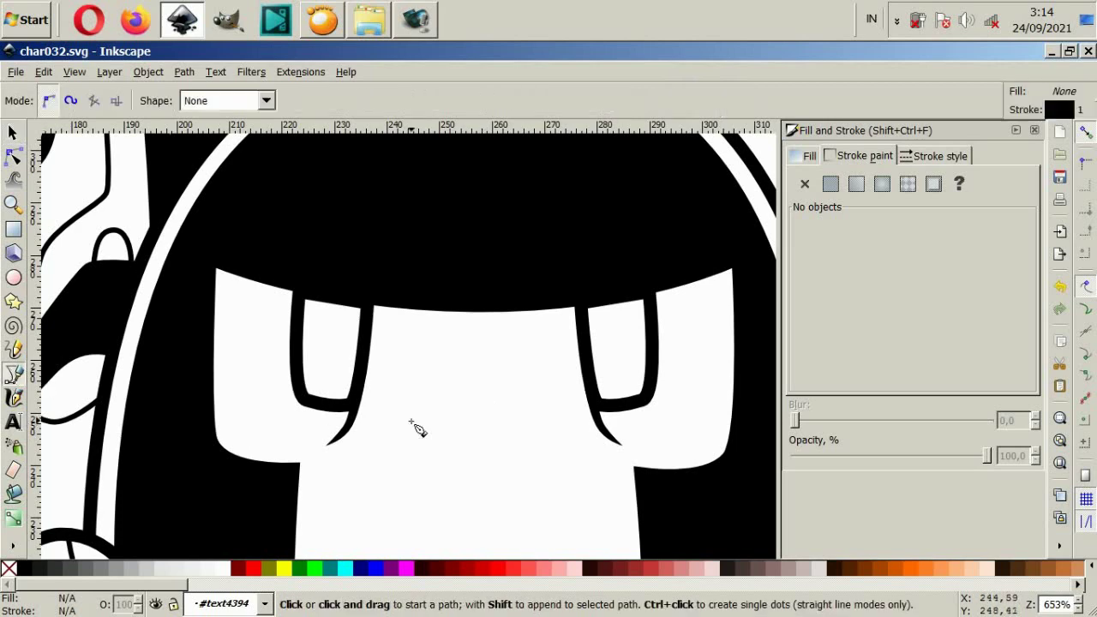
pyautogui.moveTo(397, 408); pyautogui.dragTo(395, 379)
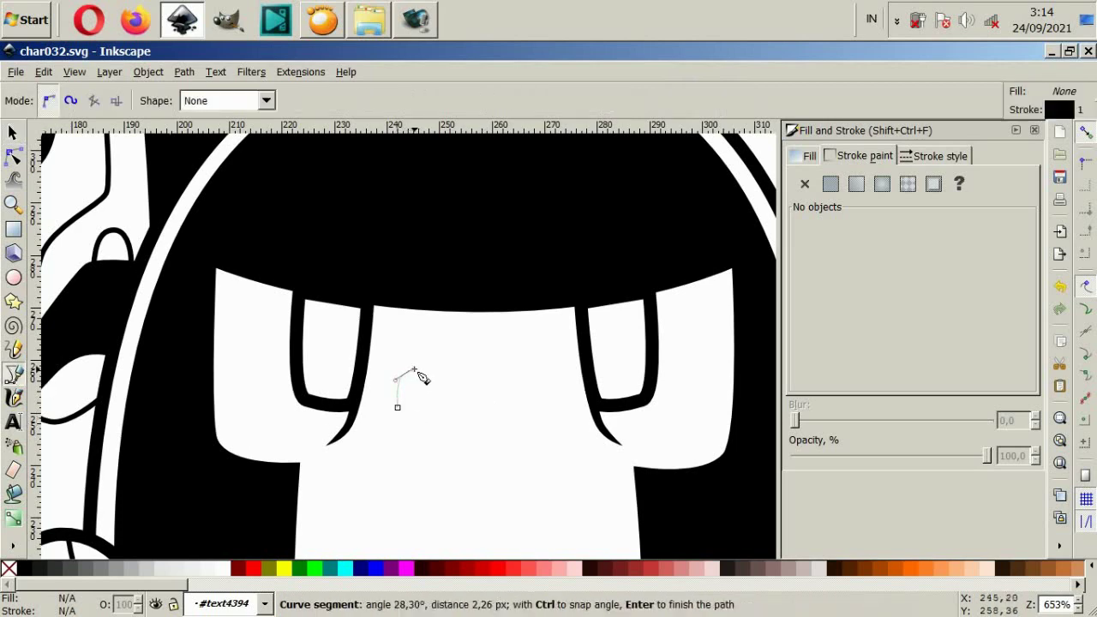
pyautogui.moveTo(545, 373); pyautogui.dragTo(555, 381)
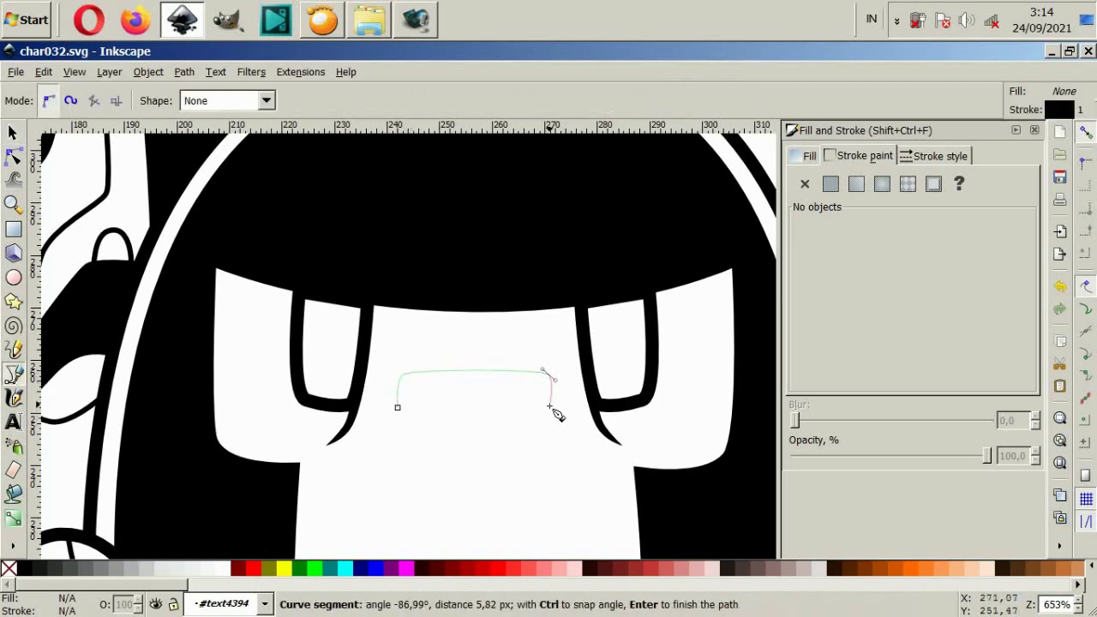
pyautogui.moveTo(548, 419); pyautogui.dragTo(544, 421)
pyautogui.keyDown('ctrl'); pyautogui.scroll(2, 518, 410); pyautogui.keyUp('ctrl')
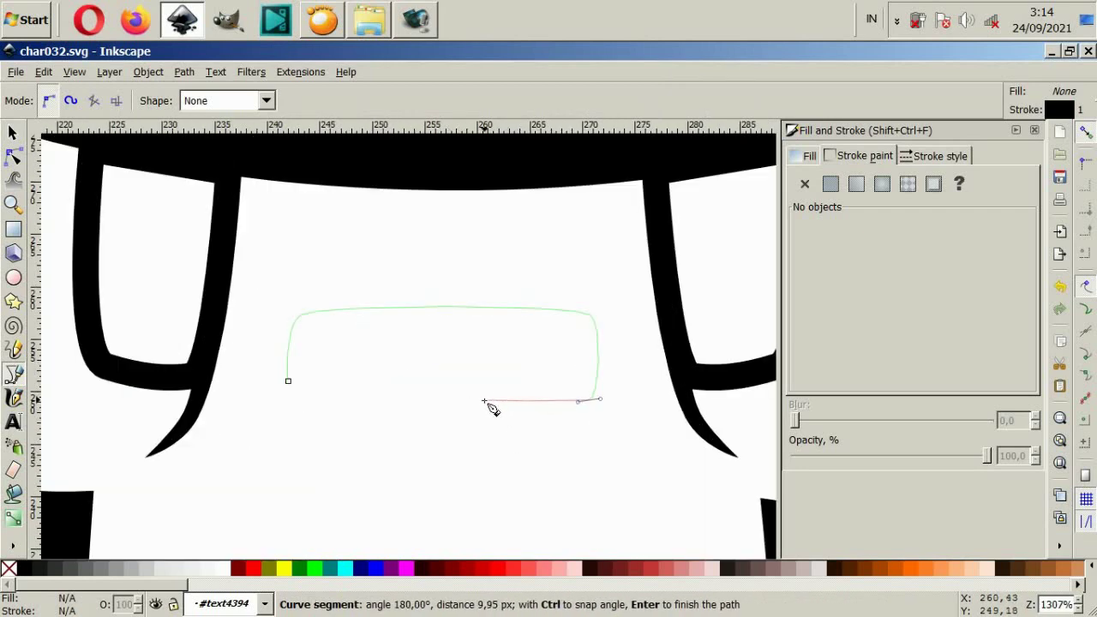
pyautogui.moveTo(483, 402)
pyautogui.mouseDown()
pyautogui.moveTo(407, 427)
pyautogui.moveTo(364, 399)
pyautogui.mouseUp()
pyautogui.moveTo(288, 380)
pyautogui.mouseDown()
pyautogui.moveTo(287, 367)
pyautogui.moveTo(291, 386)
pyautogui.mouseUp()
# Edit the outline's nodes, pulling the right side inward and shifting the bottom dip right.
pyautogui.press('n')
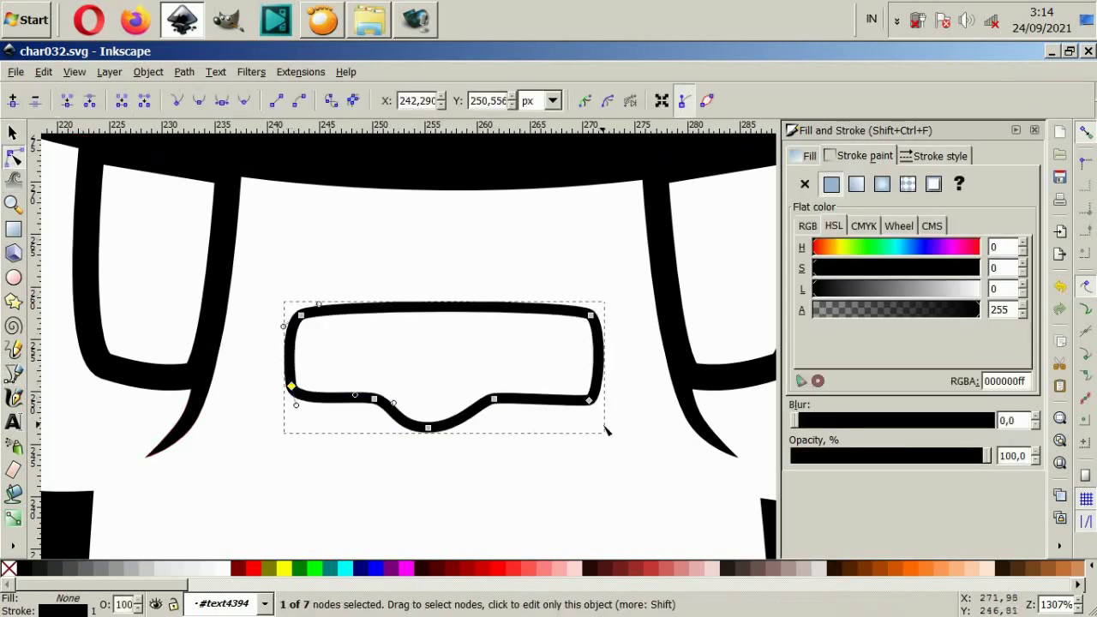
pyautogui.moveTo(606, 428)
pyautogui.mouseDown()
pyautogui.moveTo(570, 304)
pyautogui.moveTo(581, 319)
pyautogui.mouseUp()
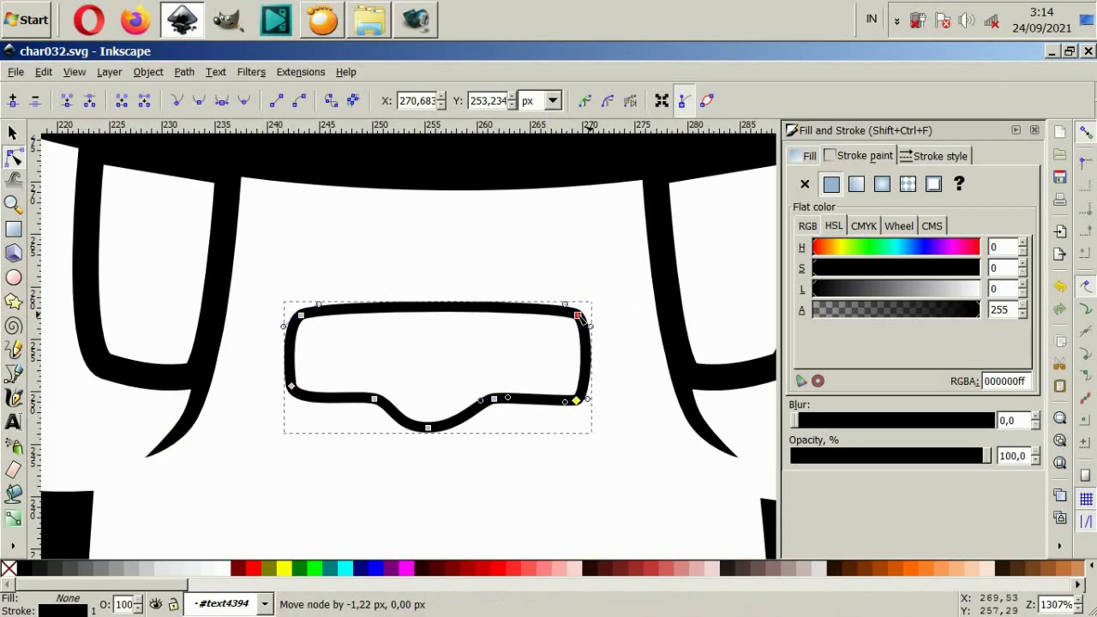
pyautogui.press('Escape')
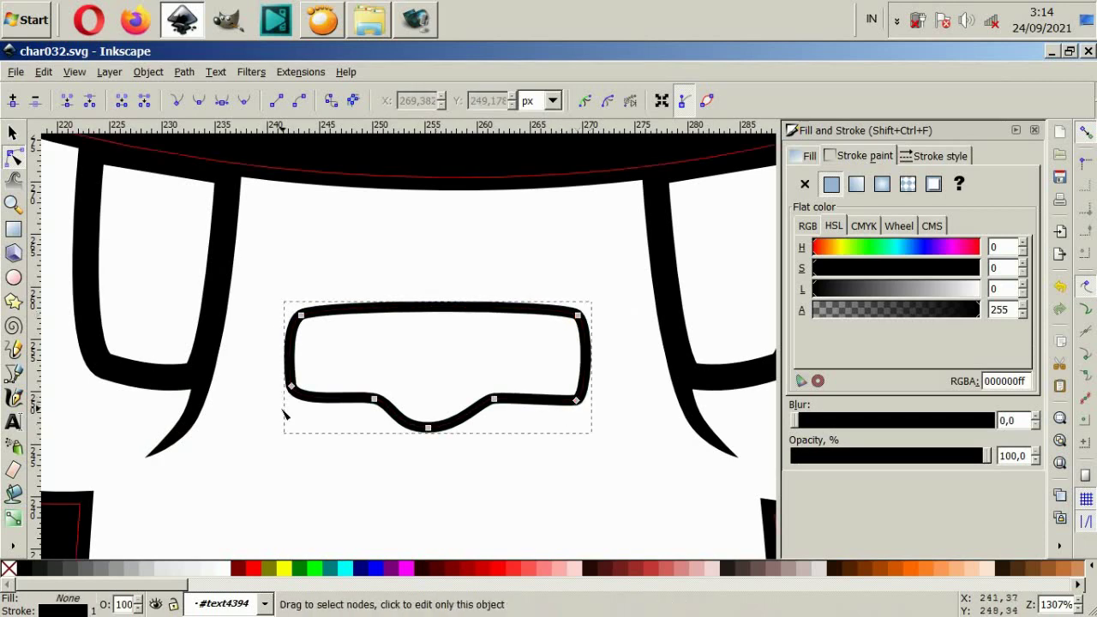
pyautogui.click(292, 391)
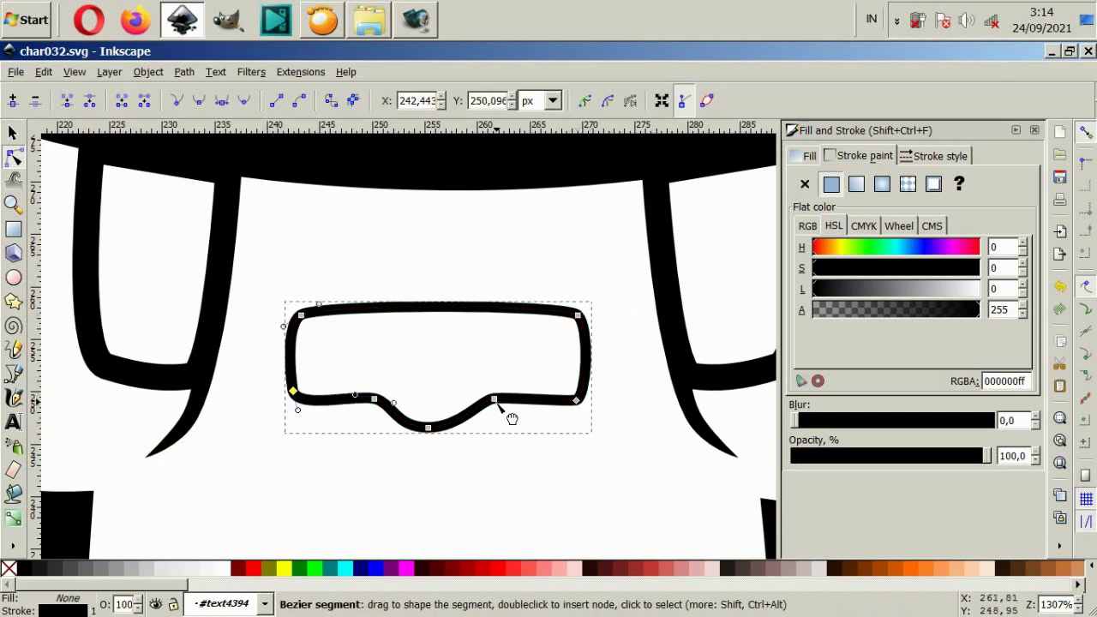
pyautogui.moveTo(383, 447); pyautogui.dragTo(515, 367)
pyautogui.moveTo(432, 433); pyautogui.dragTo(439, 435)
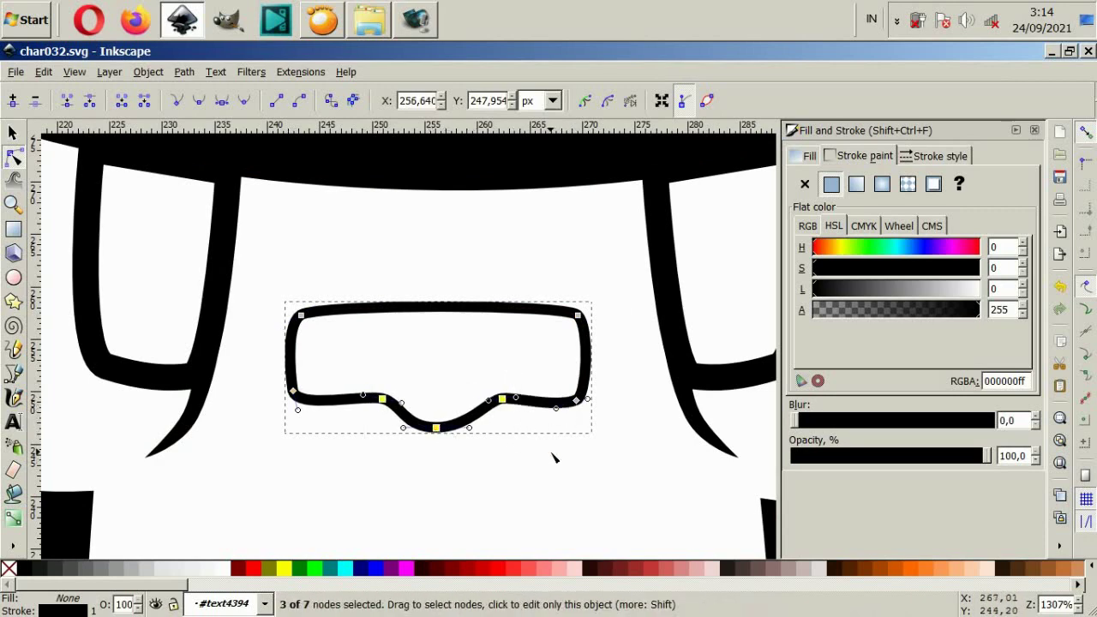
pyautogui.press('Escape')
# Nudge the finished mouth shape into place between the eyes.
pyautogui.keyDown('ctrl'); pyautogui.scroll(-3, 467, 412); pyautogui.keyUp('ctrl')
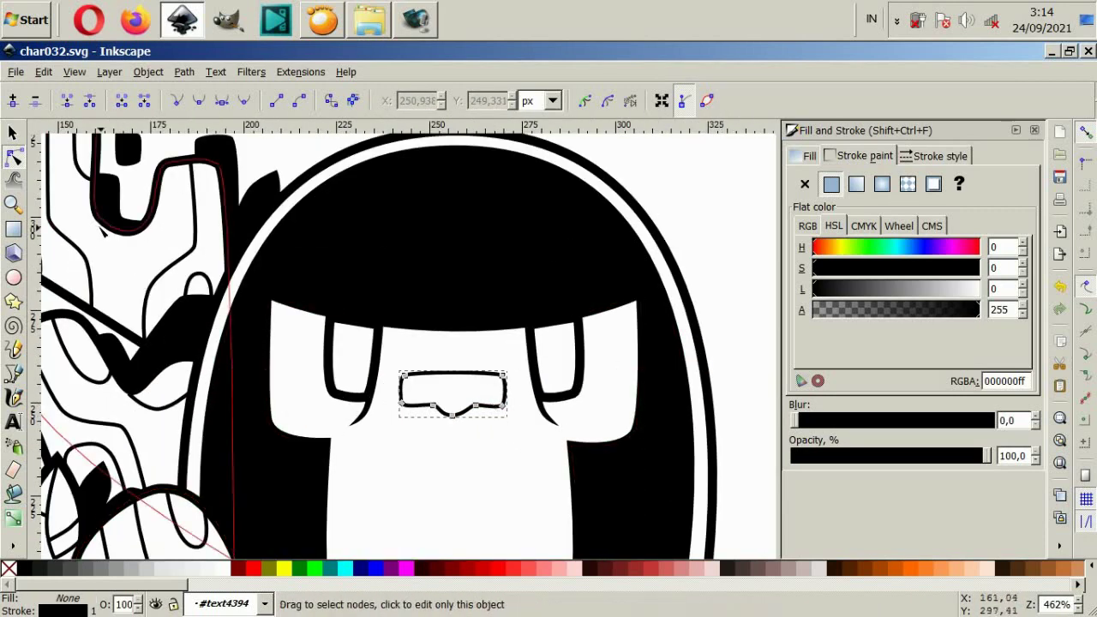
pyautogui.press('s')
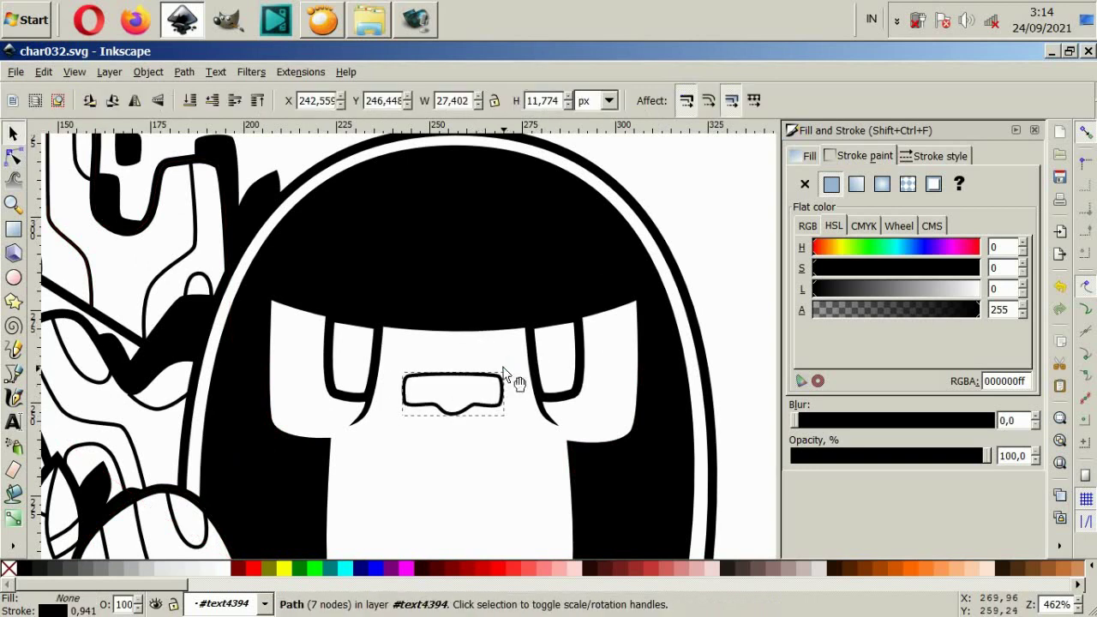
pyautogui.moveTo(504, 375); pyautogui.dragTo(494, 408)
# Draw a vertical line from the mouth's dip down the chin, aligned to the mouth.
pyautogui.scroll(-4, 494, 408)
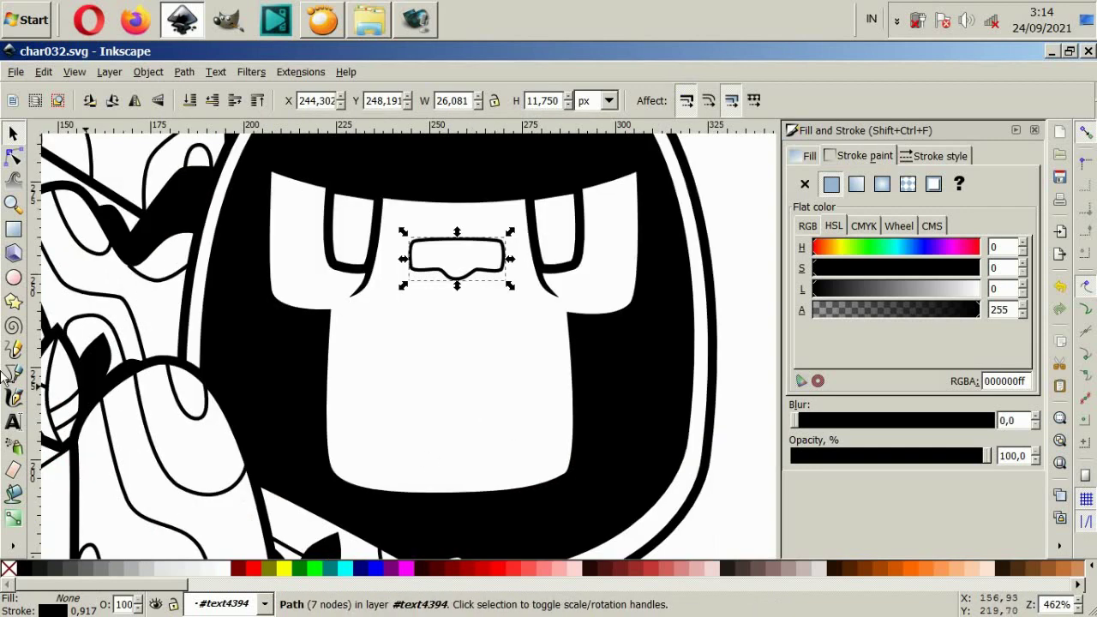
pyautogui.click(8, 376)
pyautogui.click(459, 280)
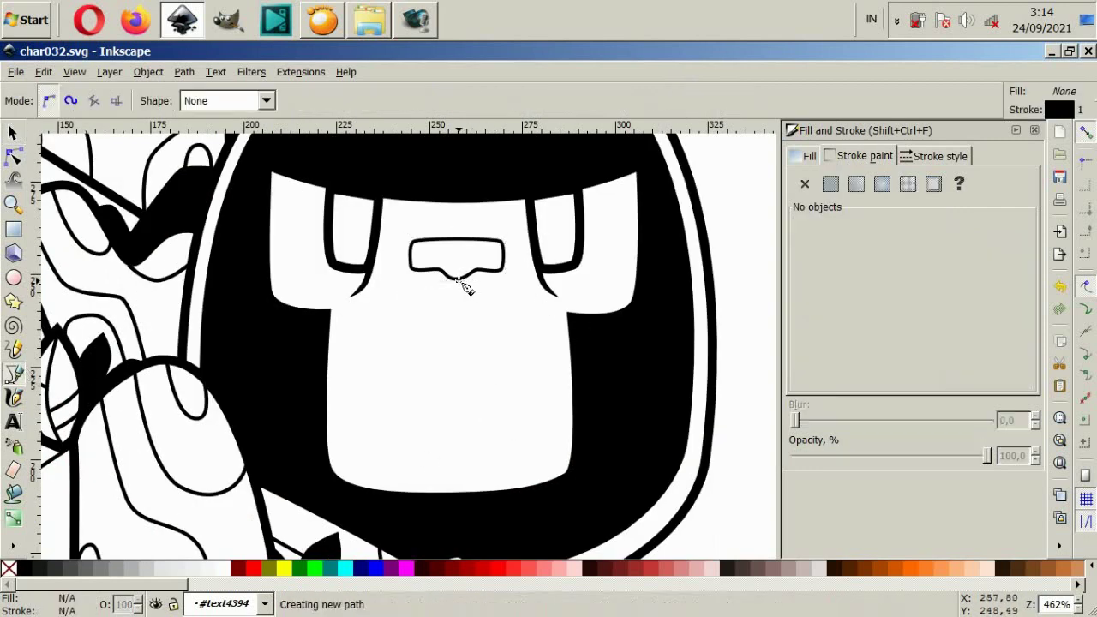
pyautogui.click(459, 417)
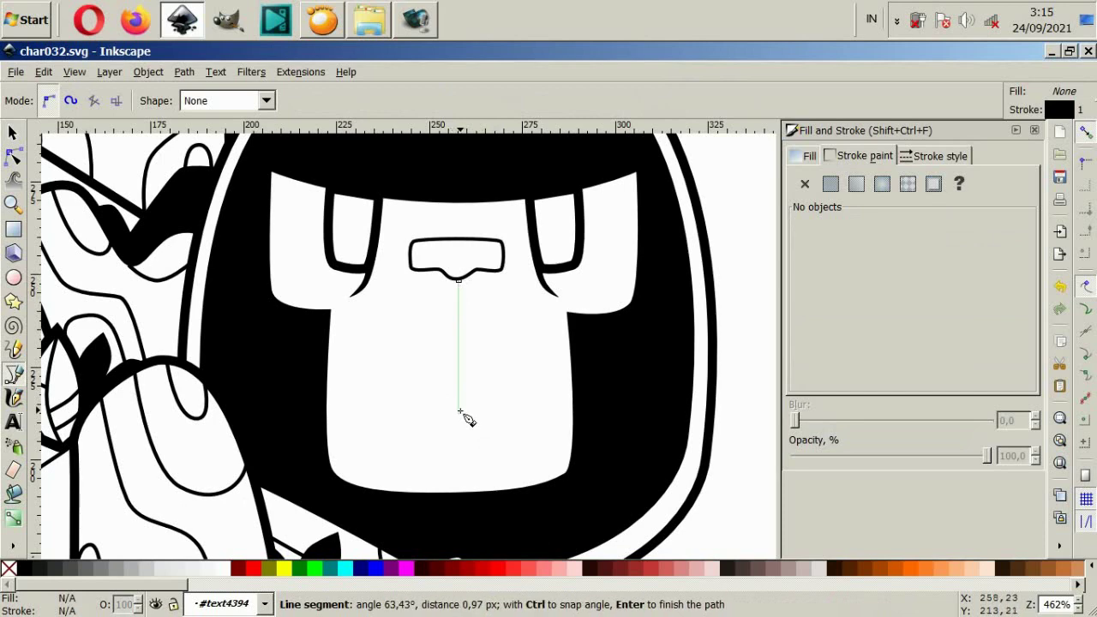
pyautogui.press('Return')
pyautogui.press('s')
pyautogui.scroll(2, 493, 315)
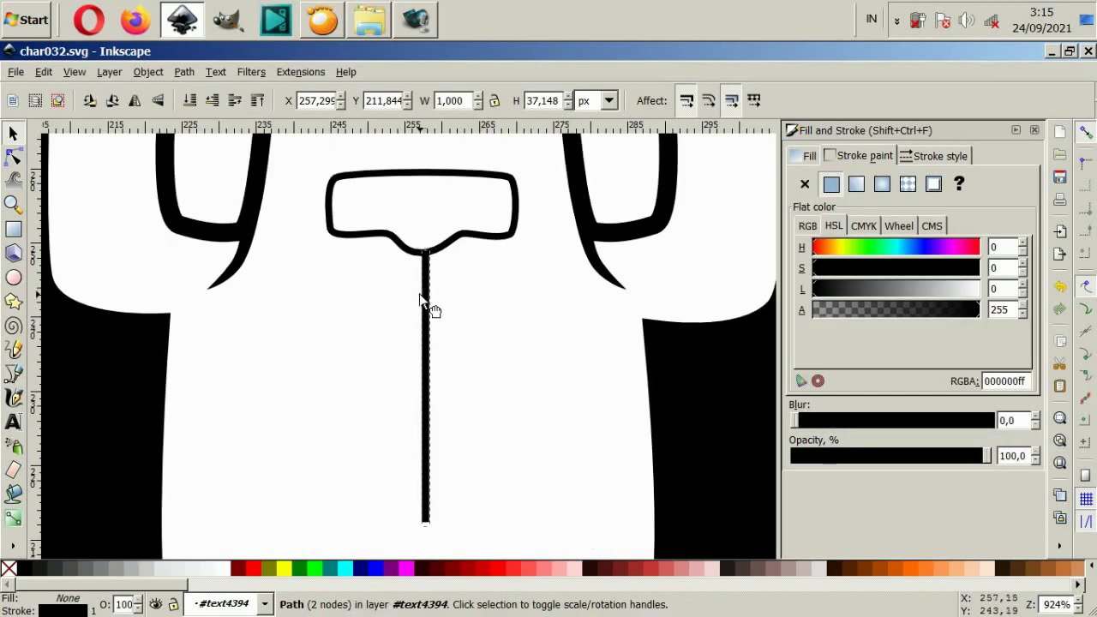
pyautogui.moveTo(420, 295); pyautogui.dragTo(418, 297)
# Set the mouth outline's stroke width to 2 pt.
pyautogui.scroll(-2, 417, 297)
pyautogui.click(449, 271)
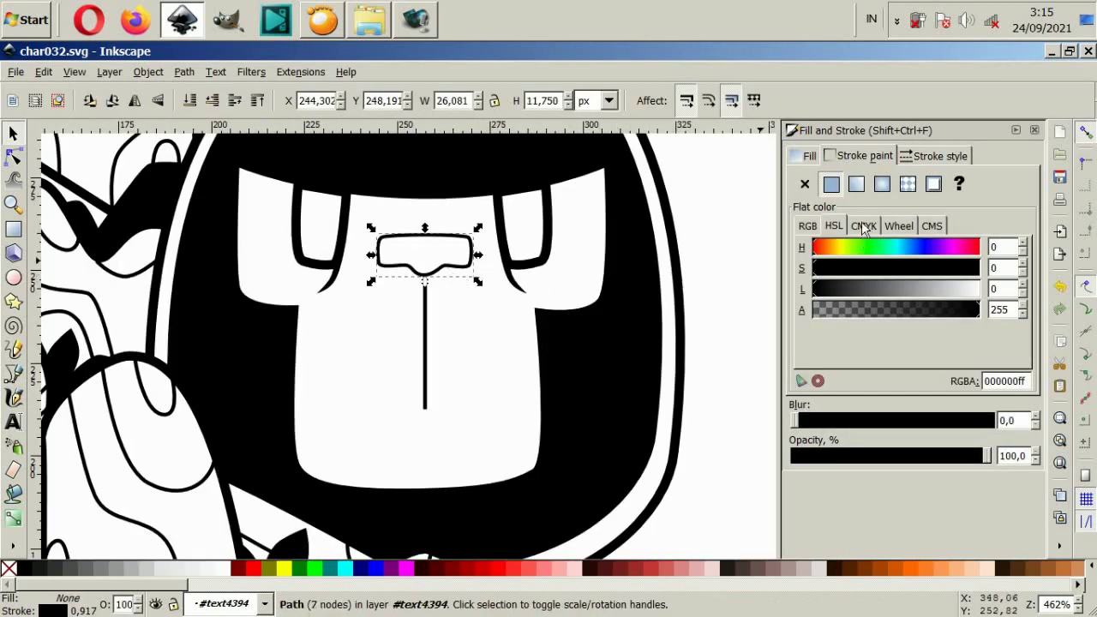
pyautogui.click(936, 157)
pyautogui.write('2,000')
pyautogui.press('Return')
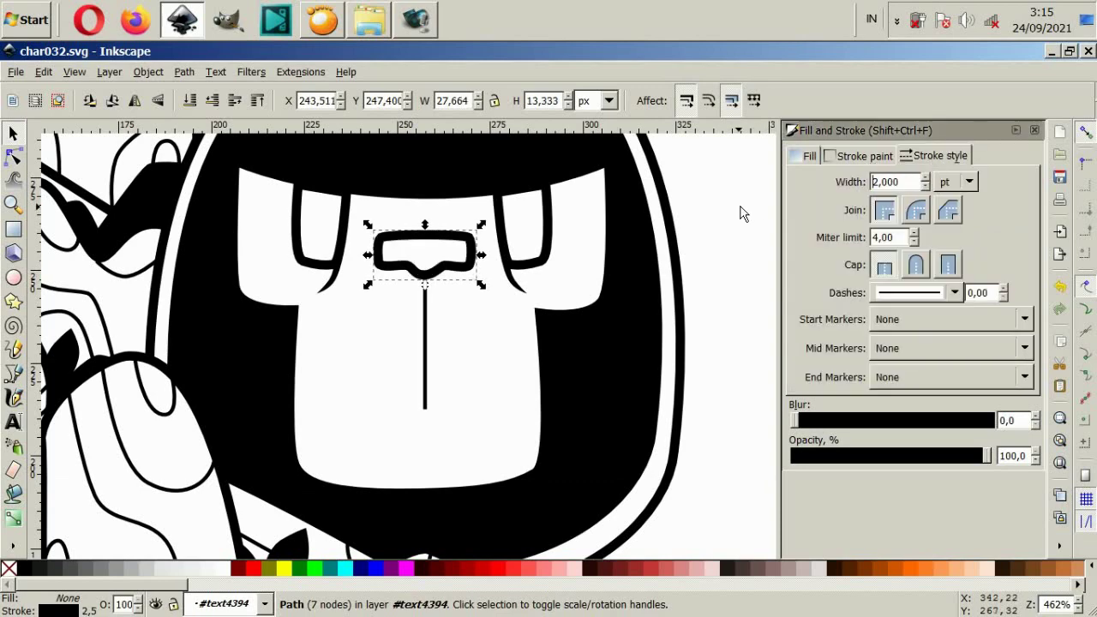
pyautogui.press('Escape')
# Draw a curve through the dip inside the mouth.
pyautogui.scroll(-4, 421, 362)
pyautogui.scroll(2, 403, 333)
pyautogui.scroll(2, 403, 333)
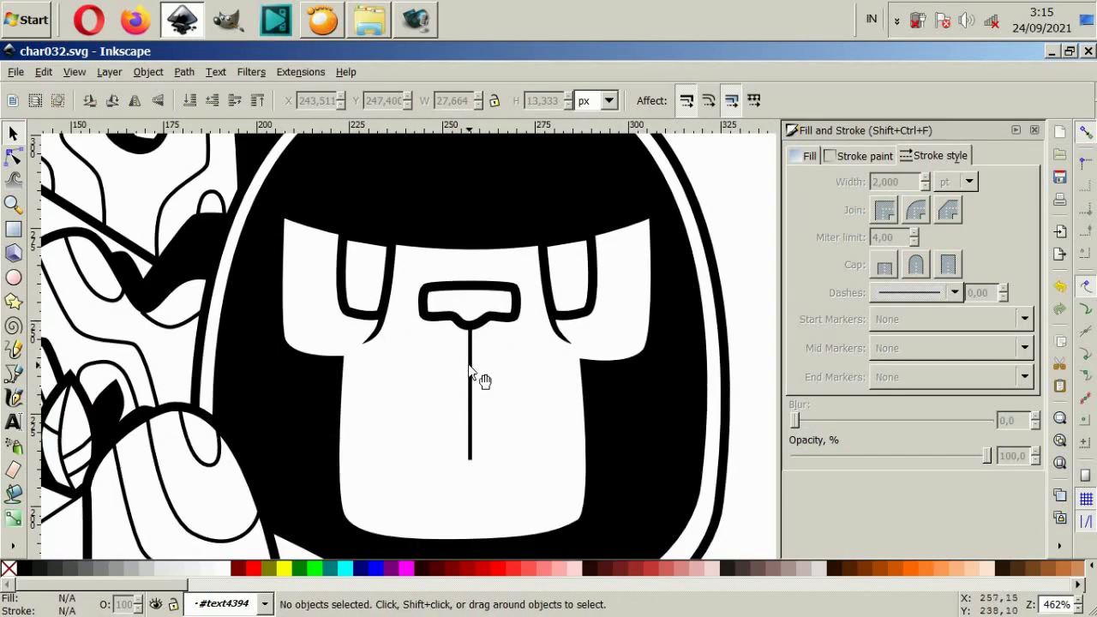
pyautogui.click(476, 380)
pyautogui.scroll(4, 469, 300)
pyautogui.press('b')
pyautogui.click(387, 334)
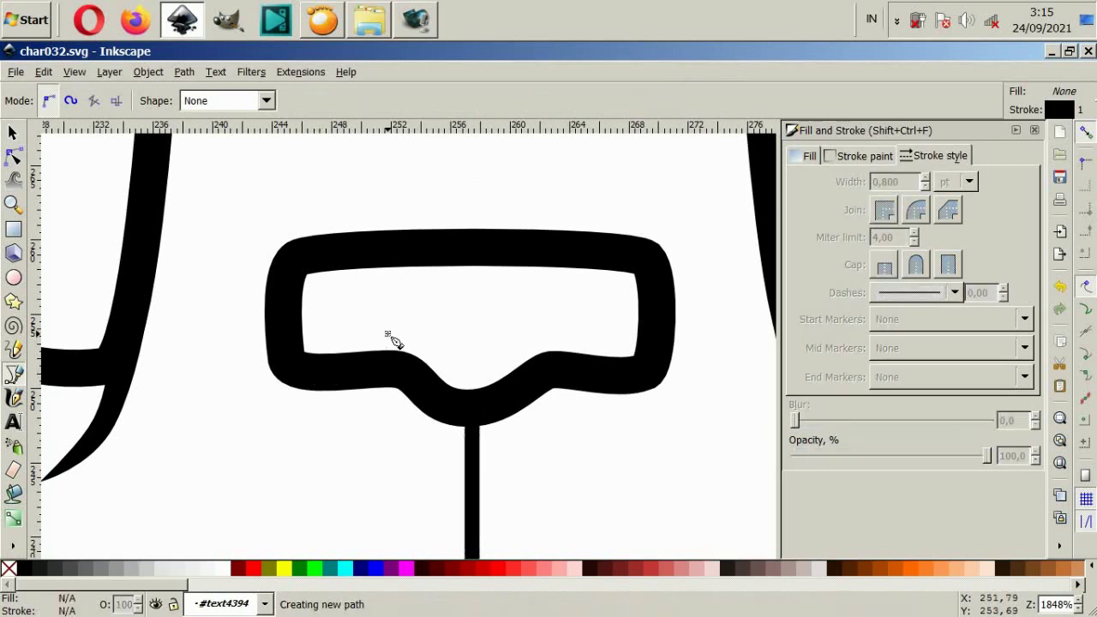
pyautogui.moveTo(477, 397); pyautogui.dragTo(520, 397)
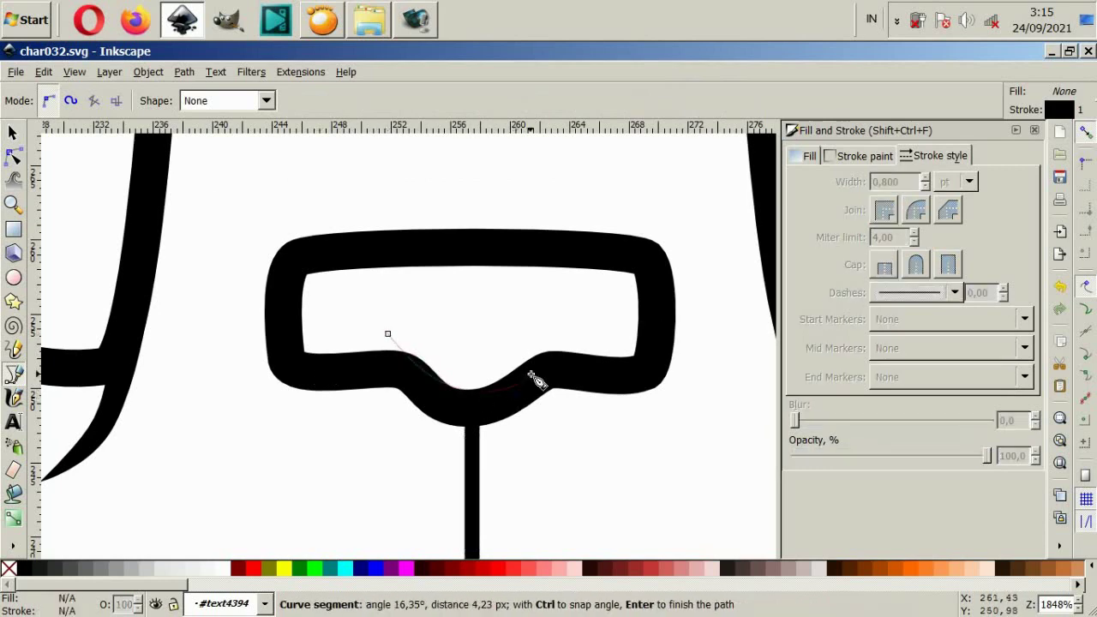
pyautogui.doubleClick(563, 330)
# Draw two stacked arcs above the mouth.
pyautogui.scroll(-4, 399, 401)
pyautogui.scroll(4, 403, 360)
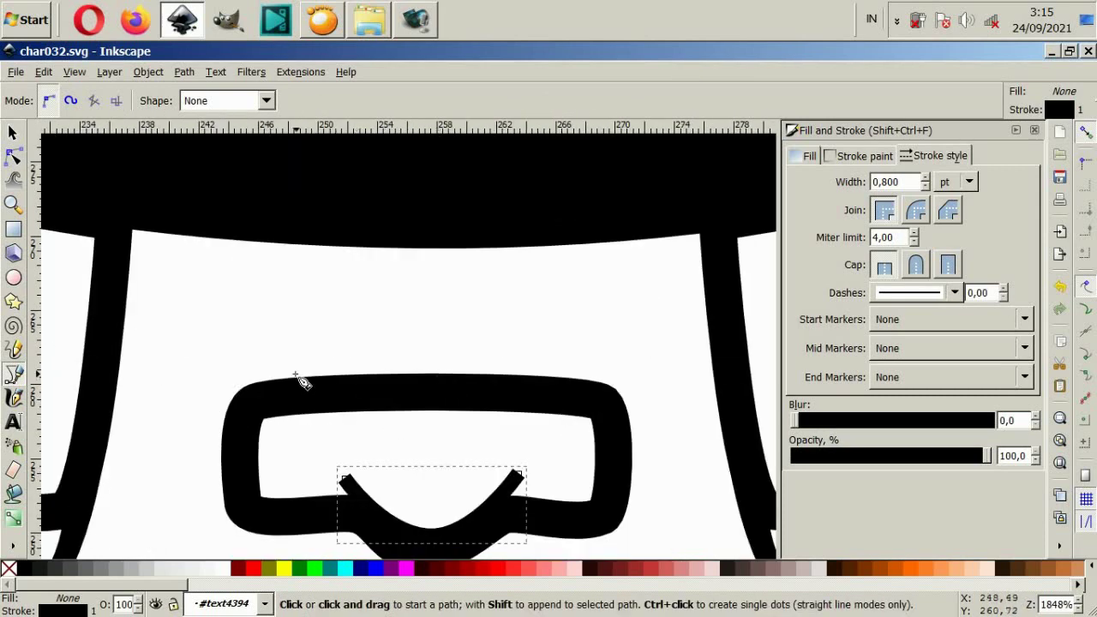
pyautogui.click(248, 348)
pyautogui.moveTo(431, 328); pyautogui.dragTo(571, 329)
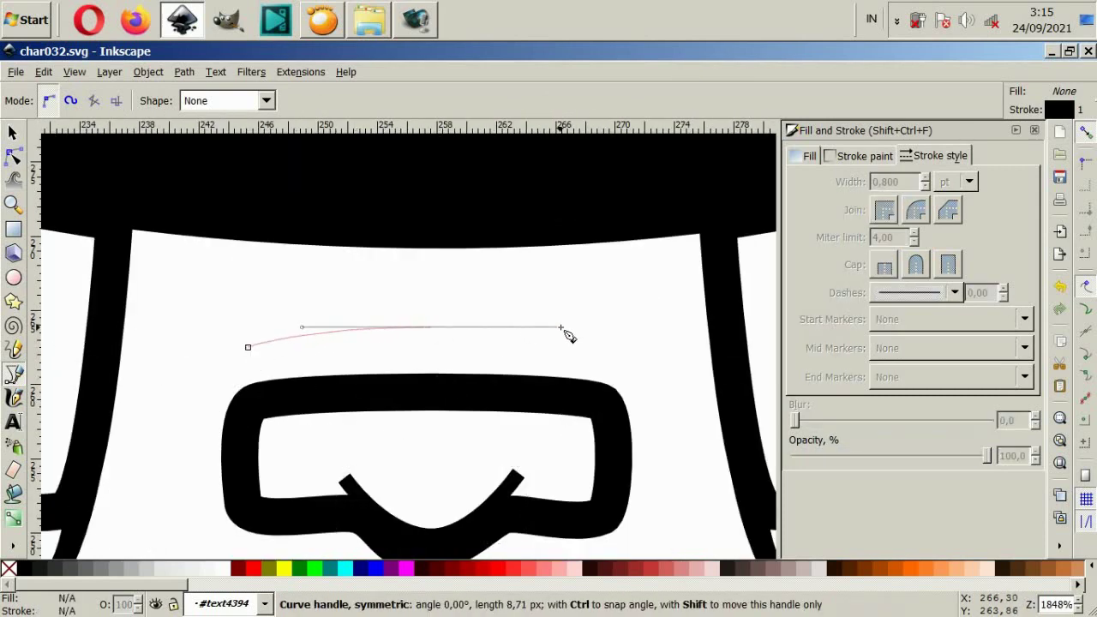
pyautogui.doubleClick(610, 349)
pyautogui.click(272, 295)
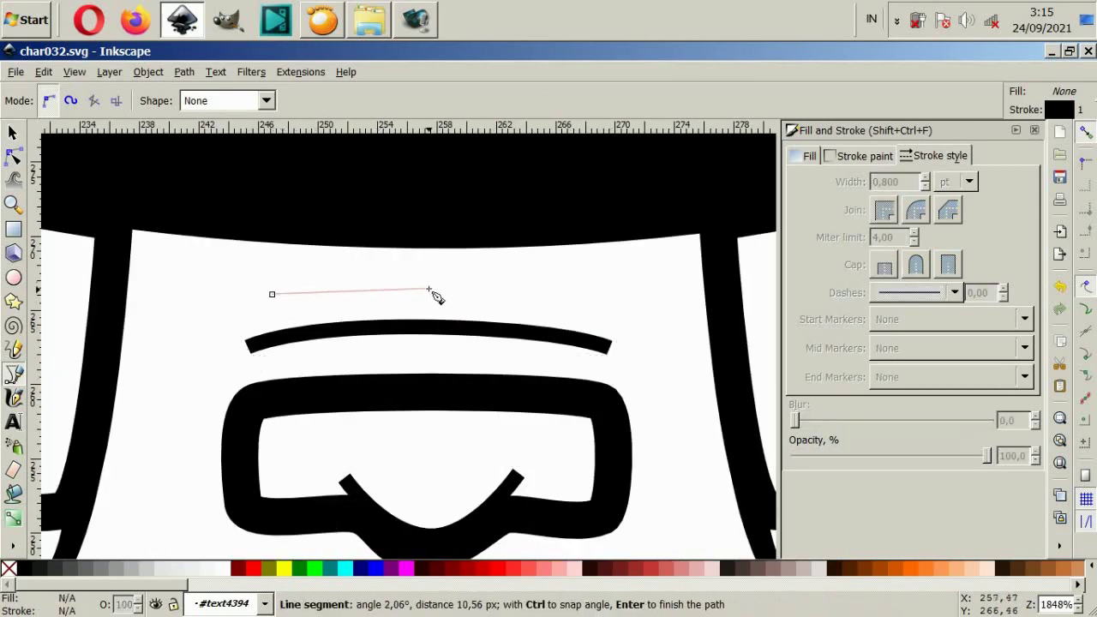
pyautogui.moveTo(441, 277); pyautogui.dragTo(555, 284)
pyautogui.doubleClick(572, 295)
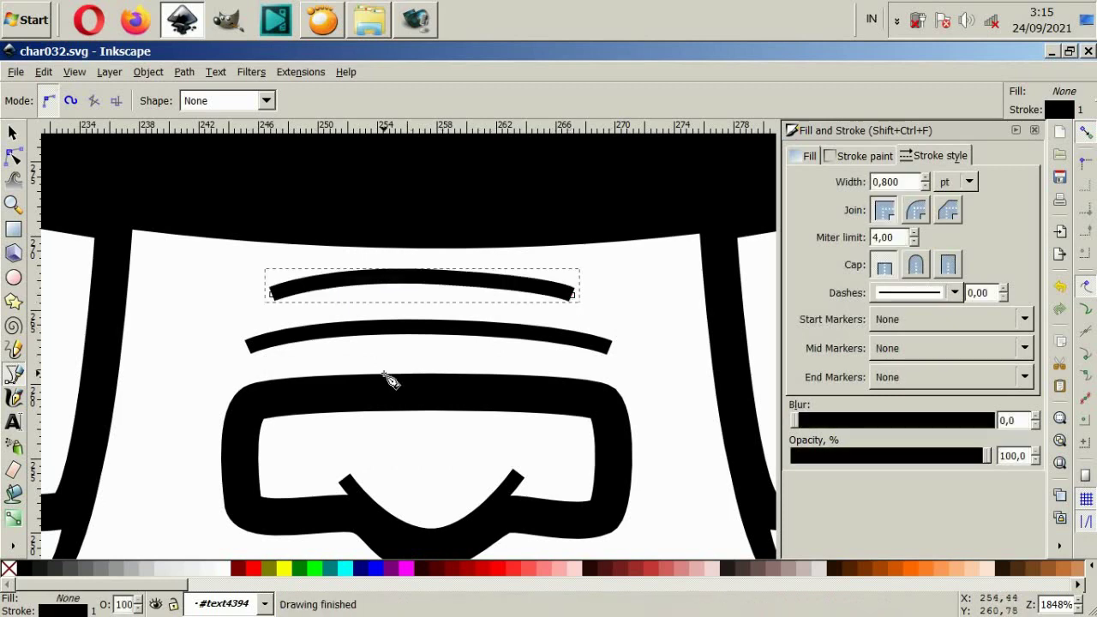
# Draw three short dash marks on the left cheek.
pyautogui.press('5')
pyautogui.scroll(3, 319, 363)
pyautogui.scroll(4, 455, 333)
pyautogui.click(438, 312)
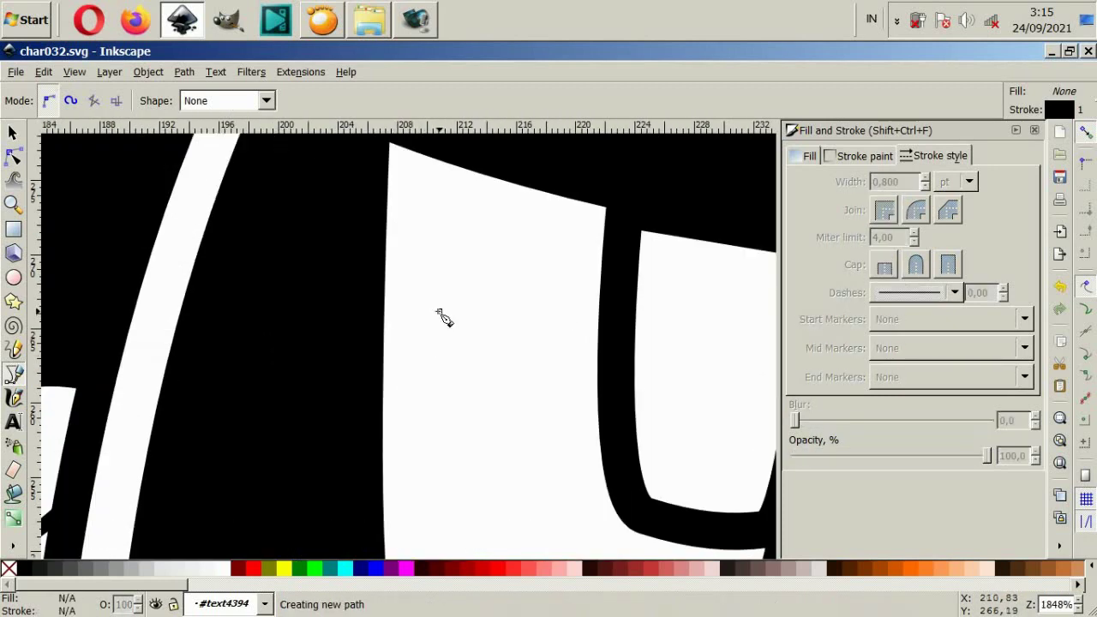
pyautogui.doubleClick(488, 322)
pyautogui.click(441, 423)
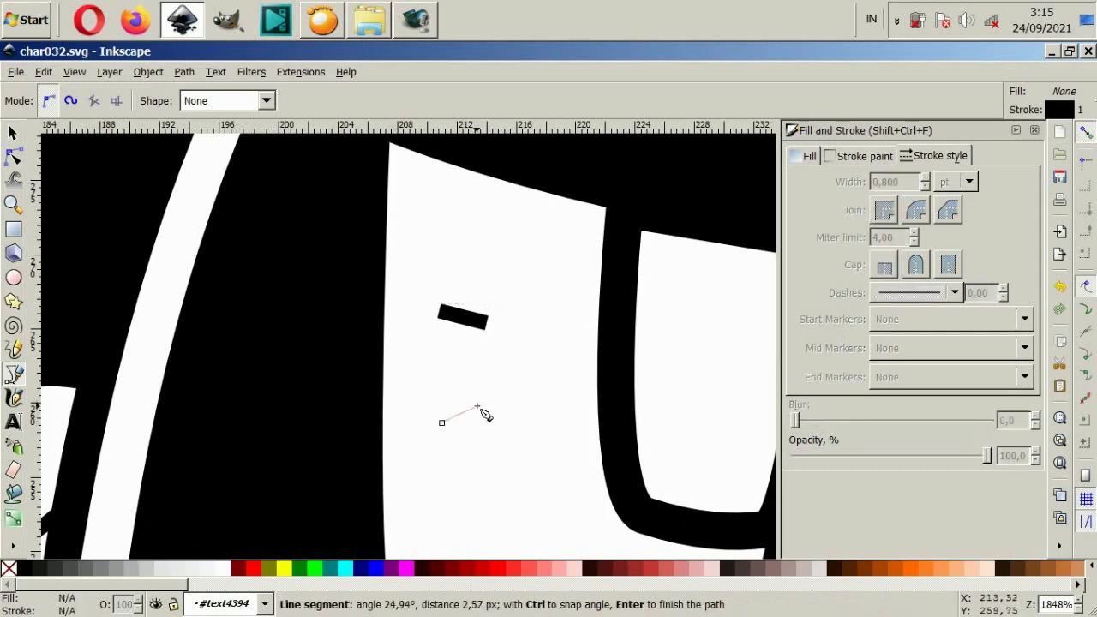
pyautogui.press('Return')
pyautogui.scroll(-3, 497, 424)
pyautogui.click(452, 453)
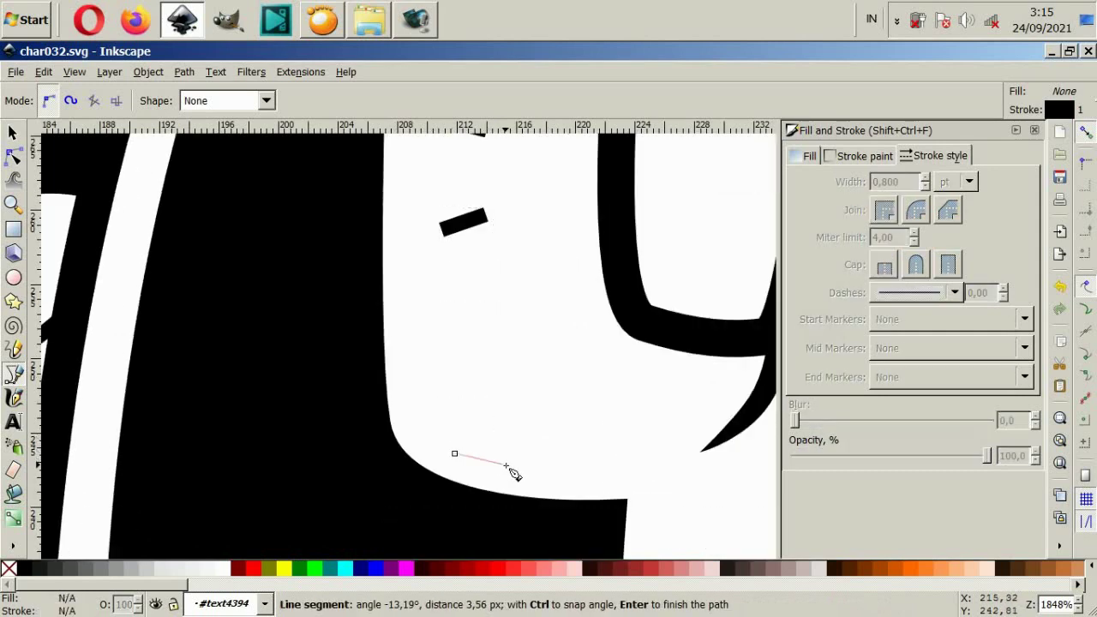
pyautogui.doubleClick(506, 466)
# Select the three cheek dashes and move them to the right side of the face.
pyautogui.press('-')
pyautogui.press('-')
pyautogui.hscroll(5, 521, 404)
pyautogui.click(13, 133)
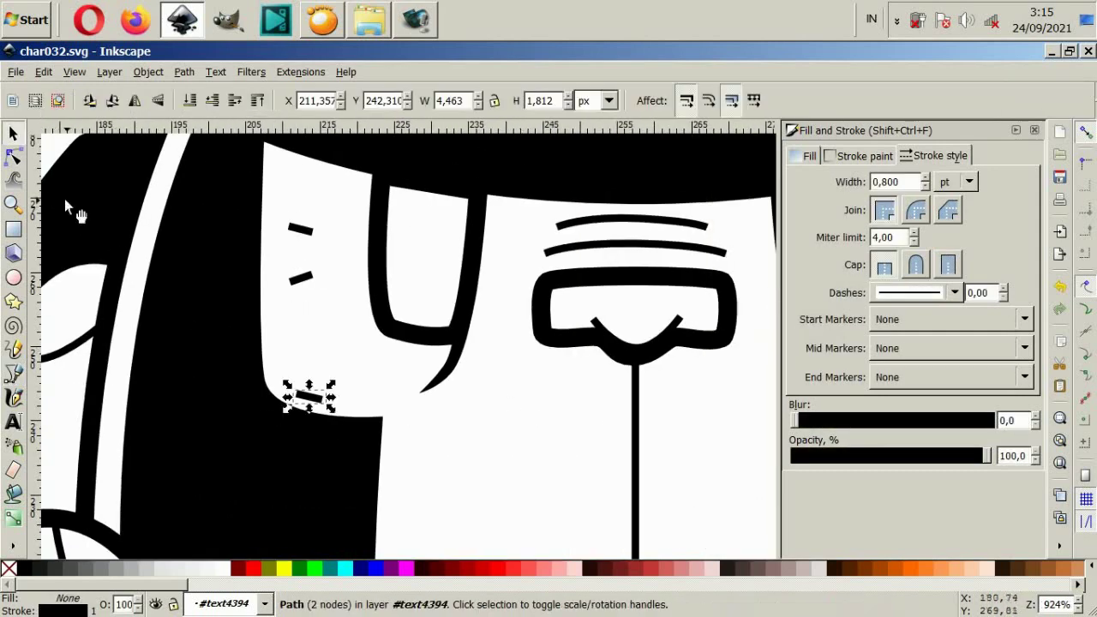
pyautogui.keyDown('shift'); pyautogui.click(300, 277); pyautogui.keyUp('shift')
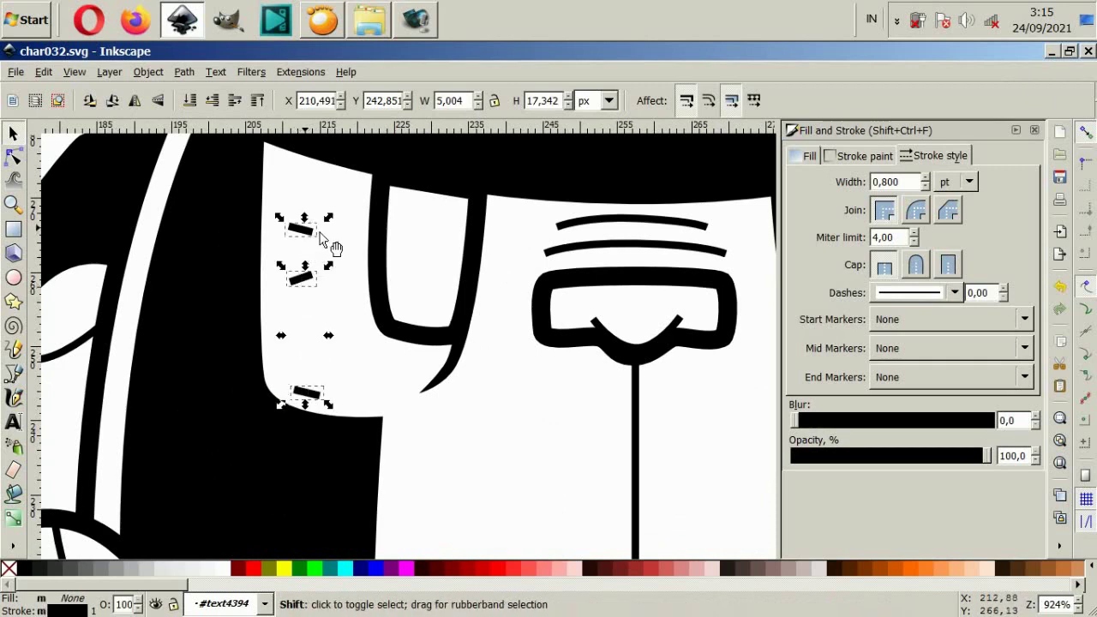
pyautogui.keyDown('shift'); pyautogui.click(300, 229); pyautogui.keyUp('shift')
pyautogui.press('-')
pyautogui.press('-')
pyautogui.scroll(2, 415, 328)
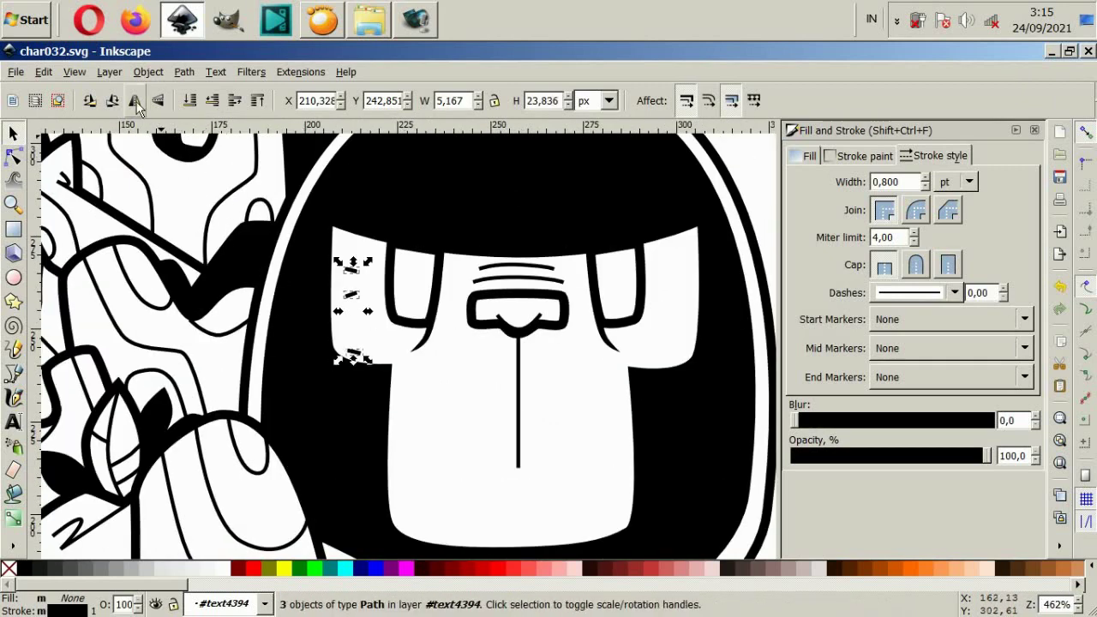
pyautogui.moveTo(366, 317); pyautogui.dragTo(461, 307)
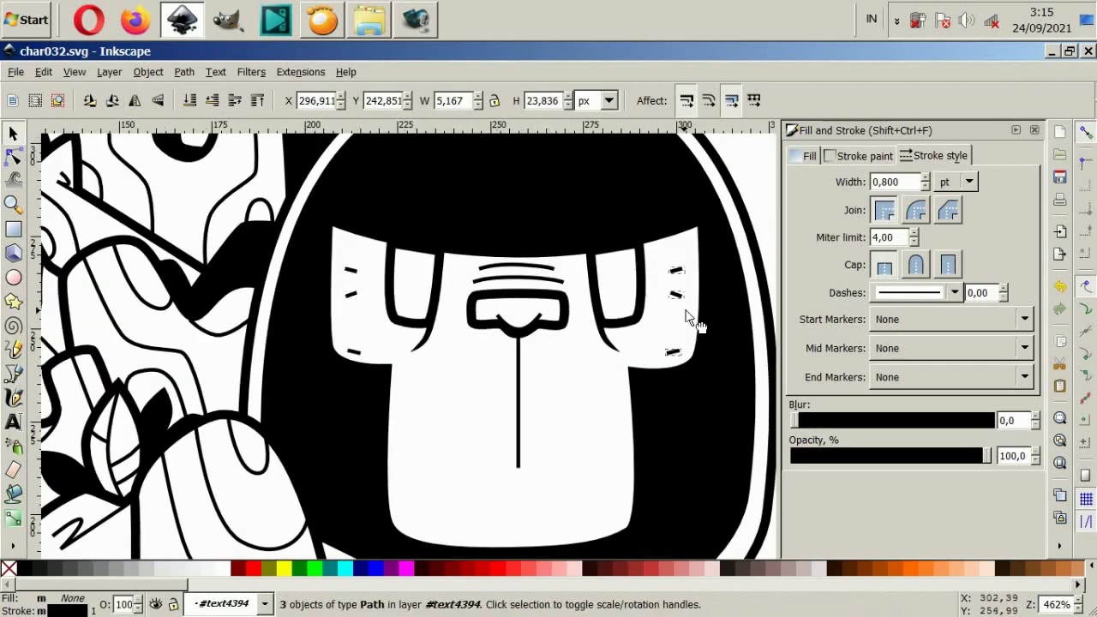
pyautogui.press('-')
pyautogui.press('-')
pyautogui.press('-')
pyautogui.click(563, 452)
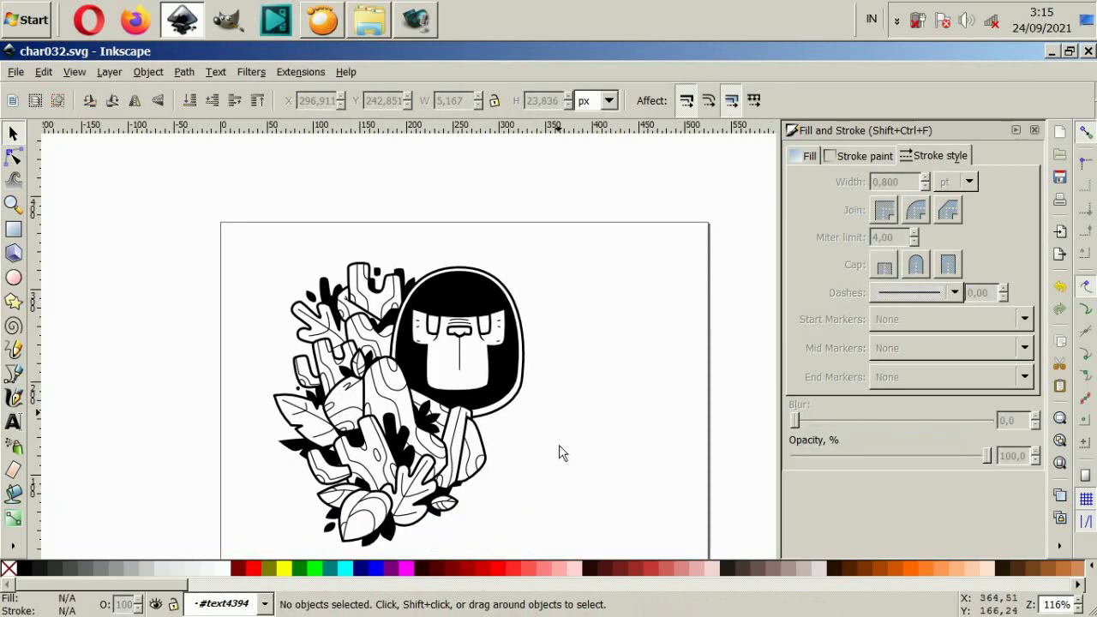
# Rubber-band select the face detail paths, briefly deleting and then restoring them.
pyautogui.scroll(-1, 563, 452)
pyautogui.scroll(-1, 562, 453)
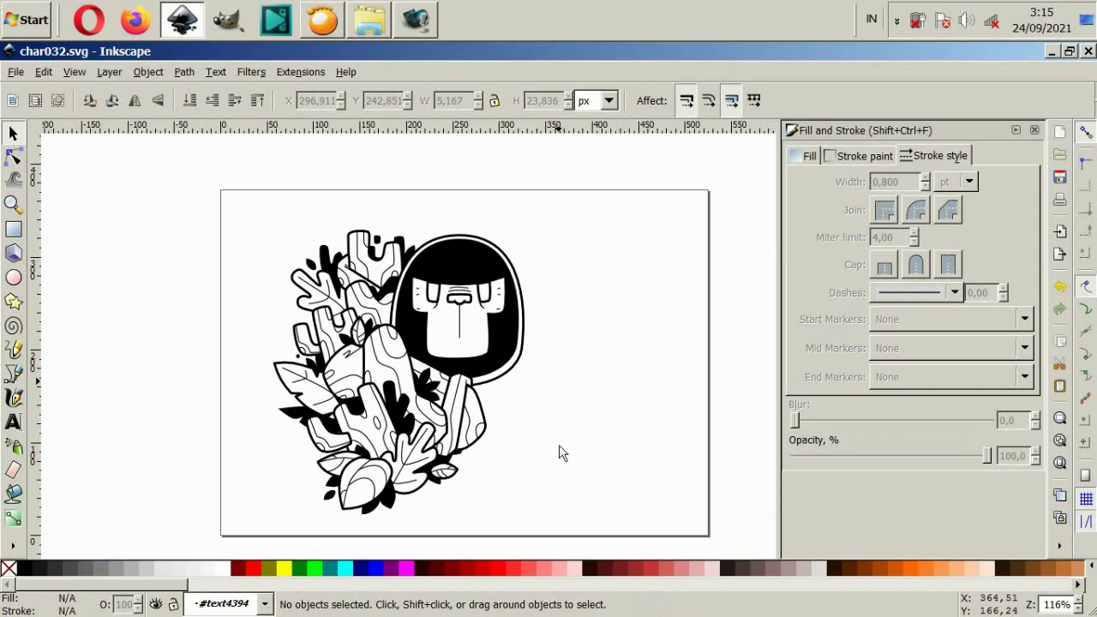
pyautogui.scroll(-2, 563, 452)
pyautogui.scroll(1, 424, 364)
pyautogui.moveTo(254, 166)
pyautogui.mouseDown()
pyautogui.moveTo(517, 533)
pyautogui.moveTo(504, 529)
pyautogui.mouseUp()
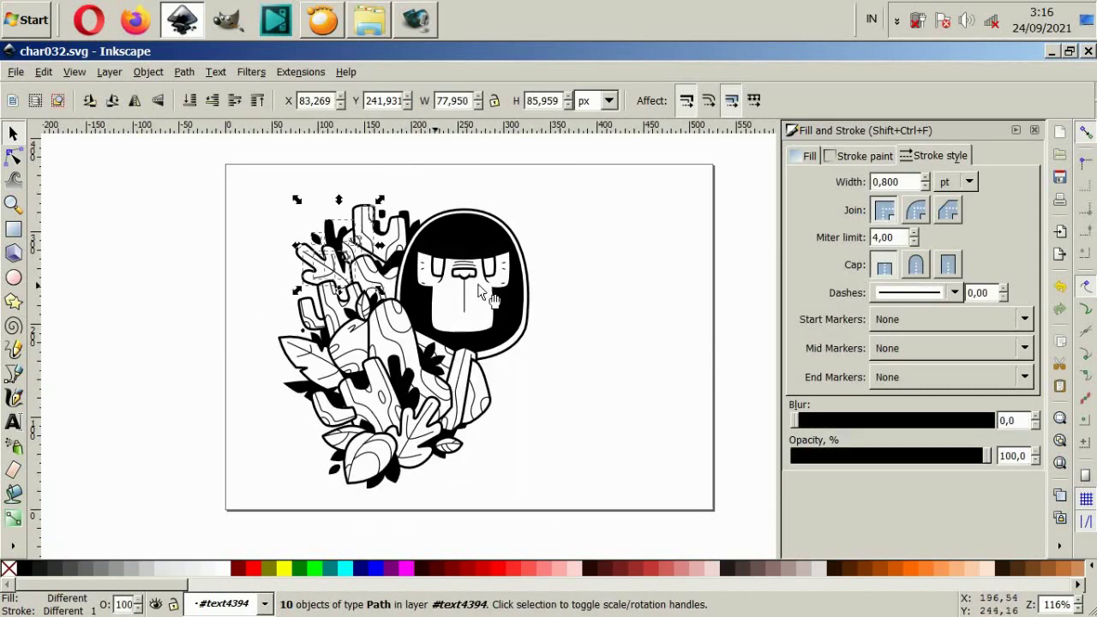
pyautogui.scroll(1, 486, 318)
pyautogui.click(572, 354)
pyautogui.moveTo(573, 354)
pyautogui.mouseDown()
pyautogui.moveTo(385, 268)
pyautogui.moveTo(603, 362)
pyautogui.moveTo(366, 220)
pyautogui.mouseUp()
pyautogui.moveTo(566, 346); pyautogui.dragTo(354, 225)
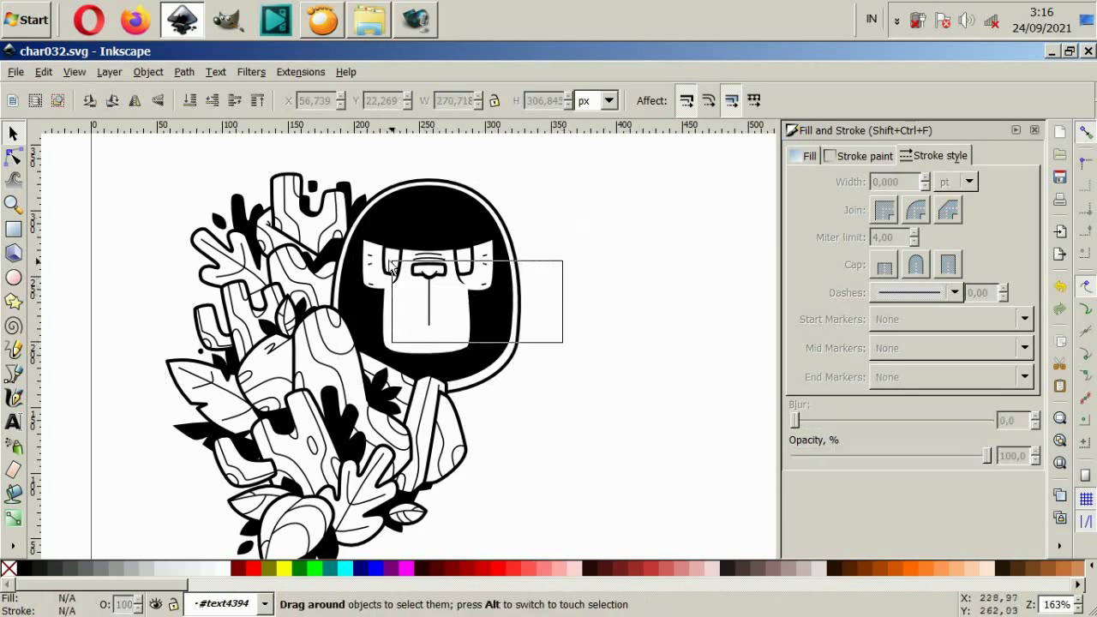
pyautogui.scroll(2, 445, 261)
pyautogui.press('Delete')
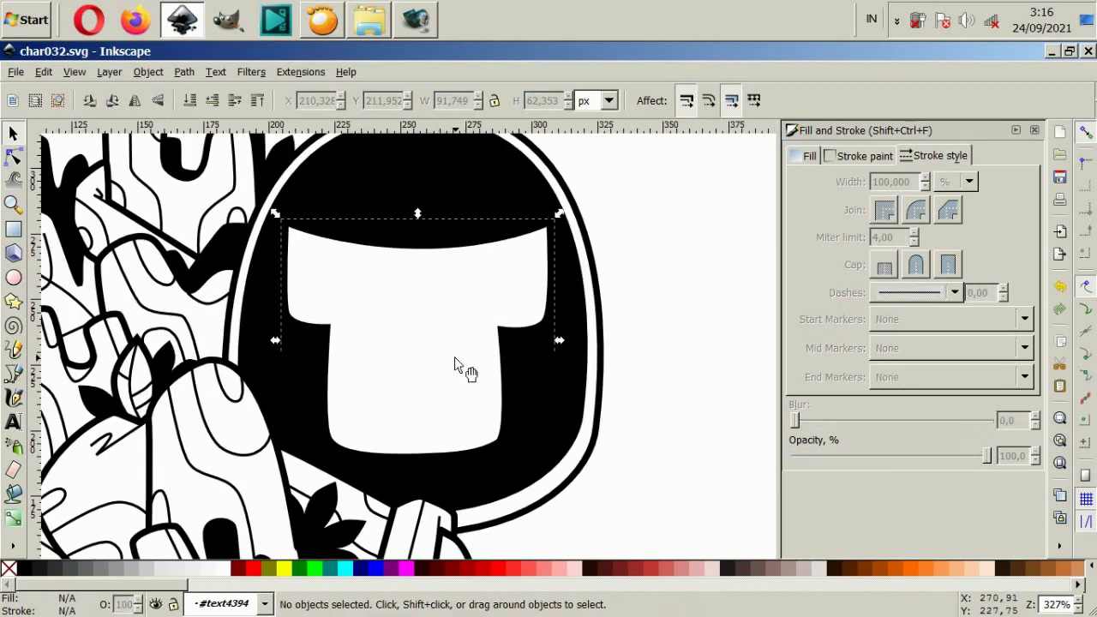
pyautogui.click(454, 357)
pyautogui.hotkey('ctrl', 'z')
# Group the face with the helmet pieces, then undo to restore the stacking order.
pyautogui.keyDown('shift'); pyautogui.click(561, 400); pyautogui.keyUp('shift')
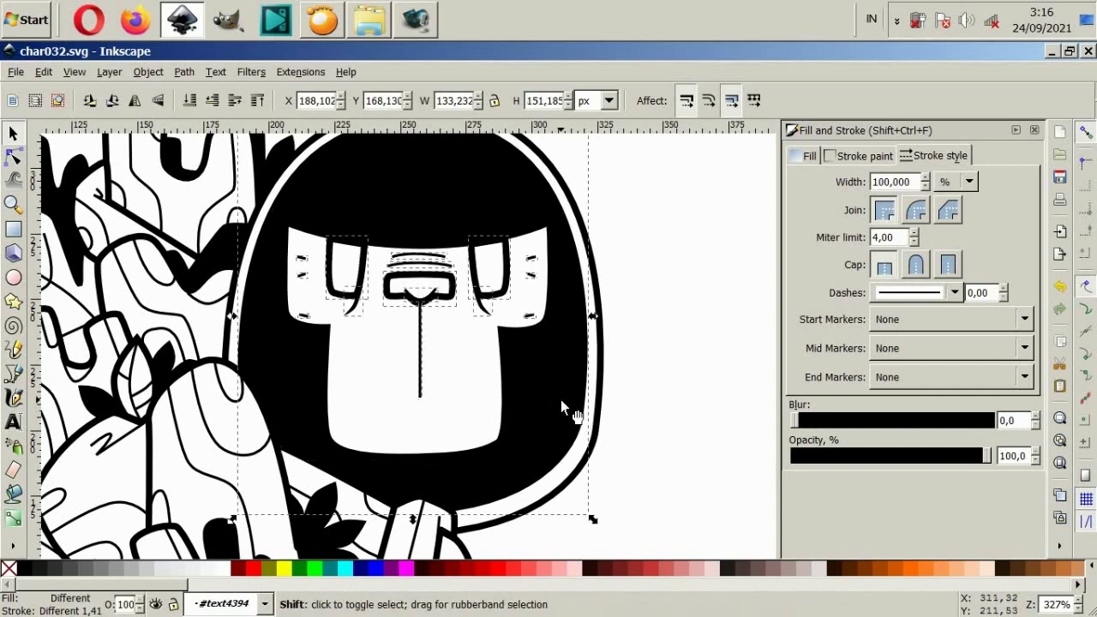
pyautogui.keyDown('shift'); pyautogui.click(602, 392); pyautogui.keyUp('shift')
pyautogui.hotkey('ctrl', 'g')
pyautogui.click(621, 431)
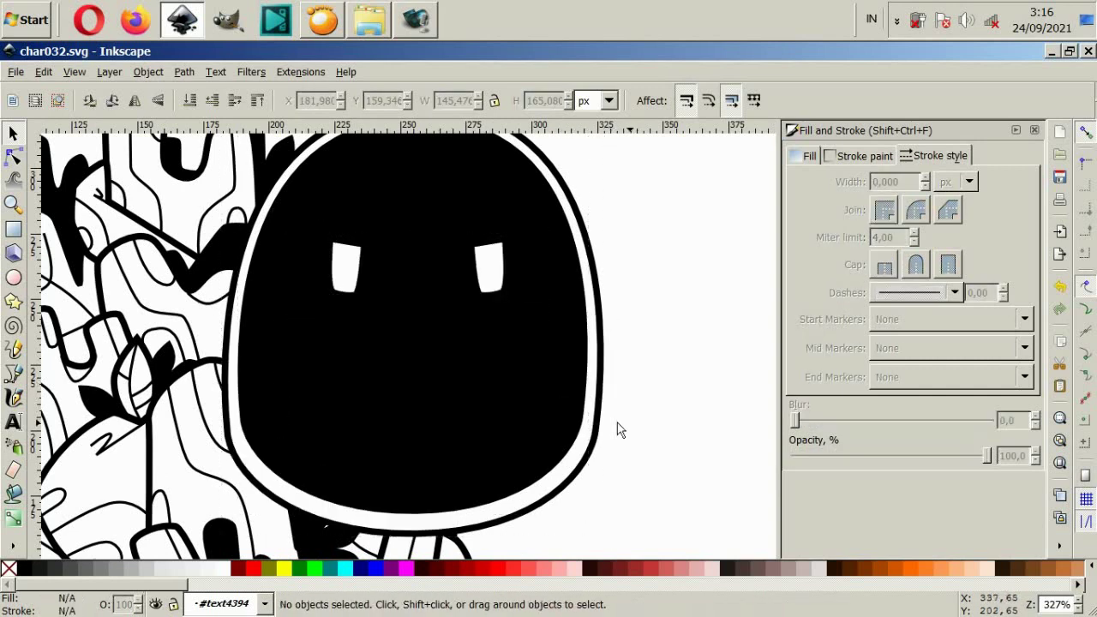
pyautogui.hotkey('ctrl', 'z')
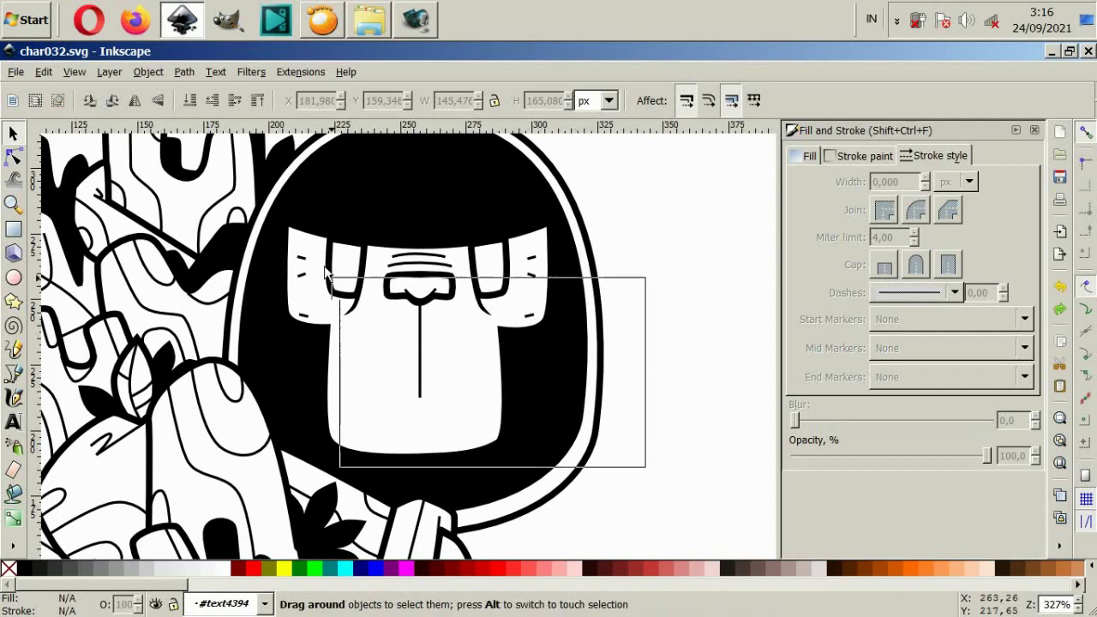
# Group all 18 face and helmet pieces into one head group.
pyautogui.moveTo(648, 474); pyautogui.dragTo(265, 203)
pyautogui.keyDown('shift'); pyautogui.click(409, 208); pyautogui.keyUp('shift')
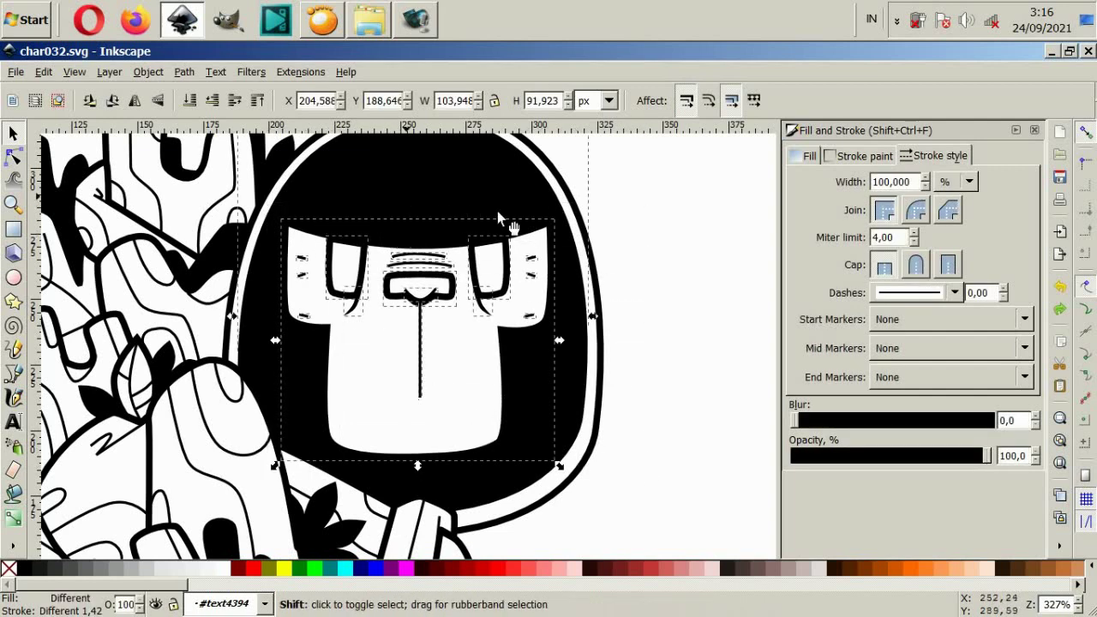
pyautogui.keyDown('shift'); pyautogui.click(562, 203); pyautogui.keyUp('shift')
pyautogui.keyDown('shift'); pyautogui.click(566, 198); pyautogui.keyUp('shift')
pyautogui.keyDown('shift'); pyautogui.click(568, 190); pyautogui.keyUp('shift')
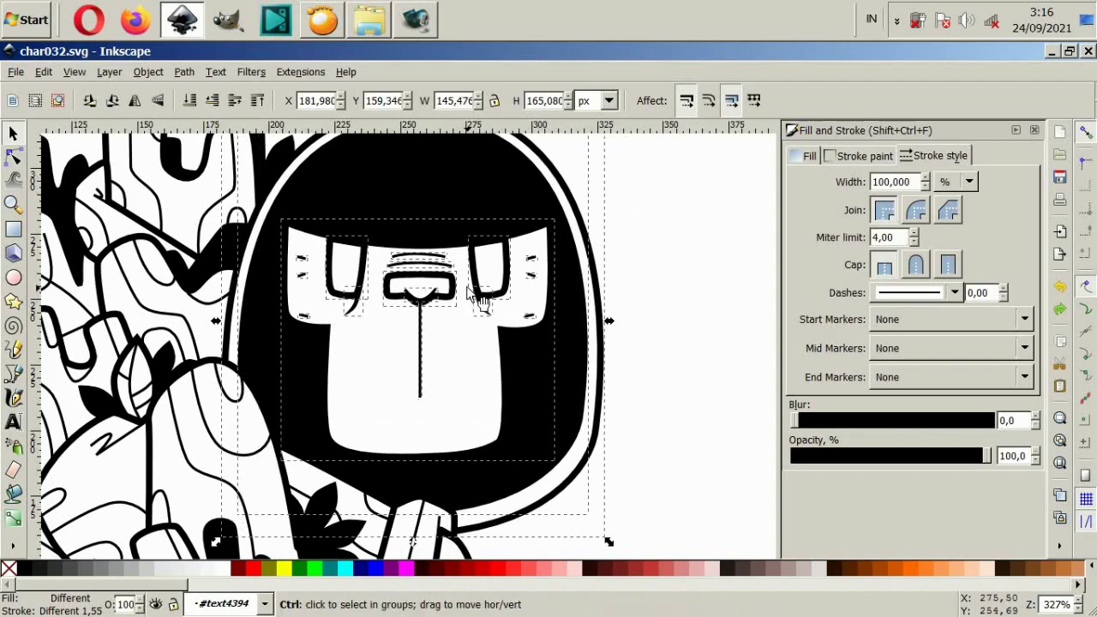
pyautogui.hotkey('ctrl', 'g')
pyautogui.click(645, 397)
# Layer the head group above the tree pieces with Page Down and Page Up.
pyautogui.scroll(-2, 505, 389)
pyautogui.click(489, 416)
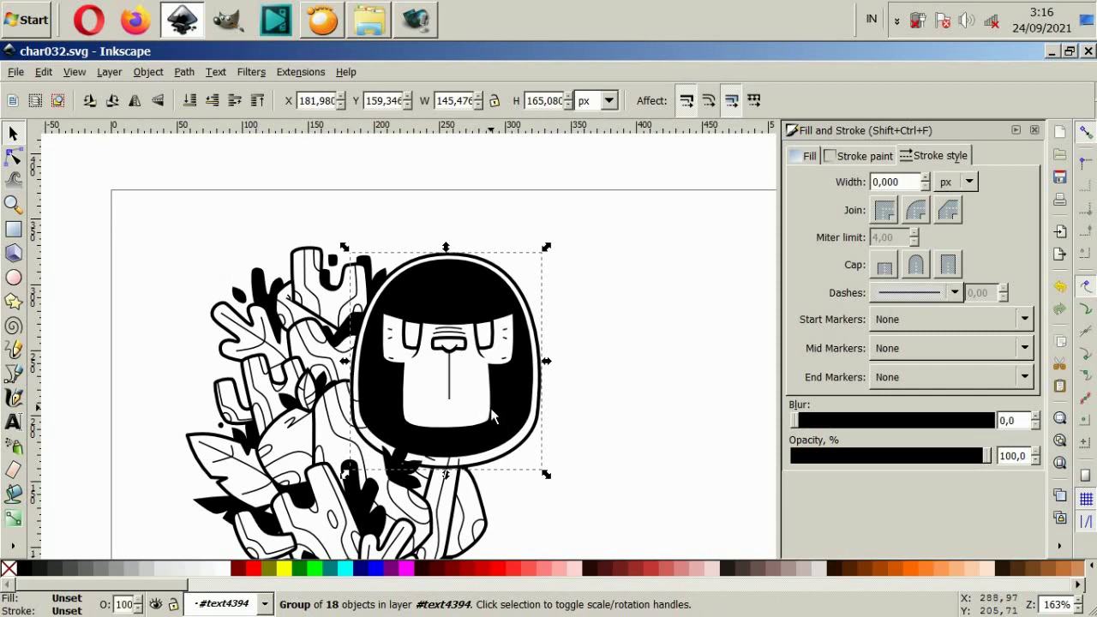
pyautogui.press('pagedown')
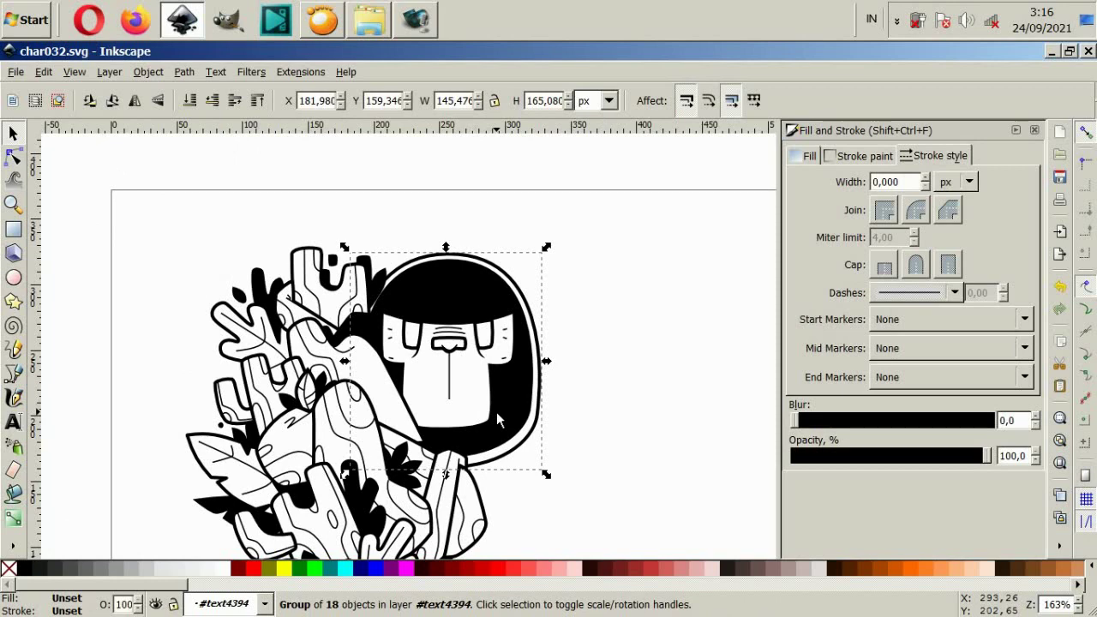
pyautogui.press('pageup')
pyautogui.press('pageup')
pyautogui.press('pageup')
pyautogui.moveTo(496, 412); pyautogui.dragTo(507, 420)
pyautogui.hotkey('ctrl', 'z')
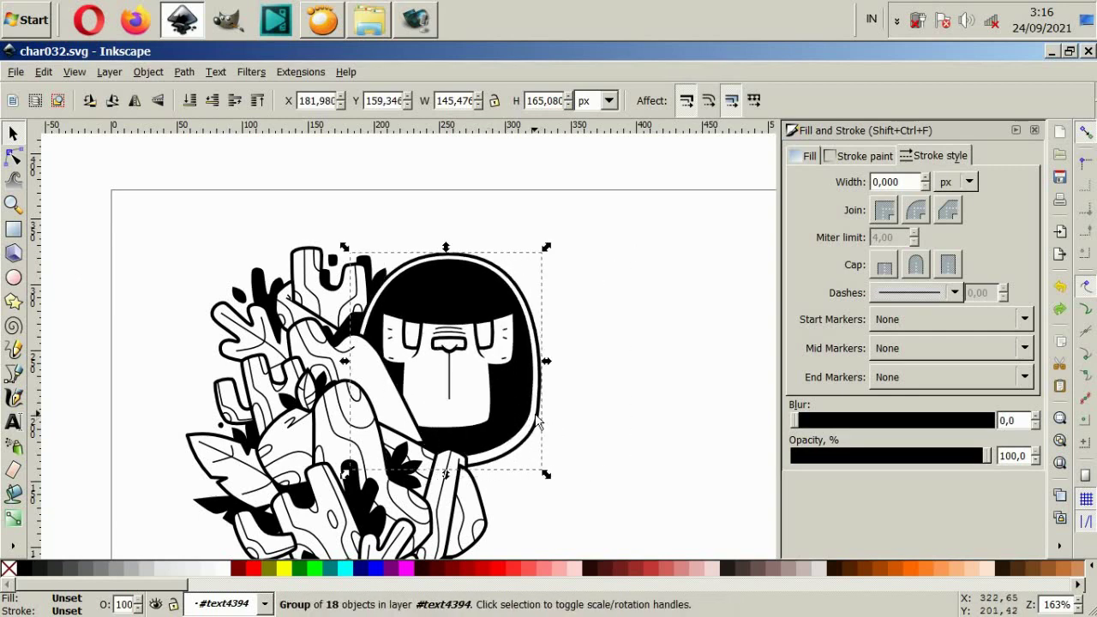
# Group the entire drawing into one 104-object group.
pyautogui.scroll(-2, 537, 420)
pyautogui.moveTo(340, 252); pyautogui.dragTo(512, 454)
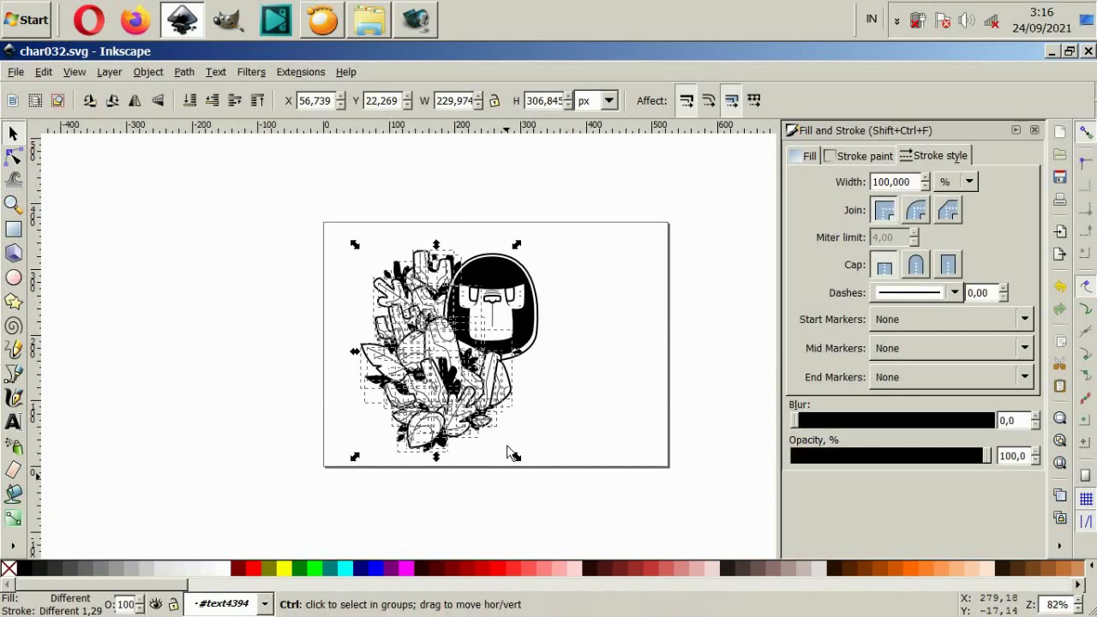
pyautogui.scroll(2, 484, 399)
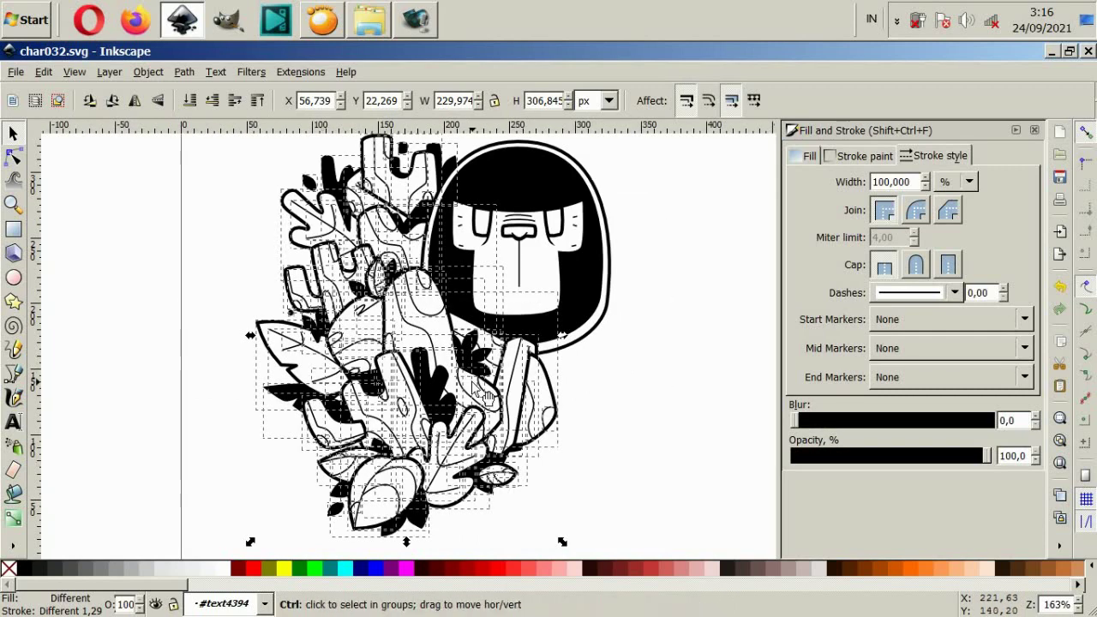
pyautogui.hotkey('ctrl', 'g')
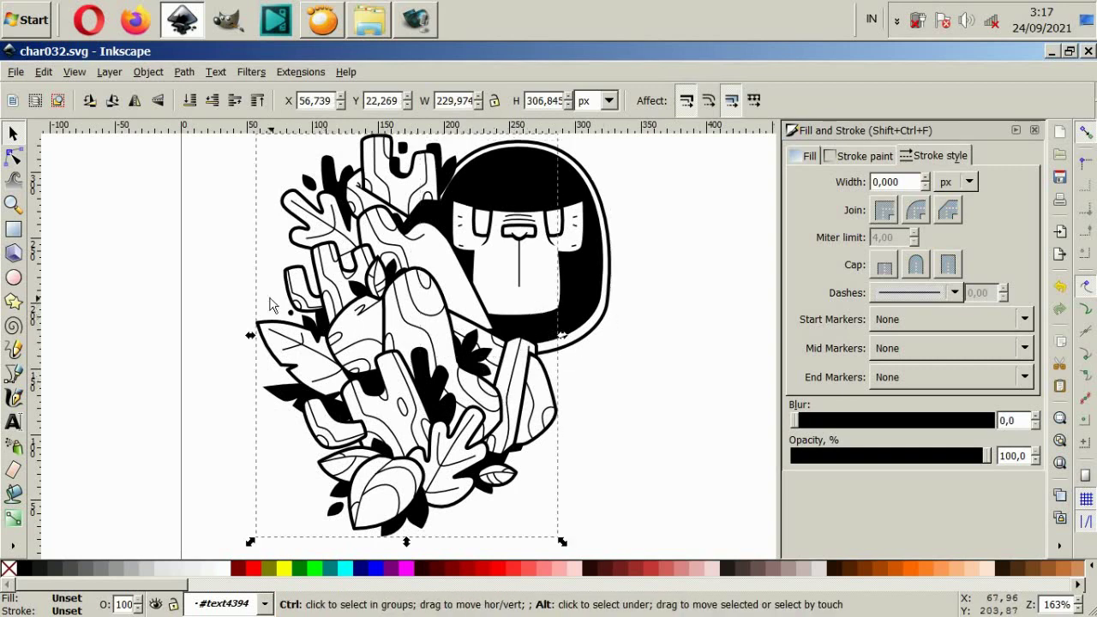
# Duplicate the drawing group, flip the copy horizontally, and move it to the right.
pyautogui.hotkey('ctrl', 'd')
pyautogui.click(135, 100)
pyautogui.moveTo(298, 467)
pyautogui.mouseDown()
pyautogui.moveTo(577, 467)
pyautogui.moveTo(557, 470)
pyautogui.mouseUp()
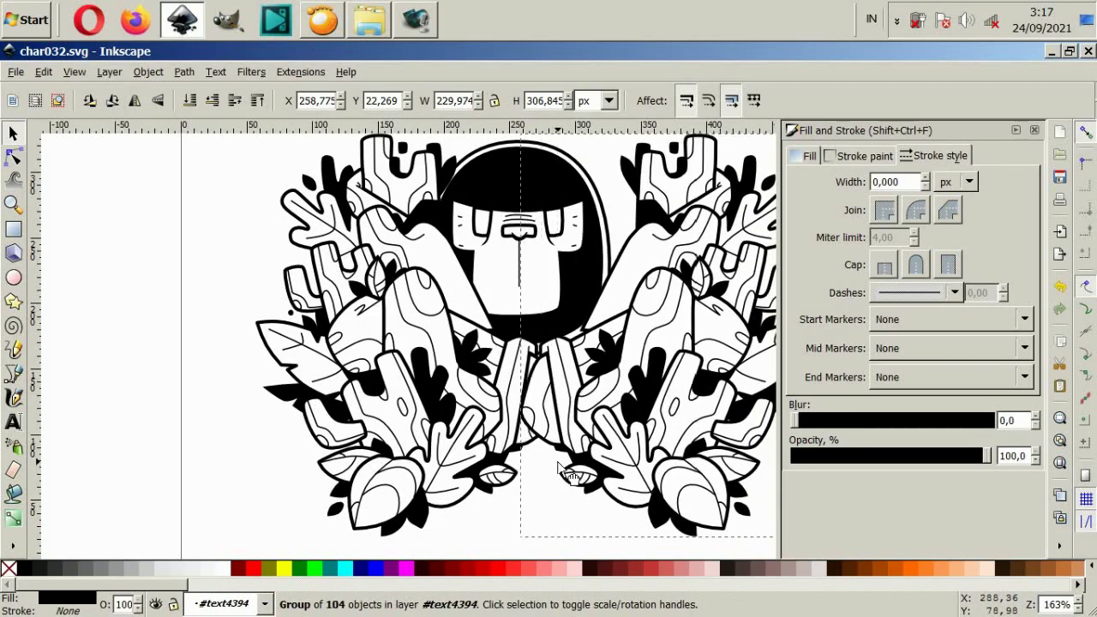
pyautogui.scroll(-1, 553, 468)
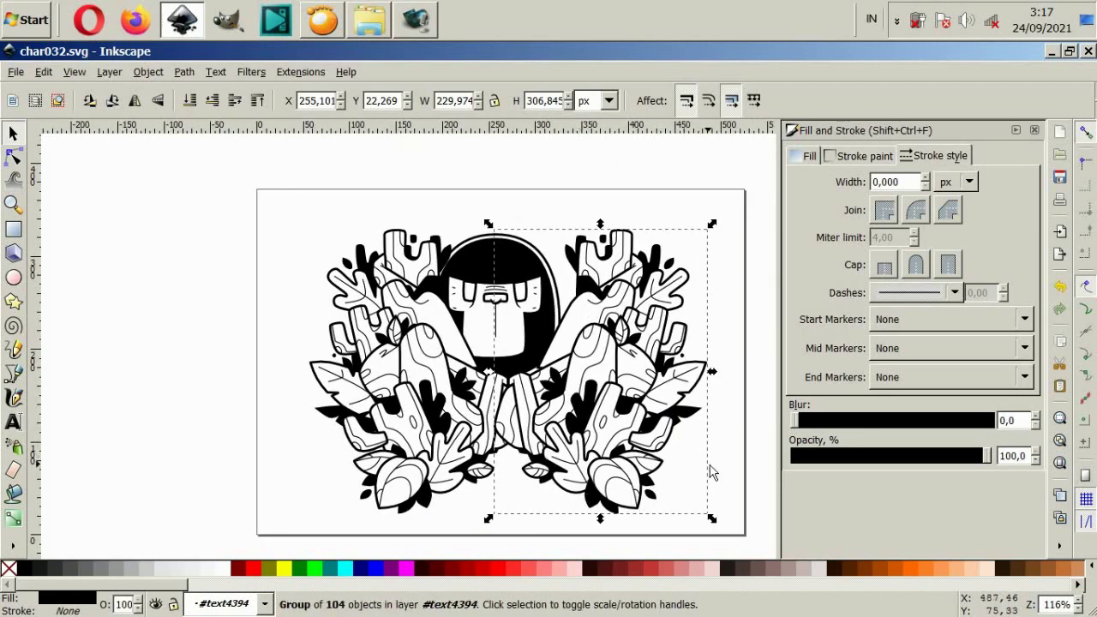
pyautogui.press('Escape')
# Shift the head group right to X 196.695, centred between the plant clusters.
pyautogui.hscroll(2, 482, 325)
pyautogui.click(483, 325)
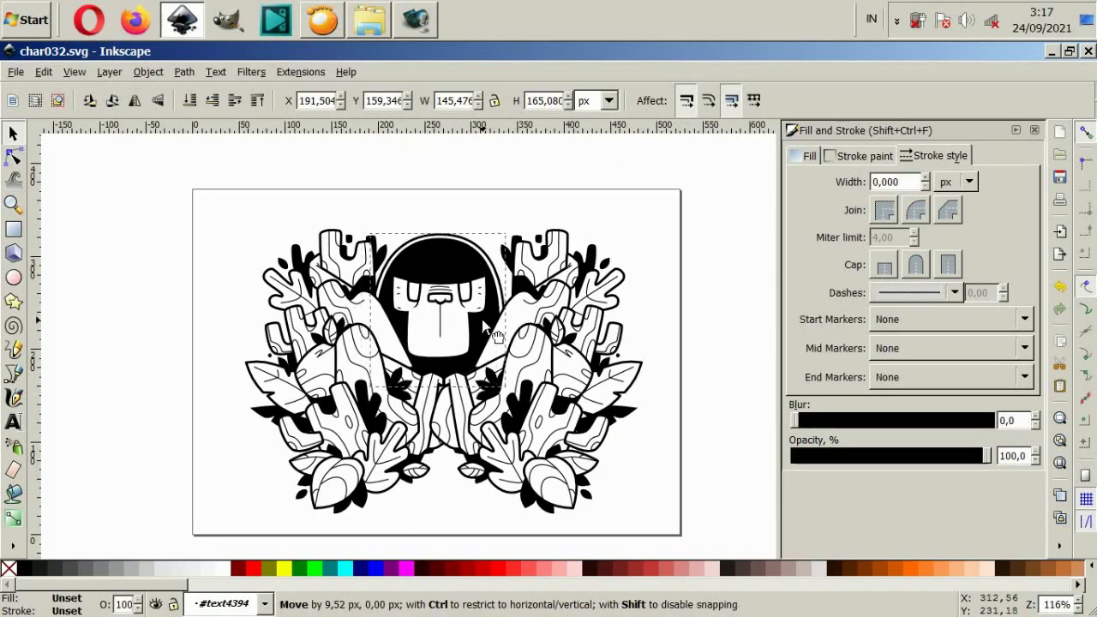
pyautogui.moveTo(484, 325); pyautogui.dragTo(498, 325)
pyautogui.scroll(-2, 470, 332)
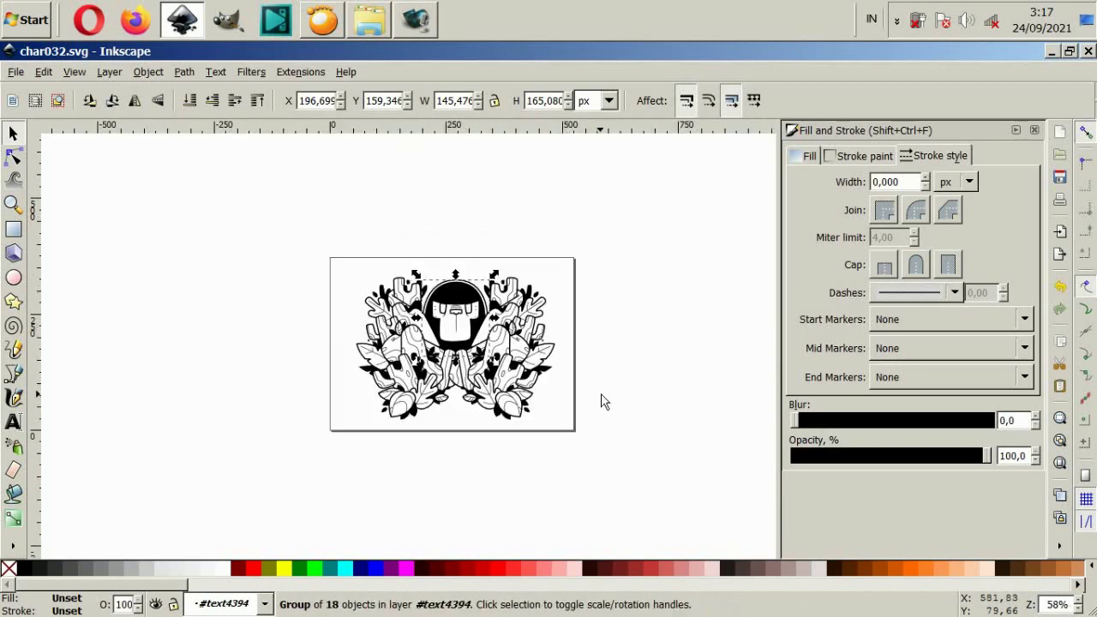
pyautogui.scroll(2, 455, 326)
pyautogui.press('Delete')
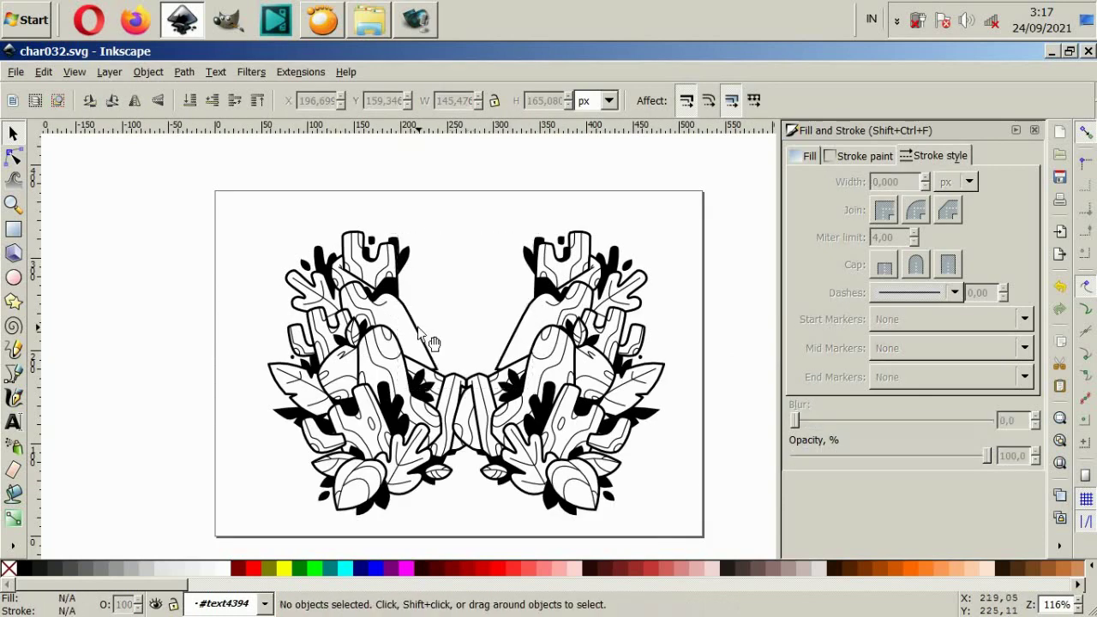
pyautogui.click(418, 330)
pyautogui.hotkey('ctrl', 'z')
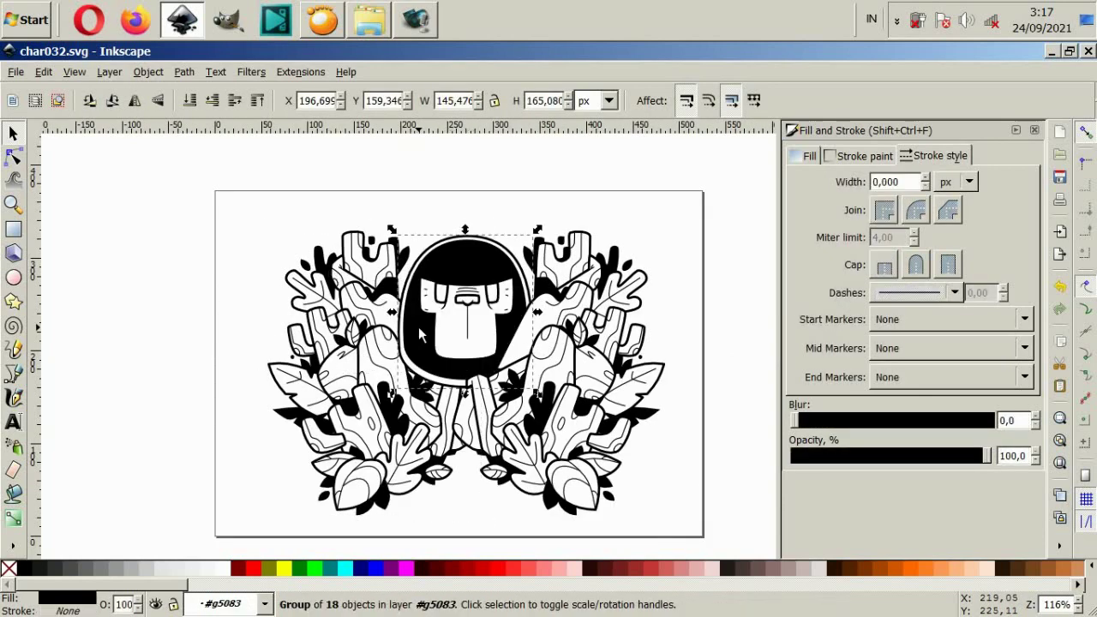
pyautogui.press('Escape')
pyautogui.scroll(-2, 622, 416)
pyautogui.scroll(2, 530, 397)
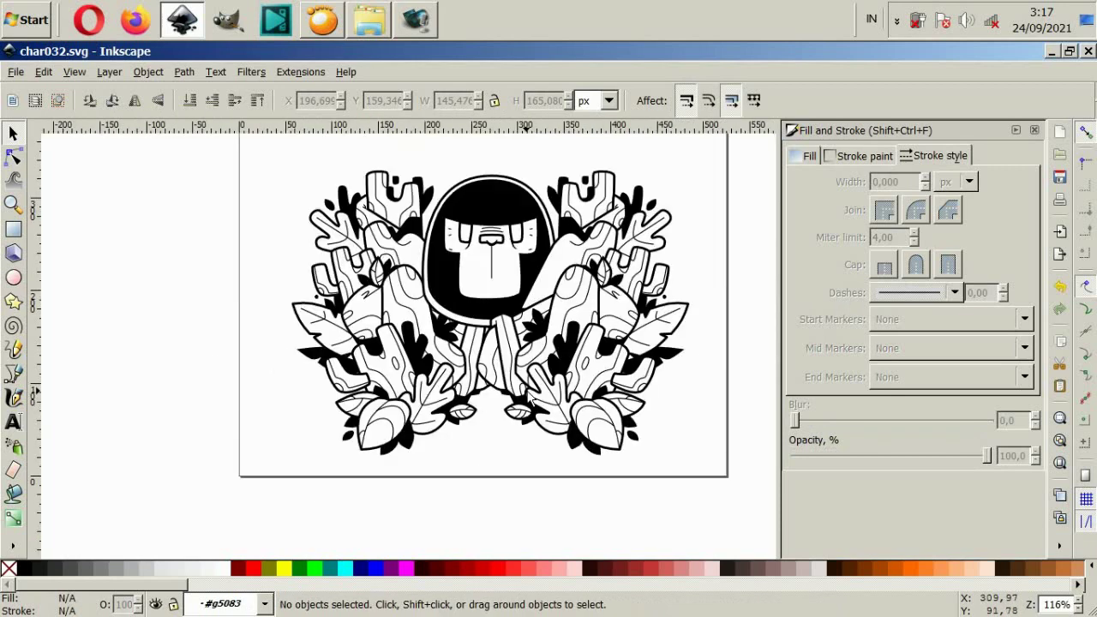
pyautogui.scroll(2, 597, 273)
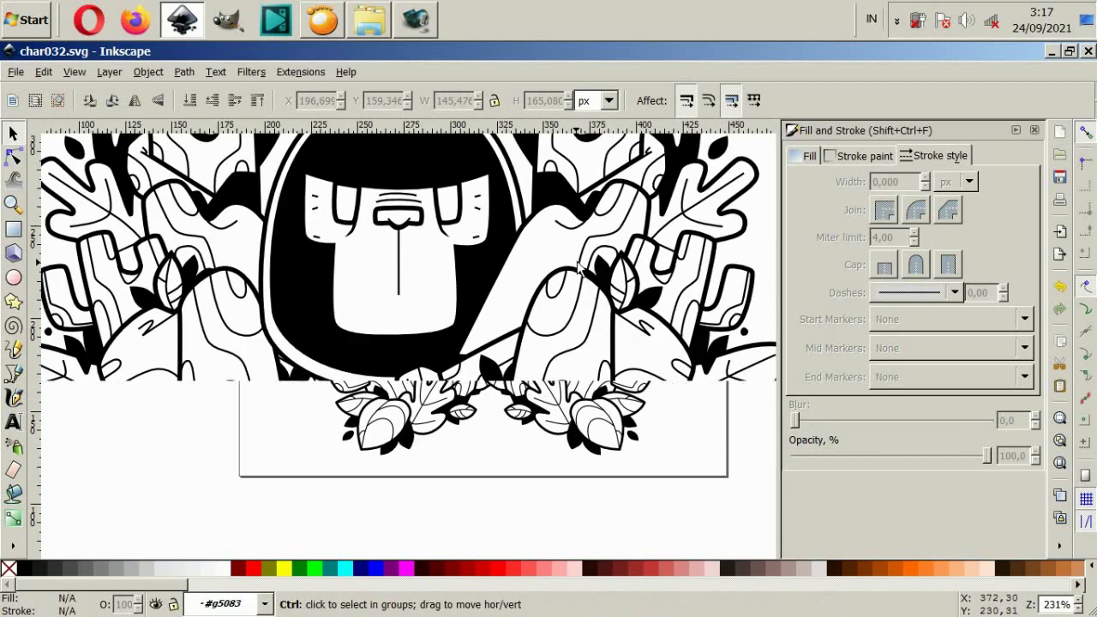
# Move a node of the branch path beside the helmet slightly right.
pyautogui.click(12, 375)
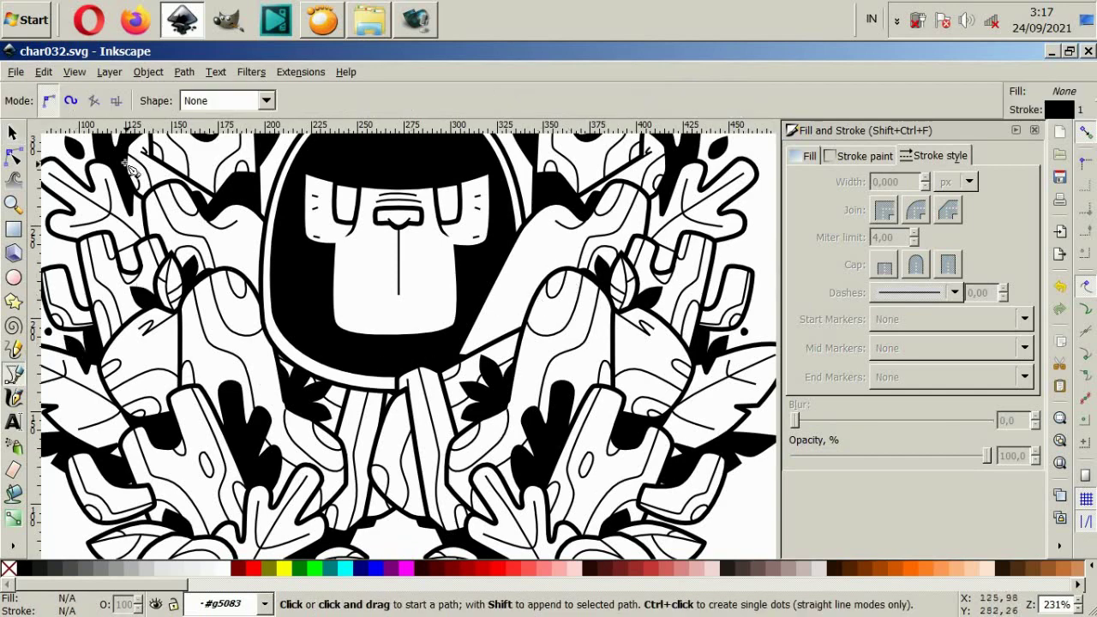
pyautogui.click(12, 157)
pyautogui.click(456, 355)
pyautogui.moveTo(456, 355); pyautogui.dragTo(469, 358)
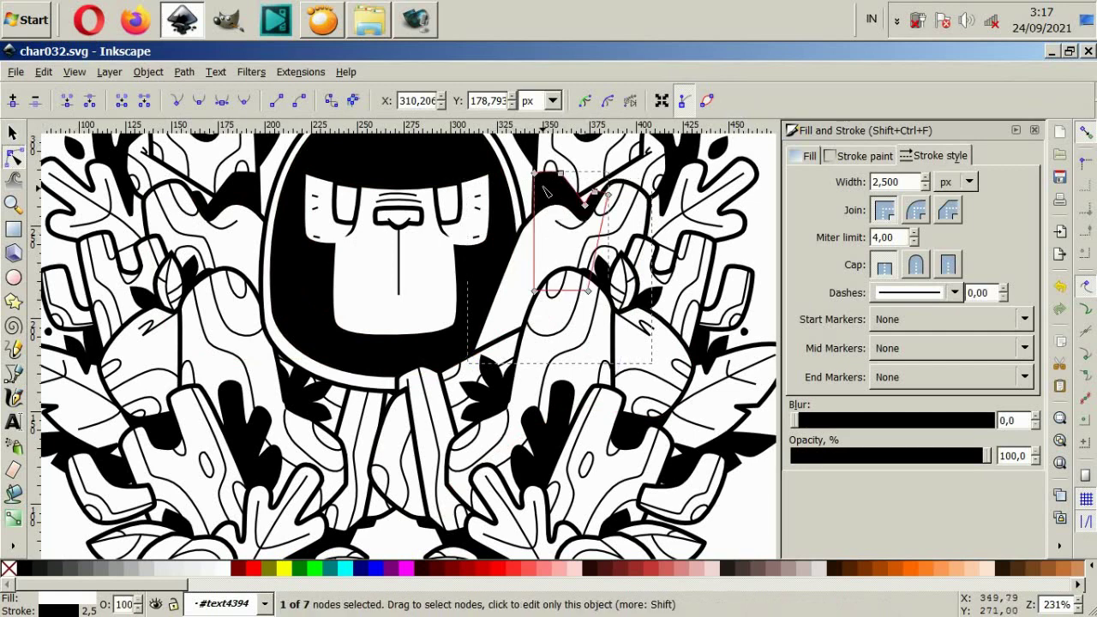
# Bend the left edge of the black shape beside the helmet into a curve.
pyautogui.click(529, 234)
pyautogui.scroll(2, 529, 234)
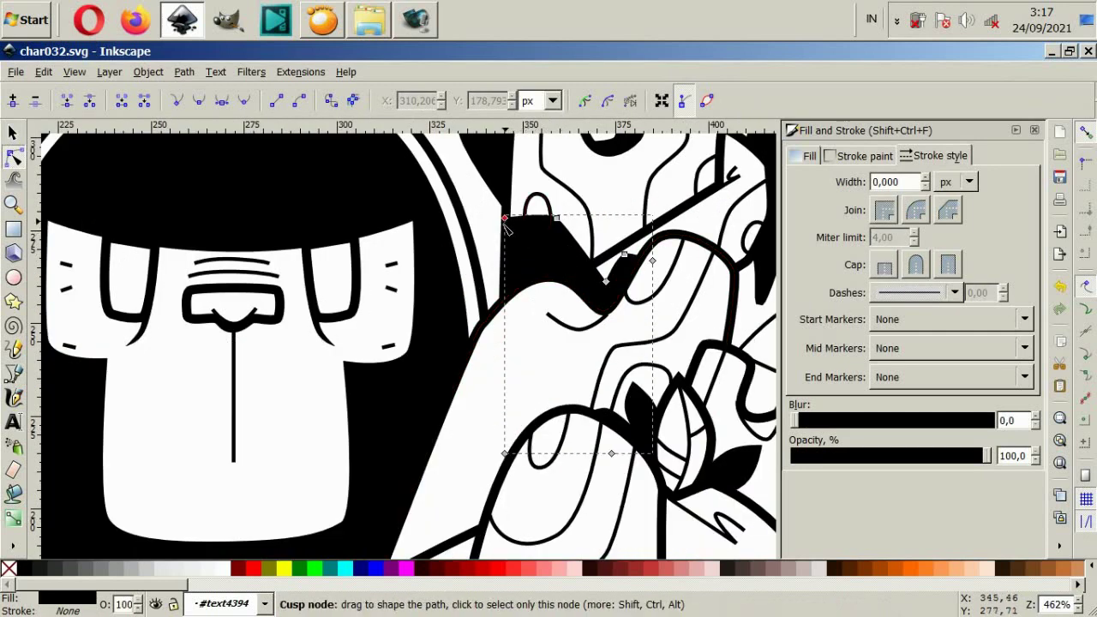
pyautogui.moveTo(505, 218); pyautogui.dragTo(478, 258)
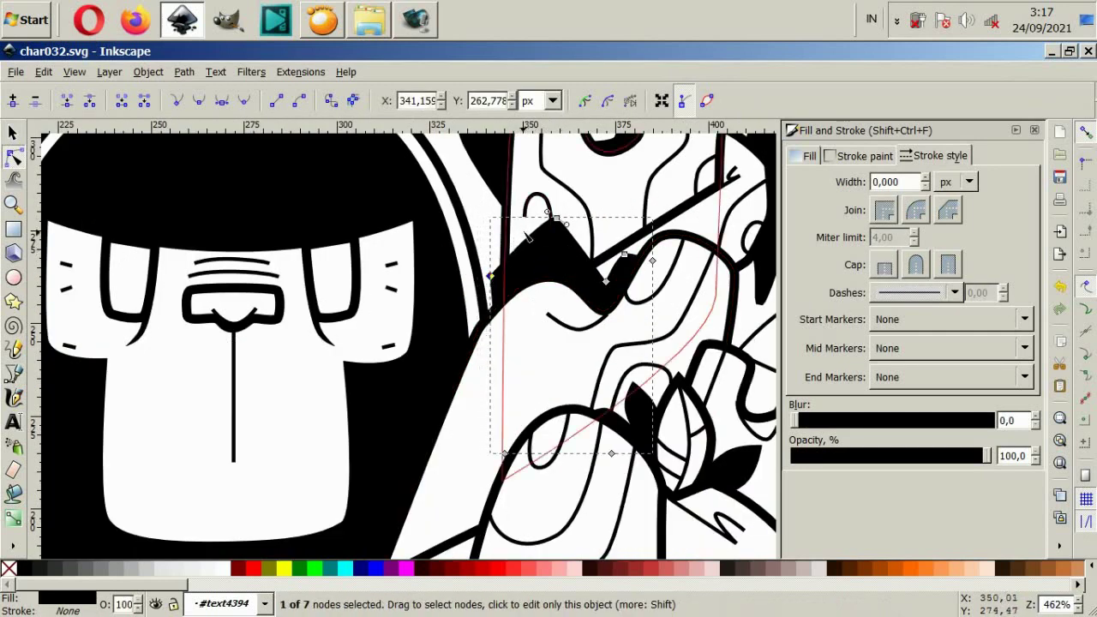
pyautogui.moveTo(560, 224); pyautogui.dragTo(558, 245)
pyautogui.hotkey('ctrl', 'z')
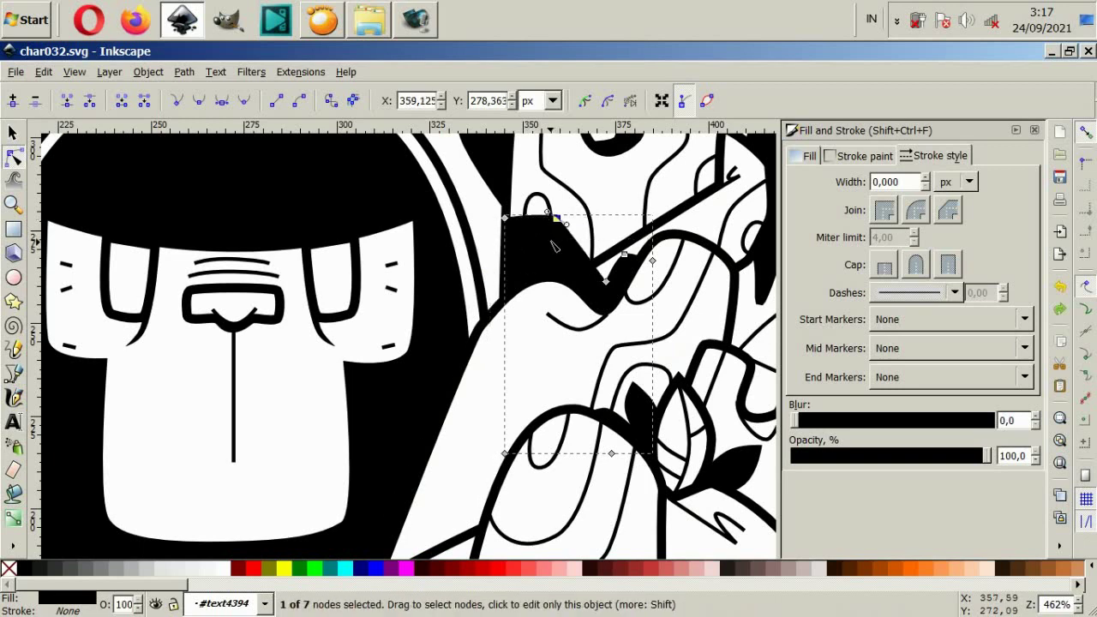
pyautogui.hotkey('ctrl', 'z')
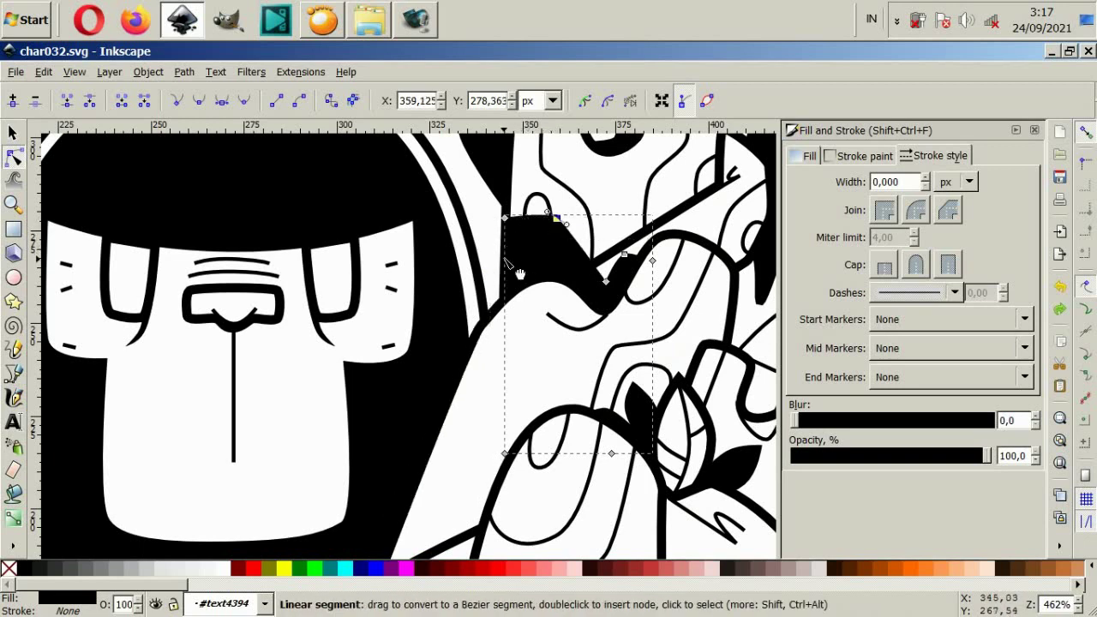
pyautogui.moveTo(512, 274); pyautogui.dragTo(477, 233)
pyautogui.click(846, 160)
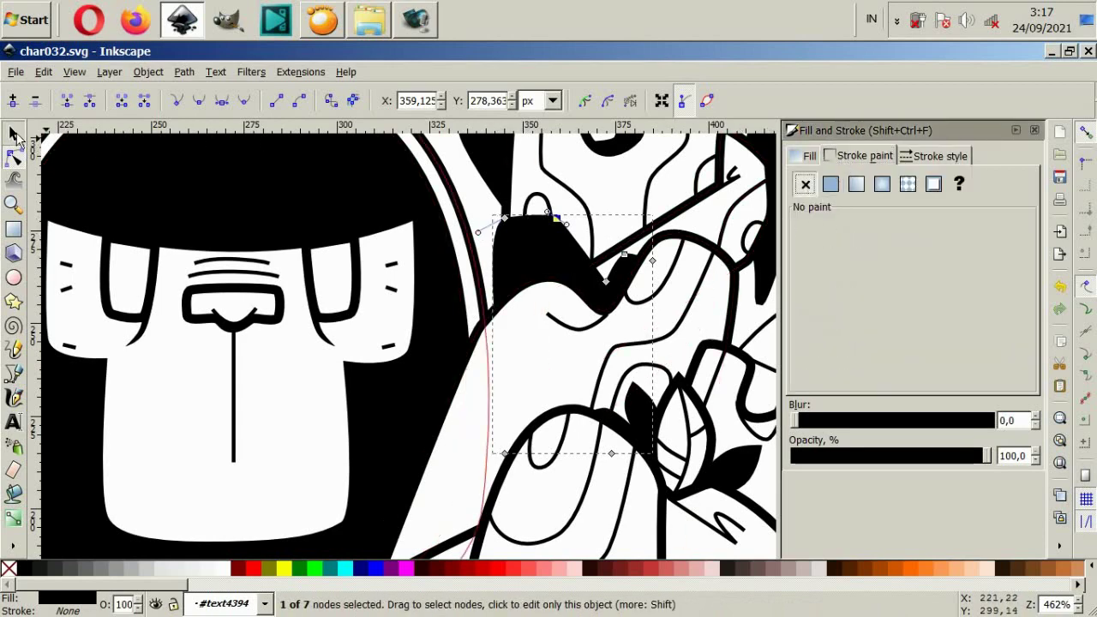
# Abandon an unfinished finger line and delete a small stray path.
pyautogui.click(13, 133)
pyautogui.scroll(-2, 519, 338)
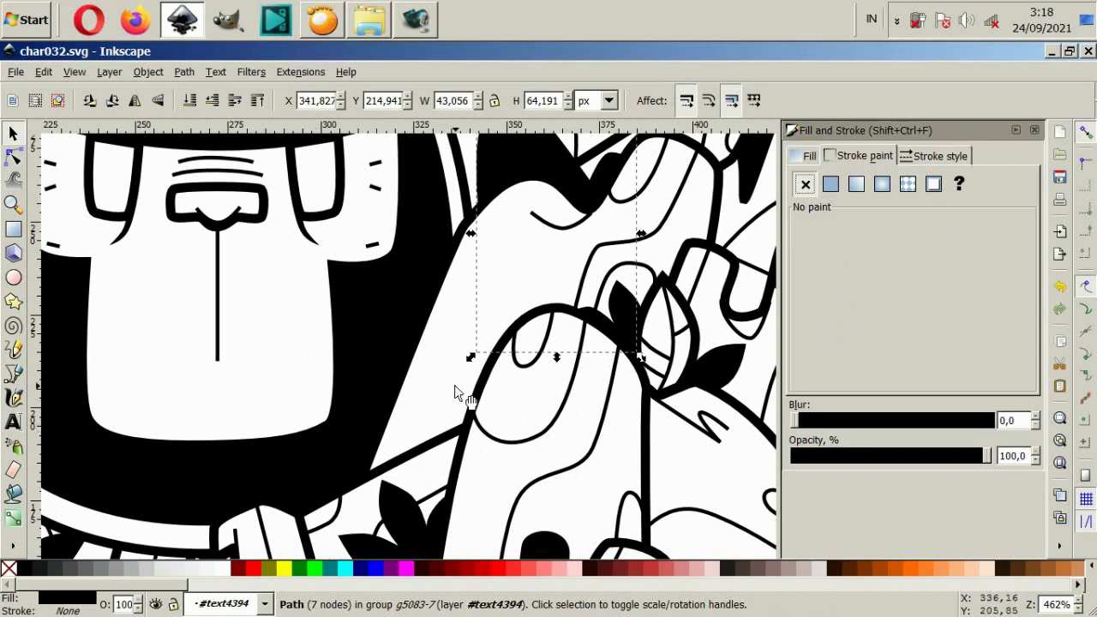
pyautogui.click(13, 375)
pyautogui.click(404, 455)
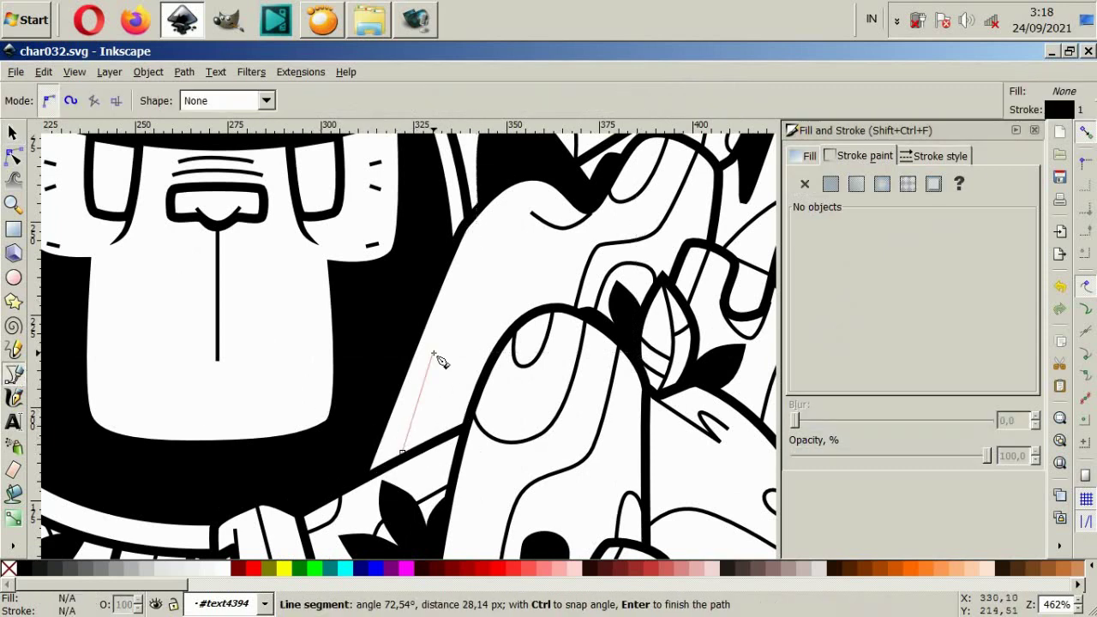
pyautogui.moveTo(497, 309); pyautogui.dragTo(525, 273)
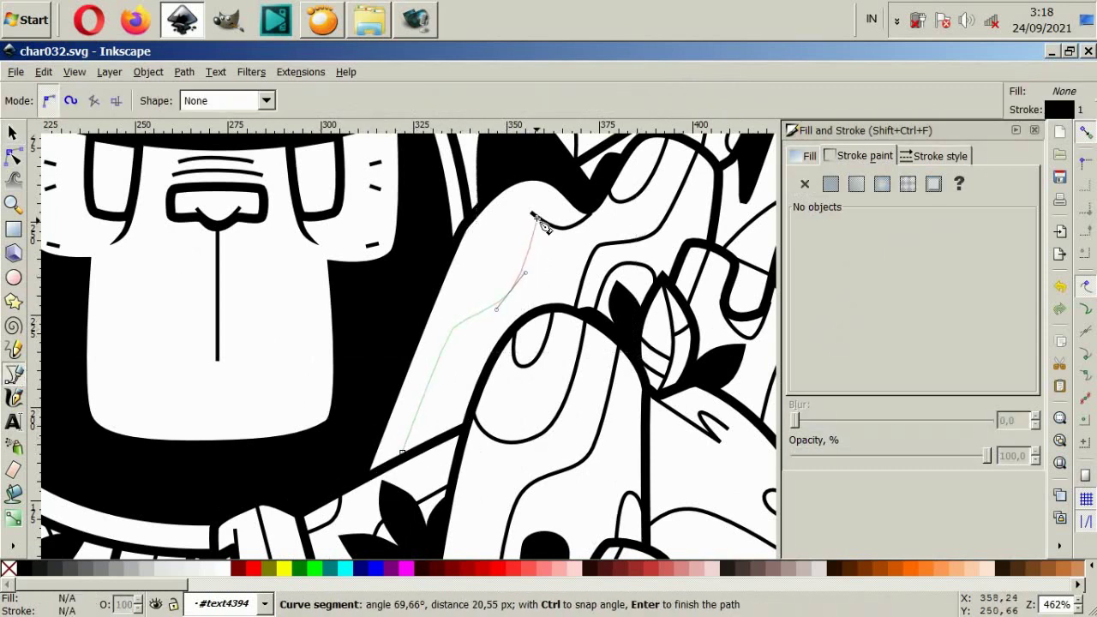
pyautogui.press('Escape')
pyautogui.click(13, 133)
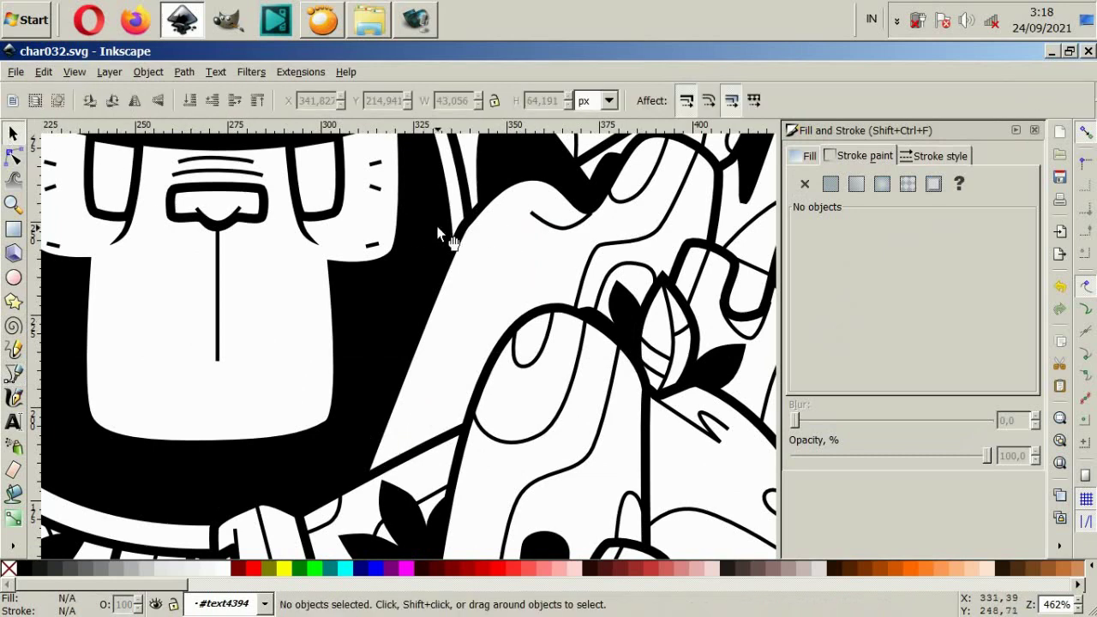
pyautogui.keyDown('ctrl'); pyautogui.click(546, 231); pyautogui.keyUp('ctrl')
pyautogui.press('Delete')
# Draw a curved contour along the right finger and a second line around its tip.
pyautogui.click(13, 373)
pyautogui.click(403, 452)
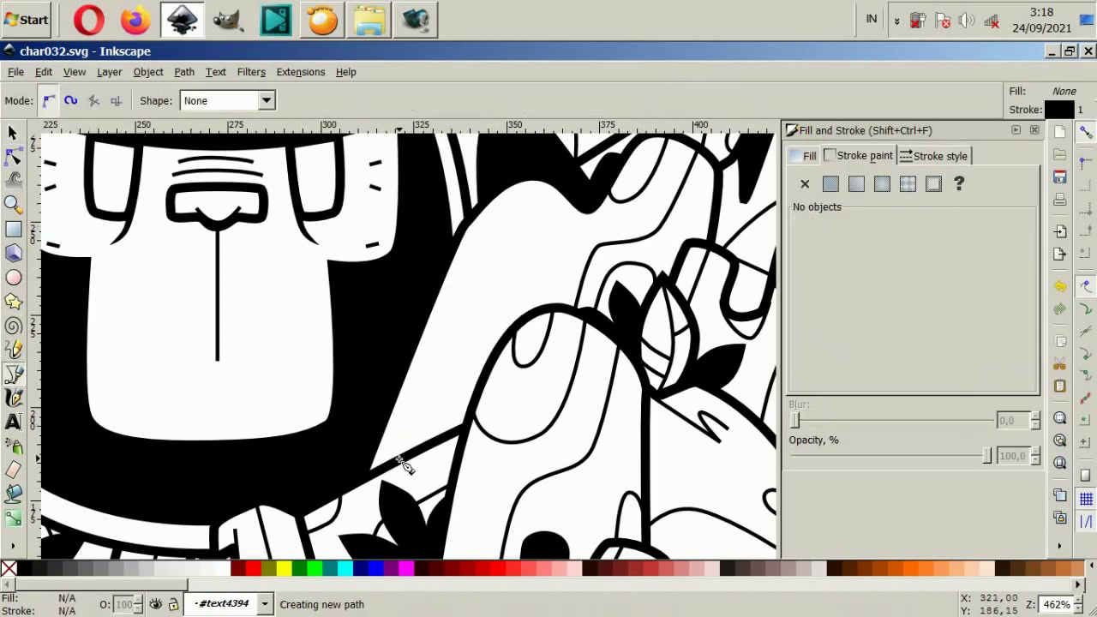
pyautogui.moveTo(447, 332); pyautogui.dragTo(485, 309)
pyautogui.moveTo(533, 280); pyautogui.dragTo(553, 257)
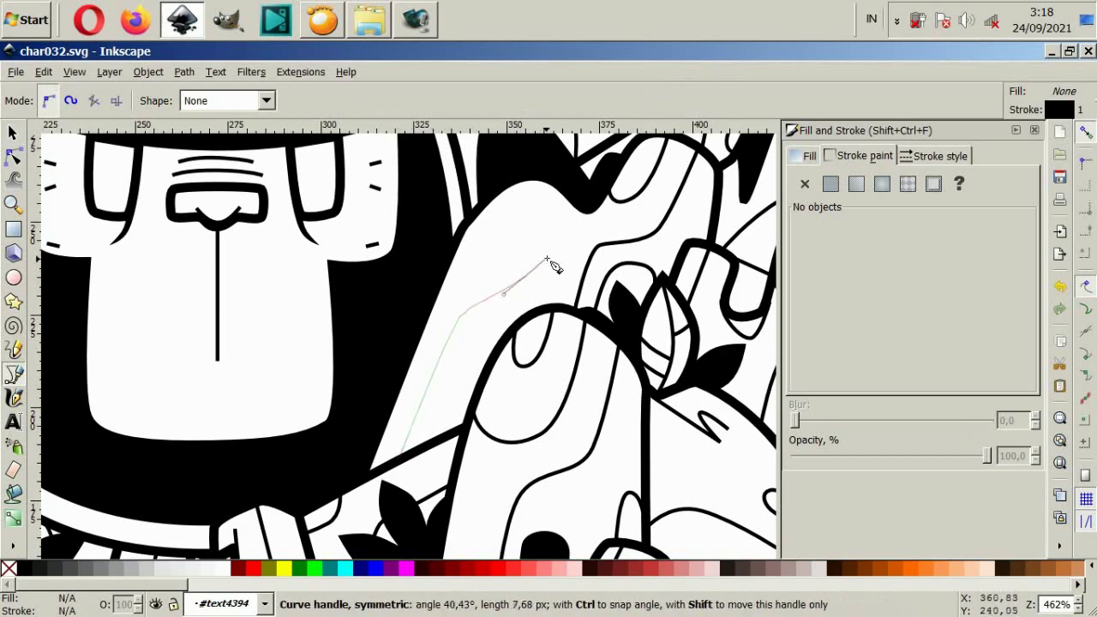
pyautogui.moveTo(562, 191); pyautogui.dragTo(560, 182)
pyautogui.press('Return')
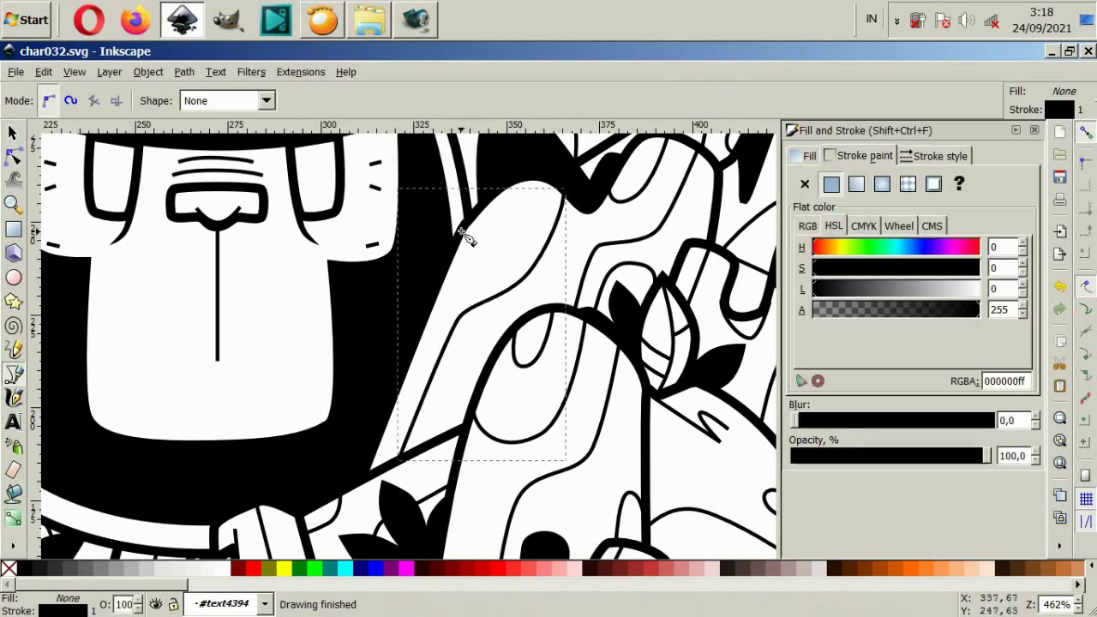
pyautogui.click(468, 228)
pyautogui.moveTo(478, 264); pyautogui.dragTo(497, 276)
pyautogui.click(525, 208)
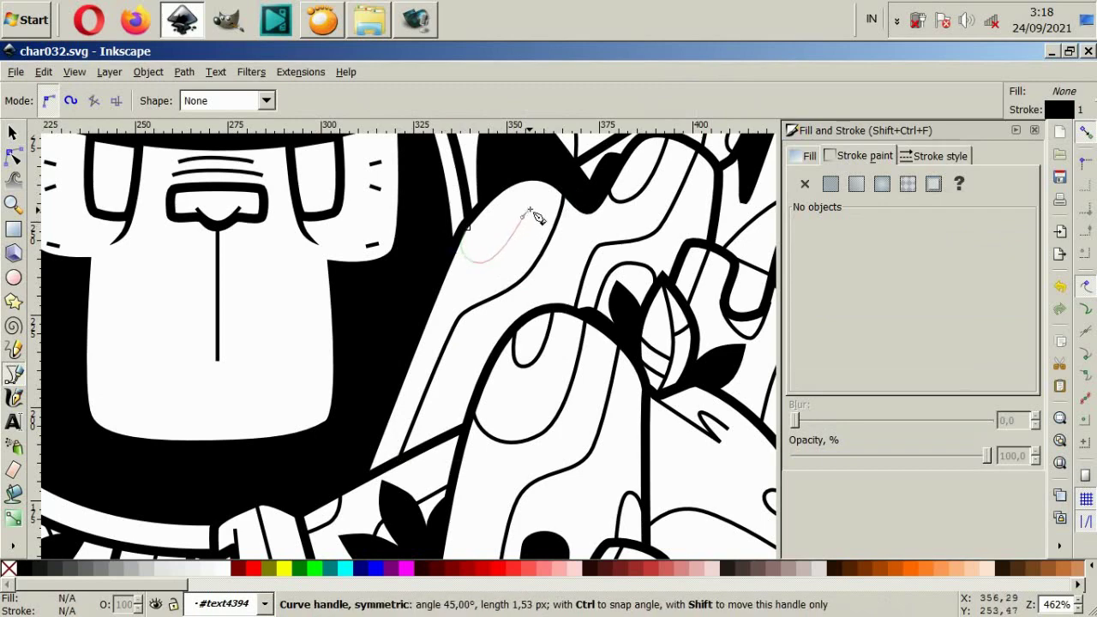
pyautogui.moveTo(519, 183); pyautogui.dragTo(520, 183)
pyautogui.press('Return')
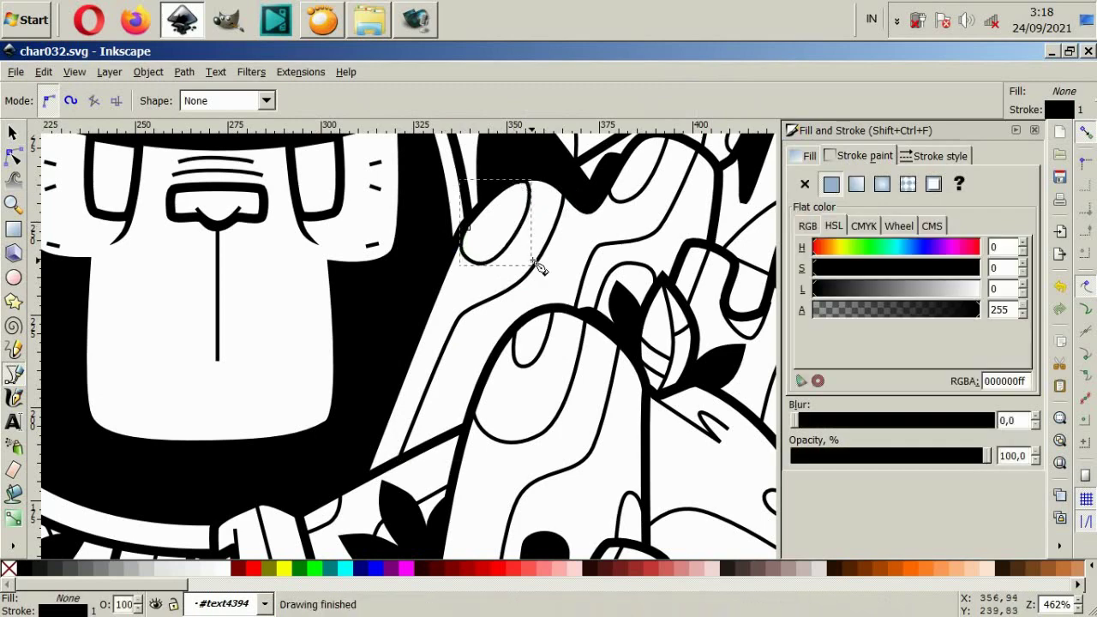
# Zoom to the whole page and inspect a small shape on the left plant.
pyautogui.press('5')
pyautogui.press('s')
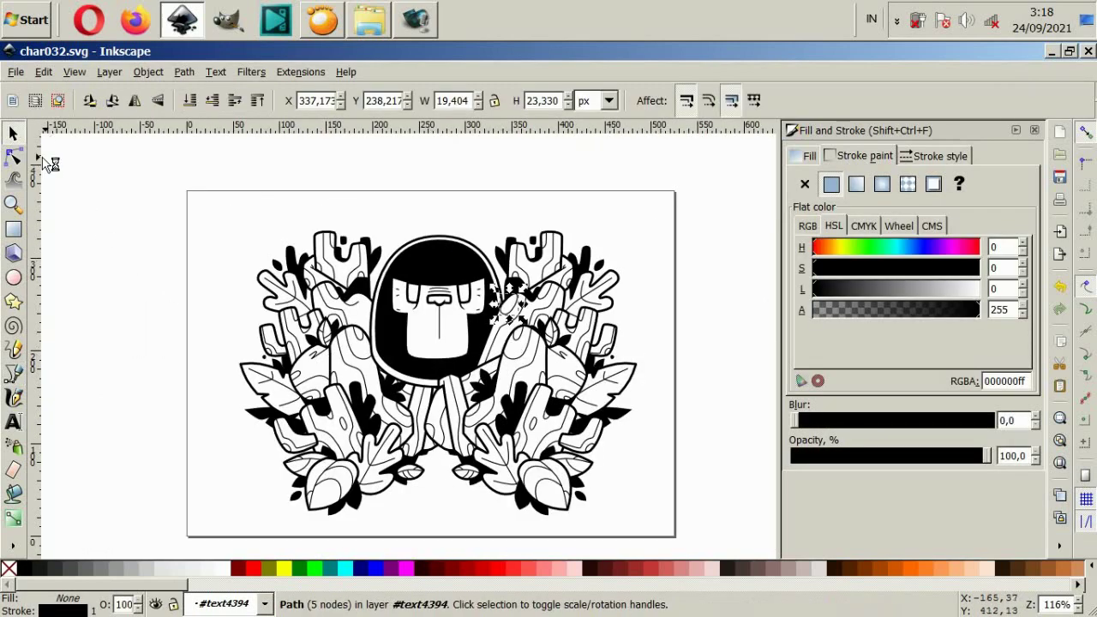
pyautogui.click(208, 253)
pyautogui.scroll(2, 364, 331)
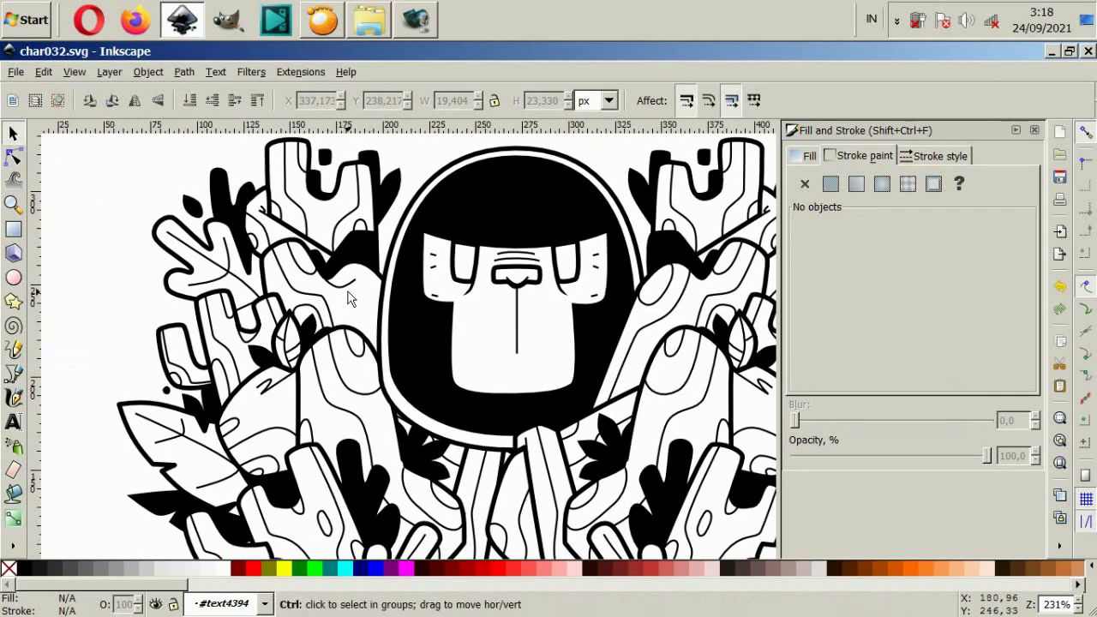
pyautogui.keyDown('ctrl'); pyautogui.click(347, 292); pyautogui.keyUp('ctrl')
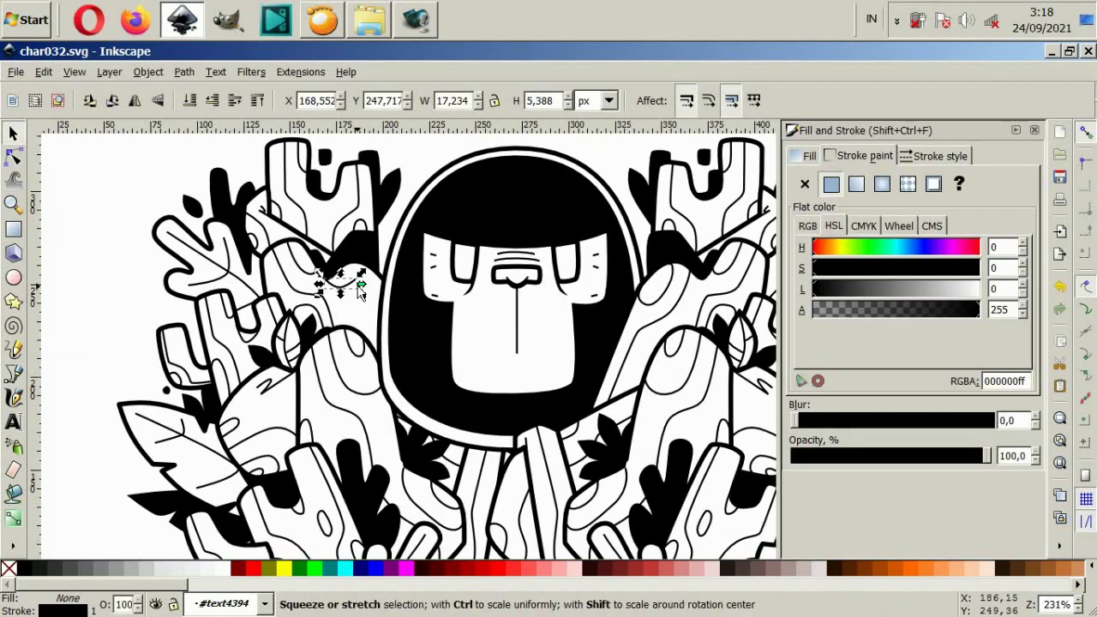
pyautogui.press('Escape')
pyautogui.scroll(2, 363, 288)
# Draw a contour line down the left plant finger and another around its tip.
pyautogui.press('b')
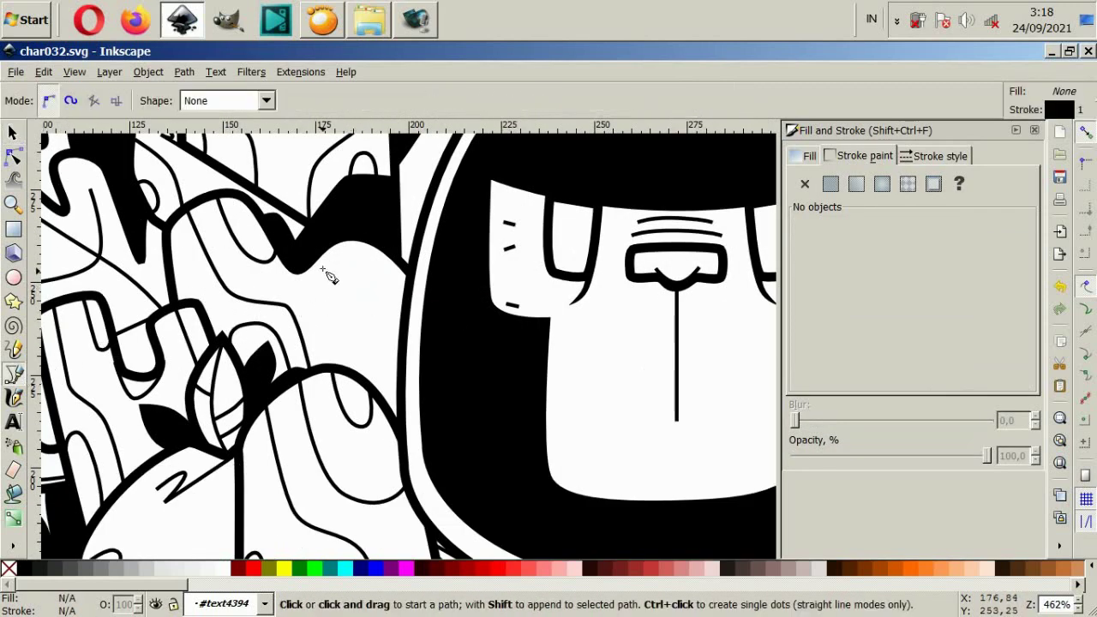
pyautogui.click(312, 267)
pyautogui.moveTo(328, 297); pyautogui.dragTo(380, 337)
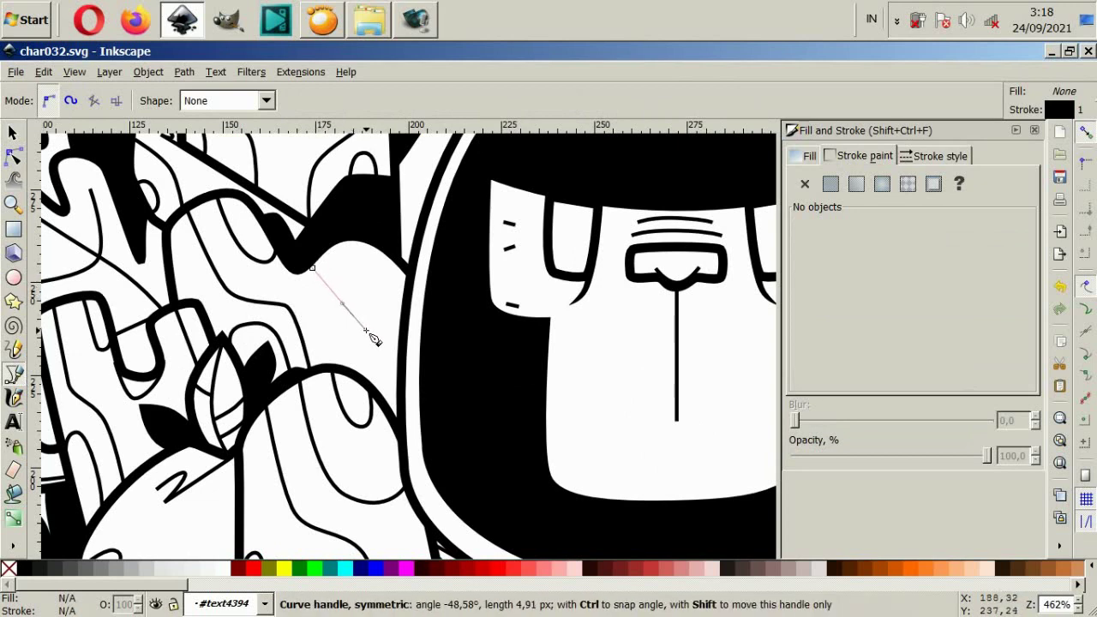
pyautogui.press('Return')
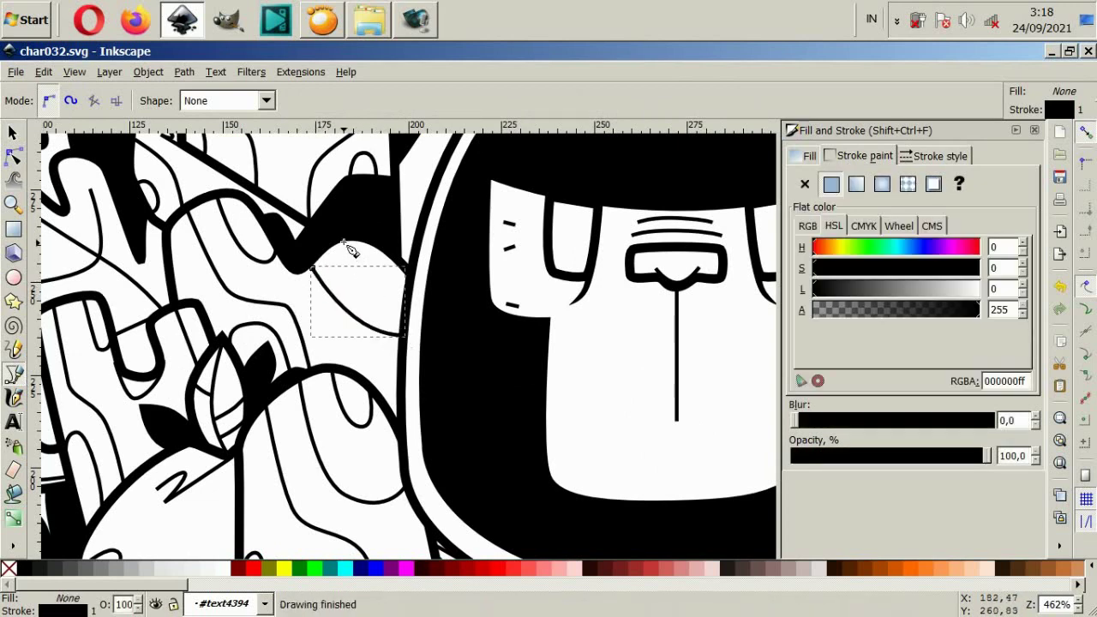
pyautogui.click(343, 243)
pyautogui.moveTo(344, 267); pyautogui.dragTo(393, 292)
pyautogui.click(392, 262)
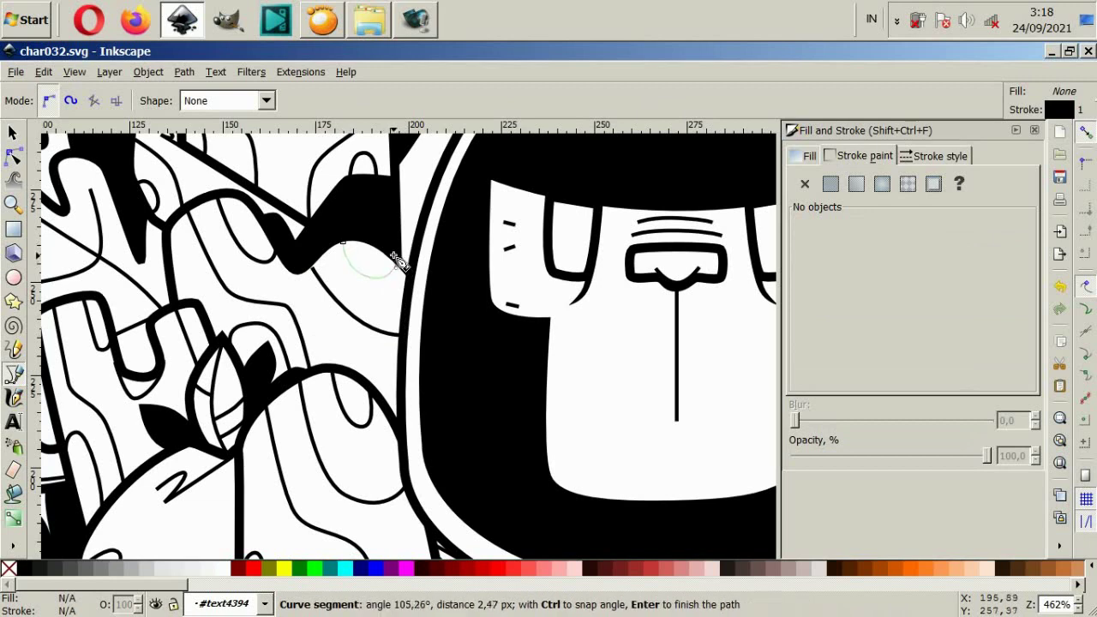
pyautogui.press('Return')
# Adjust the bend of the new left finger curve, then select the finger shape.
pyautogui.click(7, 159)
pyautogui.click(331, 289)
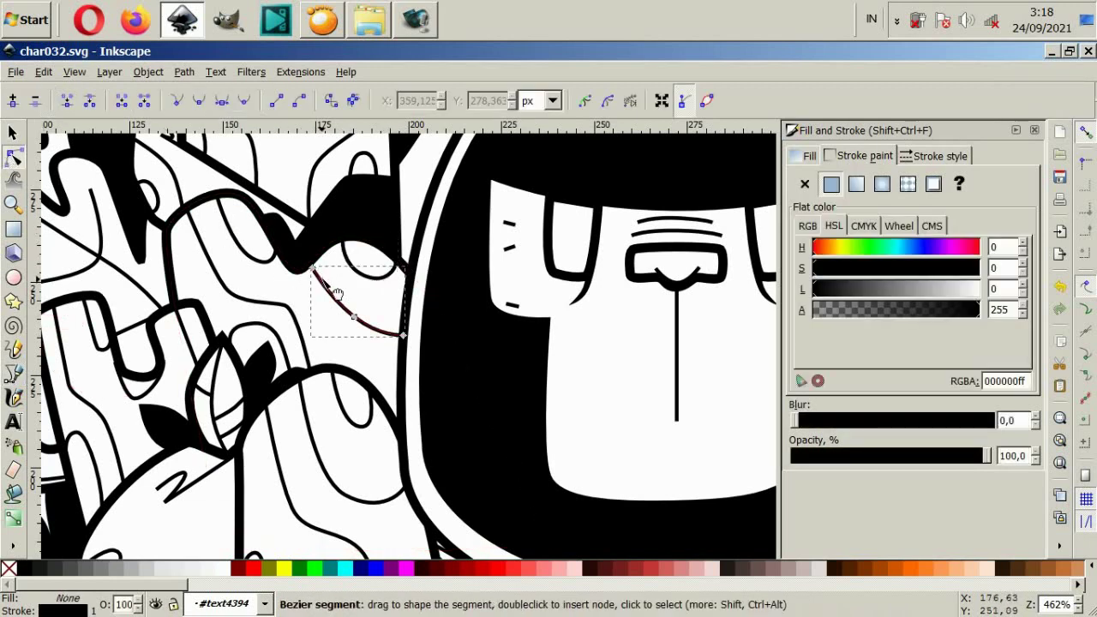
pyautogui.moveTo(328, 296); pyautogui.dragTo(311, 285)
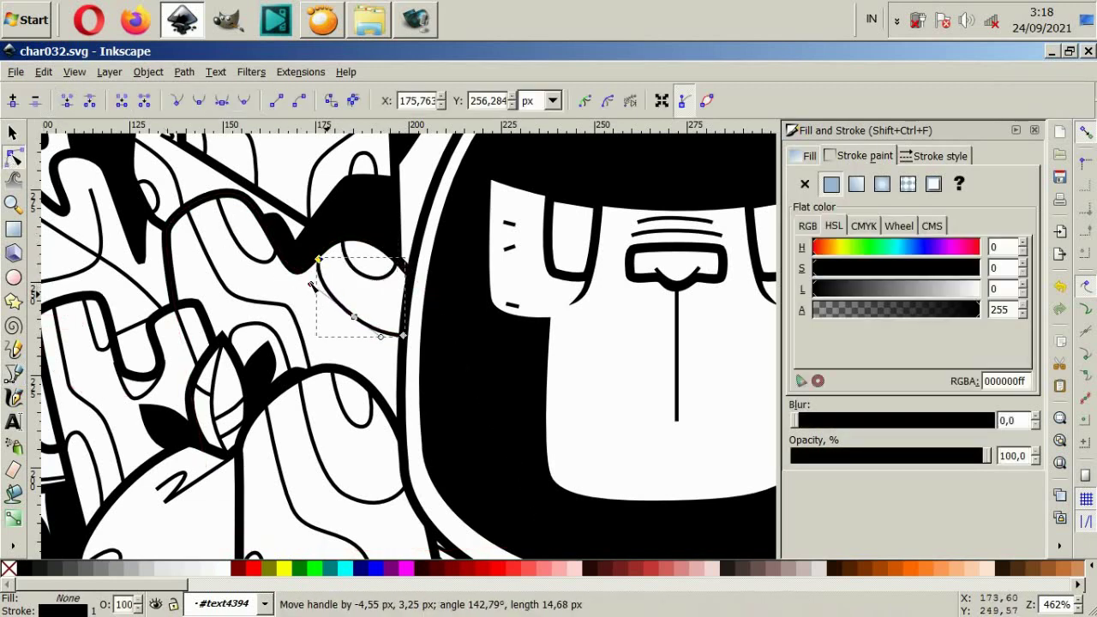
pyautogui.press('s')
pyautogui.press('Escape')
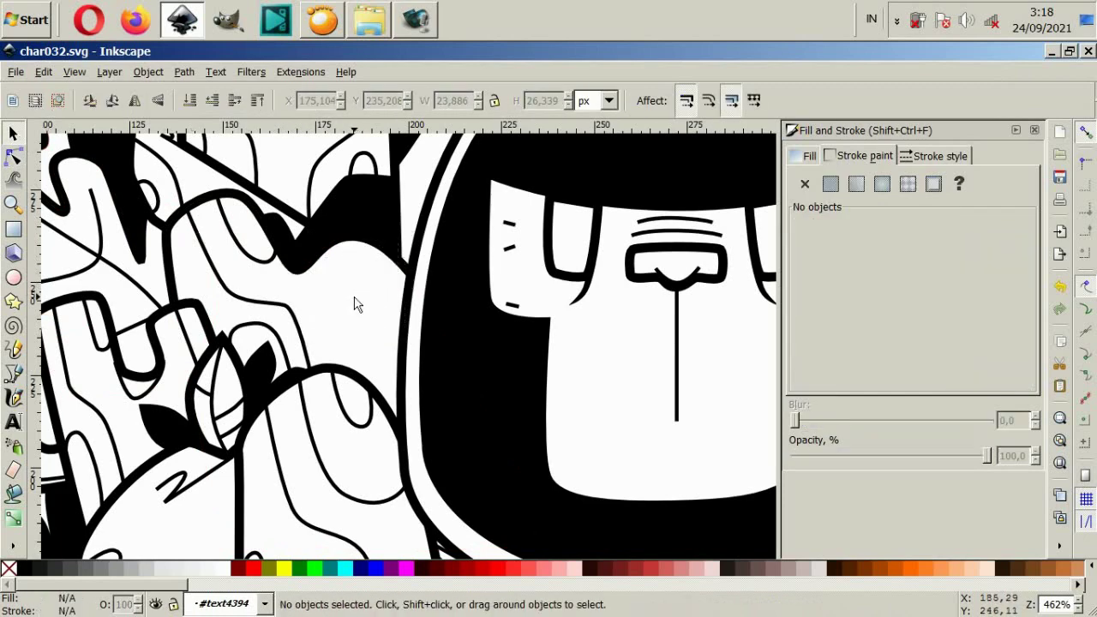
pyautogui.click(355, 305)
# Scroll around the page to inspect the whole drawing.
pyautogui.keyDown('ctrl'); pyautogui.scroll(-4, 354, 304); pyautogui.keyUp('ctrl')
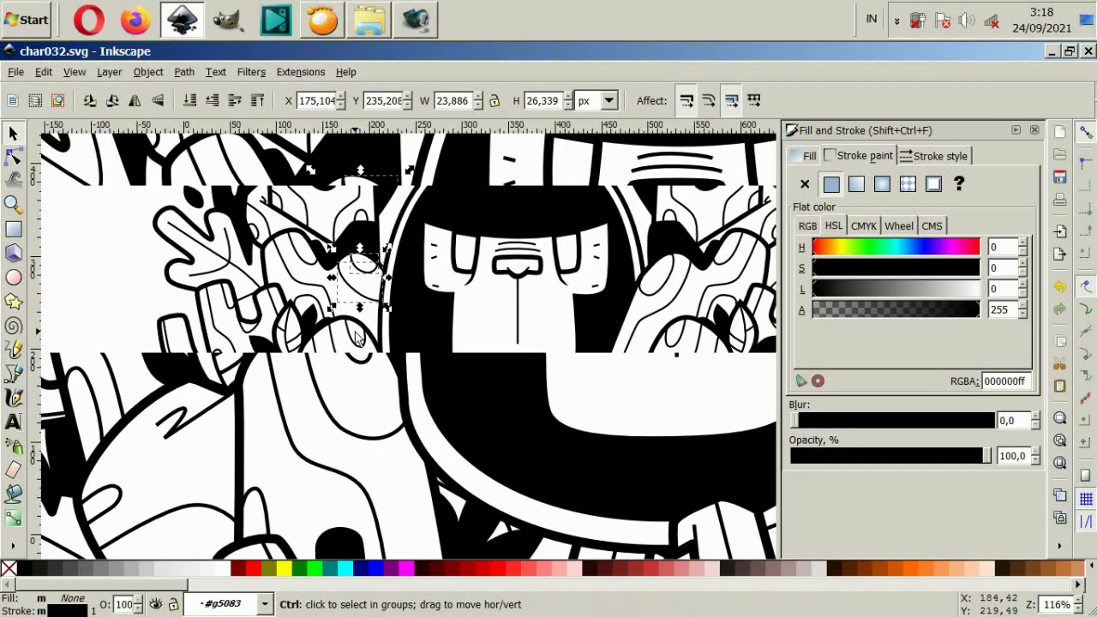
pyautogui.press('Escape')
pyautogui.keyDown('ctrl'); pyautogui.scroll(-2, 294, 298); pyautogui.keyUp('ctrl')
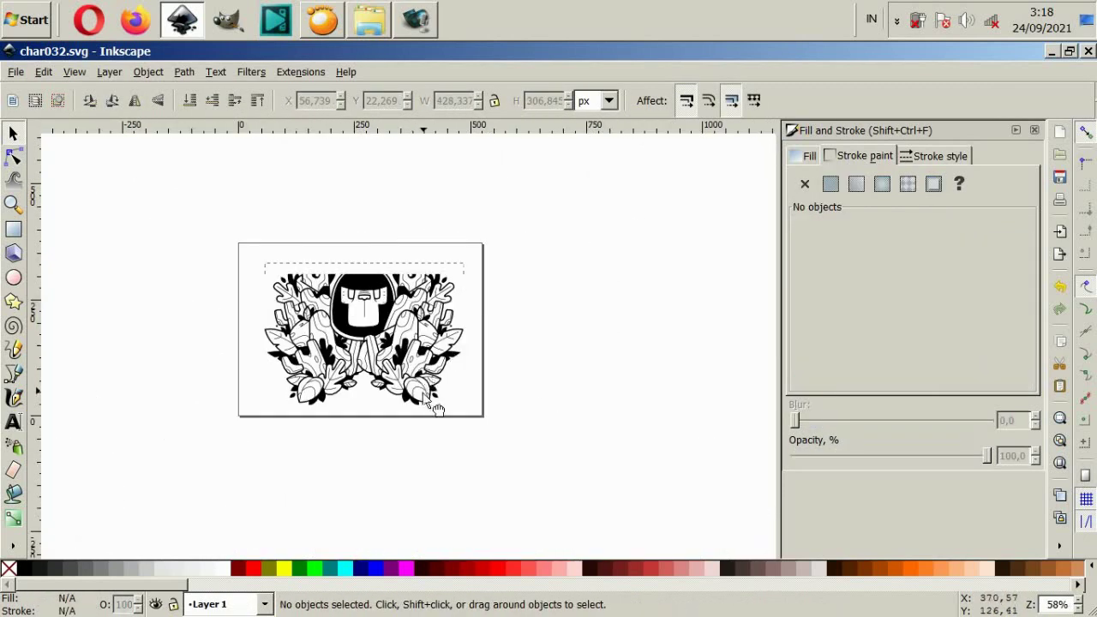
pyautogui.keyDown('ctrl'); pyautogui.scroll(2, 334, 329); pyautogui.keyUp('ctrl')
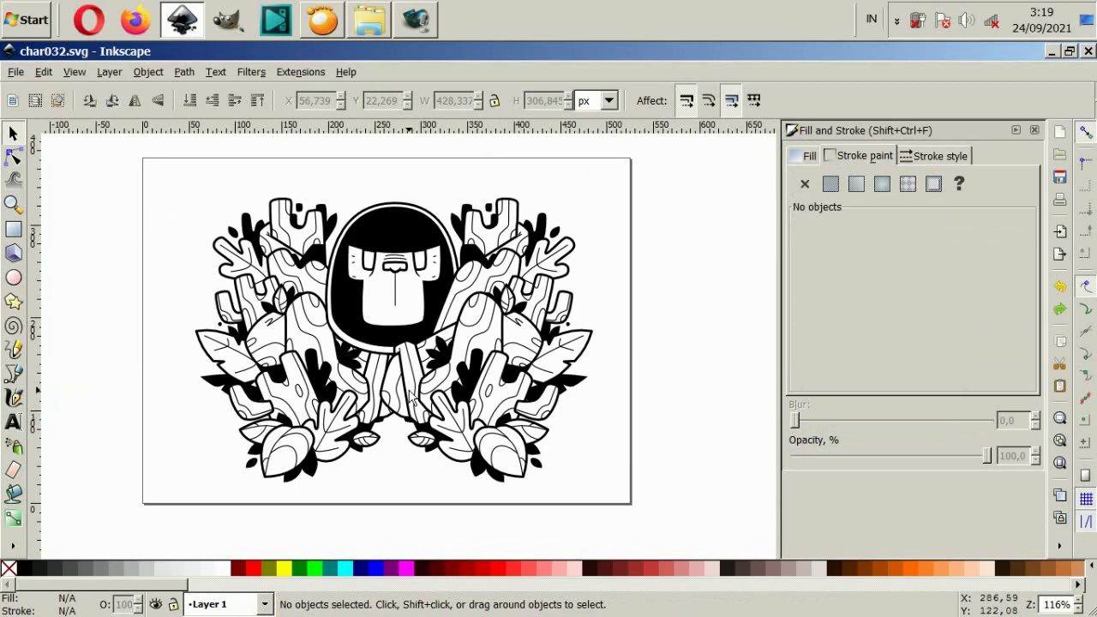
pyautogui.keyDown('ctrl'); pyautogui.scroll(-2, 412, 396); pyautogui.keyUp('ctrl')
pyautogui.keyDown('ctrl'); pyautogui.scroll(2, 399, 351); pyautogui.keyUp('ctrl')
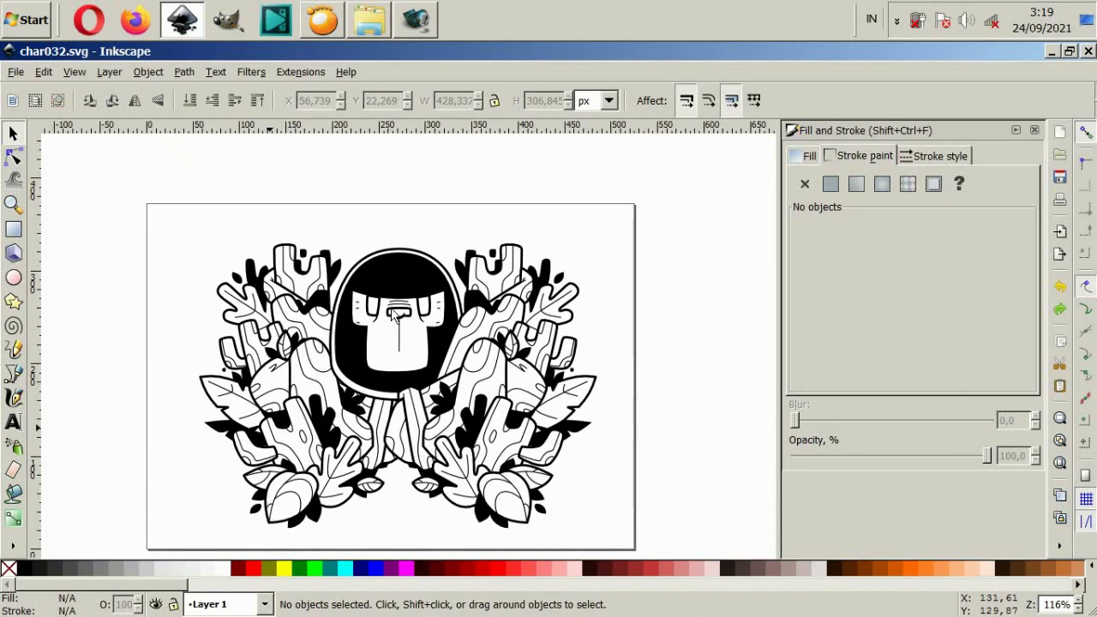
pyautogui.scroll(-1, 392, 315)
pyautogui.scroll(2, 392, 316)
# Select the drawing group and helmet, trying a red fill on the helmet.
pyautogui.click(392, 316)
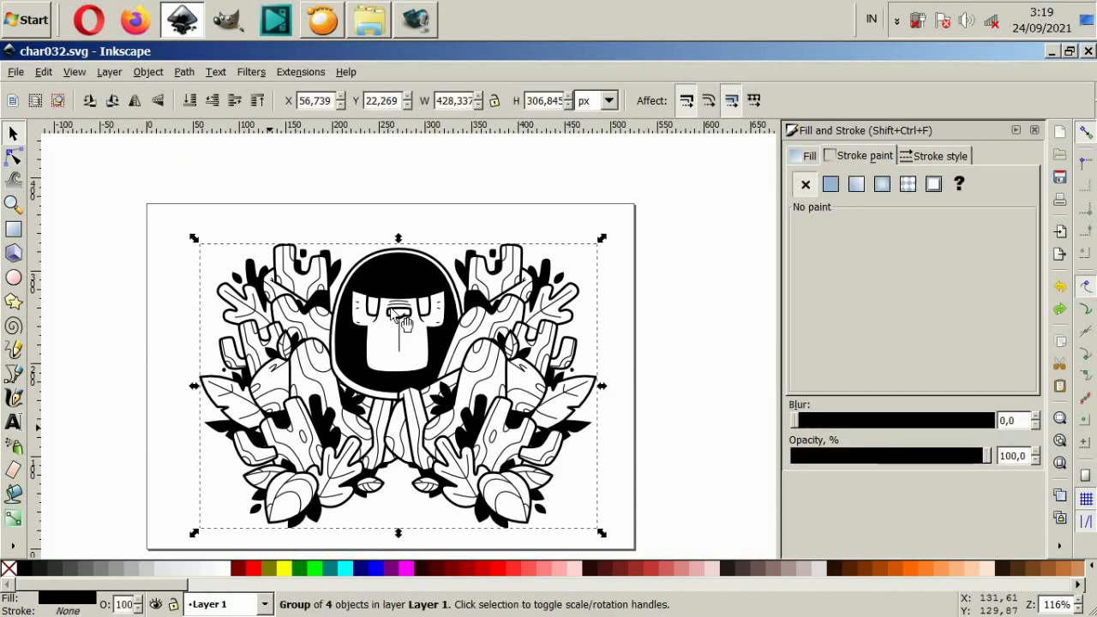
pyautogui.click(624, 461)
pyautogui.keyDown('ctrl'); pyautogui.scroll(-2, 421, 412); pyautogui.keyUp('ctrl')
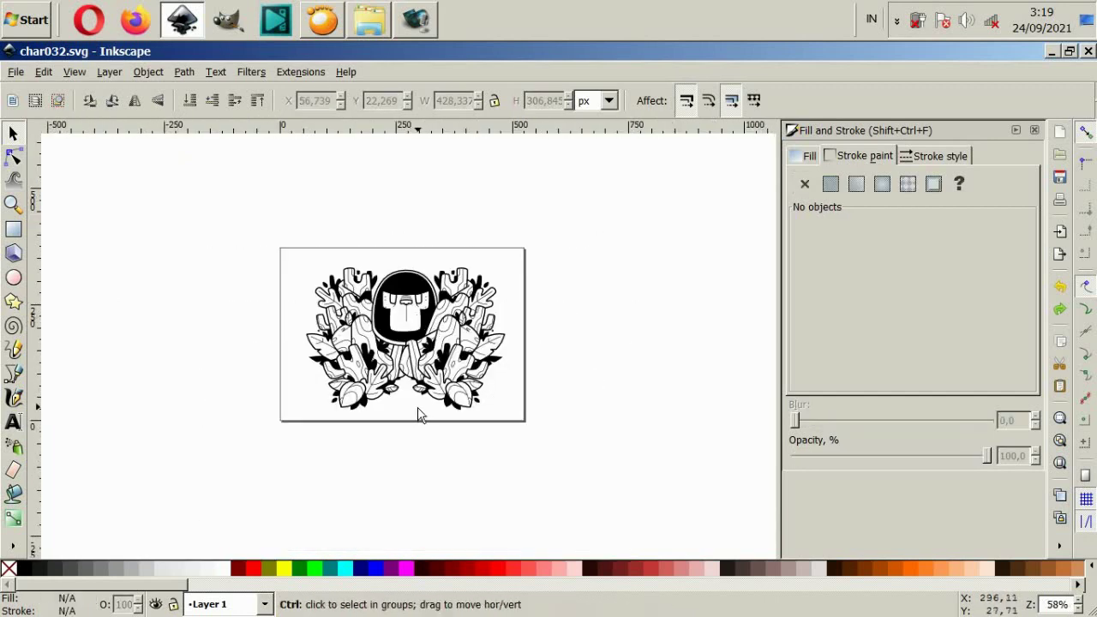
pyautogui.keyDown('ctrl'); pyautogui.scroll(2, 404, 322); pyautogui.keyUp('ctrl')
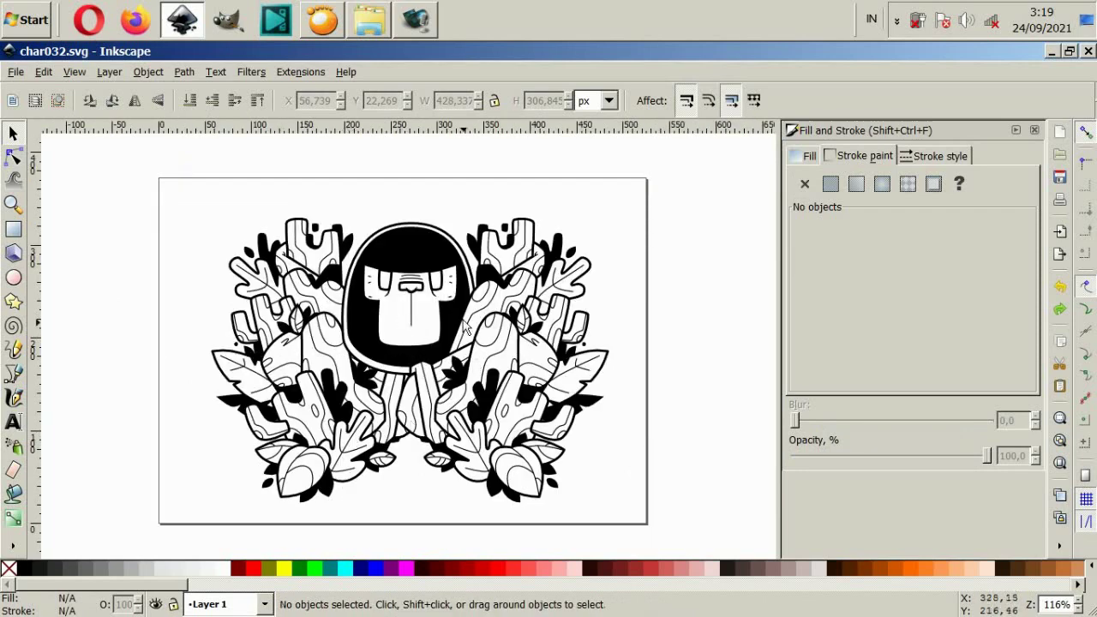
pyautogui.keyDown('ctrl'); pyautogui.scroll(2, 416, 242); pyautogui.keyUp('ctrl')
pyautogui.click(415, 242)
pyautogui.click(502, 573)
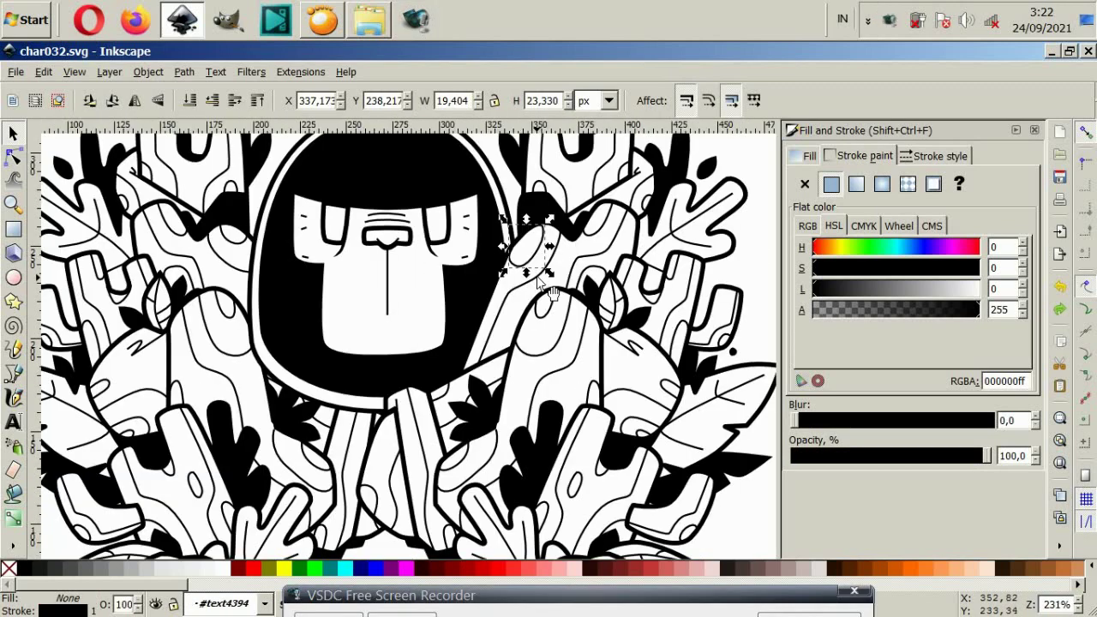
pyautogui.keyDown('shift'); pyautogui.click(539, 280); pyautogui.keyUp('shift')
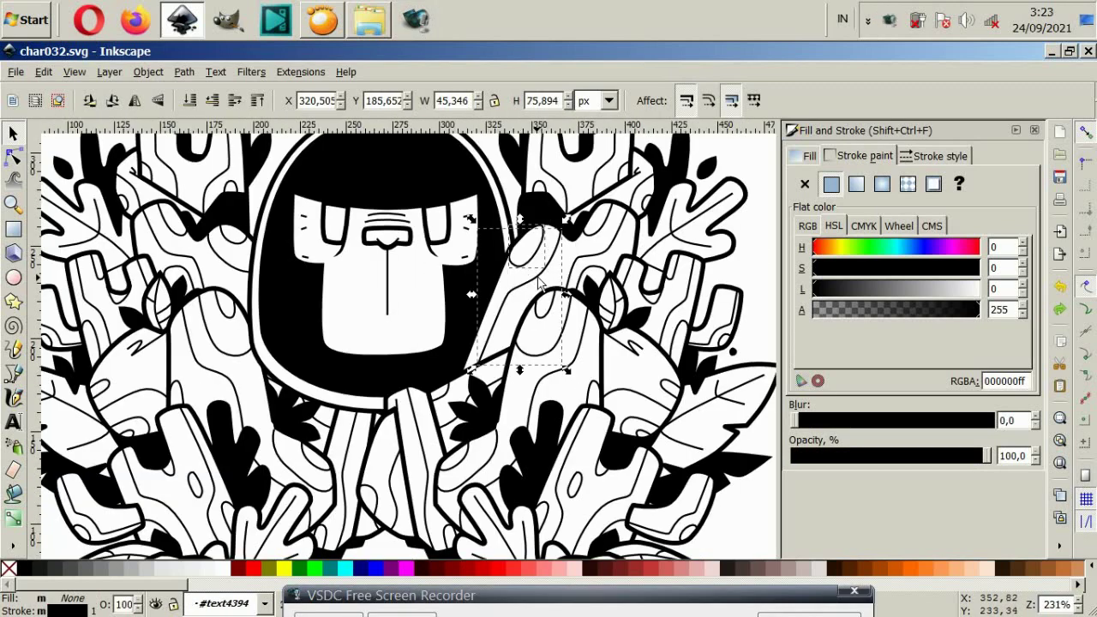
pyautogui.press('Escape')
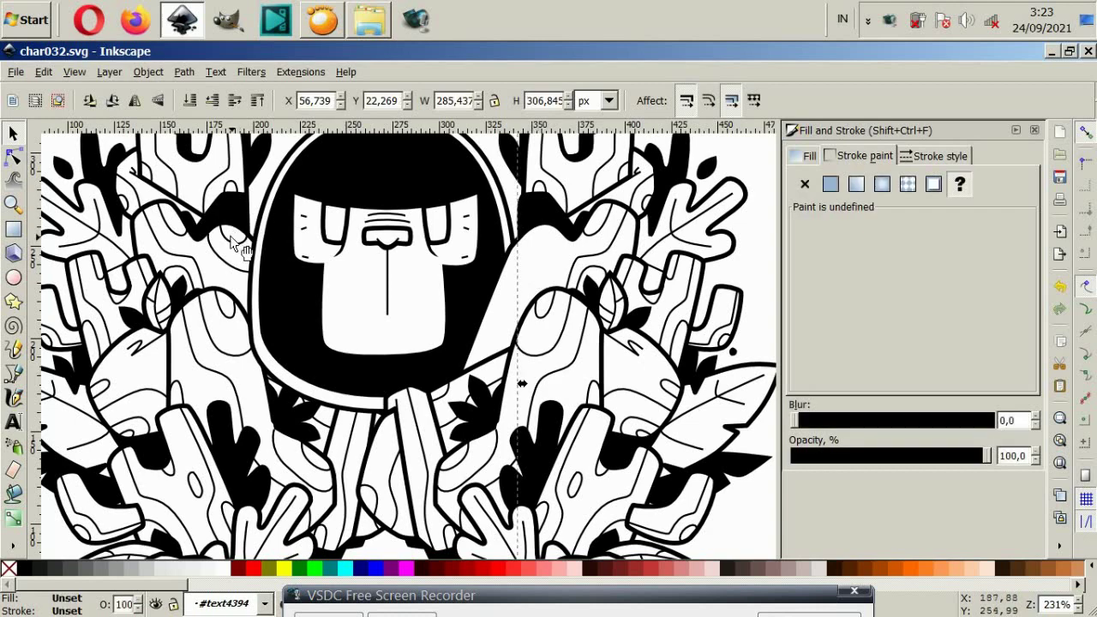
# Enter the drawing group and delete the right-hand plant cluster.
pyautogui.doubleClick(548, 304)
pyautogui.press('-')
pyautogui.press('-')
pyautogui.click(557, 360)
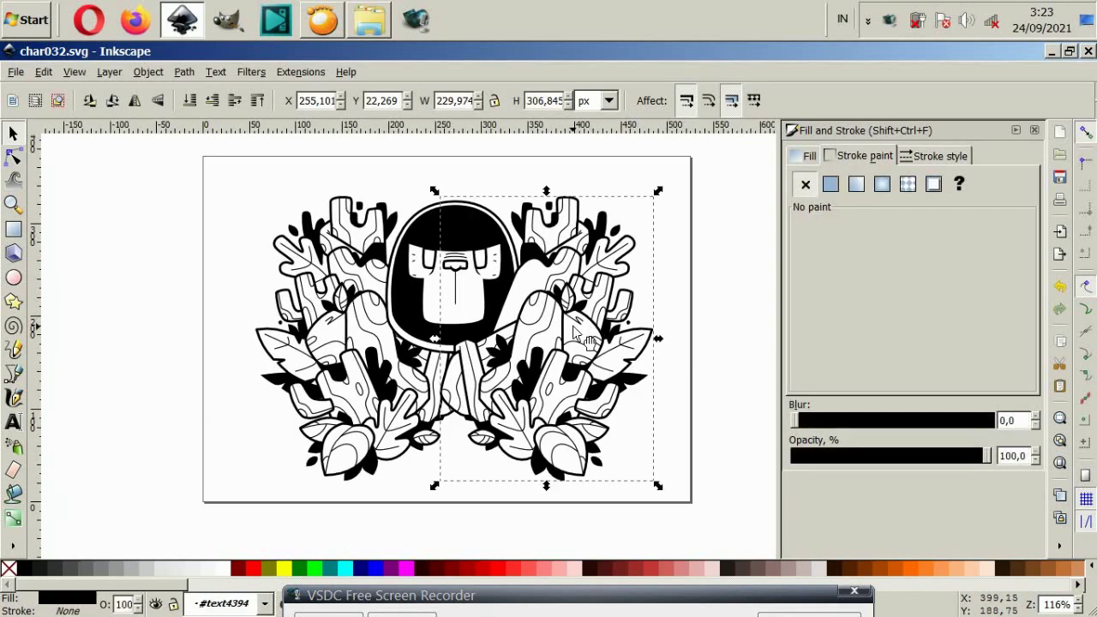
pyautogui.press('Delete')
# Nudge the helmet two steps to the right.
pyautogui.click(477, 318)
pyautogui.hotkey('shift', 'Right')
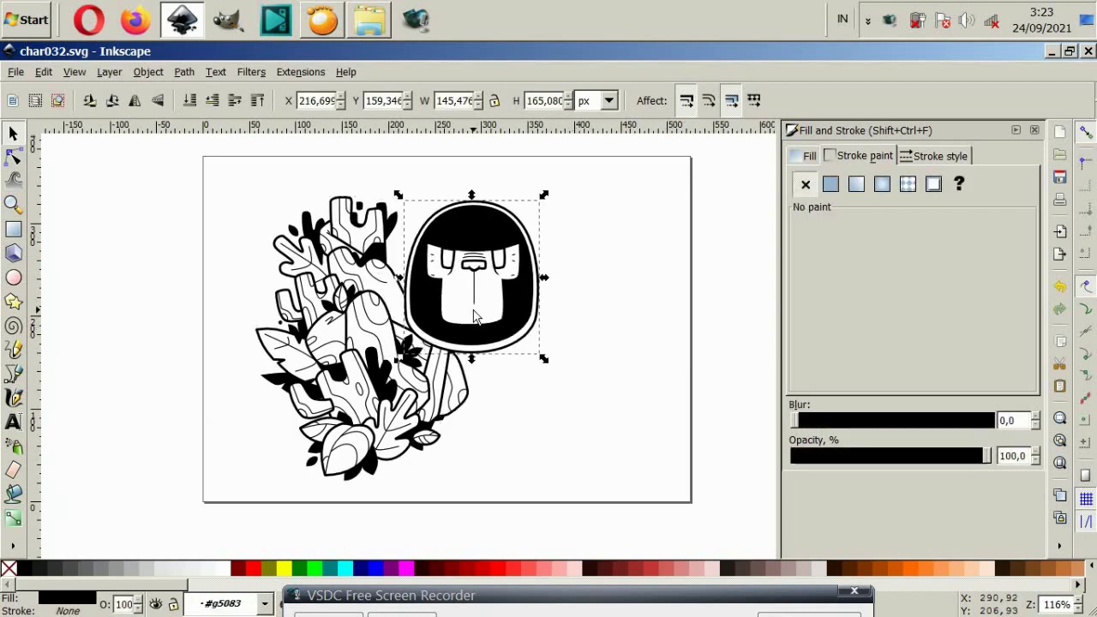
pyautogui.hotkey('shift', 'Right')
pyautogui.hotkey('shift', 'Right')
pyautogui.scroll(2, 411, 296)
# Mirror the small detail piece horizontally and move it onto the left plant's log.
pyautogui.press('Tab')
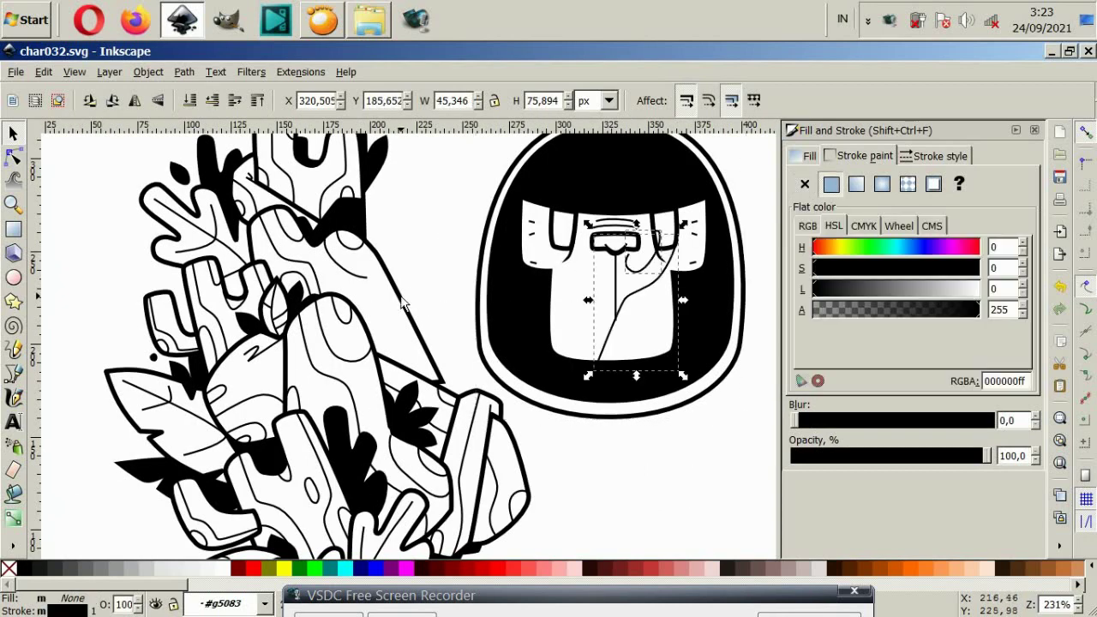
pyautogui.click(160, 101)
pyautogui.moveTo(650, 312); pyautogui.dragTo(385, 312)
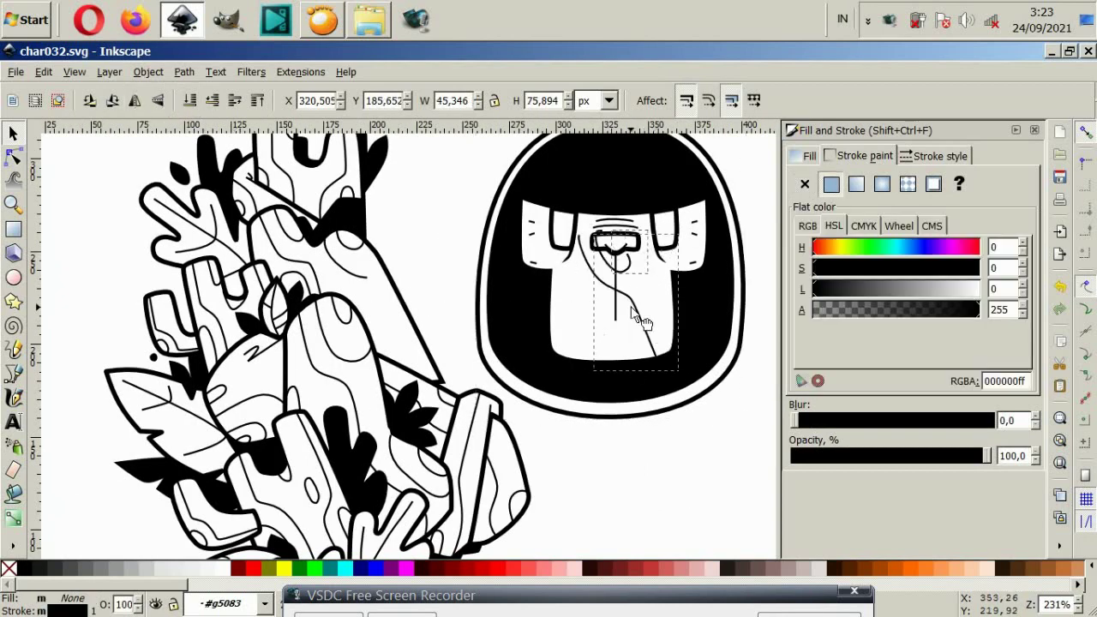
pyautogui.press('Escape')
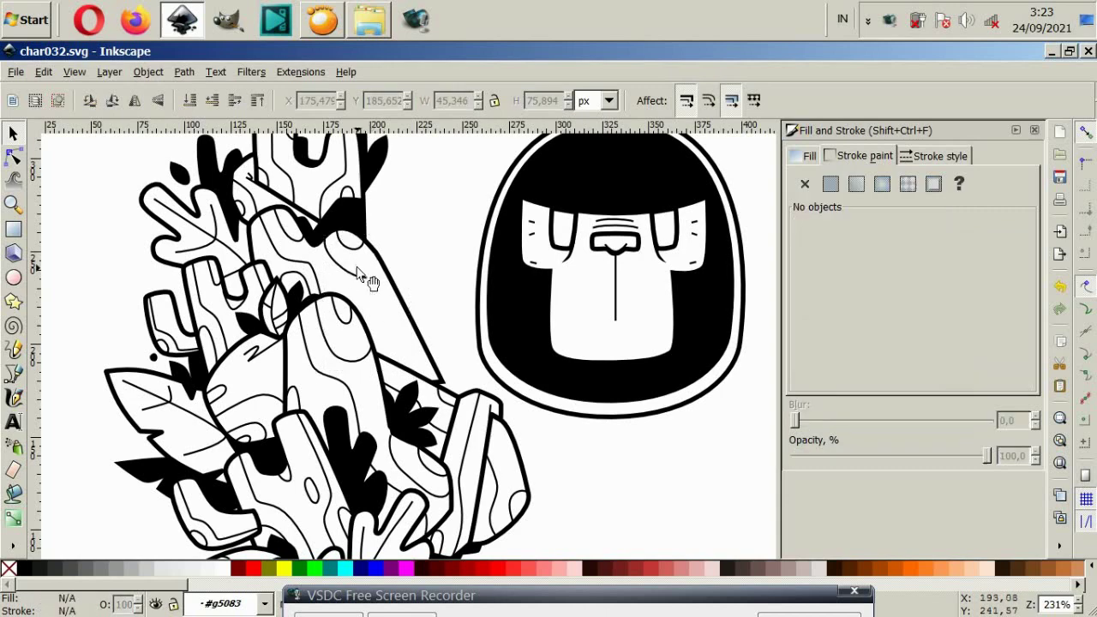
# Fine-tune the position of the mirrored detail group on the left log.
pyautogui.click(358, 261)
pyautogui.press('Escape')
pyautogui.click(352, 261)
pyautogui.moveTo(351, 262); pyautogui.dragTo(398, 272)
pyautogui.press('Escape')
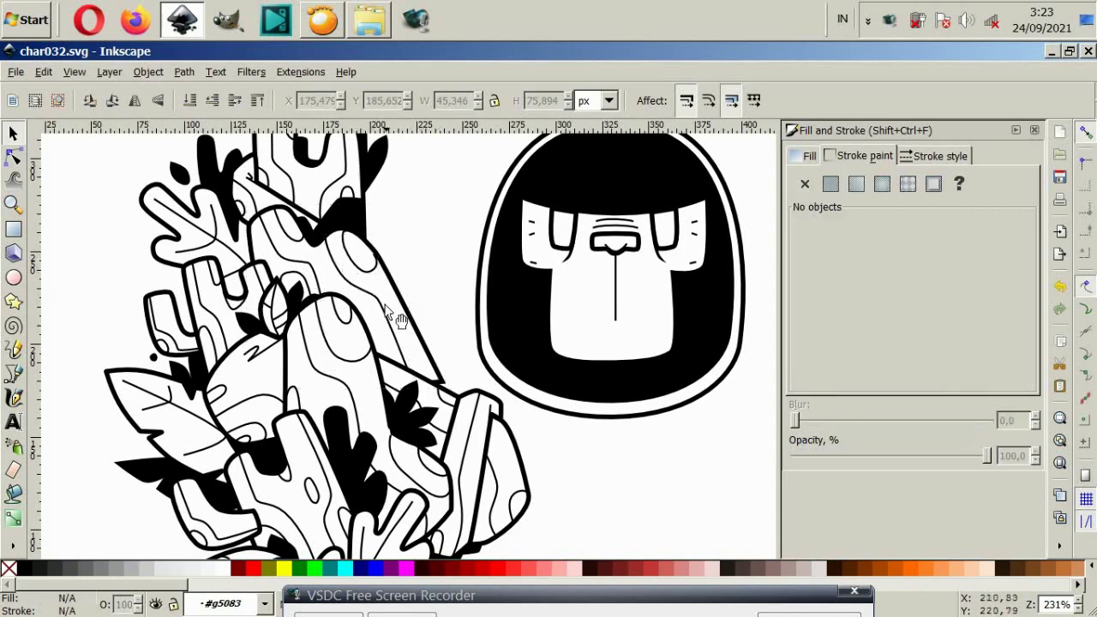
pyautogui.scroll(2, 386, 313)
pyautogui.click(384, 266)
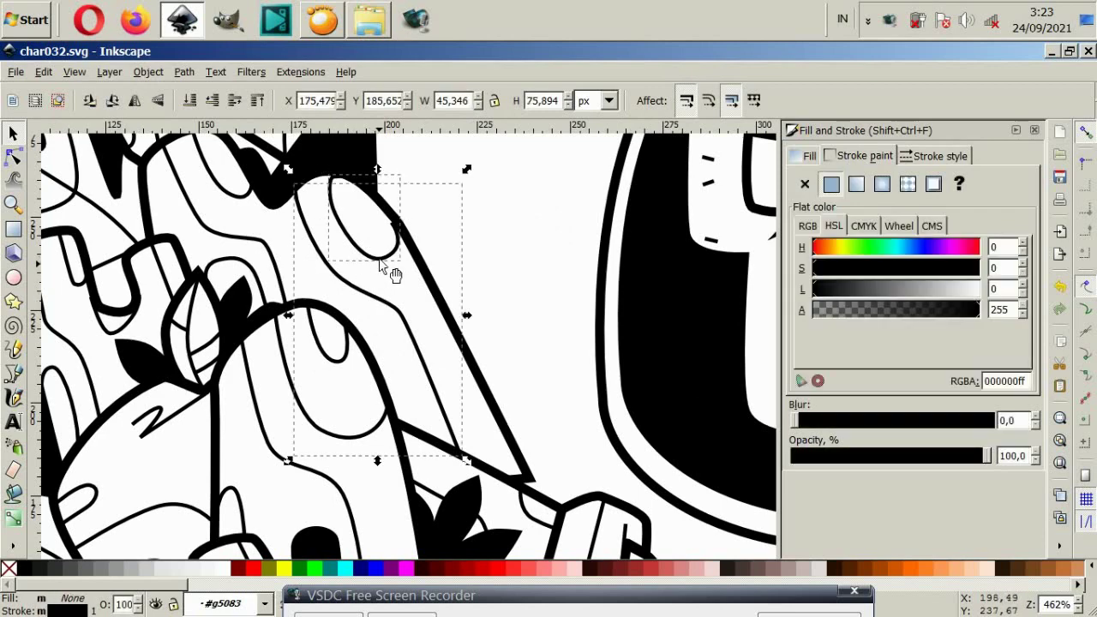
pyautogui.moveTo(381, 266); pyautogui.dragTo(397, 270)
pyautogui.press('Escape')
# Marquee-select the remaining drawing, then select the left plant's top log.
pyautogui.scroll(-2, 484, 292)
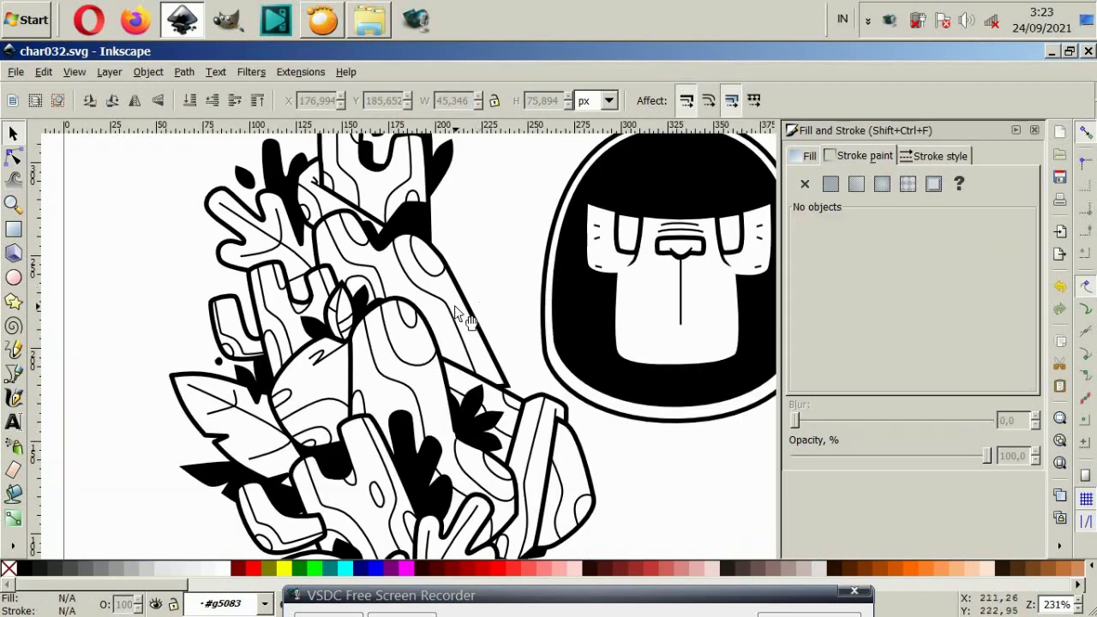
pyautogui.scroll(-4, 455, 305)
pyautogui.click(511, 296)
pyautogui.moveTo(352, 205); pyautogui.dragTo(501, 438)
pyautogui.scroll(2, 442, 357)
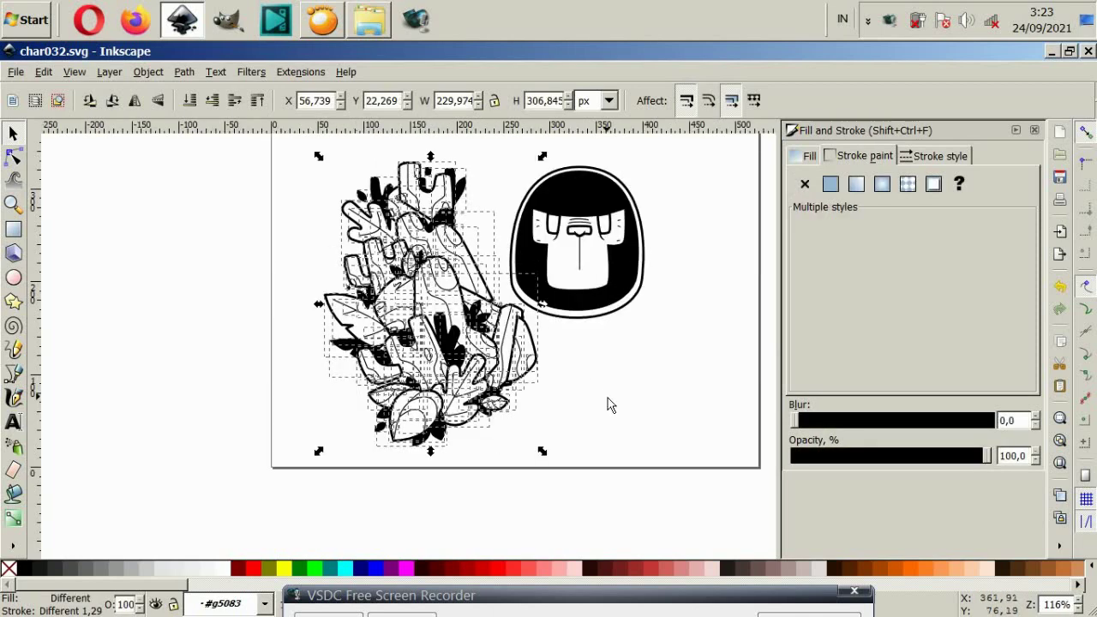
pyautogui.press('Escape')
pyautogui.scroll(3, 545, 319)
pyautogui.scroll(1, 514, 283)
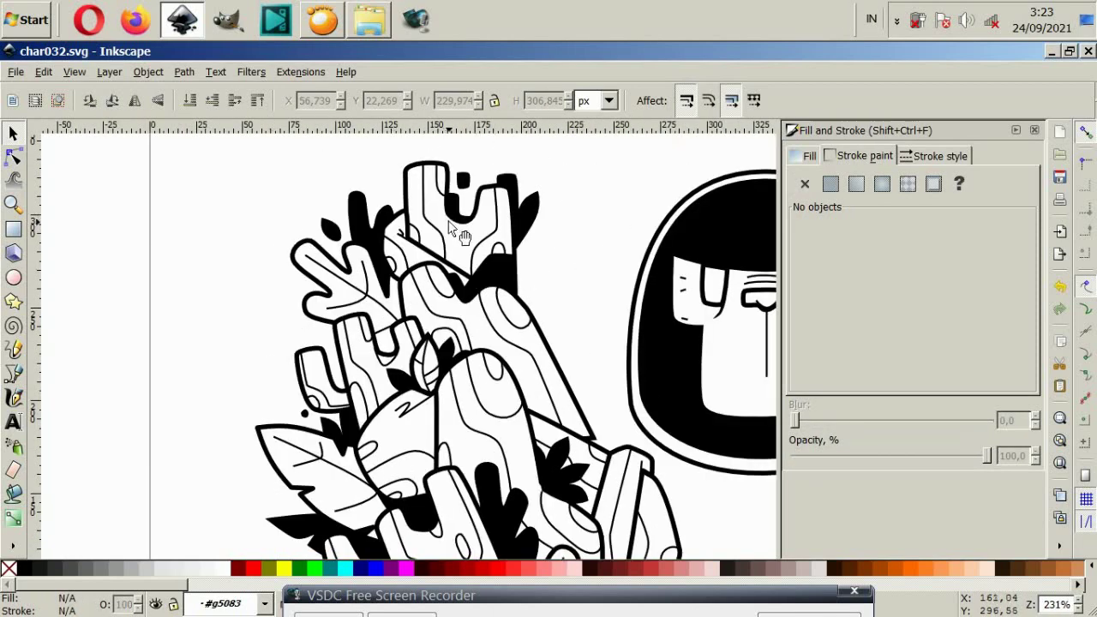
pyautogui.click(481, 232)
pyautogui.scroll(2, 489, 257)
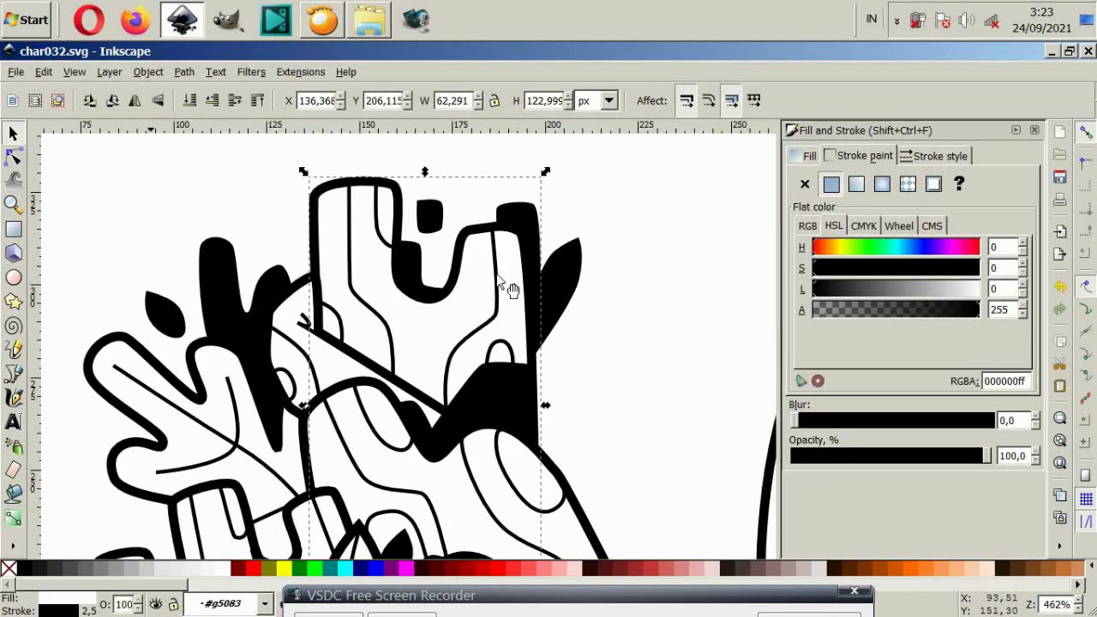
# Fill the top log light grey and draw a first closed highlight shape over it.
pyautogui.click(154, 569)
pyautogui.click(607, 430)
pyautogui.click(14, 374)
pyautogui.scroll(2, 351, 332)
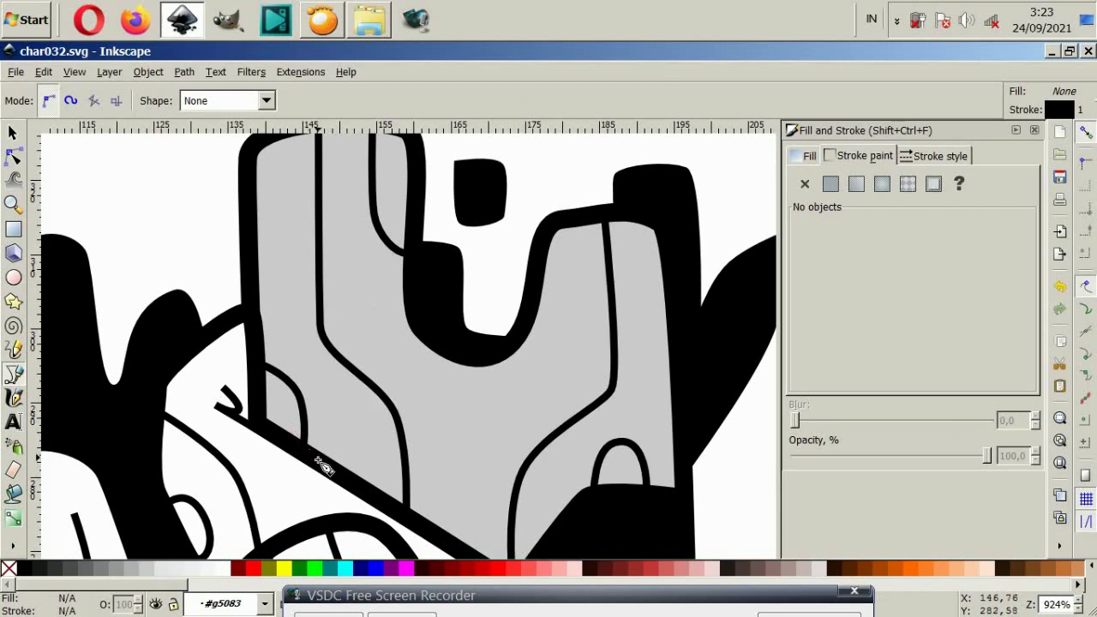
pyautogui.click(279, 416)
pyautogui.click(270, 163)
pyautogui.scroll(2, 309, 184)
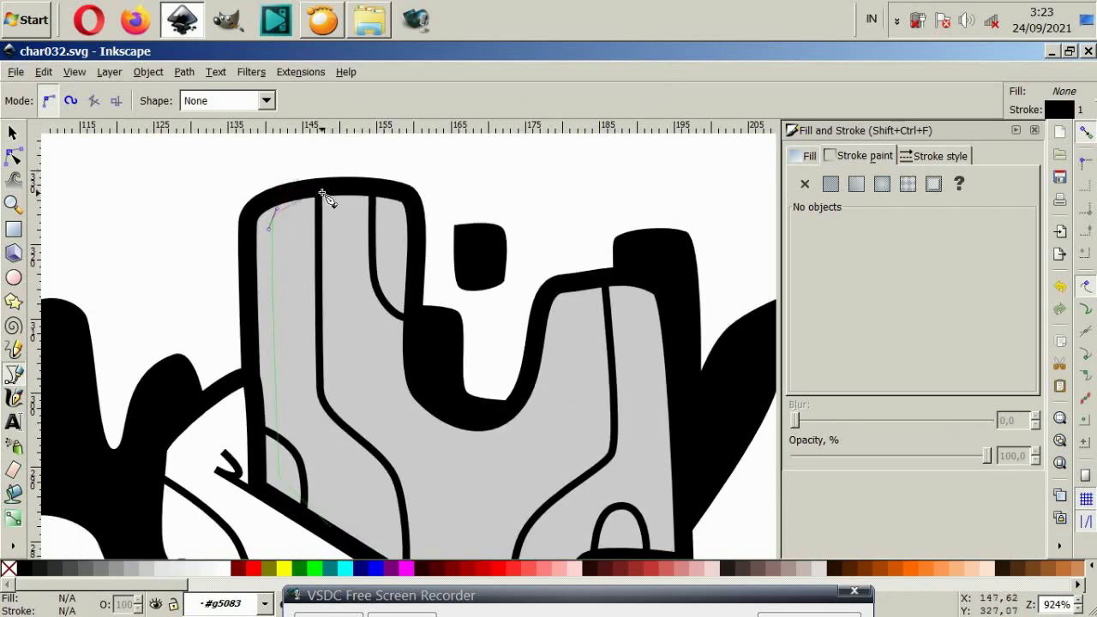
pyautogui.click(343, 206)
pyautogui.scroll(-2, 355, 294)
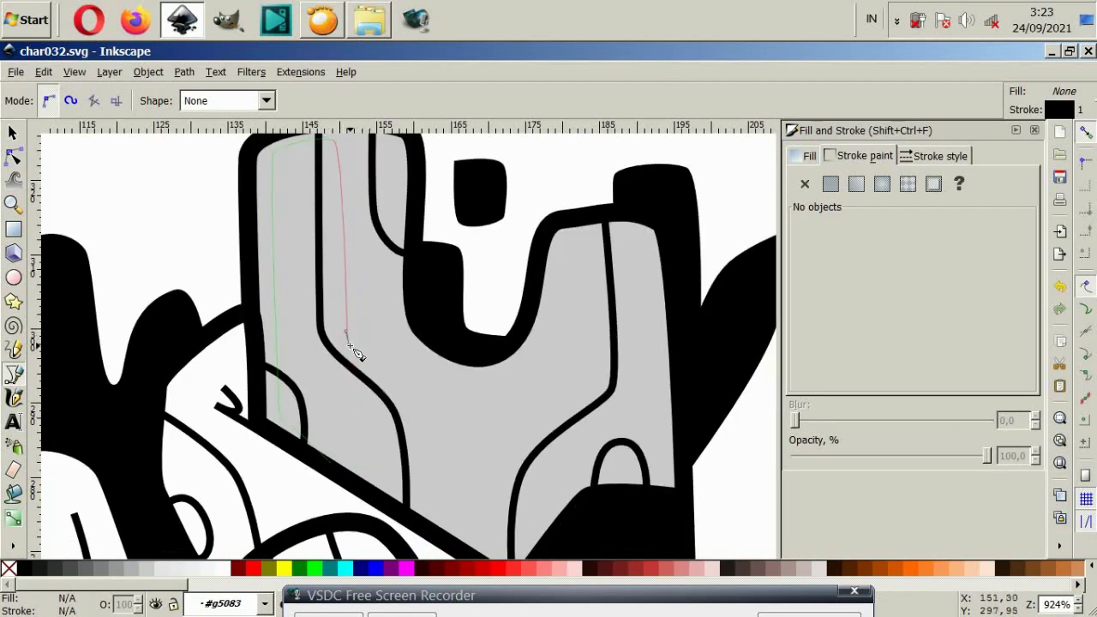
pyautogui.moveTo(348, 344); pyautogui.dragTo(424, 441)
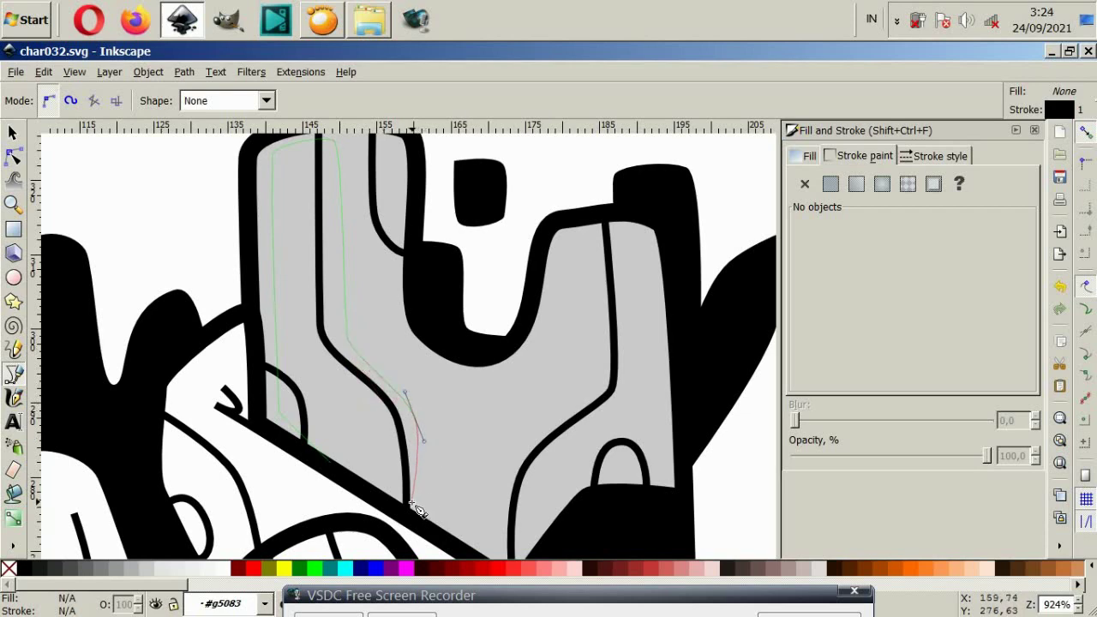
pyautogui.click(338, 460)
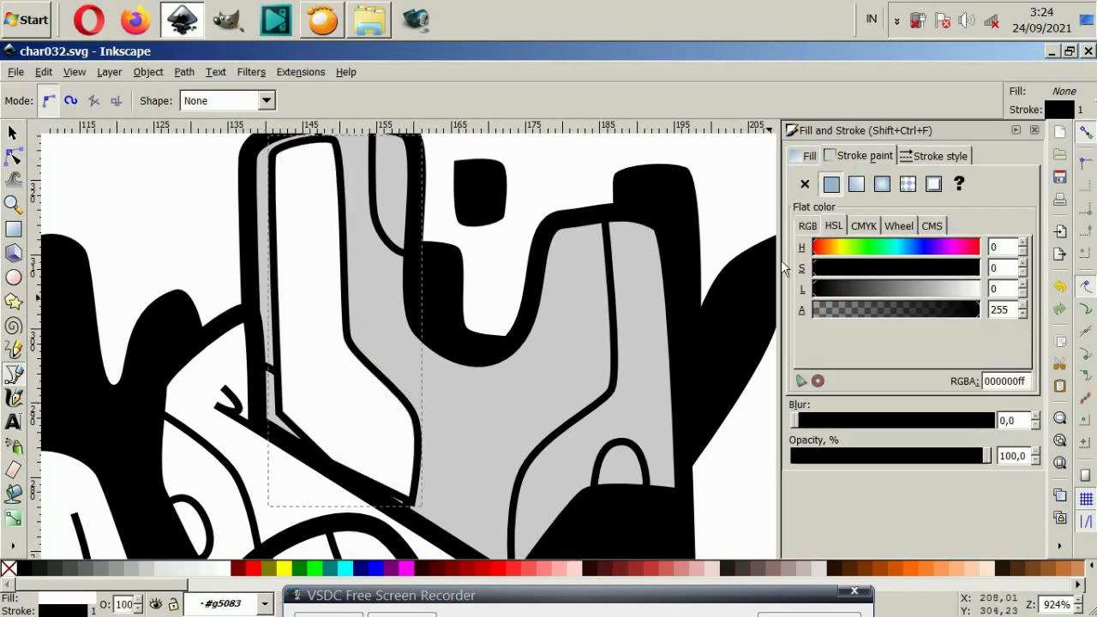
# Remove the first highlight's outline and send it beneath the log outlines.
pyautogui.click(805, 183)
pyautogui.click(12, 136)
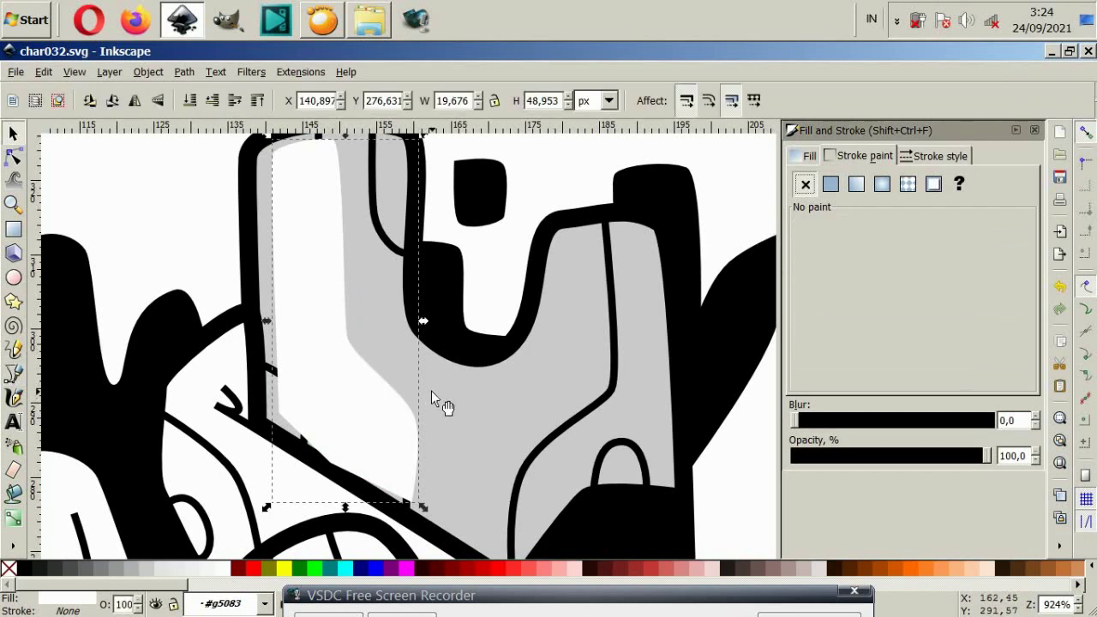
pyautogui.press('pagedown')
pyautogui.press('pagedown')
pyautogui.press('pagedown')
pyautogui.press('pagedown')
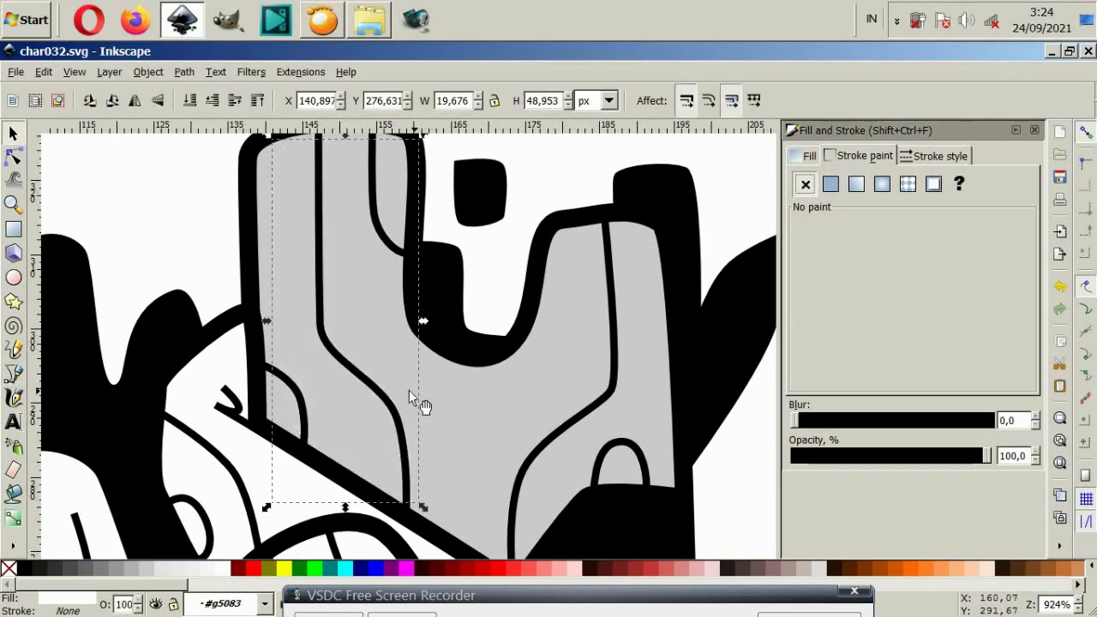
pyautogui.press('Escape')
# Draw a second closed highlight shape along the log's middle and right arm.
pyautogui.scroll(-2, 392, 279)
pyautogui.scroll(2, 471, 323)
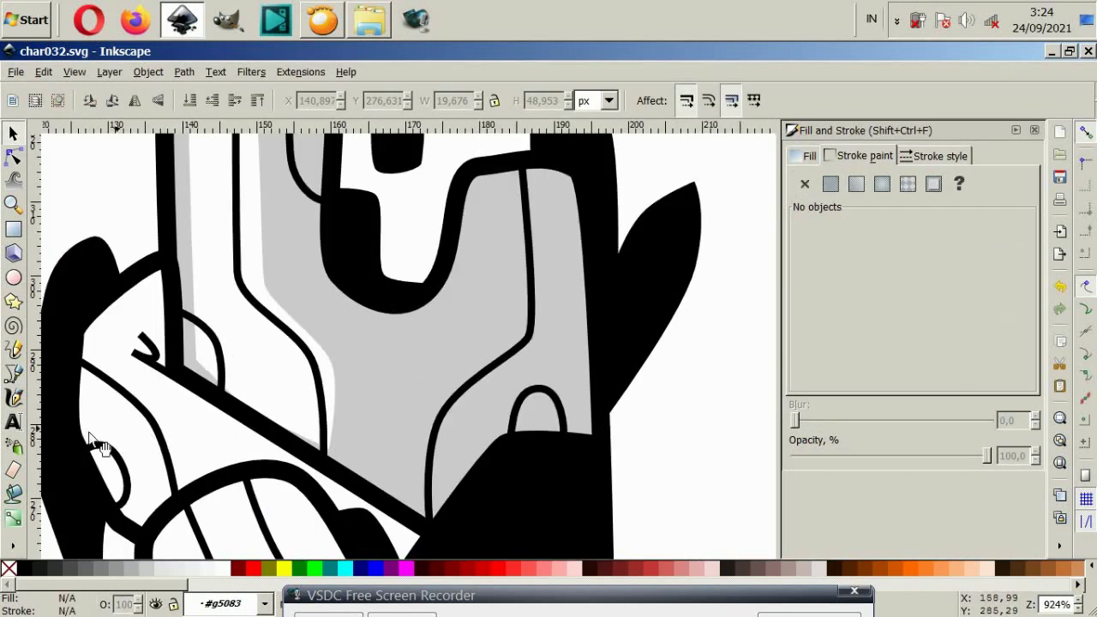
pyautogui.click(12, 377)
pyautogui.click(414, 503)
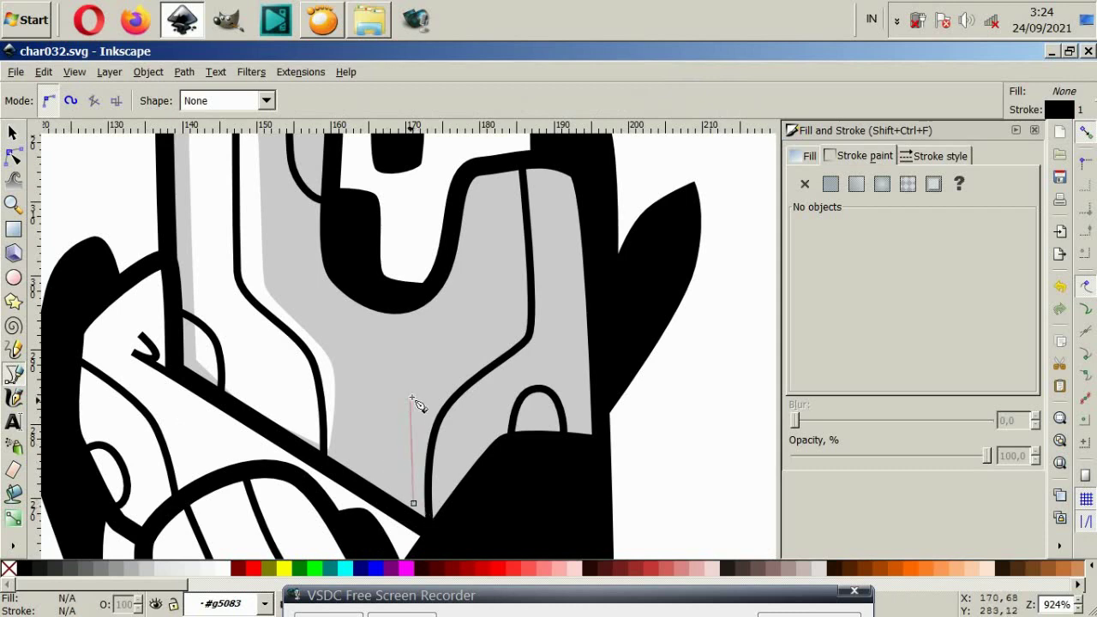
pyautogui.click(415, 322)
pyautogui.click(467, 274)
pyautogui.click(552, 467)
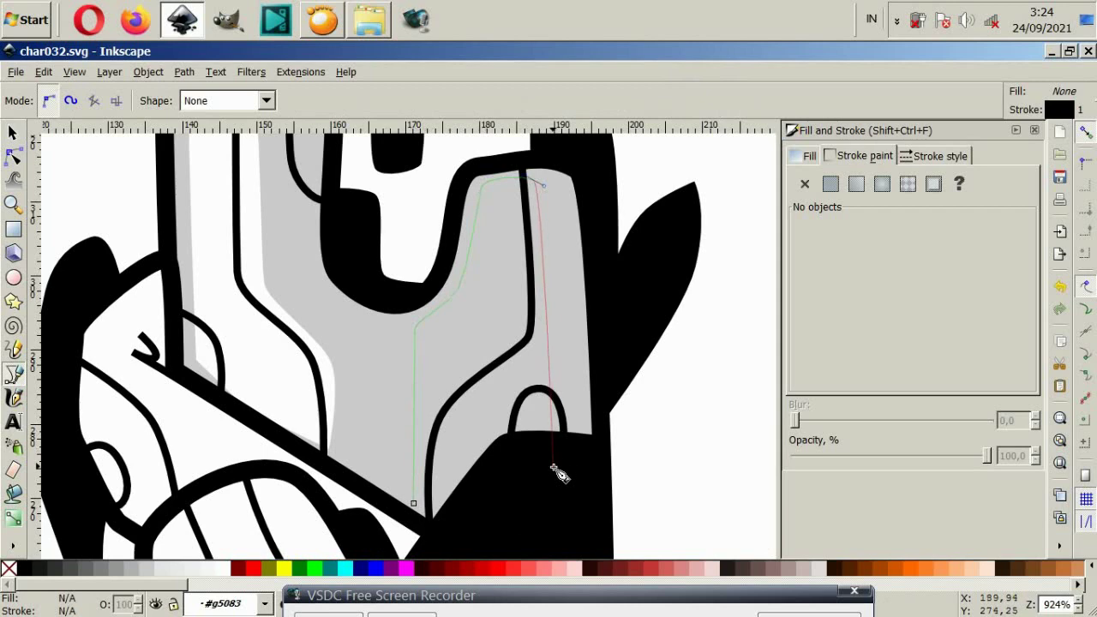
pyautogui.click(463, 529)
pyautogui.click(414, 505)
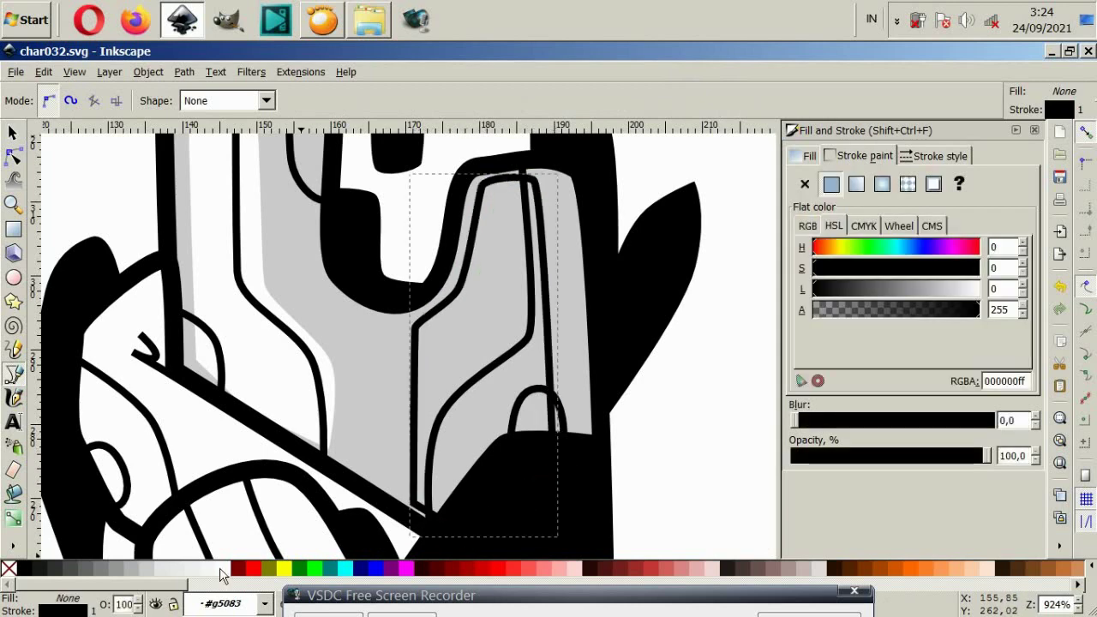
# Give the second highlight a white fill with no stroke, lowered behind the outlines.
pyautogui.click(225, 568)
pyautogui.click(805, 184)
pyautogui.click(13, 134)
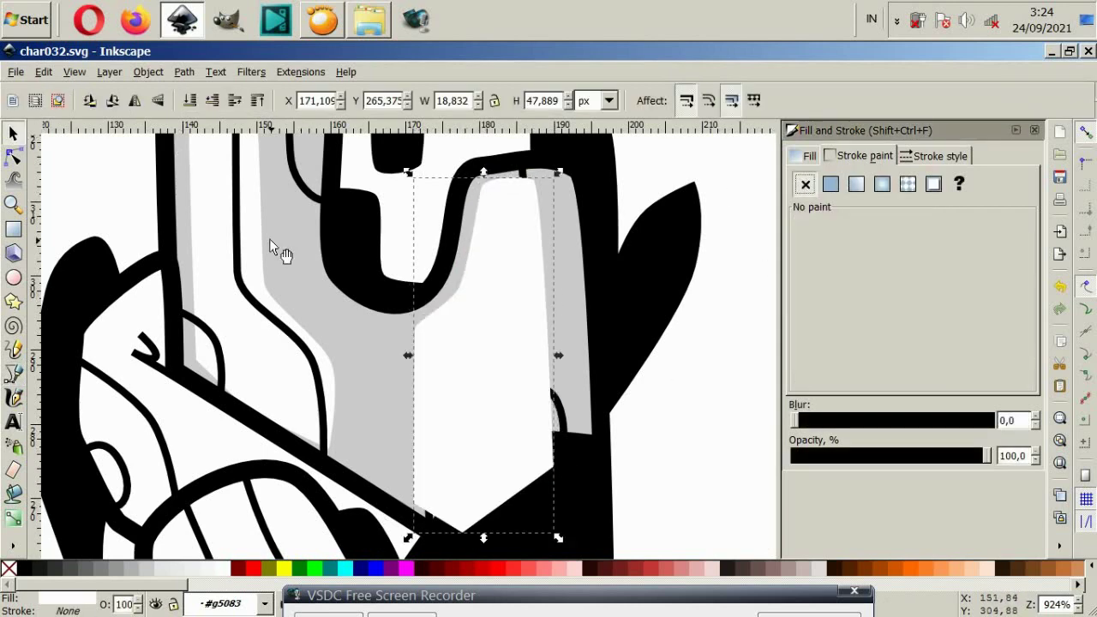
pyautogui.press('pagedown')
pyautogui.press('pagedown')
pyautogui.click(694, 491)
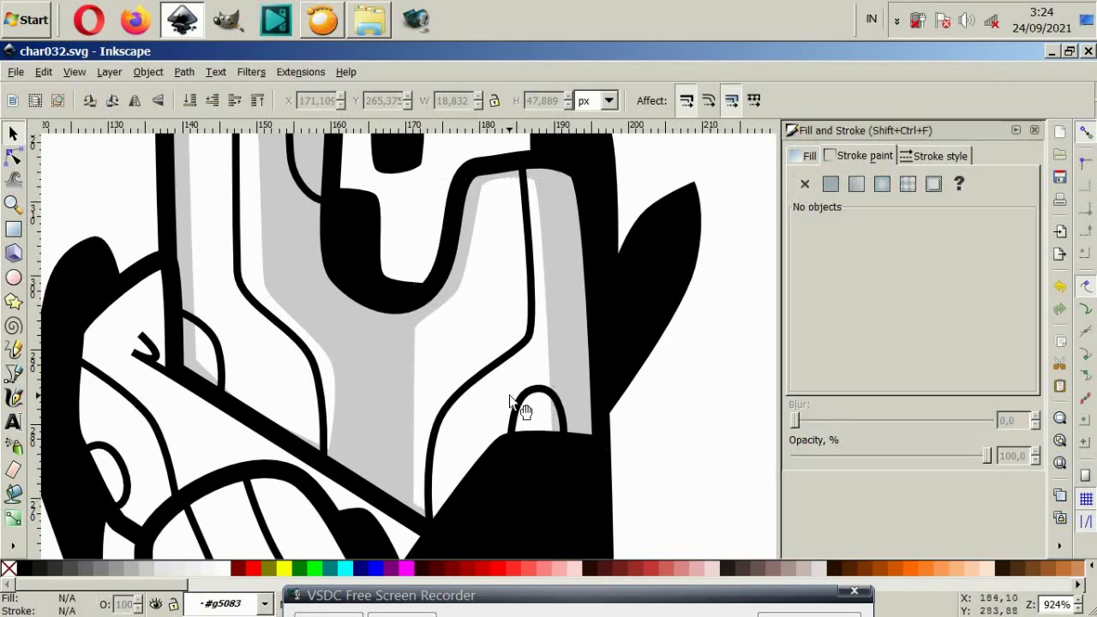
pyautogui.scroll(-2, 511, 399)
pyautogui.scroll(-2, 511, 399)
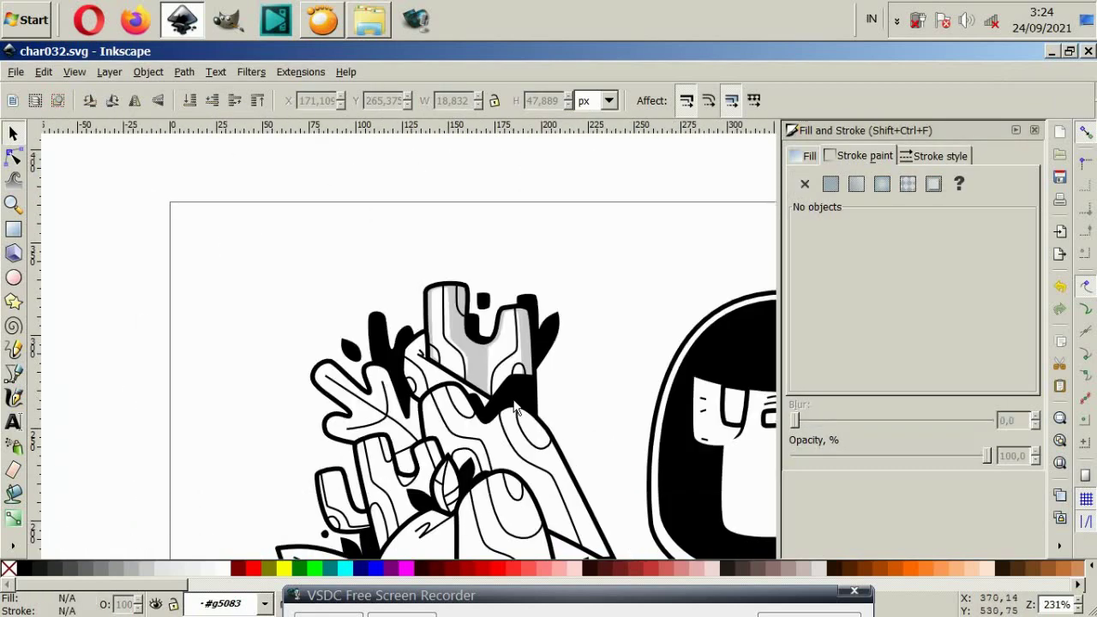
# Draw a curved Bezier line from the lower log across the helmet.
pyautogui.scroll(3, 499, 429)
pyautogui.click(399, 350)
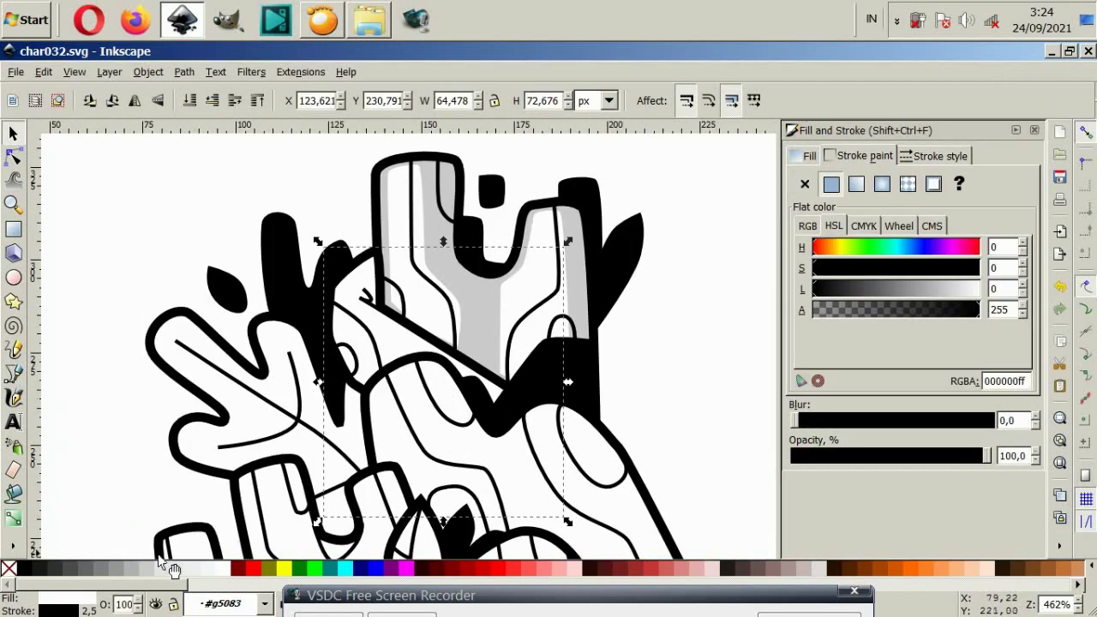
pyautogui.scroll(1, 457, 308)
pyautogui.click(13, 398)
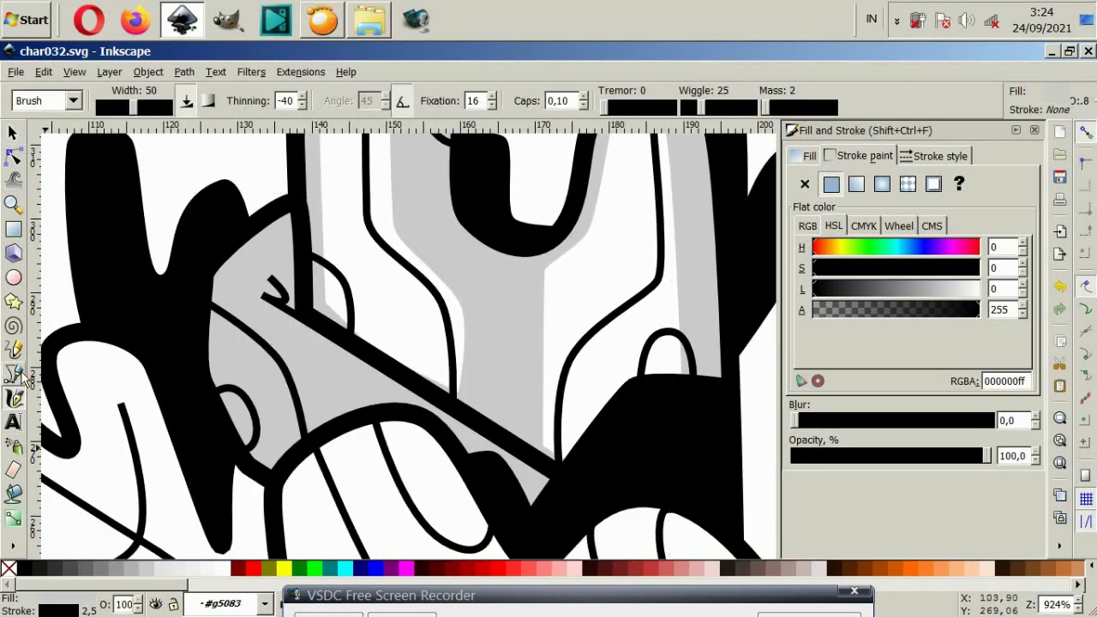
pyautogui.click(13, 374)
pyautogui.click(345, 443)
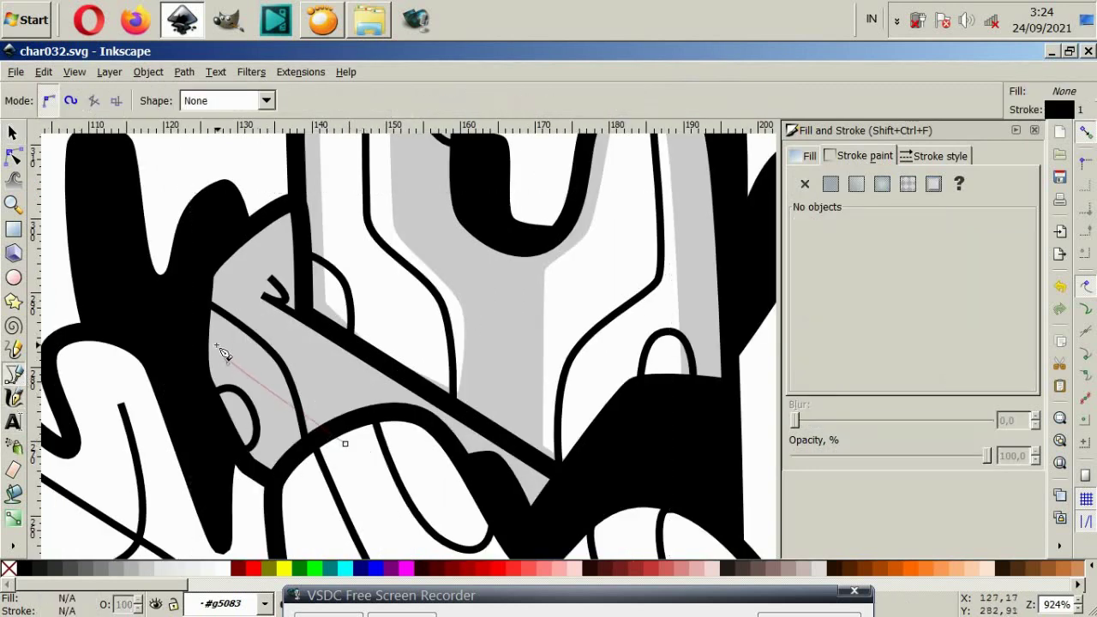
pyautogui.click(230, 302)
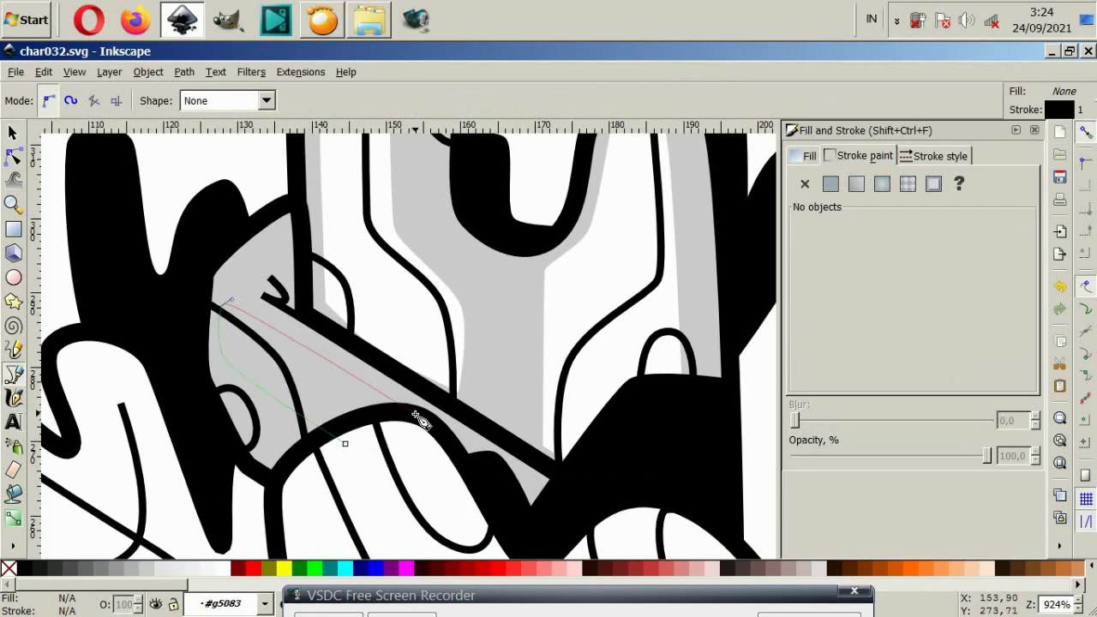
pyautogui.doubleClick(313, 437)
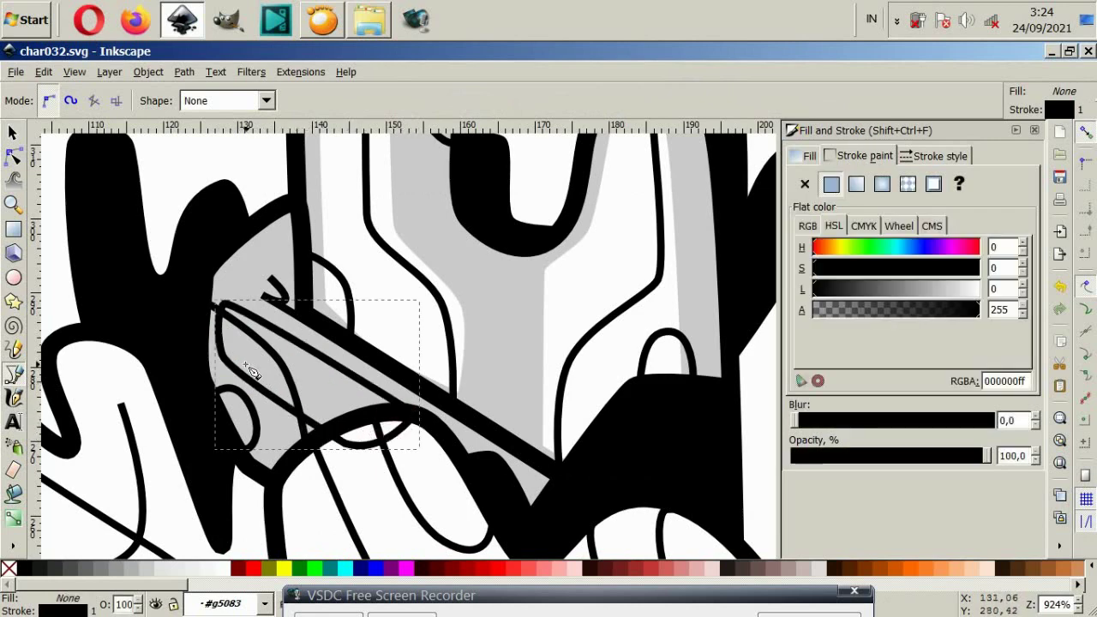
pyautogui.press('Escape')
# Draw a closed highlight shape on the helmet's grey band, white with no stroke.
pyautogui.click(241, 261)
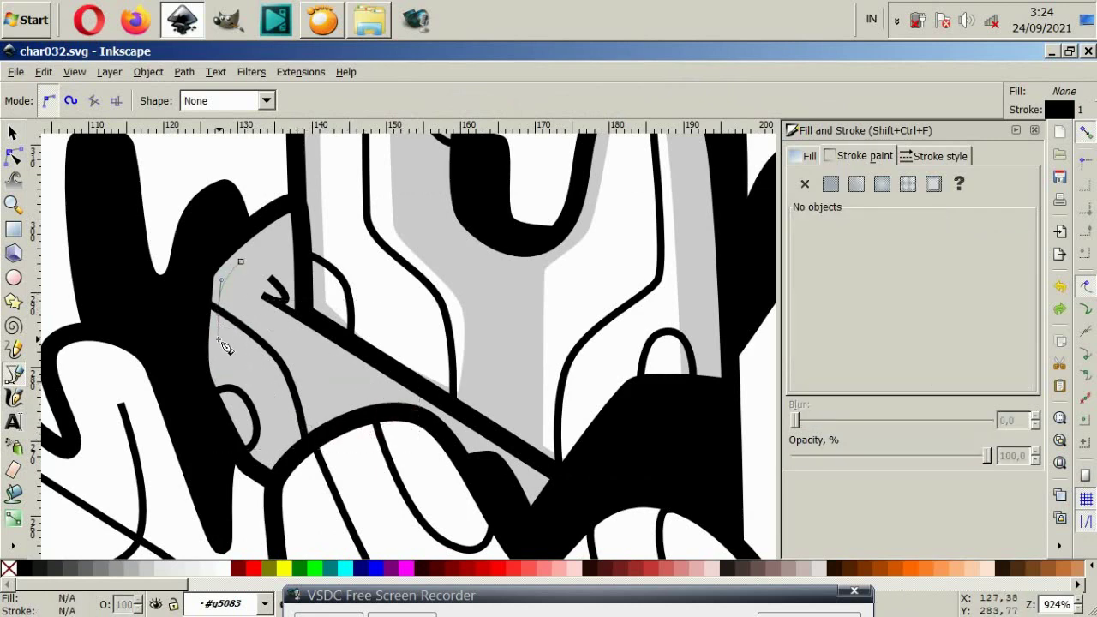
pyautogui.click(362, 444)
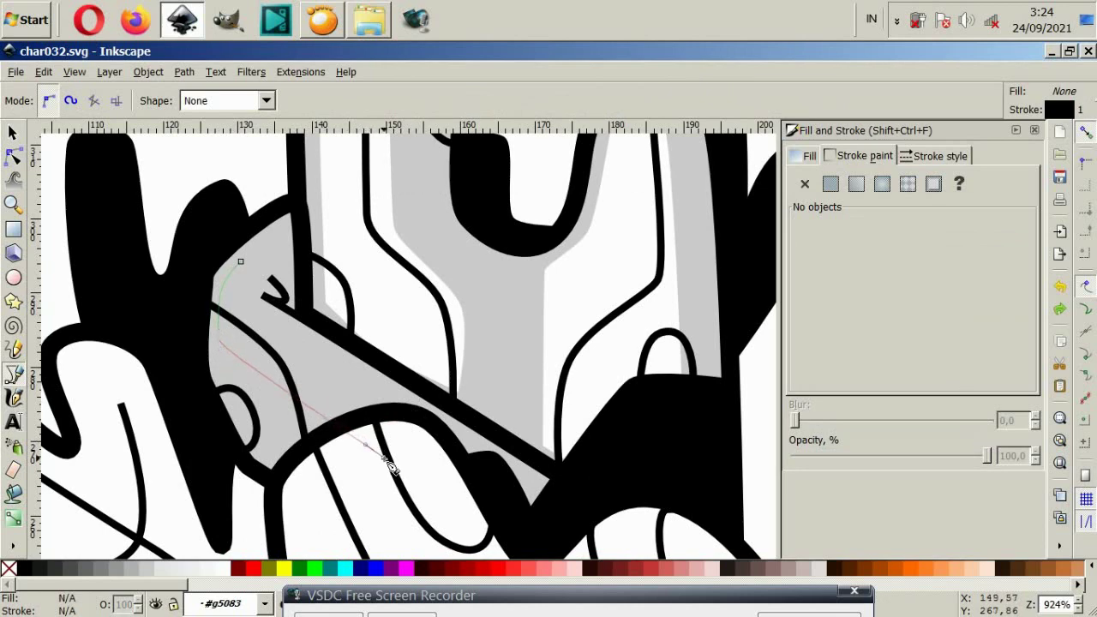
pyautogui.click(433, 422)
pyautogui.moveTo(242, 299); pyautogui.dragTo(247, 281)
pyautogui.click(240, 272)
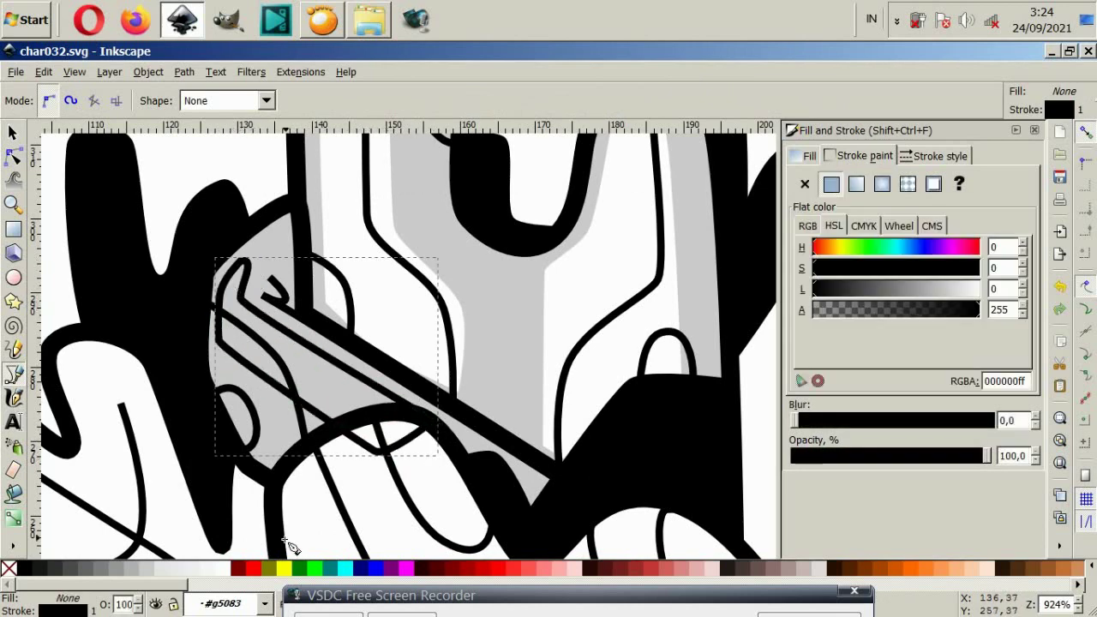
pyautogui.click(219, 573)
pyautogui.click(805, 183)
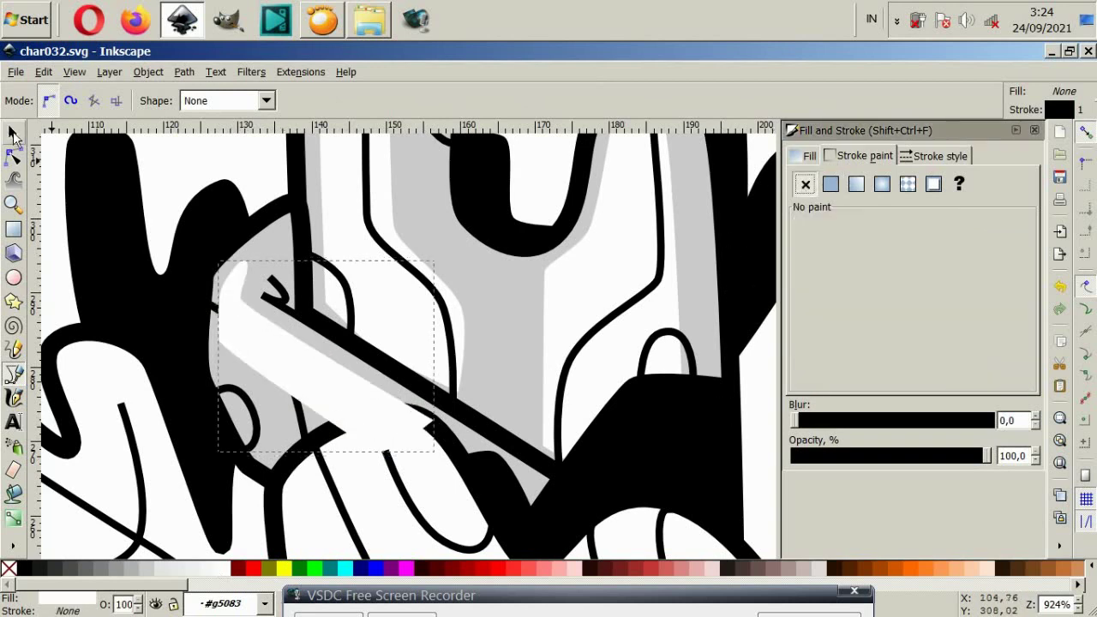
# Clear the selection and select the left leafy cluster.
pyautogui.click(13, 133)
pyautogui.press('pagedown')
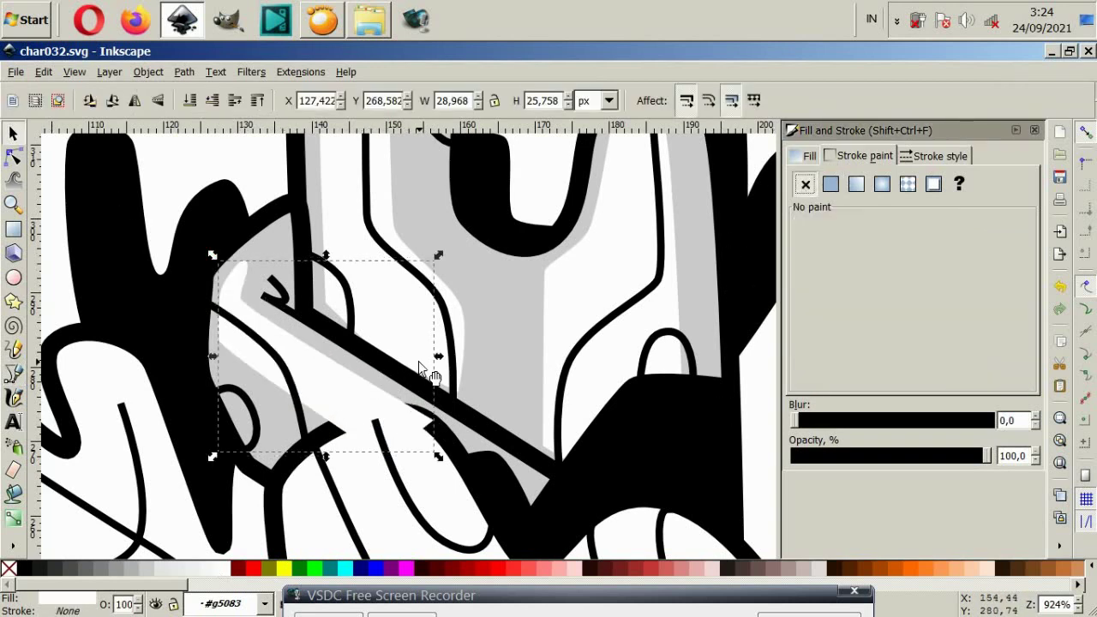
pyautogui.keyDown('ctrl'); pyautogui.scroll(-2, 330, 317); pyautogui.keyUp('ctrl')
pyautogui.press('Escape')
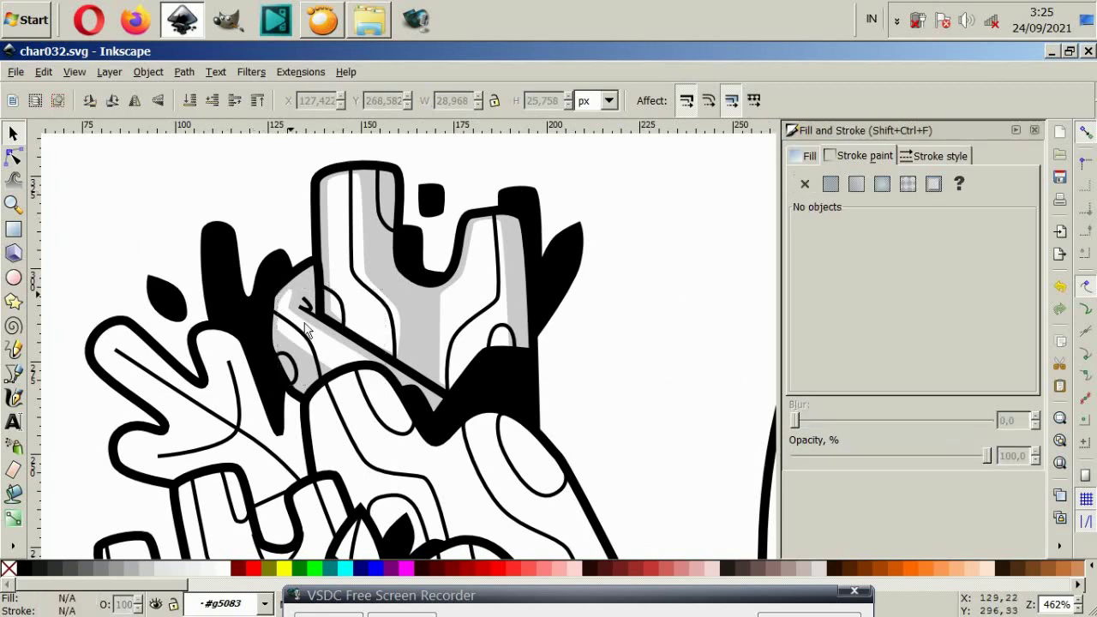
pyautogui.scroll(-2, 176, 372)
pyautogui.click(203, 392)
# Fill the left leafy cluster light grey, then make and discard a first highlight path.
pyautogui.click(151, 571)
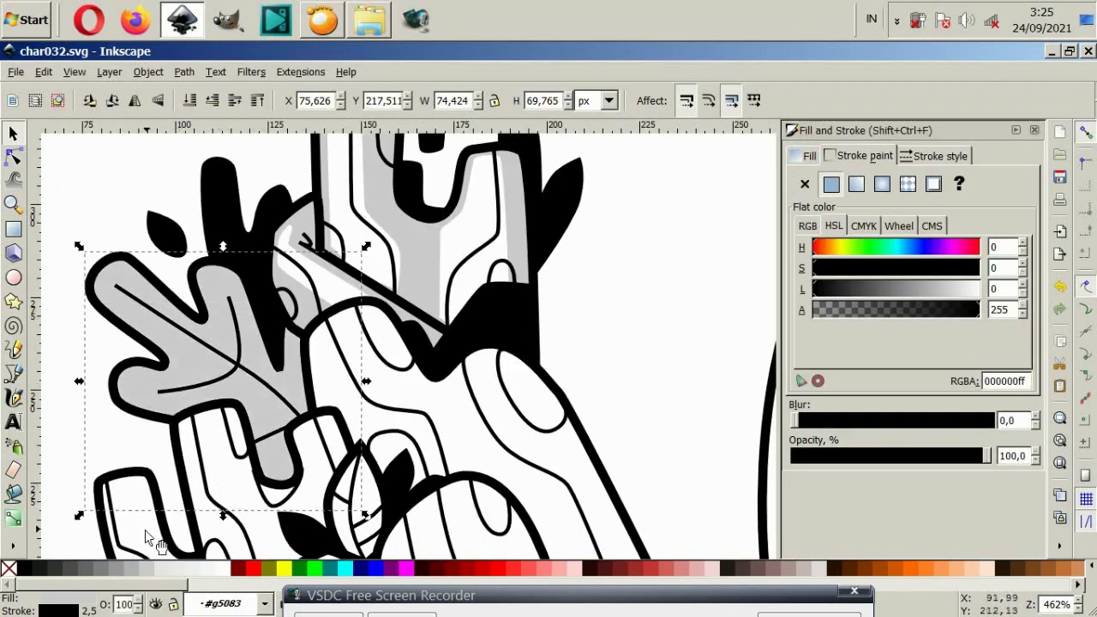
pyautogui.click(14, 381)
pyautogui.keyDown('ctrl'); pyautogui.scroll(2, 53, 293); pyautogui.keyUp('ctrl')
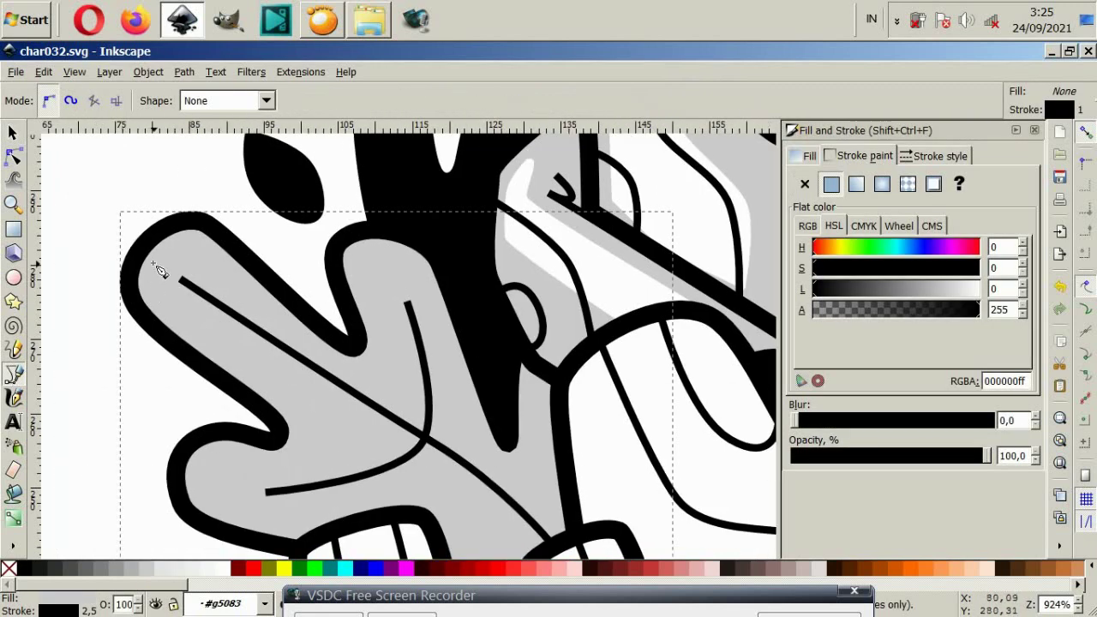
pyautogui.click(153, 263)
pyautogui.moveTo(316, 428)
pyautogui.mouseDown()
pyautogui.moveTo(324, 443)
pyautogui.moveTo(216, 453)
pyautogui.mouseUp()
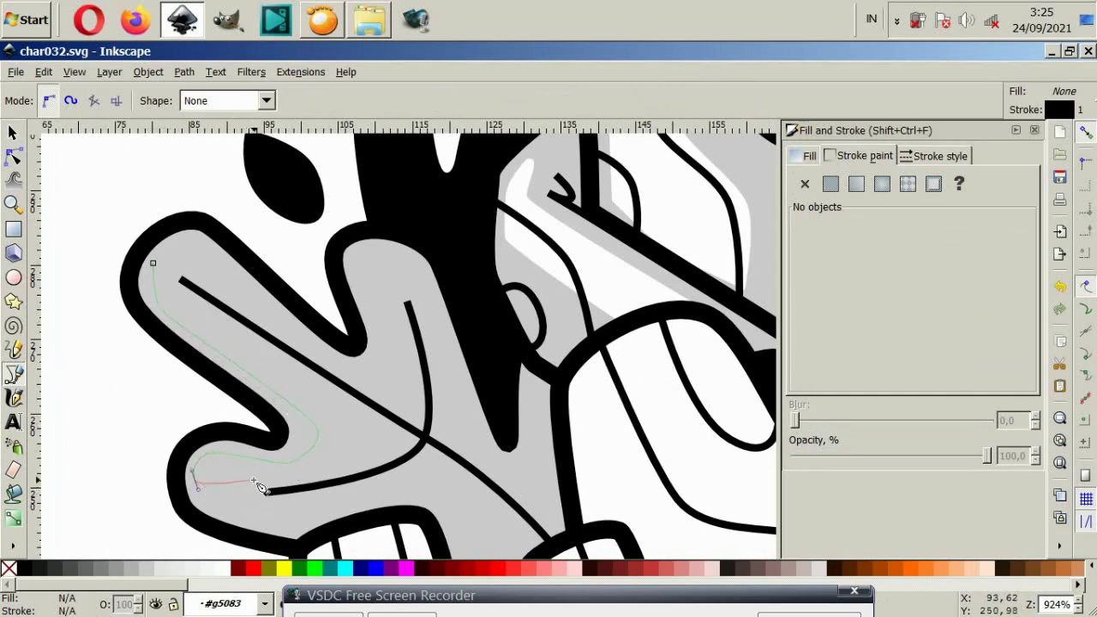
pyautogui.press('Escape')
# Draw a closed curved highlight path from the leaf tip along its lower lobe.
pyautogui.click(151, 305)
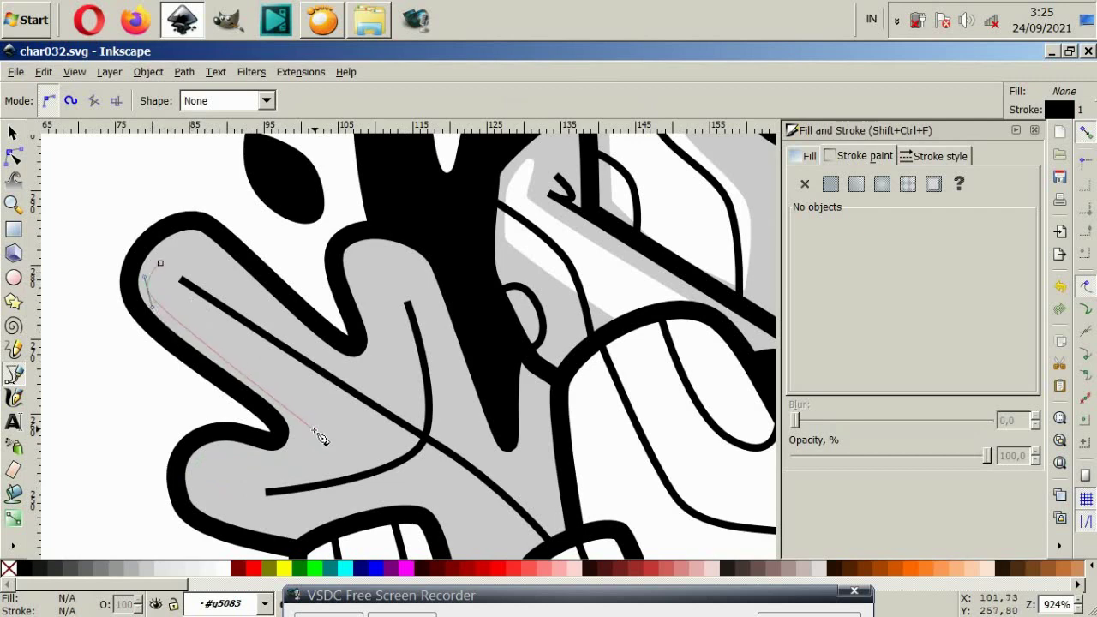
pyautogui.moveTo(326, 440); pyautogui.dragTo(328, 453)
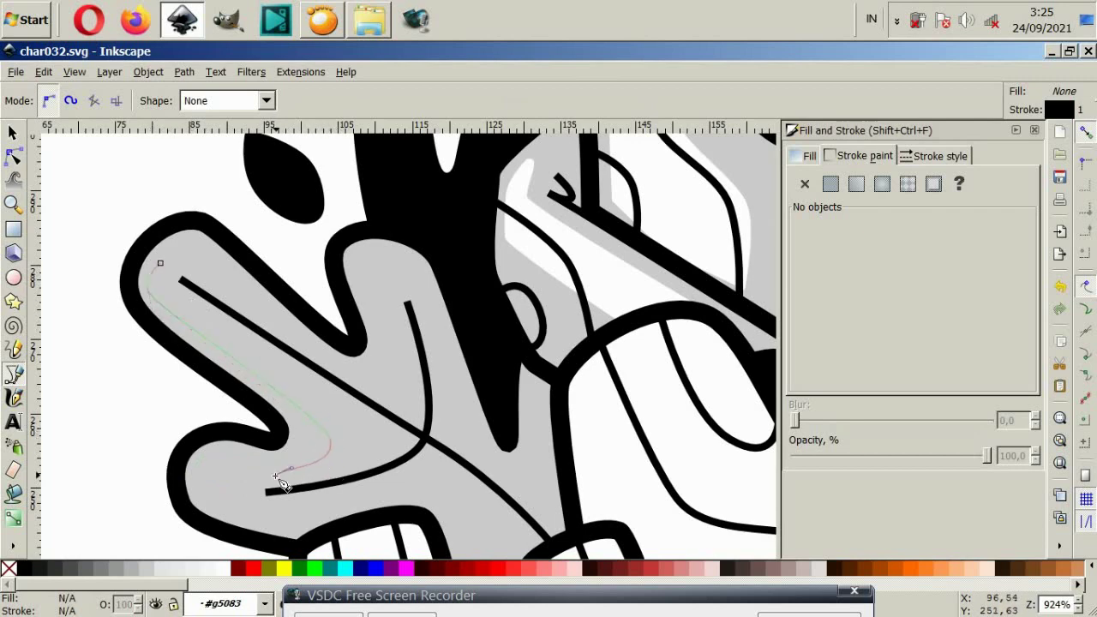
pyautogui.moveTo(190, 479); pyautogui.dragTo(215, 512)
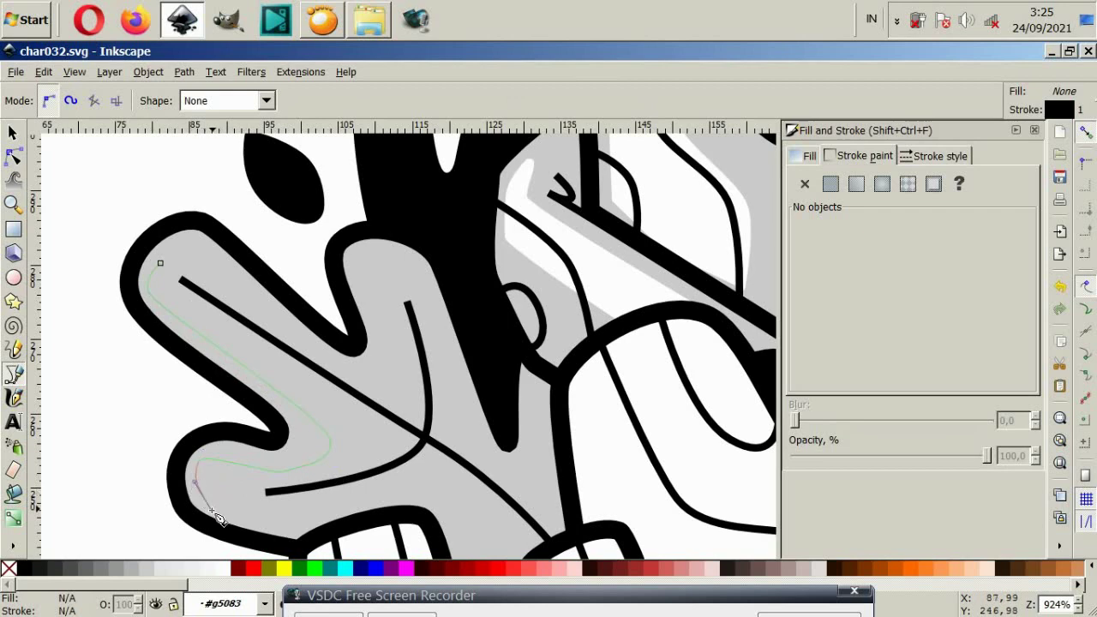
pyautogui.scroll(-1, 369, 506)
pyautogui.scroll(-3, 382, 493)
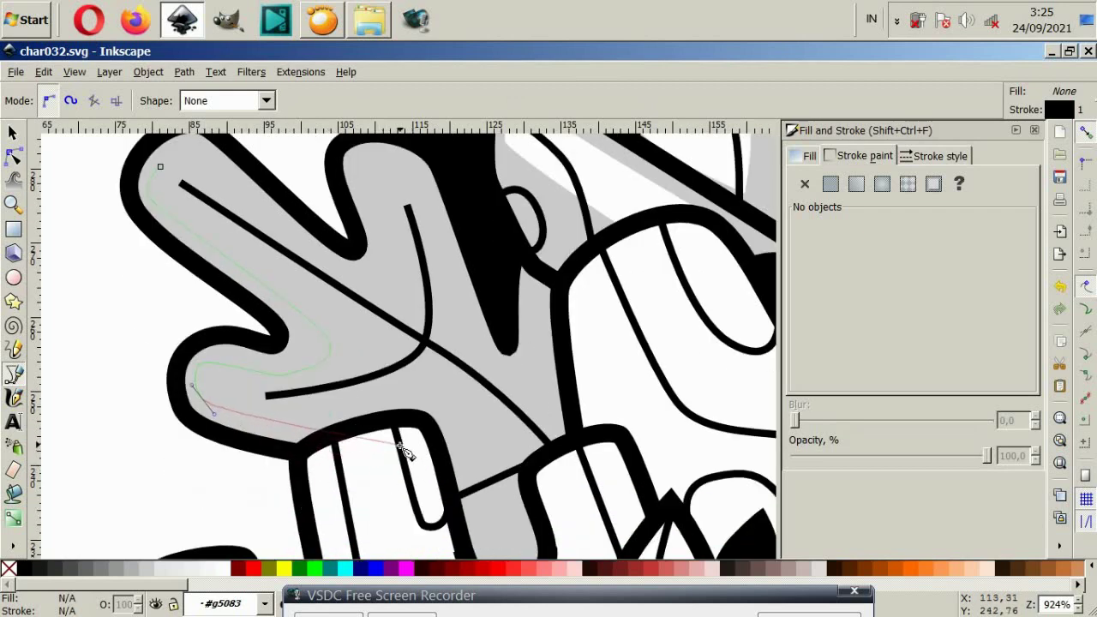
pyautogui.scroll(-1, 407, 437)
pyautogui.moveTo(412, 387); pyautogui.dragTo(429, 387)
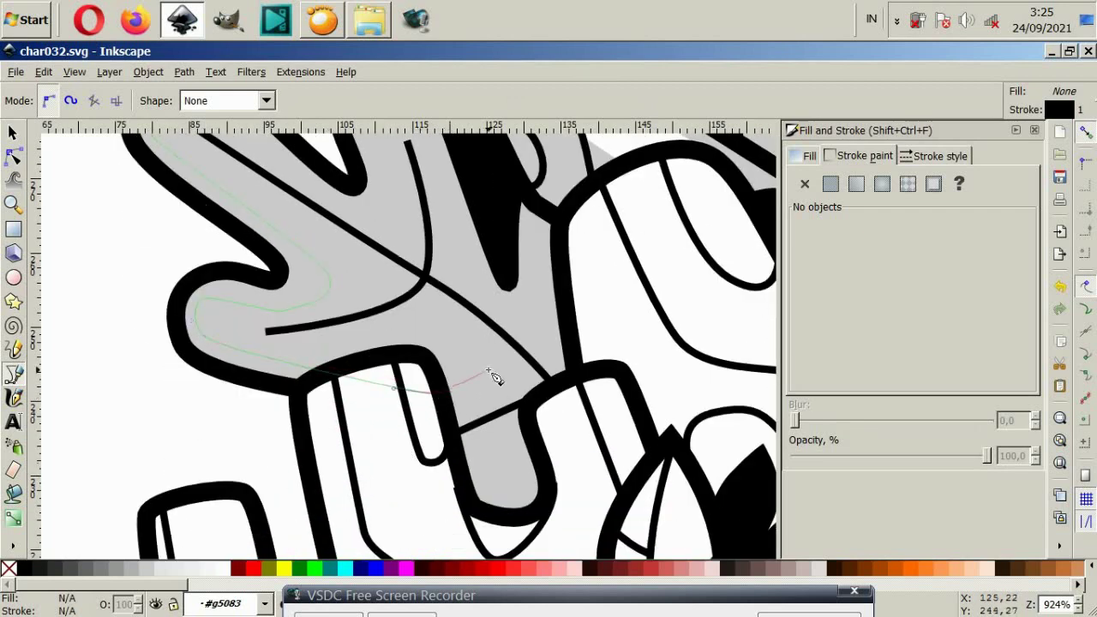
pyautogui.scroll(4, 467, 379)
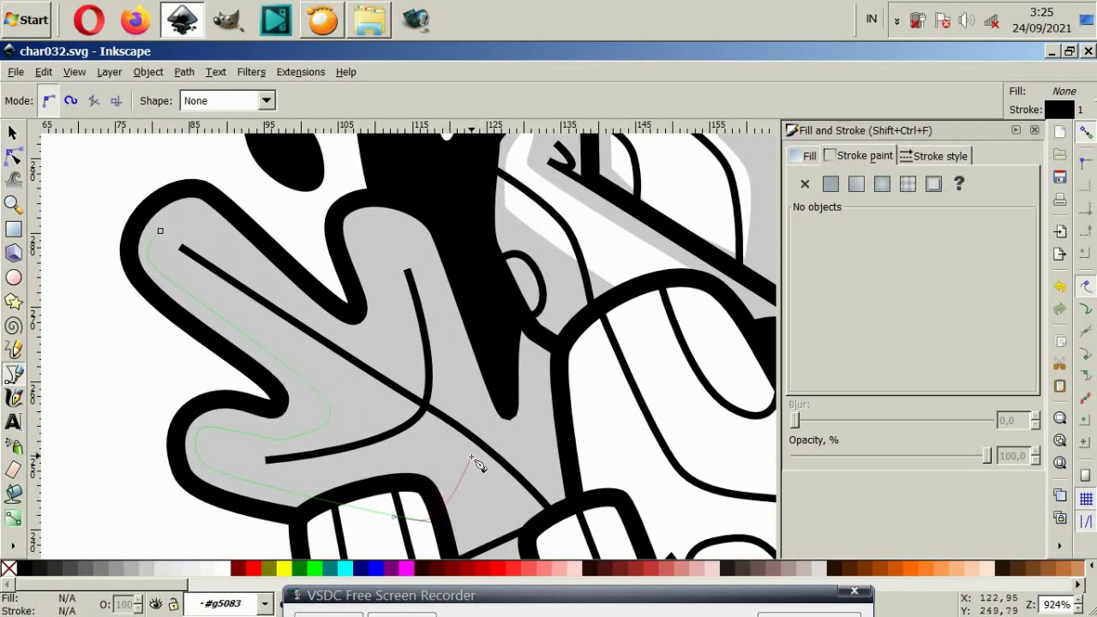
pyautogui.moveTo(474, 441); pyautogui.dragTo(462, 409)
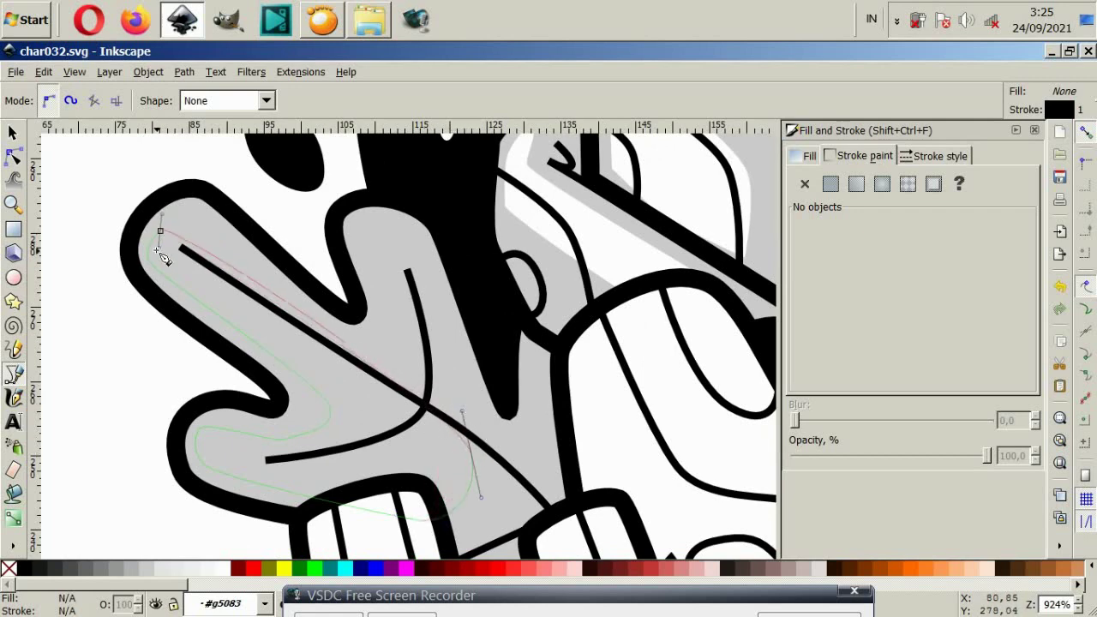
pyautogui.moveTo(161, 231); pyautogui.dragTo(176, 283)
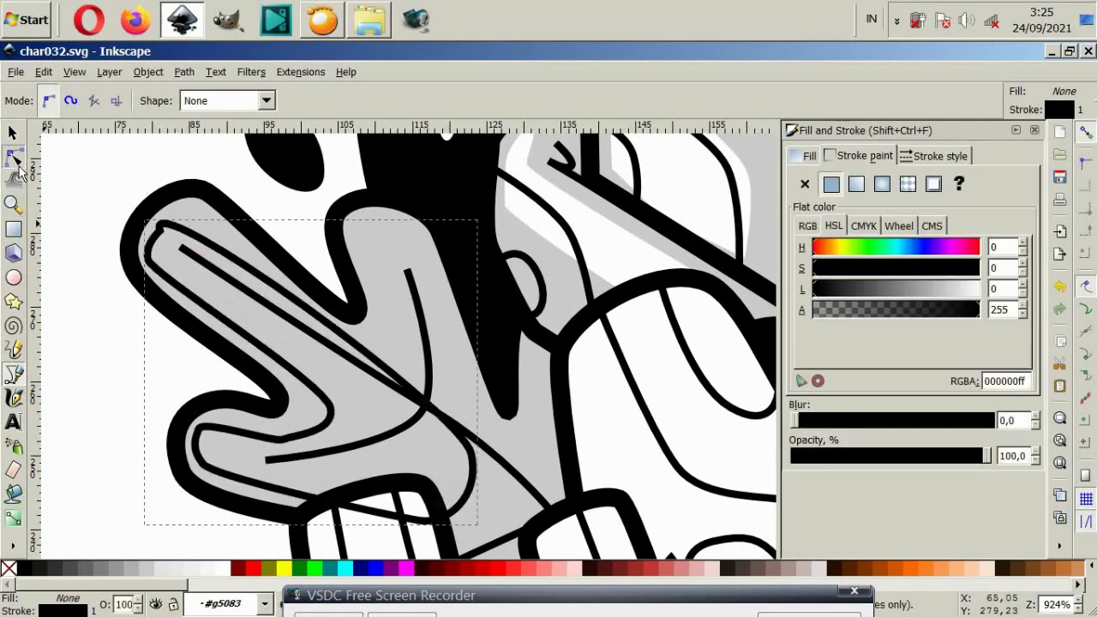
# Add and adjust nodes so the highlight follows the leaf's edges.
pyautogui.click(13, 156)
pyautogui.moveTo(167, 227); pyautogui.dragTo(169, 227)
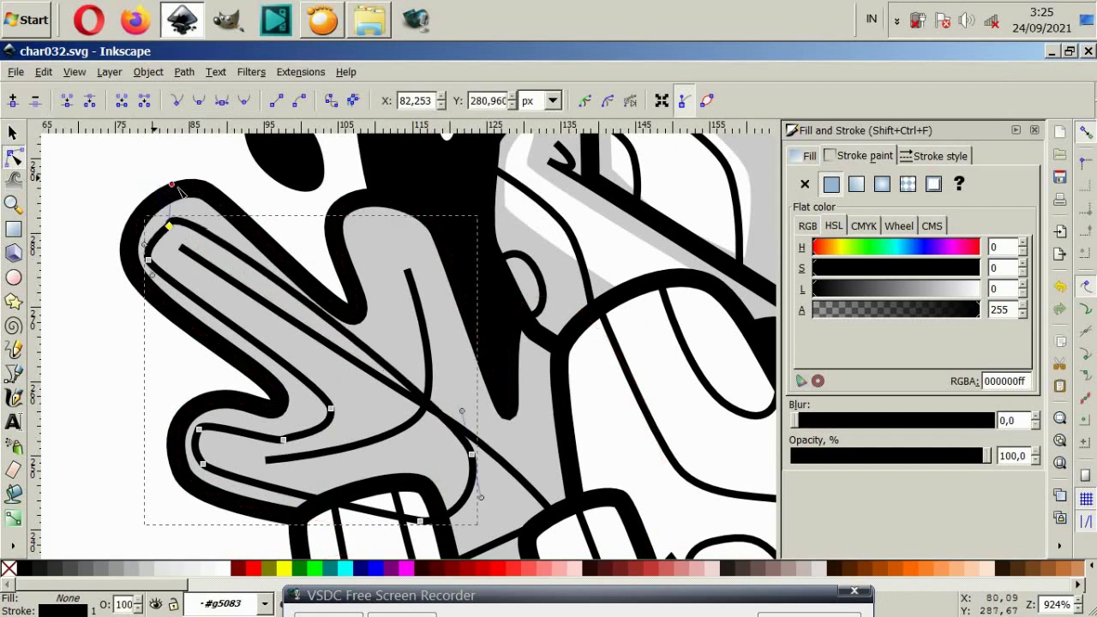
pyautogui.doubleClick(311, 307)
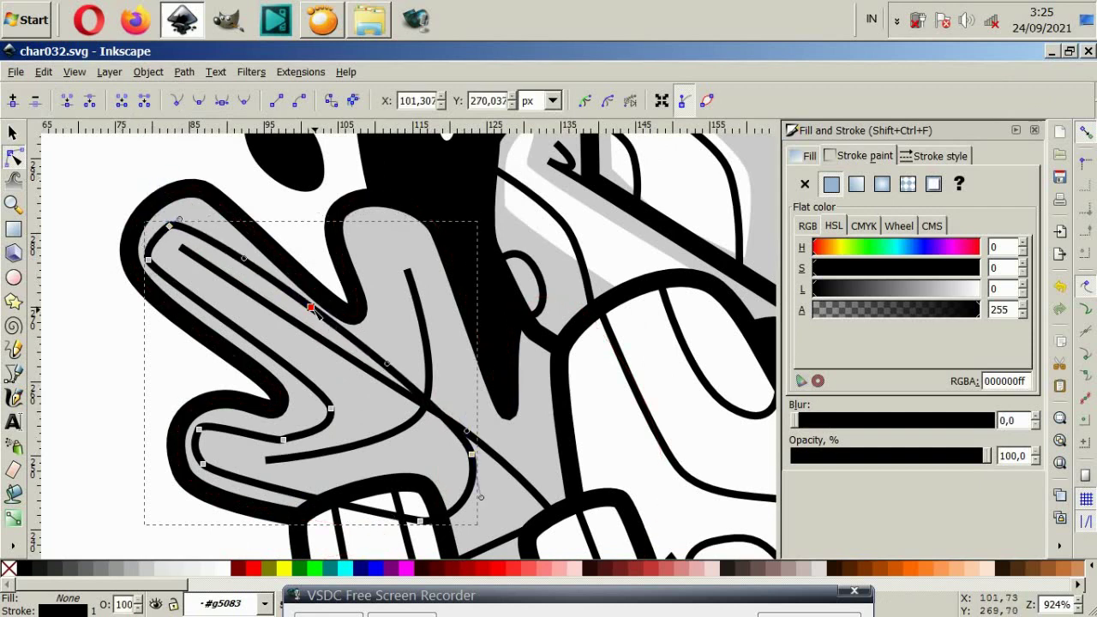
pyautogui.moveTo(313, 311); pyautogui.dragTo(321, 324)
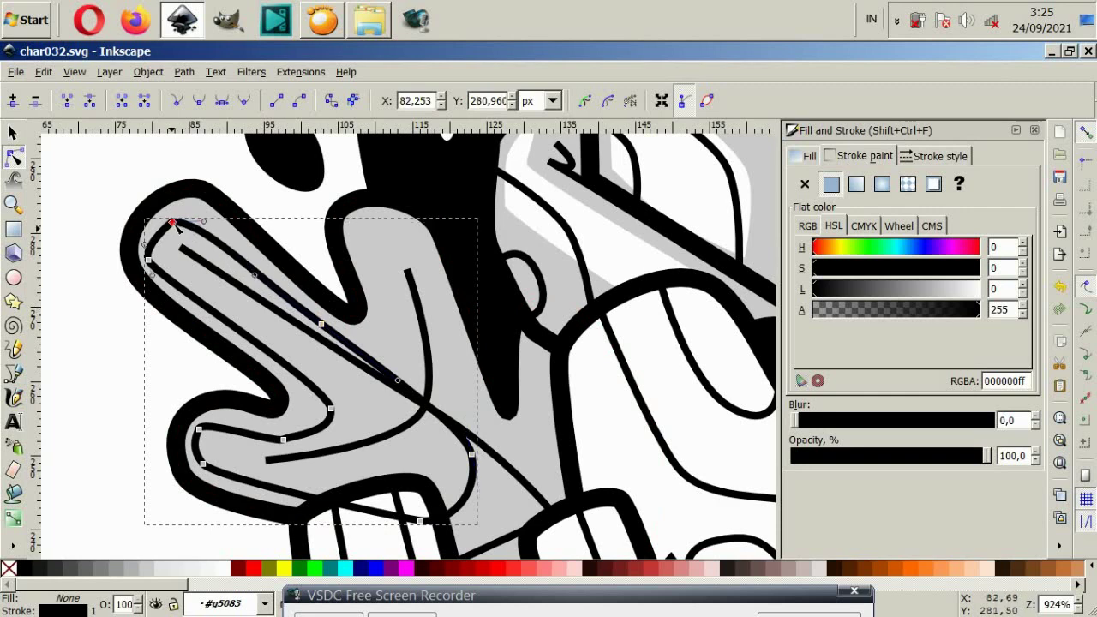
pyautogui.moveTo(172, 230); pyautogui.dragTo(152, 255)
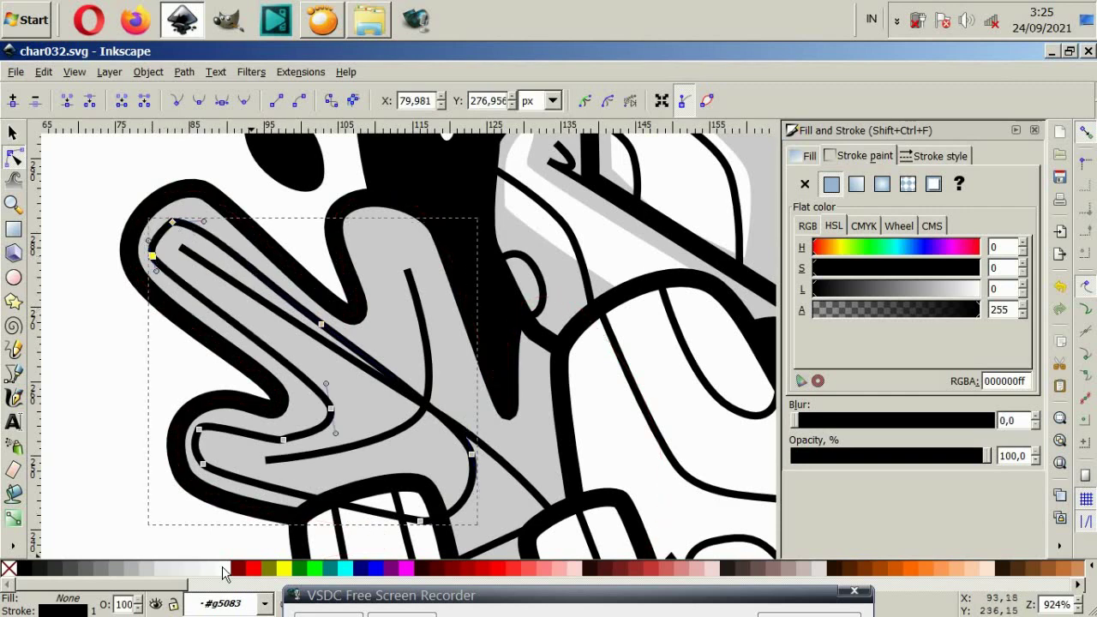
# Make the 43.25 × 40.3 px leaf highlight white with no outline.
pyautogui.click(224, 569)
pyautogui.click(805, 183)
pyautogui.press('F1')
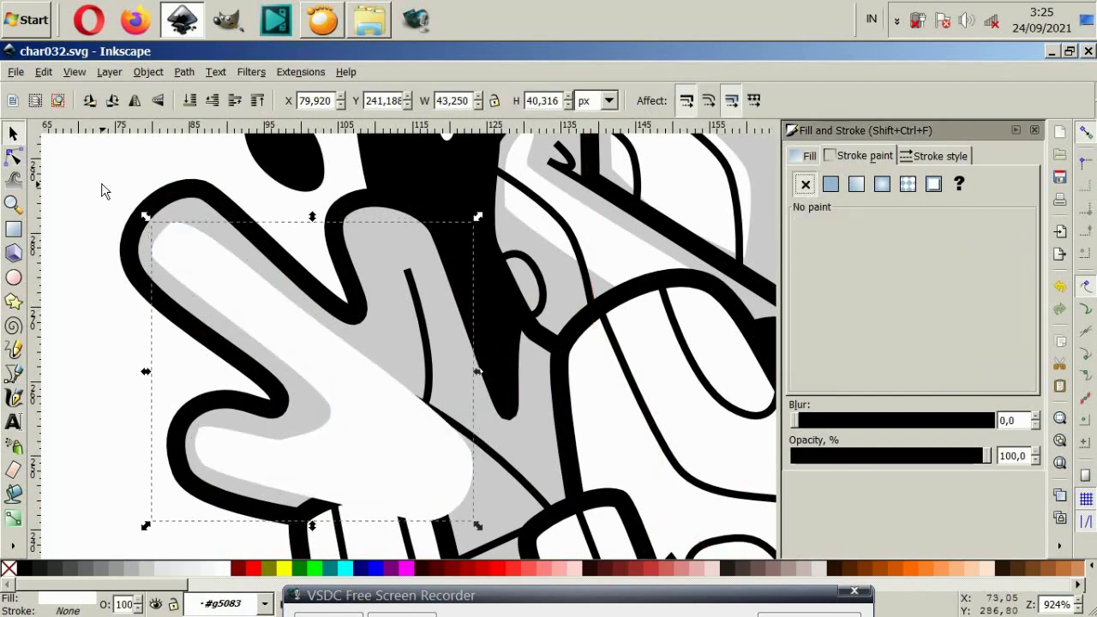
pyautogui.press('Escape')
pyautogui.click(208, 272)
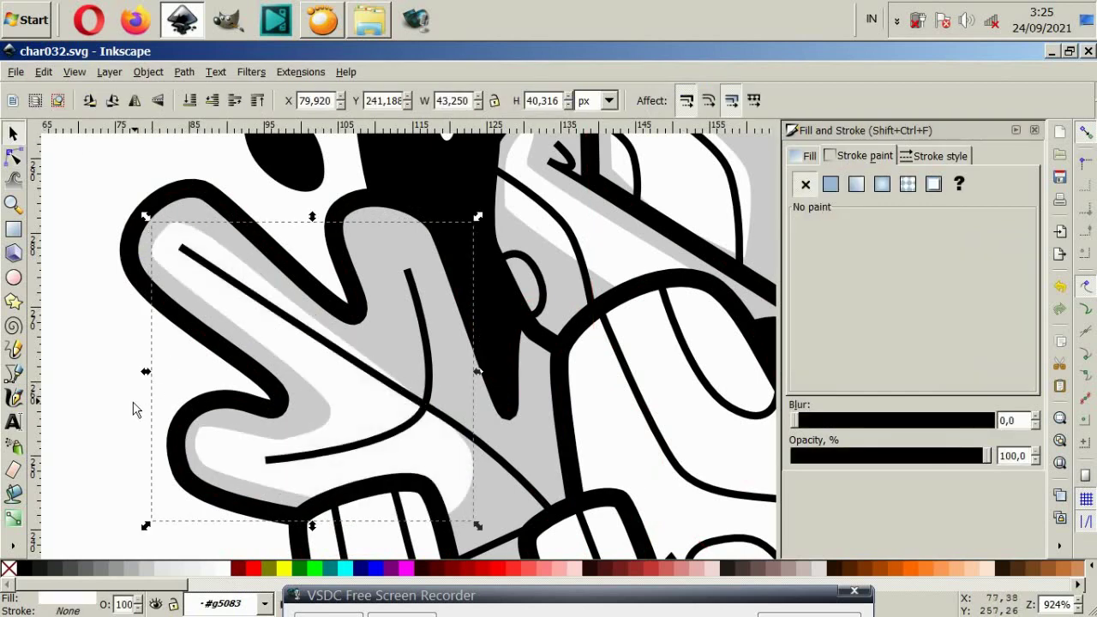
pyautogui.press('Escape')
pyautogui.keyDown('ctrl'); pyautogui.scroll(-4, 412, 319); pyautogui.keyUp('ctrl')
# Fill the cactus-shaped group below the leaf light grey.
pyautogui.keyDown('ctrl'); pyautogui.scroll(1, 485, 356); pyautogui.keyUp('ctrl')
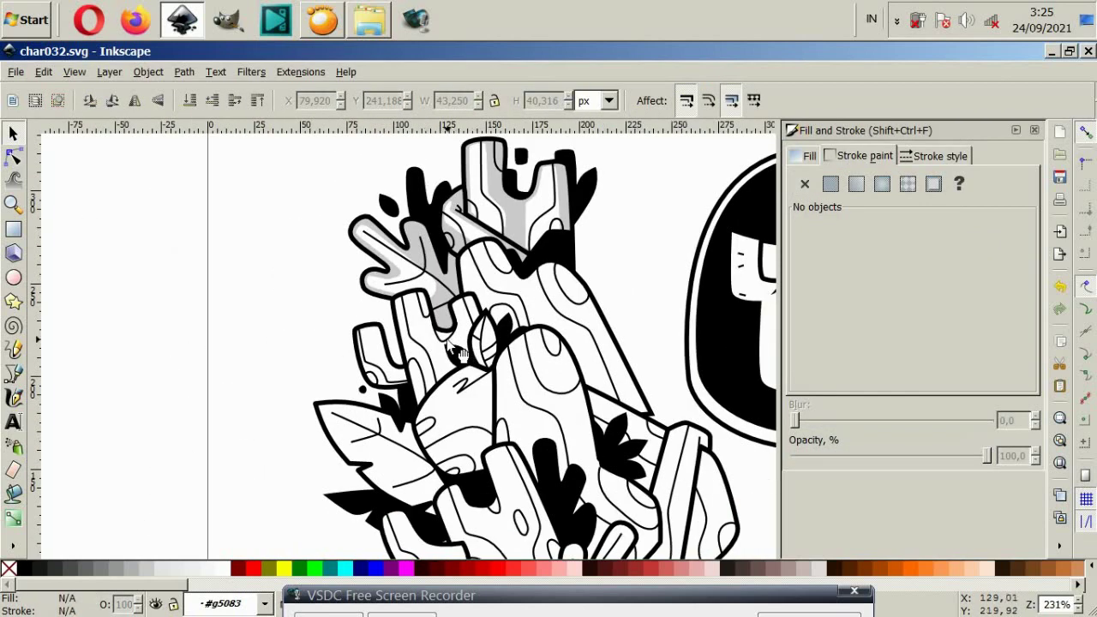
pyautogui.keyDown('ctrl'); pyautogui.scroll(1, 453, 360); pyautogui.keyUp('ctrl')
pyautogui.click(309, 370)
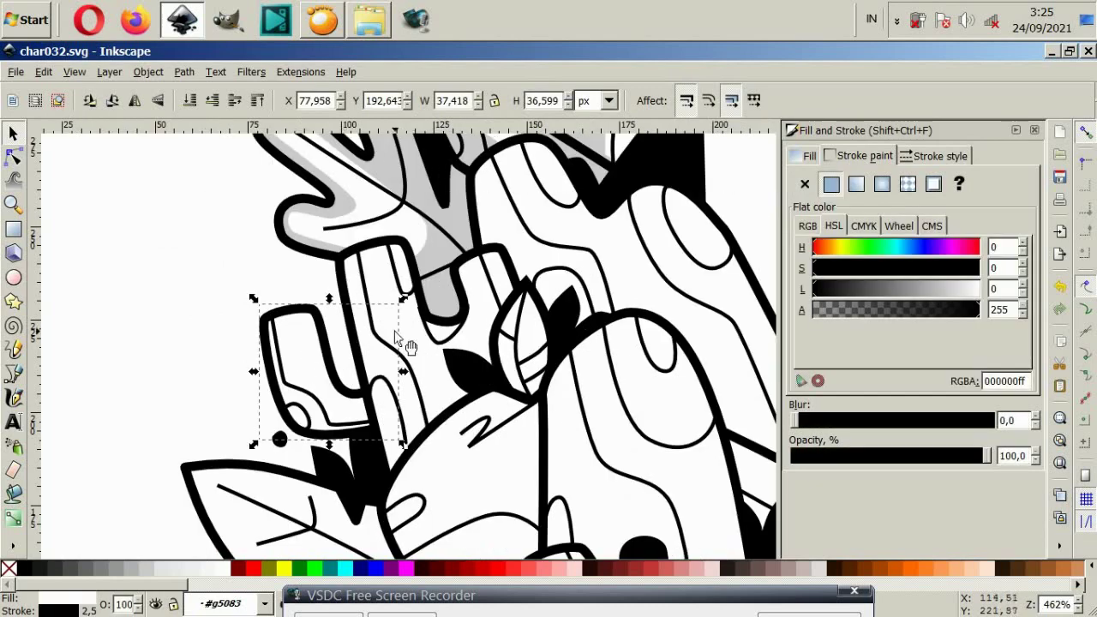
pyautogui.click(141, 568)
pyautogui.click(129, 405)
pyautogui.keyDown('ctrl'); pyautogui.scroll(-2, 403, 343); pyautogui.keyUp('ctrl')
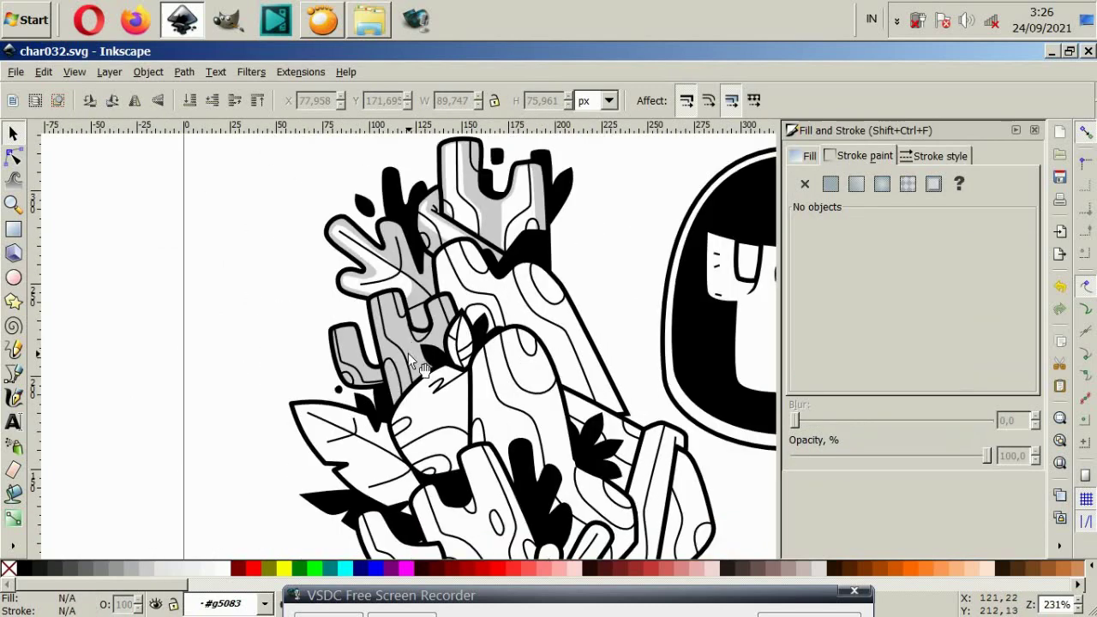
pyautogui.keyDown('ctrl'); pyautogui.scroll(2, 409, 347); pyautogui.keyUp('ctrl')
# Draw a small strokeless highlight shape low on the cactus.
pyautogui.click(12, 375)
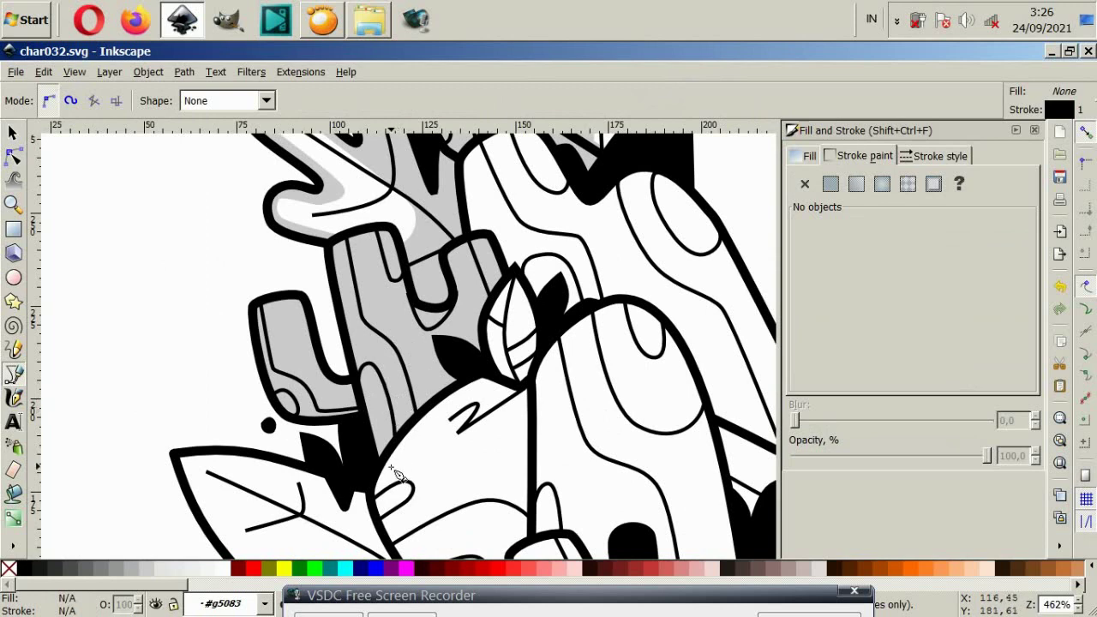
pyautogui.click(382, 433)
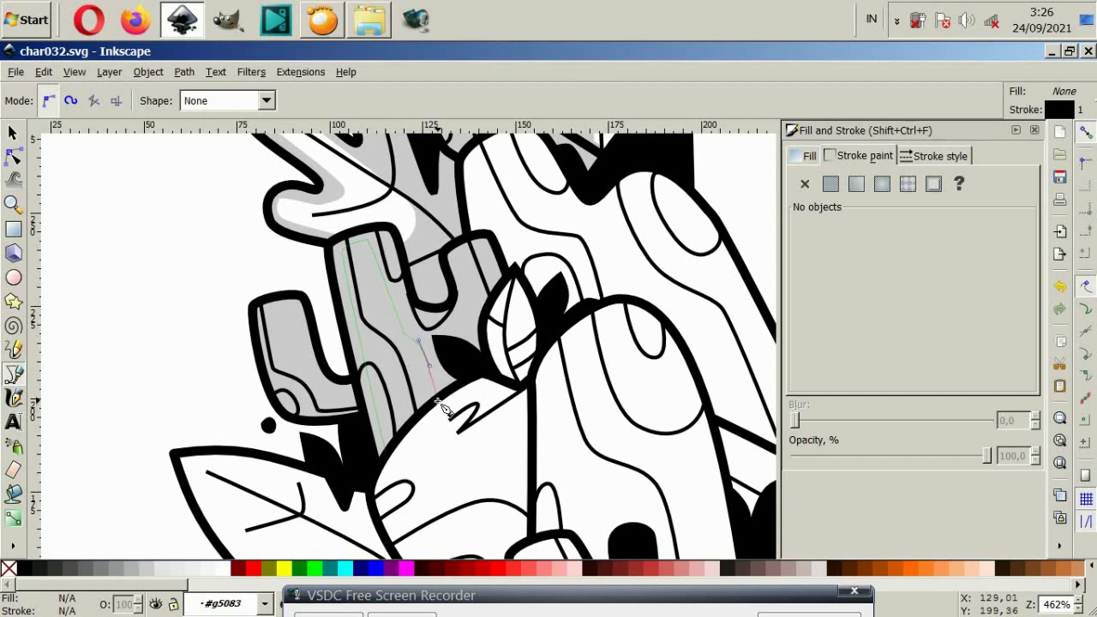
pyautogui.click(388, 456)
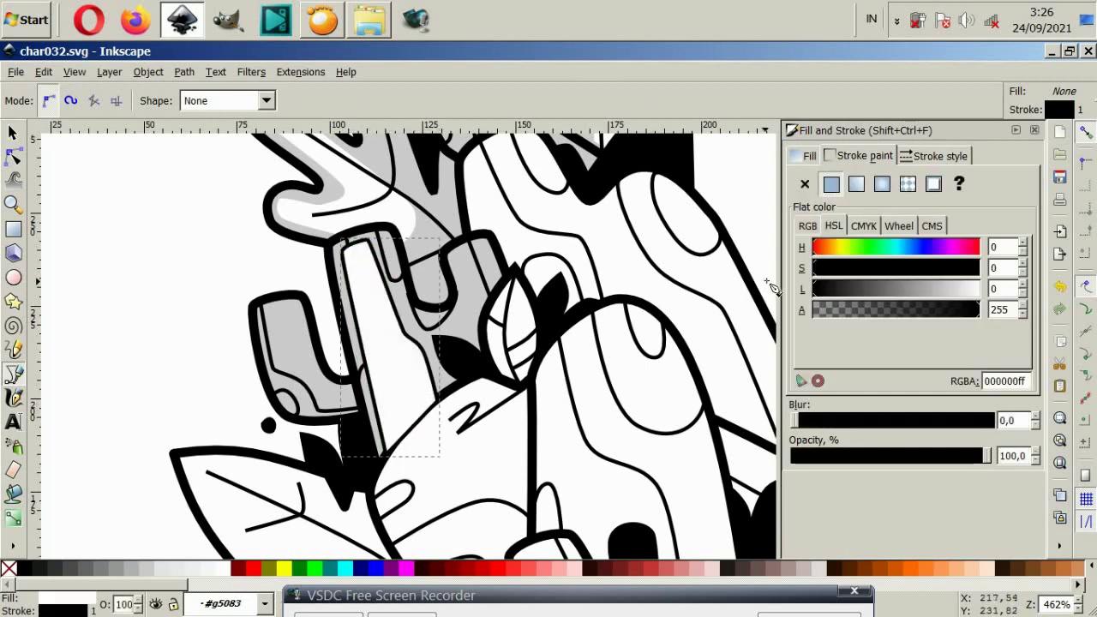
pyautogui.click(805, 184)
pyautogui.click(12, 133)
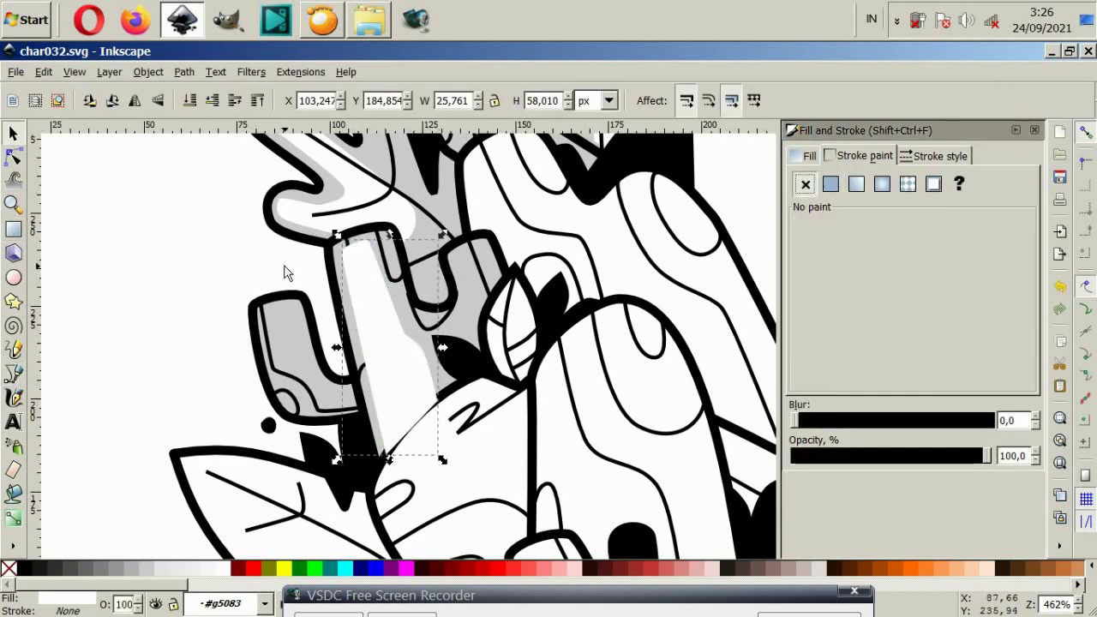
pyautogui.click(190, 258)
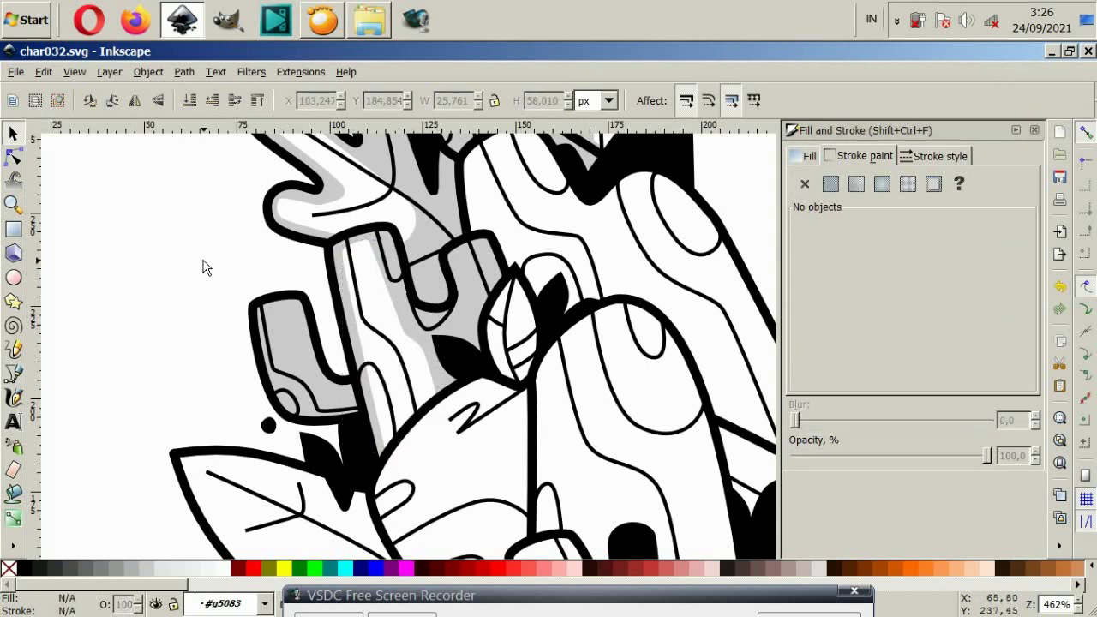
# Draw a highlight along the prong's edge, filled white with no outline.
pyautogui.scroll(2, 515, 295)
pyautogui.click(13, 372)
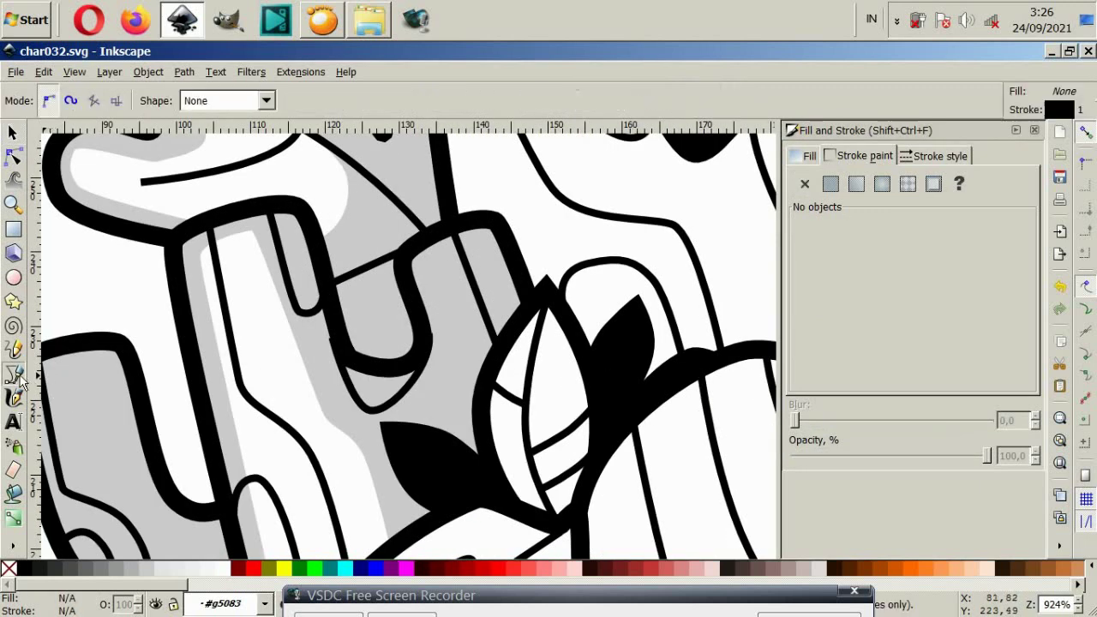
pyautogui.click(424, 262)
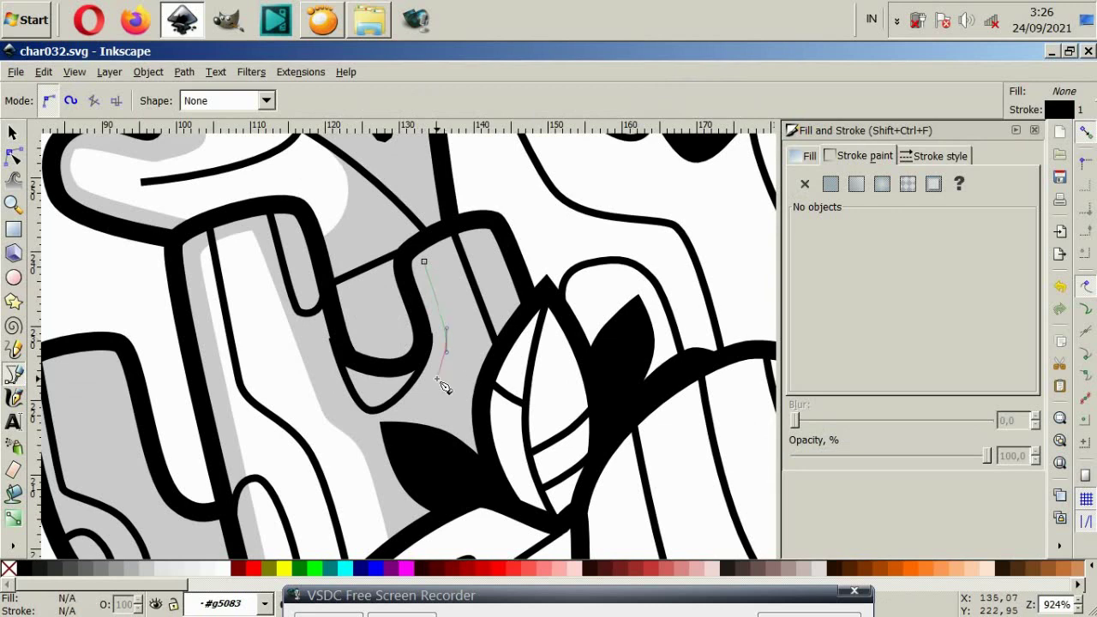
pyautogui.moveTo(476, 354); pyautogui.dragTo(478, 293)
pyautogui.click(424, 262)
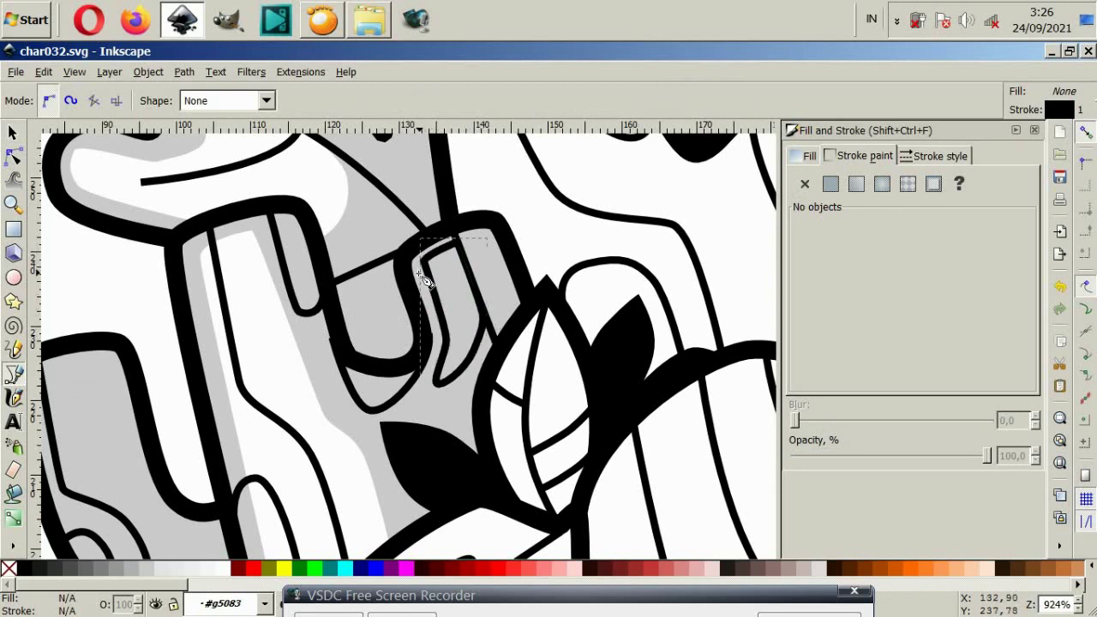
pyautogui.click(230, 570)
pyautogui.click(805, 183)
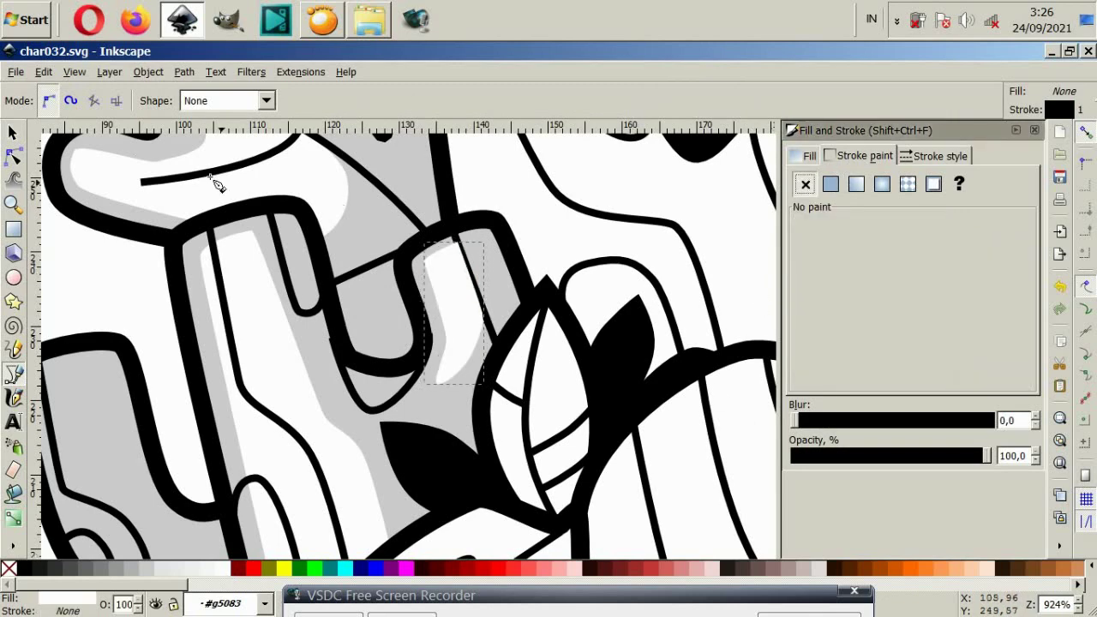
pyautogui.click(13, 133)
pyautogui.press('Escape')
# Select the small U-shaped path and inspect its nodes.
pyautogui.keyDown('ctrl'); pyautogui.scroll(-4, 363, 350); pyautogui.keyUp('ctrl')
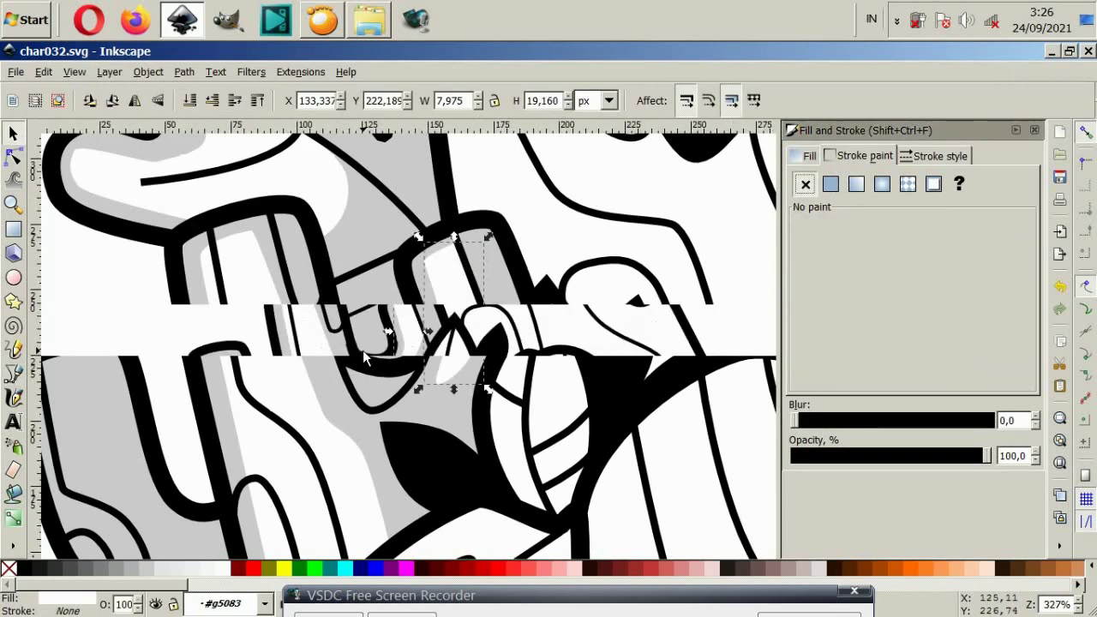
pyautogui.keyDown('ctrl'); pyautogui.scroll(4, 283, 368); pyautogui.keyUp('ctrl')
pyautogui.click(349, 361)
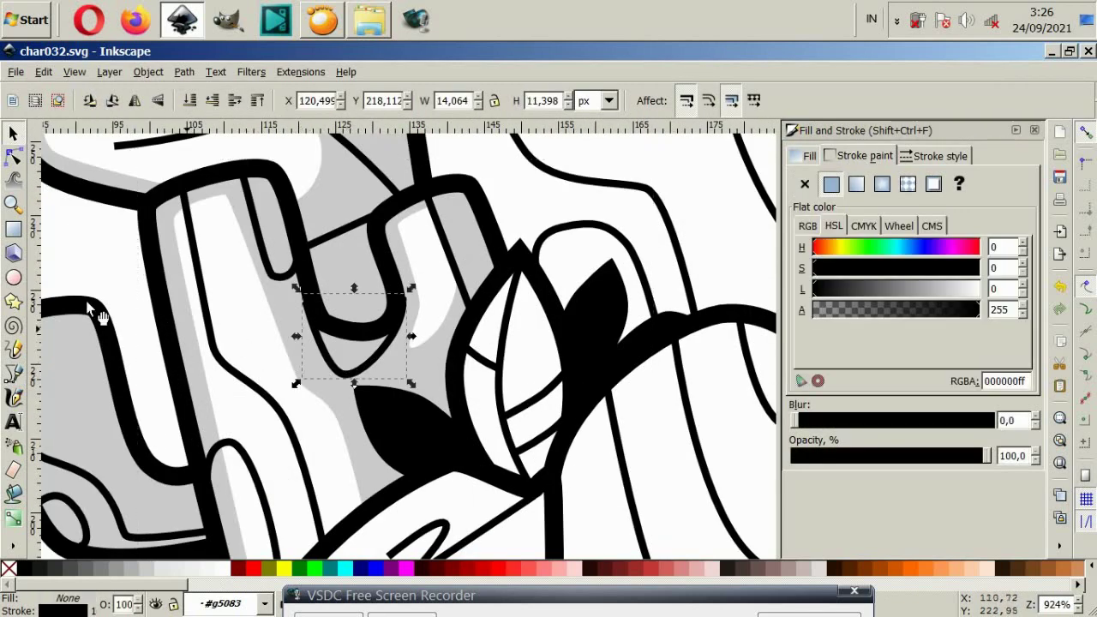
pyautogui.click(14, 158)
pyautogui.click(308, 306)
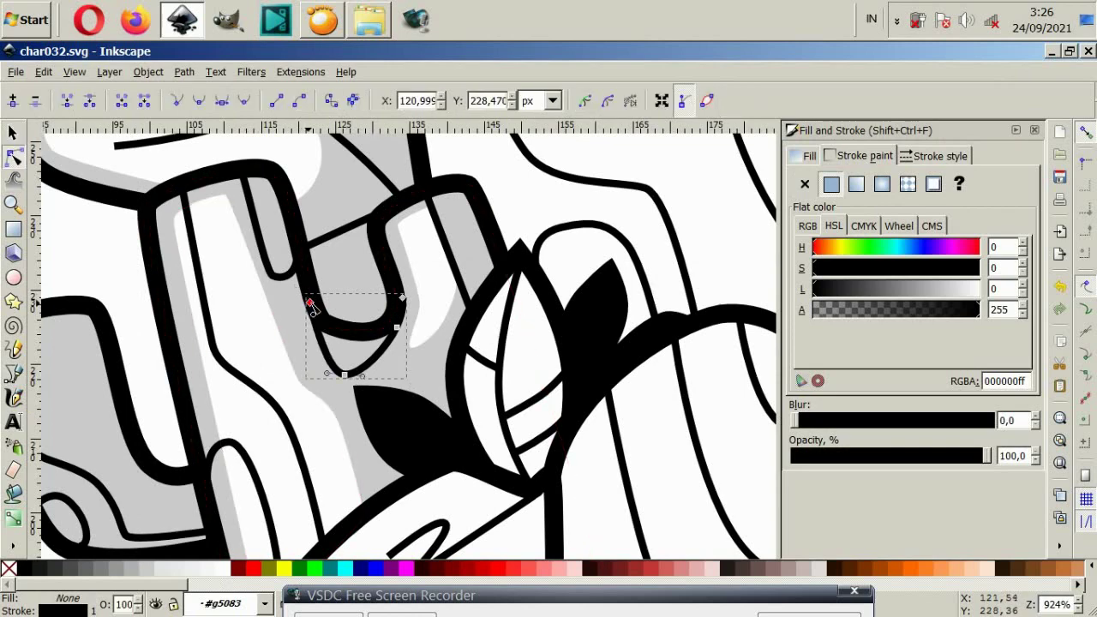
pyautogui.keyDown('ctrl'); pyautogui.scroll(-4, 149, 319); pyautogui.keyUp('ctrl')
# Start a Bezier highlight inside the small prong, then cancel it.
pyautogui.keyDown('ctrl'); pyautogui.scroll(-1, 148, 319); pyautogui.keyUp('ctrl')
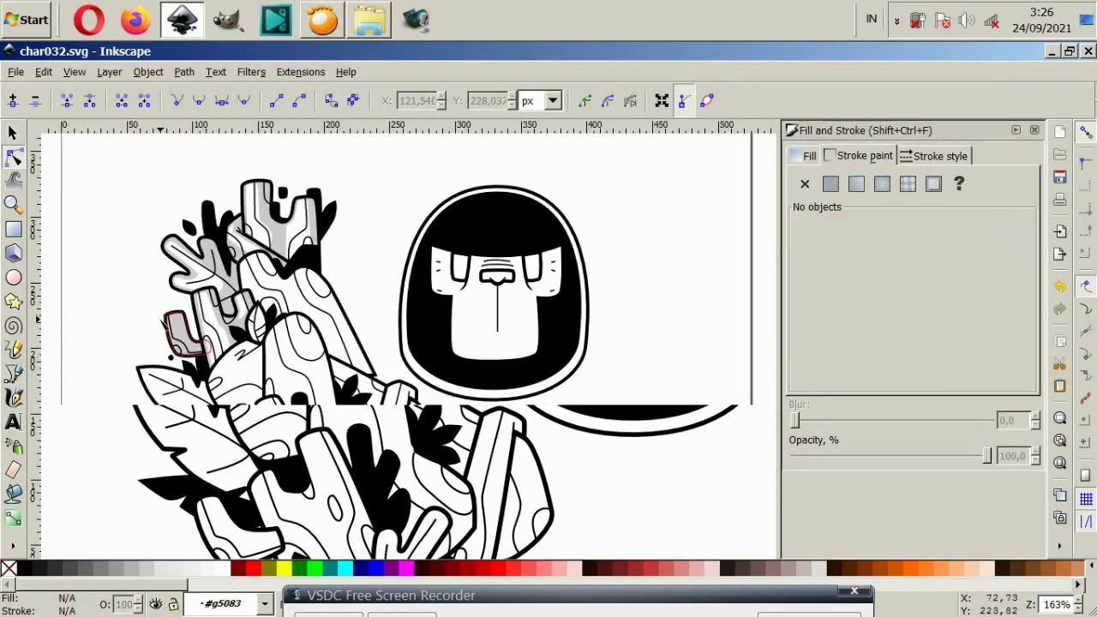
pyautogui.keyDown('ctrl'); pyautogui.scroll(-1, 129, 343); pyautogui.keyUp('ctrl')
pyautogui.keyDown('ctrl'); pyautogui.scroll(5, 65, 393); pyautogui.keyUp('ctrl')
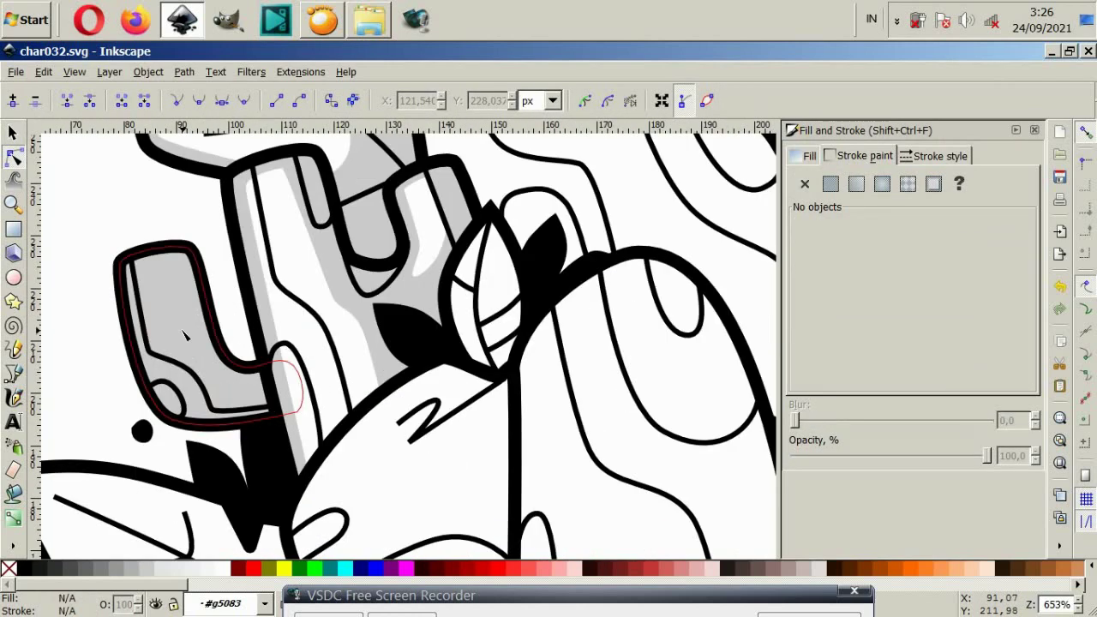
pyautogui.click(14, 374)
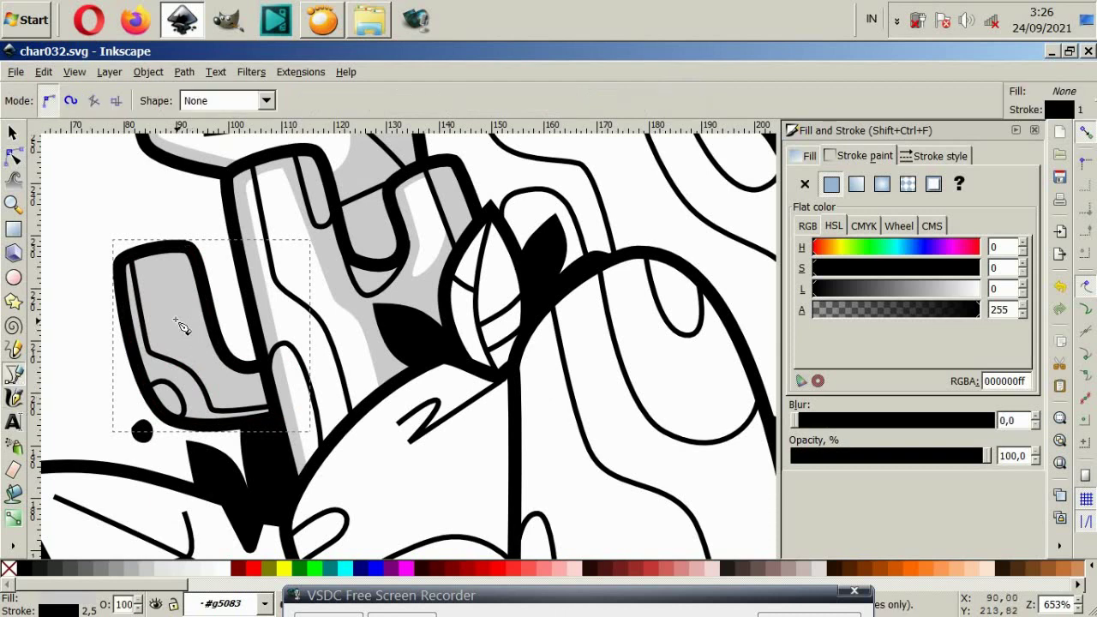
pyautogui.click(149, 257)
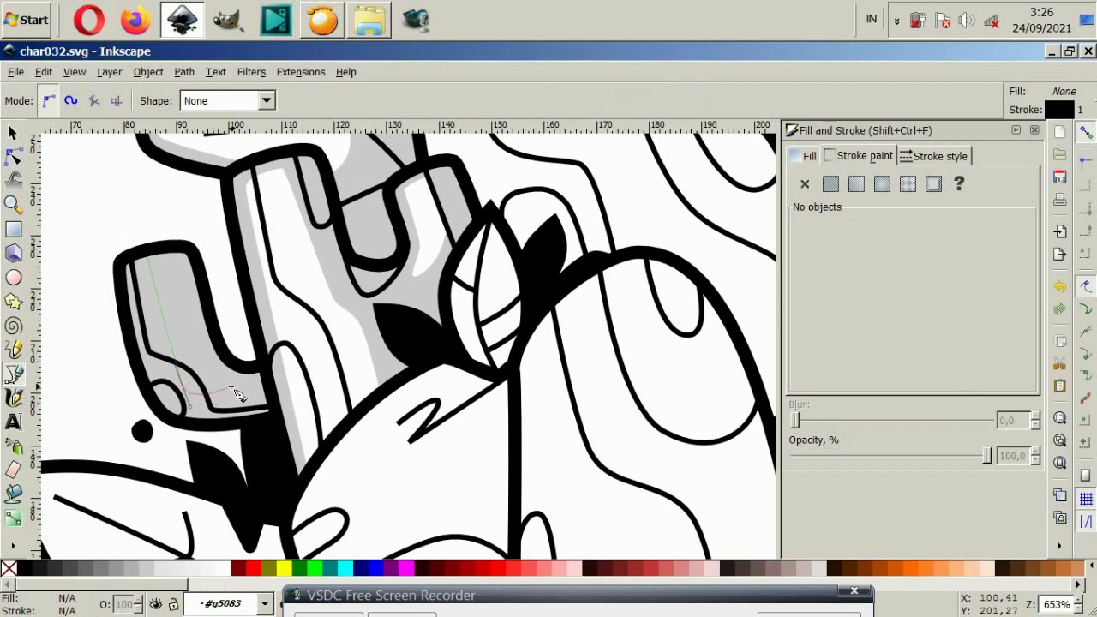
pyautogui.press('Escape')
# Draw a white strokeless highlight in the prong, then delete it to redraw.
pyautogui.click(244, 375)
pyautogui.click(186, 393)
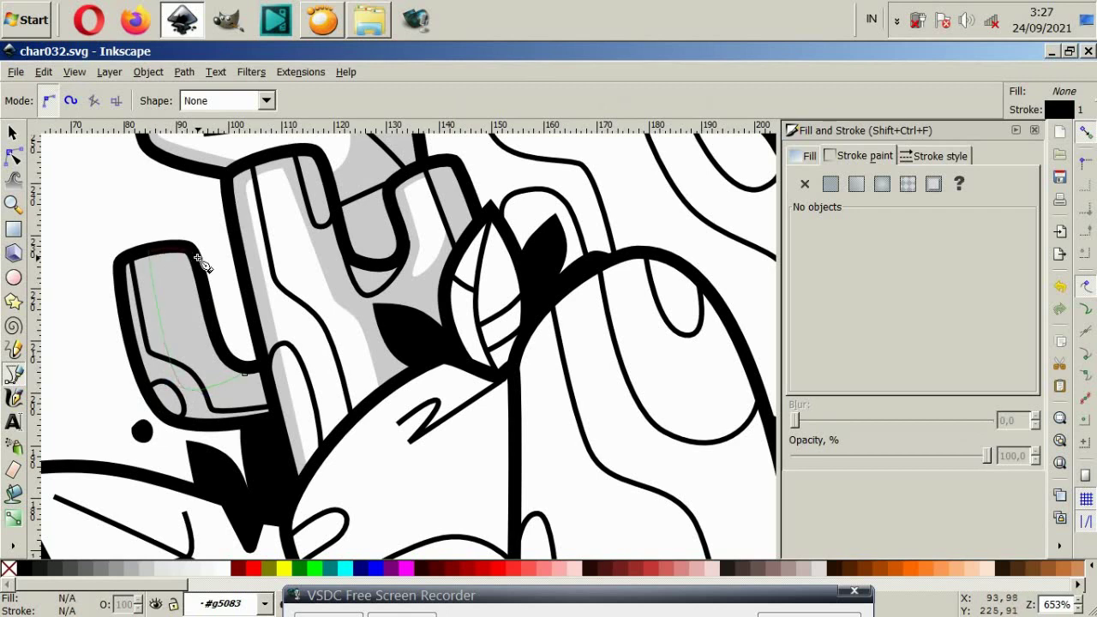
pyautogui.click(247, 375)
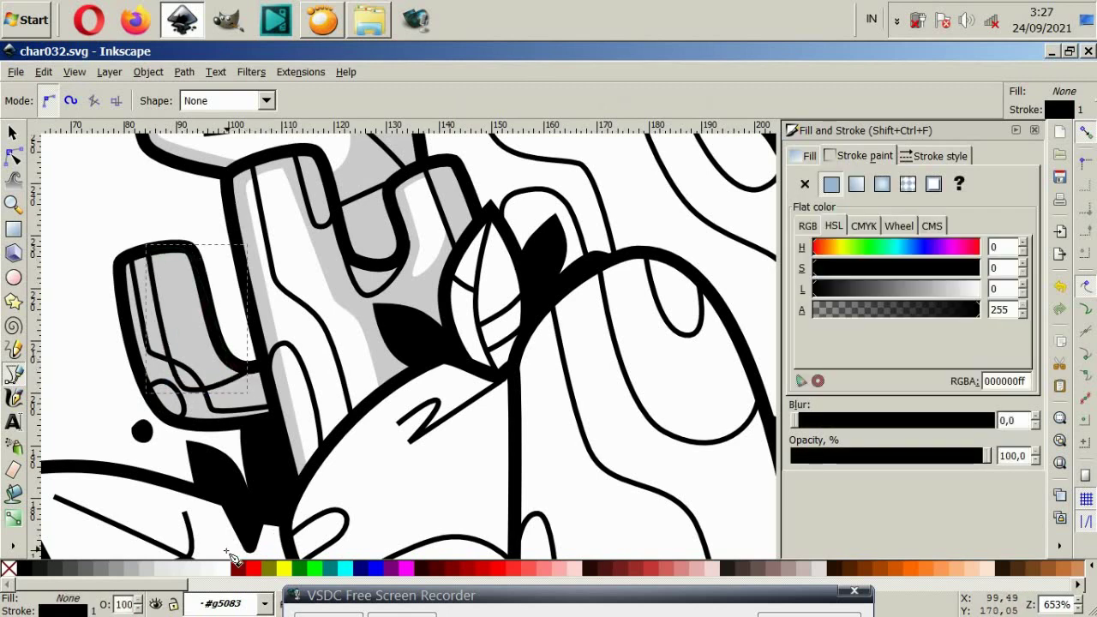
pyautogui.click(226, 568)
pyautogui.click(805, 183)
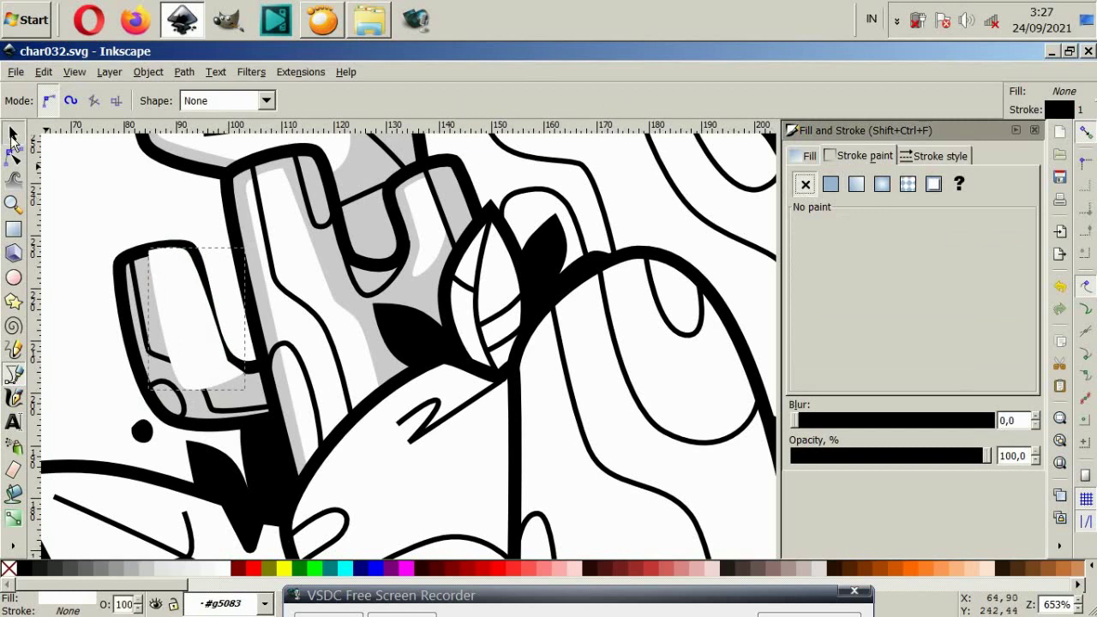
pyautogui.click(13, 133)
pyautogui.moveTo(183, 309); pyautogui.dragTo(174, 300)
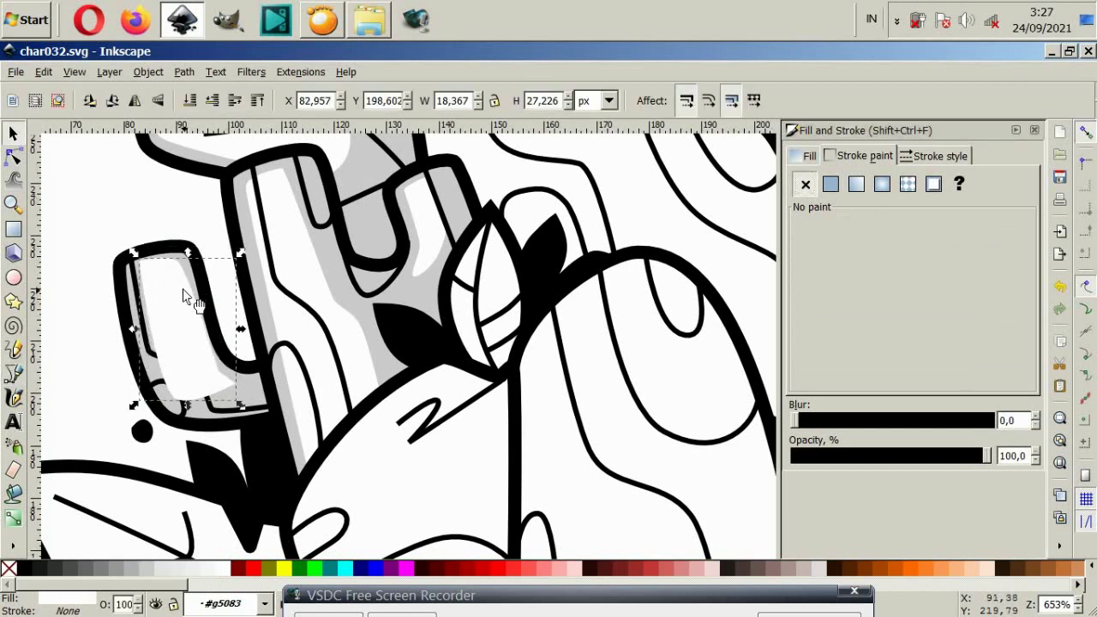
pyautogui.press('Delete')
# Redraw the prong highlight following its curve, filled white with no outline.
pyautogui.click(13, 374)
pyautogui.click(216, 398)
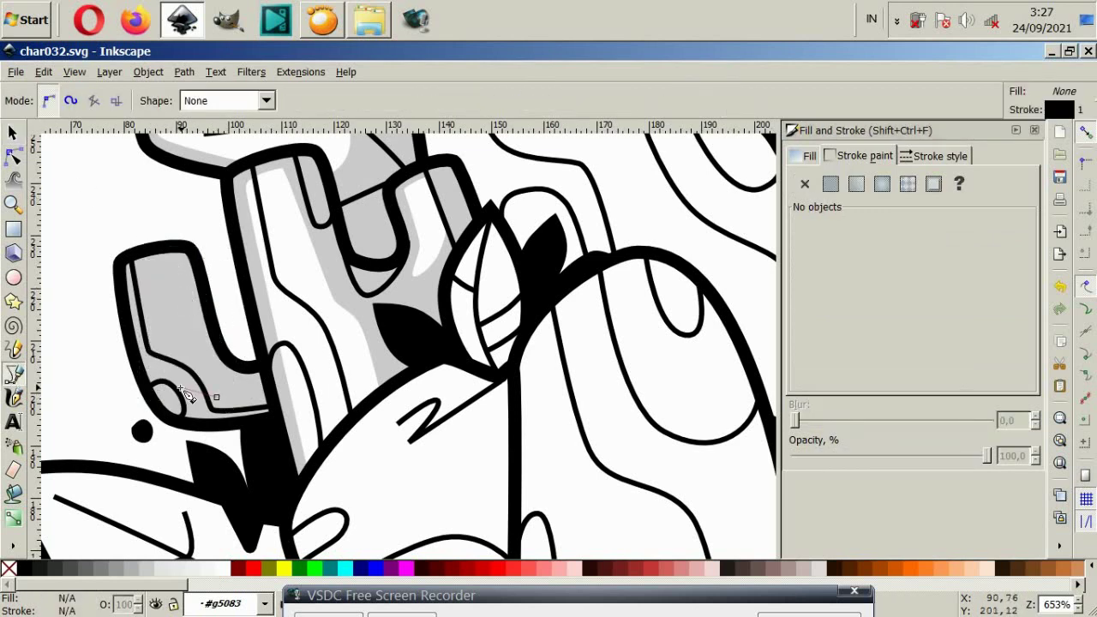
pyautogui.click(166, 380)
pyautogui.scroll(2, 160, 267)
pyautogui.click(202, 263)
pyautogui.moveTo(265, 475); pyautogui.dragTo(305, 509)
pyautogui.click(274, 535)
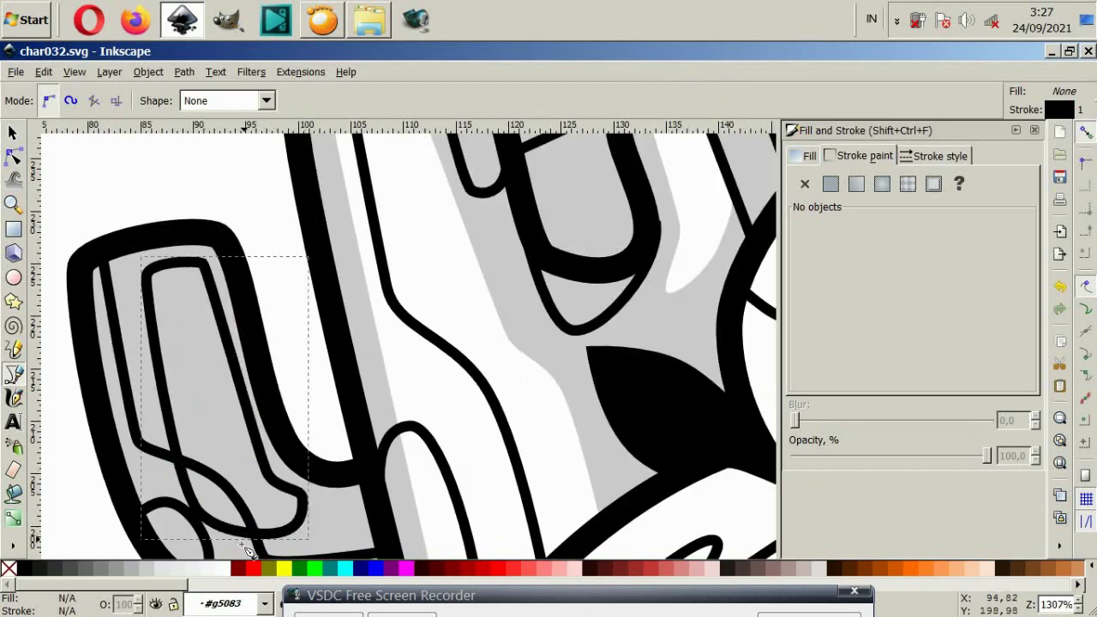
pyautogui.click(226, 569)
pyautogui.click(806, 184)
# Select the finished 14.873 × 25.908 px highlight to check it, then deselect.
pyautogui.click(13, 133)
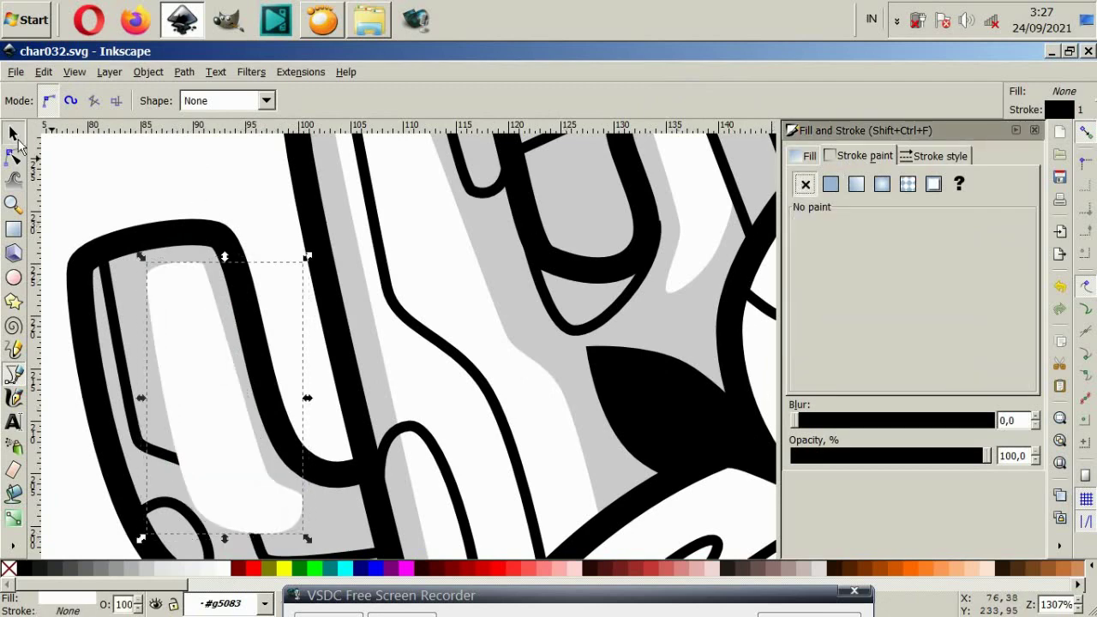
pyautogui.click(195, 333)
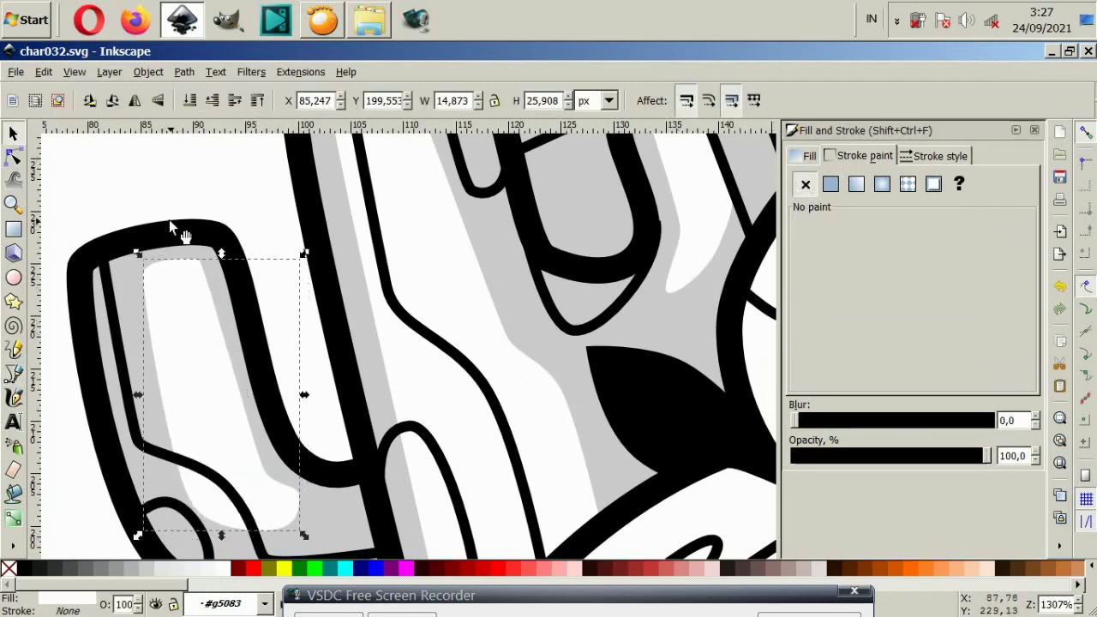
pyautogui.press('Escape')
pyautogui.scroll(-3, 307, 341)
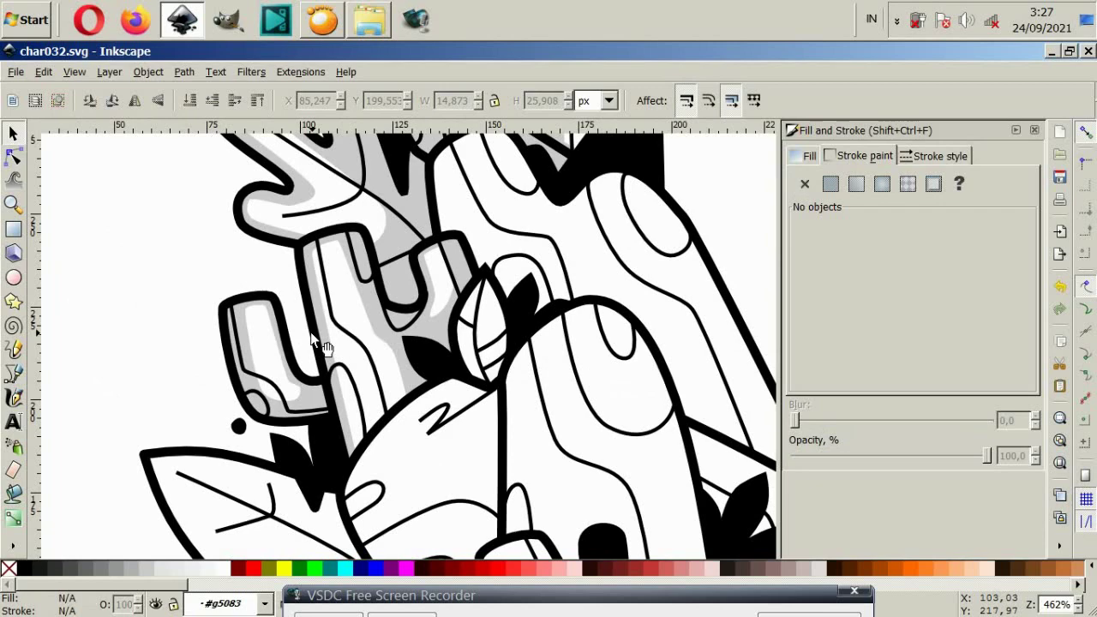
pyautogui.scroll(1, 368, 352)
pyautogui.scroll(2, 368, 352)
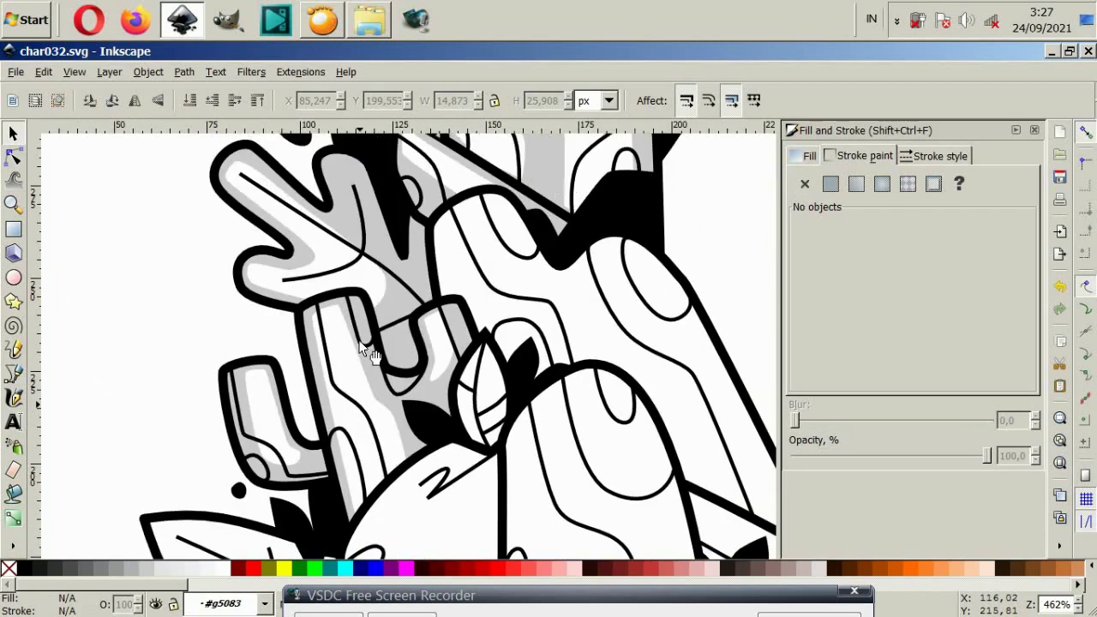
# Select and inspect the large grey branch shape, then clear the selection.
pyautogui.click(604, 333)
pyautogui.keyDown('ctrl'); pyautogui.scroll(-2, 604, 333); pyautogui.keyUp('ctrl')
pyautogui.hscroll(3, 605, 333)
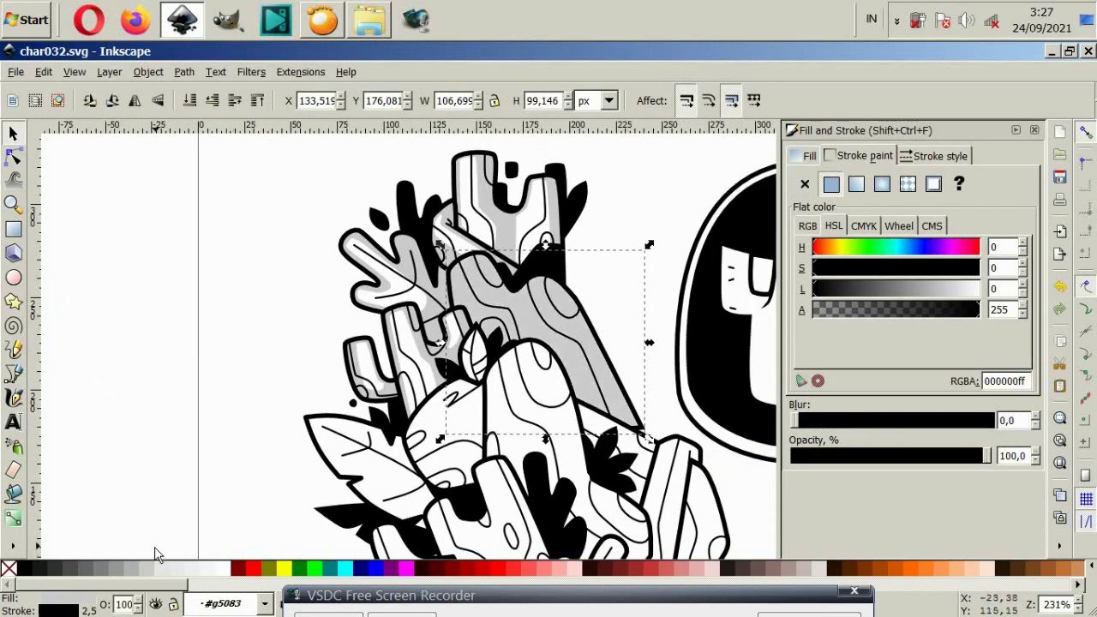
pyautogui.click(652, 317)
pyautogui.keyDown('ctrl'); pyautogui.scroll(2, 652, 318); pyautogui.keyUp('ctrl')
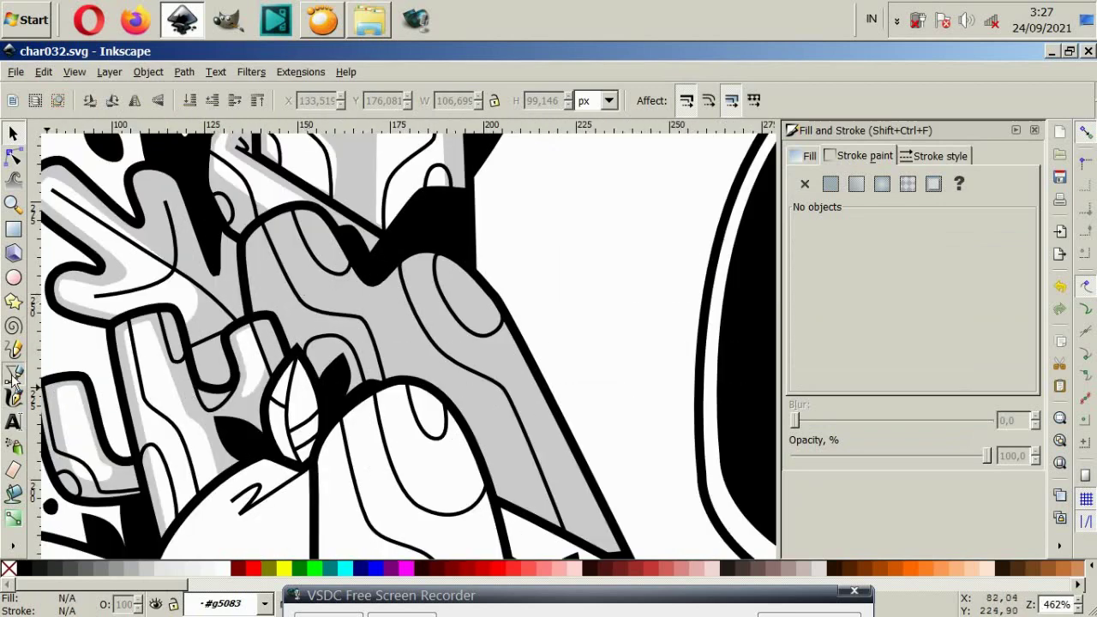
# Draw a white, strokeless highlight on the grey branch, stacked beneath the black outlines.
pyautogui.click(13, 375)
pyautogui.keyDown('ctrl'); pyautogui.scroll(2, 319, 307); pyautogui.keyUp('ctrl')
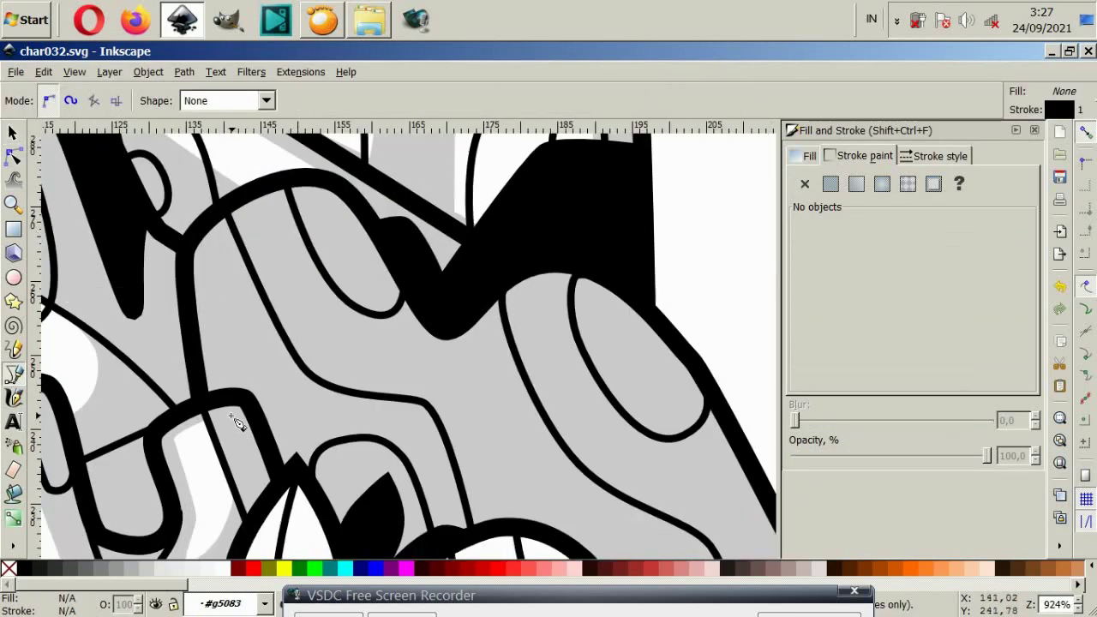
pyautogui.click(224, 374)
pyautogui.click(223, 234)
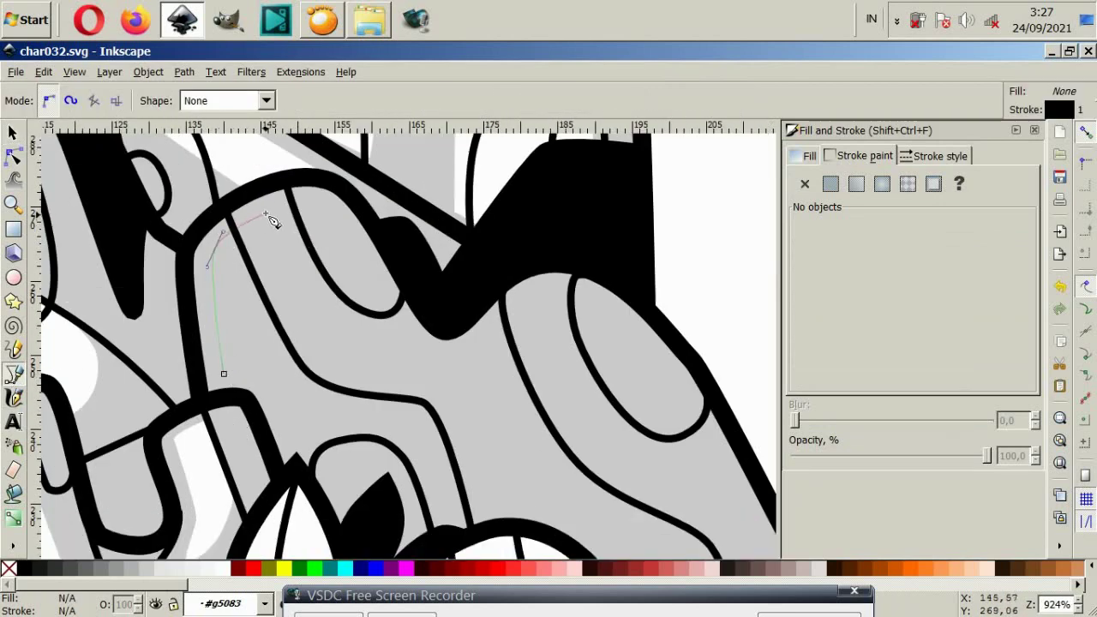
pyautogui.moveTo(254, 209); pyautogui.dragTo(282, 213)
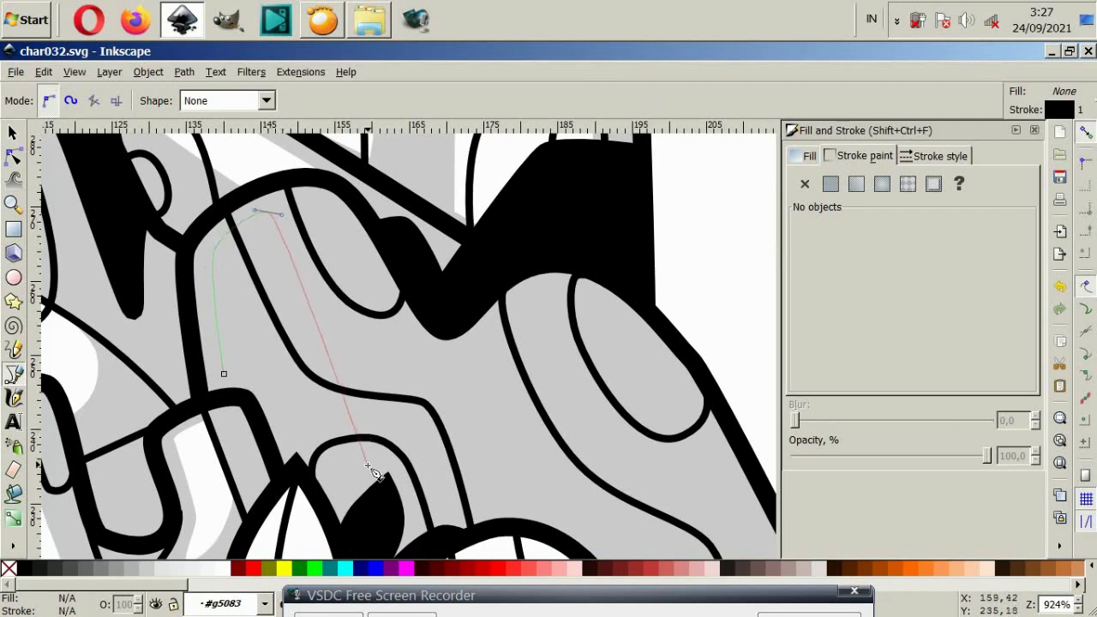
pyautogui.click(371, 470)
pyautogui.click(223, 375)
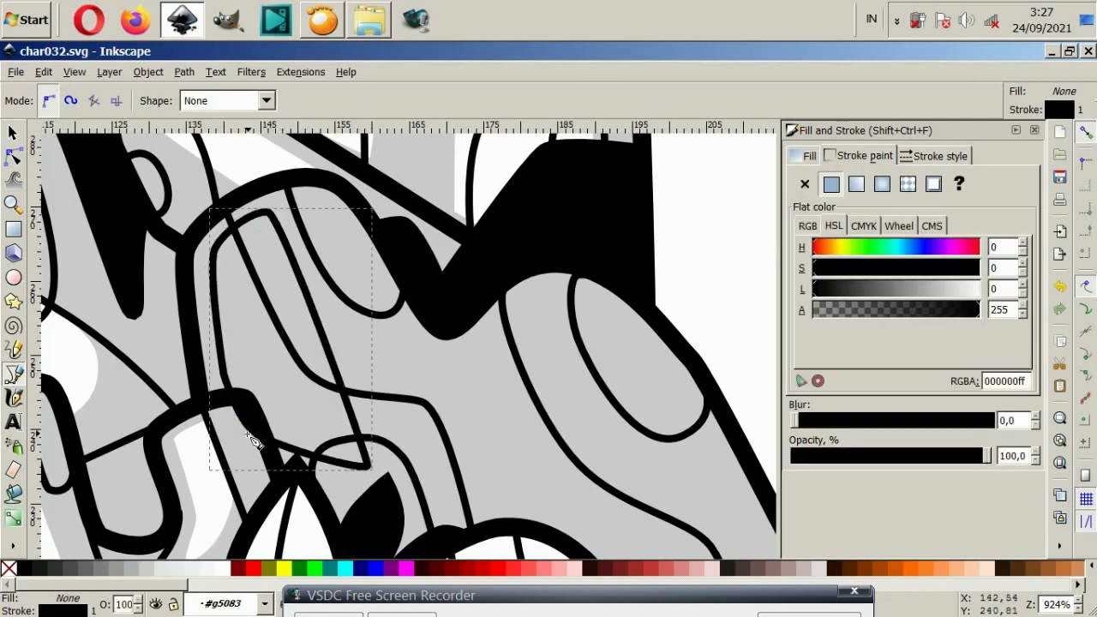
pyautogui.click(227, 567)
pyautogui.click(805, 183)
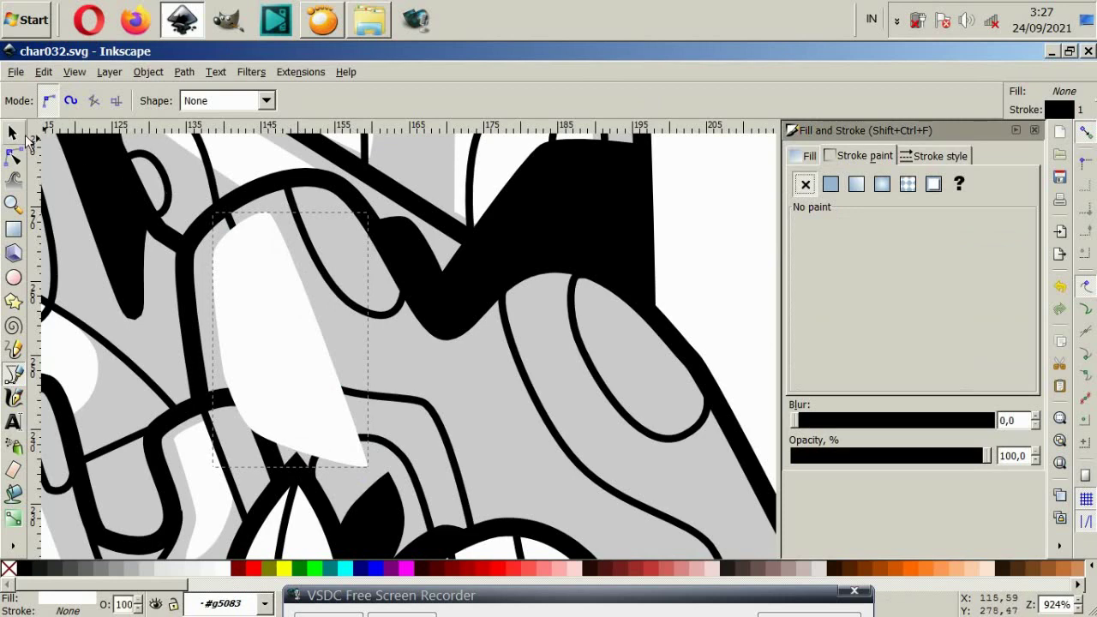
pyautogui.click(12, 133)
pyautogui.click(264, 304)
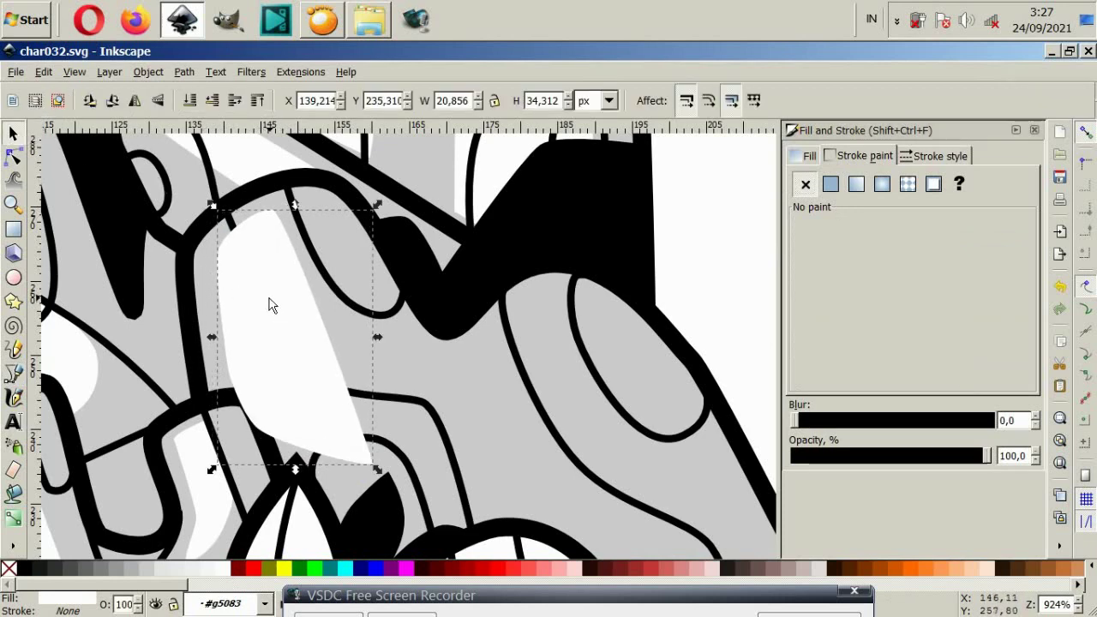
pyautogui.press('pagedown')
pyautogui.press('pagedown')
pyautogui.press('pagedown')
pyautogui.press('pageup')
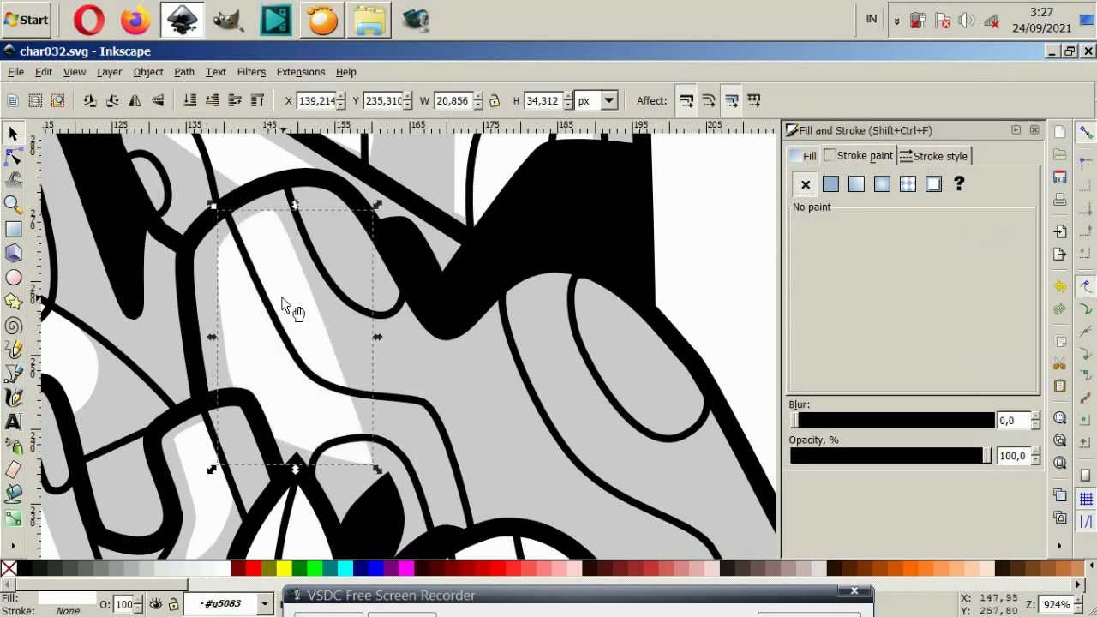
# Trace a second highlight outline across the grey shape, then zoom out.
pyautogui.scroll(-4, 600, 378)
pyautogui.click(610, 371)
pyautogui.scroll(2, 436, 392)
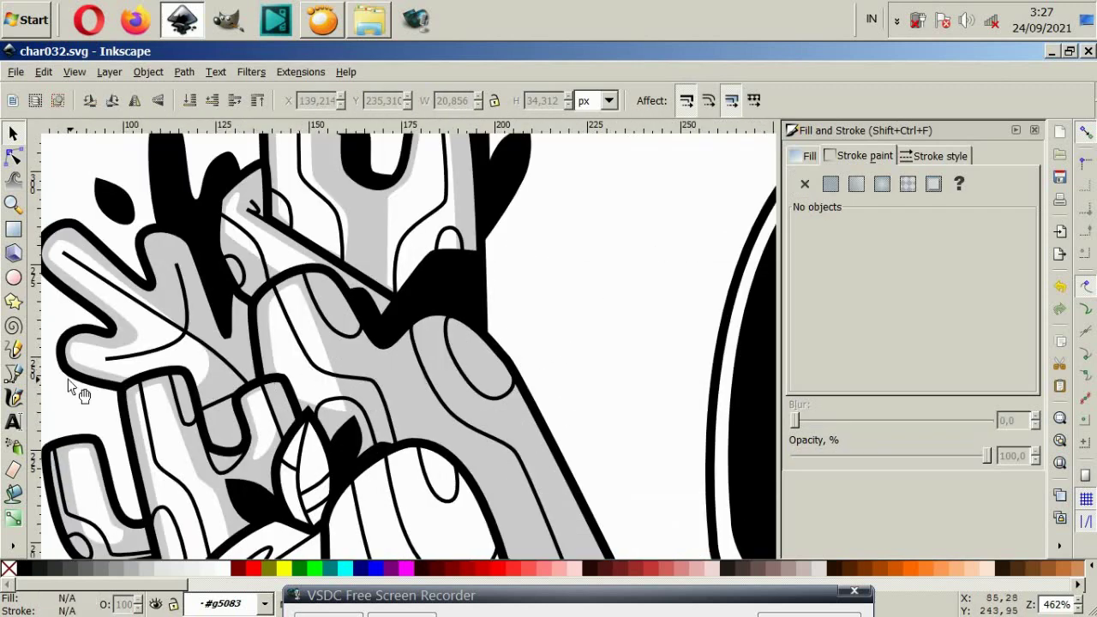
pyautogui.press('b')
pyautogui.scroll(2, 371, 370)
pyautogui.click(377, 350)
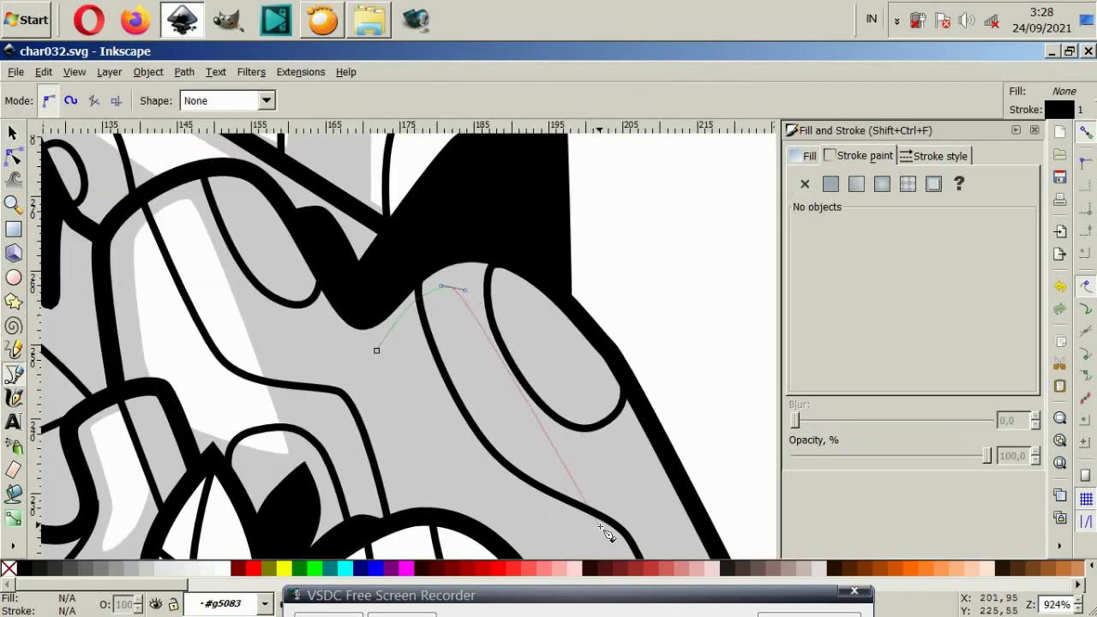
pyautogui.click(582, 529)
pyautogui.click(474, 503)
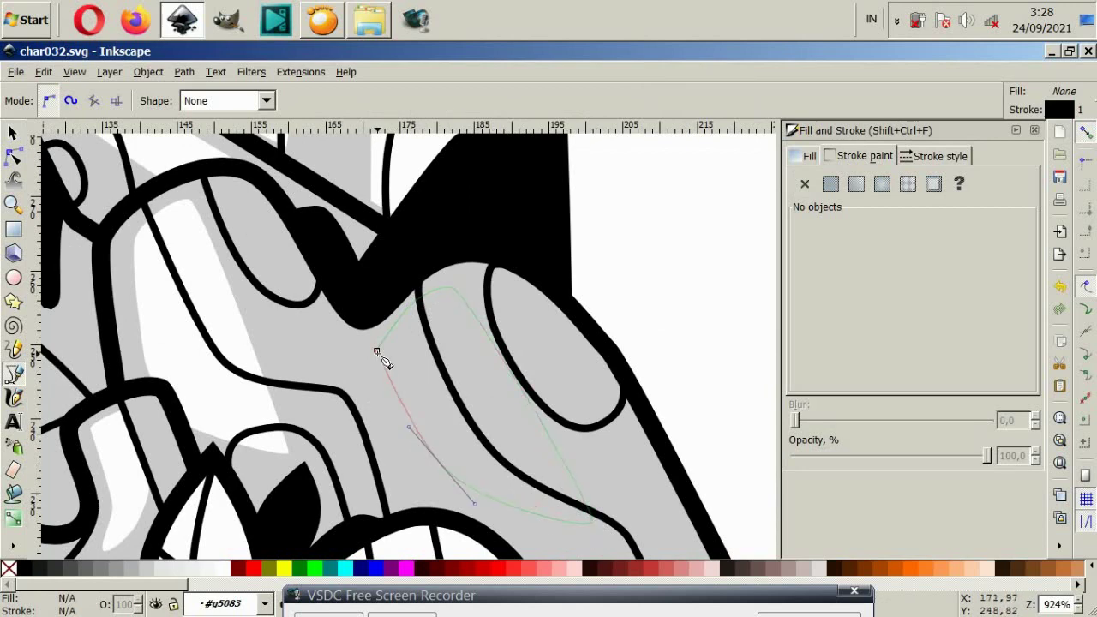
pyautogui.click(377, 351)
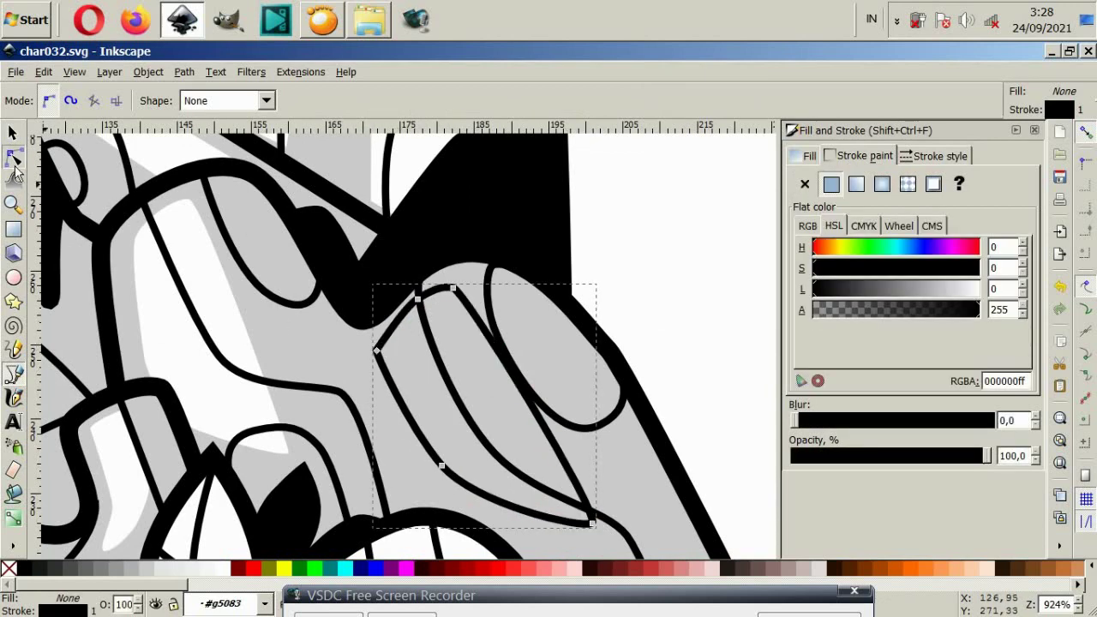
pyautogui.click(13, 160)
pyautogui.press('-')
pyautogui.press('-')
# Add a white, strokeless highlight on the long grey arm, lowered beneath the outlines.
pyautogui.click(23, 371)
pyautogui.scroll(-2, 510, 455)
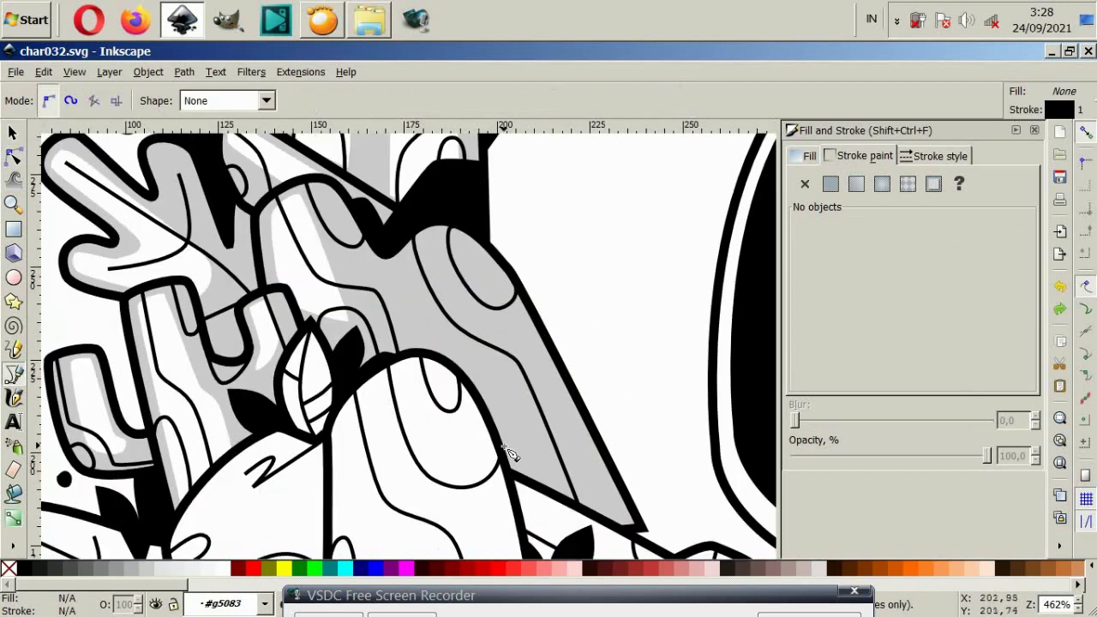
pyautogui.click(520, 463)
pyautogui.click(394, 283)
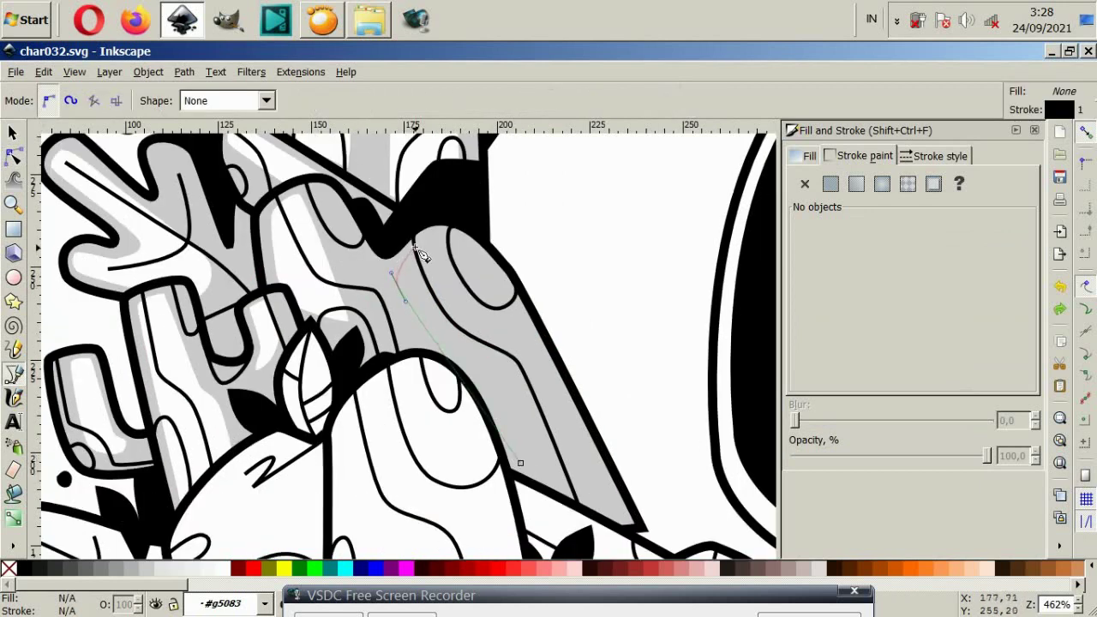
pyautogui.click(474, 282)
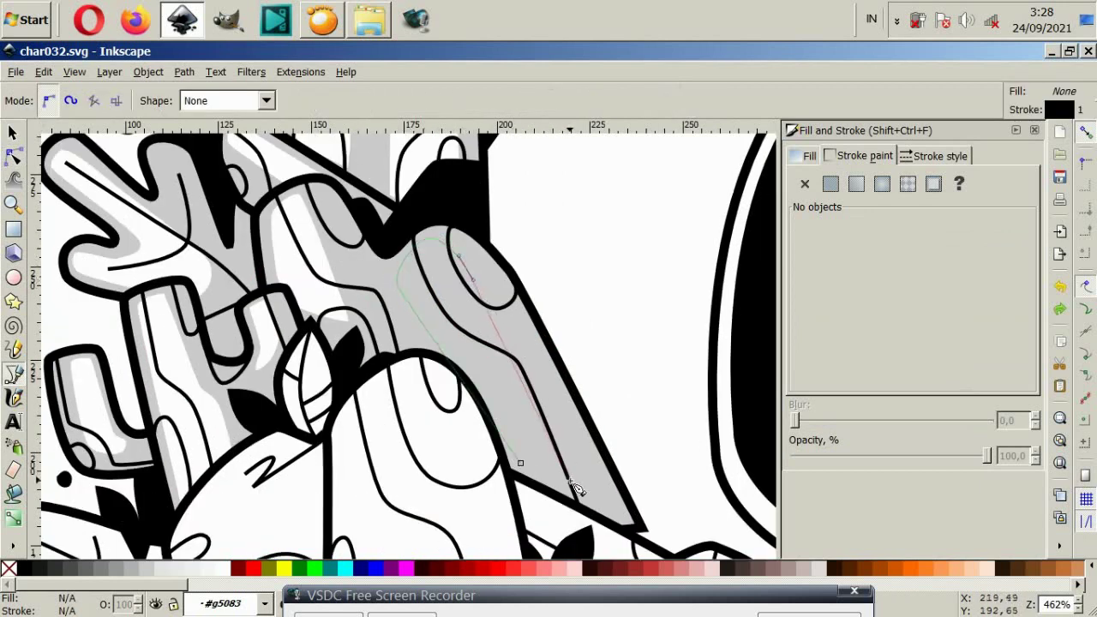
pyautogui.click(521, 463)
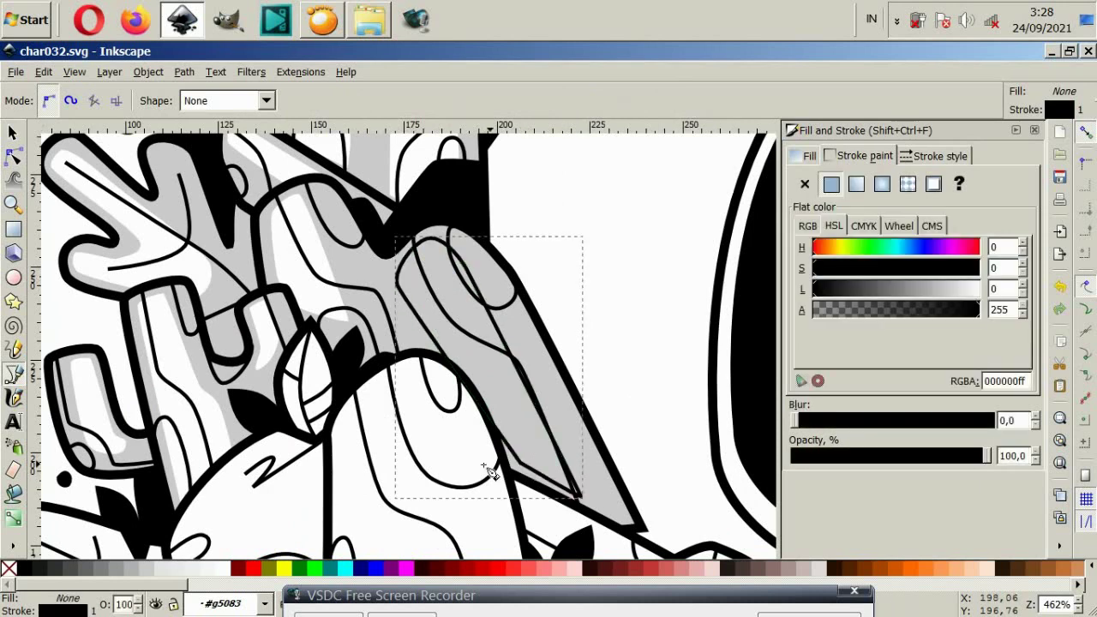
pyautogui.click(218, 573)
pyautogui.click(805, 183)
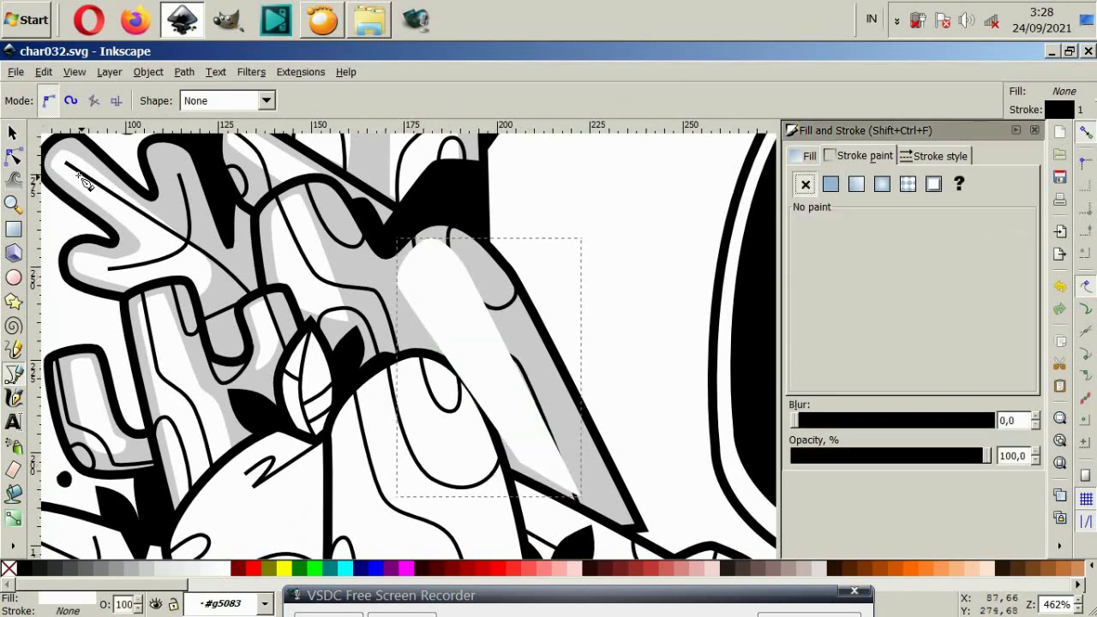
pyautogui.click(13, 134)
pyautogui.press('pagedown')
pyautogui.press('pagedown')
pyautogui.press('pagedown')
pyautogui.press('pagedown')
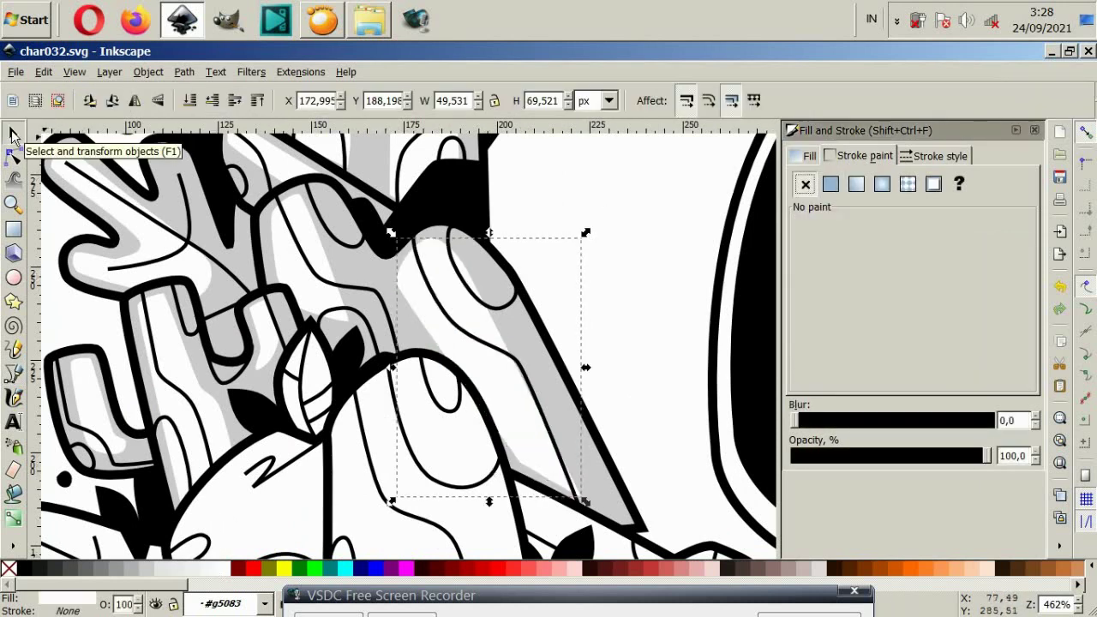
# Zoom in on the small leaf and select its outline.
pyautogui.press('-')
pyautogui.press('-')
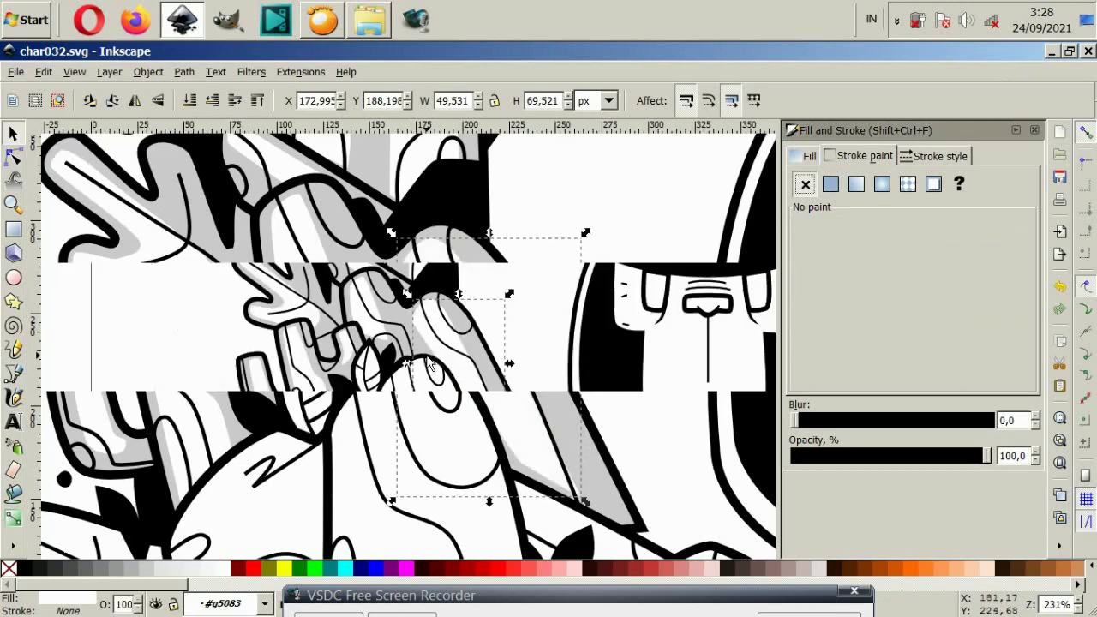
pyautogui.click(232, 310)
pyautogui.scroll(-3, 231, 311)
pyautogui.press('+')
pyautogui.press('+')
pyautogui.click(344, 266)
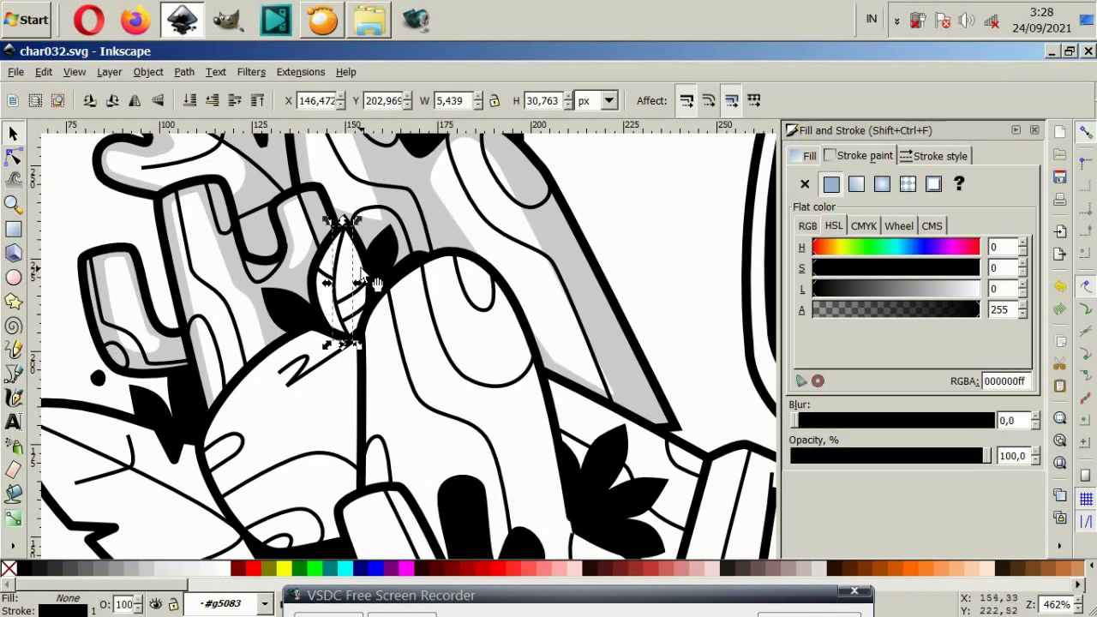
pyautogui.press('+')
pyautogui.press('+')
pyautogui.click(345, 275)
pyautogui.press('+')
pyautogui.press('+')
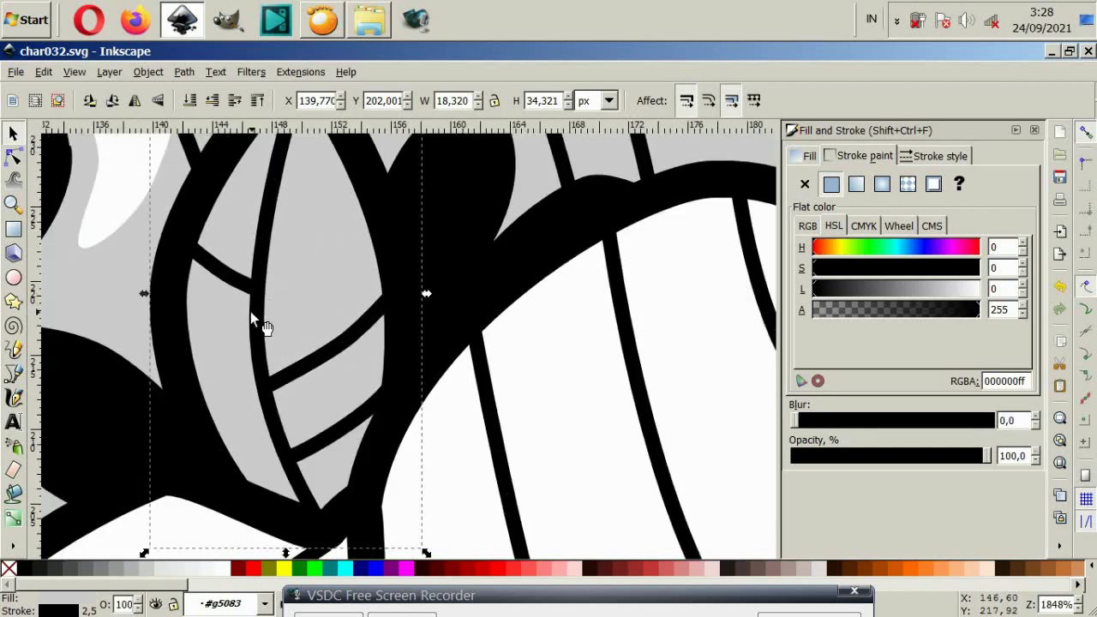
# Draw a strokeless highlight inside the small leaf, lowered beneath its lines.
pyautogui.click(12, 376)
pyautogui.click(268, 462)
pyautogui.scroll(1, 253, 403)
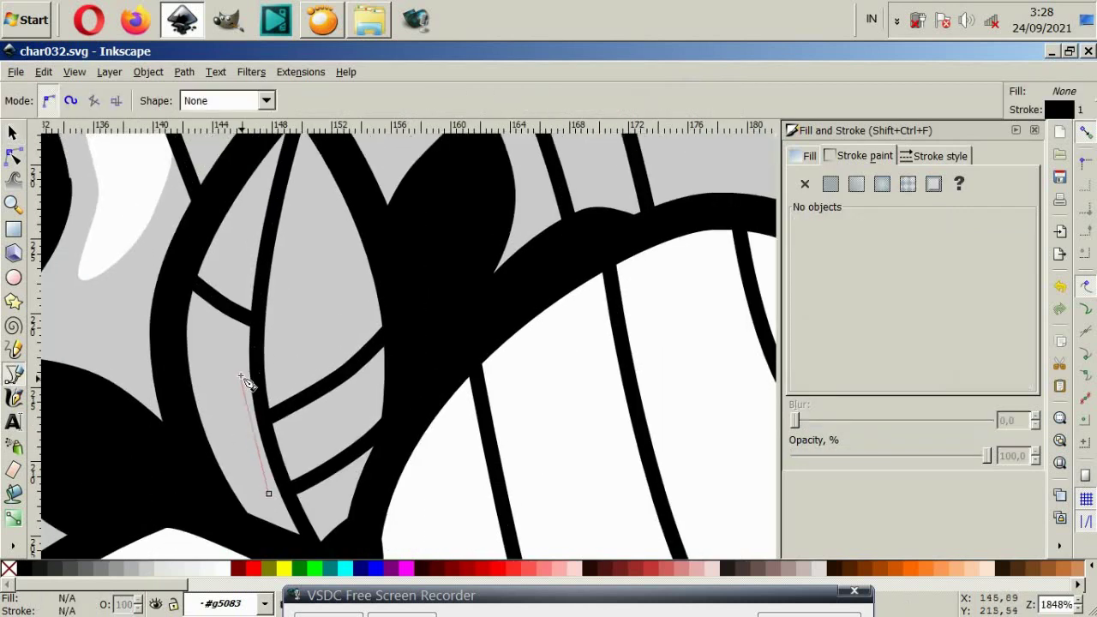
pyautogui.scroll(1, 262, 215)
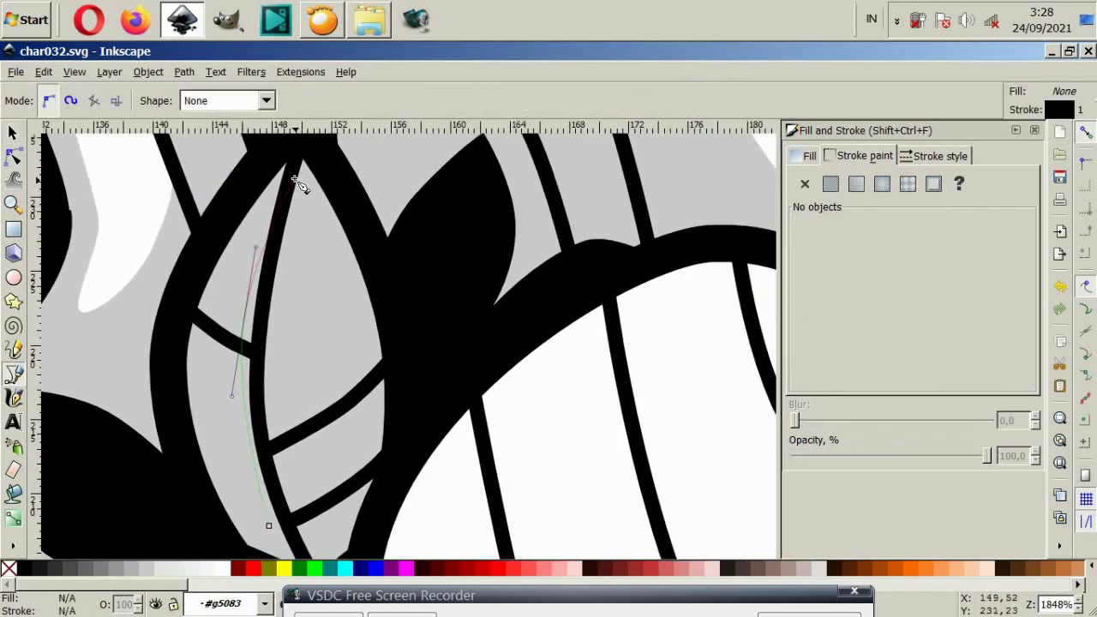
pyautogui.click(299, 180)
pyautogui.moveTo(343, 517); pyautogui.dragTo(267, 528)
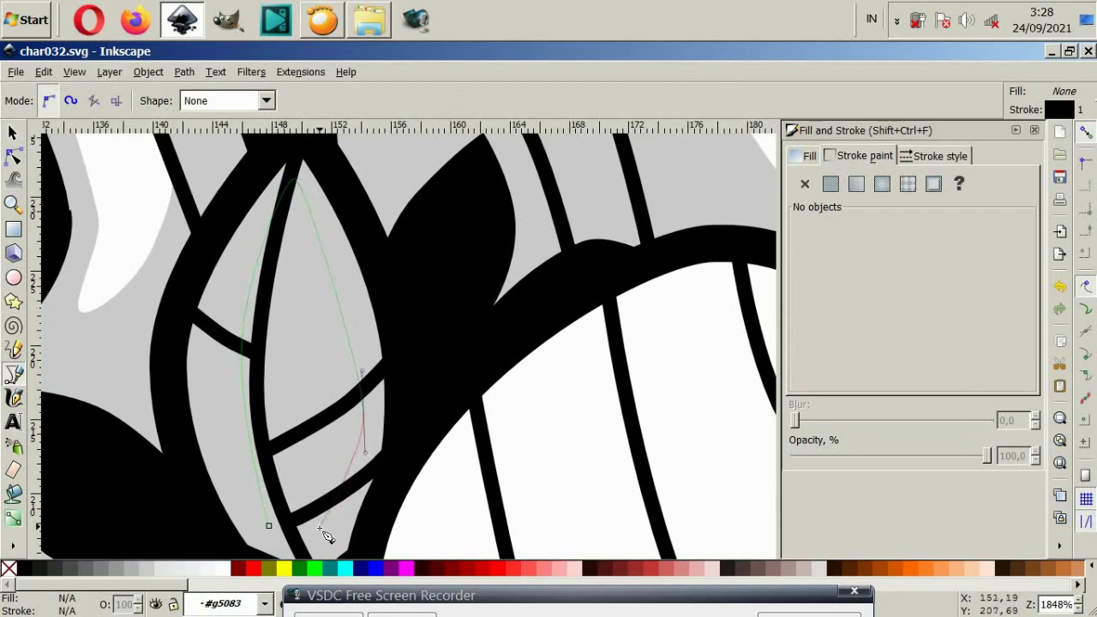
pyautogui.click(270, 527)
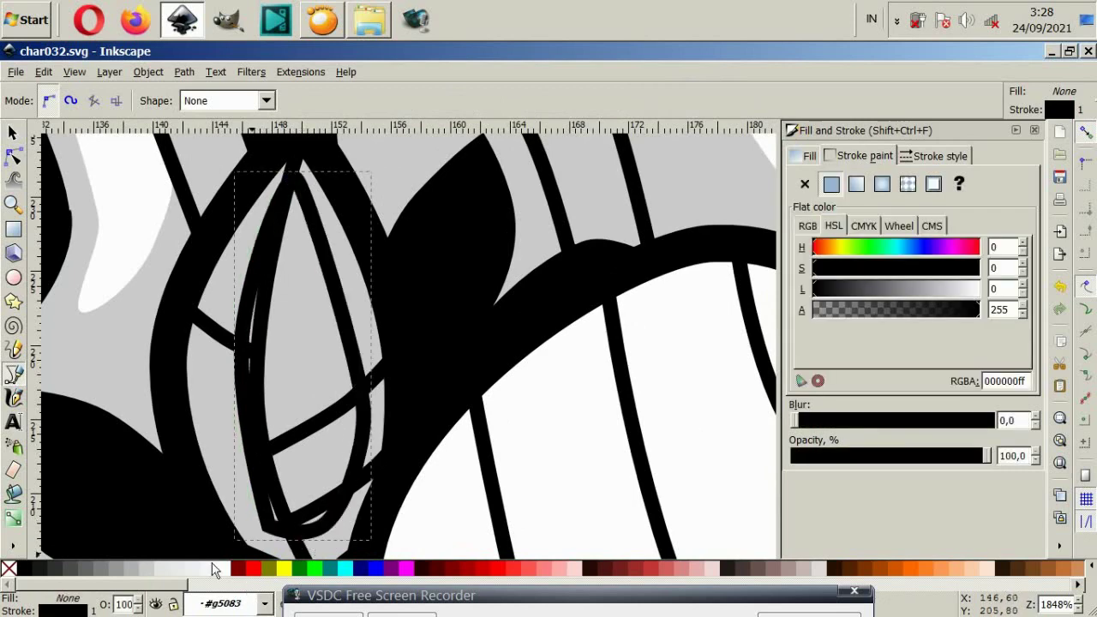
pyautogui.click(806, 185)
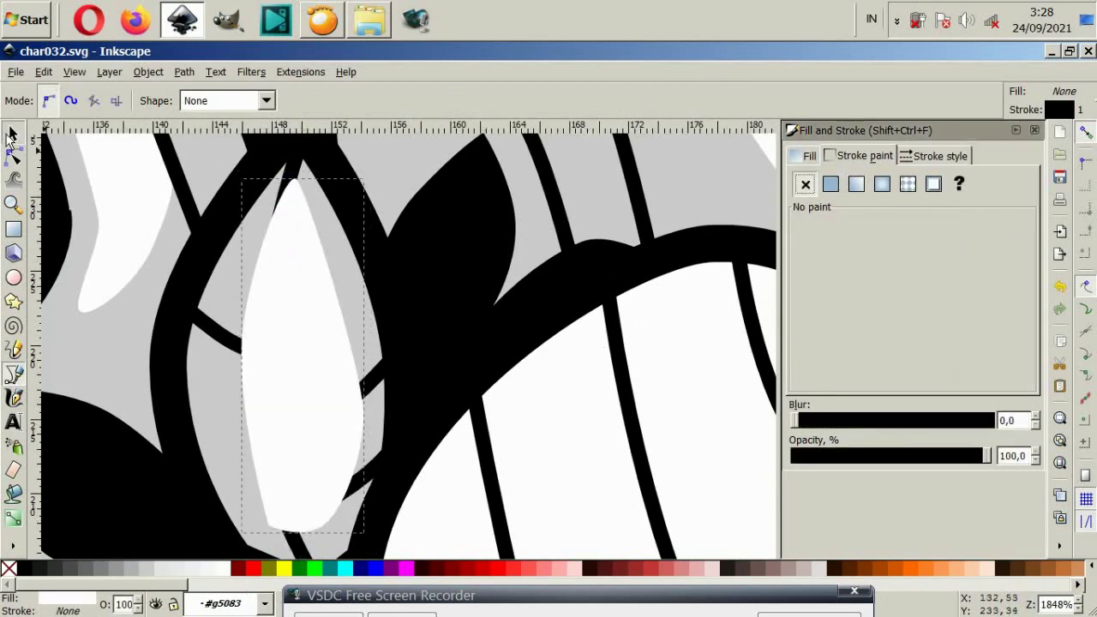
pyautogui.click(12, 134)
pyautogui.press('pagedown')
# Fill the large left leaf with light grey.
pyautogui.scroll(-4, 337, 271)
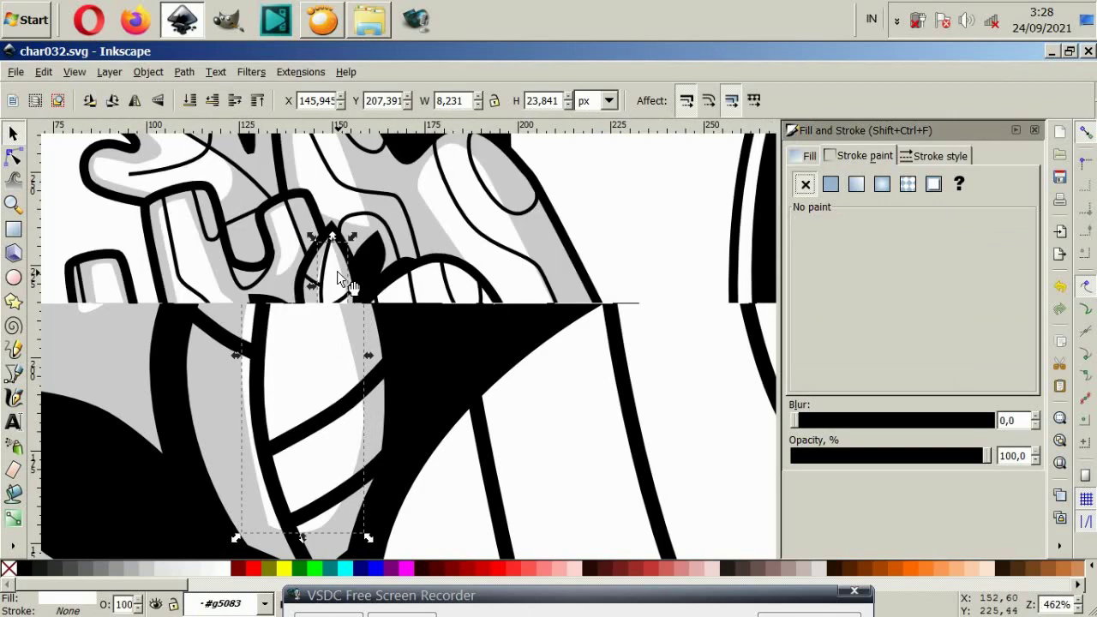
pyautogui.press('Escape')
pyautogui.scroll(-2, 277, 439)
pyautogui.hscroll(-2, 277, 440)
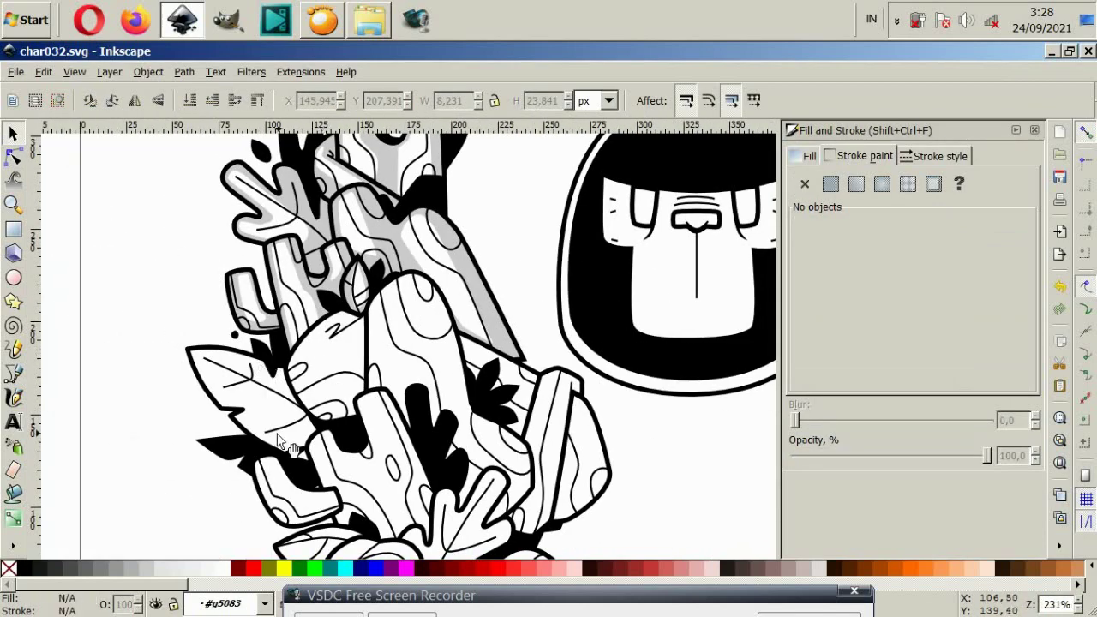
pyautogui.click(279, 440)
pyautogui.scroll(2, 277, 440)
pyautogui.click(153, 570)
# Add a white, strokeless highlight along the large left leaf.
pyautogui.press('b')
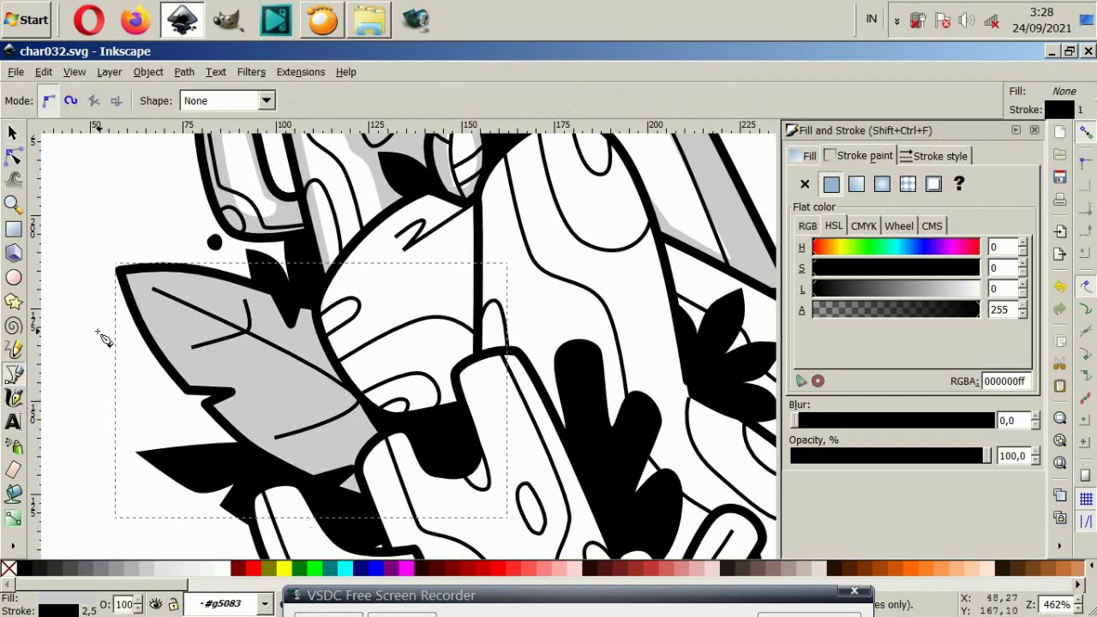
pyautogui.click(135, 286)
pyautogui.click(190, 375)
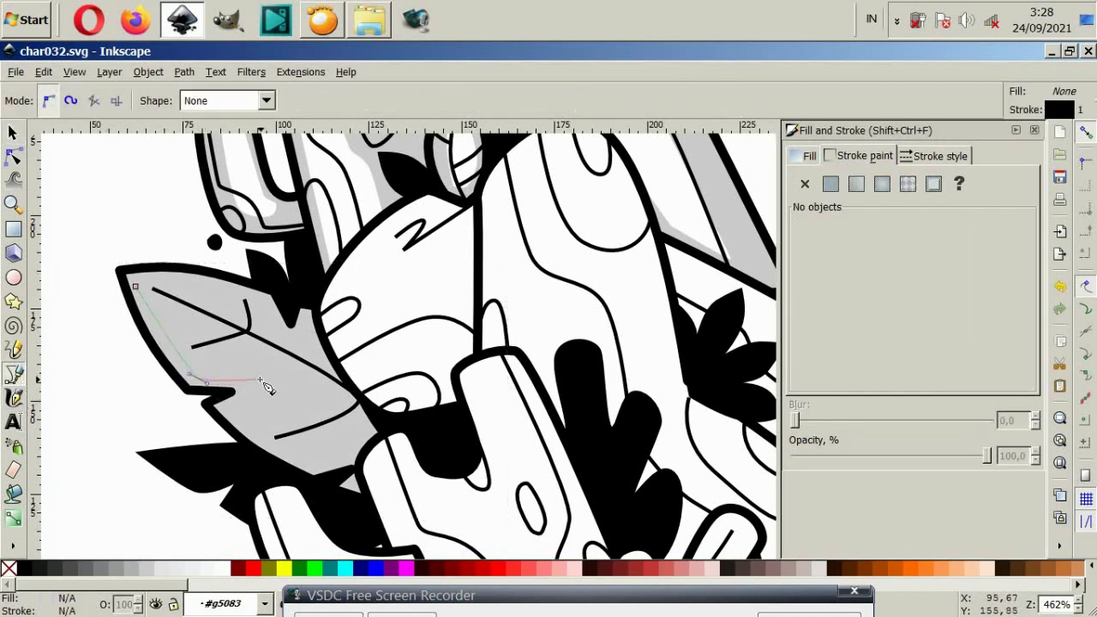
pyautogui.moveTo(272, 376); pyautogui.dragTo(294, 383)
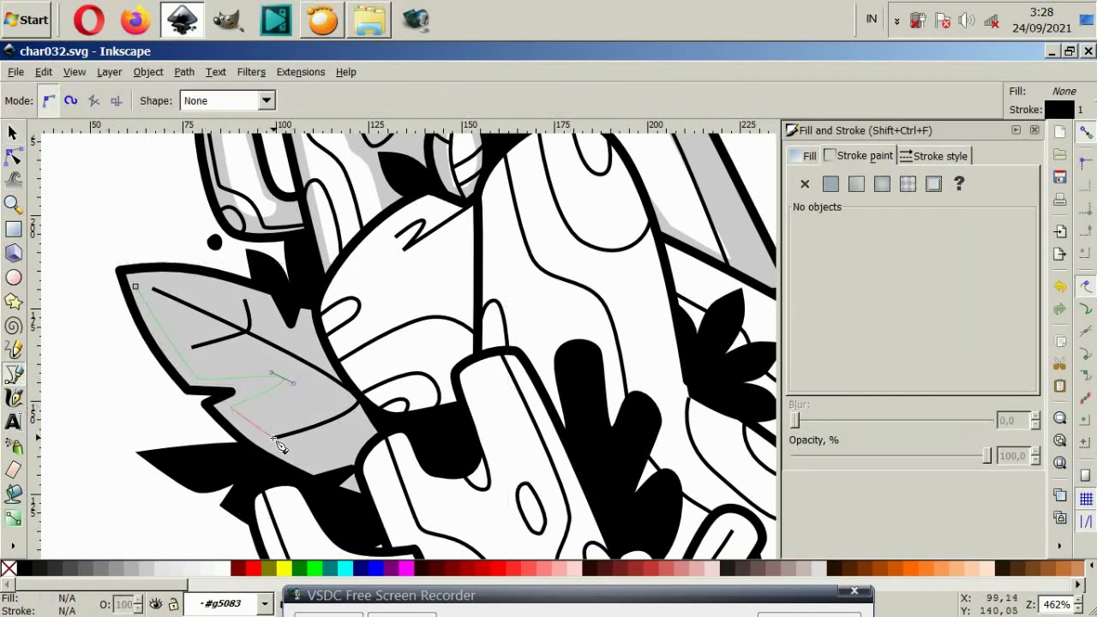
pyautogui.moveTo(312, 452); pyautogui.dragTo(370, 420)
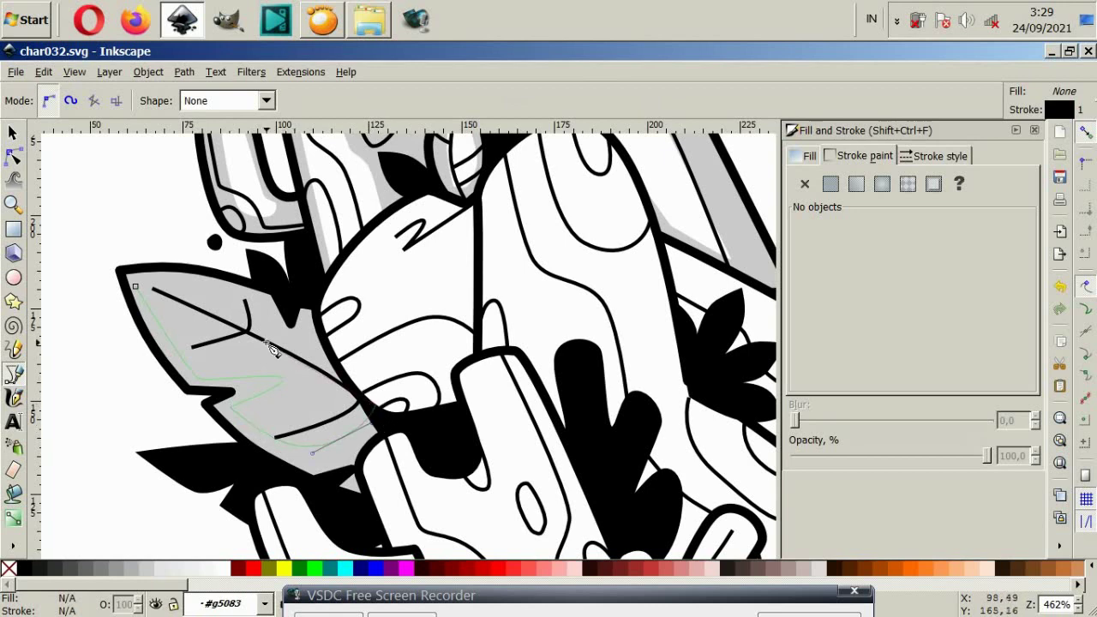
pyautogui.press('Return')
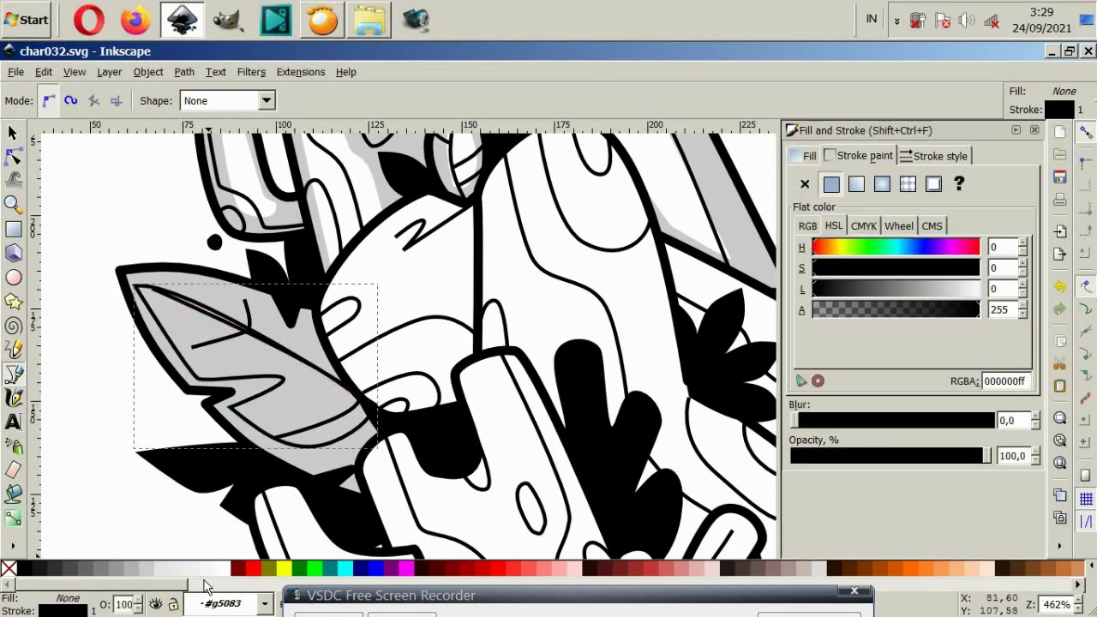
pyautogui.click(224, 569)
pyautogui.click(805, 184)
pyautogui.click(13, 132)
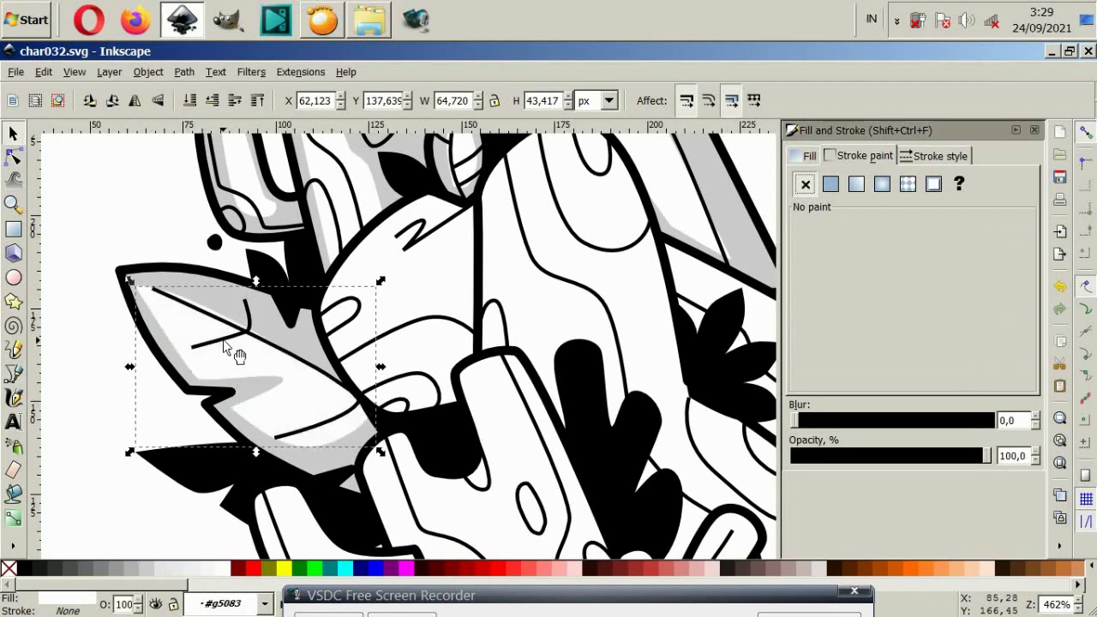
pyautogui.keyDown('ctrl'); pyautogui.scroll(-2, 223, 351); pyautogui.keyUp('ctrl')
pyautogui.click(184, 283)
# Fill the large central shapes with grey.
pyautogui.keyDown('ctrl'); pyautogui.scroll(-2, 176, 278); pyautogui.keyUp('ctrl')
pyautogui.keyDown('ctrl'); pyautogui.scroll(4, 253, 386); pyautogui.keyUp('ctrl')
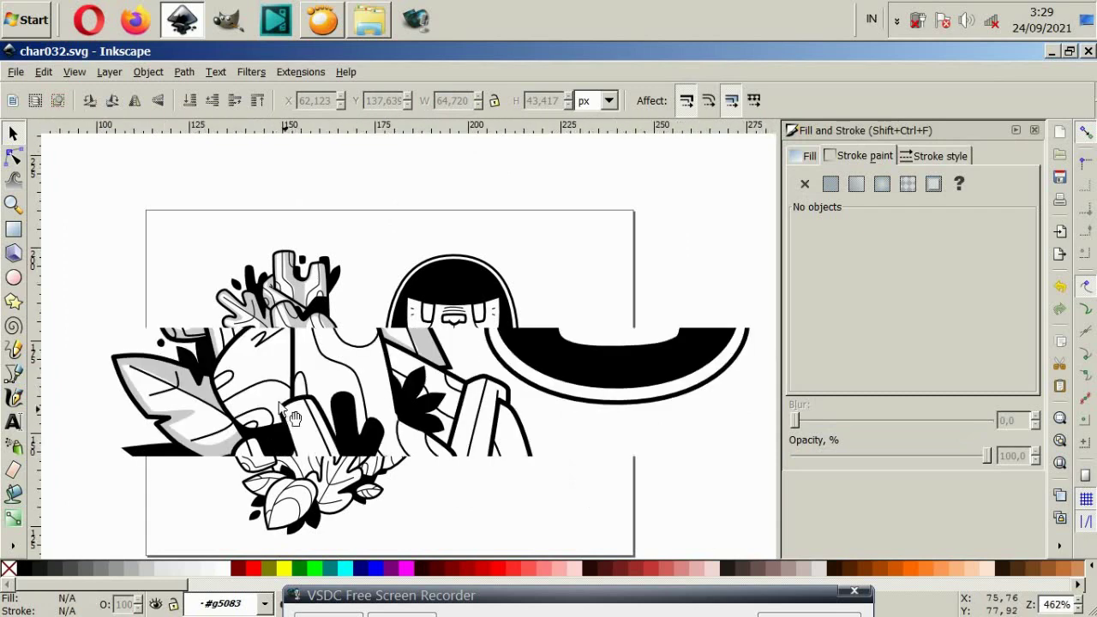
pyautogui.click(248, 386)
pyautogui.click(147, 571)
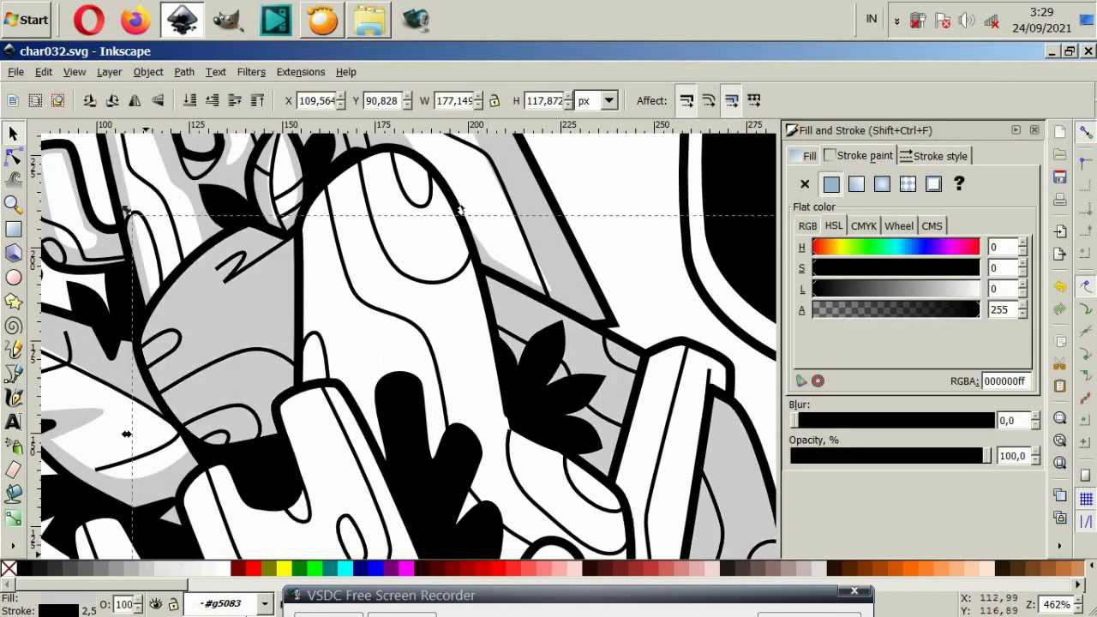
# Draw a white highlight on the rounded piece and send it below the outlines.
pyautogui.click(13, 375)
pyautogui.click(178, 291)
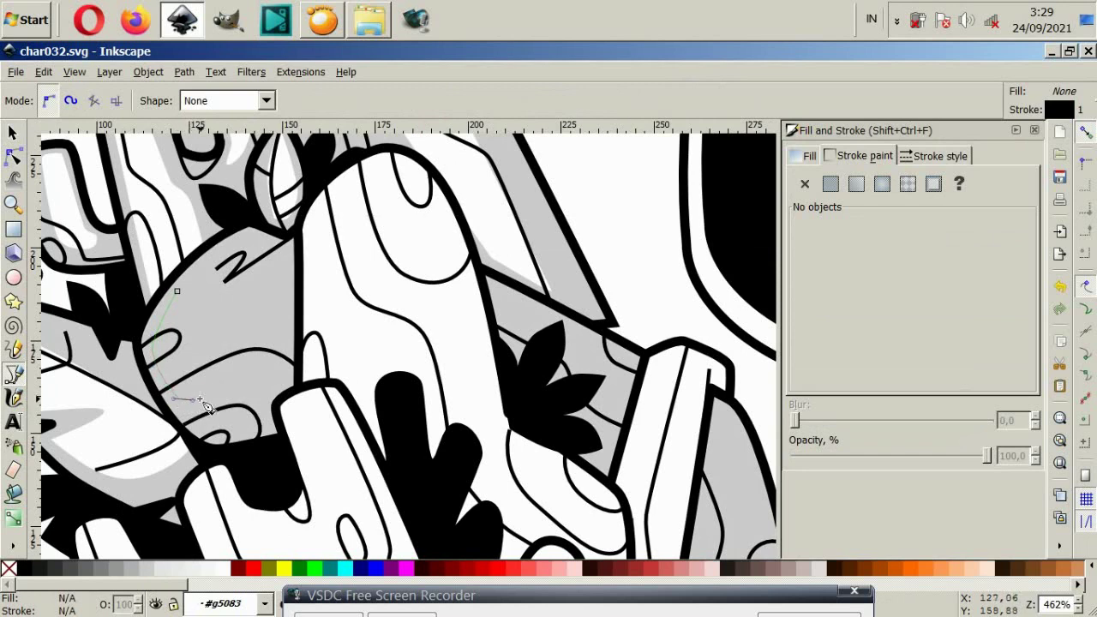
pyautogui.moveTo(199, 400); pyautogui.dragTo(199, 401)
pyautogui.click(305, 239)
pyautogui.moveTo(214, 297); pyautogui.dragTo(203, 295)
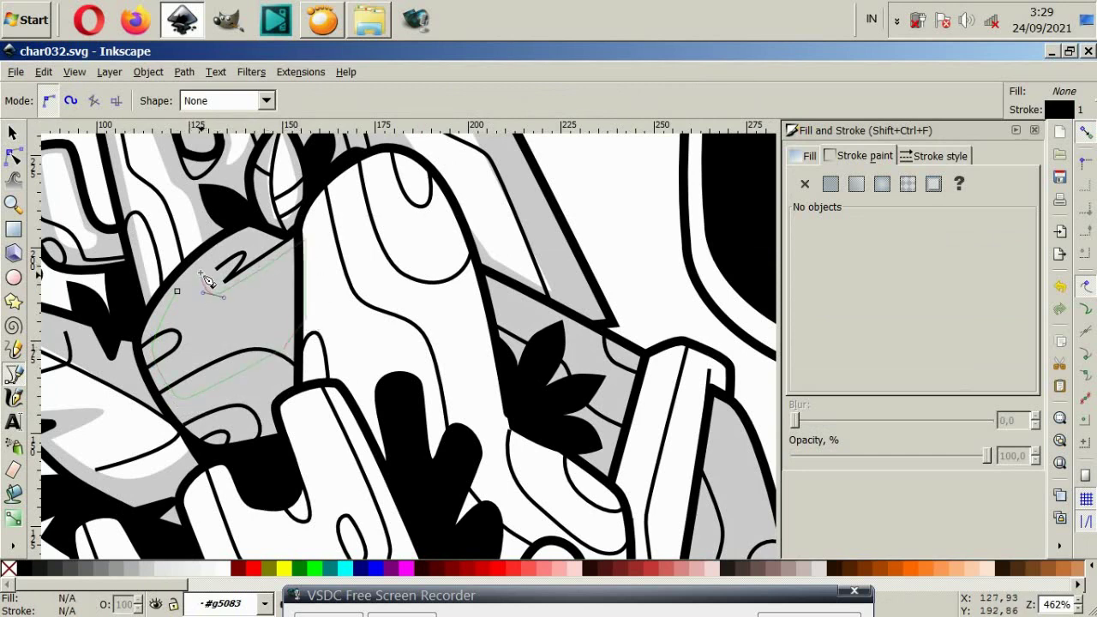
pyautogui.click(178, 293)
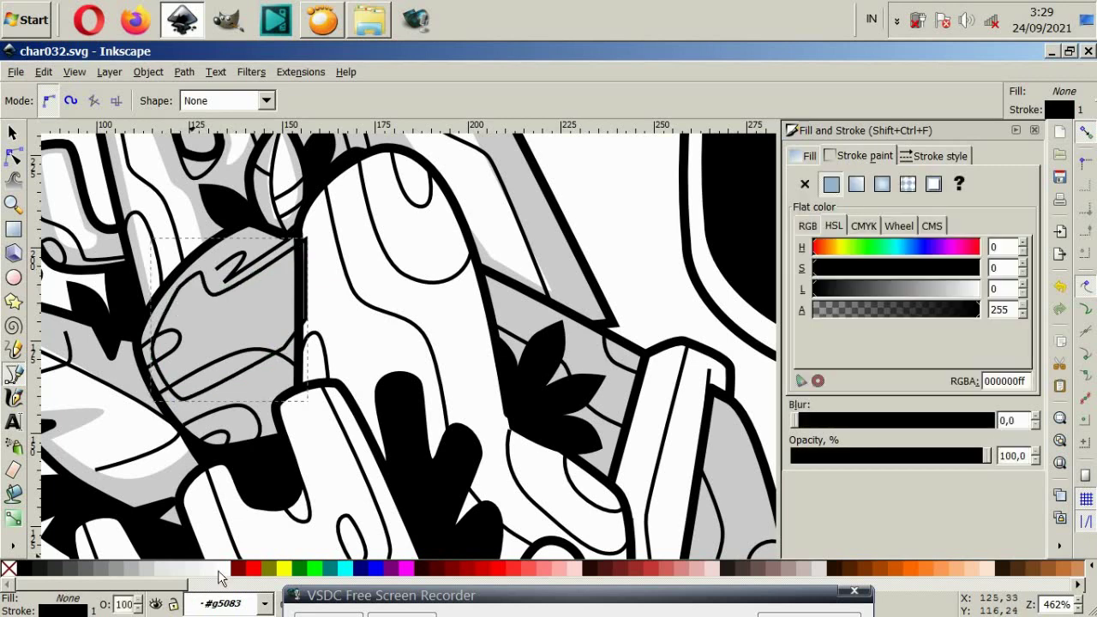
pyautogui.click(224, 568)
pyautogui.click(15, 135)
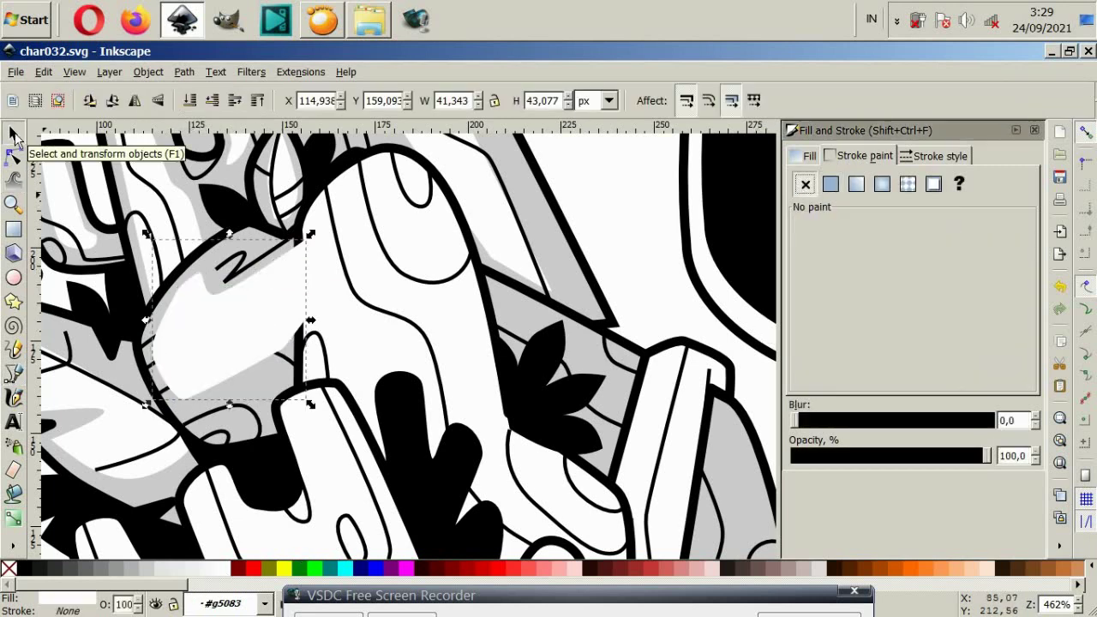
pyautogui.press('pagedown')
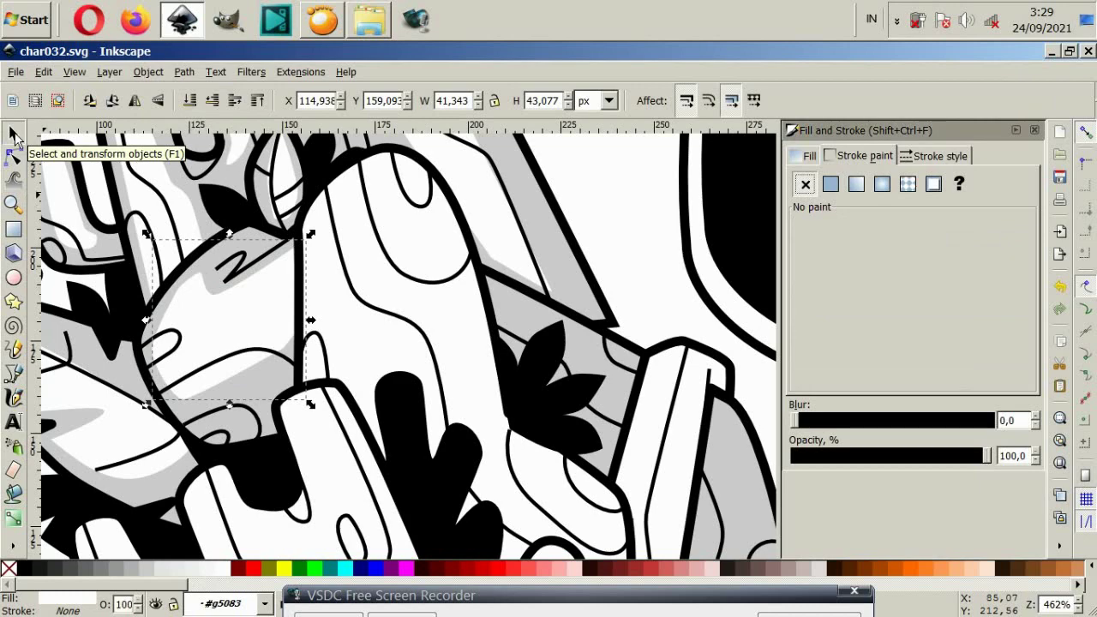
pyautogui.keyDown('ctrl'); pyautogui.scroll(-2, 409, 363); pyautogui.keyUp('ctrl')
pyautogui.click(407, 382)
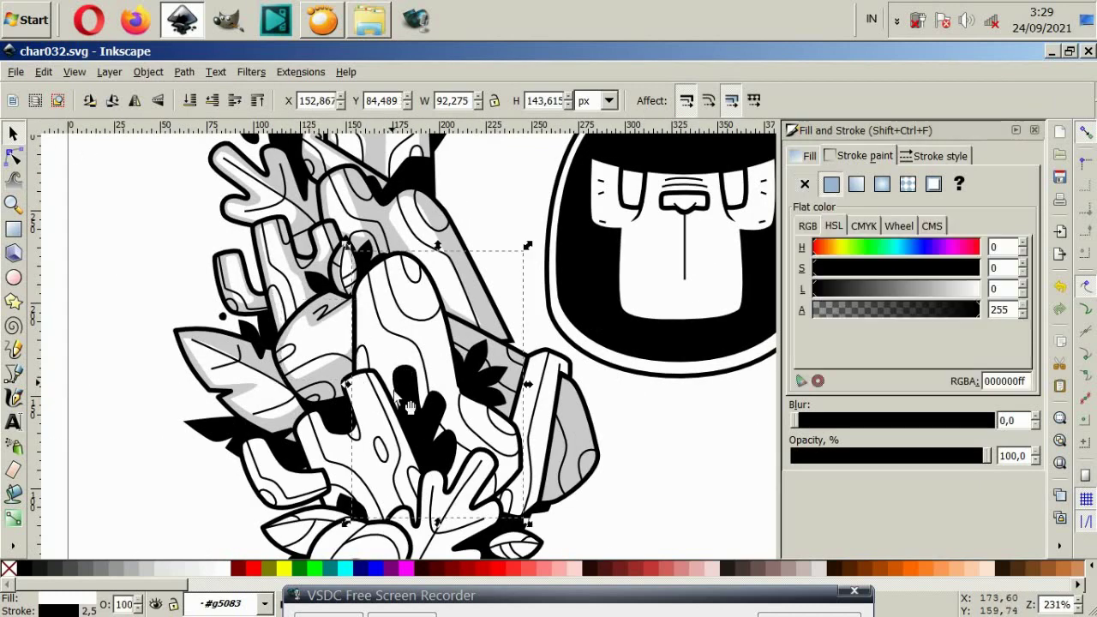
# Fill the tall central finger light grey.
pyautogui.click(146, 570)
pyautogui.press('Escape')
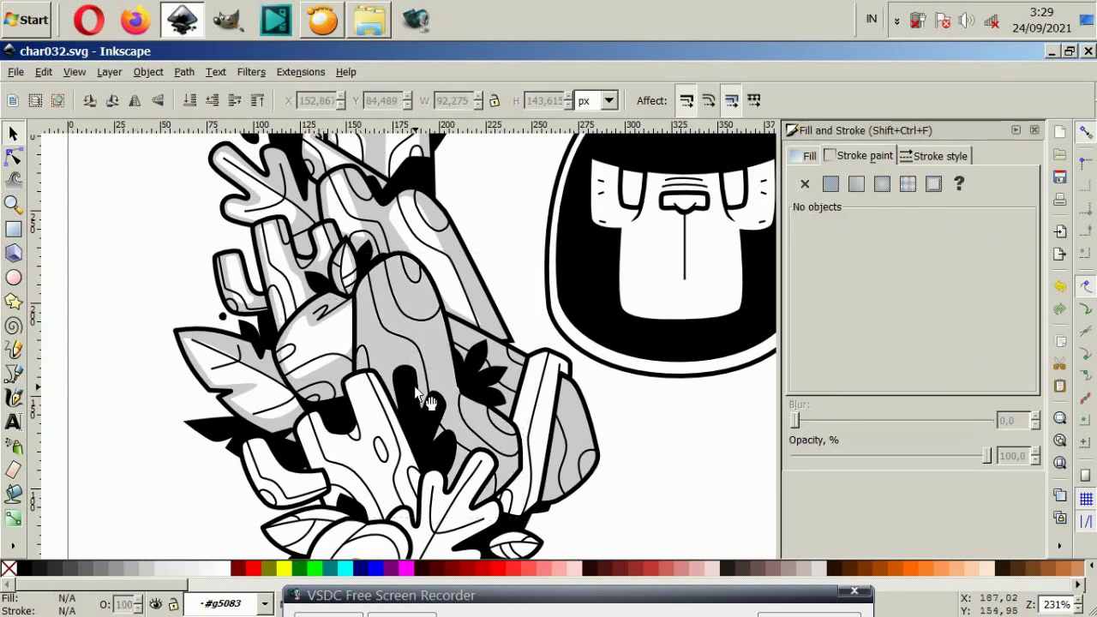
pyautogui.scroll(2, 414, 386)
pyautogui.scroll(-2, 415, 386)
pyautogui.scroll(-1, 415, 386)
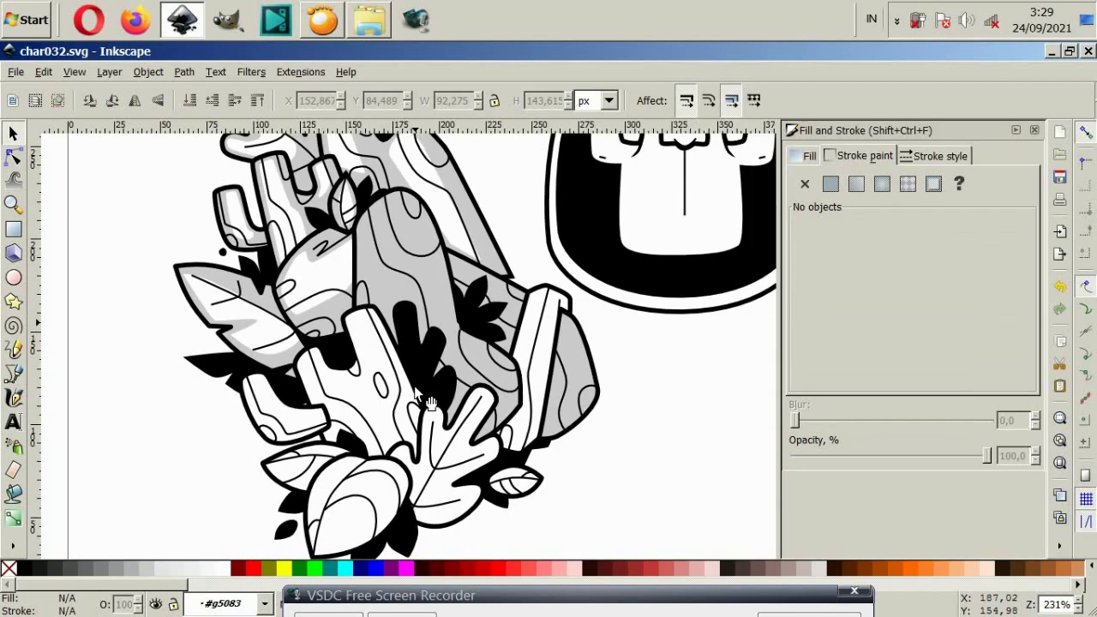
pyautogui.keyDown('ctrl'); pyautogui.scroll(2, 485, 257); pyautogui.keyUp('ctrl')
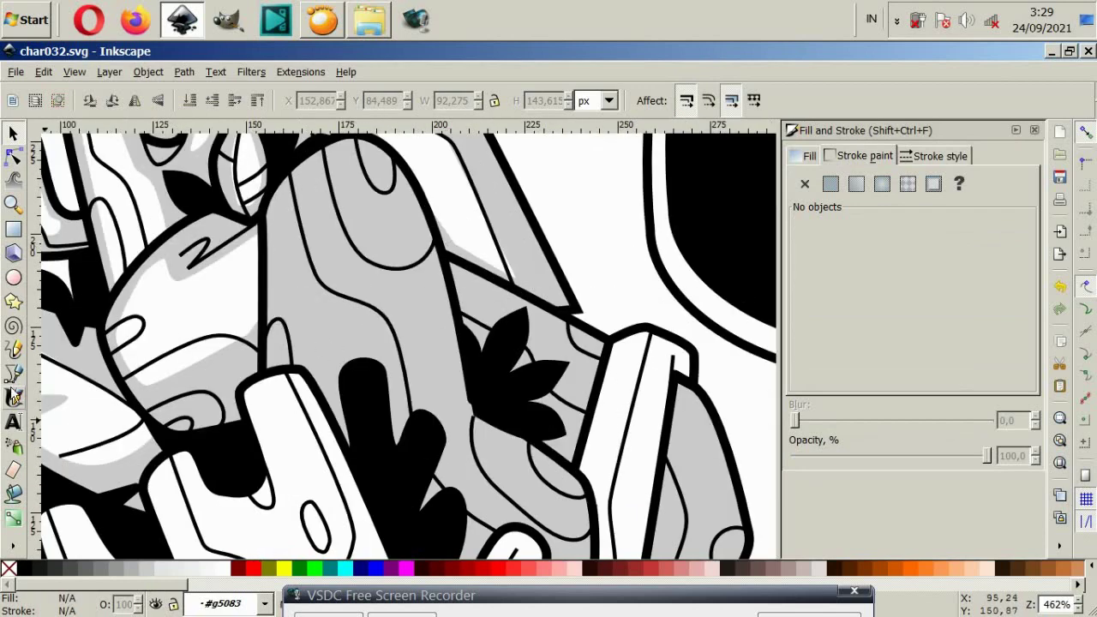
# Trace a closed highlight outline over the front of the tall finger.
pyautogui.click(12, 374)
pyautogui.click(327, 485)
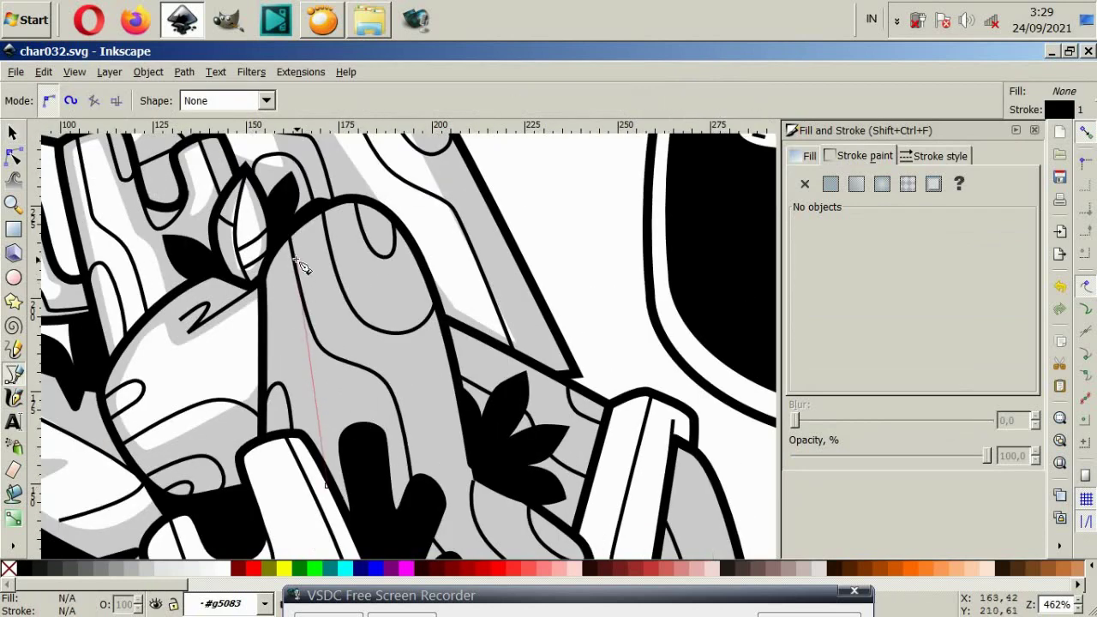
pyautogui.moveTo(296, 250); pyautogui.dragTo(301, 230)
pyautogui.click(414, 281)
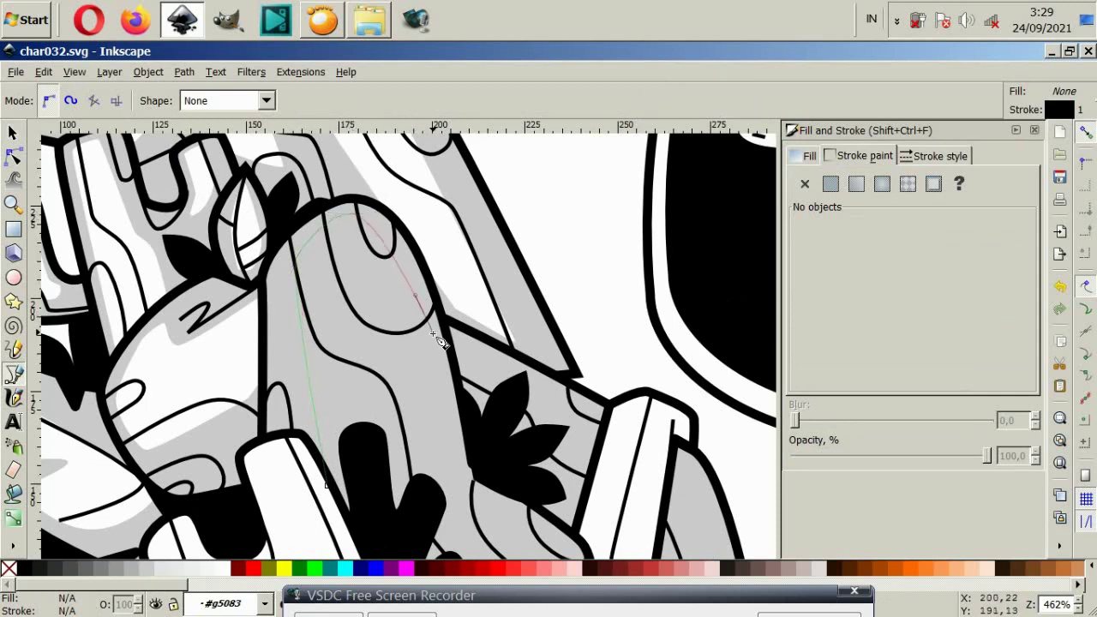
pyautogui.scroll(-1, 433, 343)
pyautogui.click(461, 390)
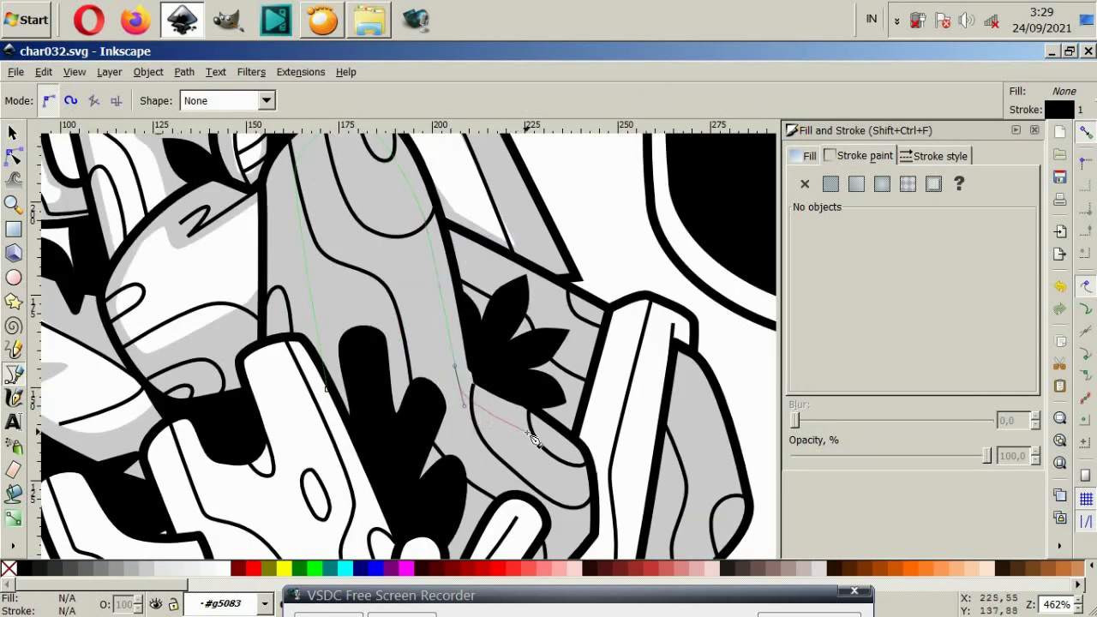
pyautogui.click(572, 455)
pyautogui.scroll(-1, 463, 540)
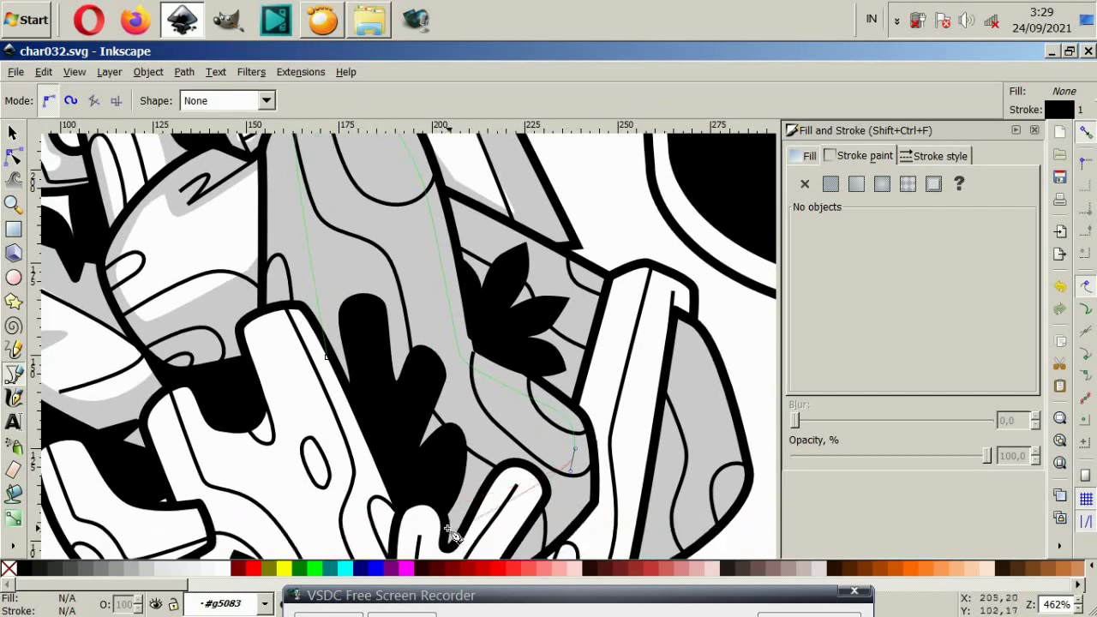
pyautogui.doubleClick(412, 525)
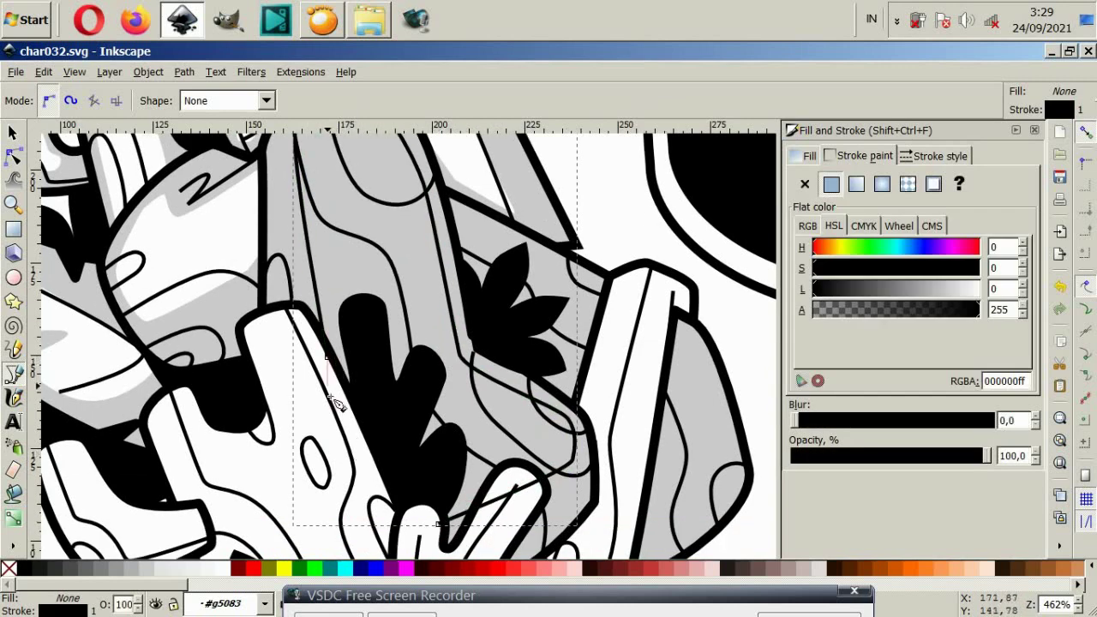
pyautogui.moveTo(438, 524); pyautogui.dragTo(530, 536)
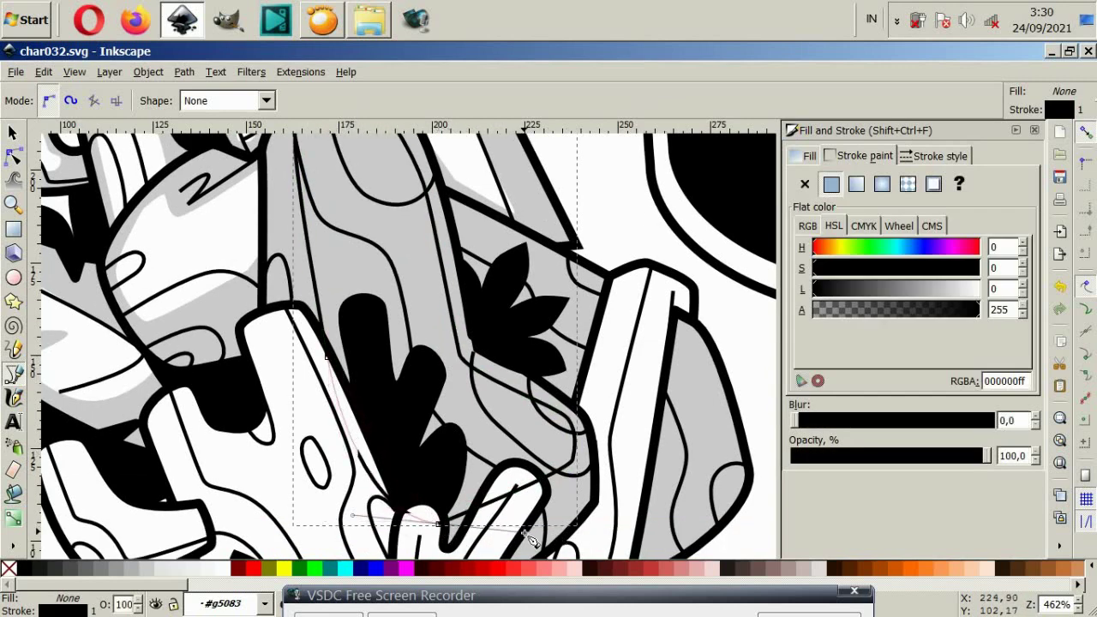
pyautogui.press('Return')
pyautogui.press('n')
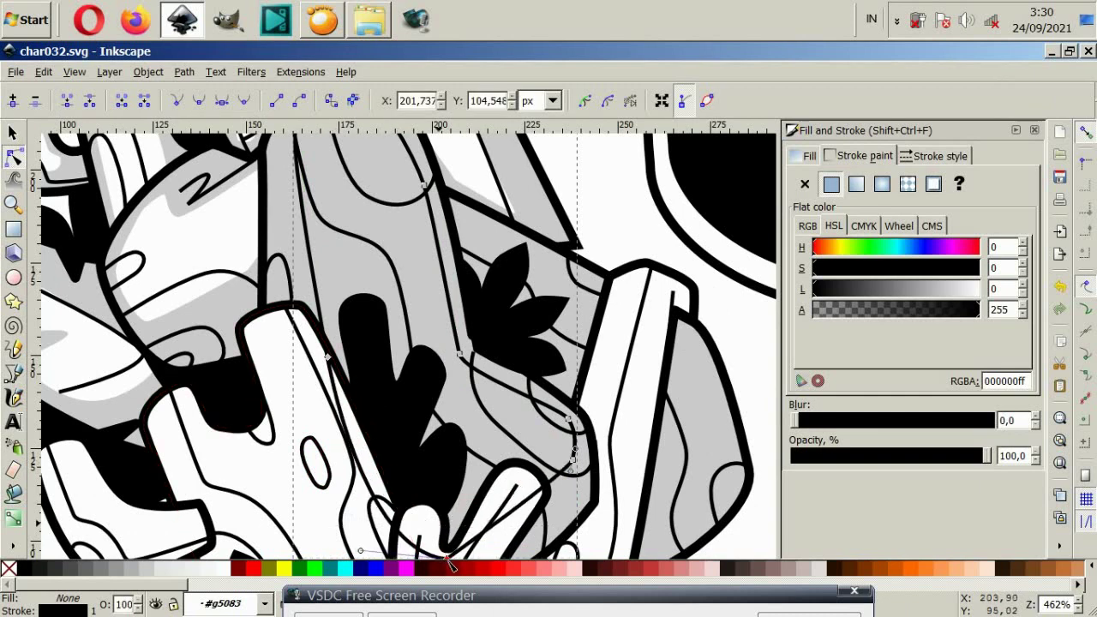
pyautogui.click(449, 557)
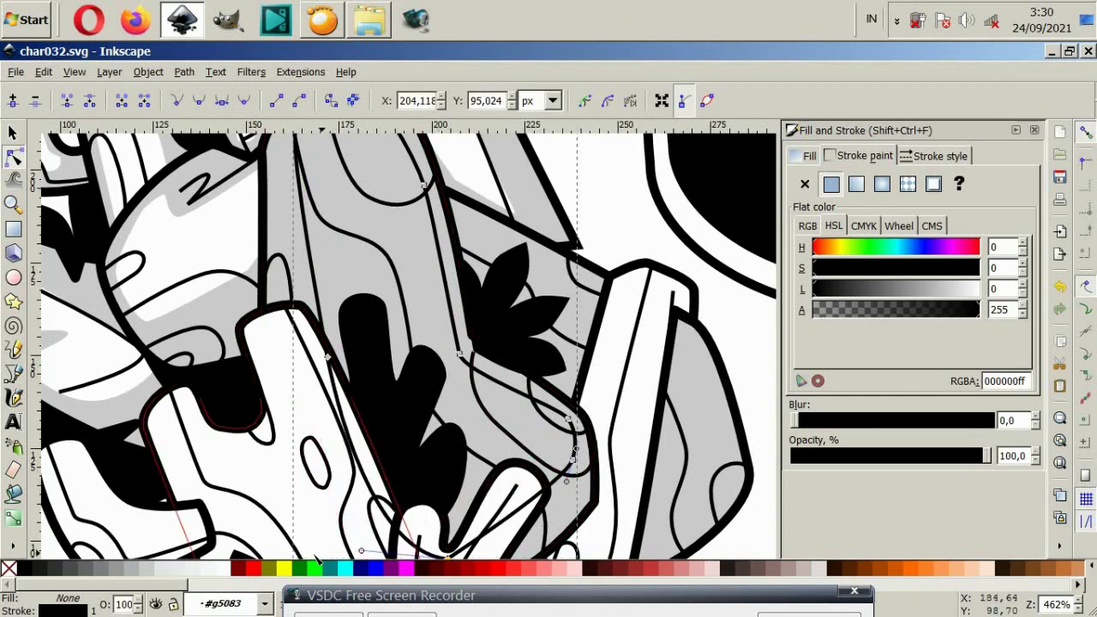
# Make the finger highlight white and strokeless, restack it, and shrink it to about 69.31 × 117.349 px.
pyautogui.click(225, 569)
pyautogui.click(805, 184)
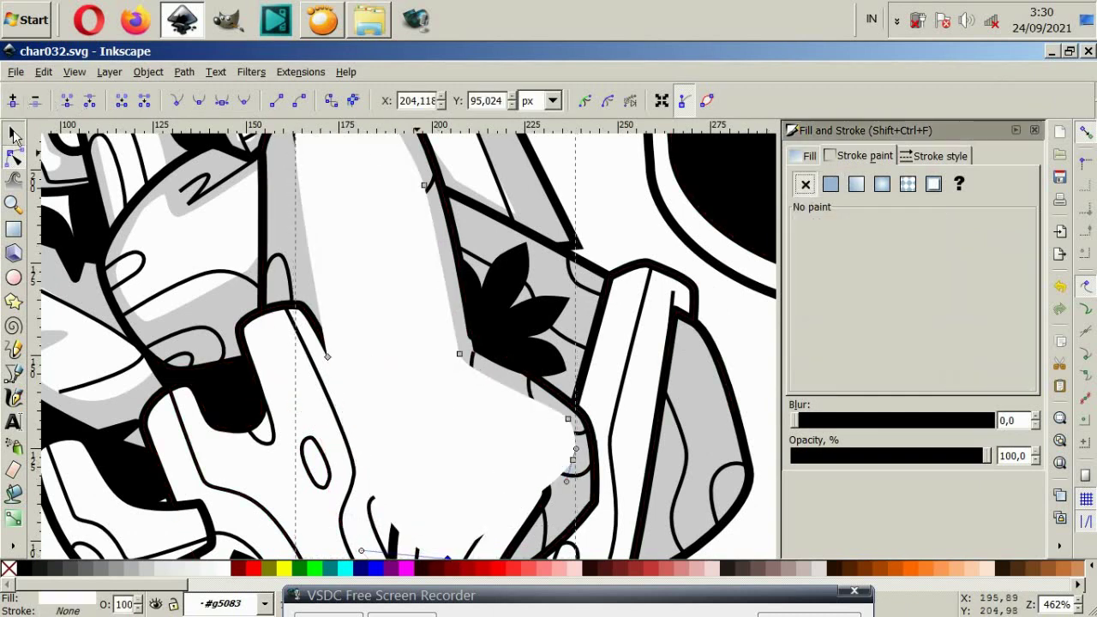
pyautogui.click(14, 134)
pyautogui.scroll(-2, 347, 277)
pyautogui.press('End')
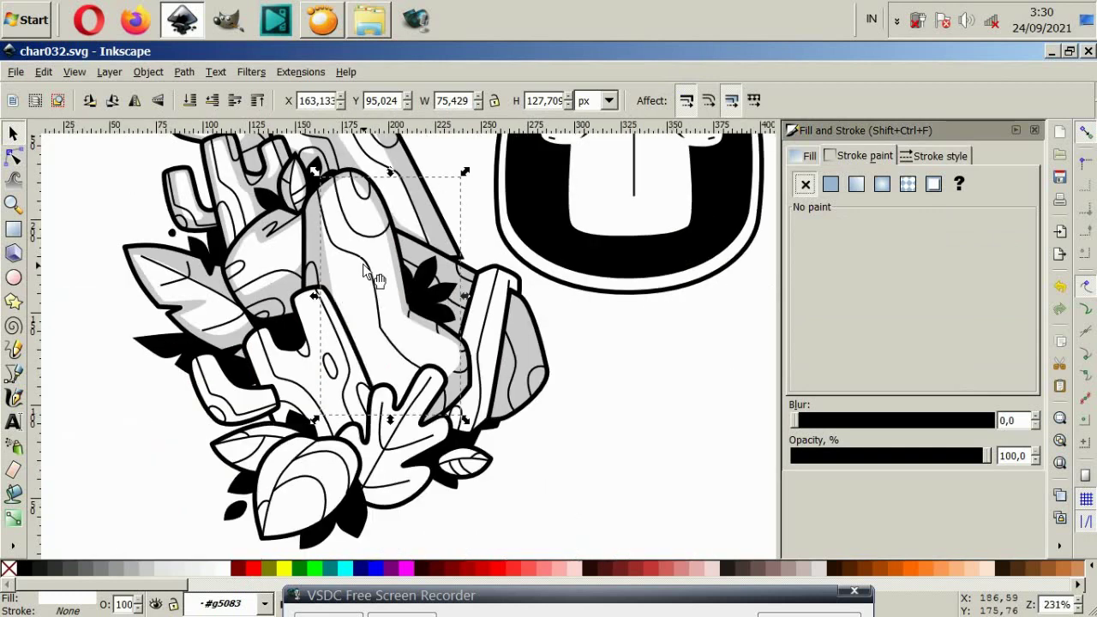
pyautogui.press('pageup')
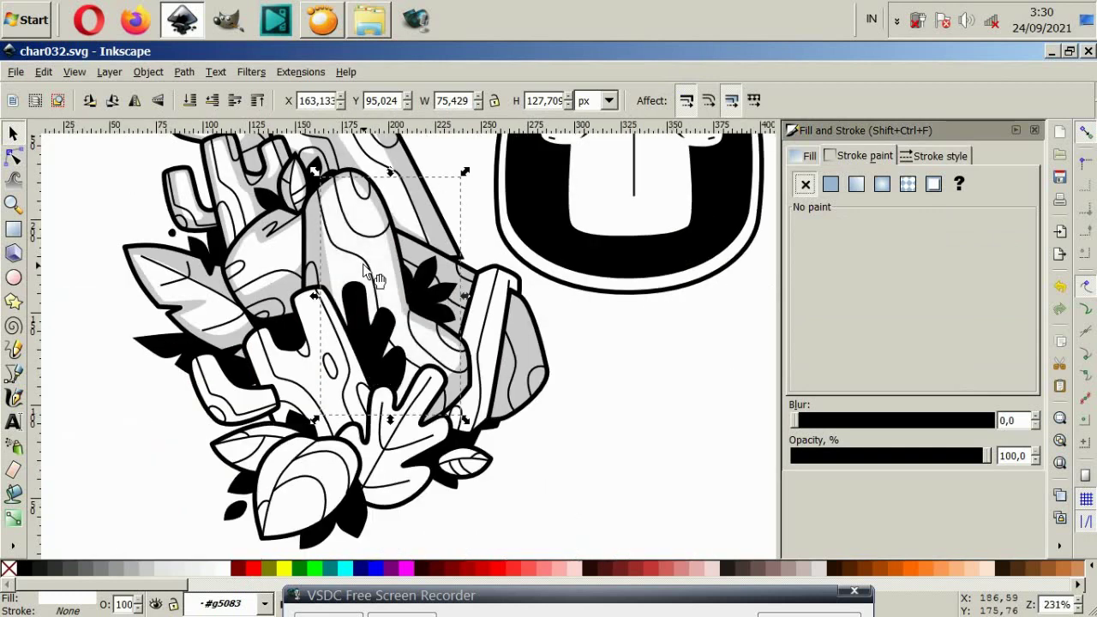
pyautogui.click(322, 426)
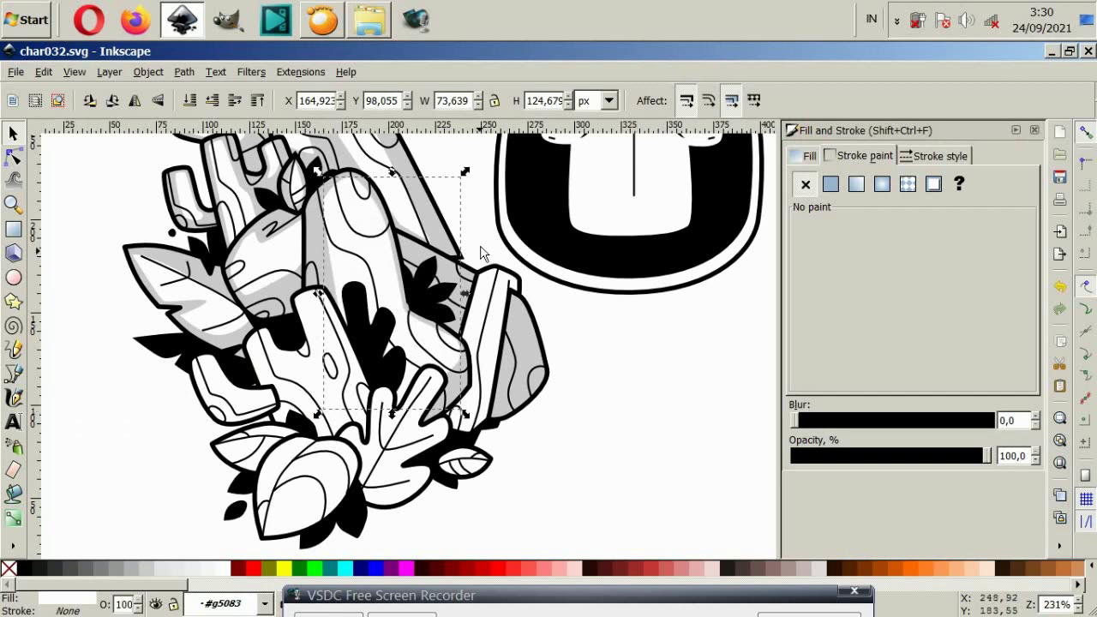
pyautogui.moveTo(465, 175); pyautogui.dragTo(460, 181)
# Check an outline path with the node tool, then deselect it.
pyautogui.click(13, 156)
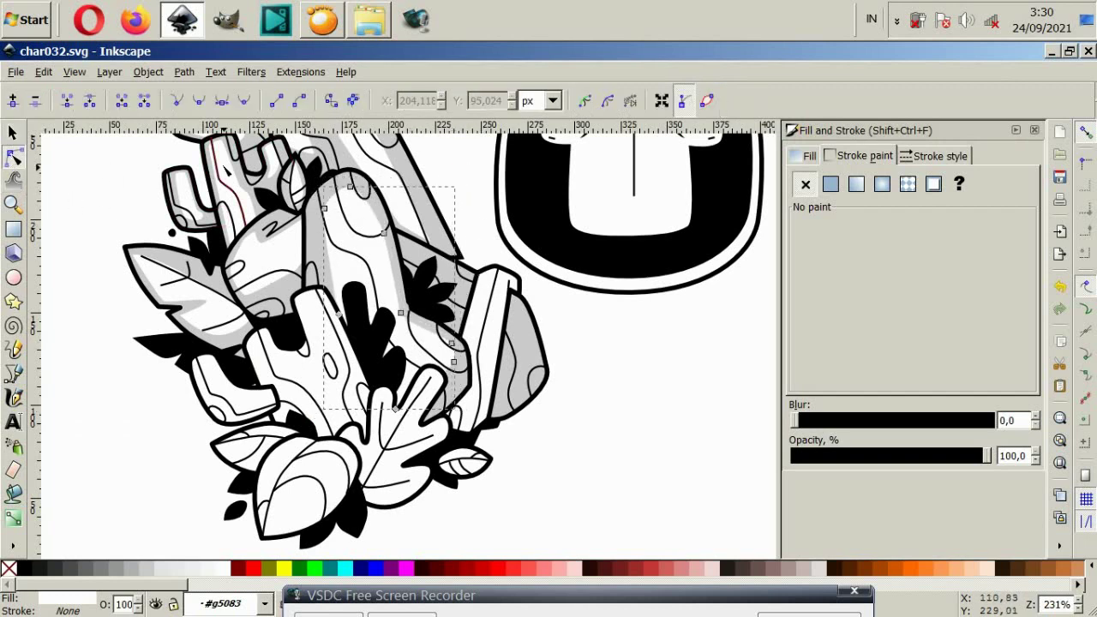
pyautogui.click(388, 221)
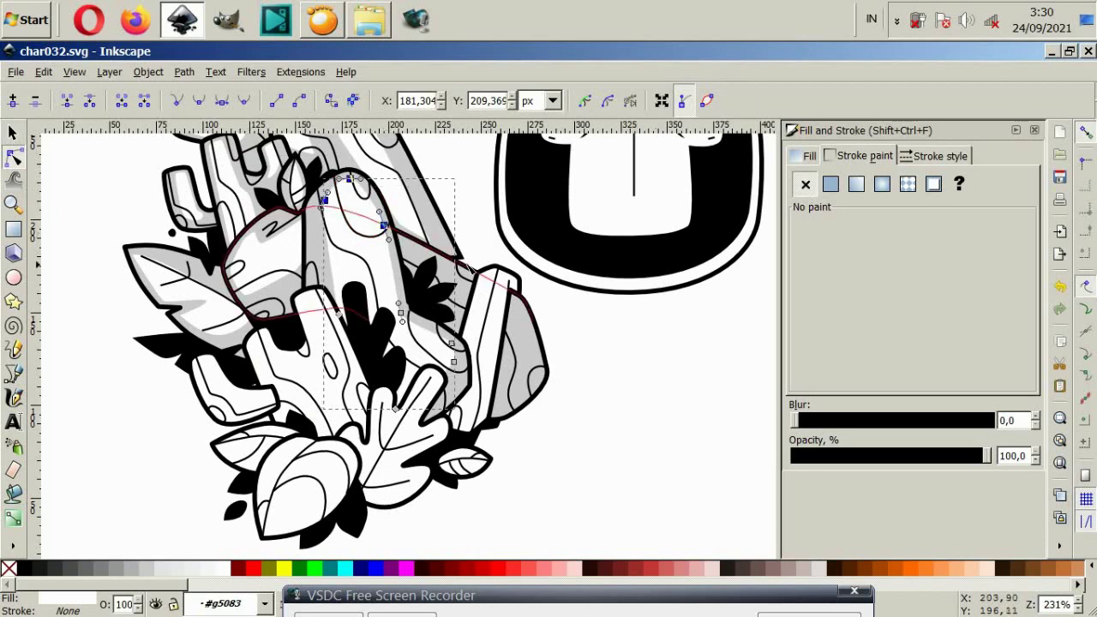
pyautogui.click(657, 417)
pyautogui.scroll(-2, 521, 364)
pyautogui.scroll(1, 557, 374)
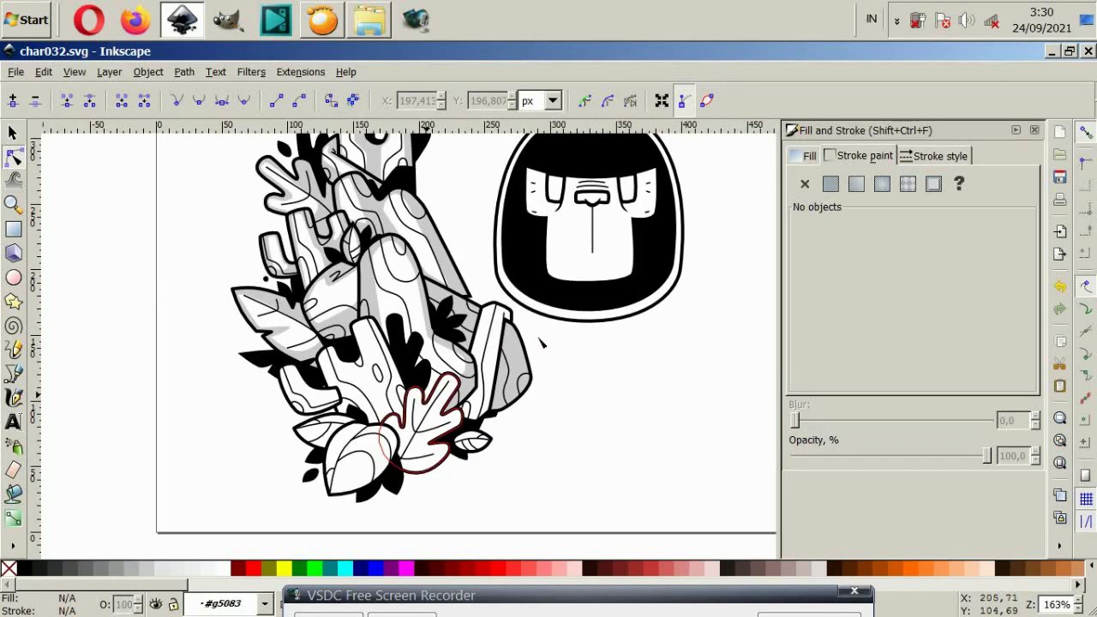
pyautogui.scroll(1, 549, 372)
pyautogui.press('b')
pyautogui.scroll(1, 464, 361)
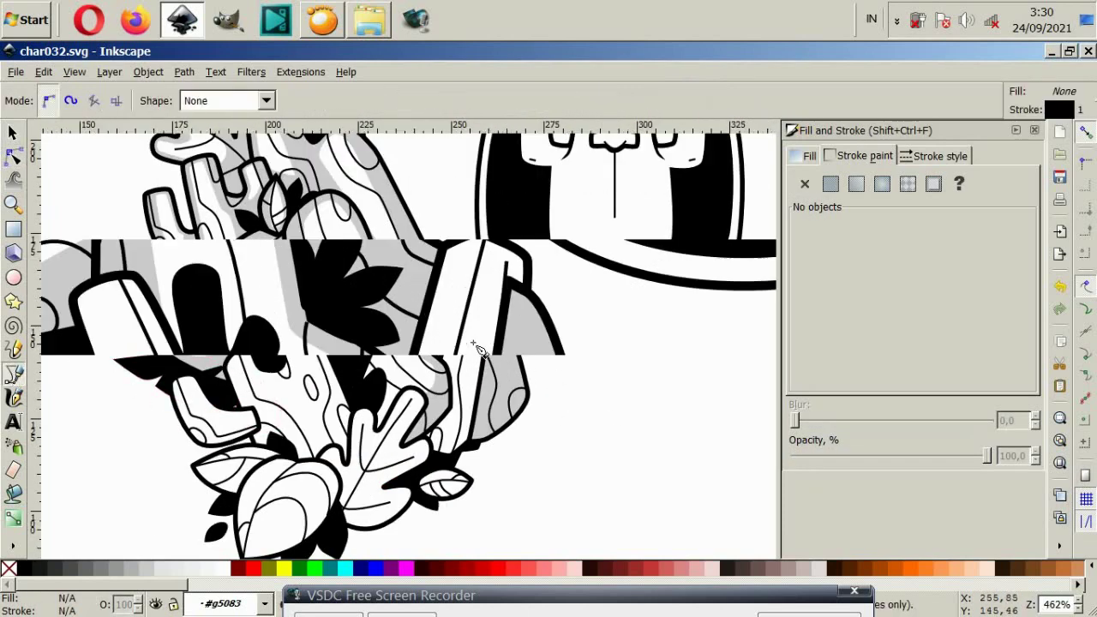
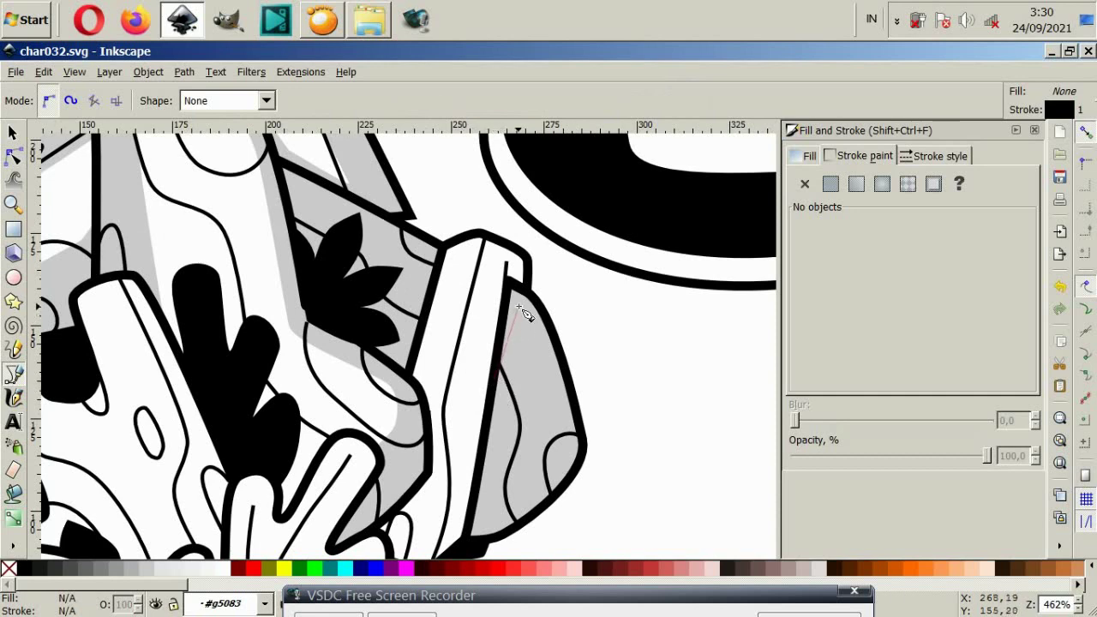
# Add a white, strokeless highlight shape on the rock piece right of the front cactus.
pyautogui.moveTo(551, 373); pyautogui.dragTo(560, 397)
pyautogui.click(563, 426)
pyautogui.click(499, 390)
pyautogui.click(232, 568)
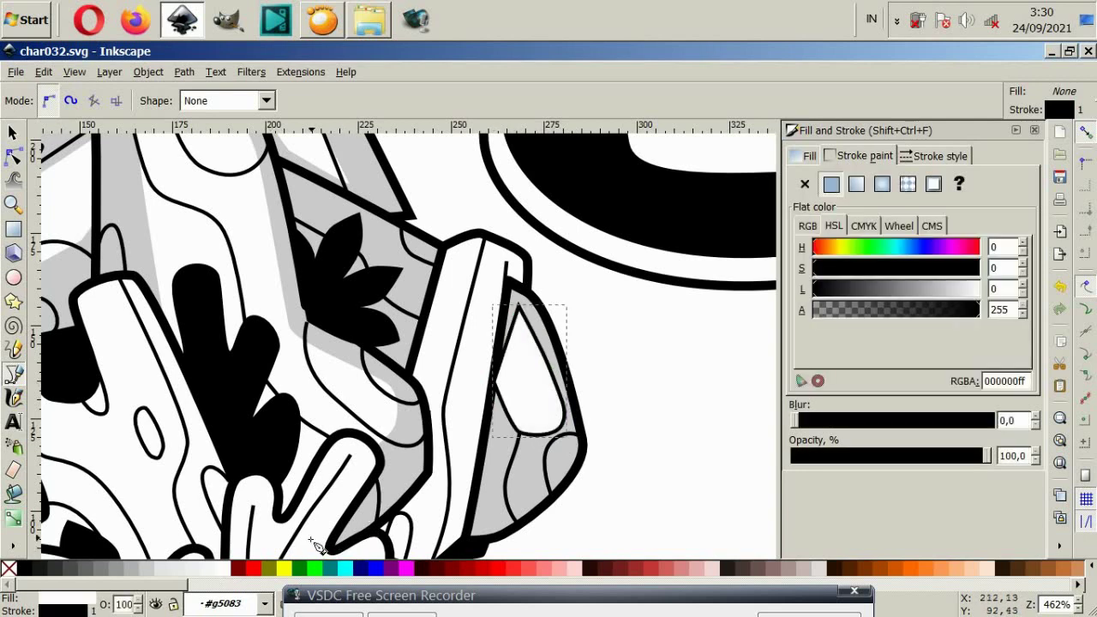
pyautogui.click(805, 183)
pyautogui.click(12, 133)
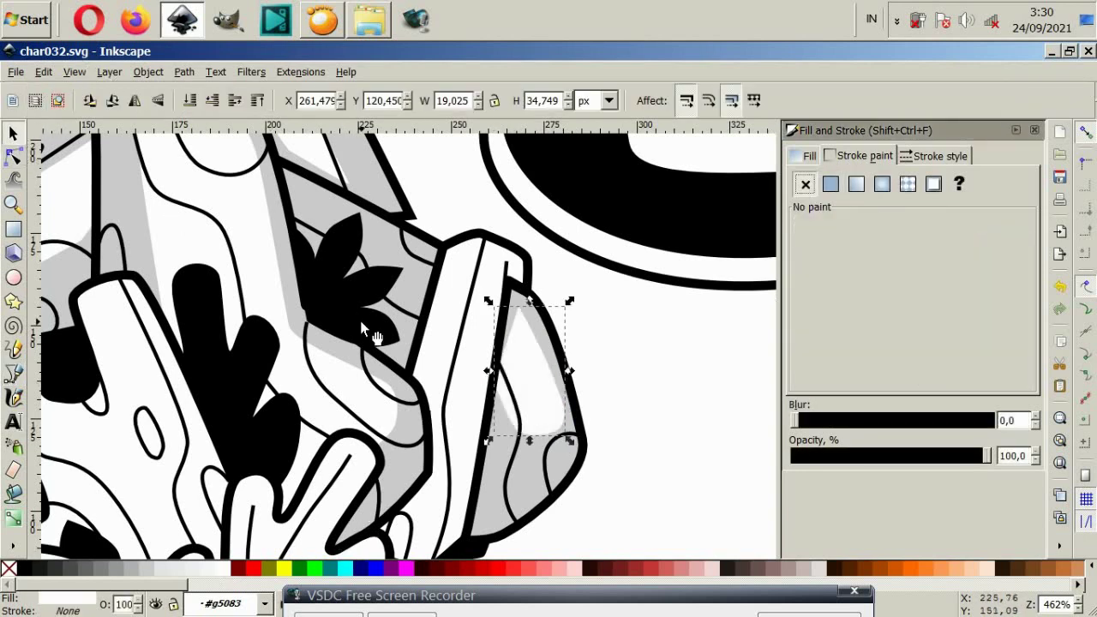
# Trace a white highlight down the inner edge of the neighbouring tall rock piece.
pyautogui.scroll(-2, 361, 321)
pyautogui.click(517, 522)
pyautogui.click(433, 353)
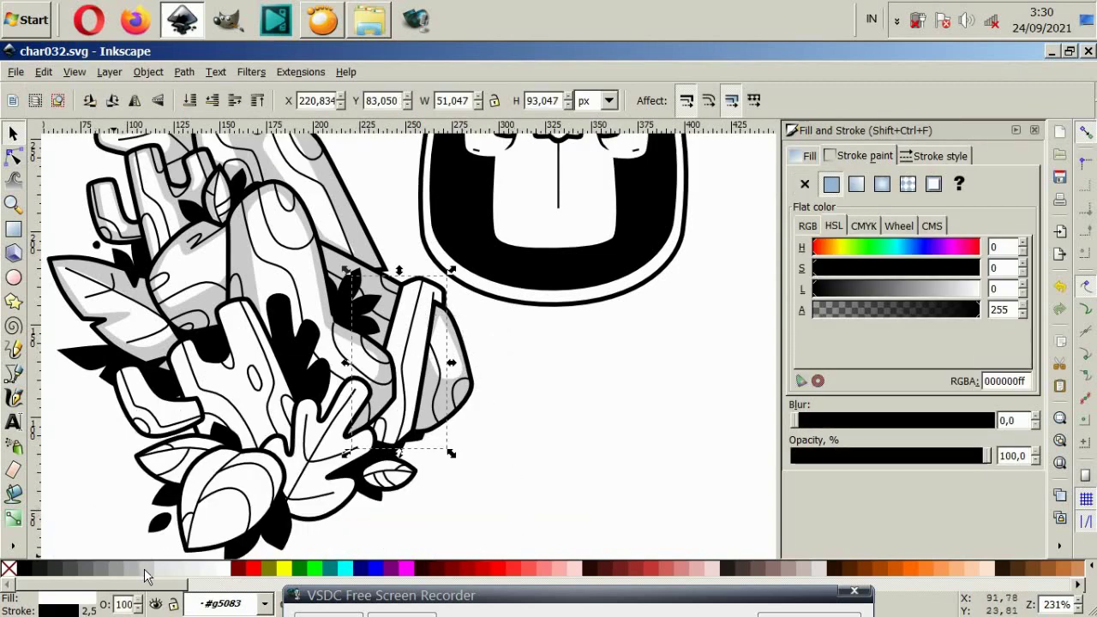
pyautogui.scroll(2, 470, 295)
pyautogui.click(13, 373)
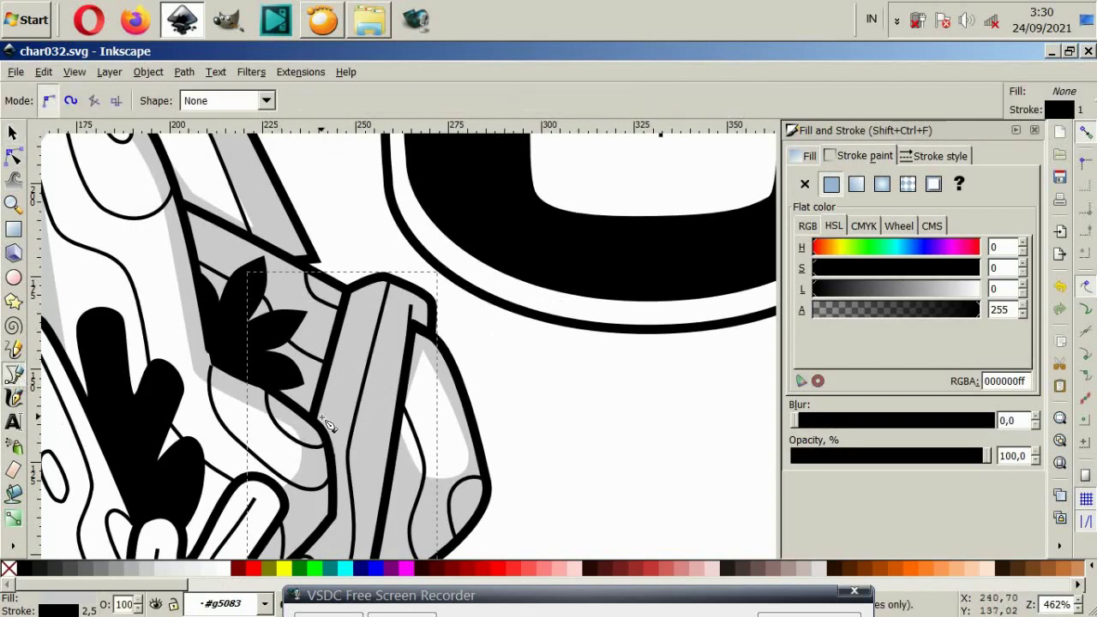
pyautogui.click(334, 416)
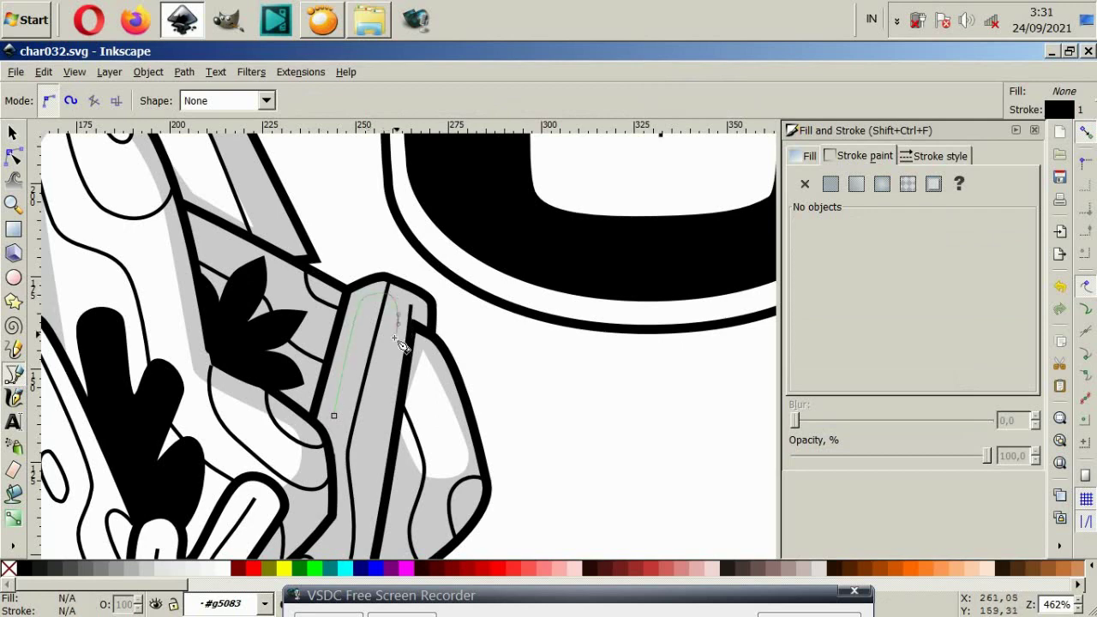
pyautogui.moveTo(369, 472); pyautogui.dragTo(359, 483)
pyautogui.click(334, 416)
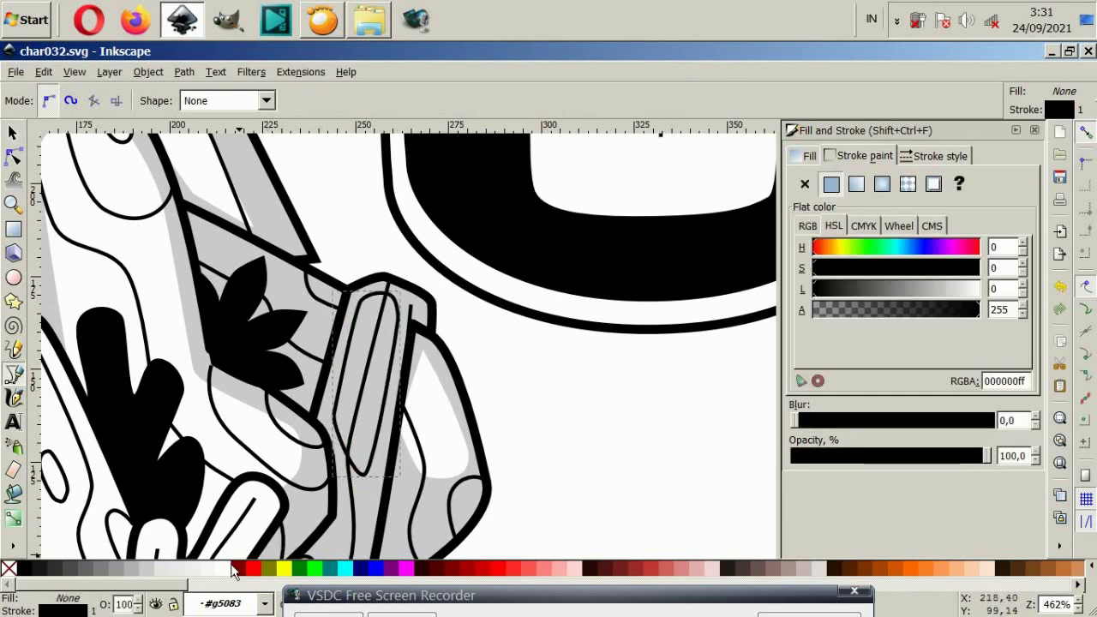
pyautogui.click(231, 569)
pyautogui.click(13, 134)
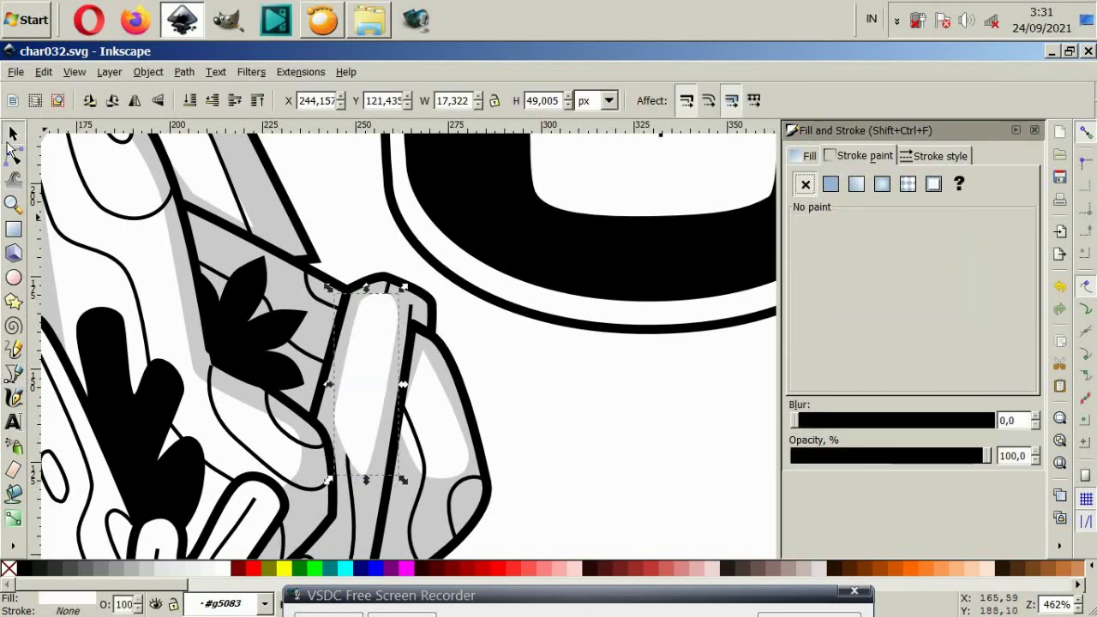
# Fill the front cactus's small left arm and body grey.
pyautogui.press('5')
pyautogui.click(482, 461)
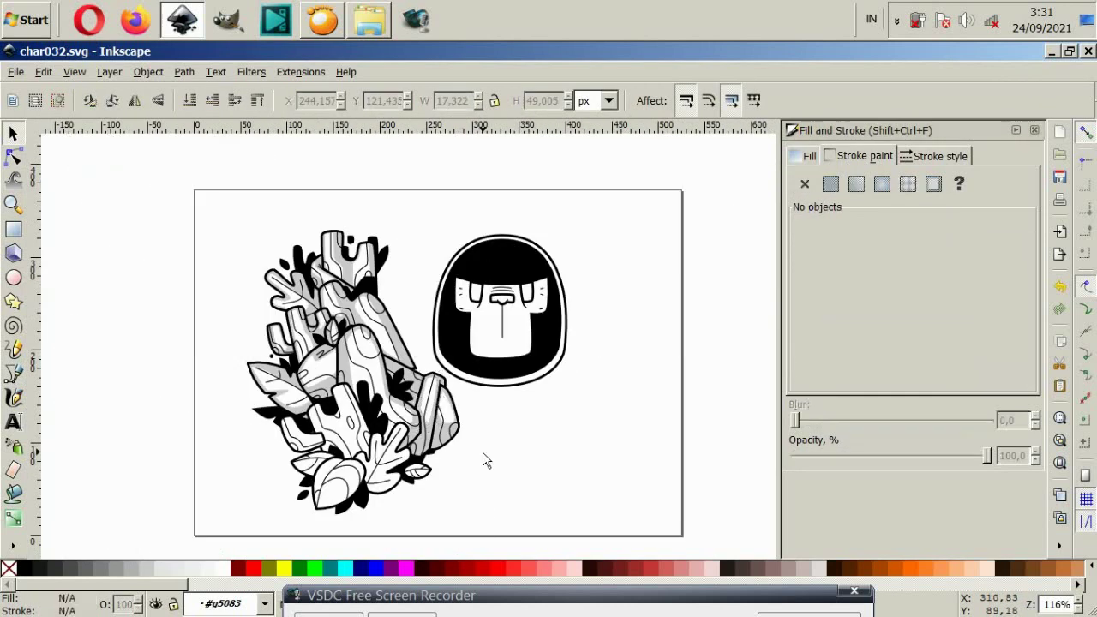
pyautogui.scroll(-1, 465, 444)
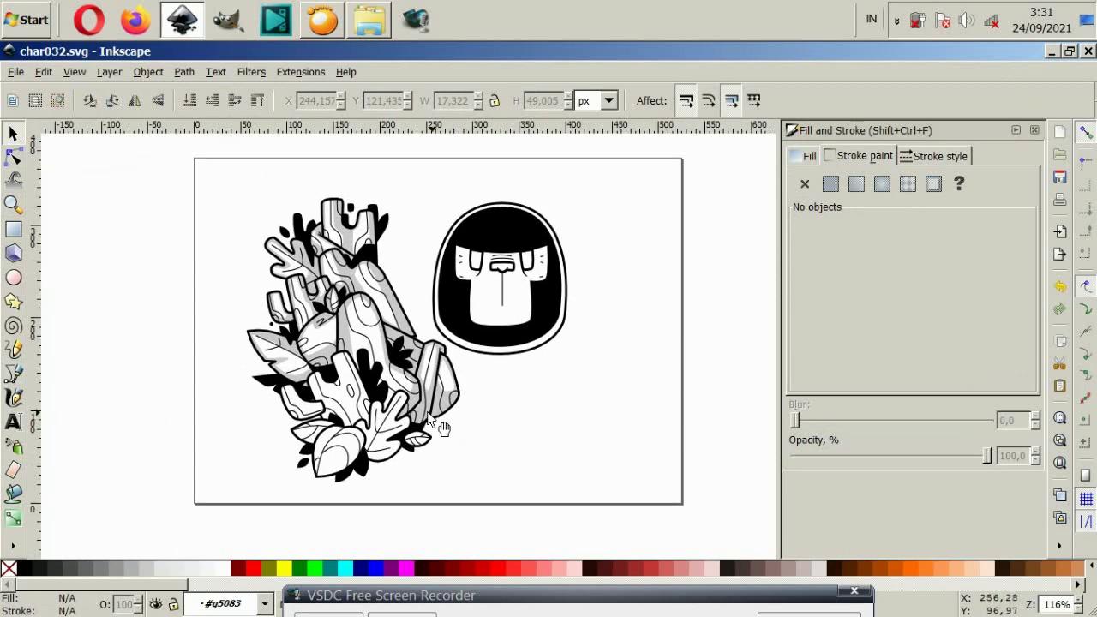
pyautogui.scroll(-2, 431, 418)
pyautogui.keyDown('ctrl'); pyautogui.scroll(4, 325, 412); pyautogui.keyUp('ctrl')
pyautogui.click(314, 370)
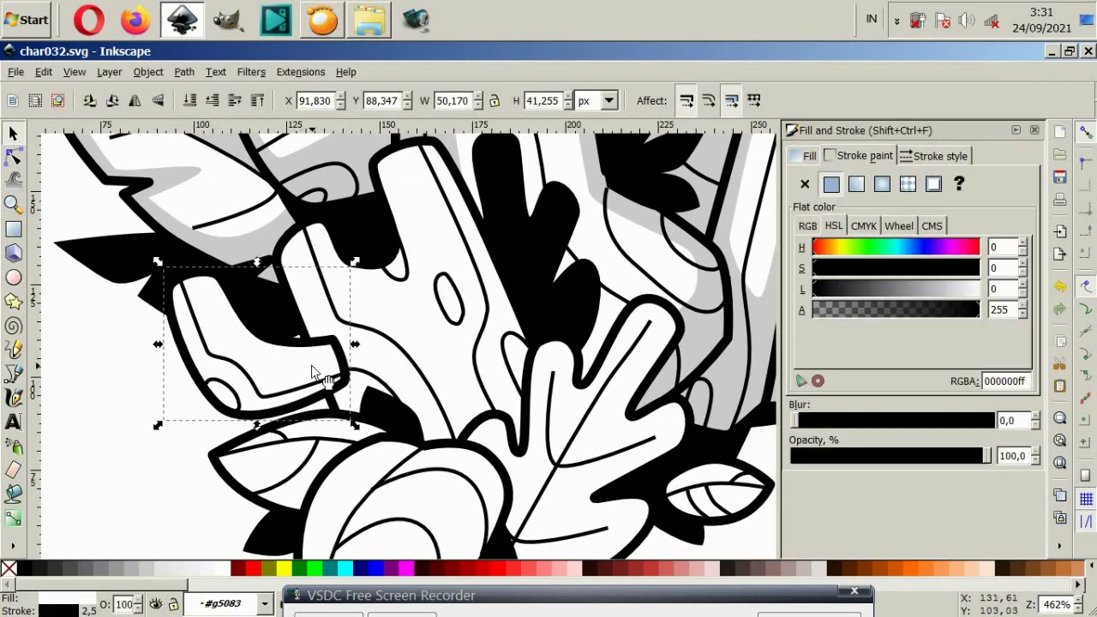
pyautogui.keyDown('shift'); pyautogui.click(417, 345); pyautogui.keyUp('shift')
pyautogui.click(149, 568)
pyautogui.press('Escape')
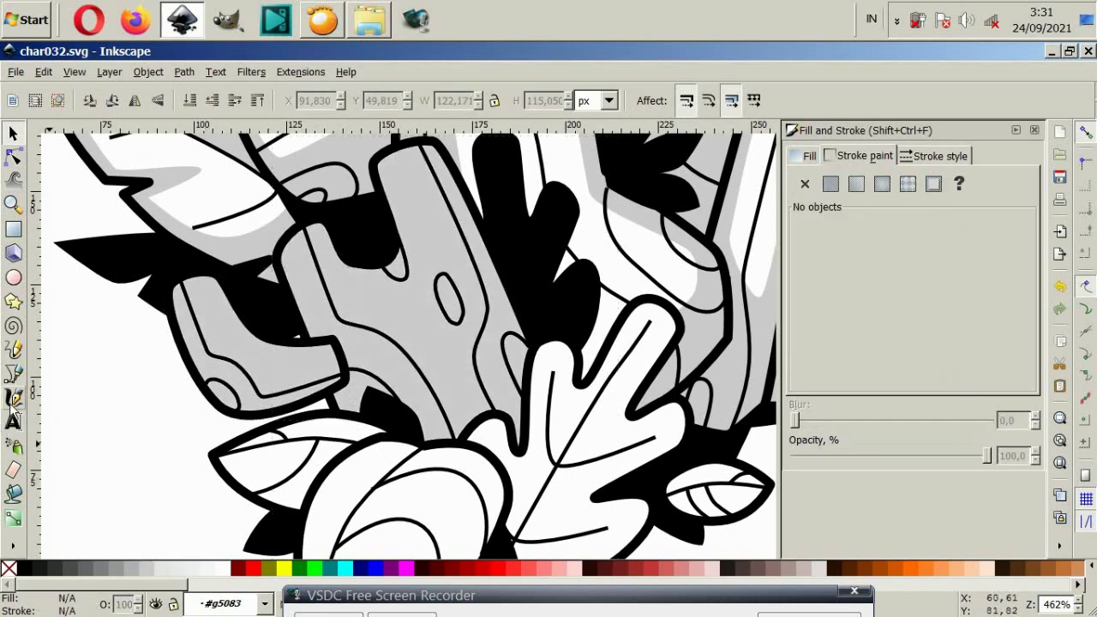
# Trace a closed highlight outline along the cactus's small left arm.
pyautogui.click(13, 374)
pyautogui.keyDown('ctrl'); pyautogui.scroll(2, 189, 330); pyautogui.keyUp('ctrl')
pyautogui.click(163, 264)
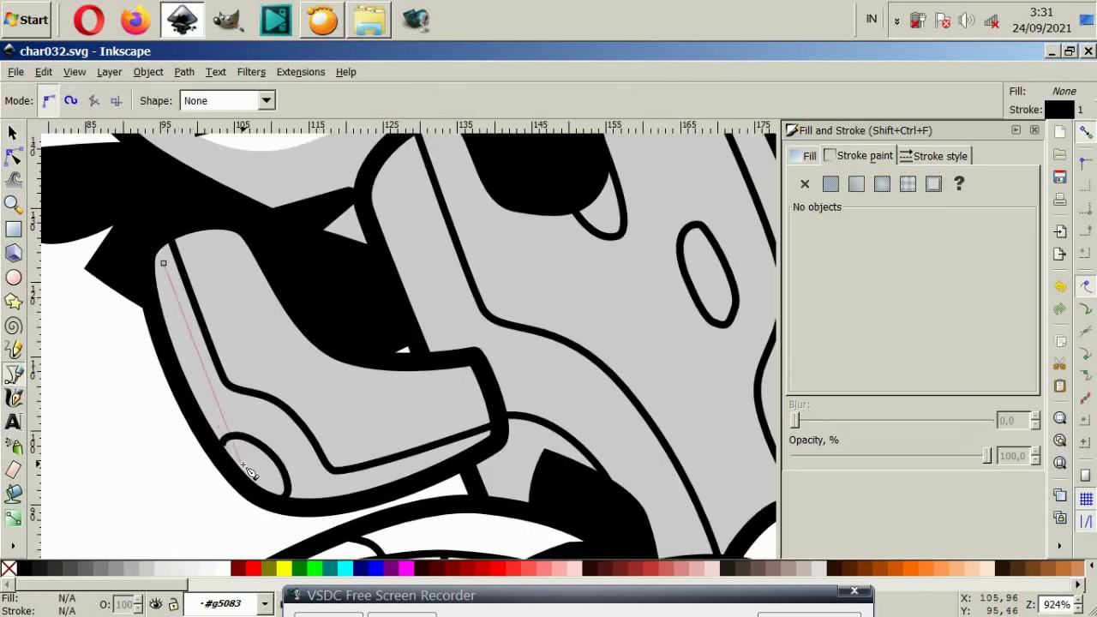
pyautogui.click(242, 464)
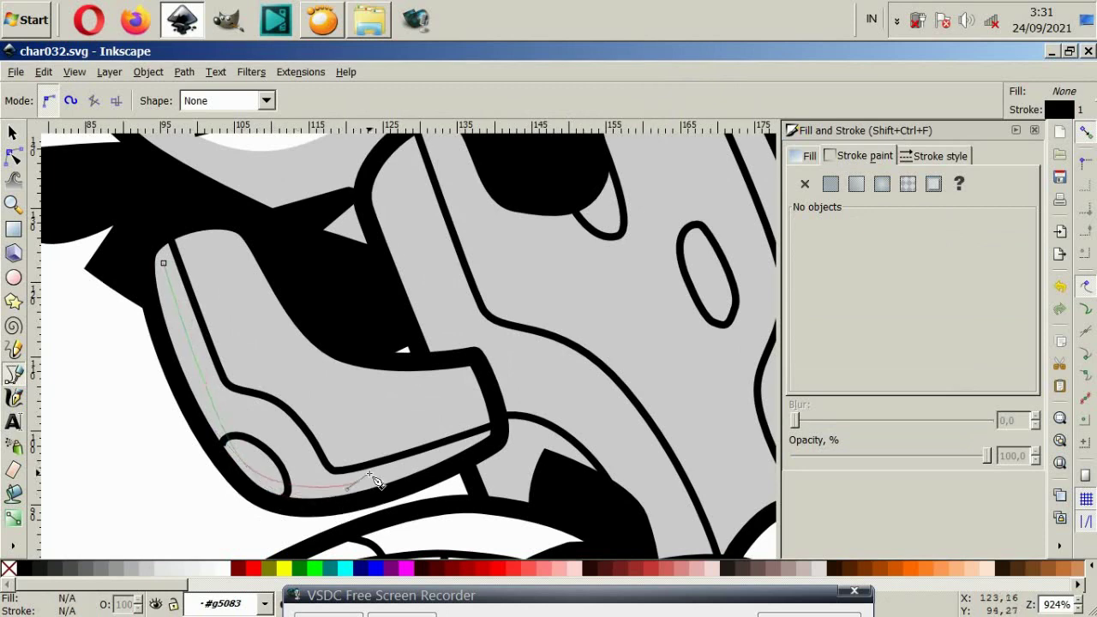
pyautogui.press('Escape')
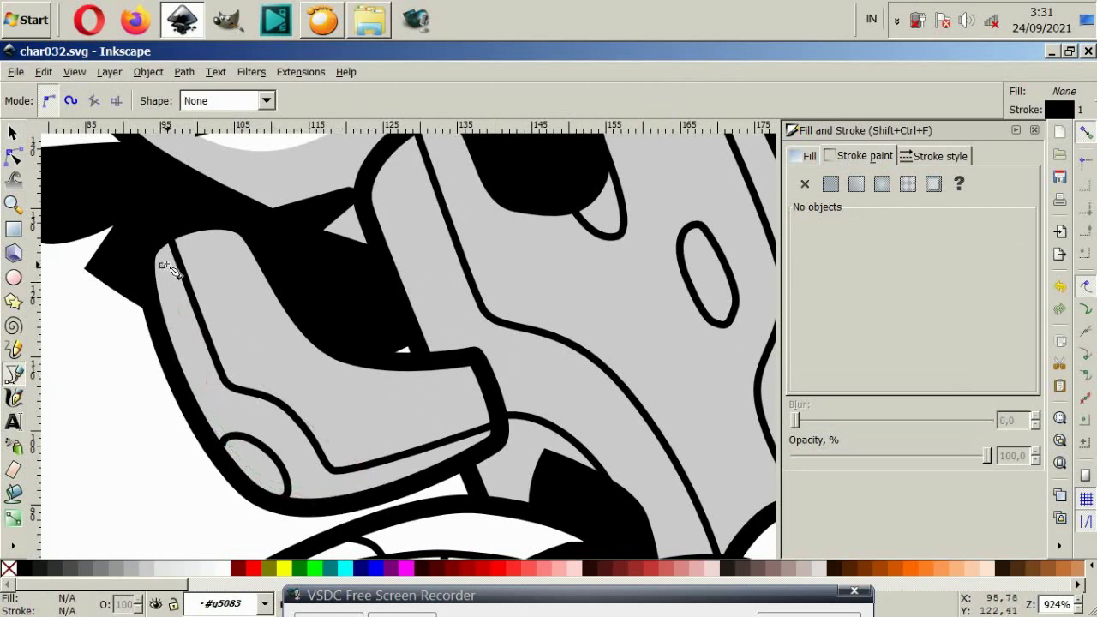
pyautogui.click(292, 373)
pyautogui.click(362, 461)
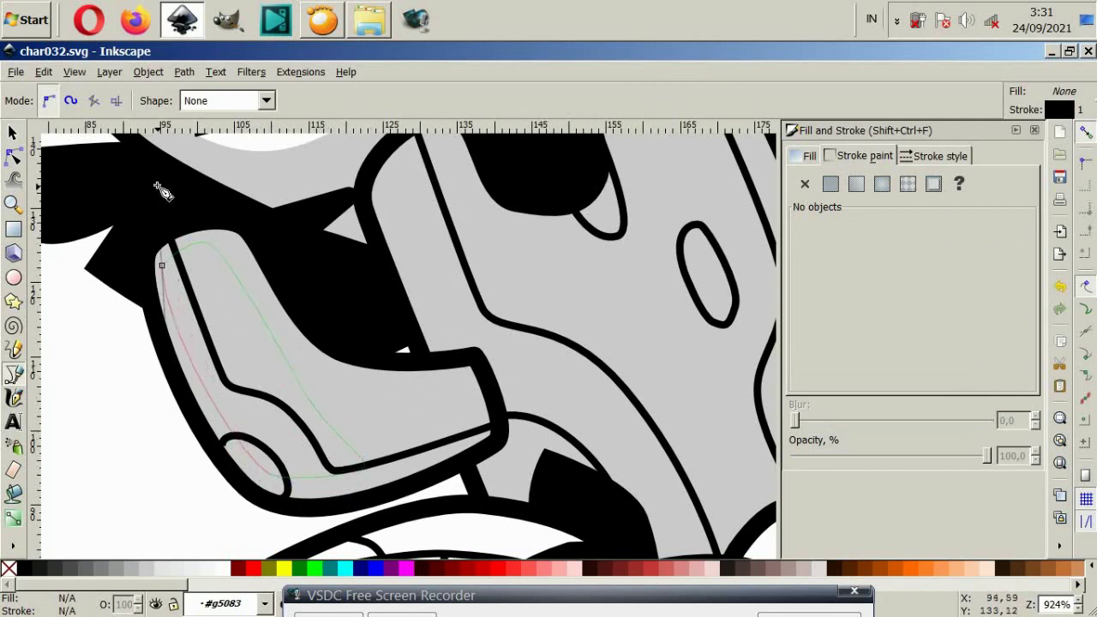
pyautogui.click(162, 265)
# Make the arm highlight white with no stroke, nudge it into place, and lower it one level.
pyautogui.click(221, 572)
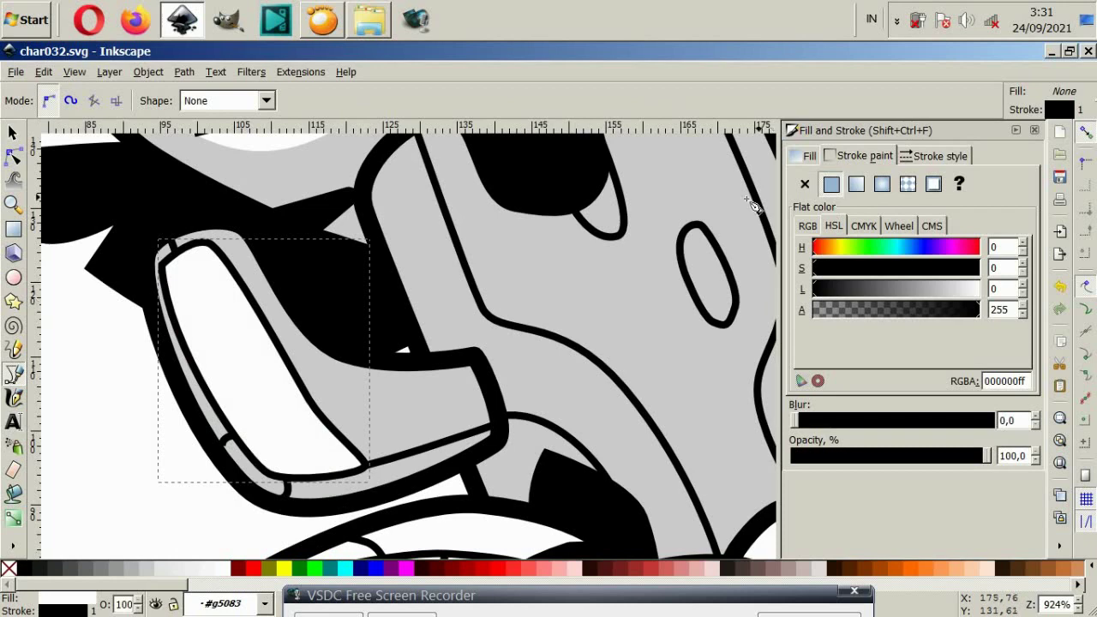
pyautogui.click(805, 184)
pyautogui.click(13, 133)
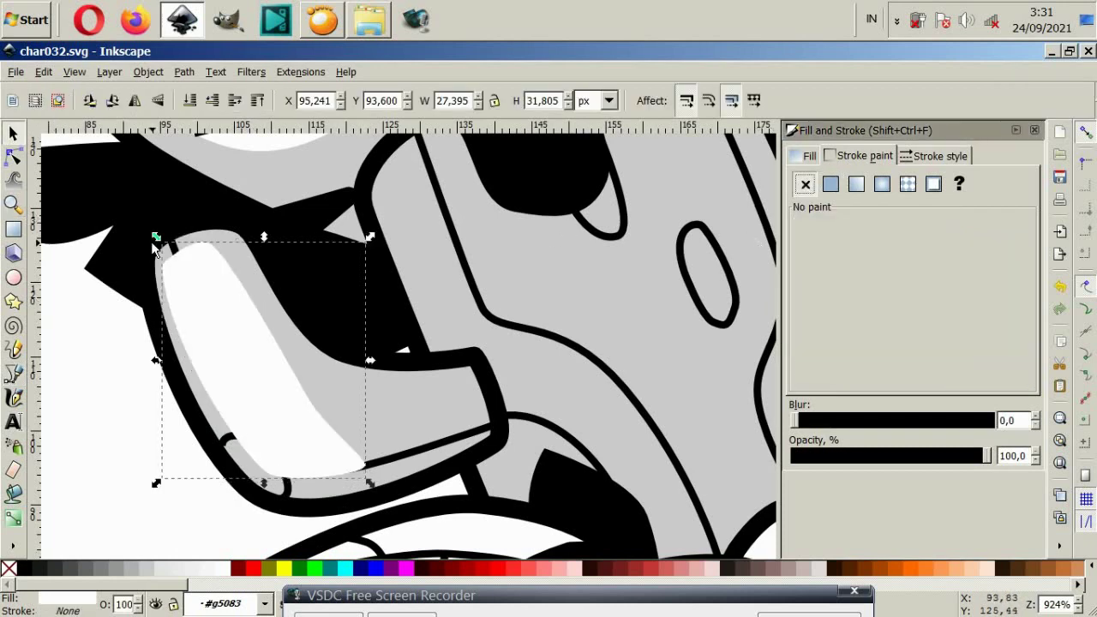
pyautogui.moveTo(222, 322); pyautogui.dragTo(238, 325)
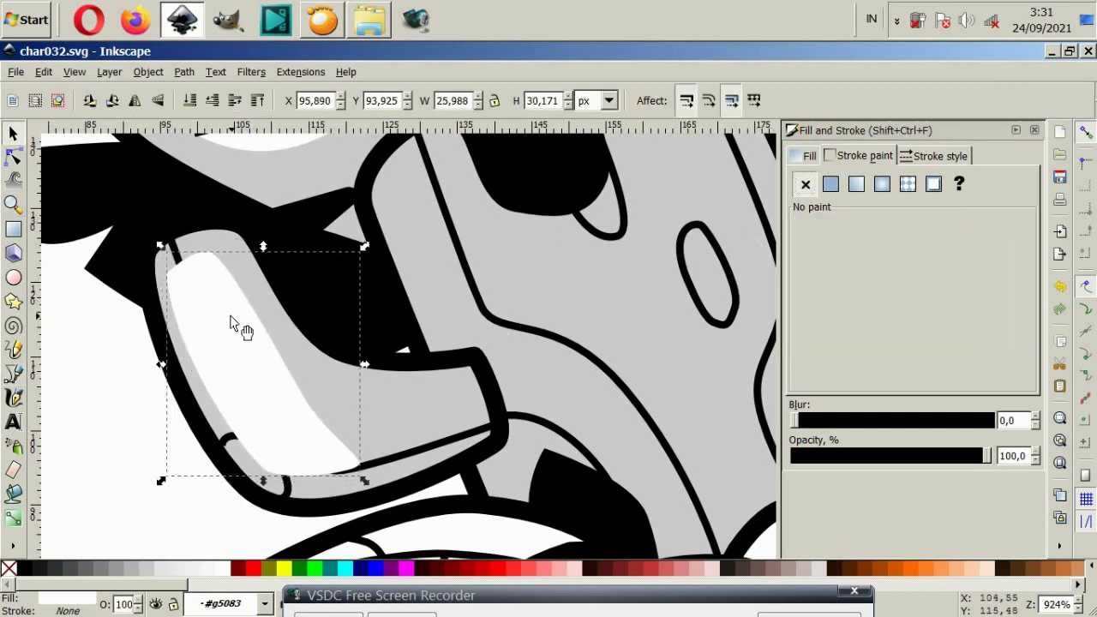
pyautogui.press('pagedown')
pyautogui.scroll(-2, 343, 360)
pyautogui.press('Escape')
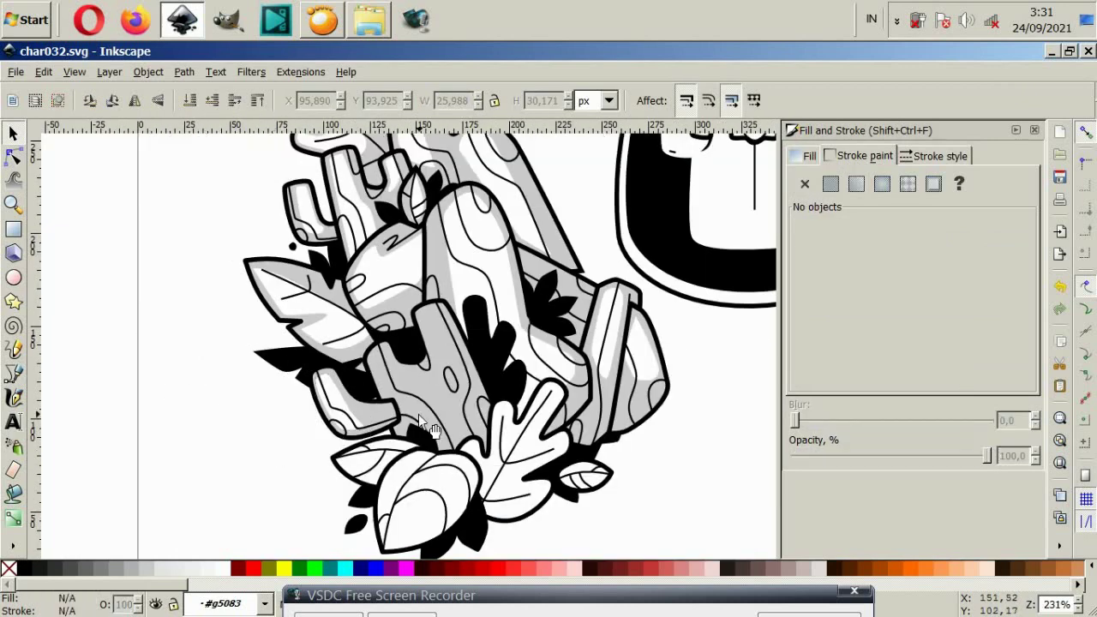
pyautogui.scroll(1, 419, 406)
# Draw a white, strokeless highlight on the cactus trunk, nudging its lower node upward.
pyautogui.click(13, 374)
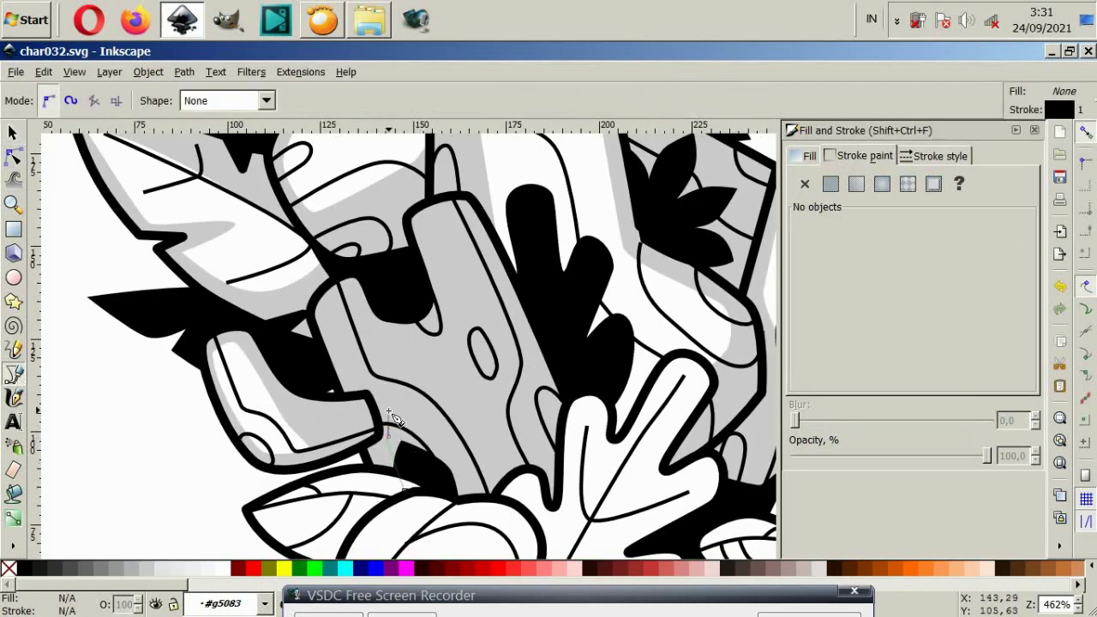
pyautogui.click(396, 488)
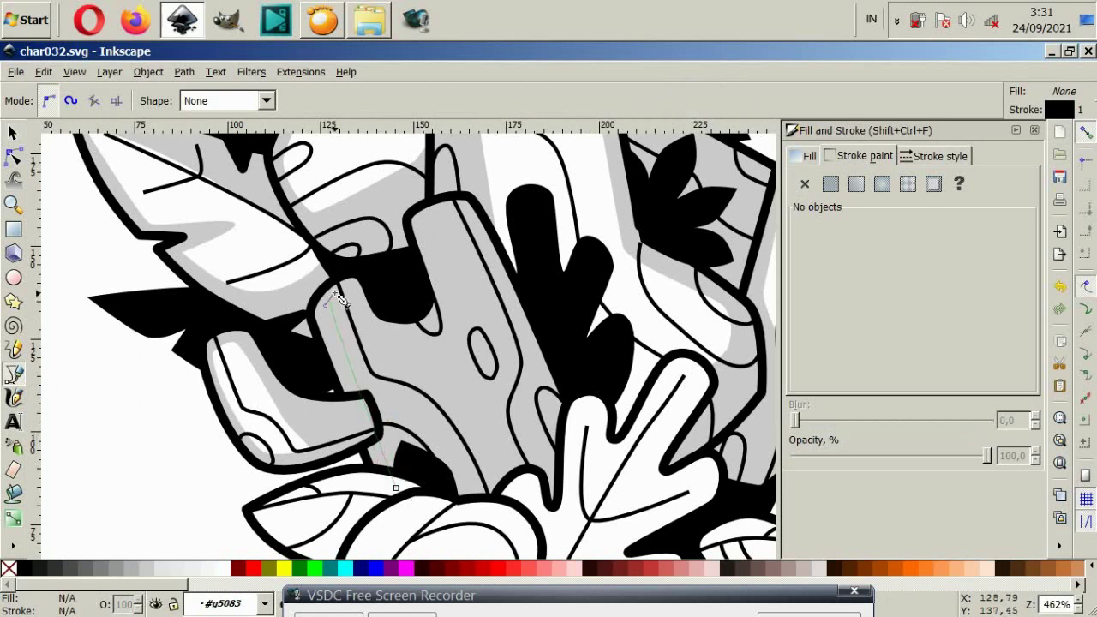
pyautogui.click(420, 341)
pyautogui.click(486, 489)
pyautogui.click(397, 490)
pyautogui.click(14, 158)
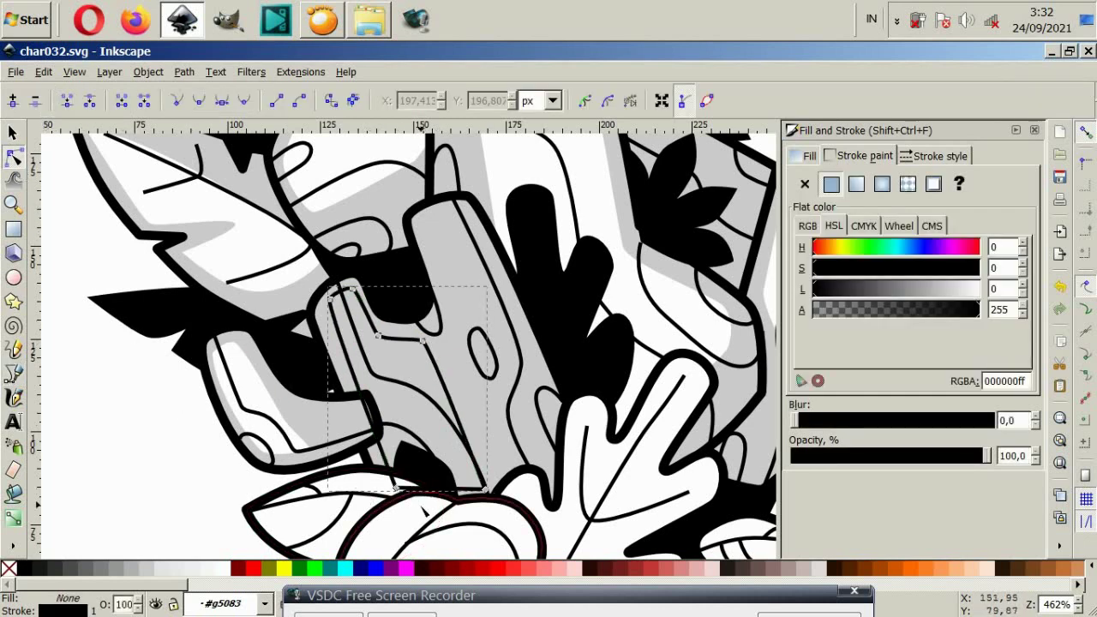
pyautogui.click(397, 490)
pyautogui.moveTo(386, 460); pyautogui.dragTo(391, 455)
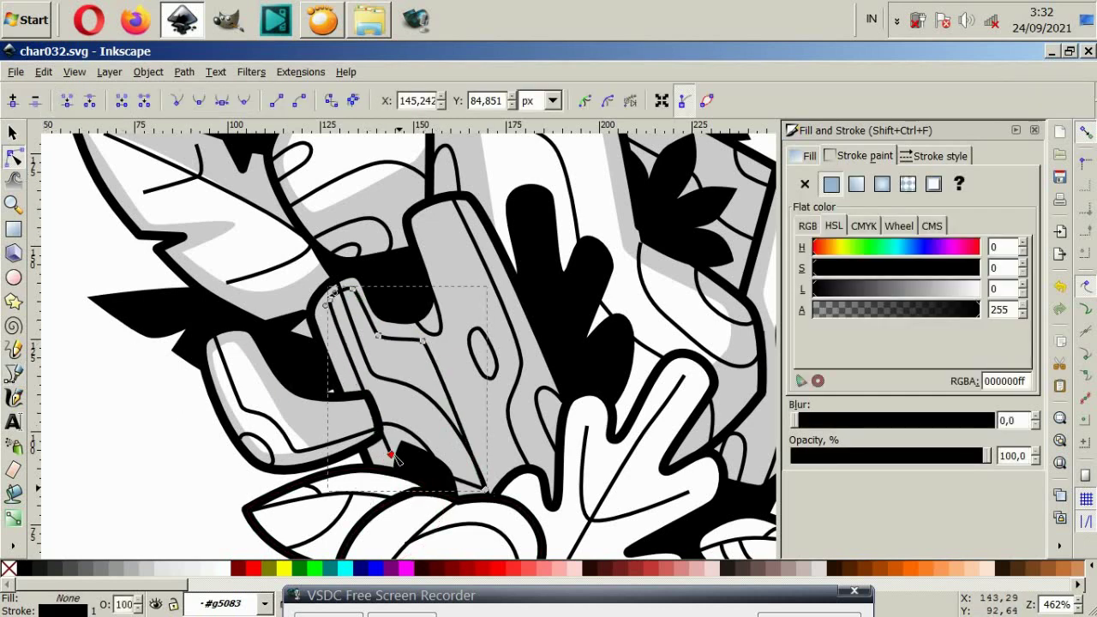
pyautogui.click(804, 189)
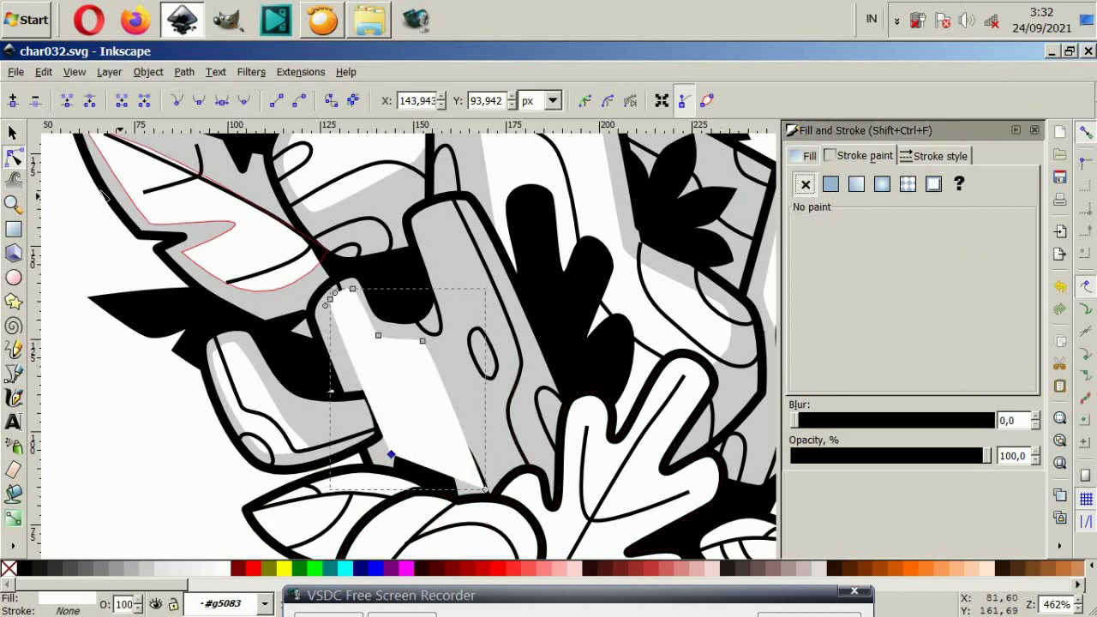
pyautogui.click(14, 133)
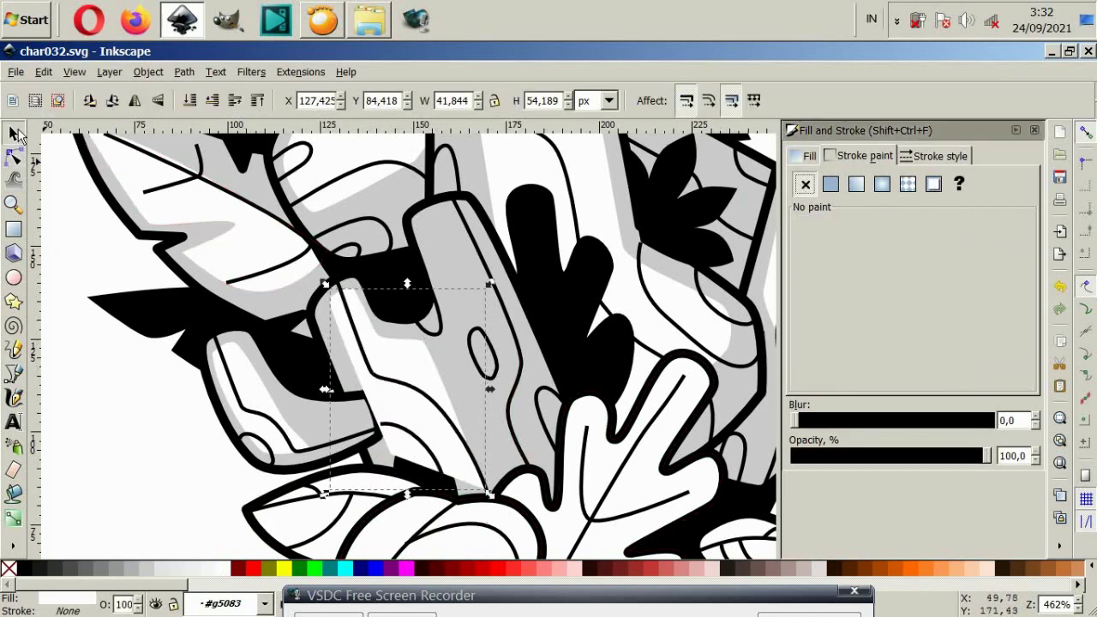
pyautogui.press('Escape')
# Add a second white, outline-free highlight stripe up the trunk's edge.
pyautogui.scroll(-2, 283, 422)
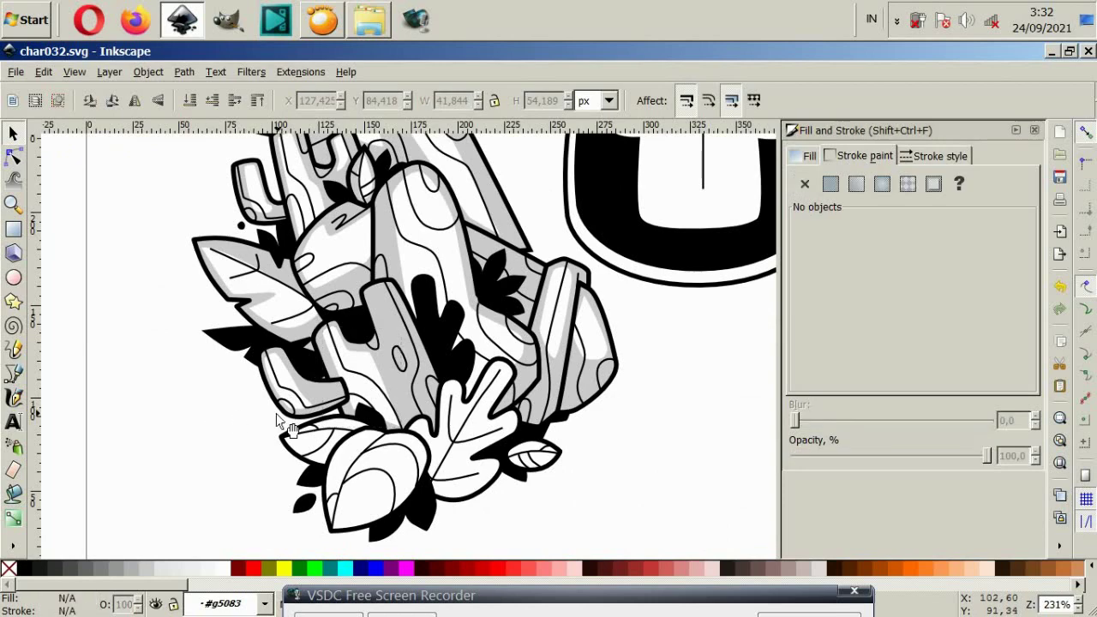
pyautogui.click(13, 373)
pyautogui.scroll(2, 374, 335)
pyautogui.click(443, 469)
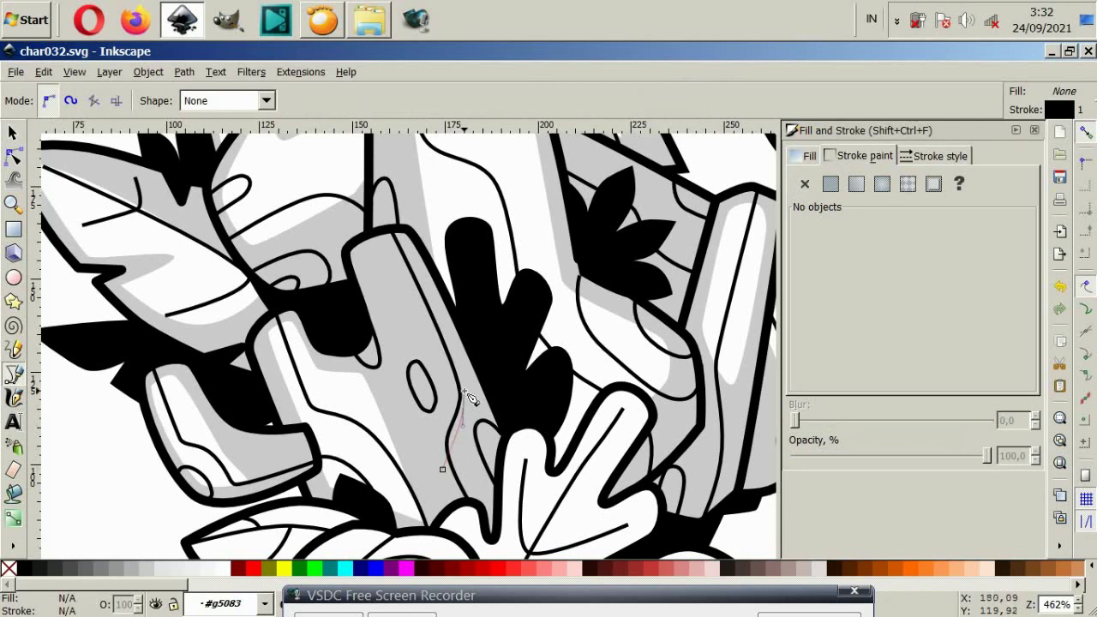
pyautogui.click(464, 392)
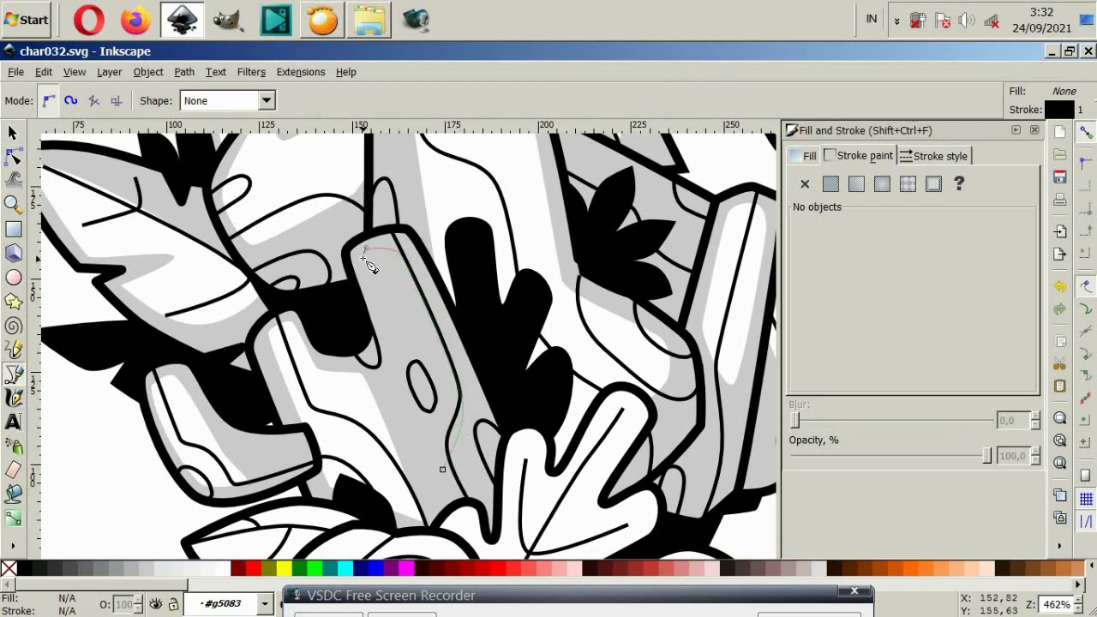
pyautogui.click(365, 251)
pyautogui.click(442, 469)
pyautogui.click(229, 569)
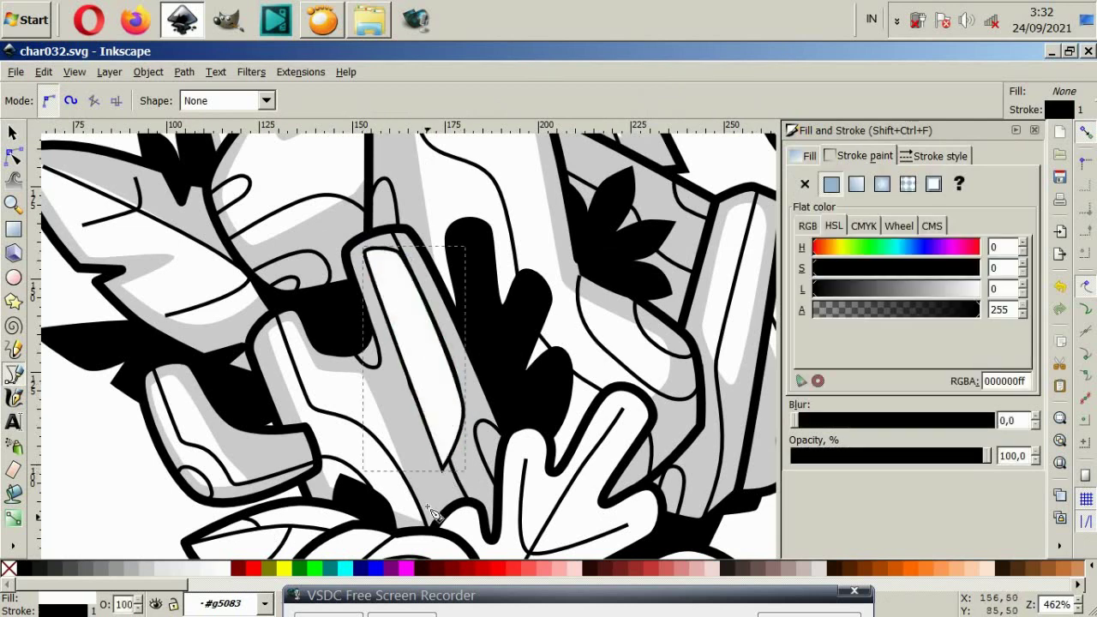
pyautogui.click(805, 183)
pyautogui.click(10, 135)
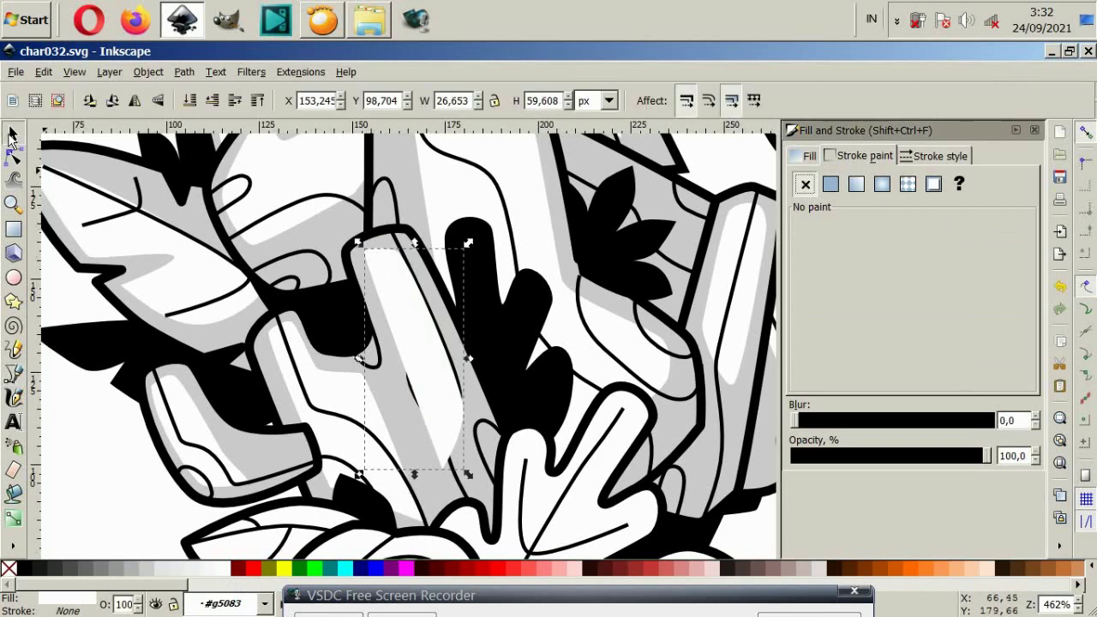
# Fill the large bottom leaf and the left leaf light grey.
pyautogui.press('5')
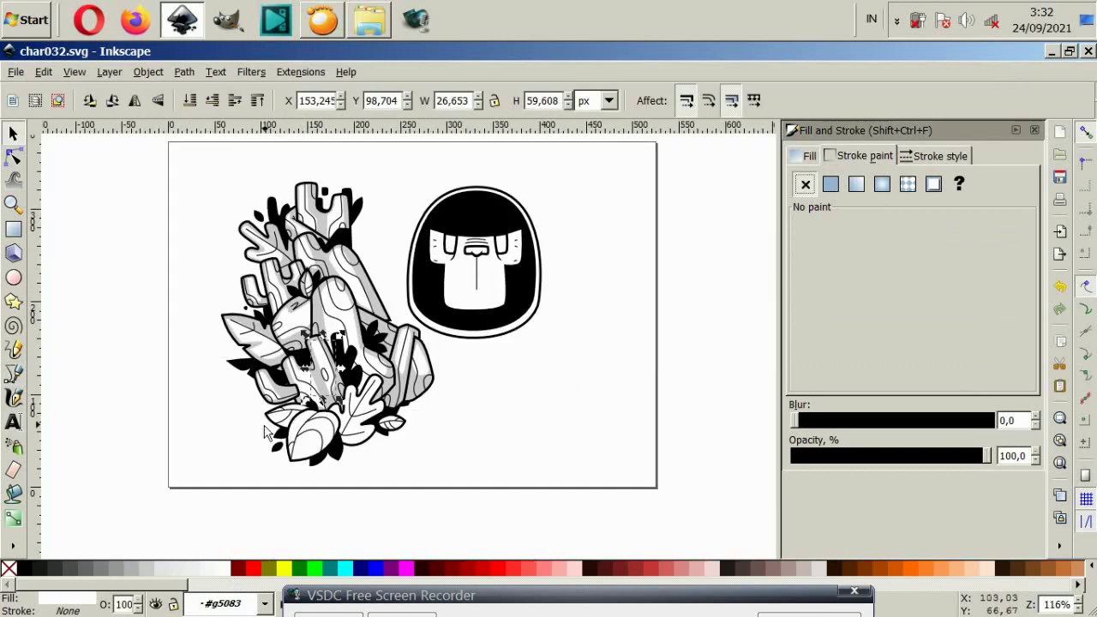
pyautogui.press('Escape')
pyautogui.scroll(2, 338, 402)
pyautogui.click(270, 475)
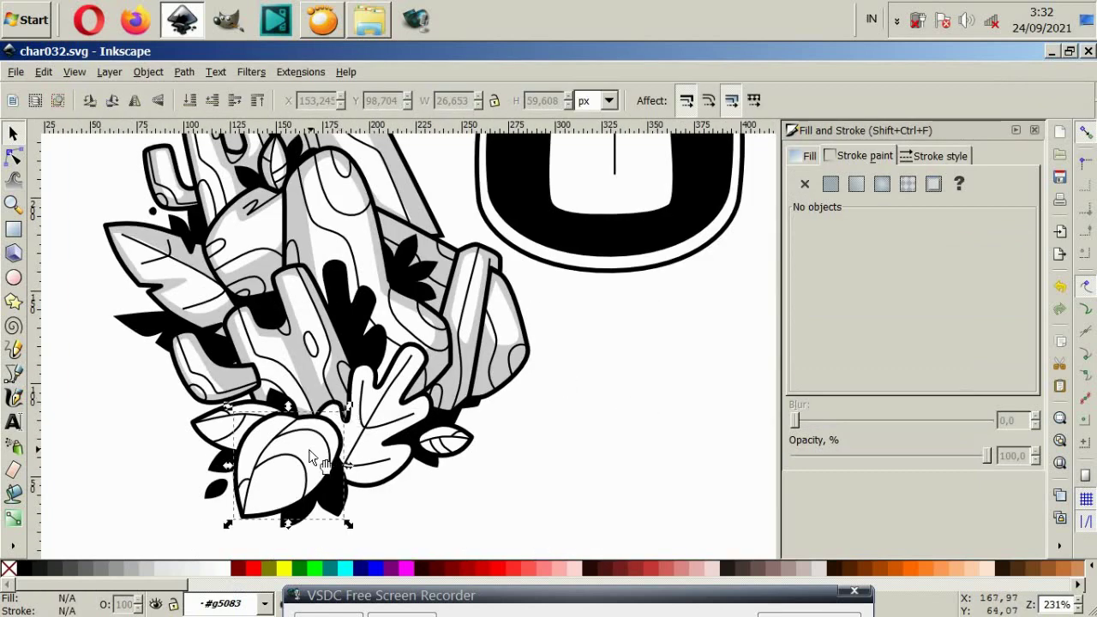
pyautogui.keyDown('shift'); pyautogui.click(220, 434); pyautogui.keyUp('shift')
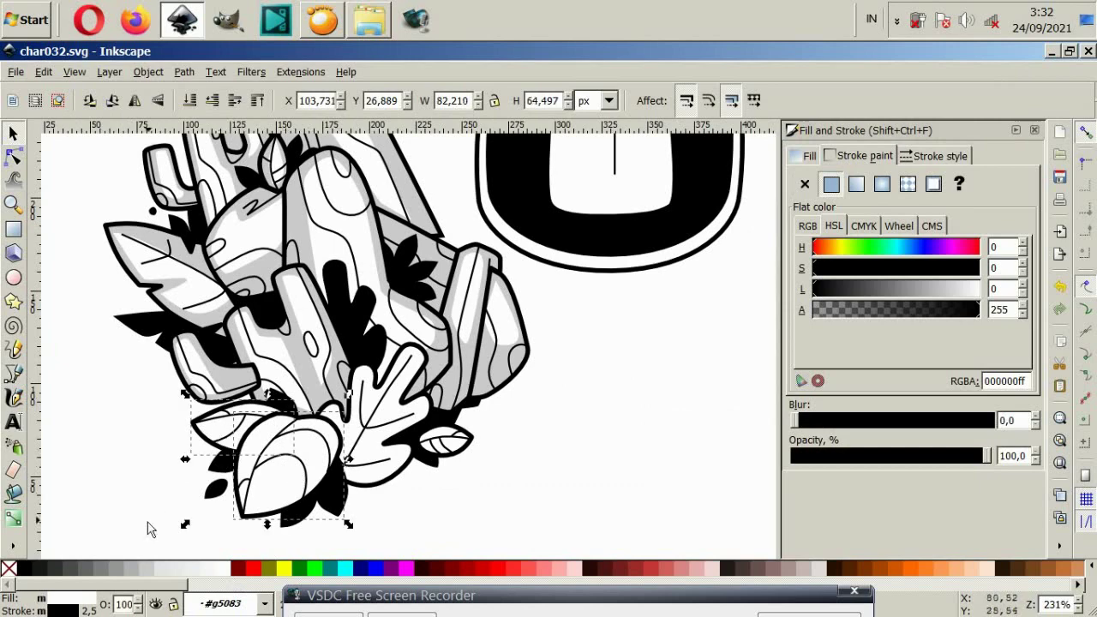
pyautogui.click(152, 574)
pyautogui.press('Escape')
# Add a white highlight on the big leaf and lower it beneath the vein lines.
pyautogui.scroll(2, 243, 480)
pyautogui.click(13, 374)
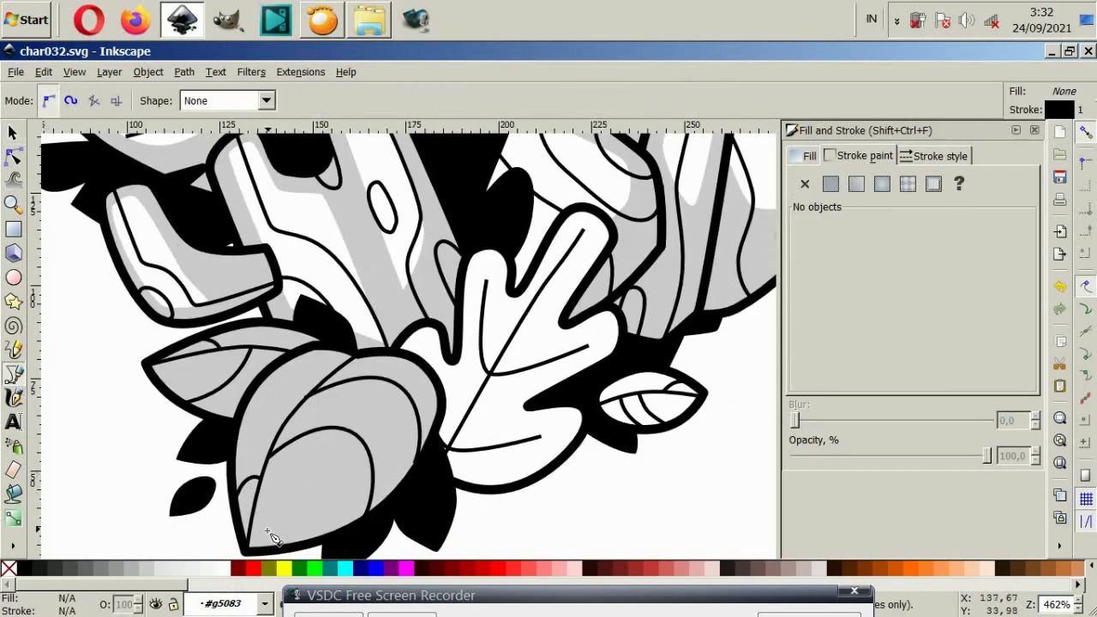
pyautogui.click(264, 531)
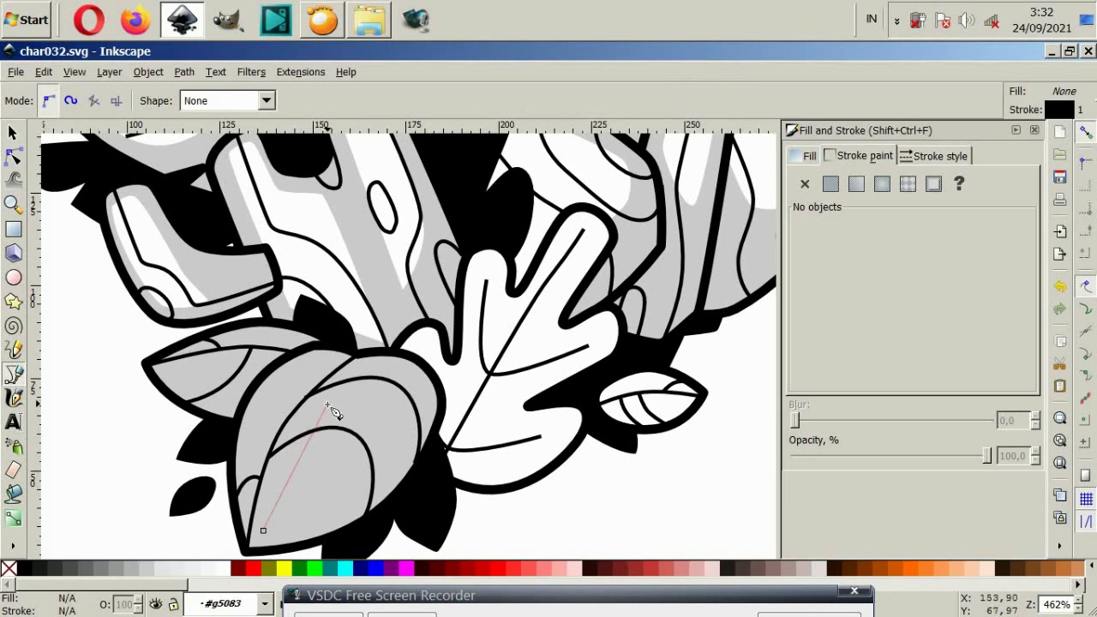
pyautogui.moveTo(387, 368)
pyautogui.mouseDown()
pyautogui.moveTo(410, 381)
pyautogui.moveTo(424, 420)
pyautogui.mouseUp()
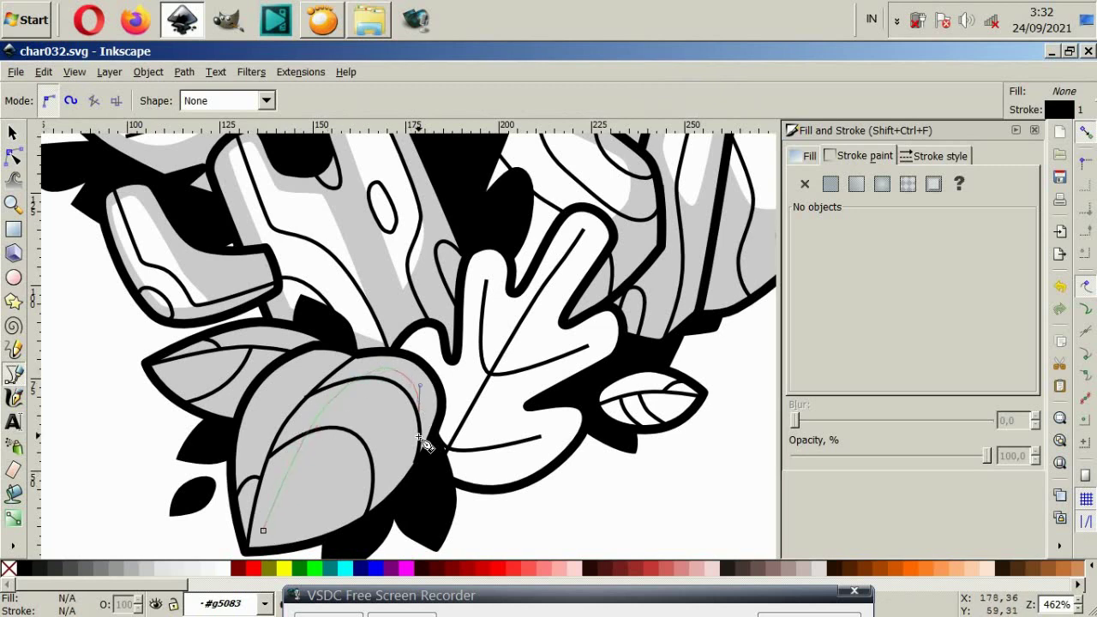
pyautogui.moveTo(263, 530); pyautogui.dragTo(225, 530)
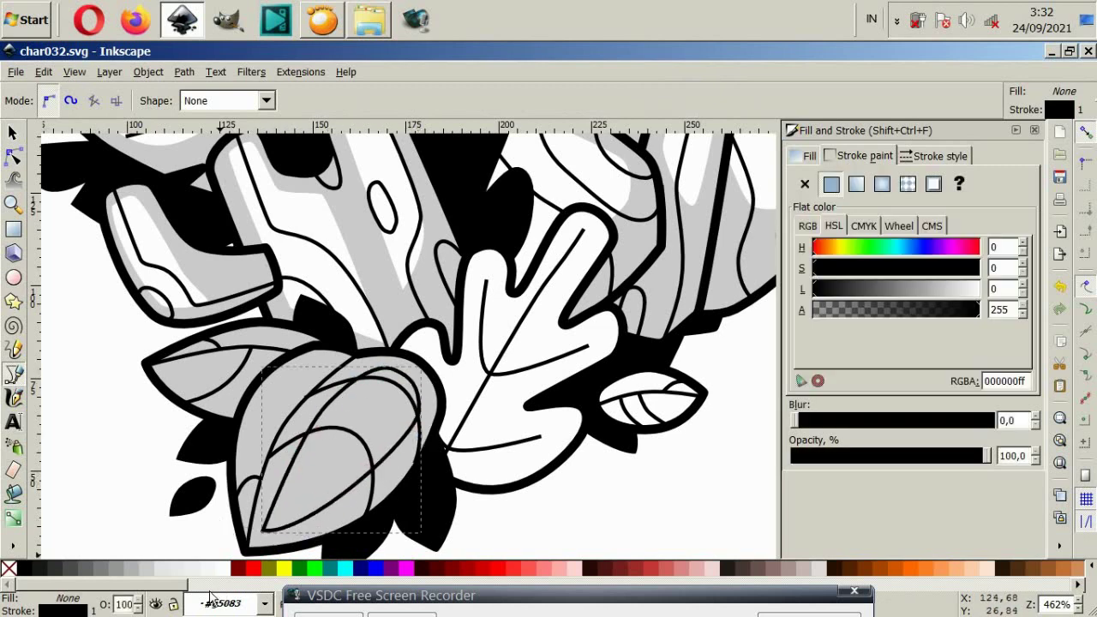
pyautogui.click(219, 569)
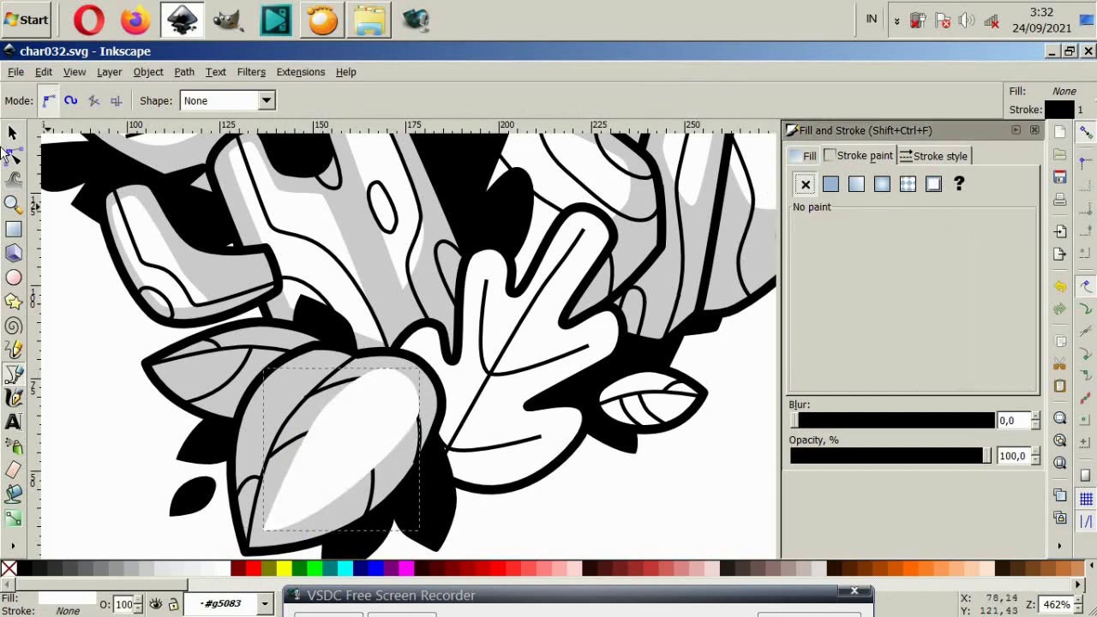
pyautogui.click(12, 133)
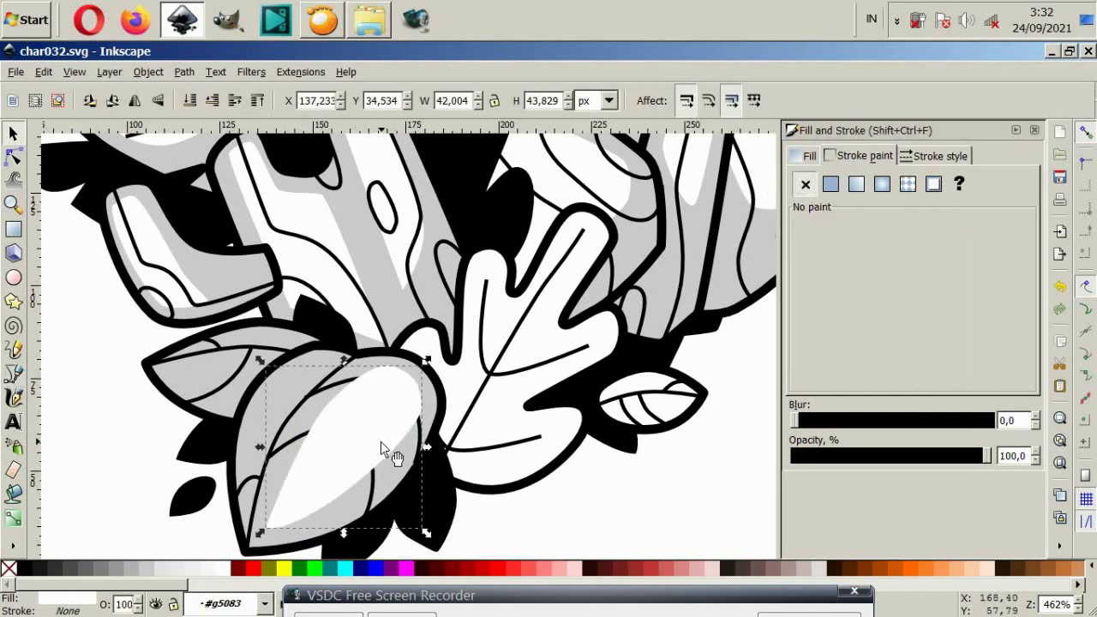
pyautogui.press('pagedown')
pyautogui.press('pagedown')
pyautogui.press('pagedown')
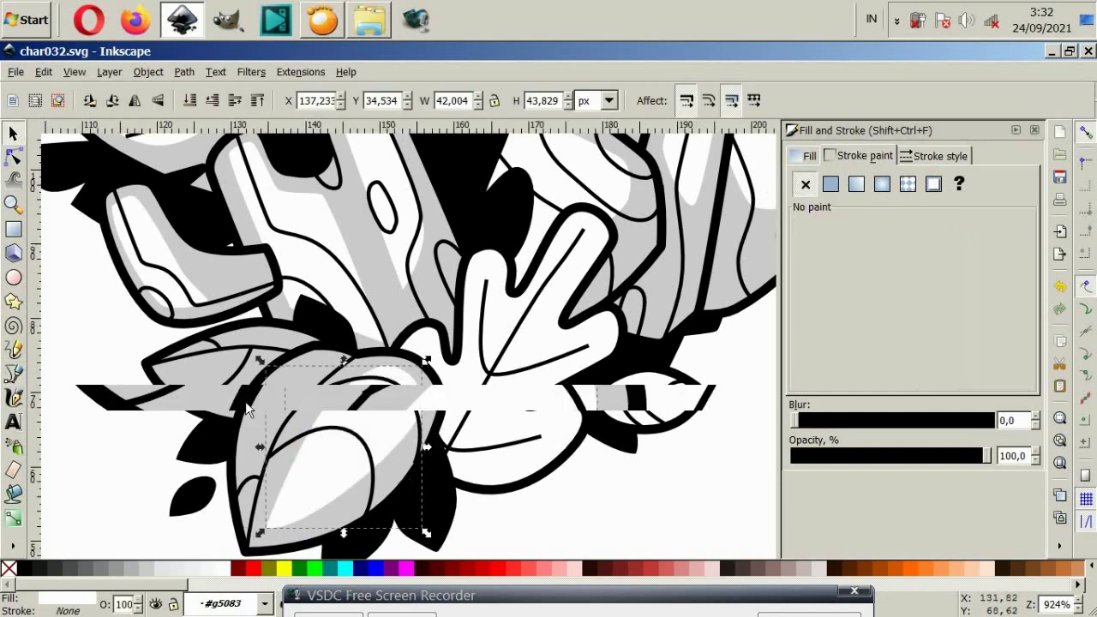
# Draw a closed, strokeless leaf-shaped path on the left leaf.
pyautogui.scroll(2, 245, 401)
pyautogui.press('b')
pyautogui.press('Escape')
pyautogui.click(243, 470)
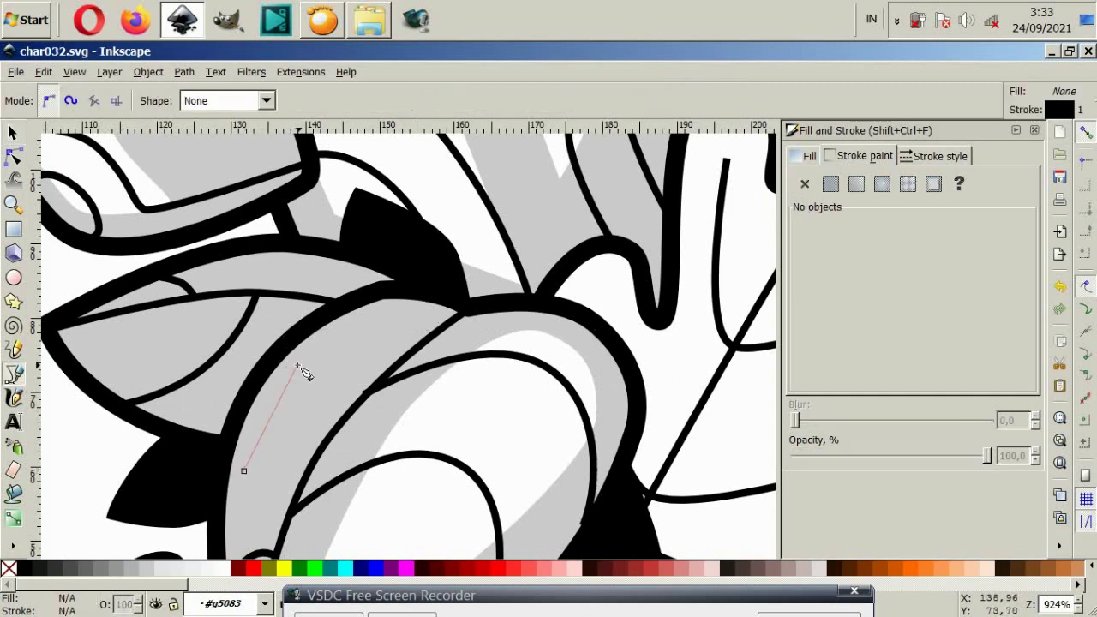
pyautogui.moveTo(360, 320); pyautogui.dragTo(377, 333)
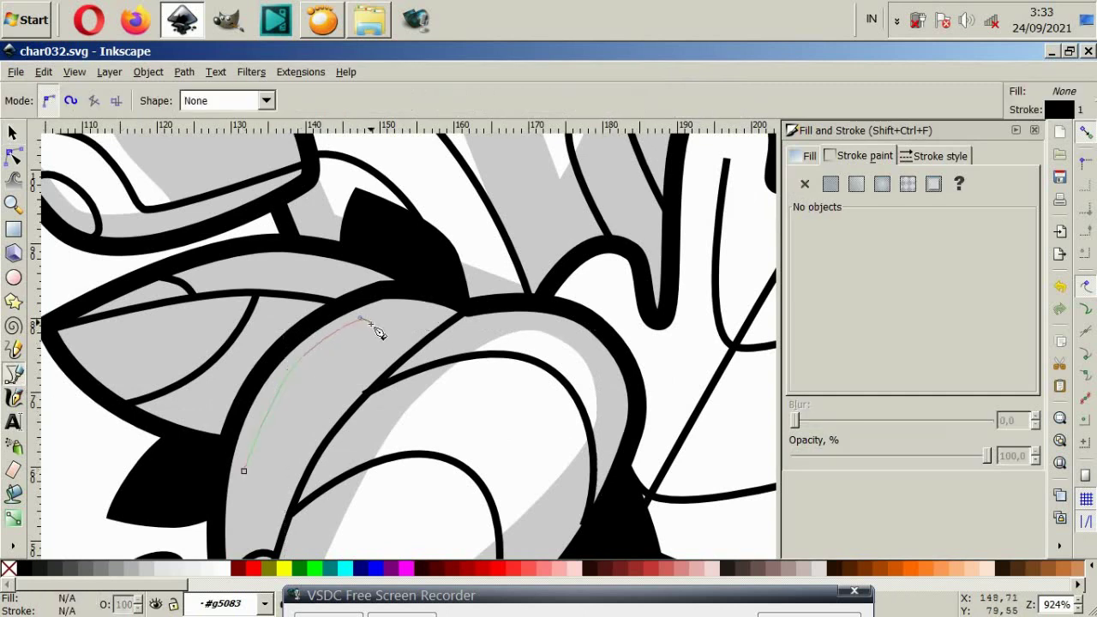
pyautogui.click(244, 471)
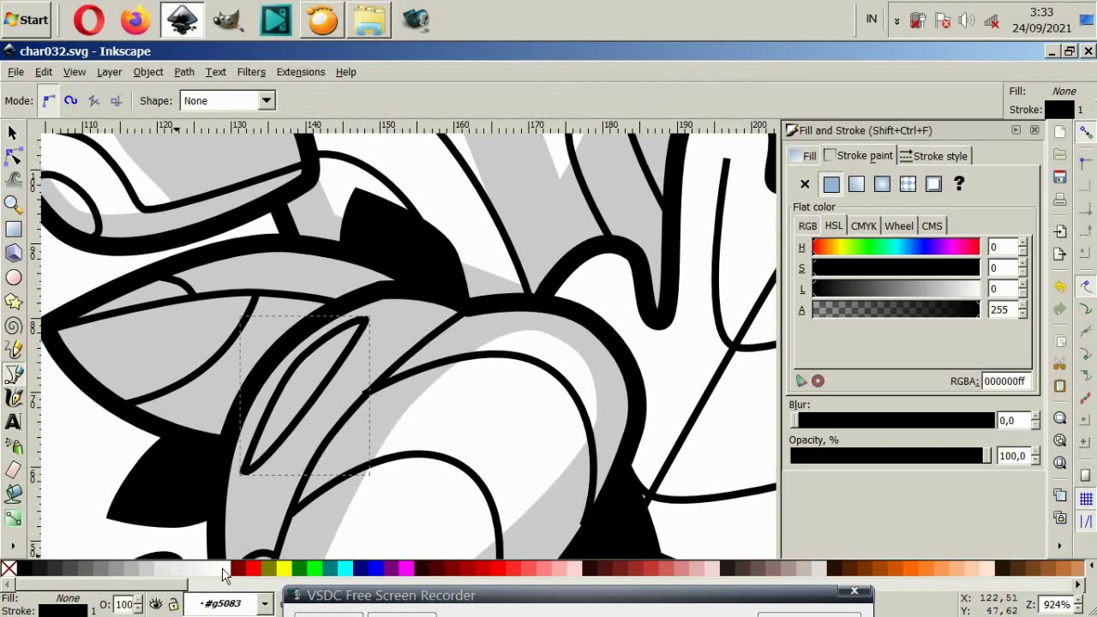
pyautogui.click(805, 184)
pyautogui.scroll(1, 247, 295)
pyautogui.scroll(1, 150, 356)
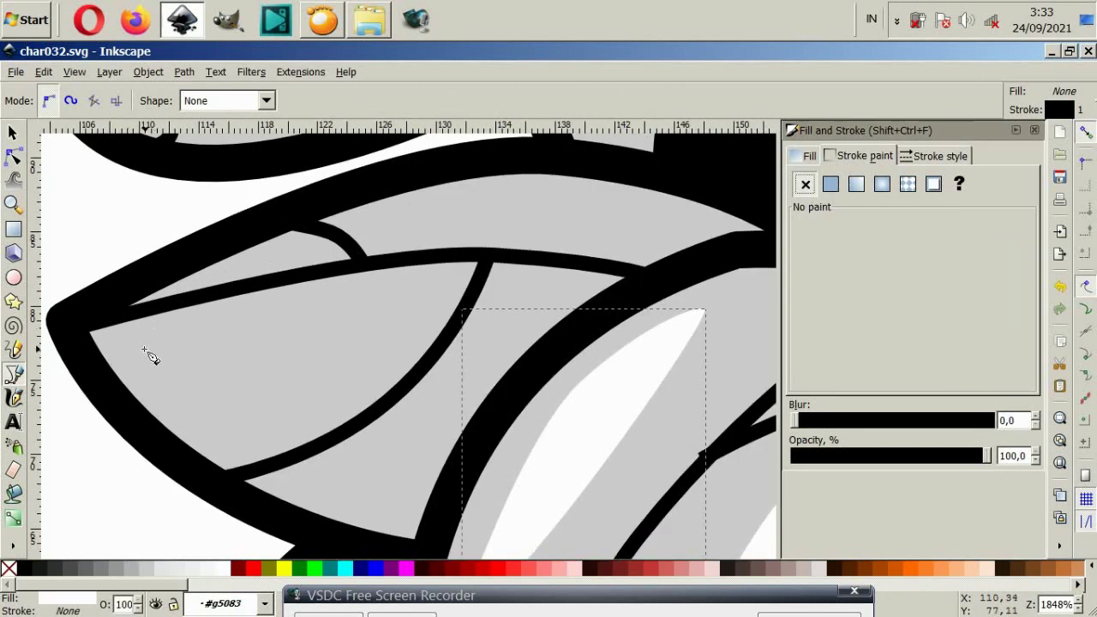
# Trace a closed highlight along the left leaf's lower edge, redoing a failed attempt.
pyautogui.click(117, 344)
pyautogui.click(283, 480)
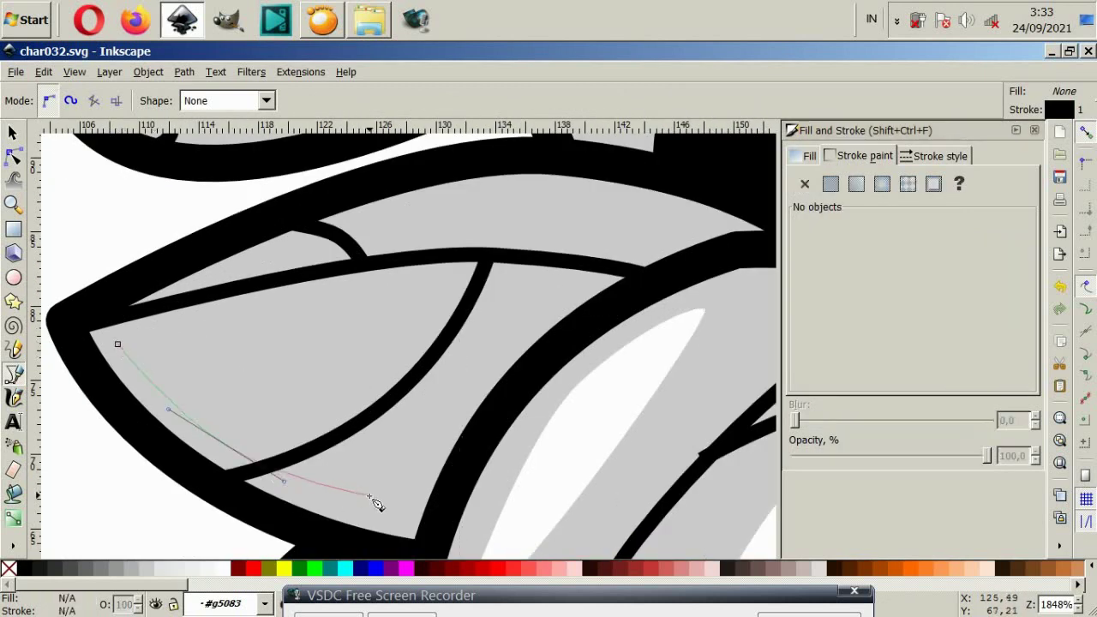
pyautogui.moveTo(408, 508); pyautogui.dragTo(469, 453)
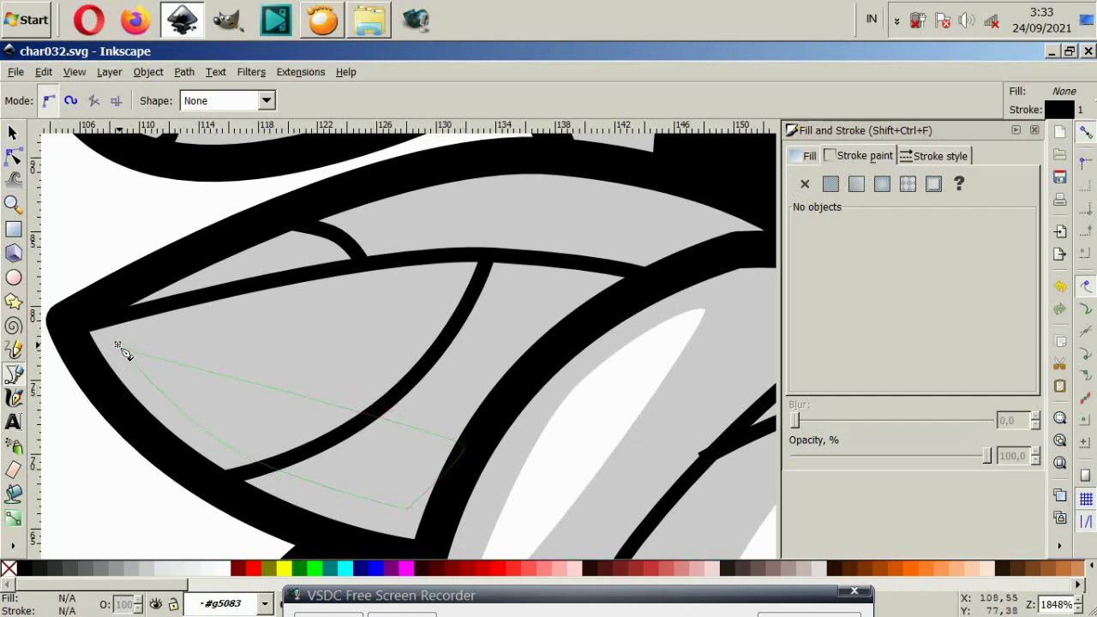
pyautogui.doubleClick(91, 379)
pyautogui.hotkey('ctrl', 'z')
pyautogui.click(119, 348)
pyautogui.click(259, 444)
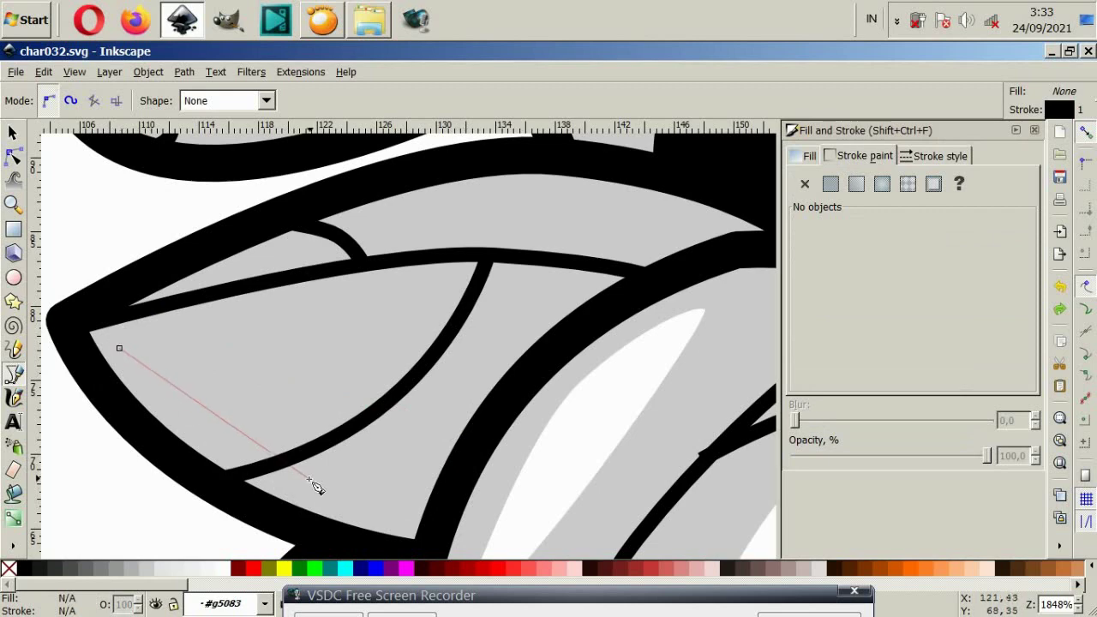
pyautogui.click(388, 498)
pyautogui.click(461, 457)
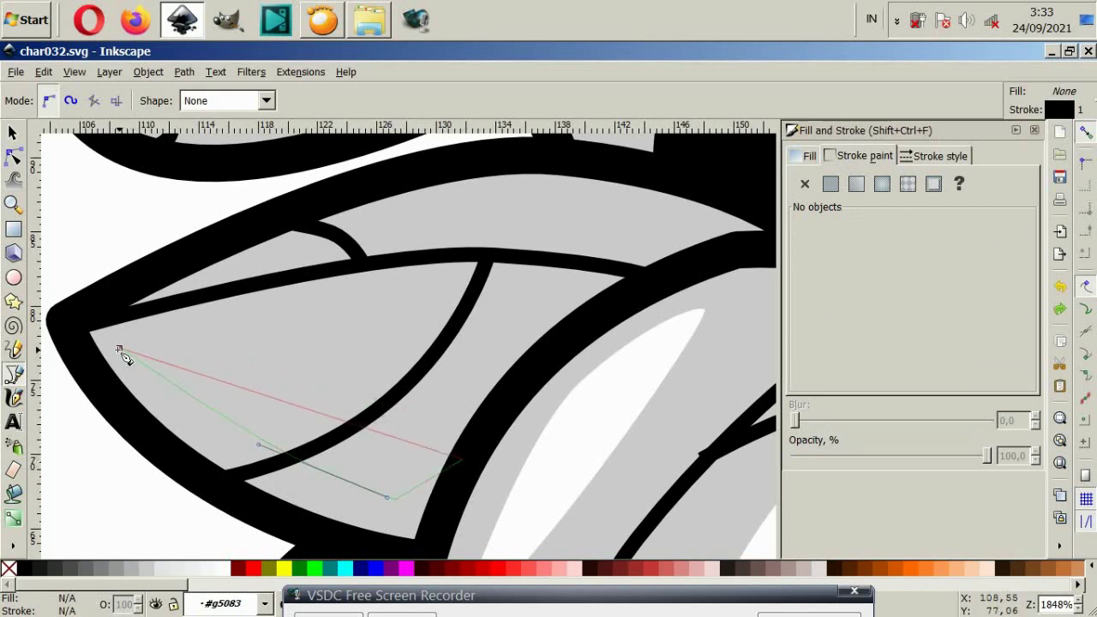
pyautogui.moveTo(119, 348); pyautogui.dragTo(185, 501)
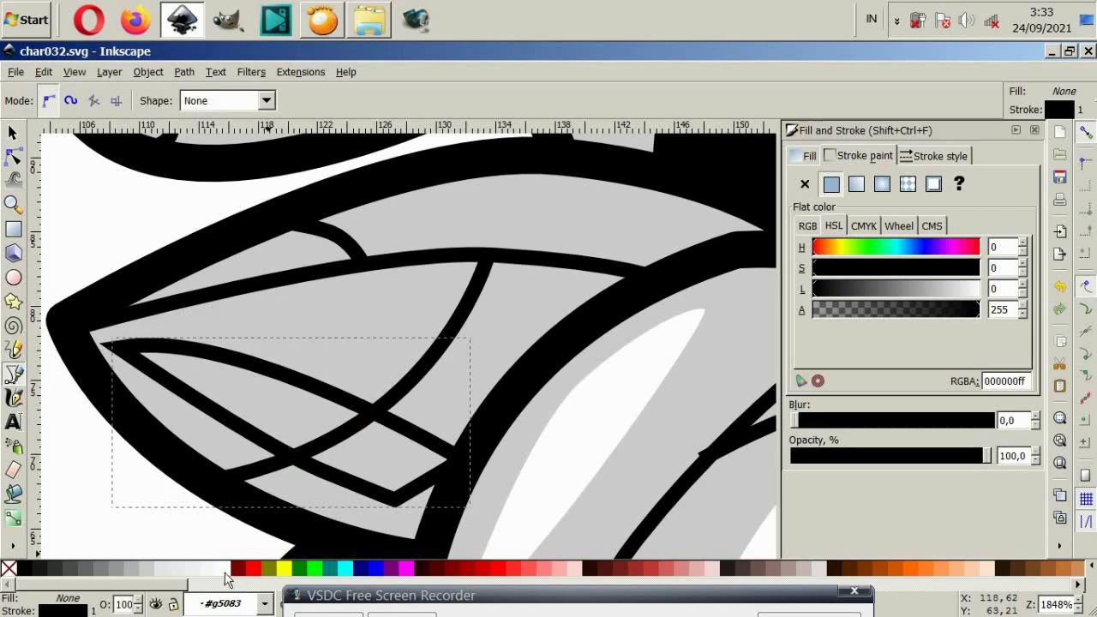
# Make the left-leaf highlight white and strokeless, nudge it, and lower it beneath the outlines.
pyautogui.click(226, 569)
pyautogui.click(805, 184)
pyautogui.click(13, 132)
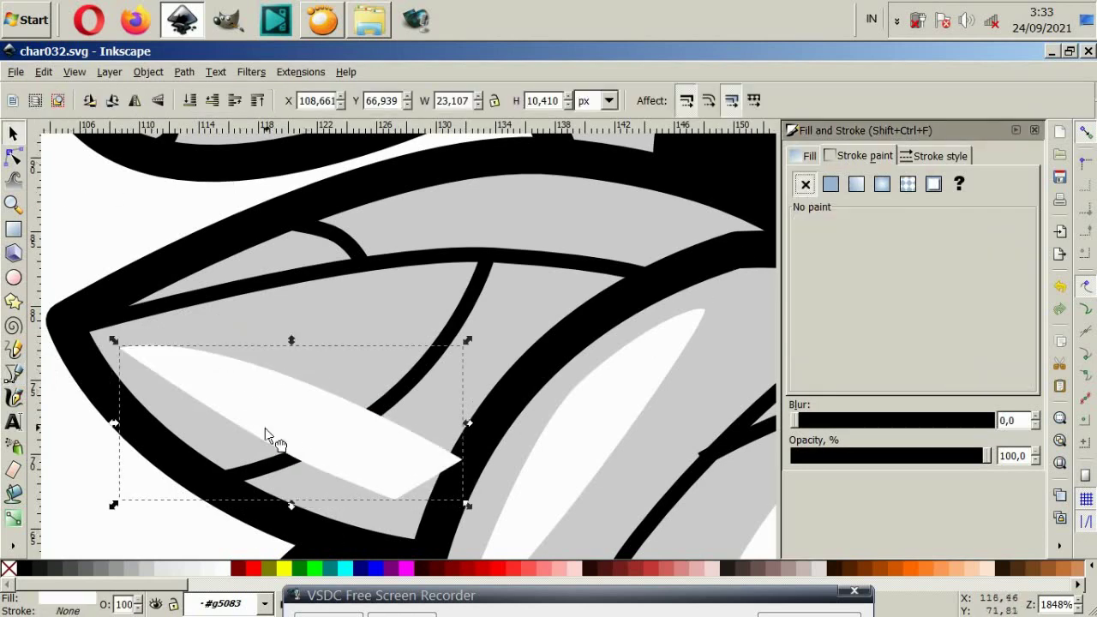
pyautogui.moveTo(265, 427); pyautogui.dragTo(283, 423)
pyautogui.press('pagedown')
pyautogui.press('pagedown')
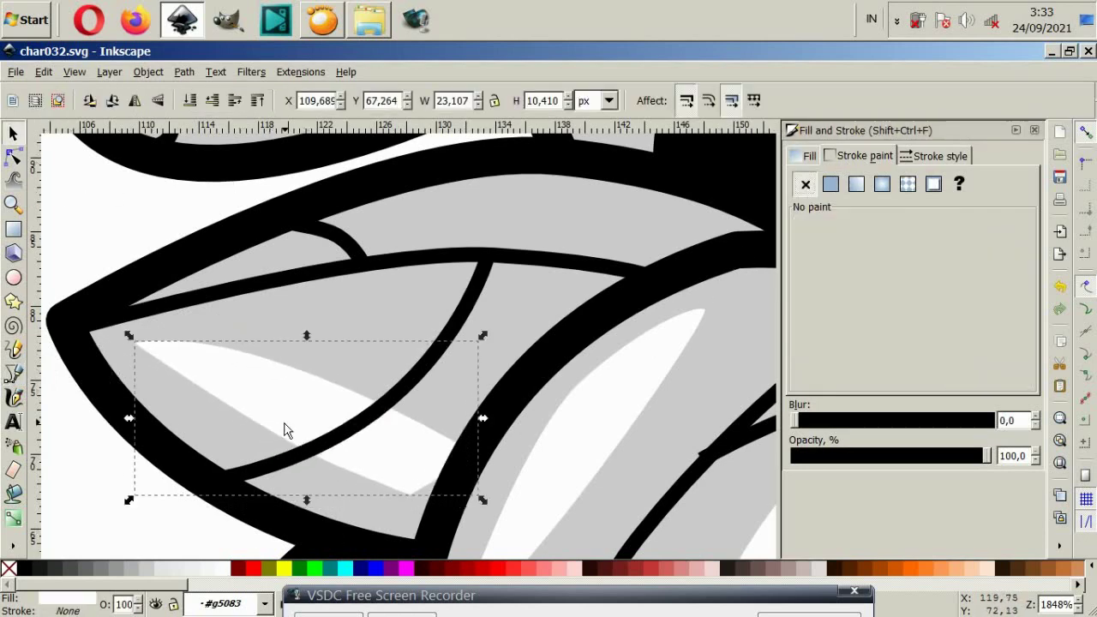
pyautogui.press('-')
pyautogui.press('-')
pyautogui.press('-')
pyautogui.click(184, 429)
pyautogui.press('-')
pyautogui.press('-')
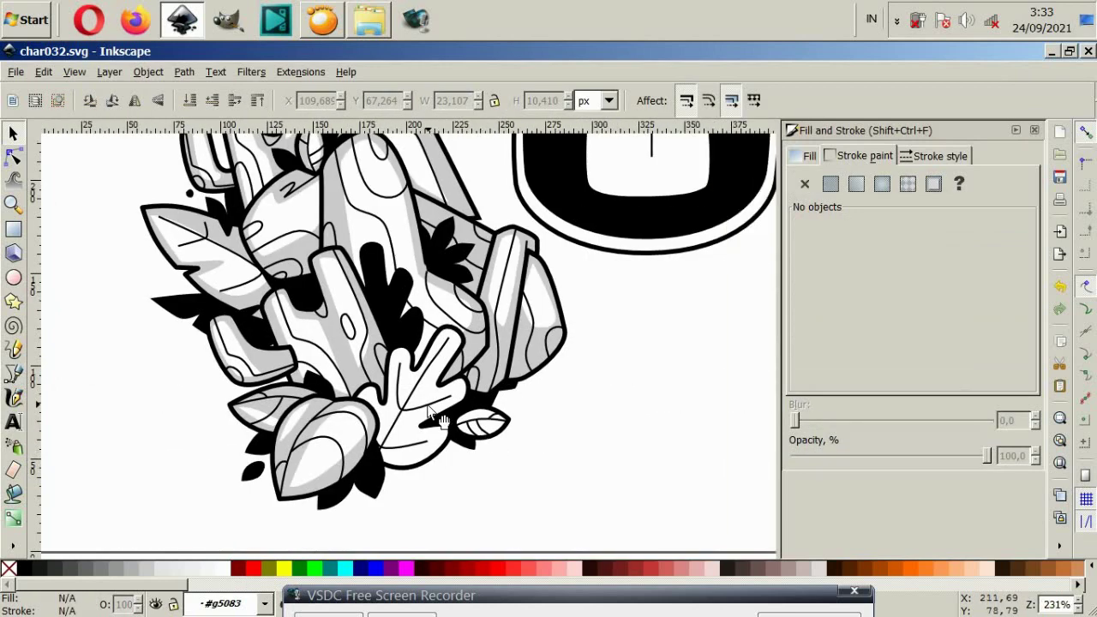
# Fill the white oak-shaped leaf with 20% Gray.
pyautogui.click(437, 420)
pyautogui.scroll(2, 437, 420)
pyautogui.click(147, 570)
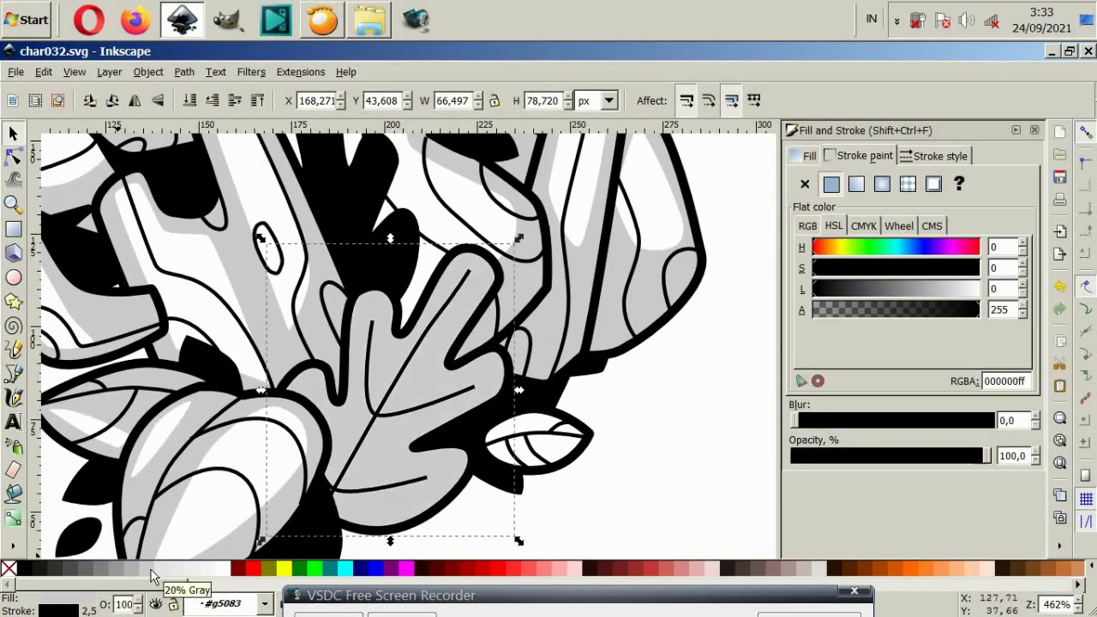
# Draw a closed Bezier highlight path over the large leaf's lobes.
pyautogui.click(13, 373)
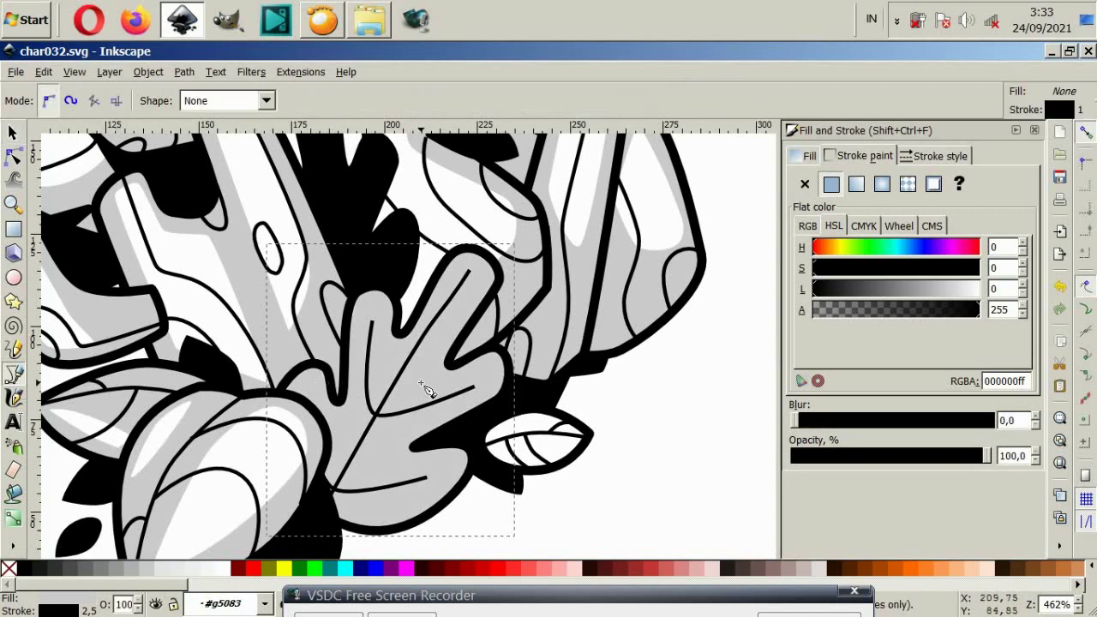
pyautogui.scroll(2, 390, 390)
pyautogui.click(306, 450)
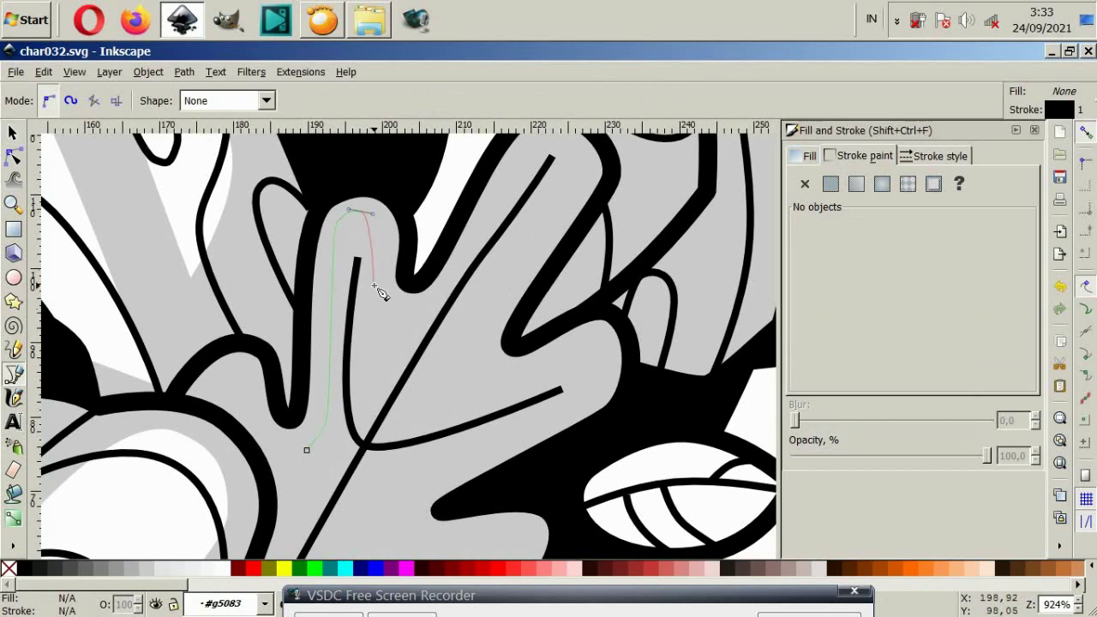
pyautogui.moveTo(375, 225)
pyautogui.mouseDown()
pyautogui.moveTo(375, 287)
pyautogui.moveTo(432, 332)
pyautogui.mouseUp()
pyautogui.click(438, 307)
pyautogui.scroll(1, 481, 283)
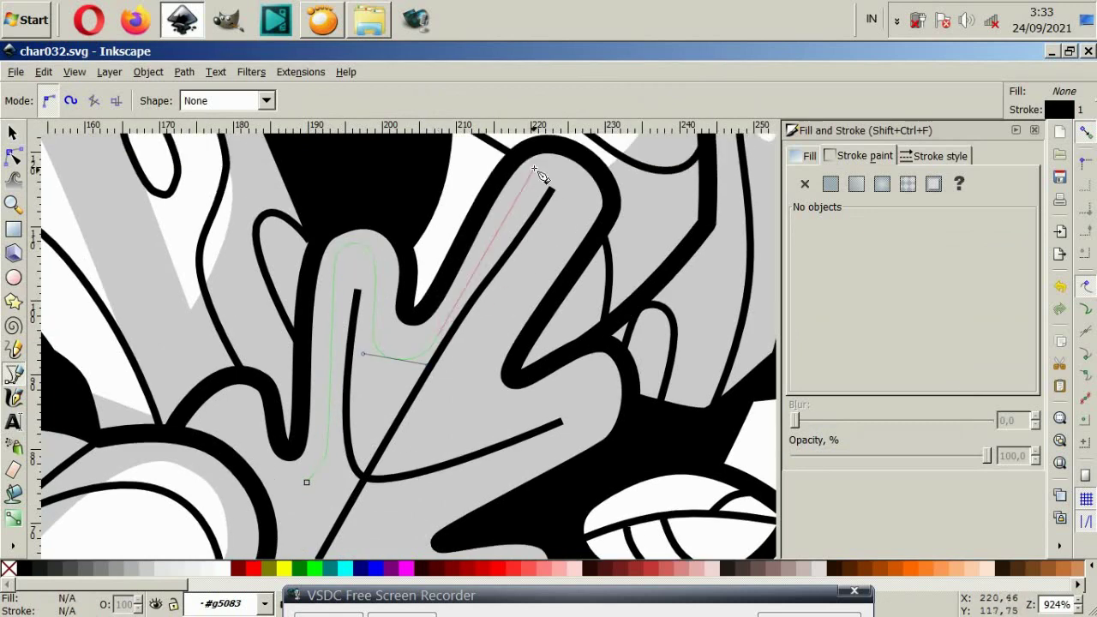
pyautogui.moveTo(525, 174); pyautogui.dragTo(547, 163)
pyautogui.click(581, 184)
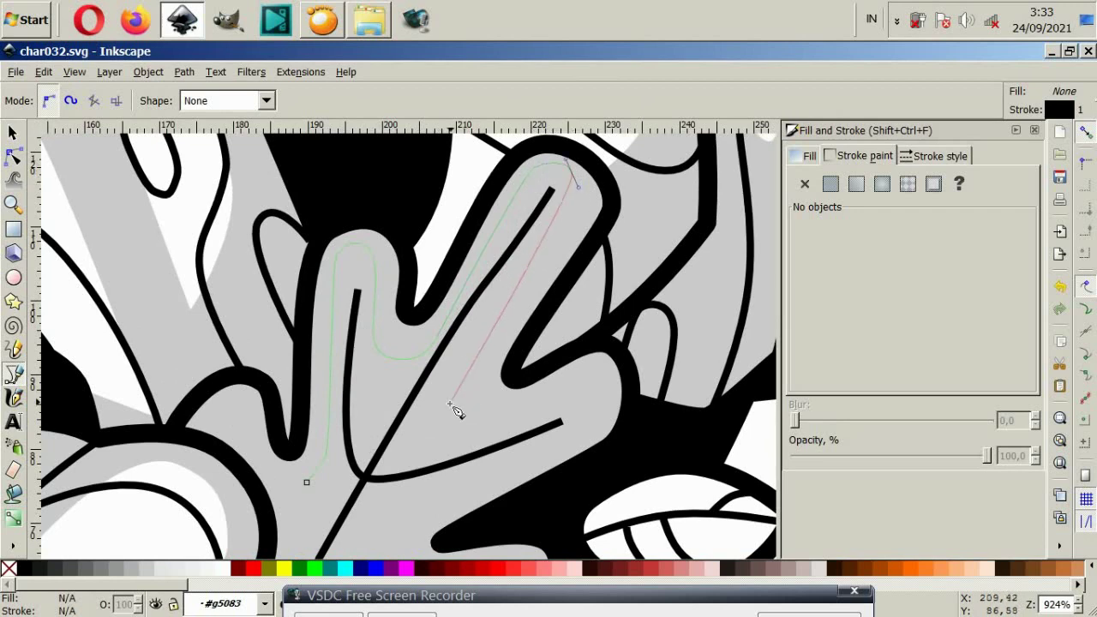
pyautogui.scroll(-2, 385, 471)
pyautogui.scroll(-2, 333, 473)
pyautogui.moveTo(330, 477); pyautogui.dragTo(296, 485)
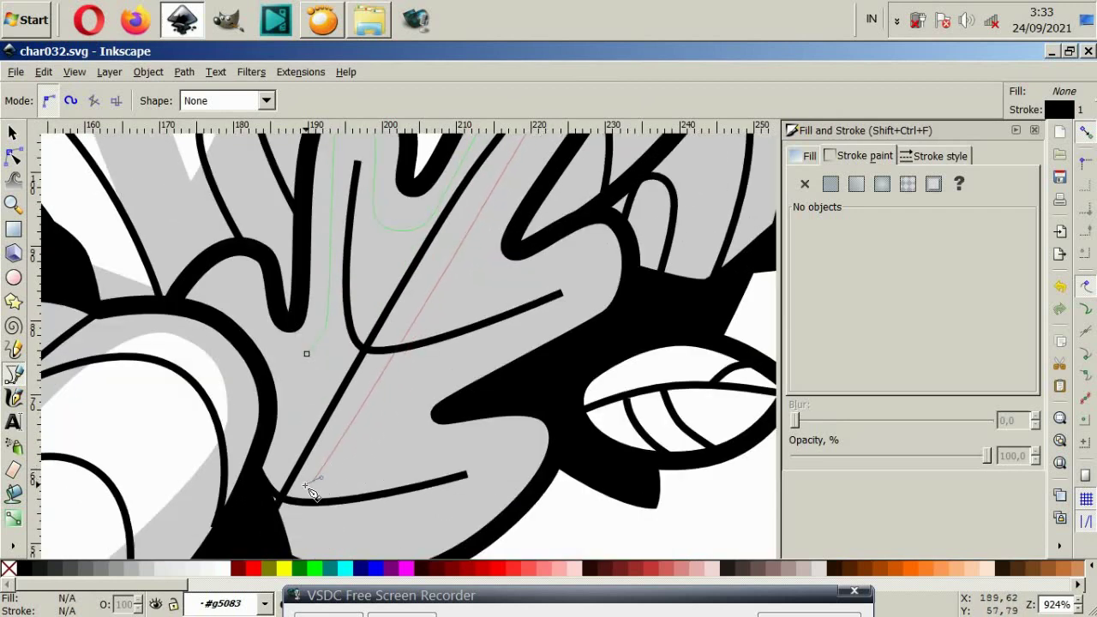
pyautogui.click(308, 355)
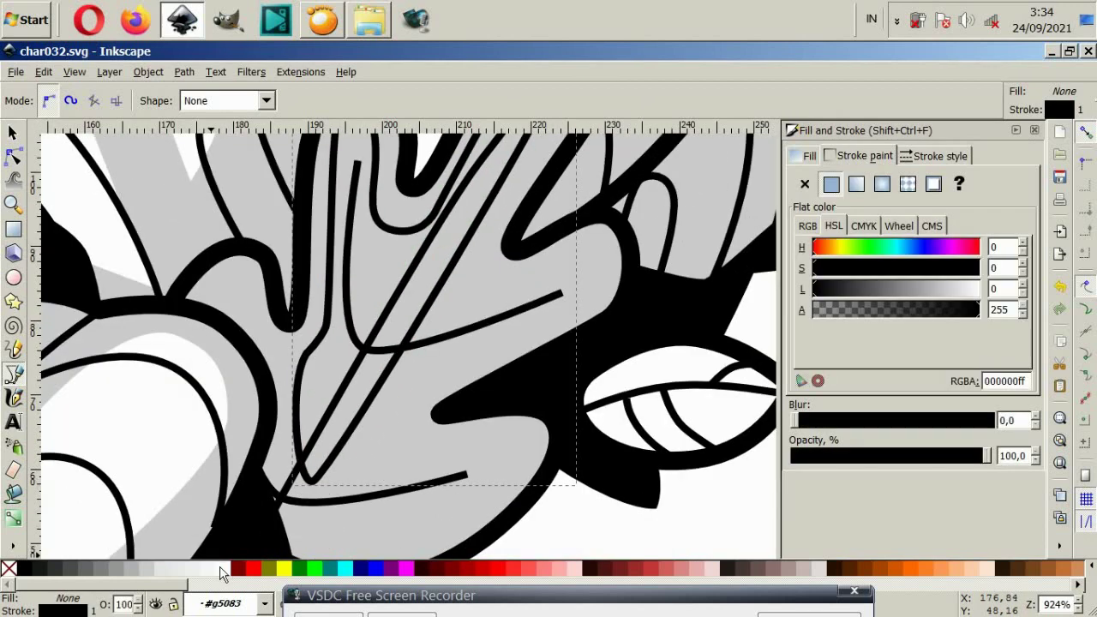
# Lower the new leaf highlight beneath the black outlines with Page Down.
pyautogui.keyDown('ctrl'); pyautogui.scroll(-2, 600, 324); pyautogui.keyUp('ctrl')
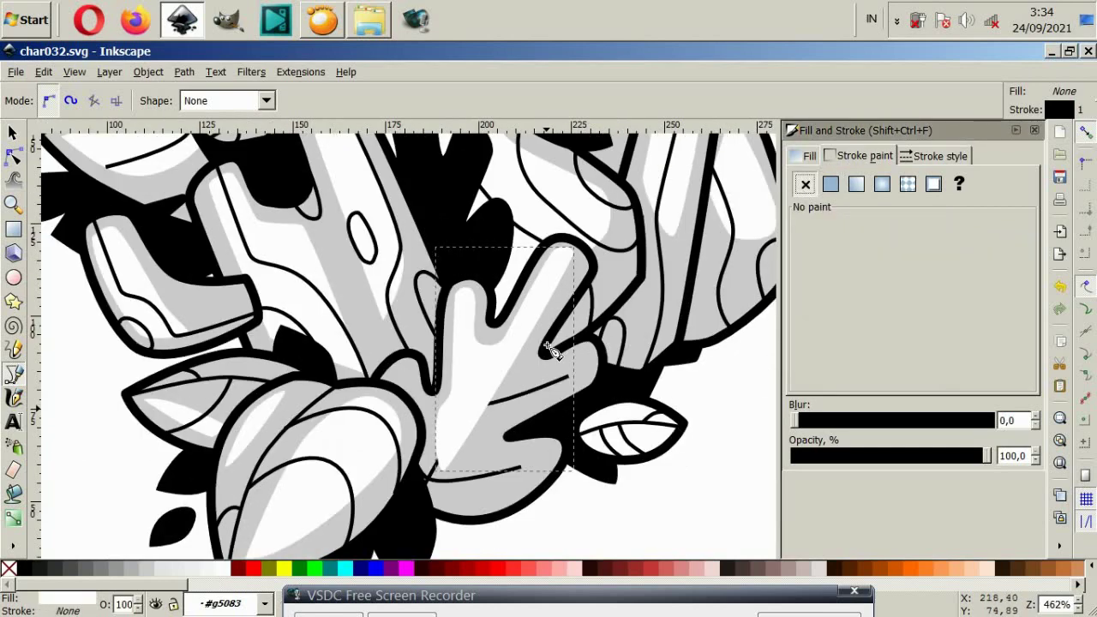
pyautogui.press('pagedown')
pyautogui.press('pagedown')
pyautogui.scroll(-2, 550, 349)
pyautogui.keyDown('ctrl'); pyautogui.scroll(2, 552, 319); pyautogui.keyUp('ctrl')
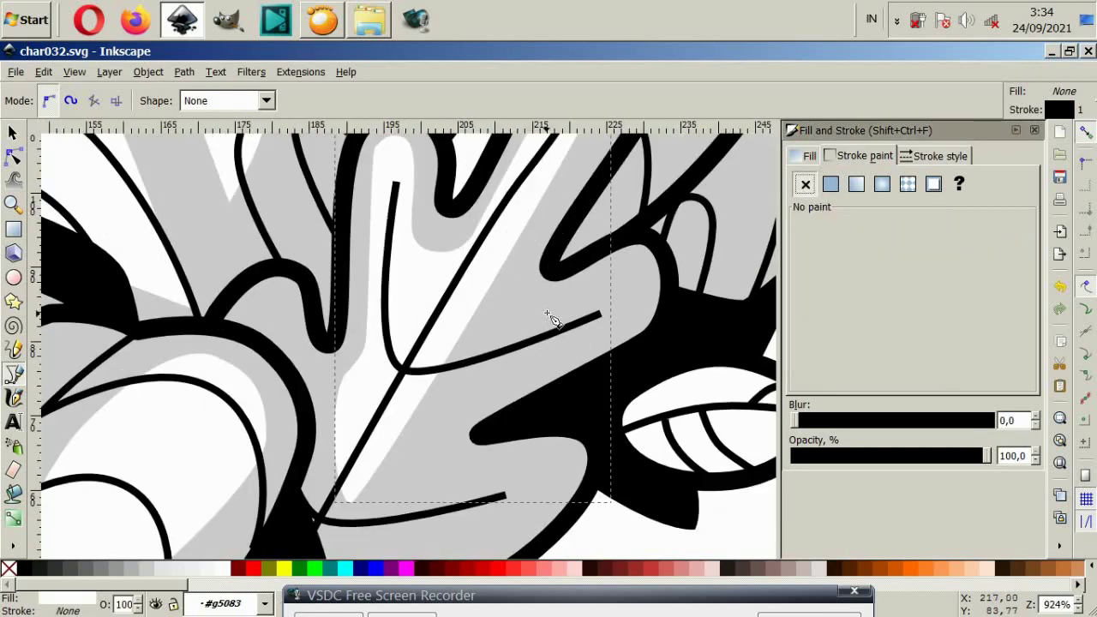
# Add a white, outline-free highlight on the leaf's upper lobe.
pyautogui.click(511, 323)
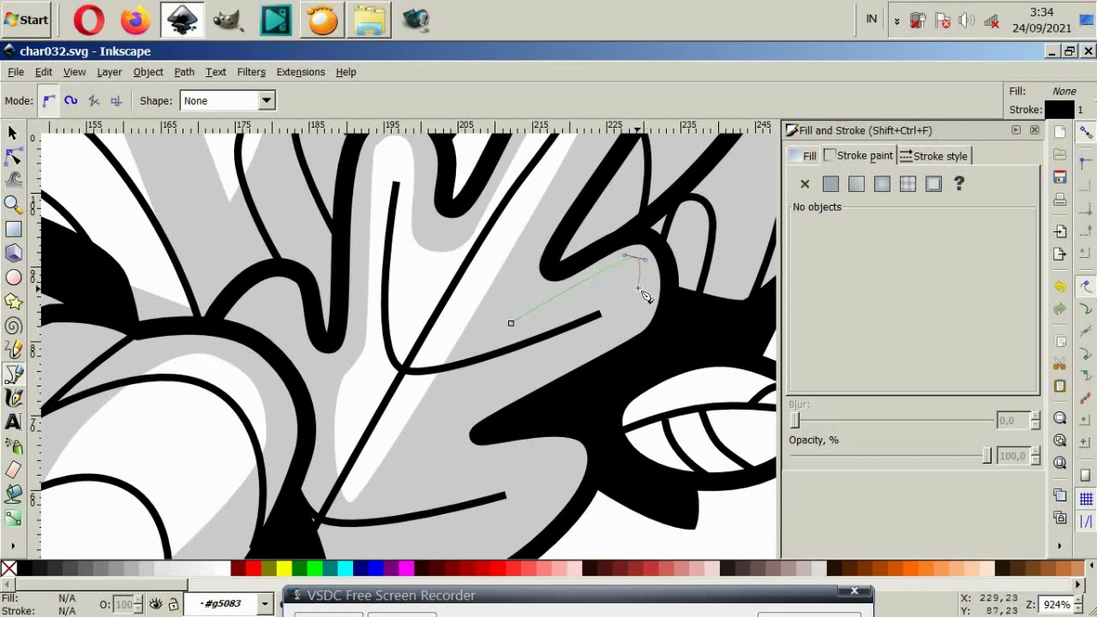
pyautogui.click(639, 289)
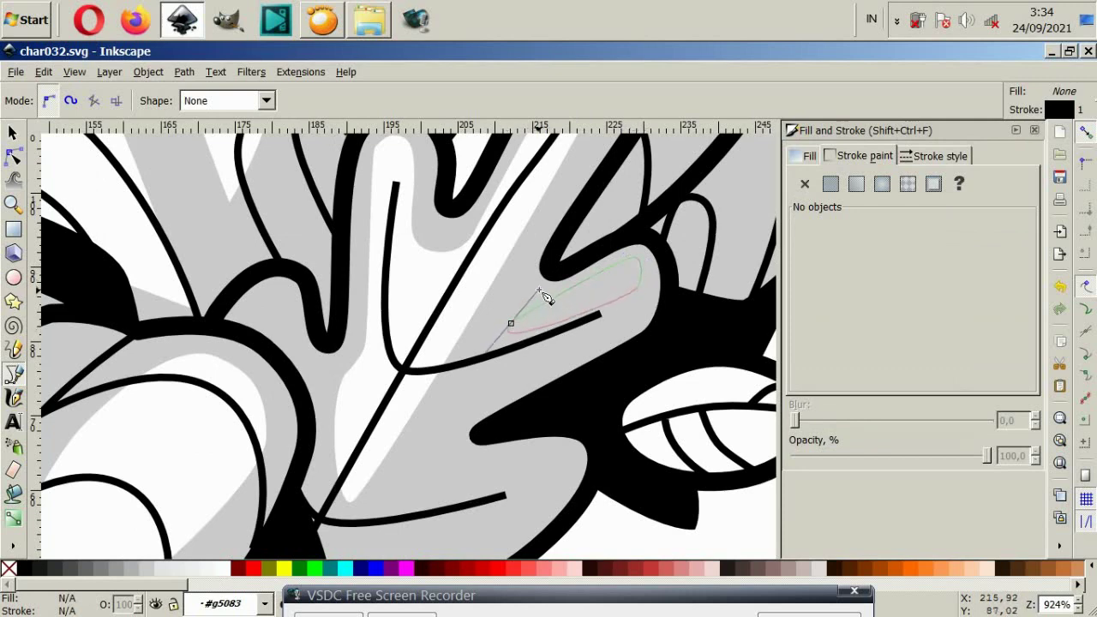
pyautogui.moveTo(512, 325); pyautogui.dragTo(542, 295)
pyautogui.click(229, 572)
pyautogui.click(805, 184)
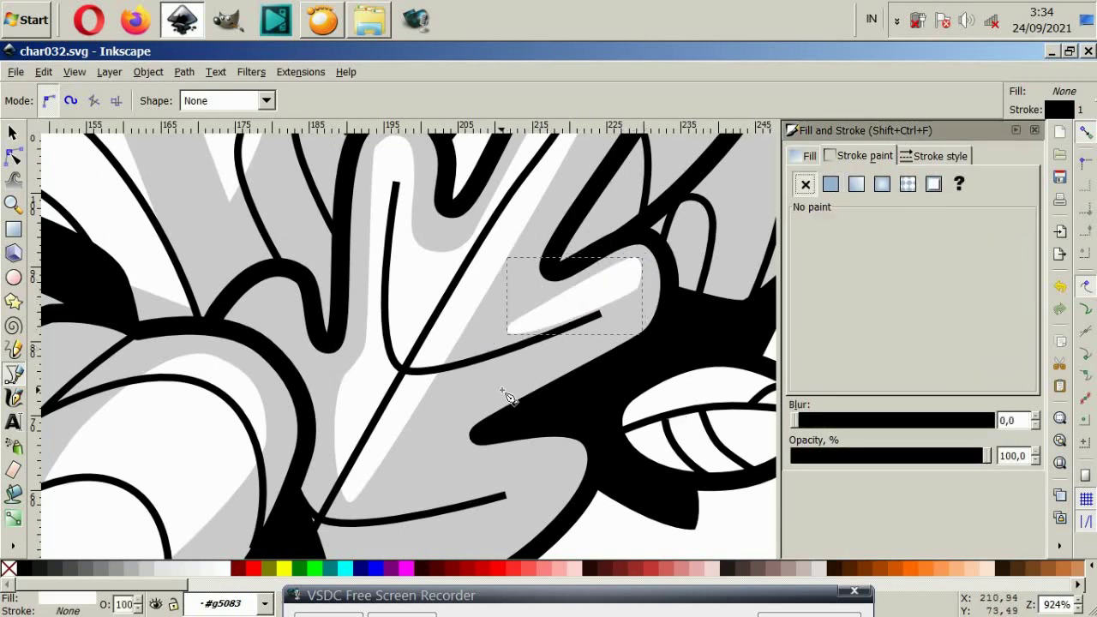
pyautogui.scroll(-4, 501, 392)
# Draw a closed highlight shape along the small leaf near the bottom.
pyautogui.click(13, 133)
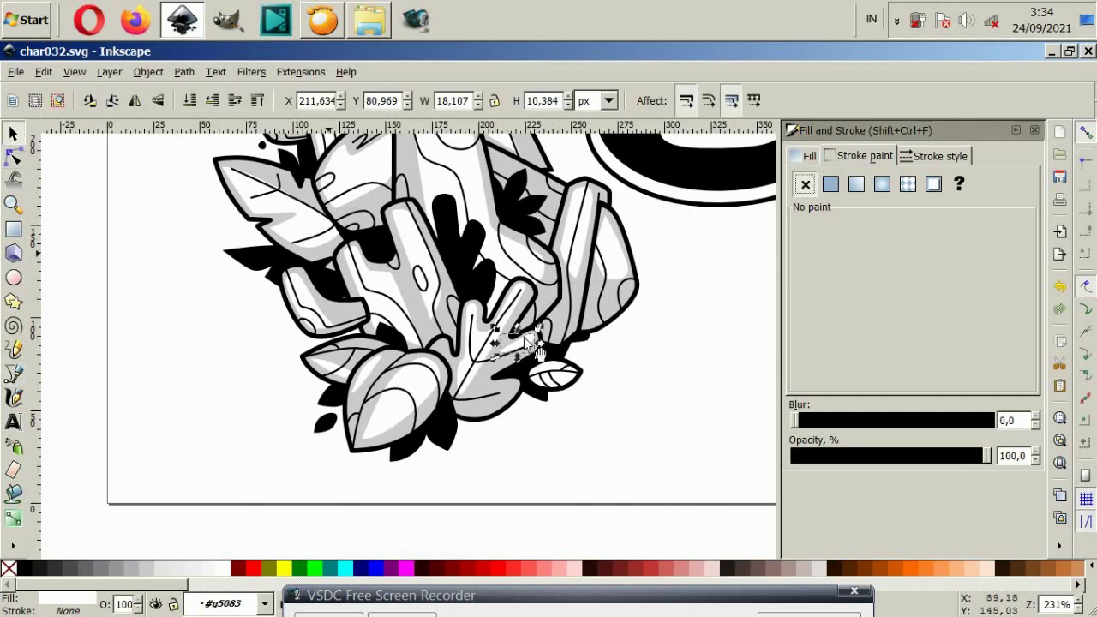
pyautogui.scroll(1, 557, 385)
pyautogui.click(549, 399)
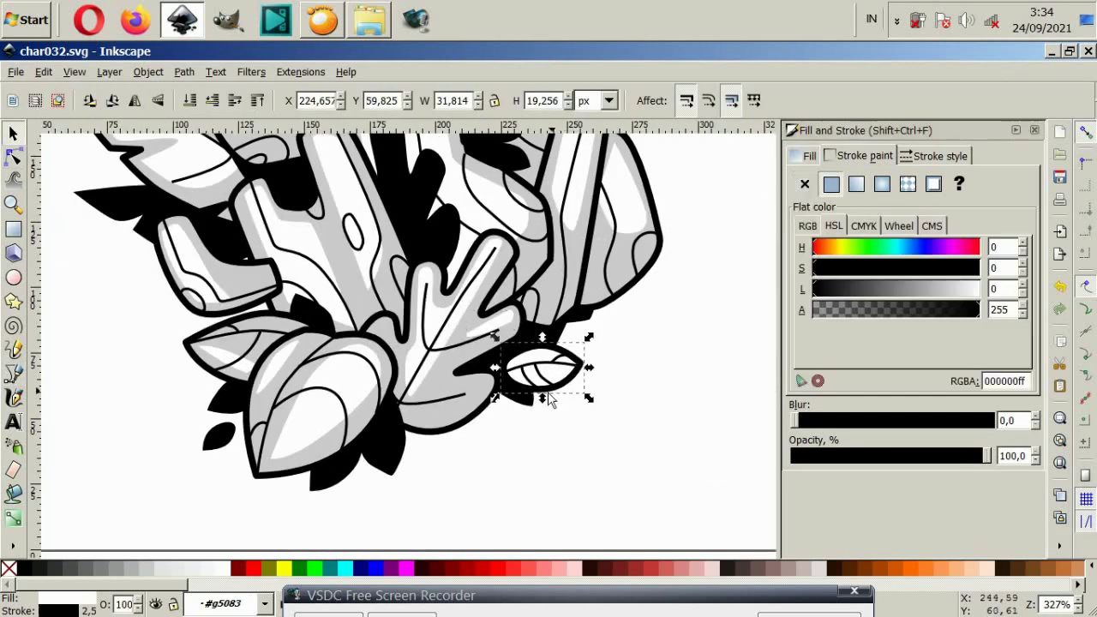
pyautogui.click(577, 451)
pyautogui.scroll(4, 551, 363)
pyautogui.click(13, 375)
pyautogui.click(404, 407)
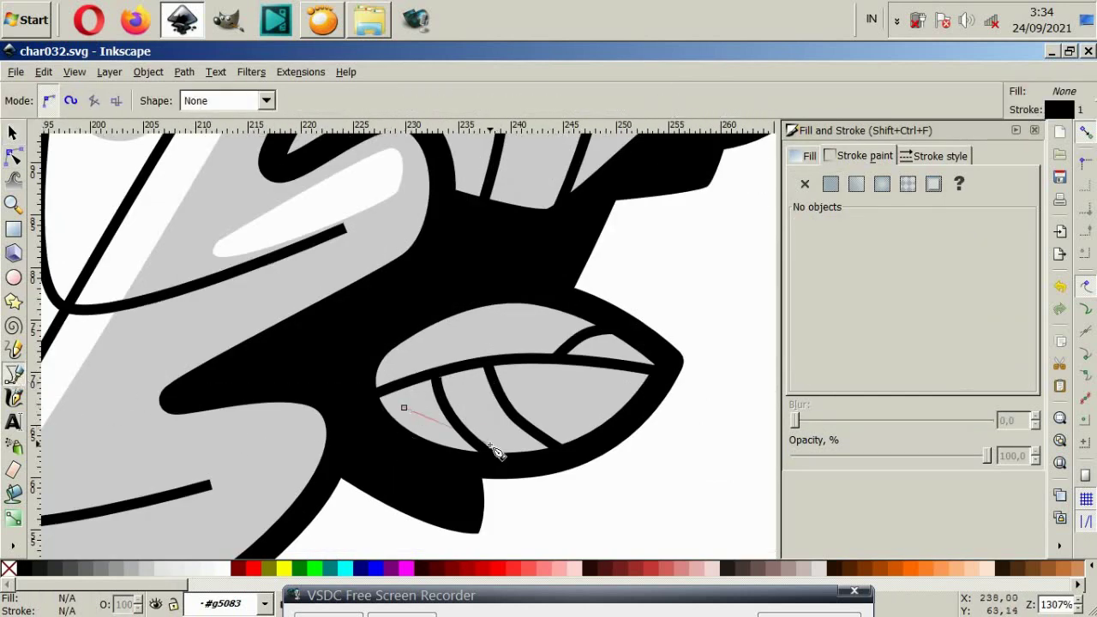
pyautogui.moveTo(511, 439); pyautogui.dragTo(570, 437)
pyautogui.moveTo(639, 384); pyautogui.dragTo(422, 360)
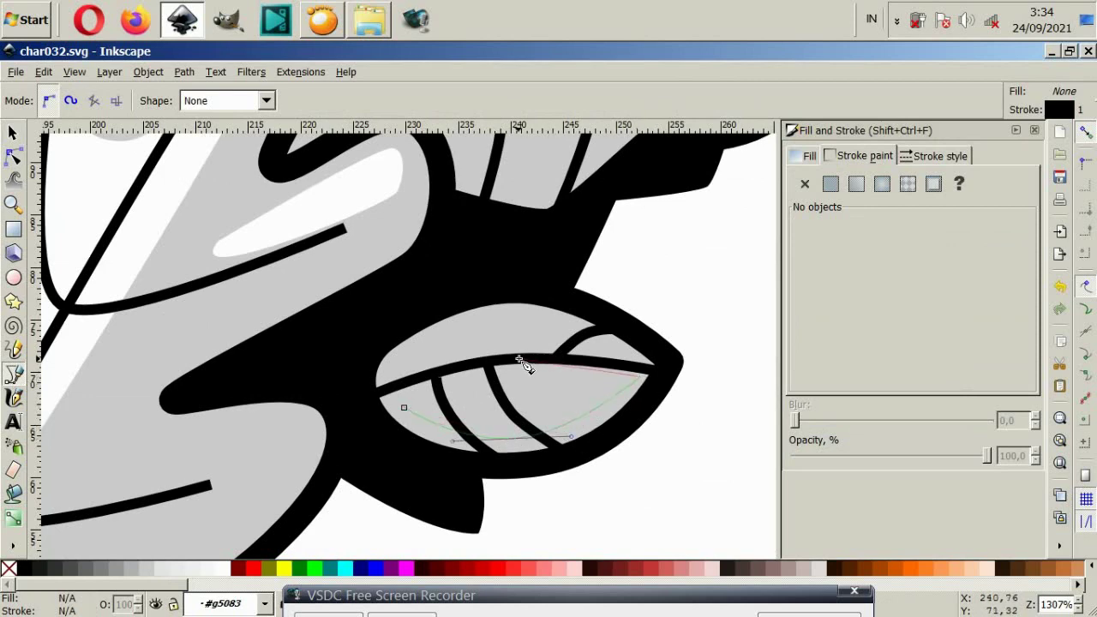
pyautogui.click(404, 408)
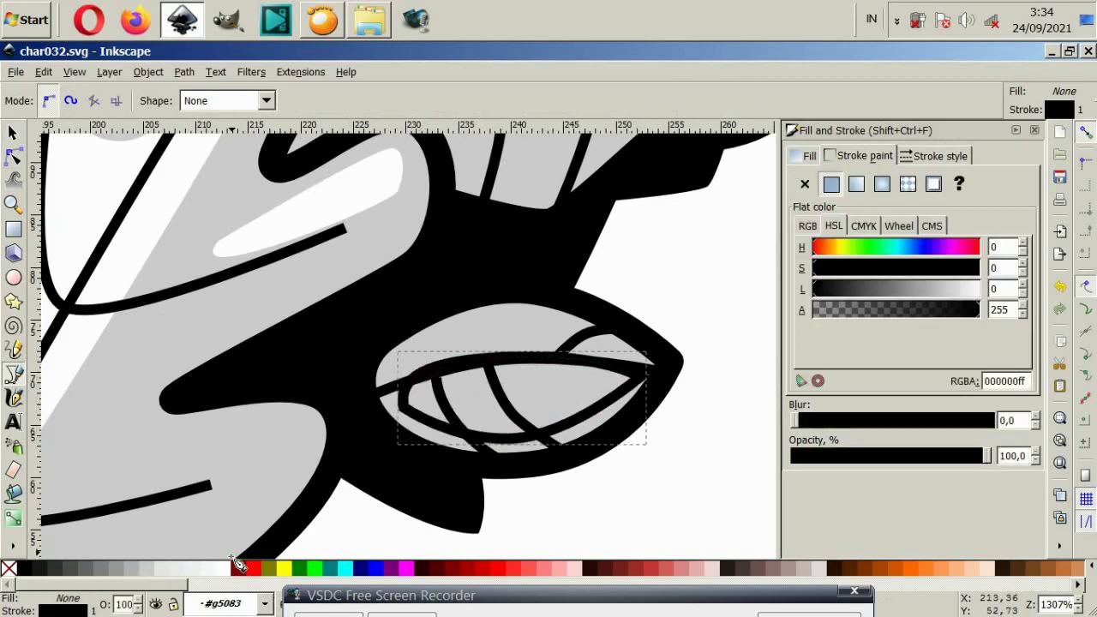
# Make the small-leaf highlight white with no stroke and lower it beneath the veins.
pyautogui.click(229, 568)
pyautogui.click(805, 183)
pyautogui.press('s')
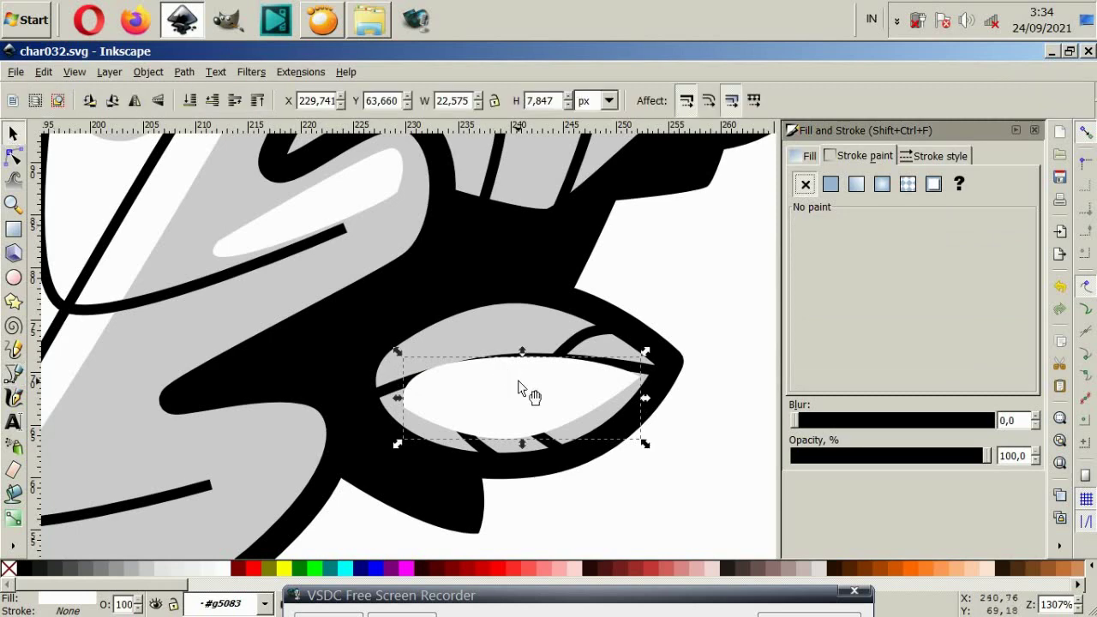
pyautogui.press('pagedown')
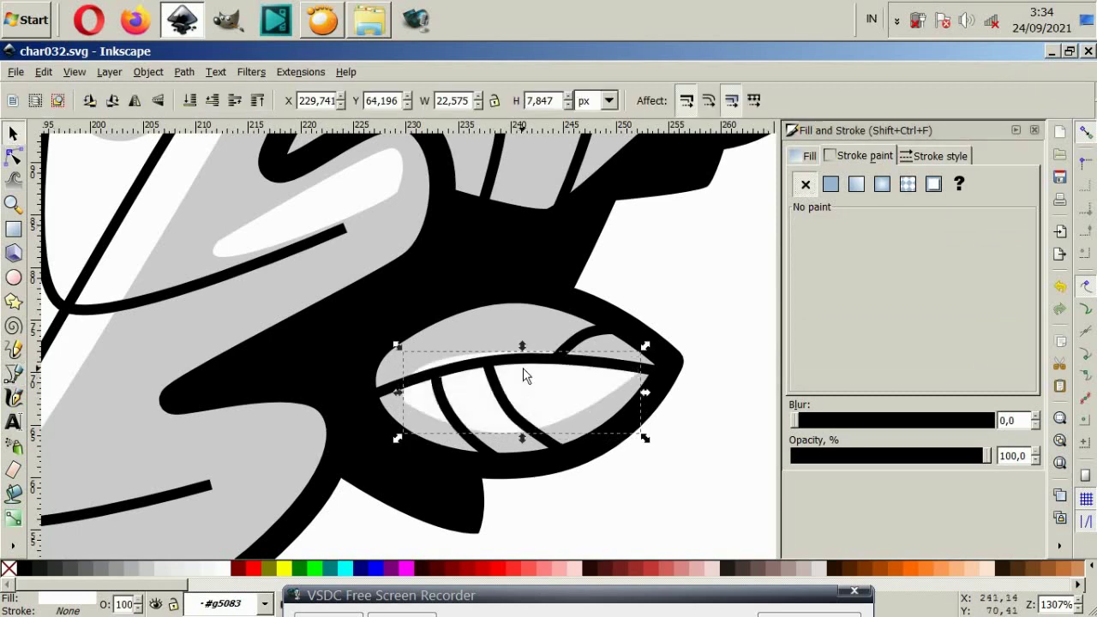
pyautogui.keyDown('ctrl'); pyautogui.scroll(-2, 698, 326); pyautogui.keyUp('ctrl')
pyautogui.click(669, 429)
pyautogui.keyDown('ctrl'); pyautogui.scroll(-2, 657, 289); pyautogui.keyUp('ctrl')
# Begin a Bezier shading outline on the helmeted face, tracing across the brow and down the right side.
pyautogui.keyDown('ctrl'); pyautogui.scroll(-1, 643, 282); pyautogui.keyUp('ctrl')
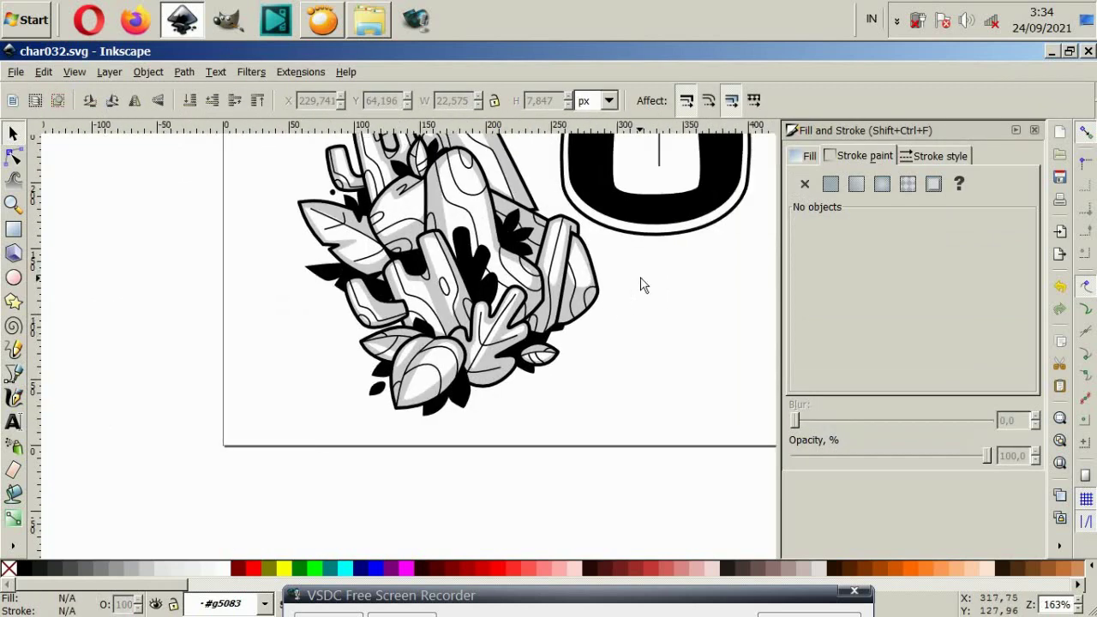
pyautogui.keyDown('ctrl'); pyautogui.scroll(-1, 632, 363); pyautogui.keyUp('ctrl')
pyautogui.keyDown('ctrl'); pyautogui.scroll(-1, 638, 403); pyautogui.keyUp('ctrl')
pyautogui.hscroll(2, 638, 403)
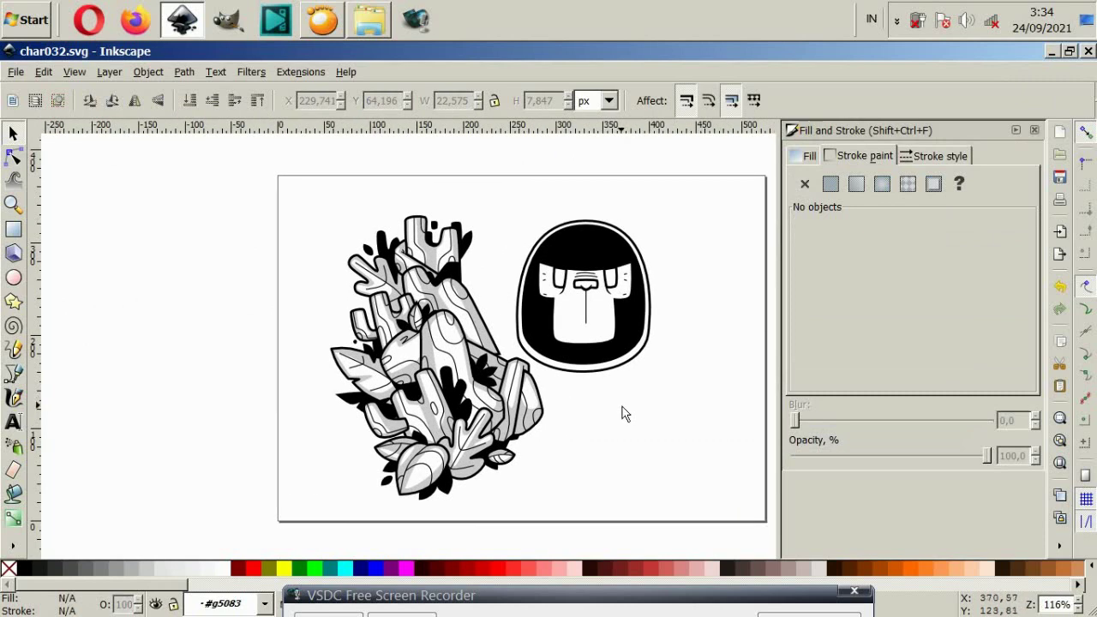
pyautogui.scroll(-1, 623, 414)
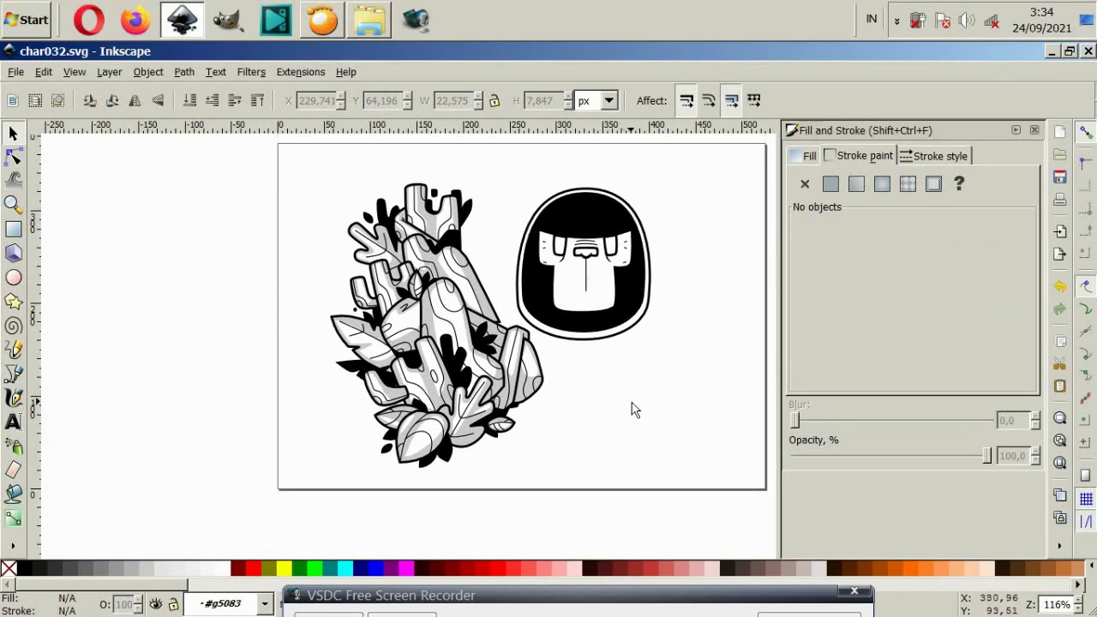
pyautogui.scroll(2, 662, 253)
pyautogui.scroll(2, 549, 257)
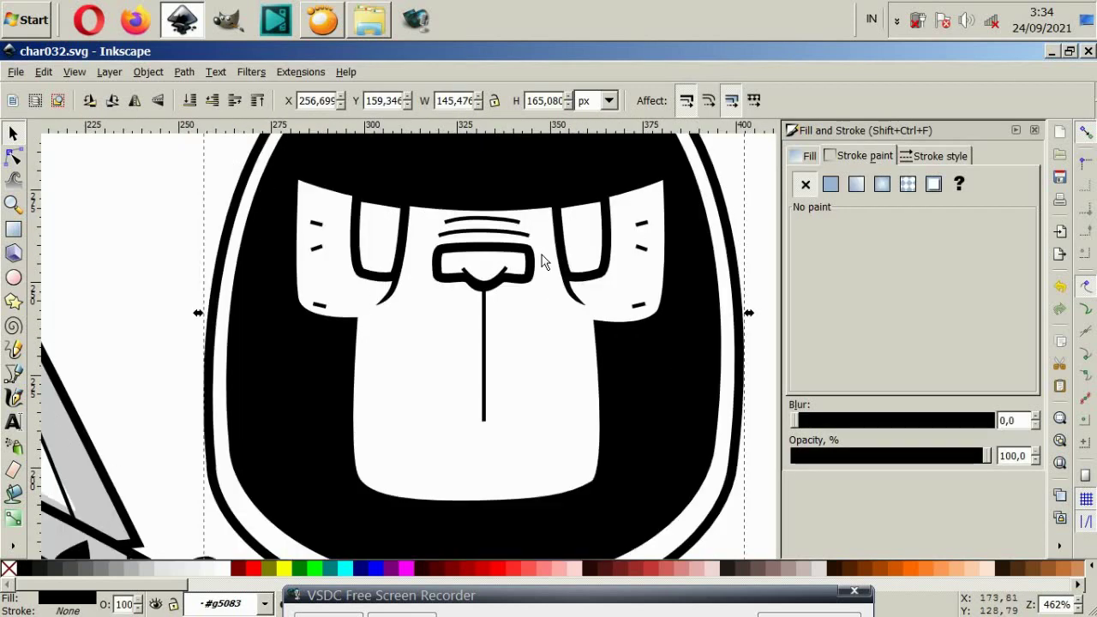
pyautogui.click(539, 350)
pyautogui.click(13, 374)
pyautogui.scroll(2, 330, 273)
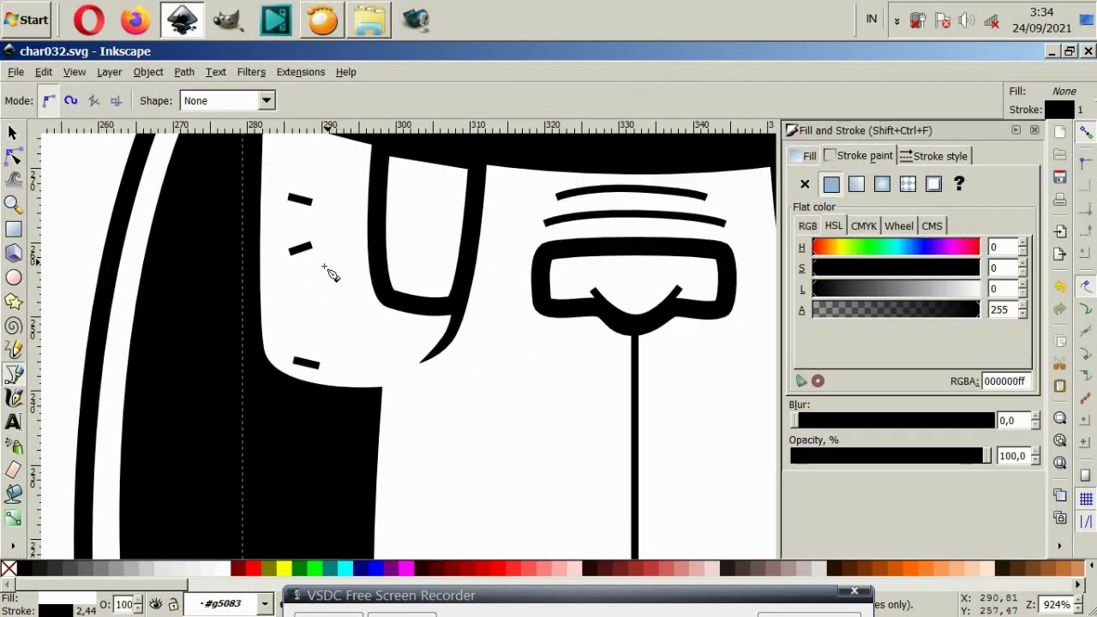
pyautogui.click(289, 350)
pyautogui.scroll(1, 289, 343)
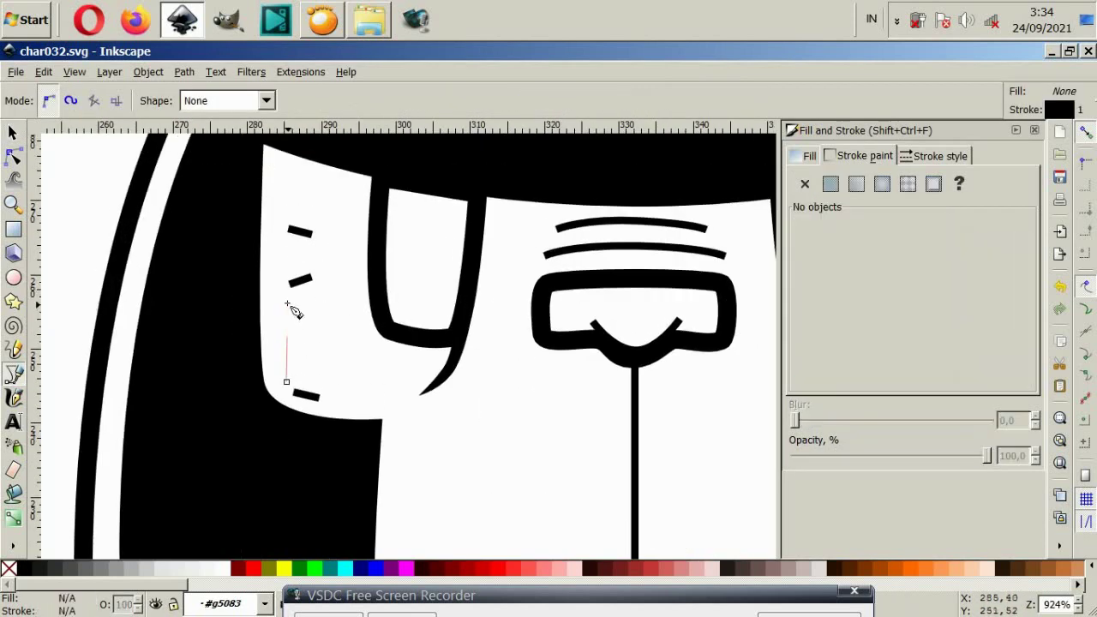
pyautogui.click(287, 208)
pyautogui.moveTo(628, 268); pyautogui.dragTo(730, 269)
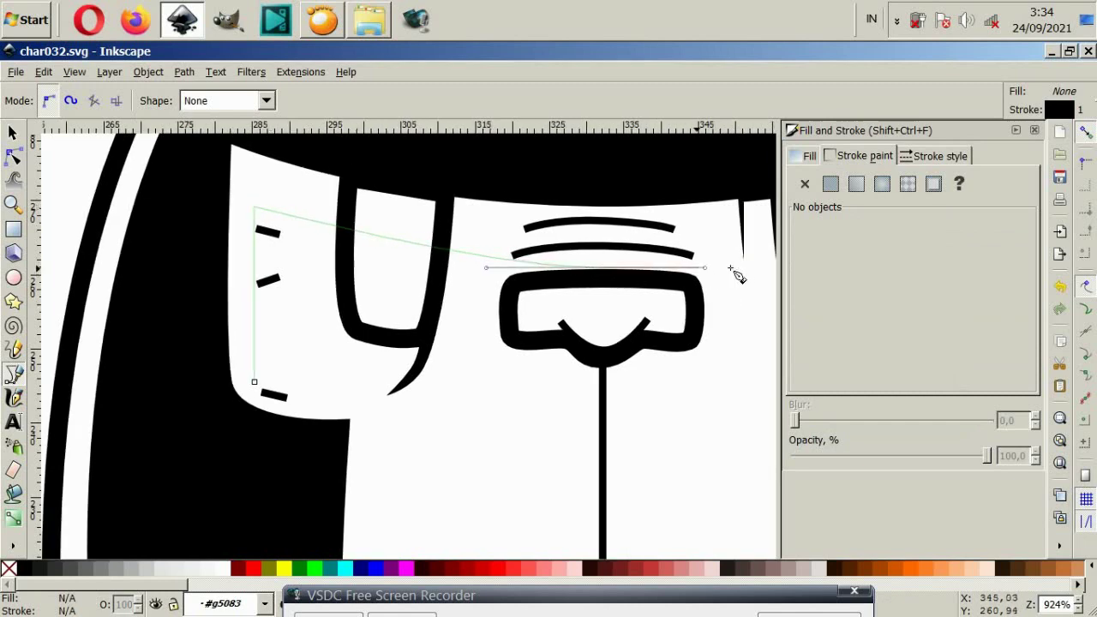
pyautogui.hscroll(8, 720, 270)
pyautogui.click(628, 215)
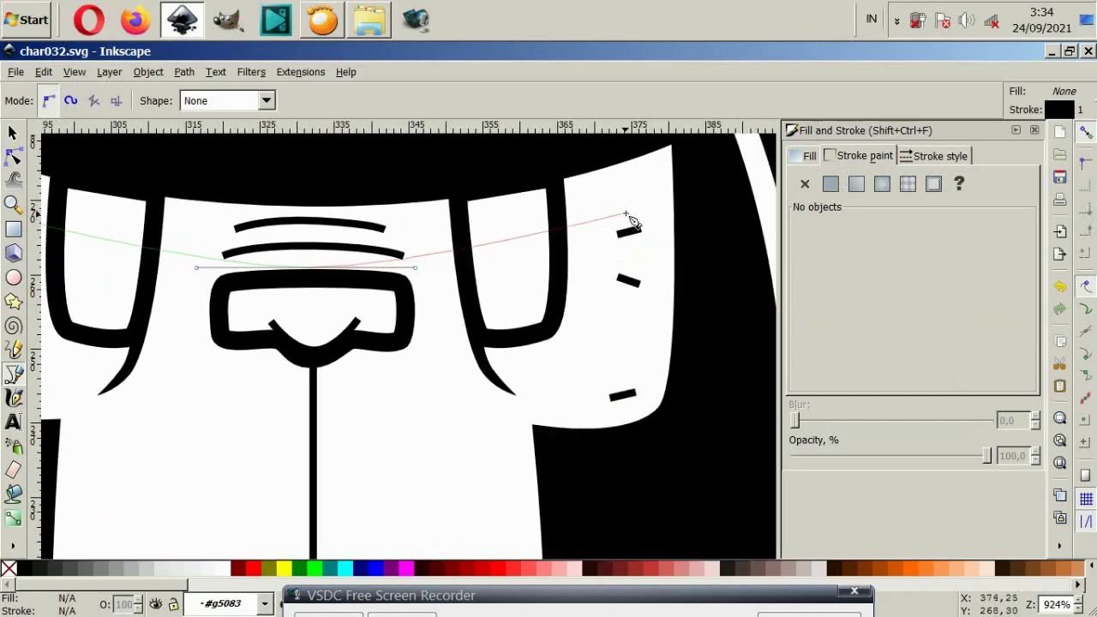
pyautogui.click(623, 418)
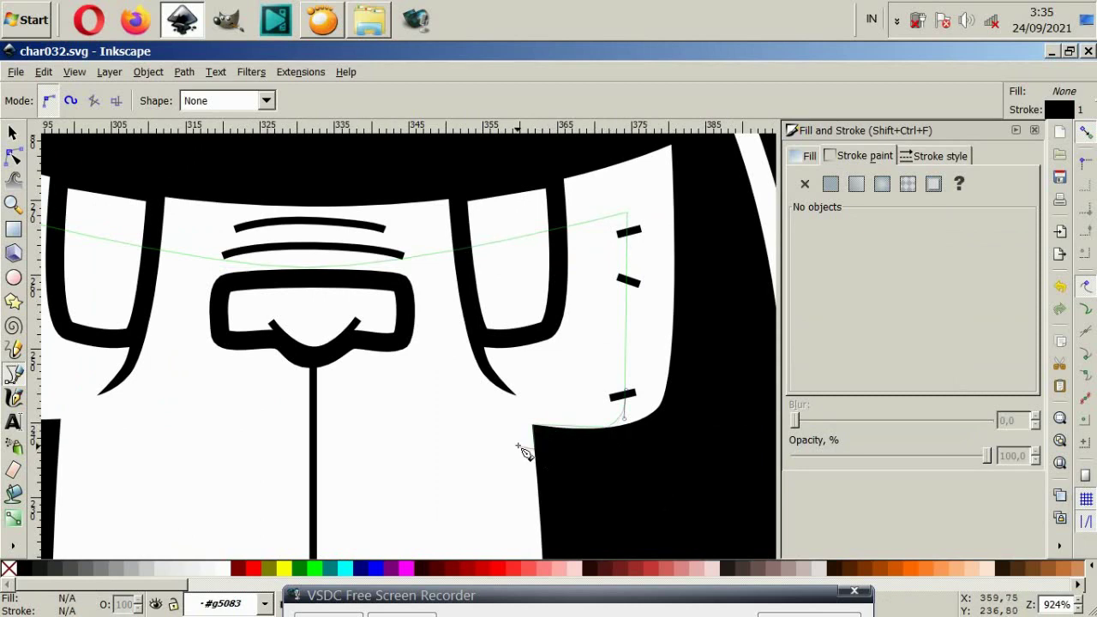
# Finish the face shading outline along the bottom and left side, closing it.
pyautogui.keyDown('ctrl'); pyautogui.scroll(-3, 523, 454); pyautogui.keyUp('ctrl')
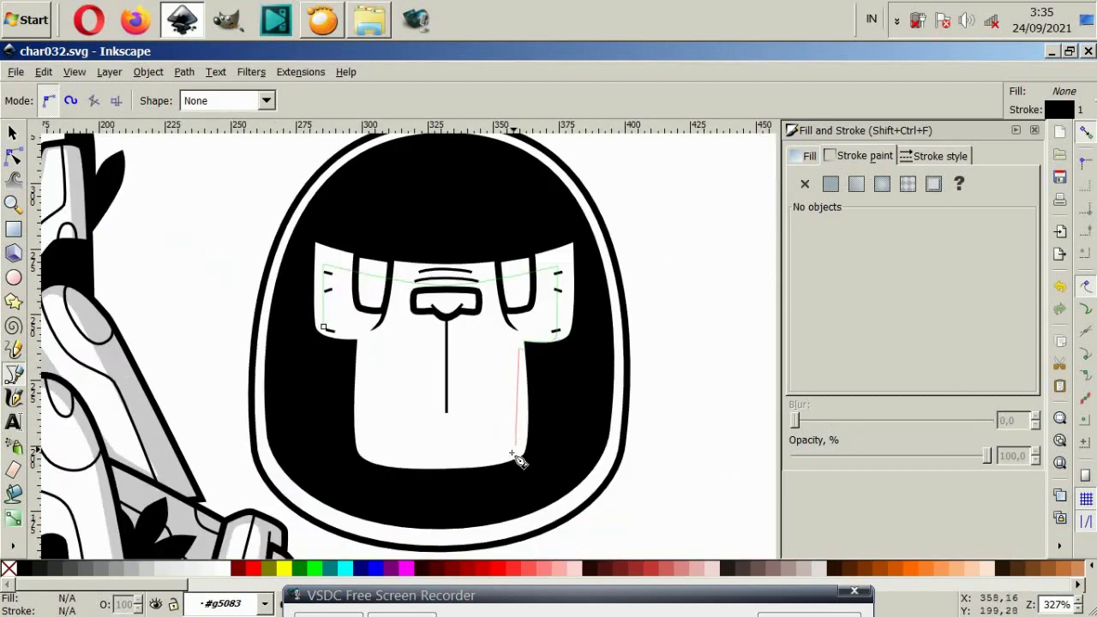
pyautogui.click(512, 454)
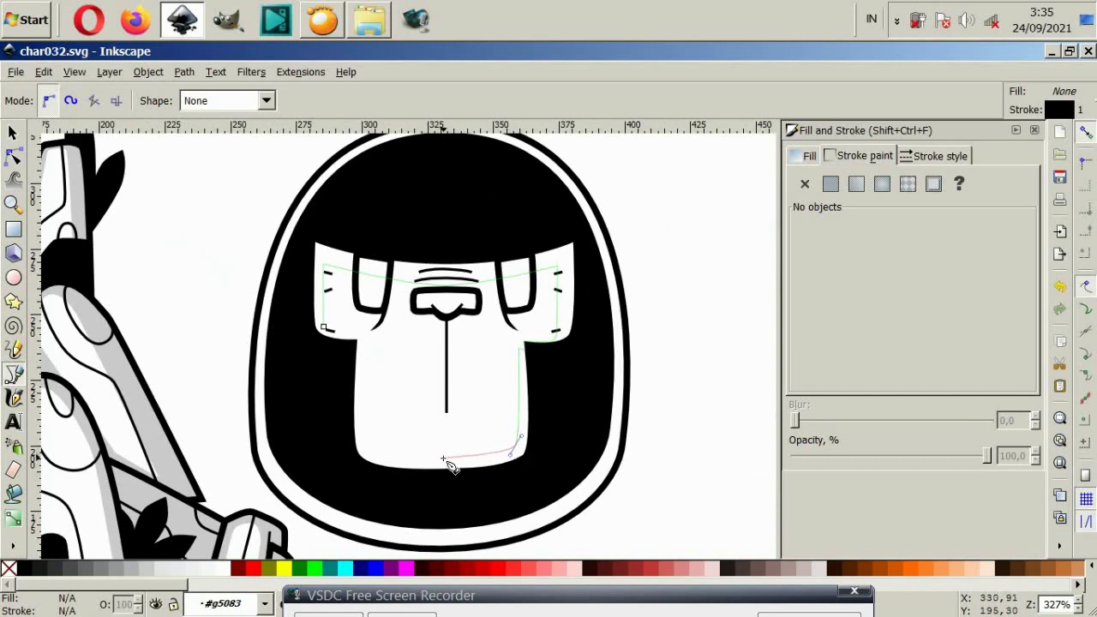
pyautogui.click(361, 440)
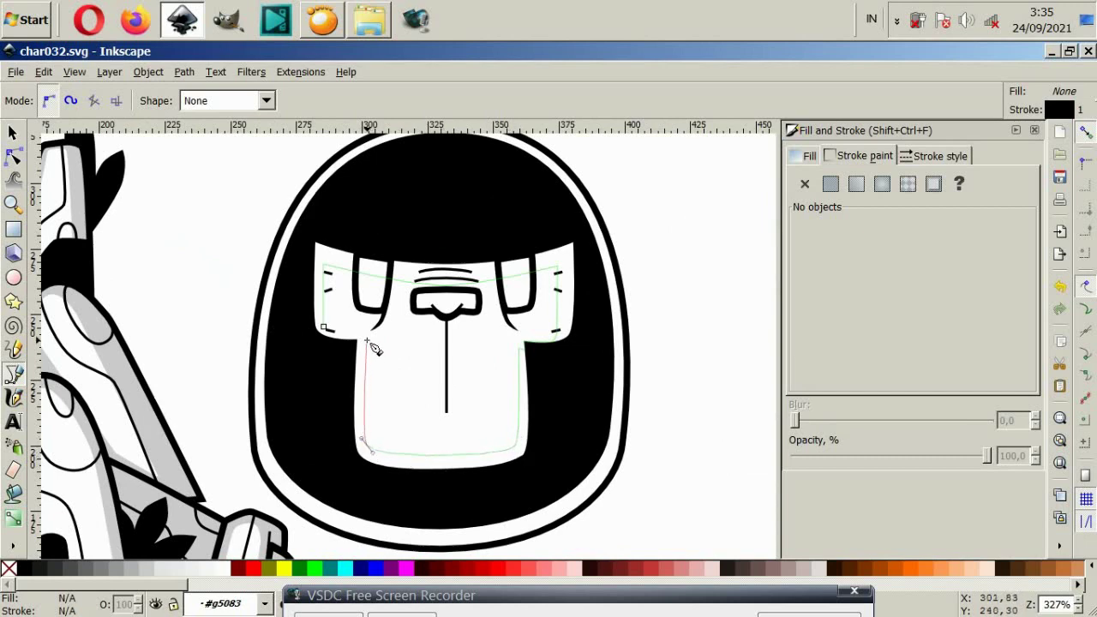
pyautogui.click(358, 348)
pyautogui.scroll(1, 352, 343)
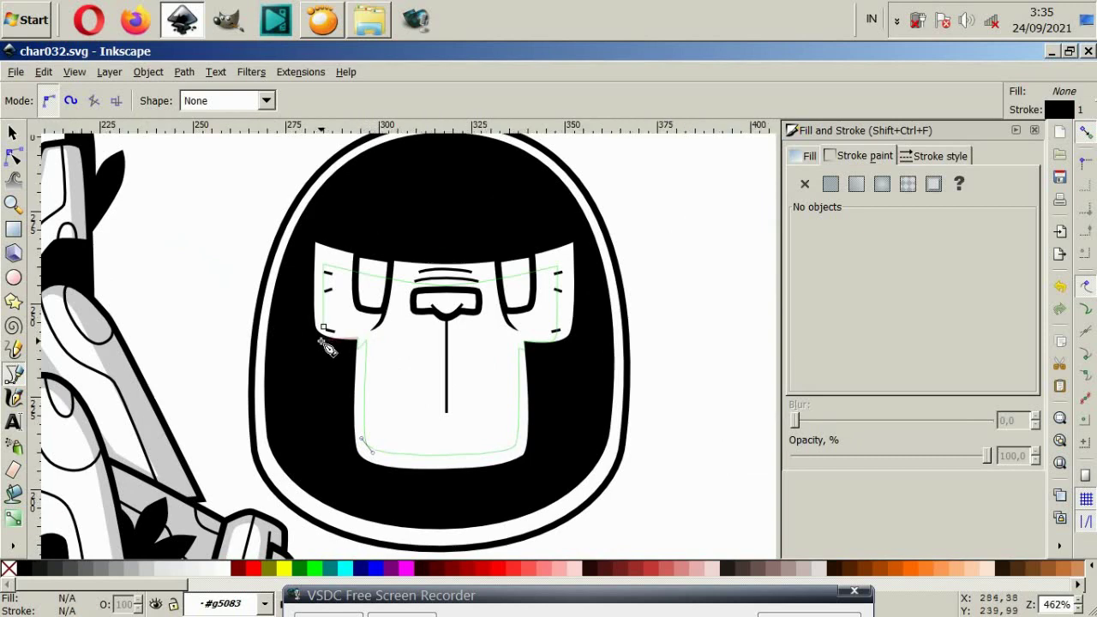
pyautogui.click(331, 312)
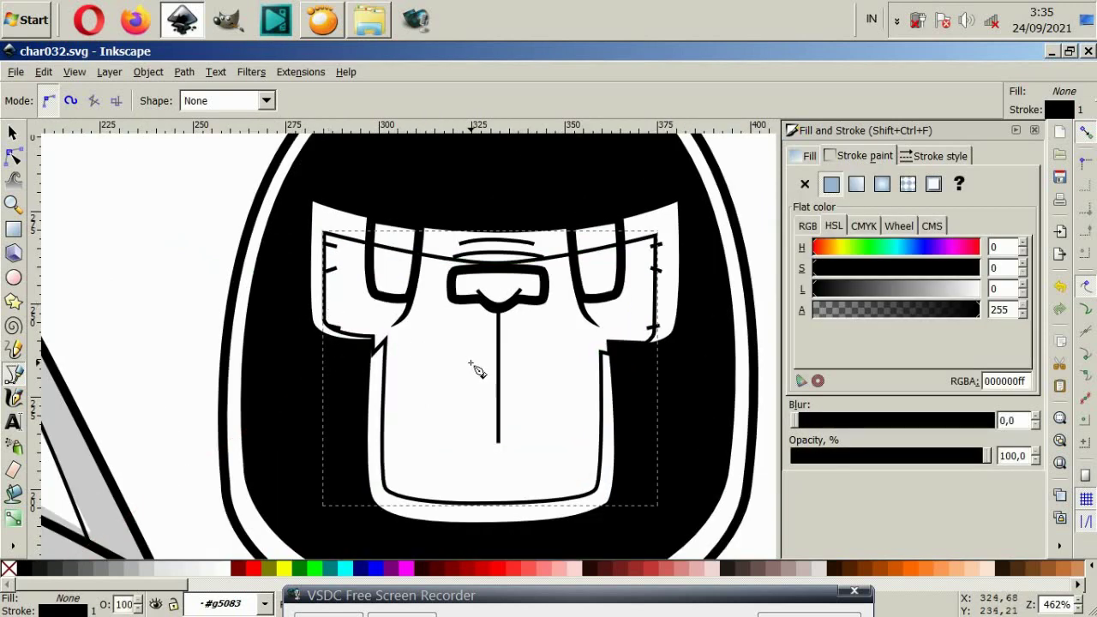
# Move the shirt path's lower-left corner node slightly down.
pyautogui.click(16, 156)
pyautogui.scroll(2, 271, 296)
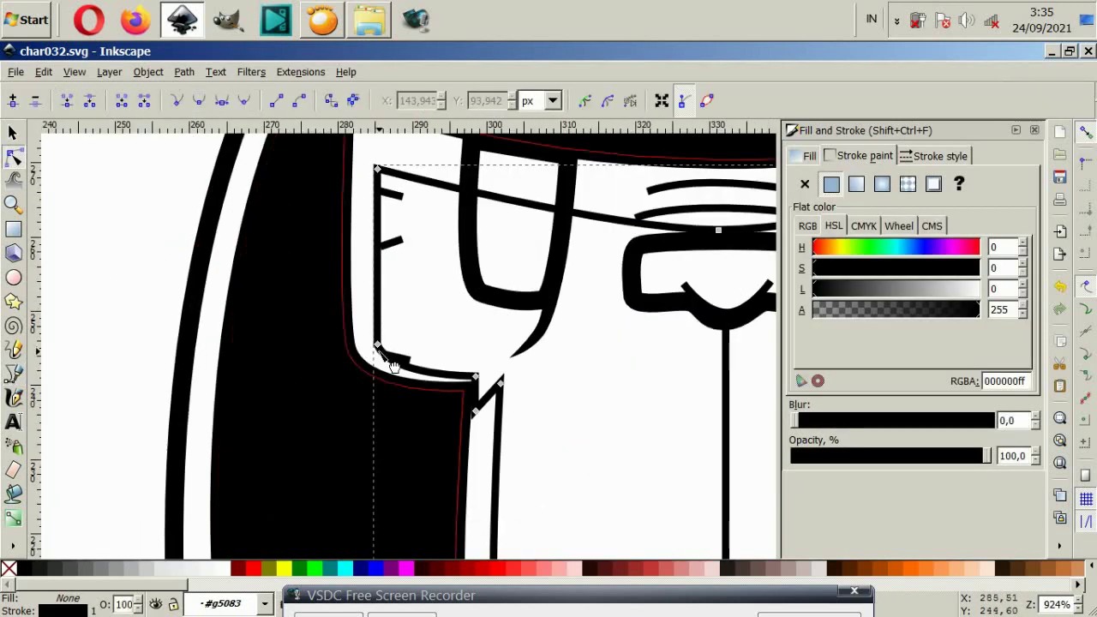
pyautogui.click(378, 360)
pyautogui.moveTo(377, 360); pyautogui.dragTo(378, 369)
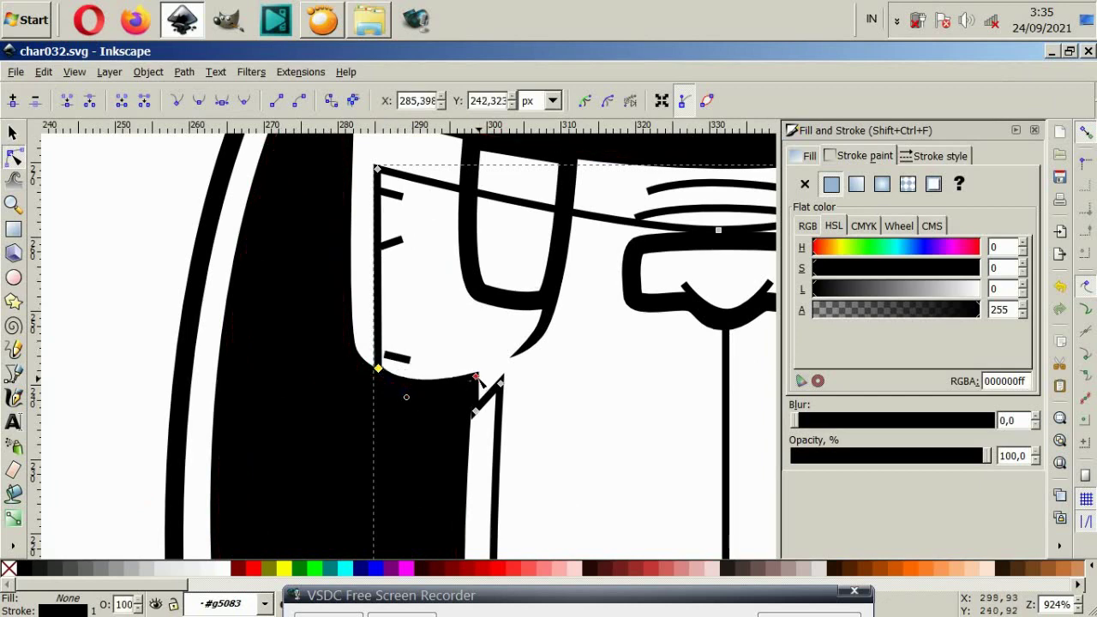
pyautogui.click(471, 379)
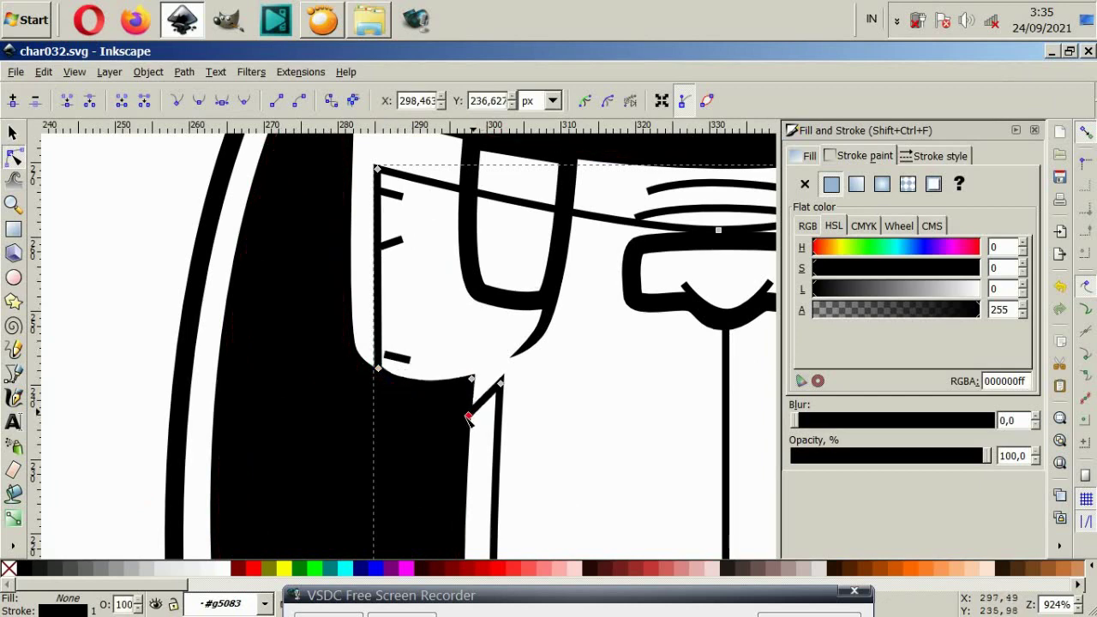
pyautogui.scroll(-4, 476, 414)
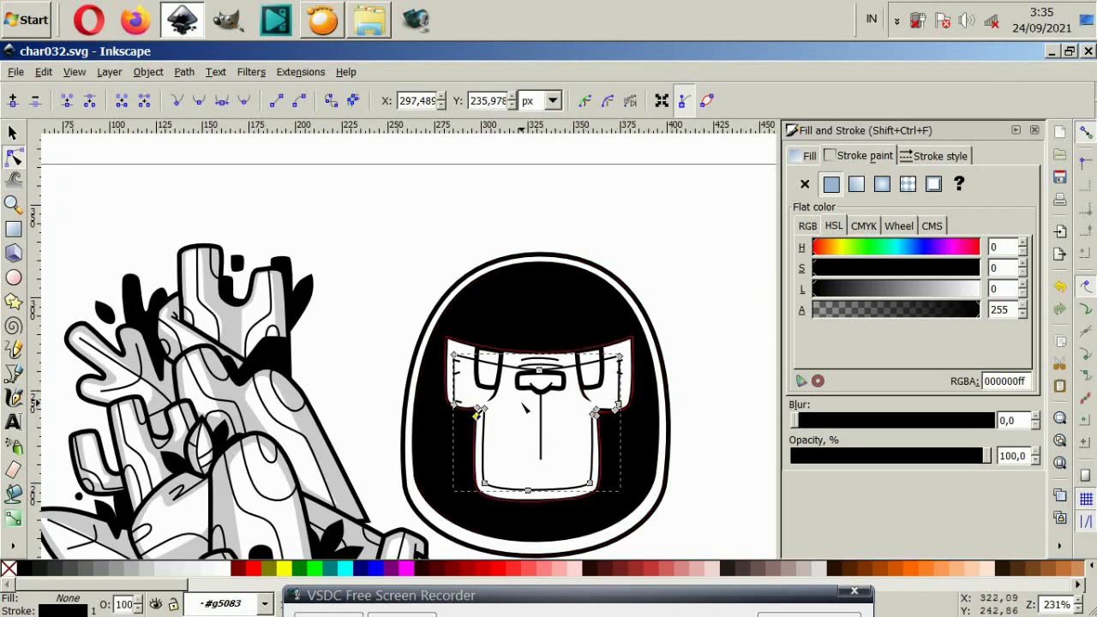
pyautogui.scroll(4, 505, 389)
# Draw a closed lower-lid shape under the left eye and adjust its end node.
pyautogui.click(14, 374)
pyautogui.click(379, 368)
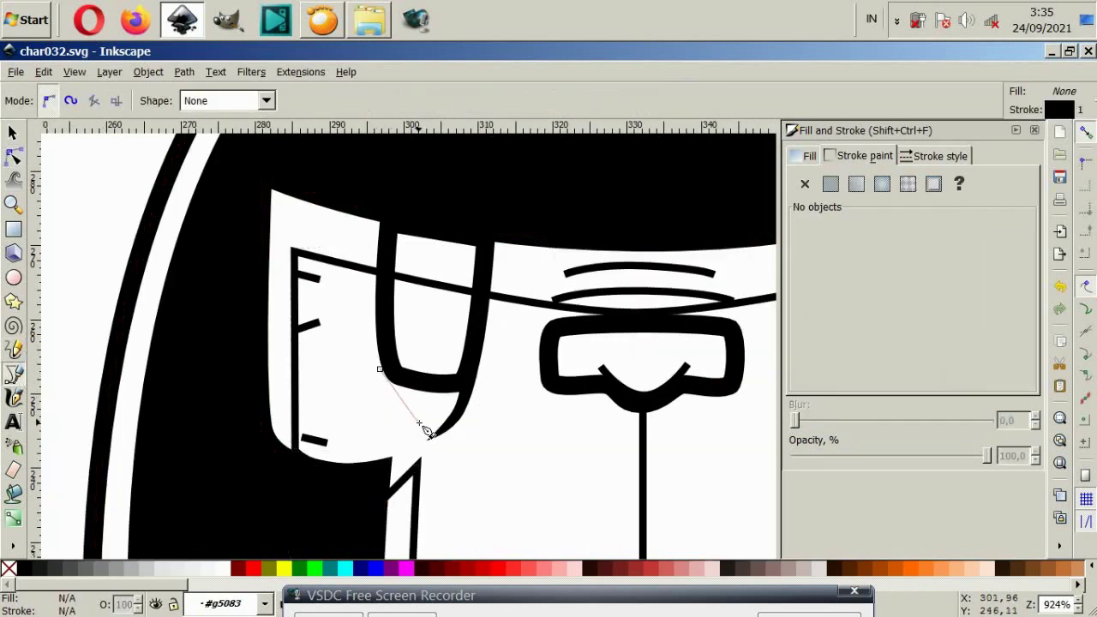
pyautogui.moveTo(424, 423); pyautogui.dragTo(459, 429)
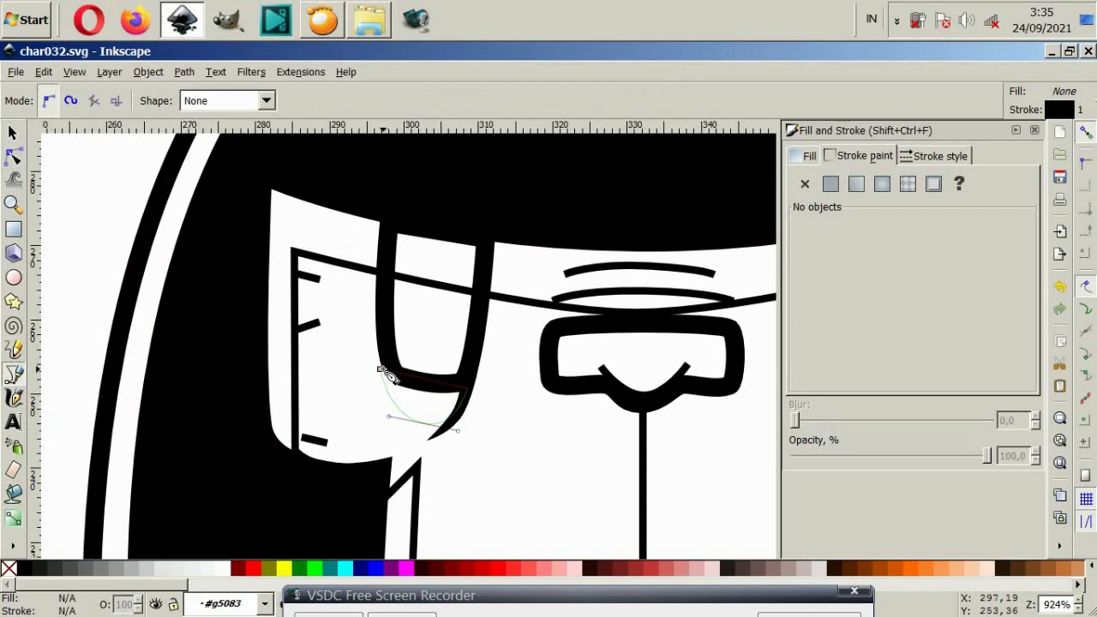
pyautogui.click(380, 370)
pyautogui.click(14, 157)
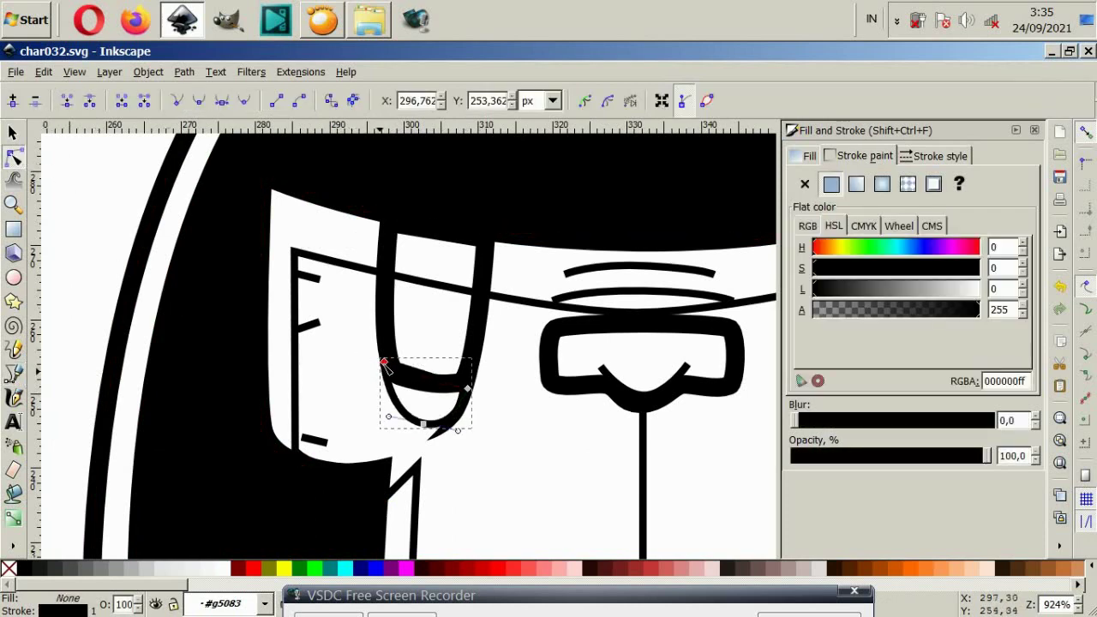
pyautogui.moveTo(385, 367); pyautogui.dragTo(383, 364)
pyautogui.hscroll(5, 447, 383)
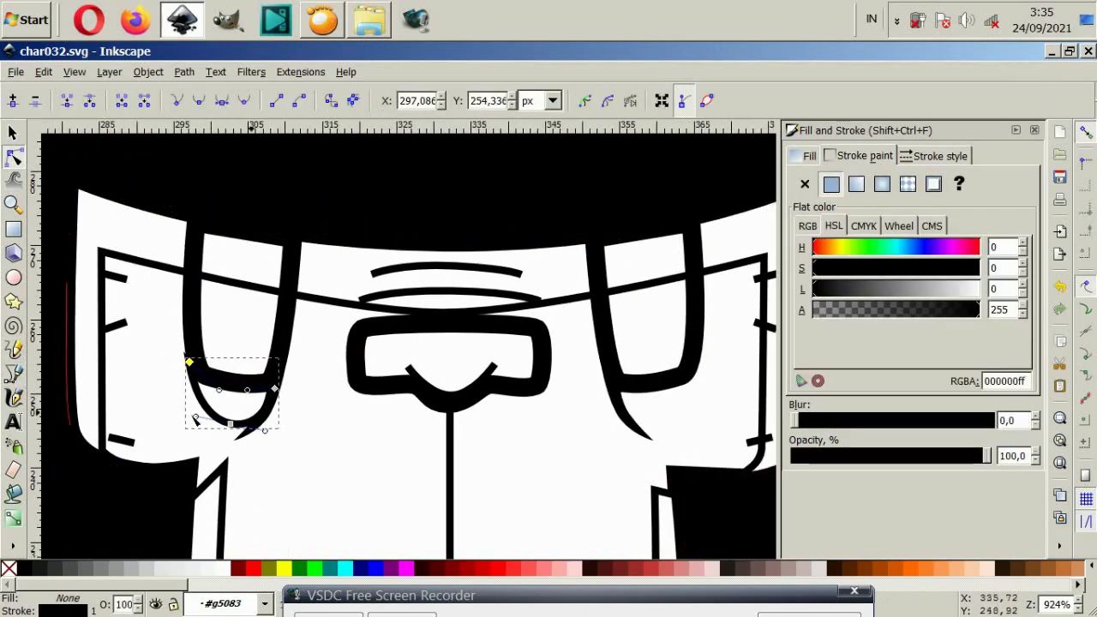
pyautogui.press('b')
pyautogui.scroll(2, 417, 411)
pyautogui.press('Escape')
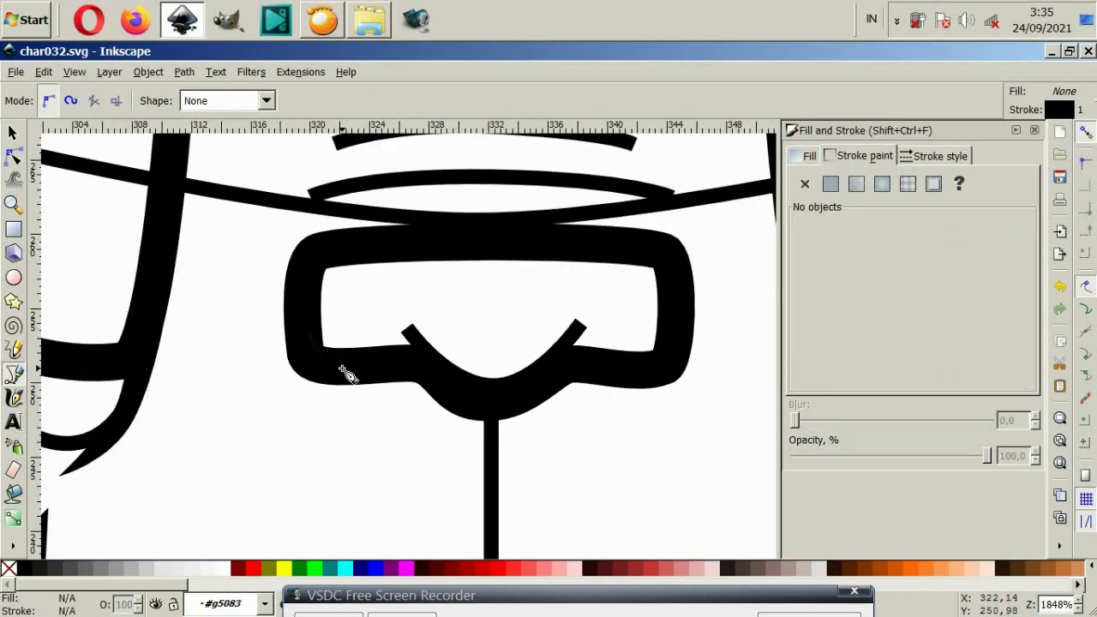
# Draw a closed band shape along the goggles' lower inner edge.
pyautogui.moveTo(312, 336)
pyautogui.mouseDown()
pyautogui.moveTo(517, 397)
pyautogui.moveTo(571, 369)
pyautogui.moveTo(653, 372)
pyautogui.mouseUp()
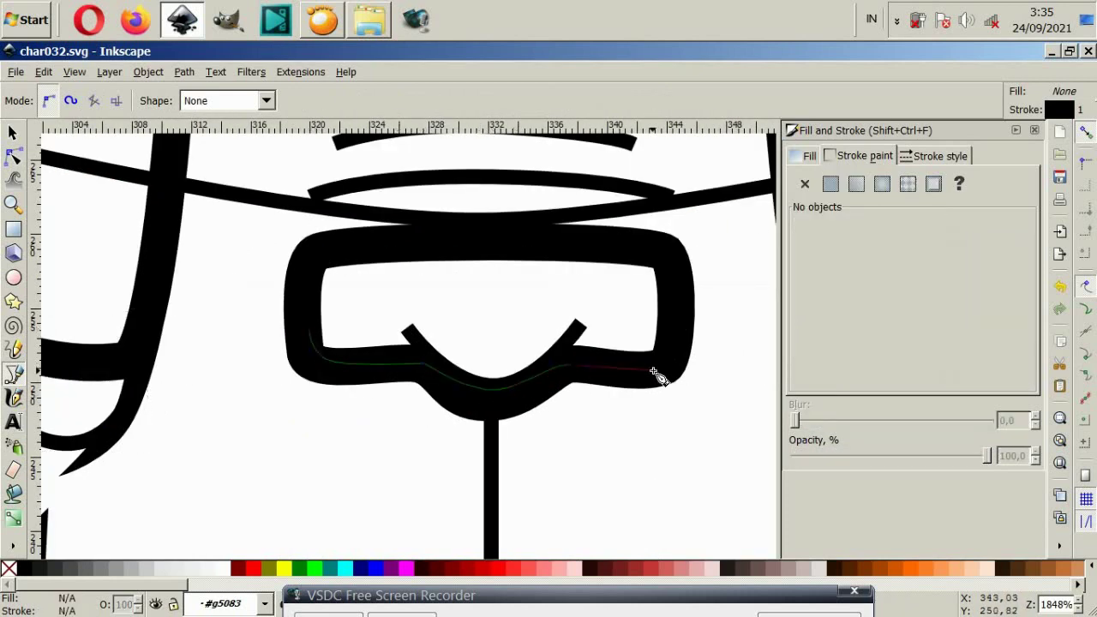
pyautogui.moveTo(660, 326); pyautogui.dragTo(586, 336)
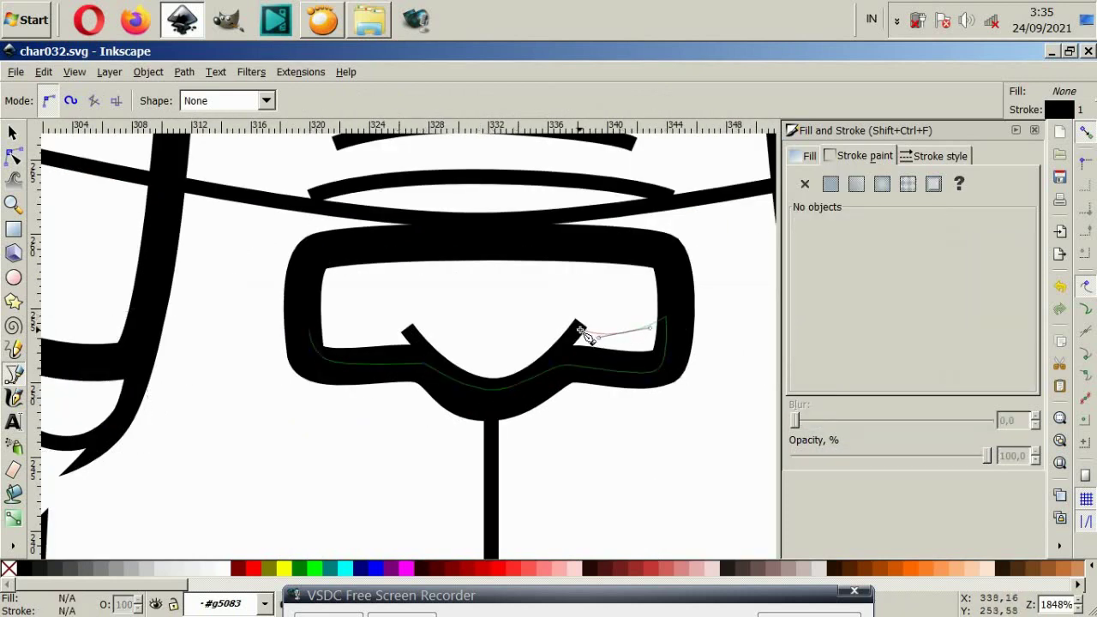
pyautogui.moveTo(490, 361); pyautogui.dragTo(464, 357)
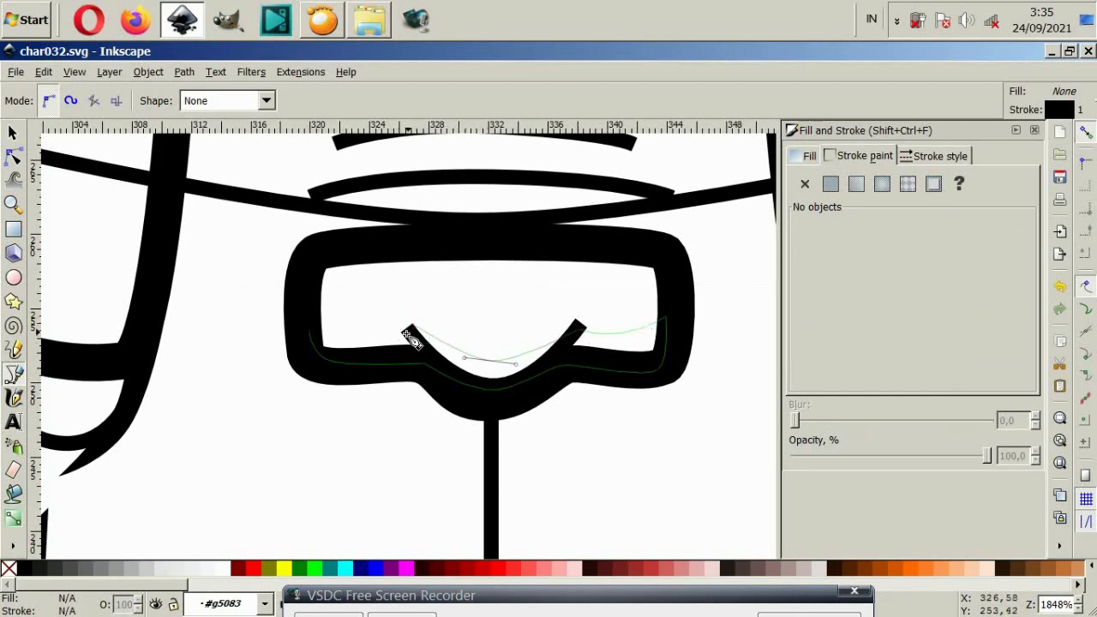
pyautogui.click(312, 334)
pyautogui.scroll(-4, 492, 370)
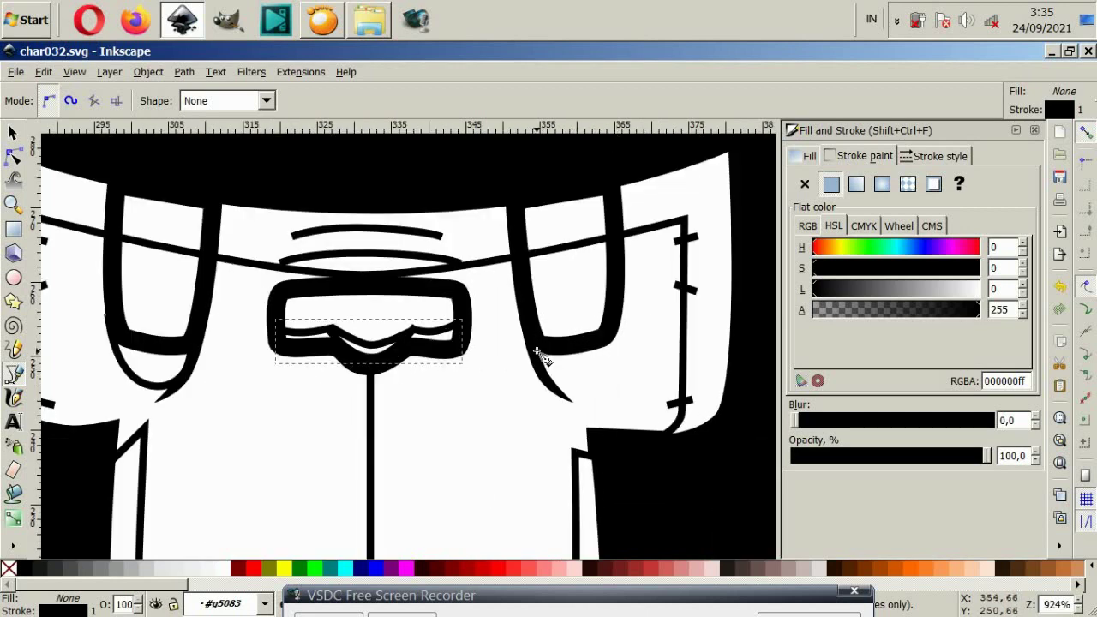
pyautogui.scroll(2, 602, 377)
pyautogui.press('Escape')
# Draw a lower-lid curve under the right eye.
pyautogui.click(564, 391)
pyautogui.moveTo(588, 391); pyautogui.dragTo(613, 360)
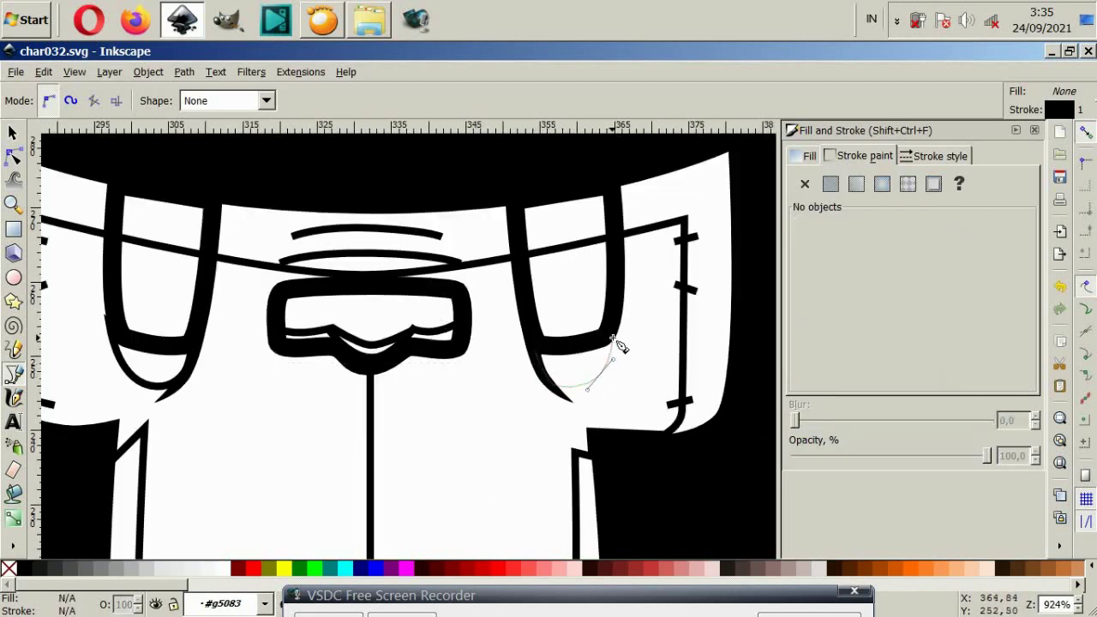
pyautogui.click(540, 354)
pyautogui.scroll(-2, 474, 360)
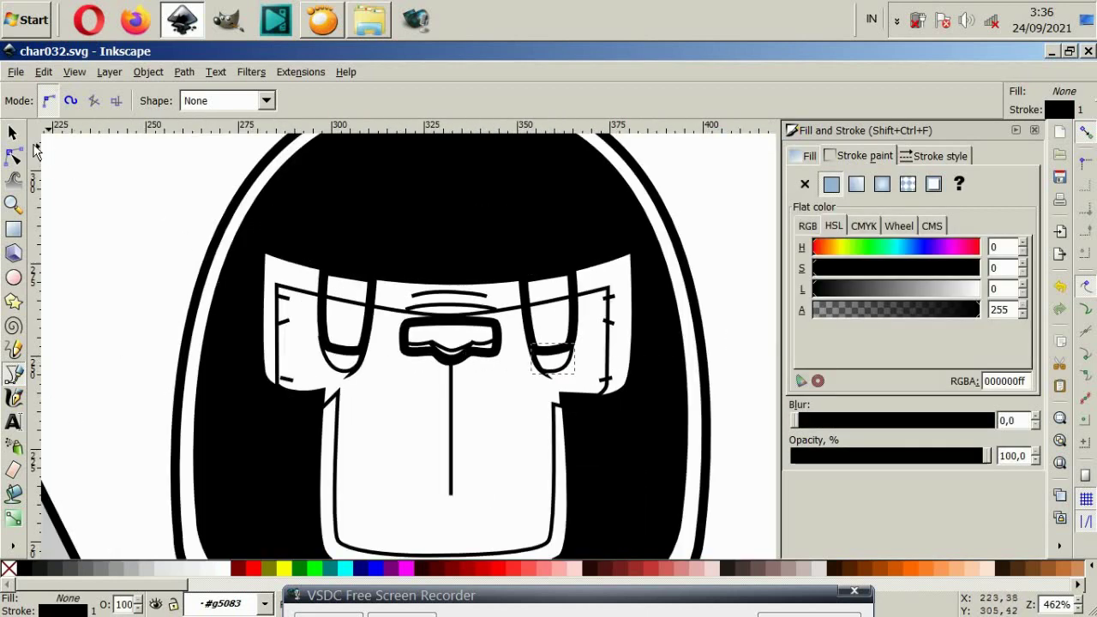
# Fill the face shape light grey.
pyautogui.click(13, 133)
pyautogui.click(292, 279)
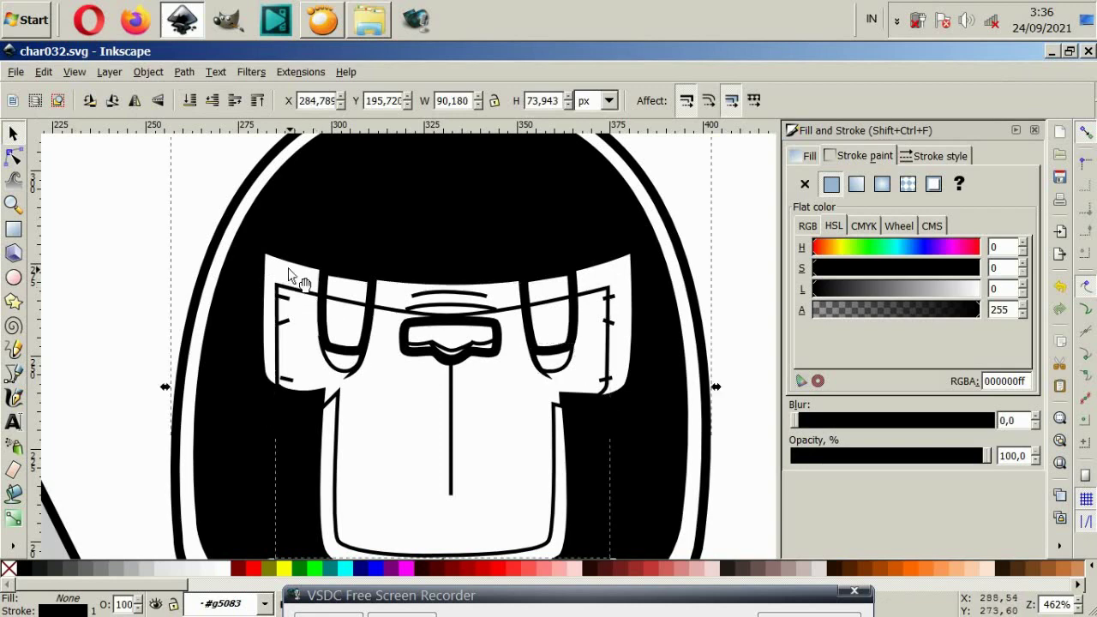
pyautogui.keyDown('alt'); pyautogui.click(292, 279); pyautogui.keyUp('alt')
pyautogui.click(289, 372)
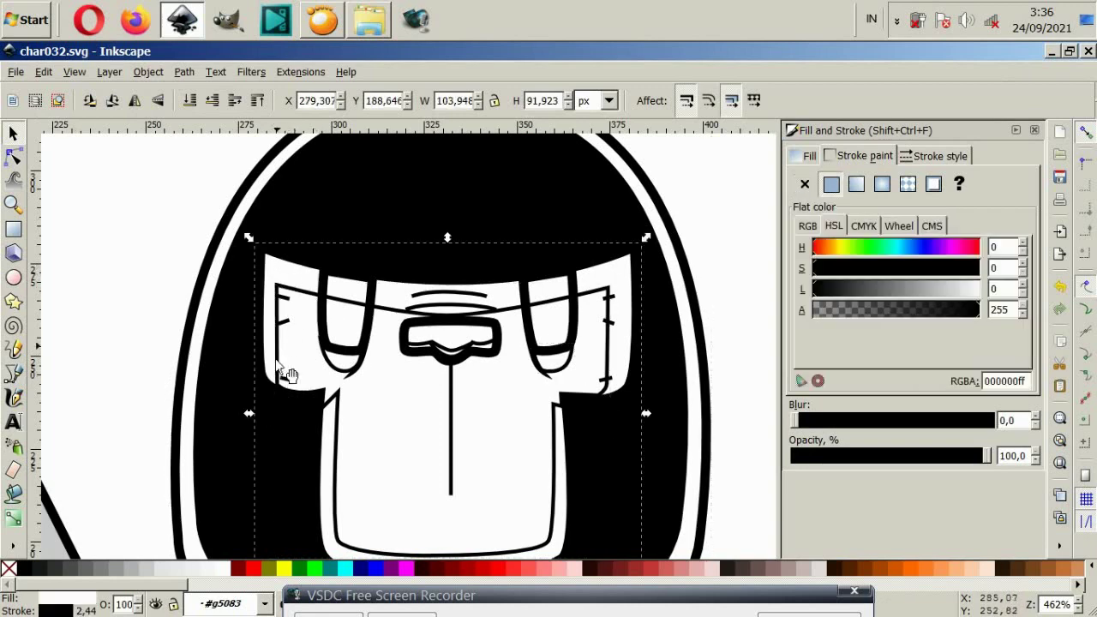
pyautogui.click(145, 571)
# Make the face outline object white with no stroke, stacked one level above the grey face.
pyautogui.click(336, 466)
pyautogui.click(806, 185)
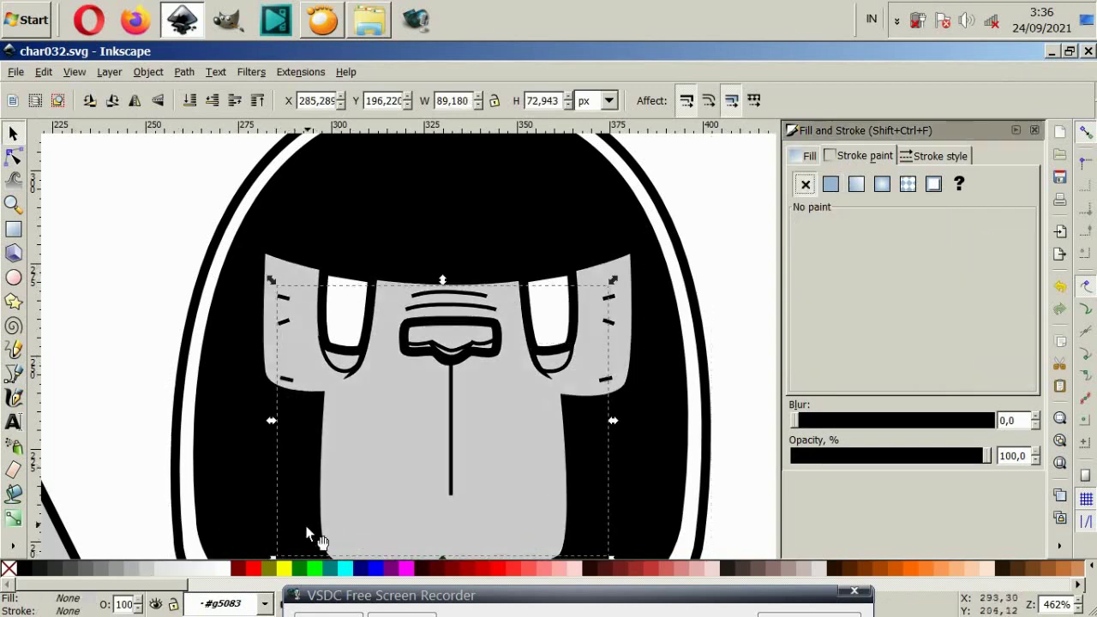
pyautogui.click(221, 572)
pyautogui.press('End')
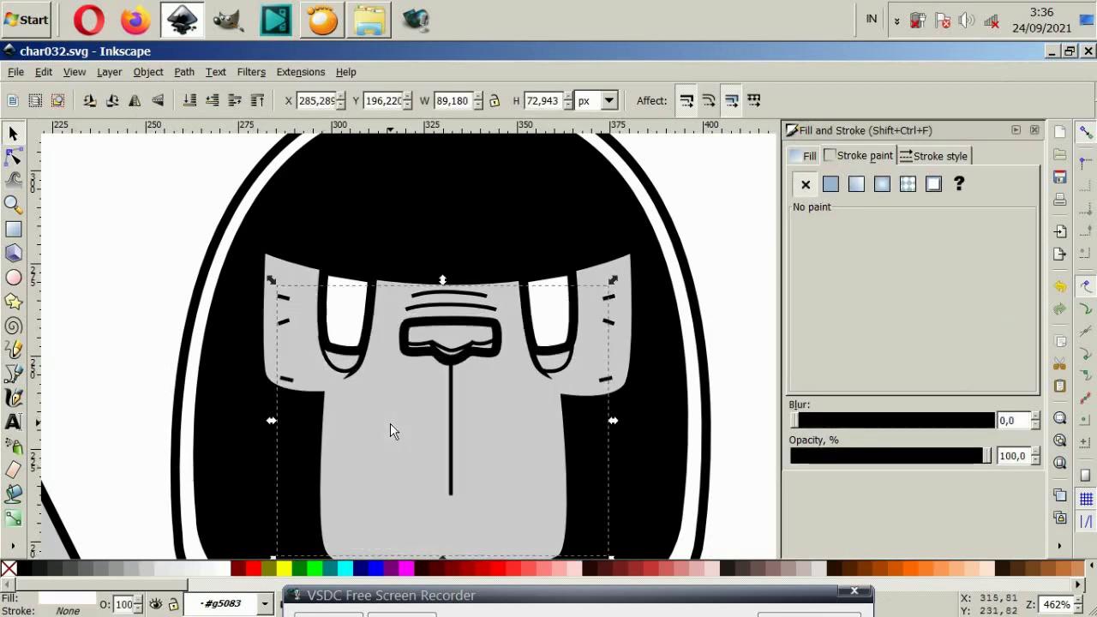
pyautogui.press('Escape')
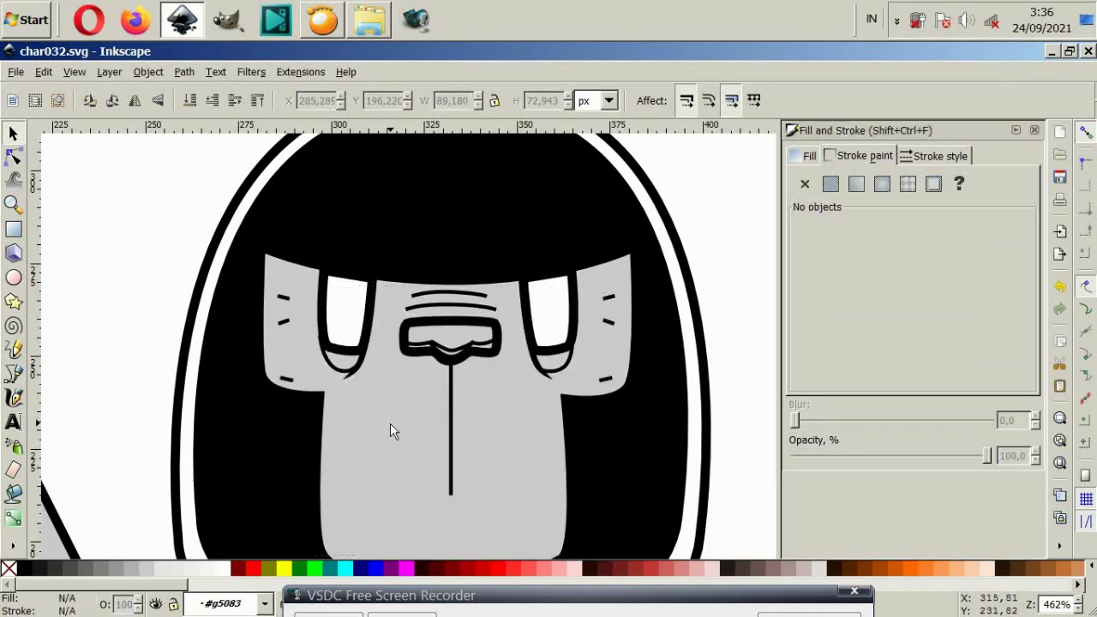
pyautogui.click(391, 430)
pyautogui.hotkey('ctrl', 'z')
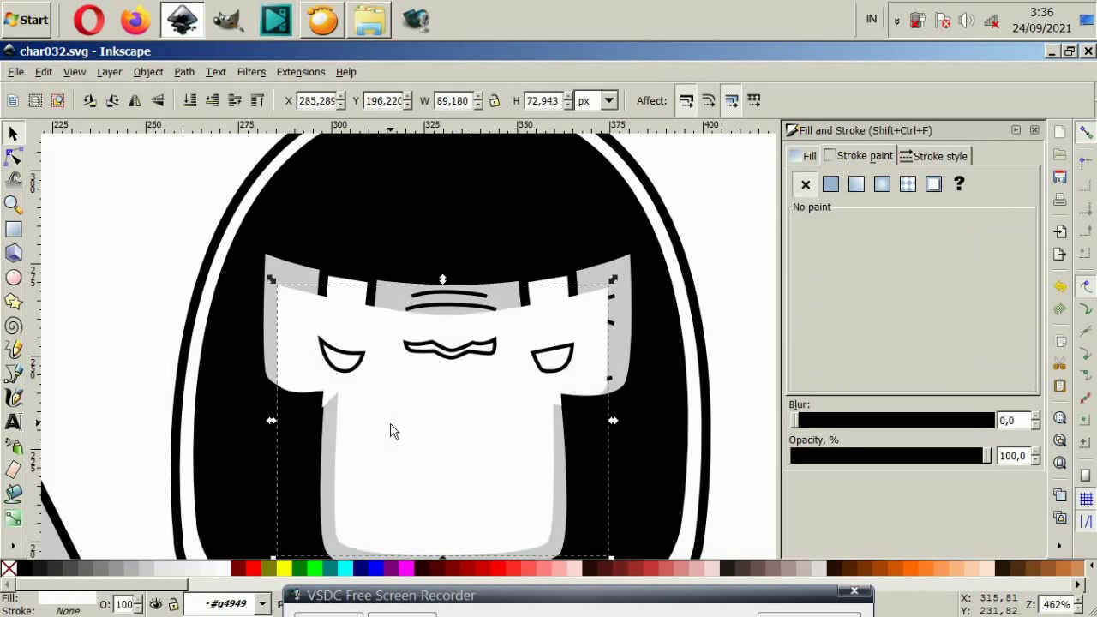
pyautogui.press('End')
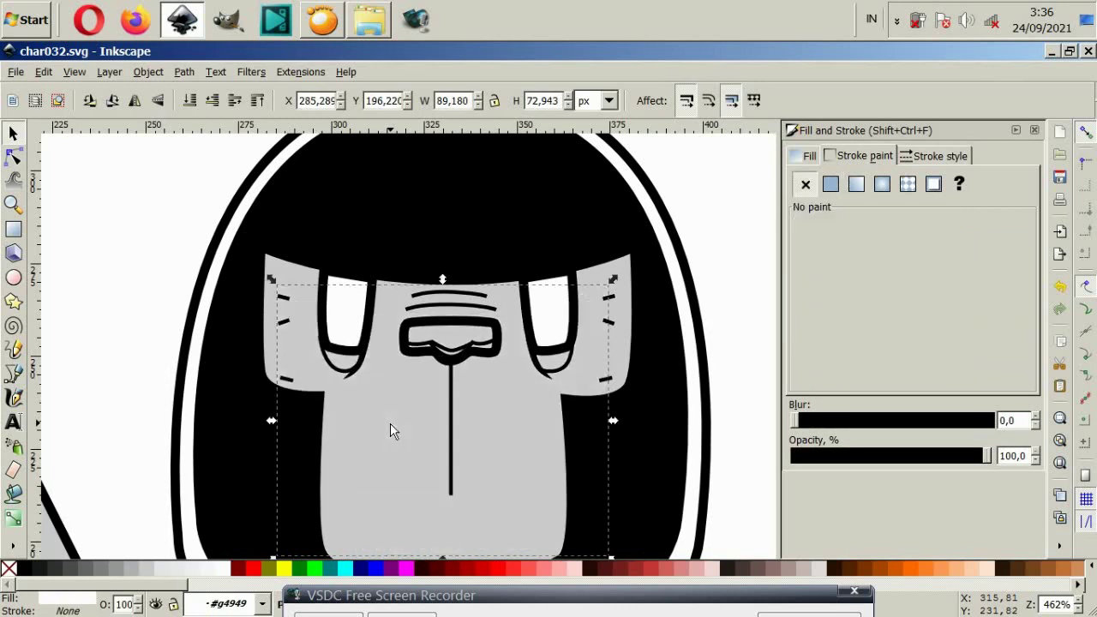
pyautogui.press('pageup')
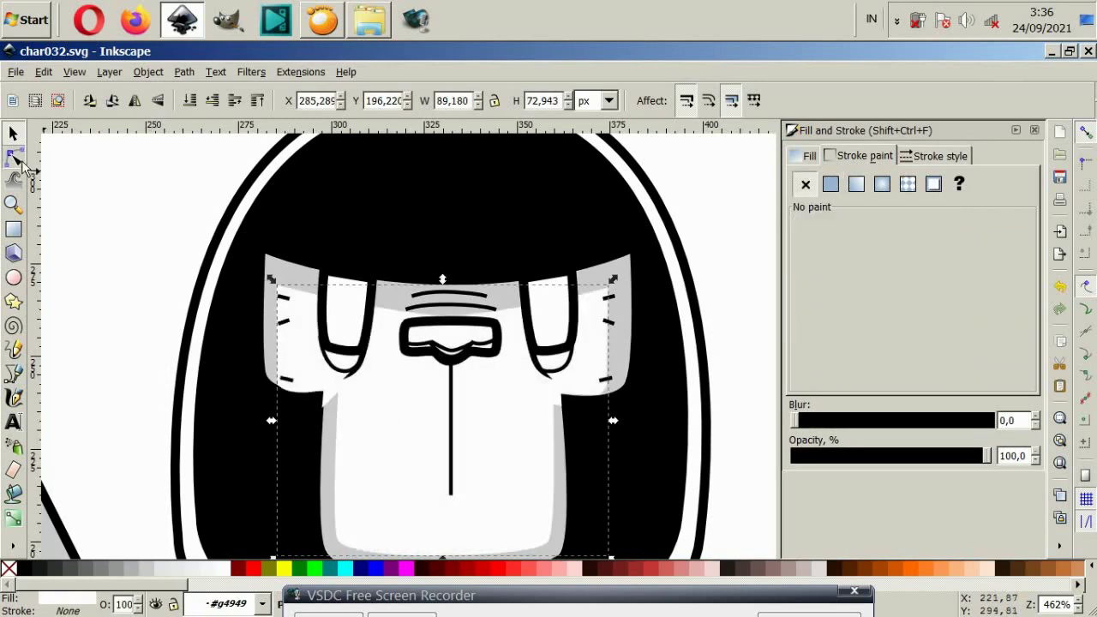
# Remove the outline from the eyelid shapes group.
pyautogui.click(13, 155)
pyautogui.keyDown('ctrl'); pyautogui.scroll(3, 335, 447); pyautogui.keyUp('ctrl')
pyautogui.click(335, 446)
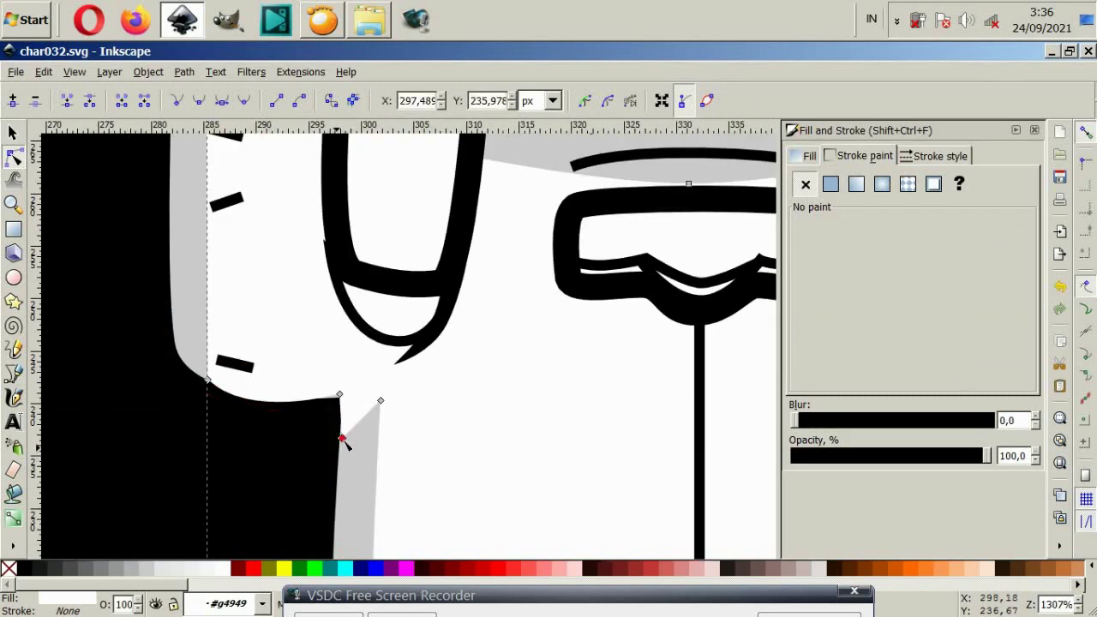
pyautogui.click(342, 399)
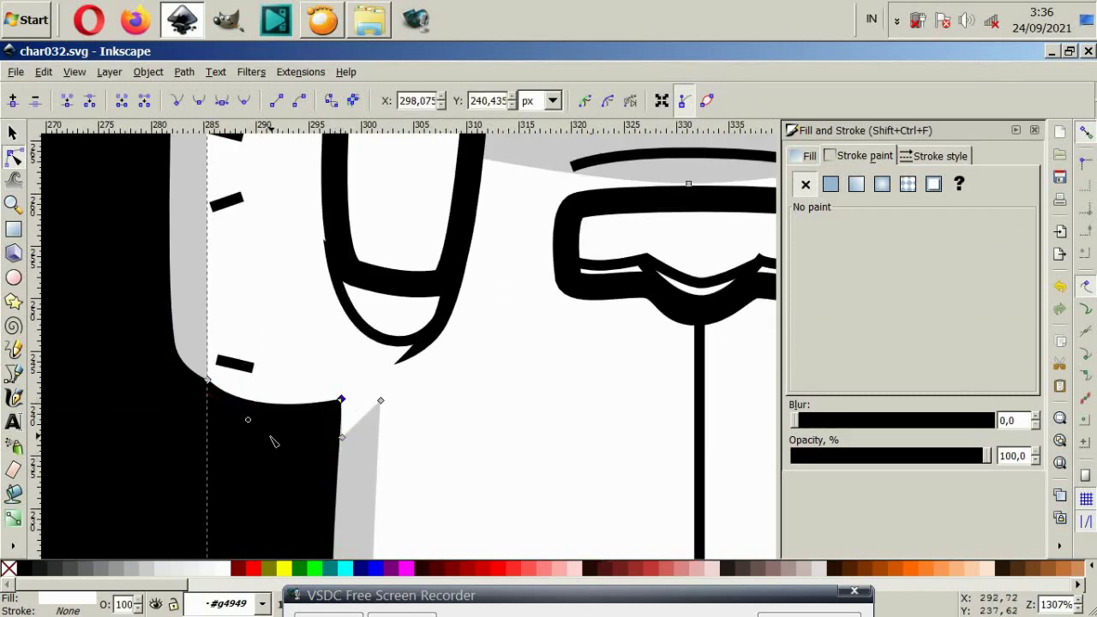
pyautogui.click(244, 411)
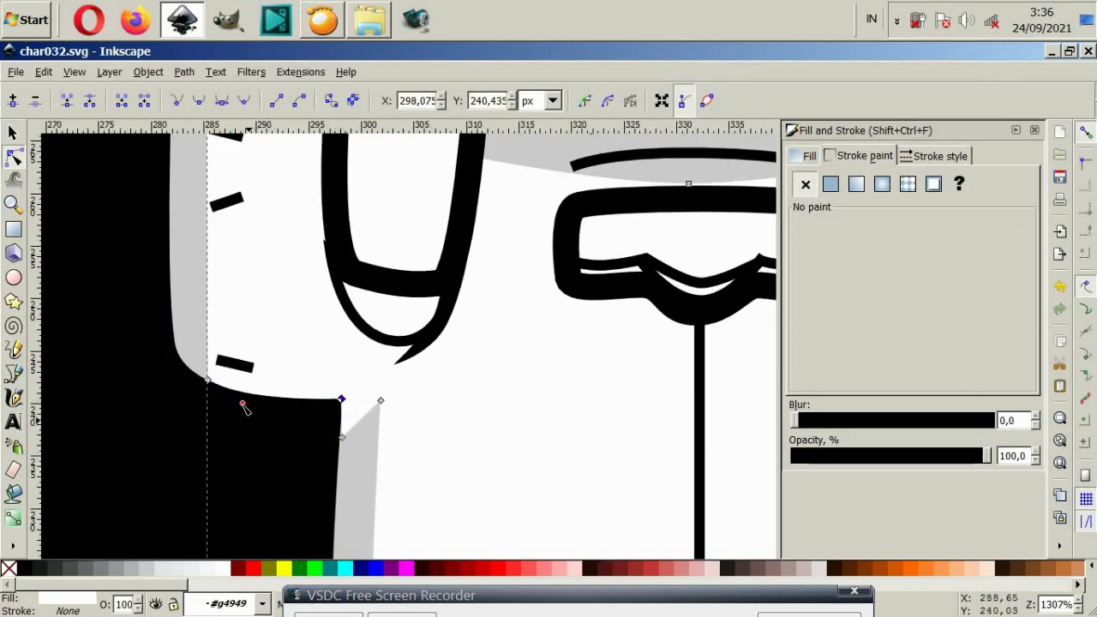
pyautogui.scroll(-4, 310, 417)
pyautogui.scroll(2, 310, 417)
pyautogui.click(311, 417)
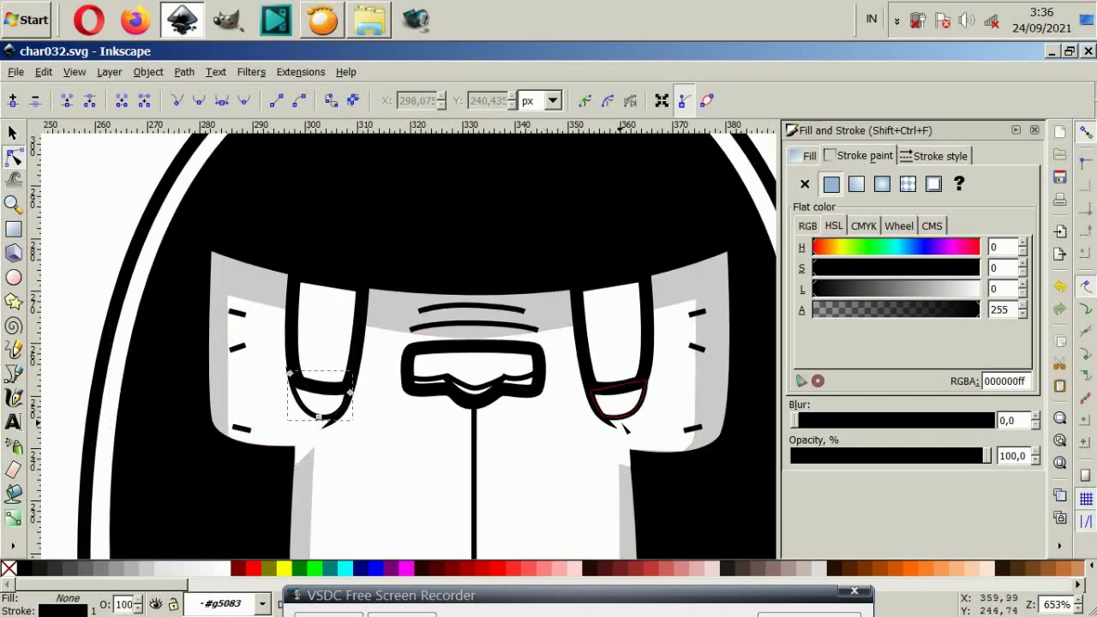
pyautogui.click(805, 183)
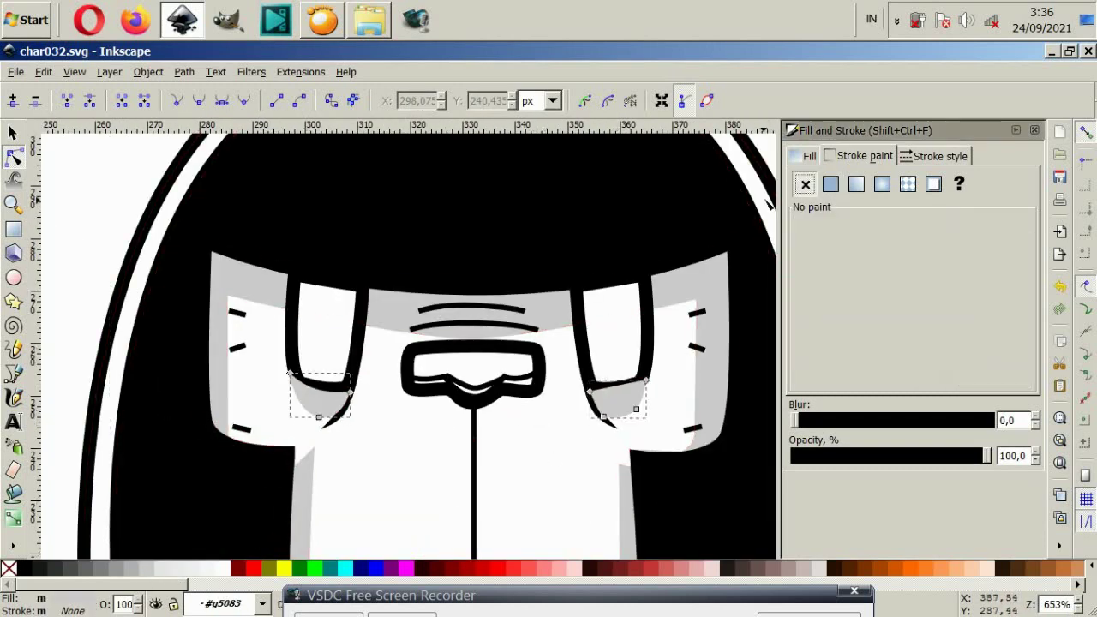
pyautogui.click(12, 133)
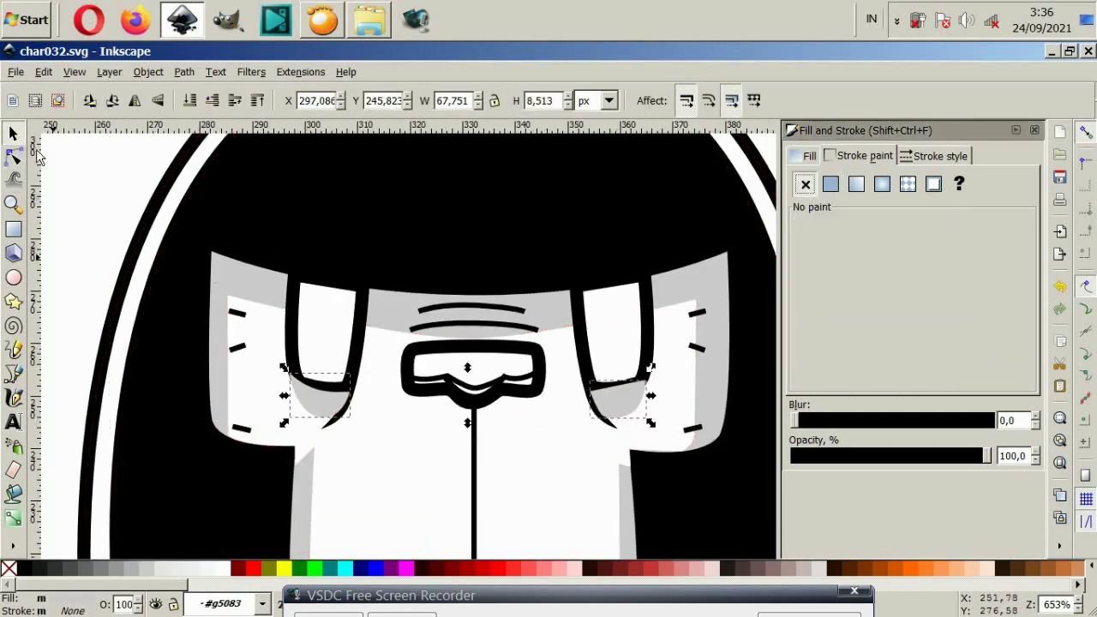
# Select the eye shadings and nose-mouth shape, try a grey fill, then undo it.
pyautogui.click(337, 426)
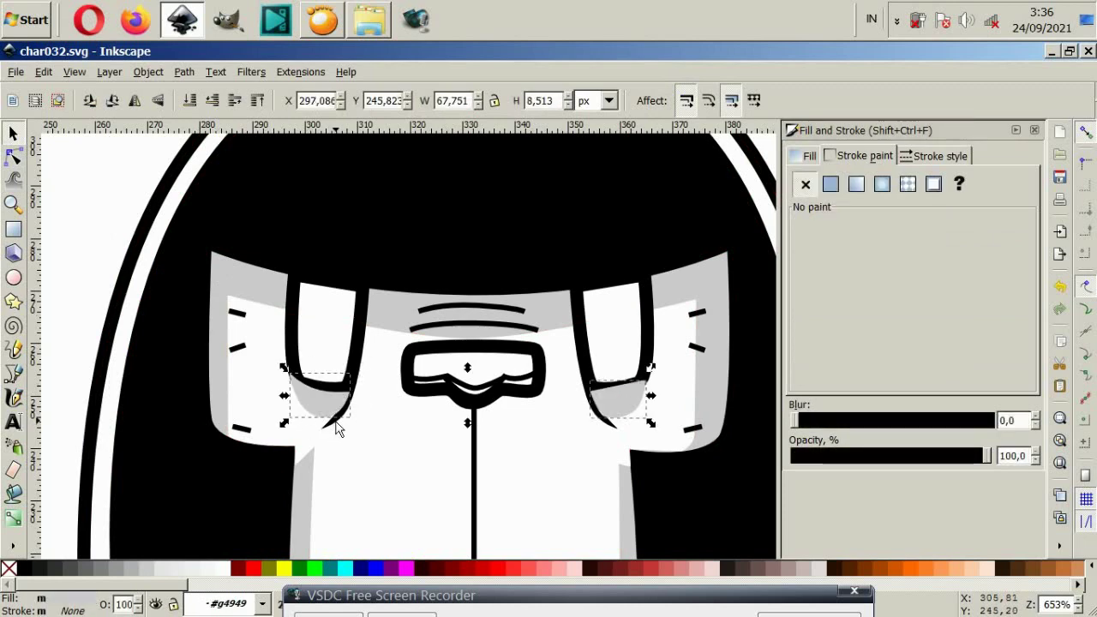
pyautogui.click(347, 410)
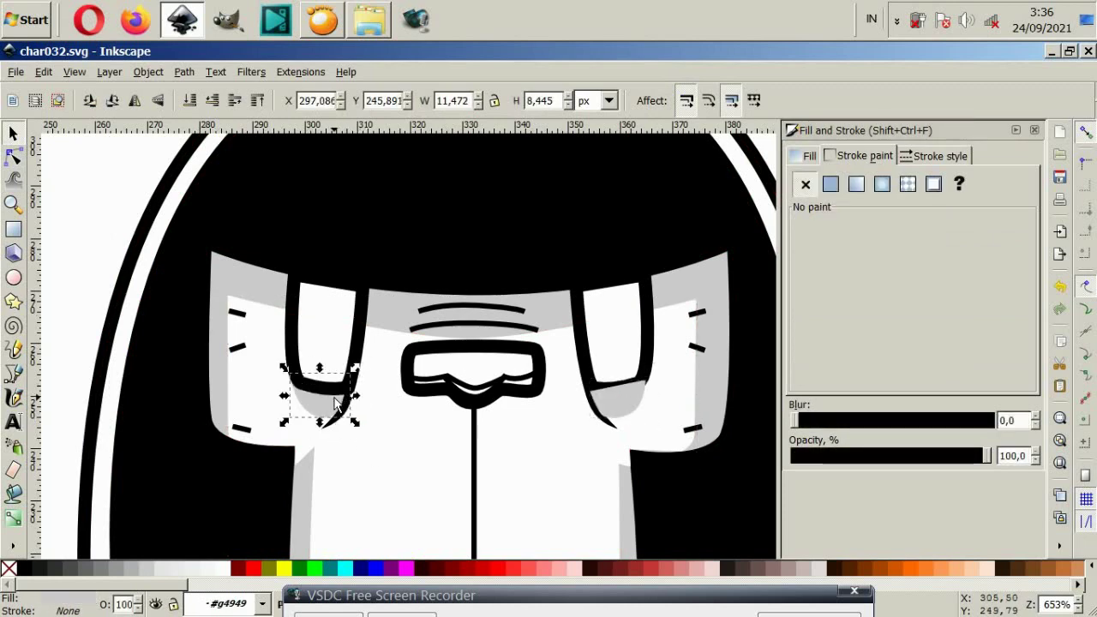
pyautogui.click(626, 400)
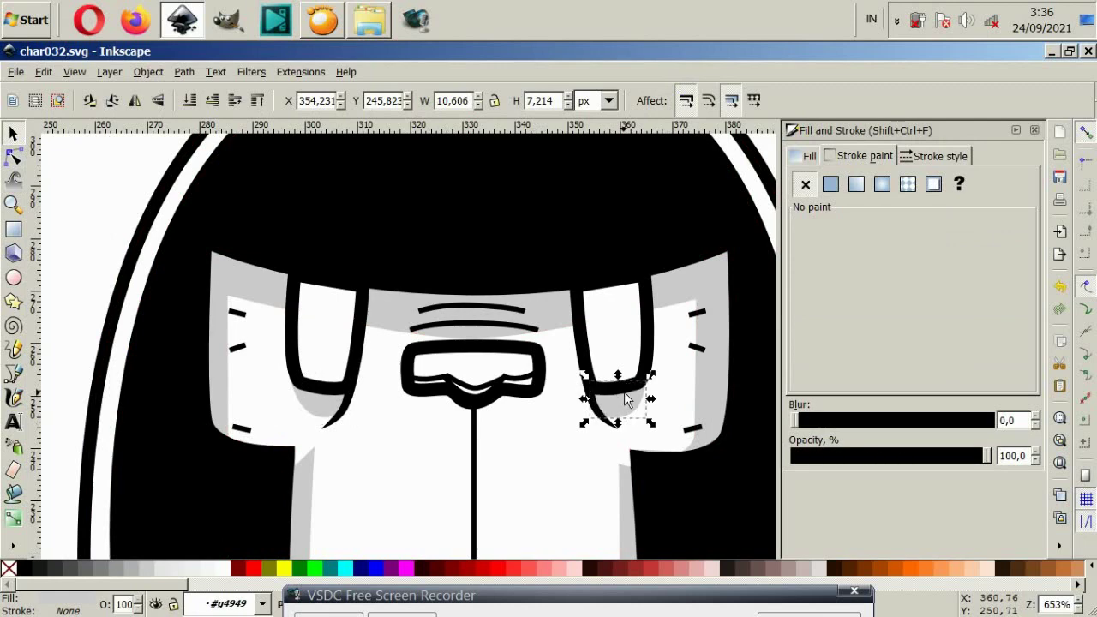
pyautogui.click(494, 396)
pyautogui.click(162, 568)
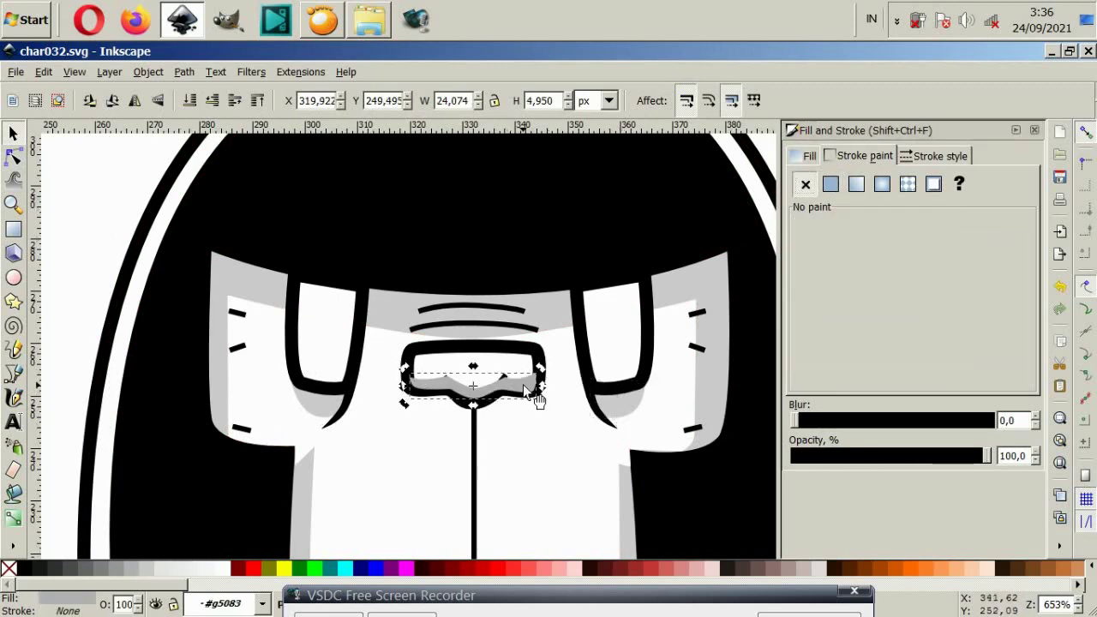
pyautogui.hotkey('ctrl', 'z')
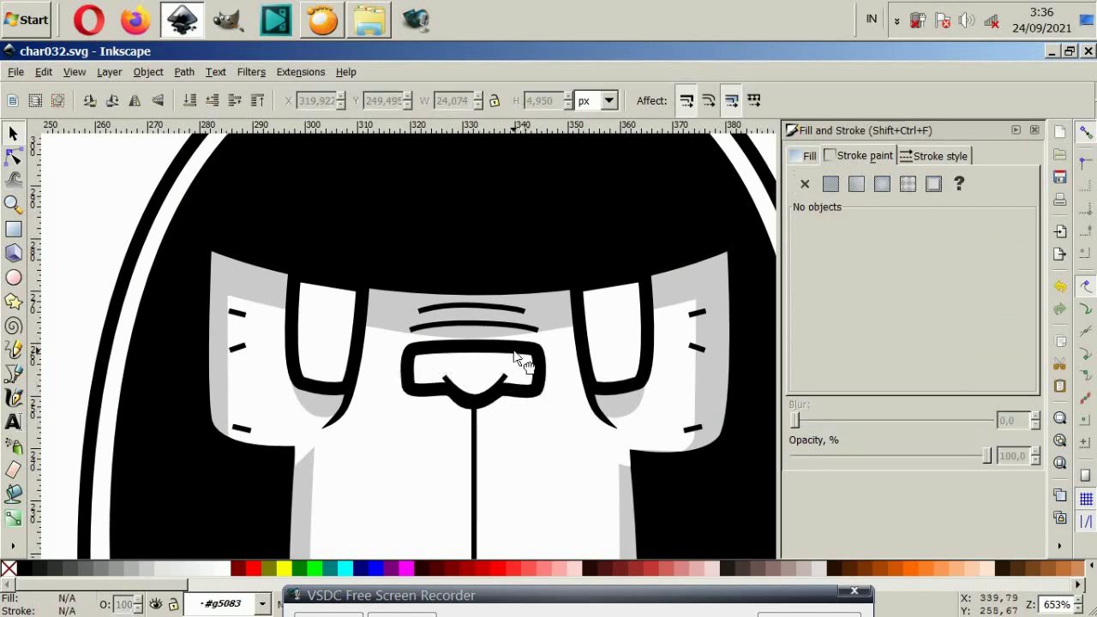
# Inspect the mouth outline's fill settings, then select the head group and zoom out.
pyautogui.click(518, 361)
pyautogui.press('Tab')
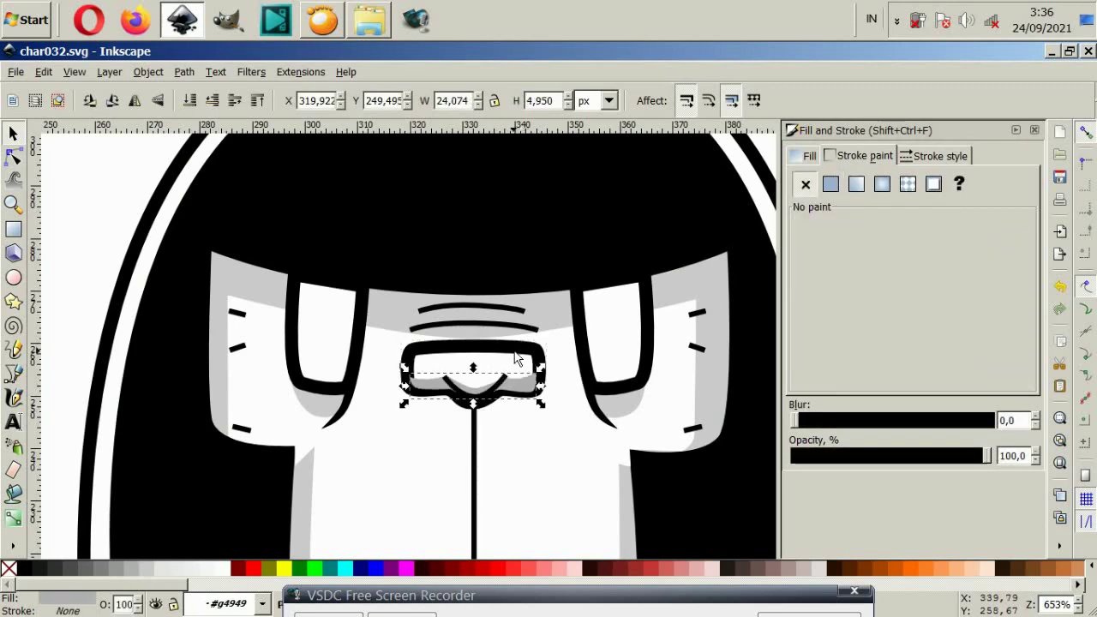
pyautogui.click(517, 358)
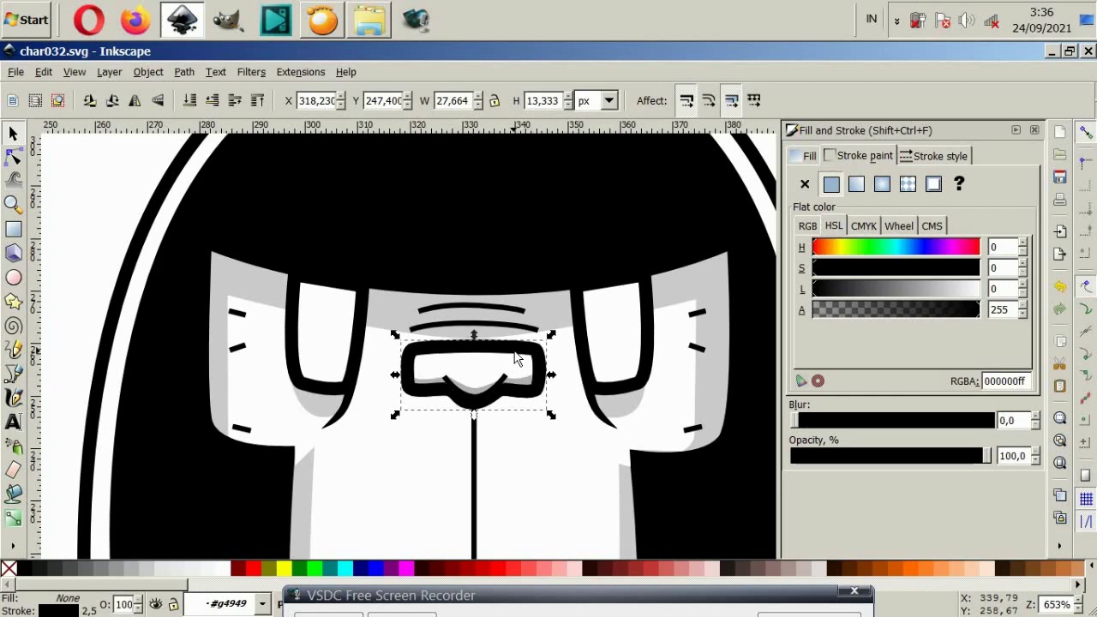
pyautogui.click(806, 155)
pyautogui.click(557, 429)
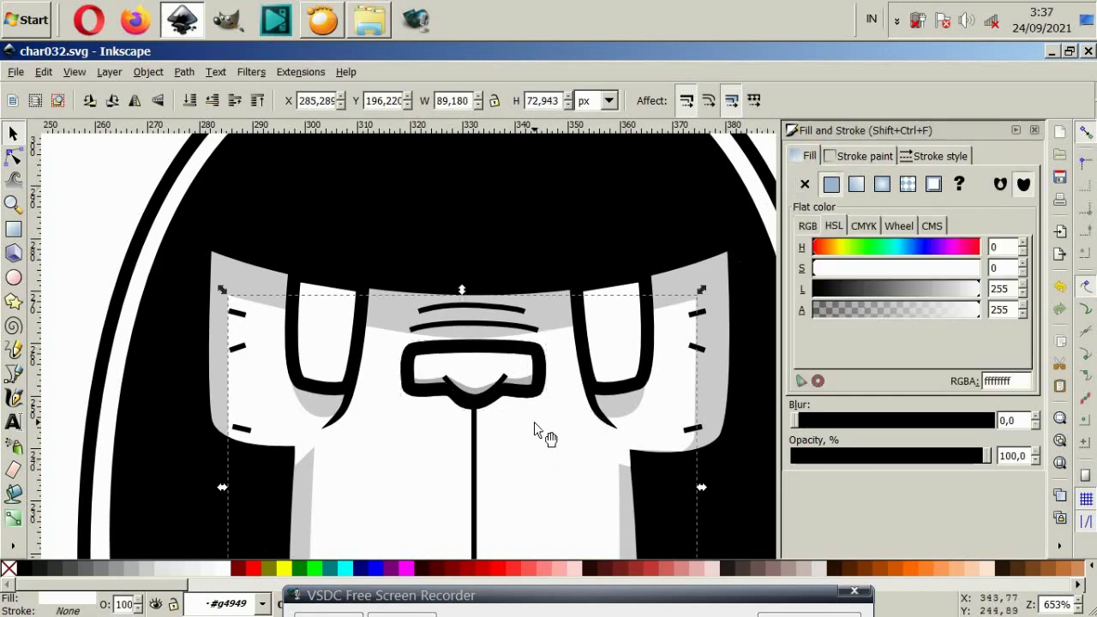
pyautogui.scroll(-4, 544, 433)
pyautogui.click(627, 431)
# Try a light grey fill on the helmeted head, then return it to black.
pyautogui.scroll(-1, 626, 431)
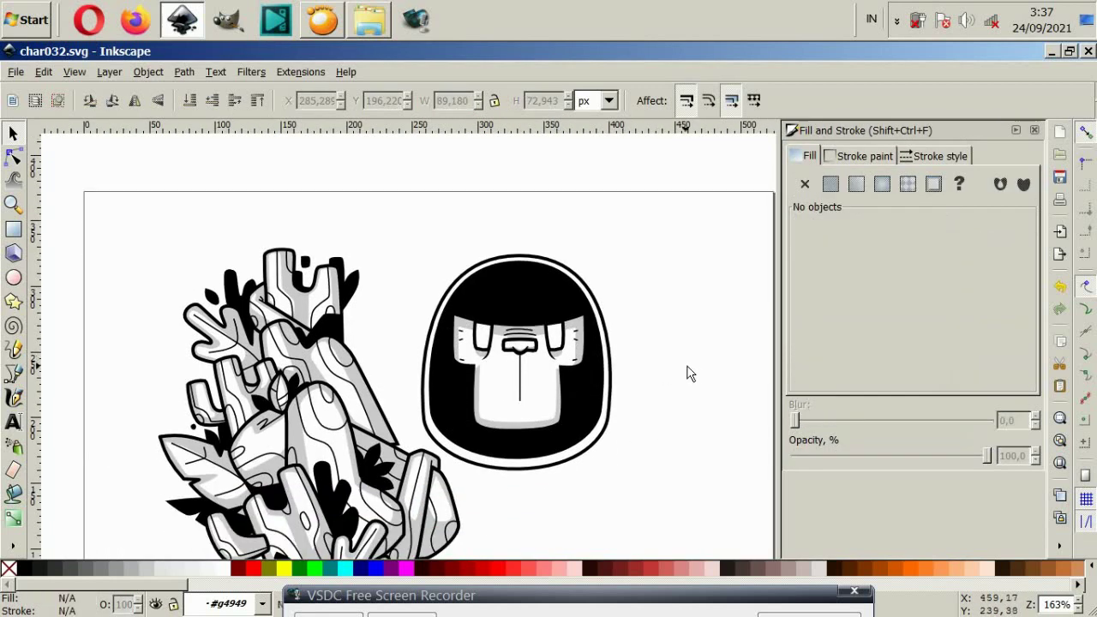
pyautogui.click(525, 288)
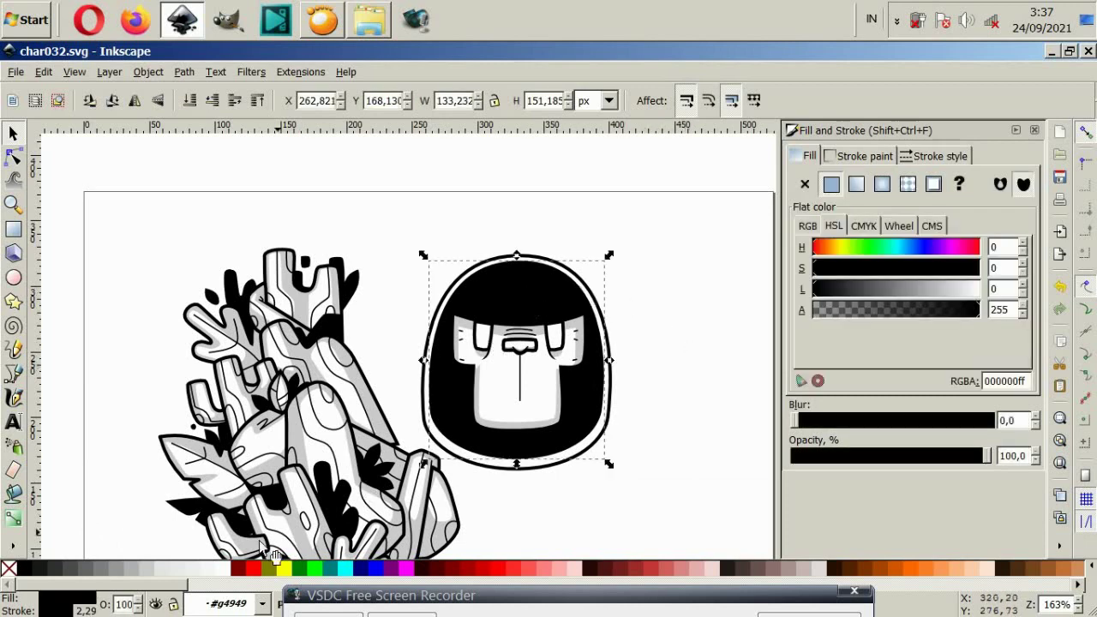
pyautogui.click(143, 569)
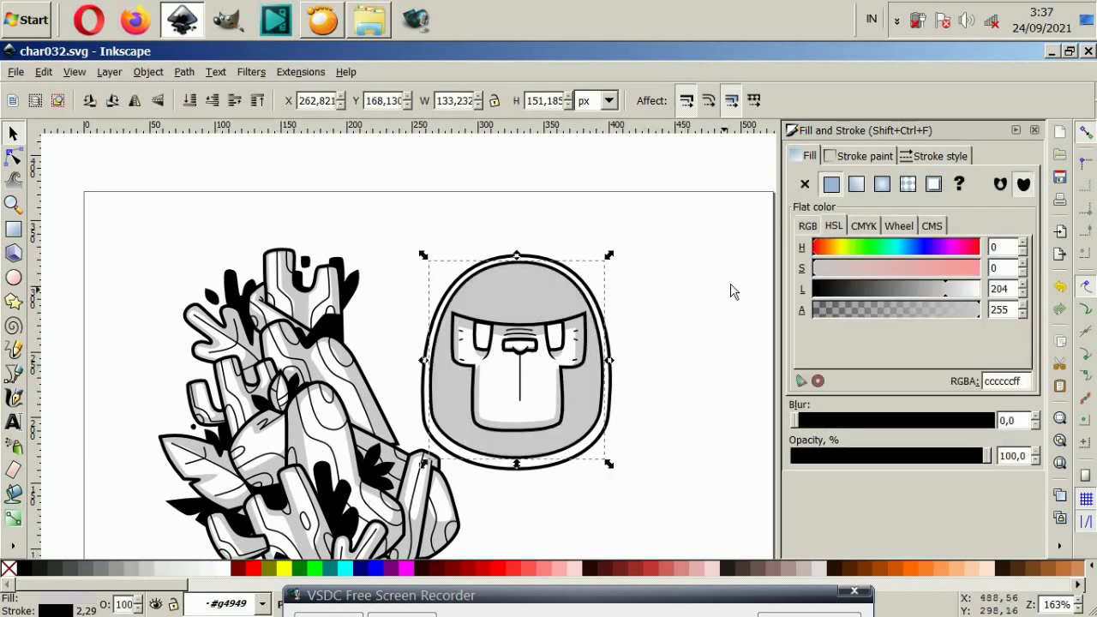
pyautogui.click(831, 184)
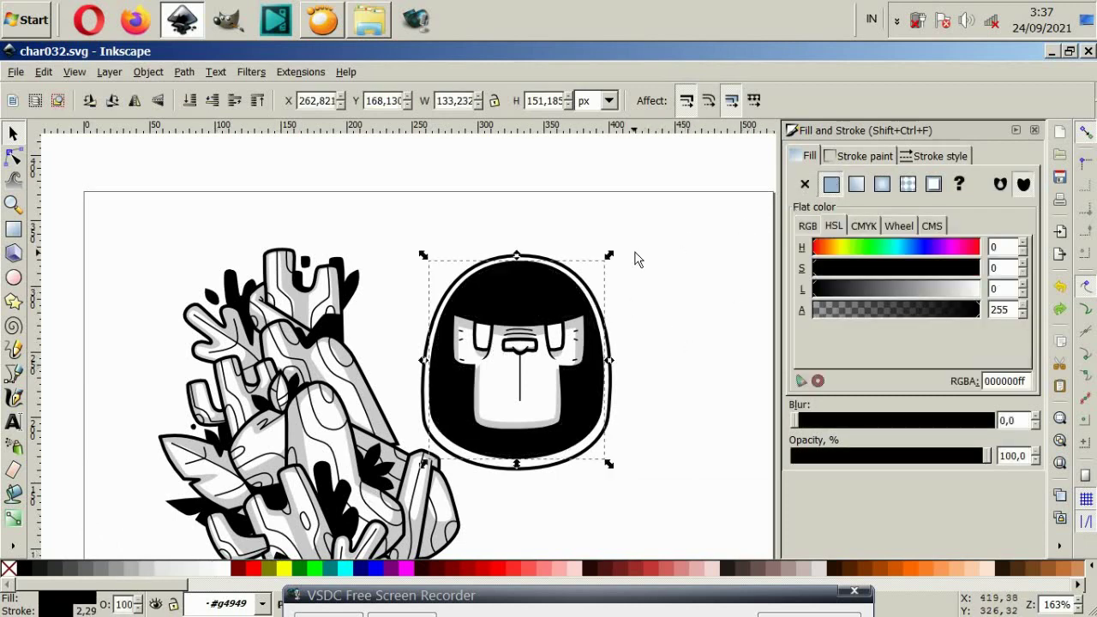
pyautogui.click(150, 570)
pyautogui.click(864, 156)
pyautogui.click(612, 257)
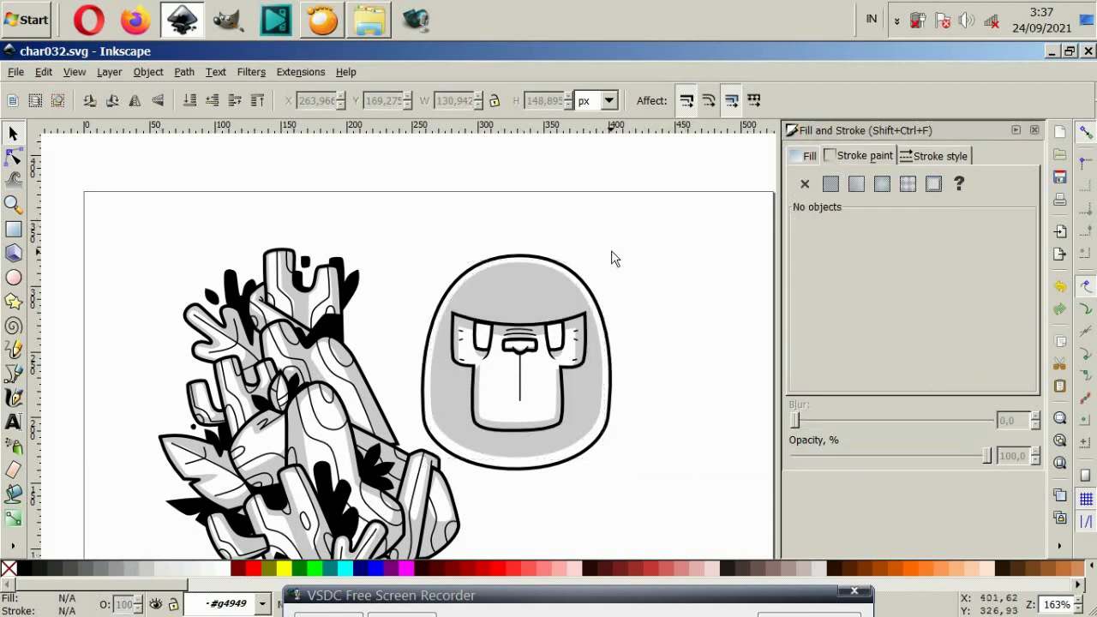
pyautogui.scroll(-2, 530, 258)
pyautogui.click(530, 257)
pyautogui.click(20, 571)
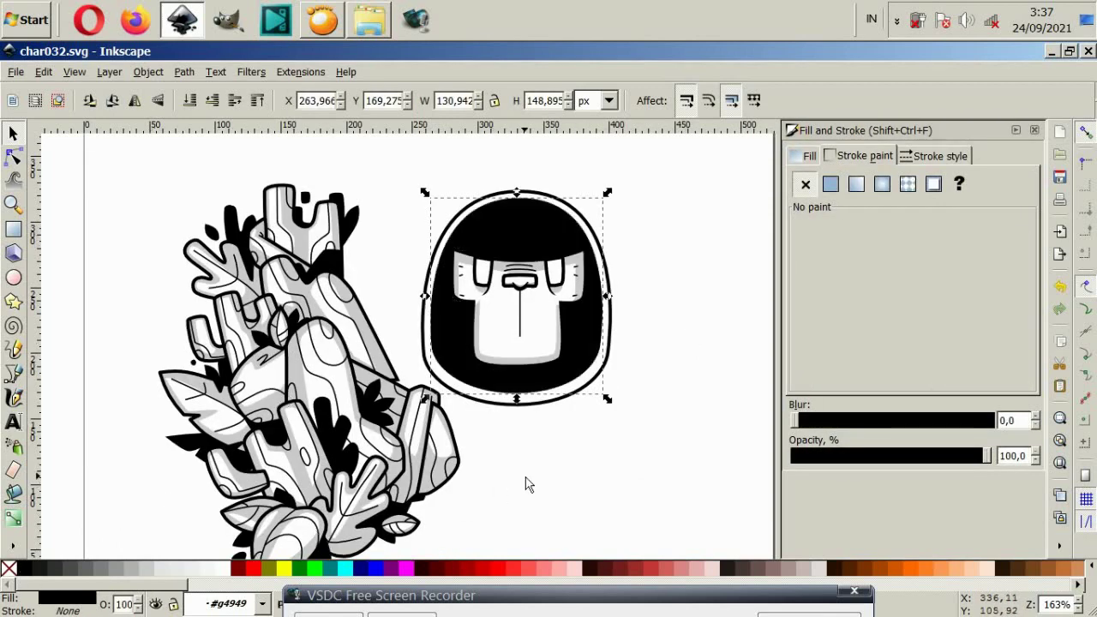
pyautogui.click(542, 459)
pyautogui.scroll(-1, 542, 459)
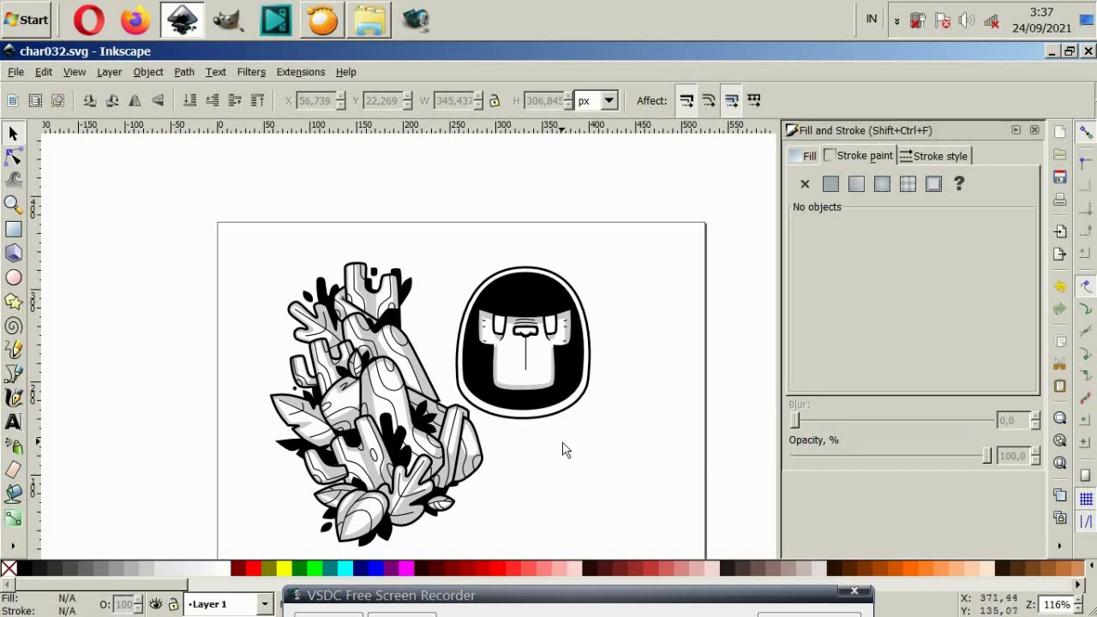
# Drag the head left onto the cactus cluster and adjust its stacking with Page Down/Page Up.
pyautogui.click(570, 412)
pyautogui.keyDown('ctrl'); pyautogui.click(520, 387); pyautogui.keyUp('ctrl')
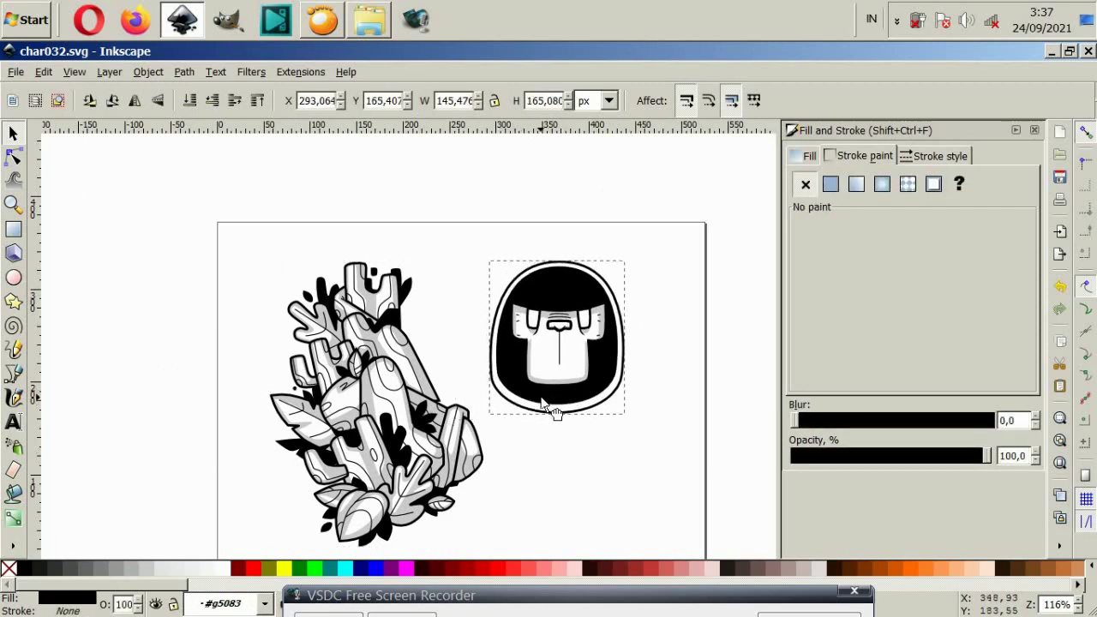
pyautogui.moveTo(514, 390)
pyautogui.mouseDown()
pyautogui.moveTo(557, 415)
pyautogui.moveTo(542, 404)
pyautogui.mouseUp()
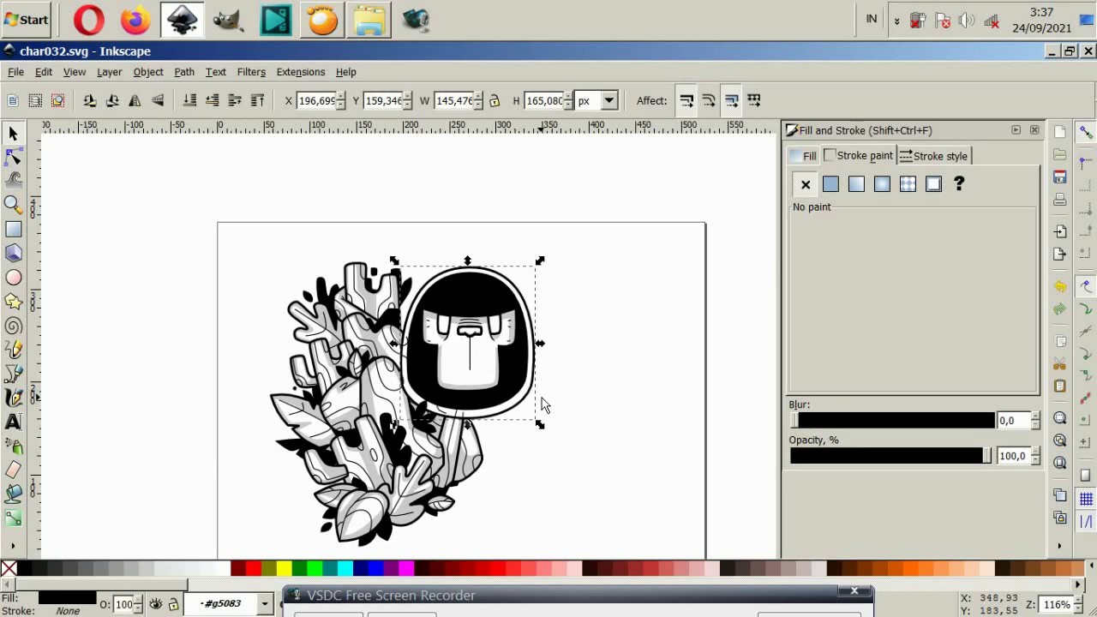
pyautogui.press('pagedown')
pyautogui.press('pageup')
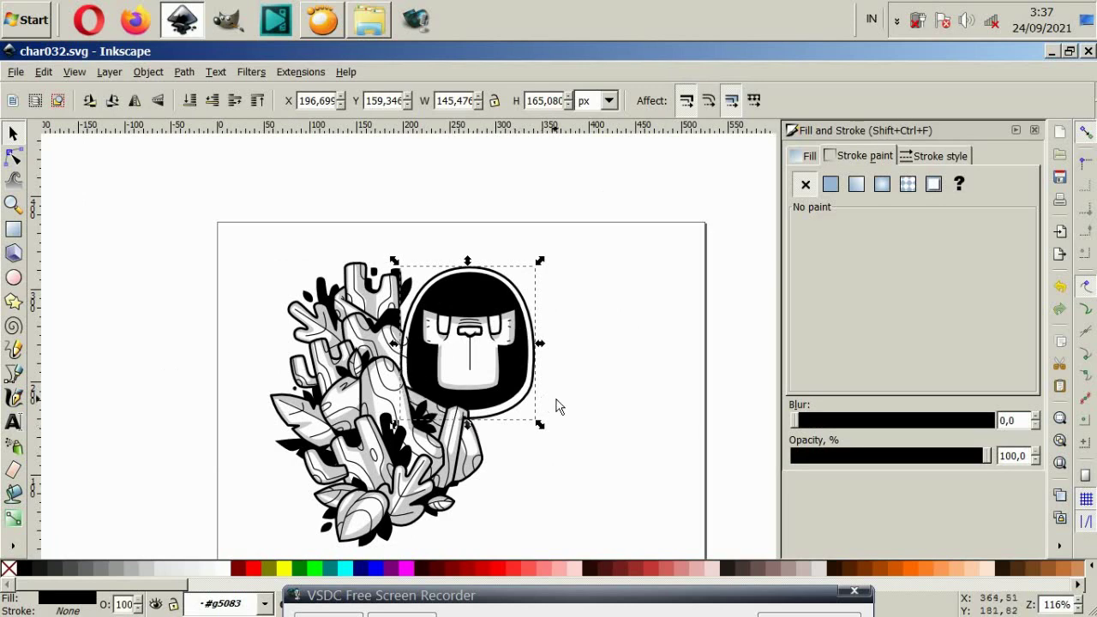
pyautogui.click(558, 406)
pyautogui.scroll(2, 390, 353)
# Inspect the plant stem and its small oval, then clear the selection and fit the page.
pyautogui.click(377, 357)
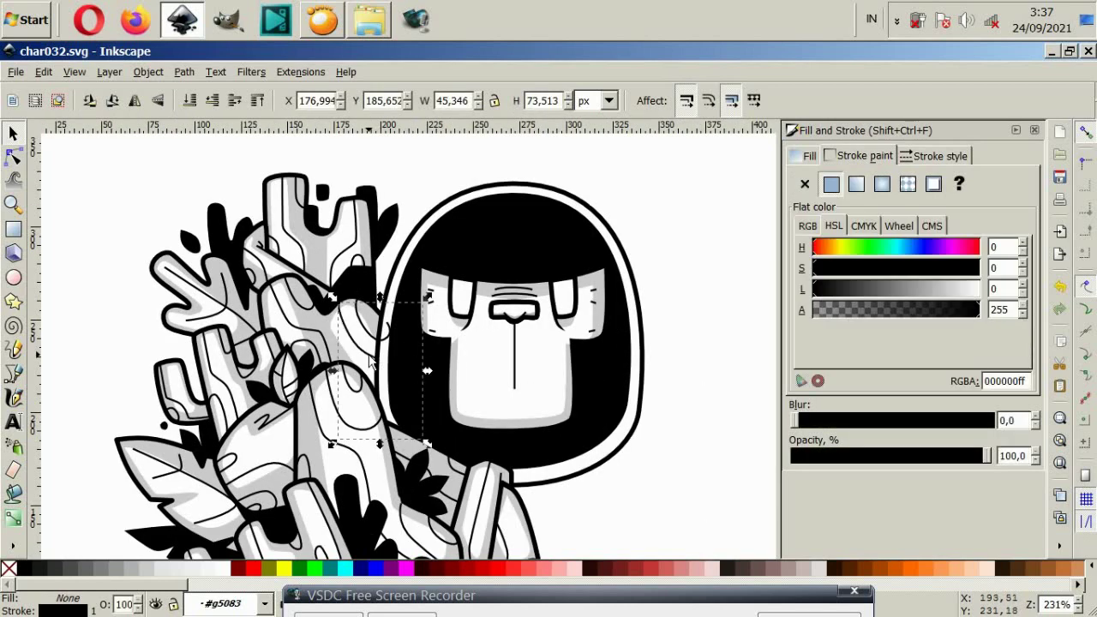
pyautogui.click(364, 334)
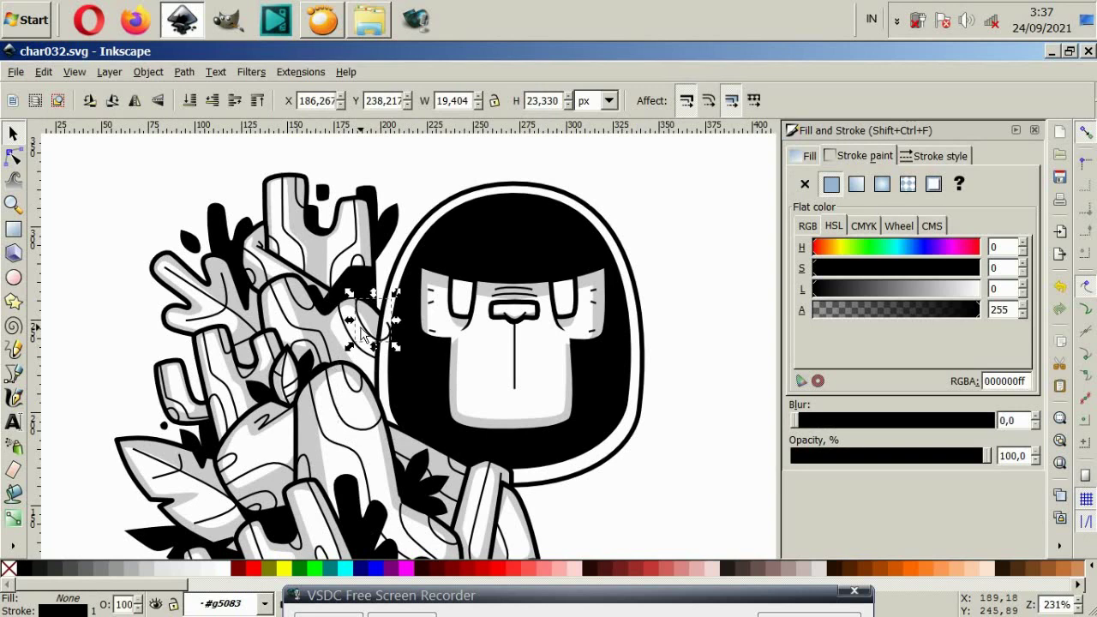
pyautogui.press('Escape')
pyautogui.press('5')
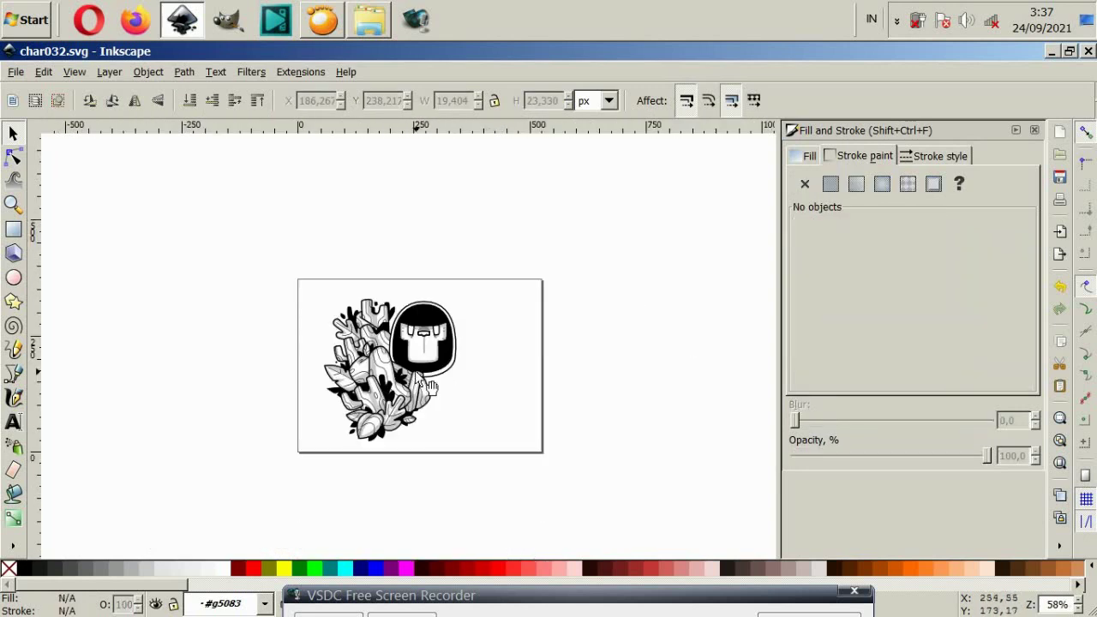
pyautogui.scroll(2, 416, 377)
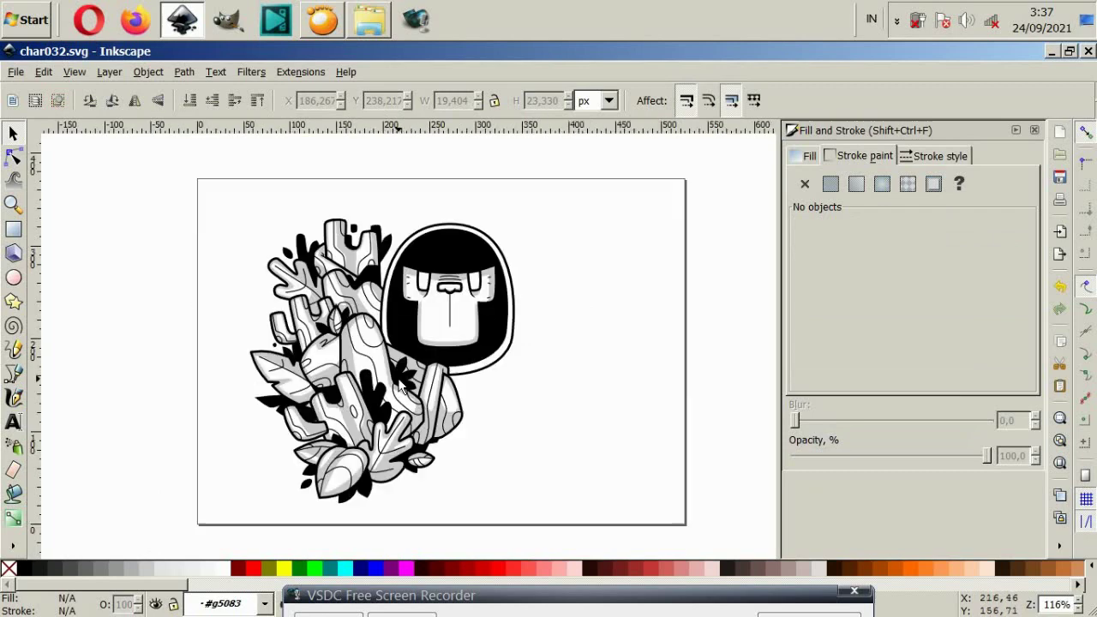
# Rubber-band select the cactus-and-leaf cluster, flip it horizontally, and place it right of the head.
pyautogui.click(433, 332)
pyautogui.moveTo(234, 192); pyautogui.dragTo(478, 540)
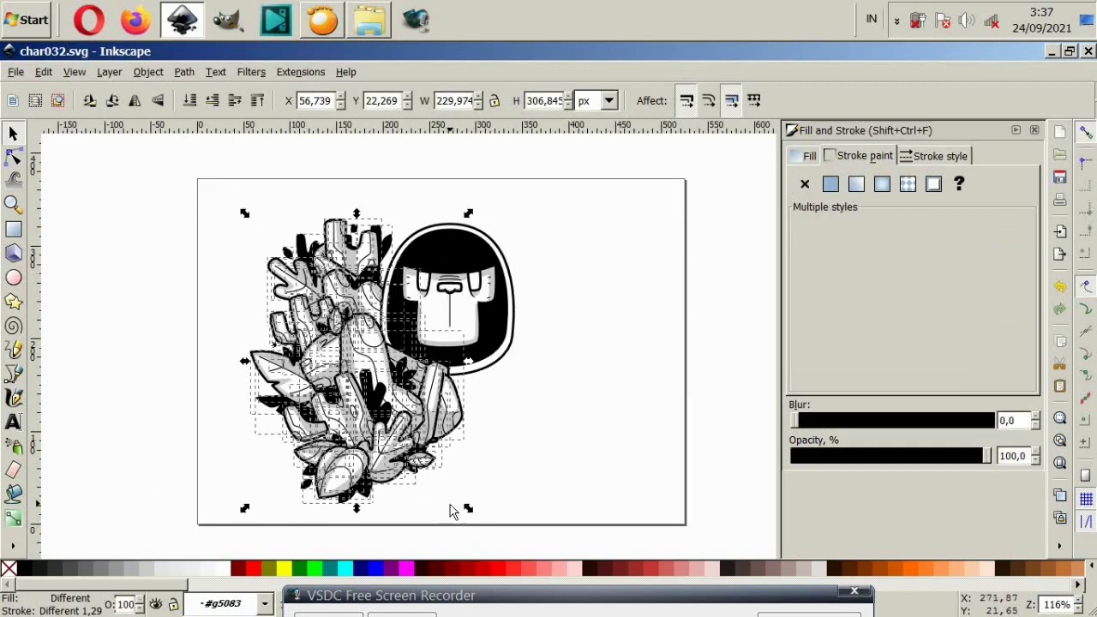
pyautogui.click(135, 100)
pyautogui.moveTo(340, 381); pyautogui.dragTo(452, 400)
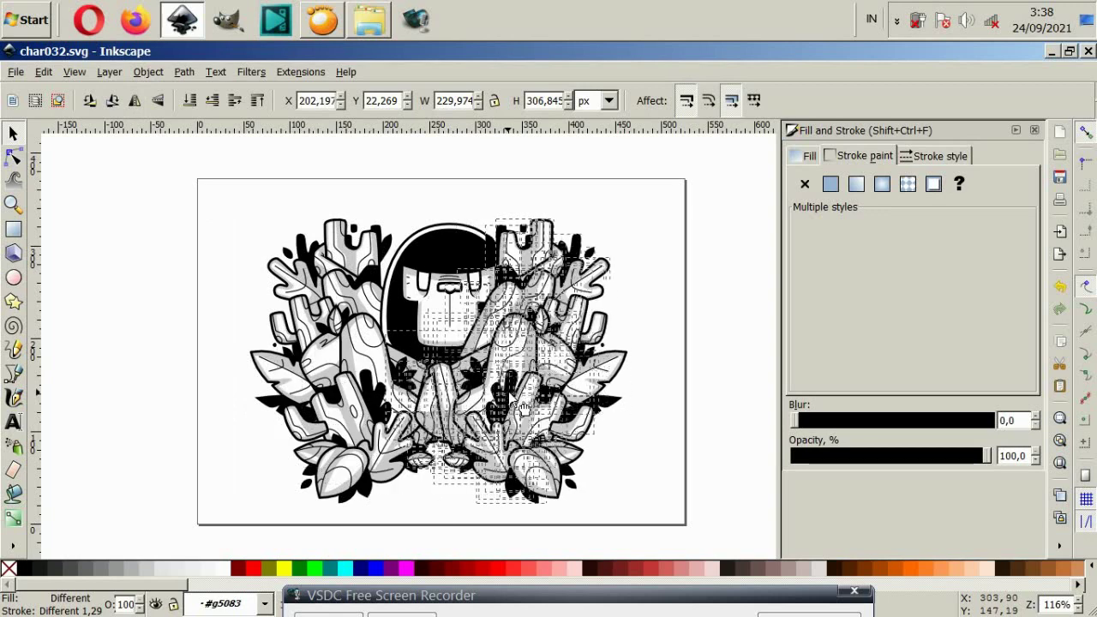
pyautogui.moveTo(455, 399); pyautogui.dragTo(546, 410)
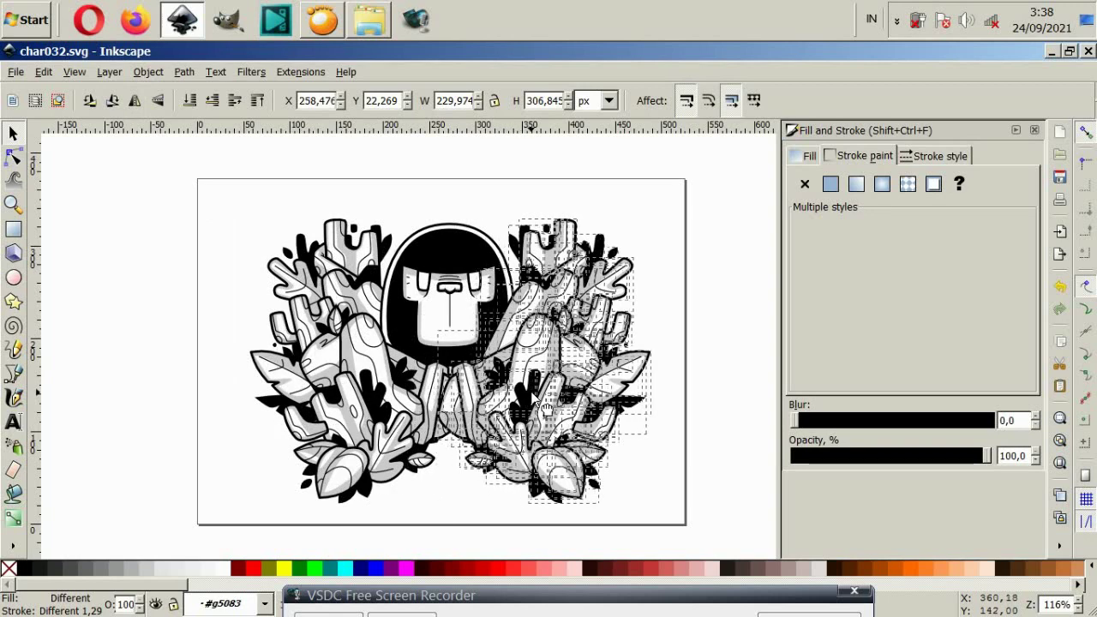